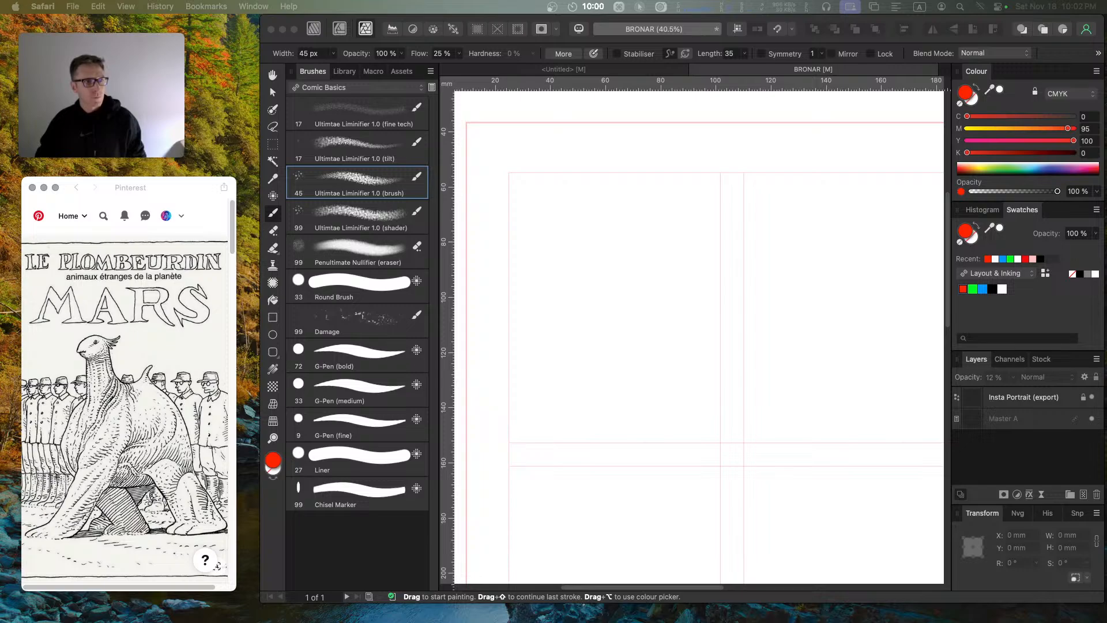
key(super+v)
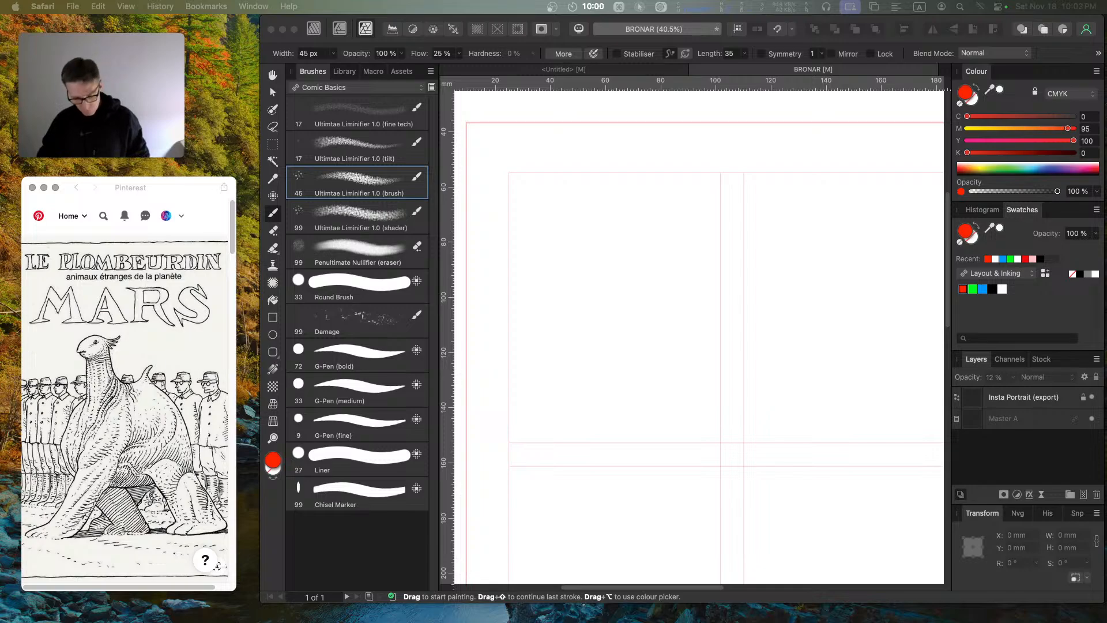
key(super+t)
text(o)
key(Return)
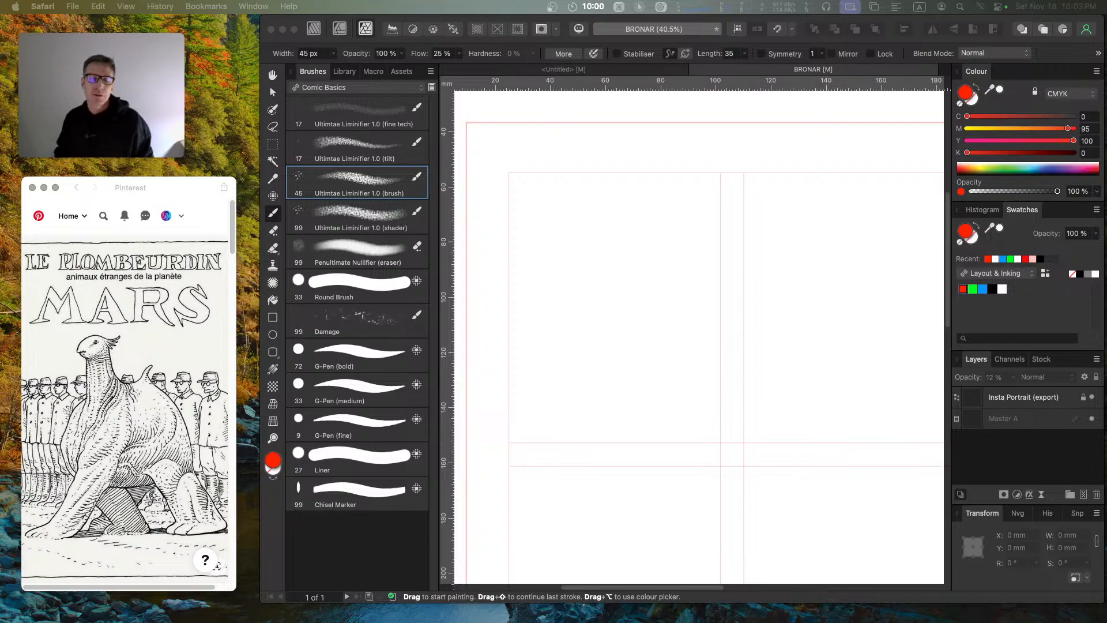
key(1)
key(space)
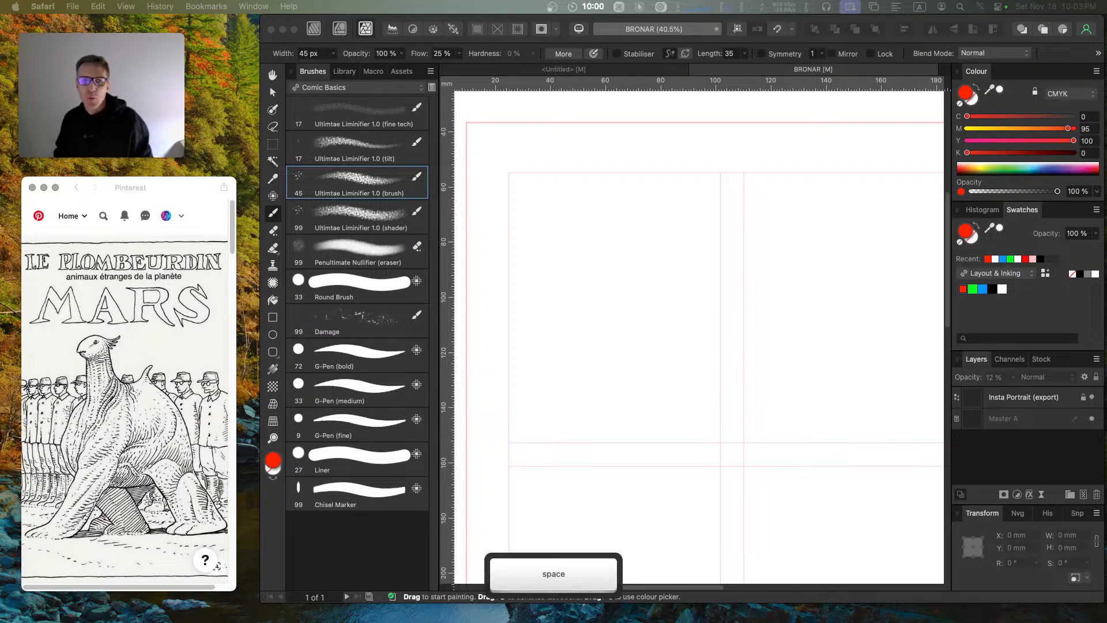
key(BackSpace)
key(shift+h)
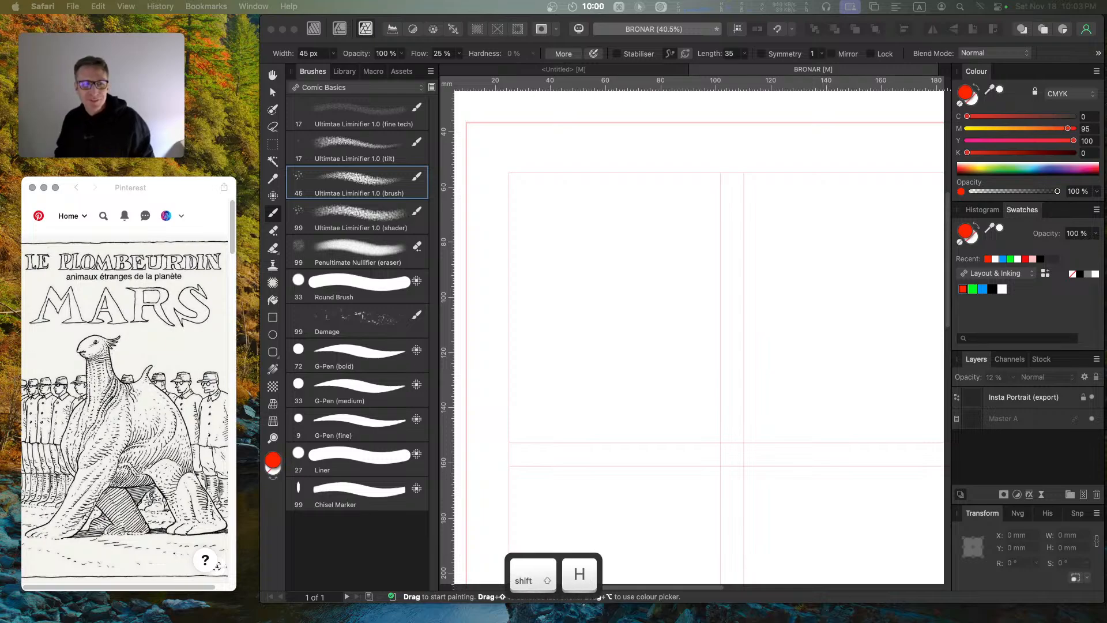
key(shift+1)
key(Return)
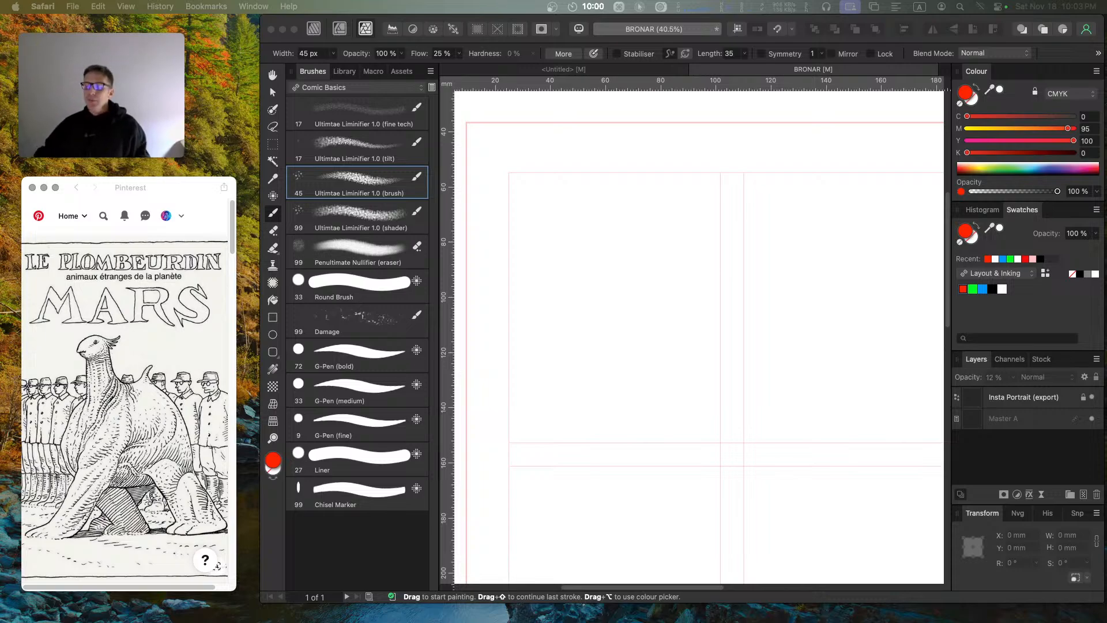
Step: Try a small red scribble with the Round Brush in the first panel and replace its layer with an empty pixel layer
click(622, 267)
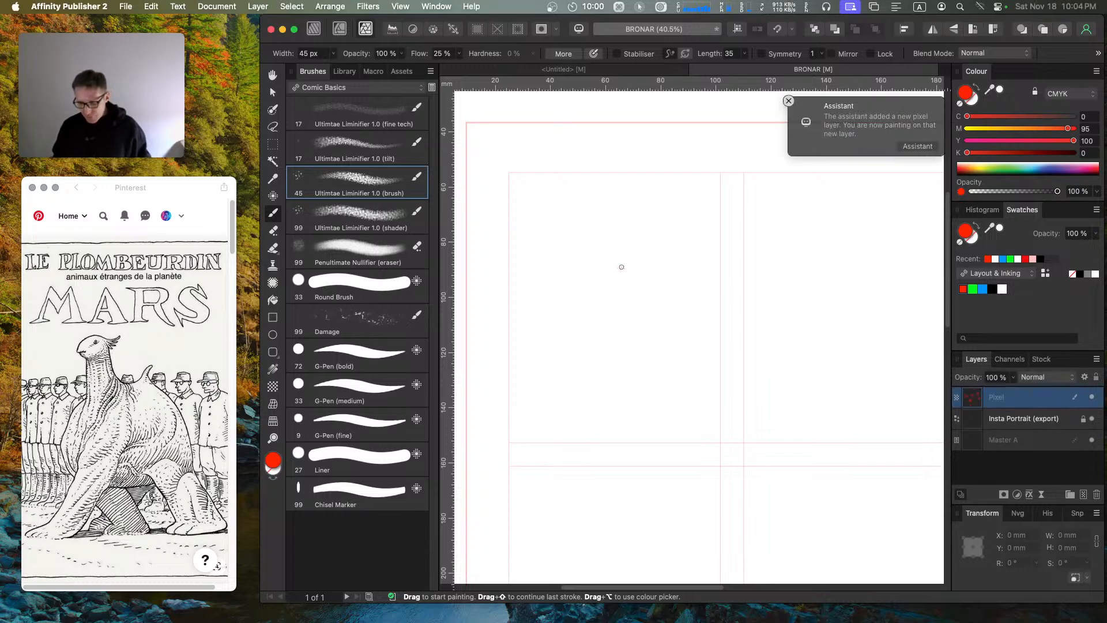
key(super+0)
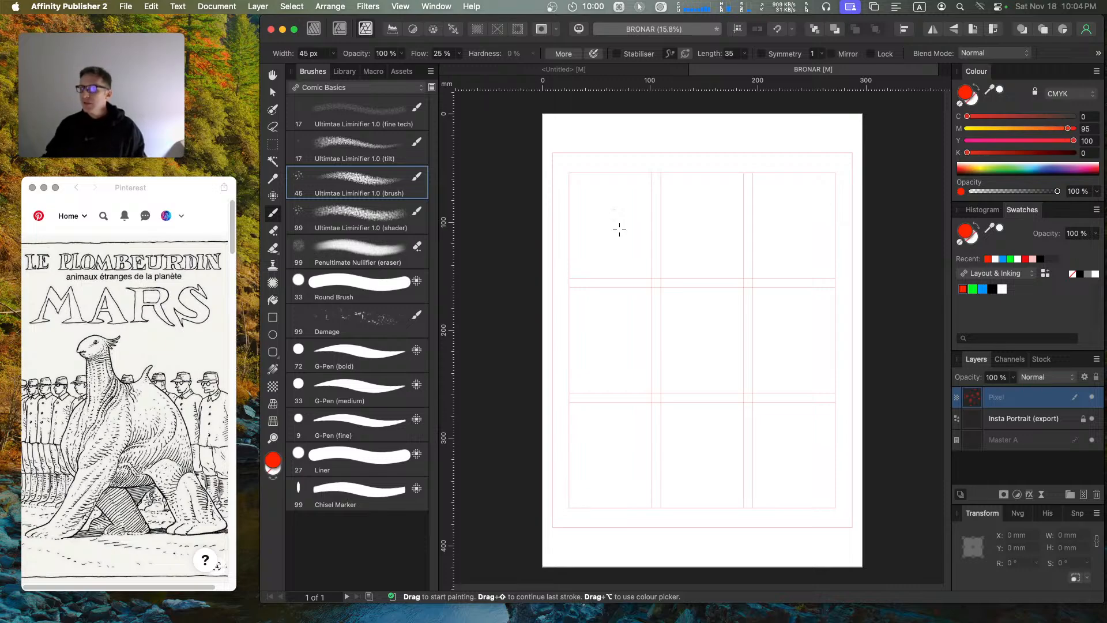
click(374, 281)
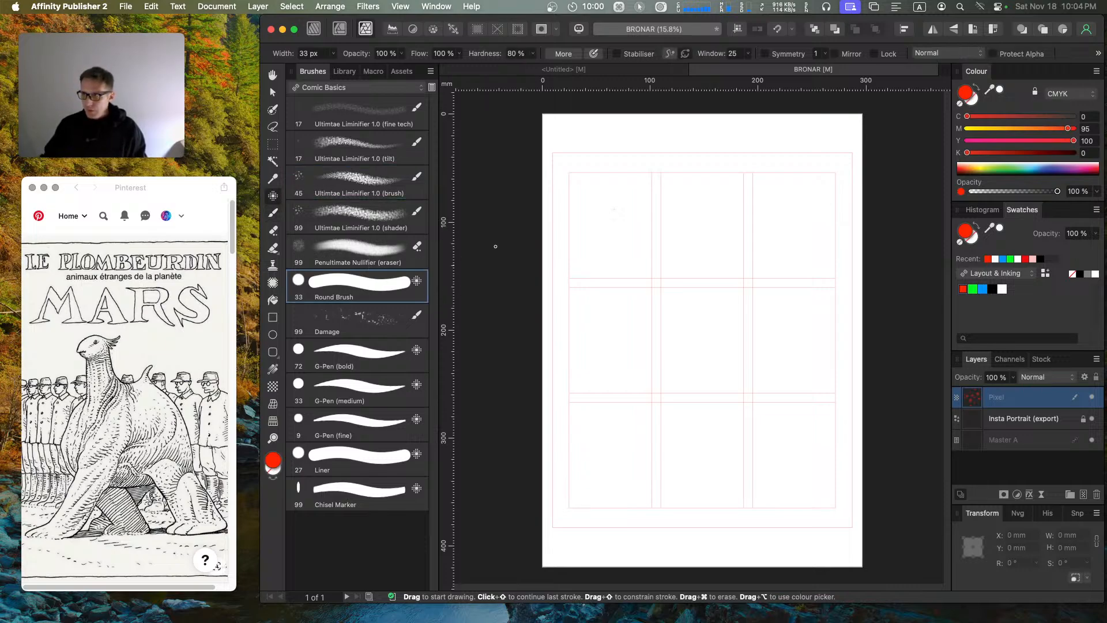
drag(620, 208, 613, 211)
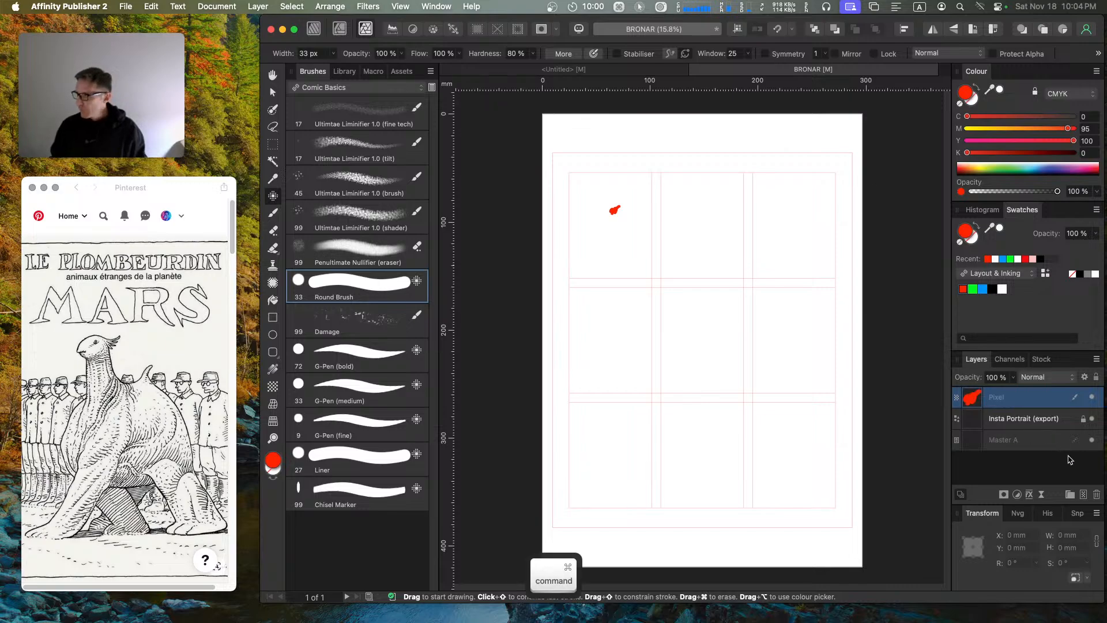
click(1097, 494)
click(1084, 495)
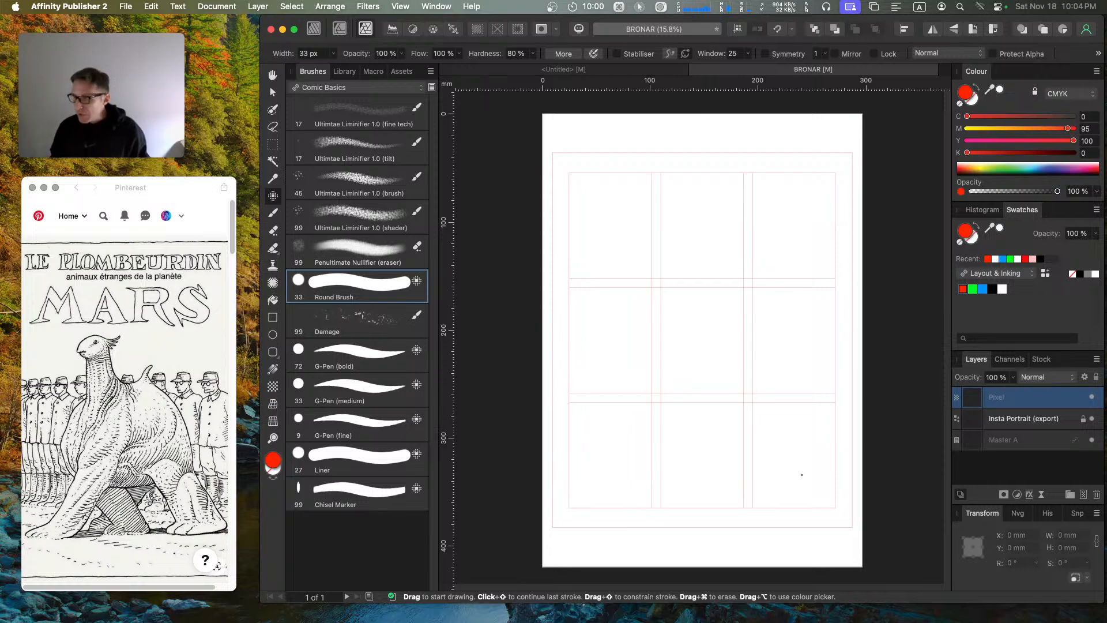
Step: Choose the Ultimtae Liminifier 1.0 (brush) for sketching in red in the page's first panel
key(super+equal)
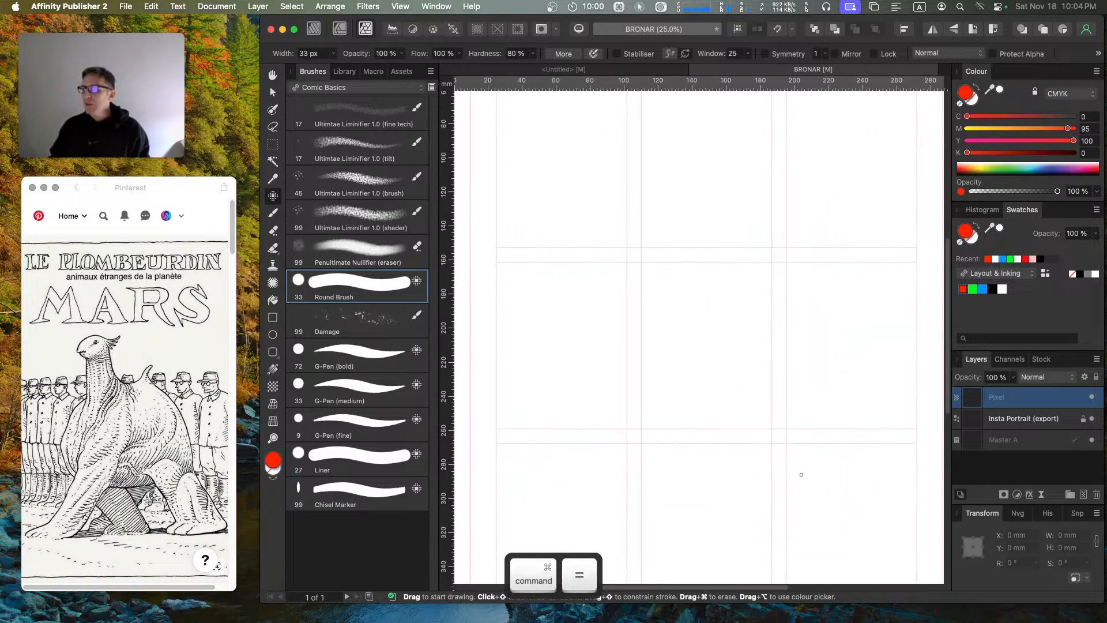
key(space)
mouse_move(548, 216)
mouse_down()
mouse_move(589, 302)
mouse_move(571, 361)
mouse_move(577, 348)
mouse_up()
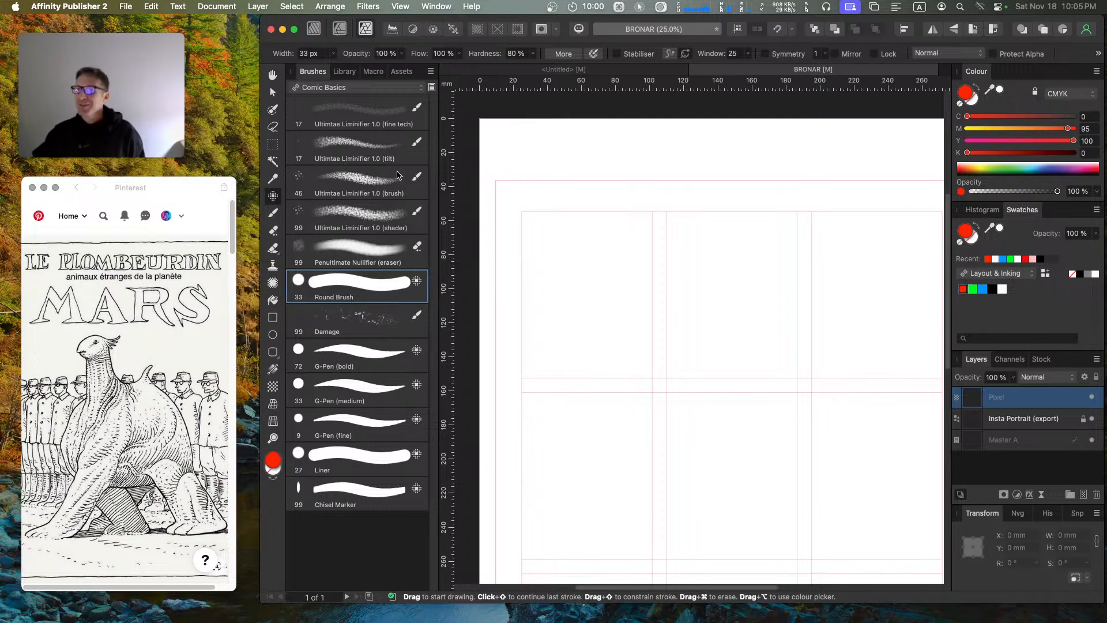
click(385, 187)
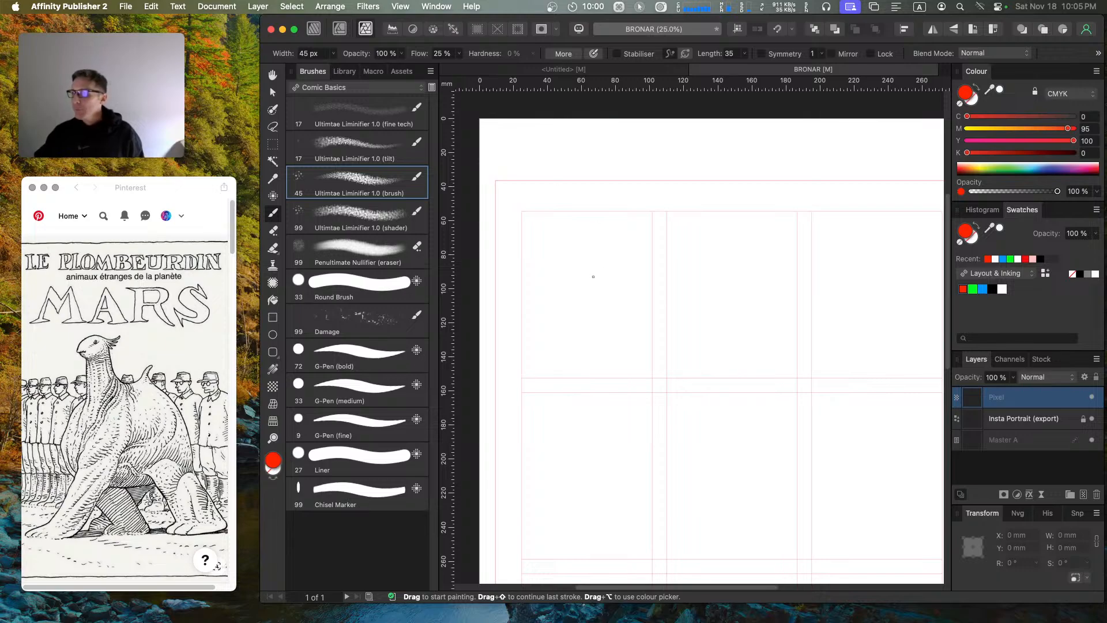
key(cmd+equal)
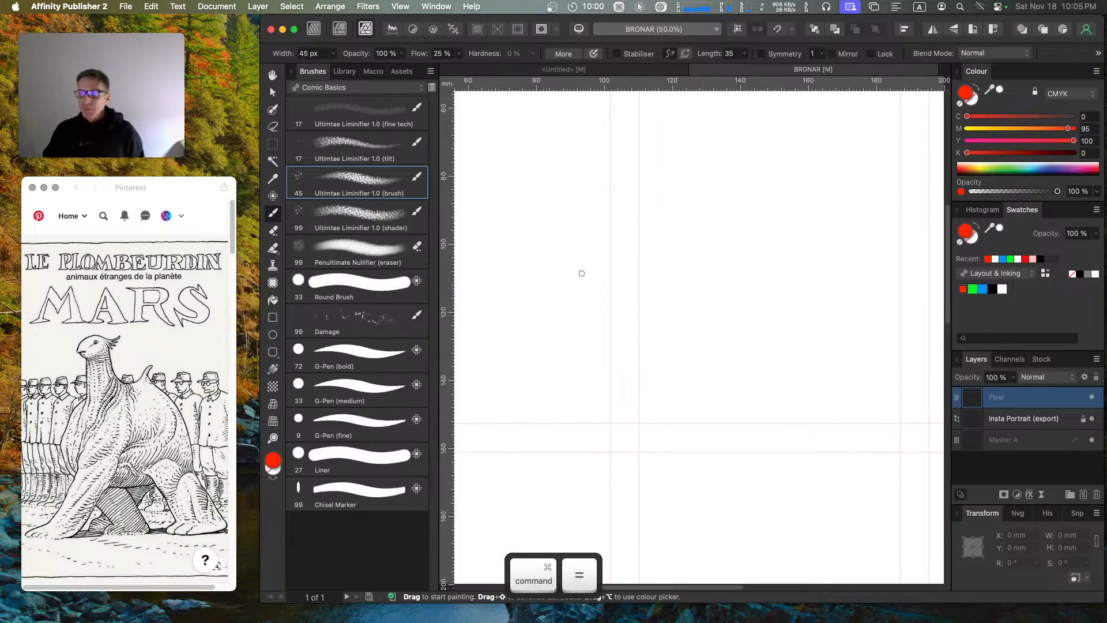
key(space)
drag(534, 294, 695, 345)
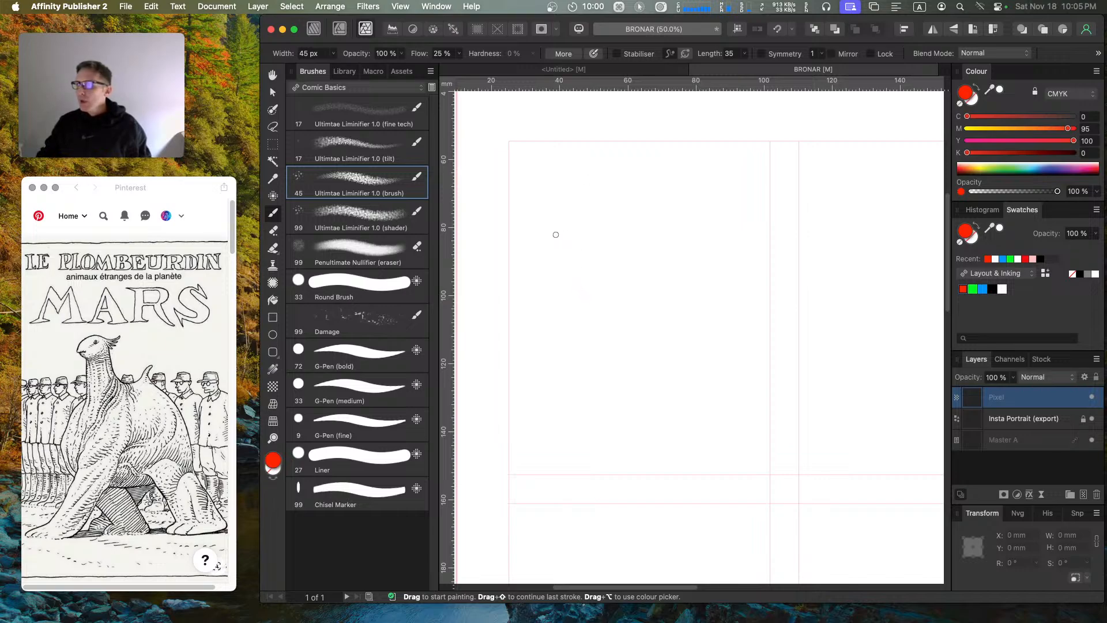
Step: Try sketching a creature with a domed head, long neck and body, and swap its layer for an empty pixel layer
mouse_move(607, 172)
mouse_down()
mouse_move(550, 214)
mouse_move(558, 206)
mouse_move(556, 235)
mouse_move(589, 228)
mouse_up()
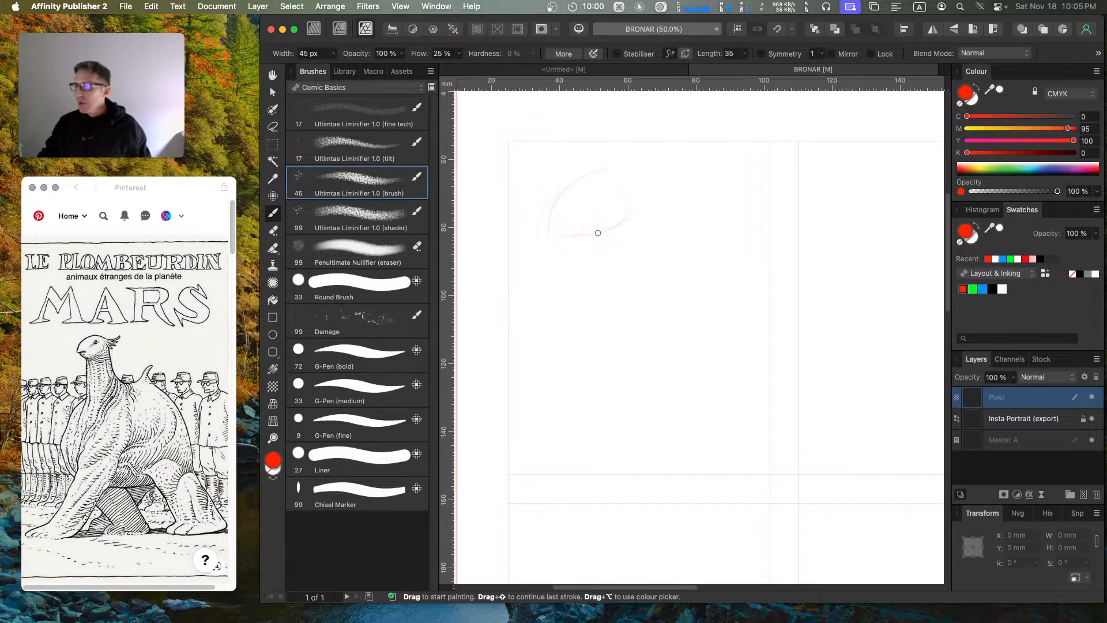
mouse_move(629, 198)
mouse_down()
mouse_move(643, 258)
mouse_move(590, 312)
mouse_up()
drag(632, 212, 645, 349)
mouse_move(588, 296)
mouse_down()
mouse_move(603, 356)
mouse_move(622, 364)
mouse_move(616, 393)
mouse_up()
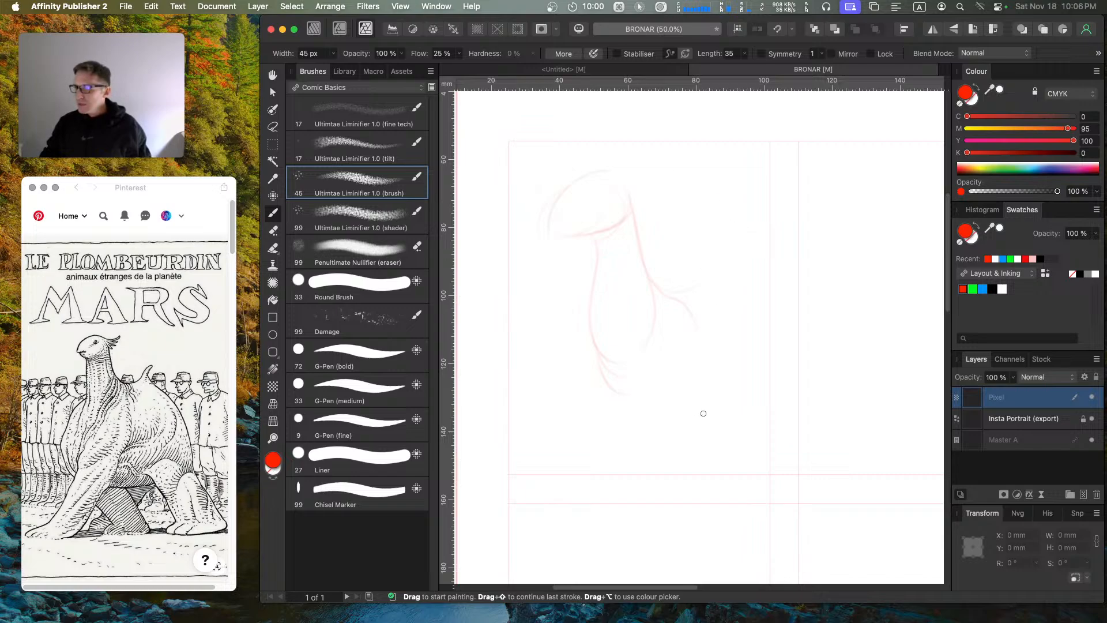
click(1097, 495)
click(1085, 495)
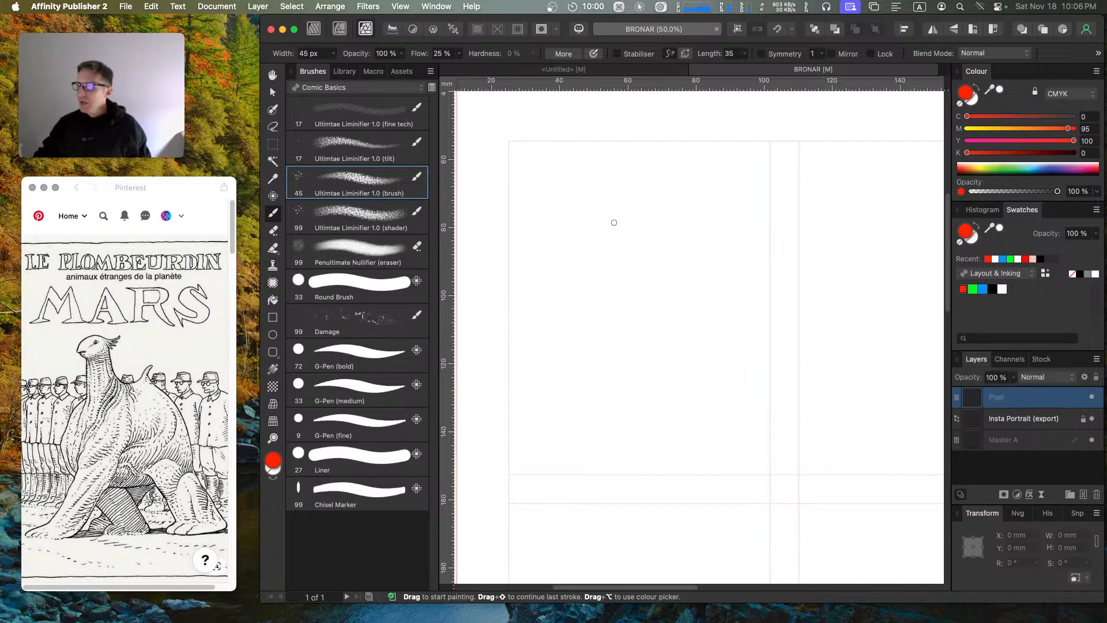
Step: Try a rounded creature body on a thick leg and foot, and swap its layer for an empty pixel layer
mouse_move(696, 268)
mouse_down()
mouse_move(611, 277)
mouse_move(627, 378)
mouse_up()
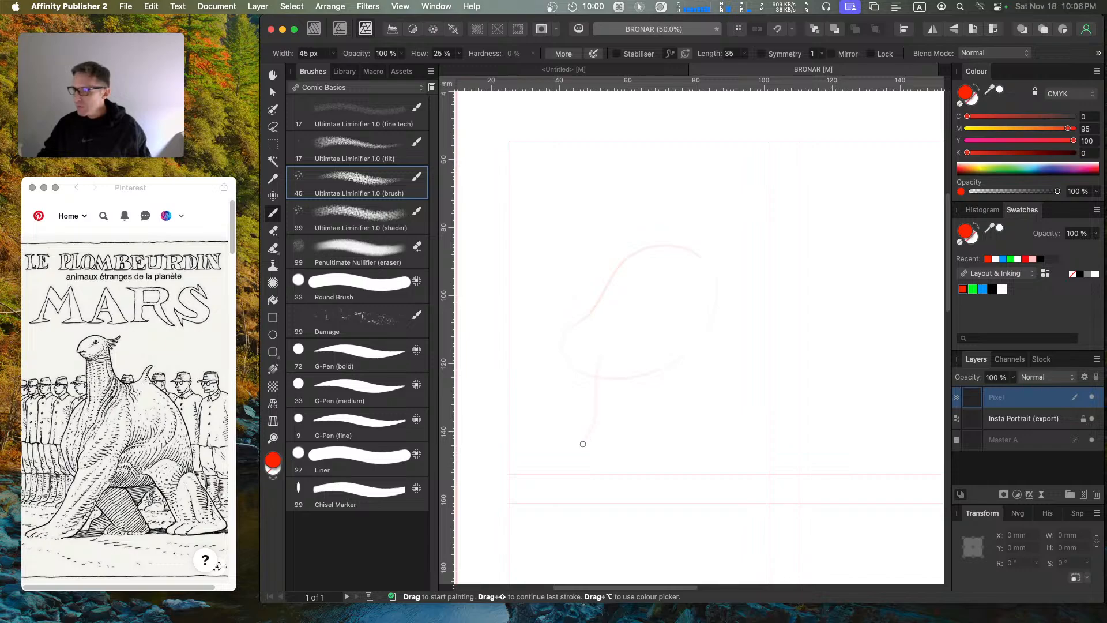
drag(557, 459, 627, 466)
mouse_move(626, 423)
mouse_down()
mouse_move(645, 373)
mouse_move(714, 351)
mouse_up()
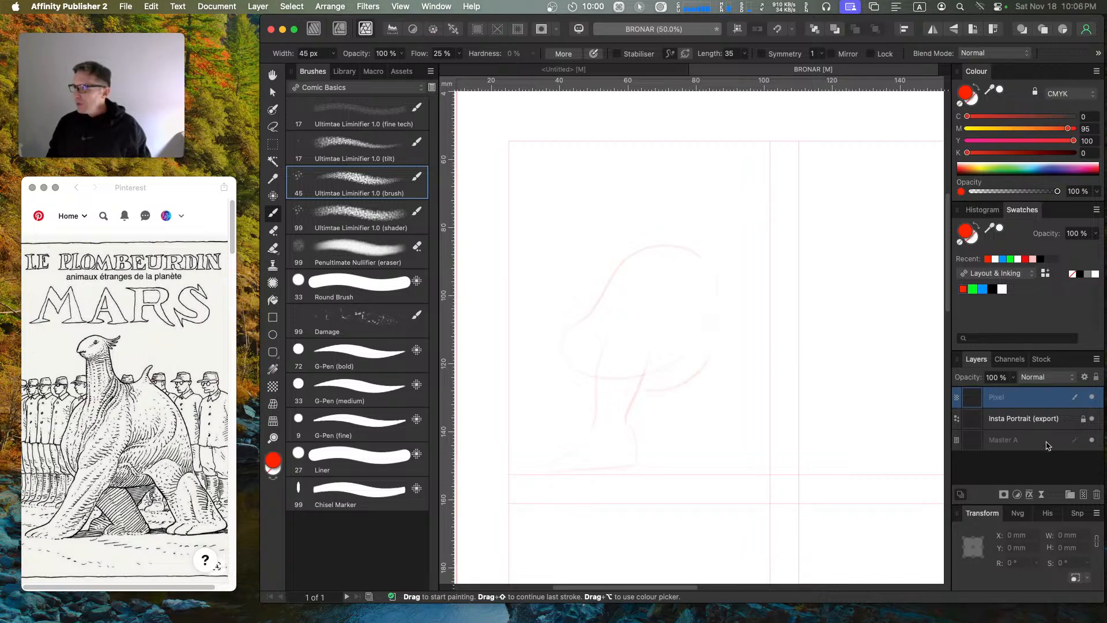
click(1097, 494)
click(1084, 494)
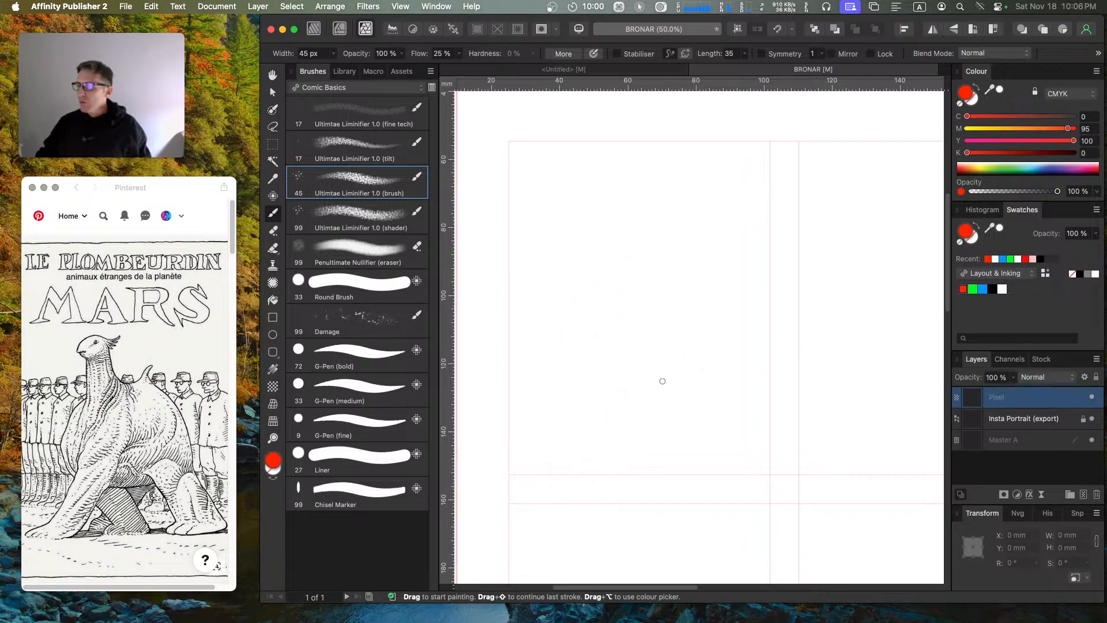
Step: Sketch a rounded, slanting body outline in the first panel with two long lines forming the creature's left leg
mouse_move(648, 249)
mouse_down()
mouse_move(623, 346)
mouse_move(631, 250)
mouse_up()
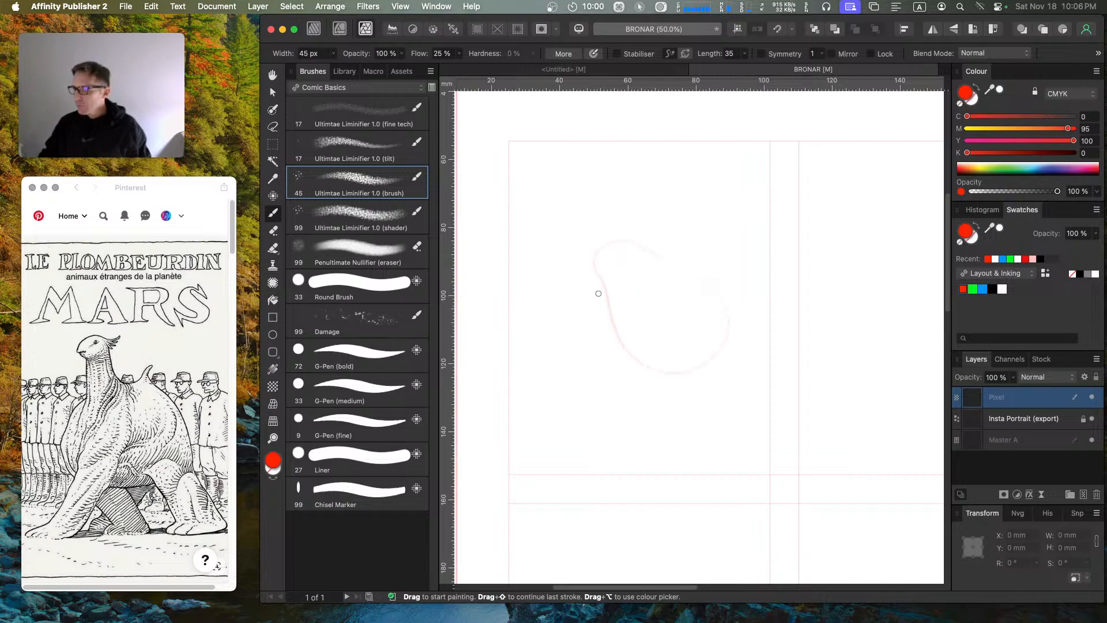
mouse_move(603, 296)
mouse_down()
mouse_move(618, 383)
mouse_move(626, 341)
mouse_move(637, 401)
mouse_up()
mouse_move(663, 283)
mouse_down()
mouse_move(661, 401)
mouse_move(649, 447)
mouse_move(640, 401)
mouse_move(631, 452)
mouse_move(657, 444)
mouse_move(640, 468)
mouse_up()
Step: Sketch the creature's bent right leg with a broad thigh, a marked knee and a shin reaching below the panel's lower edge
drag(724, 306, 762, 373)
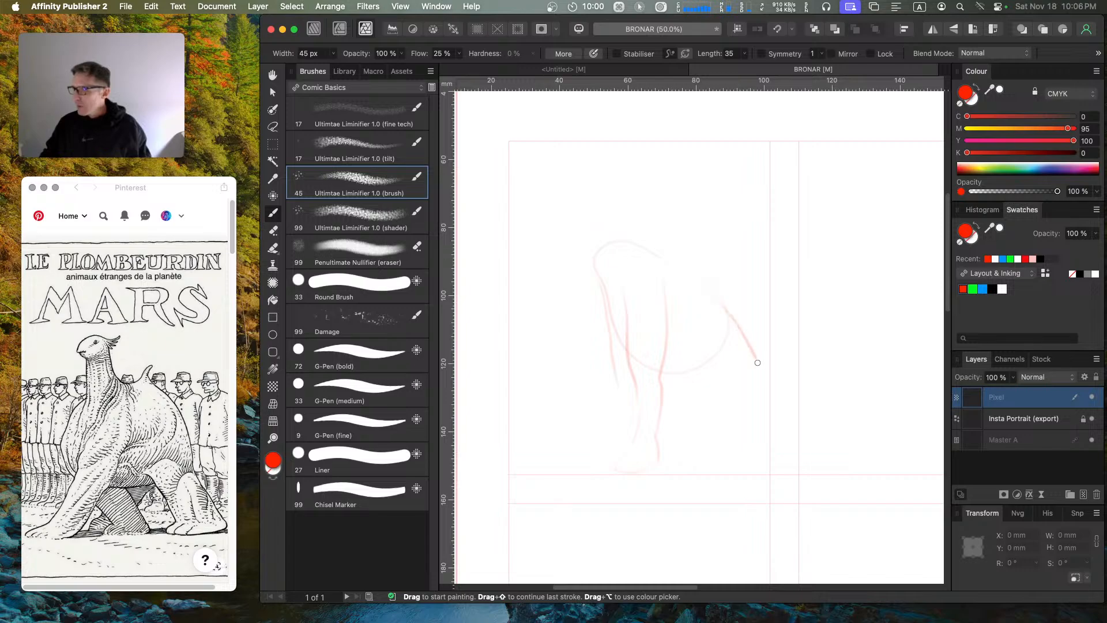
mouse_move(680, 326)
mouse_down()
mouse_move(686, 378)
mouse_move(754, 430)
mouse_up()
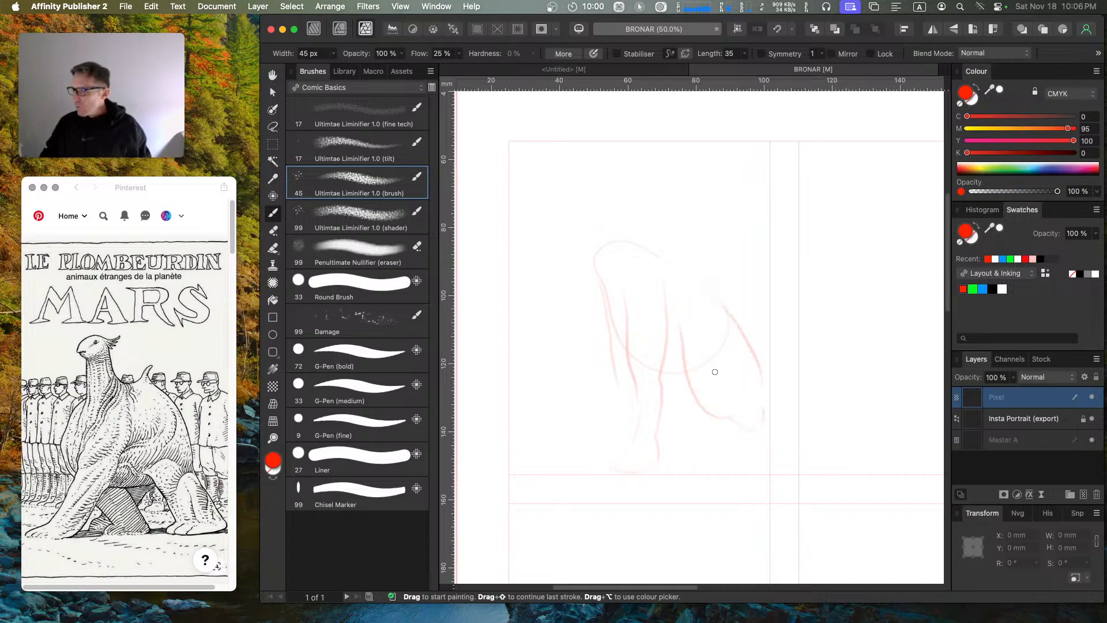
drag(740, 369, 734, 375)
drag(728, 417, 727, 445)
mouse_move(748, 382)
mouse_down()
mouse_move(757, 442)
mouse_move(779, 483)
mouse_up()
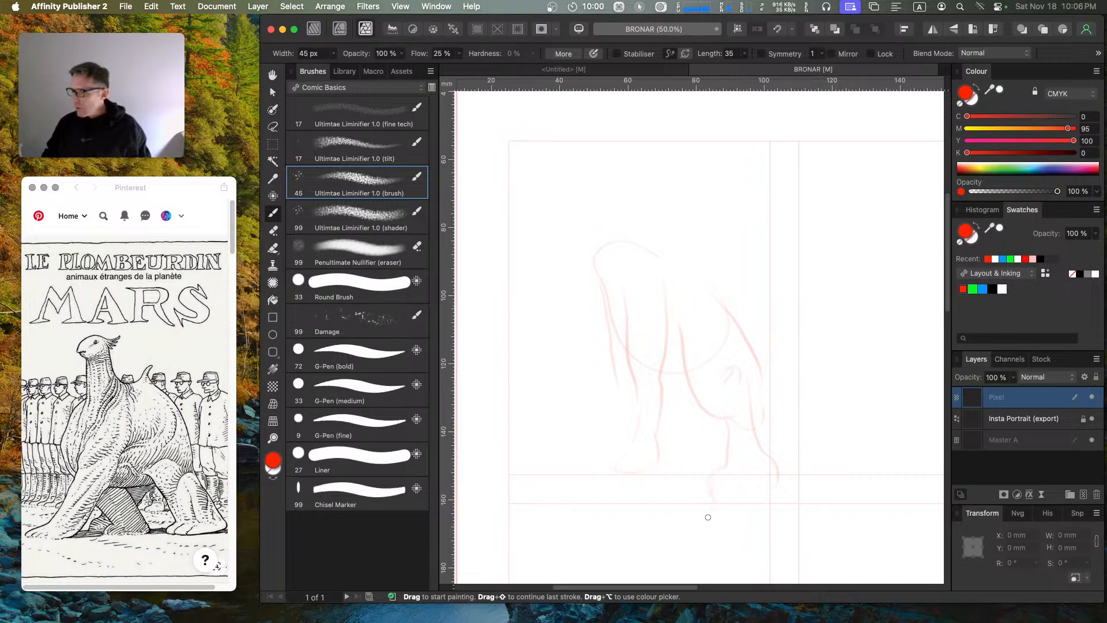
Step: Draw the right foot below the shin with rounded toes and knuckle lines, undoing a misplaced stroke
drag(708, 517, 725, 524)
mouse_move(737, 473)
mouse_down()
mouse_move(754, 515)
mouse_move(769, 462)
mouse_move(776, 485)
mouse_up()
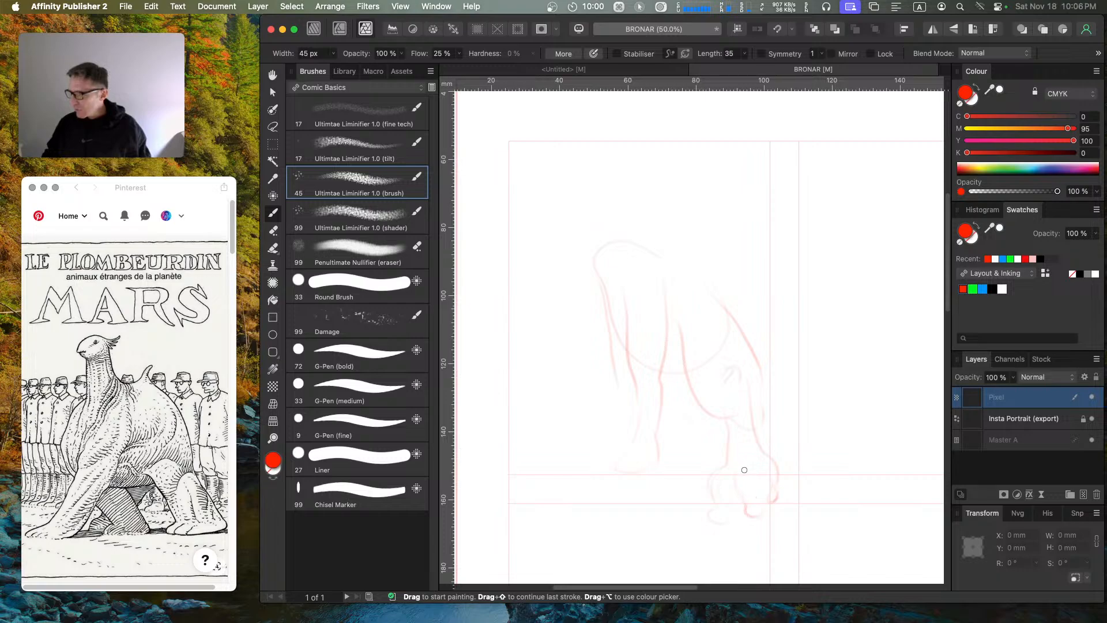
mouse_move(759, 507)
mouse_down()
mouse_move(755, 490)
mouse_move(751, 509)
mouse_move(727, 499)
mouse_move(717, 526)
mouse_up()
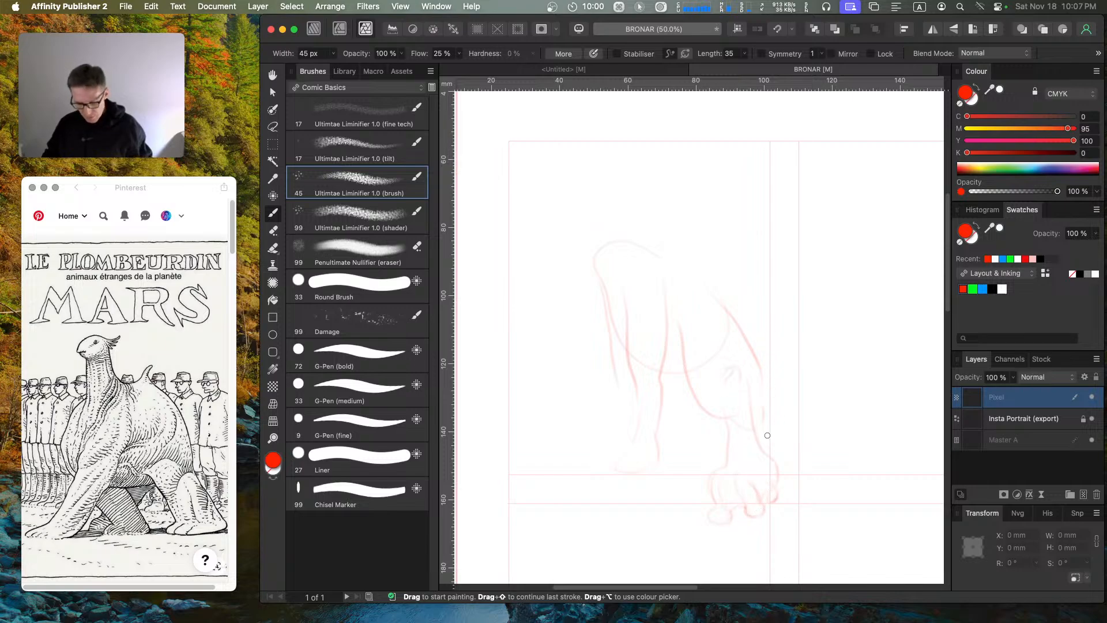
key(super+z)
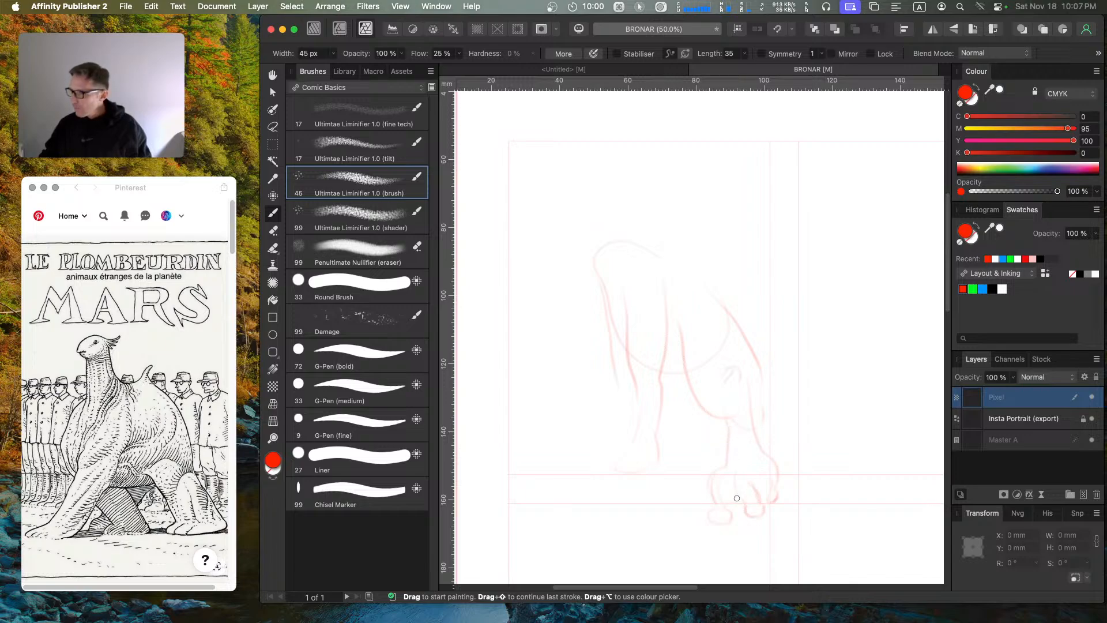
mouse_move(728, 478)
mouse_down()
mouse_move(723, 503)
mouse_move(737, 492)
mouse_move(745, 513)
mouse_move(764, 510)
mouse_move(749, 474)
mouse_move(776, 503)
mouse_move(762, 467)
mouse_up()
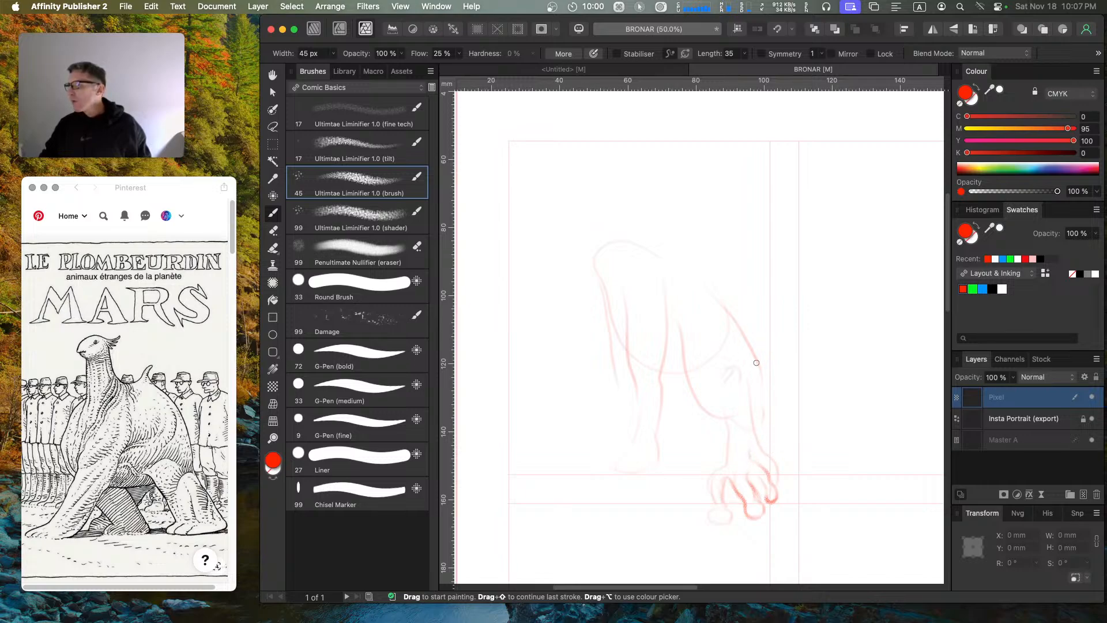
Step: Dab solid red on the outer edge of the right foot and remove it with the Penultimate Nullifier (eraser)
key(a)
drag(775, 468, 778, 481)
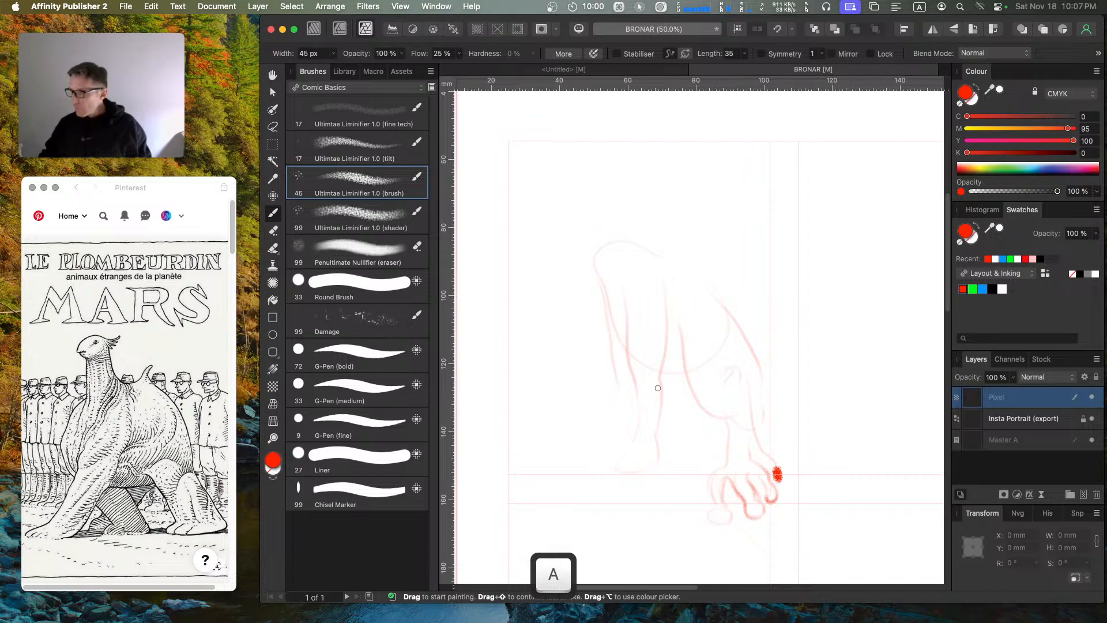
key(e)
drag(782, 472, 775, 479)
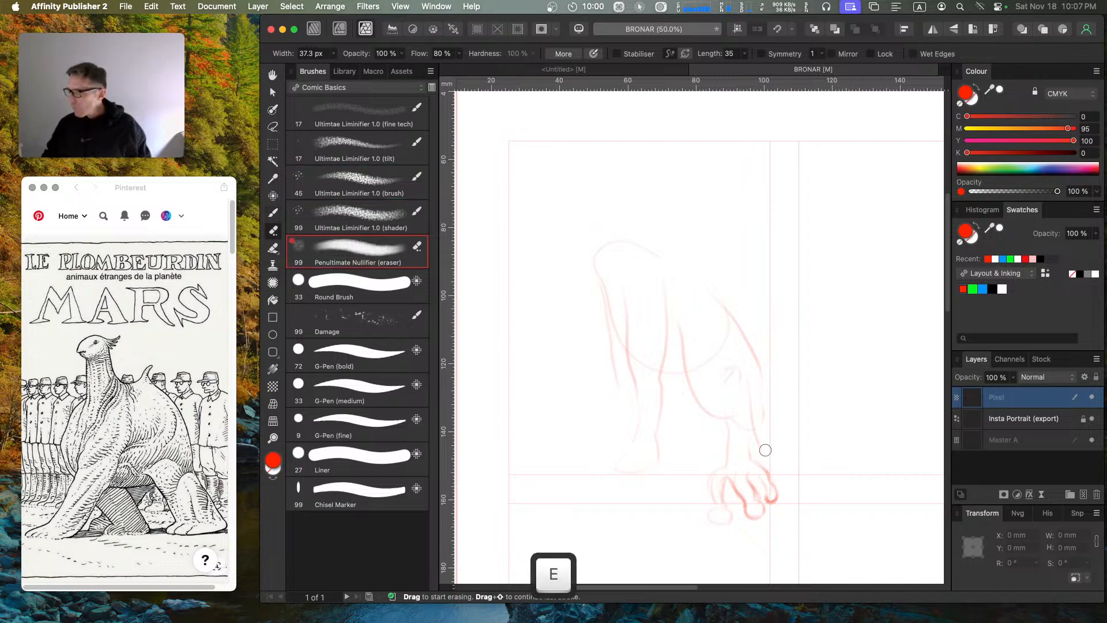
key(b)
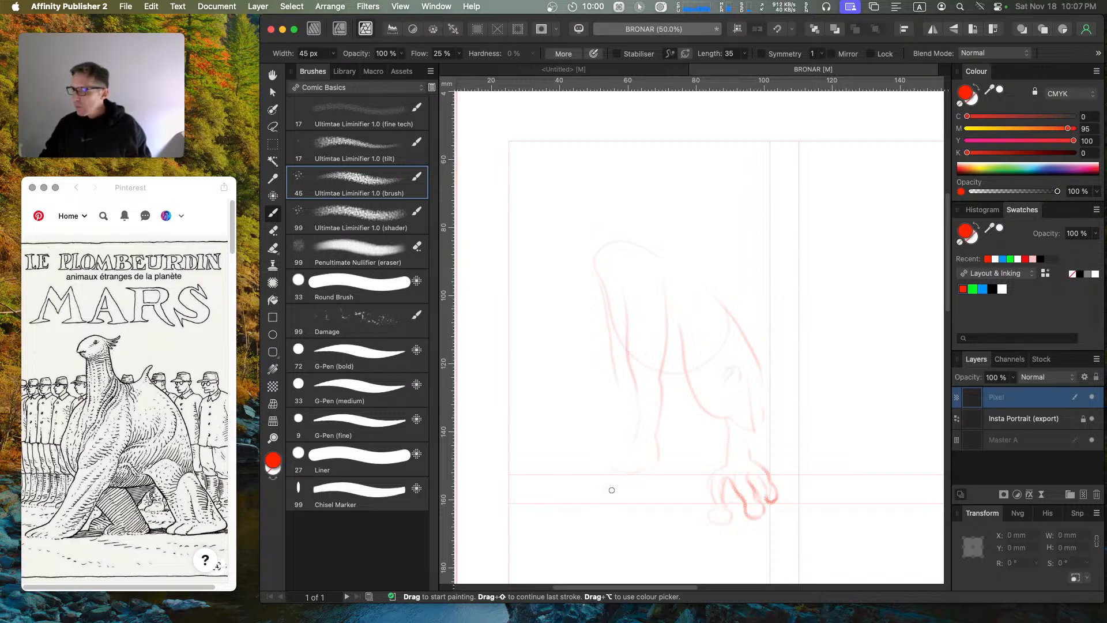
Step: Draw the left foot with short separate toes and join it to the lower leg with an angled ankle line
mouse_move(612, 491)
mouse_down()
mouse_move(625, 494)
mouse_move(634, 471)
mouse_move(632, 495)
mouse_up()
drag(660, 445, 658, 466)
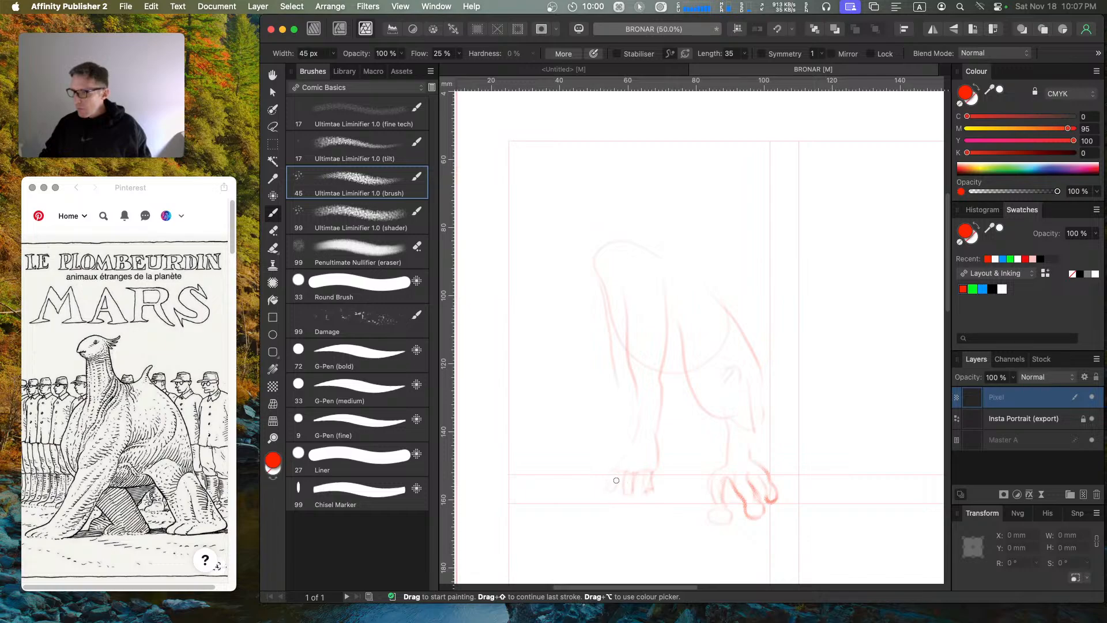
drag(611, 473, 607, 495)
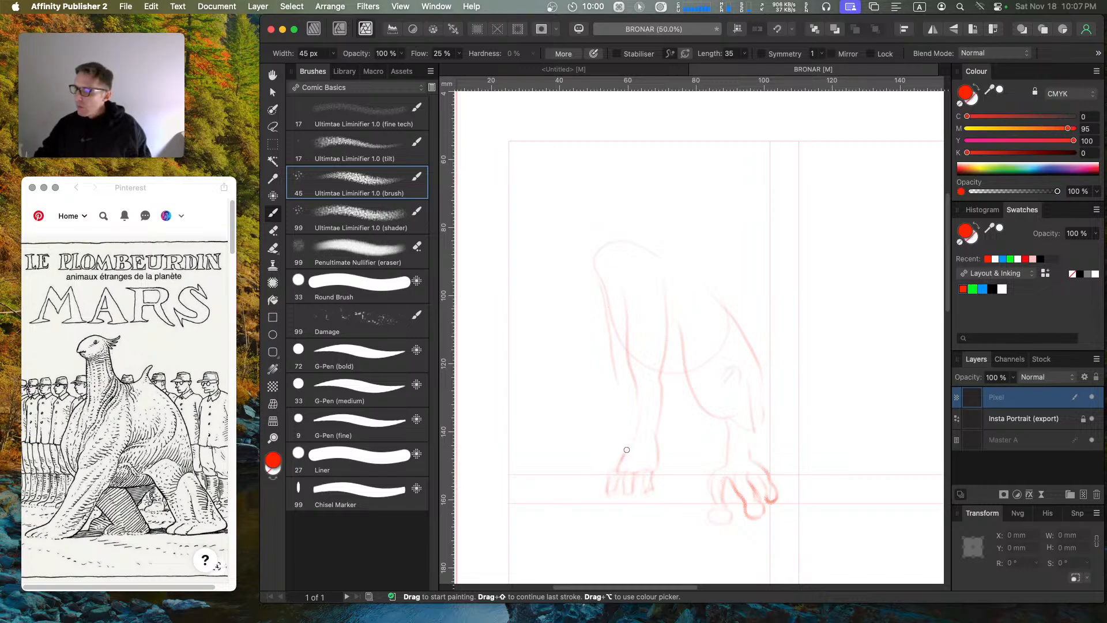
drag(617, 463, 641, 421)
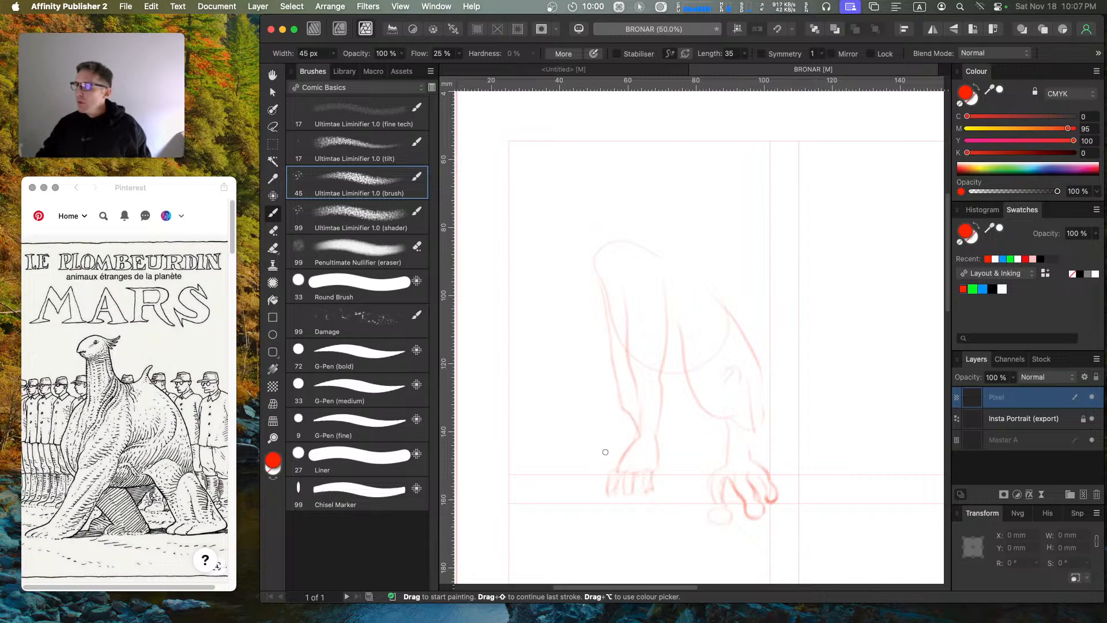
Step: Narrow the front limb's lower leg and add a second front foot behind it, erasing the overlapping construction lines
key(super+z)
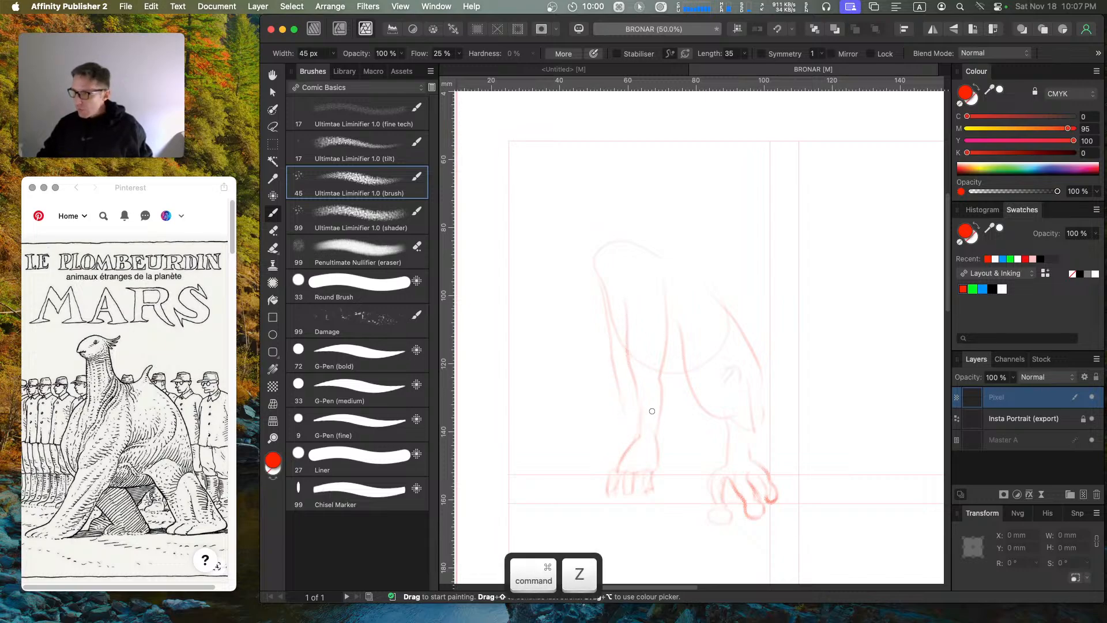
mouse_move(610, 350)
mouse_down()
mouse_move(569, 473)
mouse_move(592, 464)
mouse_move(584, 478)
mouse_move(623, 450)
mouse_move(610, 459)
mouse_move(625, 433)
mouse_move(560, 489)
mouse_move(597, 469)
mouse_move(581, 456)
mouse_move(609, 444)
mouse_move(649, 388)
mouse_move(662, 280)
mouse_move(652, 441)
mouse_move(625, 456)
mouse_move(638, 410)
mouse_move(609, 460)
mouse_move(600, 454)
mouse_move(644, 389)
mouse_move(624, 417)
mouse_move(652, 425)
mouse_move(631, 367)
mouse_up()
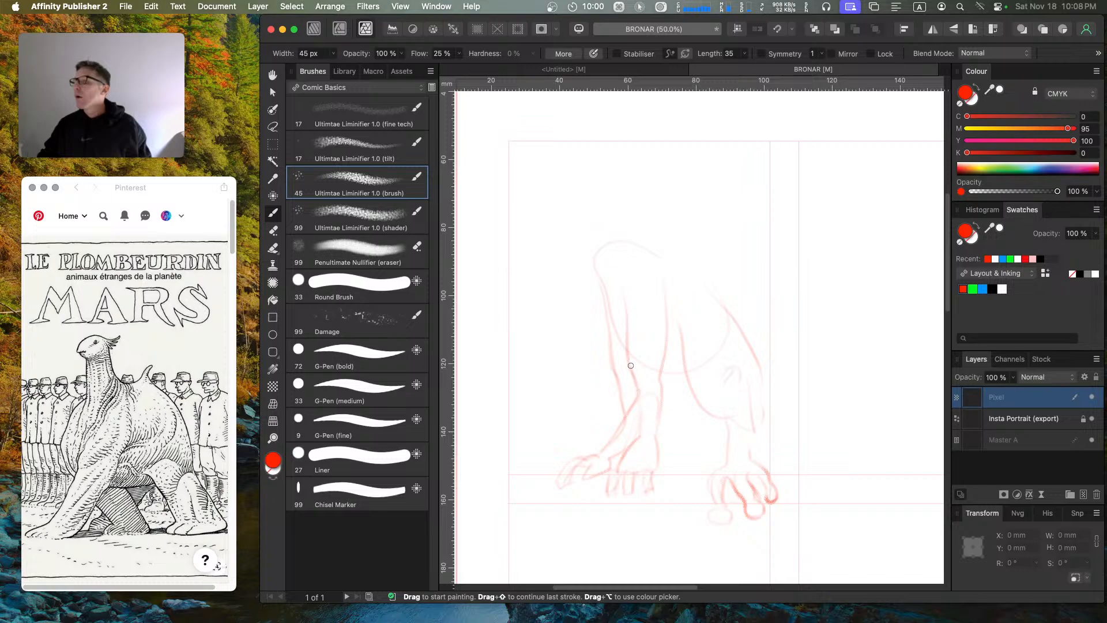
key(a)
key(e)
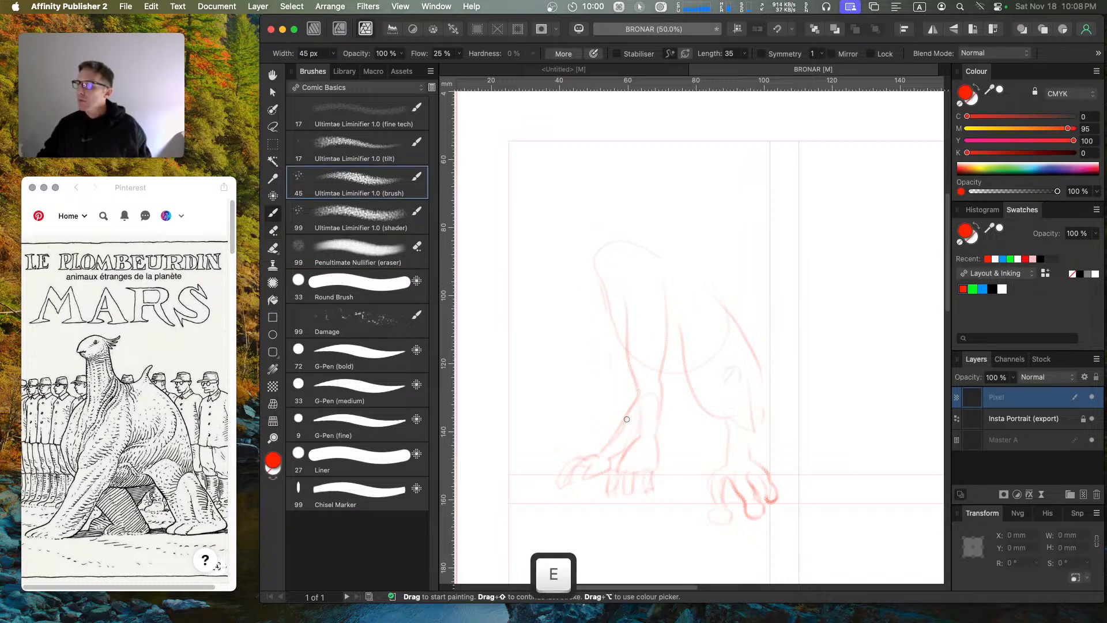
drag(635, 443, 637, 388)
drag(659, 474, 658, 357)
drag(631, 399, 595, 261)
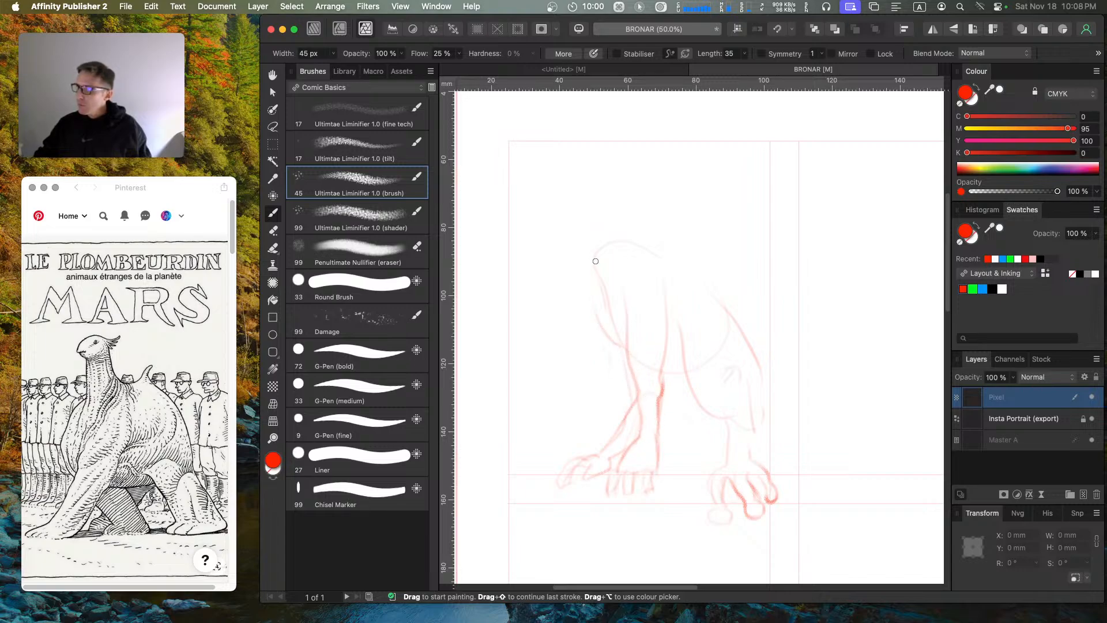
Step: Sketch the curved front of the neck and a small oval face with guide lines in the panel's upper-left corner
mouse_move(620, 349)
mouse_down()
mouse_move(589, 245)
mouse_move(624, 180)
mouse_up()
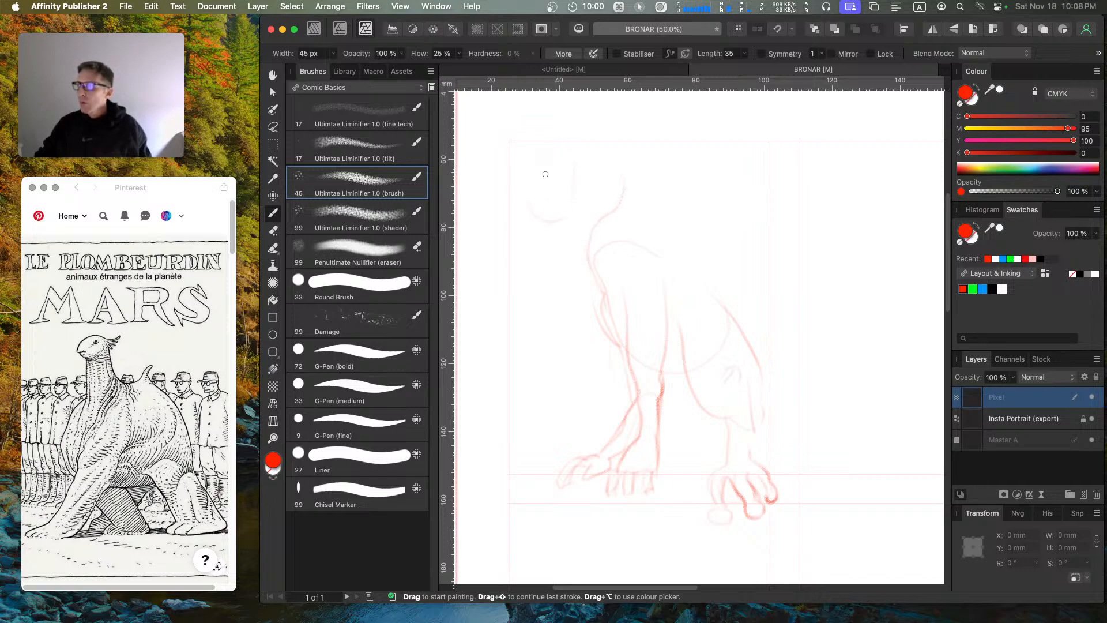
drag(545, 181, 547, 216)
mouse_move(573, 160)
mouse_down()
mouse_move(568, 221)
mouse_move(575, 213)
mouse_up()
drag(536, 175, 534, 219)
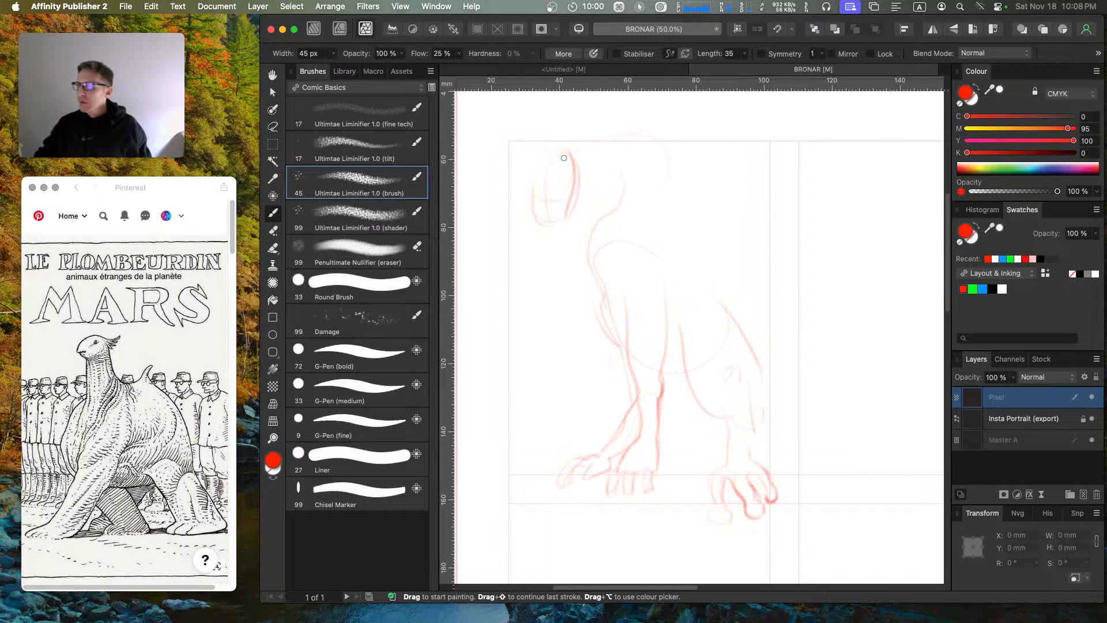
Step: Draw a rounded skull flowing into the neck and hunched back, and a long tail sweeping under the body past the panel's left edge
mouse_move(564, 158)
mouse_down()
mouse_move(657, 143)
mouse_move(645, 231)
mouse_move(669, 291)
mouse_up()
drag(663, 186, 687, 273)
mouse_move(663, 219)
mouse_down()
mouse_move(752, 322)
mouse_move(749, 388)
mouse_up()
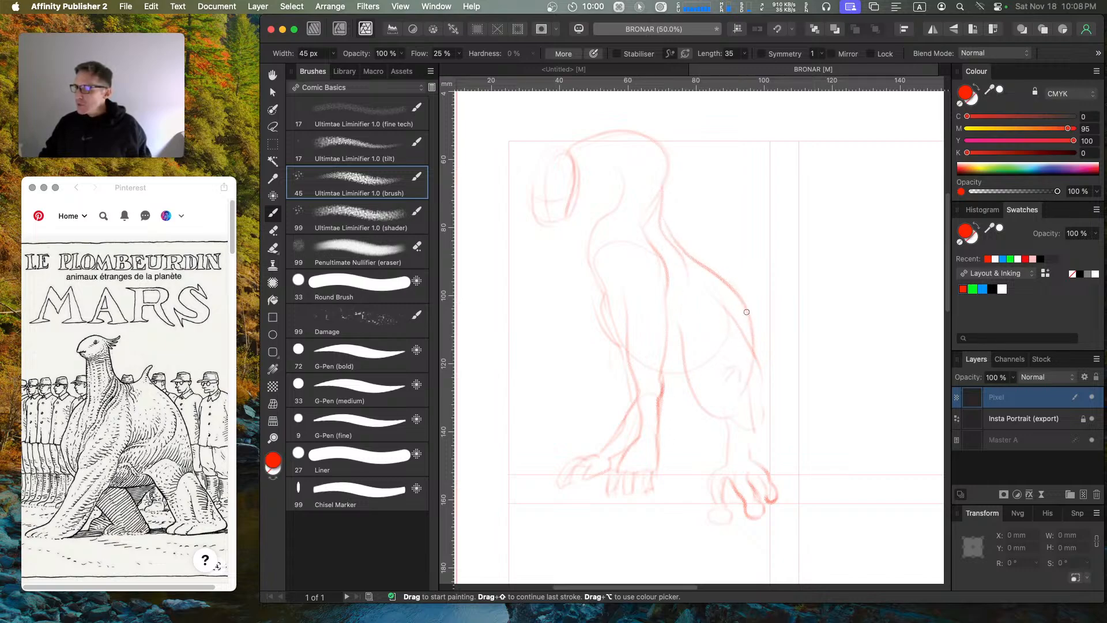
mouse_move(691, 438)
mouse_down()
mouse_move(536, 448)
mouse_move(536, 279)
mouse_up()
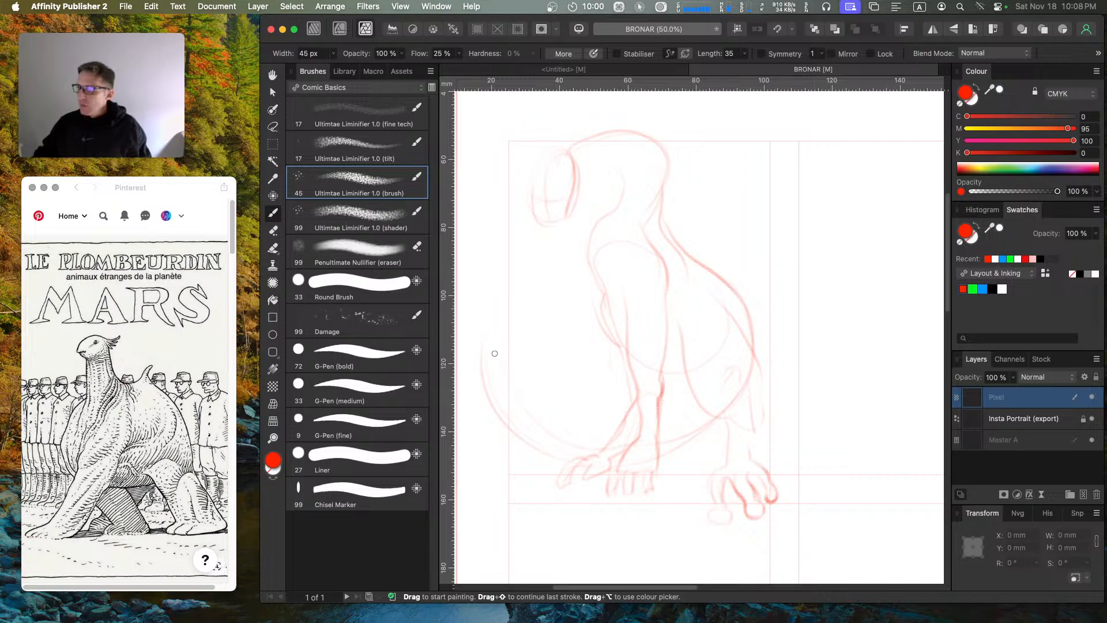
mouse_move(477, 361)
mouse_down()
mouse_move(525, 425)
mouse_move(622, 450)
mouse_move(655, 322)
mouse_up()
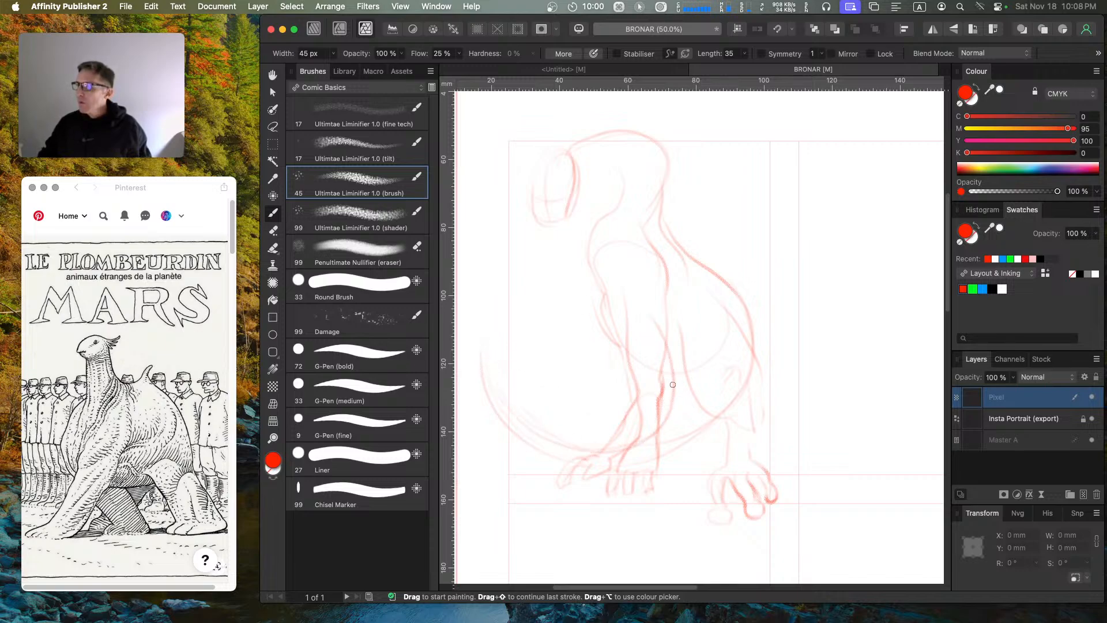
Step: Sketch the belly curve and the far hind leg with its knee bent forward, and hatch the shadow beneath the belly
mouse_move(653, 392)
mouse_down()
mouse_move(723, 400)
mouse_move(652, 364)
mouse_move(674, 411)
mouse_move(718, 368)
mouse_move(705, 414)
mouse_up()
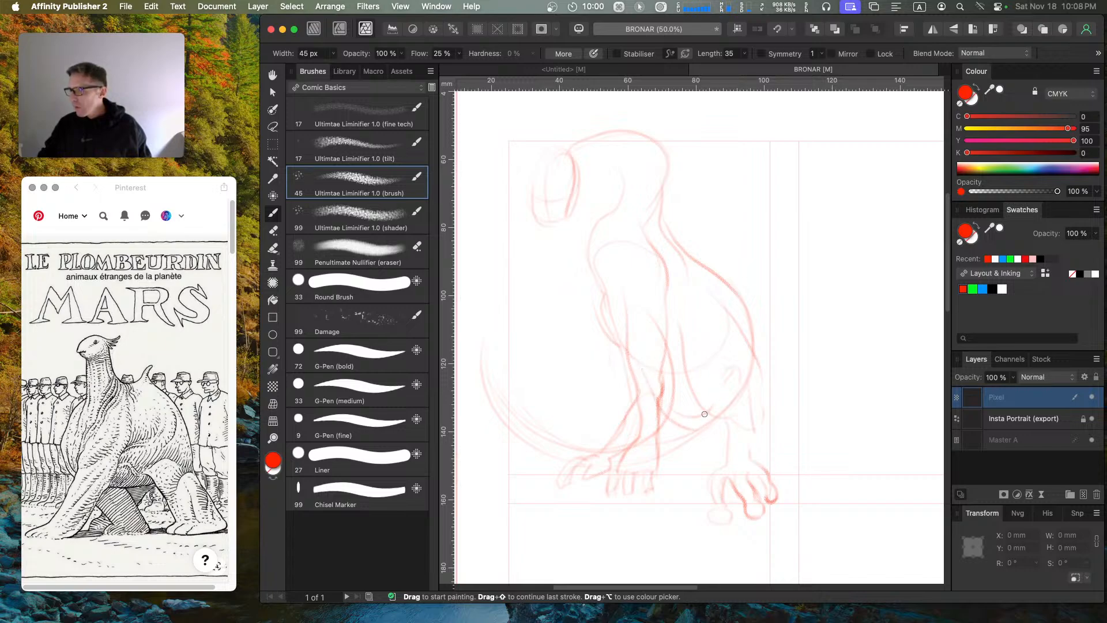
mouse_move(625, 356)
mouse_down()
mouse_move(561, 378)
mouse_move(597, 418)
mouse_up()
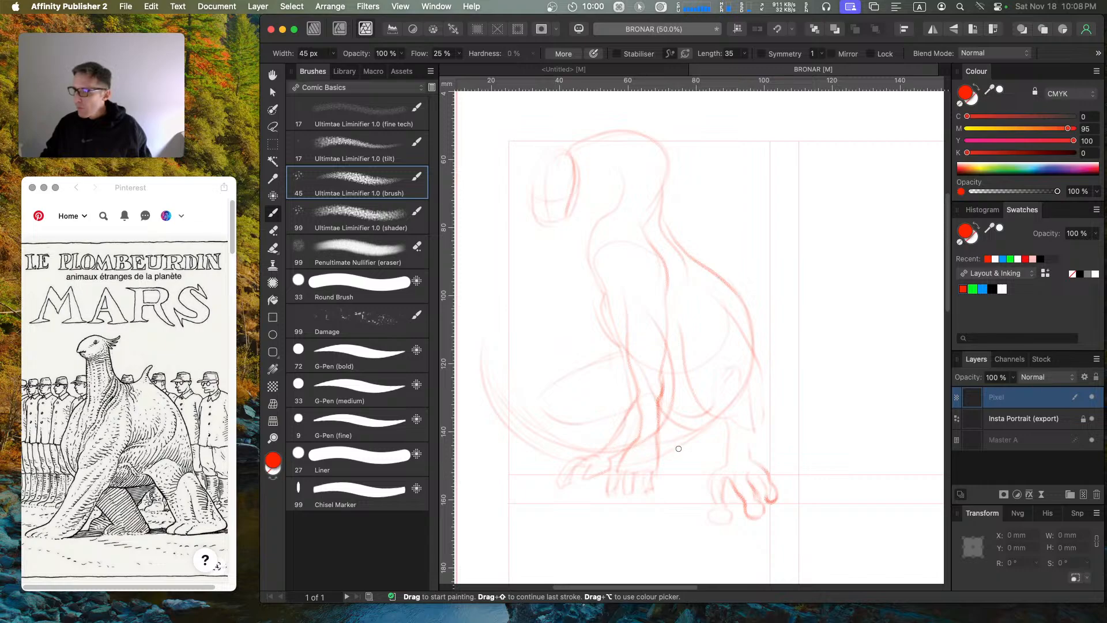
mouse_move(612, 357)
mouse_down()
mouse_move(528, 413)
mouse_move(608, 418)
mouse_move(557, 425)
mouse_move(609, 434)
mouse_move(655, 420)
mouse_move(637, 417)
mouse_move(671, 440)
mouse_move(661, 475)
mouse_up()
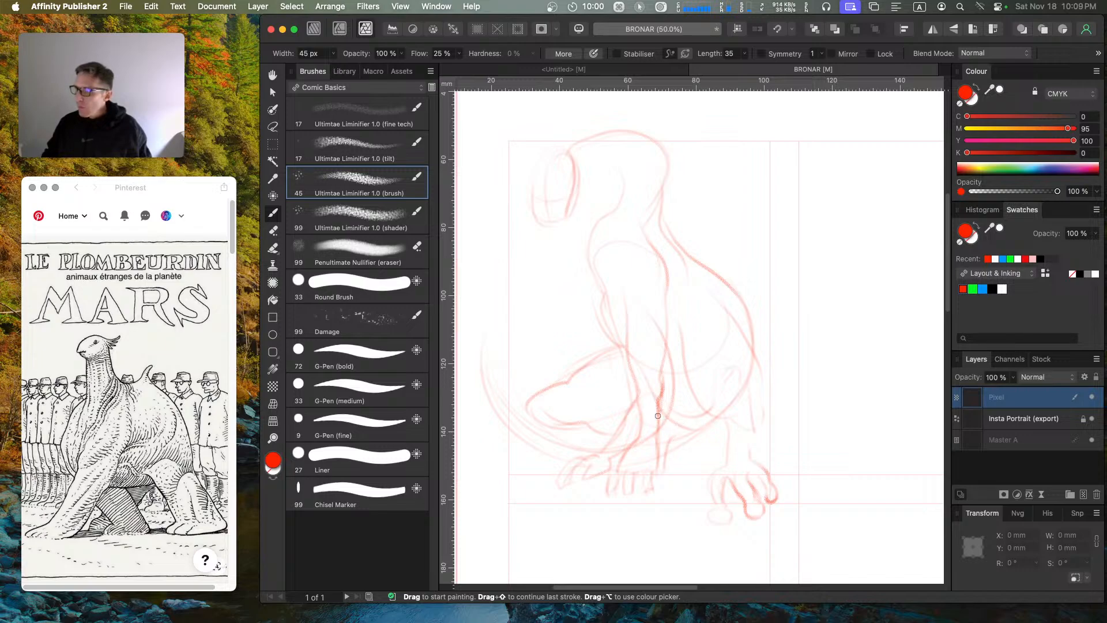
mouse_move(669, 415)
mouse_down()
mouse_move(659, 468)
mouse_move(701, 428)
mouse_move(696, 415)
mouse_move(663, 410)
mouse_move(703, 429)
mouse_move(684, 432)
mouse_move(713, 425)
mouse_up()
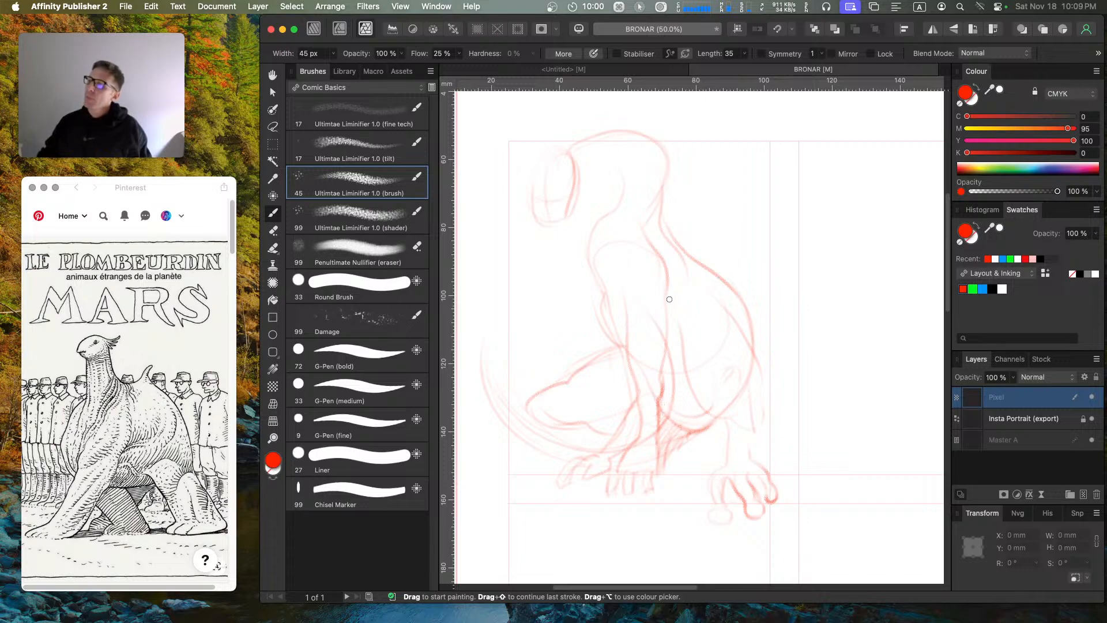
Step: Lasso both front limbs from shoulder to feet, delete them from the sketch and clear the selection
key(a)
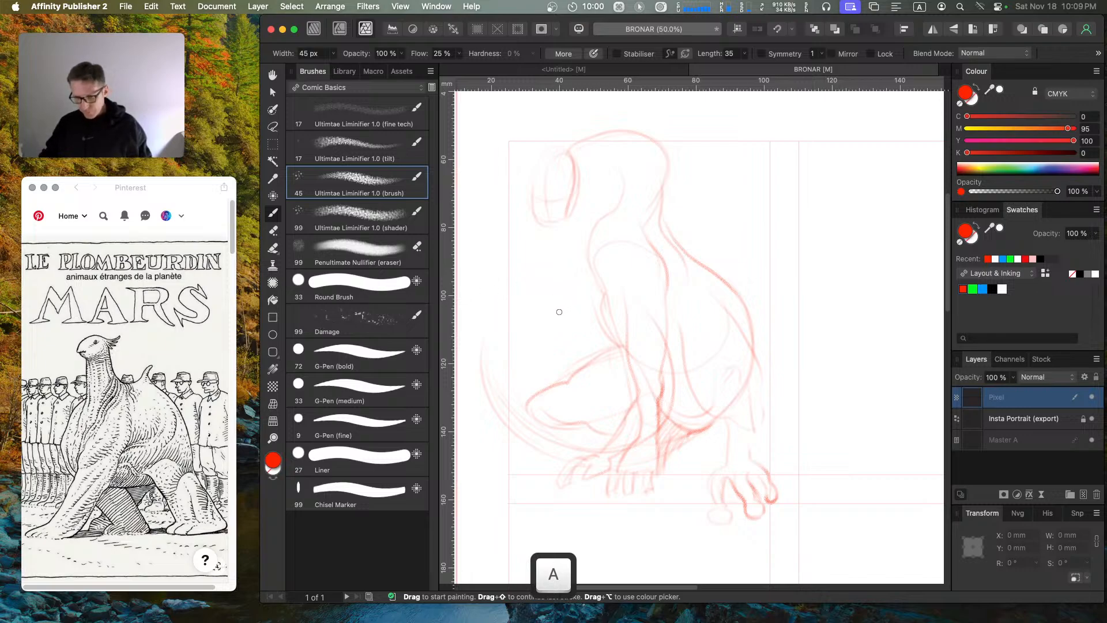
middle_click(836, 163)
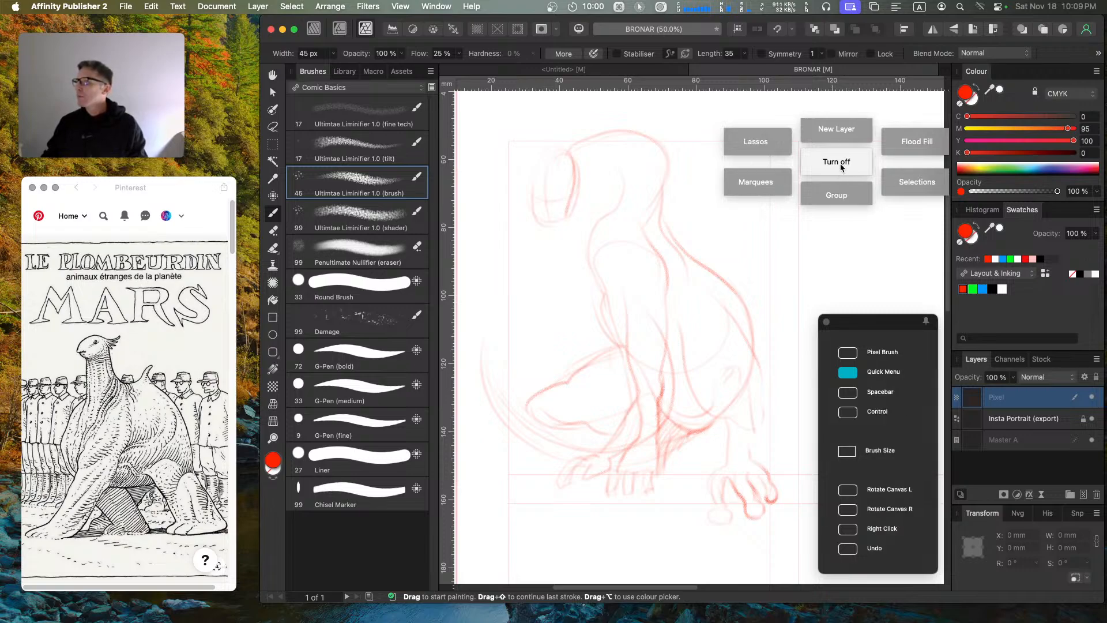
click(763, 151)
mouse_move(619, 237)
mouse_down()
mouse_move(593, 250)
mouse_move(588, 303)
mouse_move(625, 391)
mouse_move(595, 448)
mouse_move(559, 468)
mouse_move(576, 489)
mouse_move(634, 507)
mouse_move(672, 472)
mouse_move(674, 340)
mouse_move(653, 250)
mouse_move(612, 237)
mouse_up()
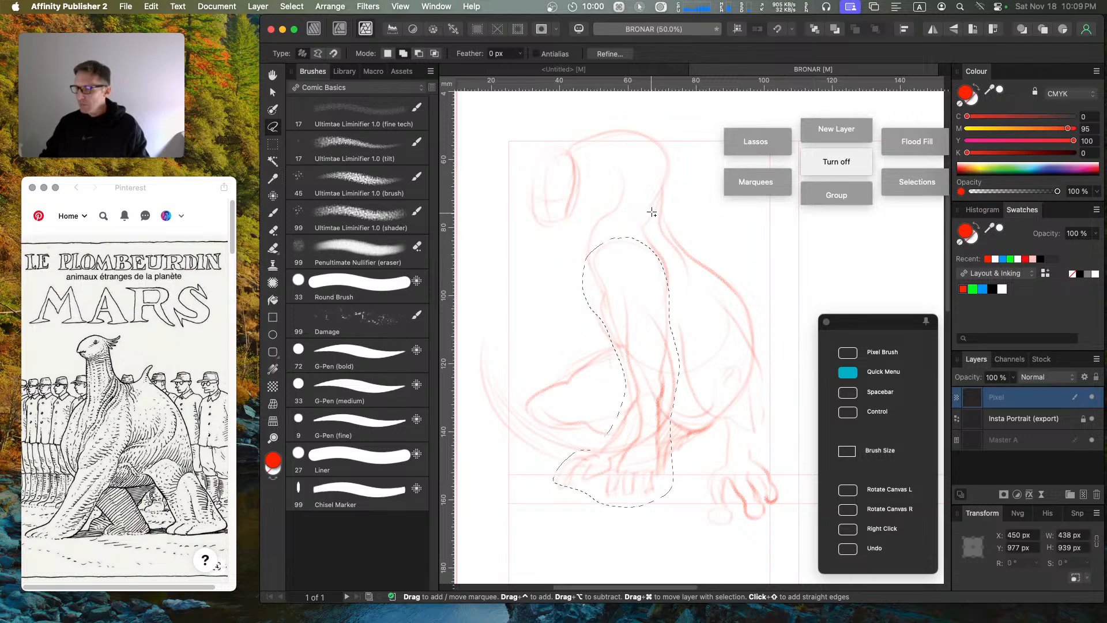
key(BackSpace)
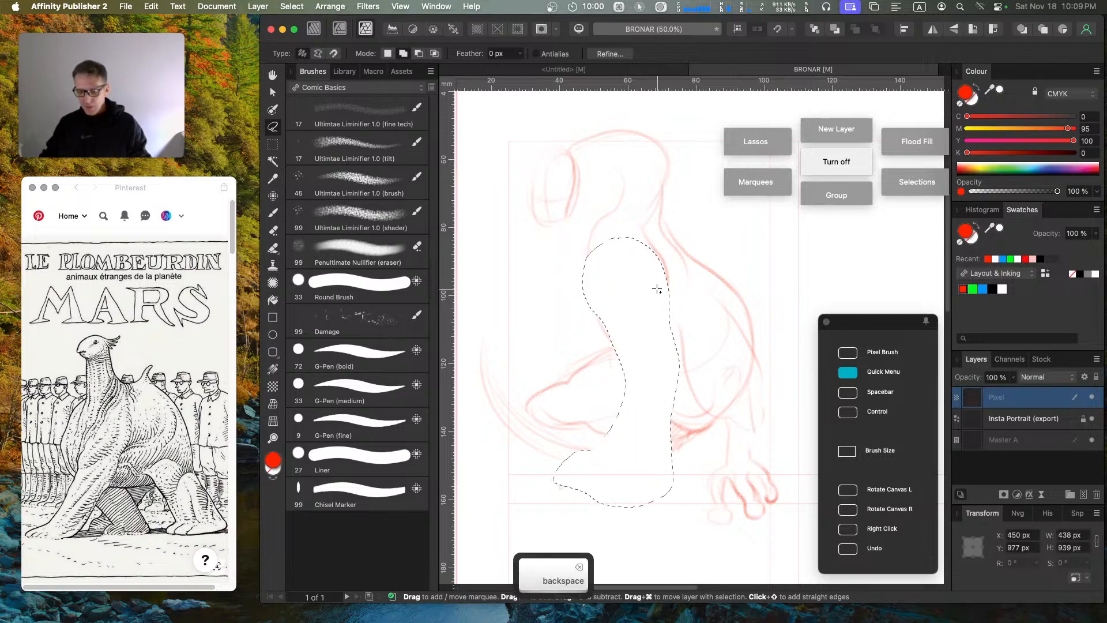
key(Escape)
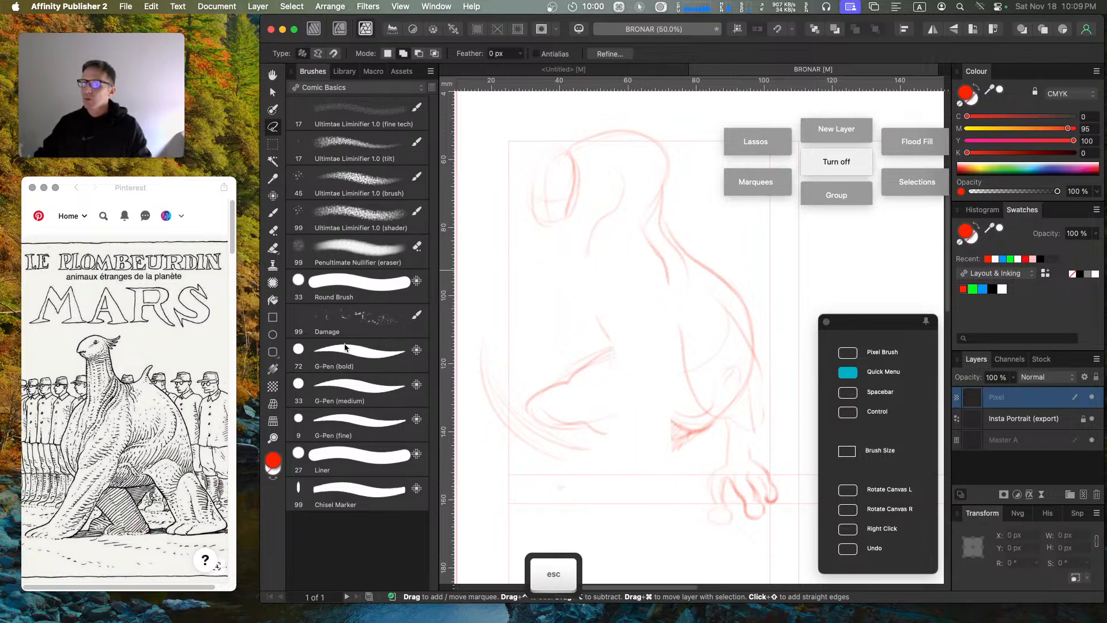
Step: Redraw the chest and belly contour with the Ultimtae Liminifier 1.0 (brush) and firm up the far thigh and pointed knee
click(378, 182)
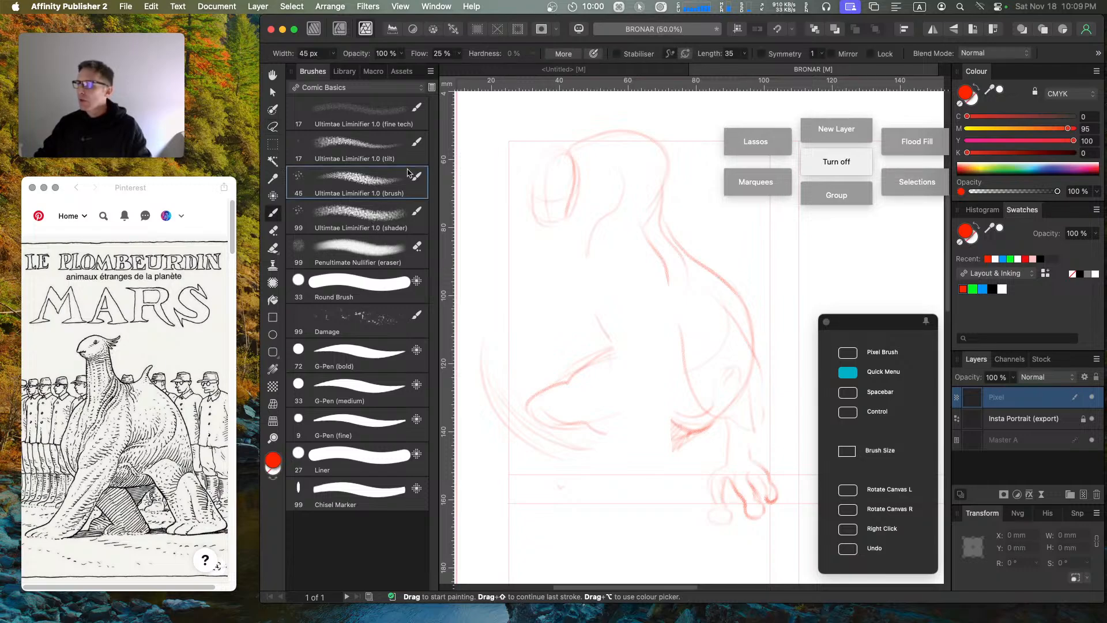
mouse_move(593, 291)
mouse_down()
mouse_move(647, 395)
mouse_move(699, 410)
mouse_up()
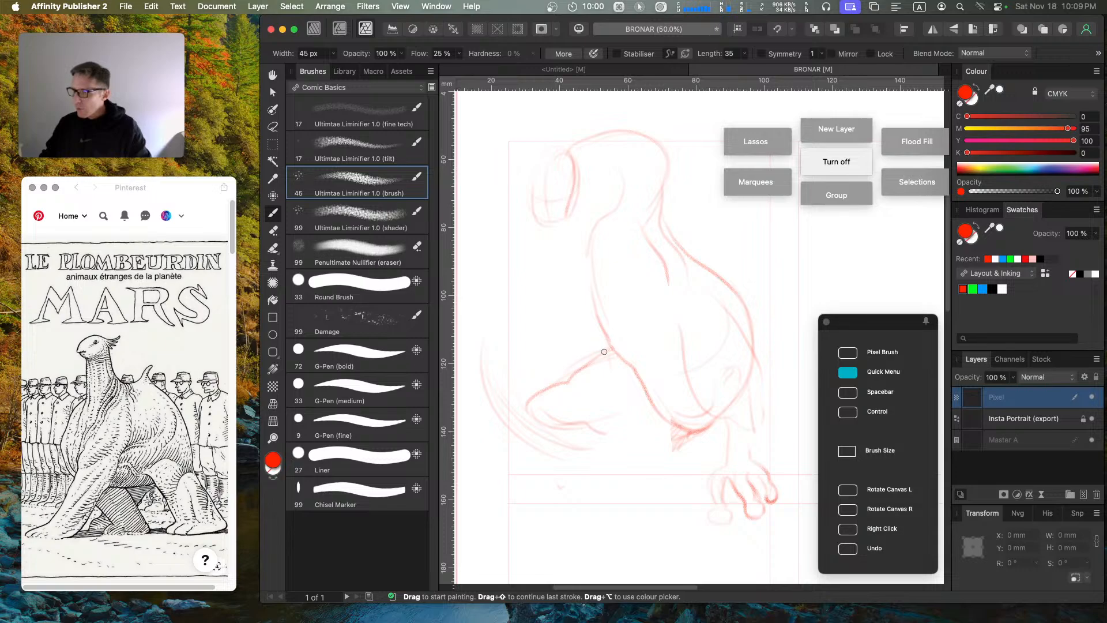
mouse_move(605, 351)
mouse_down()
mouse_move(525, 402)
mouse_move(520, 422)
mouse_move(628, 431)
mouse_up()
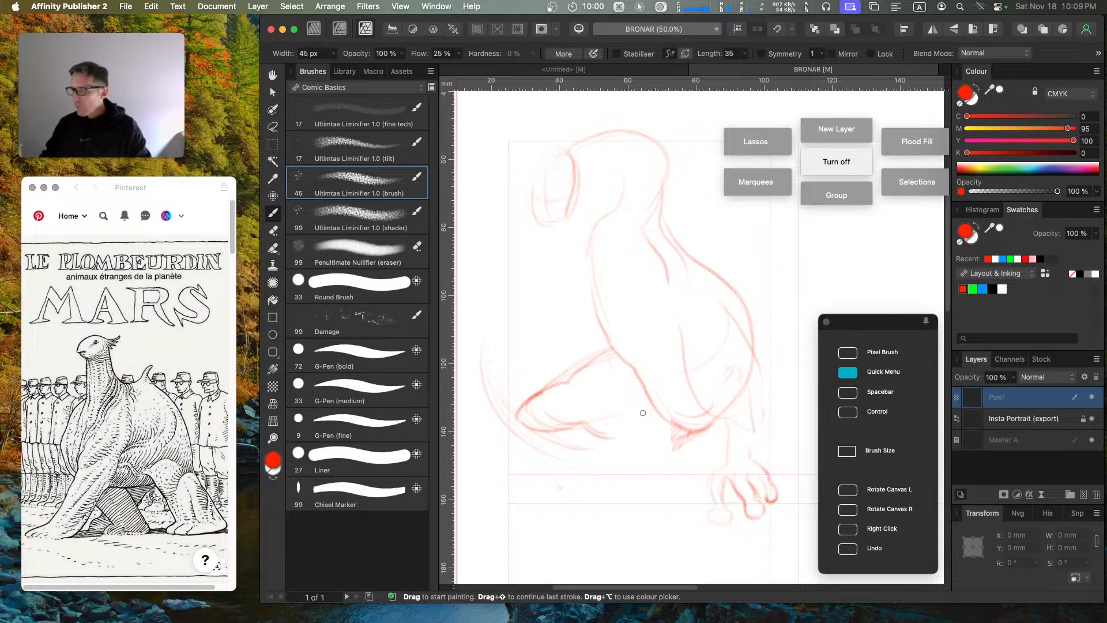
Step: Darken the near hind leg's thigh and bent knee, then undo the stroke drawn for its shin
mouse_move(680, 324)
mouse_down()
mouse_move(703, 405)
mouse_move(764, 426)
mouse_move(733, 314)
mouse_up()
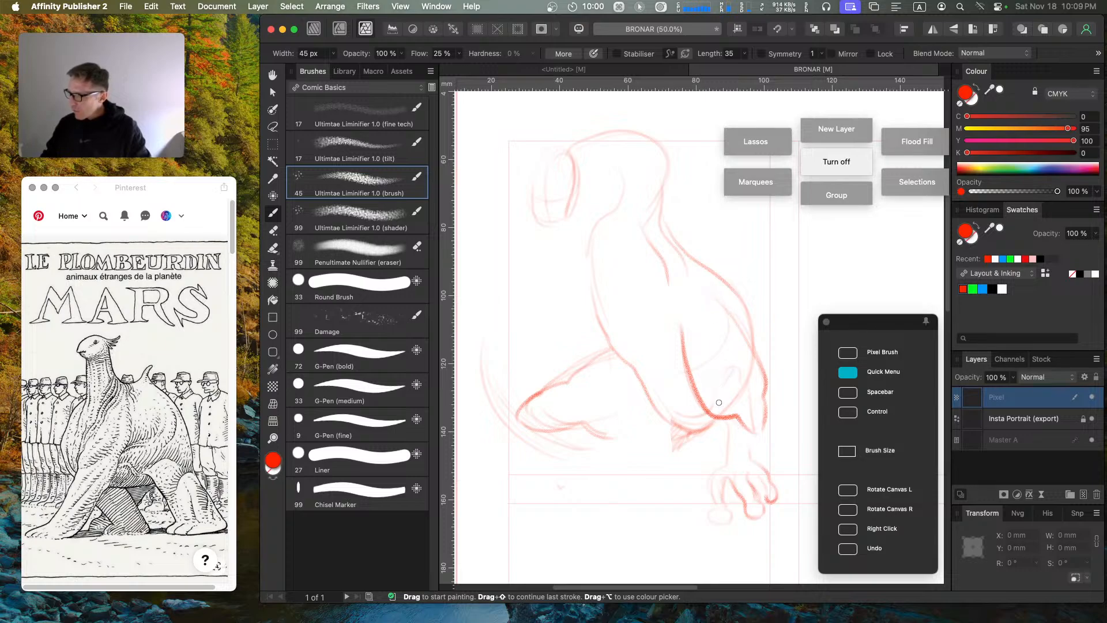
drag(722, 419, 726, 467)
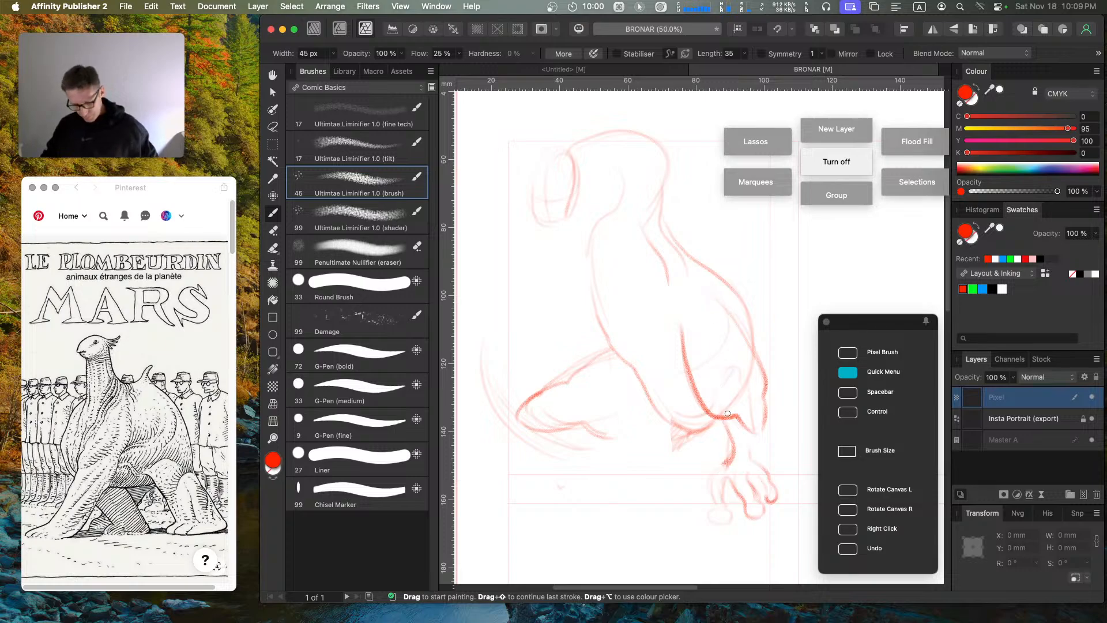
key(super+z)
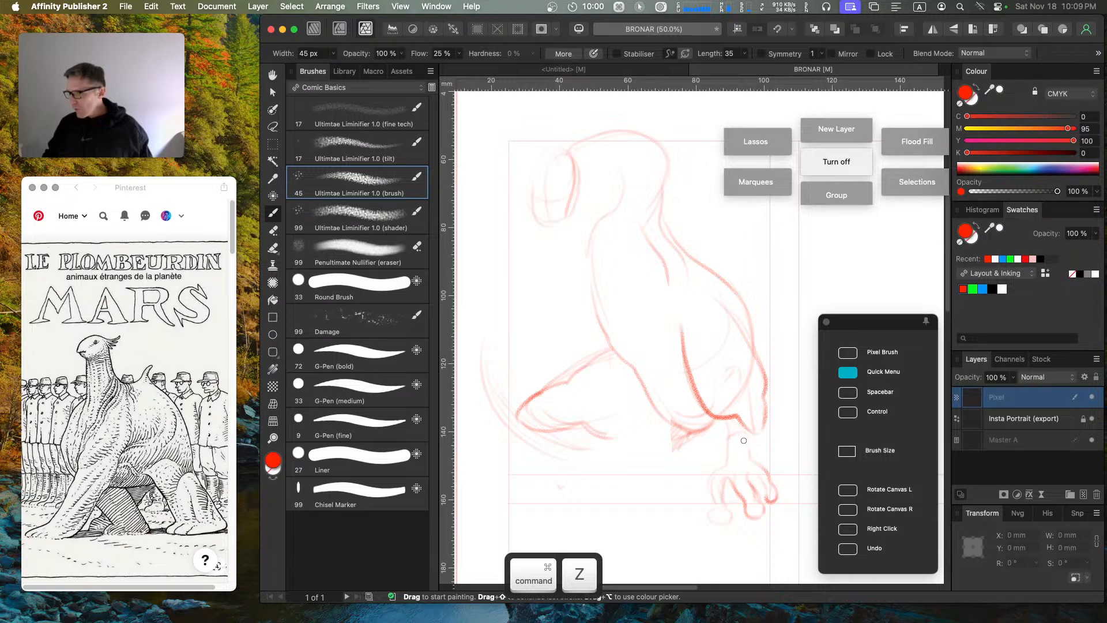
Step: Redraw the near leg's shin with slim sides spreading into the foot, and erase the old foot's toes
drag(730, 437, 727, 465)
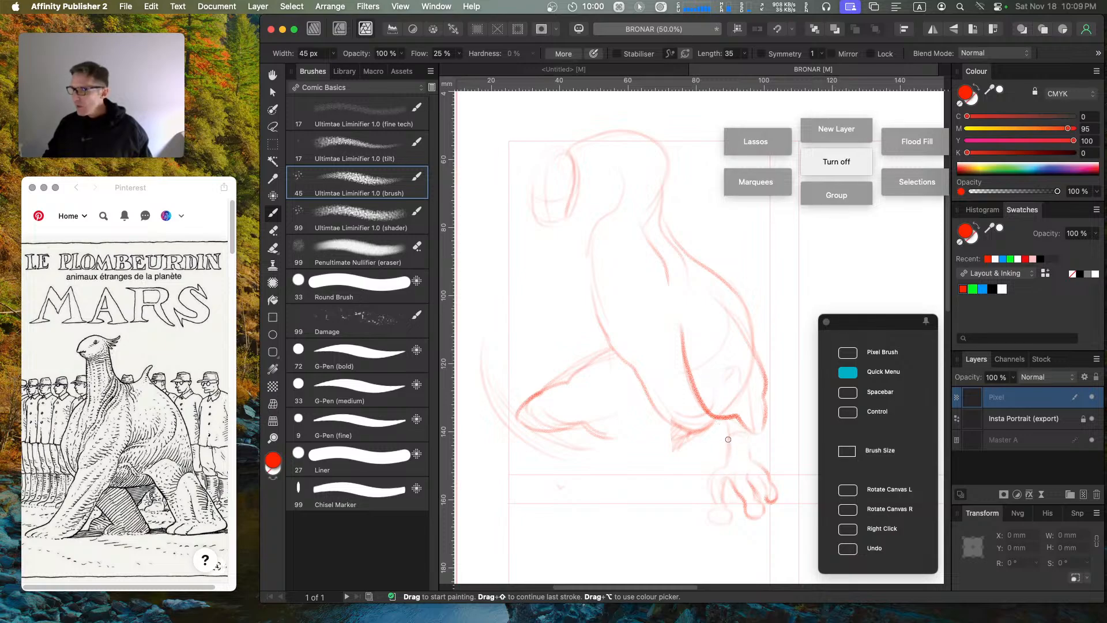
mouse_move(723, 424)
mouse_down()
mouse_move(702, 503)
mouse_move(722, 511)
mouse_move(720, 470)
mouse_move(711, 485)
mouse_move(733, 485)
mouse_move(729, 477)
mouse_move(744, 517)
mouse_move(746, 447)
mouse_move(765, 453)
mouse_move(755, 524)
mouse_move(721, 532)
mouse_move(730, 509)
mouse_move(722, 484)
mouse_move(746, 514)
mouse_move(768, 485)
mouse_up()
key(e)
key(b)
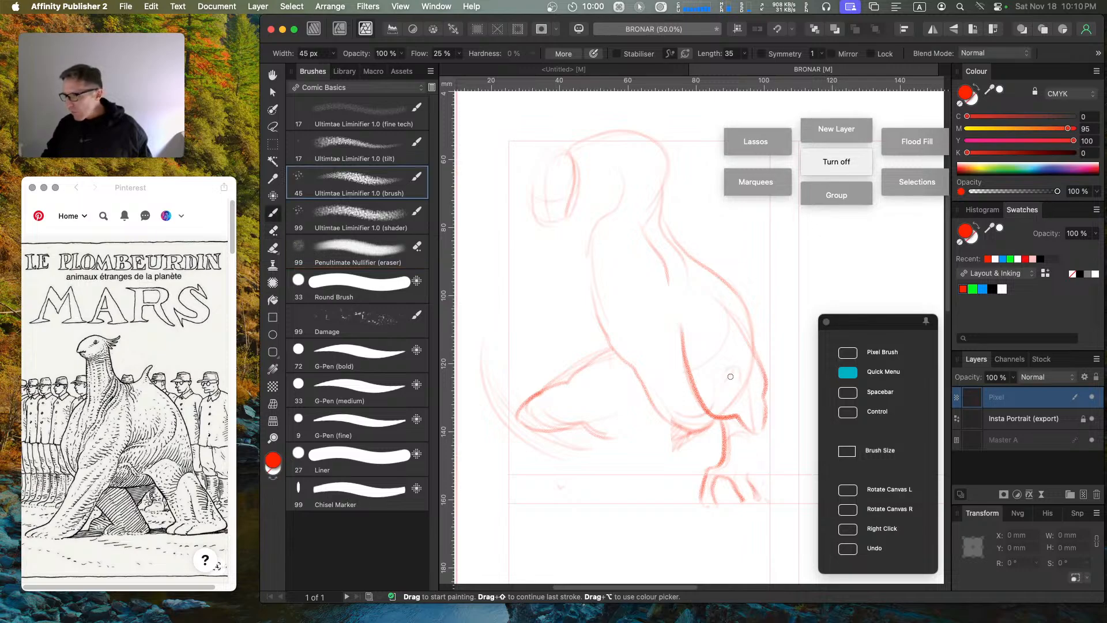
drag(747, 430, 786, 495)
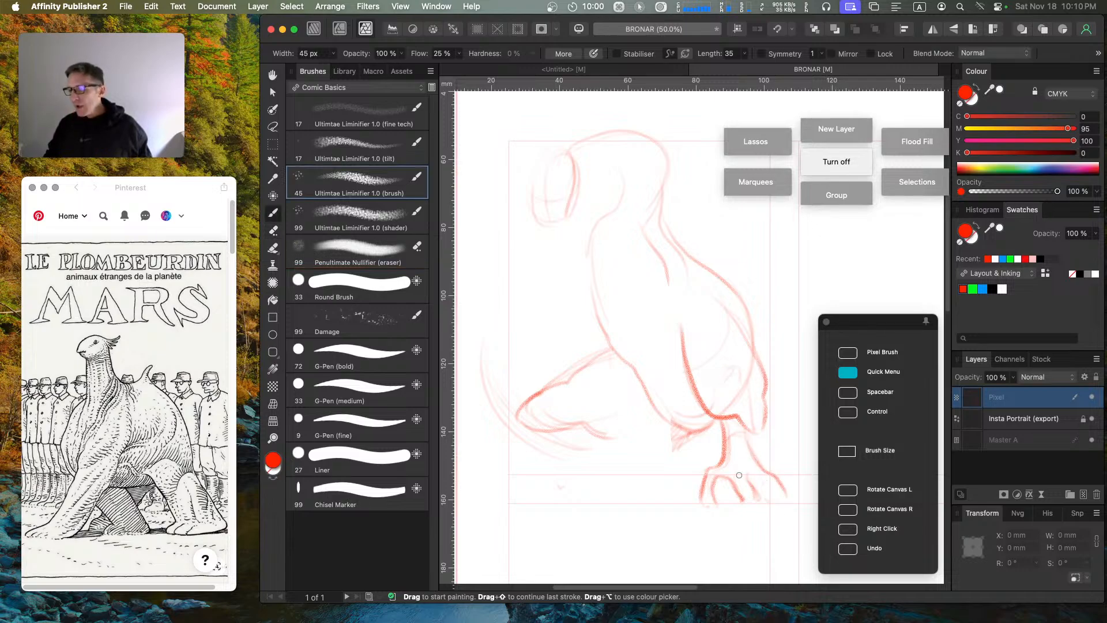
Step: Erase the near foot's inner lines and draw three long, splayed toes with rounded tips, darkening their outlines
key(e)
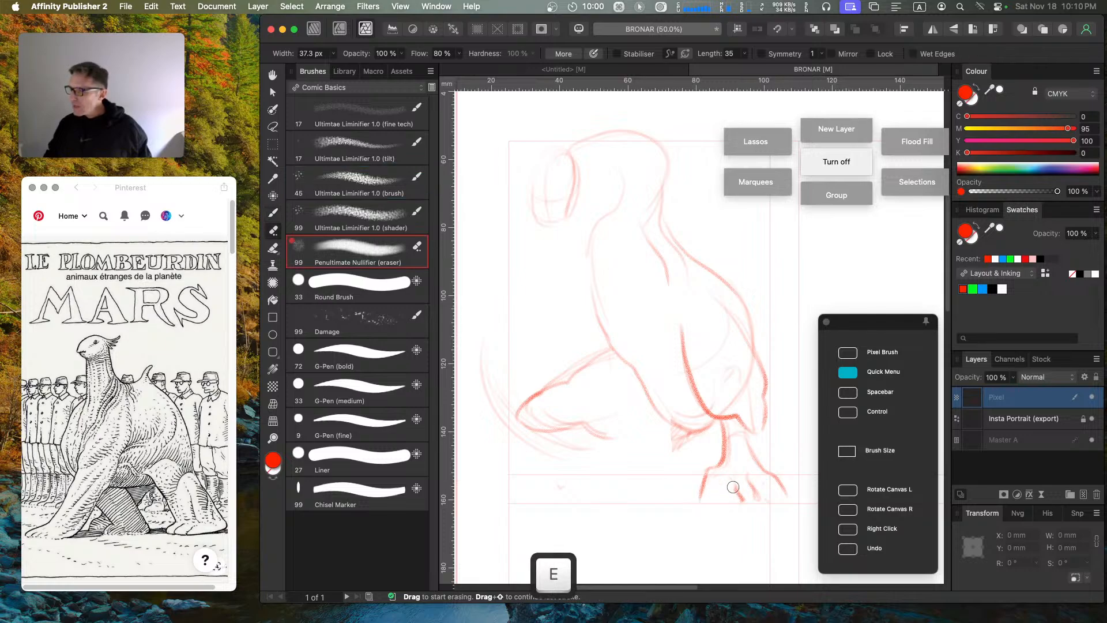
mouse_move(733, 488)
mouse_down()
mouse_move(753, 477)
mouse_move(766, 502)
mouse_up()
key(b)
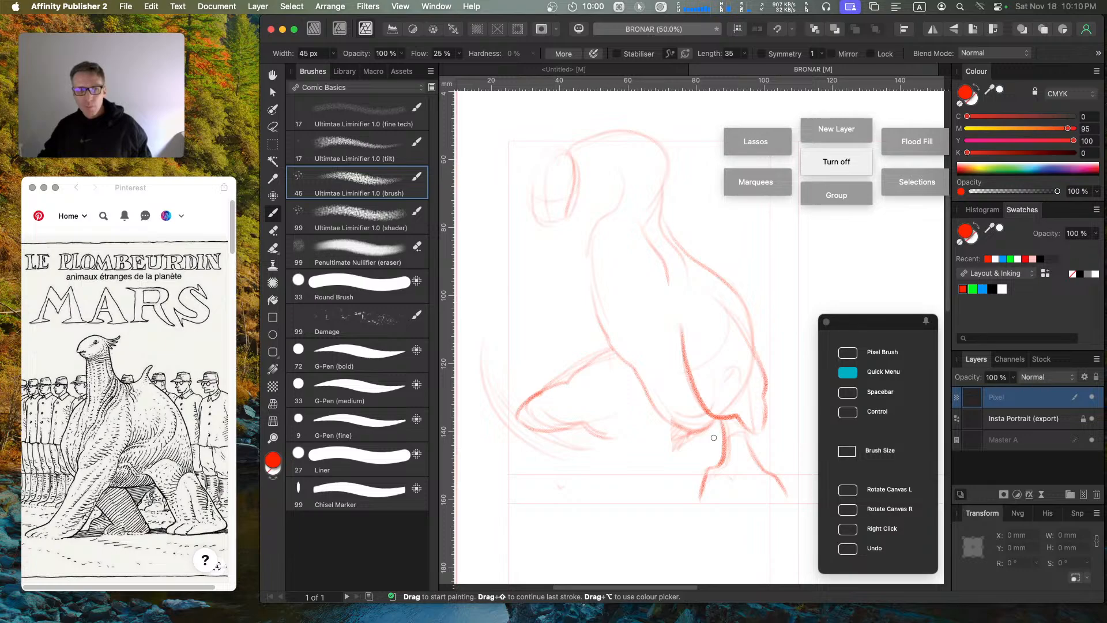
mouse_move(712, 501)
mouse_down()
mouse_move(725, 476)
mouse_move(751, 503)
mouse_move(760, 479)
mouse_move(769, 486)
mouse_move(693, 519)
mouse_move(710, 511)
mouse_move(708, 523)
mouse_move(753, 529)
mouse_move(752, 512)
mouse_move(780, 525)
mouse_move(784, 509)
mouse_up()
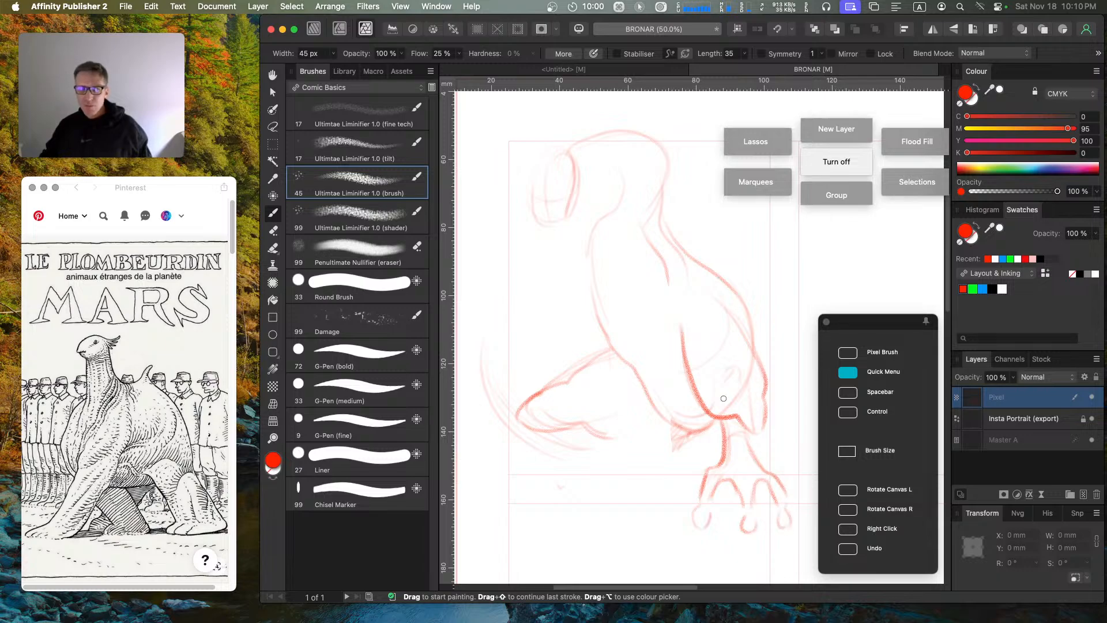
mouse_move(704, 529)
mouse_down()
mouse_move(719, 481)
mouse_move(714, 500)
mouse_move(738, 488)
mouse_move(754, 535)
mouse_move(756, 478)
mouse_move(779, 531)
mouse_move(788, 523)
mouse_move(742, 411)
mouse_up()
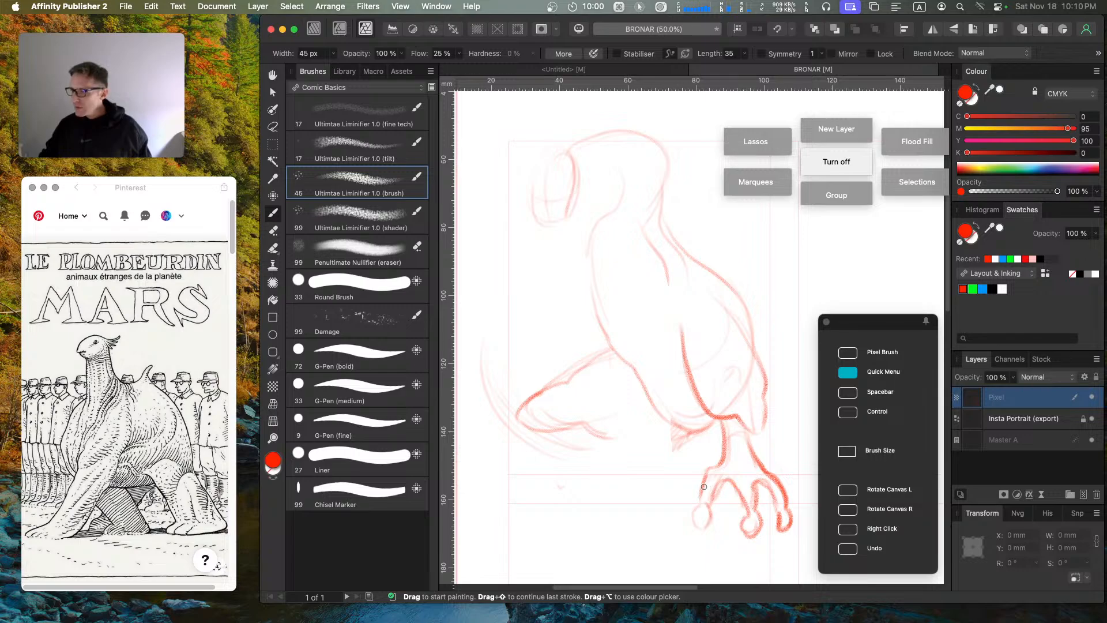
mouse_move(705, 486)
mouse_down()
mouse_move(694, 537)
mouse_move(716, 465)
mouse_up()
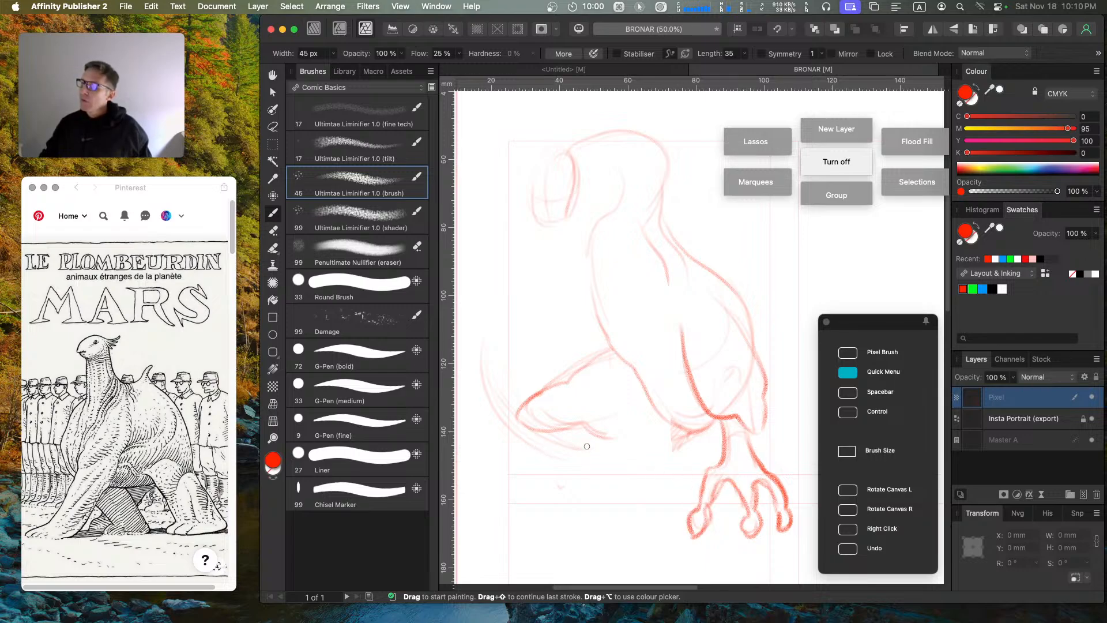
Step: Draw the far hind leg's folded shin beneath the thigh, ending in a foot with long curling toes
mouse_move(584, 424)
mouse_down()
mouse_move(613, 399)
mouse_move(638, 398)
mouse_up()
mouse_move(556, 429)
mouse_down()
mouse_move(607, 395)
mouse_move(625, 414)
mouse_move(645, 408)
mouse_up()
mouse_move(519, 420)
mouse_down()
mouse_move(533, 441)
mouse_move(580, 453)
mouse_move(627, 437)
mouse_move(606, 432)
mouse_move(654, 408)
mouse_move(673, 449)
mouse_move(640, 472)
mouse_up()
mouse_move(629, 425)
mouse_down()
mouse_move(632, 464)
mouse_move(559, 475)
mouse_move(562, 494)
mouse_move(576, 488)
mouse_move(587, 510)
mouse_move(603, 498)
mouse_move(593, 489)
mouse_move(603, 478)
mouse_move(674, 470)
mouse_move(656, 471)
mouse_move(659, 449)
mouse_move(611, 464)
mouse_move(628, 444)
mouse_move(612, 428)
mouse_move(618, 456)
mouse_move(627, 427)
mouse_move(575, 461)
mouse_move(556, 459)
mouse_move(595, 457)
mouse_move(580, 460)
mouse_move(606, 431)
mouse_move(599, 442)
mouse_move(636, 429)
mouse_move(616, 403)
mouse_move(564, 427)
mouse_move(558, 397)
mouse_up()
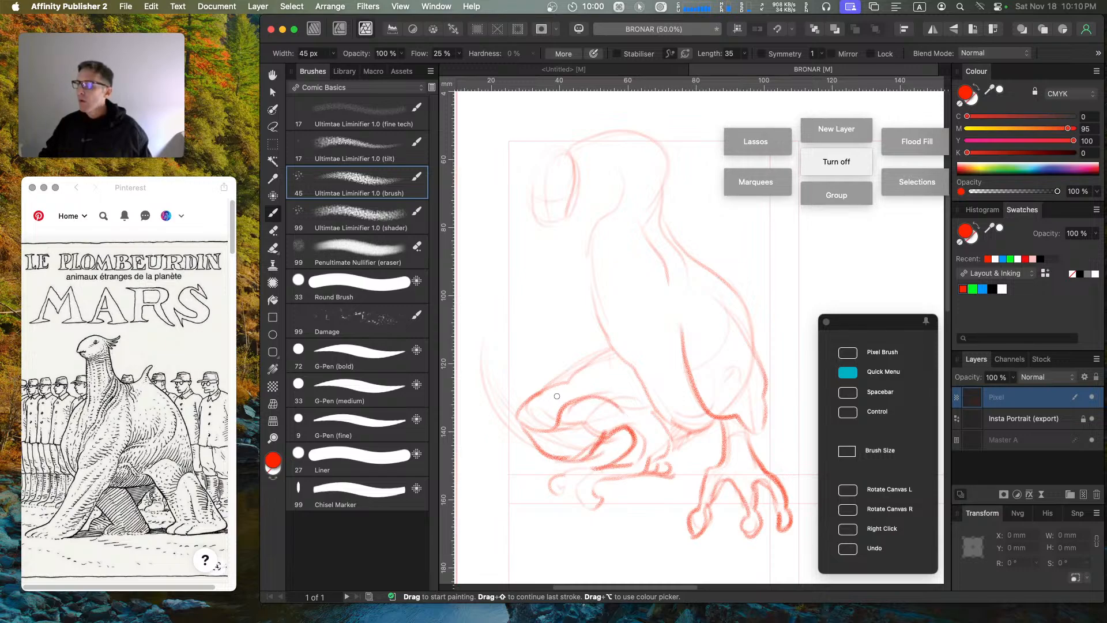
Step: Darken the contours of the far thigh and knee, belly, chest and front of the neck up to the jaw
mouse_move(536, 441)
mouse_down()
mouse_move(517, 423)
mouse_move(533, 395)
mouse_move(616, 355)
mouse_move(586, 353)
mouse_move(677, 424)
mouse_move(711, 430)
mouse_up()
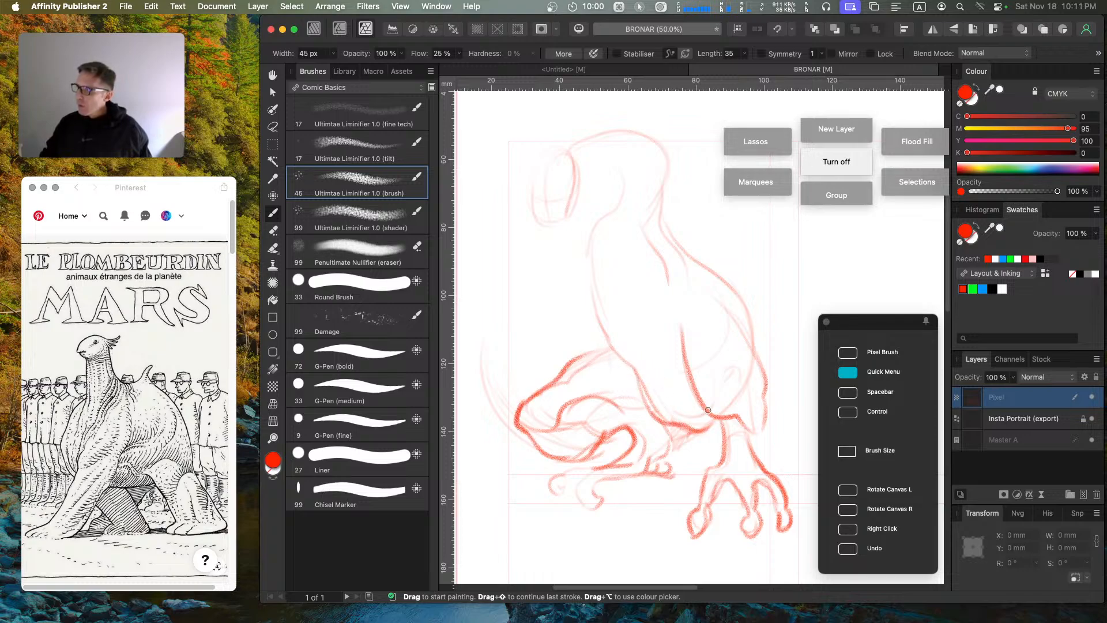
mouse_move(610, 331)
mouse_down()
mouse_move(591, 236)
mouse_move(620, 185)
mouse_move(602, 168)
mouse_move(565, 221)
mouse_up()
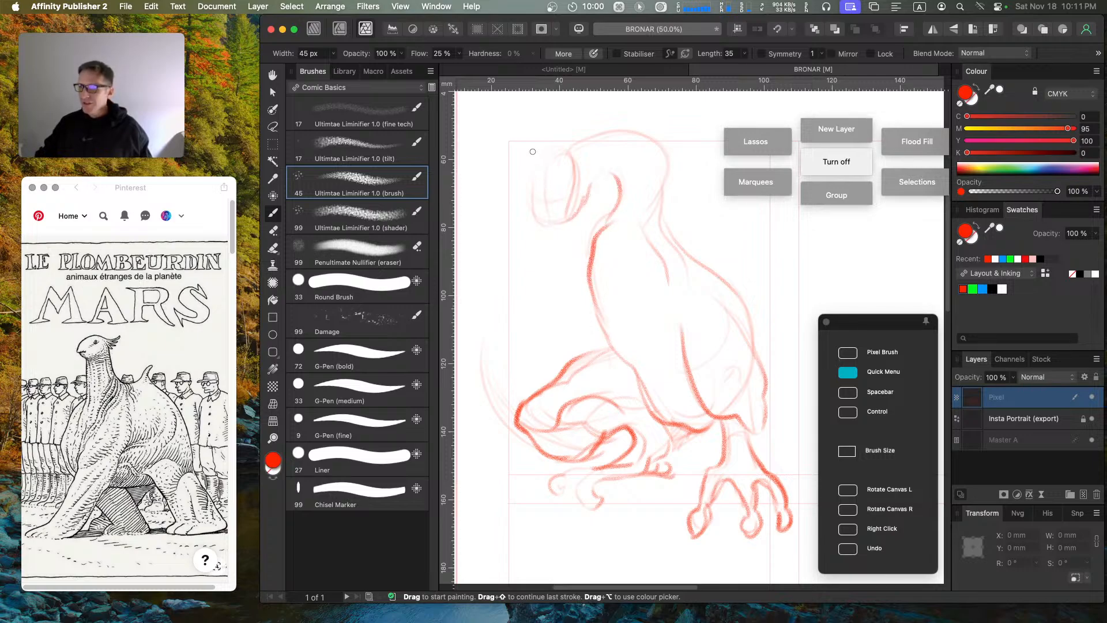
Step: Firm up the head's lower curve and sketch the far arm hooking forward from the chest and the near arm curling over the body
mouse_move(543, 163)
mouse_down()
mouse_move(541, 211)
mouse_move(530, 206)
mouse_move(559, 212)
mouse_move(572, 189)
mouse_move(555, 222)
mouse_up()
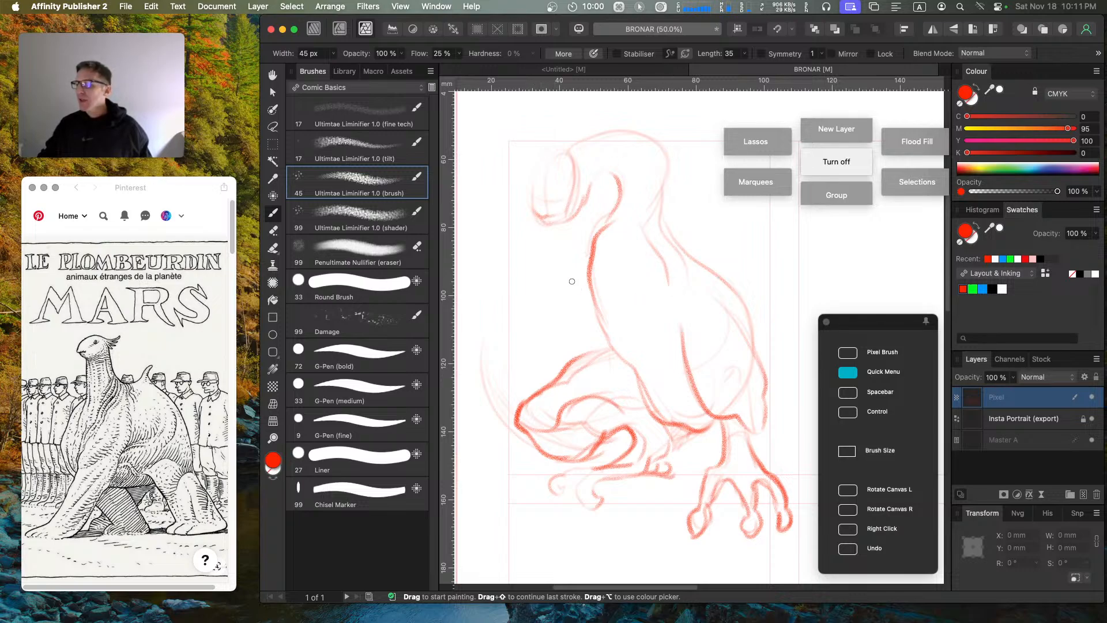
key(a)
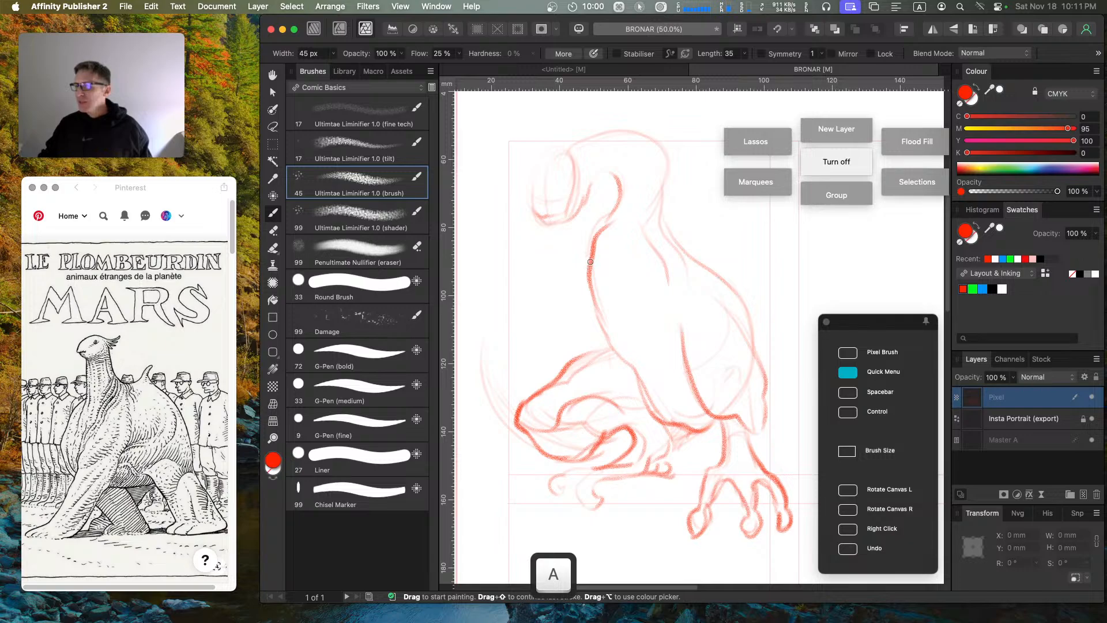
mouse_move(590, 261)
mouse_down()
mouse_move(551, 268)
mouse_move(513, 314)
mouse_move(526, 356)
mouse_move(523, 291)
mouse_move(515, 315)
mouse_move(524, 342)
mouse_move(542, 292)
mouse_move(564, 287)
mouse_move(592, 307)
mouse_up()
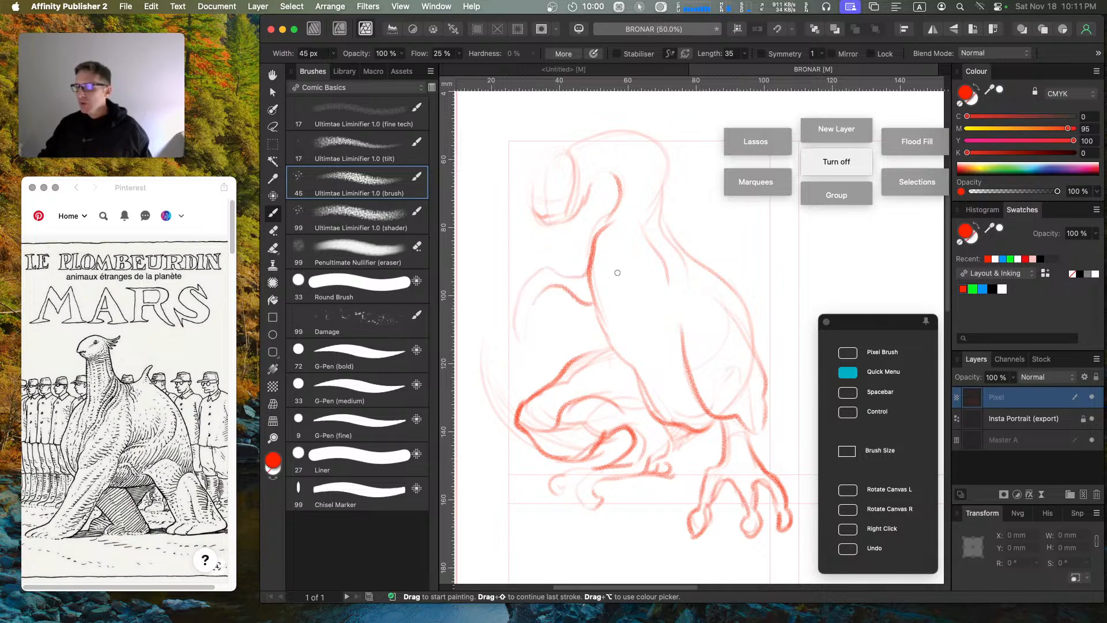
key(a)
key(e)
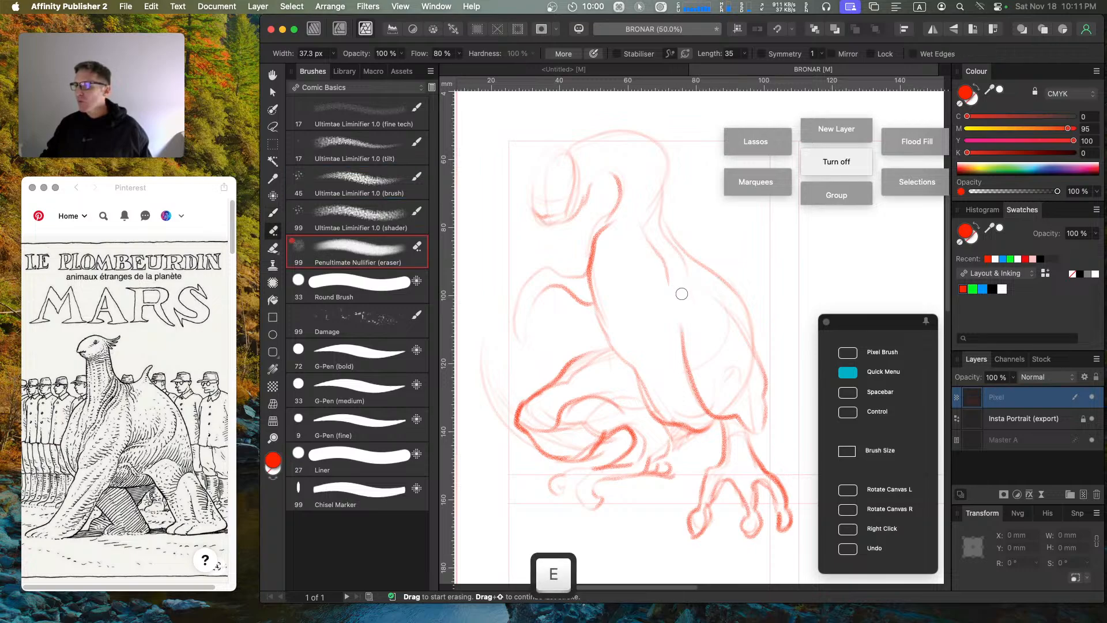
key(e)
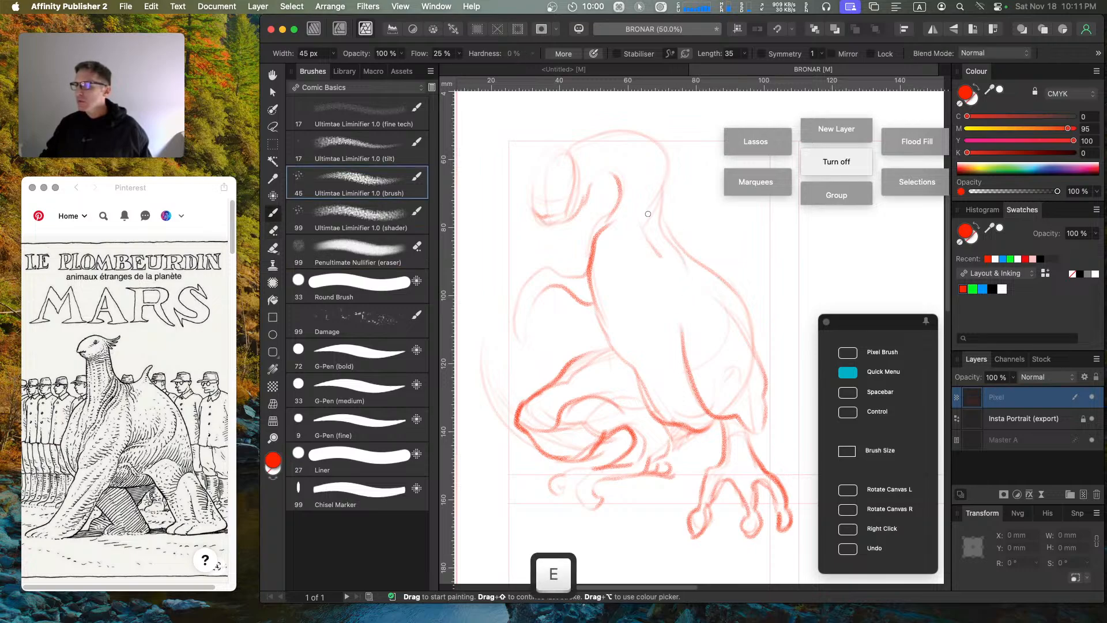
mouse_move(647, 279)
mouse_down()
mouse_move(658, 306)
mouse_move(692, 291)
mouse_move(715, 338)
mouse_move(696, 275)
mouse_move(664, 260)
mouse_up()
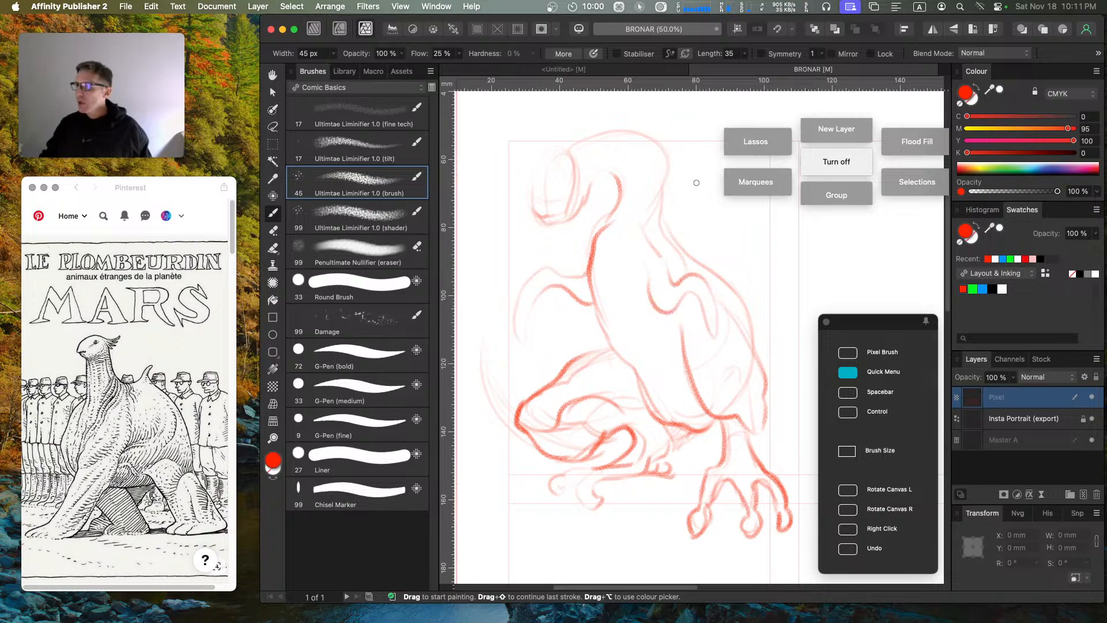
Step: Darken the back contour with pointed spines, and firm up the far arm's hooked outline with light folds across the belly
mouse_move(663, 206)
mouse_down()
mouse_move(690, 251)
mouse_move(733, 234)
mouse_move(683, 237)
mouse_move(694, 253)
mouse_move(724, 248)
mouse_move(718, 262)
mouse_move(754, 338)
mouse_up()
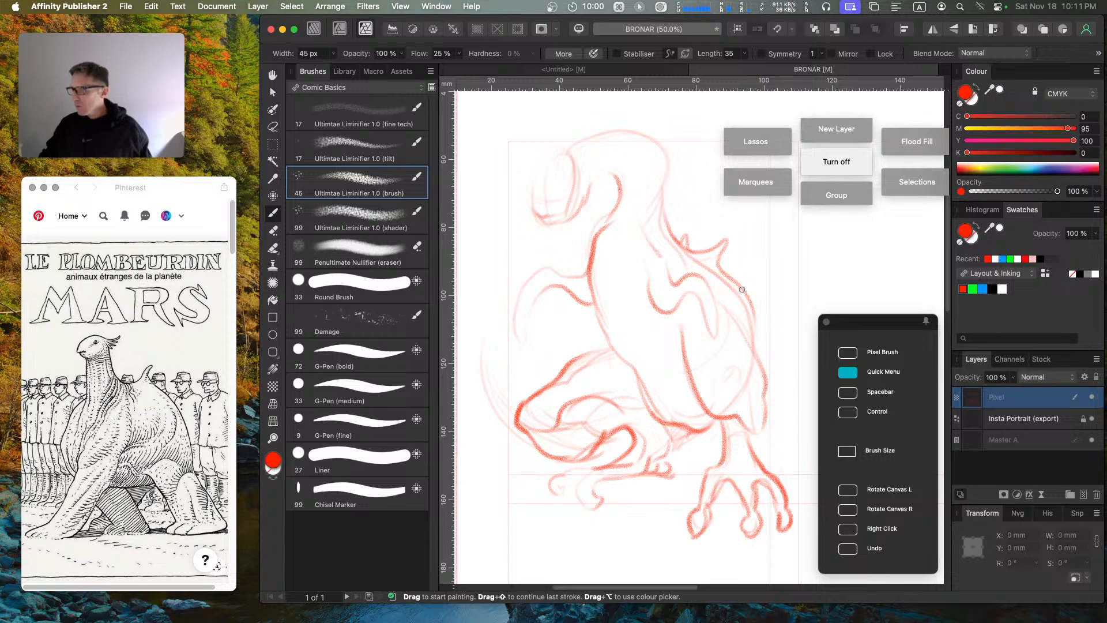
drag(739, 284, 764, 306)
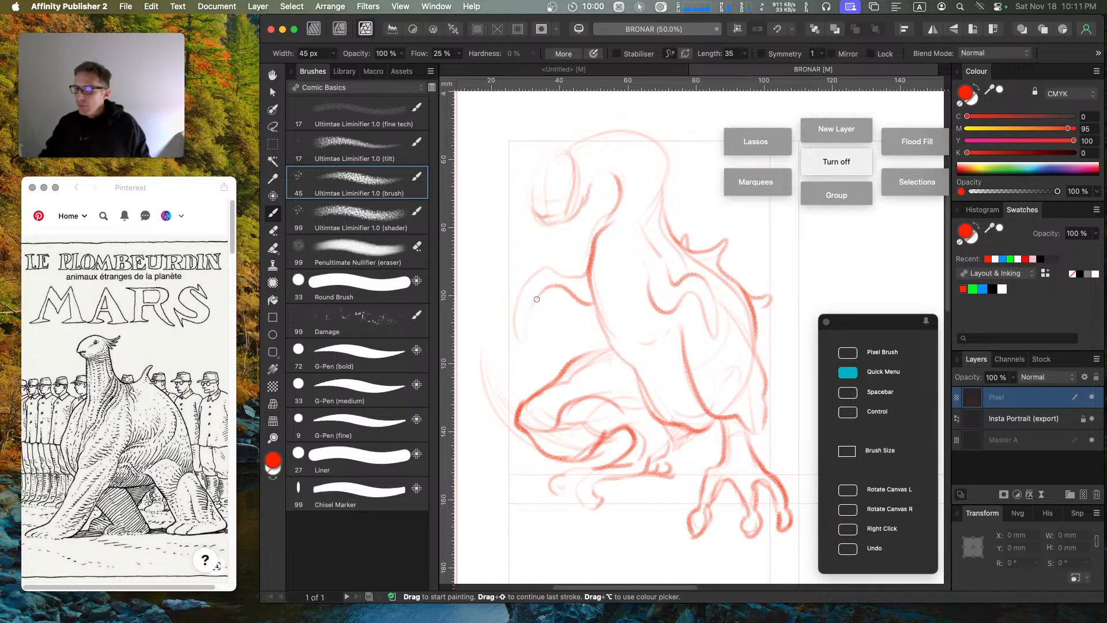
mouse_move(537, 300)
mouse_down()
mouse_move(515, 346)
mouse_move(526, 283)
mouse_move(561, 271)
mouse_move(573, 287)
mouse_up()
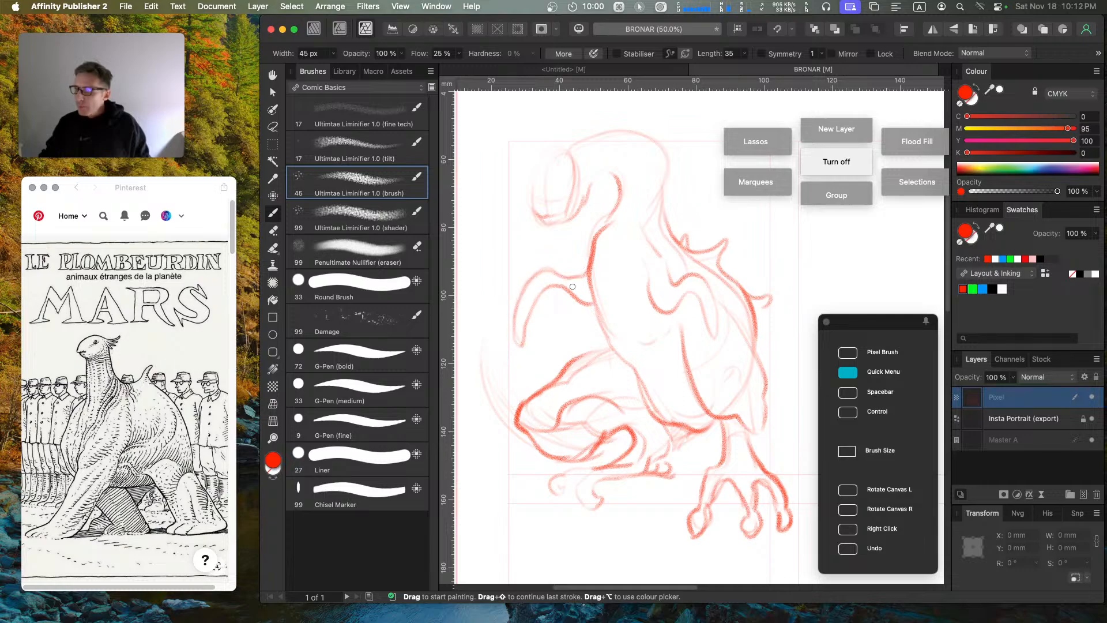
mouse_move(514, 309)
mouse_down()
mouse_move(520, 349)
mouse_move(516, 327)
mouse_move(527, 332)
mouse_move(555, 286)
mouse_move(598, 303)
mouse_move(571, 294)
mouse_move(596, 320)
mouse_move(663, 336)
mouse_move(641, 338)
mouse_up()
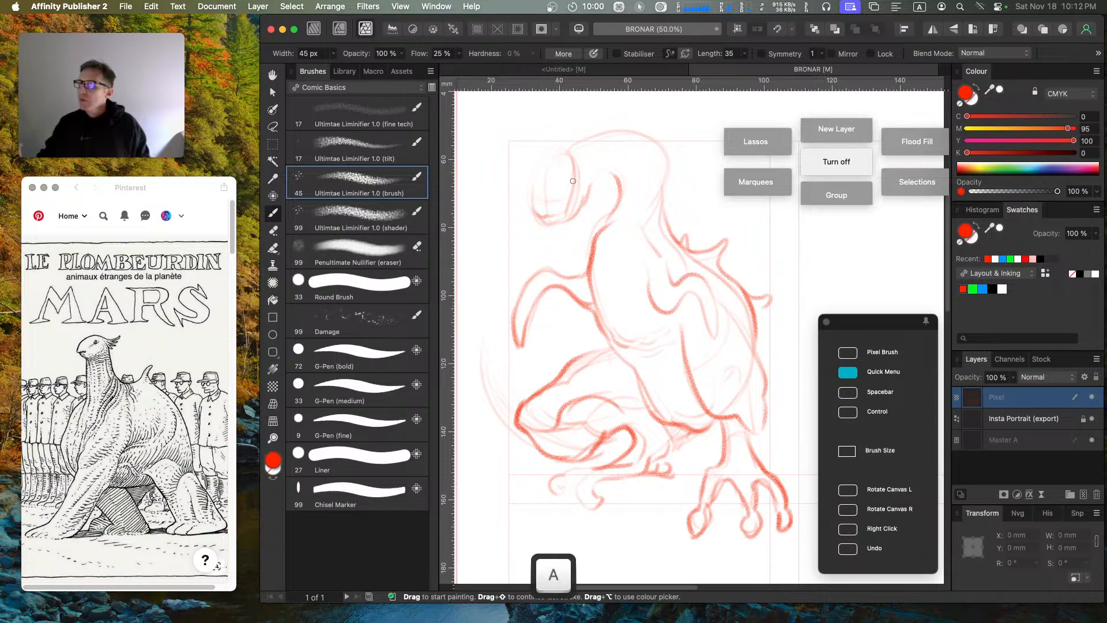
Step: Erase the construction lines inside the head and draw the face with an eye, blunt snout, jaw and ear using a 17 px brush
key(e)
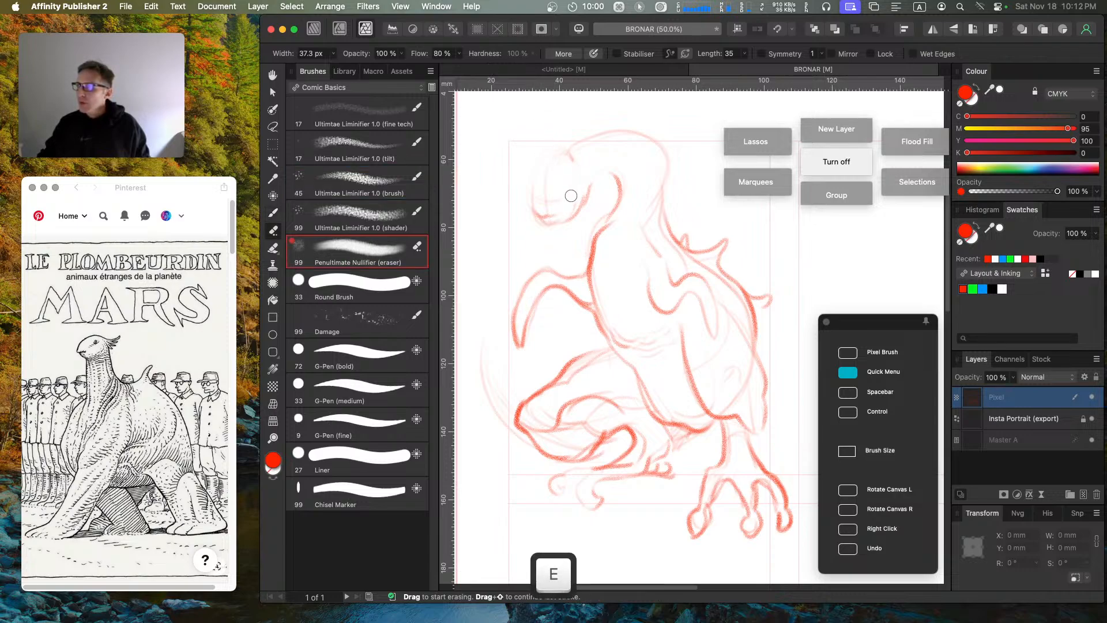
key(b)
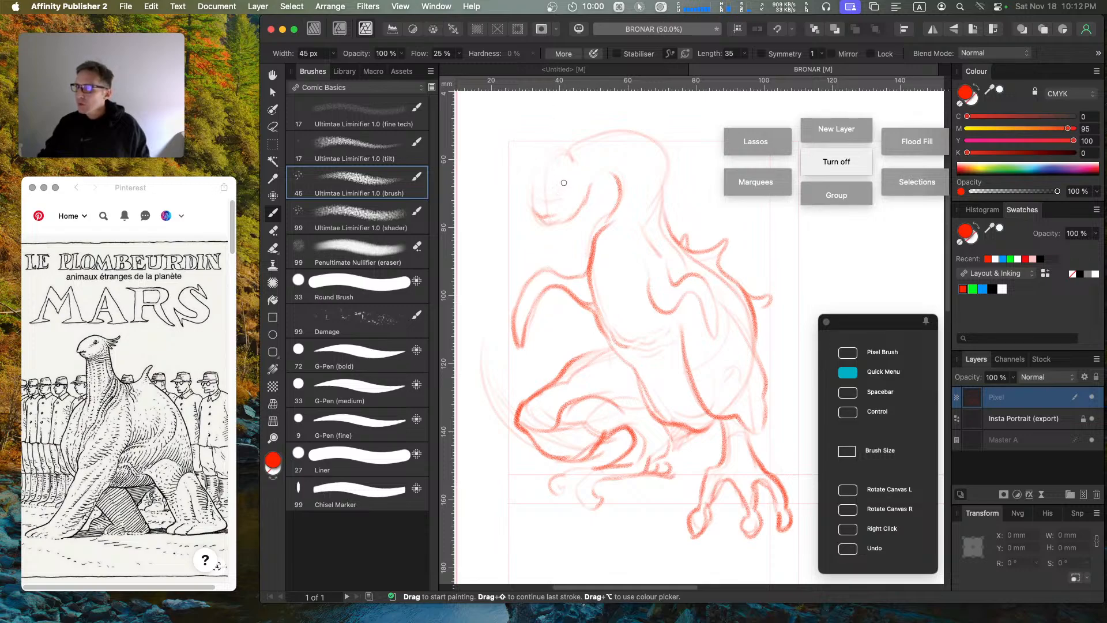
key(comma)
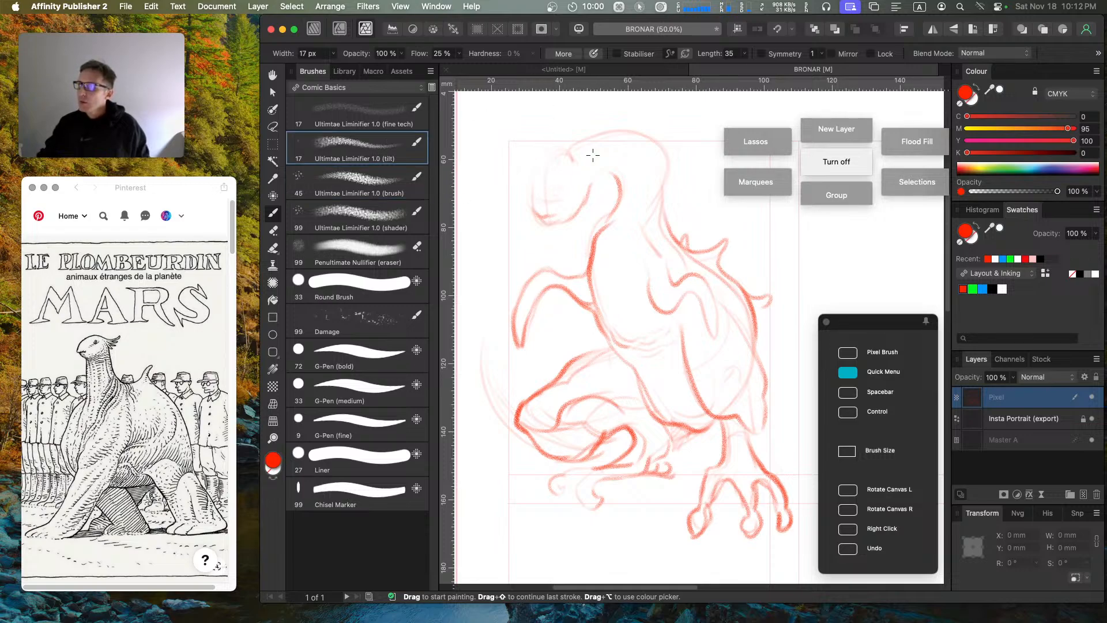
key(comma)
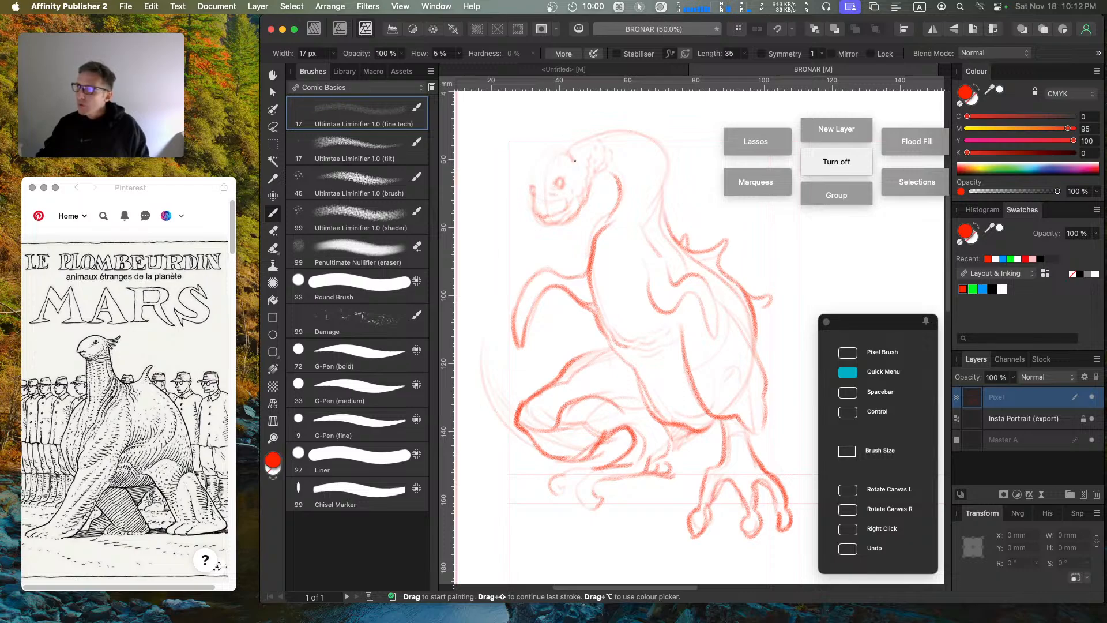
Step: Shrink the Penultimate Nullifier eraser to 22.9 px for the face, and refine the brow and snout with the 17 px tilt brush
key(e)
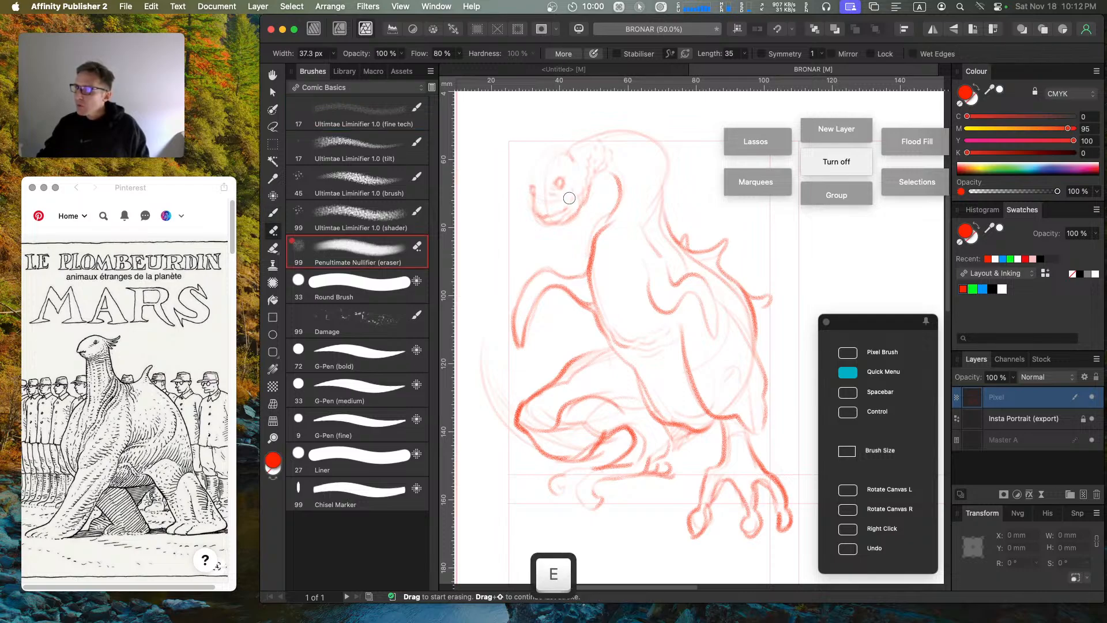
key(bracketleft)
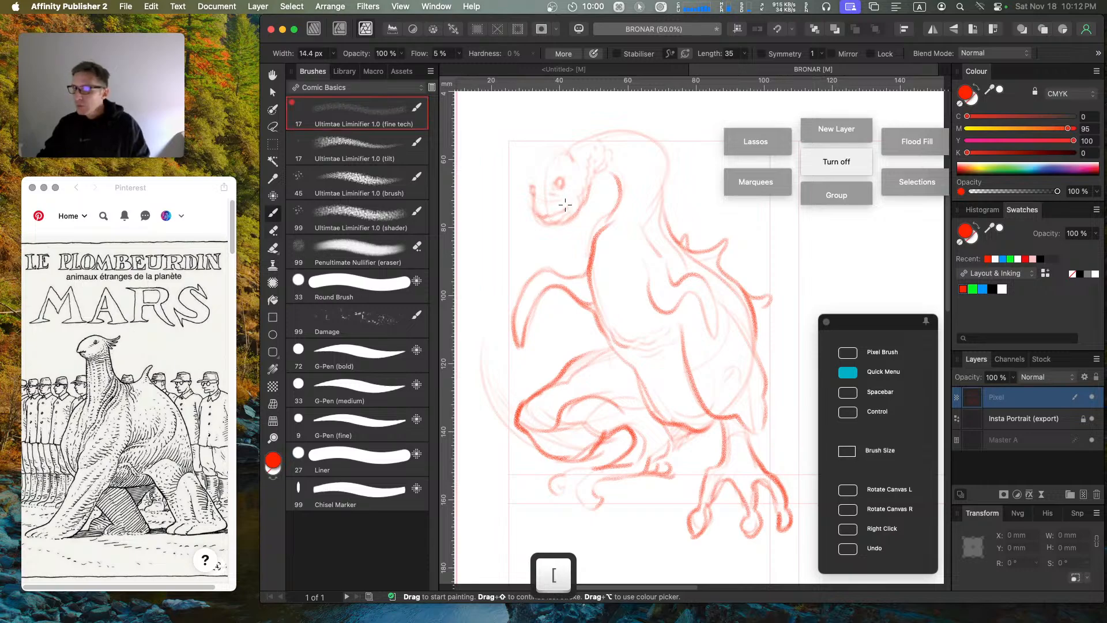
click(373, 244)
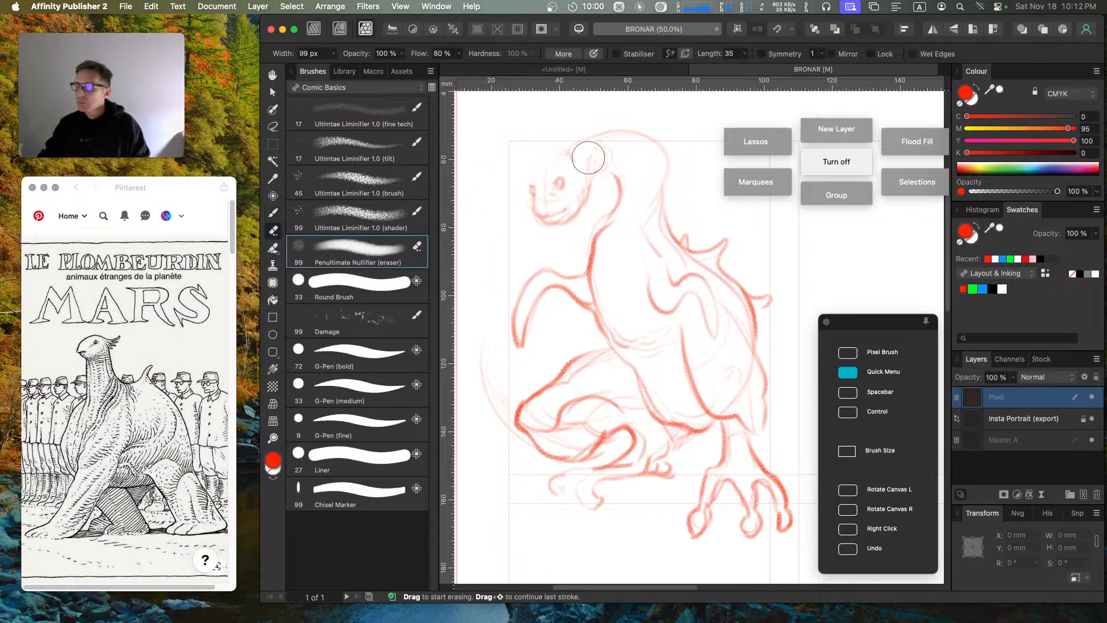
key(bracketleft)
key(bracketleft)
key(bracketleft)
key(bracketleft)
key(bracketleft)
key(bracketleft)
key(bracketleft)
key(bracketleft)
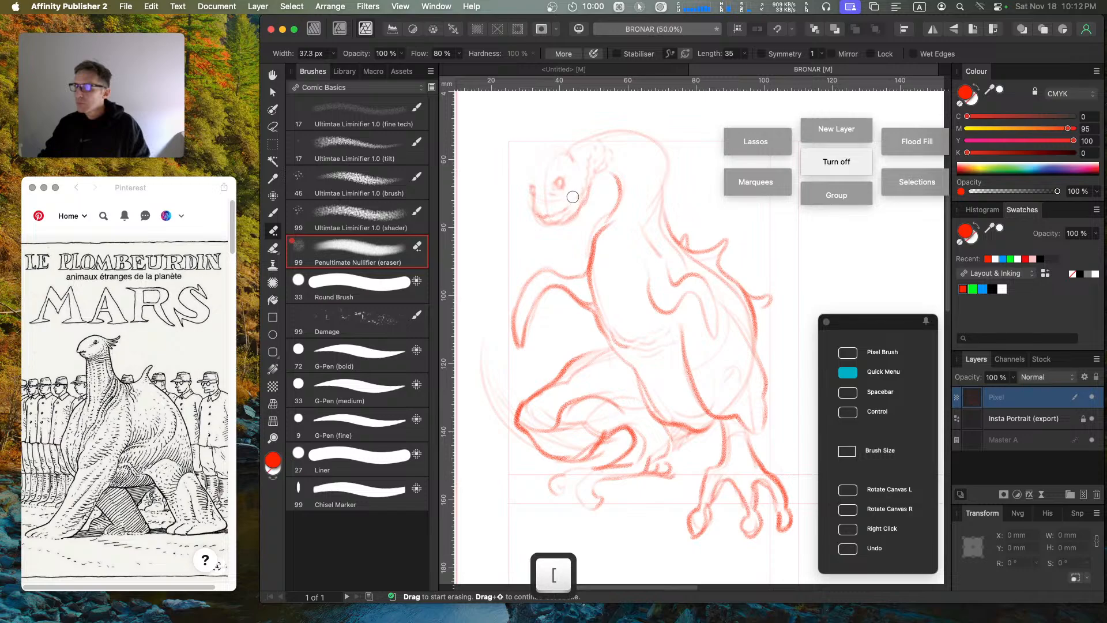
key(bracketleft)
click(372, 150)
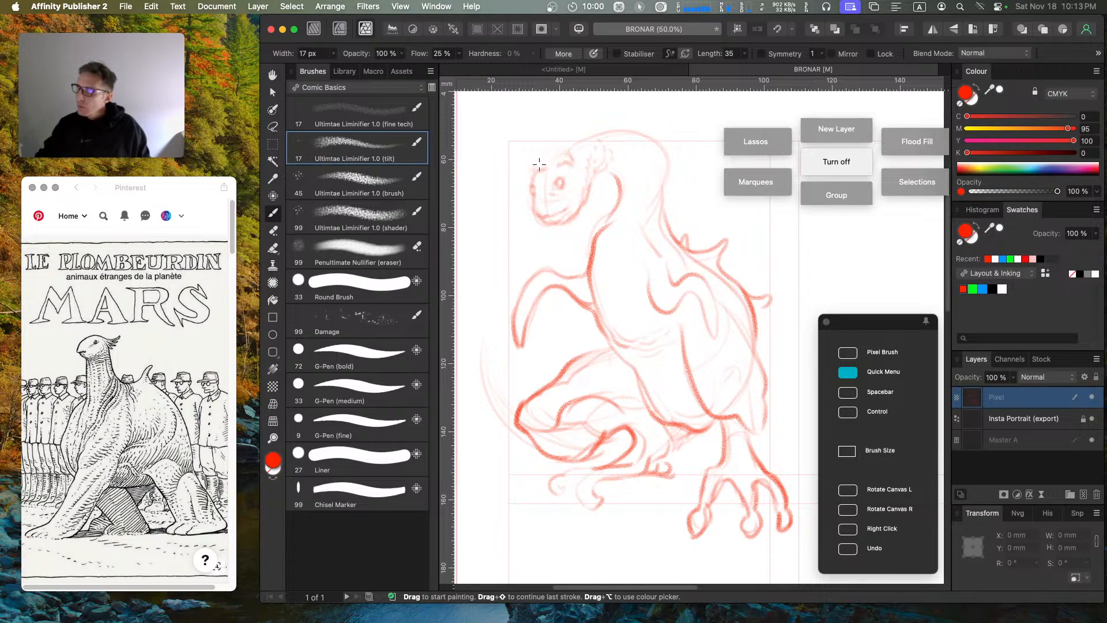
Step: Draw a fan-shaped crest of long spikes rising from the top of the head, joining the spikes with curved webbing
drag(539, 166, 504, 135)
drag(577, 160, 600, 116)
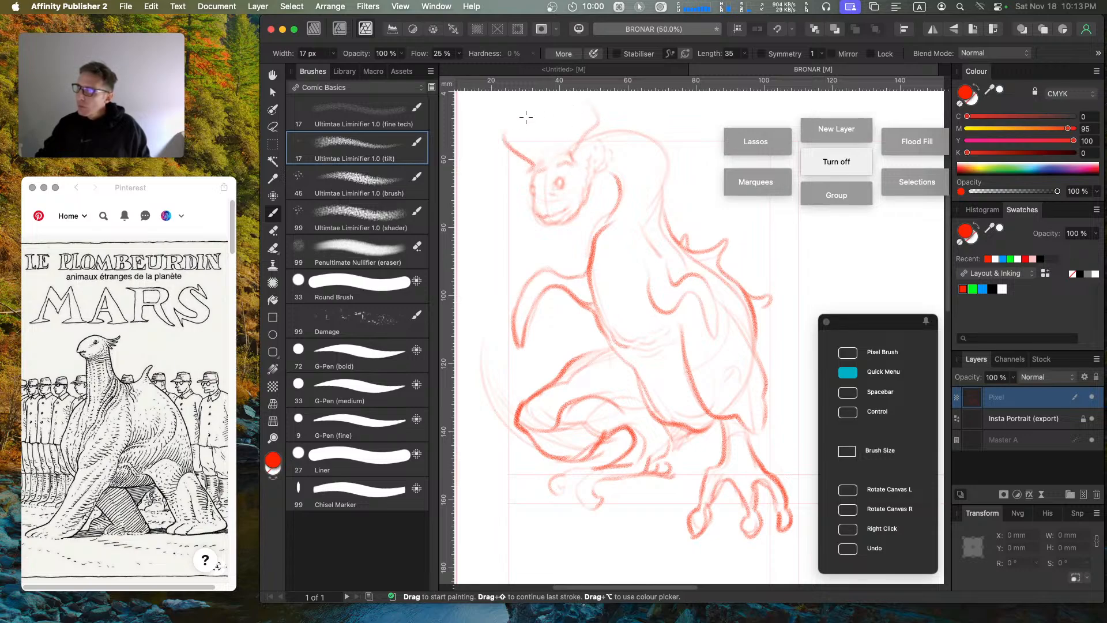
mouse_move(523, 133)
mouse_down()
mouse_move(536, 117)
mouse_move(586, 106)
mouse_up()
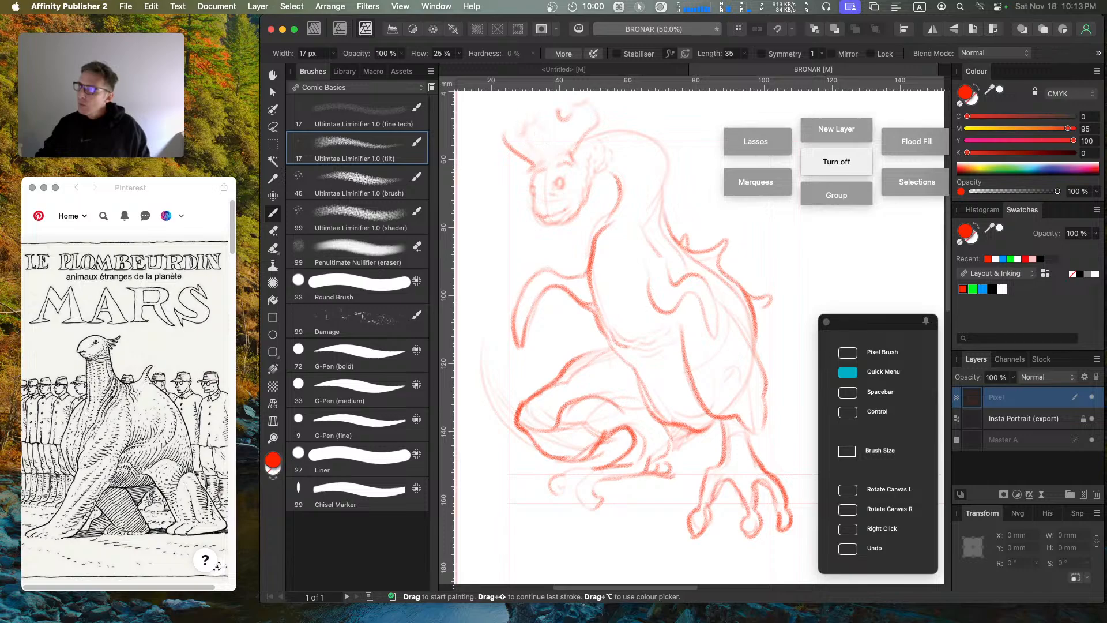
mouse_move(536, 160)
mouse_down()
mouse_move(550, 116)
mouse_move(562, 143)
mouse_move(557, 111)
mouse_move(574, 110)
mouse_up()
drag(541, 161, 515, 137)
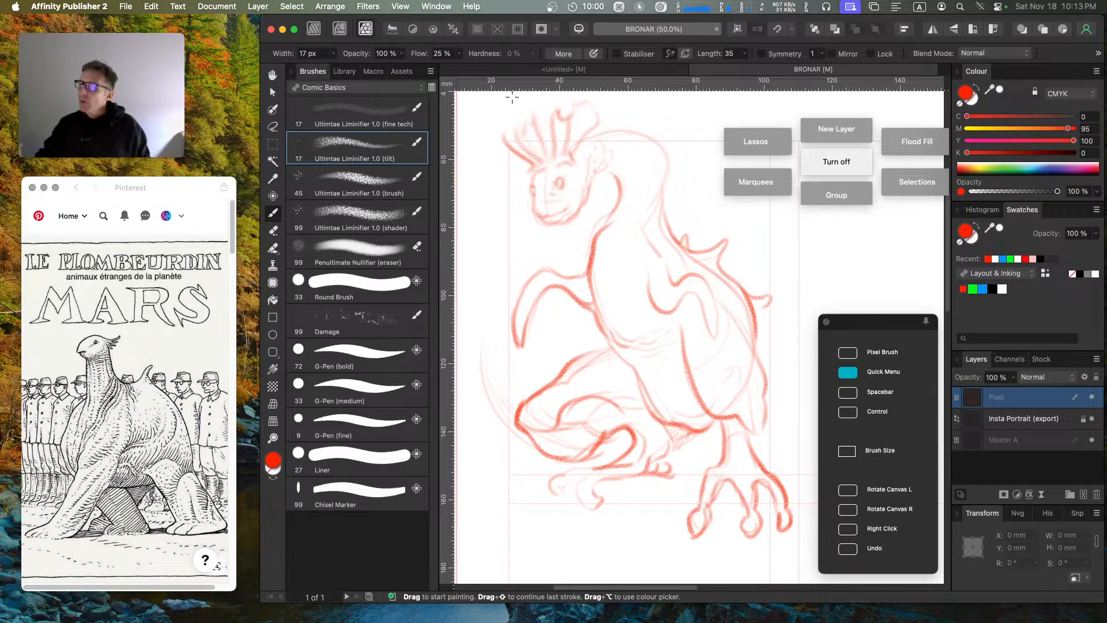
key(super+z)
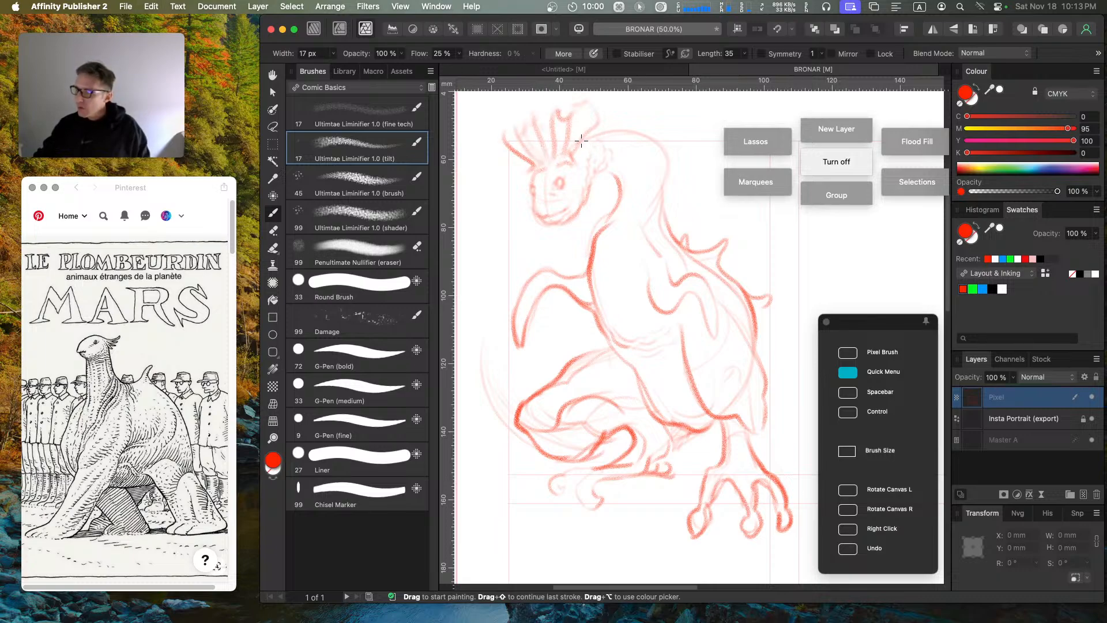
mouse_move(573, 157)
mouse_down()
mouse_move(612, 120)
mouse_move(593, 107)
mouse_move(570, 116)
mouse_move(574, 107)
mouse_move(615, 134)
mouse_up()
Step: Darken the brow, front profile and eye of the face, and erase the stray lines around the nose and mouth
mouse_move(502, 141)
mouse_down()
mouse_move(525, 165)
mouse_move(502, 160)
mouse_move(534, 181)
mouse_move(521, 165)
mouse_move(540, 200)
mouse_move(532, 172)
mouse_move(540, 215)
mouse_up()
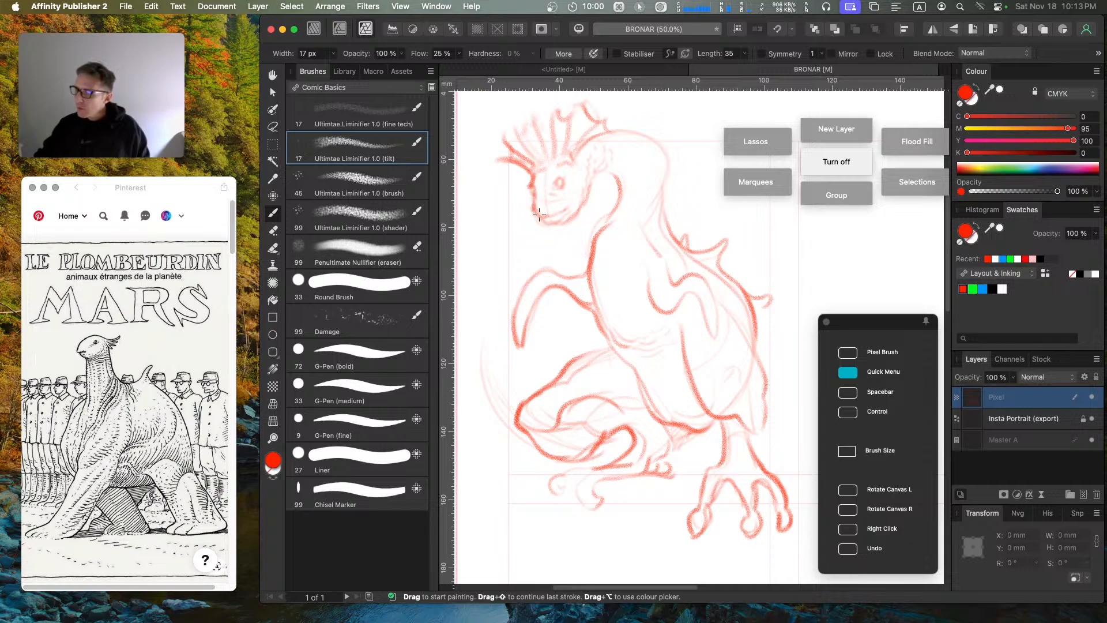
mouse_move(554, 177)
mouse_down()
mouse_move(567, 176)
mouse_move(533, 184)
mouse_move(550, 186)
mouse_up()
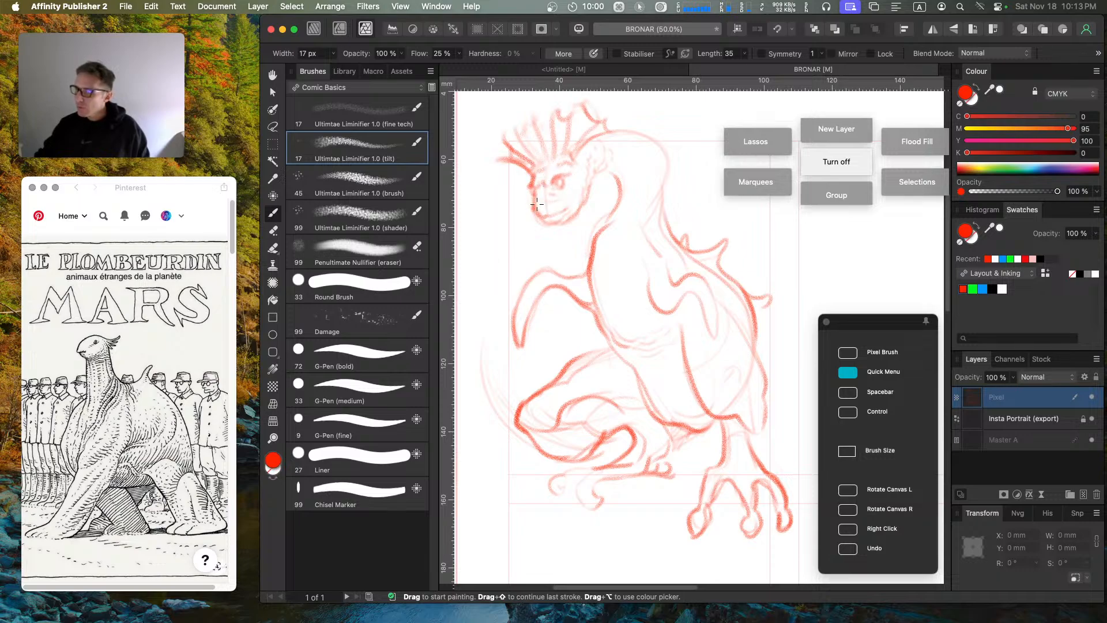
key(a)
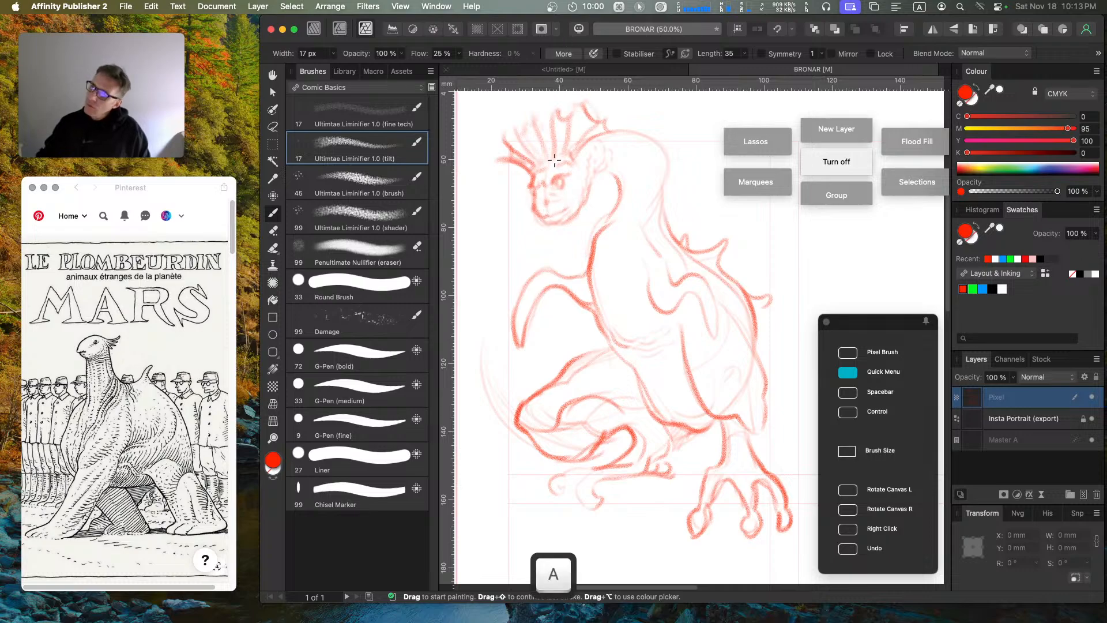
key(e)
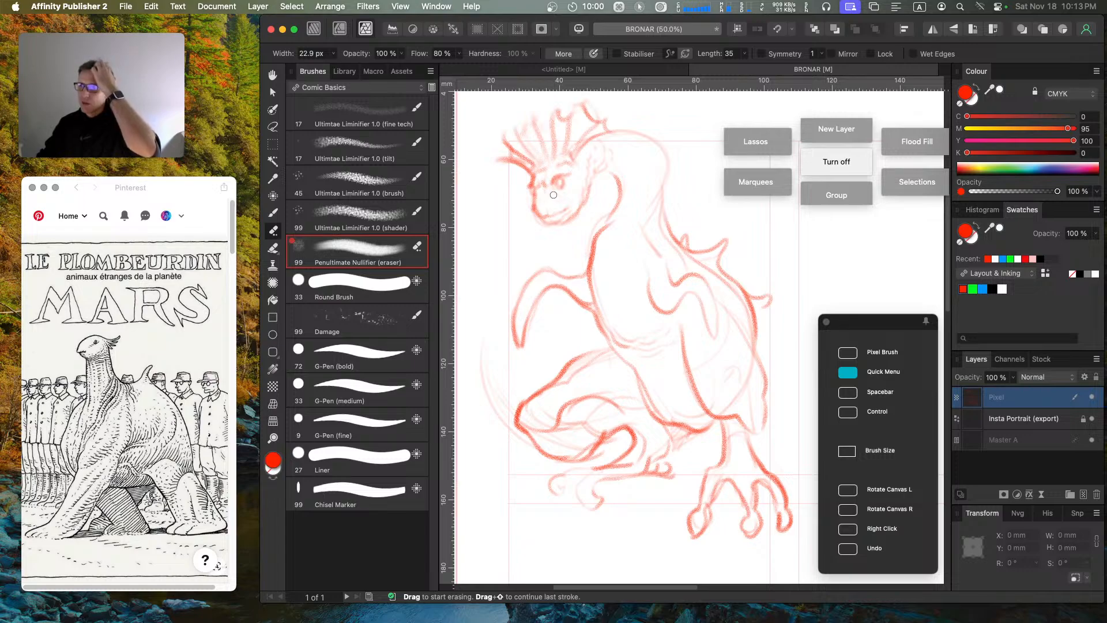
key(b)
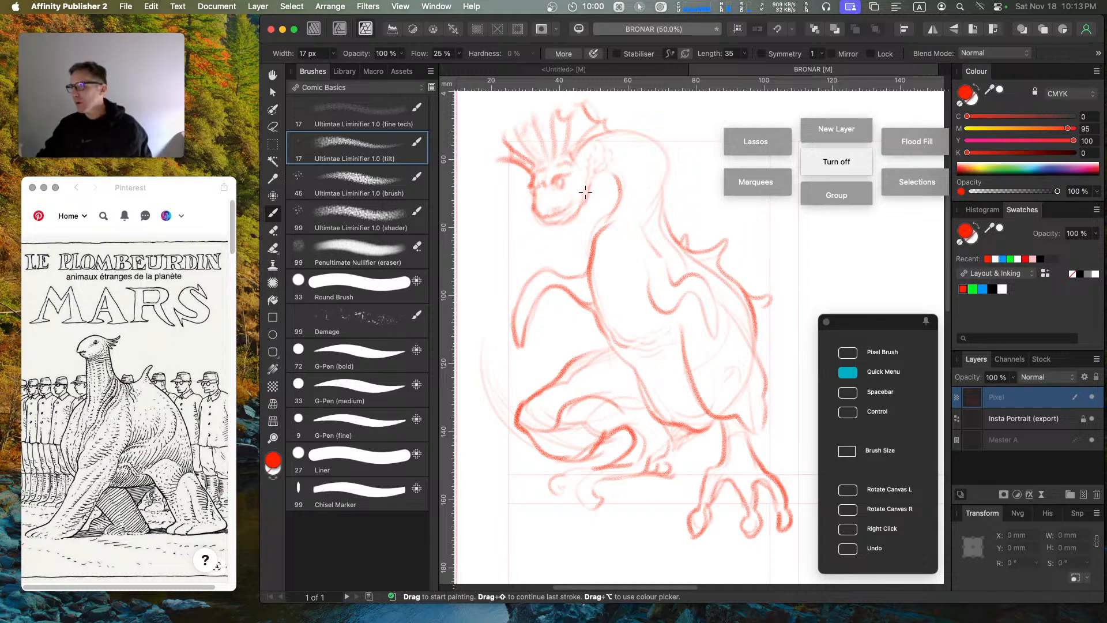
Step: Darken the jaw and add wrinkles behind the ear, continuing with small spines along the top of the neck using the 45 px brush
drag(576, 214, 618, 157)
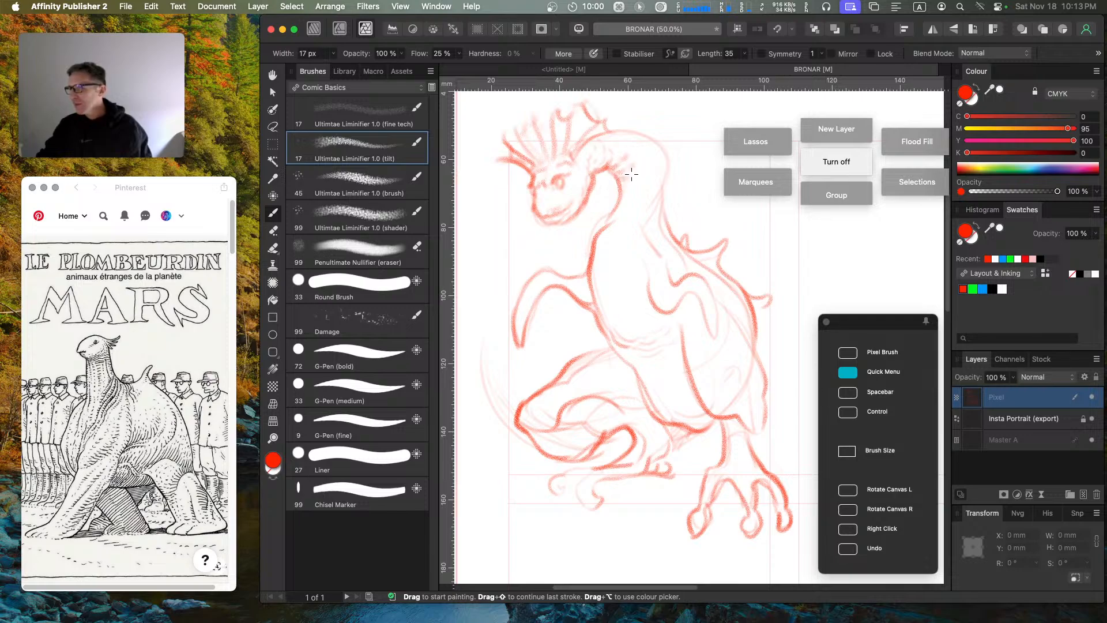
click(374, 181)
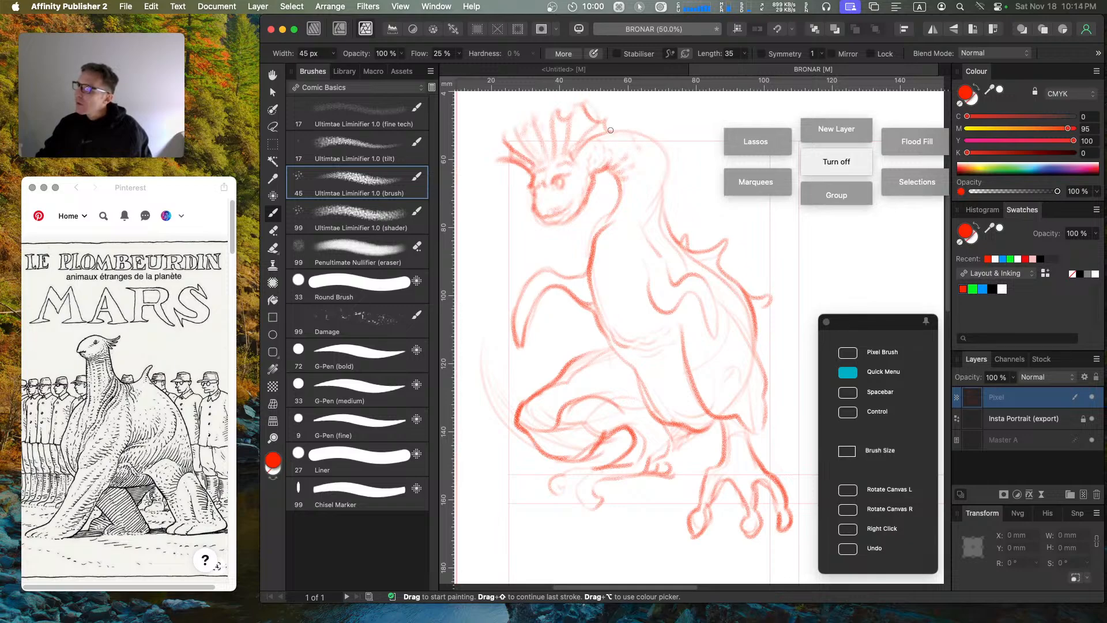
drag(603, 129, 633, 120)
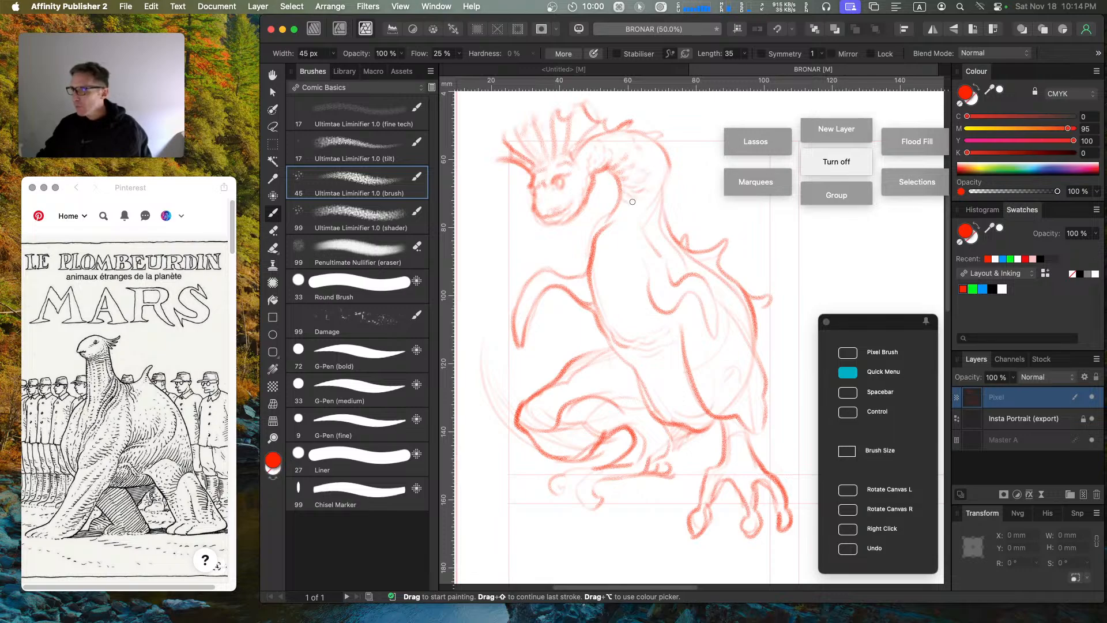
Step: Darken the hooked outlines of the far and near arms and add curved folds across the belly
mouse_move(612, 209)
mouse_down()
mouse_move(593, 271)
mouse_move(594, 242)
mouse_move(582, 263)
mouse_move(555, 263)
mouse_move(524, 300)
mouse_move(552, 264)
mouse_move(528, 280)
mouse_move(517, 340)
mouse_move(541, 298)
mouse_move(554, 289)
mouse_move(574, 298)
mouse_up()
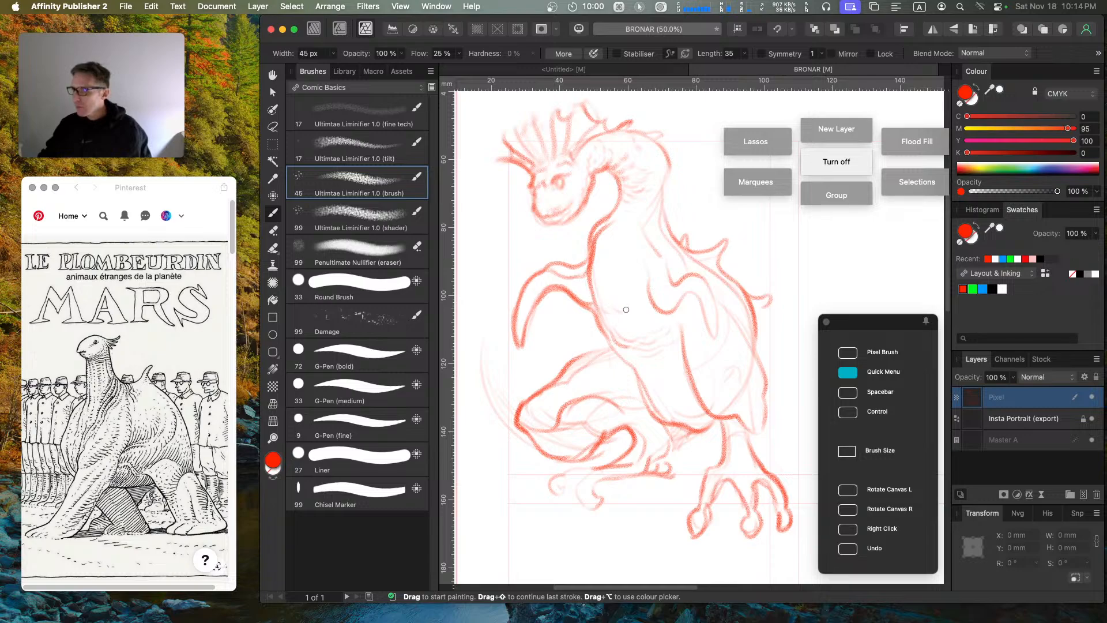
drag(623, 317, 646, 315)
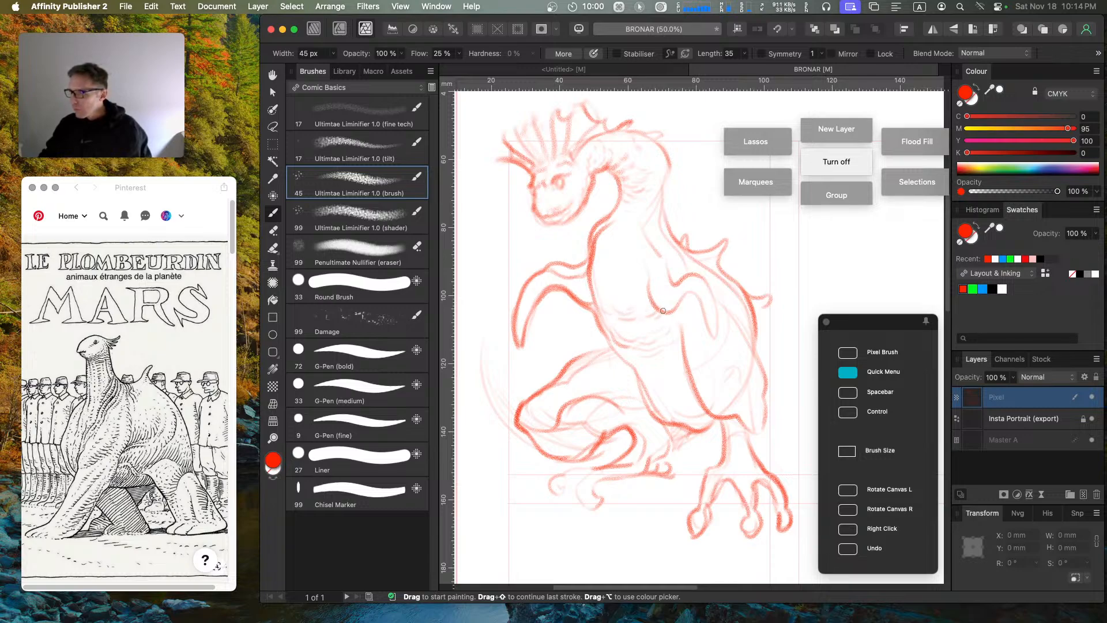
mouse_move(664, 311)
mouse_down()
mouse_move(690, 297)
mouse_move(705, 309)
mouse_move(709, 344)
mouse_up()
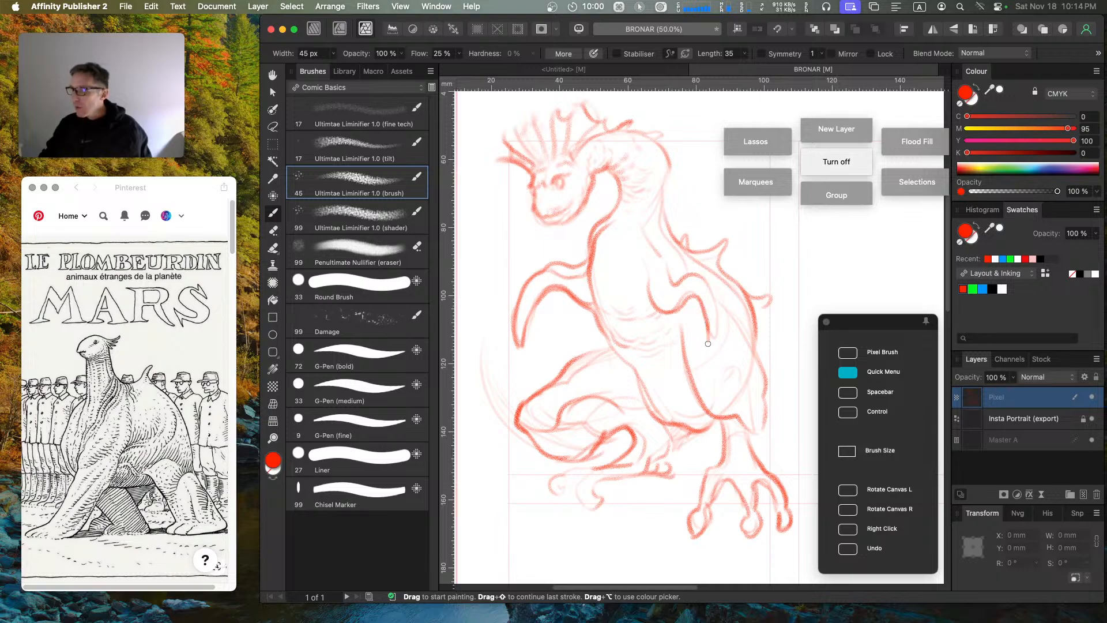
mouse_move(709, 287)
mouse_down()
mouse_move(709, 340)
mouse_move(715, 305)
mouse_up()
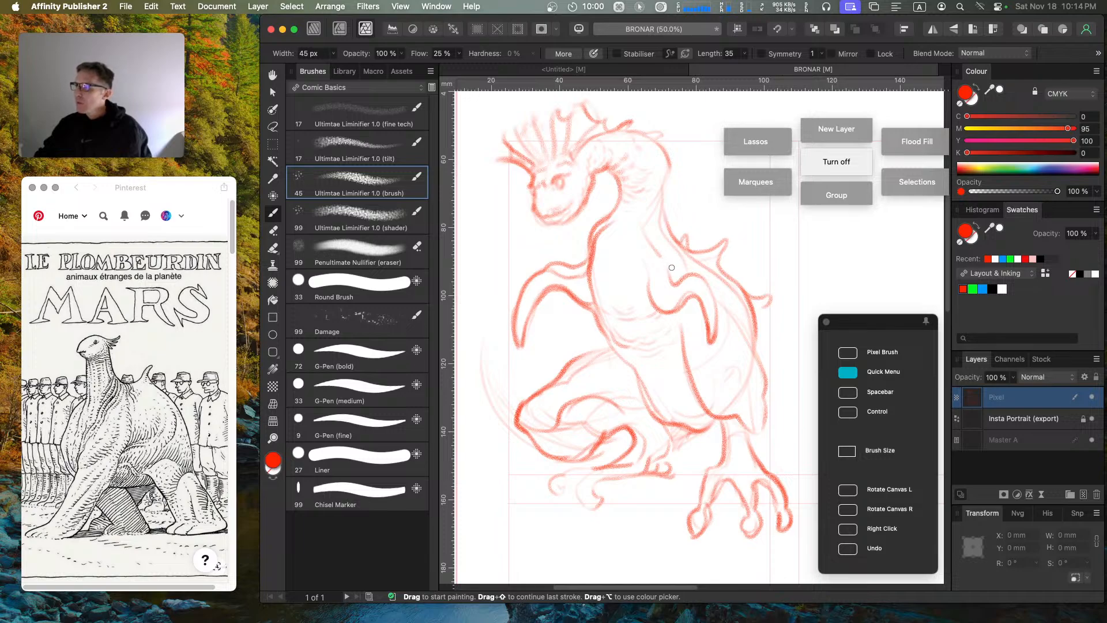
Step: Add a fold at the near shoulder, then darken the near knee outline and add wrinkles across the thigh and shin
mouse_move(674, 258)
mouse_down()
mouse_move(697, 271)
mouse_move(678, 277)
mouse_move(703, 279)
mouse_move(716, 320)
mouse_up()
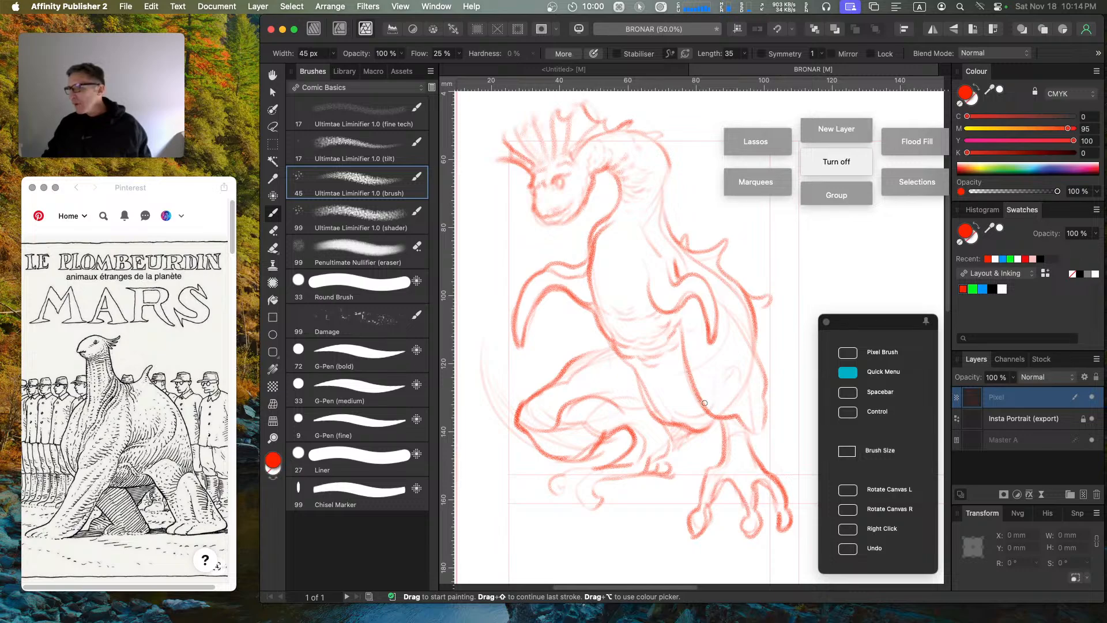
drag(705, 399, 716, 399)
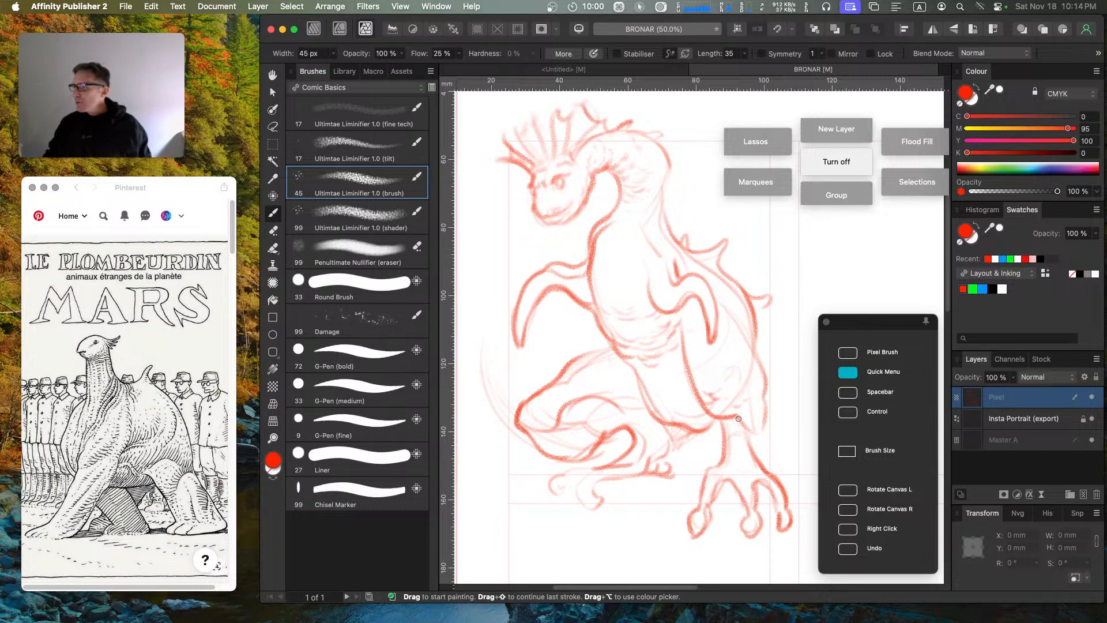
mouse_move(737, 417)
mouse_down()
mouse_move(758, 432)
mouse_move(766, 384)
mouse_up()
mouse_move(724, 431)
mouse_down()
mouse_move(737, 417)
mouse_move(725, 427)
mouse_move(748, 450)
mouse_move(725, 454)
mouse_move(747, 457)
mouse_move(740, 445)
mouse_move(749, 462)
mouse_move(721, 468)
mouse_move(748, 474)
mouse_move(720, 468)
mouse_move(728, 460)
mouse_up()
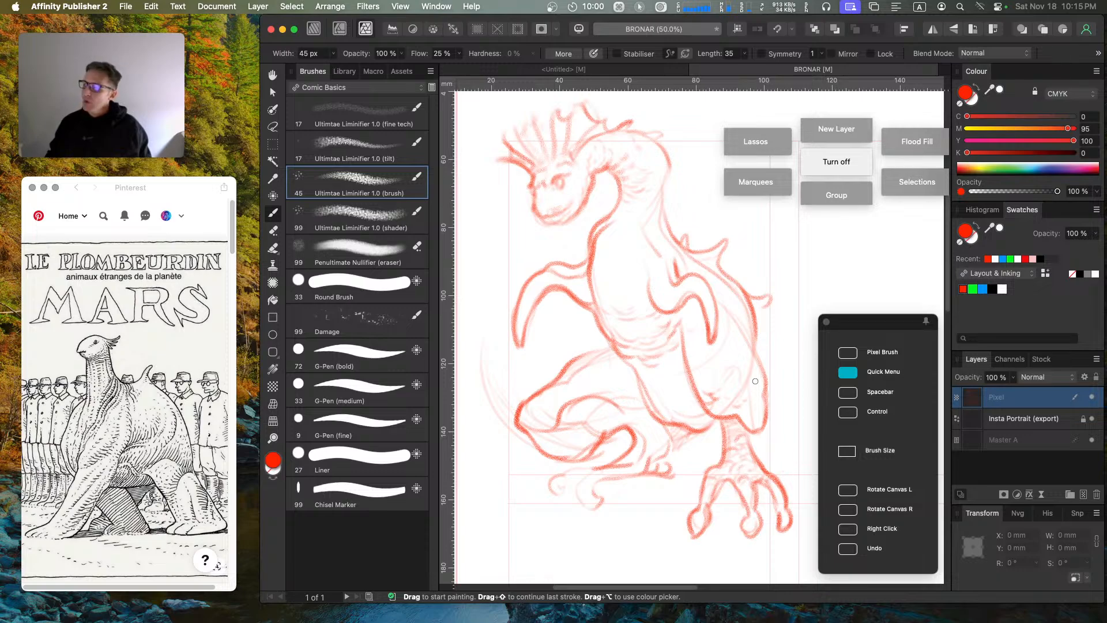
Step: Darken the toes and ankle of the far foot and outline the long tail curving up to a point behind it
mouse_move(594, 471)
mouse_down()
mouse_move(577, 494)
mouse_move(587, 512)
mouse_move(603, 473)
mouse_move(549, 486)
mouse_move(558, 496)
mouse_move(598, 468)
mouse_up()
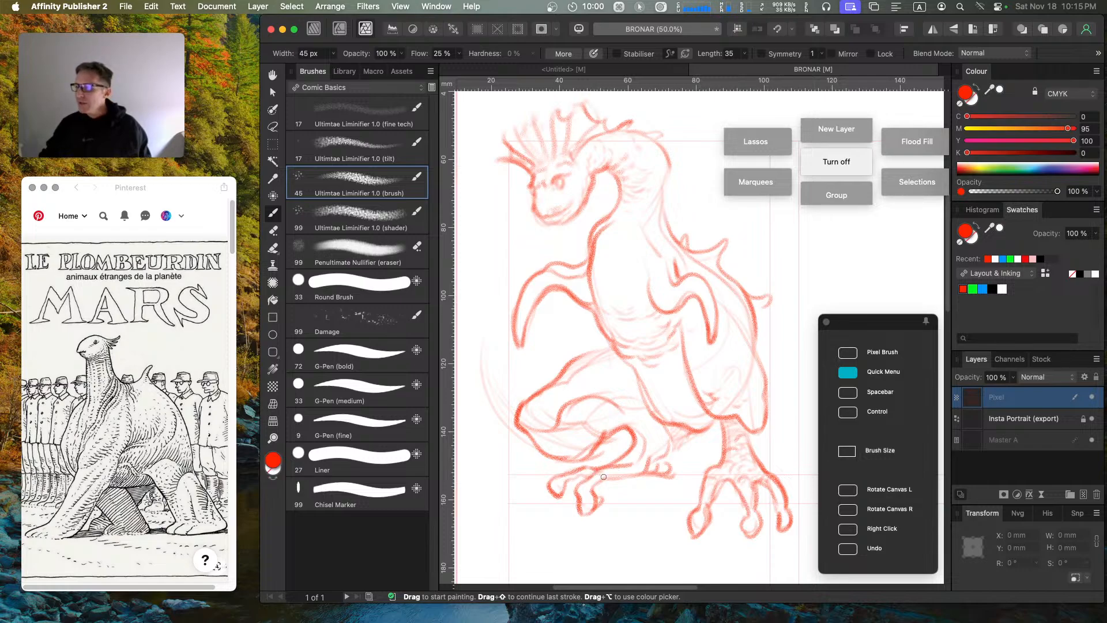
mouse_move(608, 472)
mouse_down()
mouse_move(636, 467)
mouse_move(613, 469)
mouse_move(638, 448)
mouse_move(635, 465)
mouse_move(657, 435)
mouse_move(638, 411)
mouse_up()
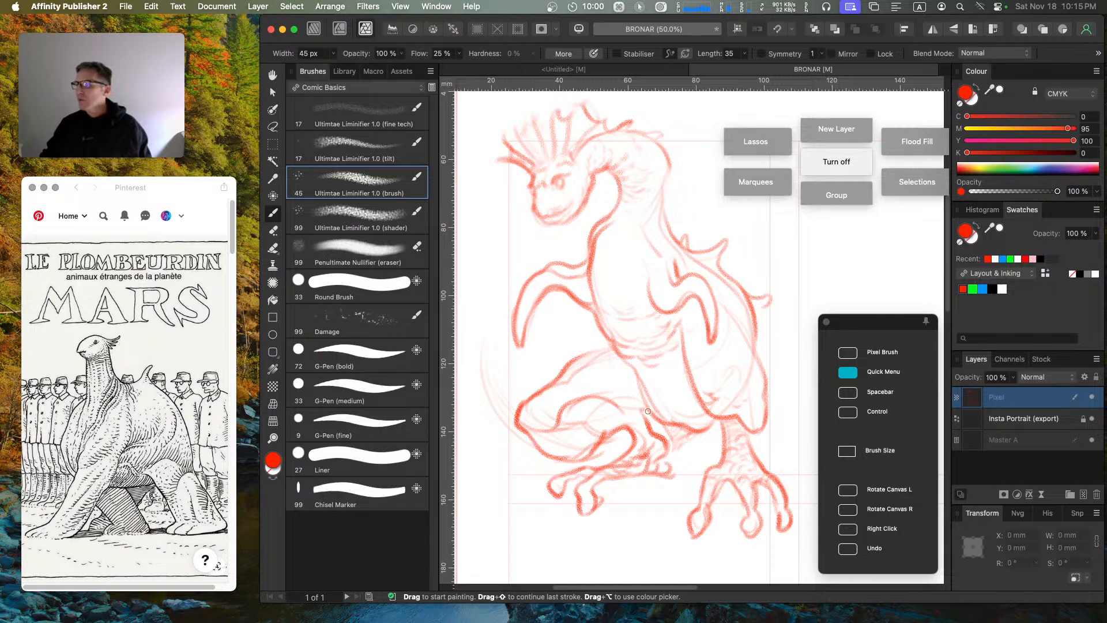
mouse_move(695, 433)
mouse_down()
mouse_move(627, 454)
mouse_move(522, 456)
mouse_move(471, 321)
mouse_up()
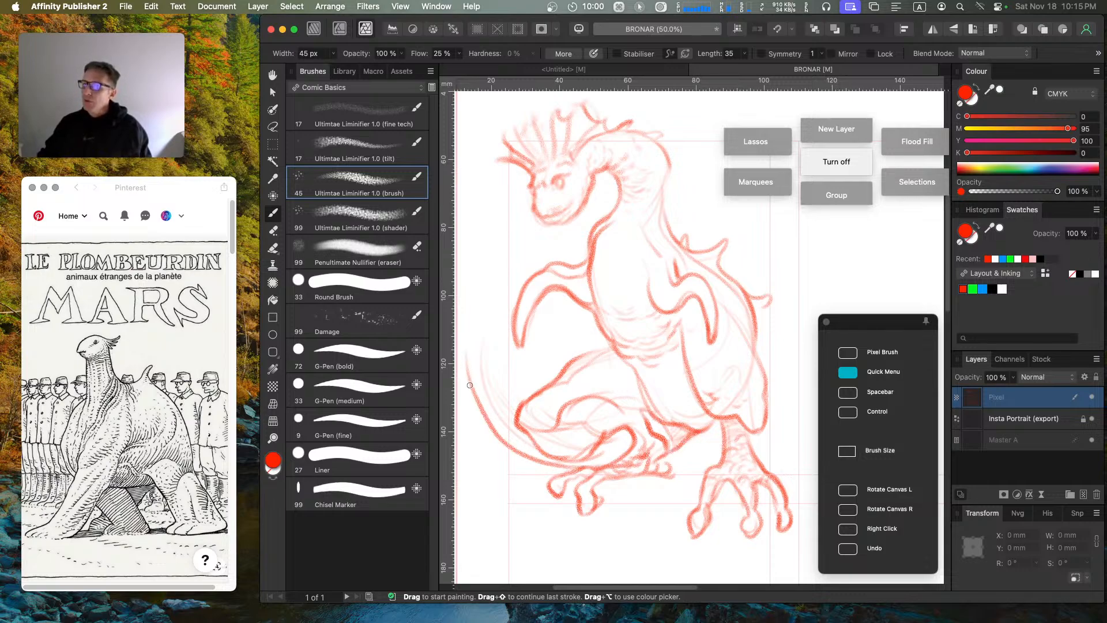
mouse_move(471, 386)
mouse_down()
mouse_move(470, 310)
mouse_move(487, 384)
mouse_up()
mouse_move(472, 313)
mouse_down()
mouse_move(498, 393)
mouse_move(550, 407)
mouse_move(491, 380)
mouse_move(542, 404)
mouse_move(545, 432)
mouse_move(563, 372)
mouse_move(590, 352)
mouse_move(560, 374)
mouse_move(604, 341)
mouse_up()
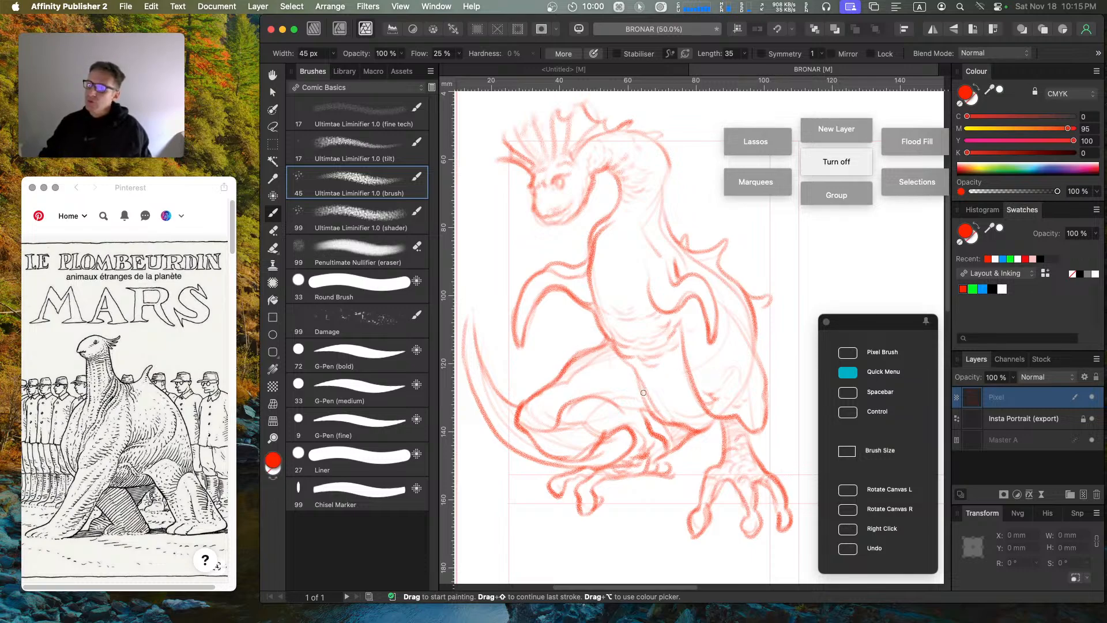
Step: Add curved folds and small scale marks across the lower belly, both thighs, the far arm and the chest
mouse_move(631, 387)
mouse_down()
mouse_move(669, 375)
mouse_move(651, 375)
mouse_move(683, 361)
mouse_move(650, 374)
mouse_move(675, 362)
mouse_move(678, 372)
mouse_move(645, 388)
mouse_move(673, 385)
mouse_up()
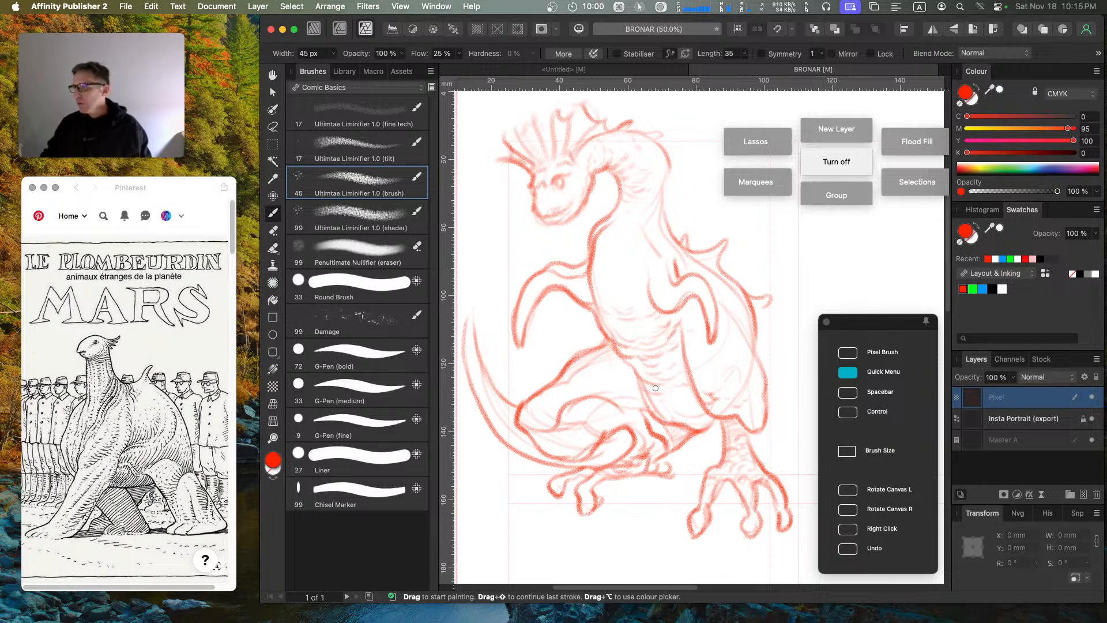
mouse_move(606, 385)
mouse_down()
mouse_move(630, 377)
mouse_move(612, 394)
mouse_move(631, 394)
mouse_move(631, 381)
mouse_move(609, 402)
mouse_move(654, 400)
mouse_up()
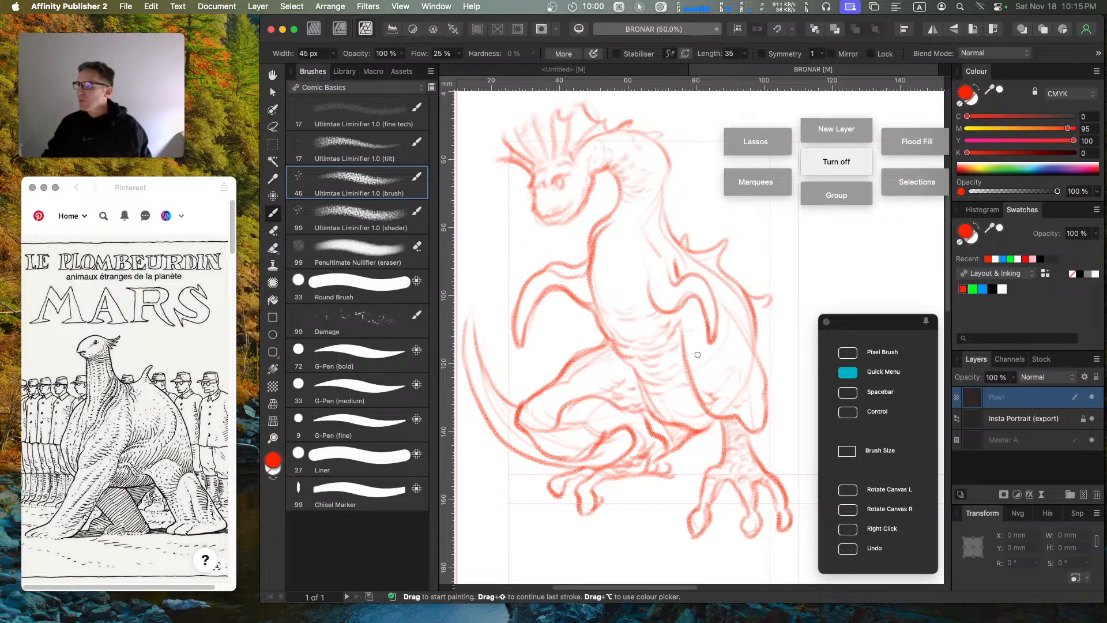
drag(698, 355, 740, 344)
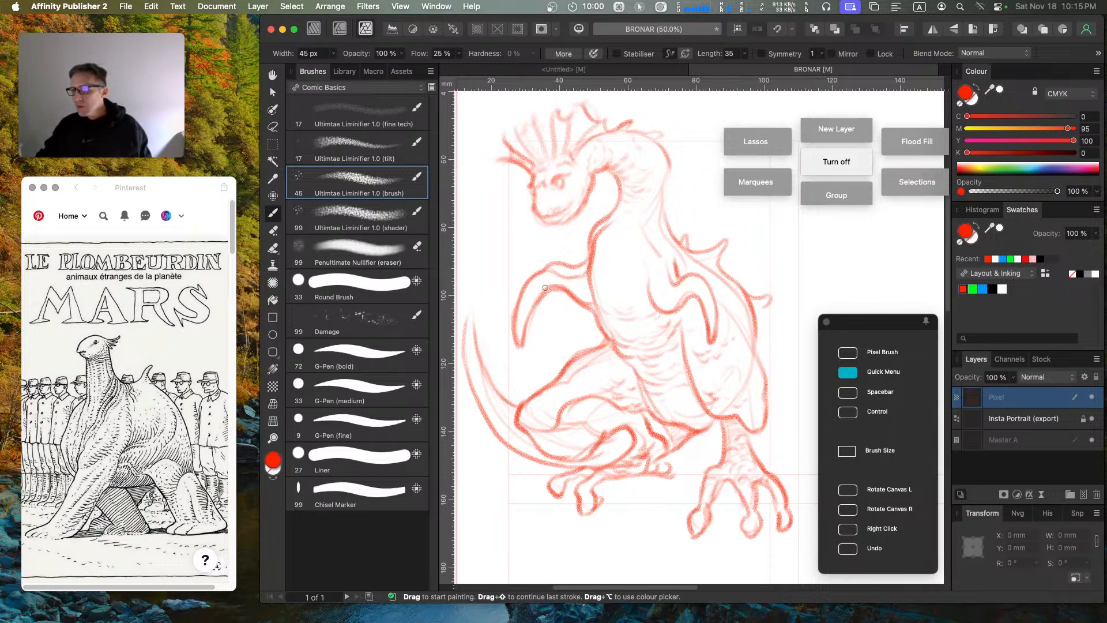
mouse_move(550, 282)
mouse_down()
mouse_move(571, 280)
mouse_move(573, 293)
mouse_up()
drag(576, 283, 586, 300)
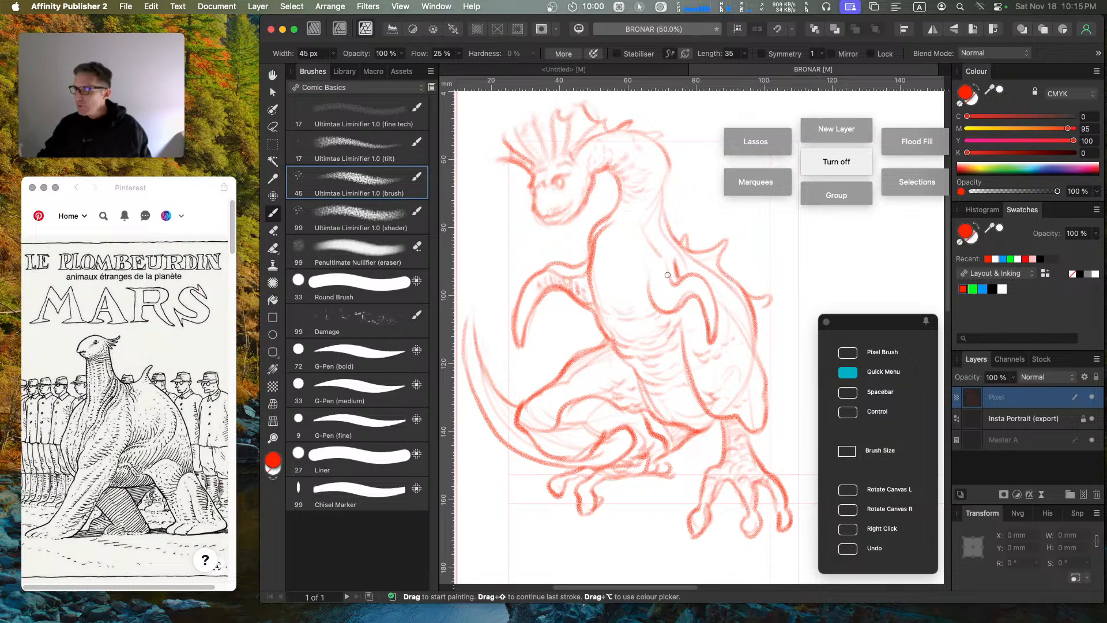
mouse_move(644, 264)
mouse_down()
mouse_move(593, 278)
mouse_move(598, 268)
mouse_move(595, 278)
mouse_move(618, 283)
mouse_up()
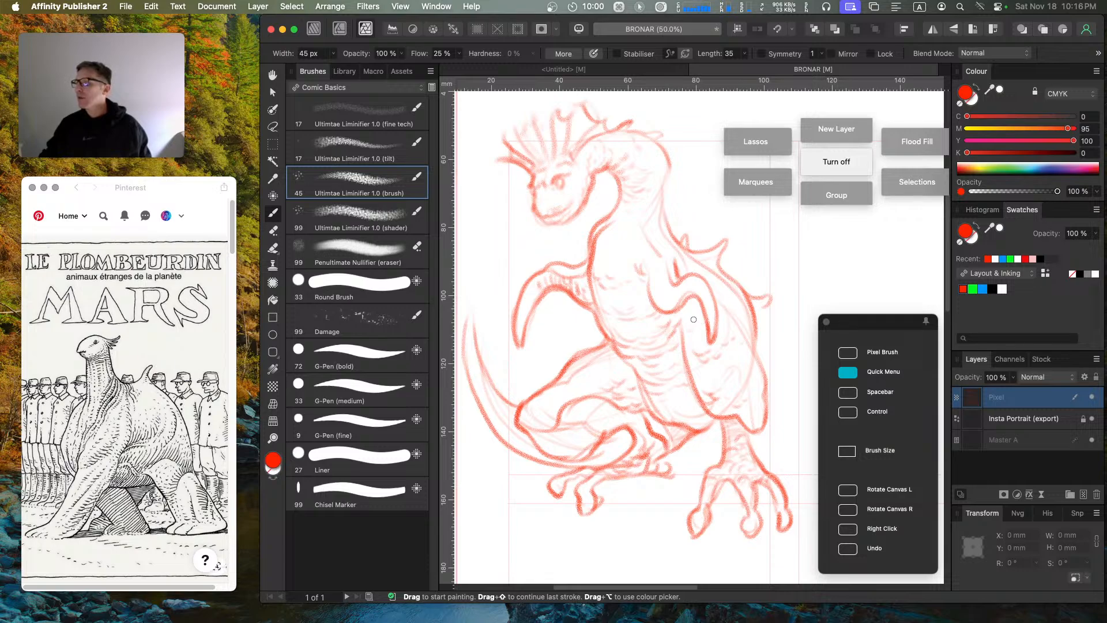
Step: Darken the back contour behind the near arm, the shoulder and inner edge of that arm, and the rear of the neck
drag(716, 300, 747, 338)
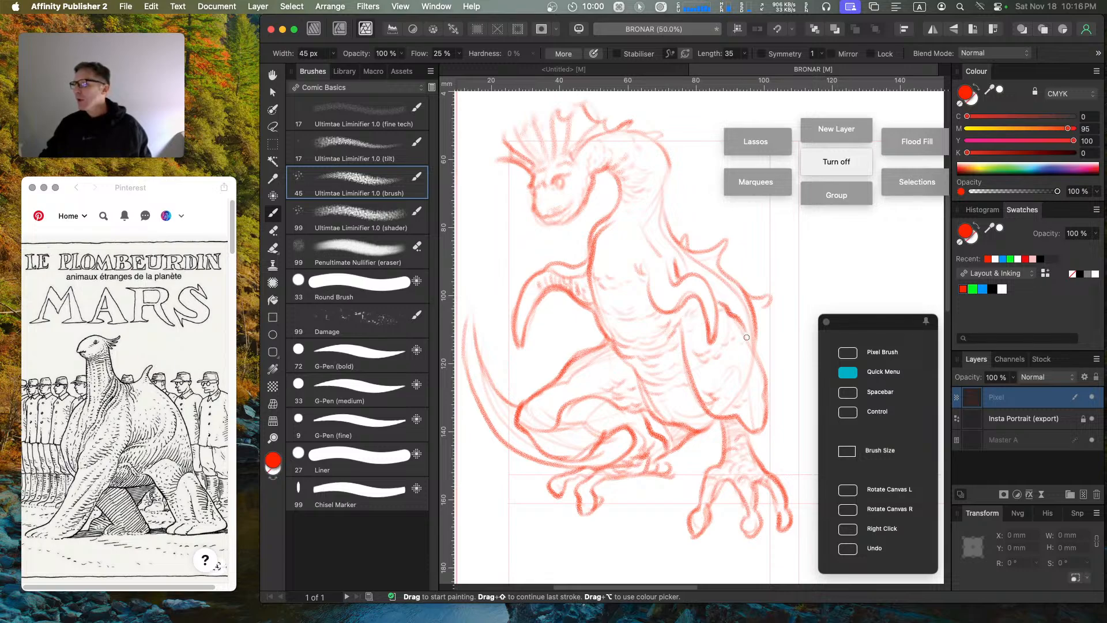
drag(723, 298, 739, 317)
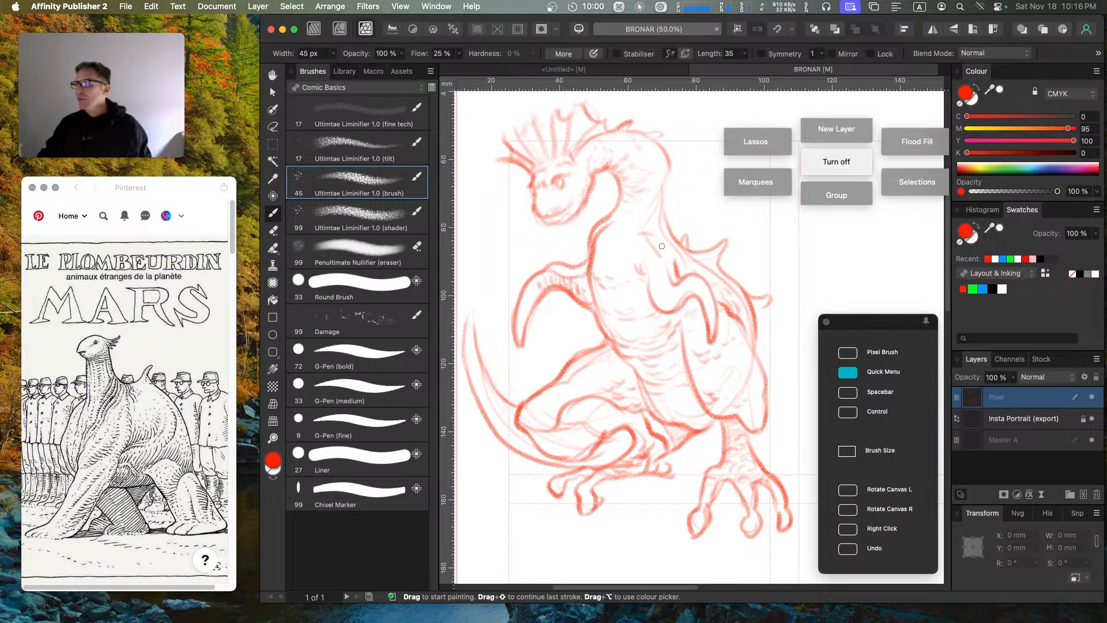
mouse_move(662, 246)
mouse_down()
mouse_move(660, 275)
mouse_move(645, 278)
mouse_move(665, 304)
mouse_move(640, 266)
mouse_move(654, 234)
mouse_up()
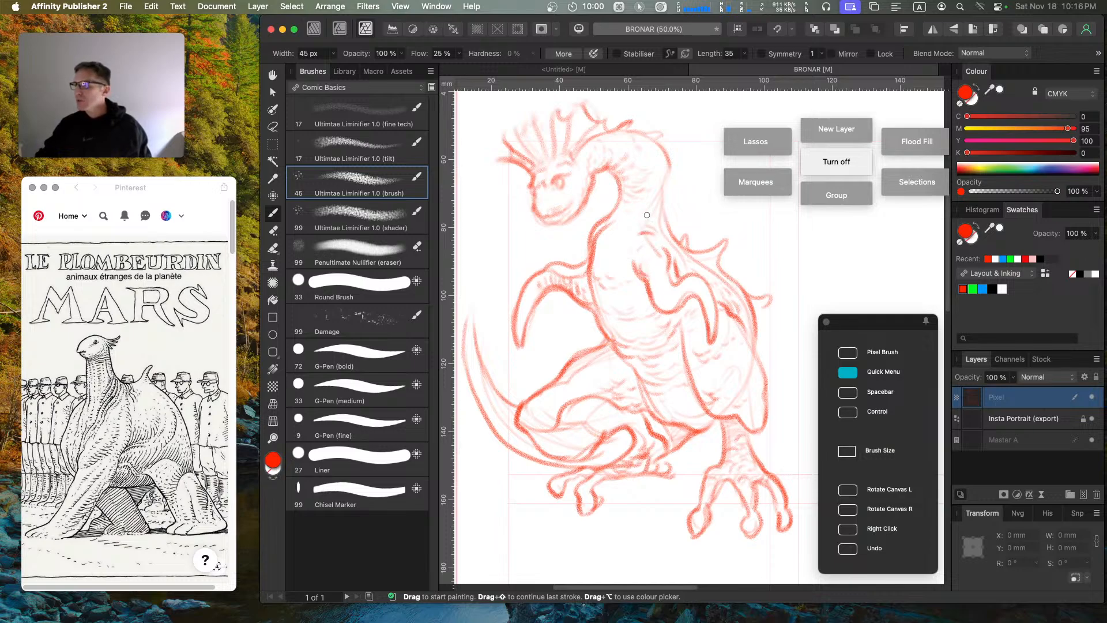
drag(668, 168, 667, 211)
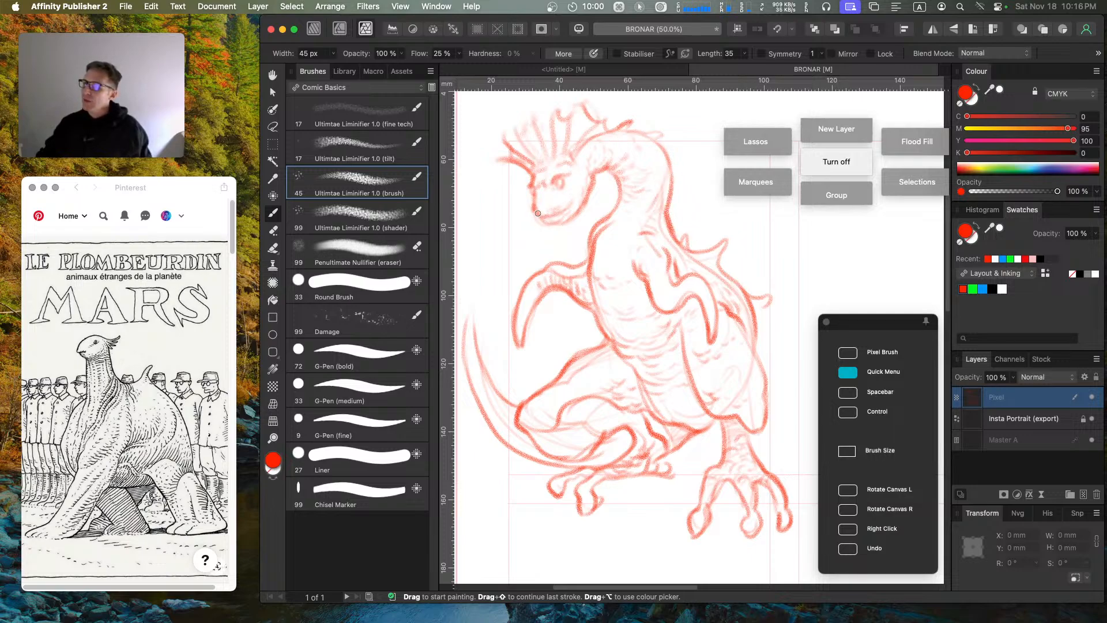
Step: Darken the jaw and the crest's spikes and webbing, and reinforce the spines along the top of the neck
mouse_move(539, 214)
mouse_down()
mouse_move(576, 189)
mouse_move(561, 219)
mouse_up()
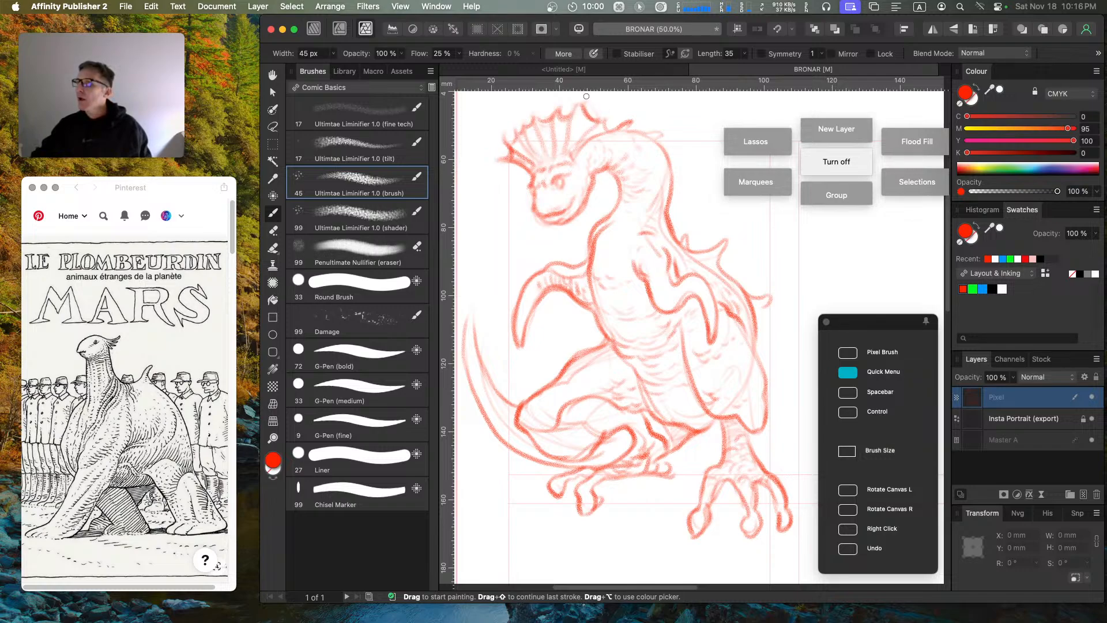
drag(539, 128, 536, 103)
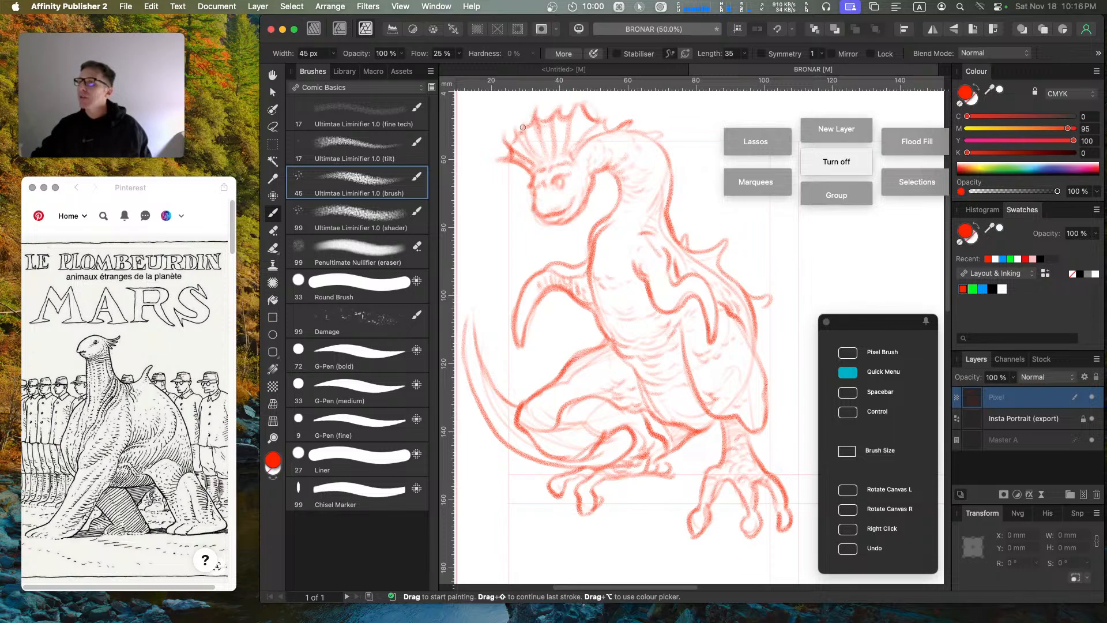
drag(522, 142, 515, 122)
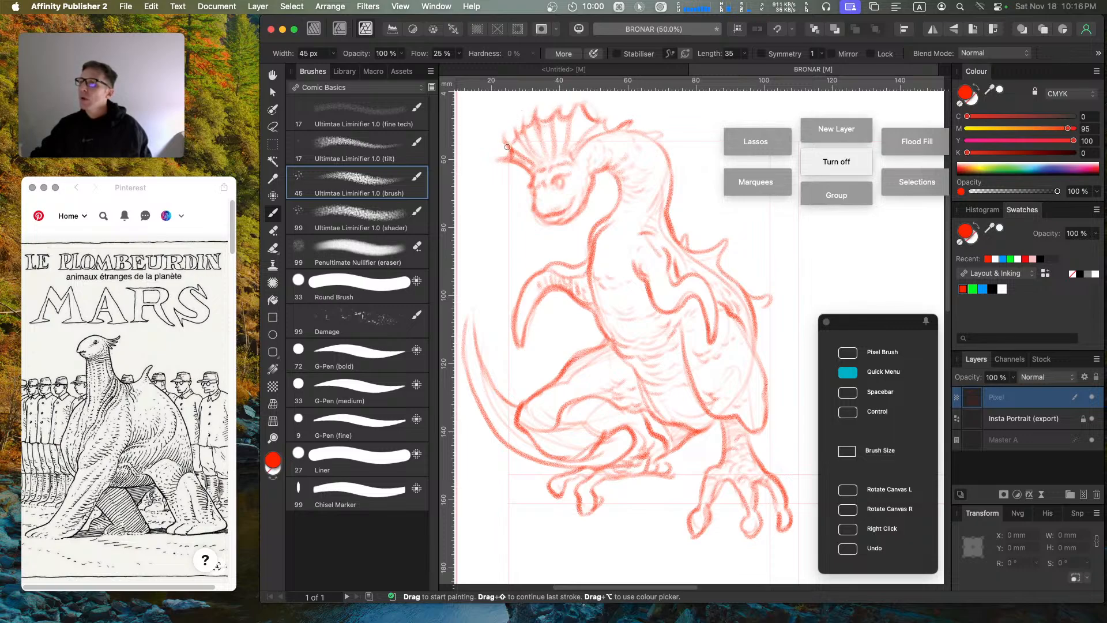
mouse_move(517, 163)
mouse_down()
mouse_move(495, 154)
mouse_move(558, 153)
mouse_move(514, 161)
mouse_move(496, 133)
mouse_move(539, 126)
mouse_move(523, 140)
mouse_move(515, 130)
mouse_move(540, 160)
mouse_up()
drag(536, 122, 546, 167)
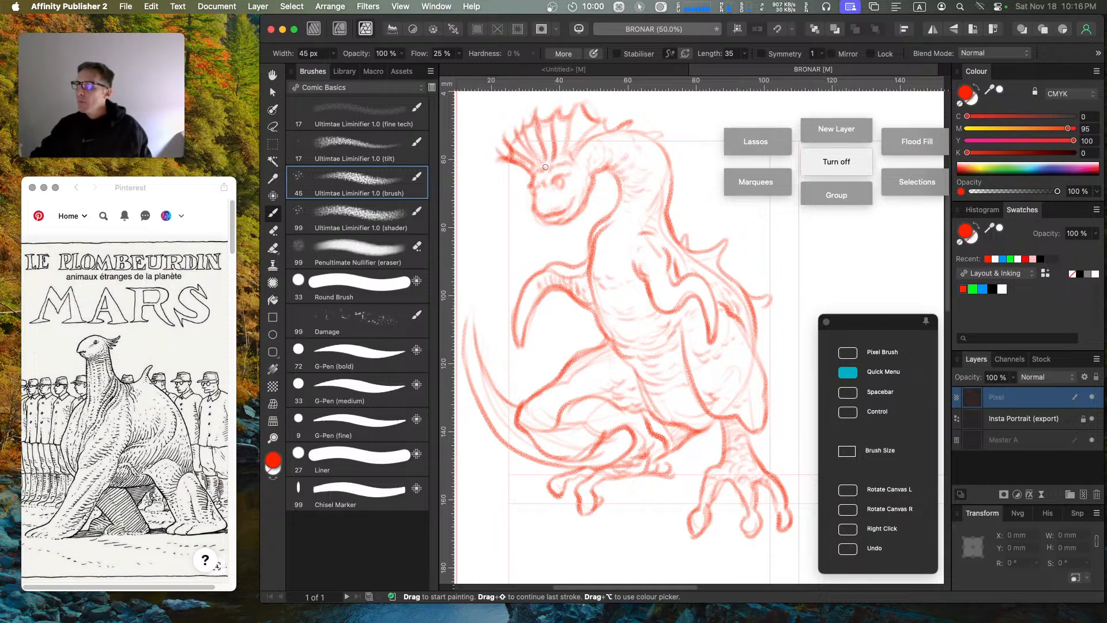
drag(570, 116, 557, 162)
drag(593, 119, 599, 126)
mouse_move(597, 126)
mouse_down()
mouse_move(612, 115)
mouse_move(604, 130)
mouse_move(665, 129)
mouse_move(656, 139)
mouse_up()
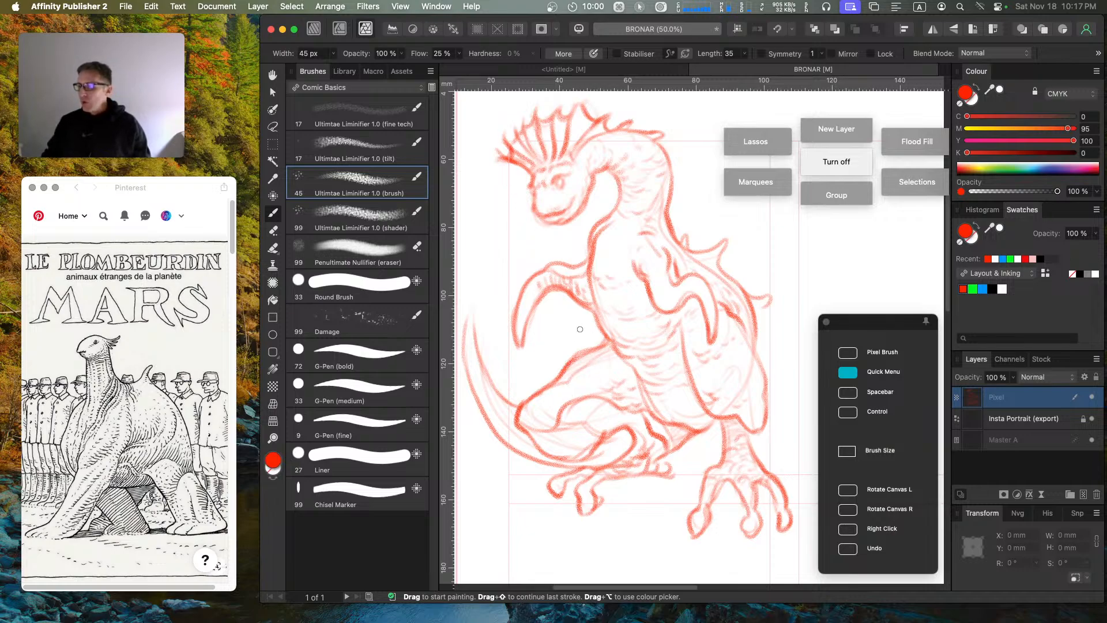
Step: Redraw the upper outline of the far thigh from the knee to the belly with a heavier line
key(a)
mouse_move(571, 389)
mouse_down()
mouse_move(564, 380)
mouse_move(583, 366)
mouse_up()
key(e)
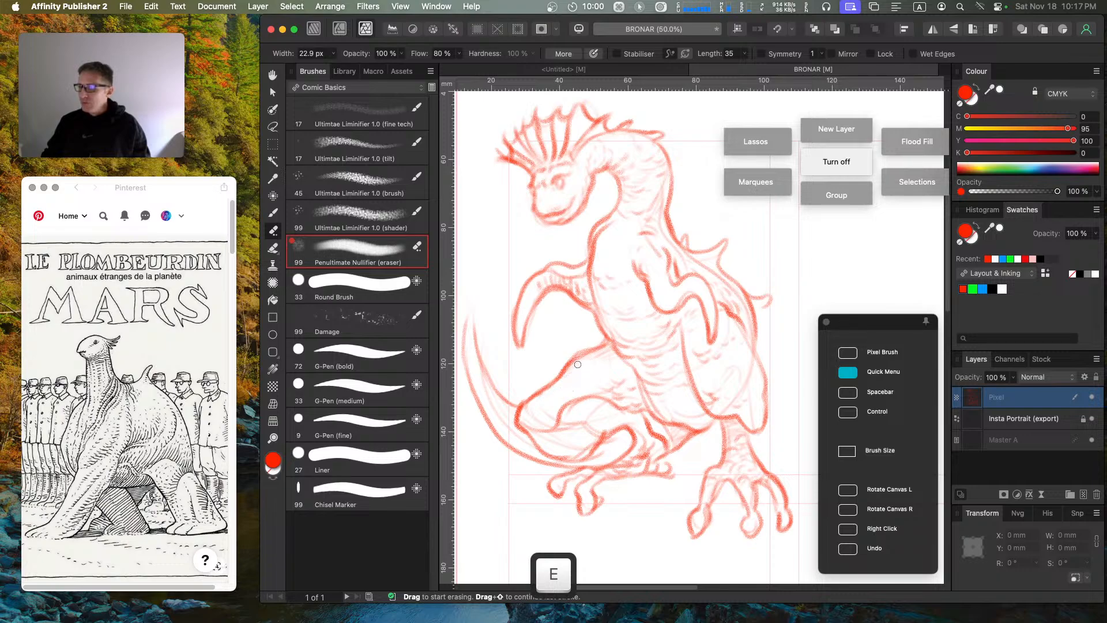
key(b)
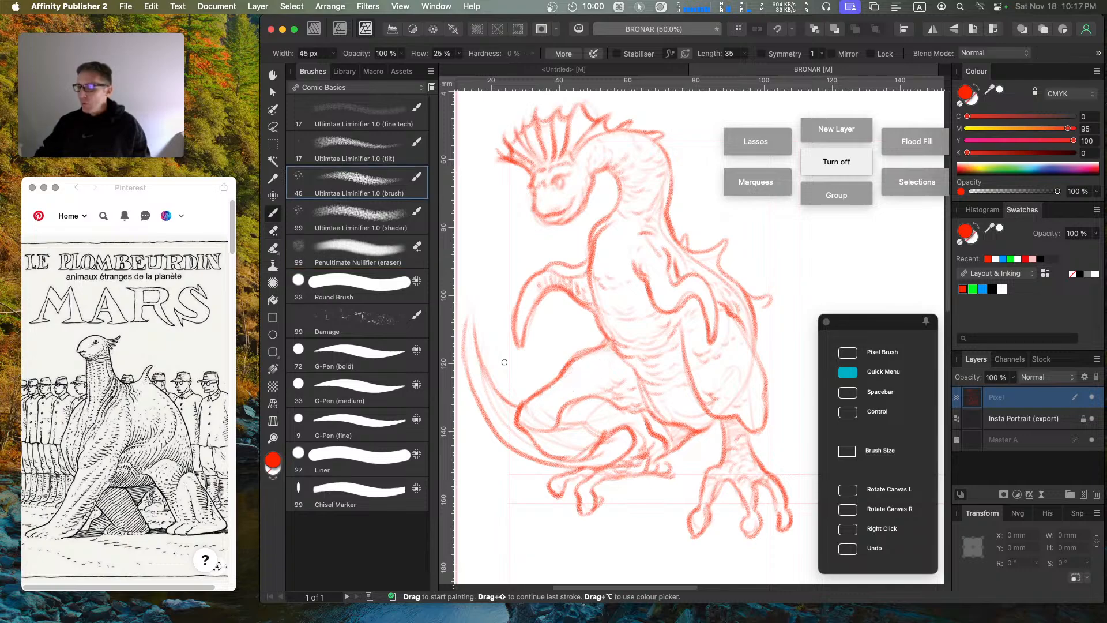
mouse_move(520, 407)
mouse_down()
mouse_move(542, 379)
mouse_move(600, 342)
mouse_up()
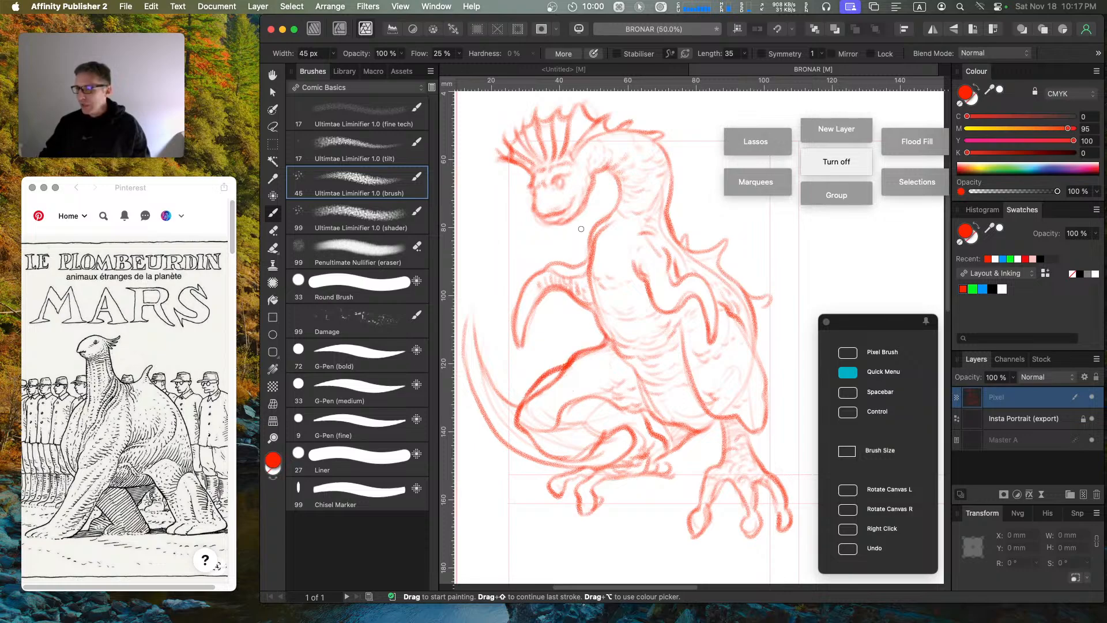
Step: Erase the stray inner line and excess thickness along the far thigh's upper outline with the Penultimate Nullifier eraser
key(e)
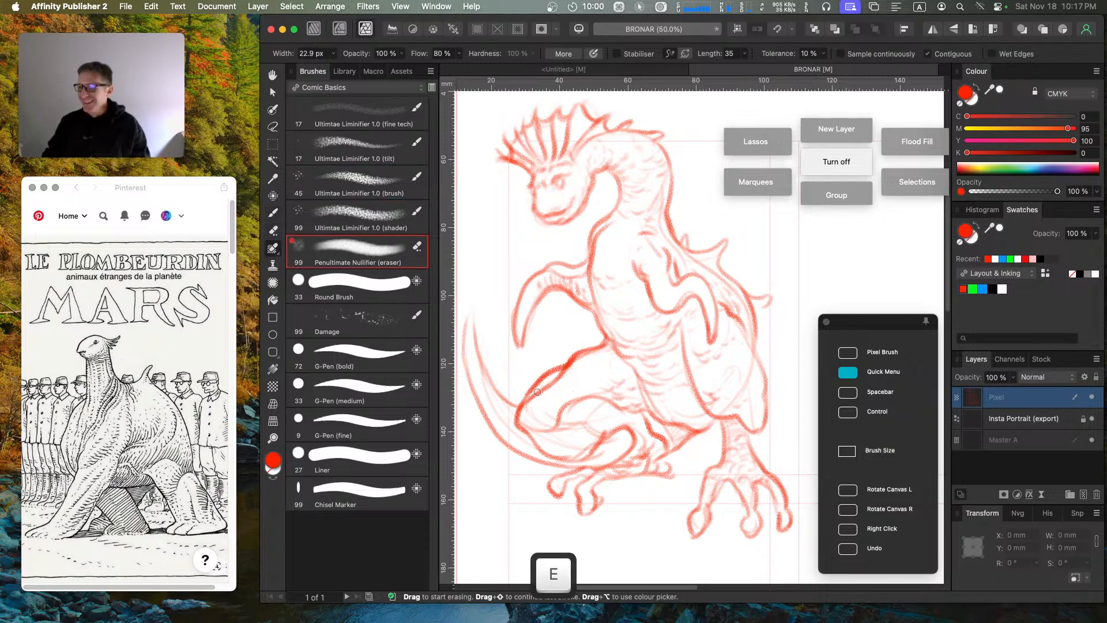
key(e)
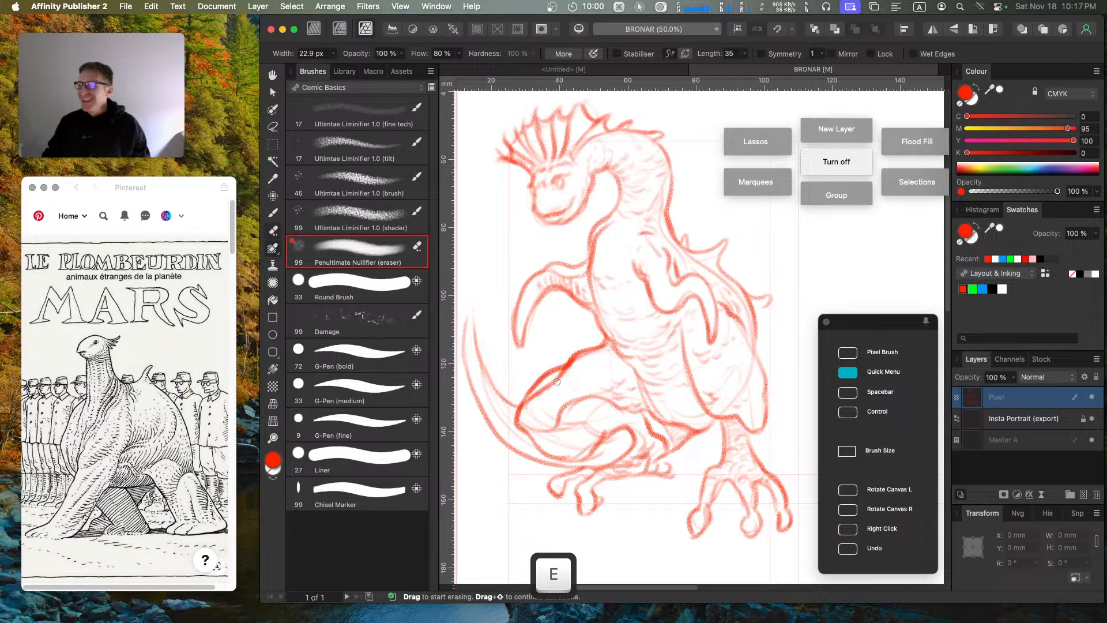
click(356, 210)
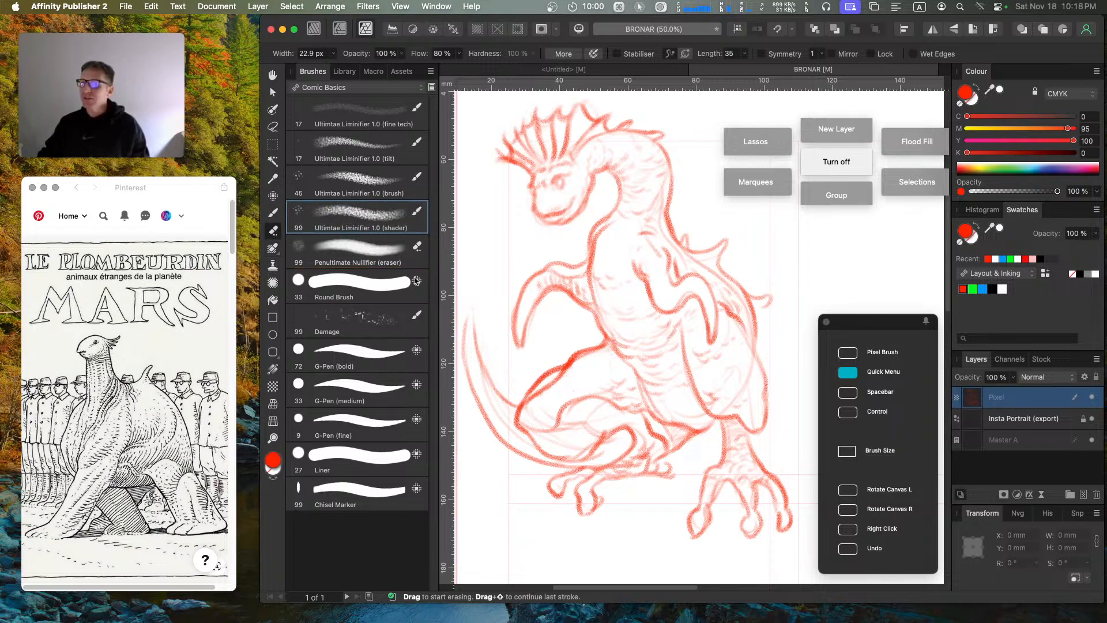
click(382, 248)
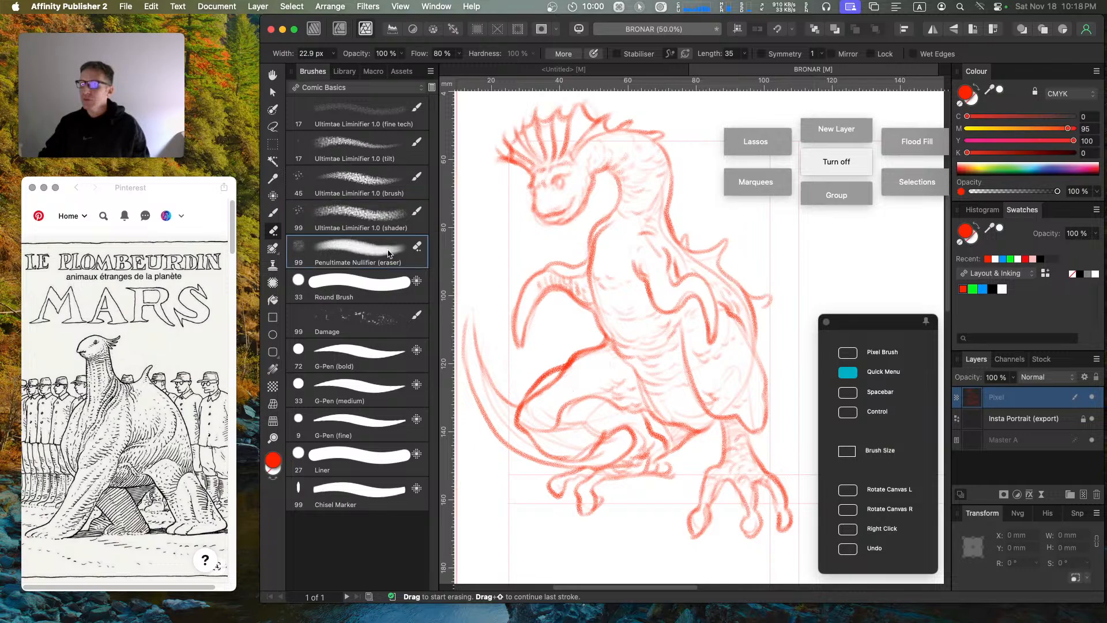
mouse_move(541, 393)
mouse_down()
mouse_move(528, 400)
mouse_move(558, 383)
mouse_up()
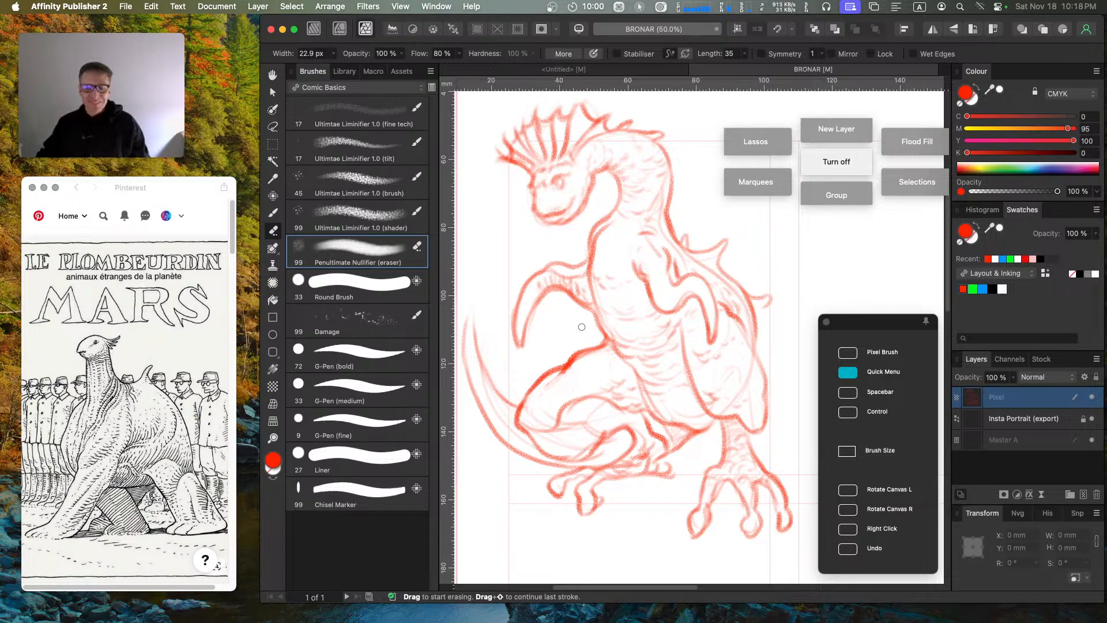
key(e)
mouse_move(584, 360)
mouse_down()
mouse_move(594, 353)
mouse_move(560, 372)
mouse_up()
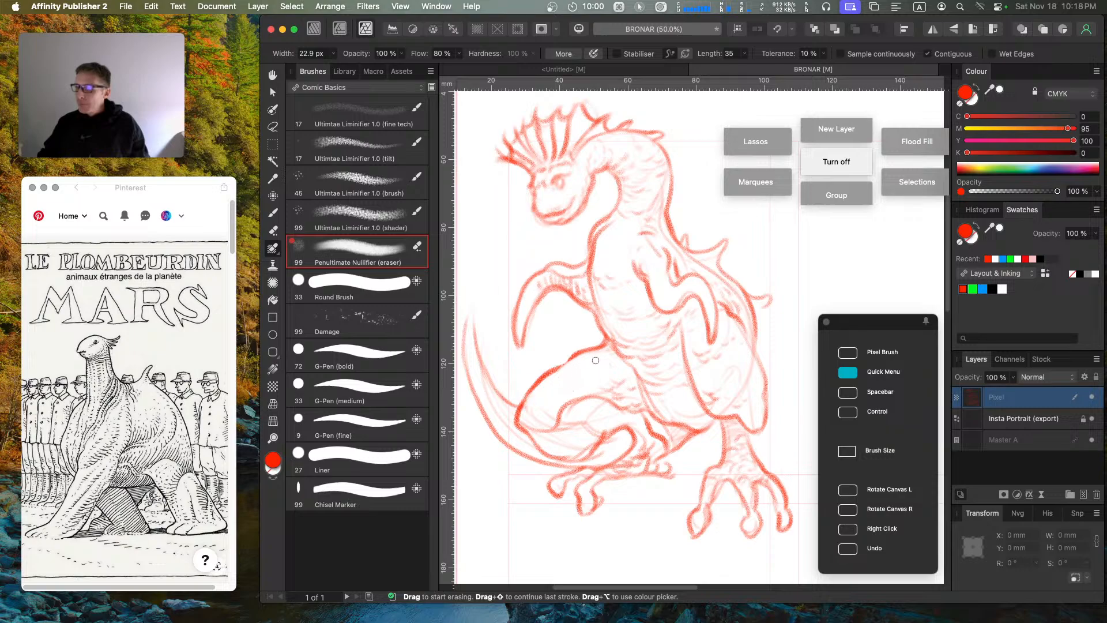
drag(549, 371, 566, 366)
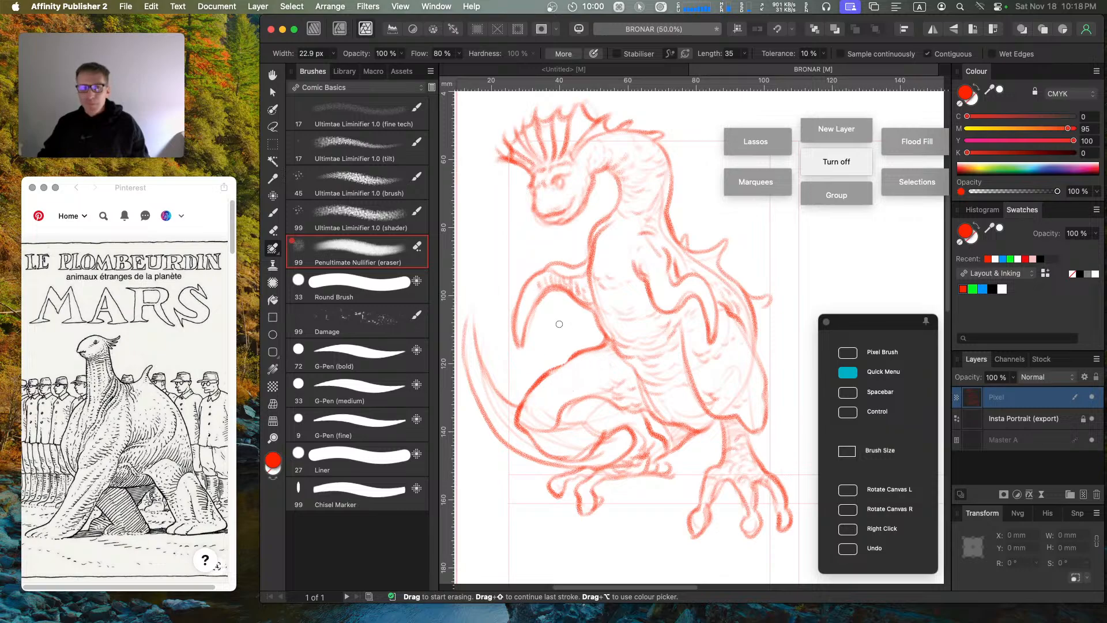
key(e)
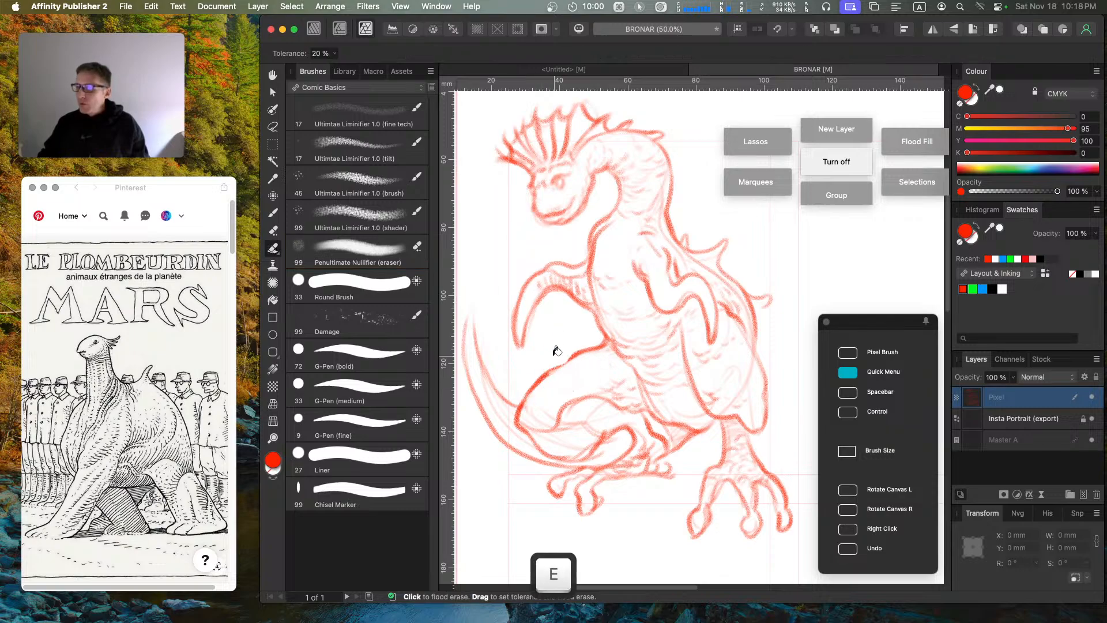
Step: Select the 45 px Ultimate Liminifier 1.0 (brush) and rename the sketch layer "moebius - mars study 1"
click(372, 192)
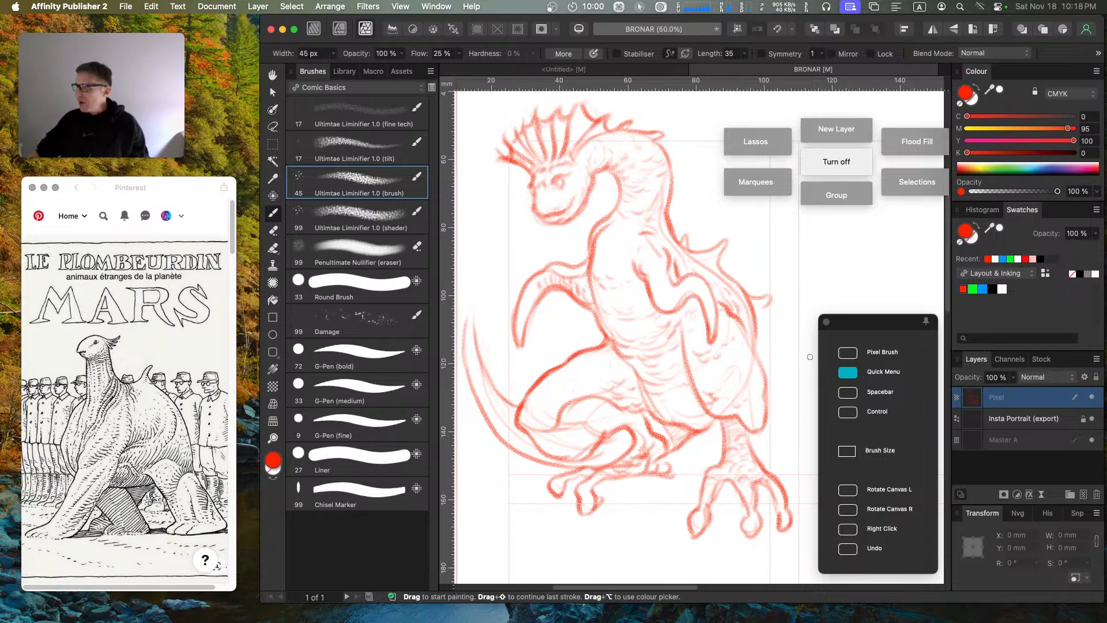
double_click(1000, 400)
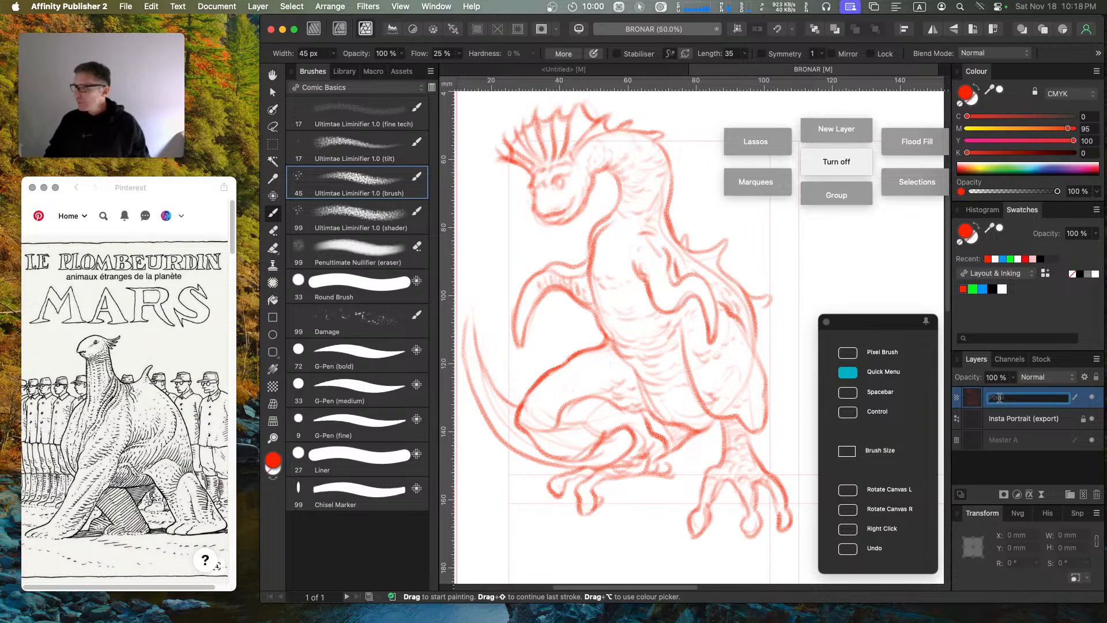
key(BackSpace)
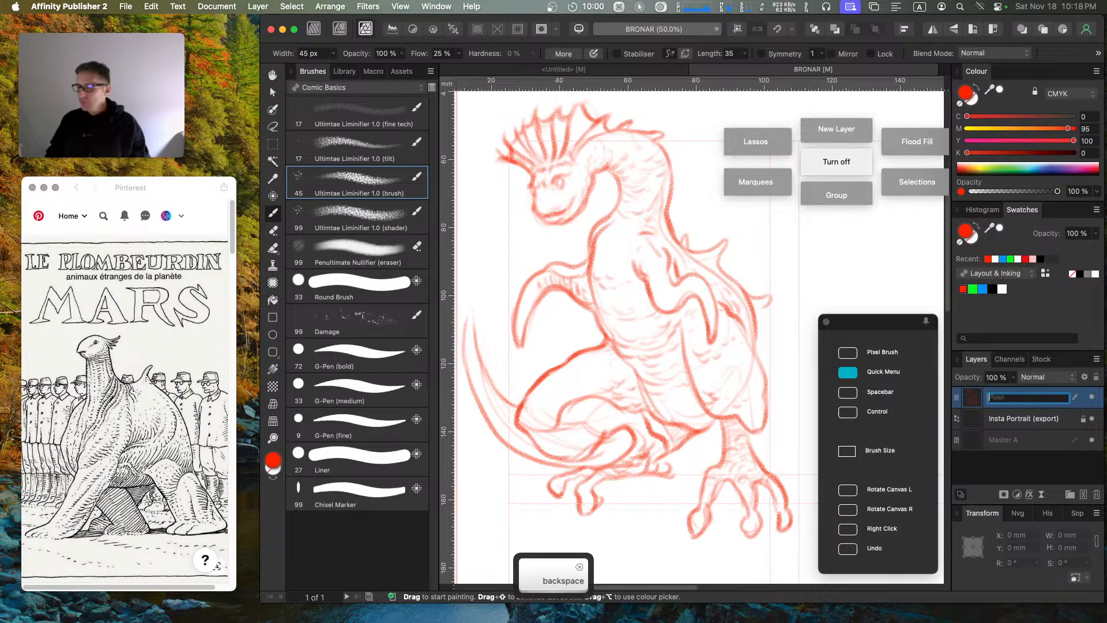
text(moebius - )
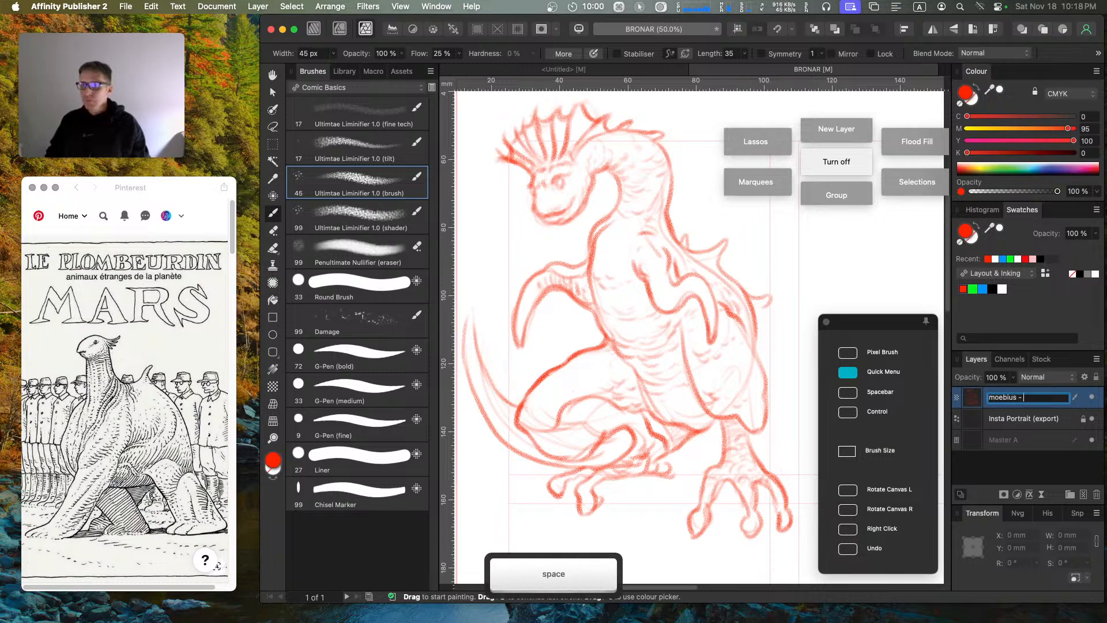
text(mars study)
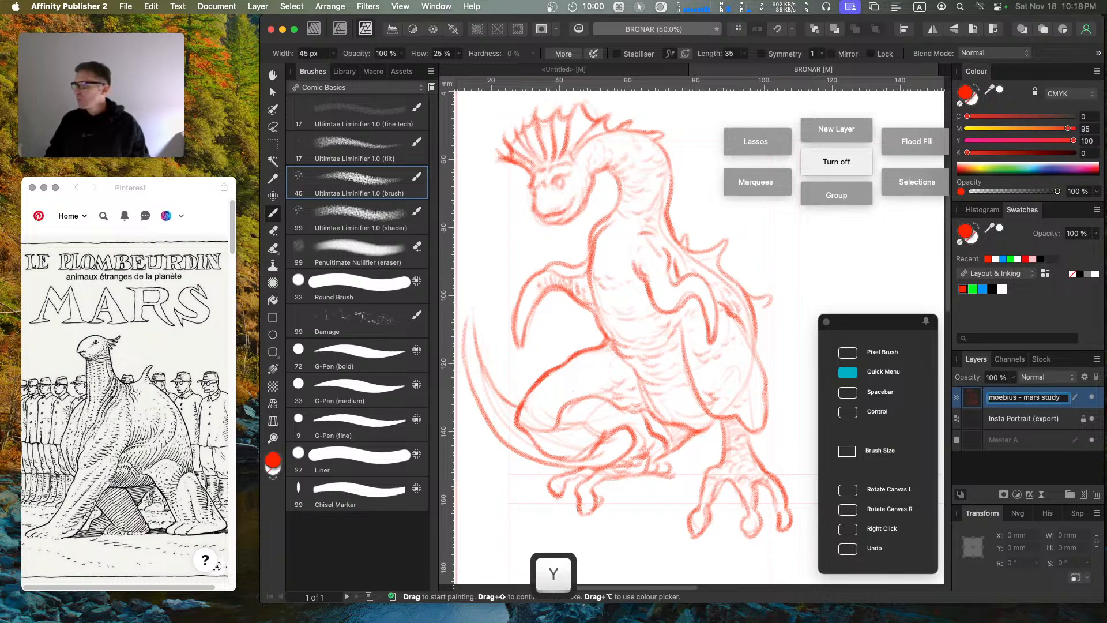
text( 1)
key(Return)
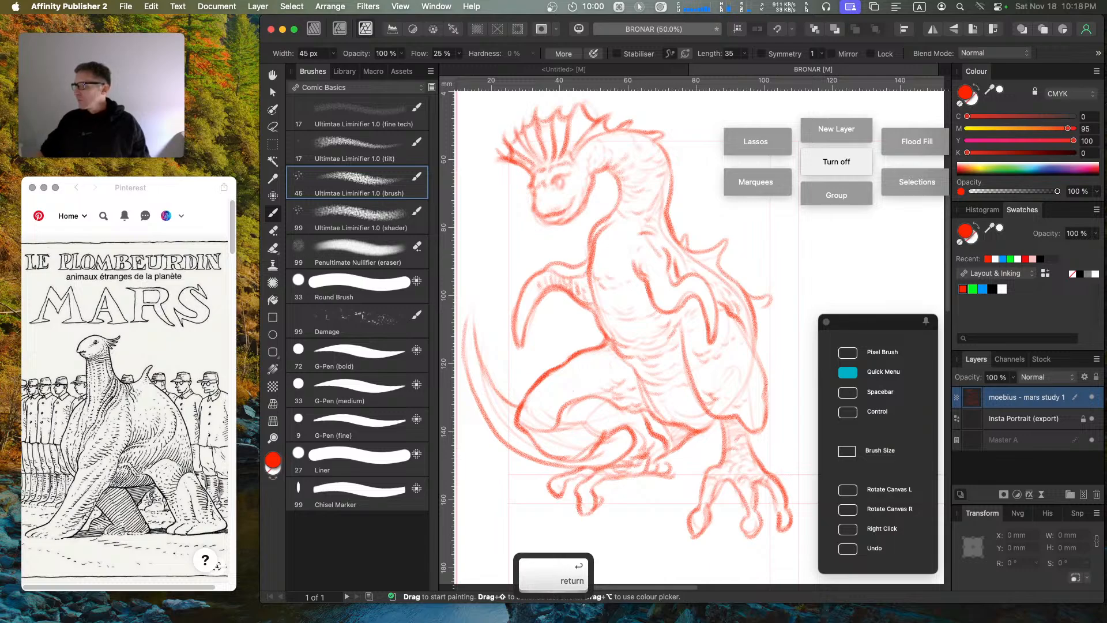
Step: Add a new pixel layer above the sketch and lower the "moebius - mars study 1" layer's opacity to 34%
click(1084, 494)
click(1028, 424)
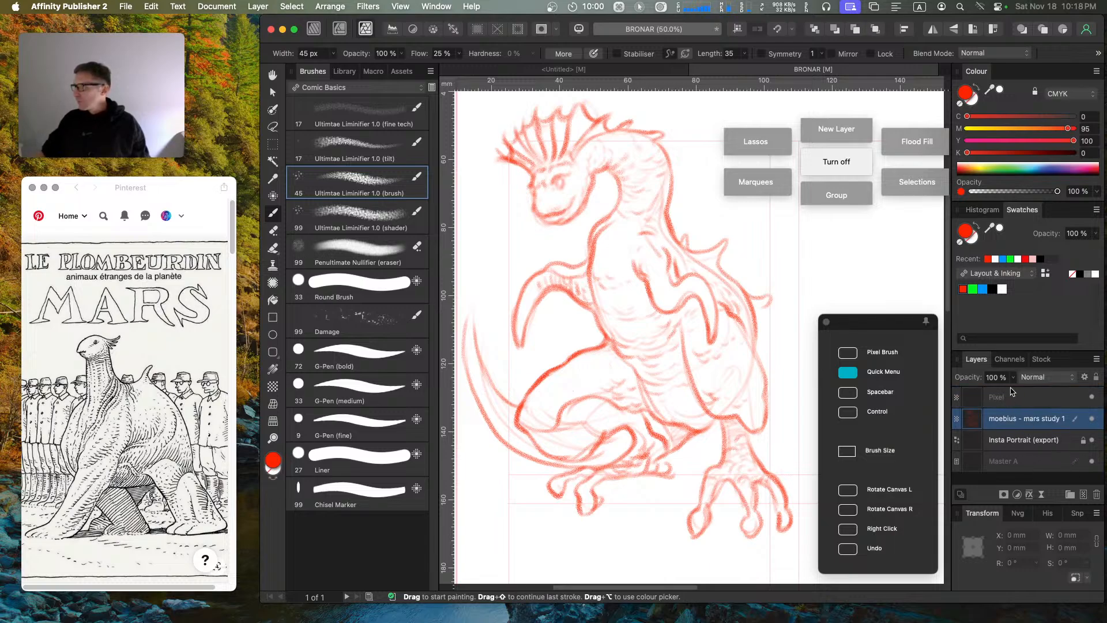
click(1013, 377)
drag(1014, 391, 948, 395)
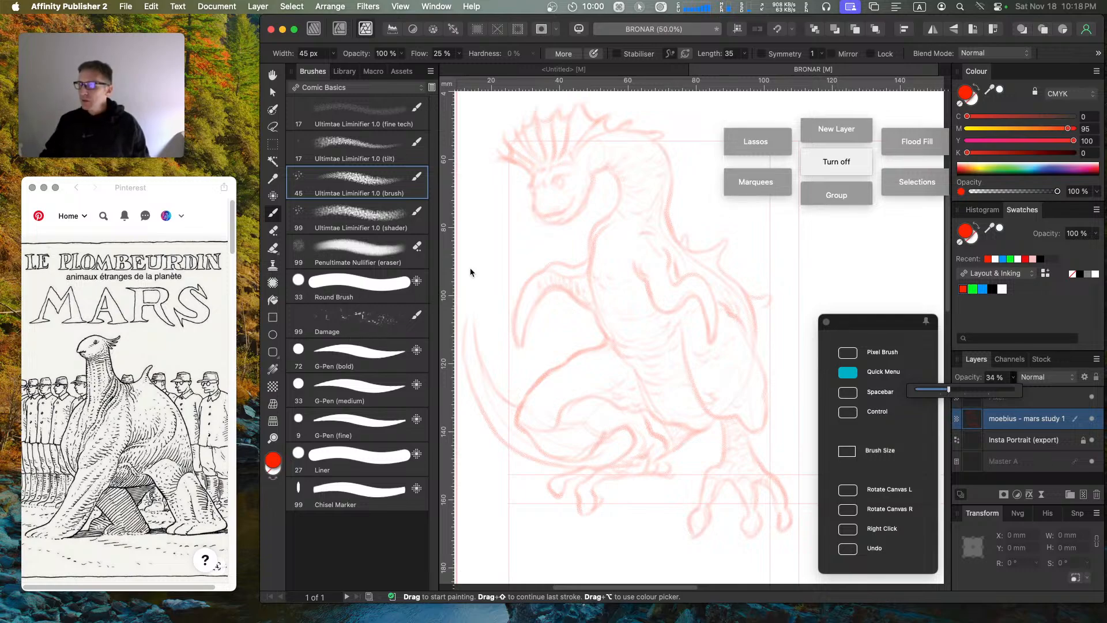
Step: Choose the G-Pen (bold) brush for inking the creature's head and make the empty Pixel layer active
key(super+1)
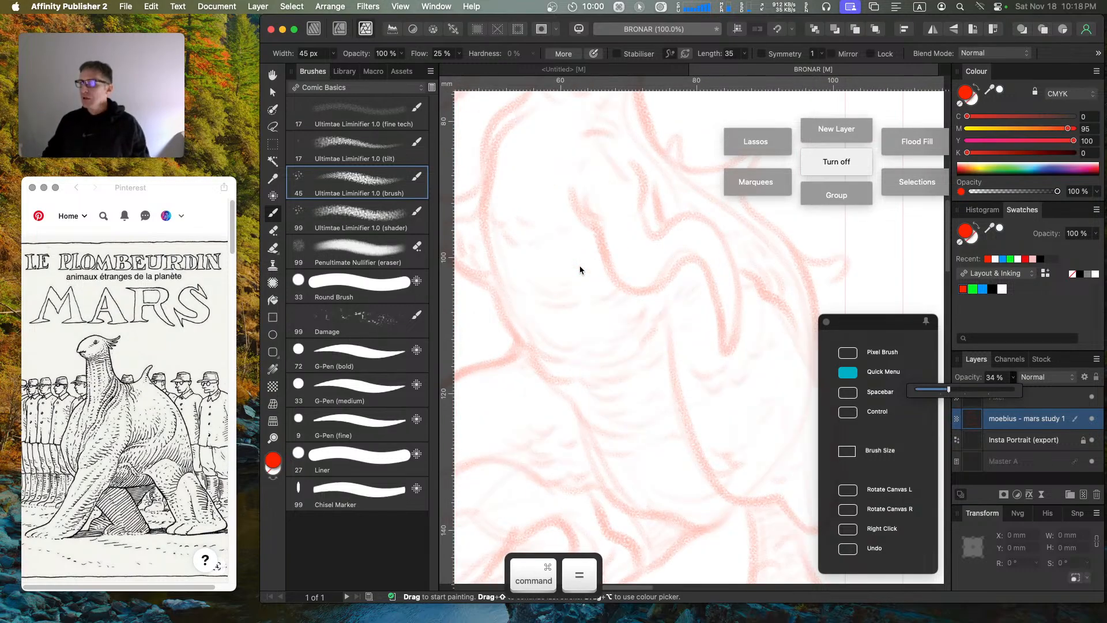
key(space)
drag(524, 240, 564, 396)
key(b)
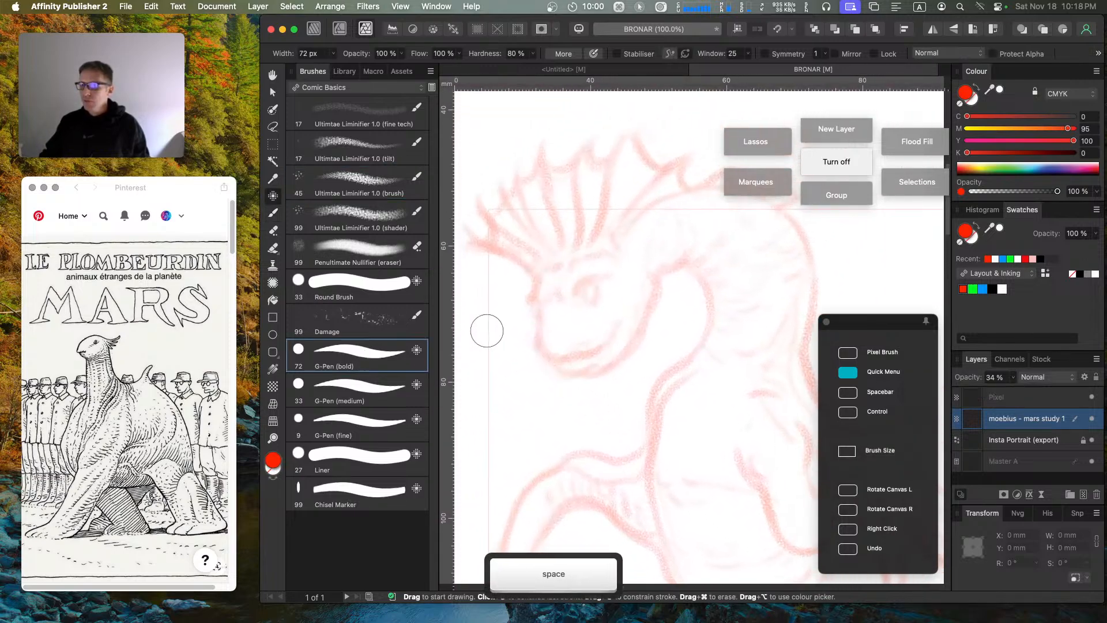
key(Caps_Lock)
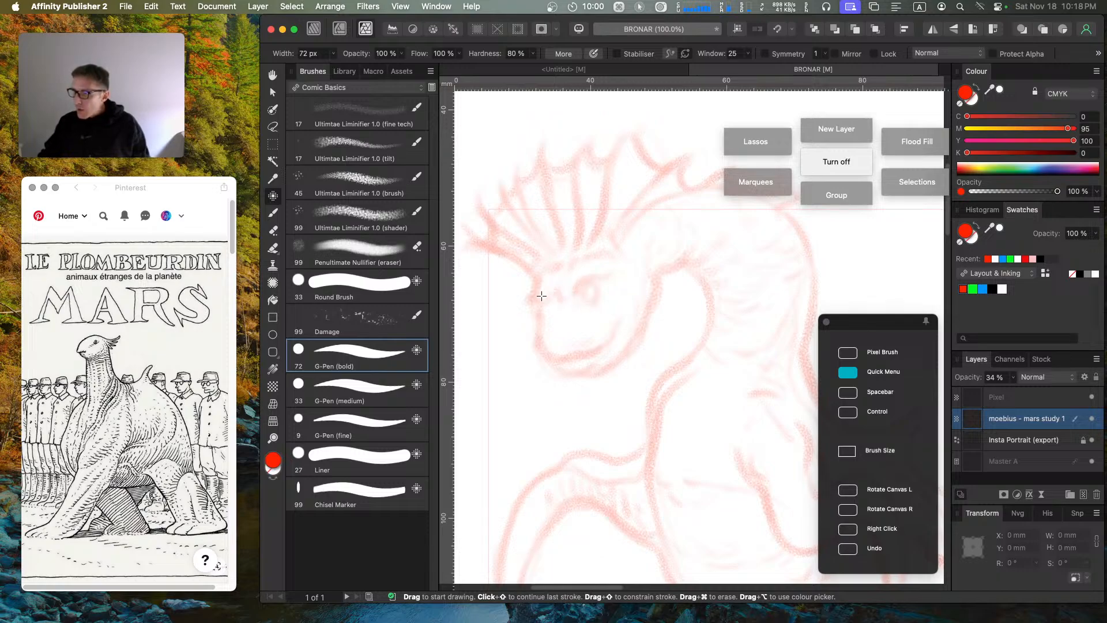
key(Caps_Lock)
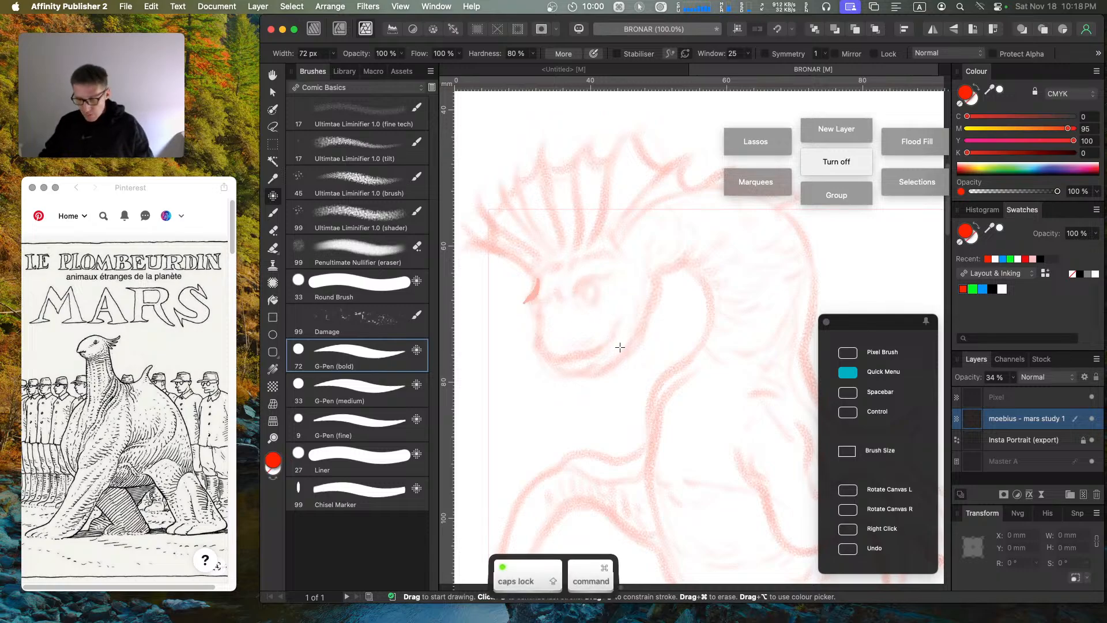
click(1015, 397)
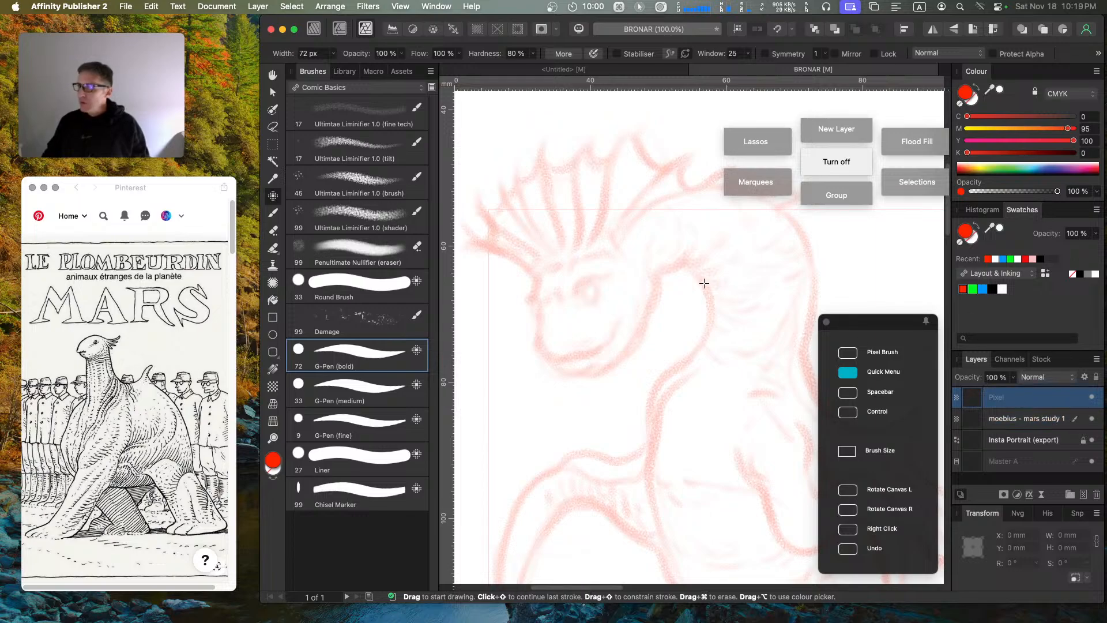
Step: Test a red stroke on the creature's nose, undo it and set the ink colour to black
drag(536, 278, 531, 307)
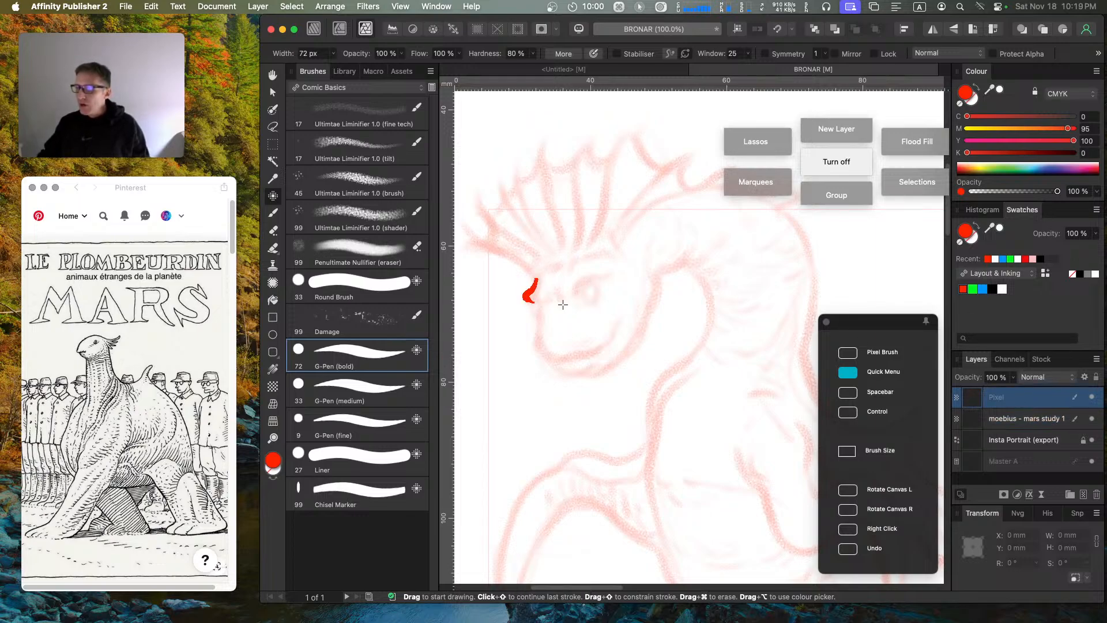
key(Caps_Lock)
key(super+z)
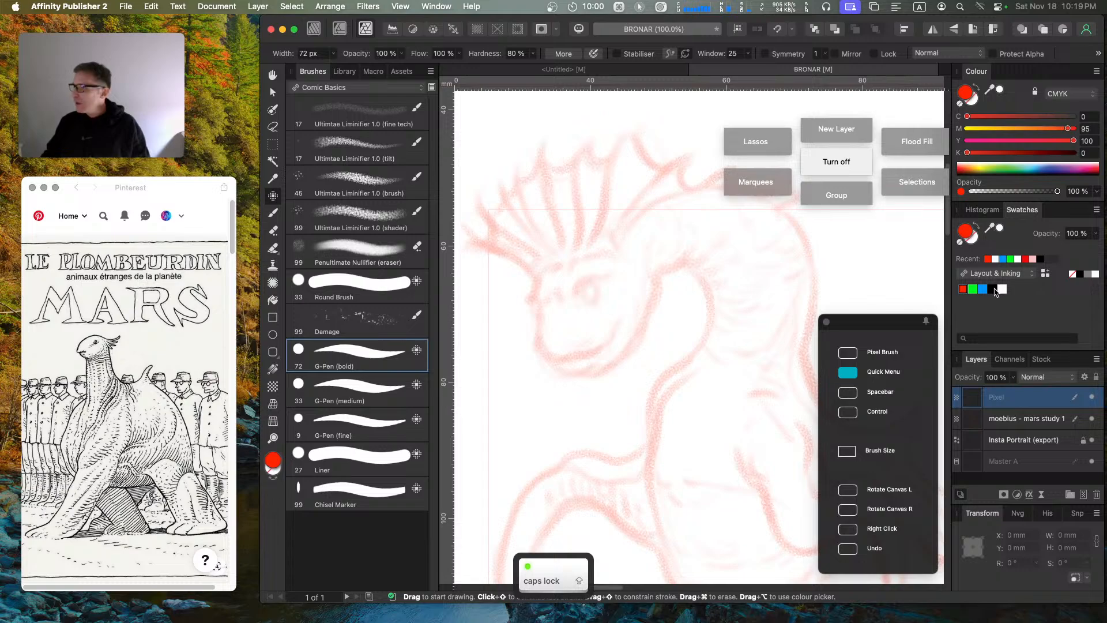
key(d)
Step: Try to ink the nose contour and a short mark beside it in black with G-Pen (bold), and erase them
mouse_move(538, 275)
mouse_down()
mouse_move(544, 303)
mouse_move(568, 298)
mouse_up()
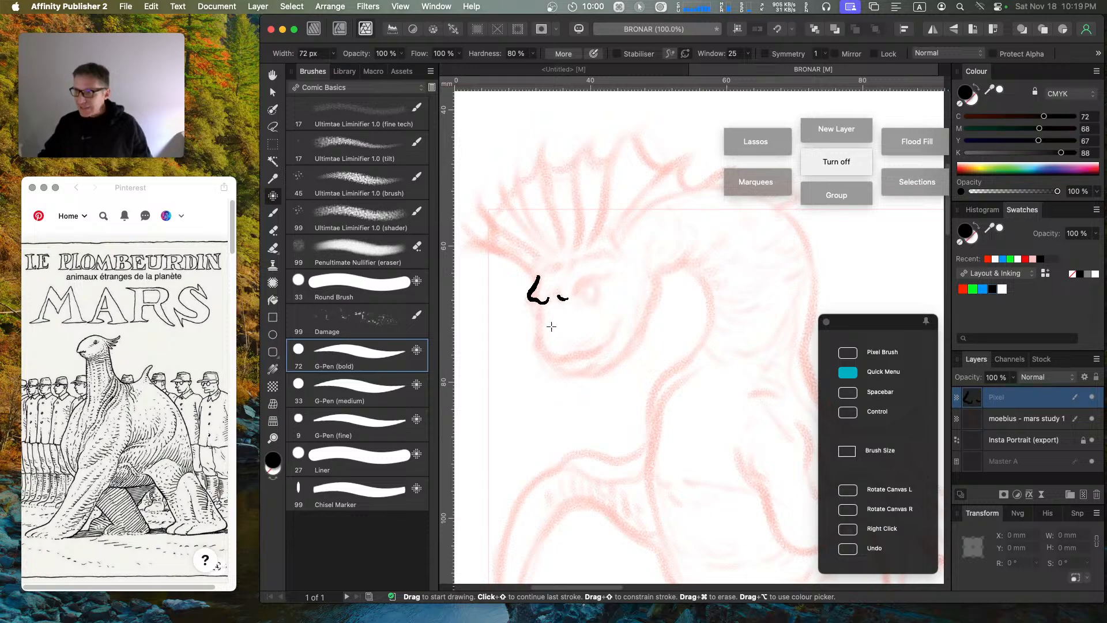
key(Caps_Lock)
key(Caps_Lock)
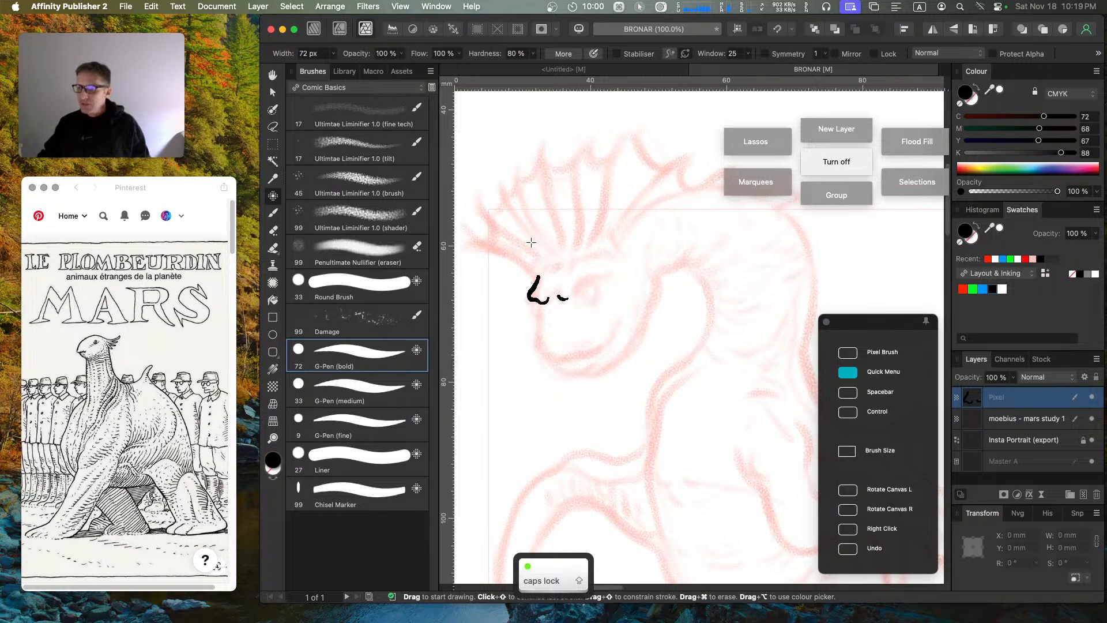
key(e)
mouse_move(540, 273)
mouse_down()
mouse_move(527, 296)
mouse_move(556, 293)
mouse_move(557, 304)
mouse_move(529, 298)
mouse_move(543, 302)
mouse_move(549, 285)
mouse_move(573, 296)
mouse_move(600, 275)
mouse_move(584, 290)
mouse_move(600, 258)
mouse_move(592, 281)
mouse_move(524, 302)
mouse_up()
key(b)
key(a)
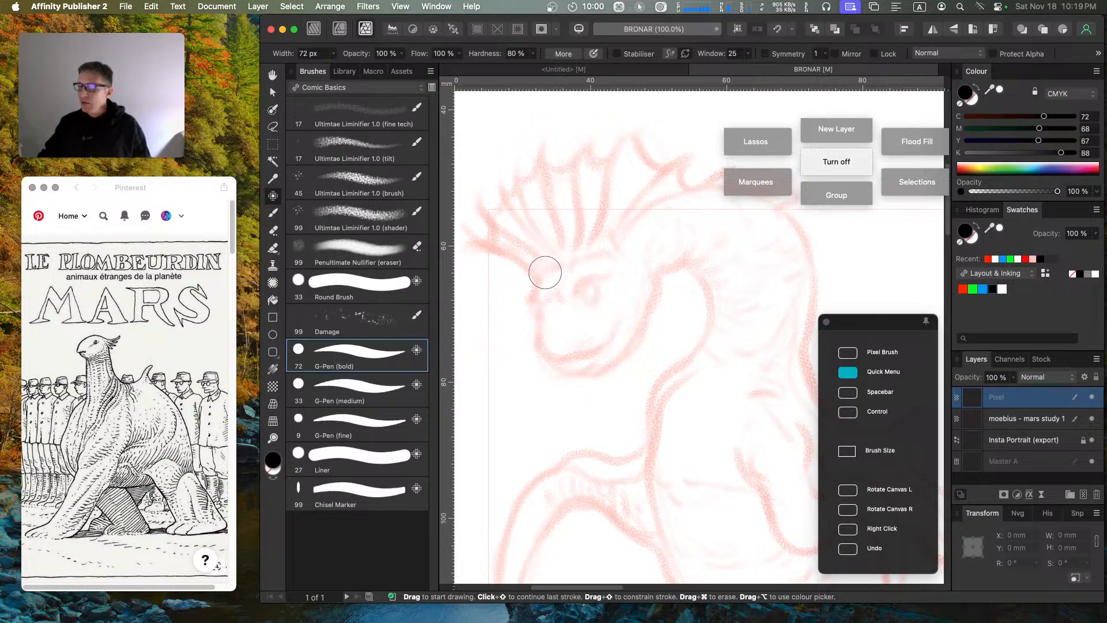
Step: Retry the nose contour in bold ink, undo those strokes and switch to the G-Pen (fine) brush
key(Caps_Lock)
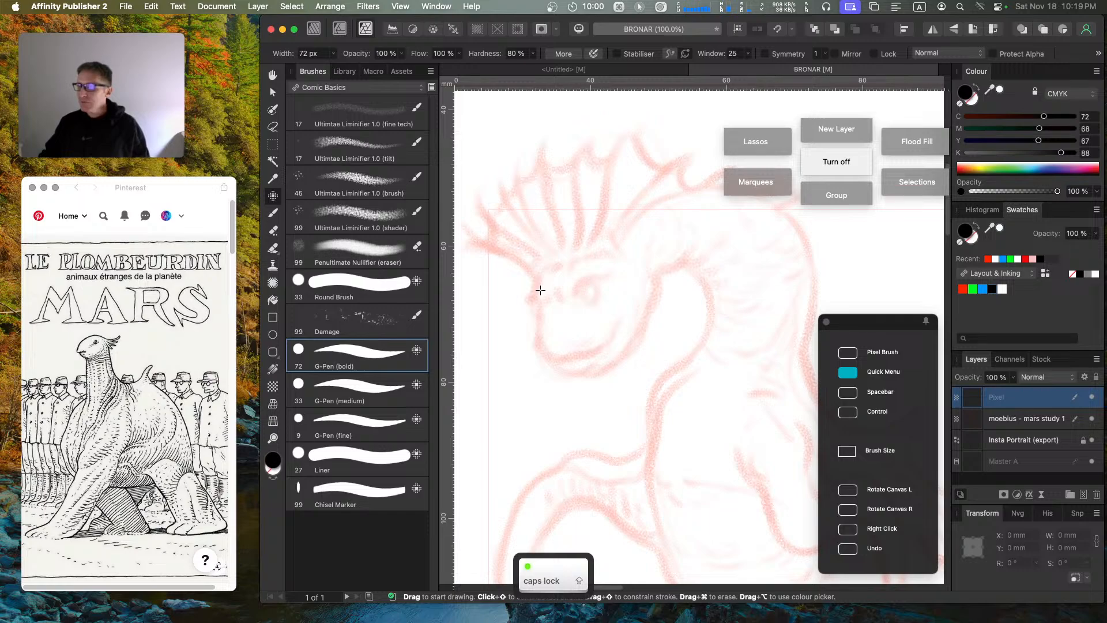
mouse_move(540, 278)
mouse_down()
mouse_move(529, 294)
mouse_move(551, 303)
mouse_move(558, 278)
mouse_up()
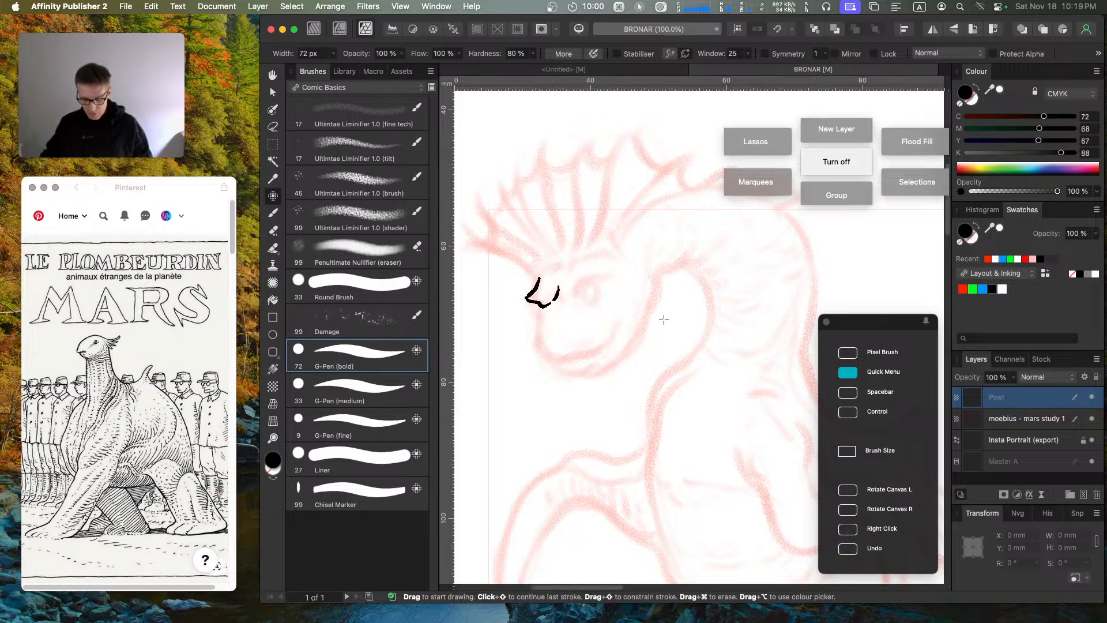
key(super+z)
key(super+z)
key(super+z)
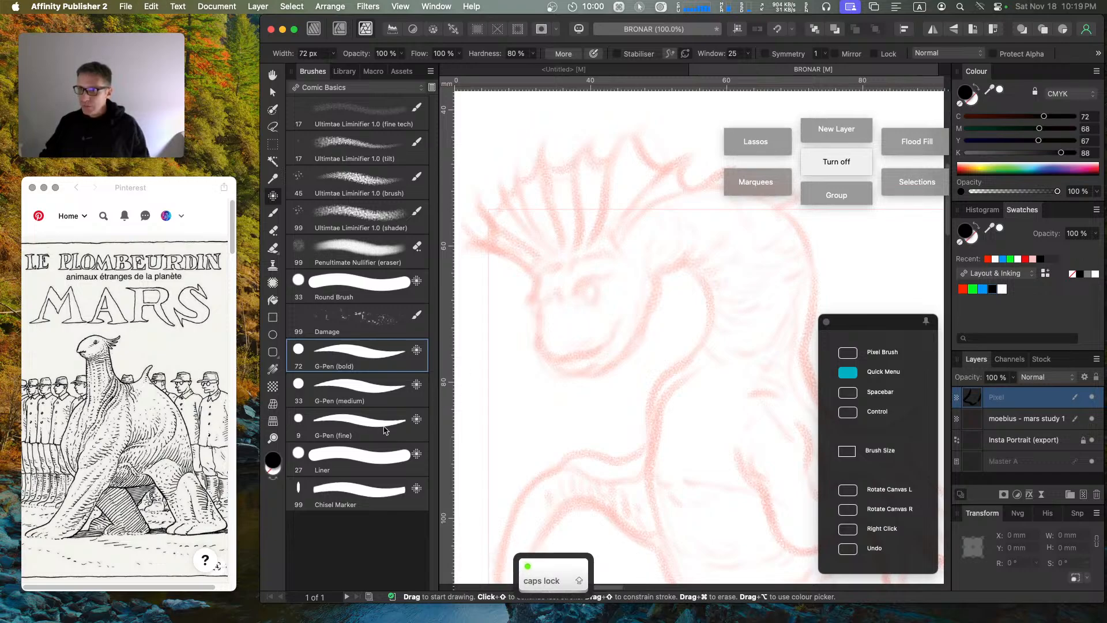
click(386, 427)
Step: Try inking the nose and a slanted, pointed eye with G-Pen (fine), undo them, and undo a second nose attempt
mouse_move(539, 277)
mouse_down()
mouse_move(538, 301)
mouse_move(558, 288)
mouse_up()
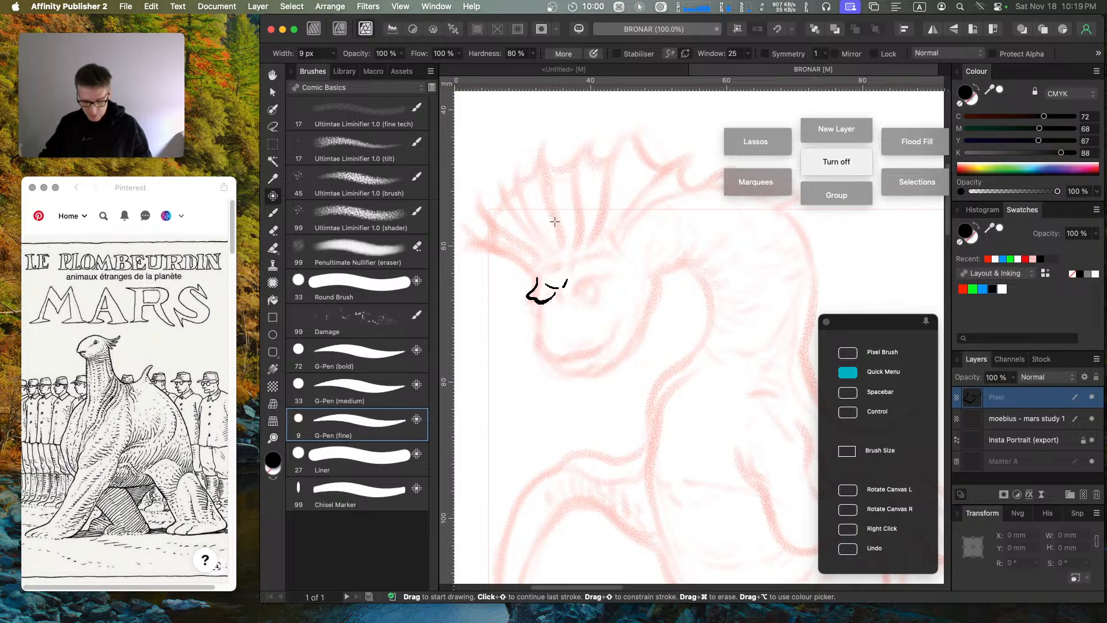
key(super+z)
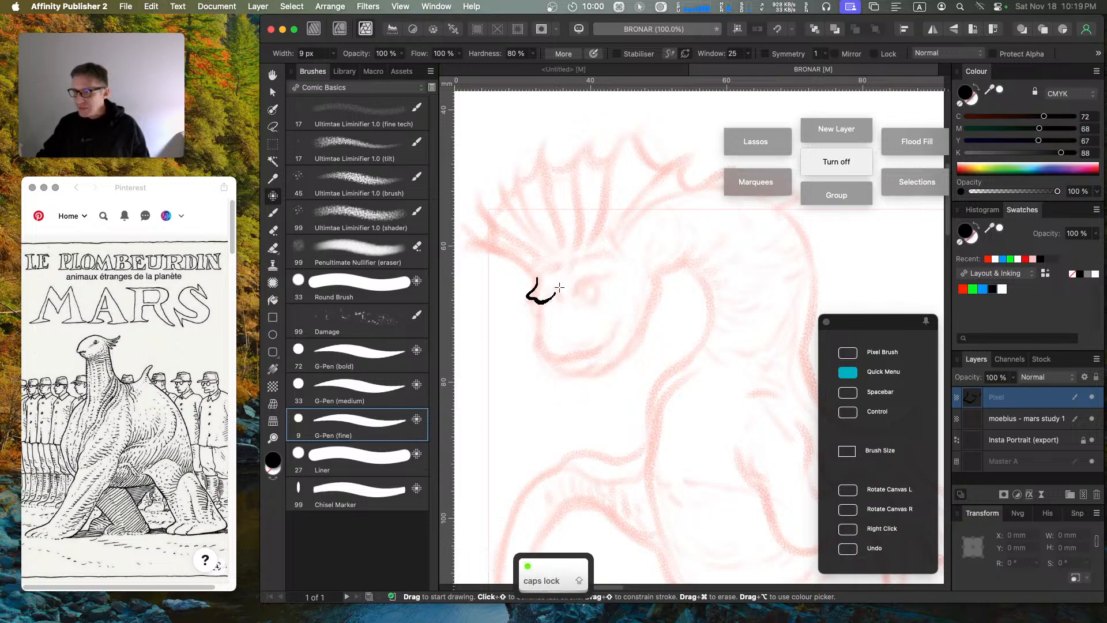
mouse_move(556, 290)
mouse_down()
mouse_move(605, 263)
mouse_move(597, 288)
mouse_move(540, 307)
mouse_up()
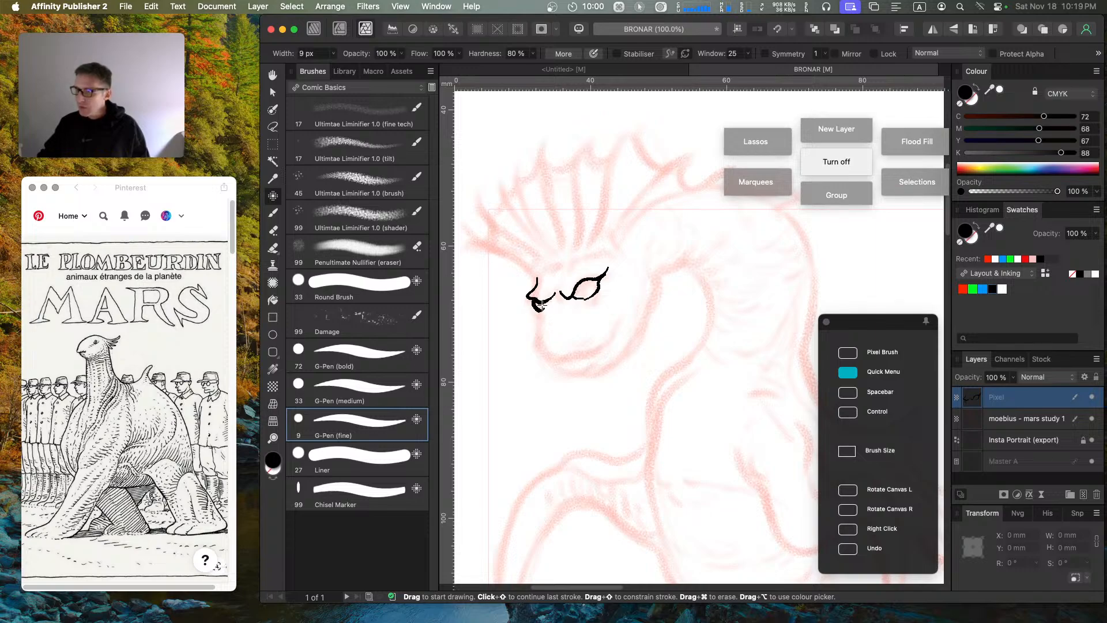
key(super+z)
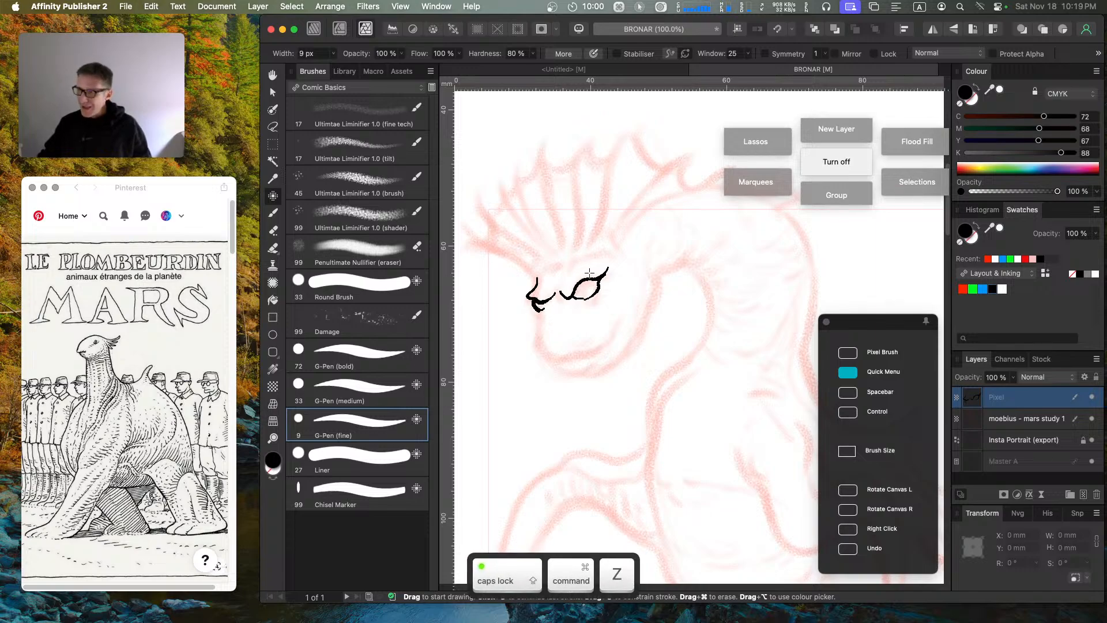
key(super+z)
key(super+z)
key(super+z)
key(super+z)
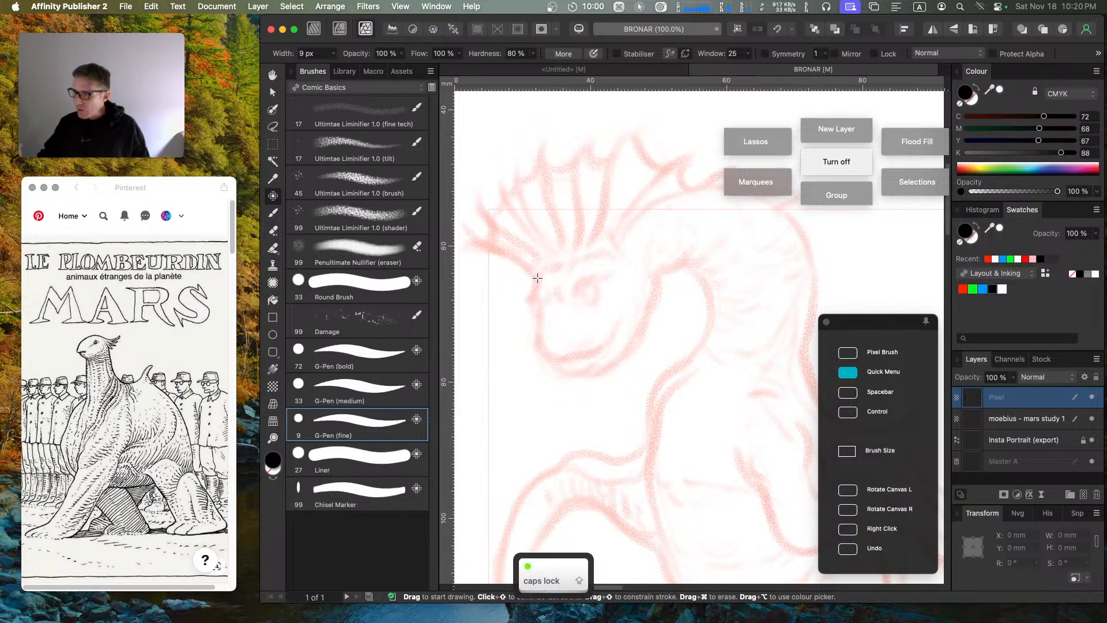
mouse_move(538, 278)
mouse_down()
mouse_move(528, 301)
mouse_move(552, 285)
mouse_up()
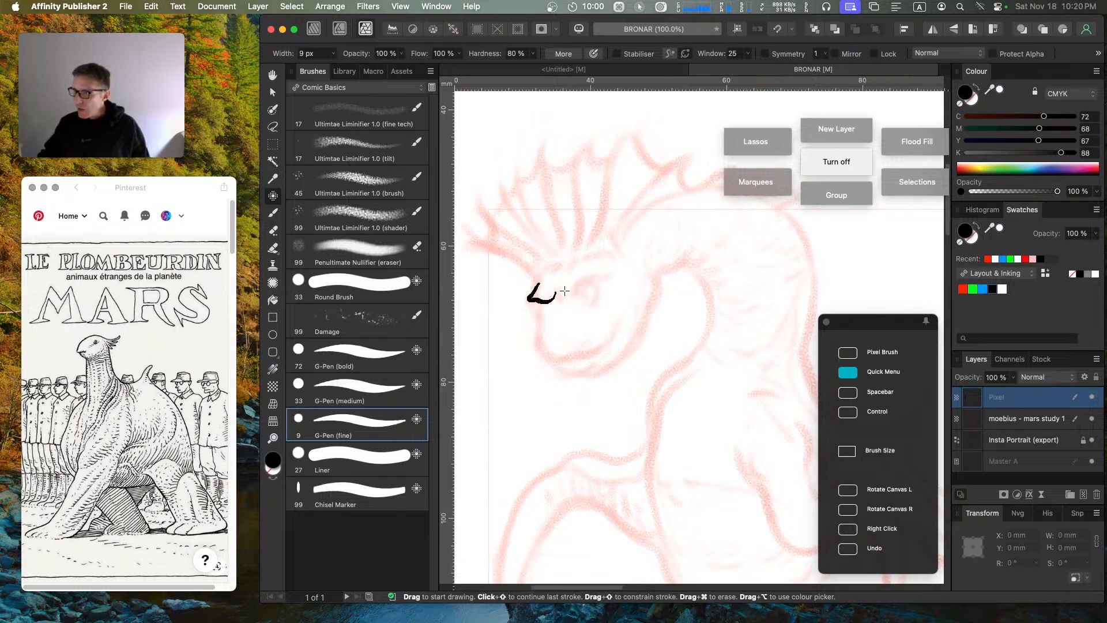
key(Caps_Lock)
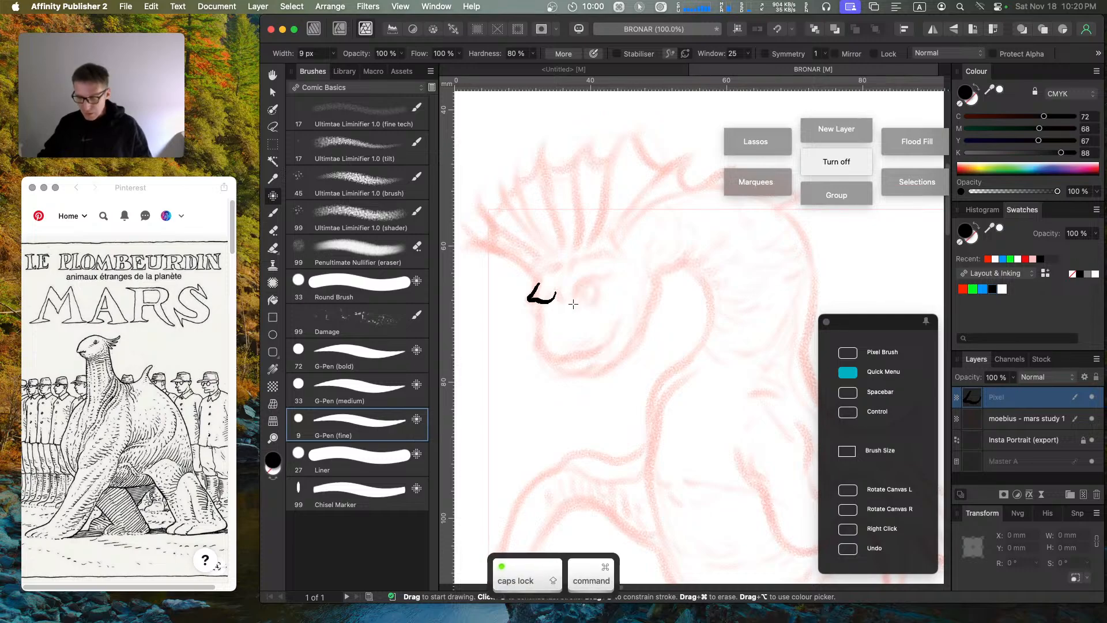
key(super+z)
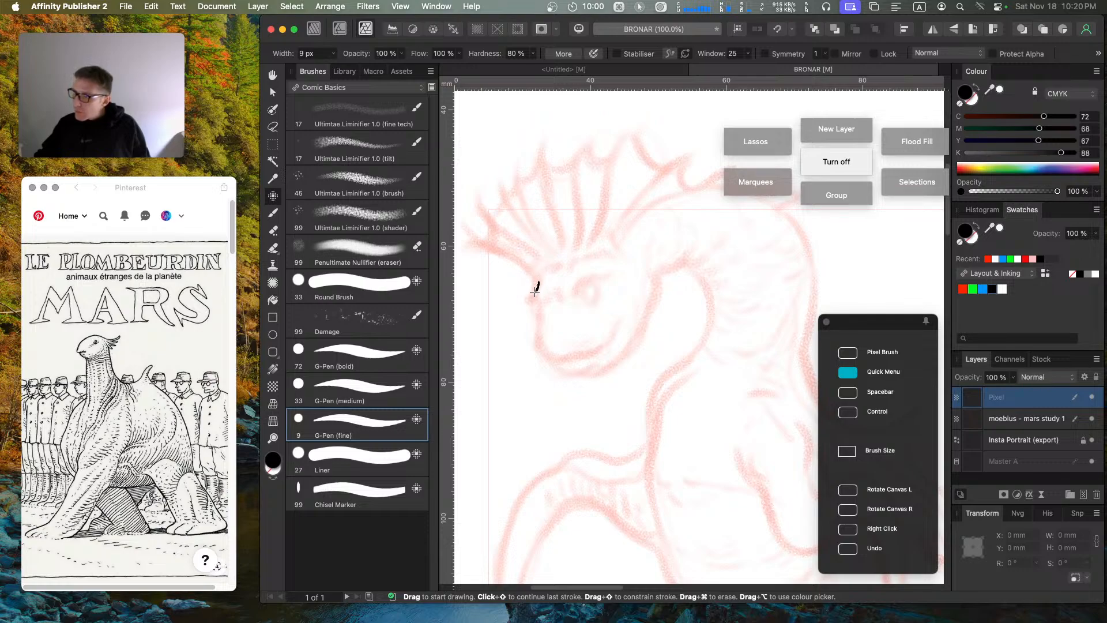
Step: Ink the nose, small wrinkles, rounded eye and mouth line of the creature's face in black
mouse_move(532, 299)
mouse_down()
mouse_move(543, 314)
mouse_move(561, 312)
mouse_move(582, 282)
mouse_move(593, 303)
mouse_move(596, 282)
mouse_move(598, 299)
mouse_up()
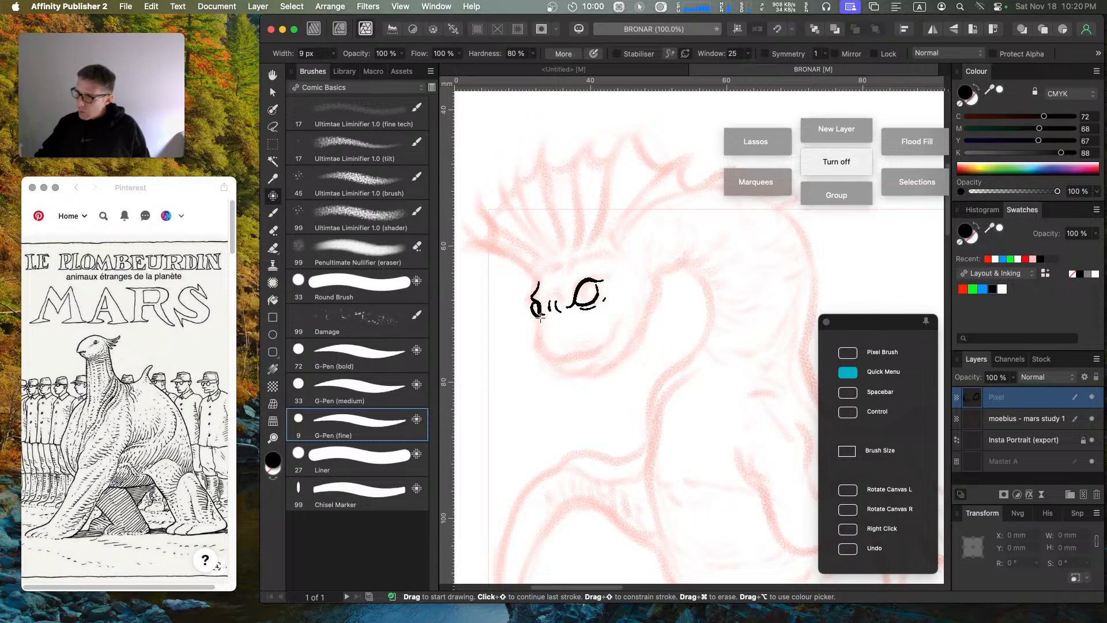
mouse_move(536, 316)
mouse_down()
mouse_move(551, 358)
mouse_move(594, 354)
mouse_move(606, 339)
mouse_move(607, 348)
mouse_move(618, 323)
mouse_up()
key(super+z)
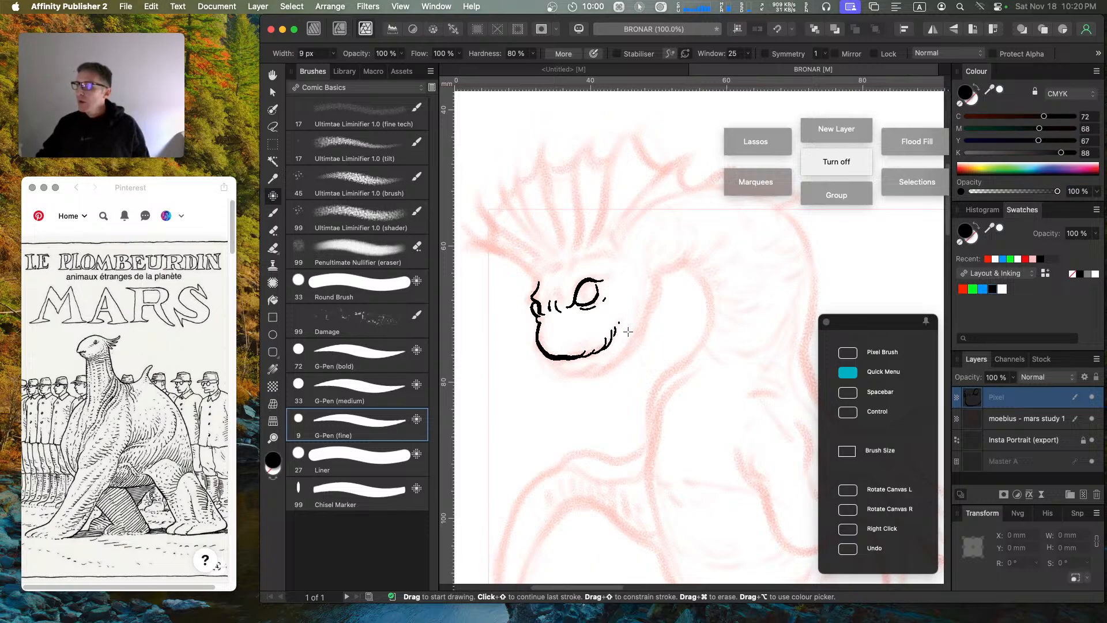
Step: Ink the bumpy lower jaw up to the throat and add rows of scales where the head meets the neck
mouse_move(551, 361)
mouse_down()
mouse_move(612, 367)
mouse_move(630, 342)
mouse_move(630, 316)
mouse_move(635, 338)
mouse_move(641, 306)
mouse_move(644, 325)
mouse_move(650, 312)
mouse_move(649, 281)
mouse_move(644, 320)
mouse_up()
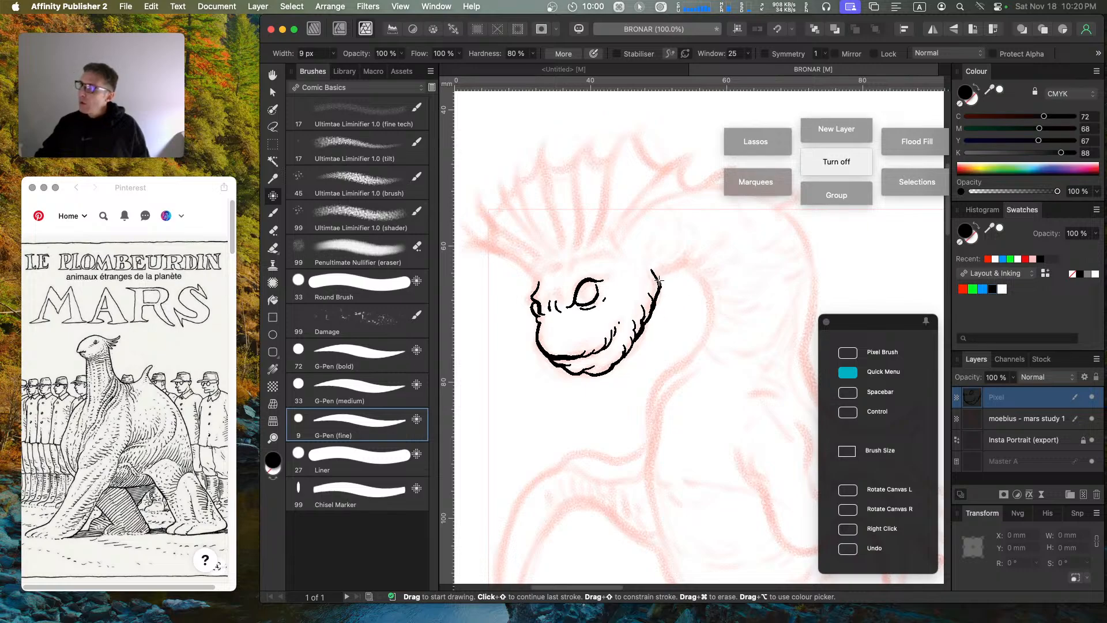
drag(660, 282, 665, 273)
mouse_move(663, 260)
mouse_down()
mouse_move(666, 270)
mouse_move(675, 248)
mouse_move(655, 247)
mouse_move(677, 237)
mouse_move(668, 272)
mouse_move(694, 245)
mouse_move(705, 257)
mouse_move(714, 245)
mouse_move(687, 227)
mouse_move(713, 221)
mouse_up()
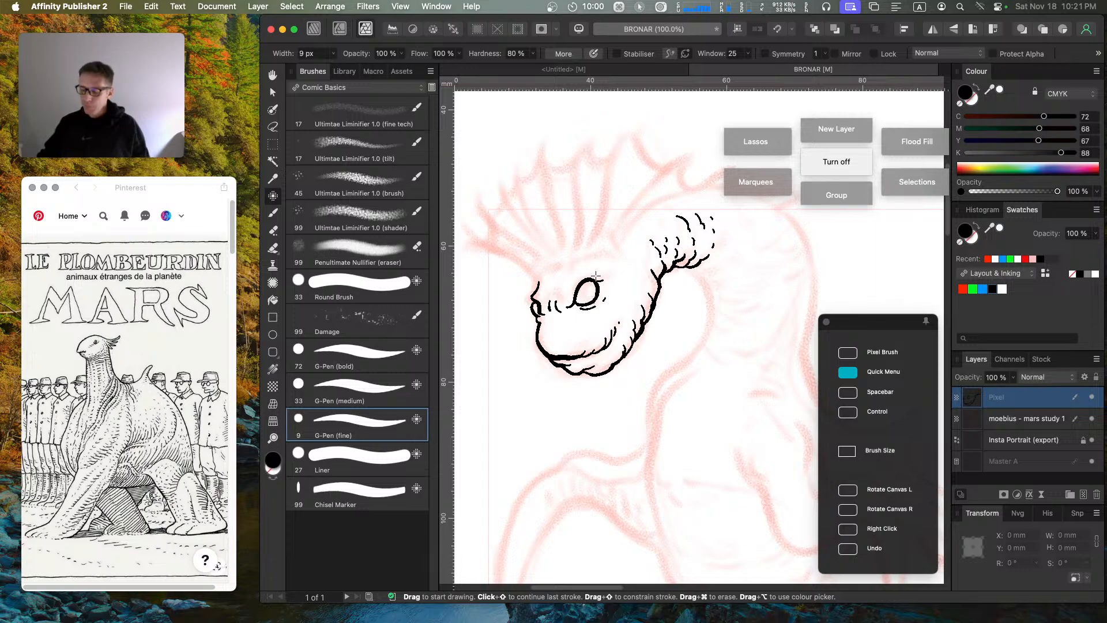
Step: Flood fill the inside of the creature's eye with black
click(907, 141)
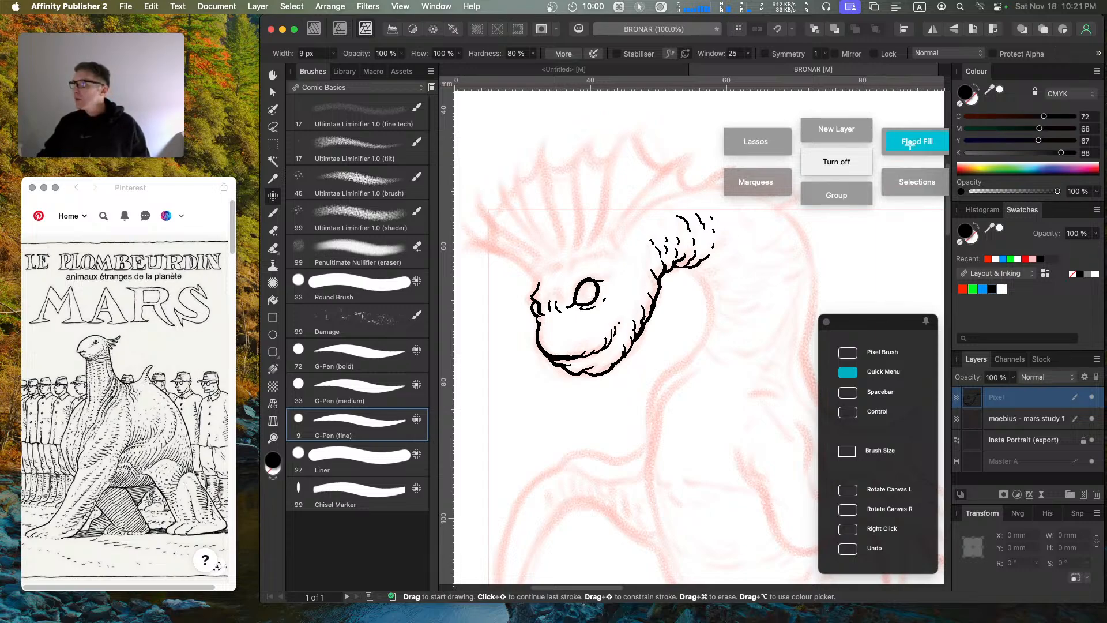
click(592, 290)
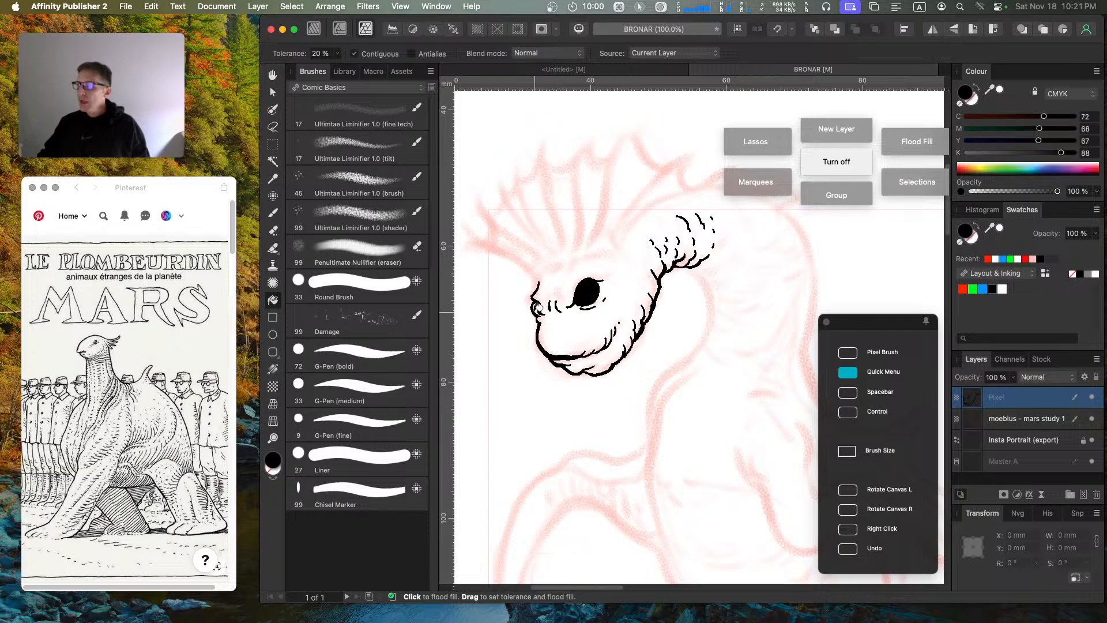
Step: Flood fill the creature's nostril with black
key(b)
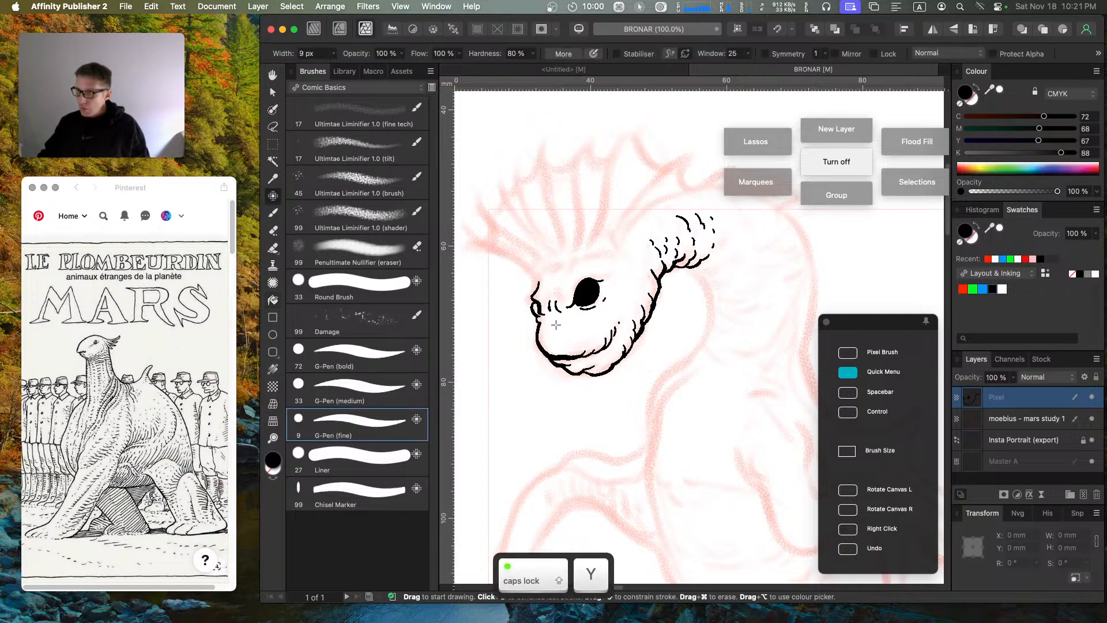
key(y)
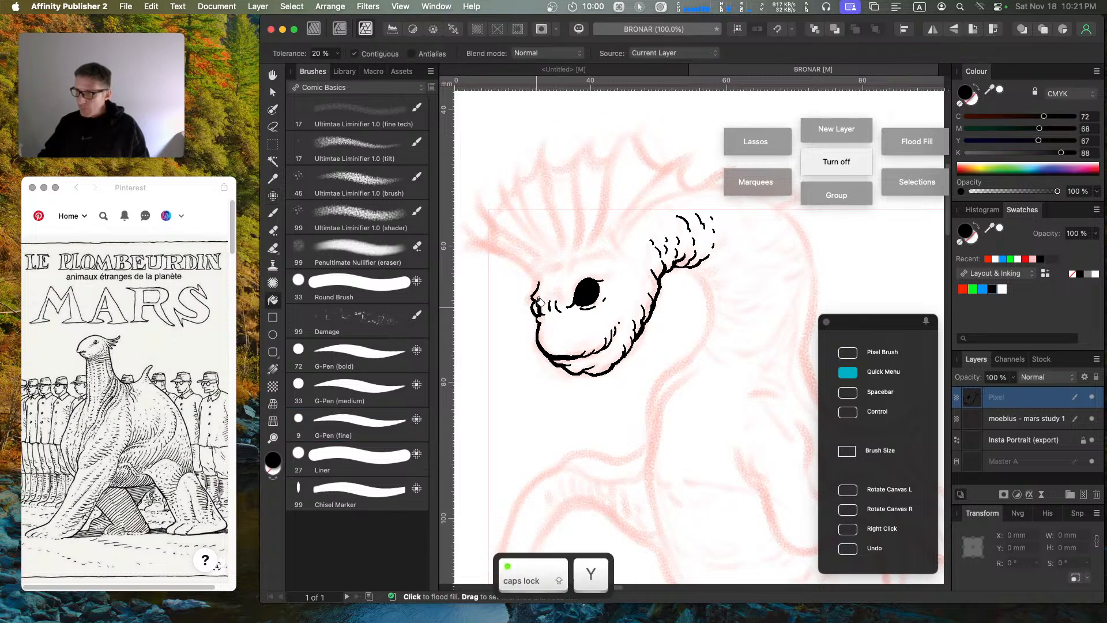
click(536, 307)
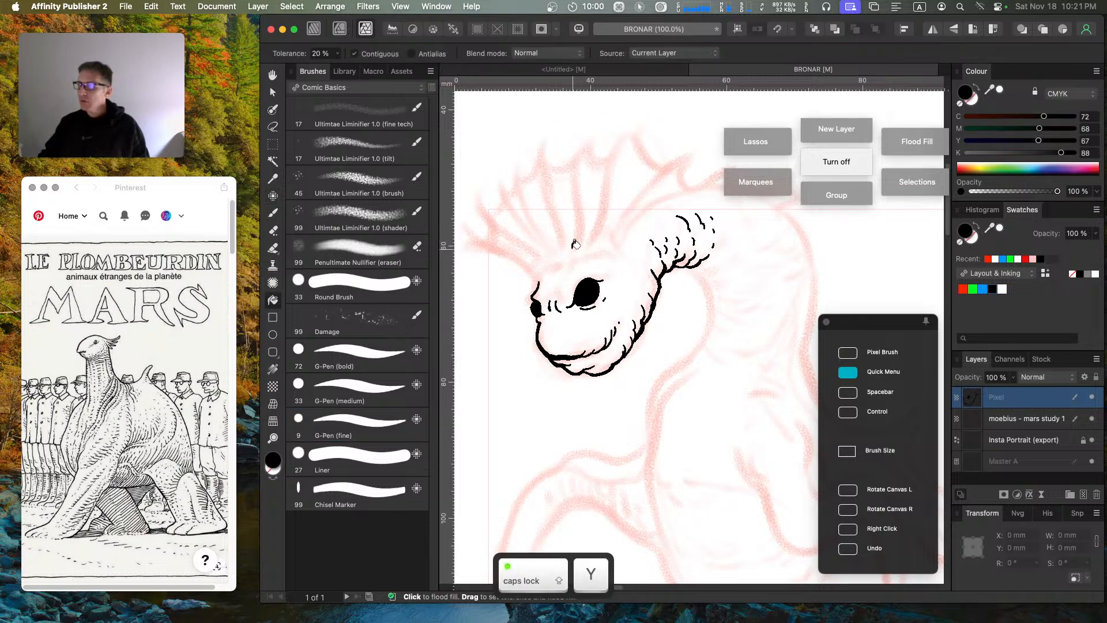
Step: Erase small round highlights out of the black pupil and nostril with G-Pen (fine)
key(b)
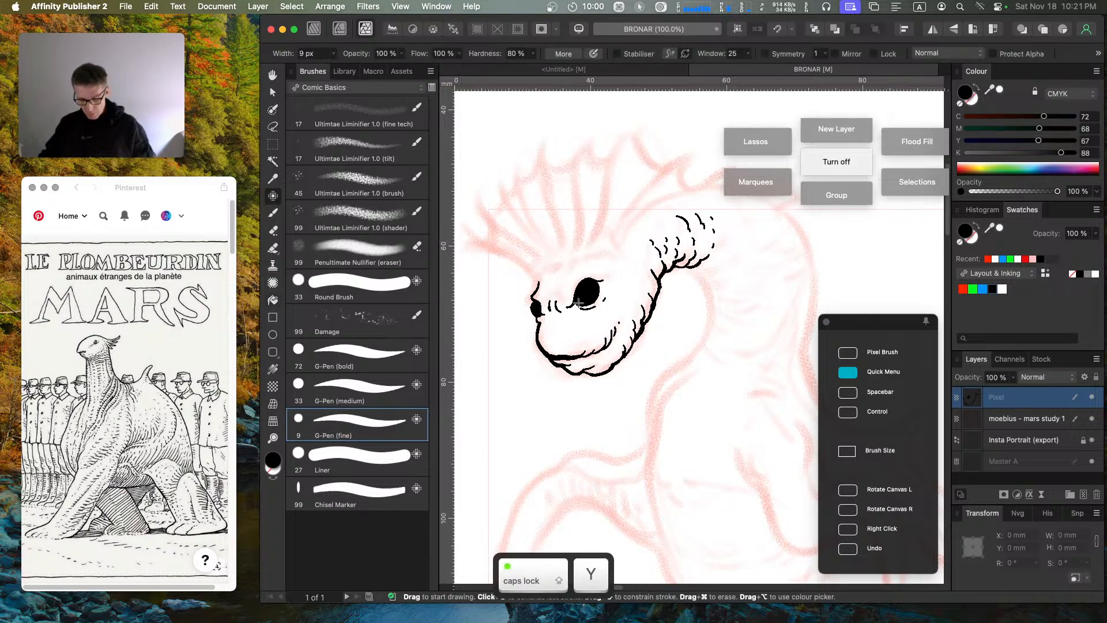
key(super)
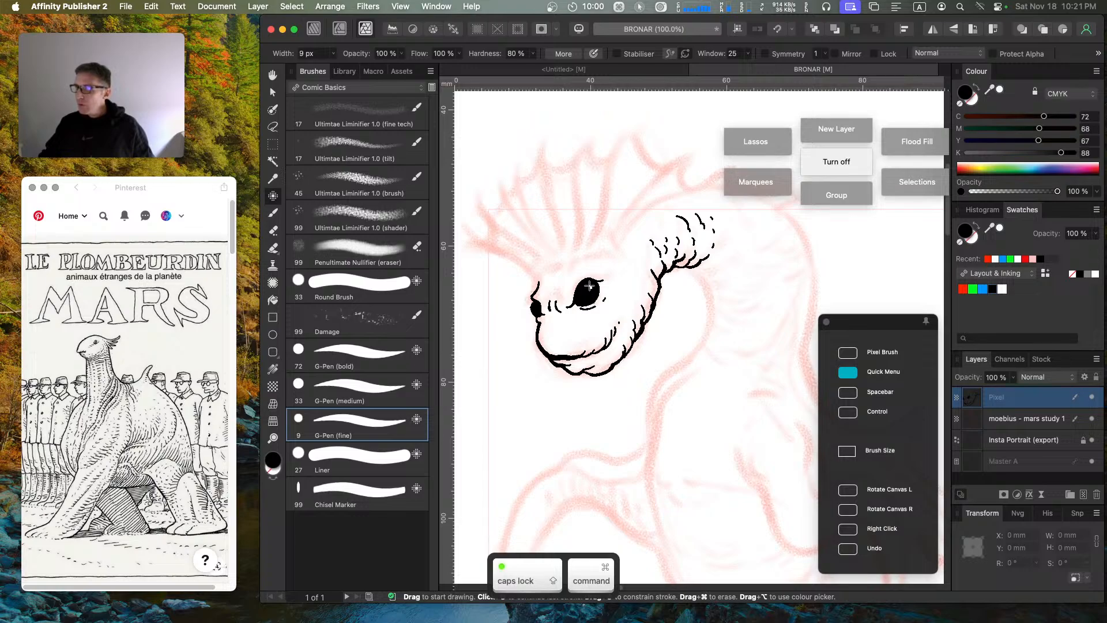
drag(590, 288, 589, 286)
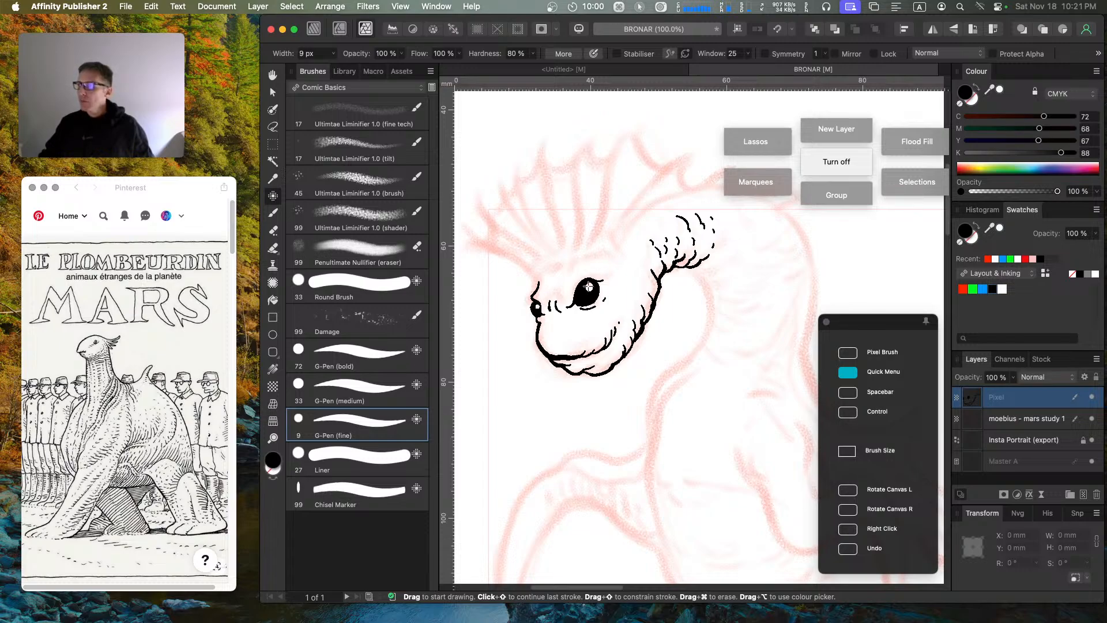
key(Caps_Lock)
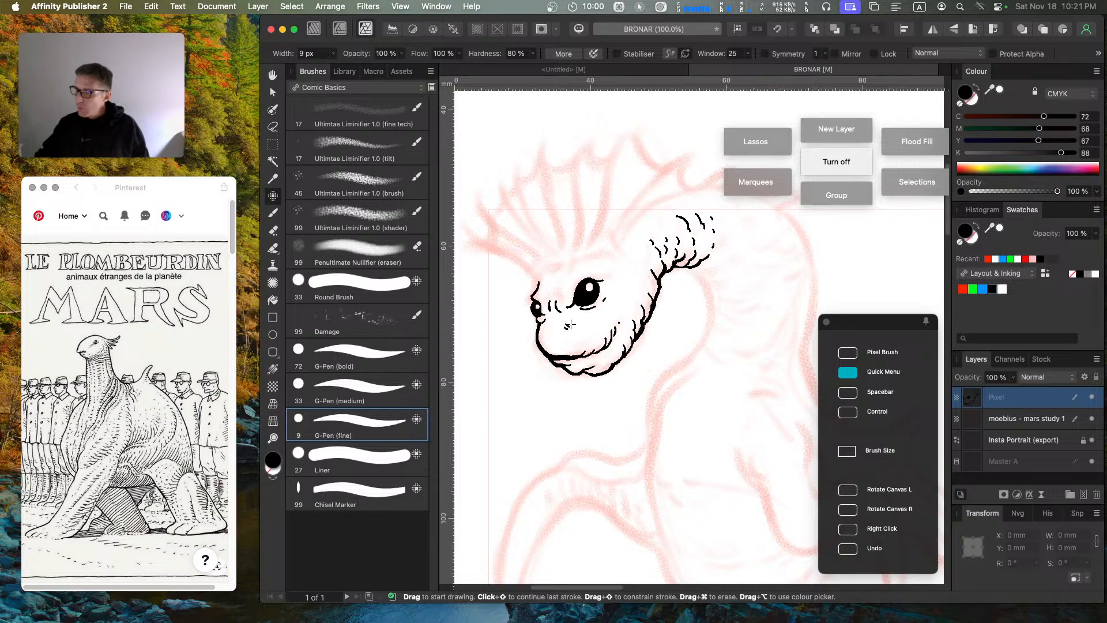
Step: Ink hatching under the eye, wrinkles along the snout and forehead, and a curved brow ridge above the eye
drag(574, 321, 575, 315)
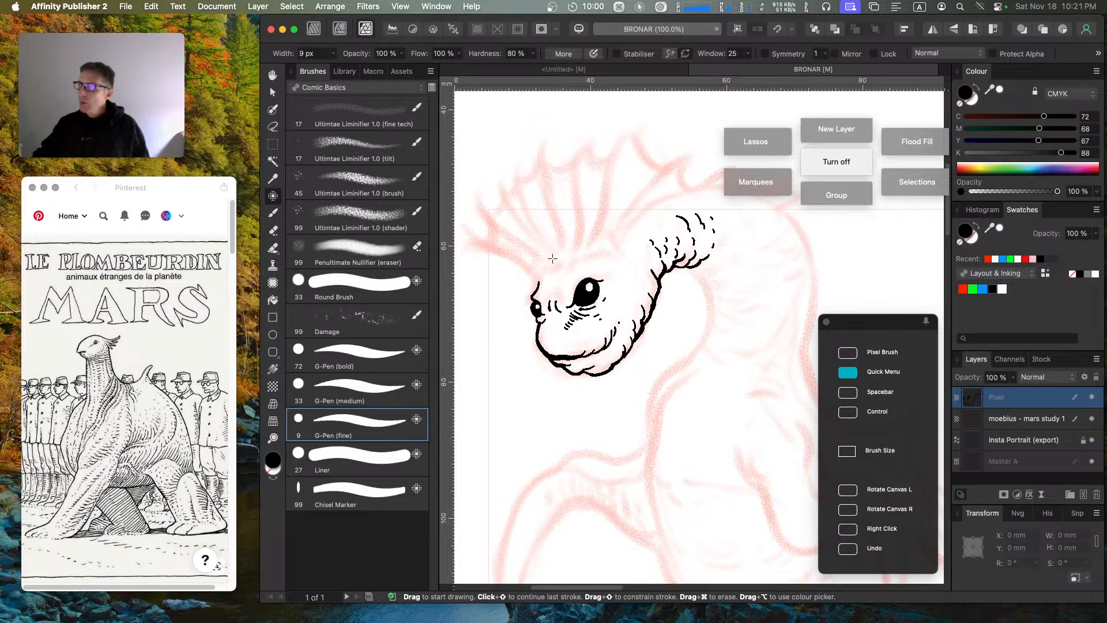
drag(551, 281, 550, 306)
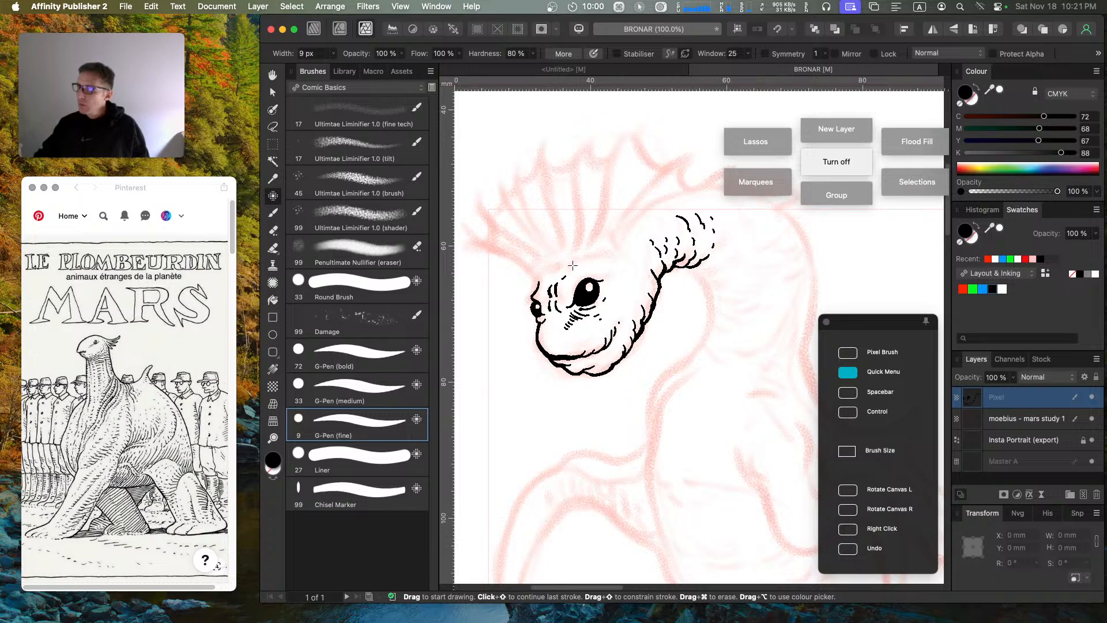
drag(576, 268, 625, 258)
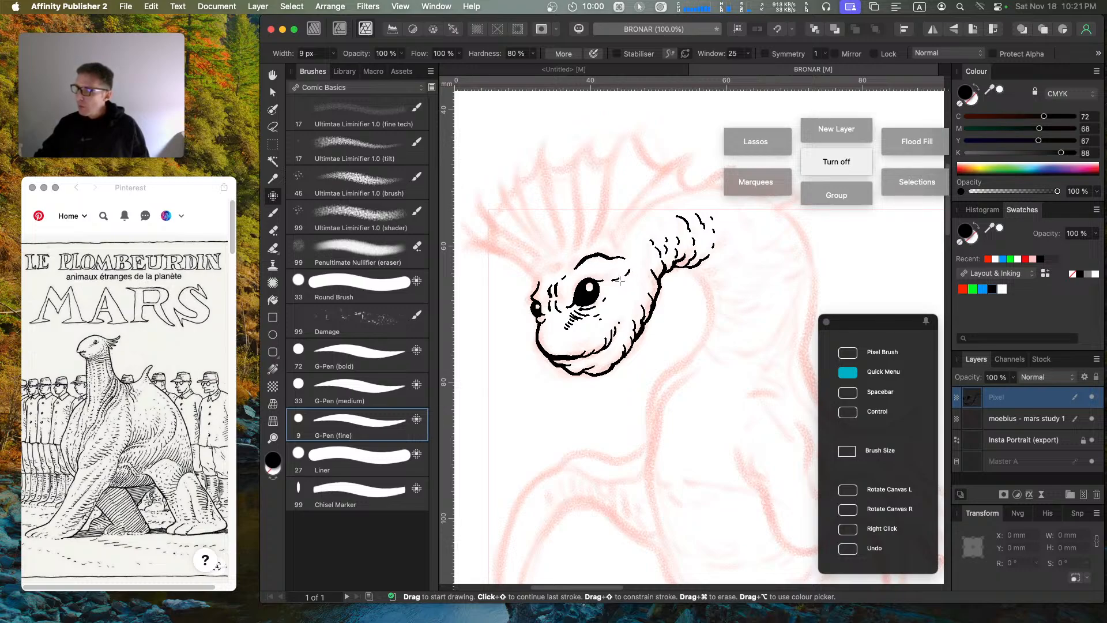
mouse_move(616, 282)
mouse_down()
mouse_move(608, 301)
mouse_move(617, 297)
mouse_up()
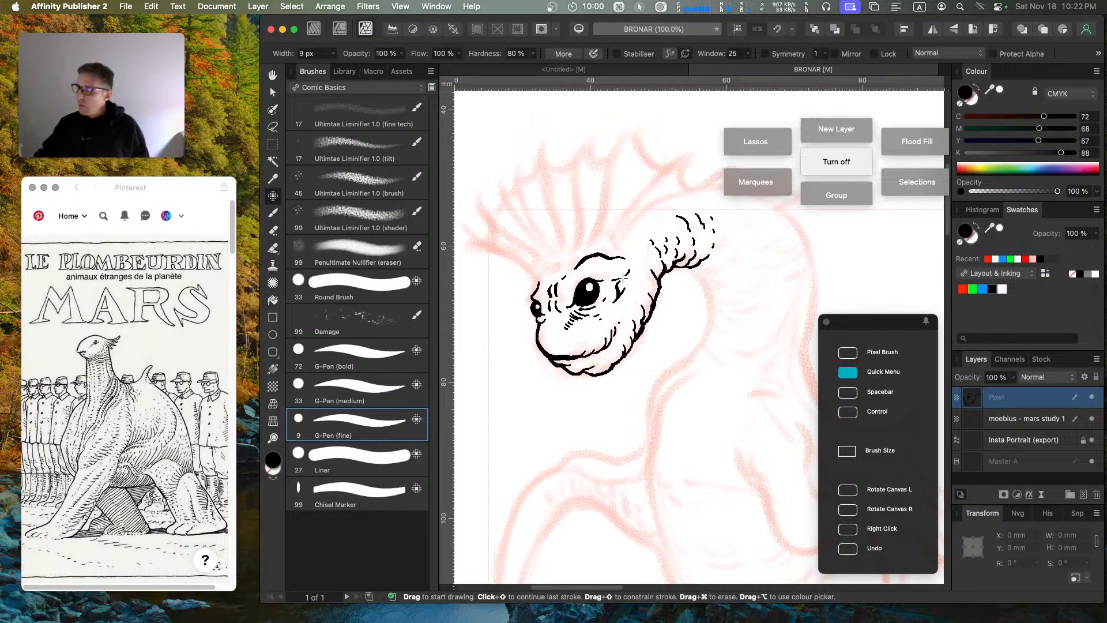
key(super+z)
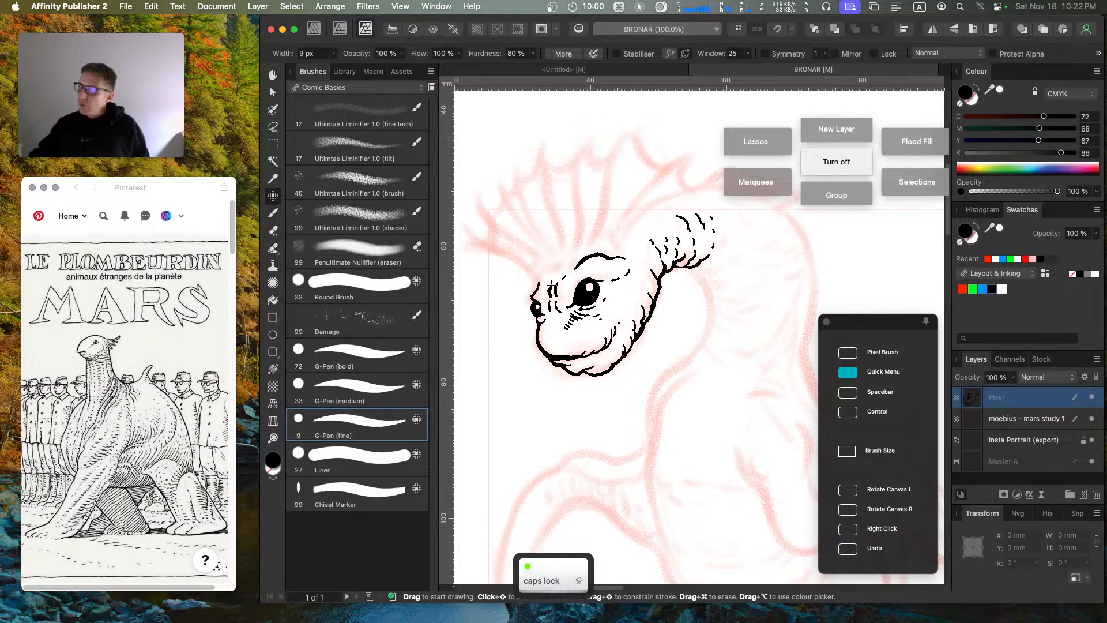
drag(542, 275, 548, 274)
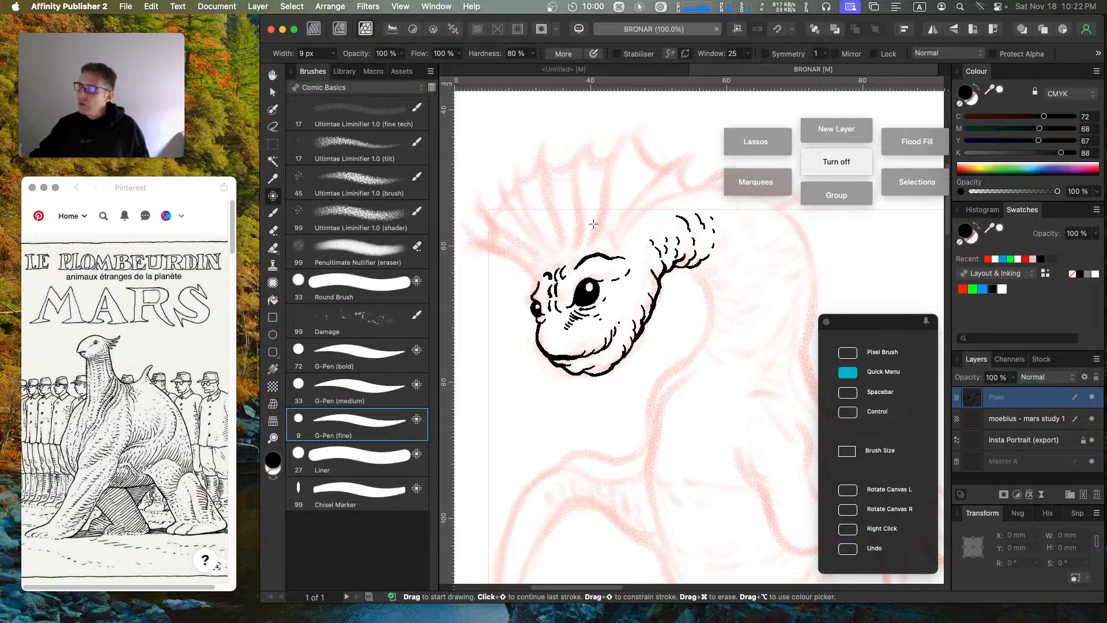
Step: Try extending the scaly underside of the neck with new lower contour strokes, and undo them
key(space)
mouse_move(625, 265)
mouse_down()
mouse_move(601, 374)
mouse_move(638, 344)
mouse_move(641, 353)
mouse_up()
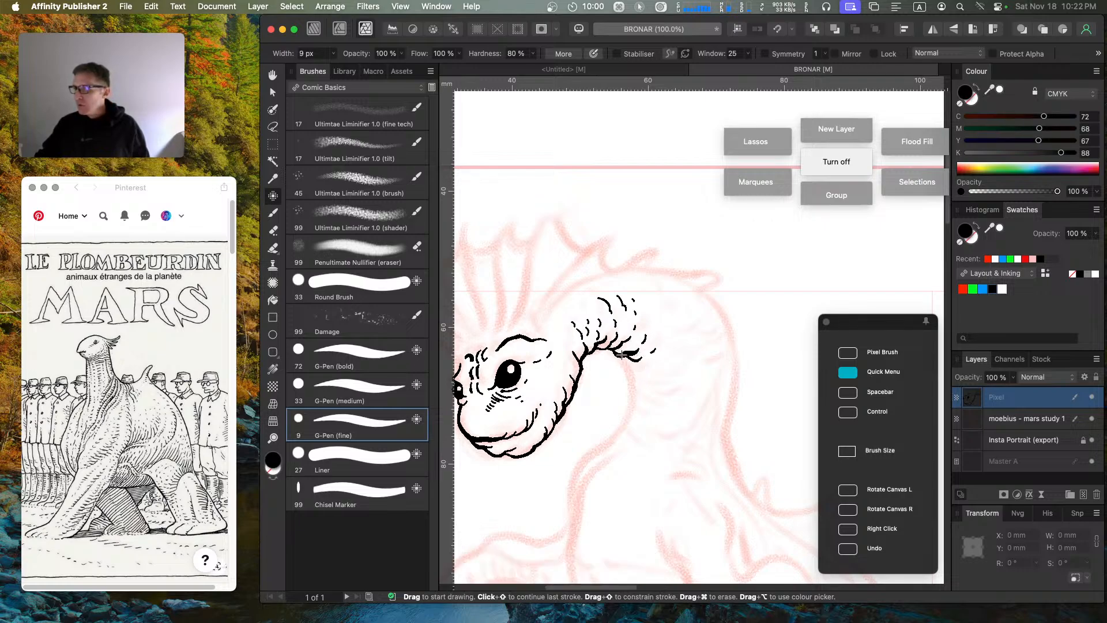
drag(626, 358, 651, 366)
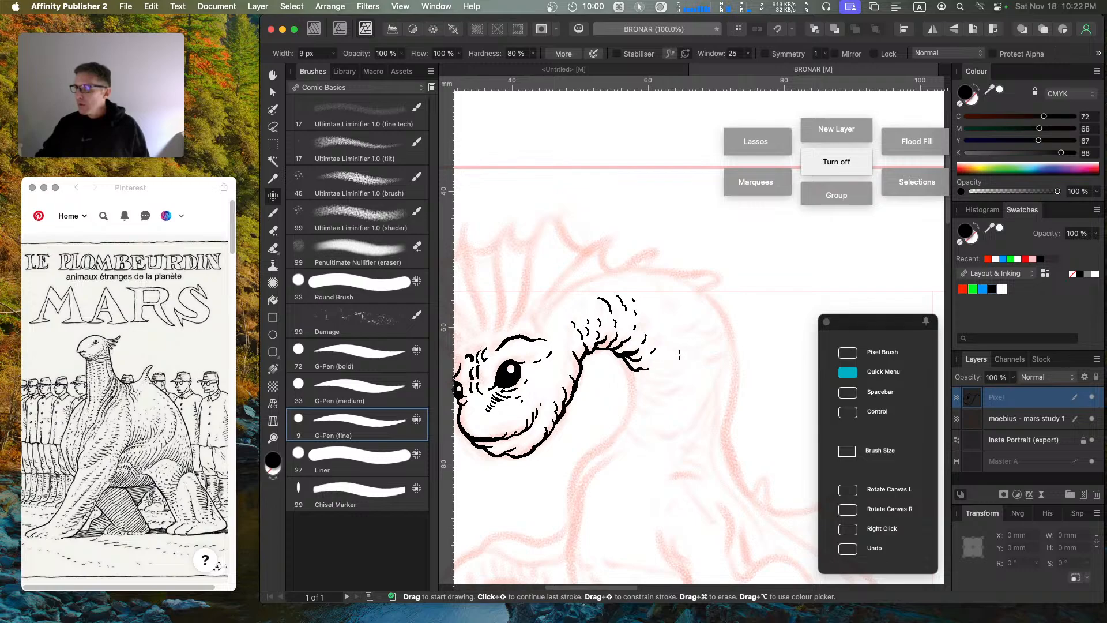
key(cmd+z)
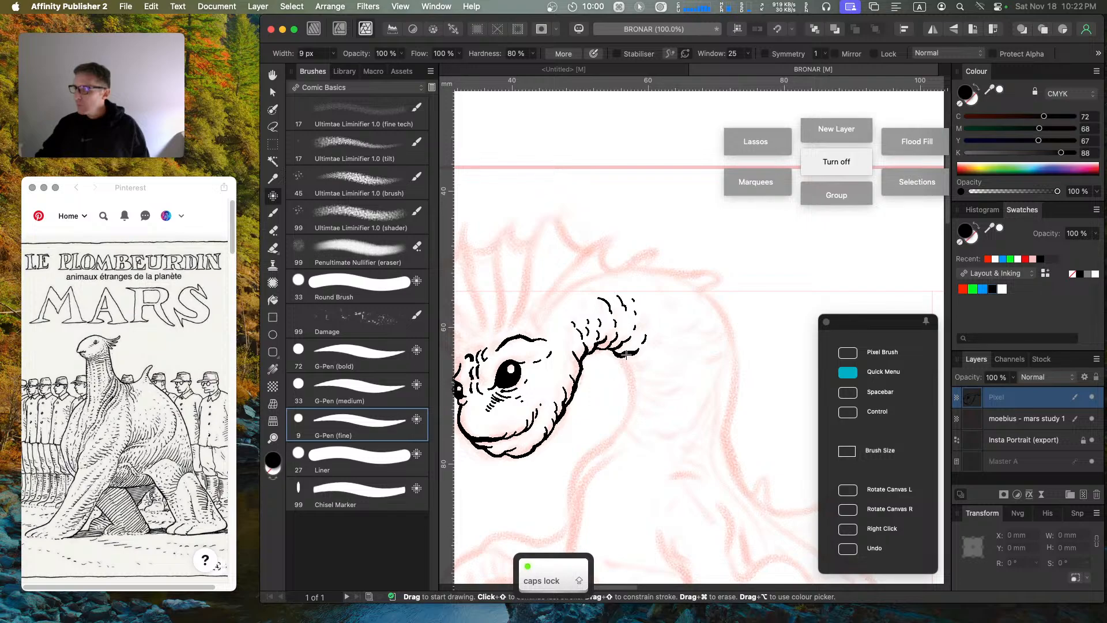
mouse_move(622, 353)
mouse_down()
mouse_move(648, 352)
mouse_move(655, 326)
mouse_up()
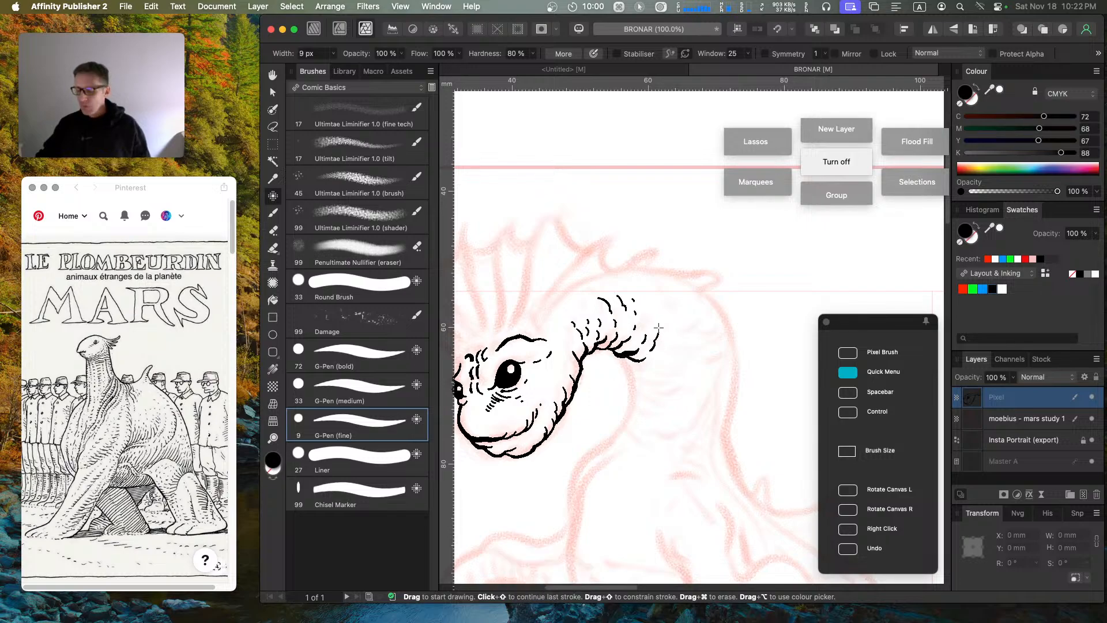
key(super+z)
key(super+z)
key(super+z)
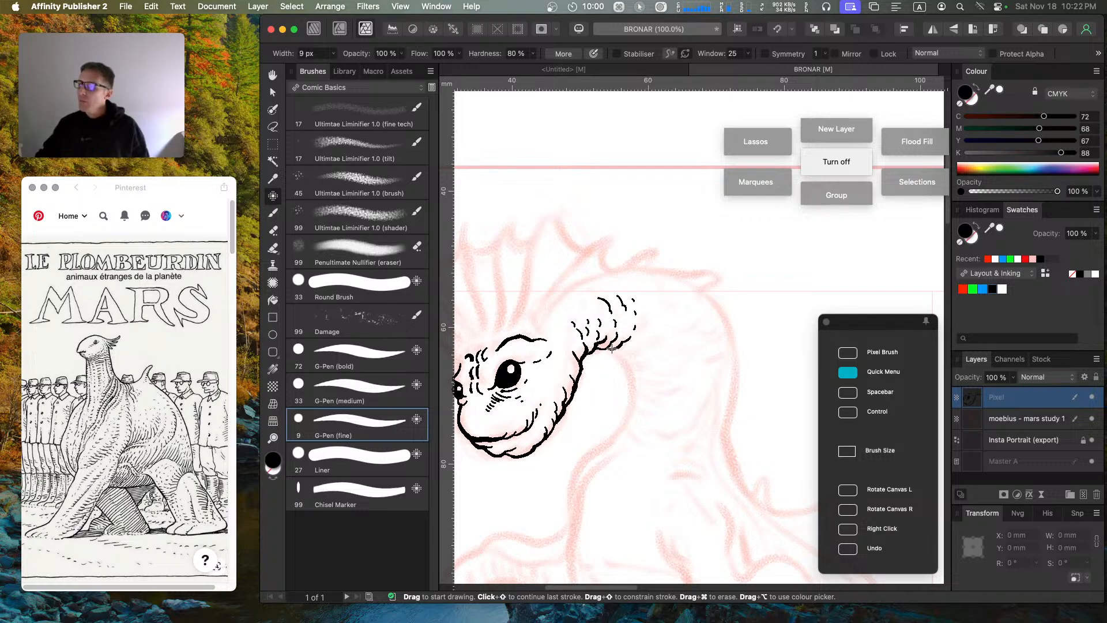
Step: Ink another row of small curved scales around the end of the inked neck
mouse_move(612, 349)
mouse_down()
mouse_move(642, 339)
mouse_move(650, 311)
mouse_up()
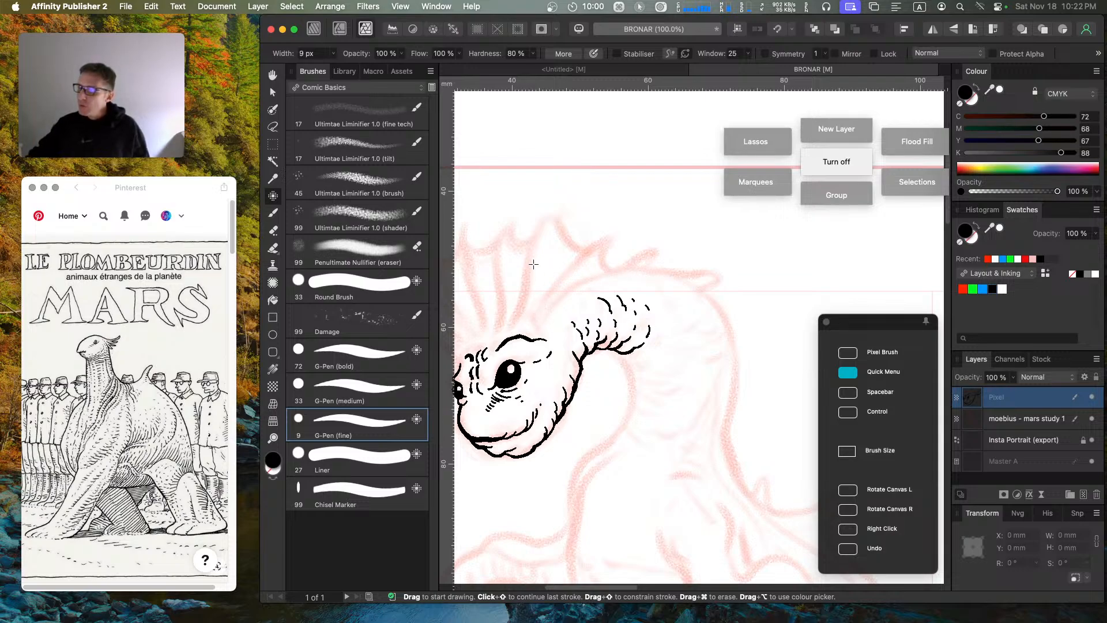
Step: Ink three long tapered crest spines sweeping up and back from the crown with G-Pen (medium)
click(358, 397)
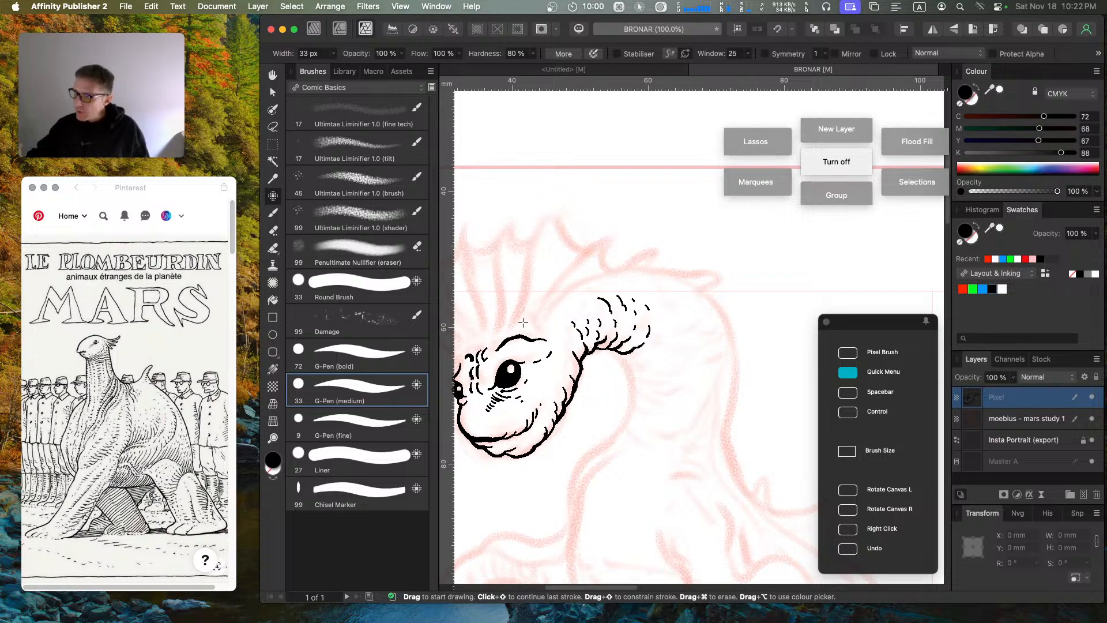
mouse_move(507, 329)
mouse_down()
mouse_move(525, 257)
mouse_move(560, 205)
mouse_up()
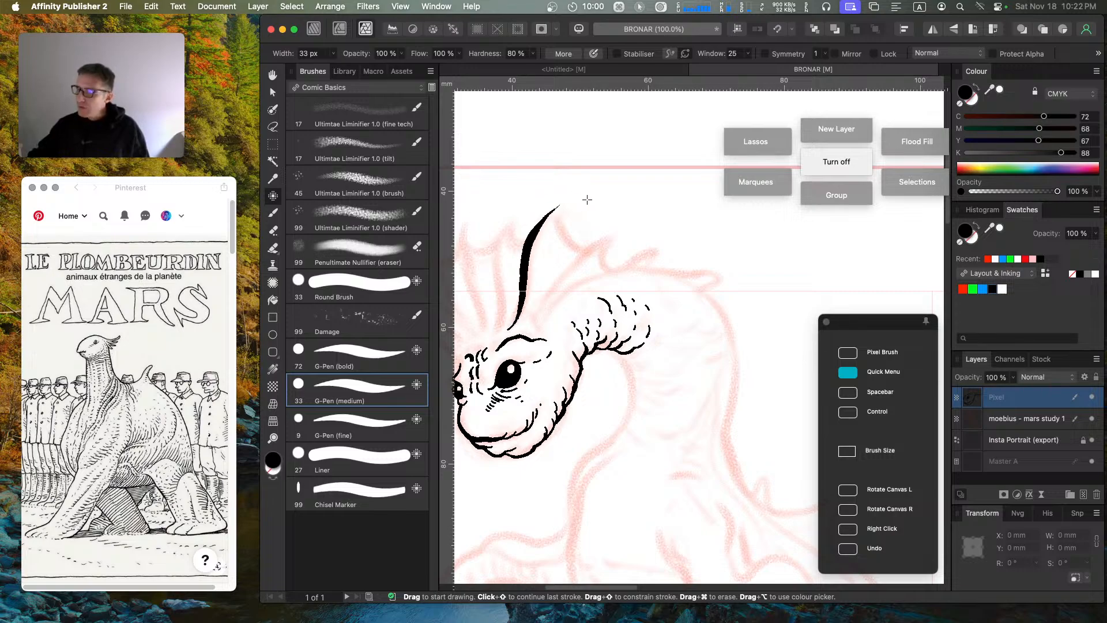
mouse_move(526, 324)
mouse_down()
mouse_move(561, 275)
mouse_move(623, 230)
mouse_up()
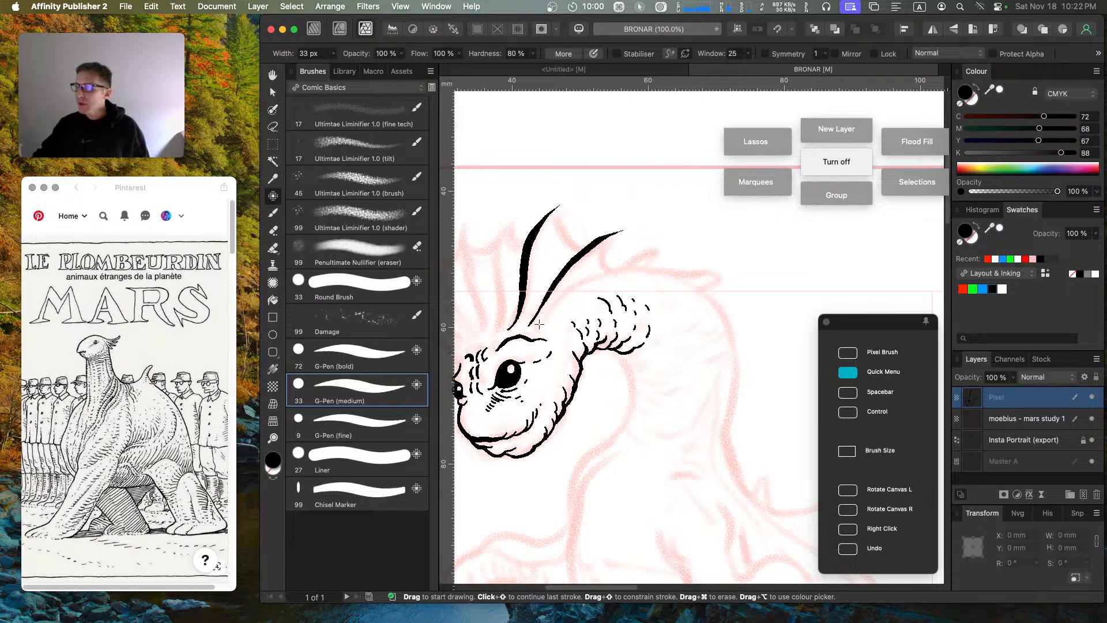
mouse_move(542, 324)
mouse_down()
mouse_move(600, 275)
mouse_move(634, 266)
mouse_up()
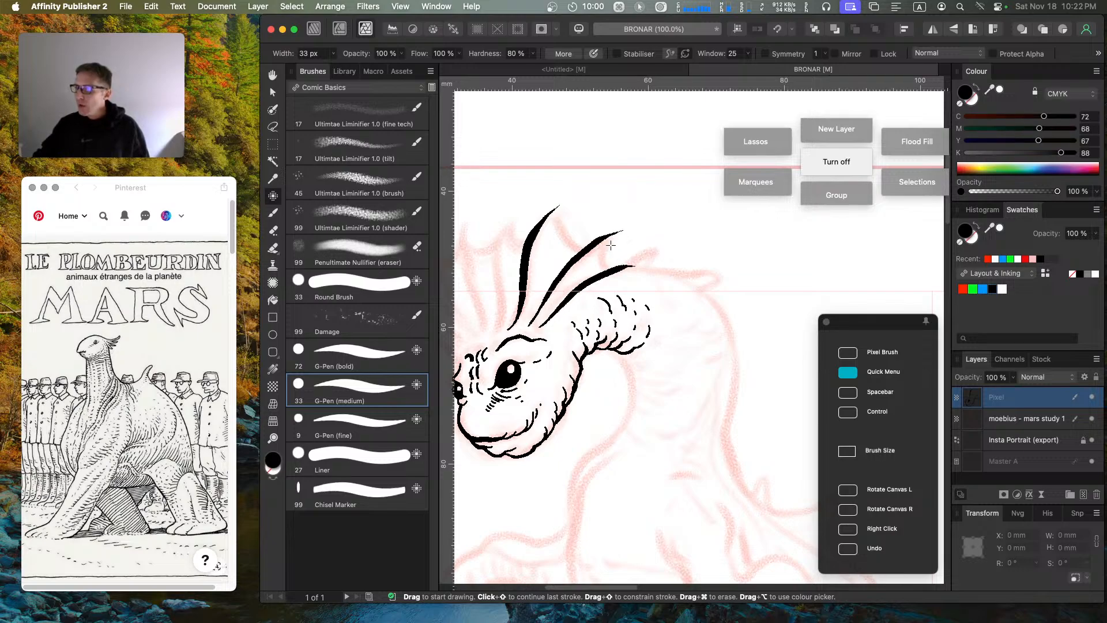
Step: Ink five more tapered spines to fan the crest forward and down to the forehead
key(space)
drag(542, 268, 634, 275)
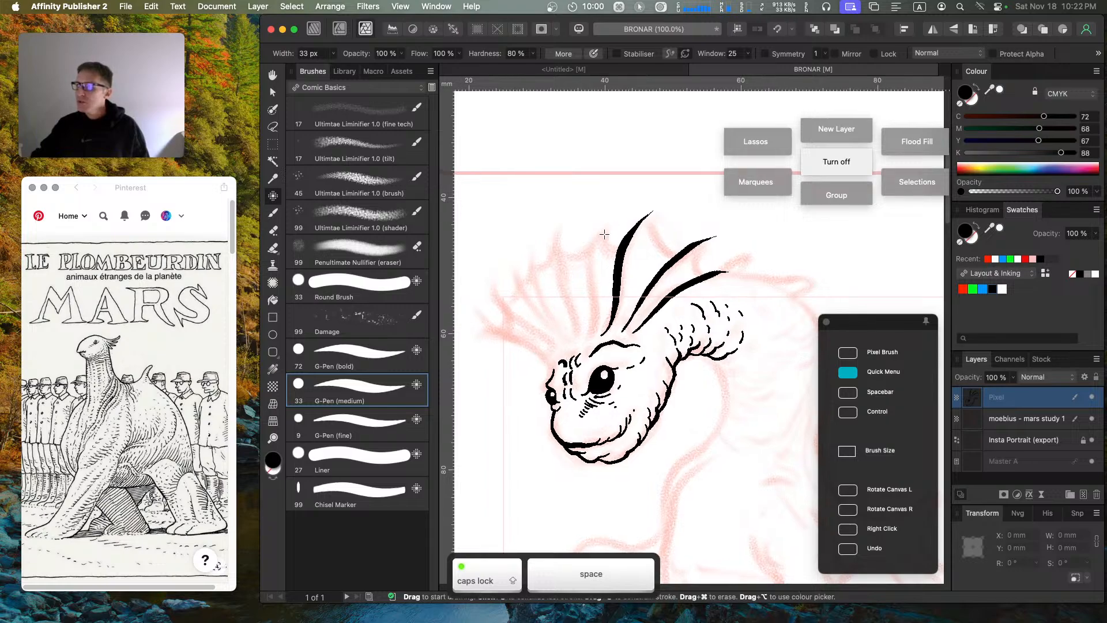
drag(603, 215, 580, 349)
key(space)
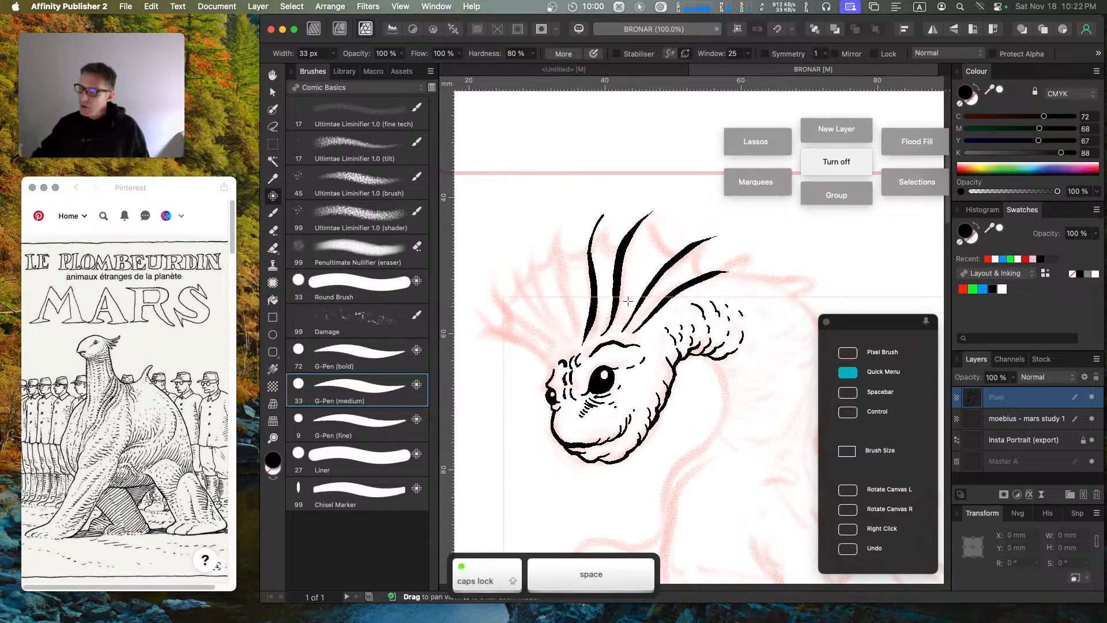
drag(552, 239, 579, 441)
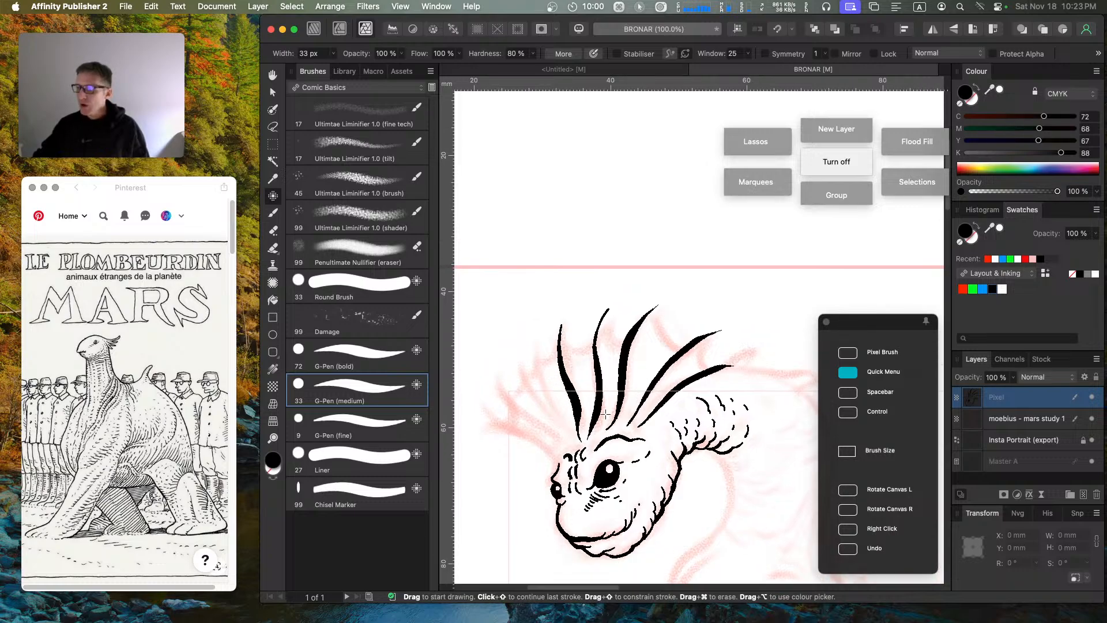
mouse_move(536, 346)
mouse_down()
mouse_move(536, 376)
mouse_move(574, 446)
mouse_up()
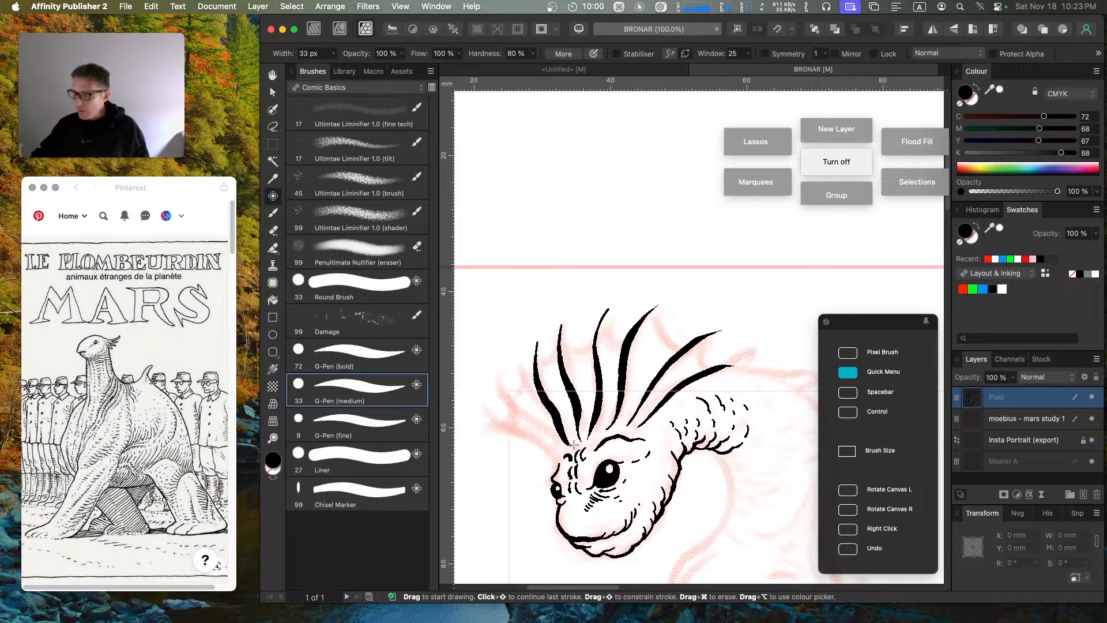
mouse_move(498, 372)
mouse_down()
mouse_move(519, 412)
mouse_move(579, 444)
mouse_up()
mouse_move(491, 407)
mouse_down()
mouse_move(508, 436)
mouse_move(571, 450)
mouse_up()
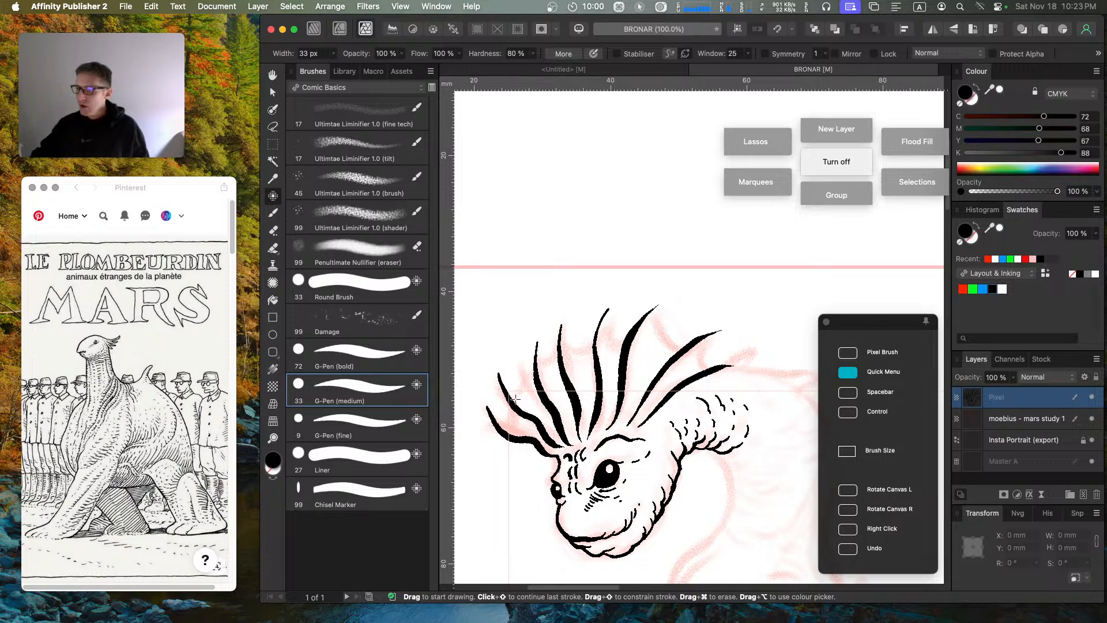
Step: Ink scalloped webbing between all the crest spines with G-Pen (fine), undoing unsatisfactory strokes
mouse_move(491, 420)
mouse_down()
mouse_move(500, 421)
mouse_move(507, 378)
mouse_up()
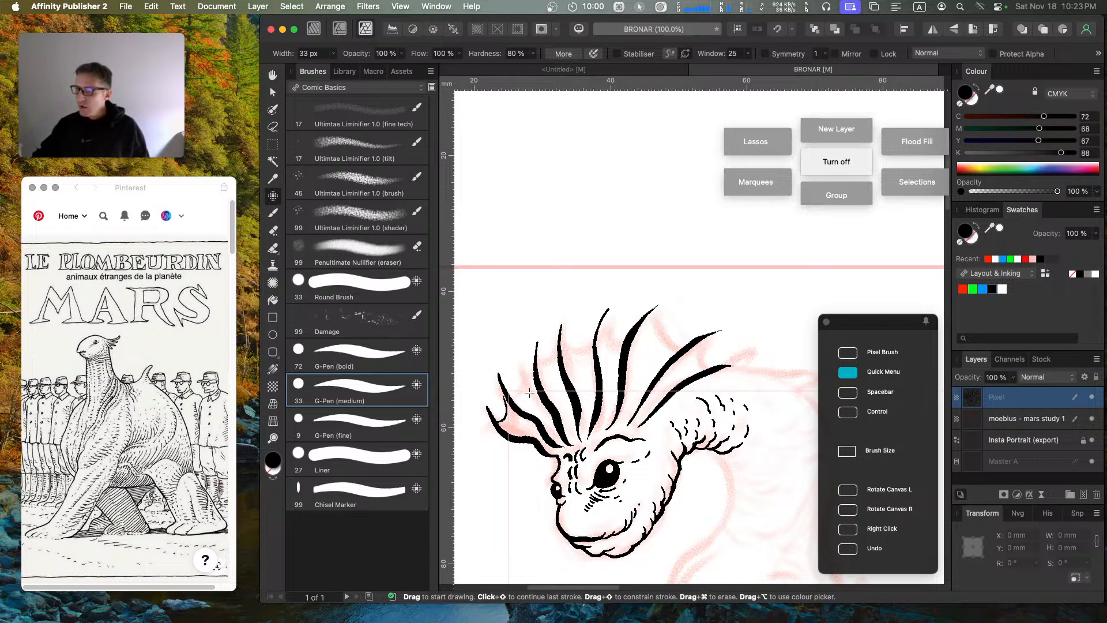
key(super+z)
click(381, 425)
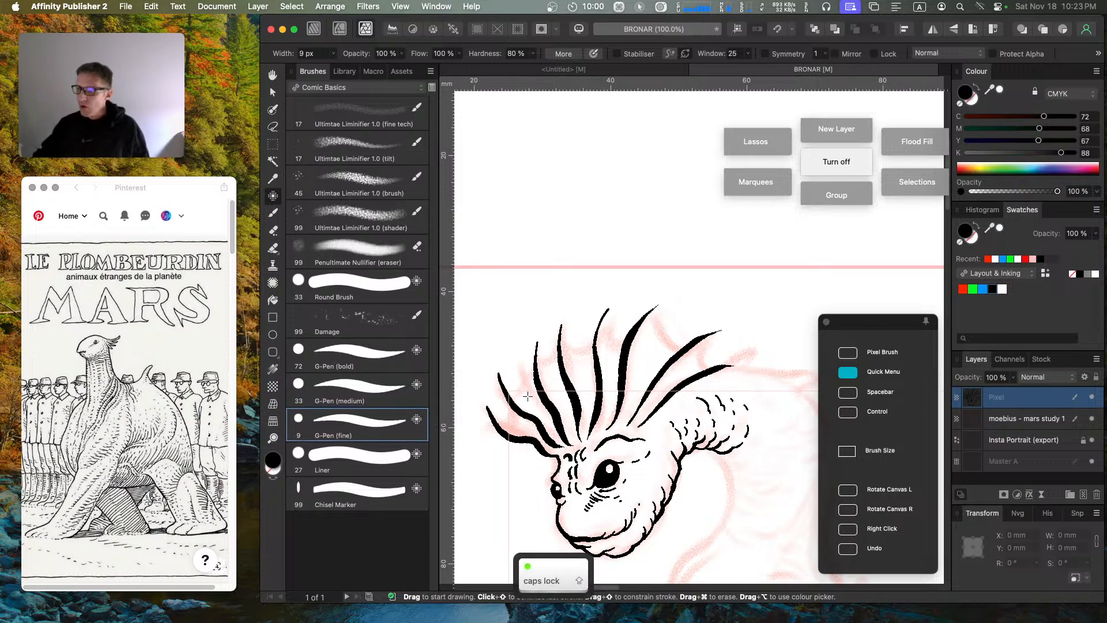
mouse_move(489, 420)
mouse_down()
mouse_move(503, 387)
mouse_move(519, 394)
mouse_move(532, 366)
mouse_move(555, 362)
mouse_move(556, 345)
mouse_move(574, 350)
mouse_move(591, 330)
mouse_move(562, 346)
mouse_move(580, 353)
mouse_move(595, 330)
mouse_move(562, 349)
mouse_move(572, 357)
mouse_move(600, 323)
mouse_move(604, 348)
mouse_move(668, 350)
mouse_move(713, 335)
mouse_up()
key(super+z)
key(super+z)
key(super+z)
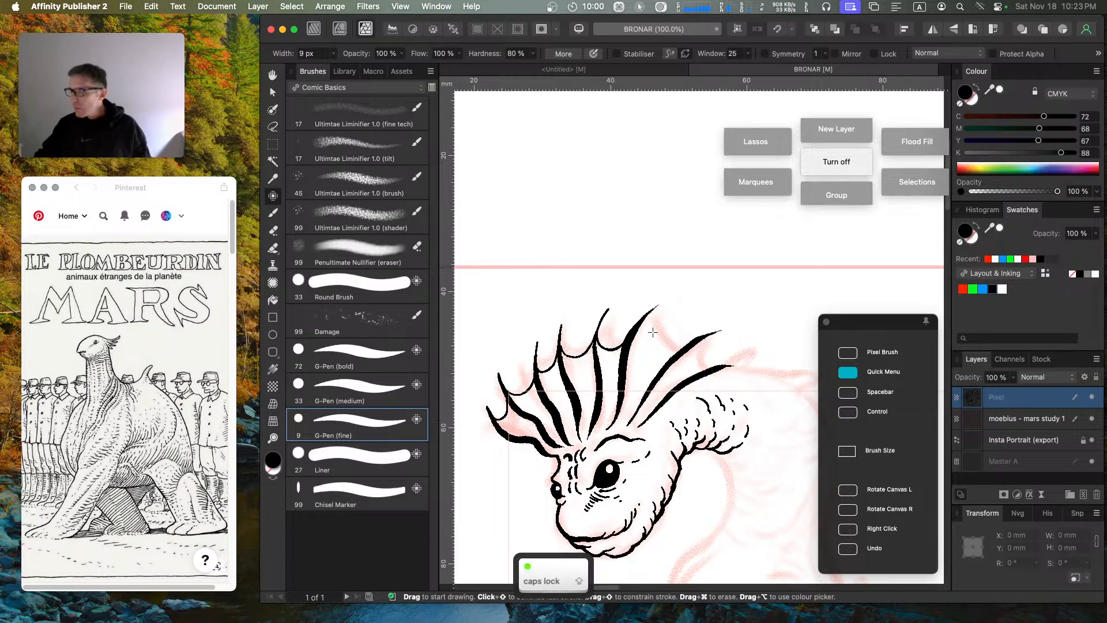
mouse_move(638, 318)
mouse_down()
mouse_move(652, 351)
mouse_move(679, 350)
mouse_move(650, 350)
mouse_move(698, 340)
mouse_move(696, 372)
mouse_up()
key(super+z)
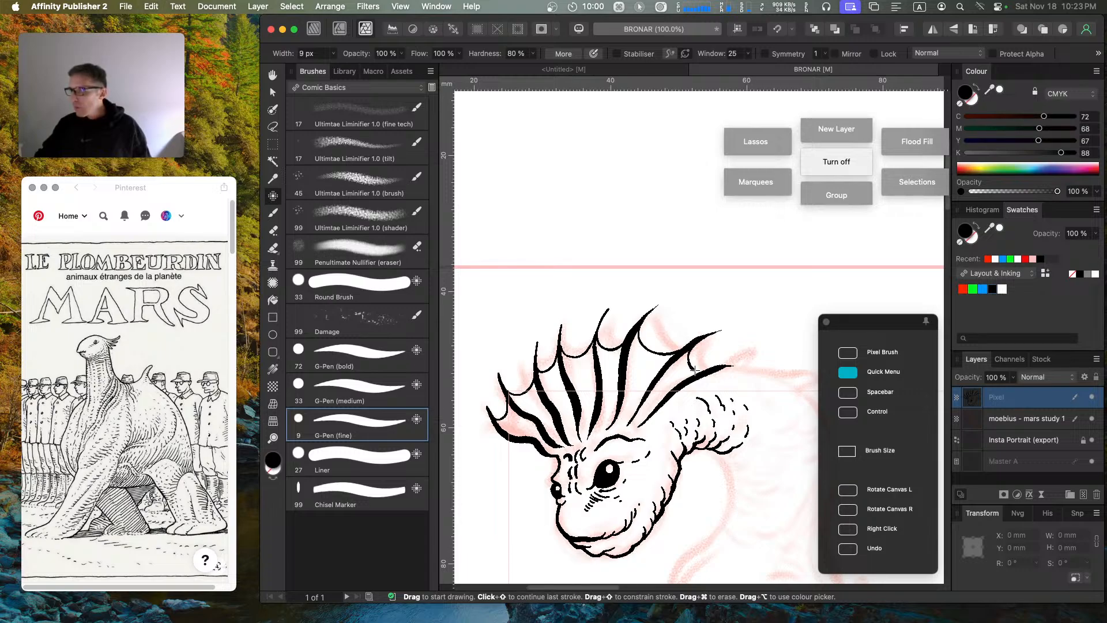
key(space)
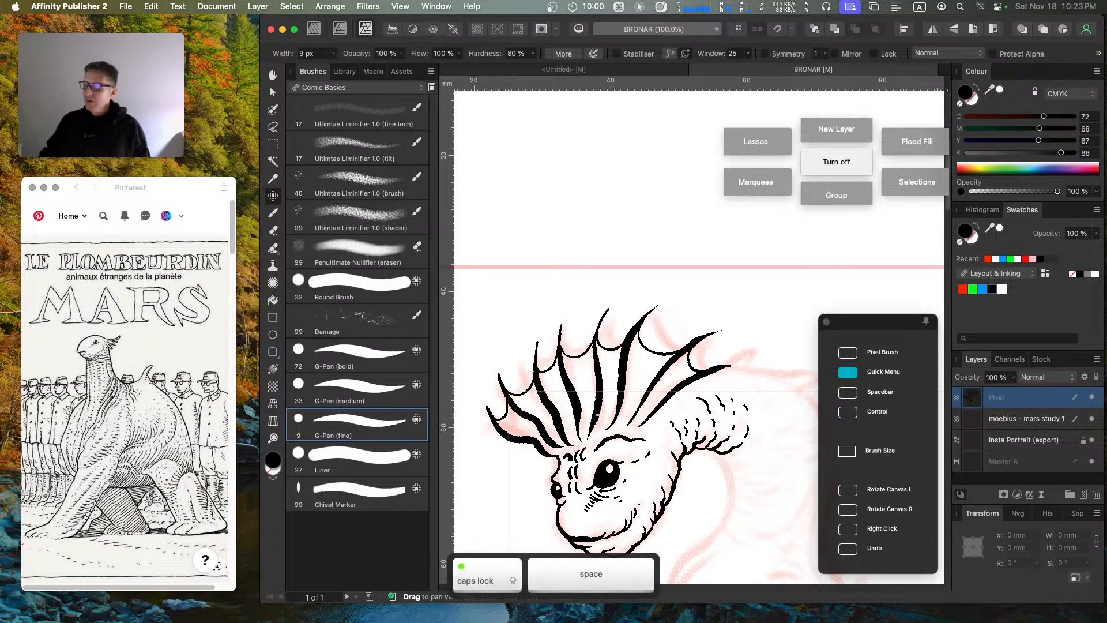
drag(596, 407, 563, 210)
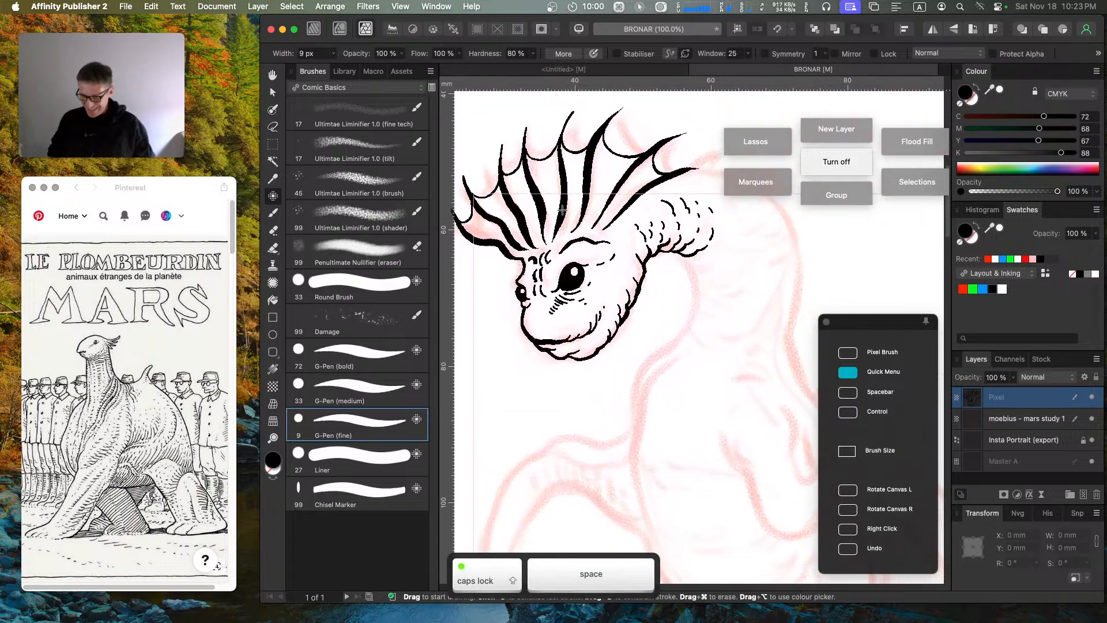
key(super+minus)
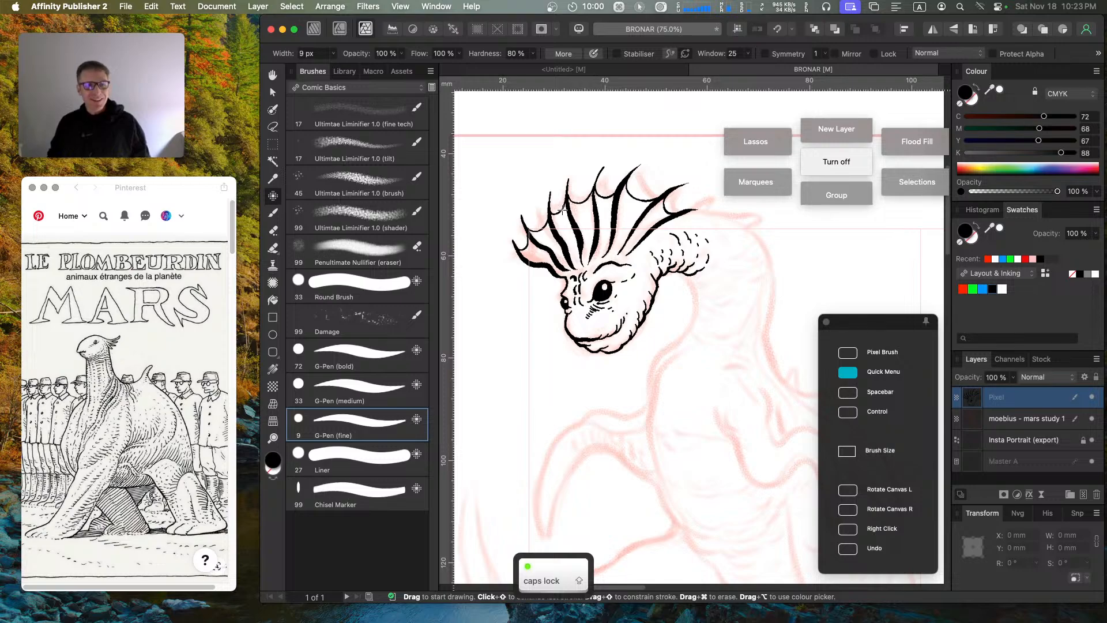
Step: Ink further curved scales behind the jaw, then outline the neck's upper back with small pointed fins along it
key(space)
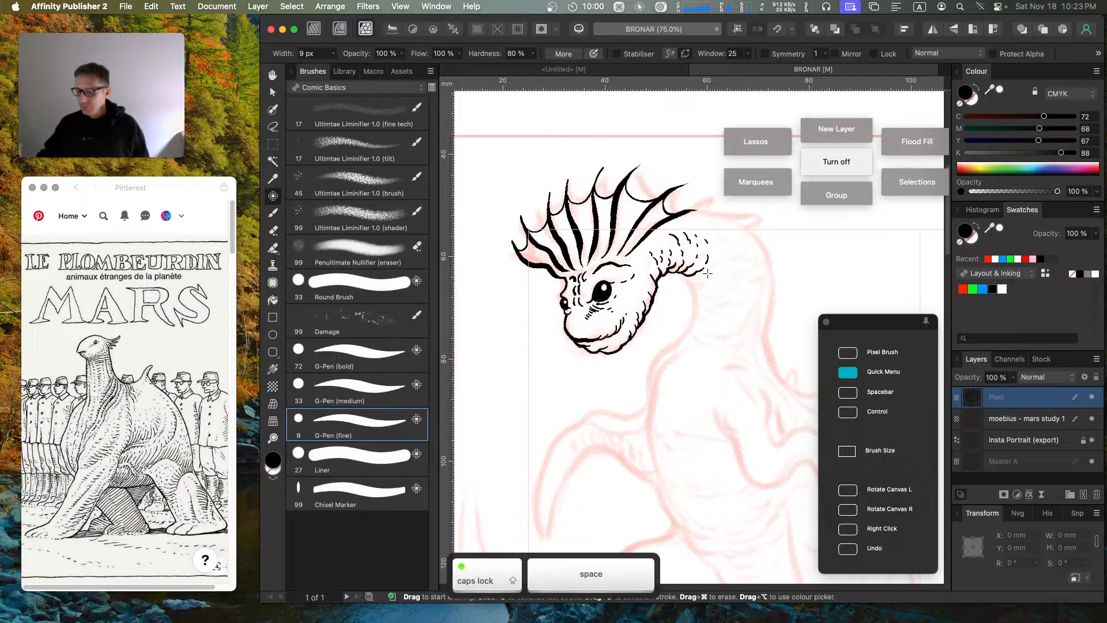
key(space)
mouse_move(751, 246)
mouse_down()
mouse_move(600, 277)
mouse_move(616, 303)
mouse_move(659, 299)
mouse_move(612, 295)
mouse_move(650, 321)
mouse_move(682, 290)
mouse_up()
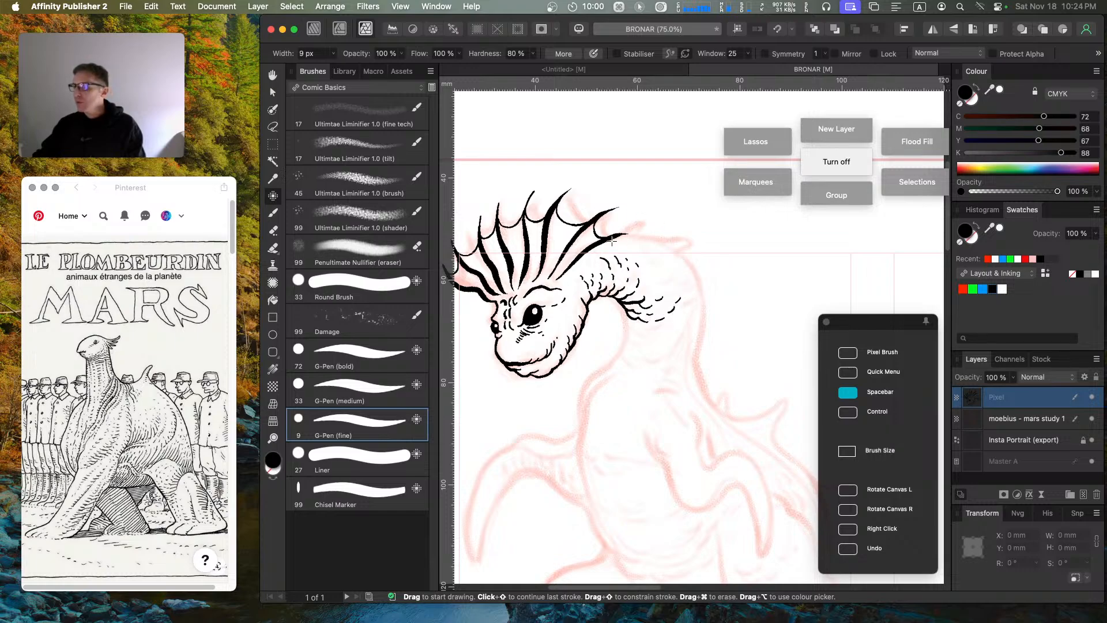
mouse_move(595, 235)
mouse_down()
mouse_move(631, 218)
mouse_move(622, 232)
mouse_move(698, 240)
mouse_move(676, 247)
mouse_move(696, 271)
mouse_move(702, 315)
mouse_up()
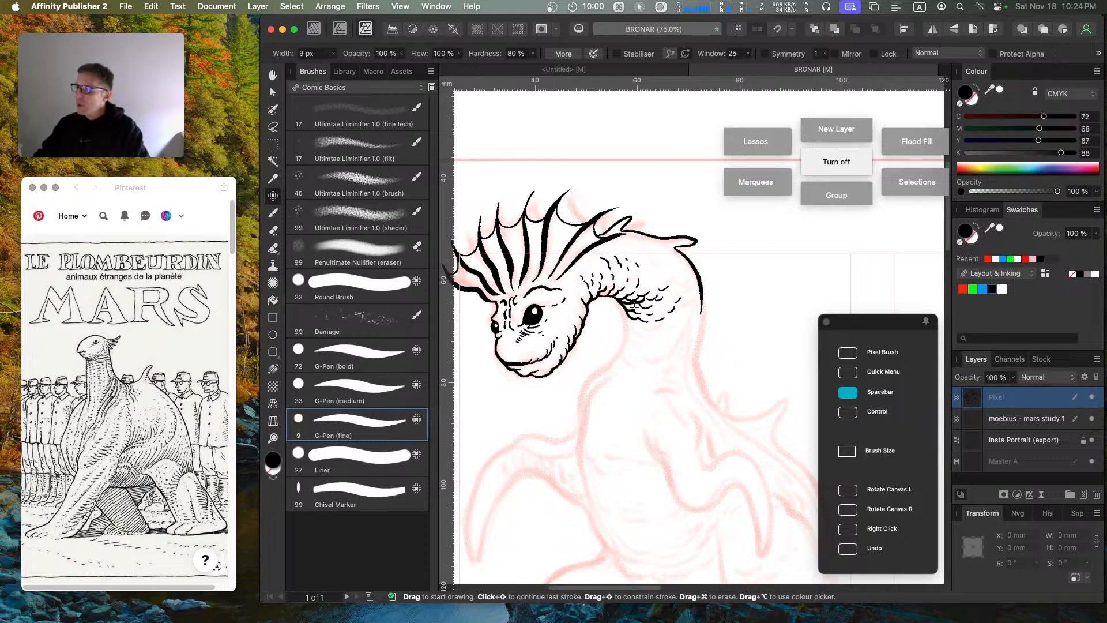
Step: Fill the upper neck with rows of small curved scales from the throat to the back contour
drag(633, 305, 672, 298)
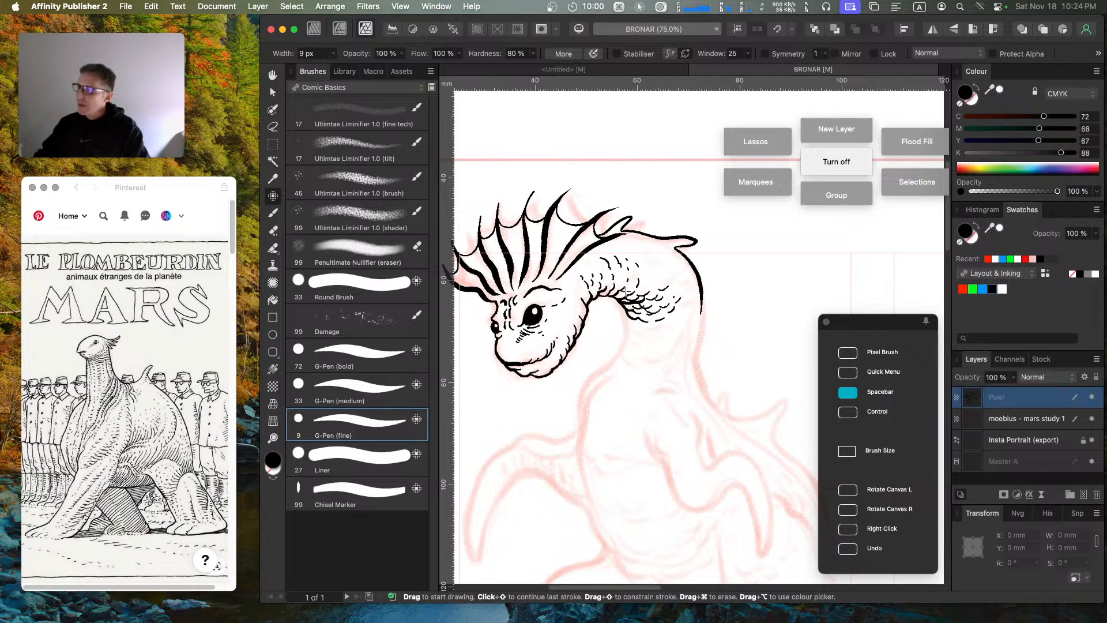
drag(631, 275, 656, 278)
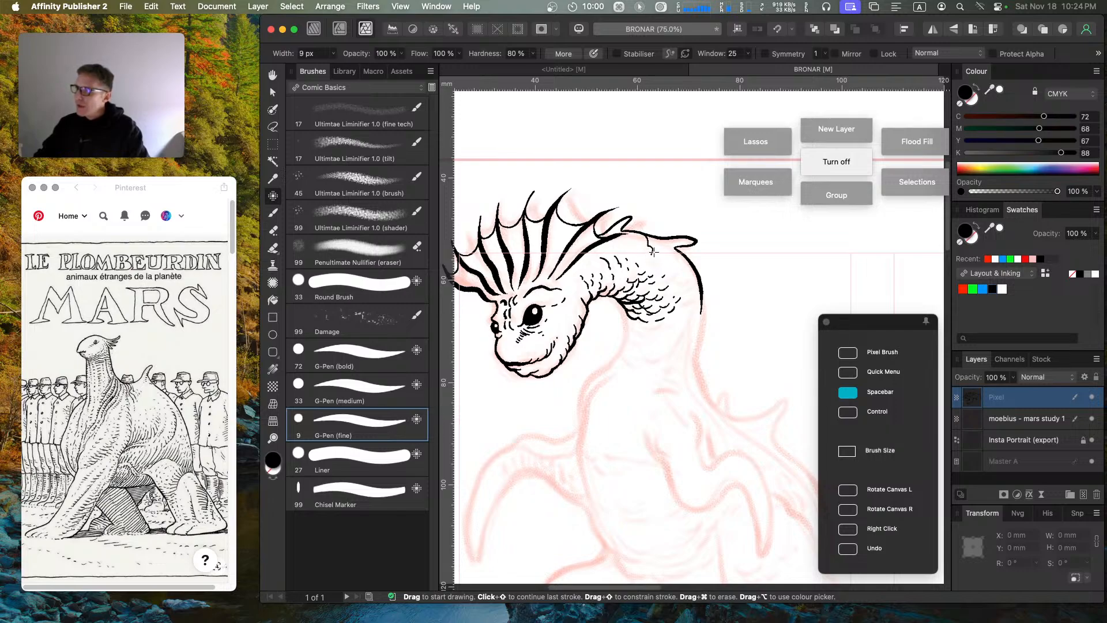
mouse_move(669, 256)
mouse_down()
mouse_move(681, 280)
mouse_move(687, 265)
mouse_move(676, 295)
mouse_move(692, 282)
mouse_up()
drag(691, 261, 693, 270)
mouse_move(623, 303)
mouse_down()
mouse_move(639, 333)
mouse_move(670, 324)
mouse_up()
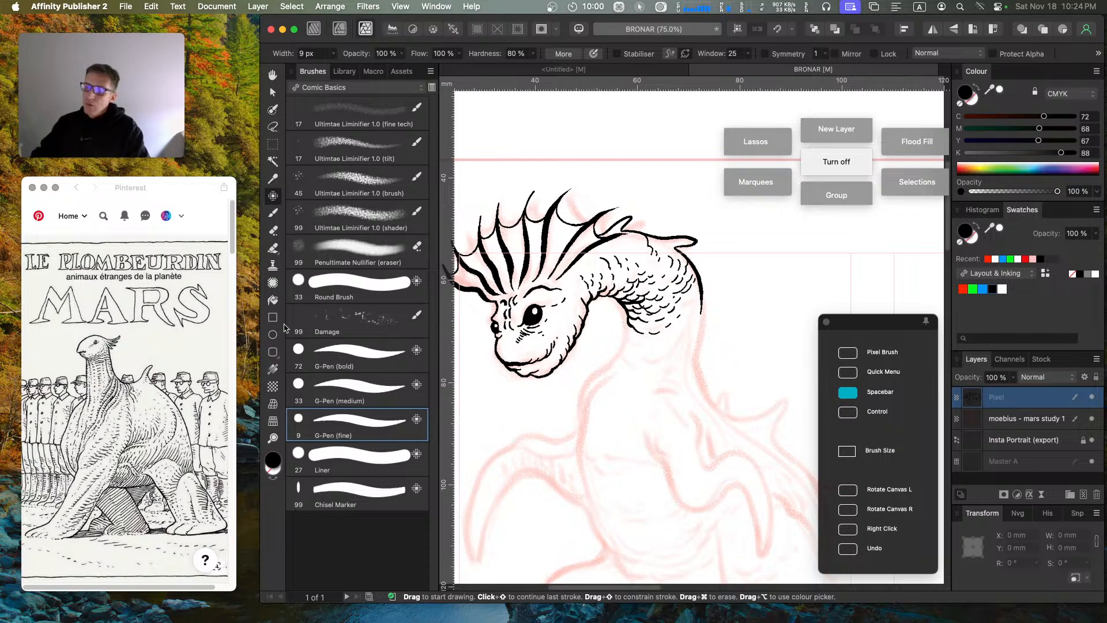
Step: Ink the front contour from the throat down to the chest with G-Pen (medium)
click(390, 385)
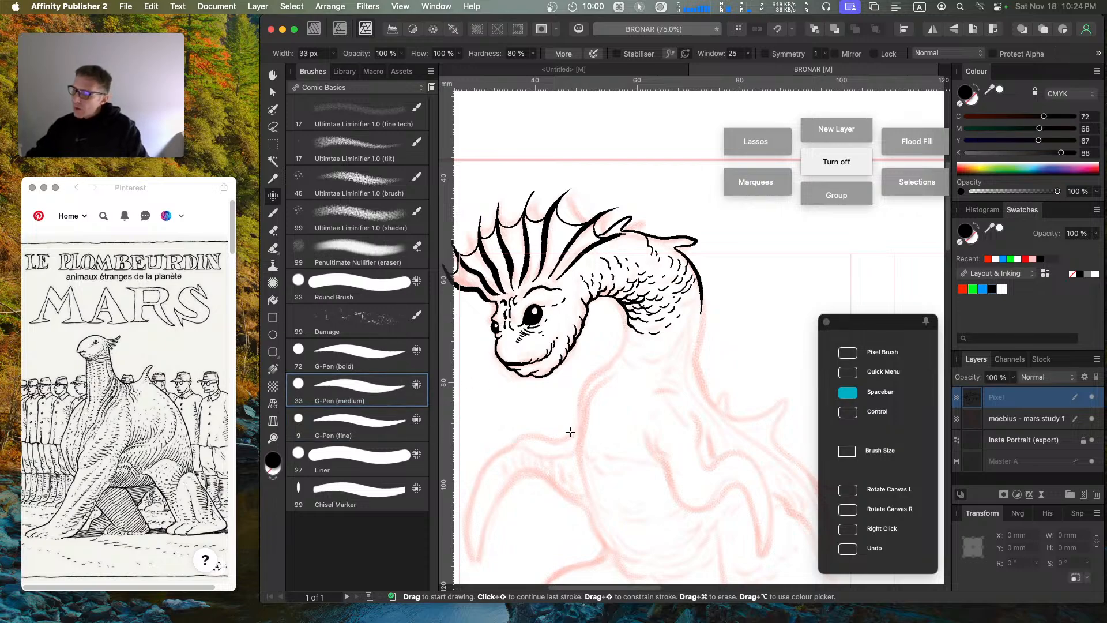
mouse_move(568, 437)
mouse_down()
mouse_move(586, 388)
mouse_move(631, 311)
mouse_up()
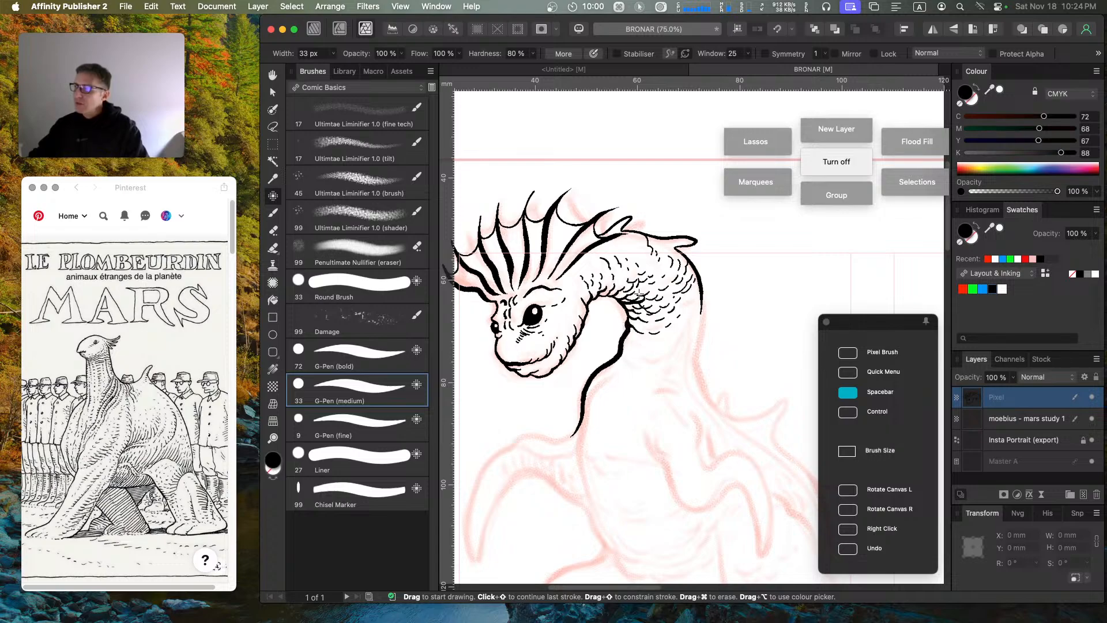
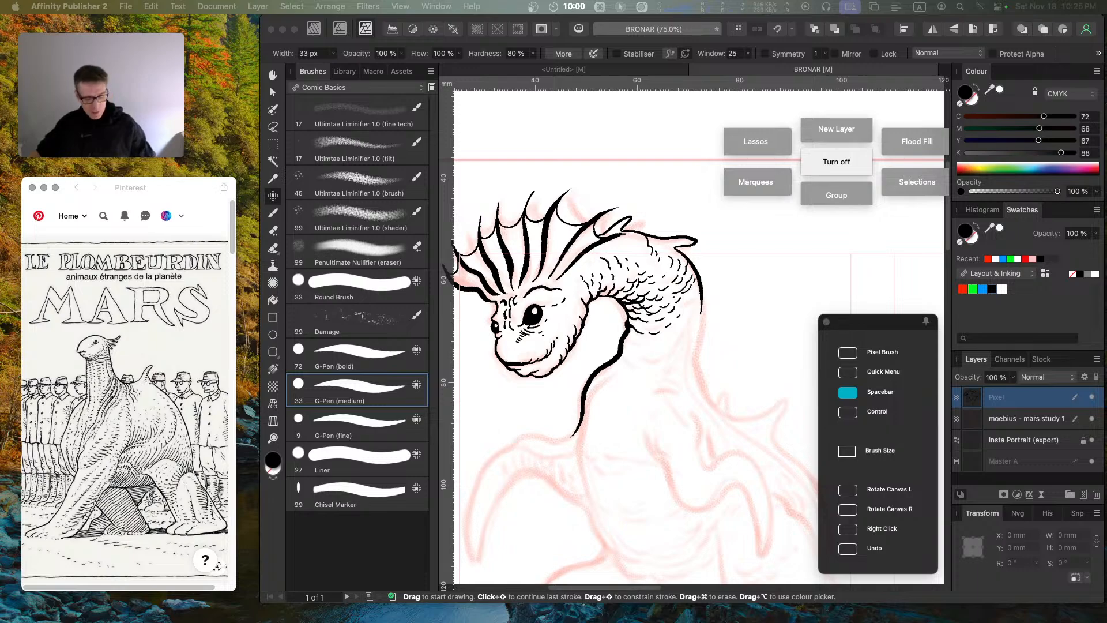
key(Caps_Lock)
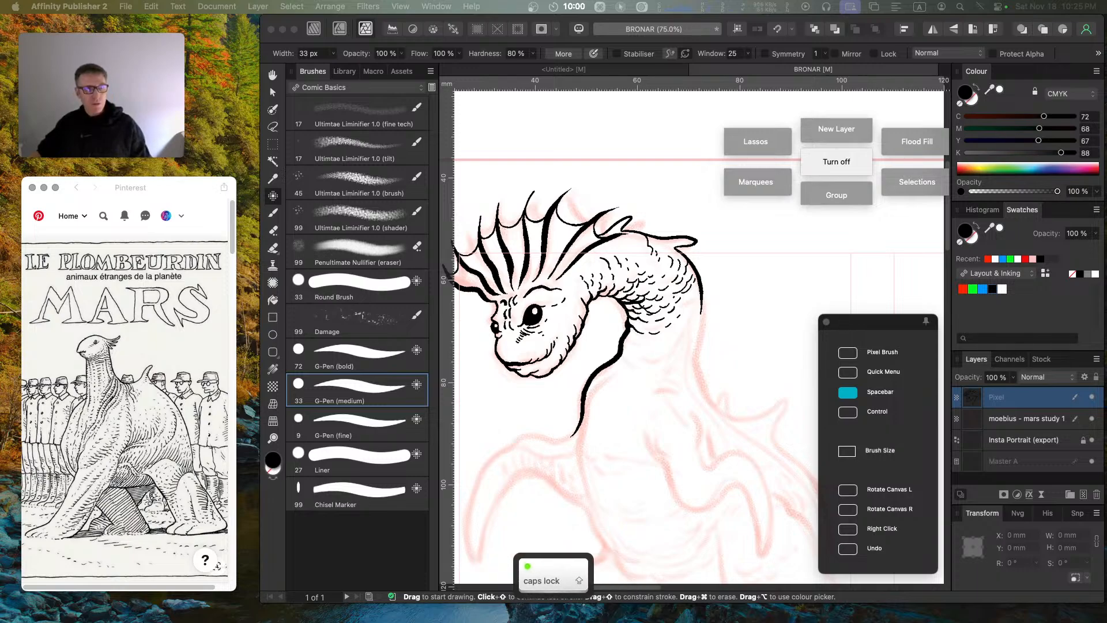
key(super)
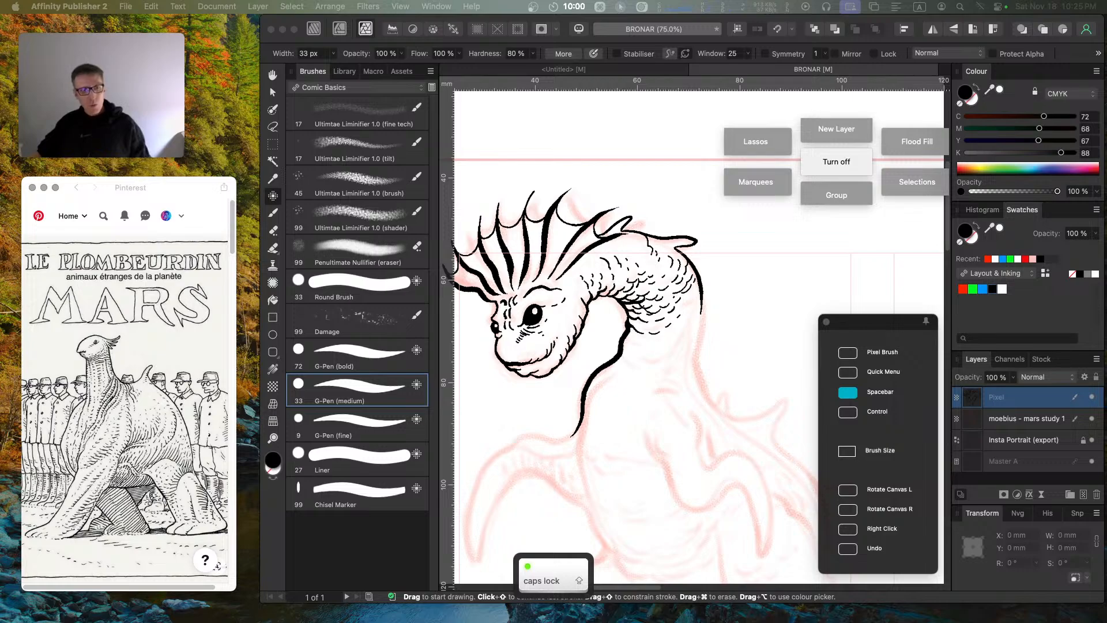
key(super+v)
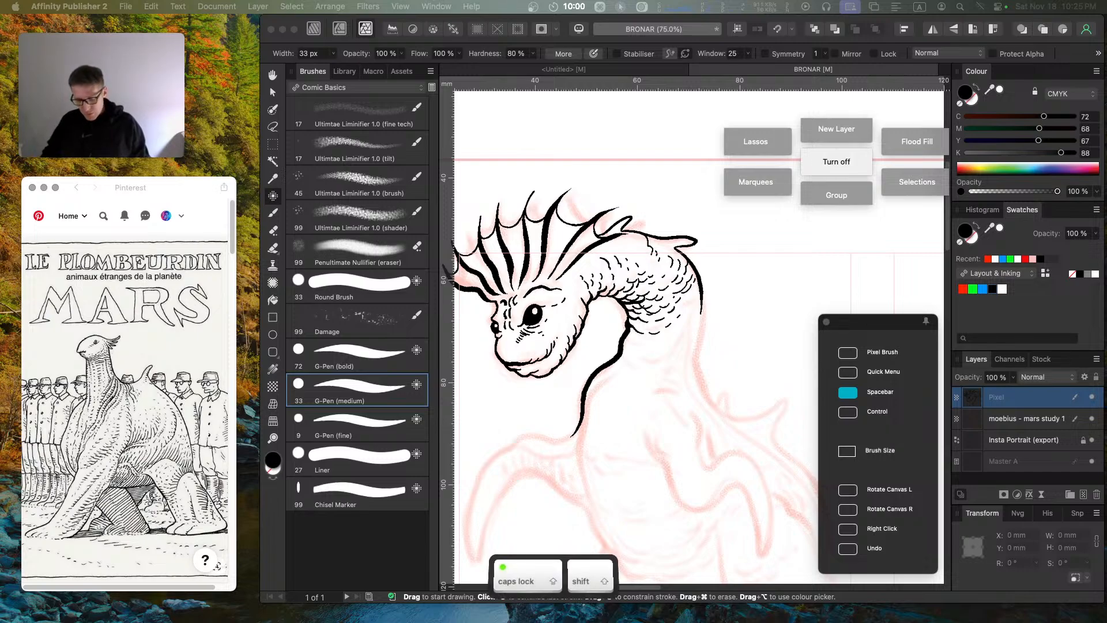
key(h)
key(c)
key(BackSpace)
text(c u )
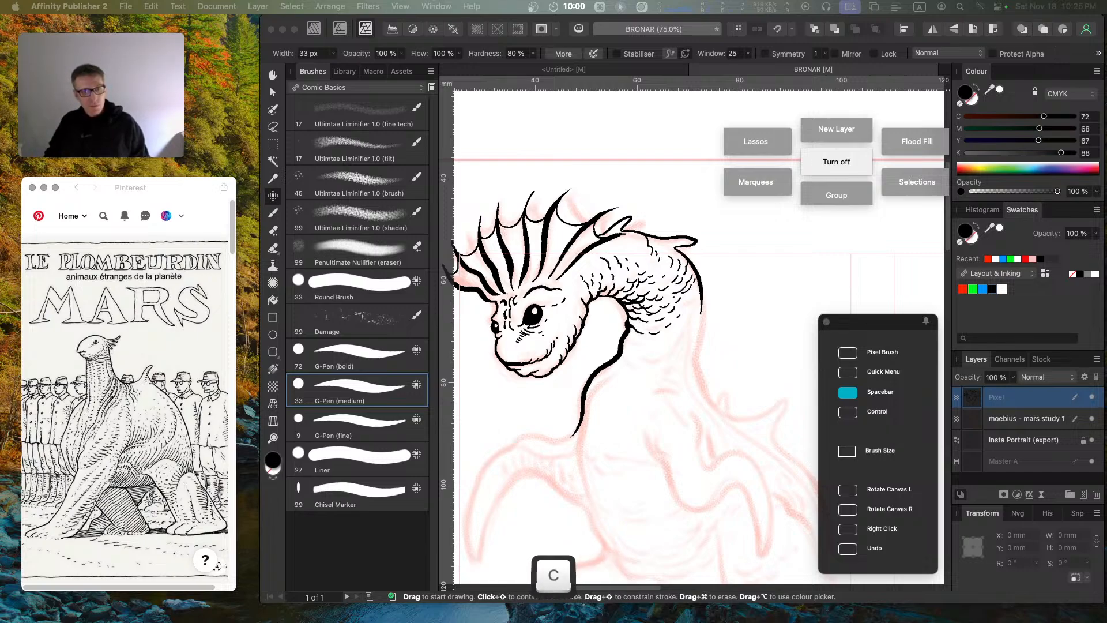
text(A m)
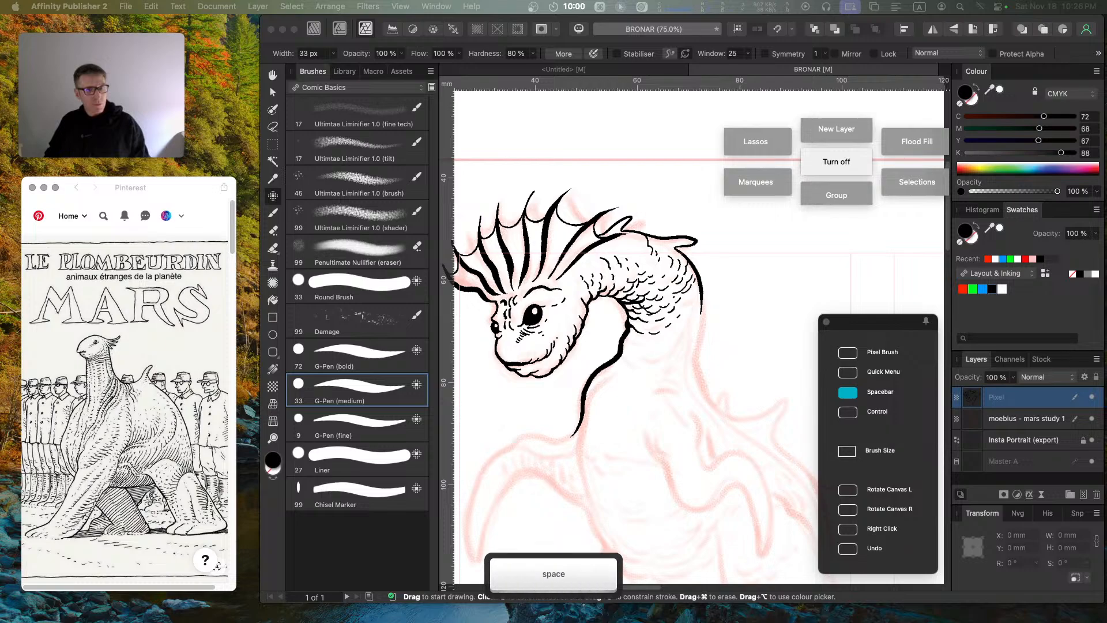
text(ake)
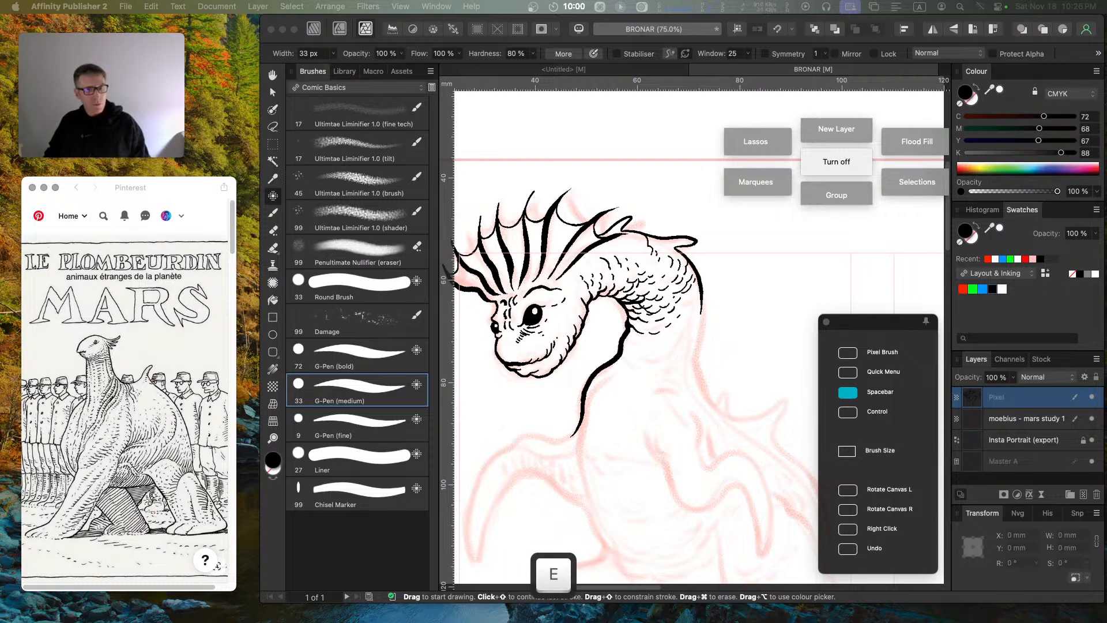
key(Return)
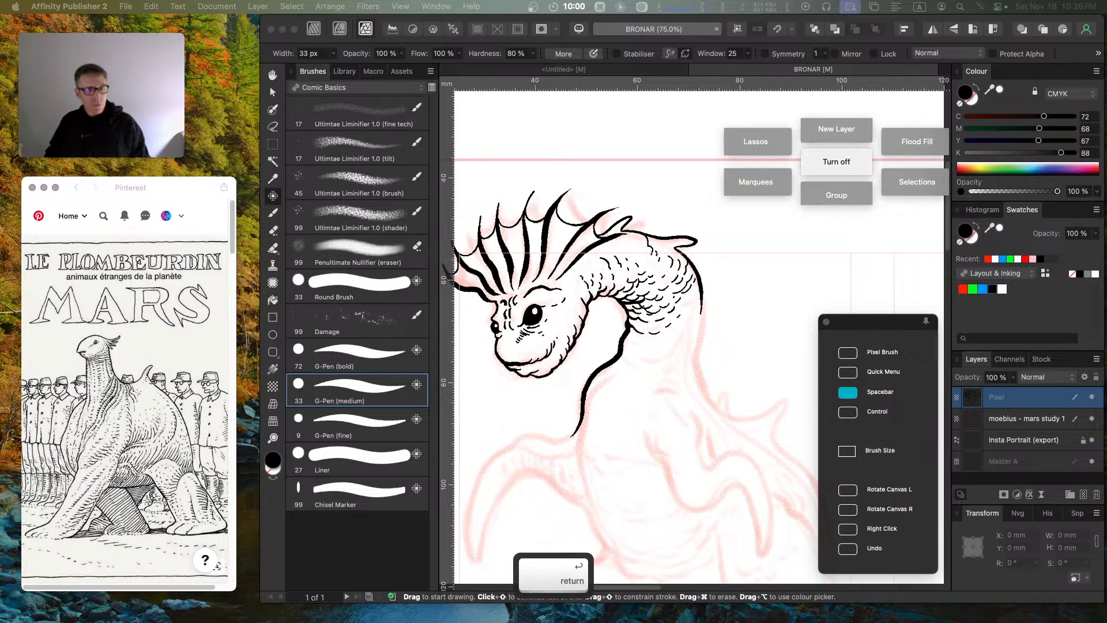
text(h)
key(BackSpace)
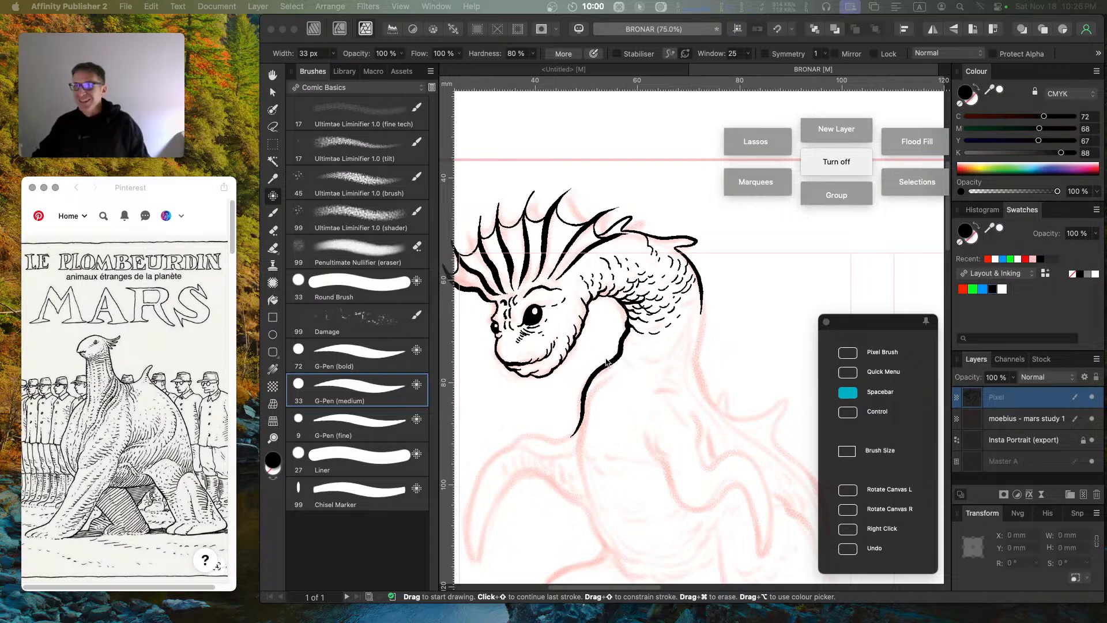
Step: Ink curved creases across the lower neck and diagonal fold lines into the shoulder with G-Pen (fine)
click(394, 385)
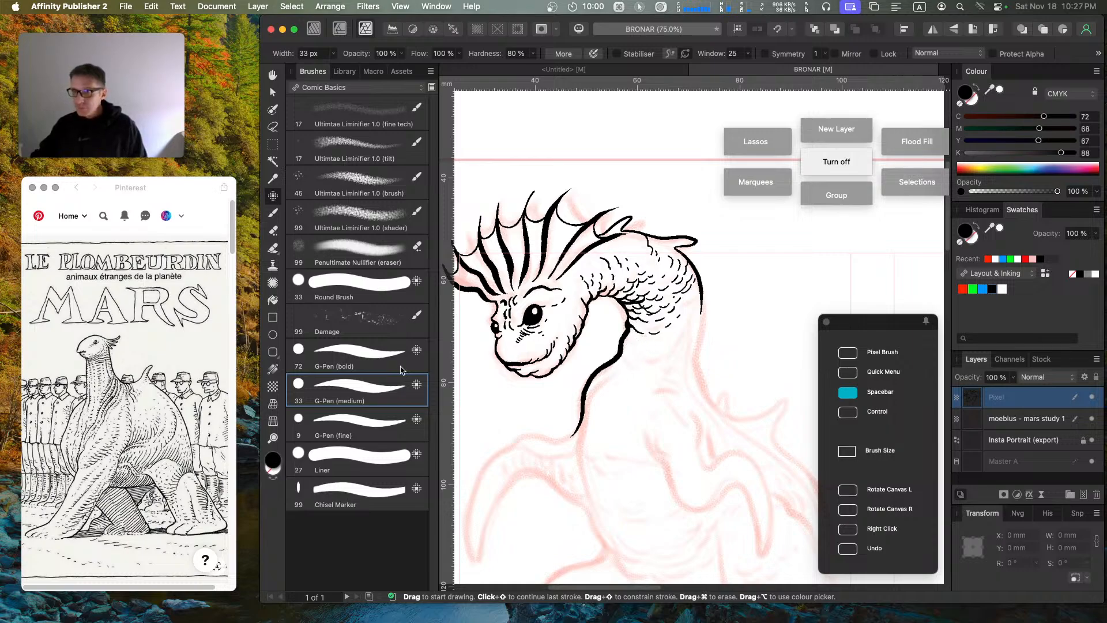
click(375, 421)
mouse_move(619, 344)
mouse_down()
mouse_move(646, 366)
mouse_move(660, 353)
mouse_up()
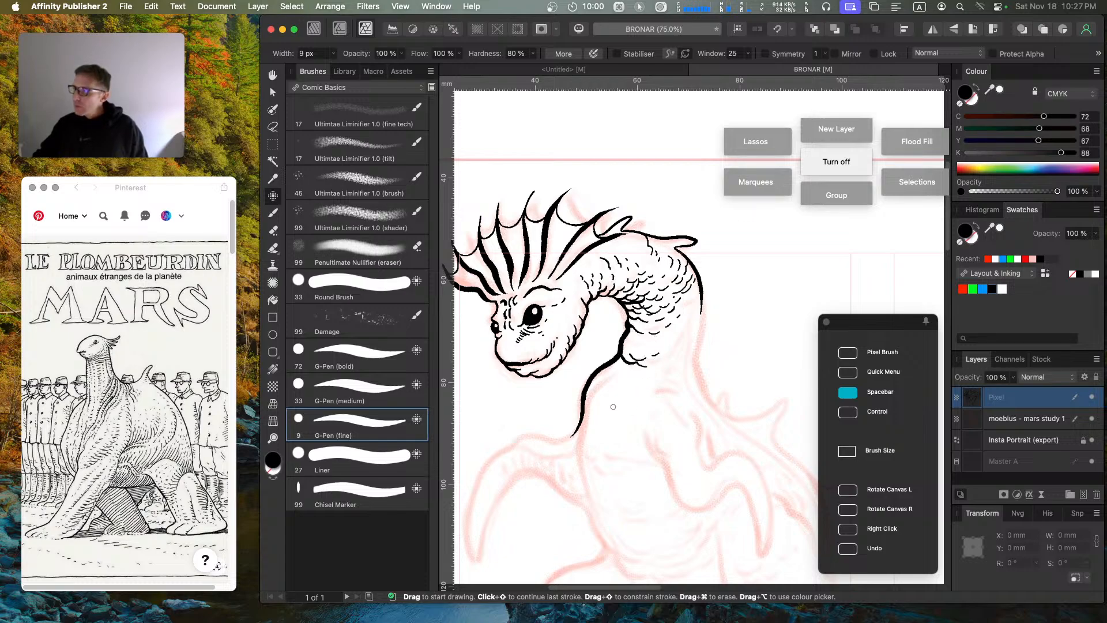
mouse_move(619, 400)
mouse_down()
mouse_move(665, 357)
mouse_move(661, 373)
mouse_move(679, 357)
mouse_move(688, 389)
mouse_move(695, 328)
mouse_up()
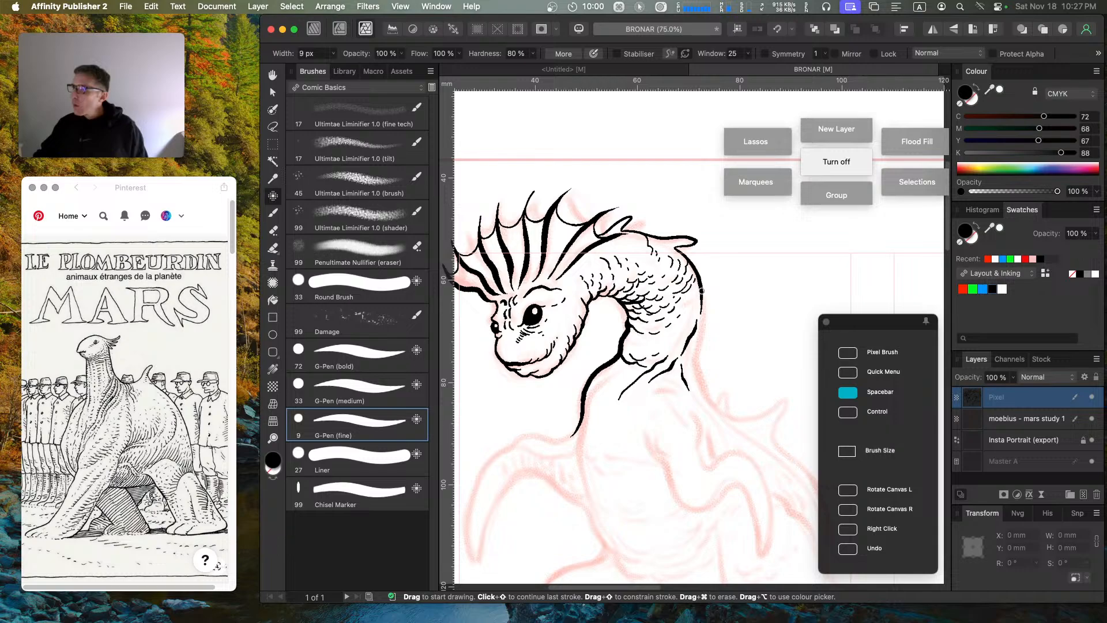
Step: Extend the neck's back contour down behind the shoulder, redoing the first stroke, and start the shoulder's top line
drag(702, 290, 699, 344)
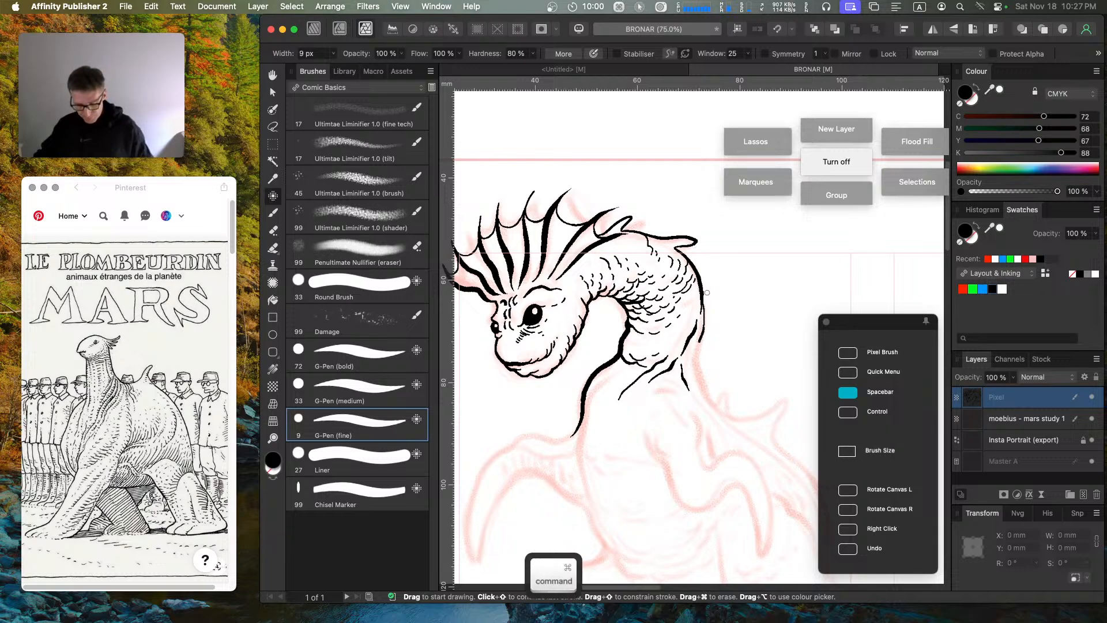
key(super+z)
mouse_move(702, 284)
mouse_down()
mouse_move(697, 367)
mouse_move(709, 403)
mouse_move(665, 405)
mouse_move(688, 426)
mouse_up()
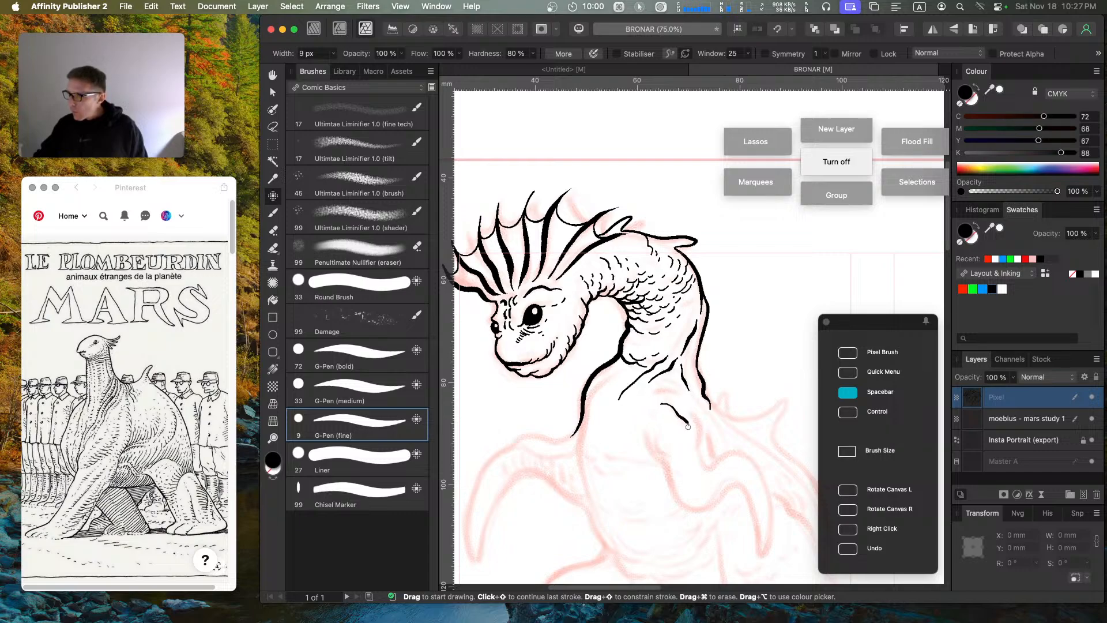
Step: Outline the near arm from the shoulder along both edges to its curved, pointed tip, redrawing the armpit strokes
mouse_move(659, 388)
mouse_down()
mouse_move(702, 424)
mouse_move(707, 467)
mouse_move(732, 452)
mouse_move(753, 463)
mouse_move(770, 500)
mouse_move(756, 554)
mouse_up()
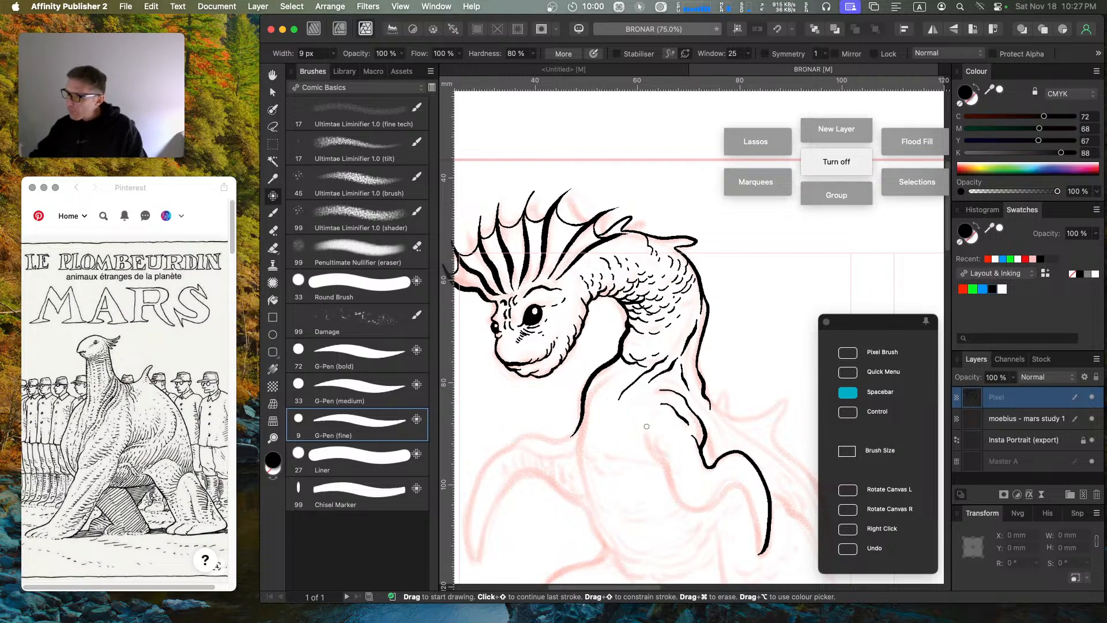
mouse_move(638, 426)
mouse_down()
mouse_move(655, 458)
mouse_move(645, 442)
mouse_move(672, 451)
mouse_move(663, 438)
mouse_up()
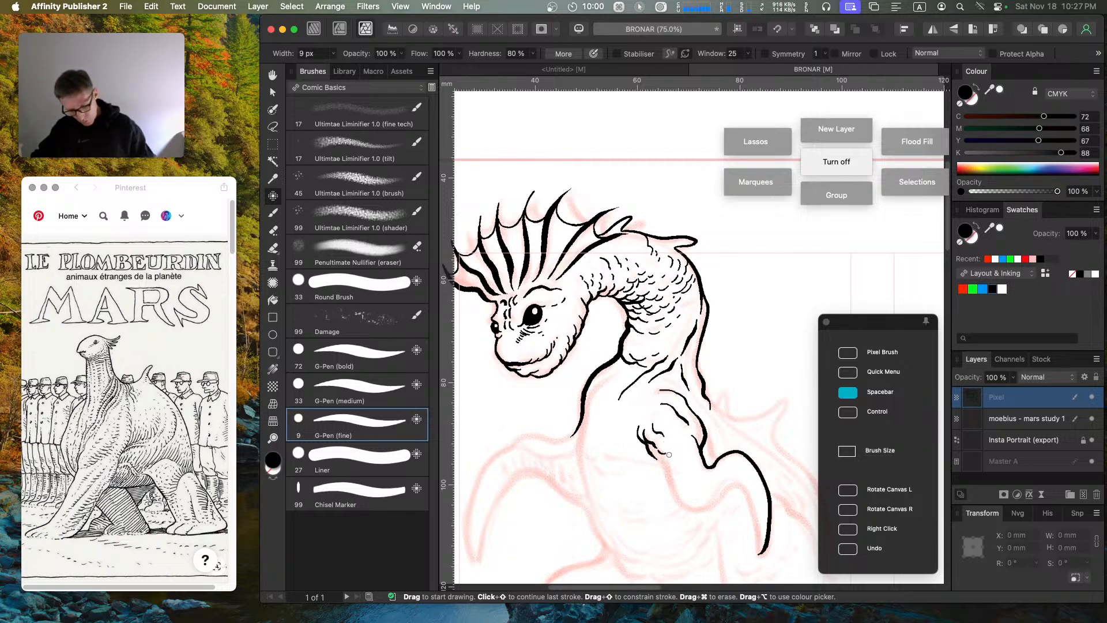
key(super+z)
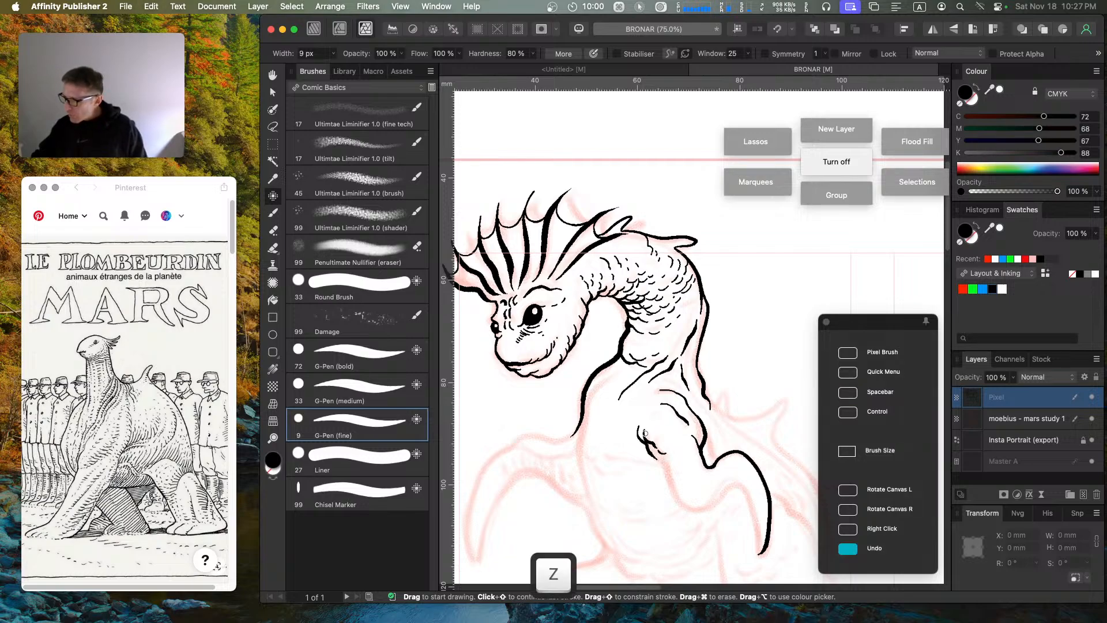
key(super+z)
mouse_move(644, 428)
mouse_down()
mouse_move(686, 506)
mouse_move(685, 496)
mouse_move(691, 509)
mouse_move(746, 495)
mouse_move(755, 547)
mouse_move(762, 539)
mouse_up()
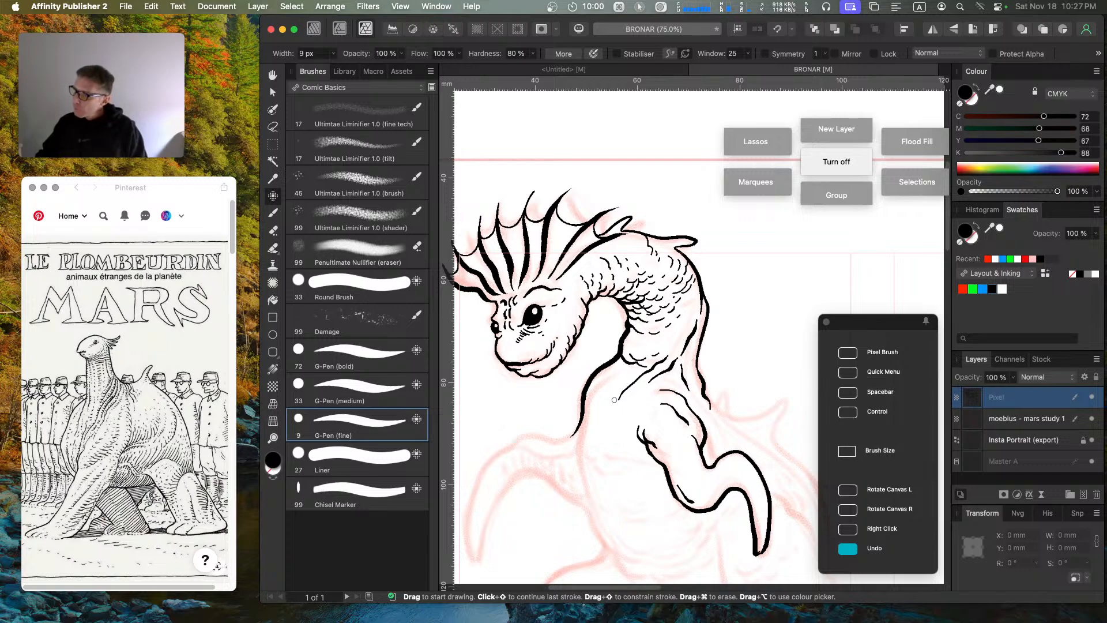
Step: Continue the shoulder fold line down onto the chest and reinforce the front chest contour
mouse_move(618, 420)
mouse_down()
mouse_move(649, 385)
mouse_move(619, 425)
mouse_up()
key(z)
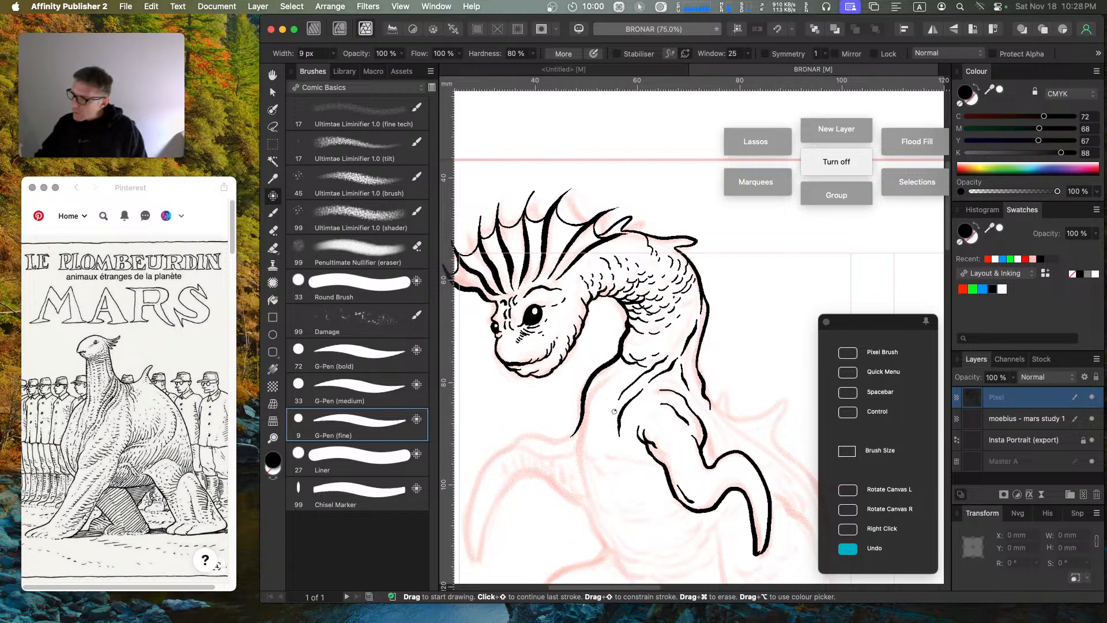
drag(588, 428, 592, 385)
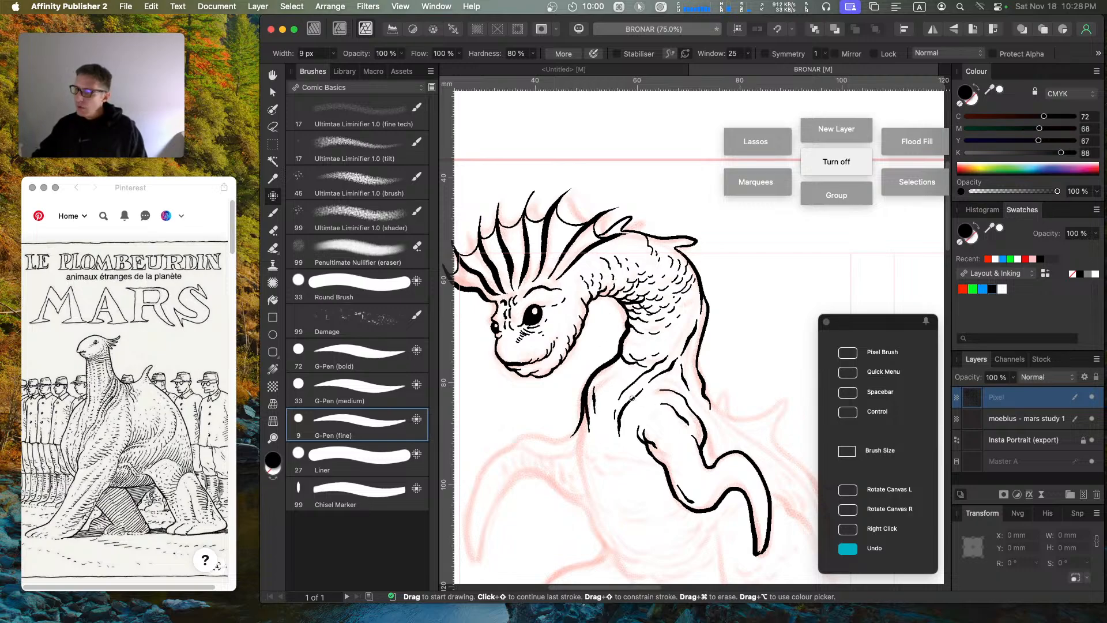
drag(626, 401, 631, 393)
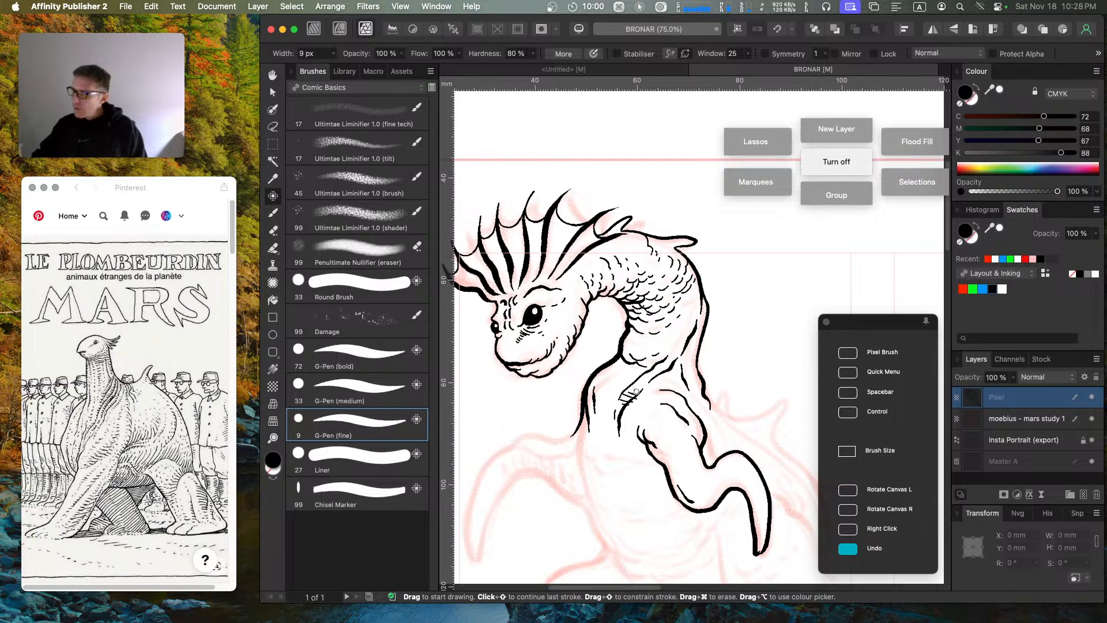
key(super+z)
key(super+z)
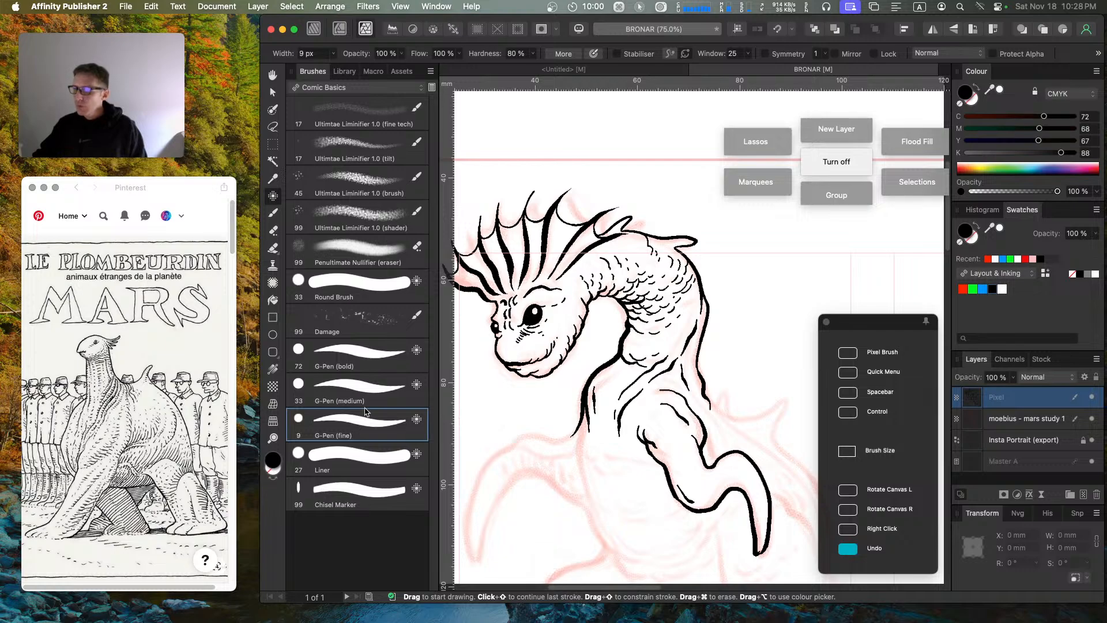
Step: Hatch the shoulder folds, the neck's rear edge and the crease junction above the arm with short G-Pen (fine) strokes
key(Caps_Lock)
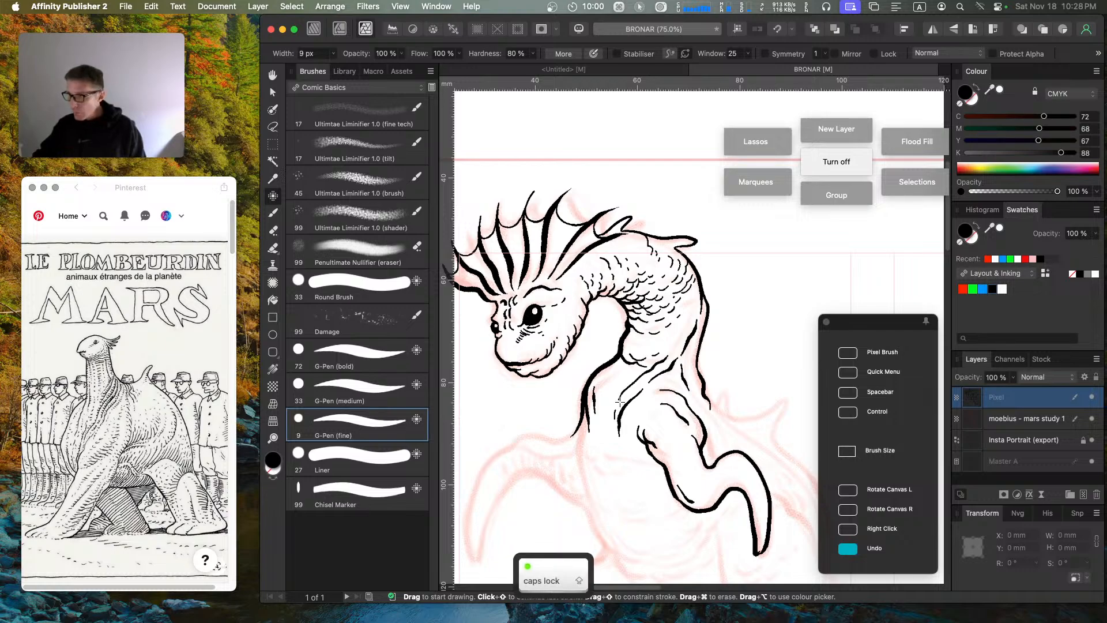
mouse_move(617, 406)
mouse_down()
mouse_move(671, 362)
mouse_move(687, 336)
mouse_move(664, 346)
mouse_move(693, 313)
mouse_move(687, 342)
mouse_move(700, 307)
mouse_up()
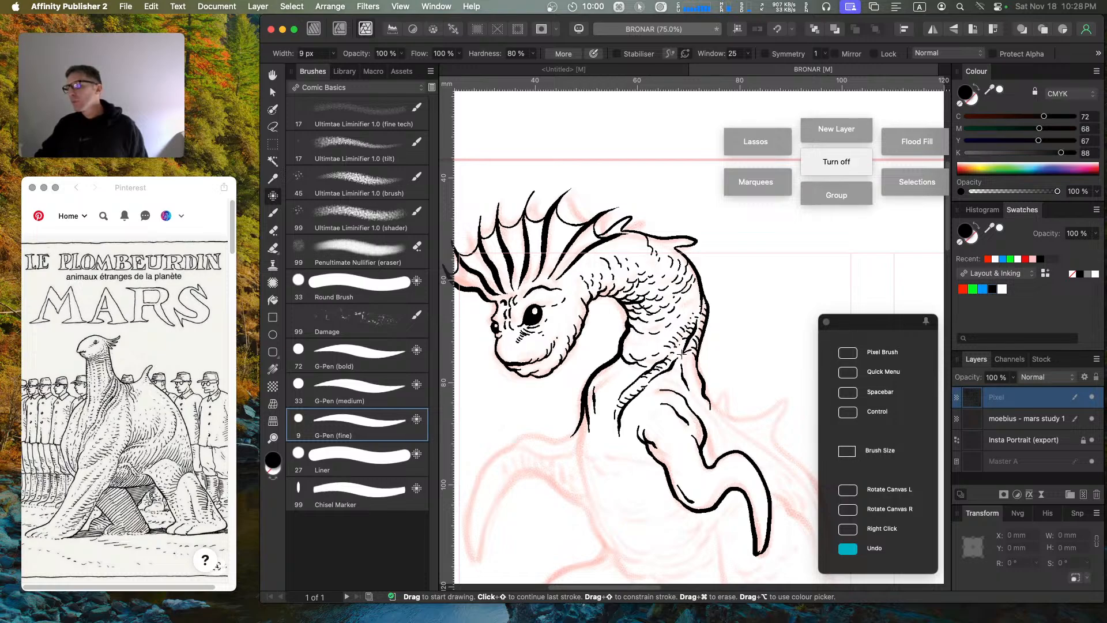
mouse_move(687, 356)
mouse_down()
mouse_move(694, 390)
mouse_move(698, 377)
mouse_up()
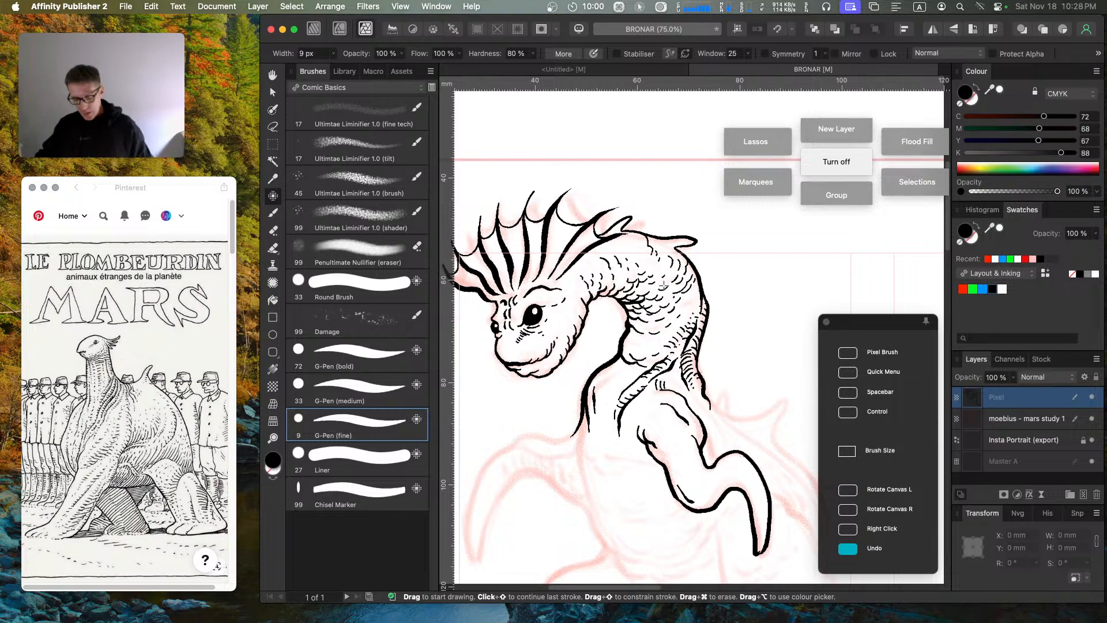
key(super+z)
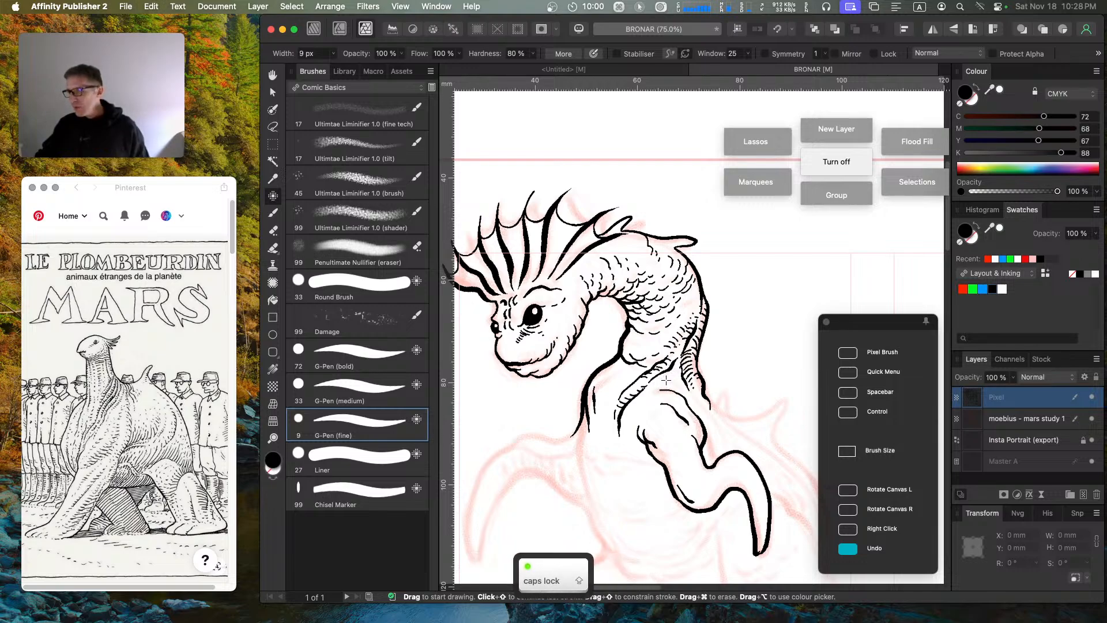
mouse_move(659, 382)
mouse_down()
mouse_move(694, 398)
mouse_move(697, 419)
mouse_up()
drag(662, 380, 650, 383)
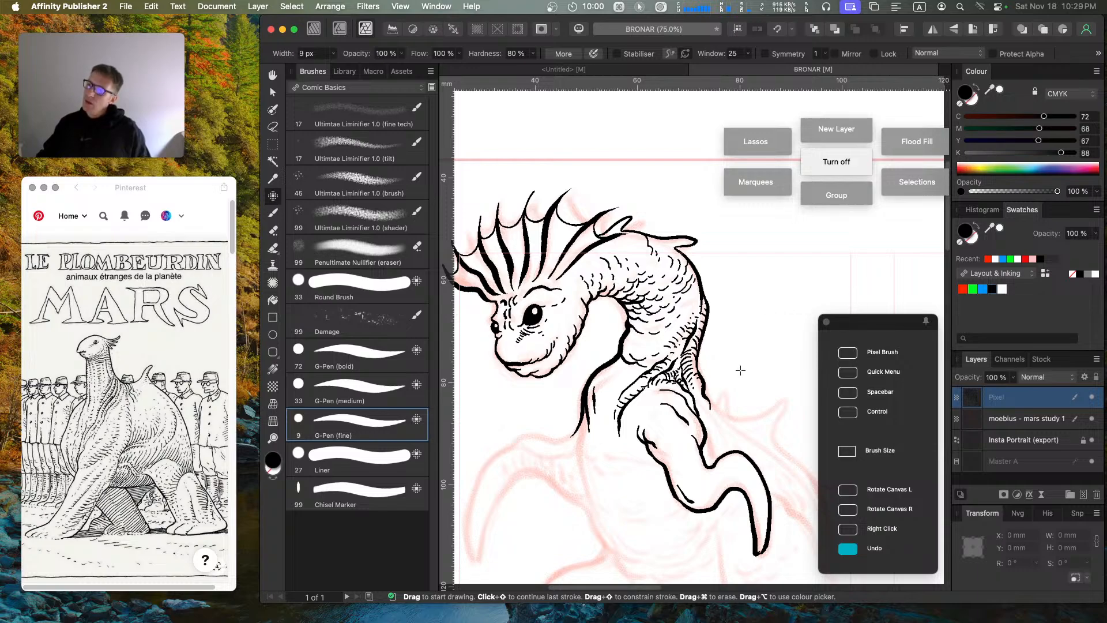
Step: Undo the last hatch marks and hatch the front edge of the upper chest with short G-Pen (fine) strokes
key(super+z)
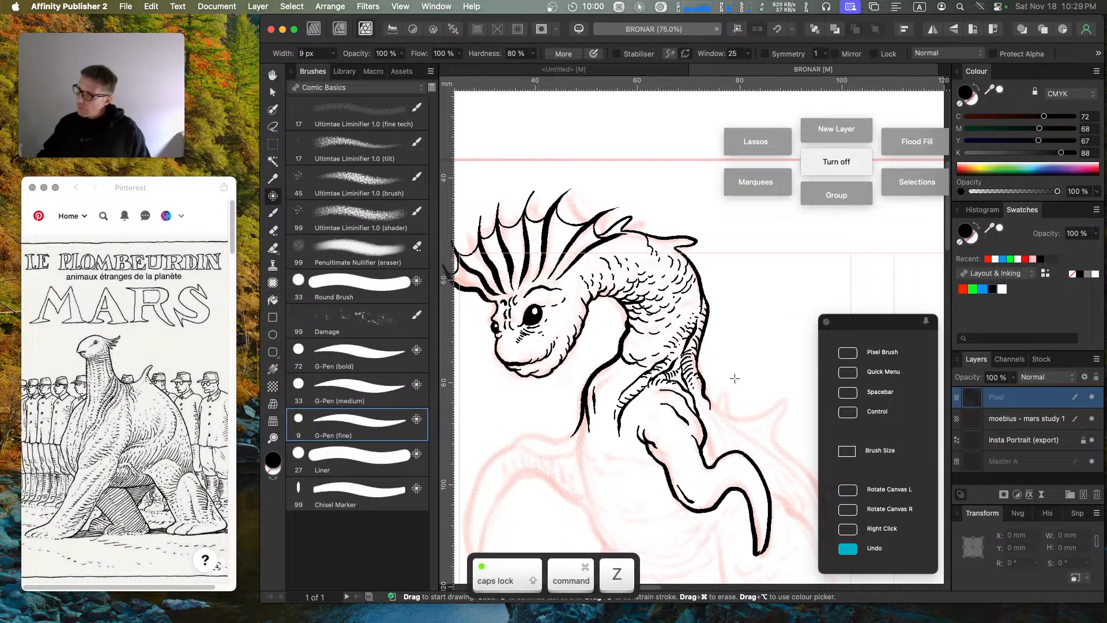
key(super+z)
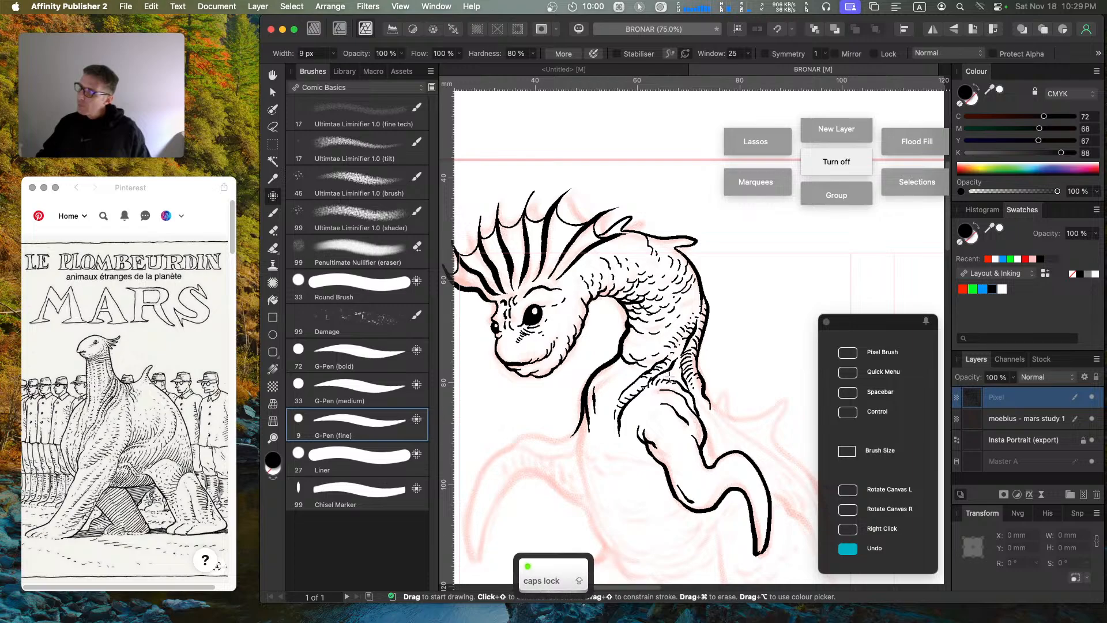
drag(675, 370, 678, 368)
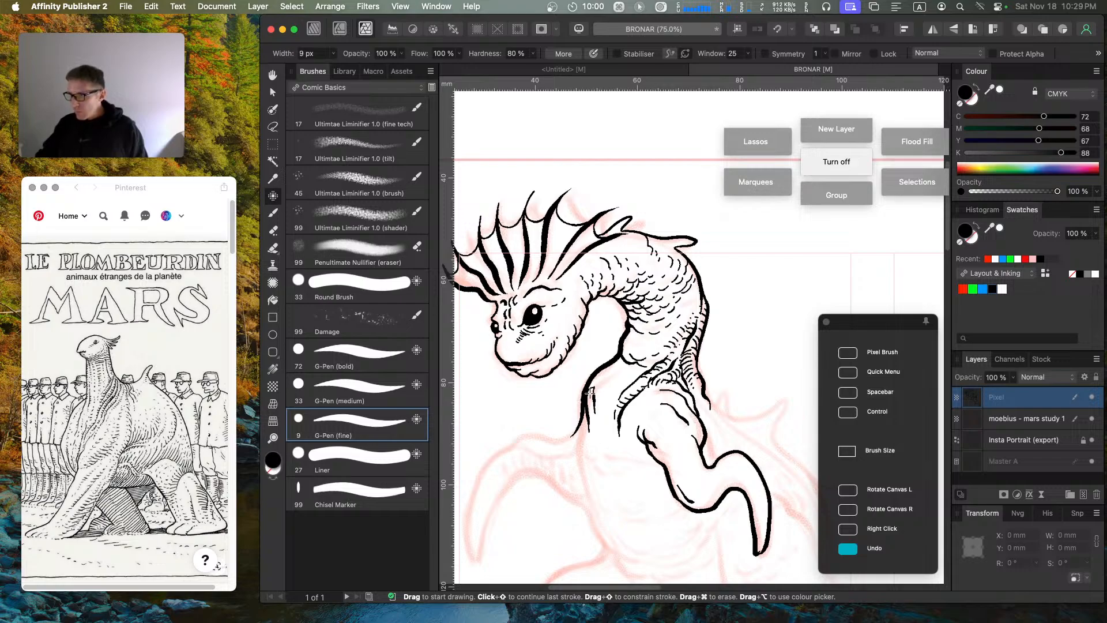
drag(586, 401, 587, 409)
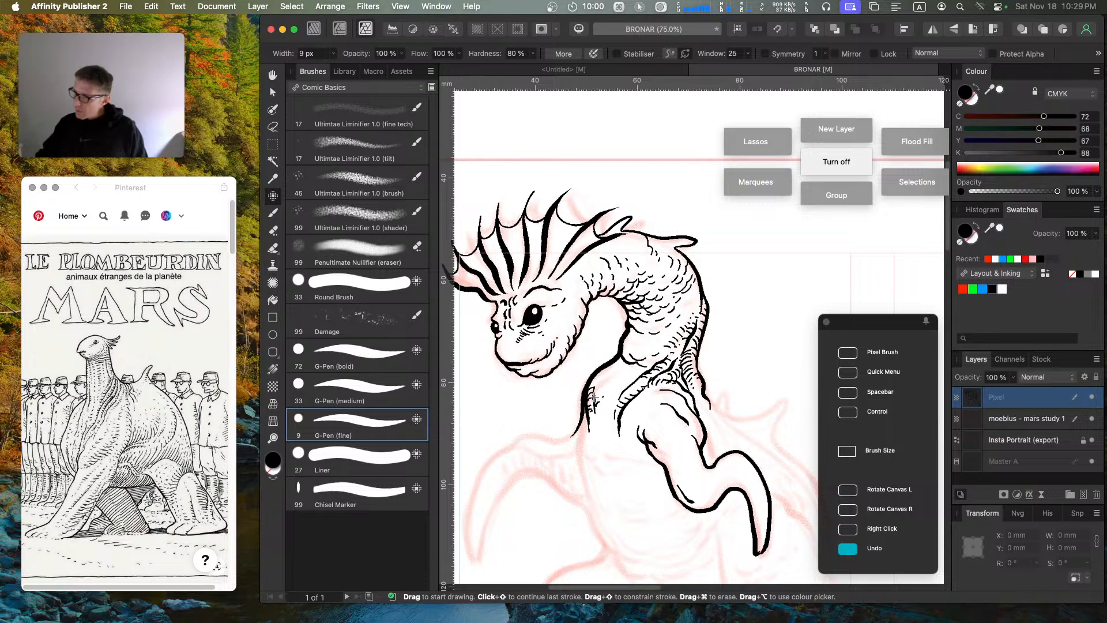
drag(595, 399, 611, 388)
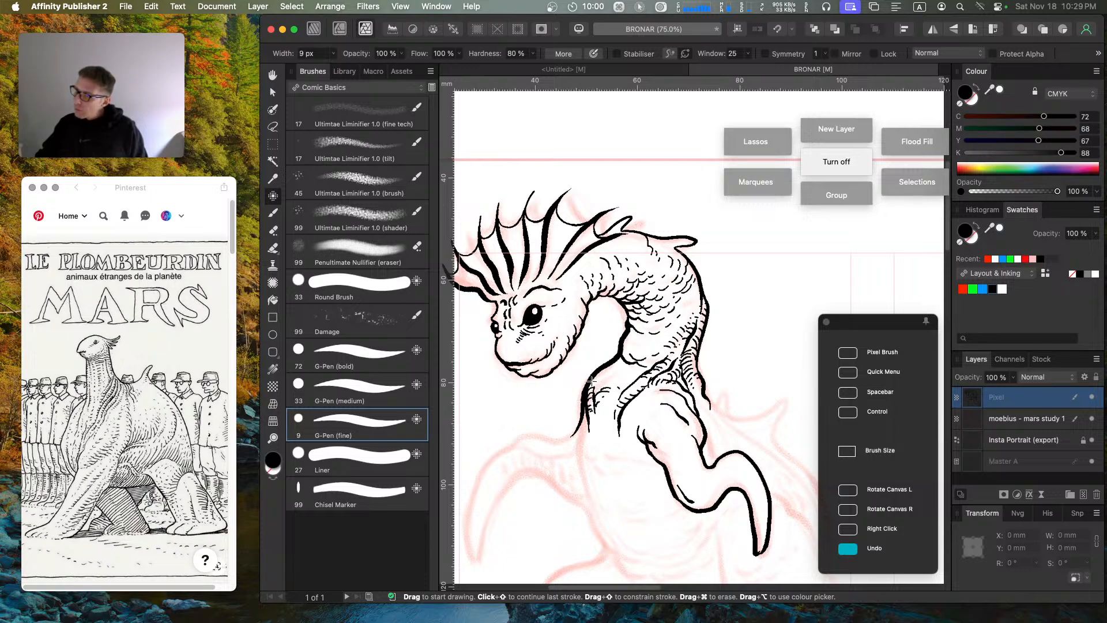
Step: Extend the fine hatching across the base of the neck, around the near armpit and onto the chest below it
drag(596, 382, 603, 375)
mouse_move(599, 377)
mouse_down()
mouse_move(631, 381)
mouse_move(633, 364)
mouse_move(635, 380)
mouse_move(651, 346)
mouse_move(621, 349)
mouse_move(644, 350)
mouse_move(665, 333)
mouse_move(661, 331)
mouse_up()
drag(652, 341, 665, 329)
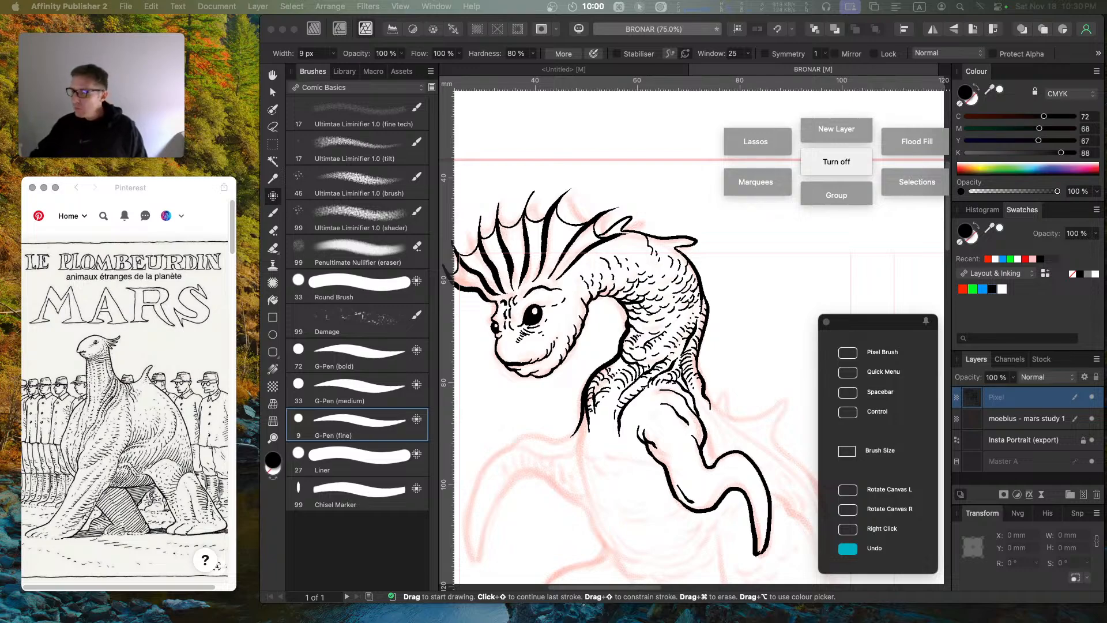
mouse_move(608, 449)
mouse_down()
mouse_move(629, 455)
mouse_move(620, 463)
mouse_move(641, 462)
mouse_move(637, 419)
mouse_move(623, 414)
mouse_move(640, 412)
mouse_up()
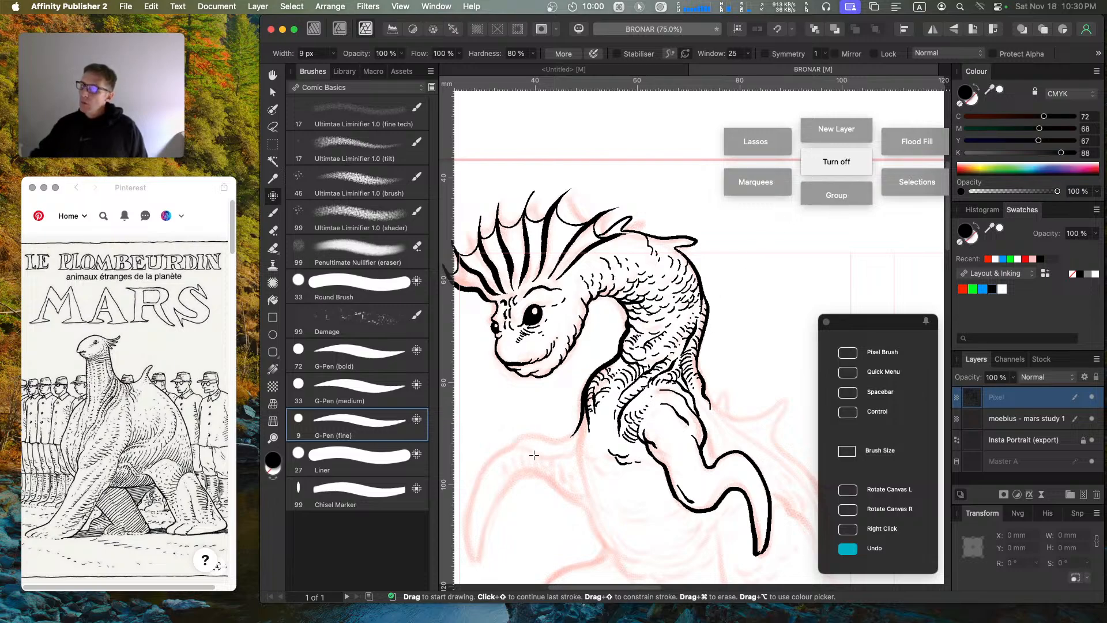
click(384, 385)
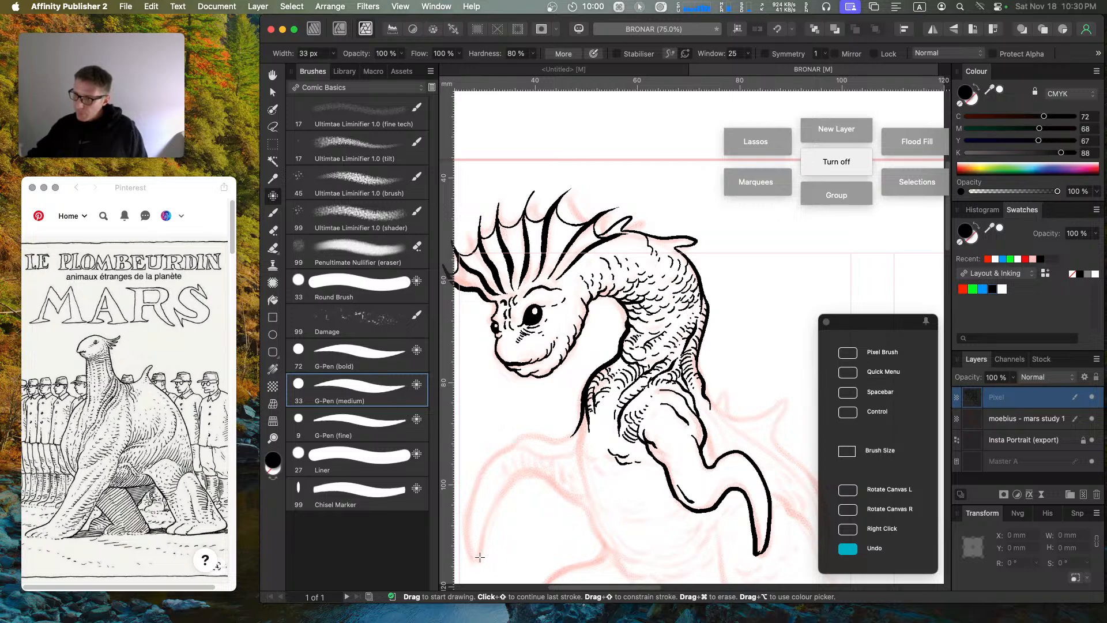
mouse_move(473, 561)
mouse_down()
mouse_move(466, 522)
mouse_move(483, 467)
mouse_move(518, 440)
mouse_up()
key(super+z)
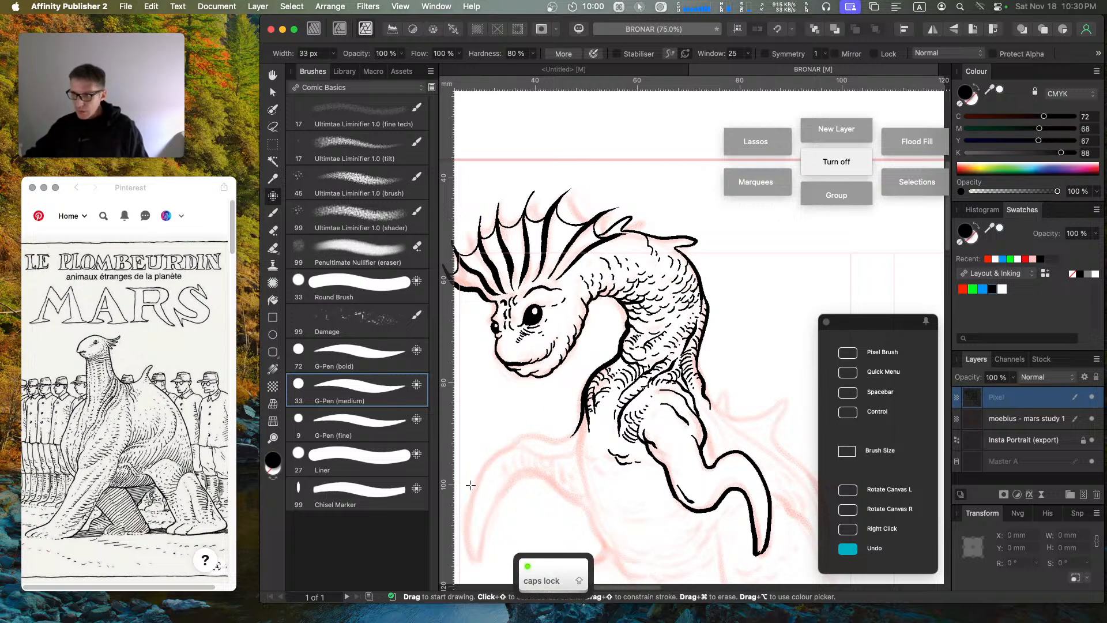
drag(546, 445, 586, 379)
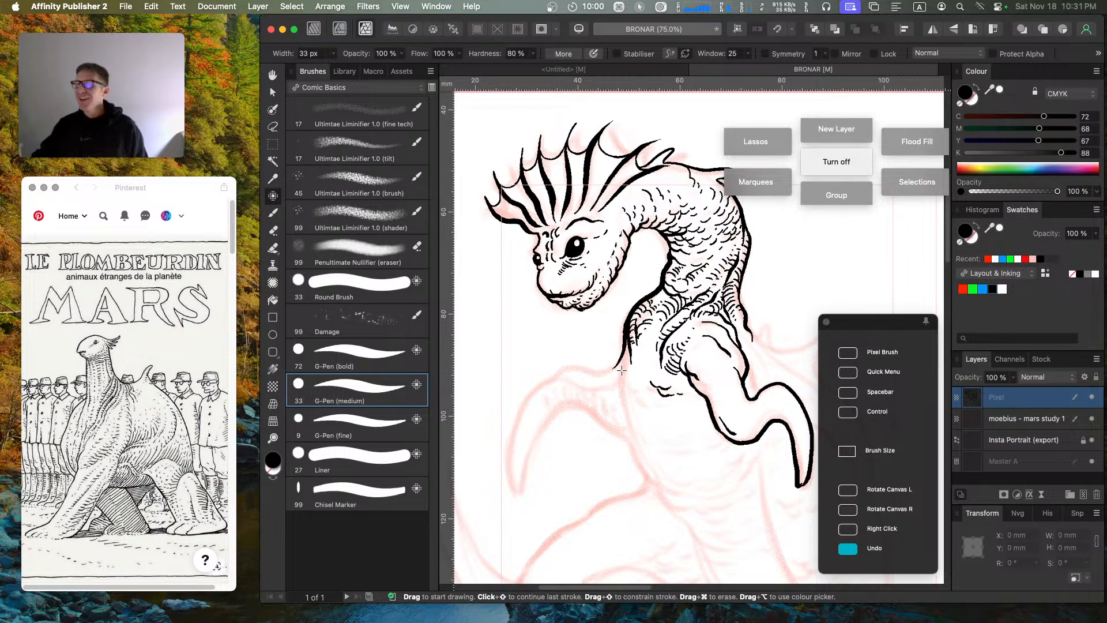
click(374, 362)
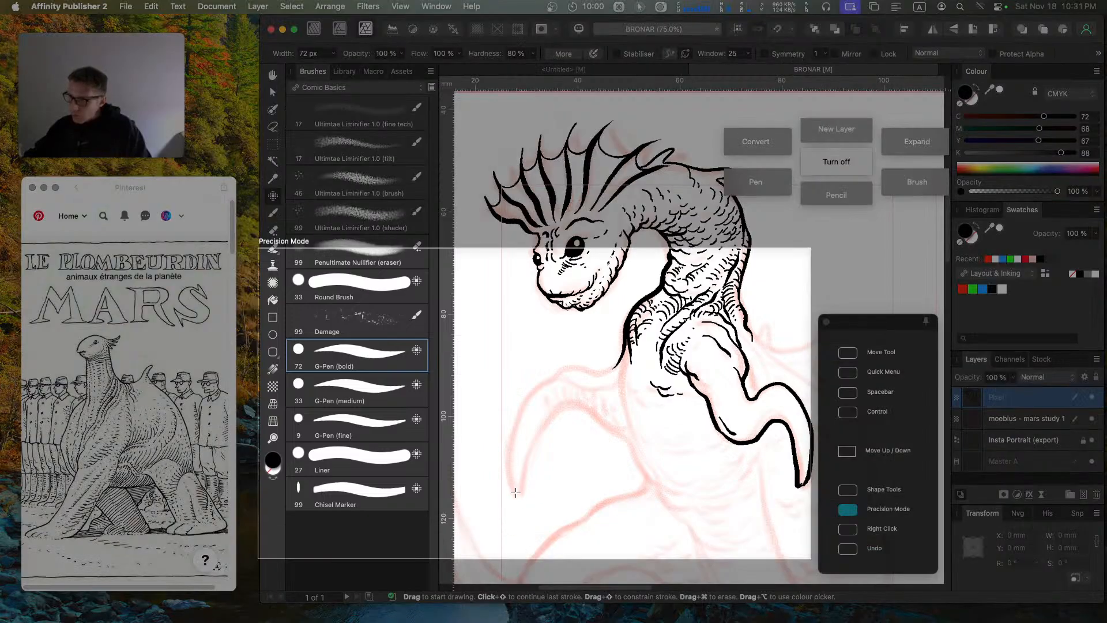
mouse_move(515, 492)
mouse_down()
mouse_move(509, 437)
mouse_move(531, 404)
mouse_up()
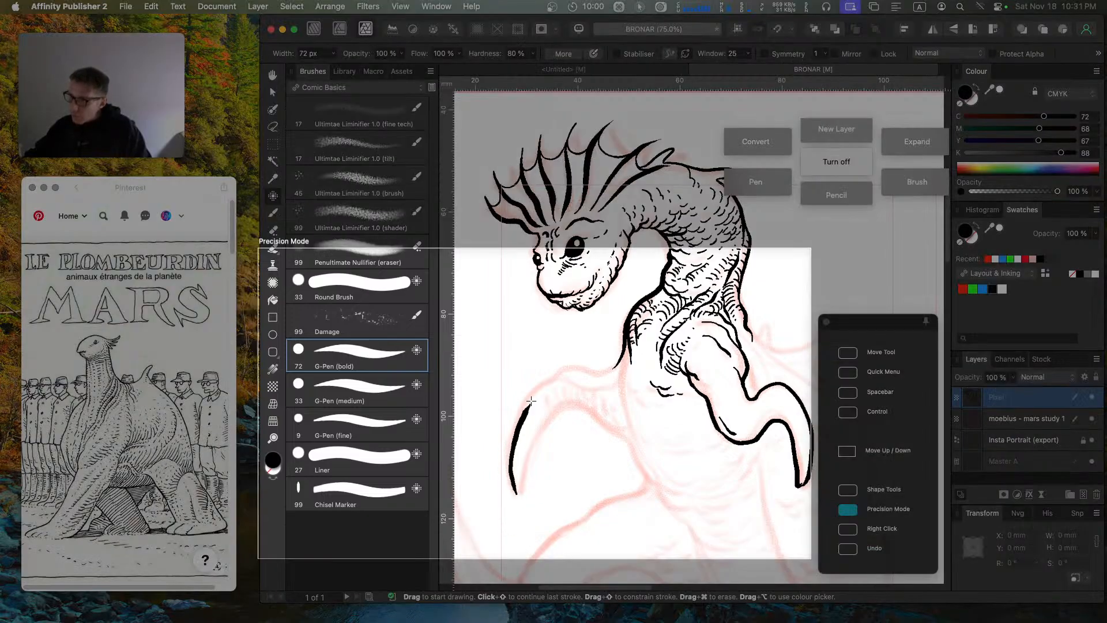
key(Caps_Lock)
key(super+z)
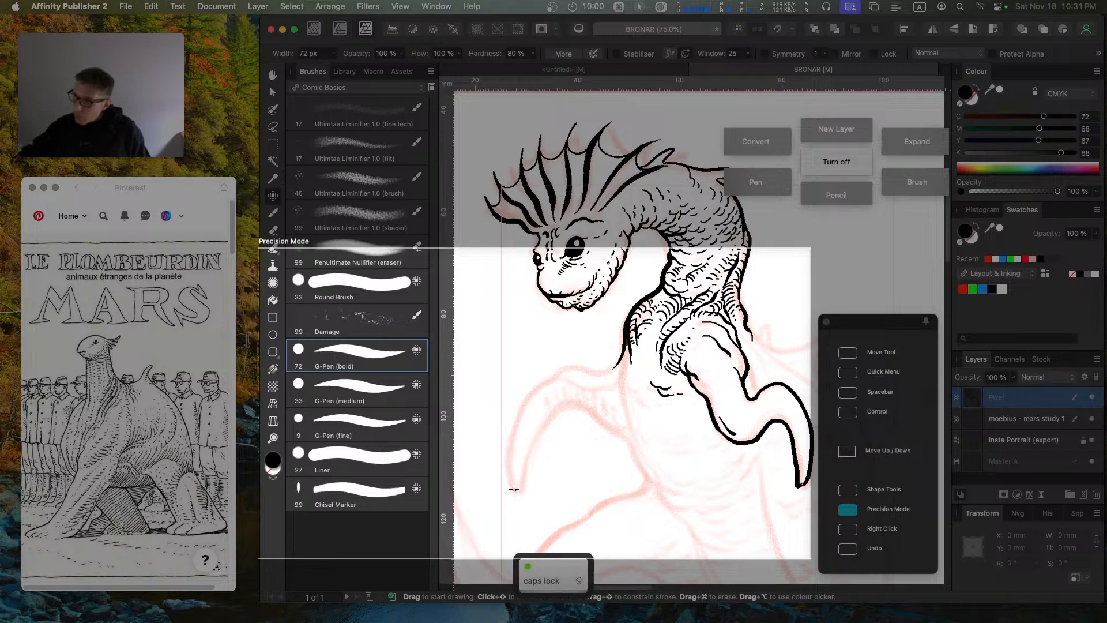
mouse_move(514, 489)
mouse_down()
mouse_move(511, 437)
mouse_move(545, 391)
mouse_up()
key(super+z)
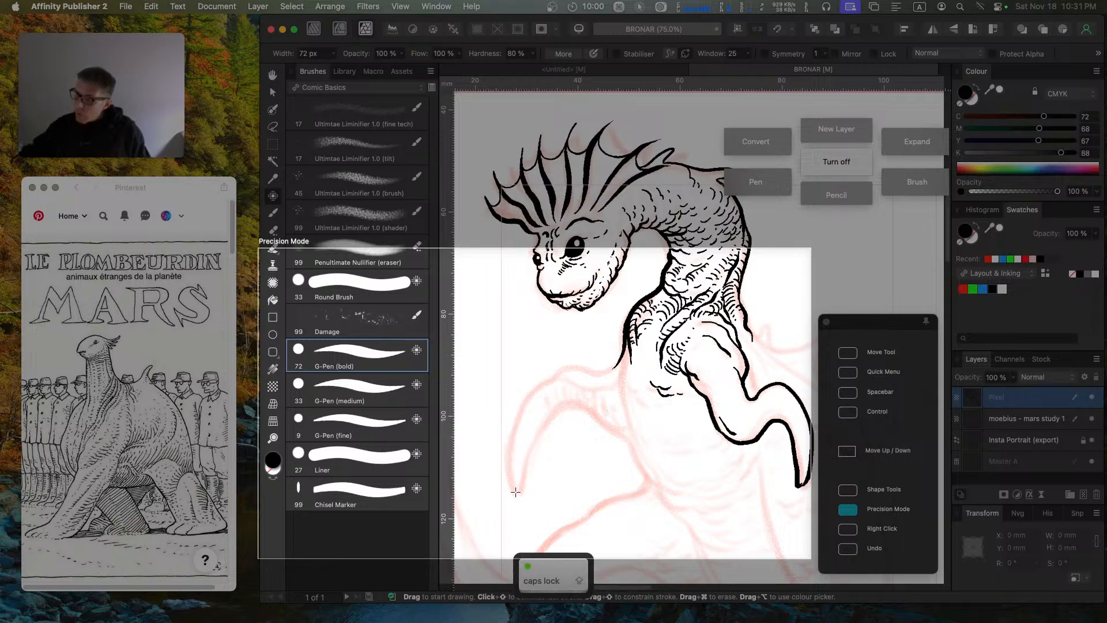
mouse_move(514, 491)
mouse_down()
mouse_move(503, 458)
mouse_move(511, 416)
mouse_move(561, 371)
mouse_move(612, 366)
mouse_move(627, 333)
mouse_up()
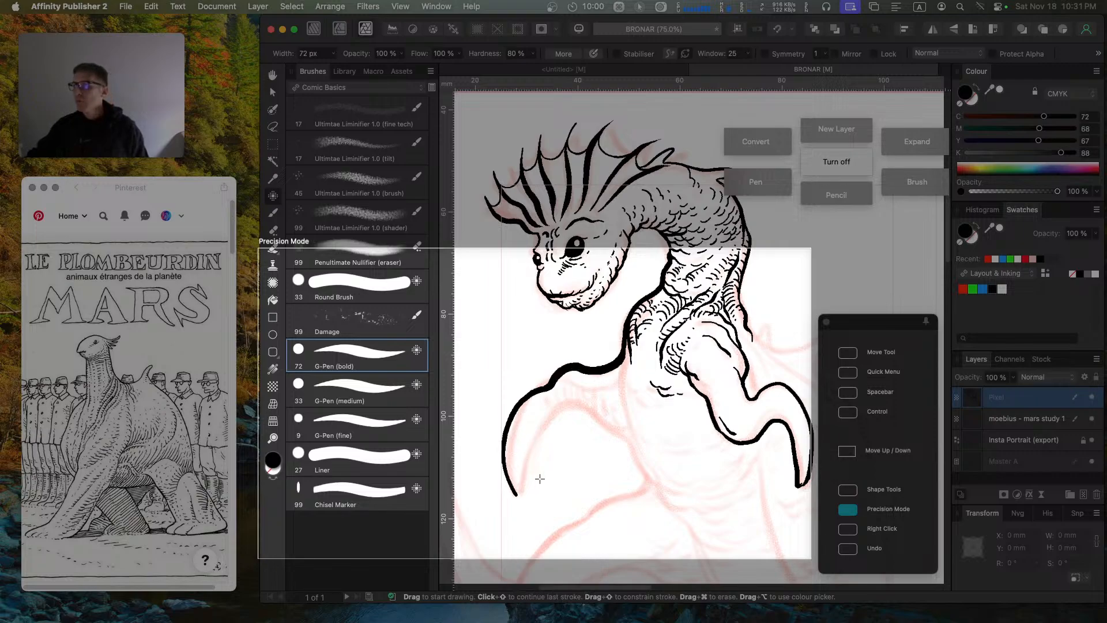
key(super+z)
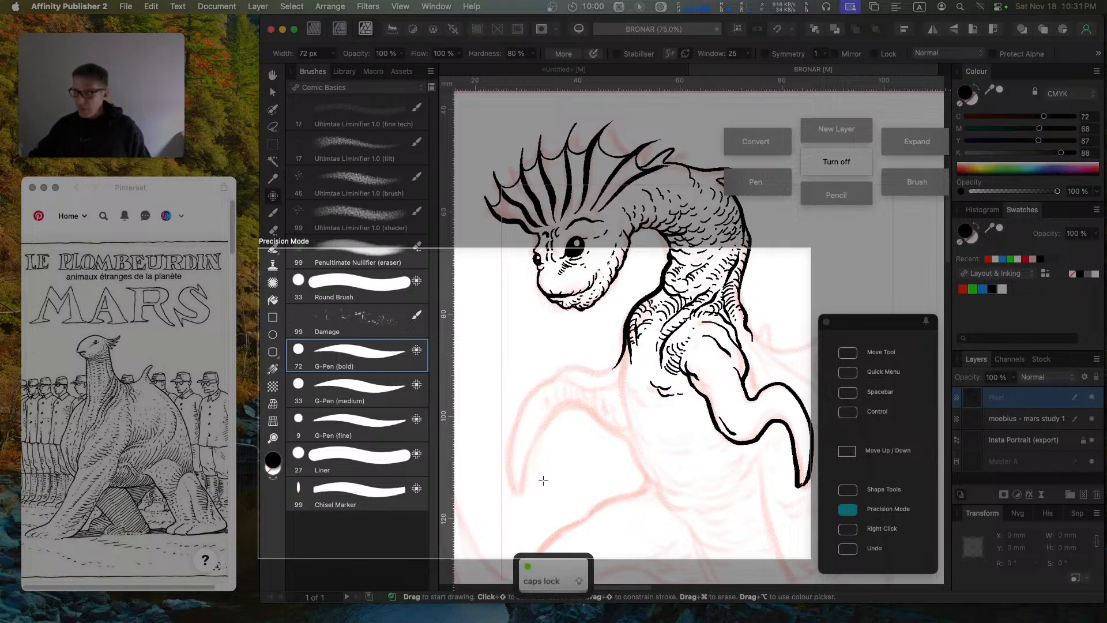
key(Escape)
Step: Outline the far arm from the chest along both edges to its pointed tip with G-Pen (medium), redoing the first stroke
click(338, 379)
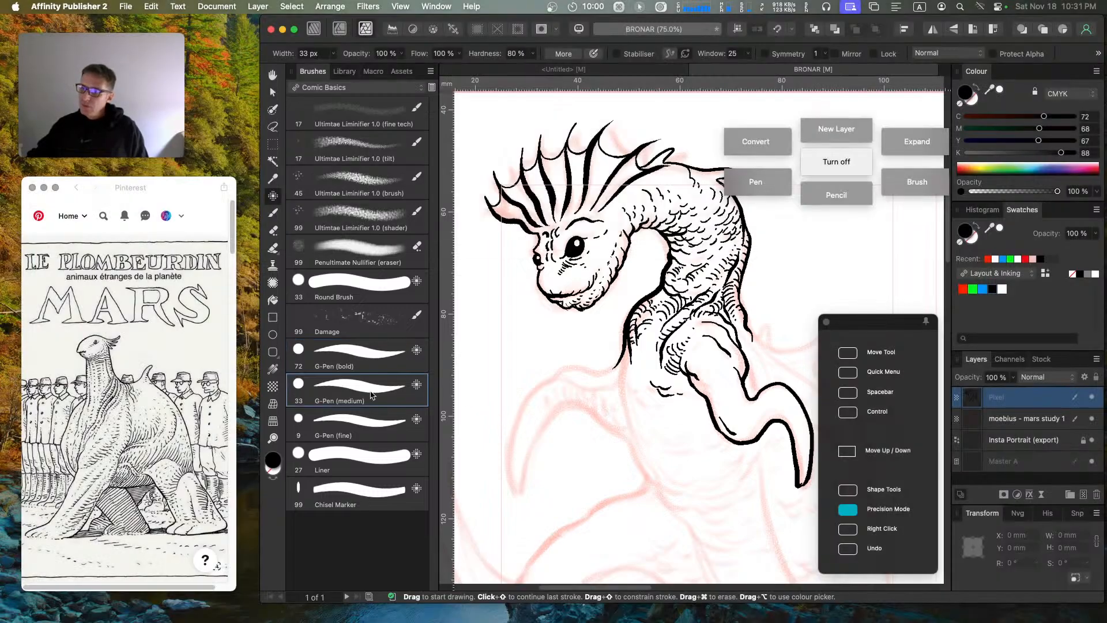
mouse_move(515, 493)
mouse_down()
mouse_move(510, 424)
mouse_move(527, 391)
mouse_move(569, 364)
mouse_move(610, 367)
mouse_up()
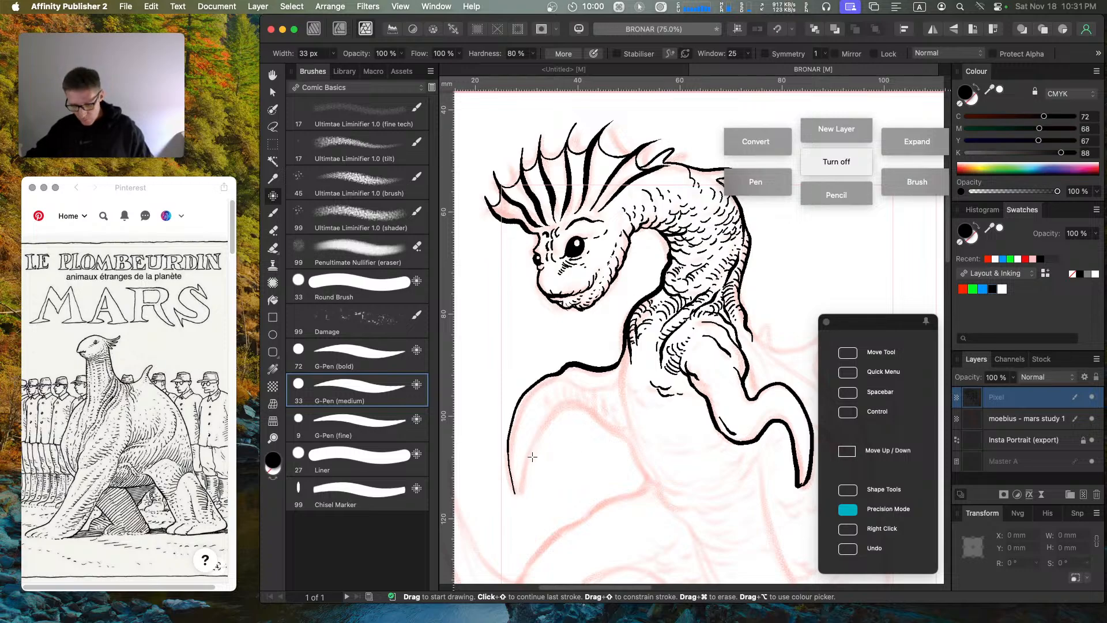
key(super+z)
key(Caps_Lock)
mouse_move(628, 339)
mouse_down()
mouse_move(598, 371)
mouse_move(547, 377)
mouse_move(577, 370)
mouse_move(519, 404)
mouse_move(507, 463)
mouse_move(516, 495)
mouse_move(529, 439)
mouse_move(527, 452)
mouse_move(547, 416)
mouse_move(575, 406)
mouse_move(631, 449)
mouse_up()
Step: Draw the chest and belly contour down past the far arm, redoing failed strokes, and start the belly's curved skin folds
mouse_move(628, 357)
mouse_down()
mouse_move(620, 396)
mouse_move(642, 406)
mouse_up()
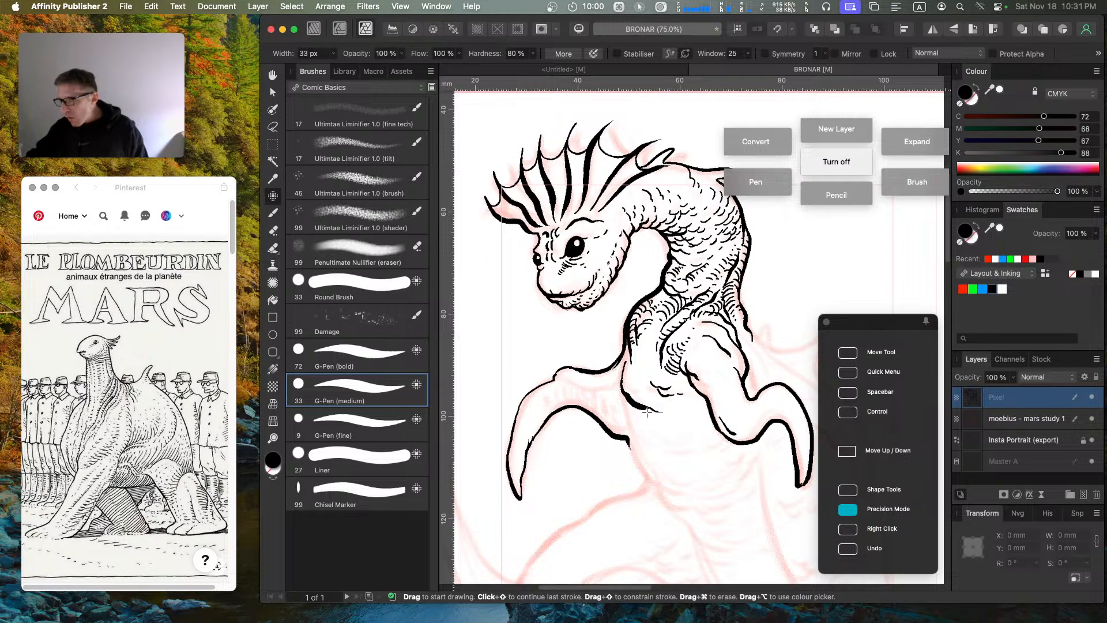
key(super+z)
key(Caps_Lock)
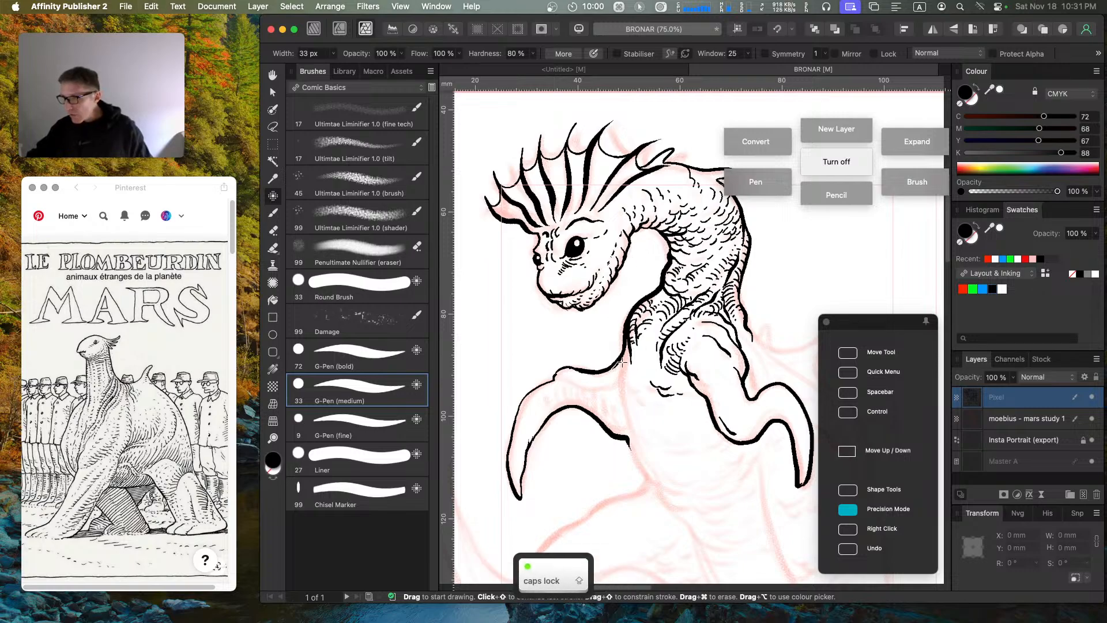
mouse_move(626, 358)
mouse_down()
mouse_move(623, 398)
mouse_move(638, 407)
mouse_move(619, 386)
mouse_move(627, 433)
mouse_move(654, 444)
mouse_move(634, 456)
mouse_move(628, 435)
mouse_move(629, 449)
mouse_move(641, 467)
mouse_move(683, 476)
mouse_move(657, 485)
mouse_move(671, 492)
mouse_move(692, 493)
mouse_move(732, 459)
mouse_move(680, 466)
mouse_move(709, 454)
mouse_move(664, 434)
mouse_move(698, 410)
mouse_up()
key(super+z)
key(super+z)
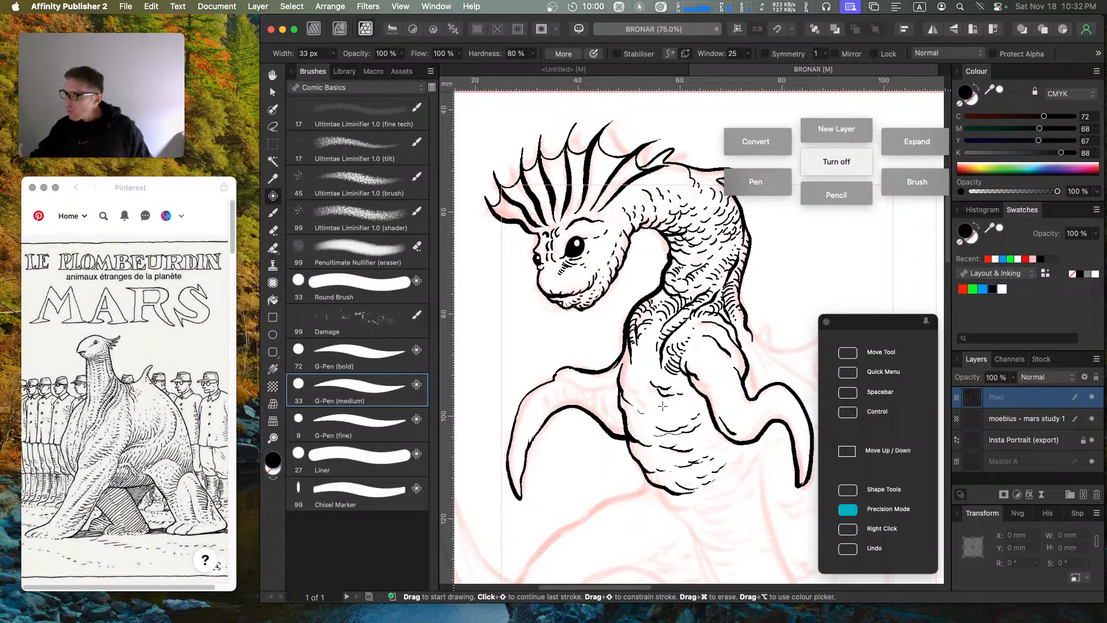
Step: Add short curved fold strokes across the middle of the belly between the two arms, redoing the first ones
key(Caps_Lock)
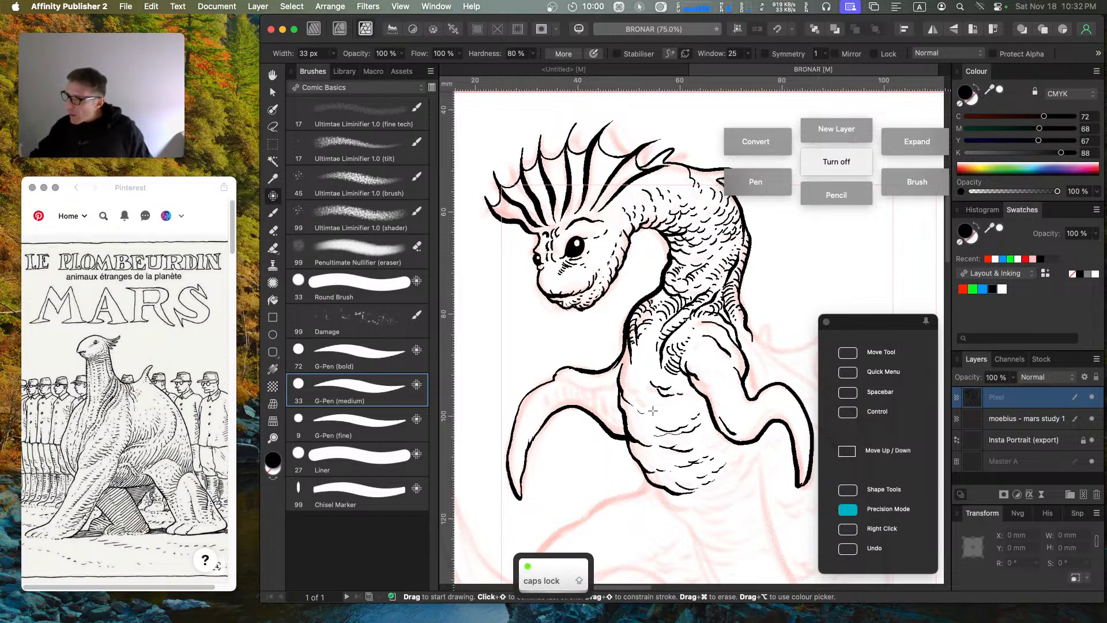
drag(655, 411, 684, 401)
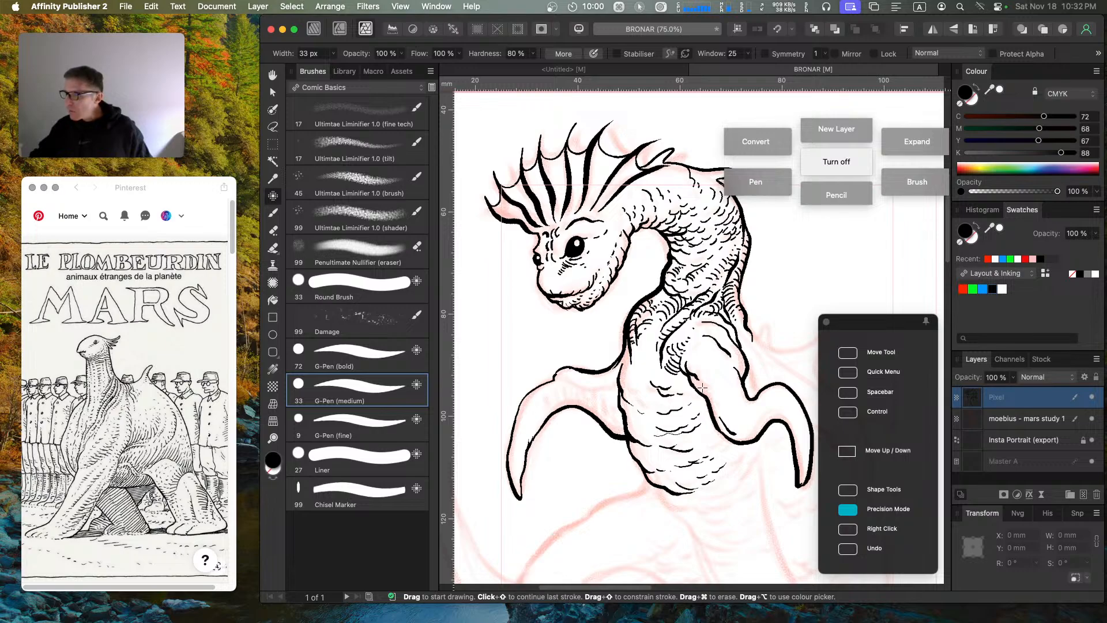
key(Caps_Lock)
key(Caps_Lock)
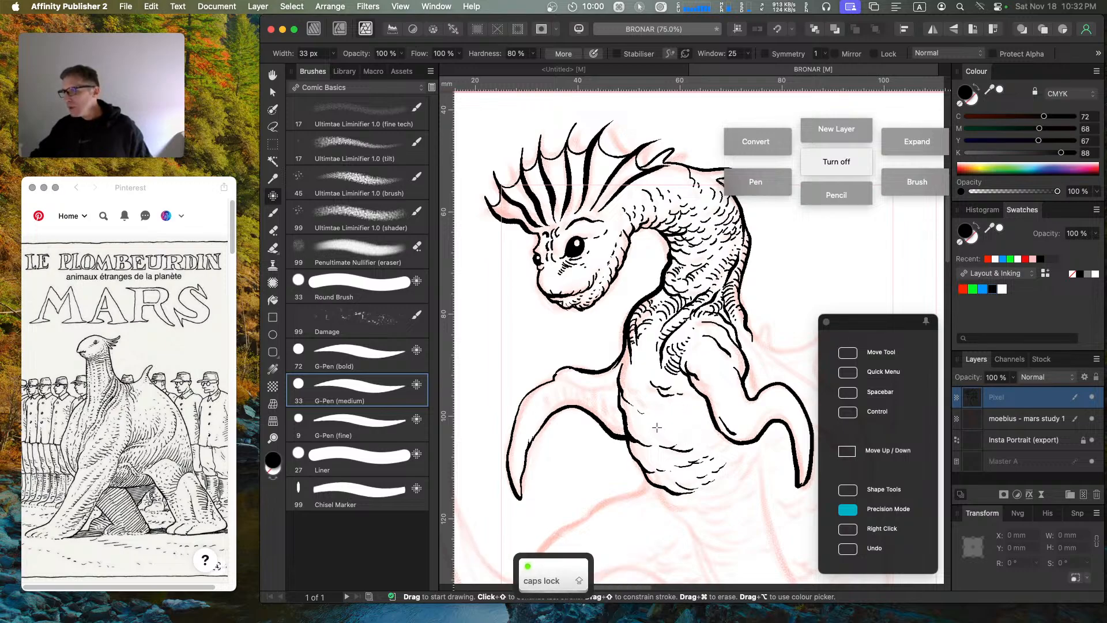
drag(670, 433, 708, 408)
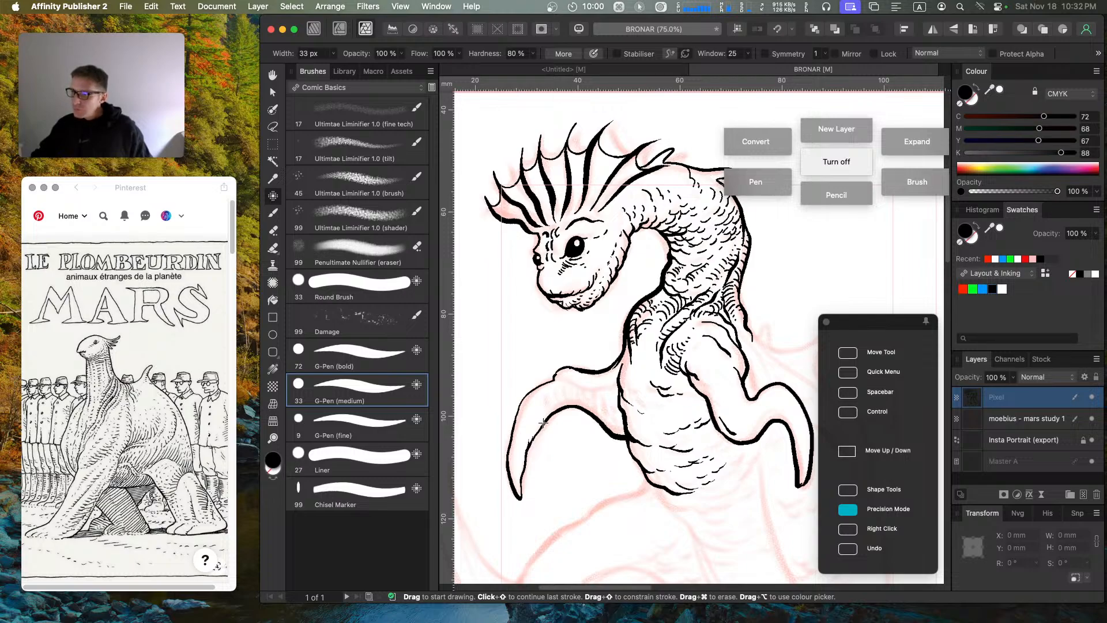
mouse_move(551, 412)
mouse_down()
mouse_move(578, 387)
mouse_move(587, 396)
mouse_up()
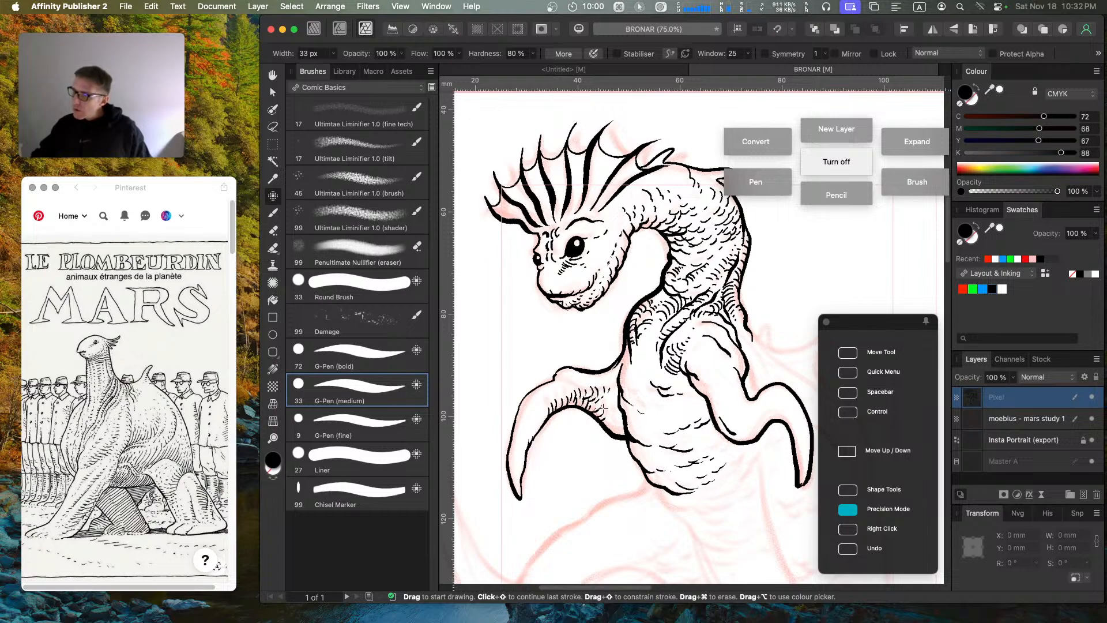
drag(604, 398, 607, 405)
key(super+z)
key(super+z)
key(super+z)
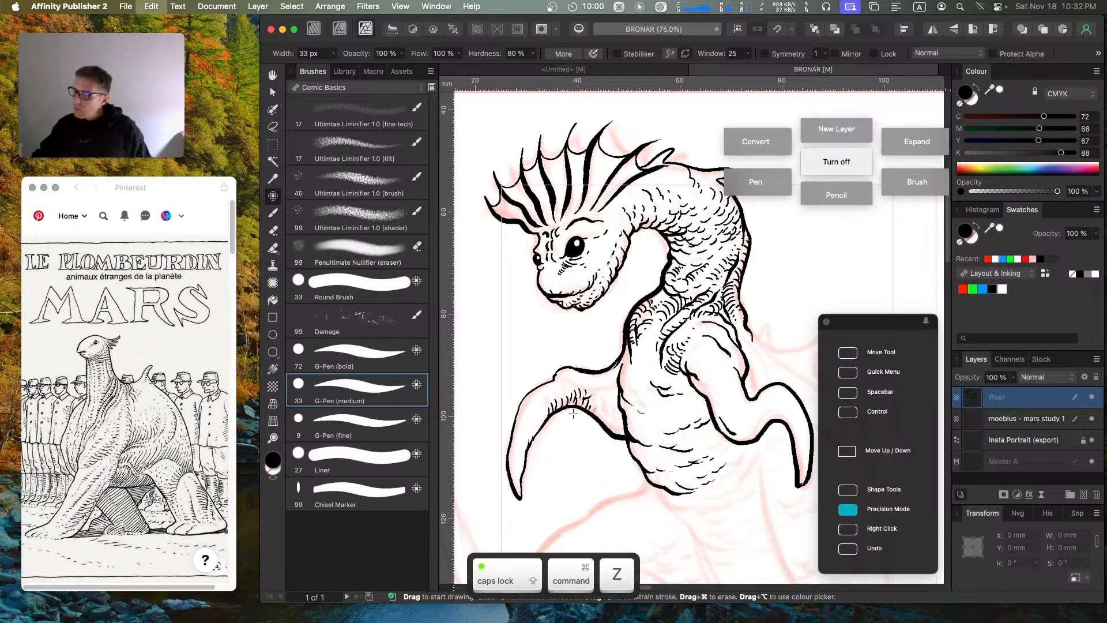
key(super+z)
key(super+z)
key(super+z)
key(super+z)
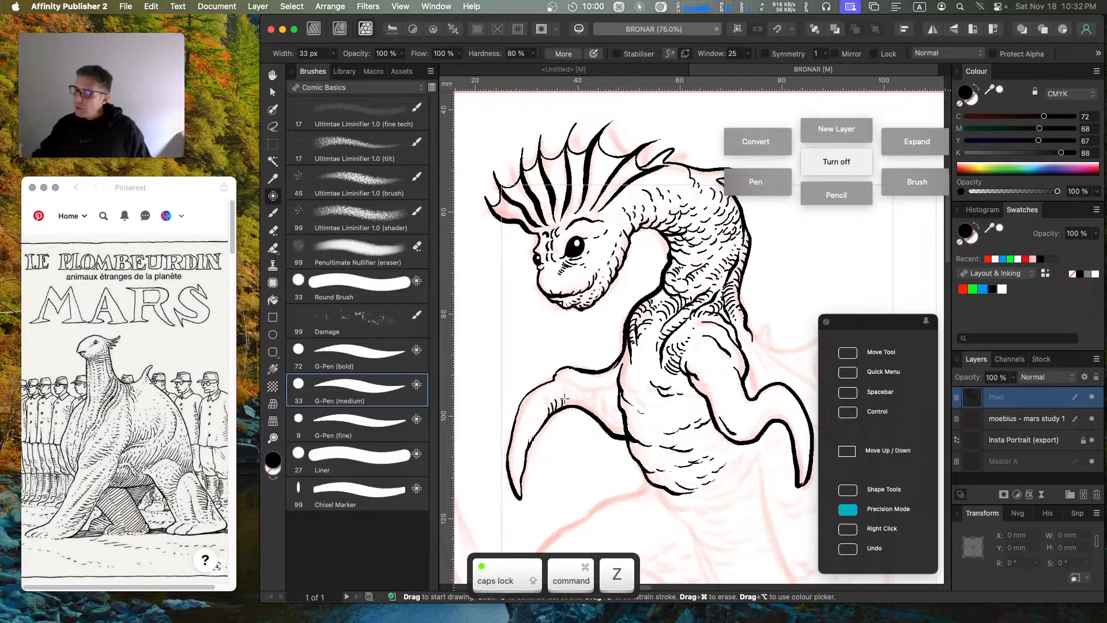
key(super+z)
key(super+z)
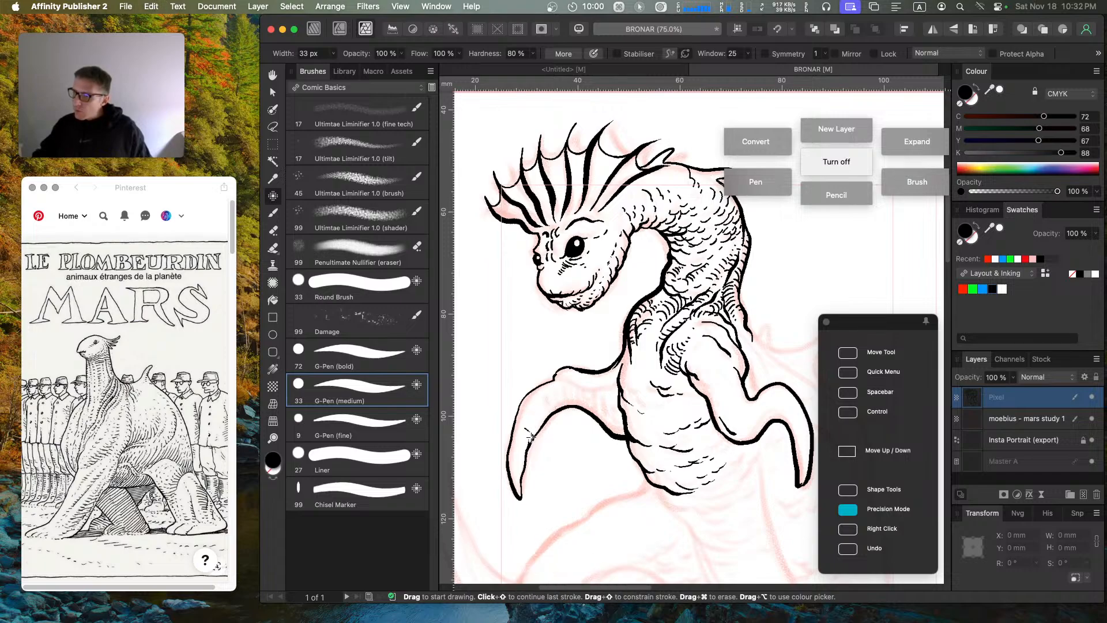
Step: Texture the far arm from its tip through the bend to the chest with short G-Pen (medium) hatch strokes
mouse_move(526, 424)
mouse_down()
mouse_move(531, 438)
mouse_move(570, 402)
mouse_up()
drag(573, 387, 606, 410)
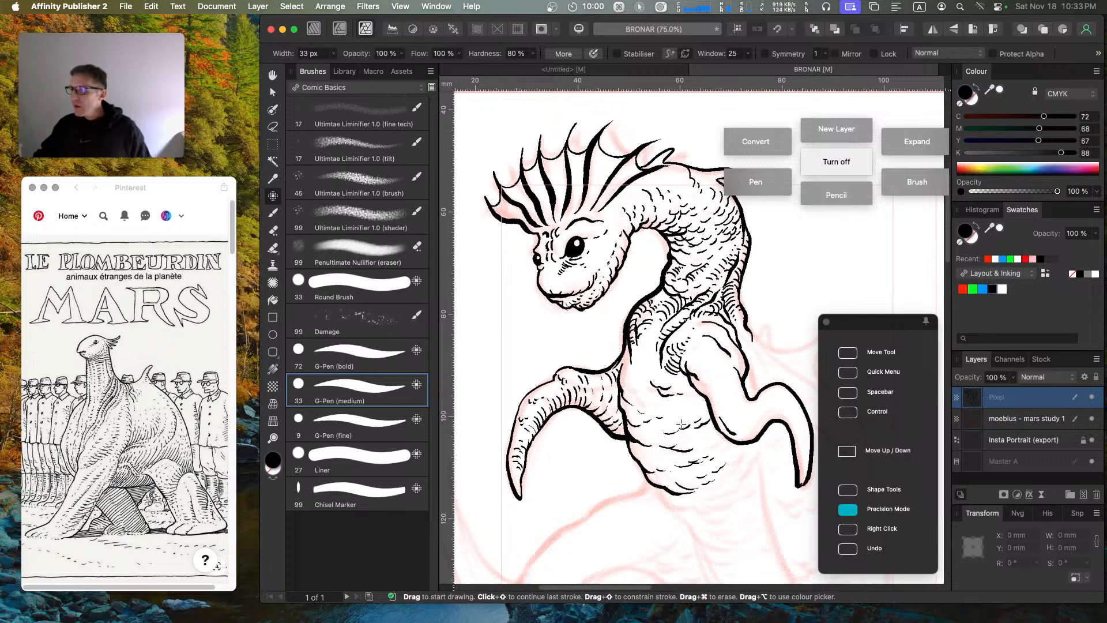
Step: Hatch the belly beside the near arm and texture the near arm from the shoulder down to its lower bend
drag(688, 410, 702, 400)
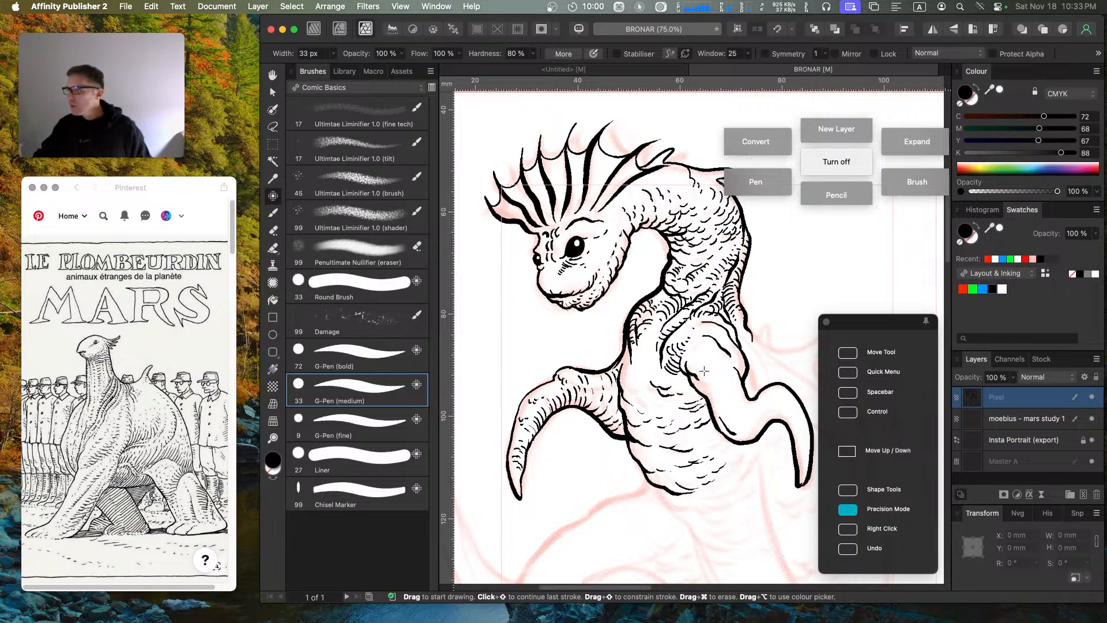
drag(695, 357, 717, 385)
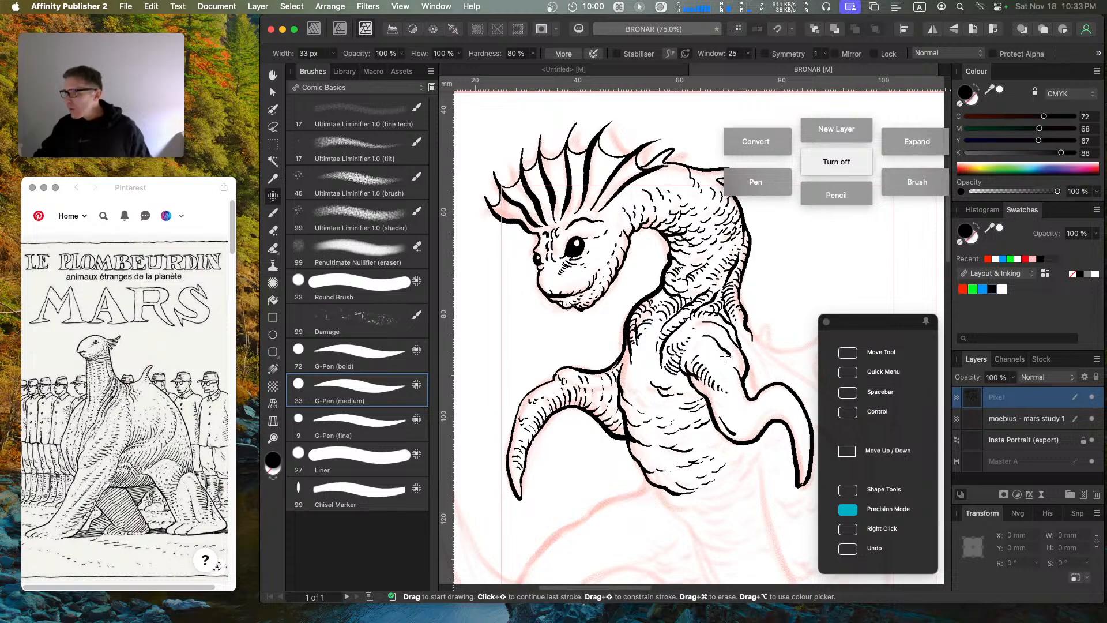
drag(733, 378, 740, 384)
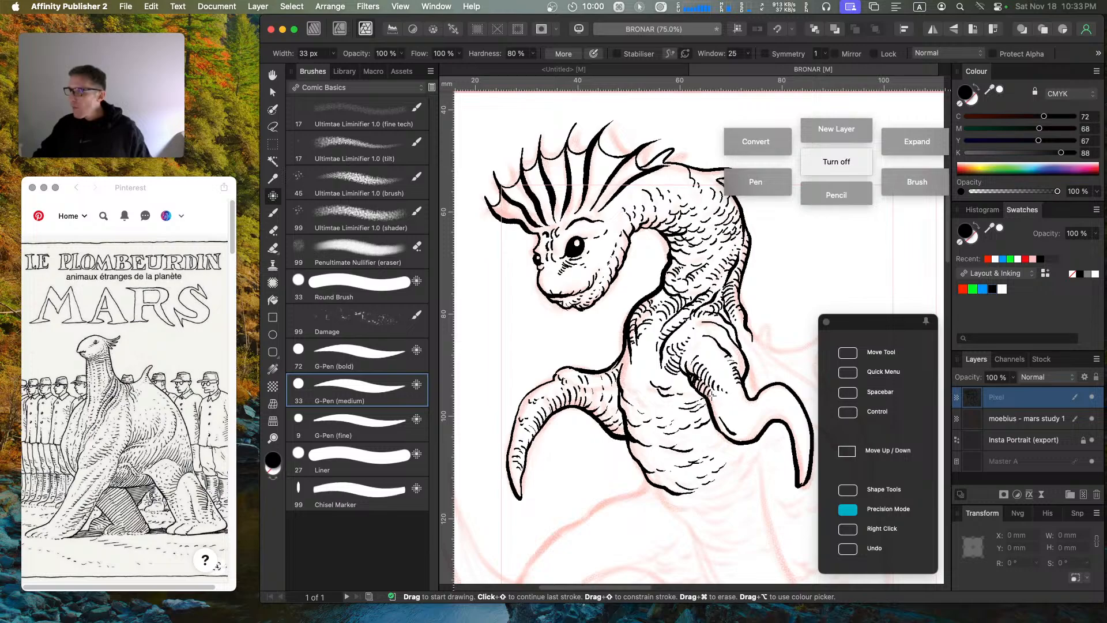
mouse_move(727, 406)
mouse_down()
mouse_move(716, 426)
mouse_move(723, 412)
mouse_move(724, 432)
mouse_move(745, 441)
mouse_up()
drag(755, 427, 741, 439)
drag(750, 431, 754, 438)
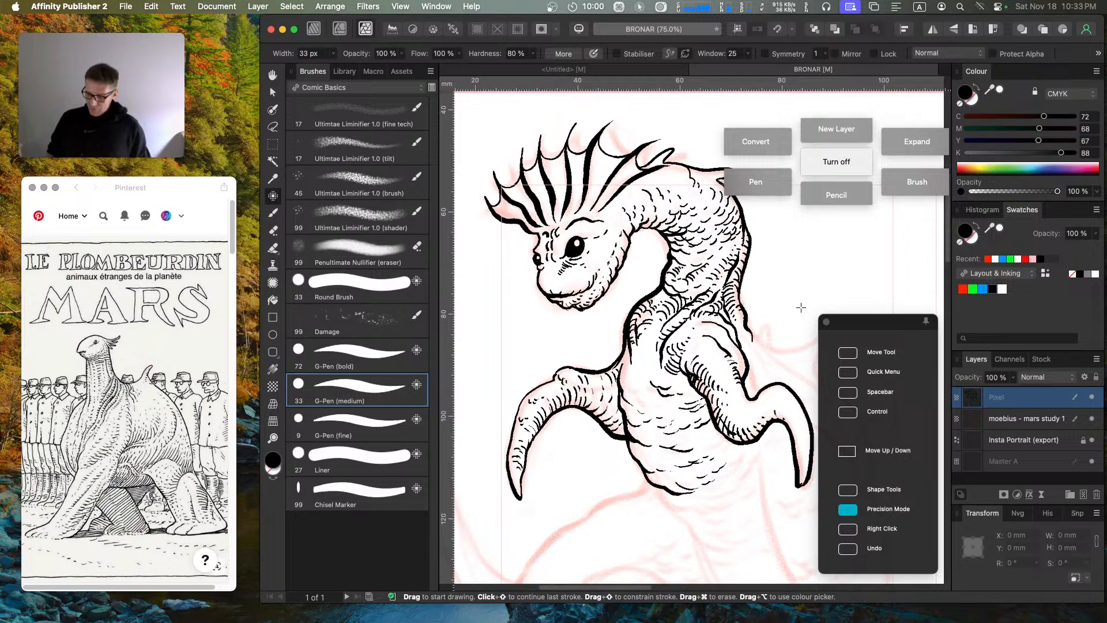
key(Caps_Lock)
key(super+minus)
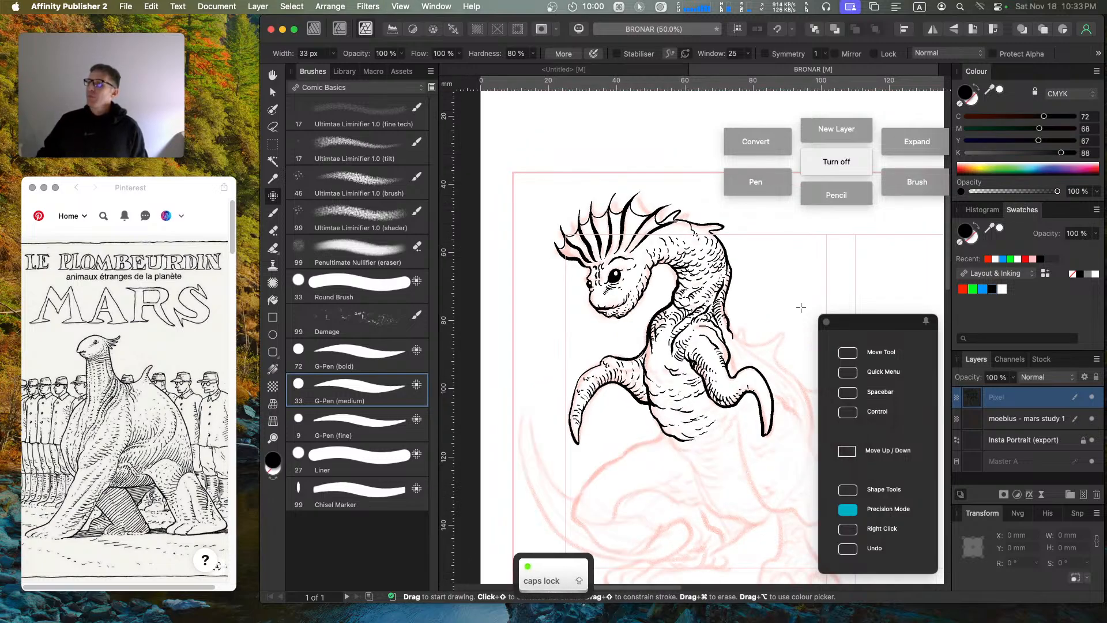
key(space)
mouse_move(690, 370)
mouse_down()
mouse_move(613, 333)
mouse_move(636, 326)
mouse_up()
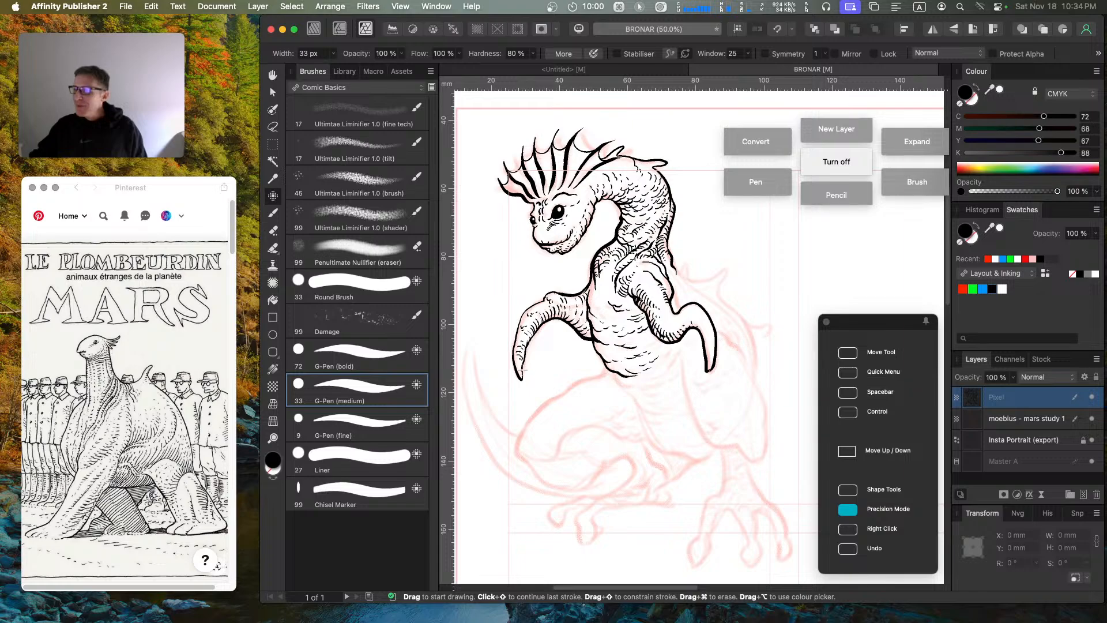
drag(523, 365, 553, 345)
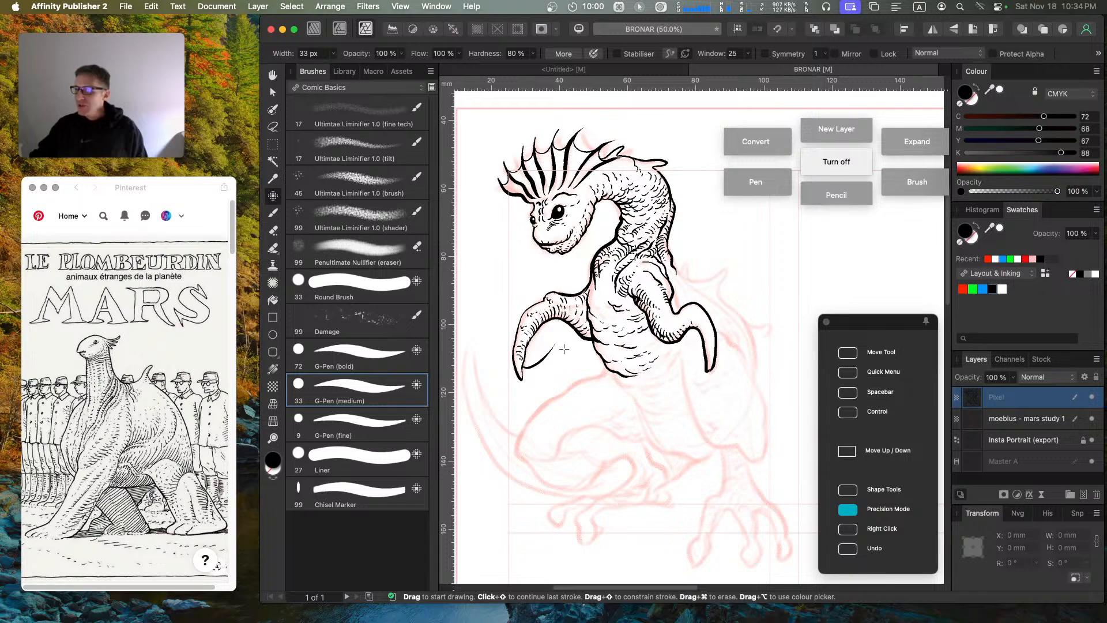
key(super+equal)
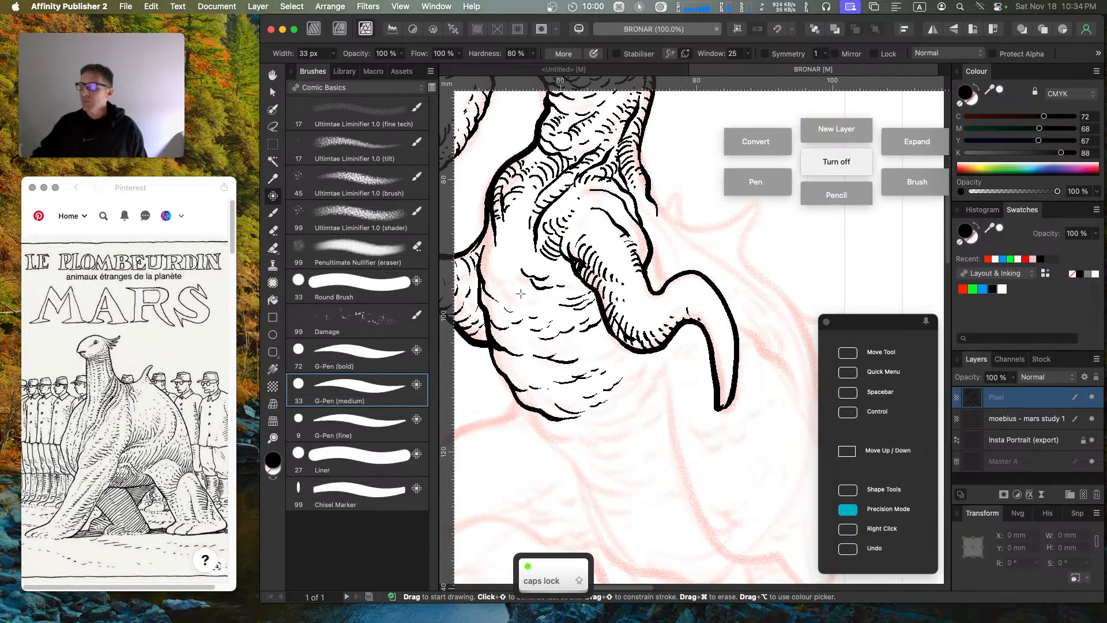
key(space)
drag(521, 294, 768, 272)
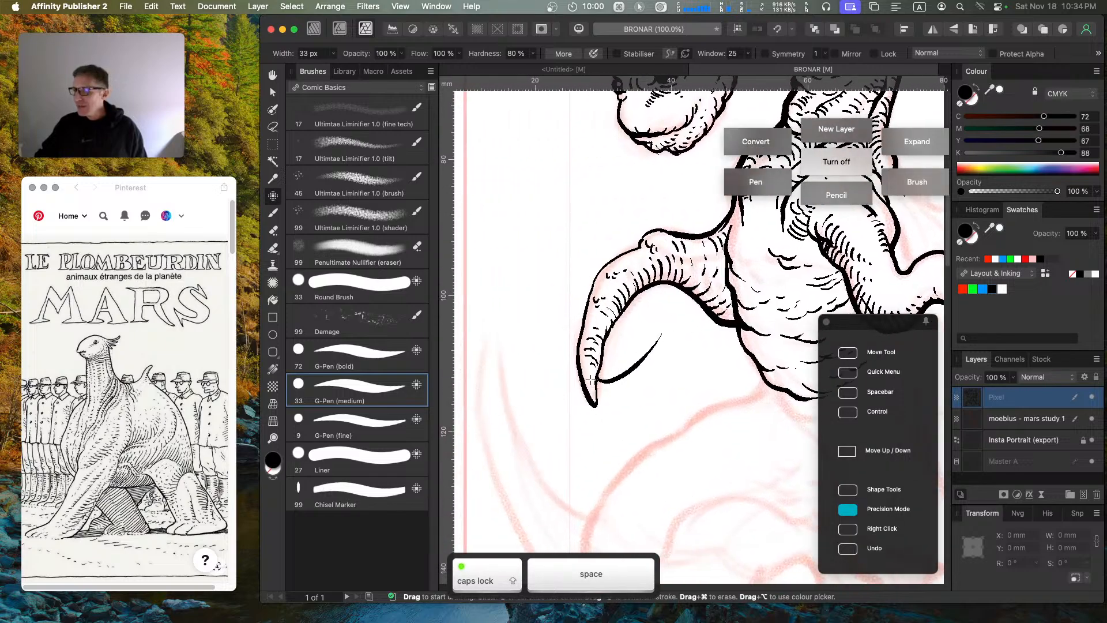
drag(592, 381, 628, 401)
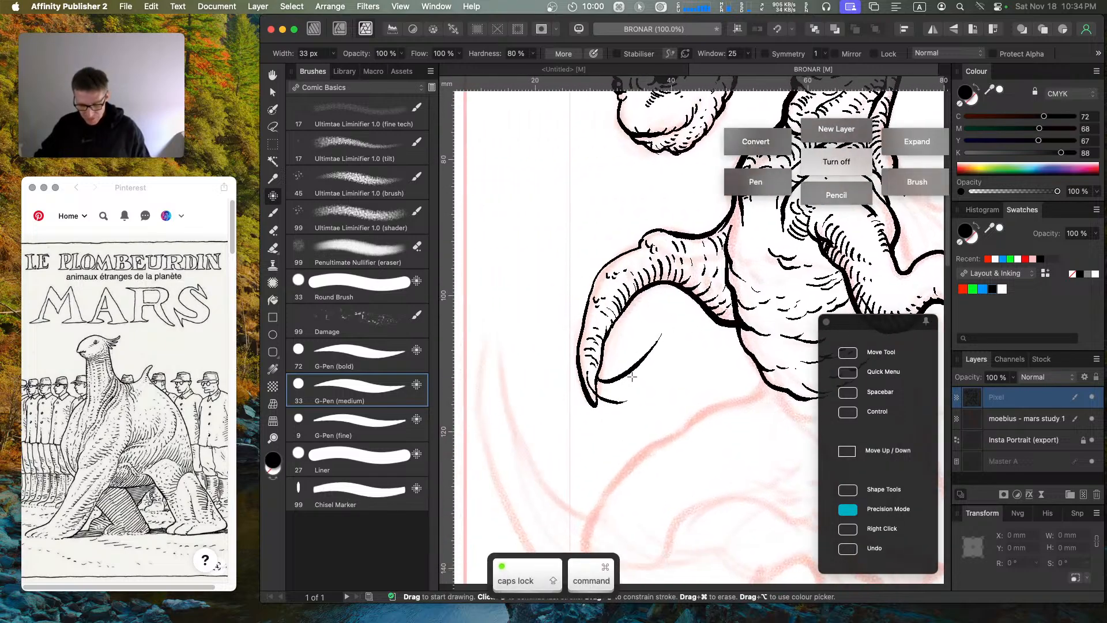
key(super+z)
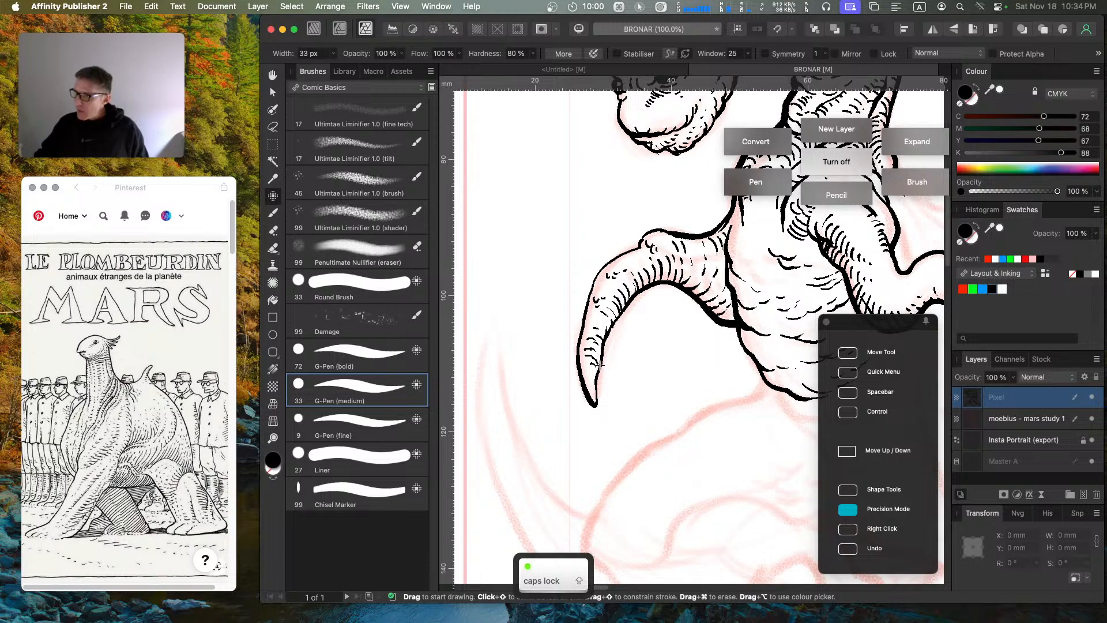
Step: Draw a curved crescent claw at the tip of the far arm with G-Pen (medium), trimming and sharpening its point
mouse_move(600, 365)
mouse_down()
mouse_move(634, 386)
mouse_move(682, 344)
mouse_up()
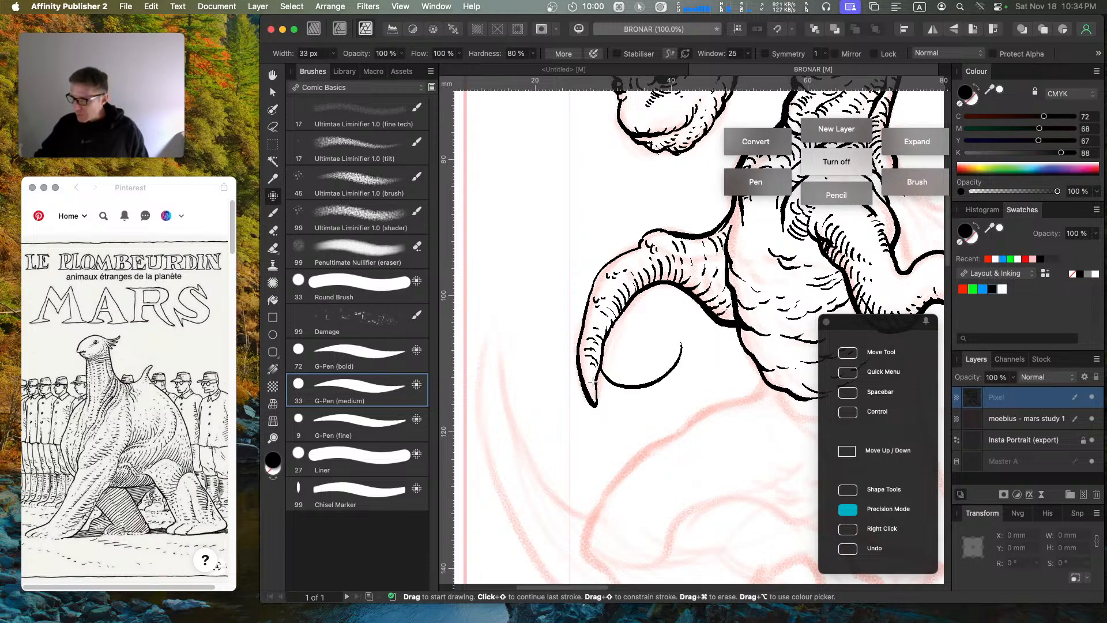
mouse_move(600, 392)
mouse_down()
mouse_move(635, 400)
mouse_move(674, 343)
mouse_up()
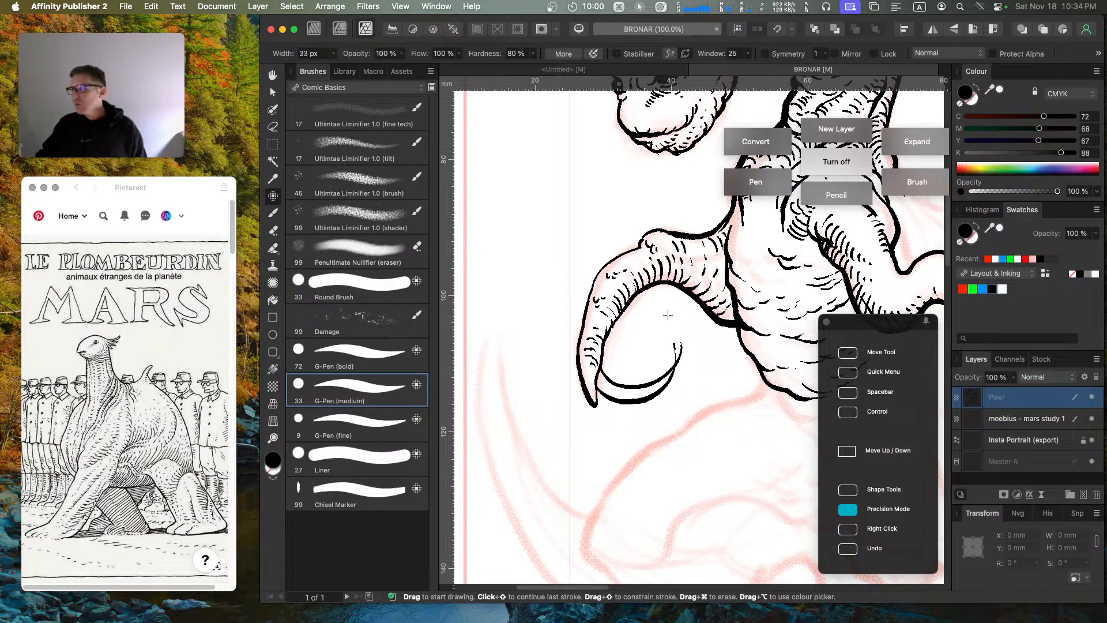
key(e)
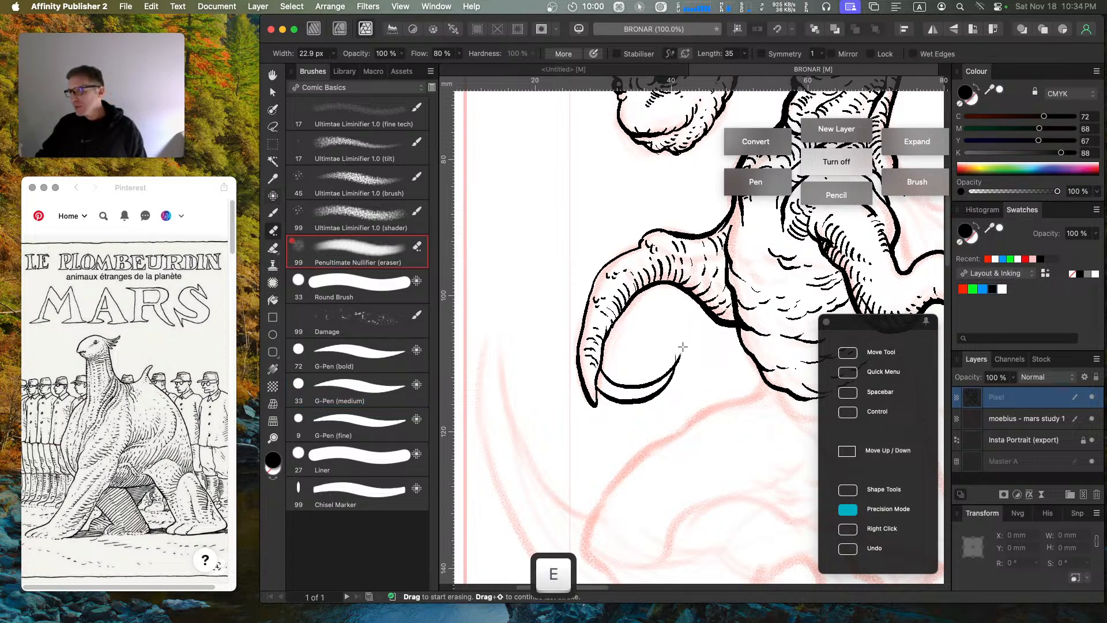
drag(683, 347, 685, 356)
key(b)
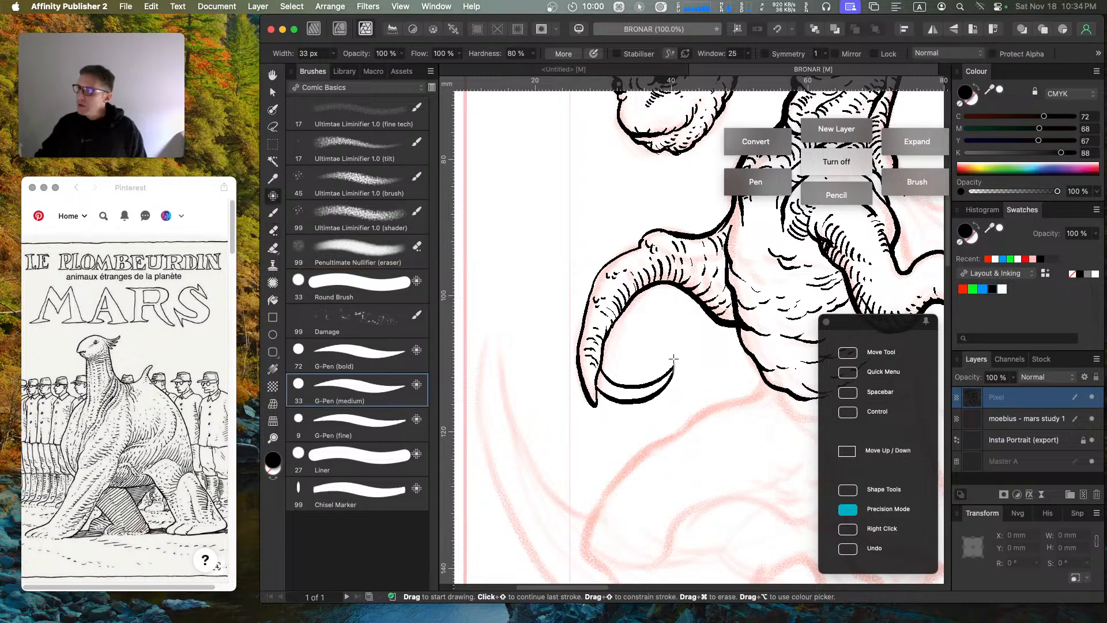
drag(676, 364, 666, 382)
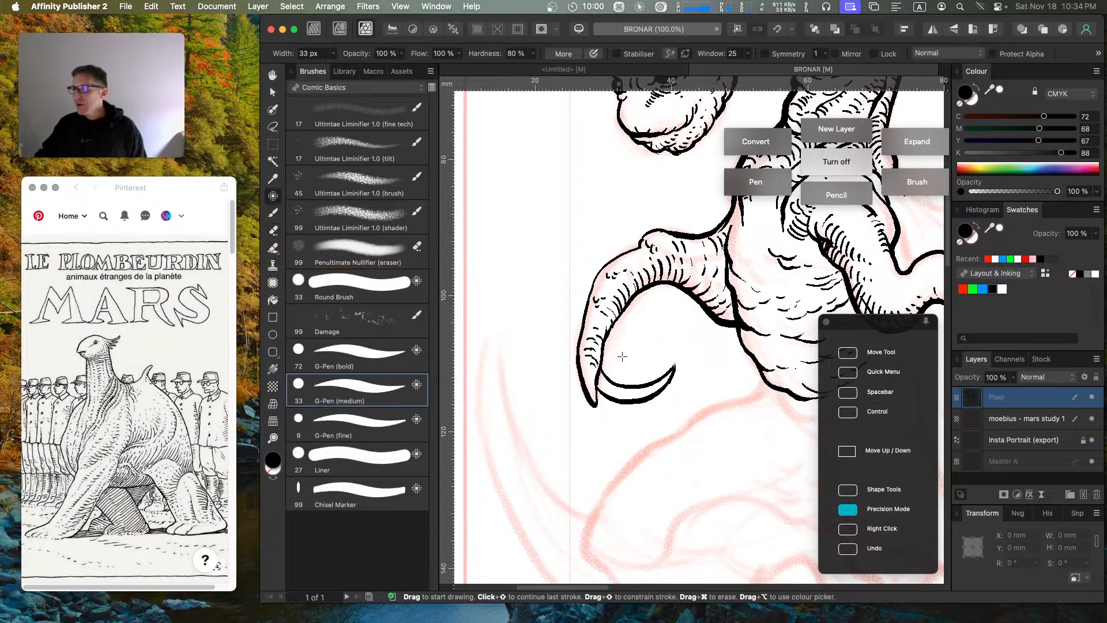
Step: Flood fill the far arm's claw with black
key(space)
drag(623, 357, 612, 411)
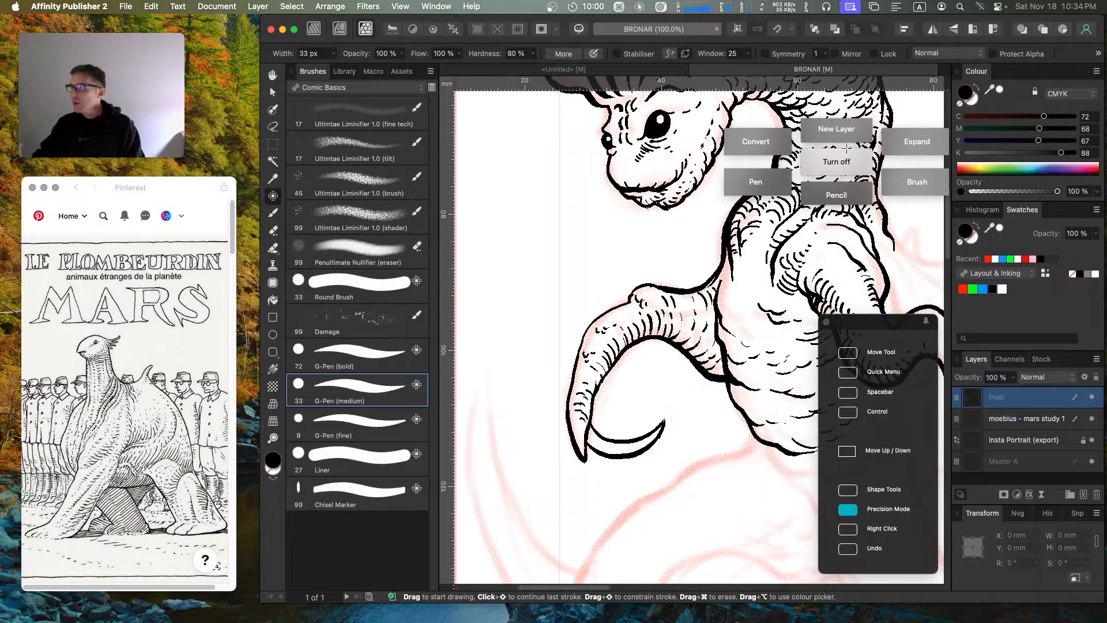
key(g)
click(605, 440)
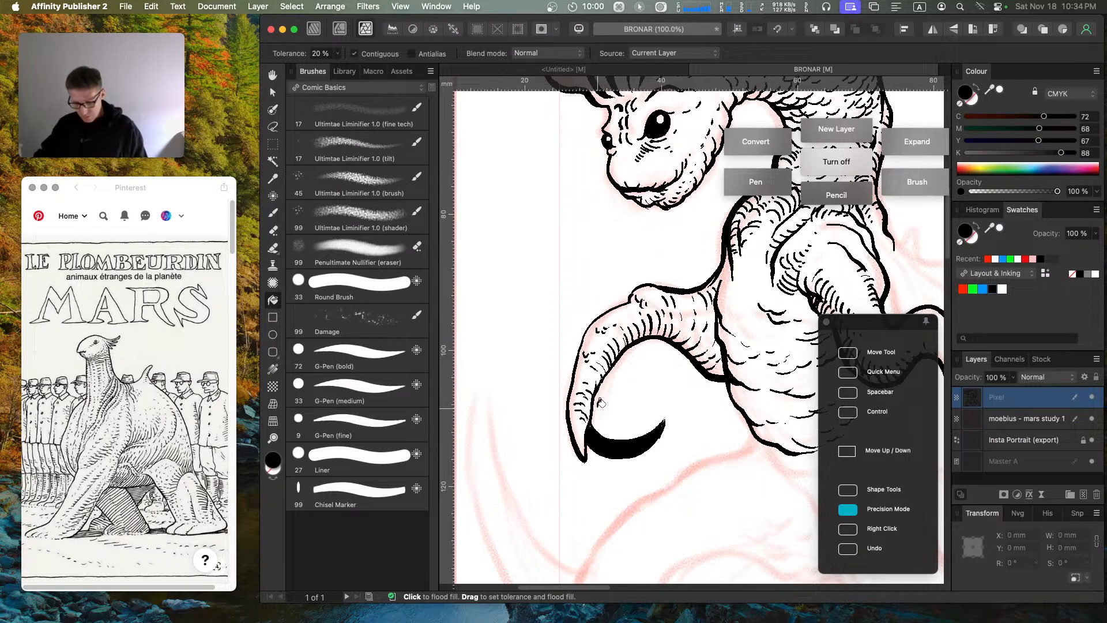
Step: Carve a curved highlight out of the black claw and hatch across it with fine G-Pen (medium) strokes
key(y)
key(a)
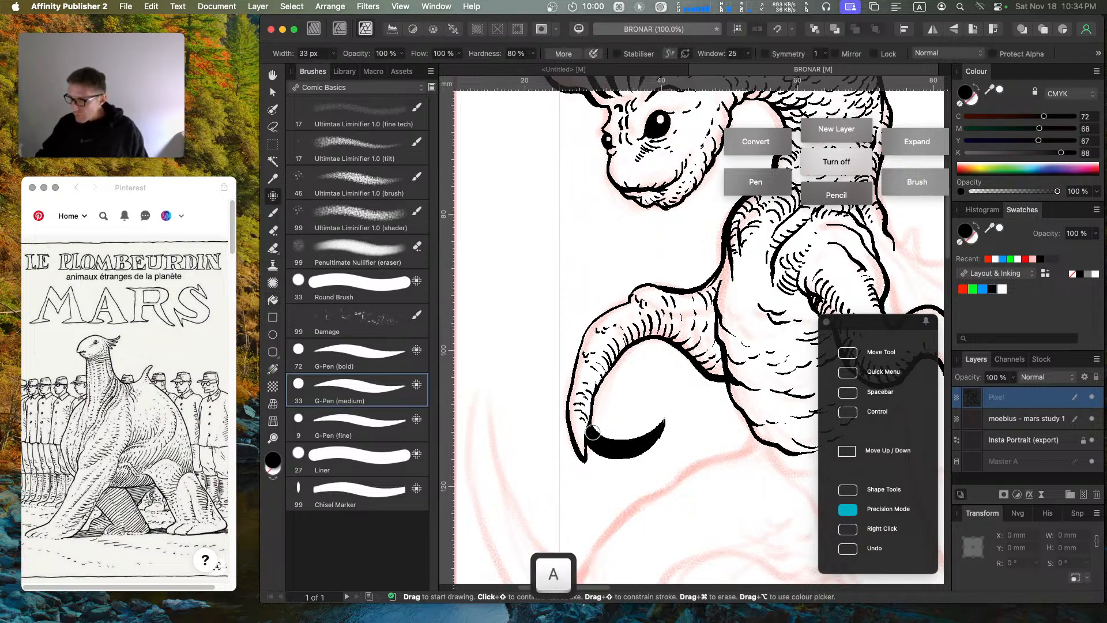
key(Caps_Lock)
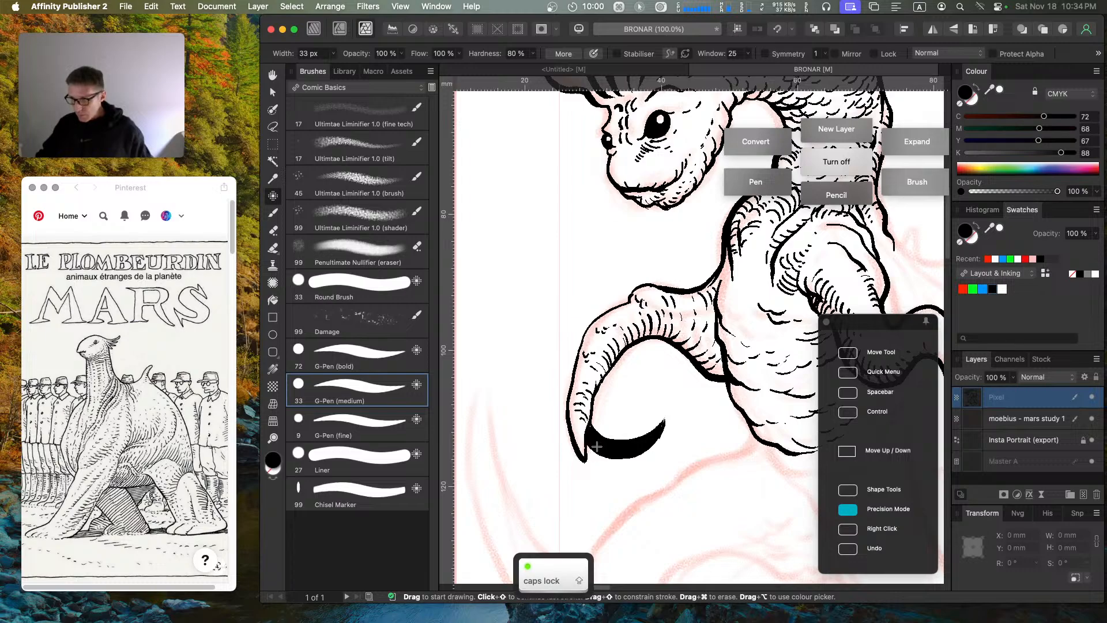
key(super)
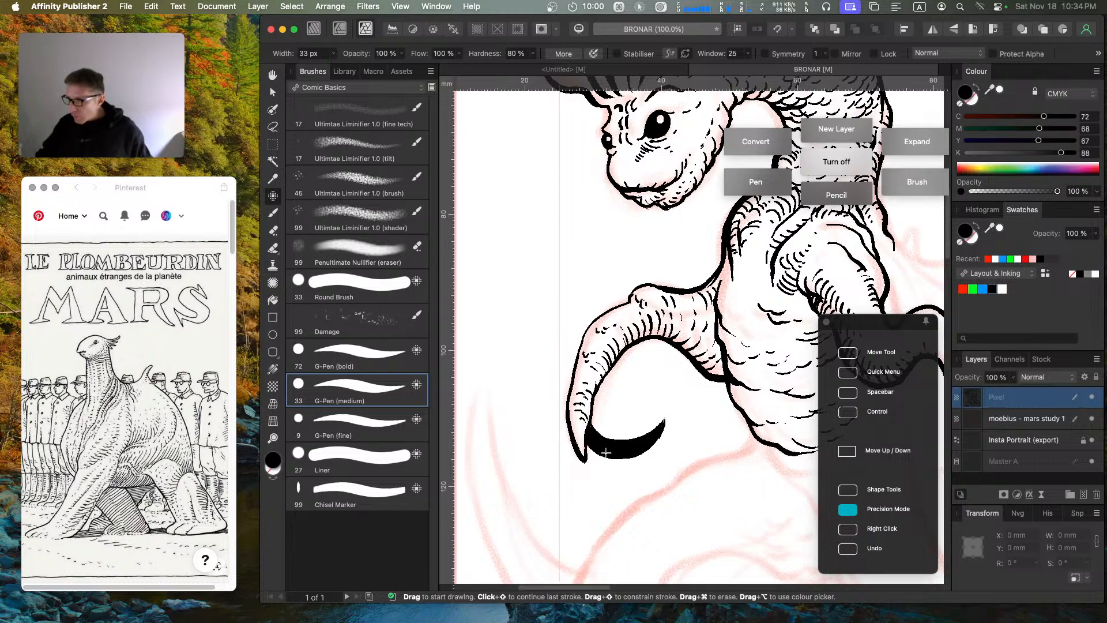
mouse_move(606, 454)
mouse_down()
mouse_move(644, 448)
mouse_move(661, 427)
mouse_up()
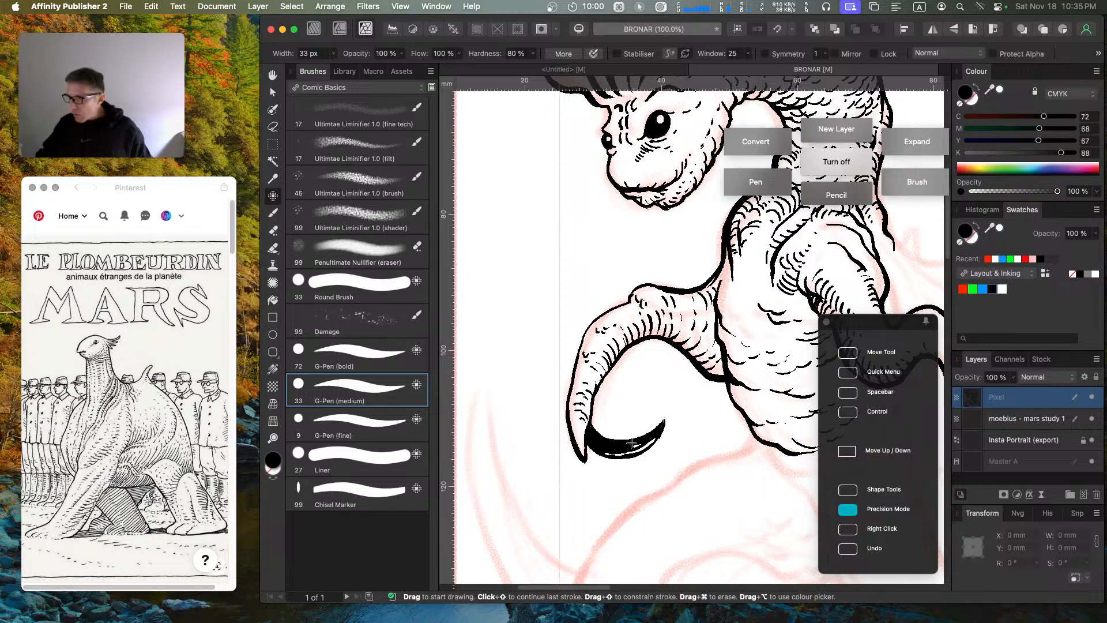
key(Caps_Lock)
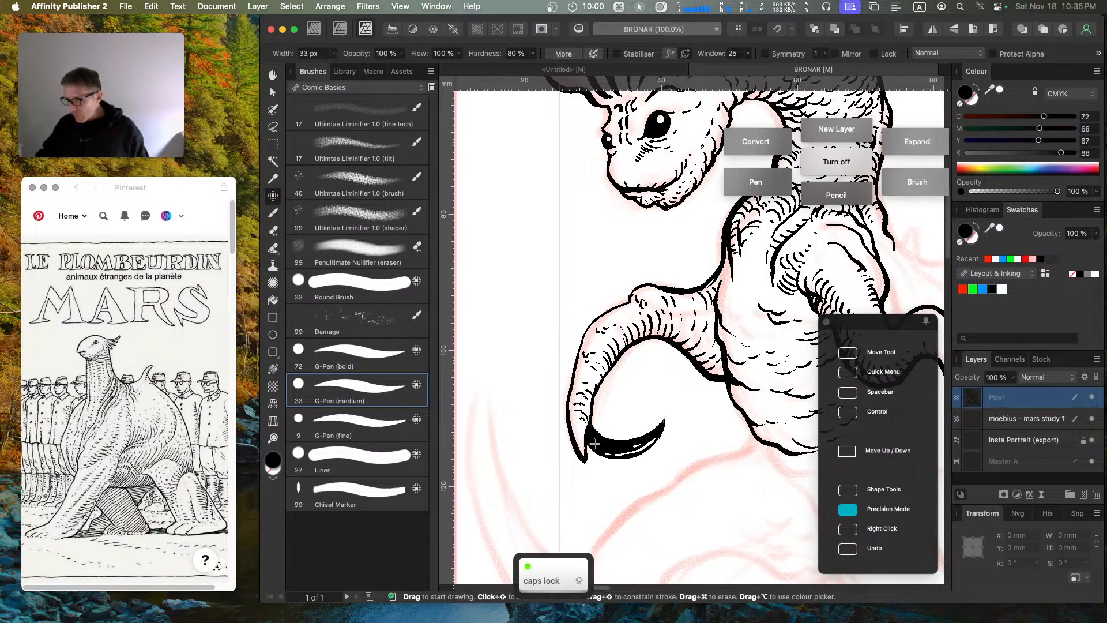
mouse_move(594, 440)
mouse_down()
mouse_move(622, 449)
mouse_move(658, 434)
mouse_up()
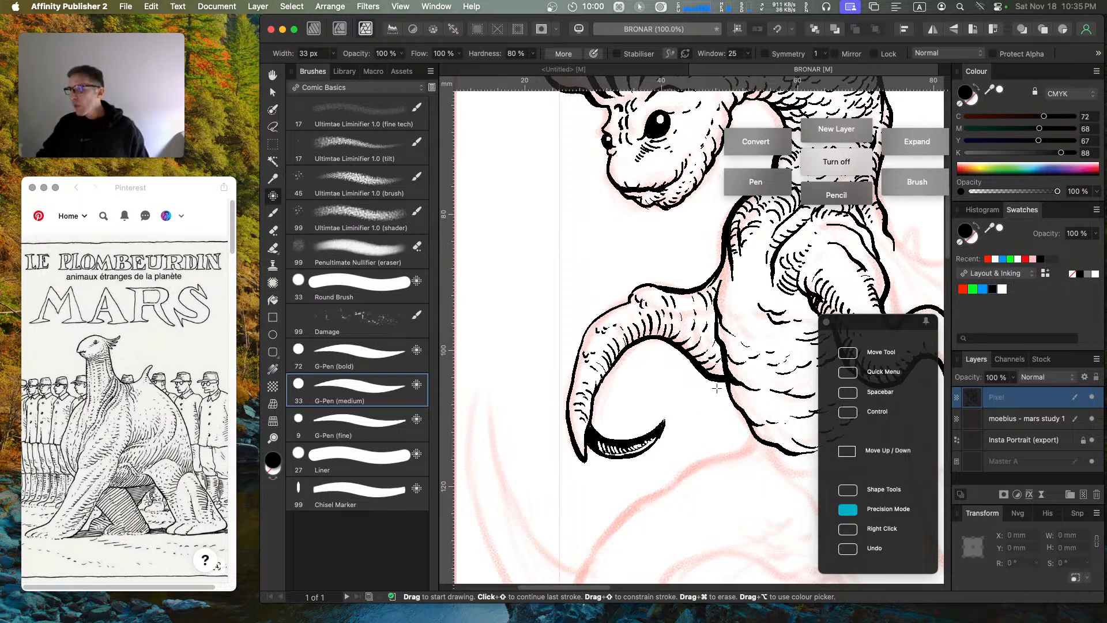
Step: Extend the belly contour downward and add more short curved skin folds across the lower belly
key(super+minus)
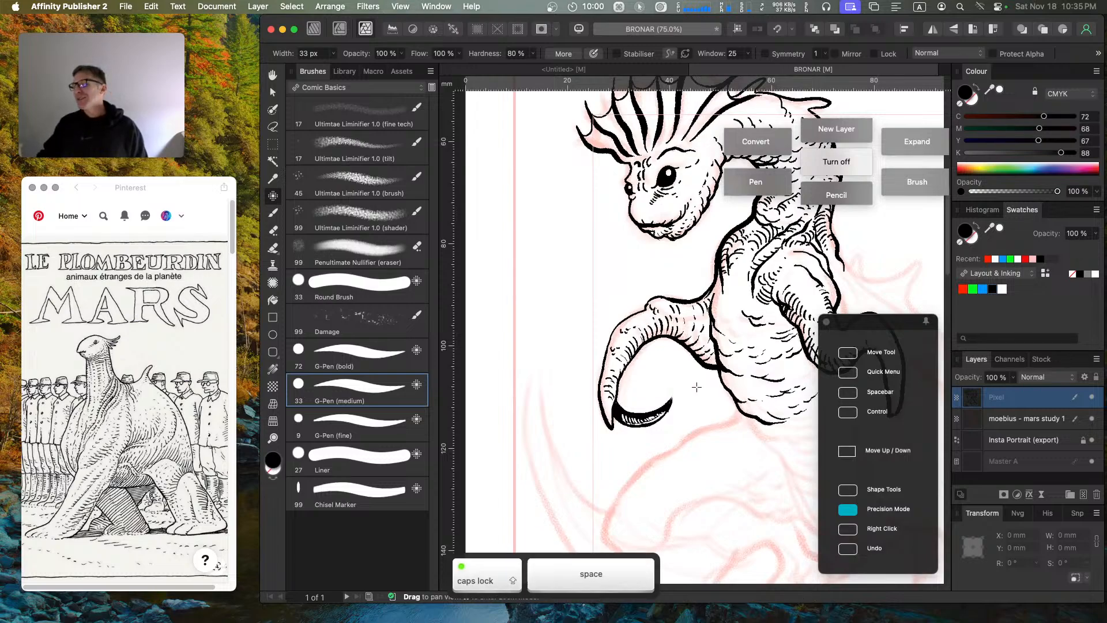
drag(623, 406, 474, 354)
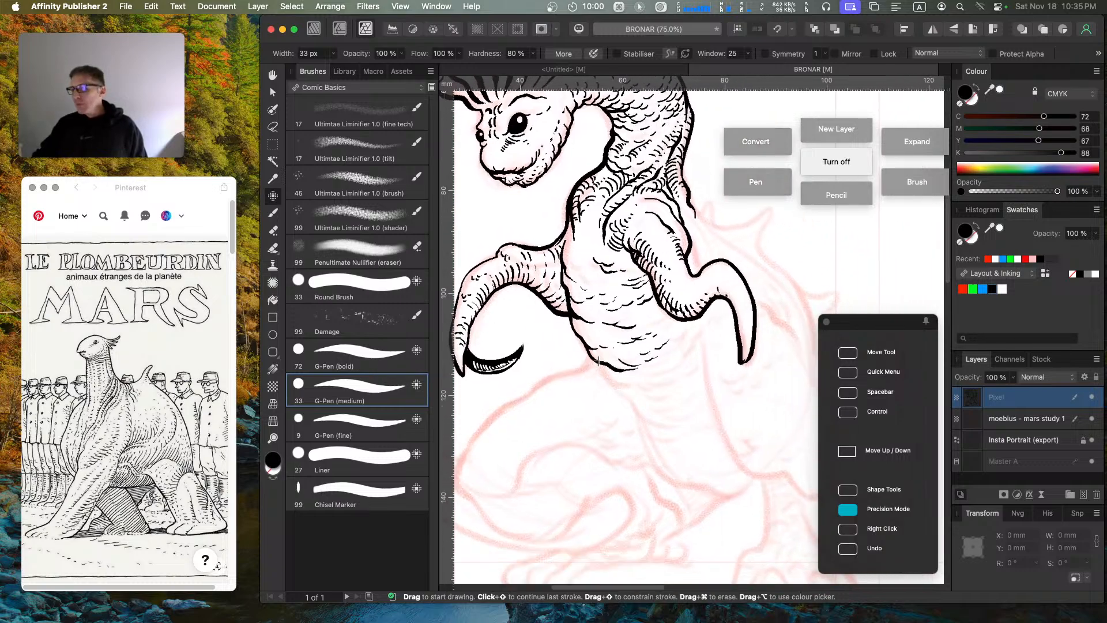
drag(608, 370, 633, 373)
mouse_move(638, 375)
mouse_down()
mouse_move(606, 372)
mouse_move(620, 386)
mouse_move(661, 379)
mouse_move(697, 327)
mouse_move(689, 360)
mouse_up()
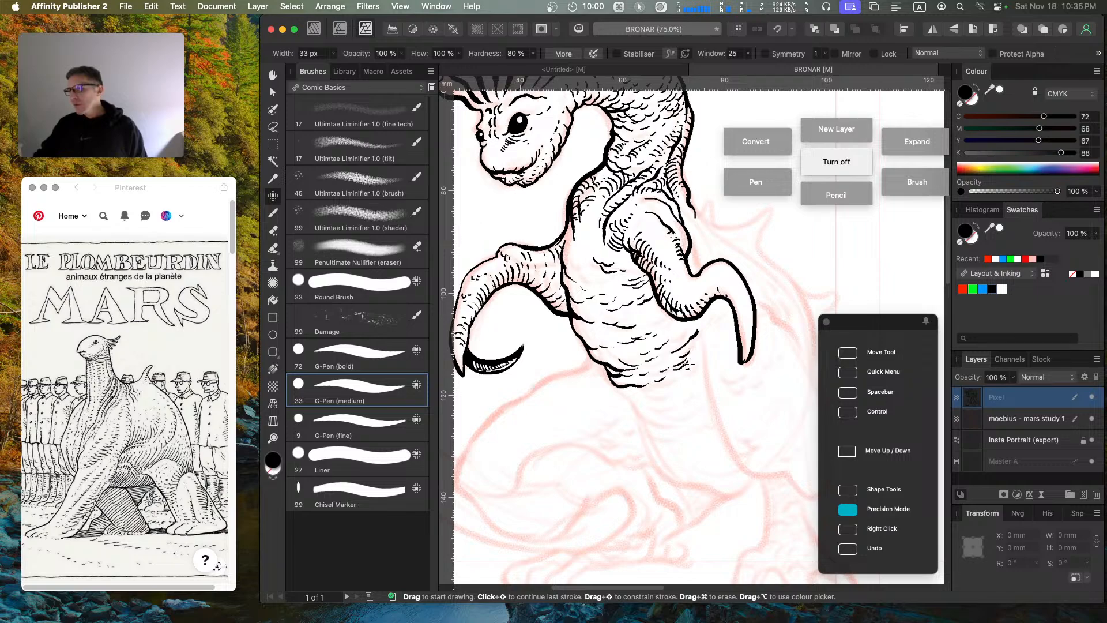
key(space)
mouse_move(620, 379)
mouse_down()
mouse_move(590, 314)
mouse_move(607, 298)
mouse_move(628, 324)
mouse_move(649, 309)
mouse_move(606, 332)
mouse_move(648, 327)
mouse_move(603, 337)
mouse_move(660, 340)
mouse_up()
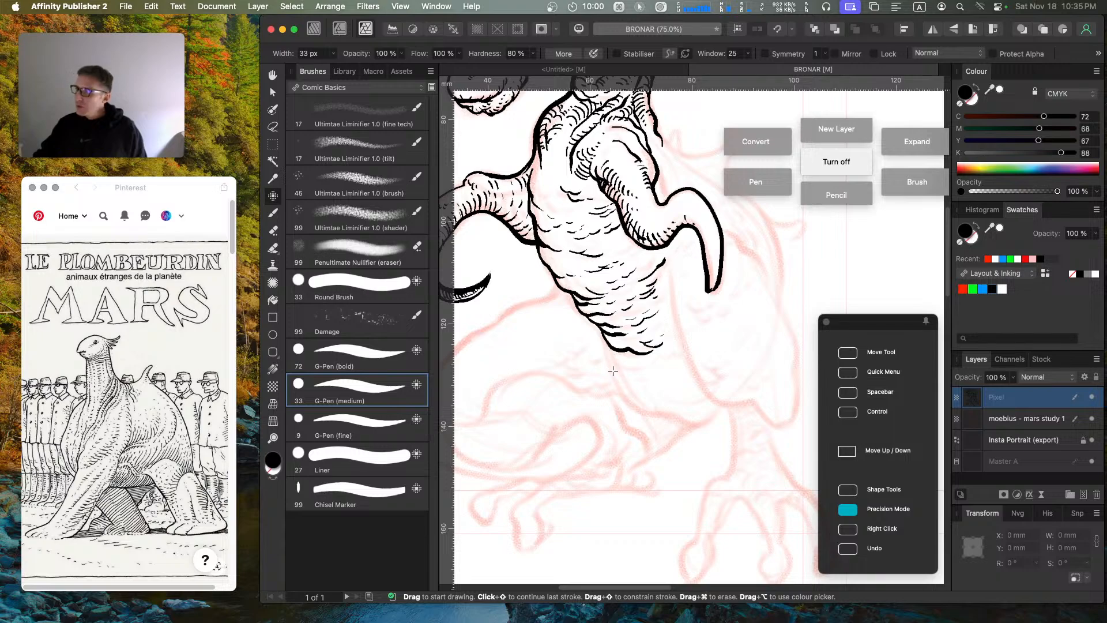
Step: Outline the underside of the body and the near thigh down around the knee over the red sketch
mouse_move(613, 372)
mouse_down()
mouse_move(644, 413)
mouse_move(715, 419)
mouse_move(699, 427)
mouse_move(734, 366)
mouse_move(631, 333)
mouse_up()
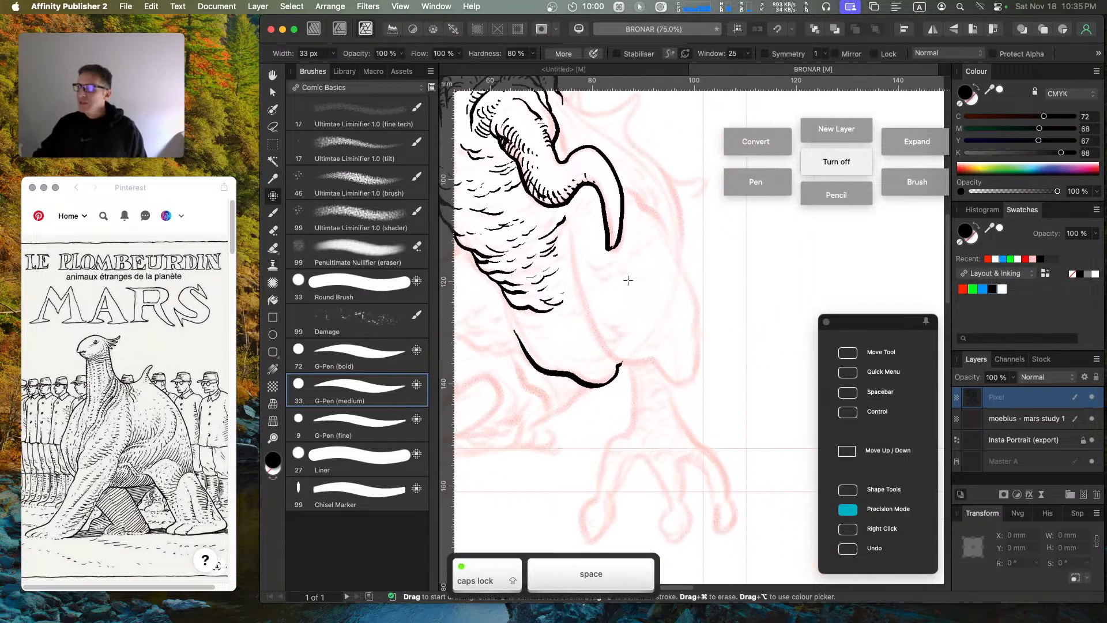
mouse_move(566, 231)
mouse_down()
mouse_move(583, 298)
mouse_move(622, 362)
mouse_up()
mouse_move(606, 353)
mouse_down()
mouse_move(695, 371)
mouse_move(695, 293)
mouse_up()
key(space)
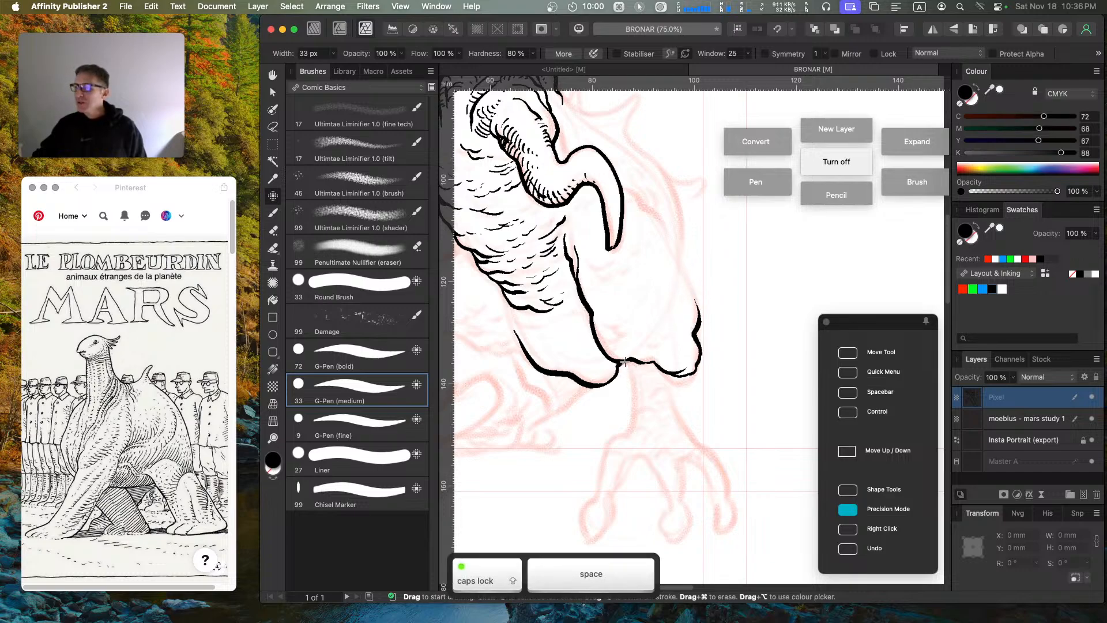
Step: Ink the front edge of the near lower leg down to the first toe and texture that toe with short hatch strokes
drag(624, 362, 630, 414)
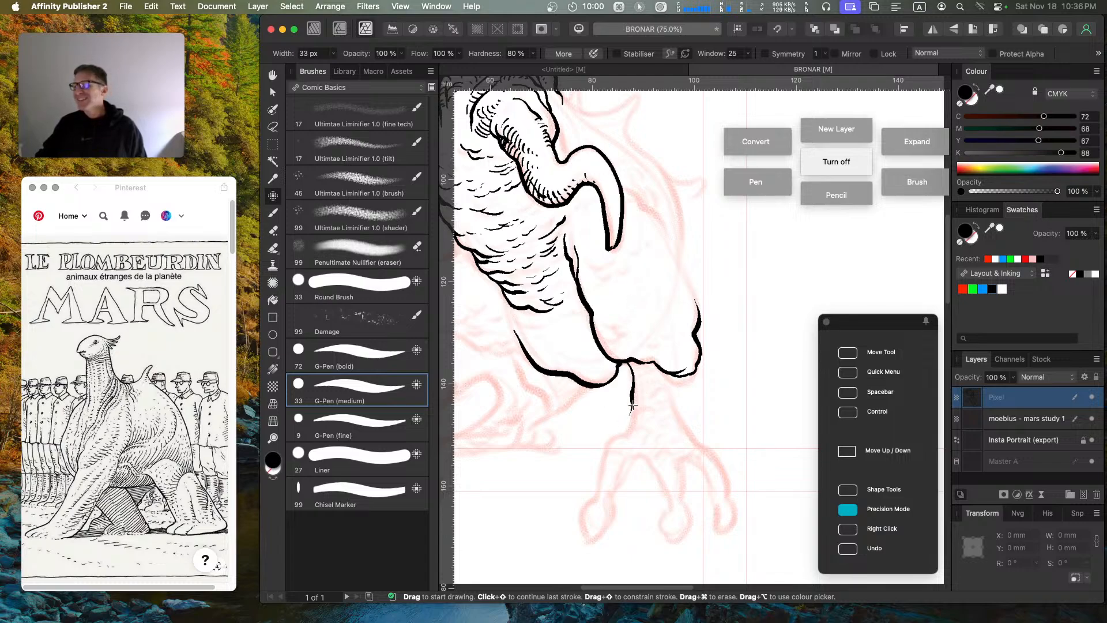
mouse_move(632, 404)
mouse_down()
mouse_move(605, 442)
mouse_move(630, 458)
mouse_move(631, 442)
mouse_move(616, 484)
mouse_move(607, 452)
mouse_move(615, 475)
mouse_up()
drag(608, 476, 623, 470)
drag(619, 462, 651, 434)
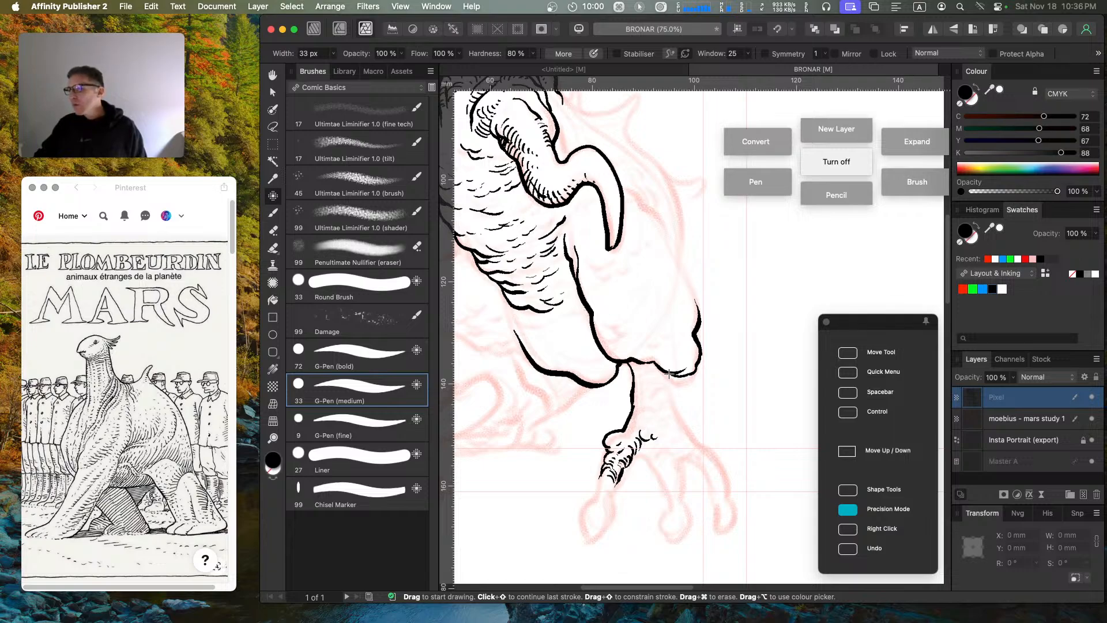
drag(669, 376, 706, 458)
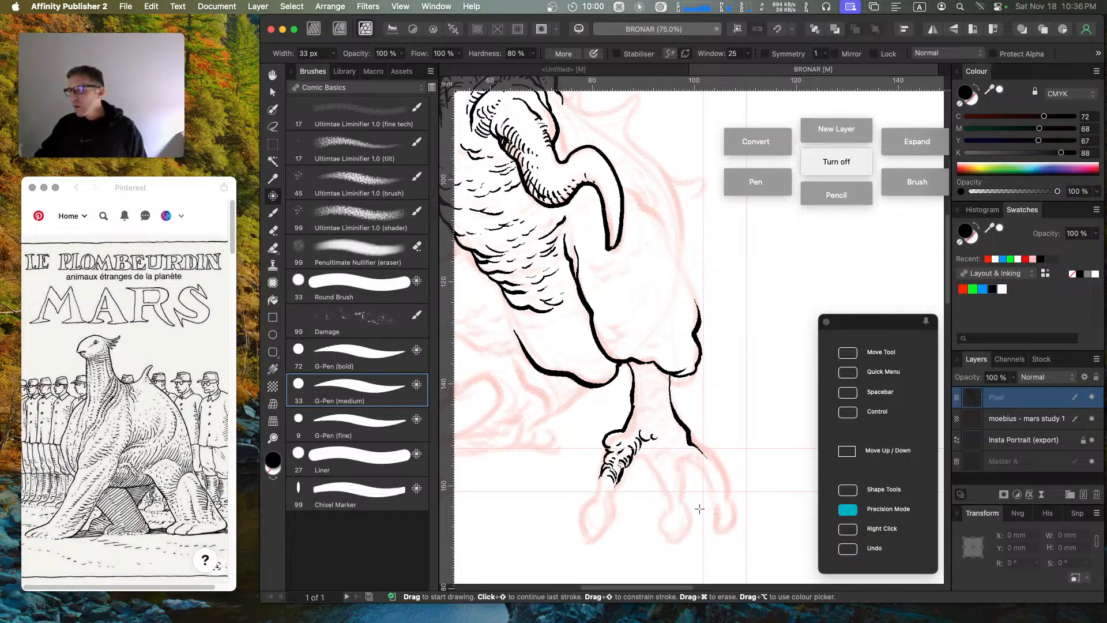
key(super+z)
key(Caps_Lock)
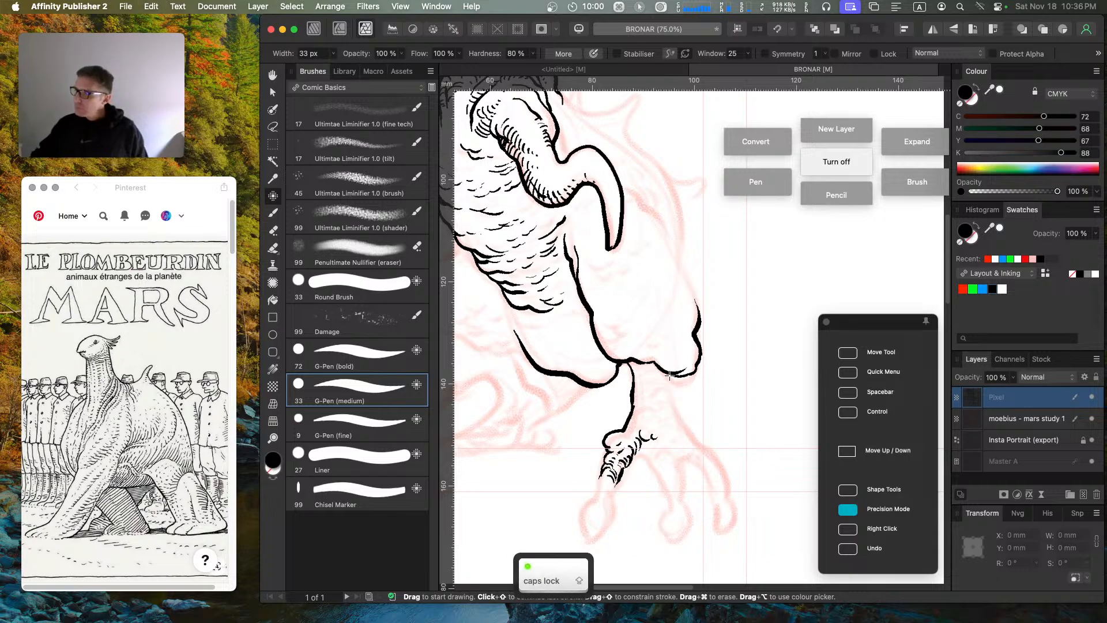
Step: Ink the back edge of the near lower leg and the round-tipped rear toe, and hatch the rear and middle toes
mouse_move(674, 376)
mouse_down()
mouse_move(692, 436)
mouse_move(720, 462)
mouse_move(727, 527)
mouse_move(711, 522)
mouse_move(713, 469)
mouse_move(721, 492)
mouse_up()
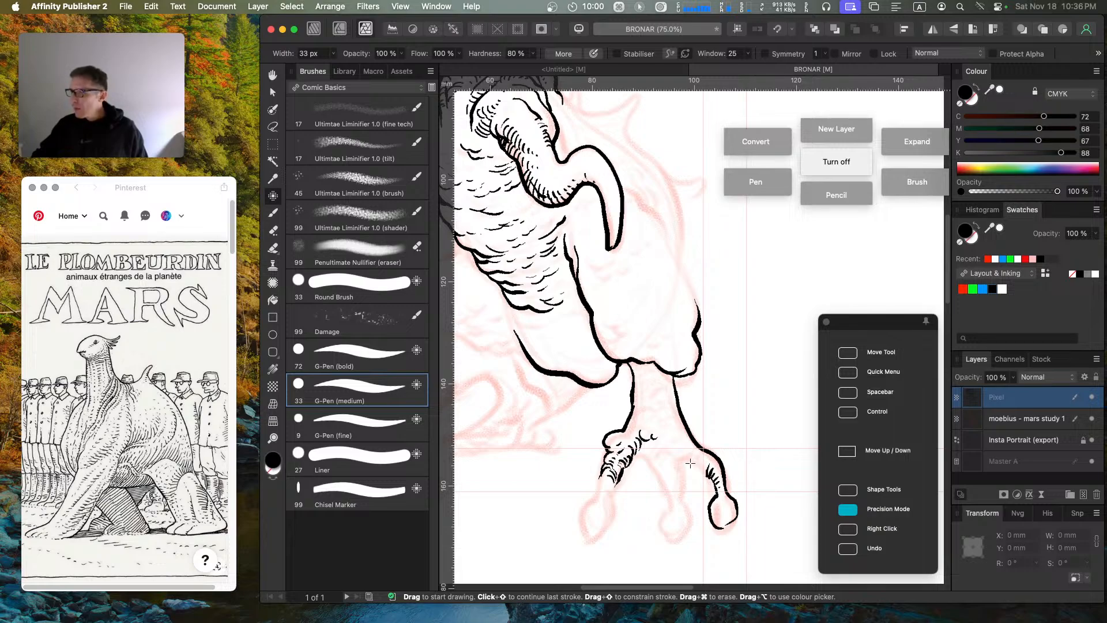
mouse_move(683, 447)
mouse_down()
mouse_move(682, 489)
mouse_move(700, 452)
mouse_move(713, 476)
mouse_up()
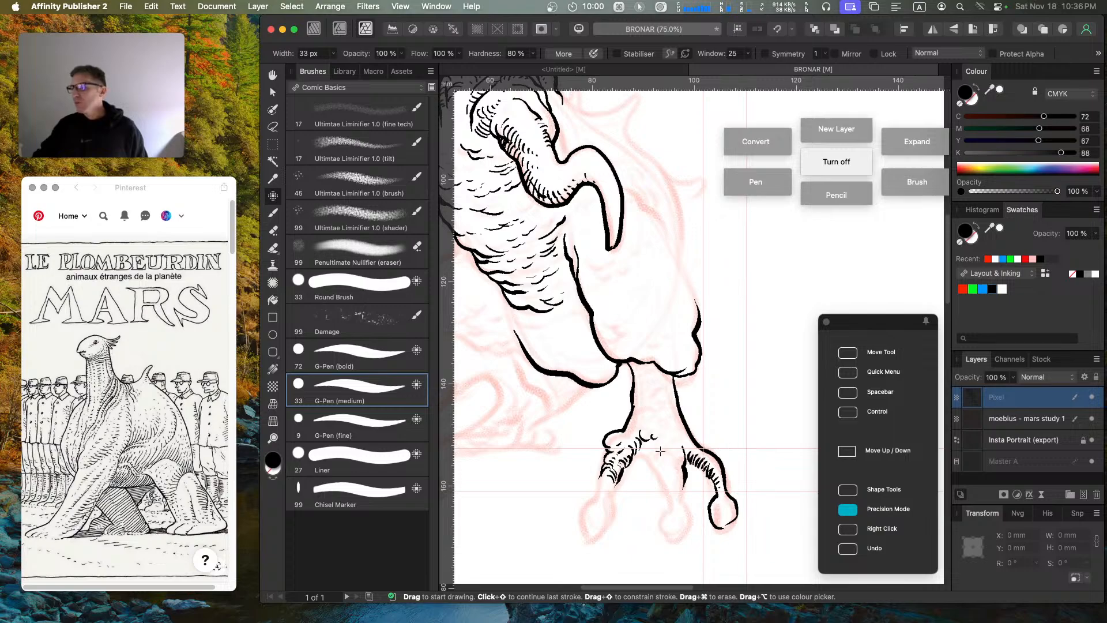
mouse_move(651, 448)
mouse_down()
mouse_move(636, 457)
mouse_move(657, 457)
mouse_move(641, 468)
mouse_up()
mouse_move(654, 460)
mouse_down()
mouse_move(664, 491)
mouse_move(672, 474)
mouse_up()
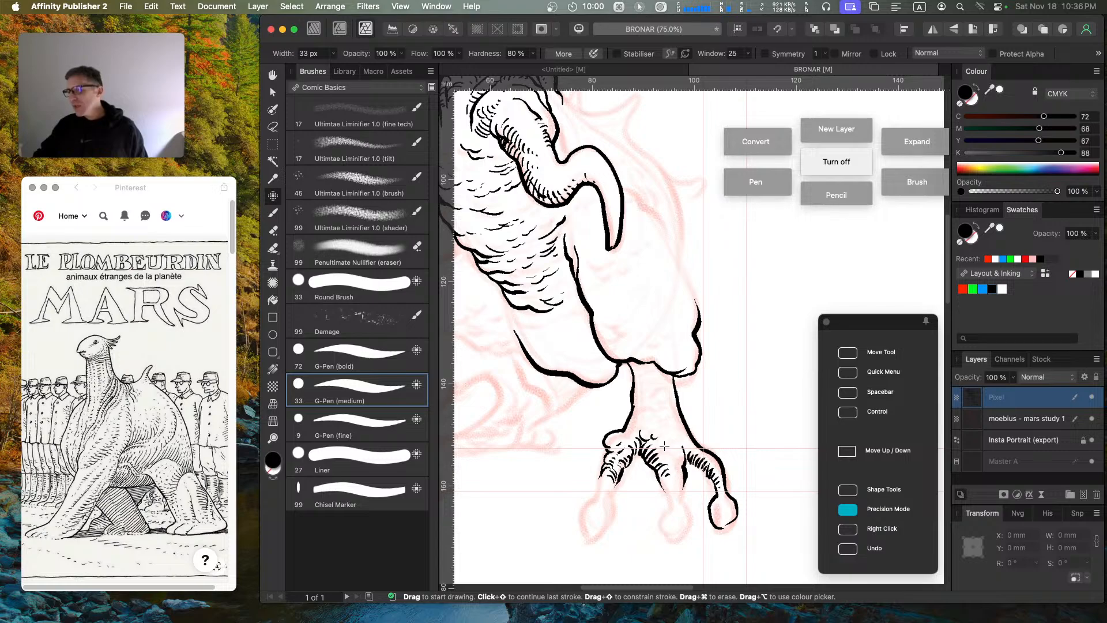
Step: Draw small rounded bumps on top of the near foot and start the curved skin folds up the ankle
drag(664, 433, 681, 448)
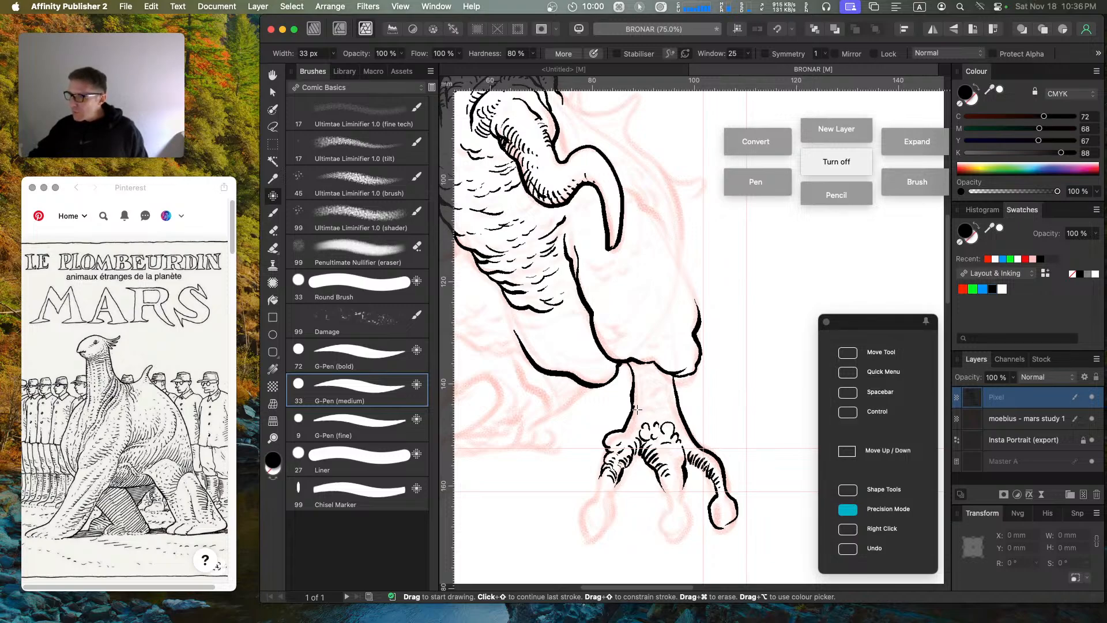
drag(661, 411, 645, 408)
drag(641, 405, 662, 394)
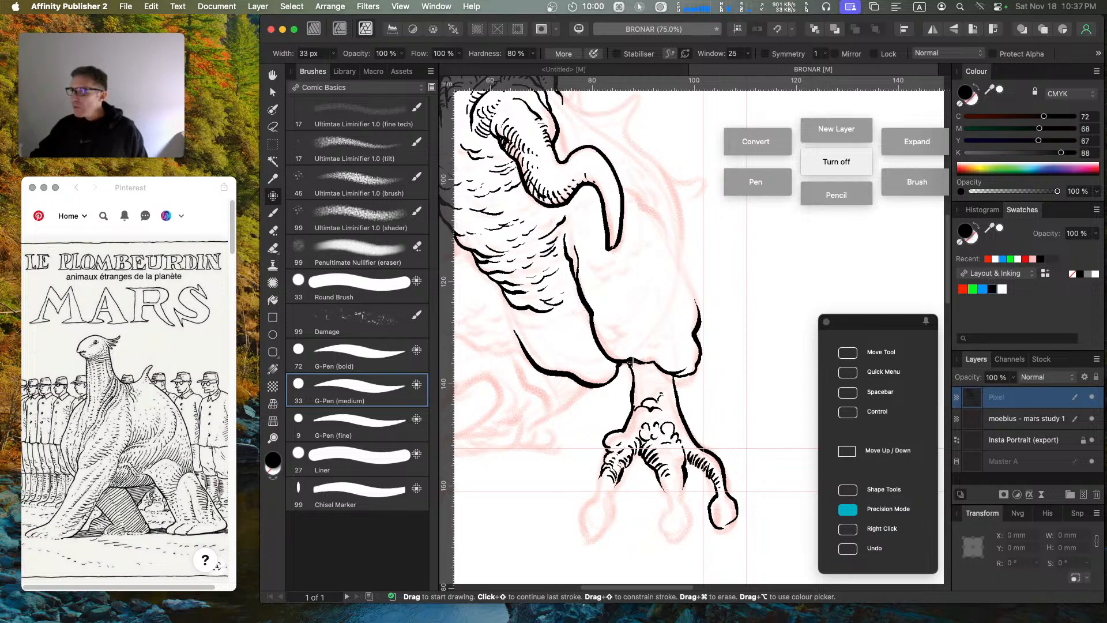
Step: Hatch the shin and toe knuckles of the creature's near leg, and ink the thigh's outer contour with the G-Pen (medium) brush
mouse_move(640, 364)
mouse_down()
mouse_move(659, 379)
mouse_move(637, 387)
mouse_move(652, 395)
mouse_move(652, 364)
mouse_move(661, 383)
mouse_up()
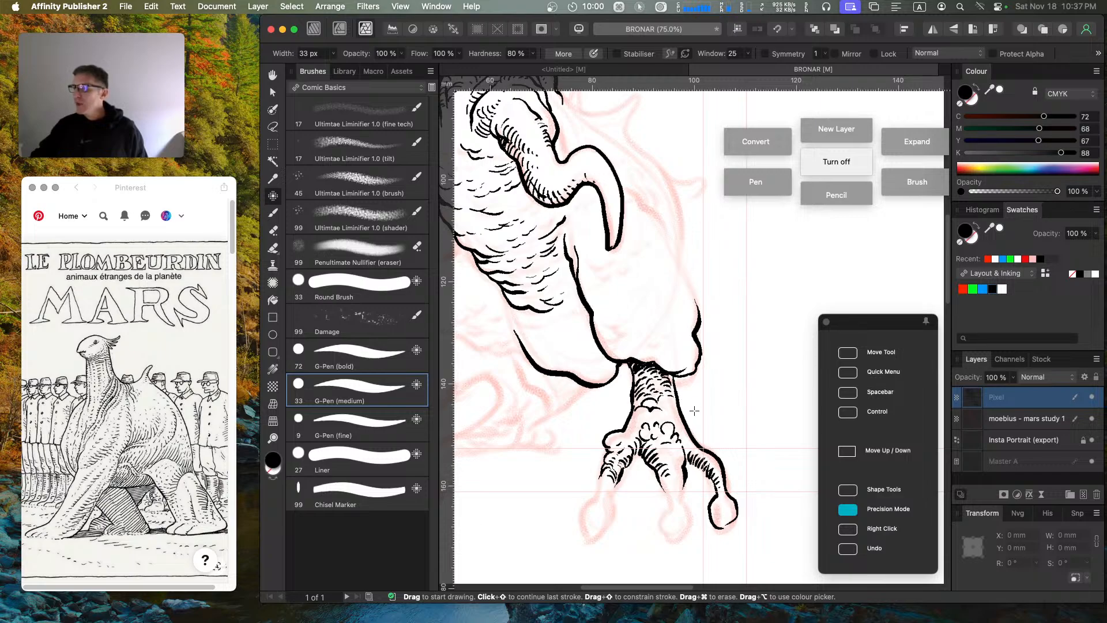
mouse_move(608, 440)
mouse_down()
mouse_move(626, 443)
mouse_move(650, 407)
mouse_up()
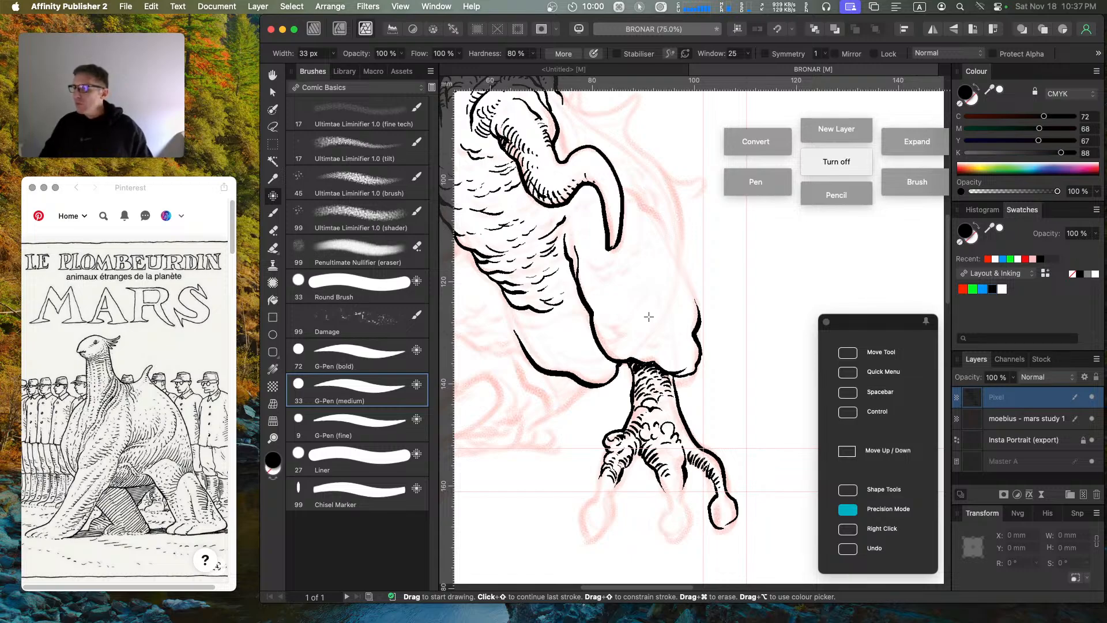
key(space)
mouse_move(647, 317)
mouse_down()
mouse_move(642, 233)
mouse_move(616, 245)
mouse_move(639, 261)
mouse_move(664, 339)
mouse_up()
drag(655, 297, 672, 374)
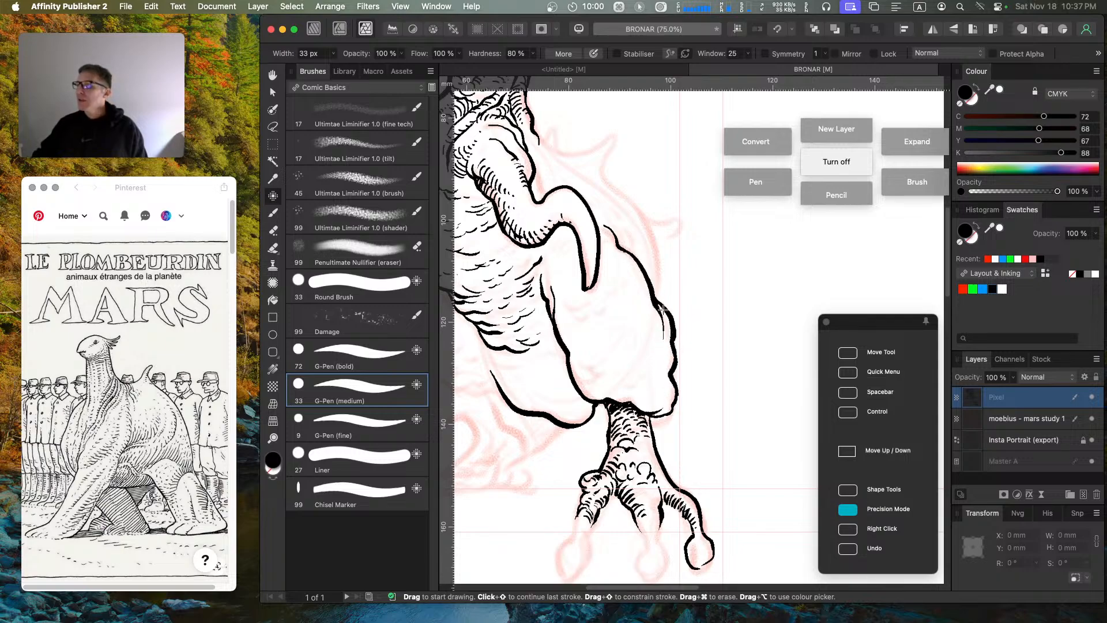
Step: Ink the creature's back contour from the neck down to the thigh, including two pointed spines
mouse_move(664, 308)
mouse_down()
mouse_move(633, 200)
mouse_move(604, 167)
mouse_move(623, 139)
mouse_move(669, 265)
mouse_up()
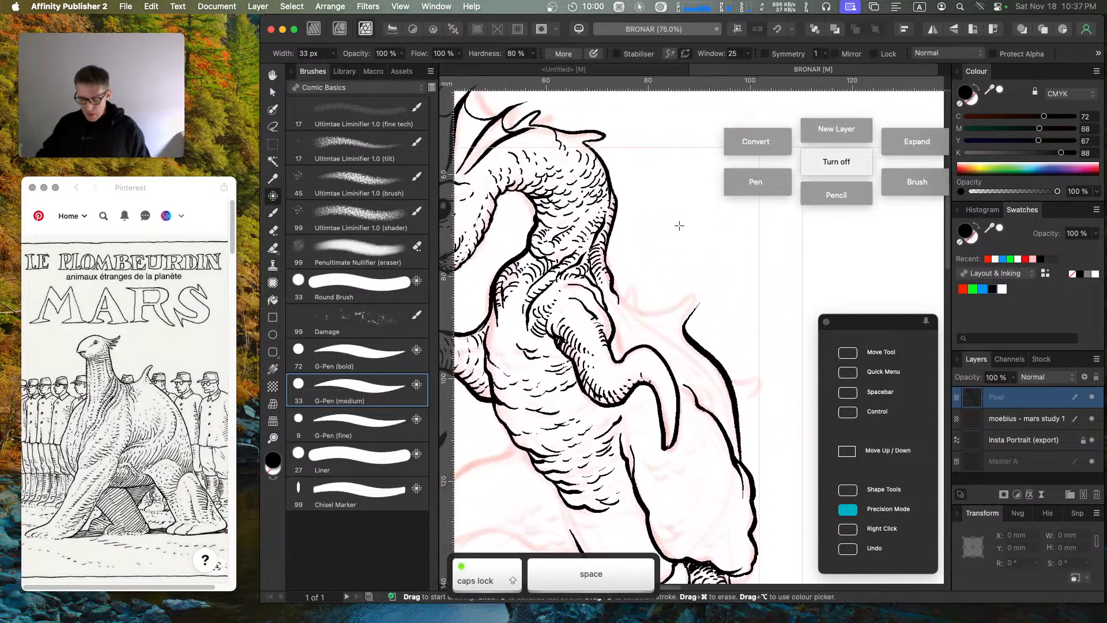
key(super+z)
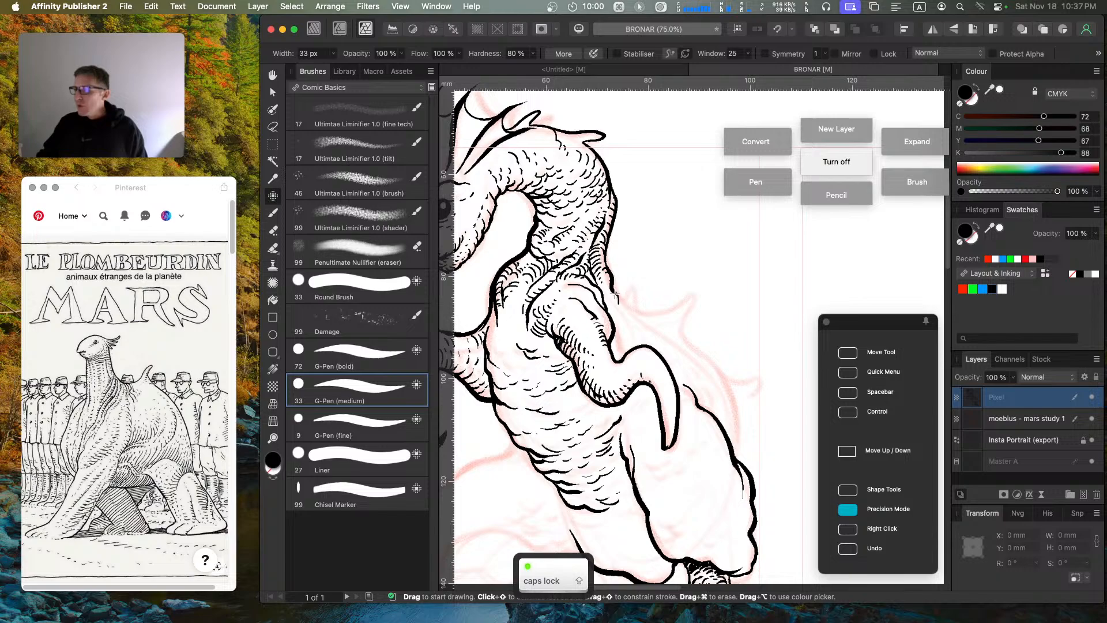
mouse_move(610, 282)
mouse_down()
mouse_move(647, 310)
mouse_move(707, 283)
mouse_move(661, 339)
mouse_up()
key(super+z)
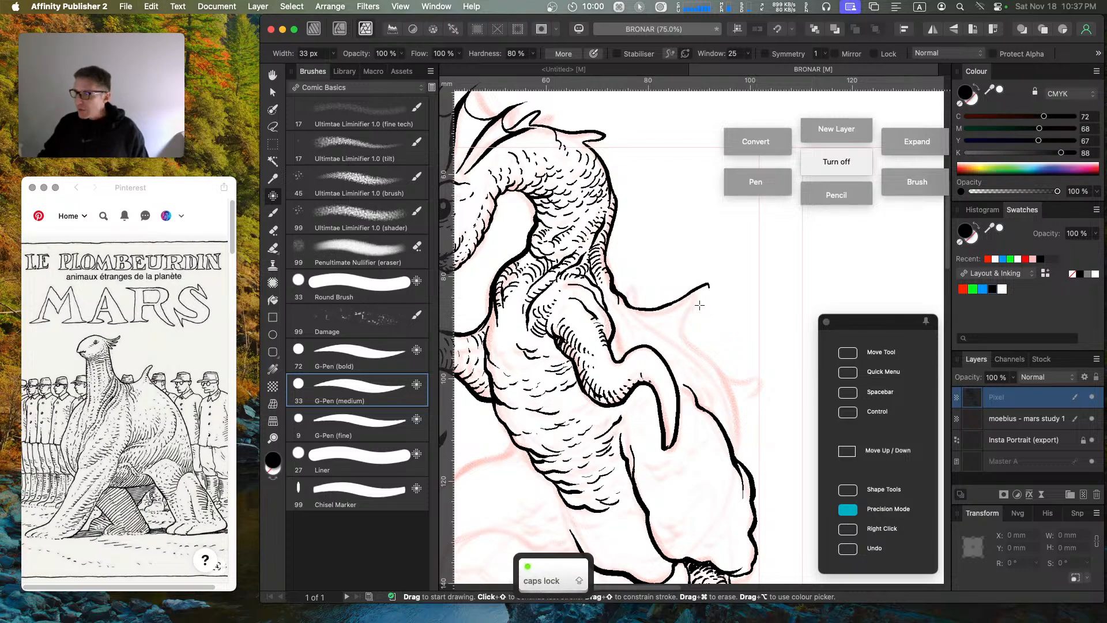
mouse_move(708, 288)
mouse_down()
mouse_move(689, 307)
mouse_move(705, 309)
mouse_move(678, 323)
mouse_move(679, 343)
mouse_move(736, 386)
mouse_move(779, 379)
mouse_move(731, 403)
mouse_move(738, 399)
mouse_move(740, 455)
mouse_up()
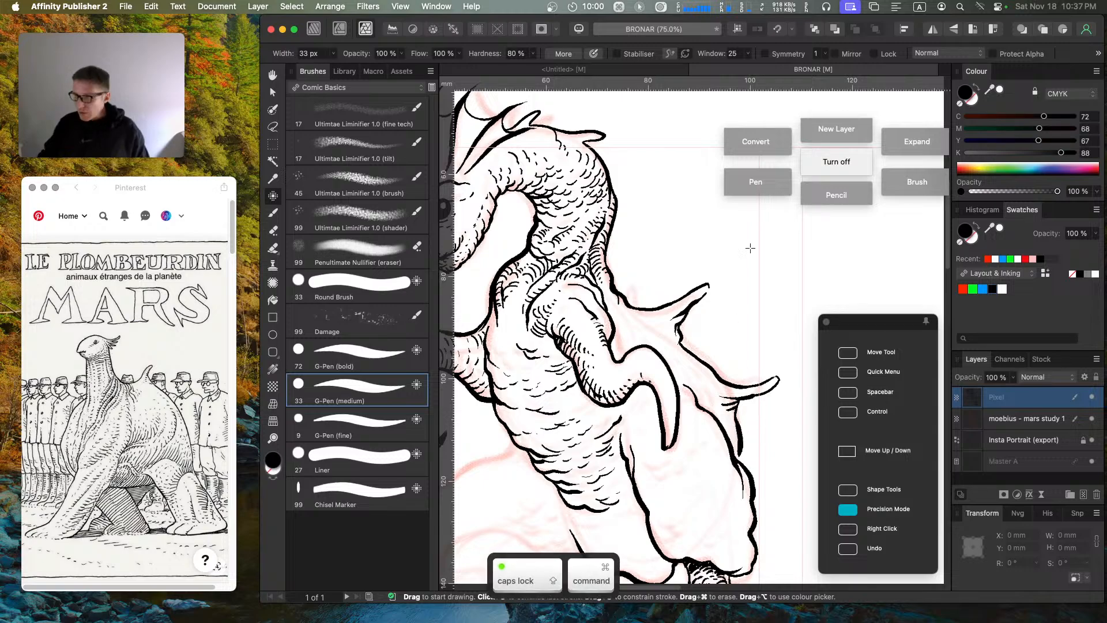
key(super+z)
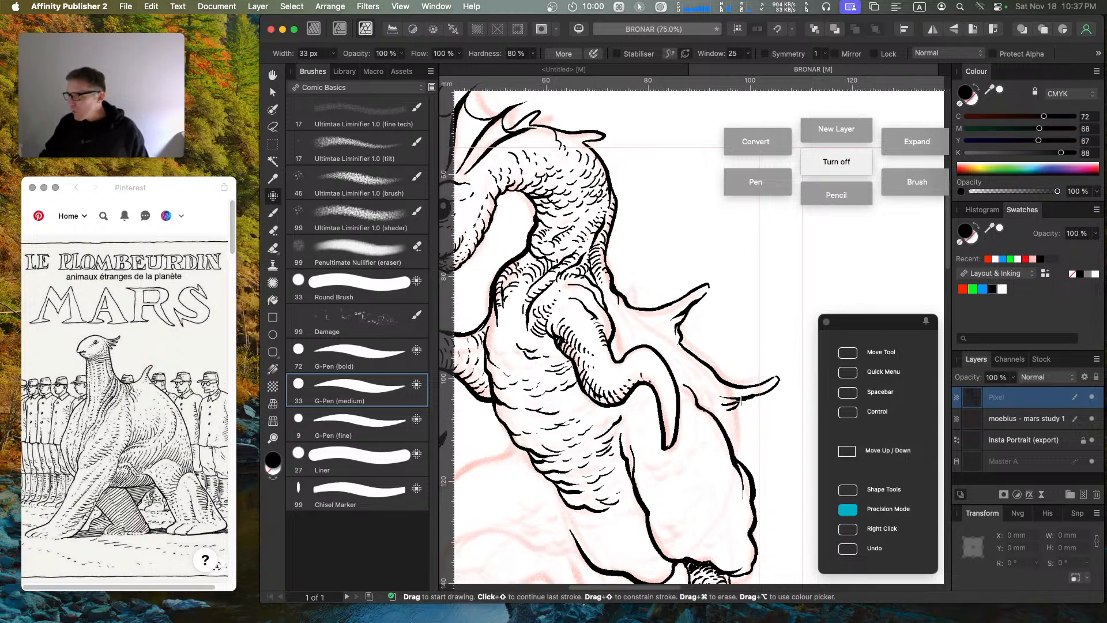
key(Caps_Lock)
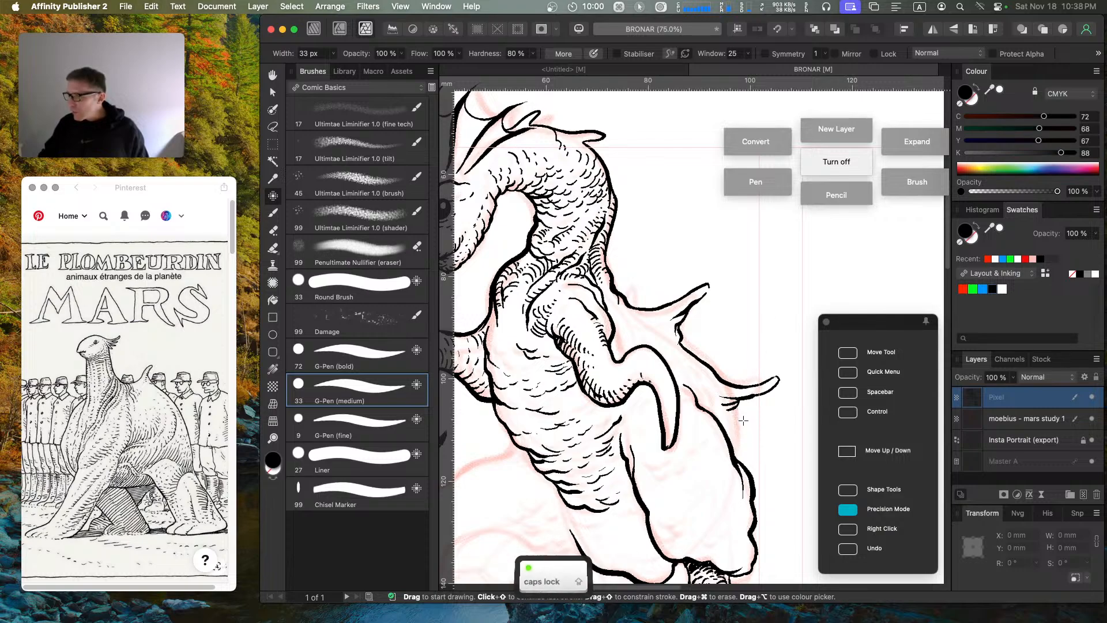
drag(740, 399, 740, 468)
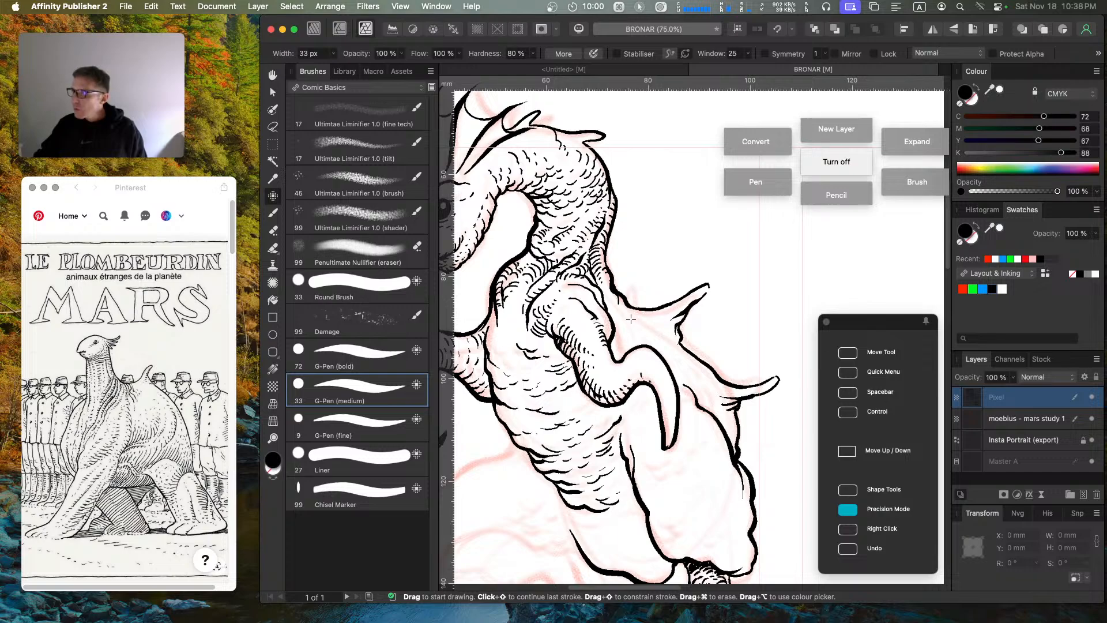
Step: Add short hatch lines beneath the upper back spine and around the shoulder folds
drag(627, 315, 655, 317)
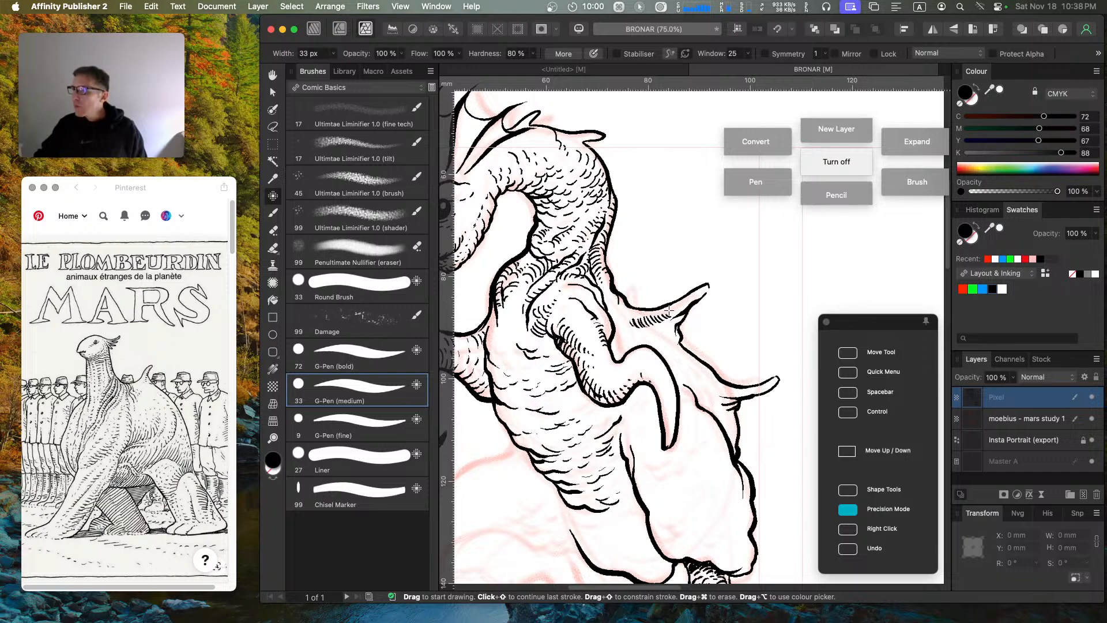
drag(699, 295, 702, 293)
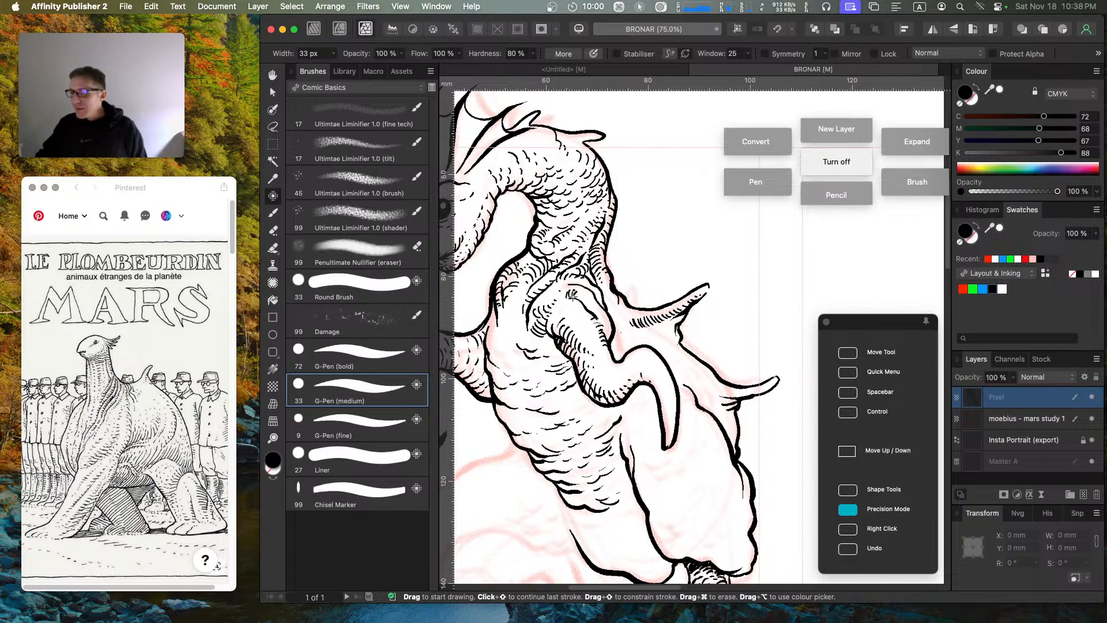
drag(572, 294, 577, 296)
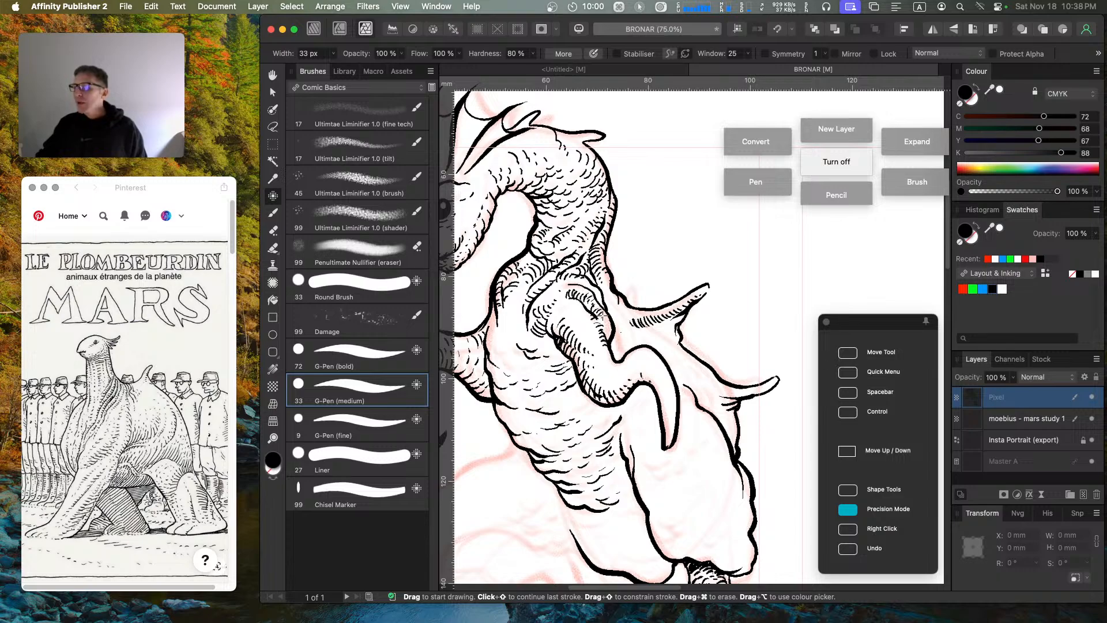
drag(580, 284, 593, 288)
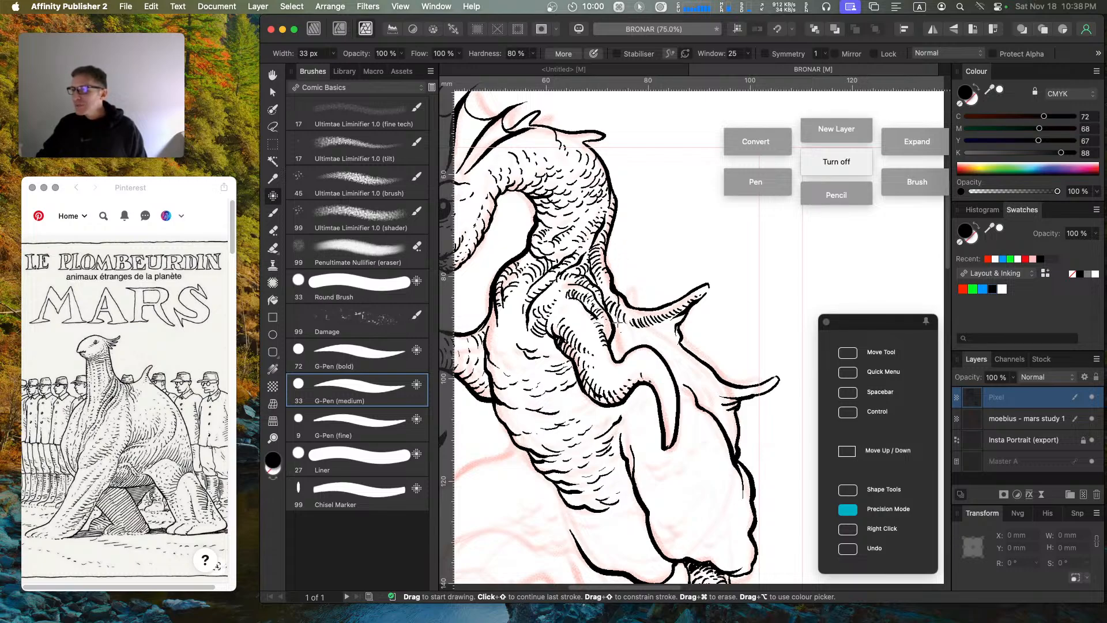
drag(620, 319, 616, 343)
key(Caps_Lock)
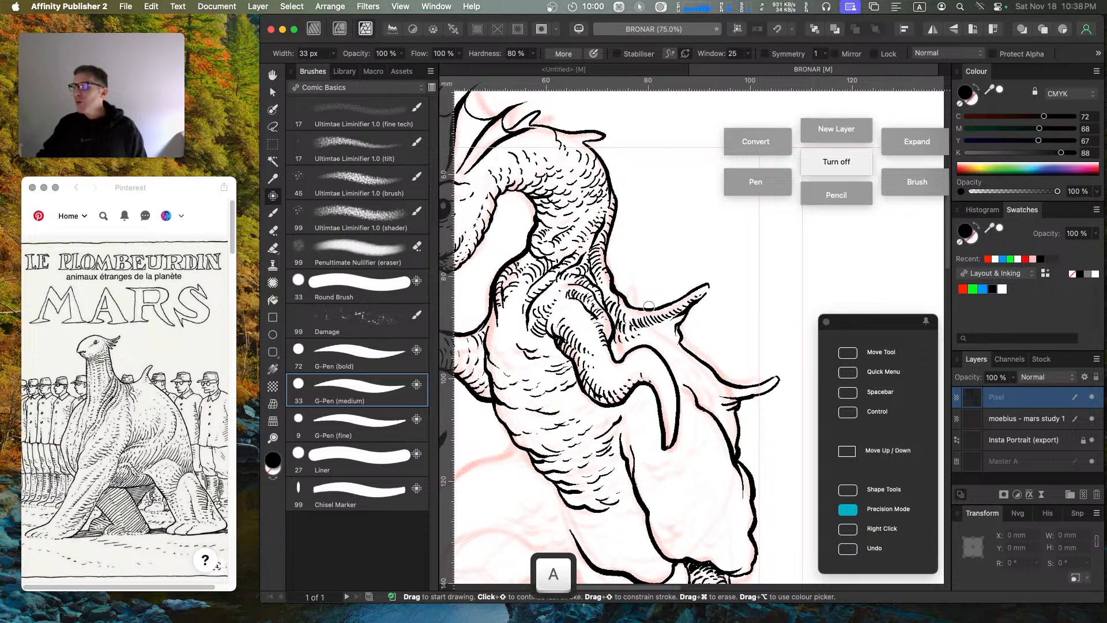
key(super)
key(super+z)
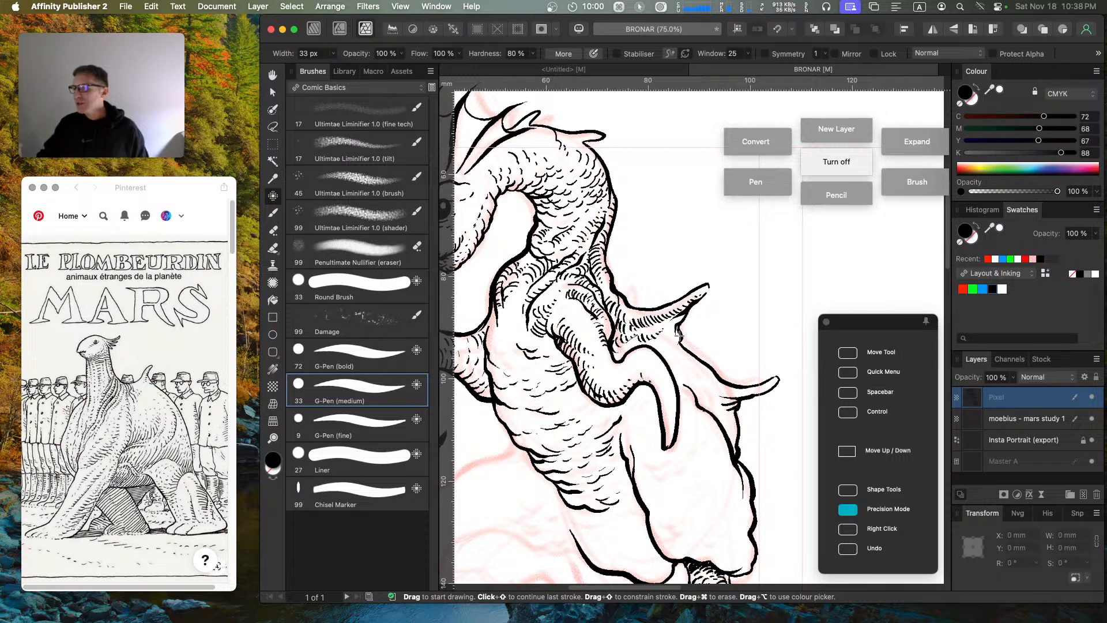
Step: Hatch the back between the two spines and below the lower spine, and add hatching along the curved near arm
mouse_move(646, 330)
mouse_down()
mouse_move(671, 328)
mouse_move(638, 330)
mouse_move(668, 315)
mouse_move(697, 321)
mouse_move(662, 349)
mouse_move(677, 330)
mouse_up()
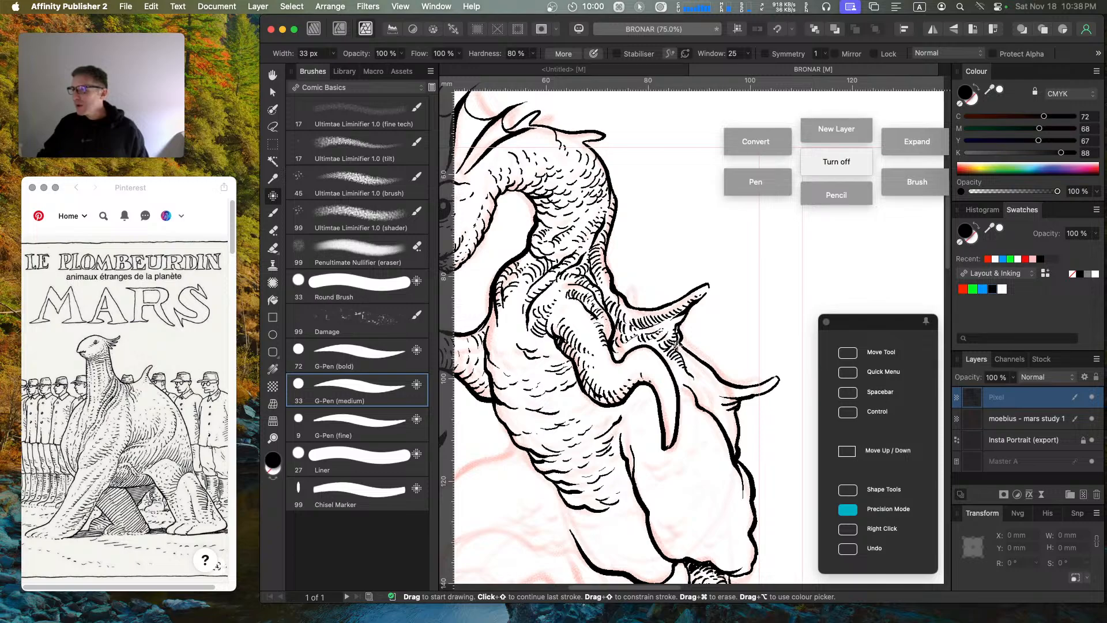
mouse_move(675, 348)
mouse_down()
mouse_move(706, 391)
mouse_move(745, 395)
mouse_move(696, 392)
mouse_move(721, 400)
mouse_move(708, 411)
mouse_move(721, 418)
mouse_up()
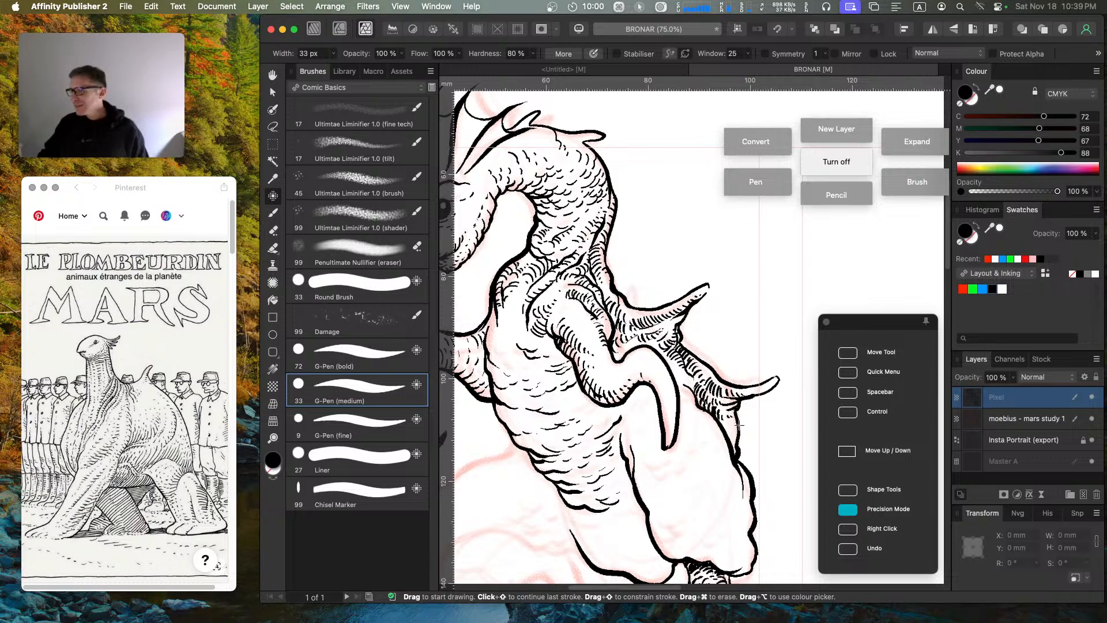
key(super+z)
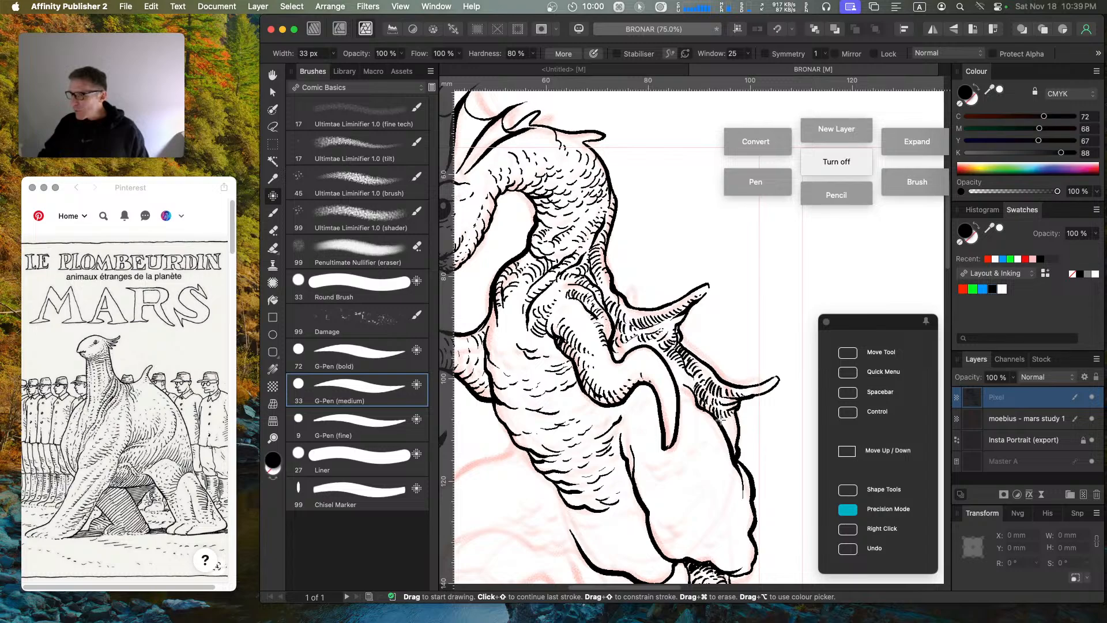
drag(723, 420, 734, 430)
drag(728, 434, 742, 440)
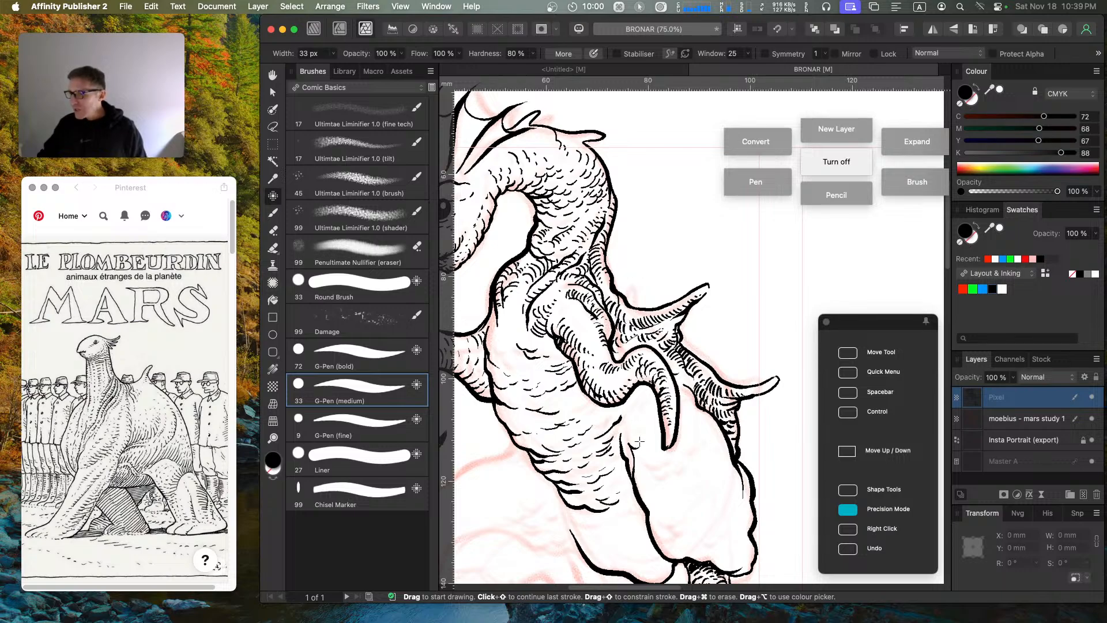
Step: Ink short curved hatches around the top of the near thigh, beside and beneath the hooked claw
mouse_move(626, 438)
mouse_down()
mouse_move(638, 460)
mouse_move(660, 453)
mouse_move(653, 465)
mouse_move(669, 469)
mouse_move(688, 443)
mouse_up()
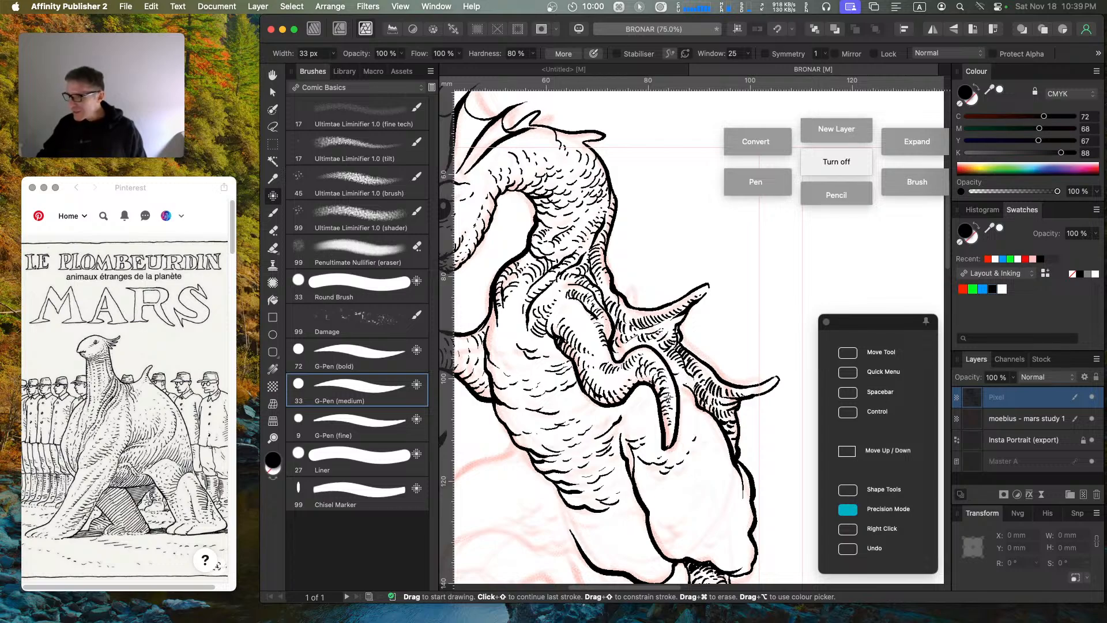
mouse_move(623, 423)
mouse_down()
mouse_move(643, 398)
mouse_move(645, 411)
mouse_up()
drag(638, 420, 648, 406)
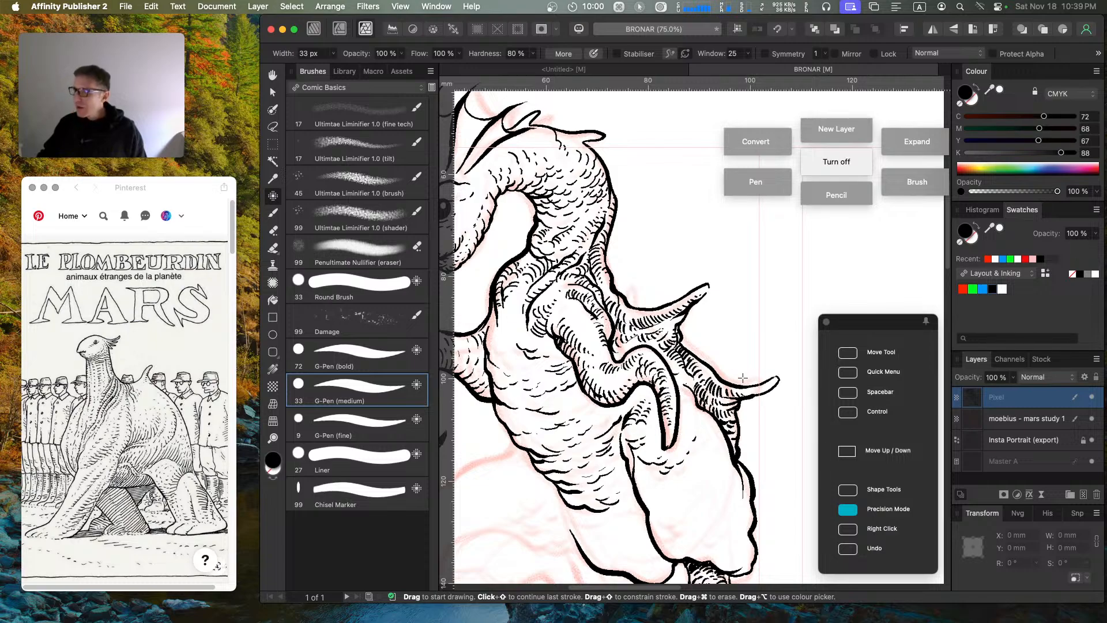
Step: Ink muscle creases across the lower part of the near thigh and along its outer side
key(space)
drag(632, 449, 627, 302)
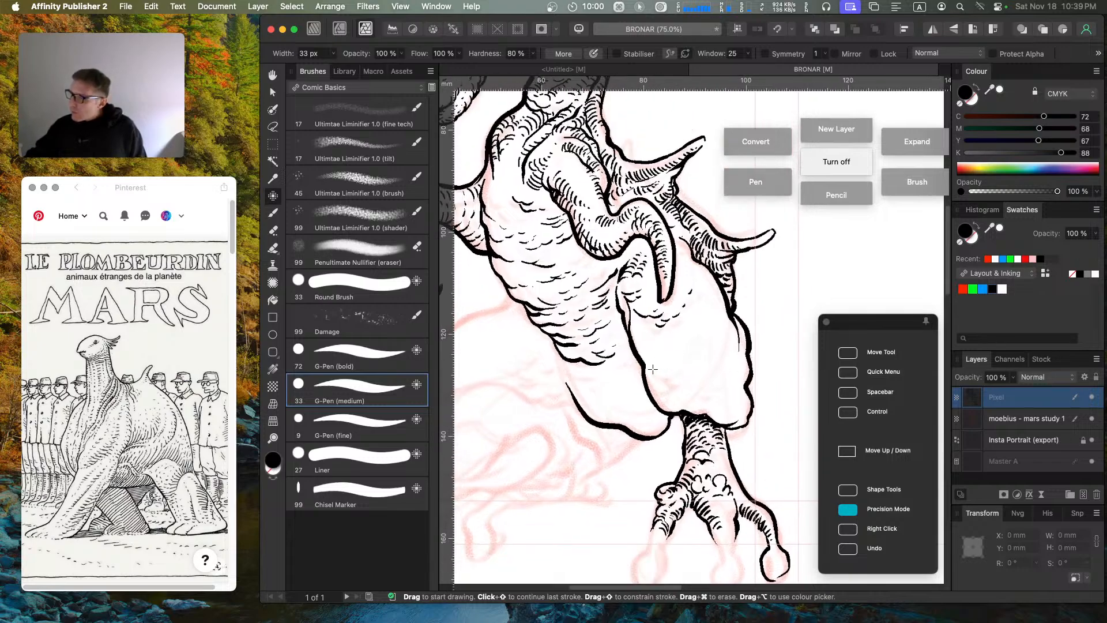
mouse_move(644, 365)
mouse_down()
mouse_move(648, 355)
mouse_move(686, 388)
mouse_move(676, 378)
mouse_up()
mouse_move(679, 371)
mouse_down()
mouse_move(716, 376)
mouse_move(726, 341)
mouse_up()
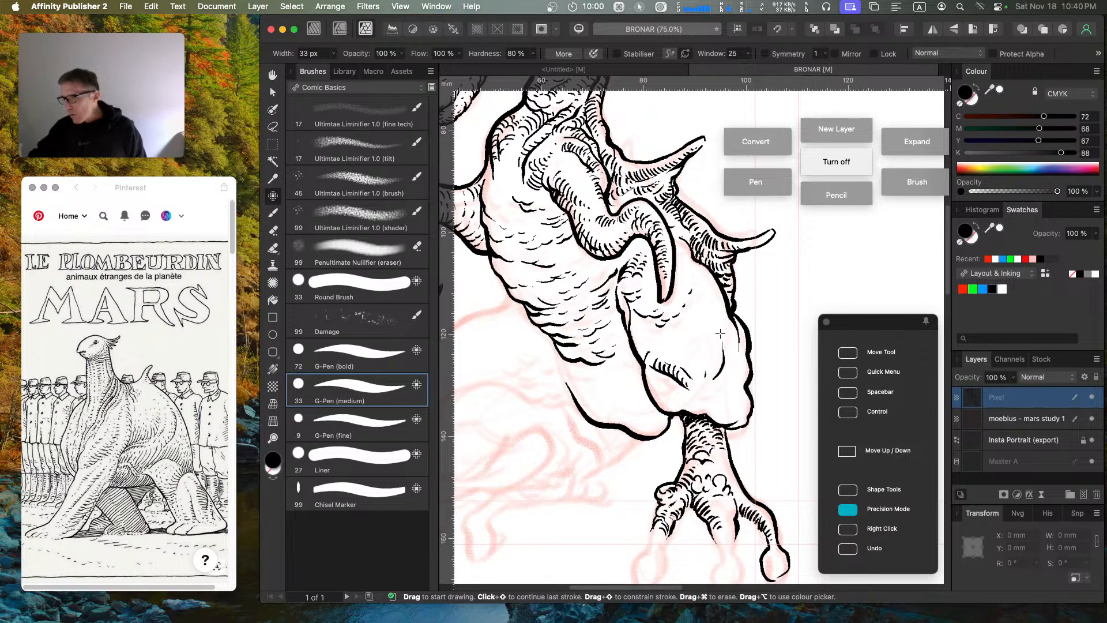
drag(717, 393, 725, 387)
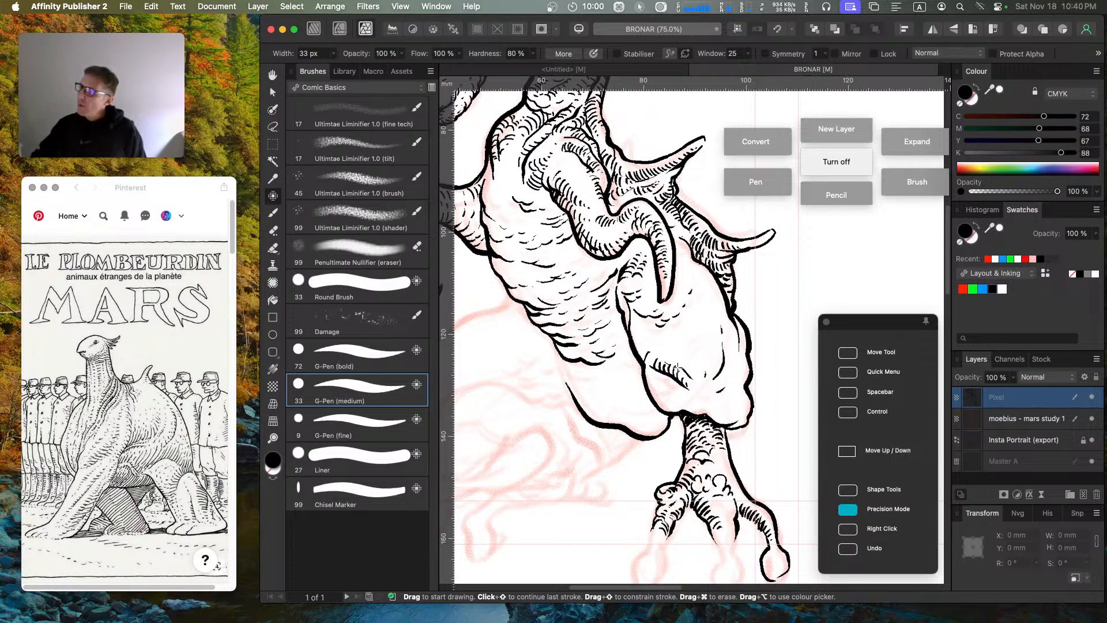
Step: Shade the thigh's lower edge and knee with dense hatching, and hatch the muscle crease on its outer side
mouse_move(648, 370)
mouse_down()
mouse_move(662, 392)
mouse_move(661, 382)
mouse_move(657, 409)
mouse_move(670, 416)
mouse_move(666, 398)
mouse_move(670, 409)
mouse_up()
mouse_move(691, 397)
mouse_down()
mouse_move(730, 408)
mouse_move(696, 411)
mouse_up()
mouse_move(712, 402)
mouse_down()
mouse_move(706, 413)
mouse_move(726, 422)
mouse_move(740, 404)
mouse_up()
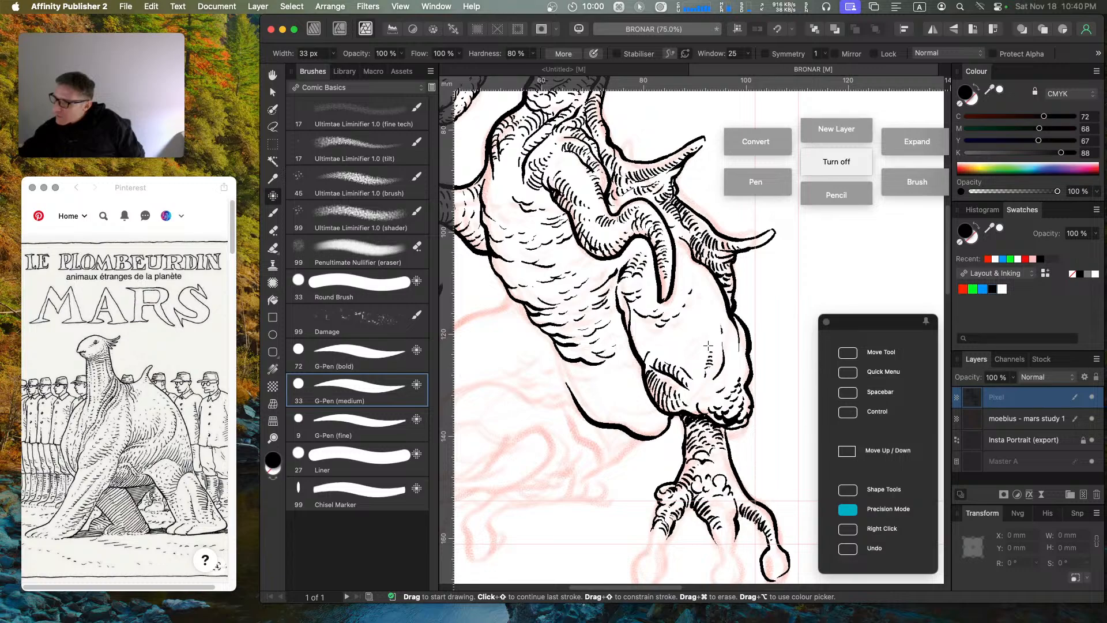
drag(713, 352, 710, 363)
drag(719, 352, 706, 345)
drag(711, 330, 708, 342)
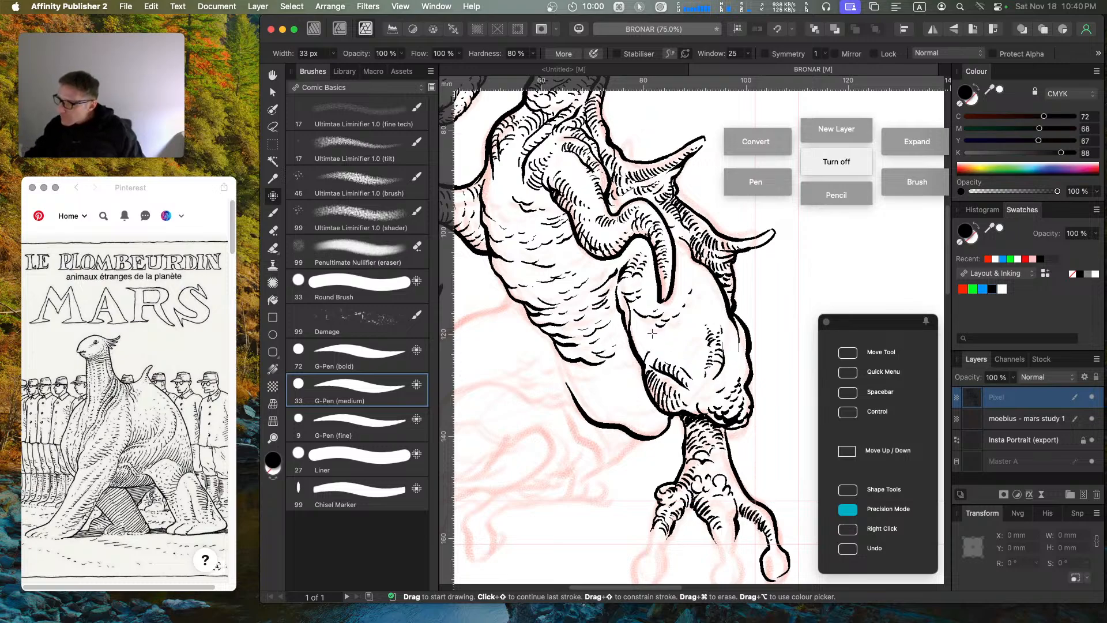
Step: Try a row of vertical hatches across the middle of the near thigh, and undo them
drag(641, 335, 640, 350)
drag(648, 338, 648, 360)
drag(656, 343, 656, 358)
drag(665, 345, 670, 366)
drag(679, 355, 680, 367)
drag(690, 358, 686, 366)
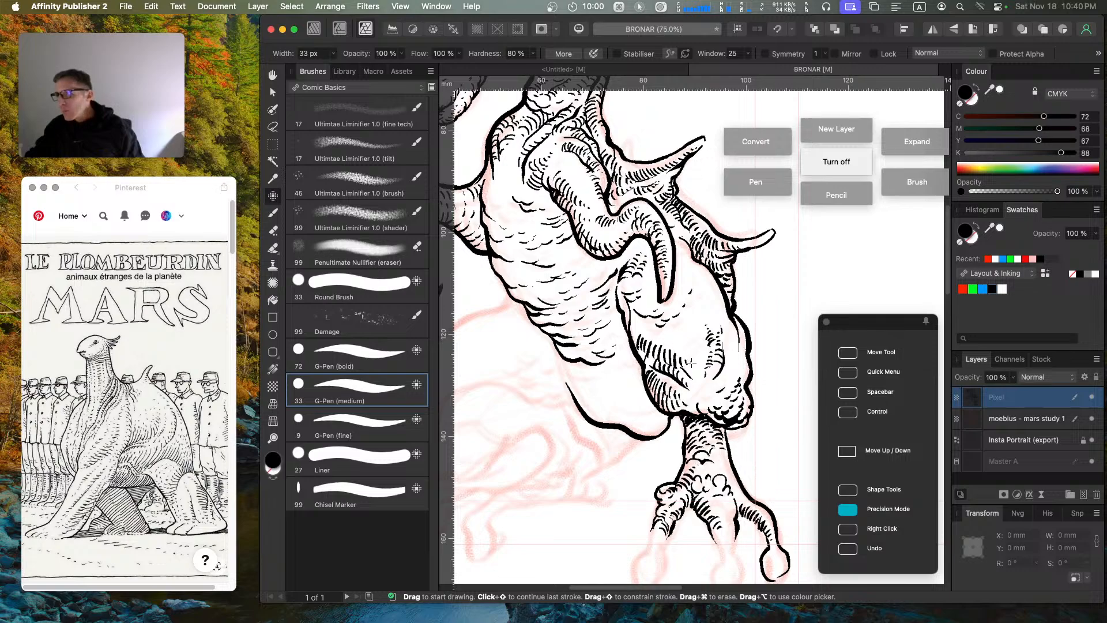
key(space)
drag(674, 180, 770, 159)
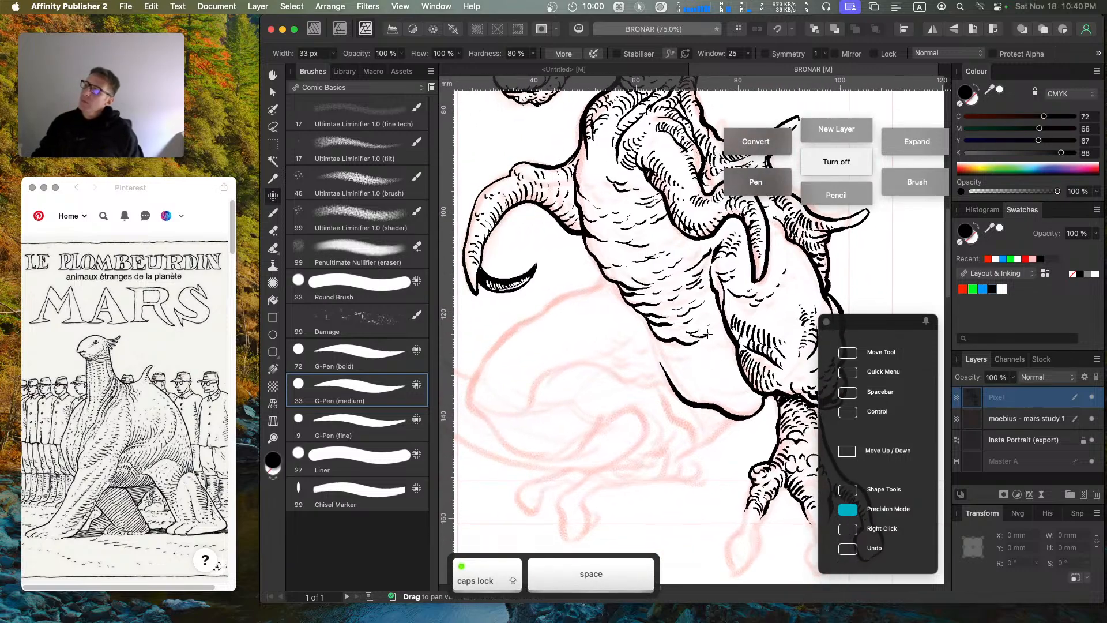
drag(750, 255, 684, 261)
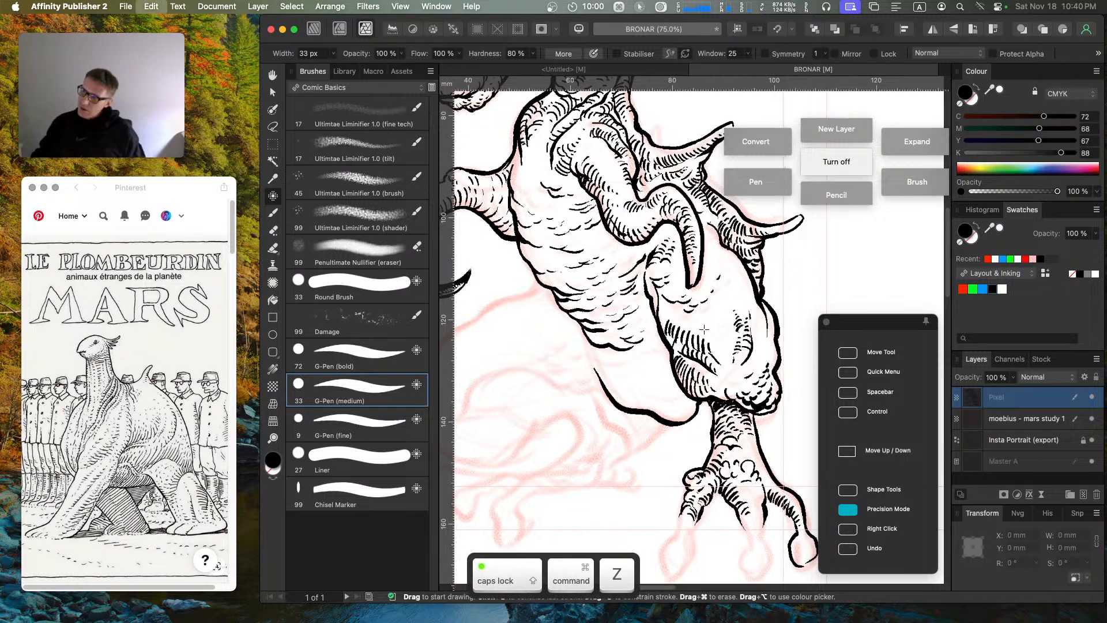
key(super+z)
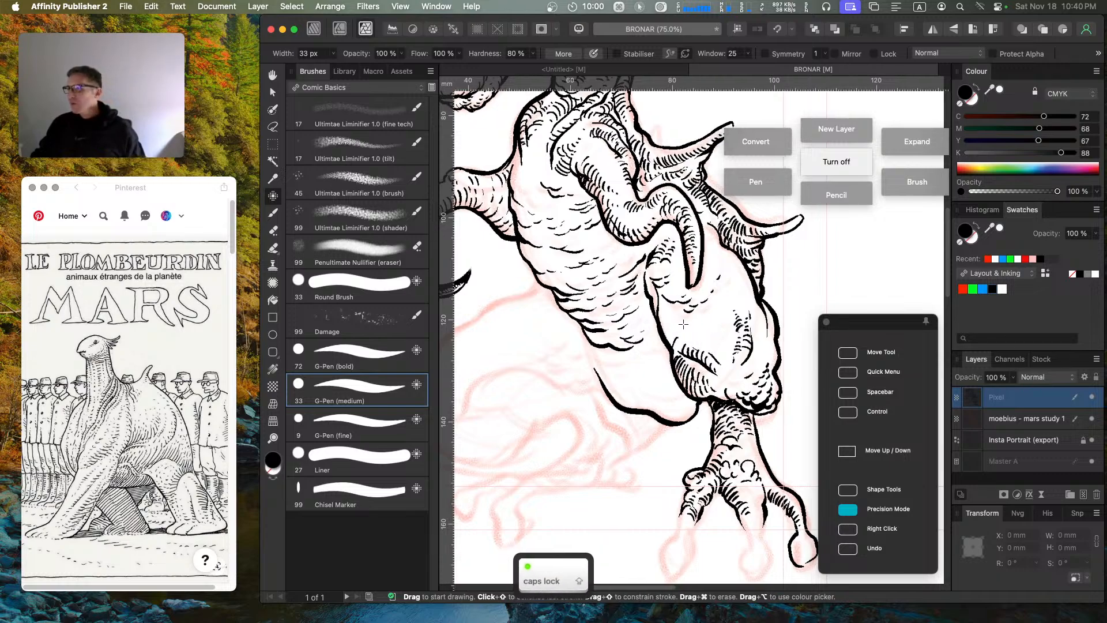
Step: Hatch the thigh's inner edge and upper outer side, and darken the top of the shin just below the knee
mouse_move(667, 314)
mouse_down()
mouse_move(672, 337)
mouse_move(682, 326)
mouse_move(700, 350)
mouse_up()
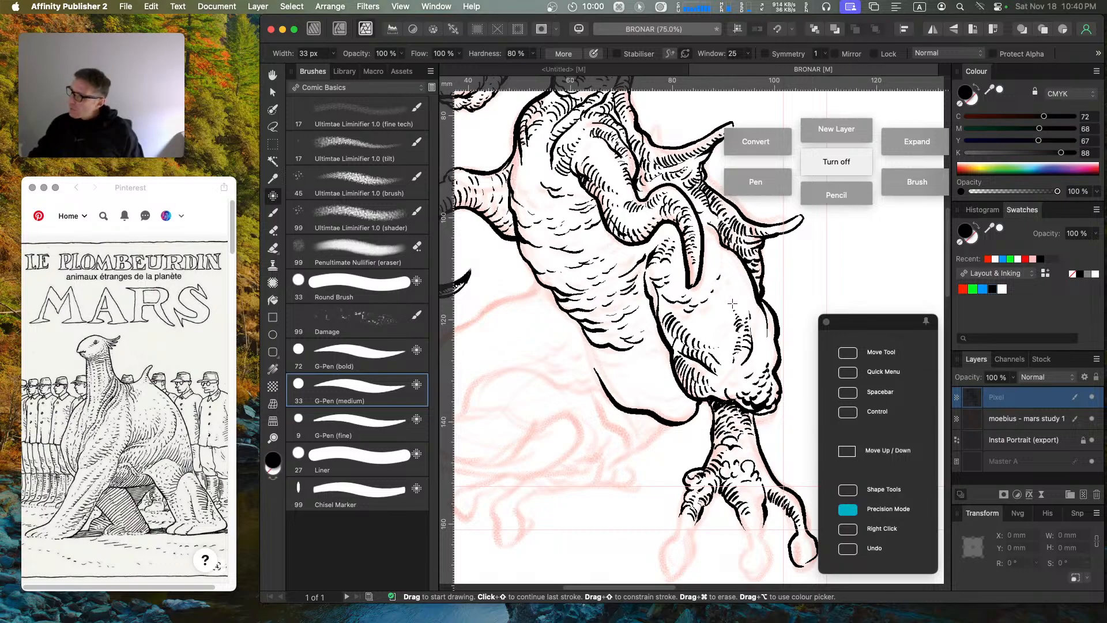
mouse_move(720, 274)
mouse_down()
mouse_move(732, 285)
mouse_move(726, 271)
mouse_move(735, 270)
mouse_up()
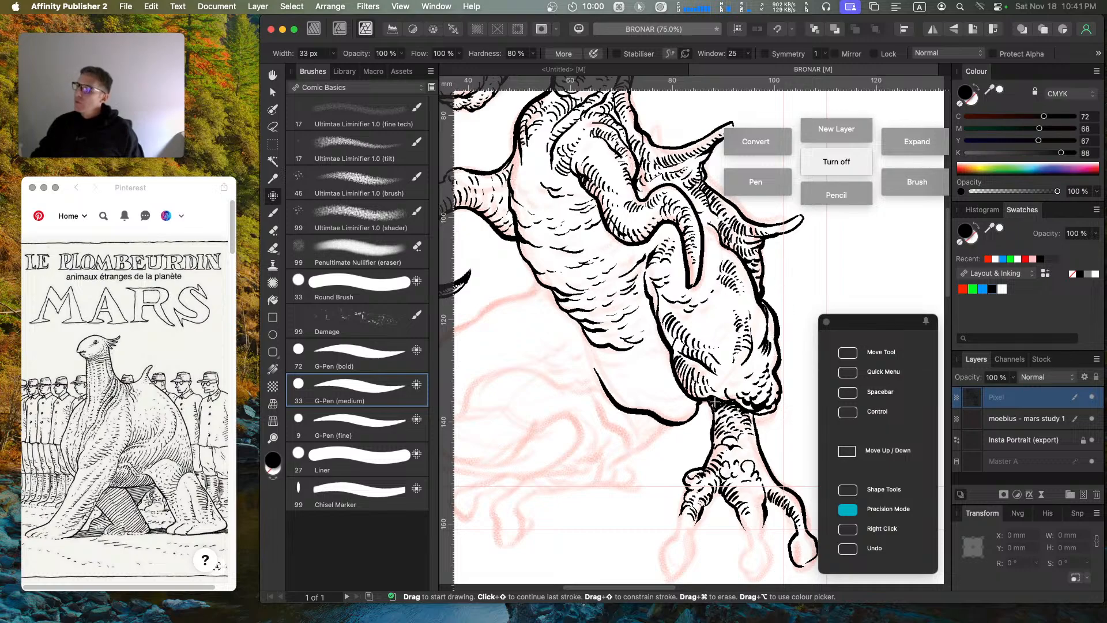
mouse_move(715, 402)
mouse_down()
mouse_move(714, 428)
mouse_move(736, 429)
mouse_move(718, 420)
mouse_move(749, 419)
mouse_up()
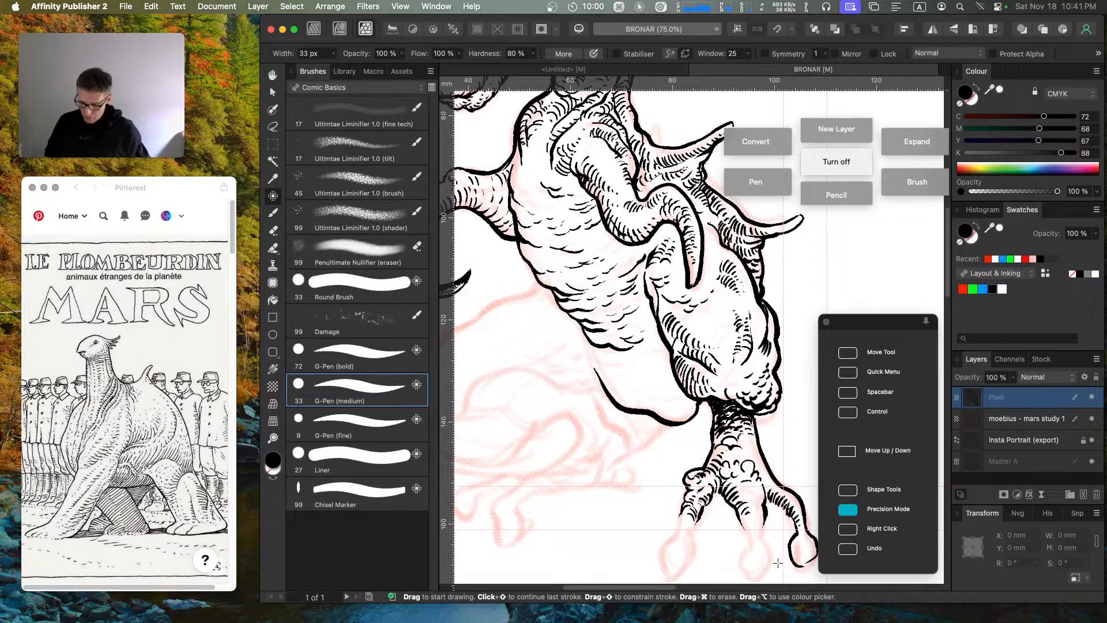
key(super+minus)
key(super+minus)
key(super+equal)
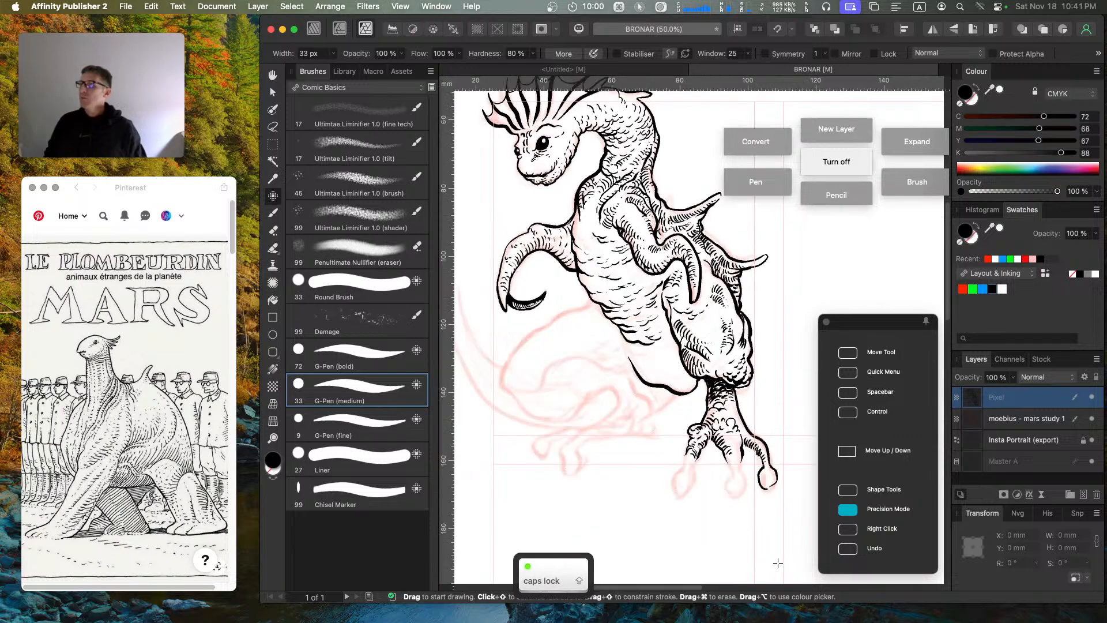
Step: Ink the front curve of the far leg's bent knee and add short hatches inside it
key(space)
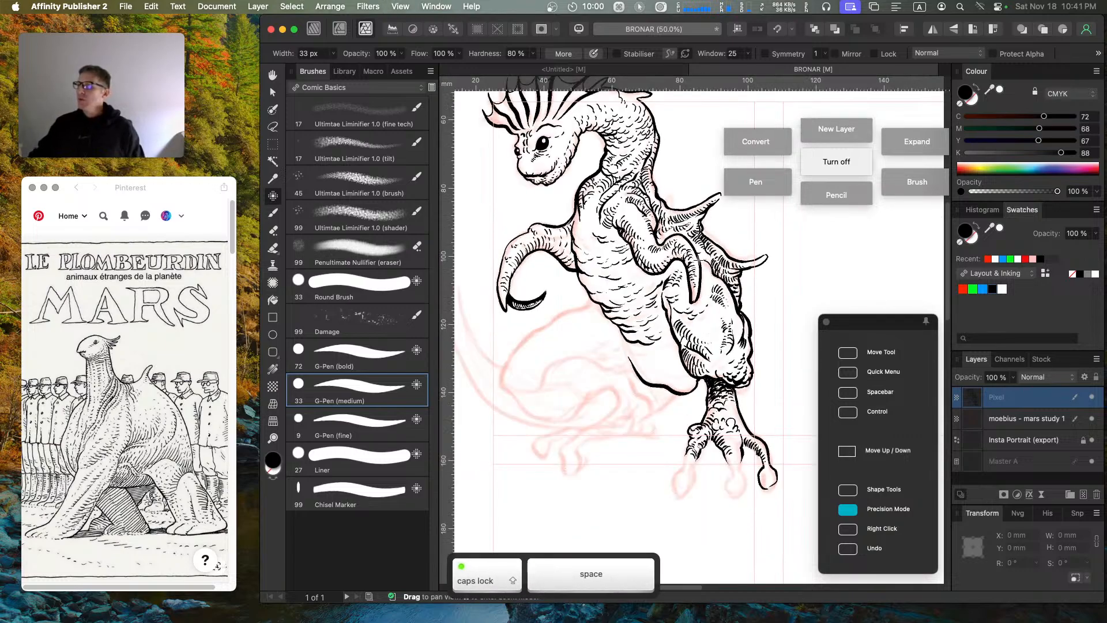
drag(699, 261, 718, 318)
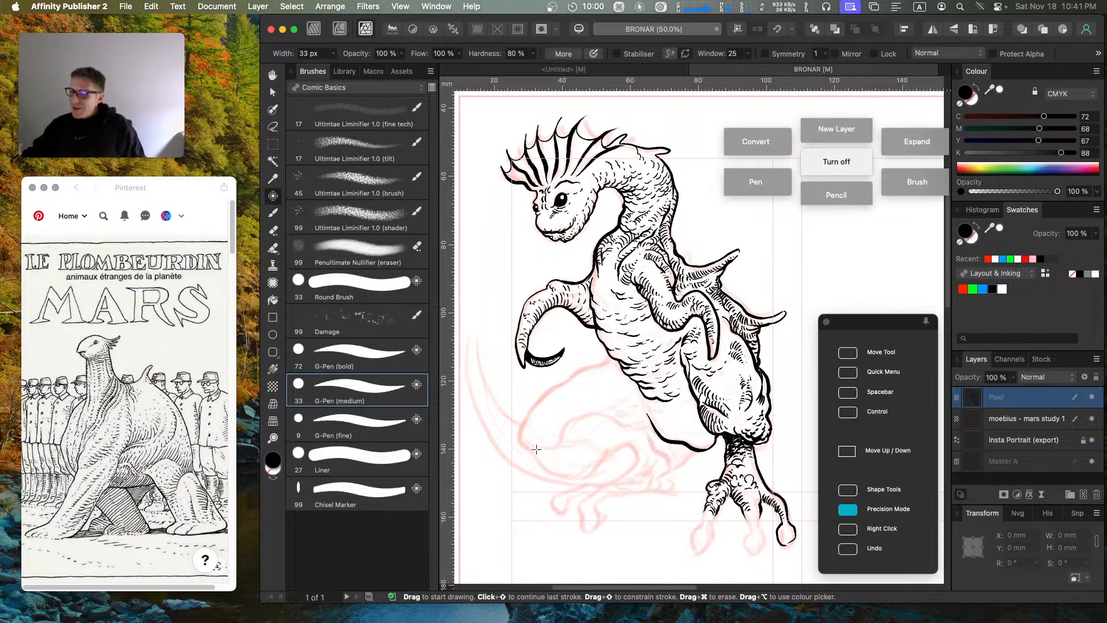
drag(522, 428, 550, 477)
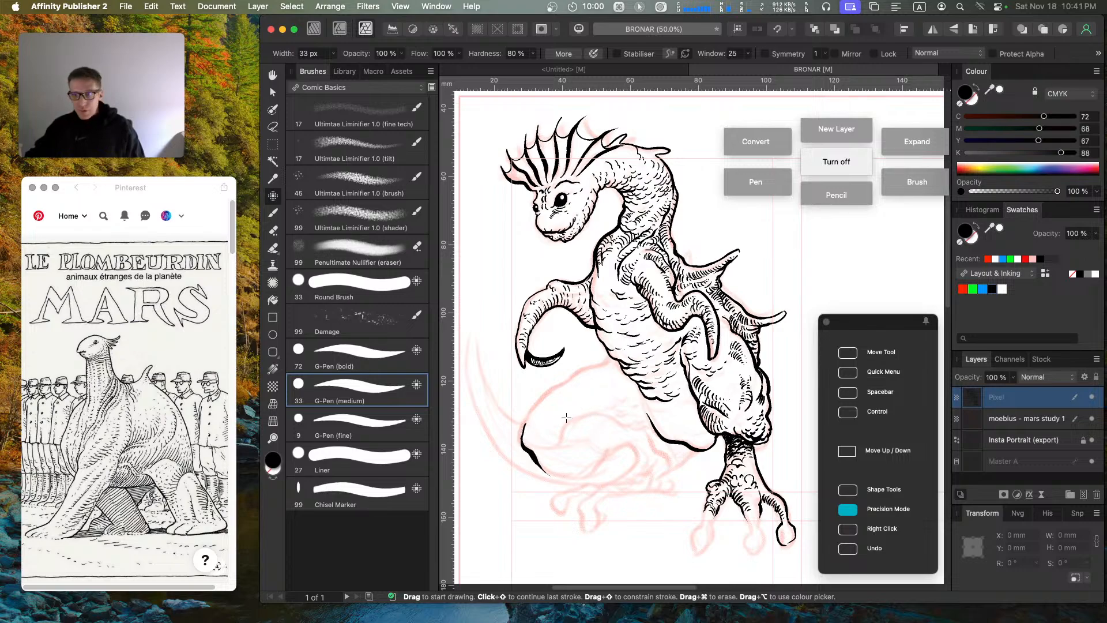
drag(541, 439, 543, 448)
drag(545, 441, 552, 447)
mouse_move(554, 435)
mouse_down()
mouse_move(558, 446)
mouse_move(526, 417)
mouse_move(579, 374)
mouse_up()
key(super+z)
key(Caps_Lock)
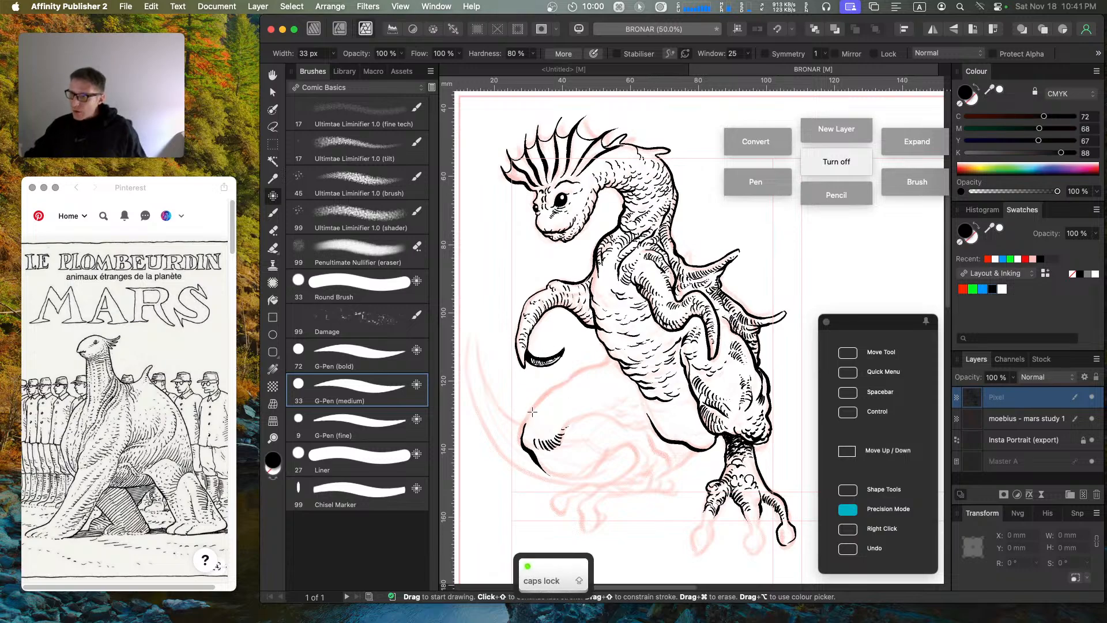
Step: Ink the upper contour of the far thigh as one sweeping curve from the knee up to the belly
drag(531, 407, 600, 356)
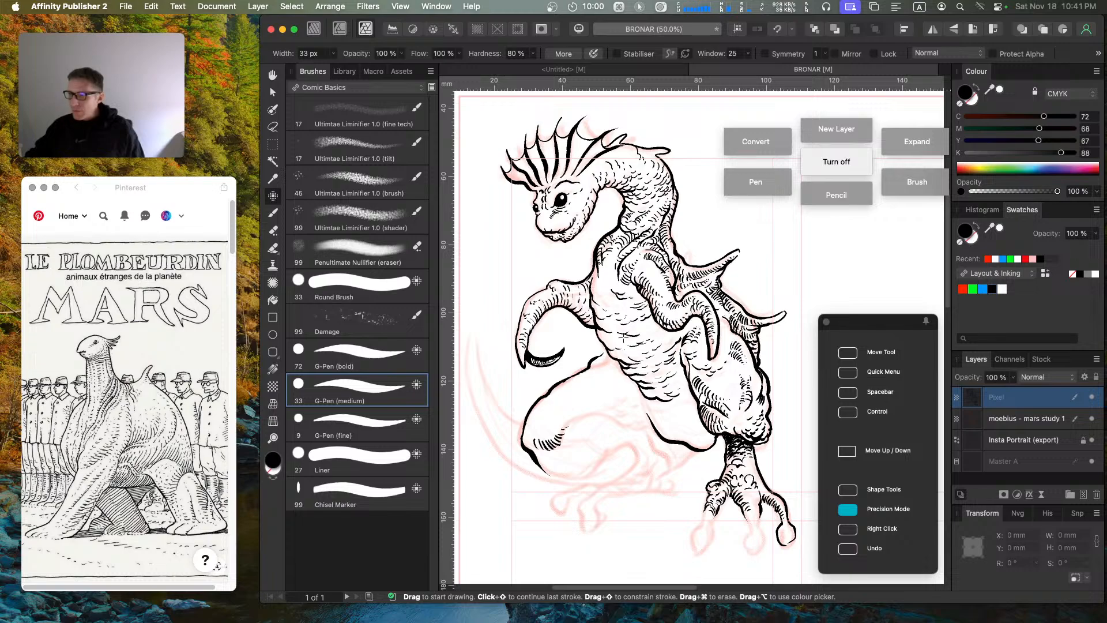
key(Caps_Lock)
key(super+z)
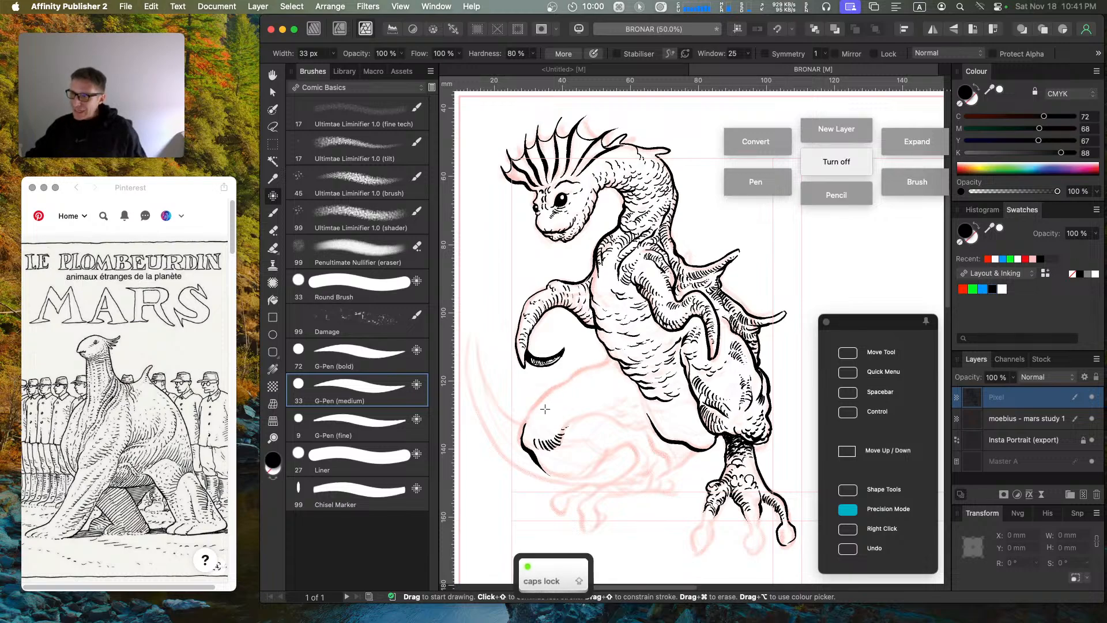
mouse_move(523, 429)
mouse_down()
mouse_move(546, 388)
mouse_move(609, 358)
mouse_up()
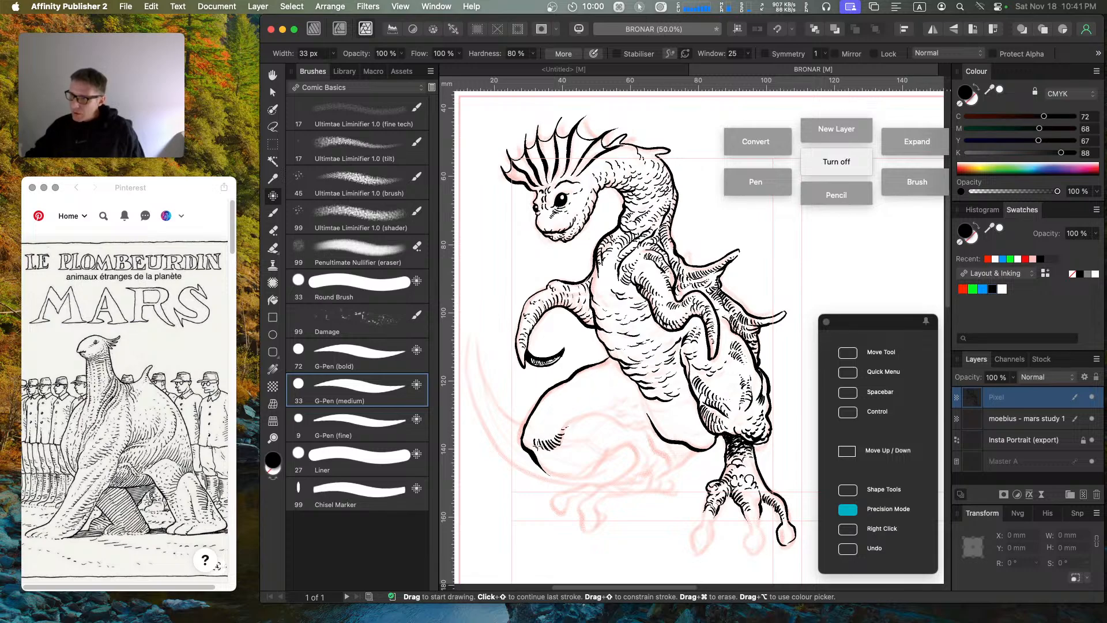
Step: Hatch the muscle folds across the middle of the far thigh, from the knee back toward the belly
mouse_move(561, 429)
mouse_down()
mouse_move(554, 441)
mouse_move(568, 419)
mouse_move(597, 408)
mouse_up()
drag(612, 396, 604, 406)
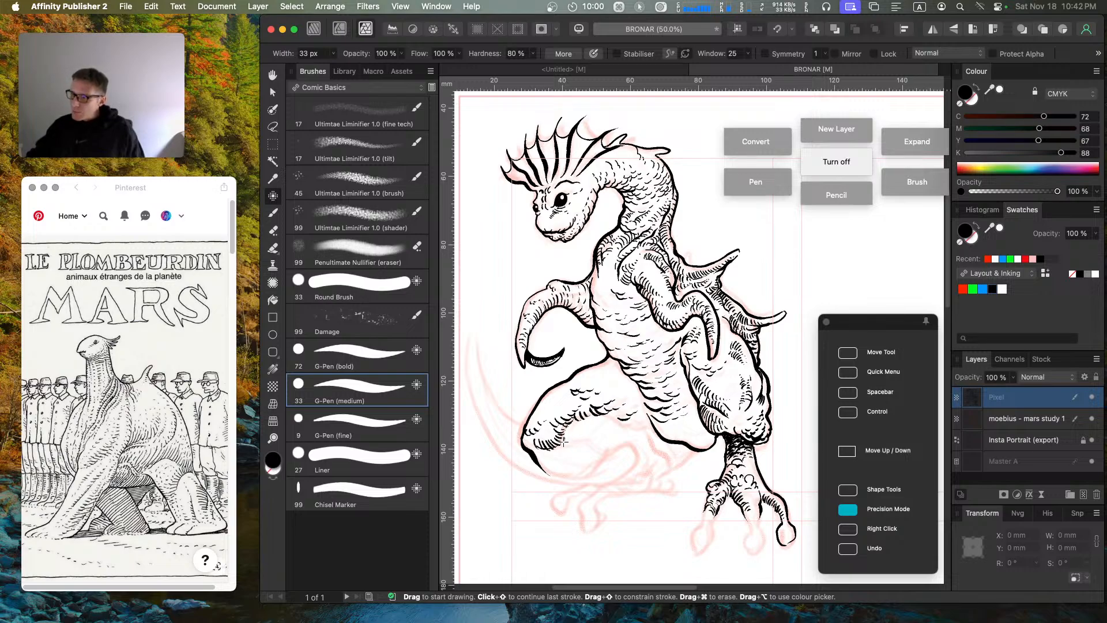
drag(564, 443, 599, 431)
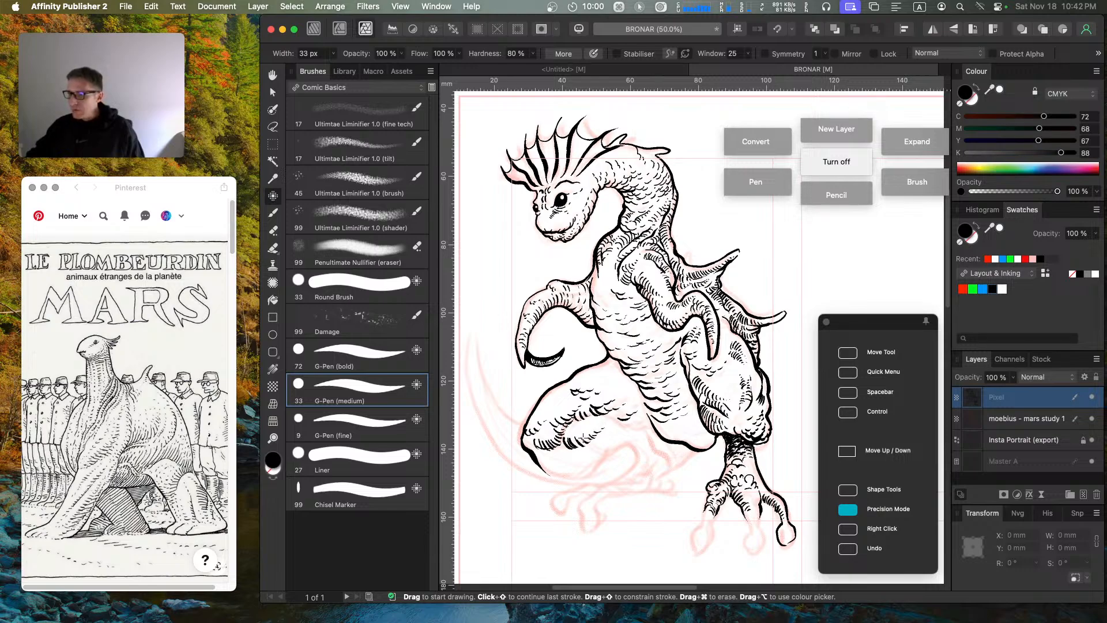
Step: Outline the underside of the folded far leg, and ink creases and the rear contour running toward its ankle
mouse_move(531, 456)
mouse_down()
mouse_move(545, 473)
mouse_move(580, 480)
mouse_move(621, 440)
mouse_up()
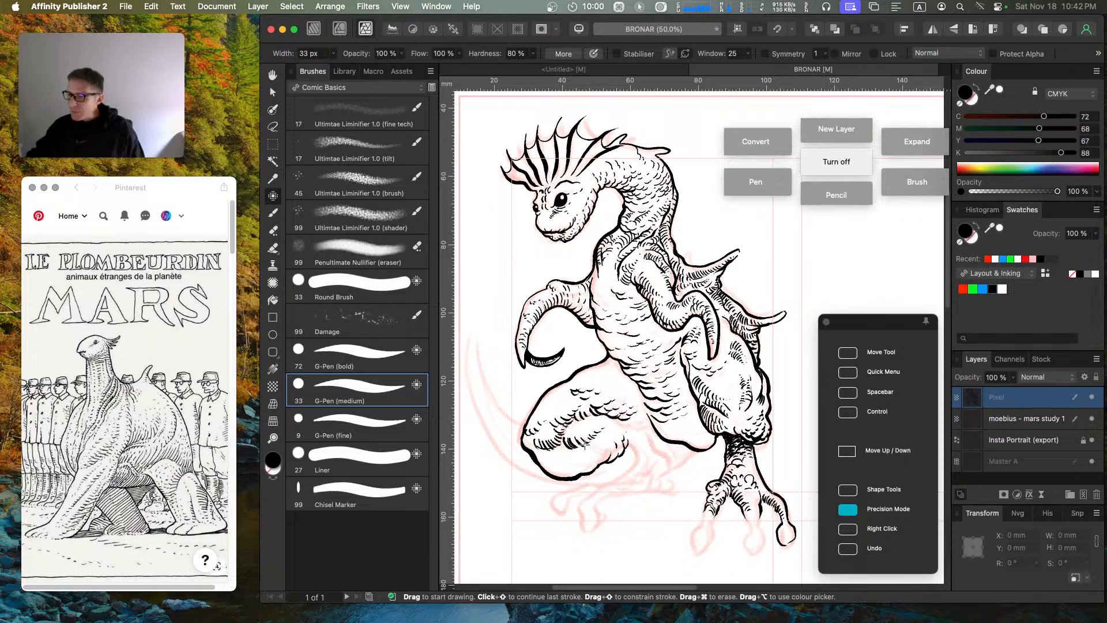
drag(581, 437, 588, 446)
drag(587, 436, 599, 441)
mouse_move(596, 434)
mouse_down()
mouse_move(634, 464)
mouse_move(656, 451)
mouse_move(671, 467)
mouse_up()
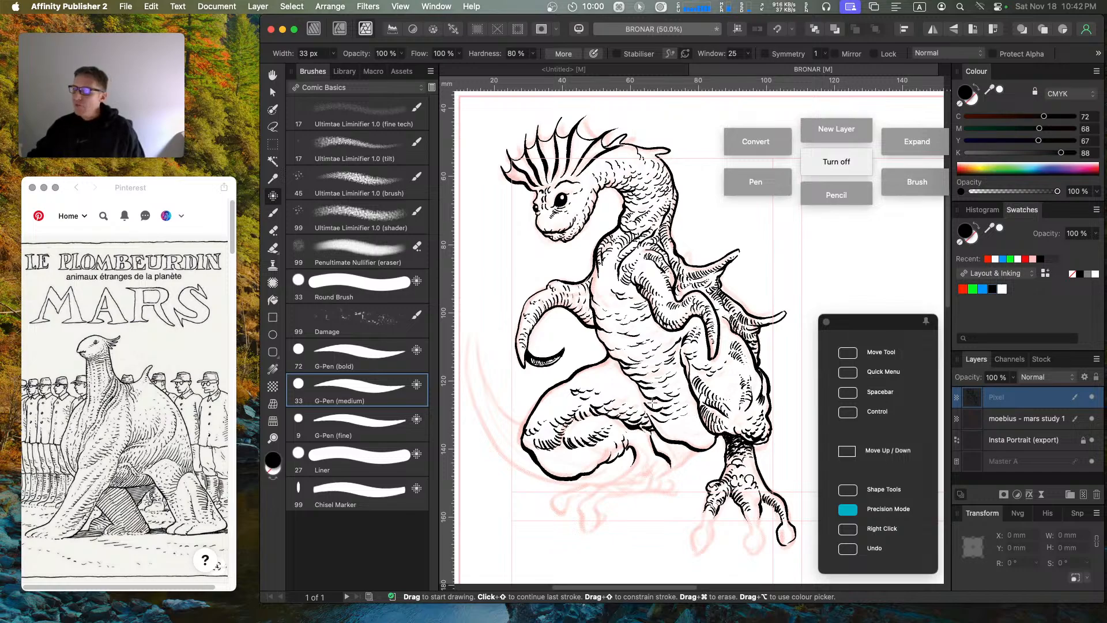
Step: Ink the first long toe of the far foot and the front of its ankle
mouse_move(558, 495)
mouse_down()
mouse_move(553, 511)
mouse_move(616, 478)
mouse_up()
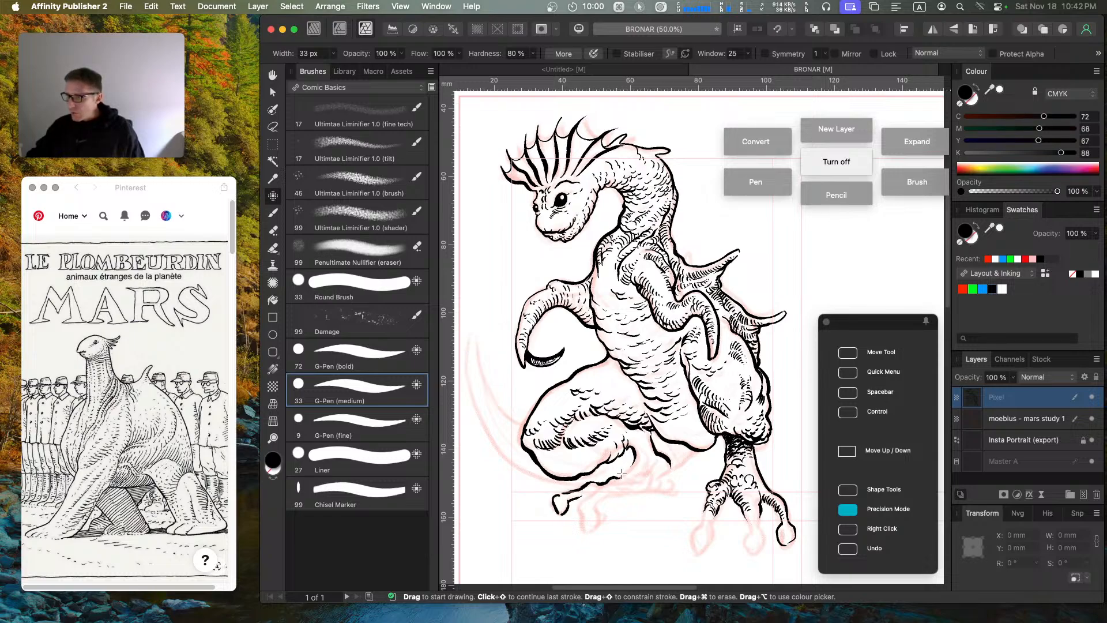
drag(624, 474, 642, 453)
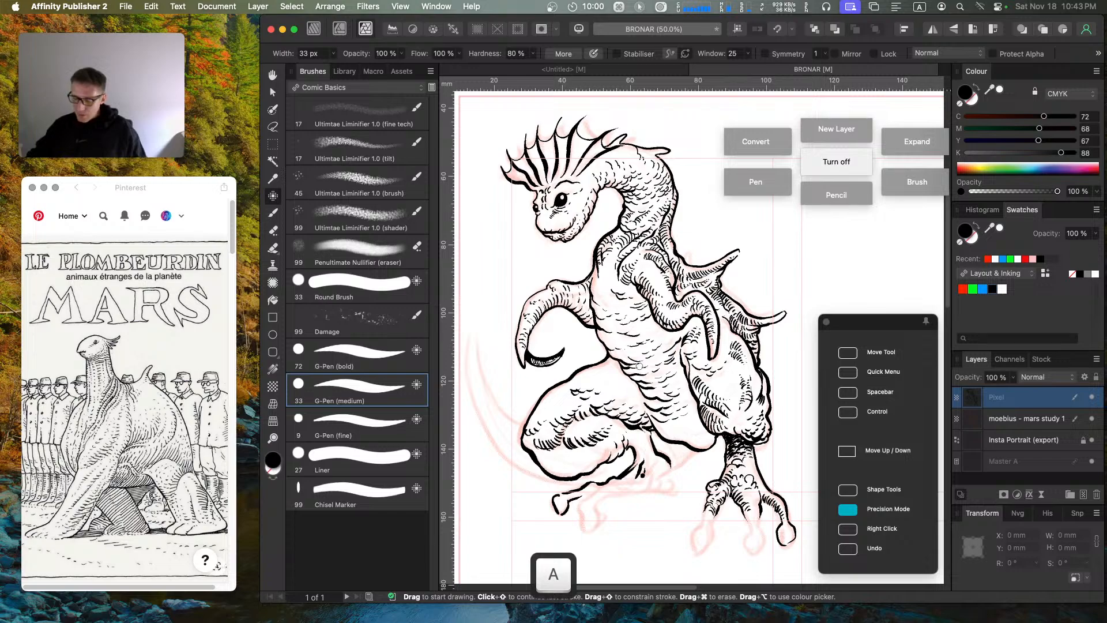
key(super+z)
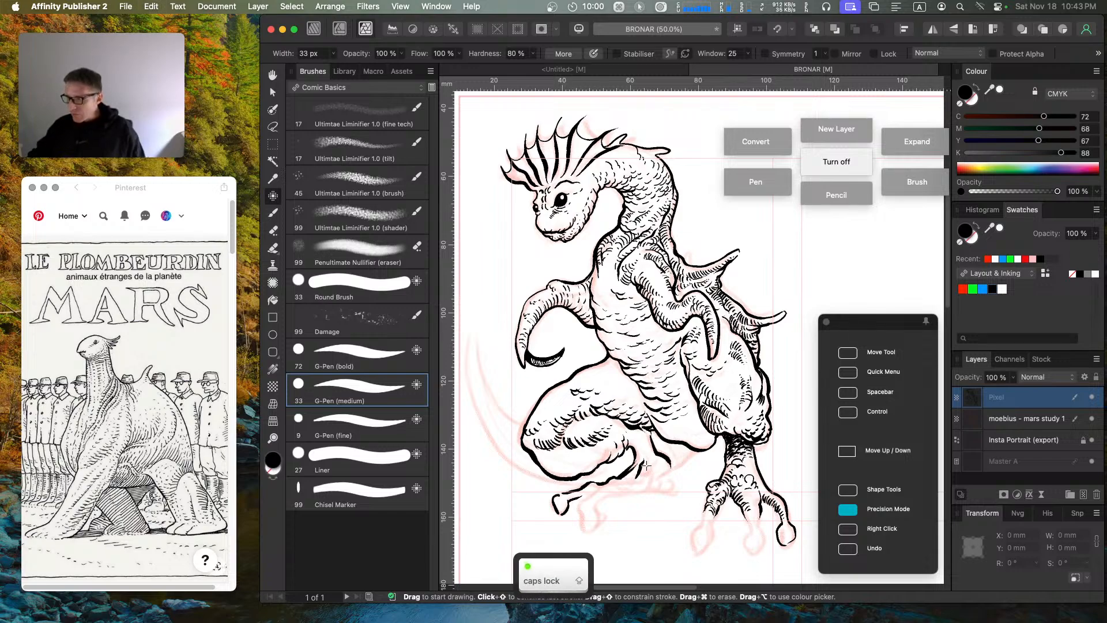
Step: Ink the far foot's second toe and the tendon lines, and close the contour around its heel
drag(645, 463, 641, 478)
mouse_move(646, 466)
mouse_down()
mouse_move(587, 484)
mouse_move(600, 488)
mouse_move(578, 504)
mouse_move(582, 534)
mouse_move(595, 529)
mouse_move(622, 483)
mouse_up()
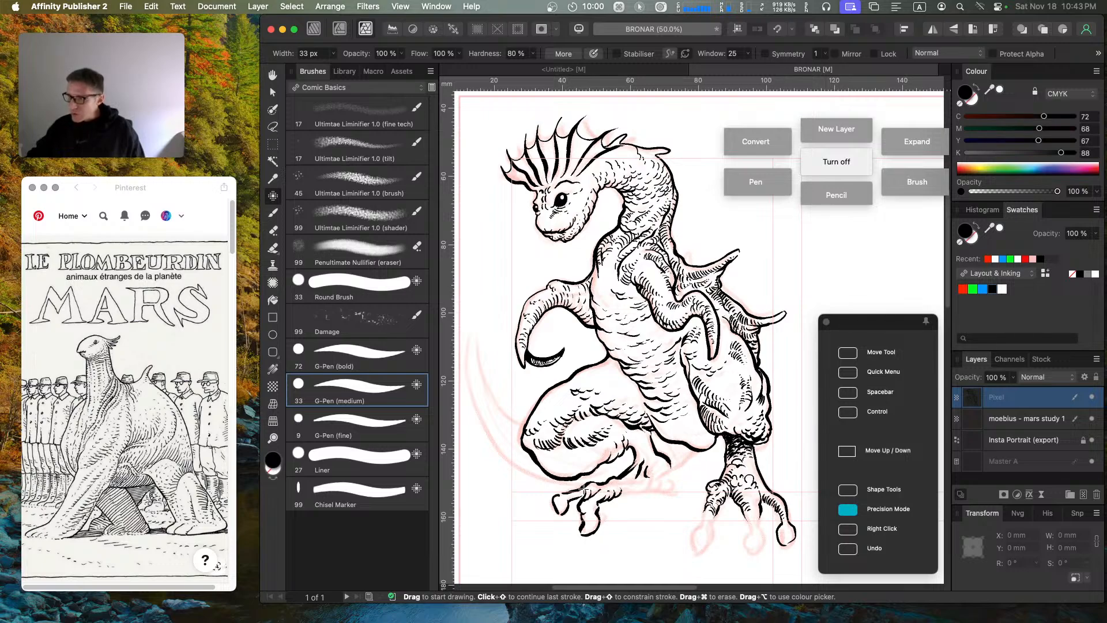
key(super)
key(super+z)
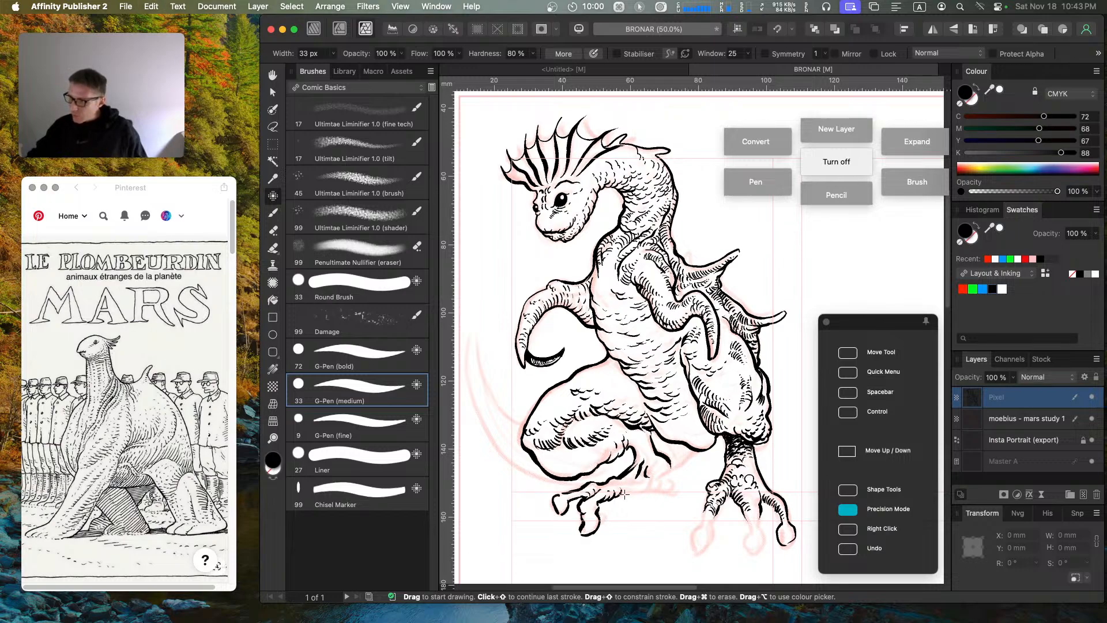
drag(623, 490, 672, 466)
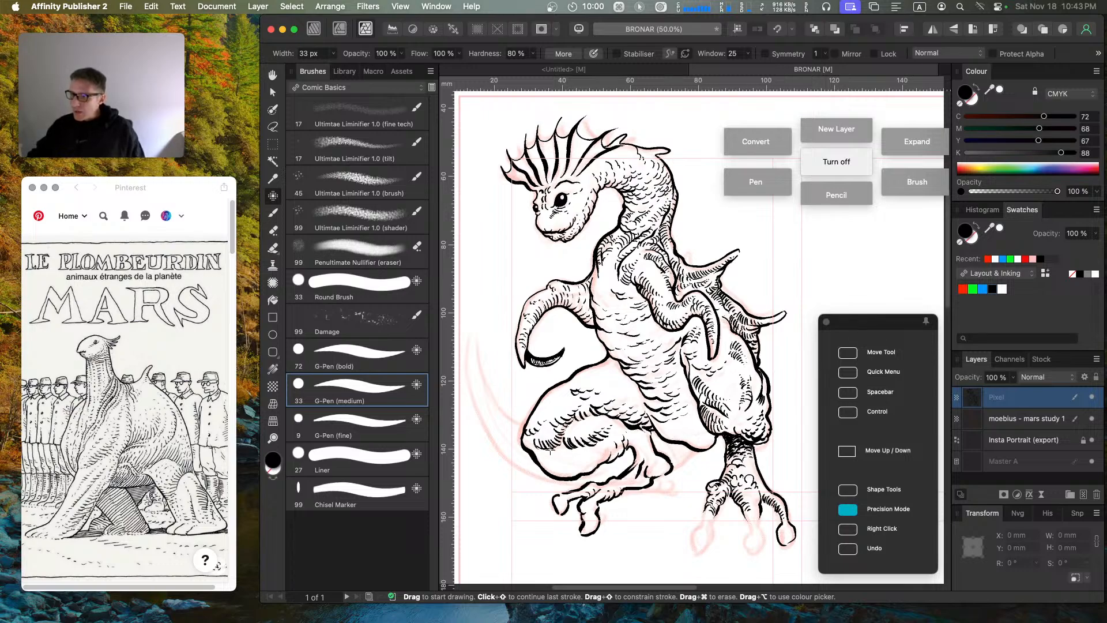
Step: Hatch the far leg's knee, folded lower leg and upper thigh with short curved strokes
drag(535, 446, 559, 454)
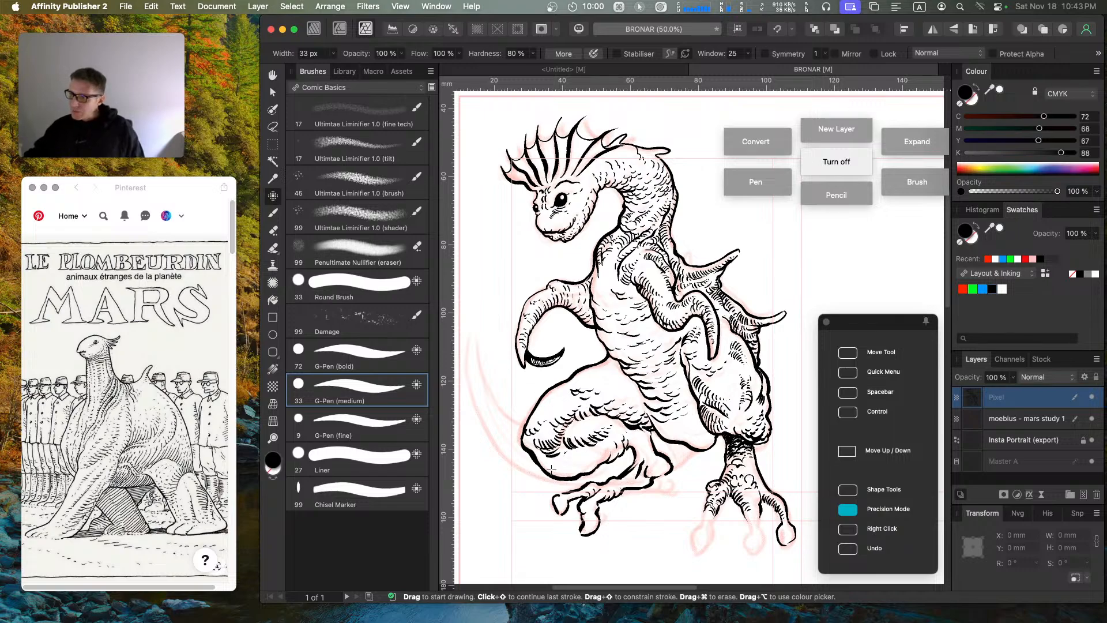
mouse_move(537, 459)
mouse_down()
mouse_move(594, 456)
mouse_move(569, 468)
mouse_up()
drag(572, 458, 586, 460)
drag(589, 449, 578, 472)
key(a)
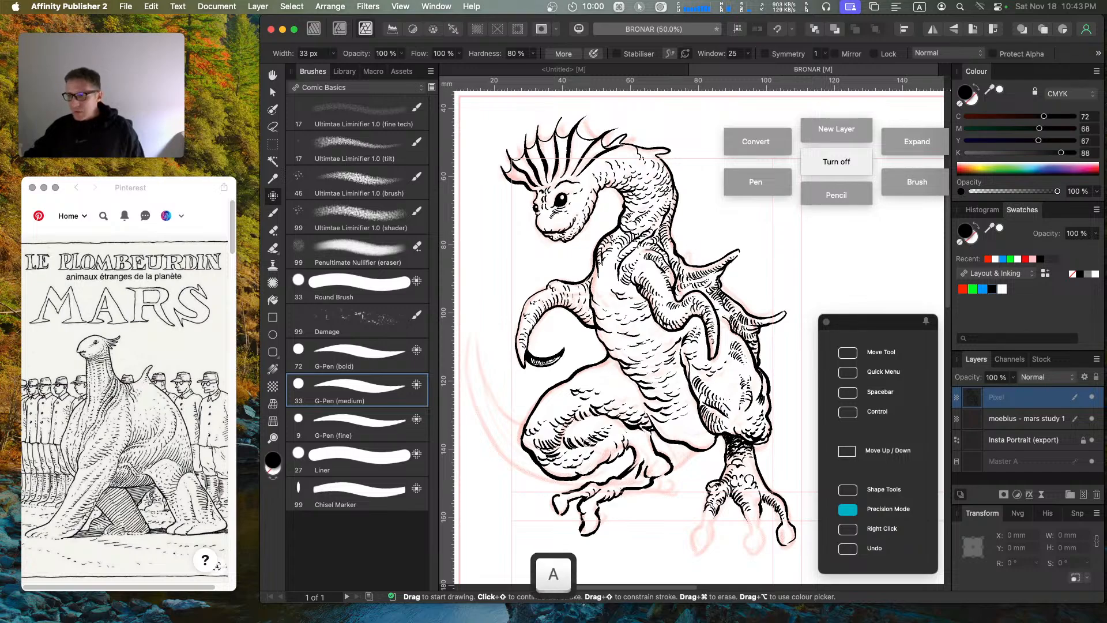
key(Caps_Lock)
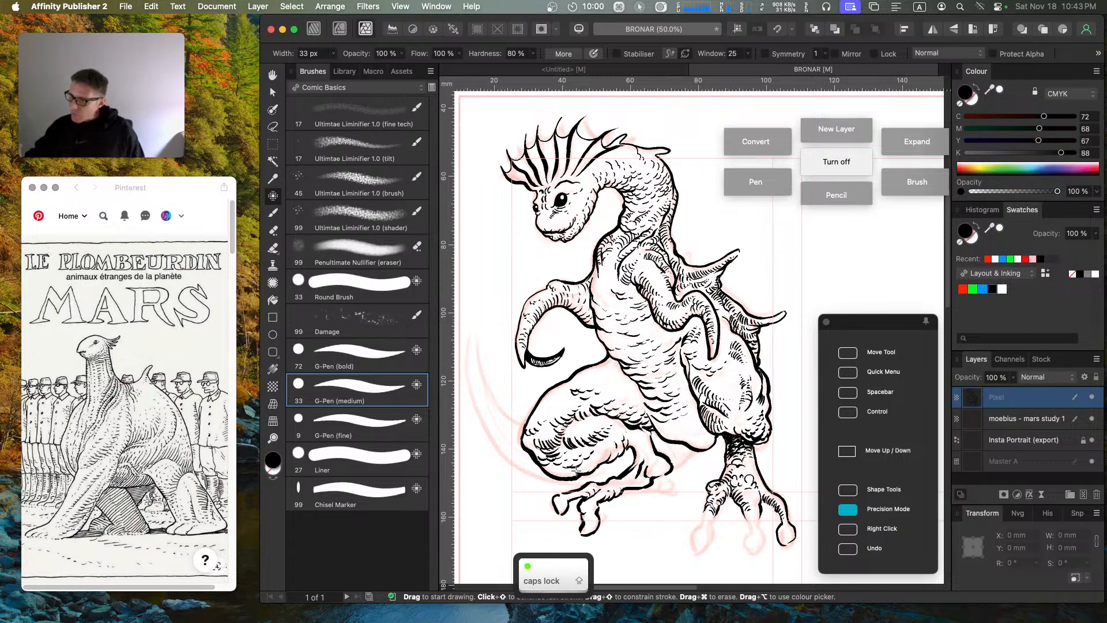
mouse_move(572, 474)
mouse_down()
mouse_move(587, 469)
mouse_move(607, 445)
mouse_up()
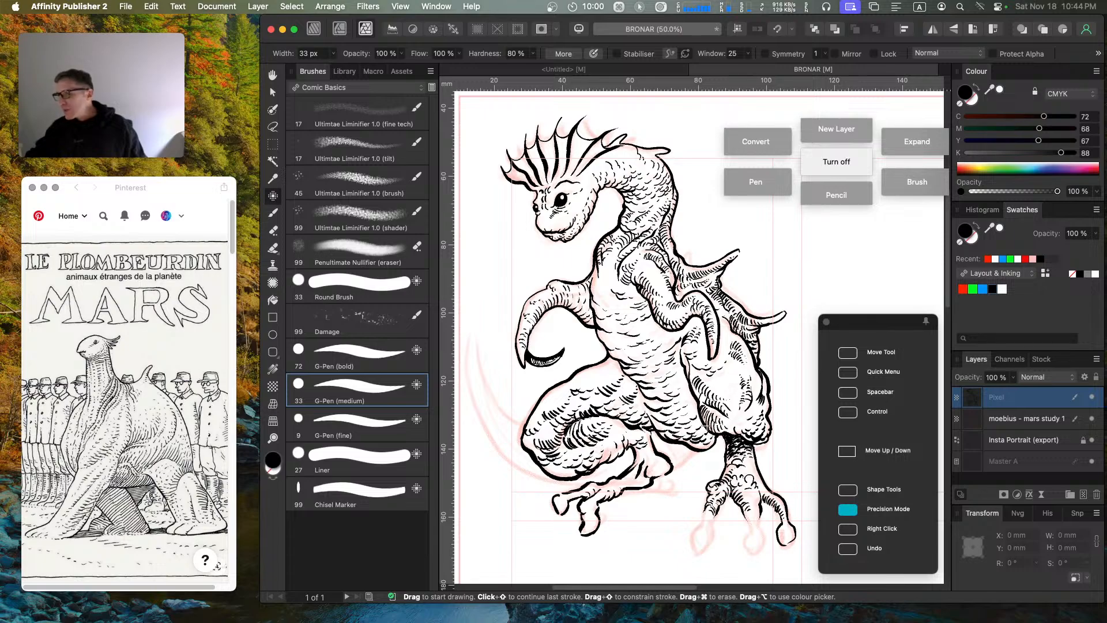
Step: Darken the underside of the belly between the two legs with dense black hatching
mouse_move(674, 434)
mouse_down()
mouse_move(709, 444)
mouse_move(688, 445)
mouse_move(694, 437)
mouse_up()
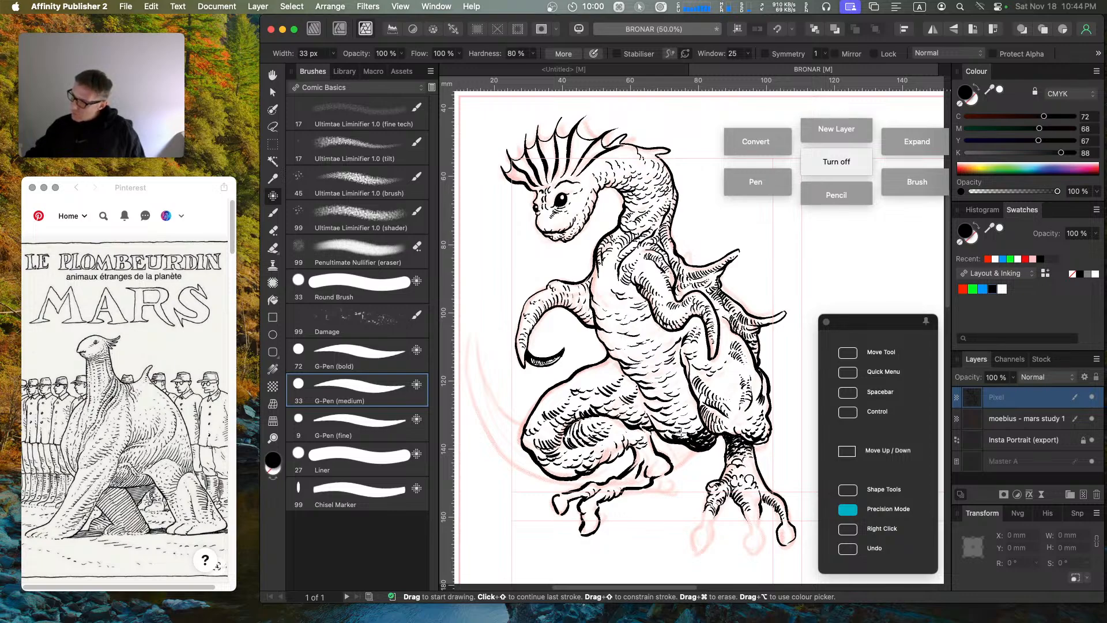
mouse_move(666, 417)
mouse_down()
mouse_move(654, 431)
mouse_move(681, 429)
mouse_move(670, 441)
mouse_move(682, 441)
mouse_up()
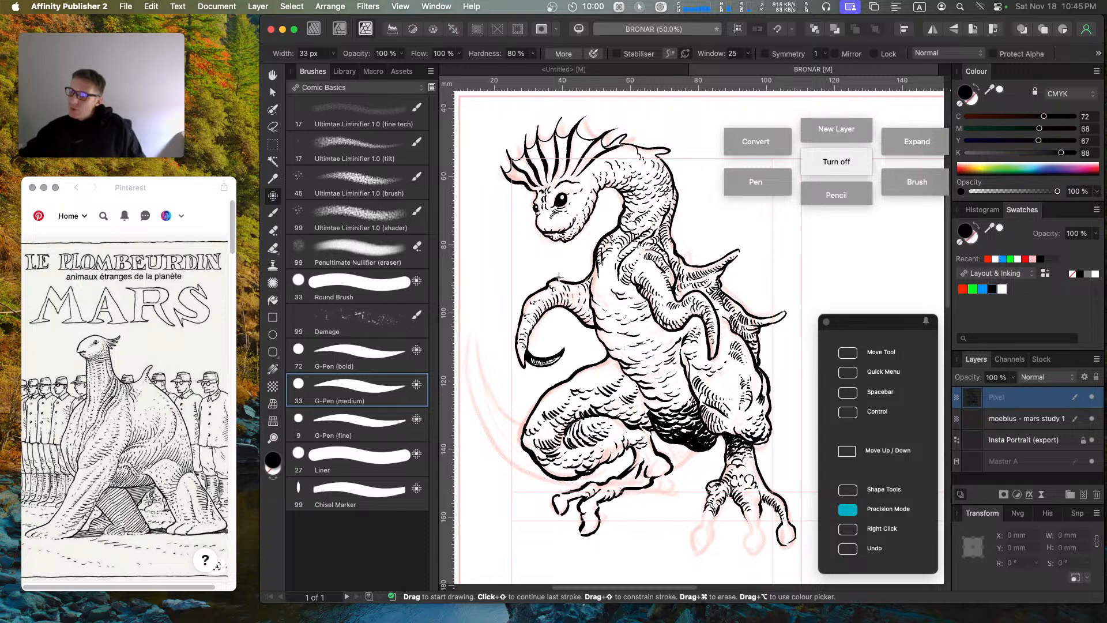
key(Caps_Lock)
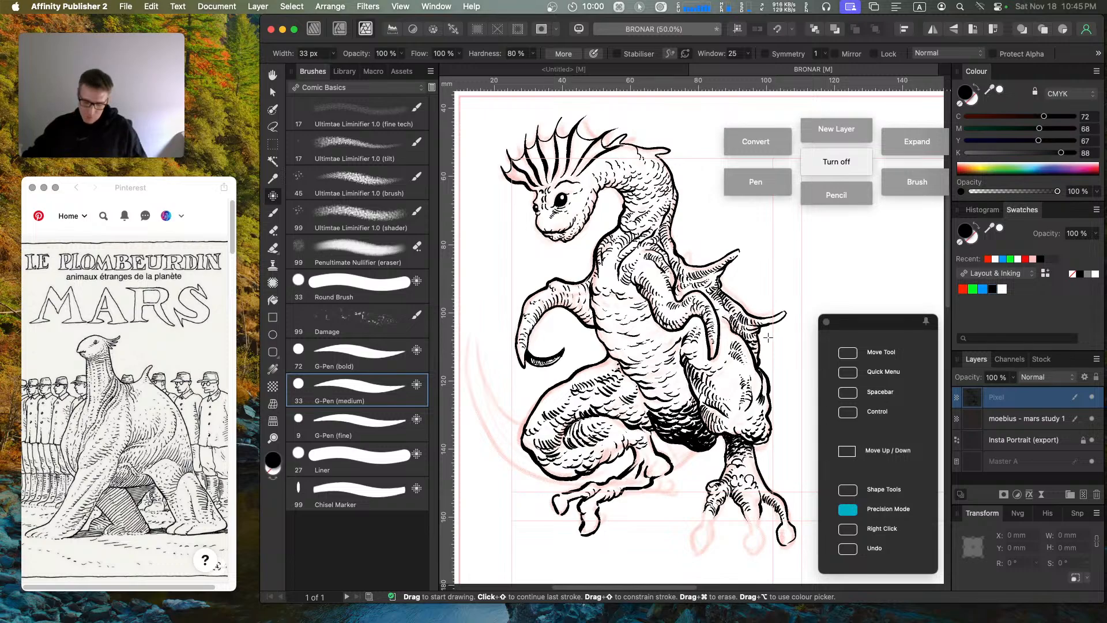
key(super+z)
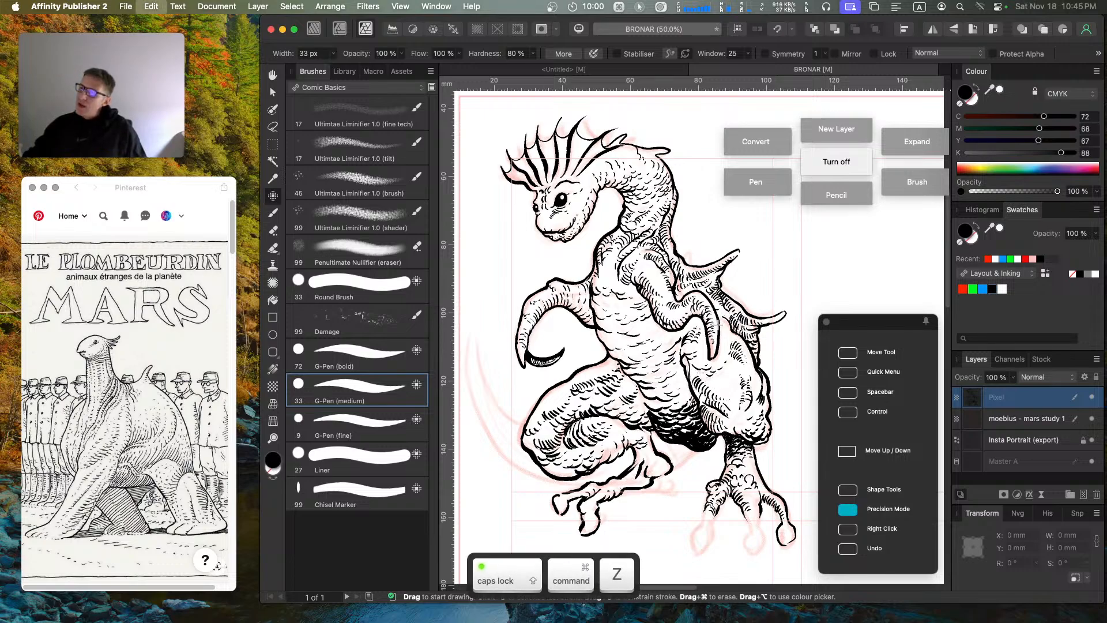
Step: Ink curved, scale-like skin creases across the chest and belly
key(a)
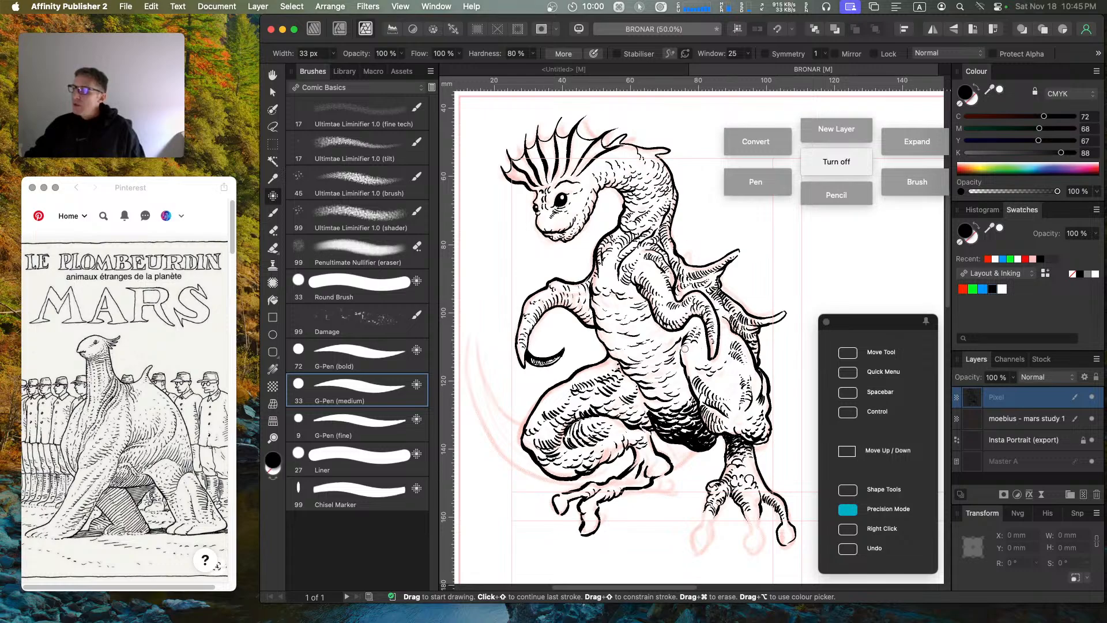
key(y)
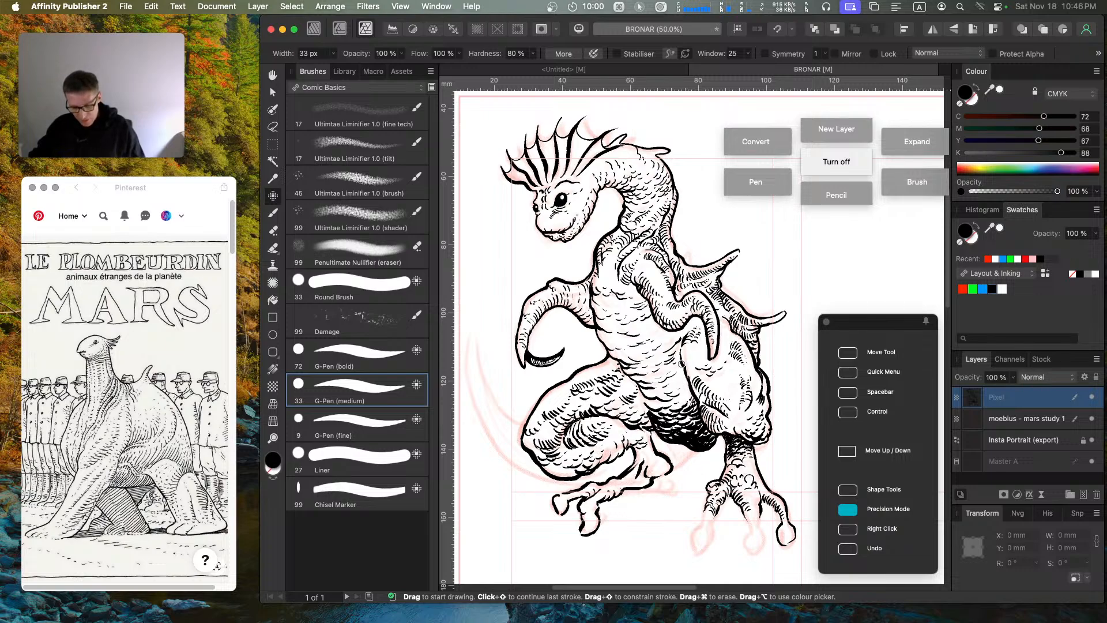
key(y)
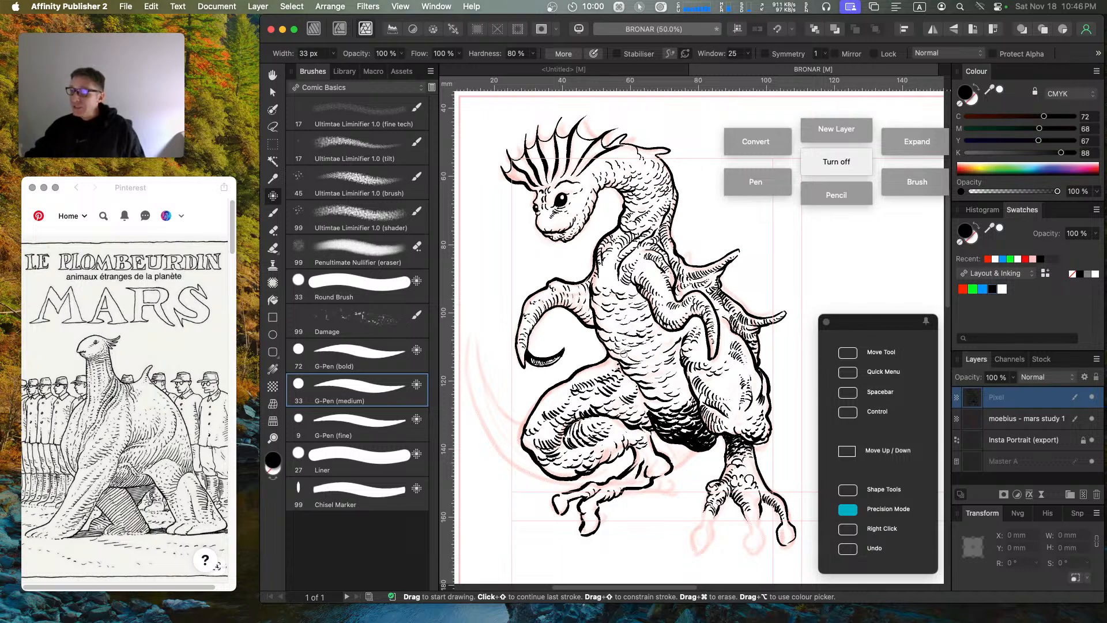
key(Caps_Lock)
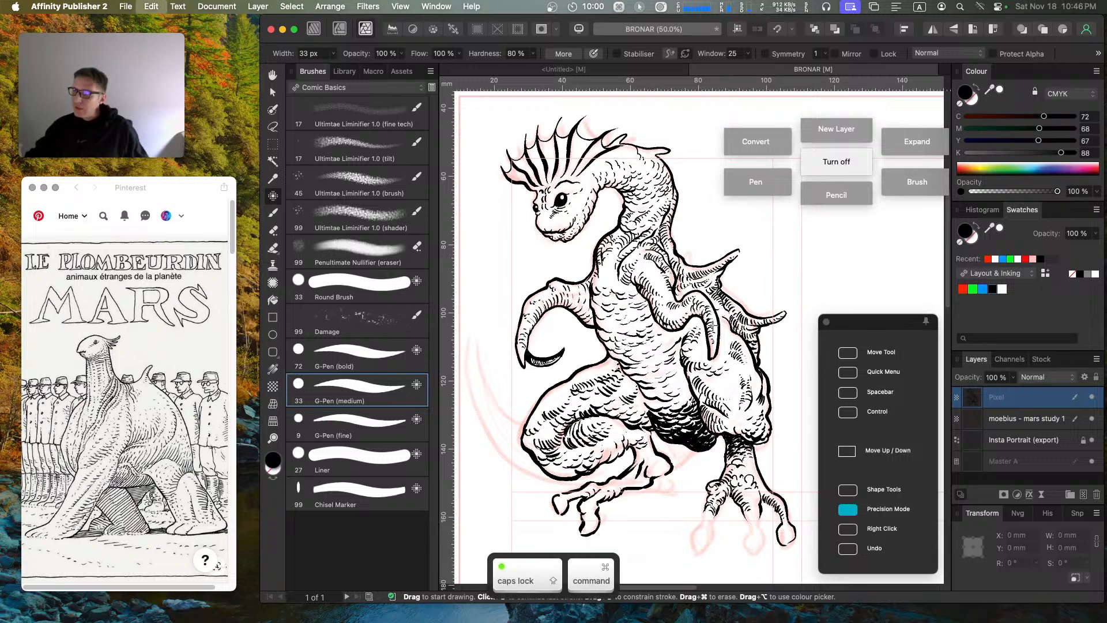
key(super+z)
key(super+z)
key(super+z)
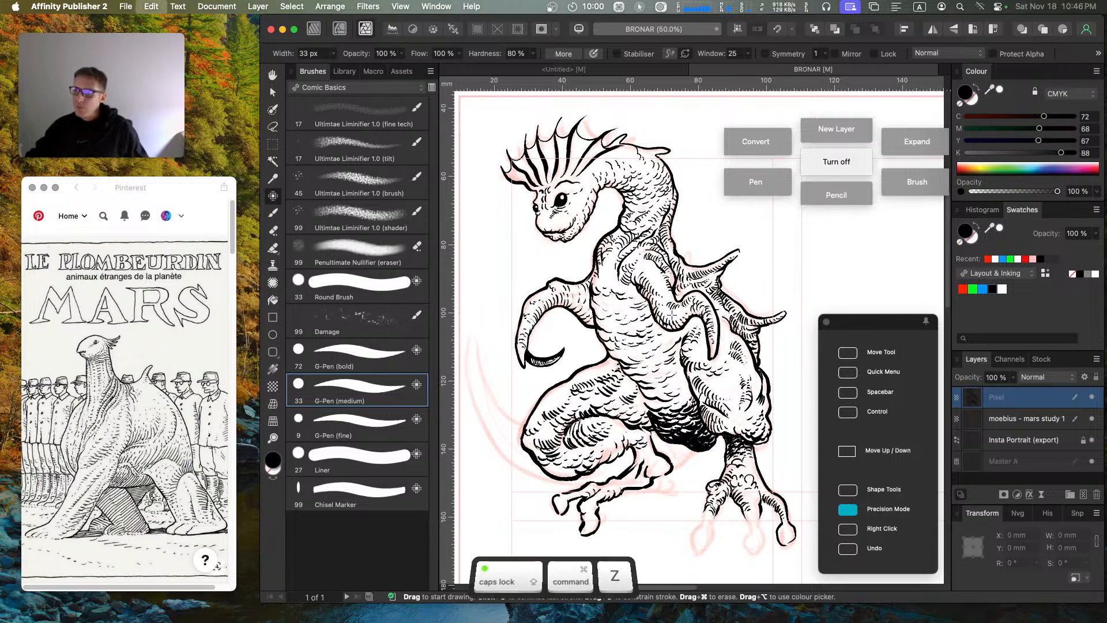
Step: Hatch the near thigh's inner edge and ink a shaded pointed claw beside the near arm's claw
key(y)
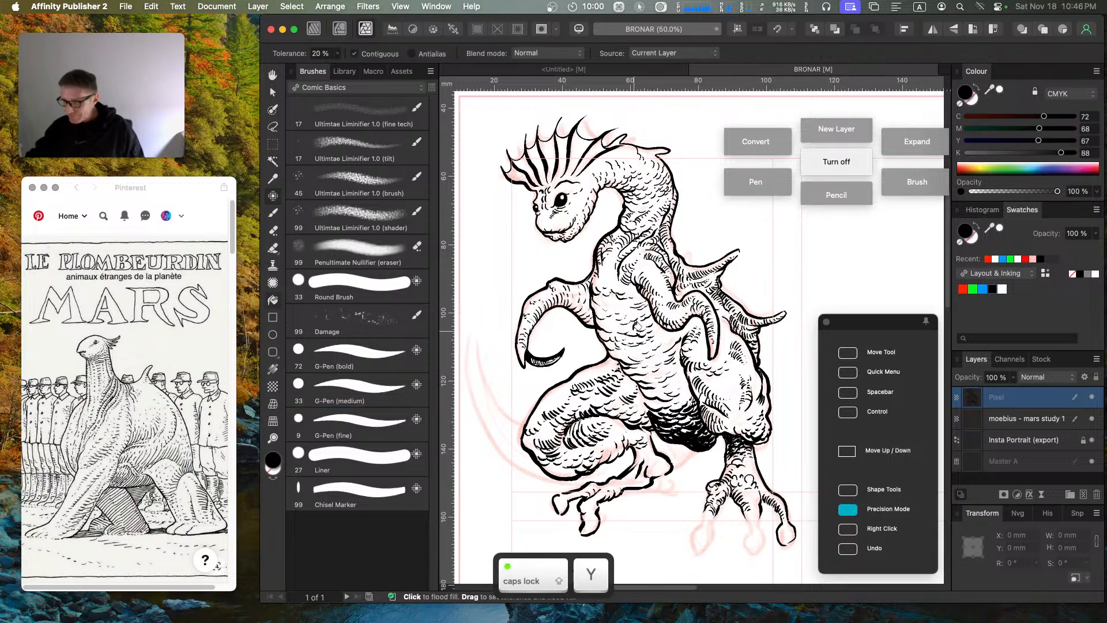
key(y)
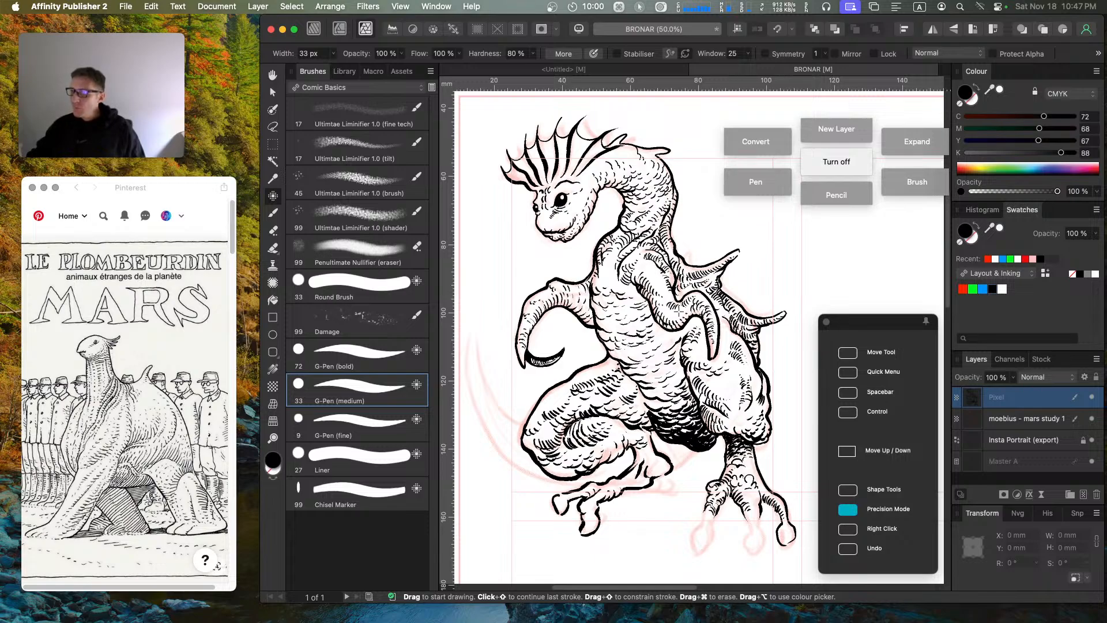
key(a)
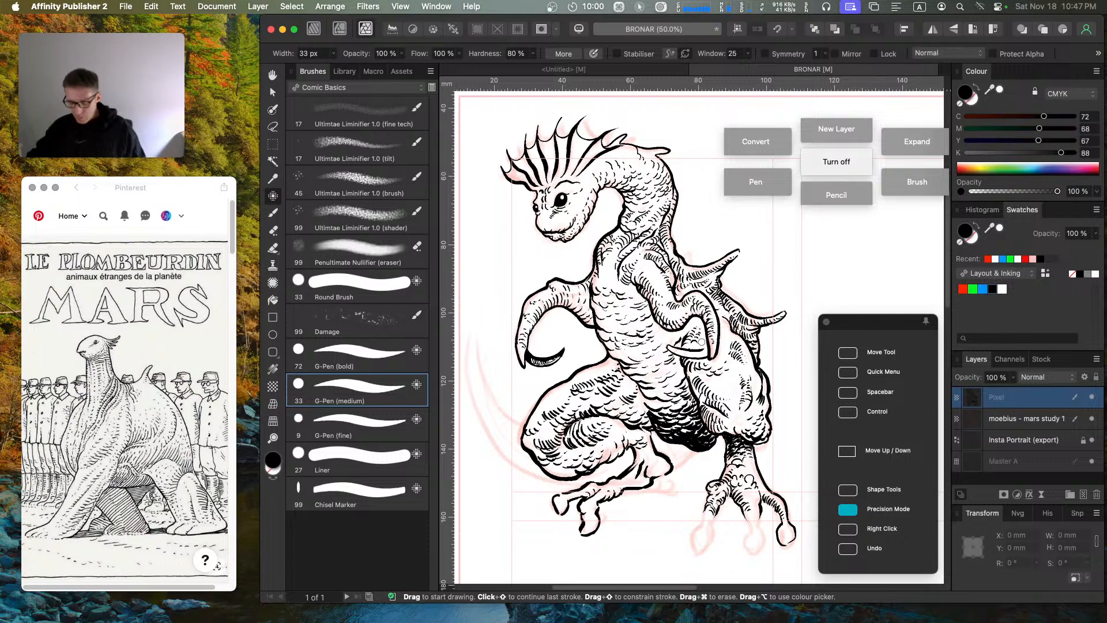
key(Caps_Lock)
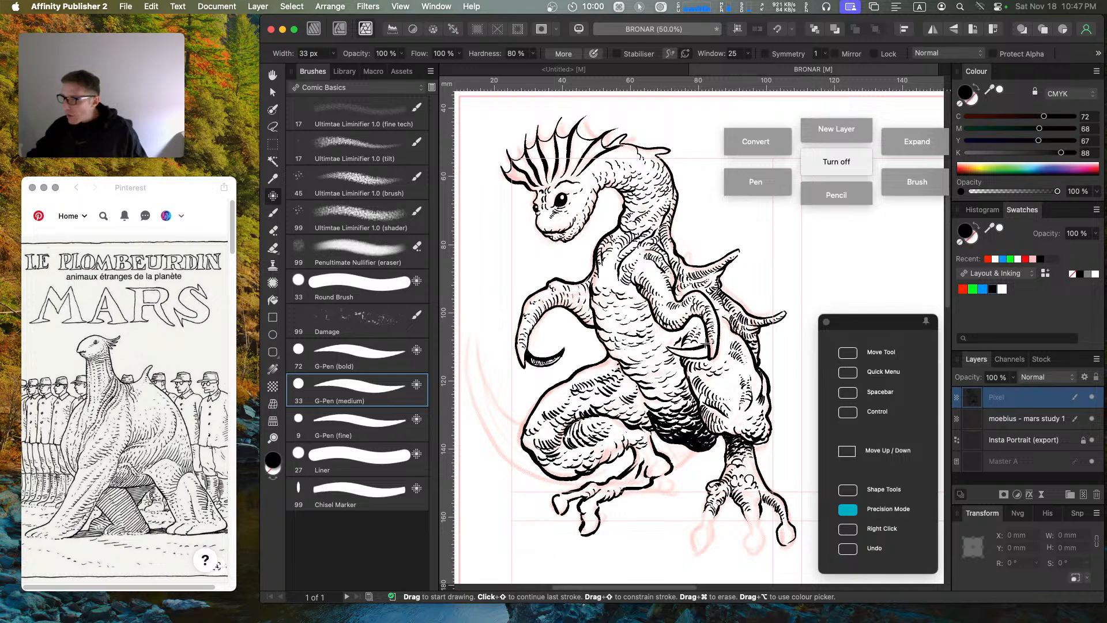
key(Caps_Lock)
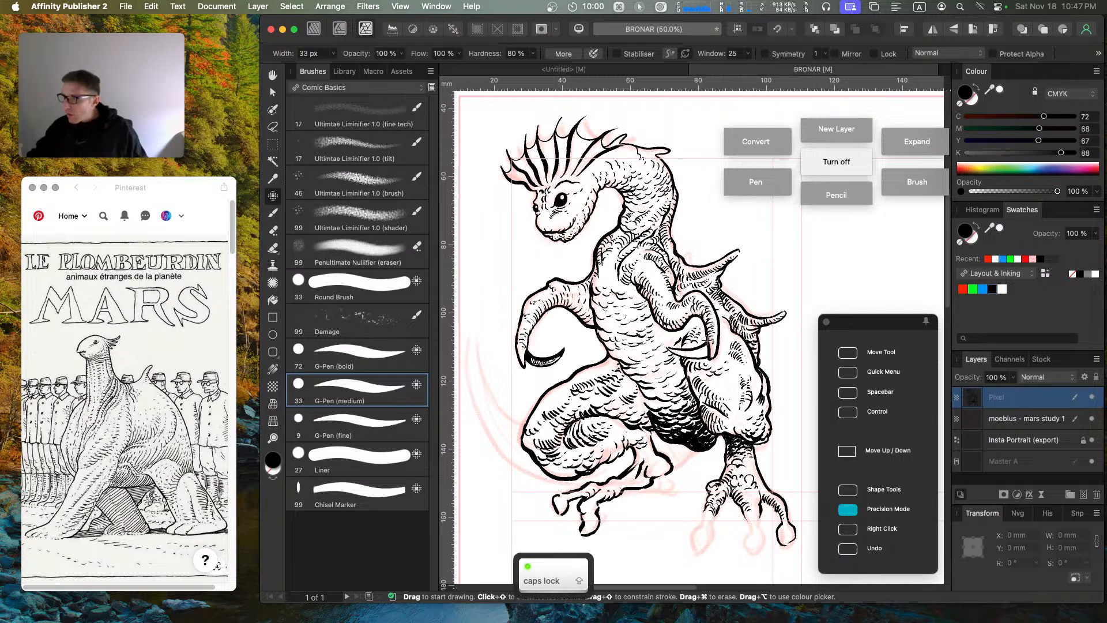
key(g)
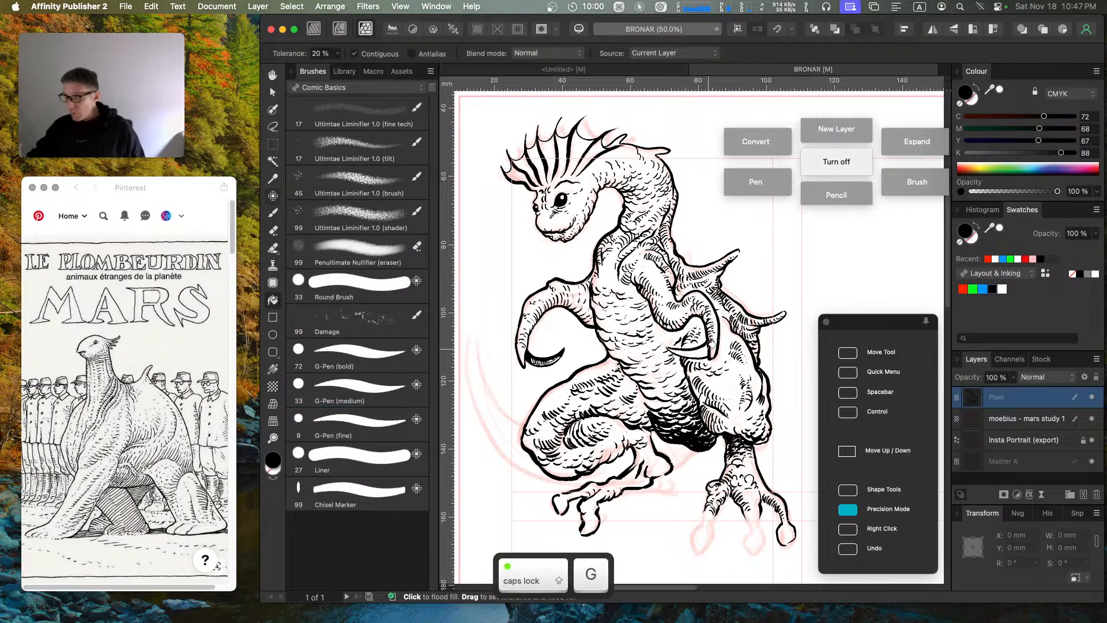
click(708, 345)
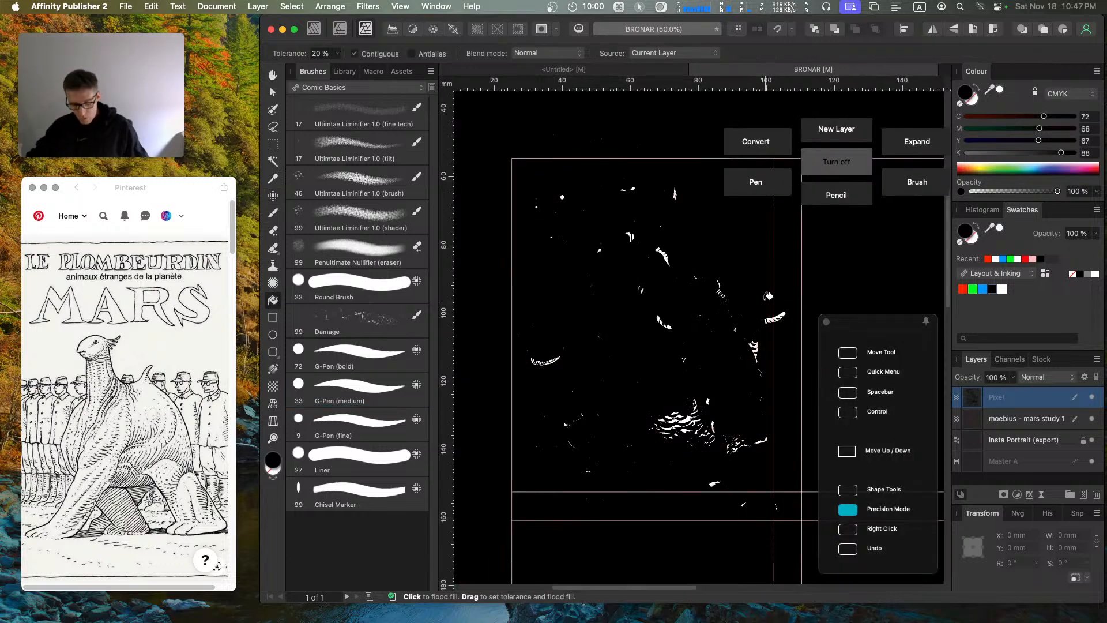
key(super+z)
Step: Flood fill the pointed claw beneath the near arm's curved claw with solid black
key(super+equal)
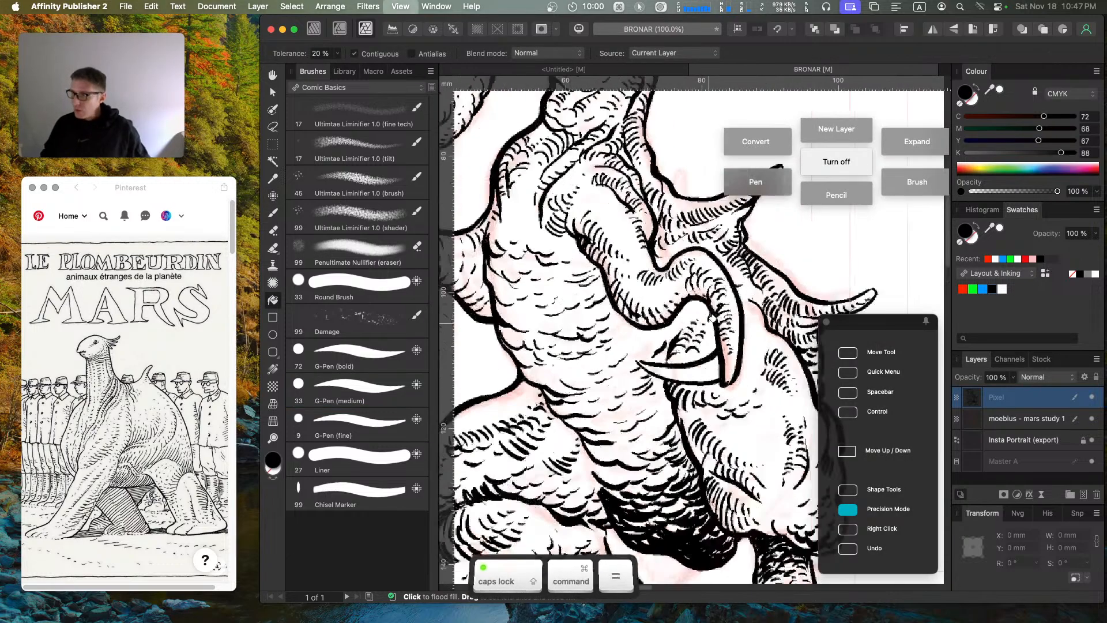
key(super+equal)
key(y)
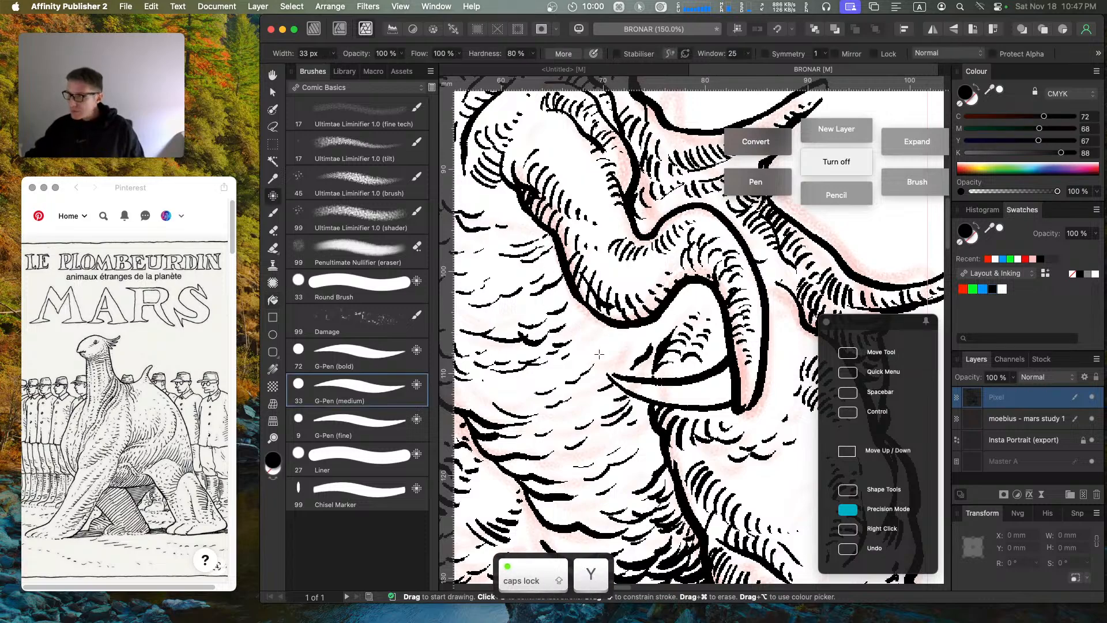
key(g)
click(684, 391)
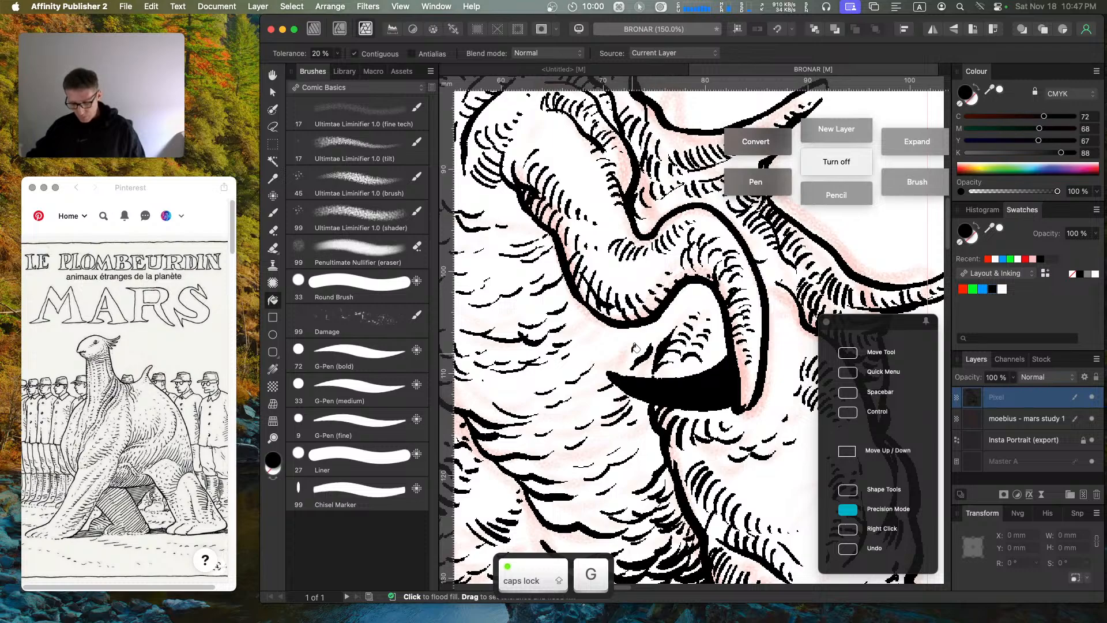
Step: Try carving thin white highlight strokes out of the black-filled claw, leaving its outline and base dark
key(y)
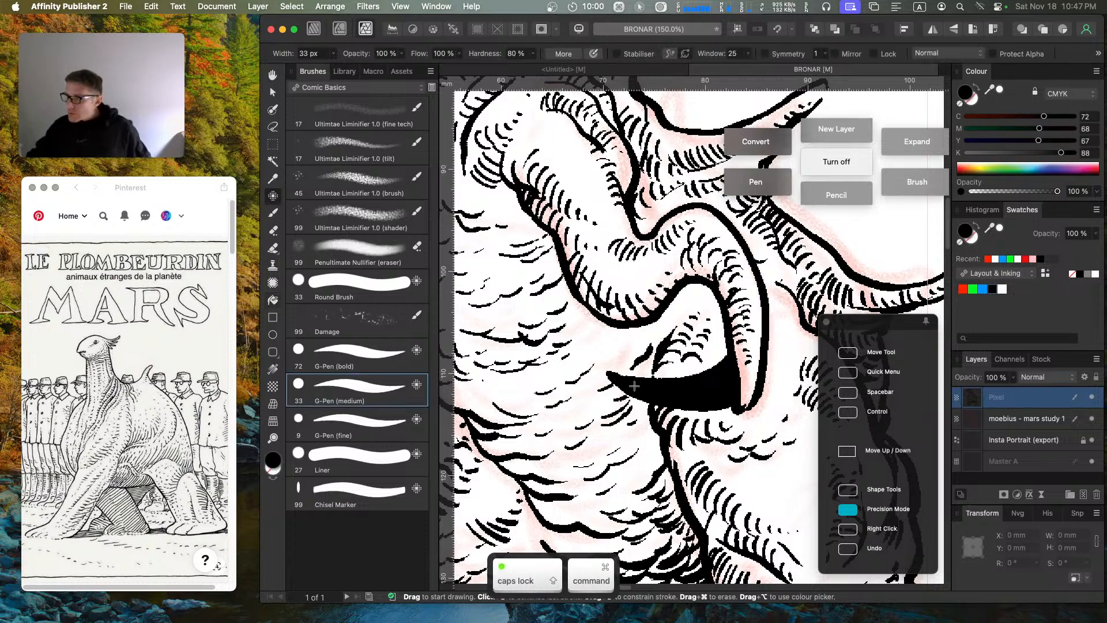
drag(631, 386, 705, 399)
key(super+z)
key(Caps_Lock)
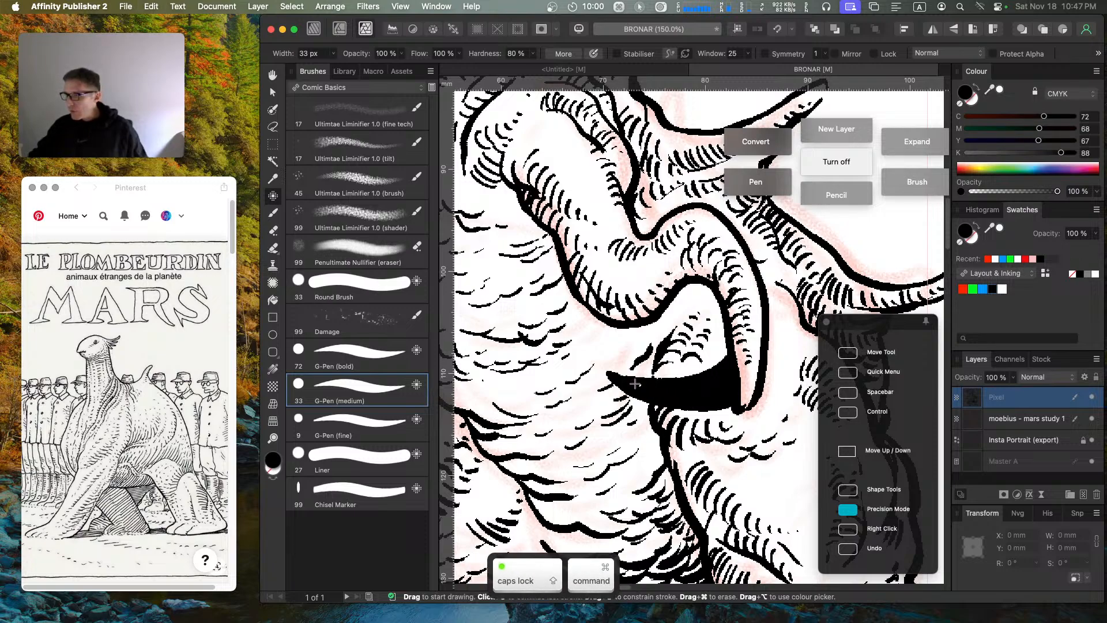
mouse_move(635, 383)
mouse_down()
mouse_move(717, 383)
mouse_move(723, 364)
mouse_up()
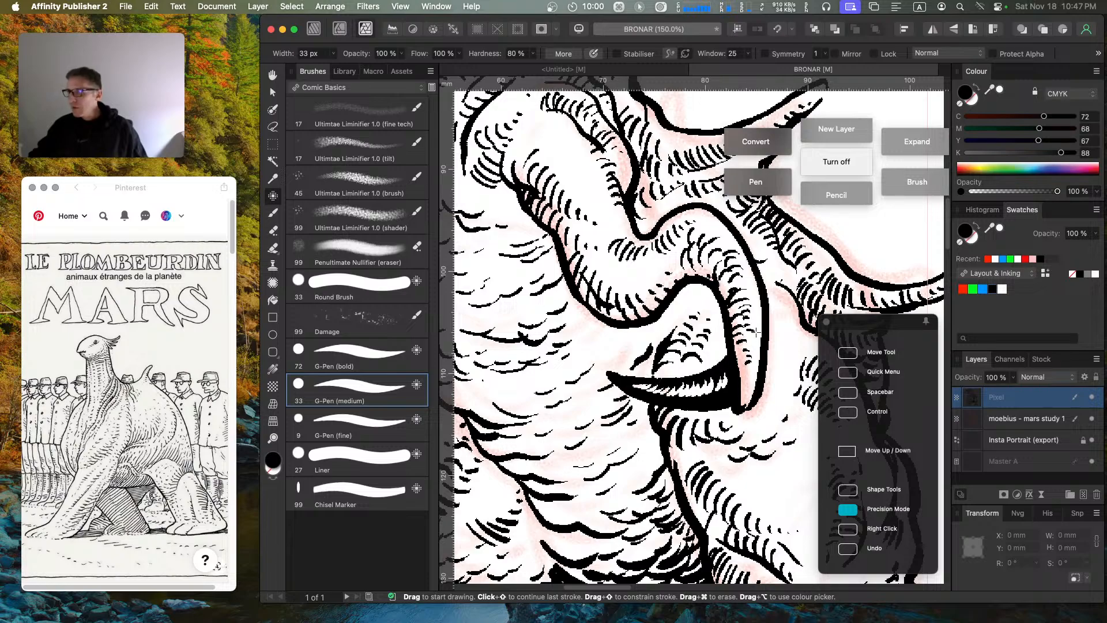
Step: Examine how the claw's highlights read against the whole creature at different magnifications
key(super+minus)
key(super+minus)
key(super+minus)
key(super+minus)
key(super+minus)
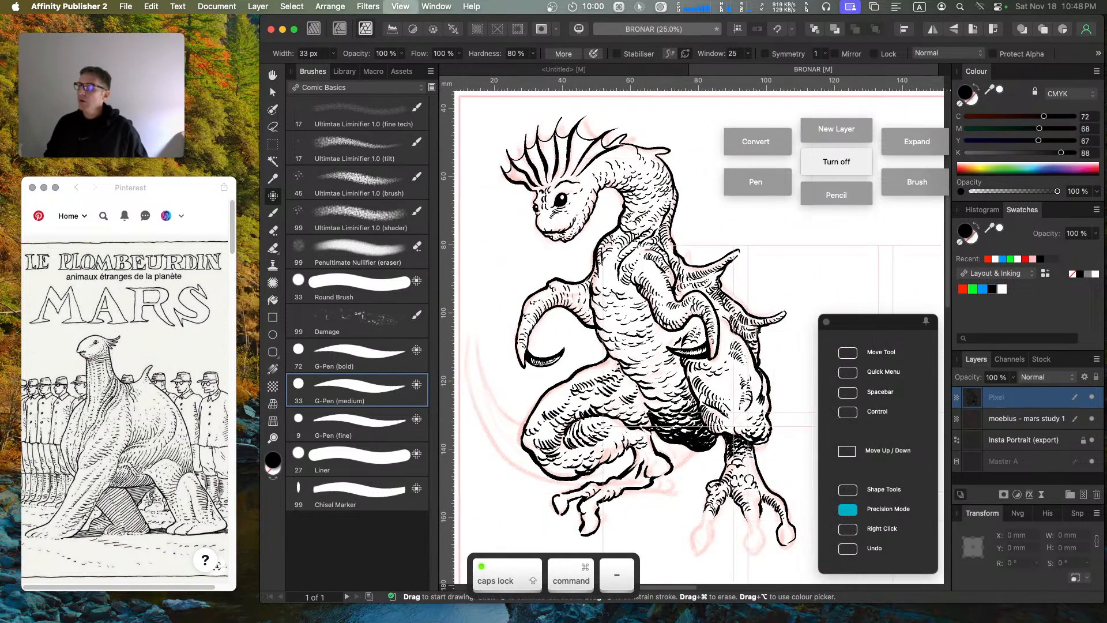
key(super+equal)
key(super+equal)
key(super+equal)
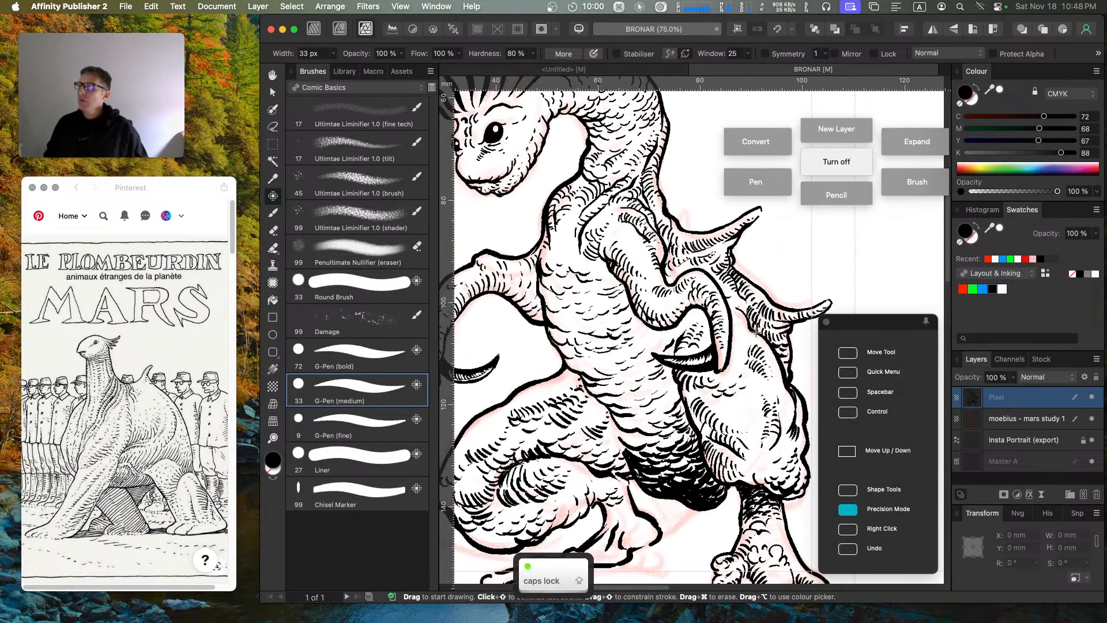
key(super+minus)
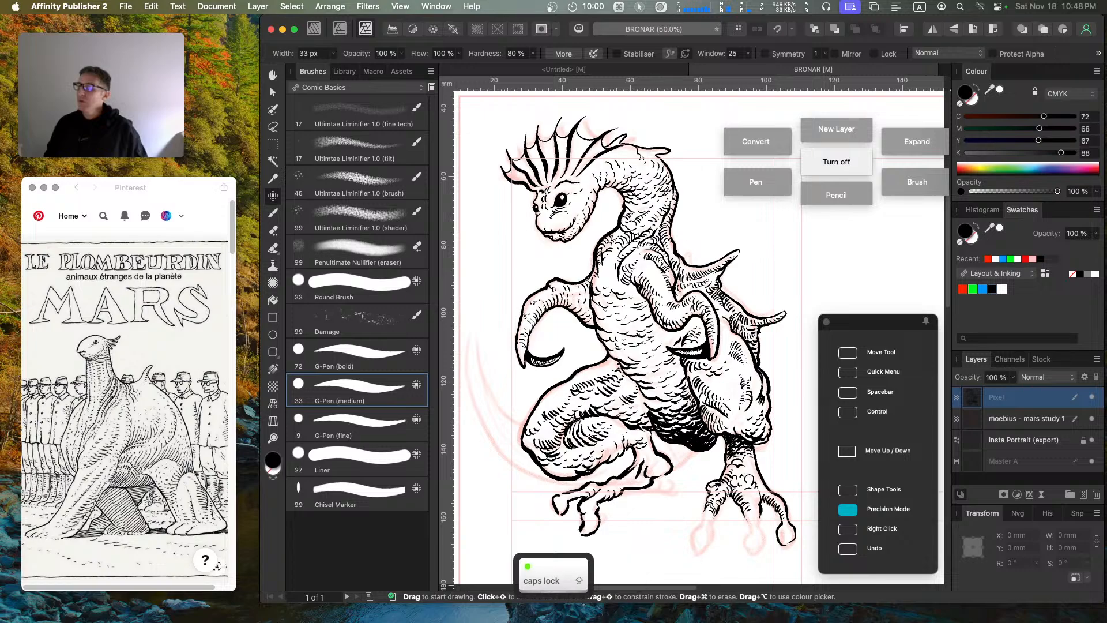
Step: Try a broader white highlight inside the claw, with dark hatching near its base
key(super+z)
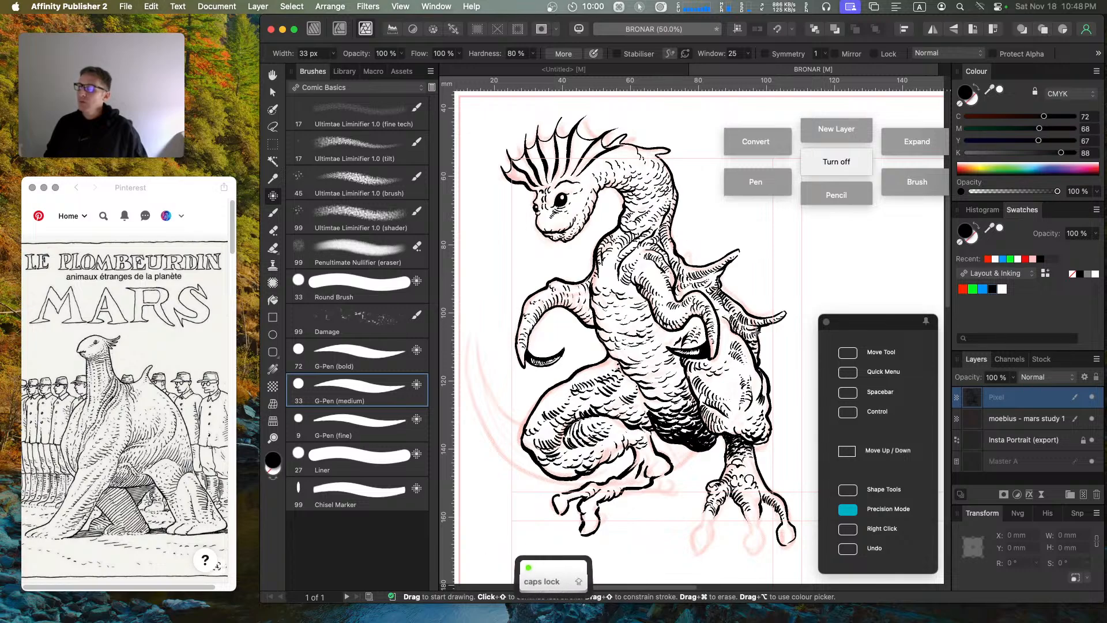
key(super+equal)
key(super+equal)
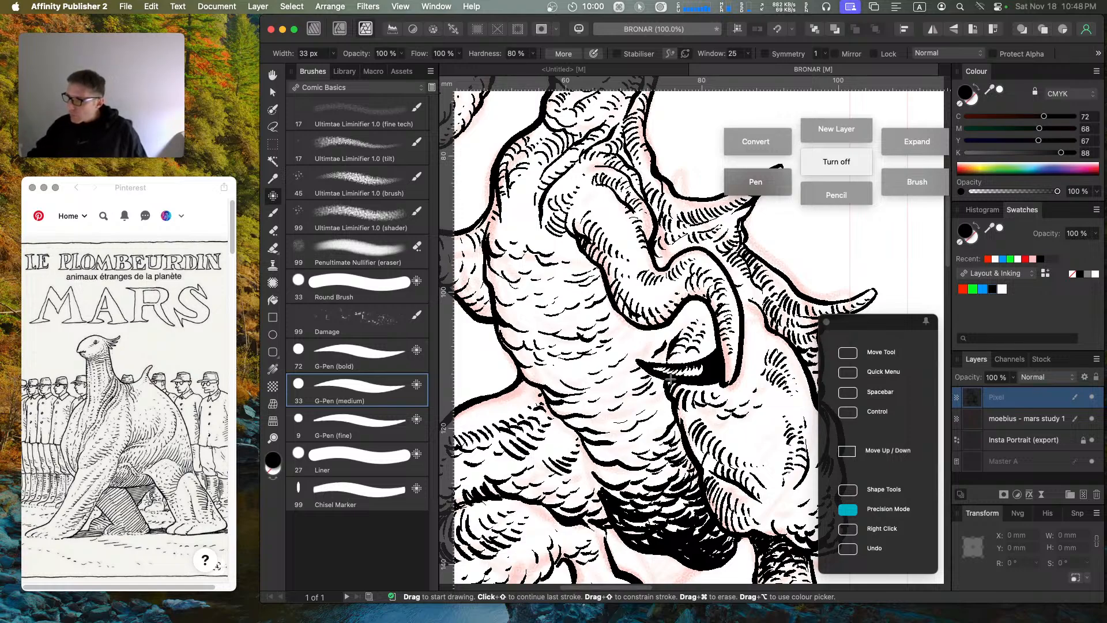
key(super)
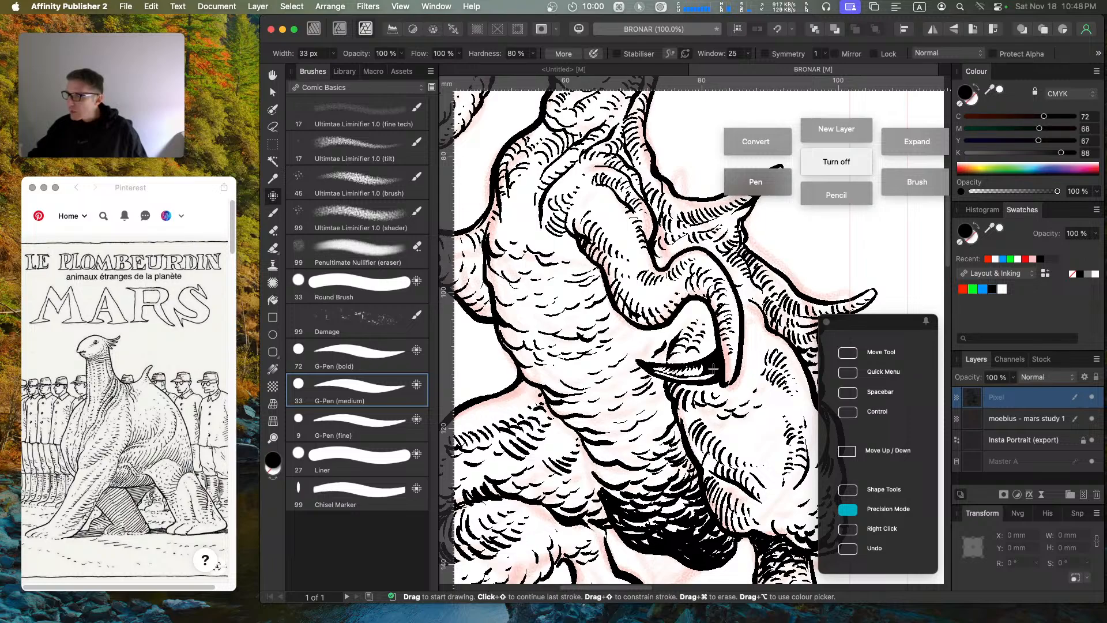
key(Caps_Lock)
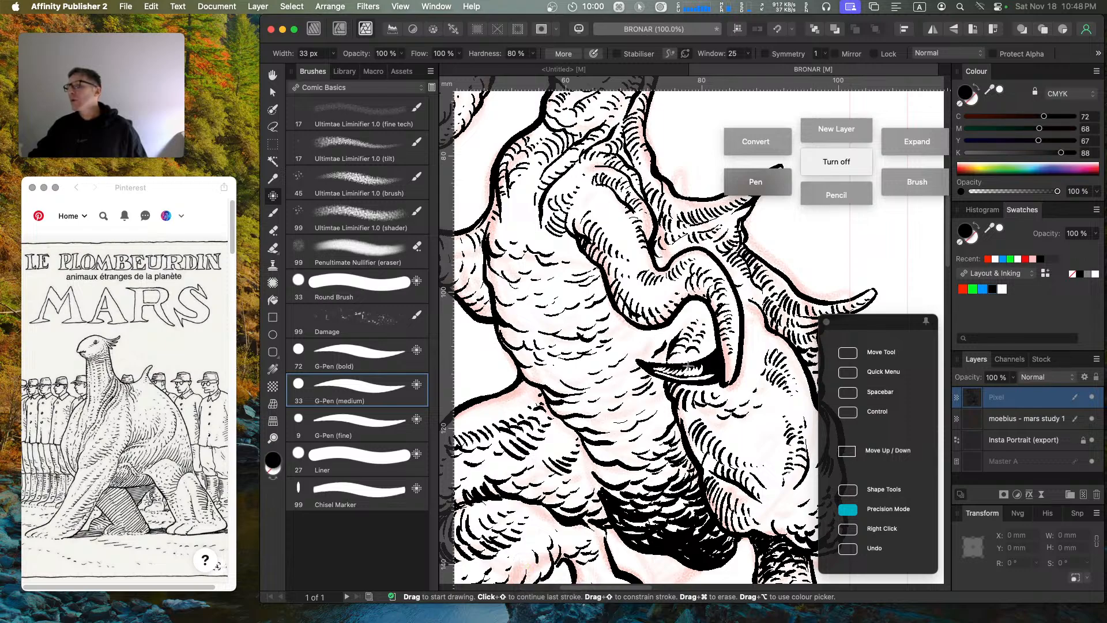
key(super)
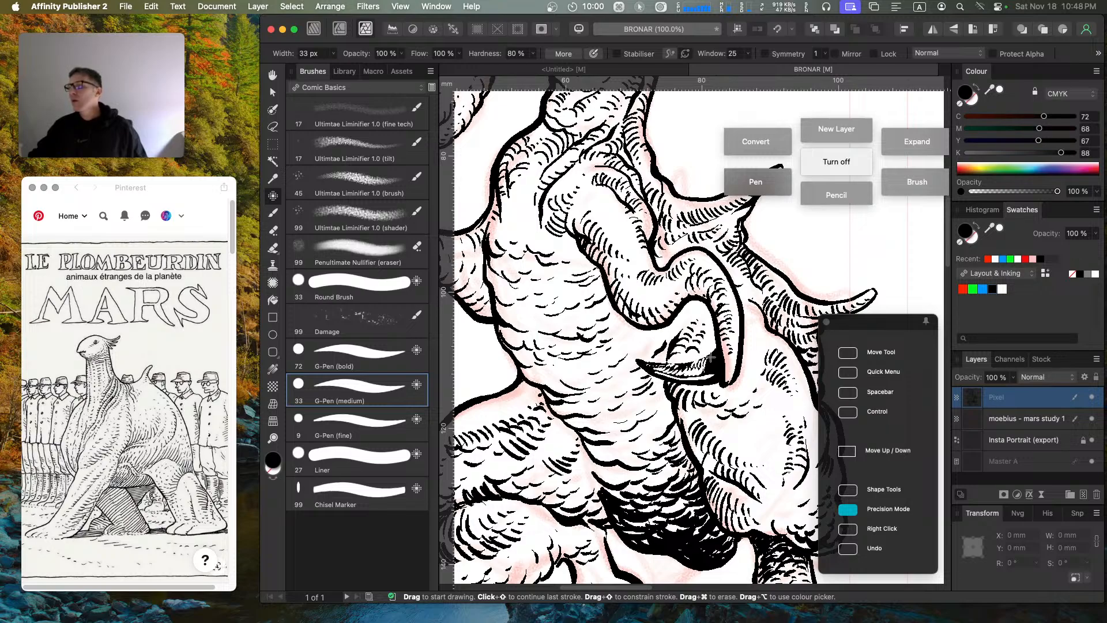
key(Caps_Lock)
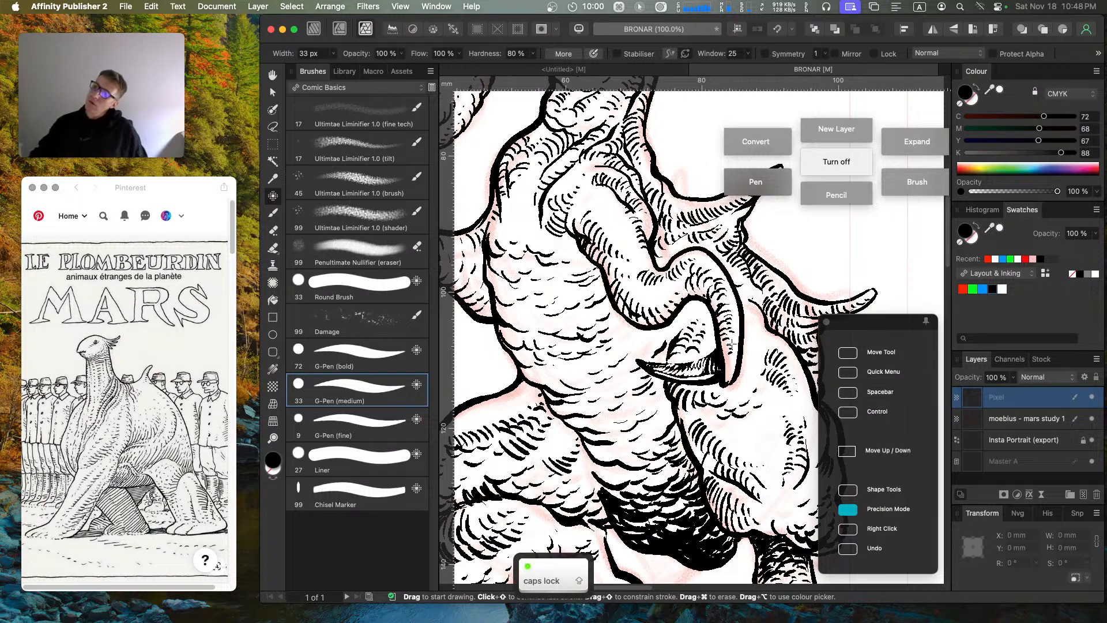
Step: Undo the claw's highlight and hatching strokes back to the solid black fill
key(super+z)
key(super+z)
key(super+z)
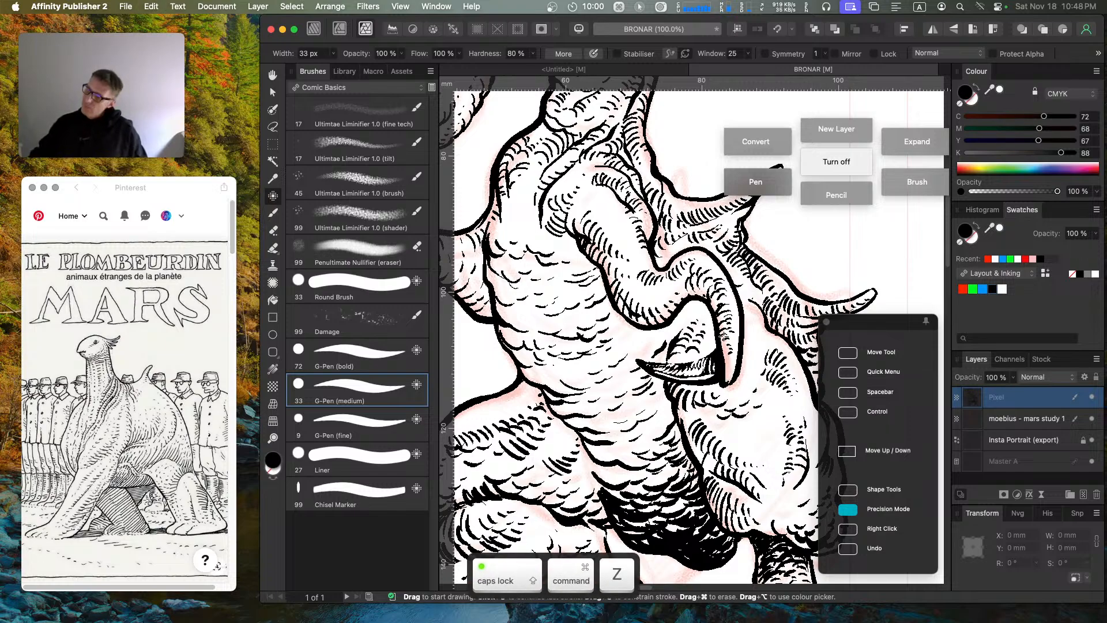
key(super+z)
key(super+z)
key(super+z)
key(super+z)
key(super+z)
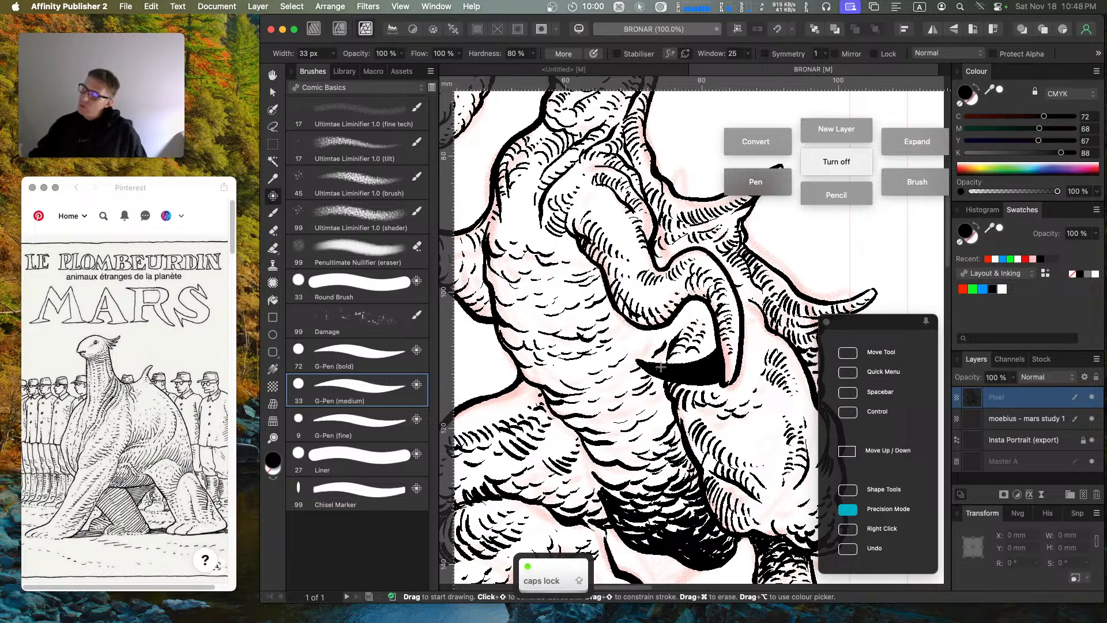
Step: Erase a feathered white highlight along the black claw's upper edge and tip, keeping the underside dark
key(super)
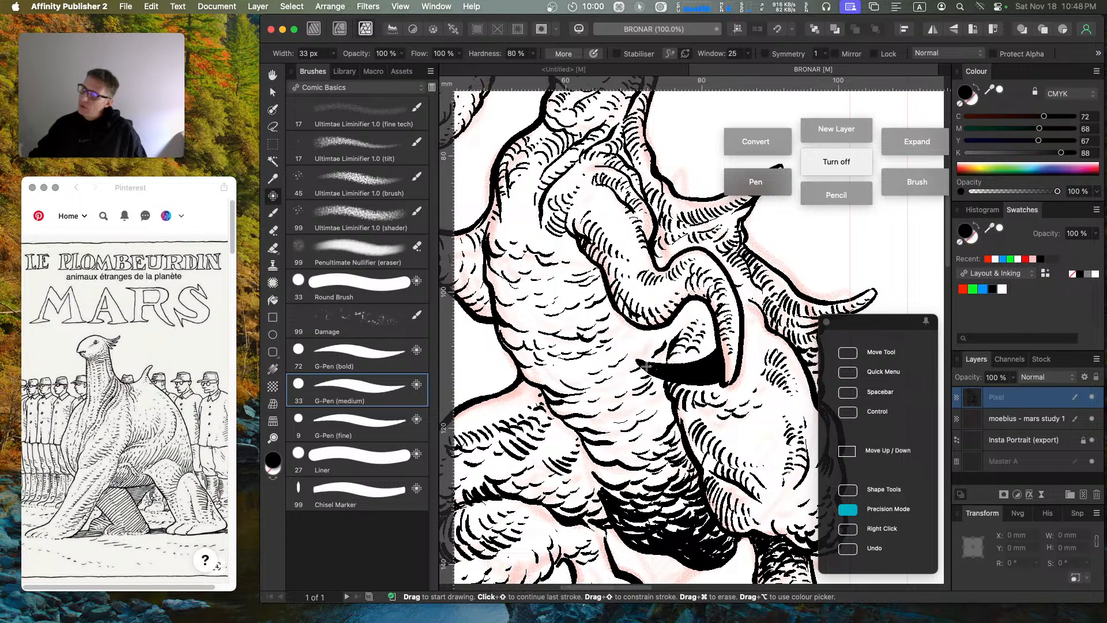
drag(646, 366, 663, 364)
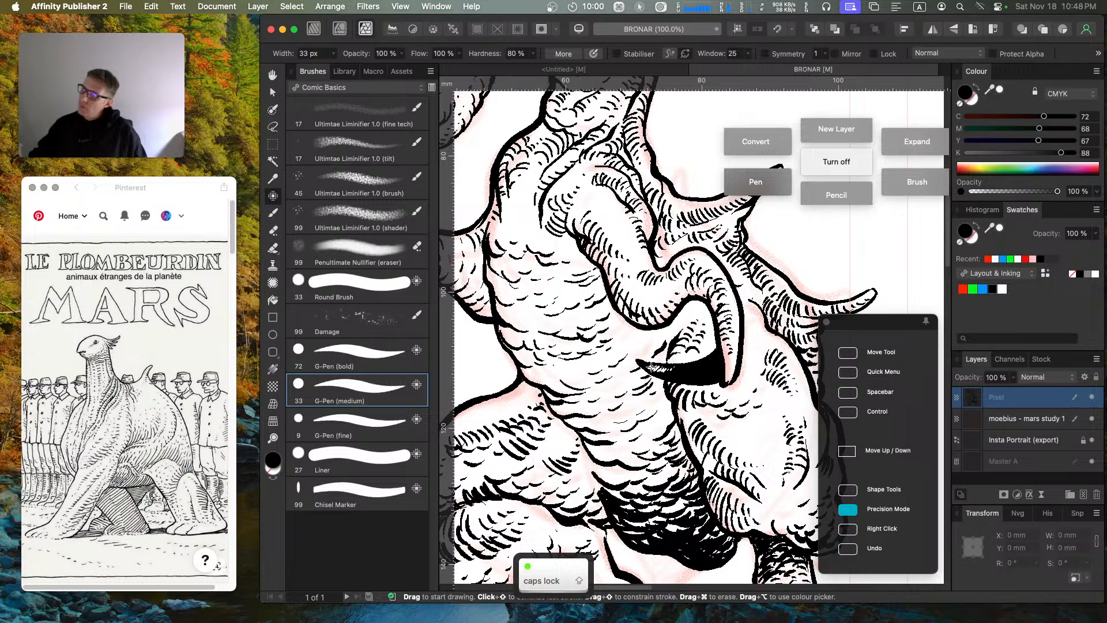
key(super)
key(super+z)
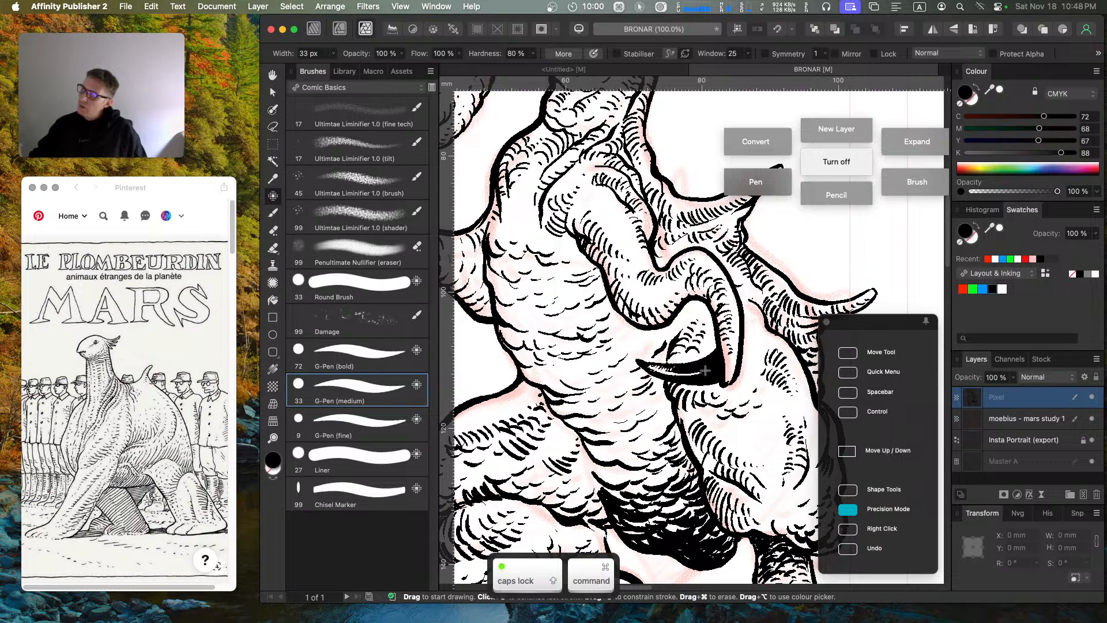
key(Caps_Lock)
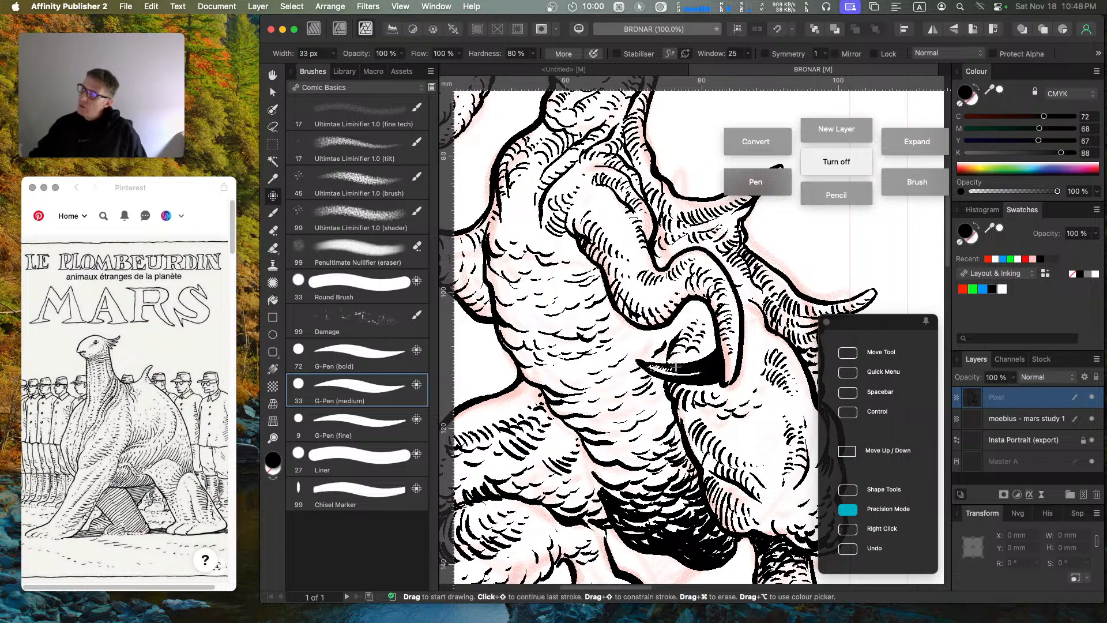
drag(676, 366, 683, 371)
key(Caps_Lock)
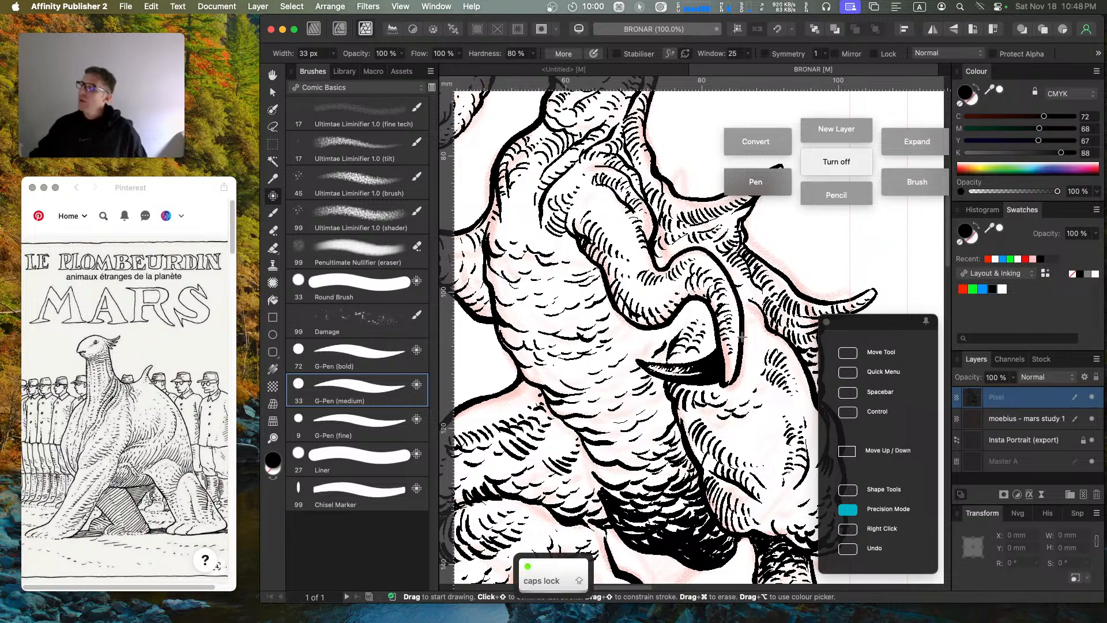
key(super)
key(super+minus)
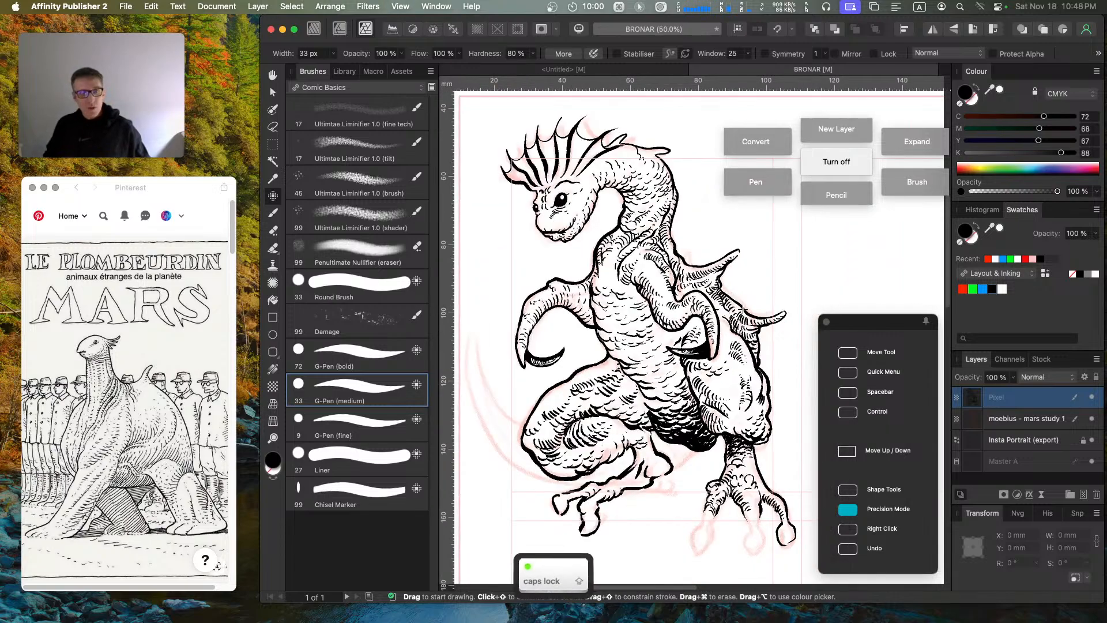
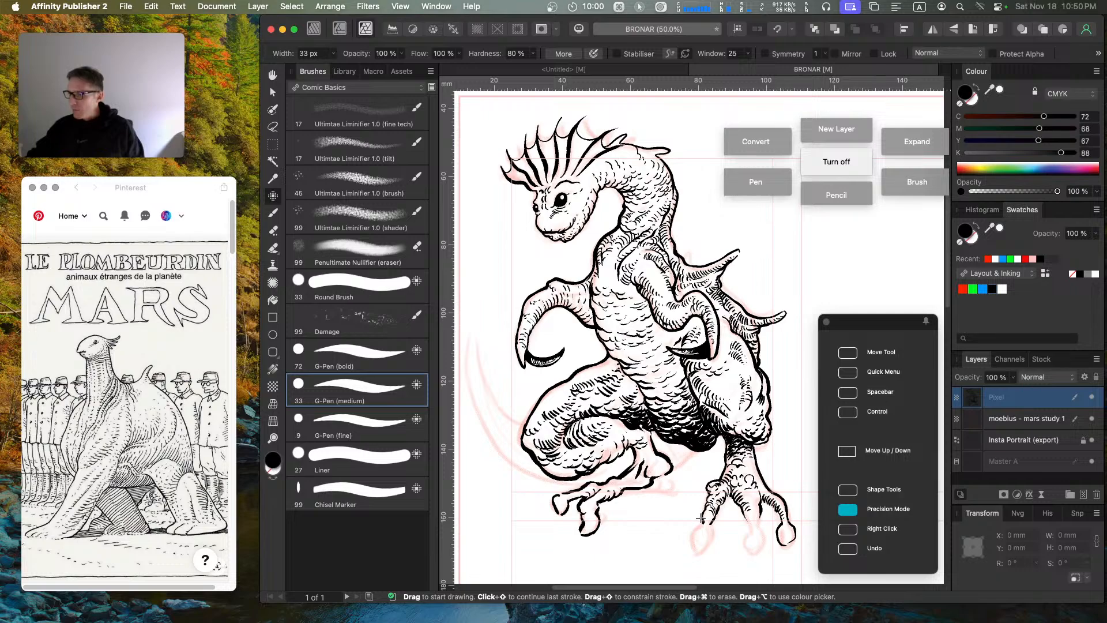
Step: Ink the clawed tips of the near foot's three toes and add short hatching over the toes and ankle
mouse_move(693, 527)
mouse_down()
mouse_move(697, 553)
mouse_move(713, 523)
mouse_up()
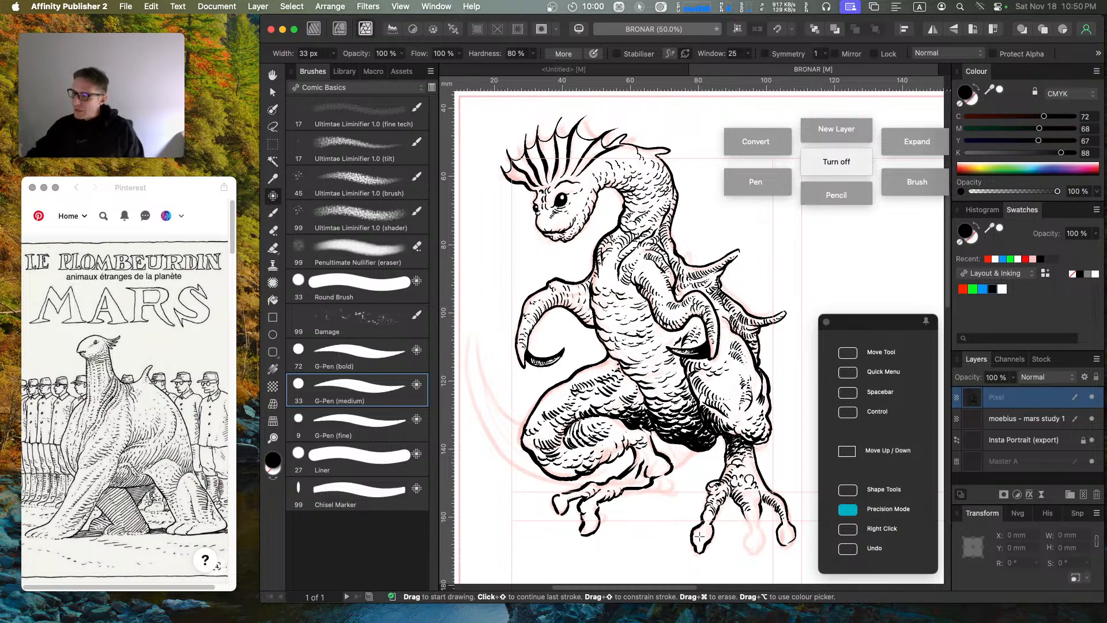
mouse_move(705, 539)
mouse_down()
mouse_move(706, 523)
mouse_move(749, 528)
mouse_move(755, 556)
mouse_move(763, 538)
mouse_up()
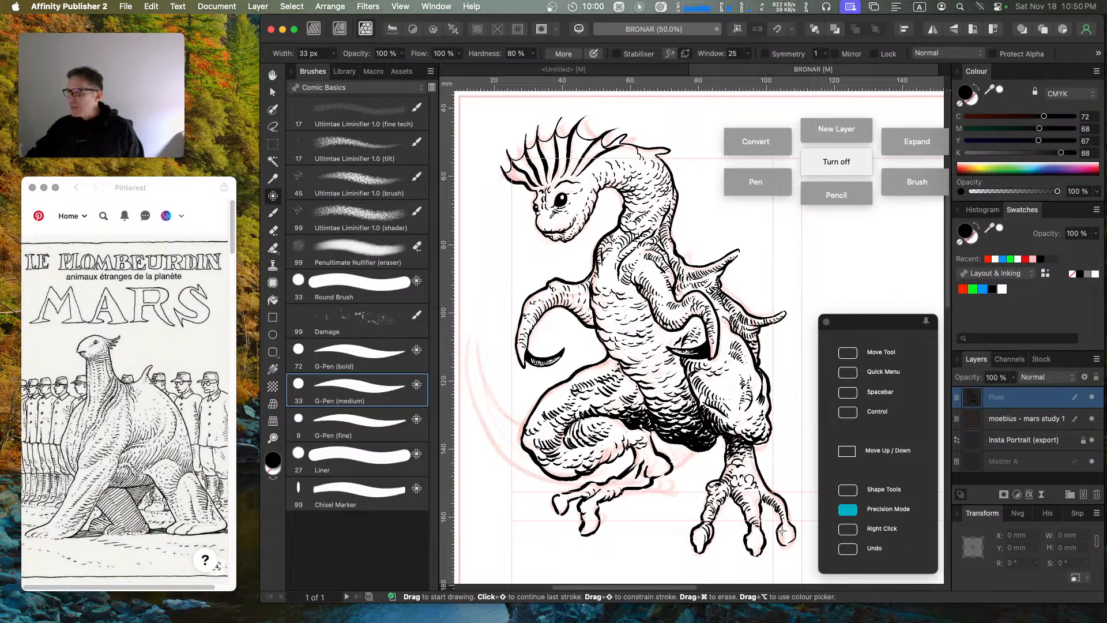
mouse_move(782, 531)
mouse_down()
mouse_move(785, 541)
mouse_move(795, 534)
mouse_up()
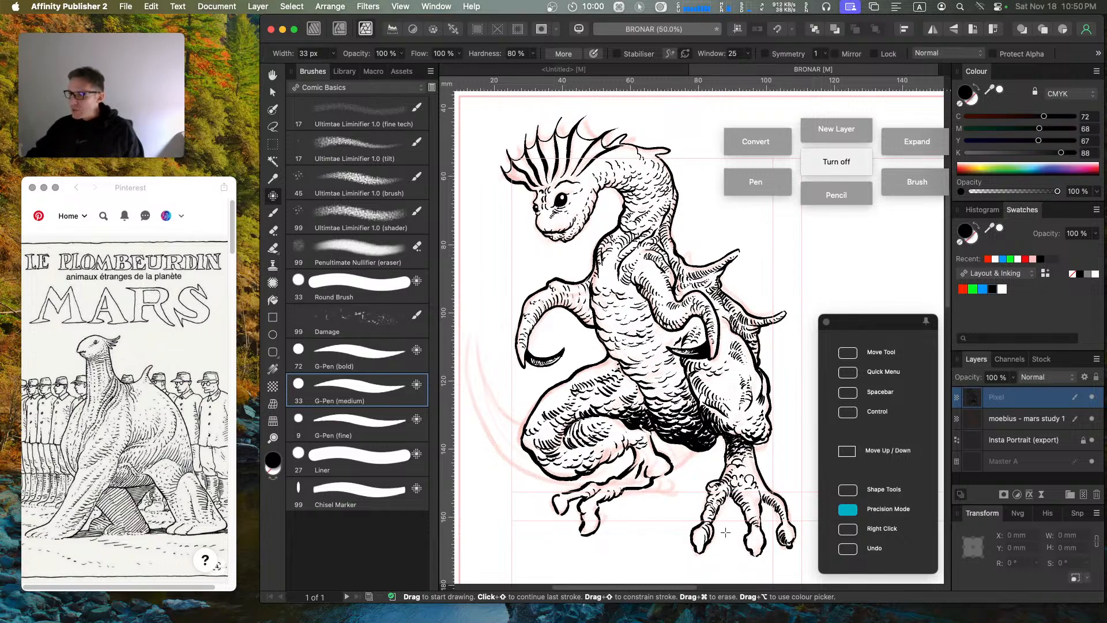
mouse_move(699, 537)
mouse_down()
mouse_move(695, 545)
mouse_move(756, 551)
mouse_move(753, 497)
mouse_up()
mouse_move(756, 491)
mouse_down()
mouse_move(756, 474)
mouse_move(767, 494)
mouse_up()
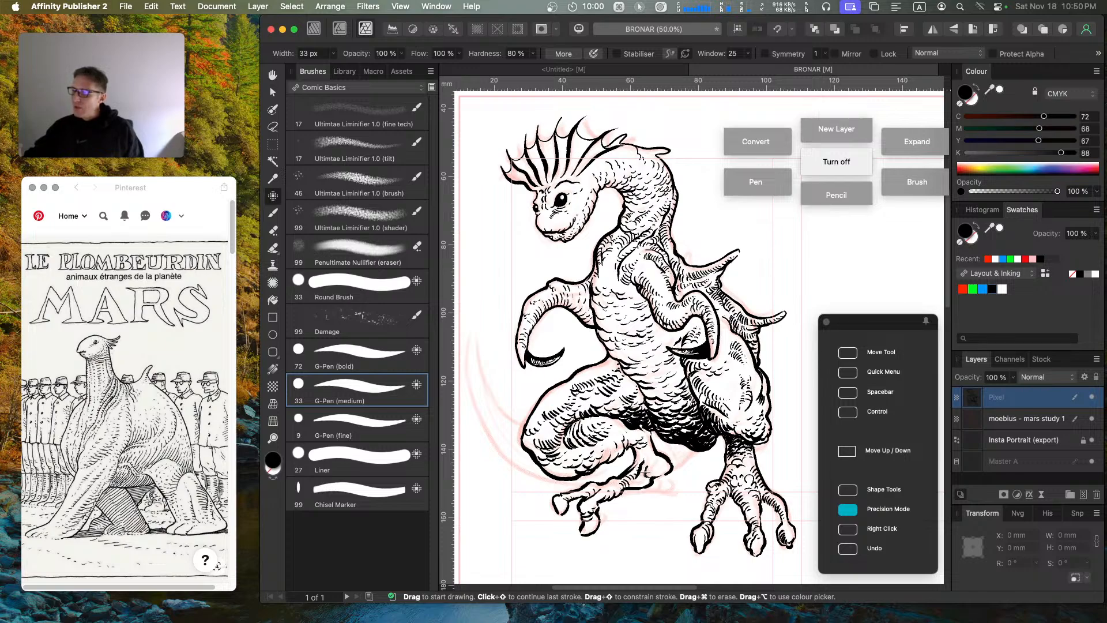
Step: Ink skin folds on the far foot's heel and ankle and darken their shadows with short hatching
key(a)
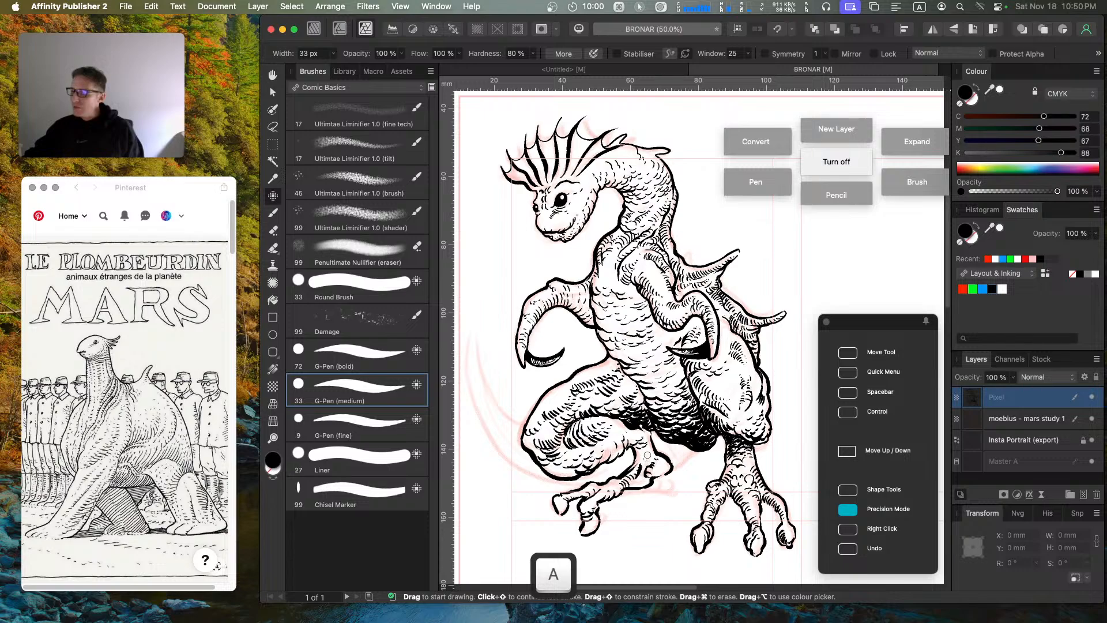
key(Caps_Lock)
key(y)
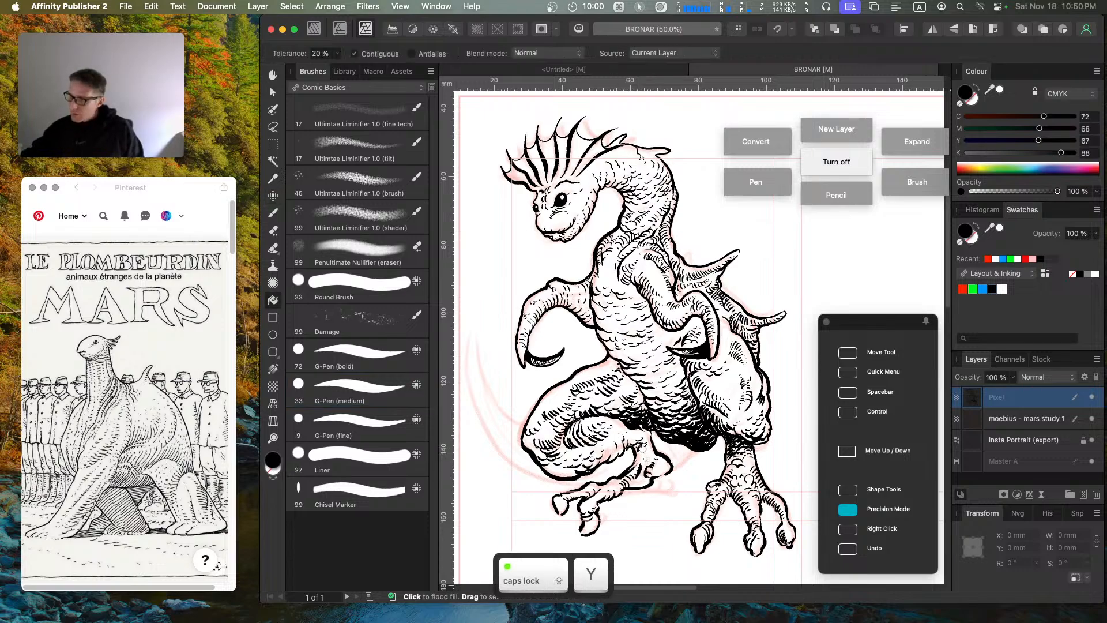
key(b)
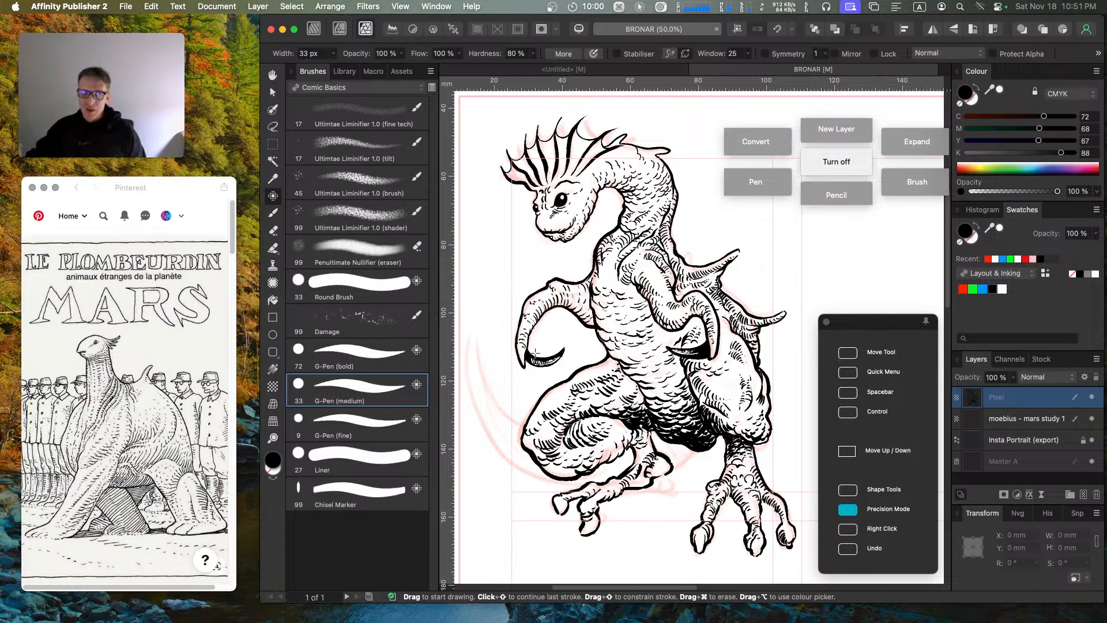
key(a)
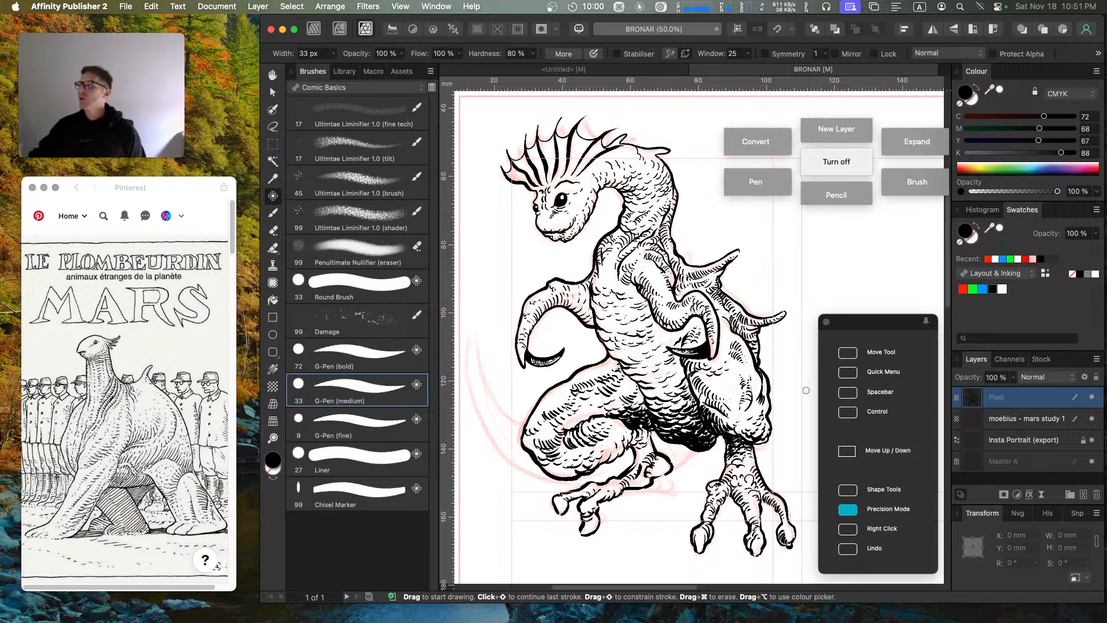
key(a)
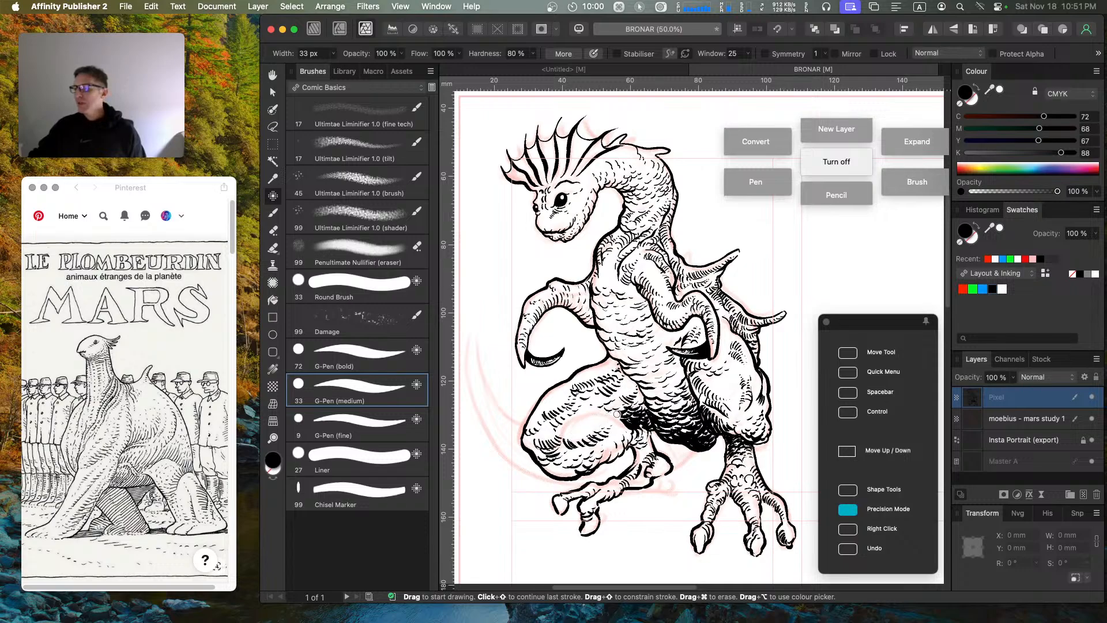
mouse_move(573, 440)
mouse_down()
mouse_move(561, 448)
mouse_move(603, 442)
mouse_move(626, 419)
mouse_move(601, 442)
mouse_move(625, 432)
mouse_move(629, 450)
mouse_move(643, 443)
mouse_move(629, 450)
mouse_move(634, 463)
mouse_move(644, 441)
mouse_up()
key(a)
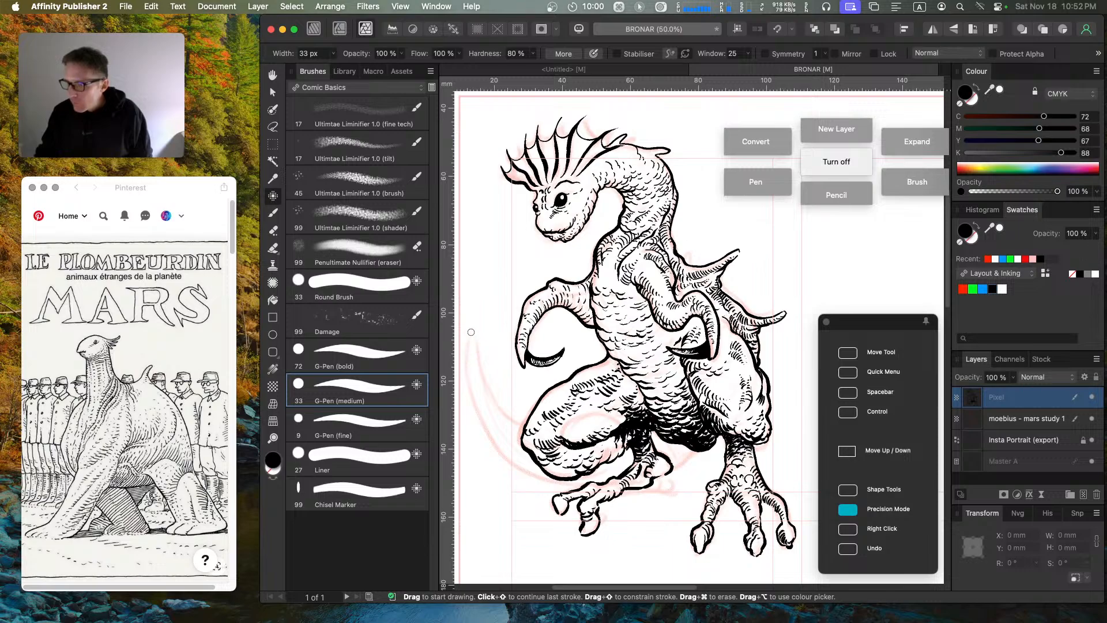
mouse_move(478, 320)
mouse_down()
mouse_move(471, 375)
mouse_move(488, 426)
mouse_move(513, 465)
mouse_move(542, 482)
mouse_up()
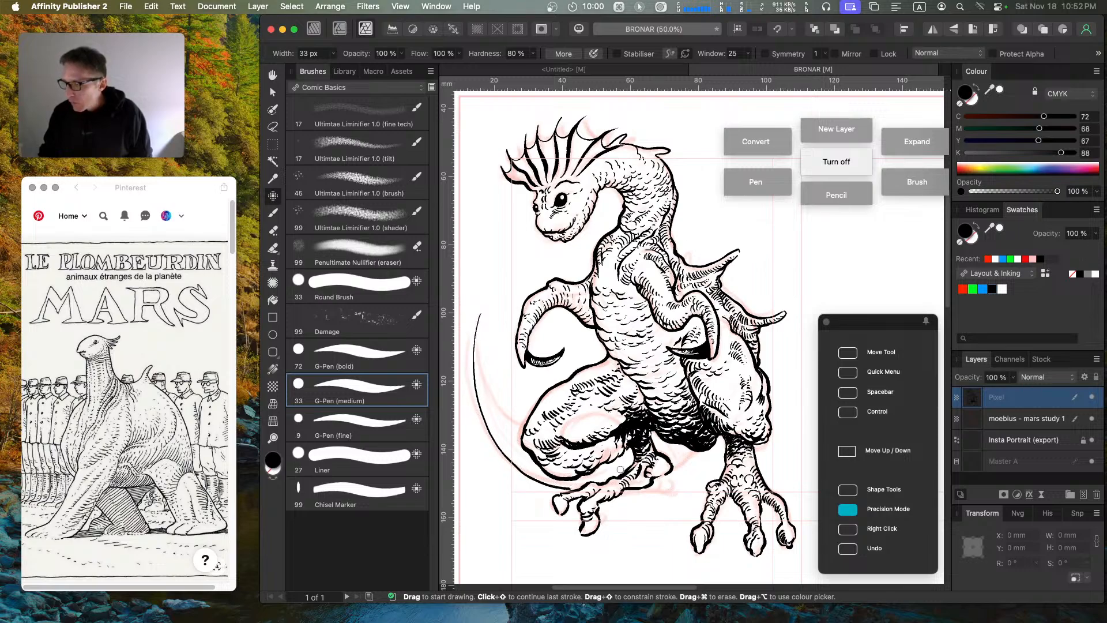
key(super+z)
key(Caps_Lock)
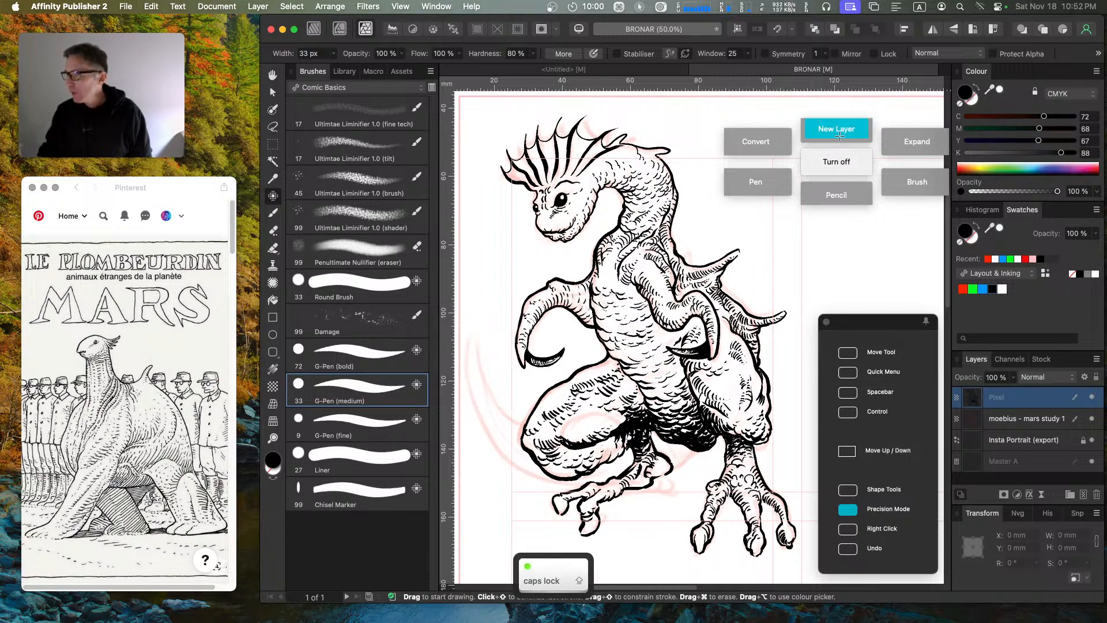
key(n)
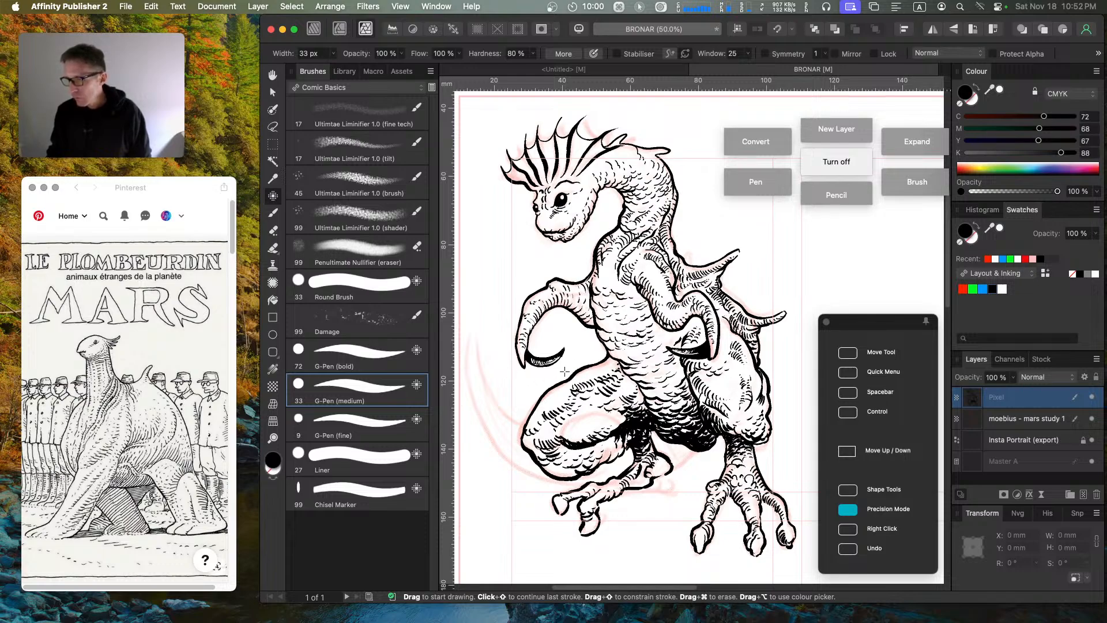
mouse_move(576, 366)
mouse_down()
mouse_move(617, 344)
mouse_move(529, 365)
mouse_move(472, 379)
mouse_up()
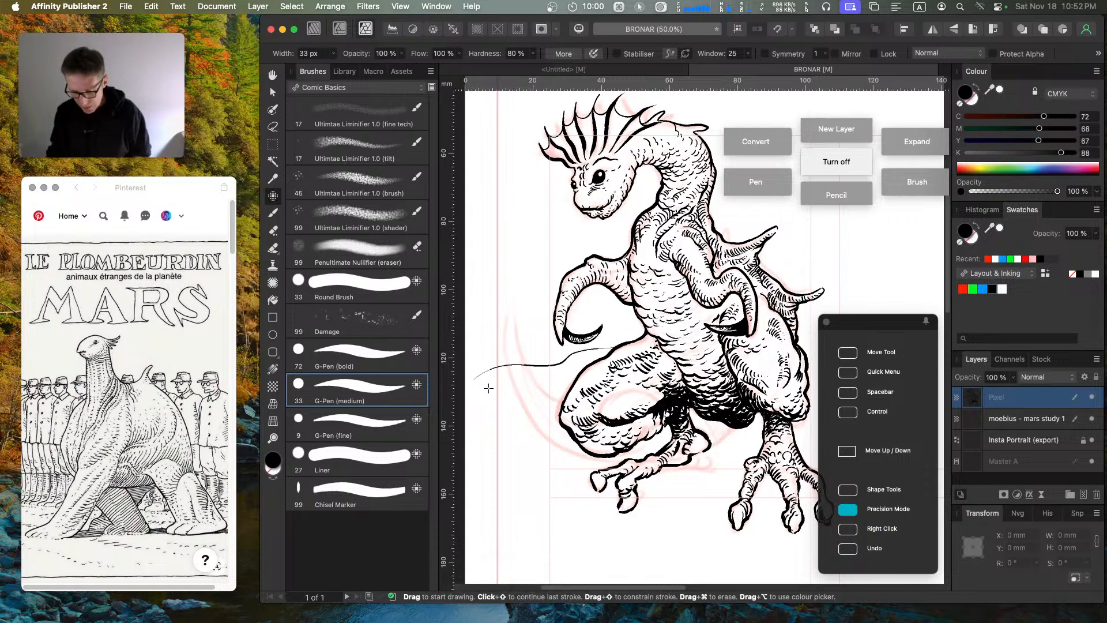
key(super+z)
key(Caps_Lock)
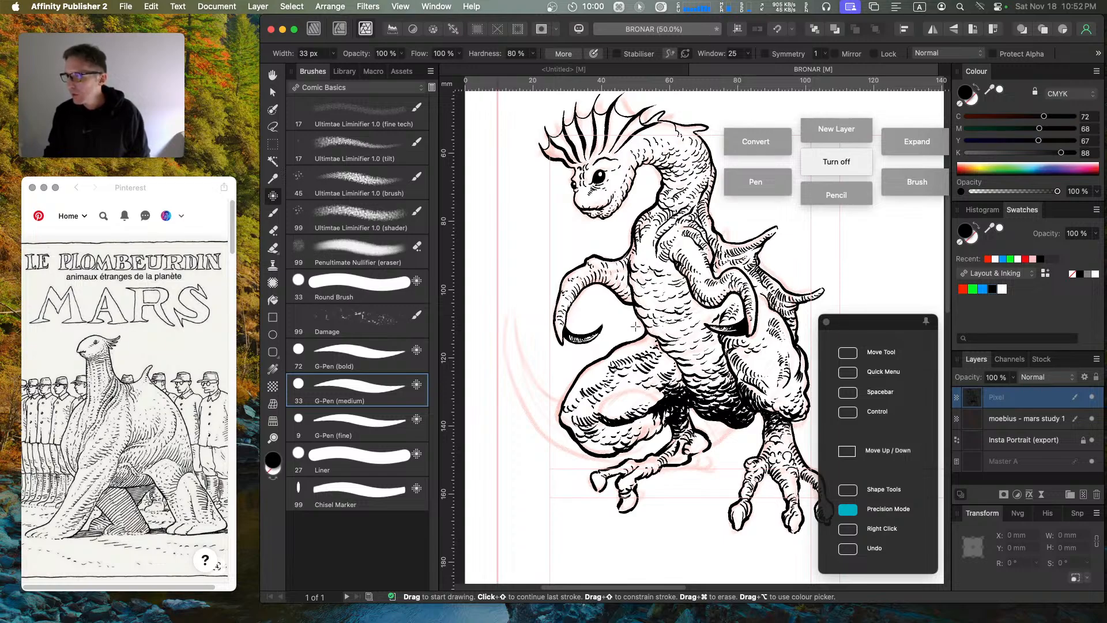
mouse_move(642, 326)
mouse_down()
mouse_move(530, 372)
mouse_move(580, 360)
mouse_up()
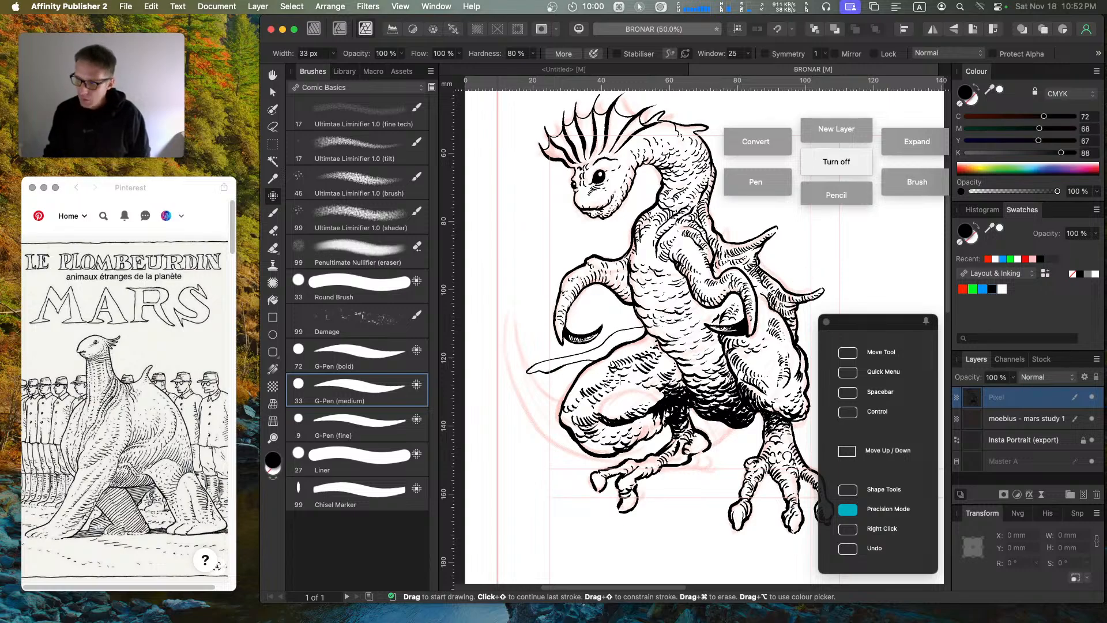
key(super+z)
key(super+z)
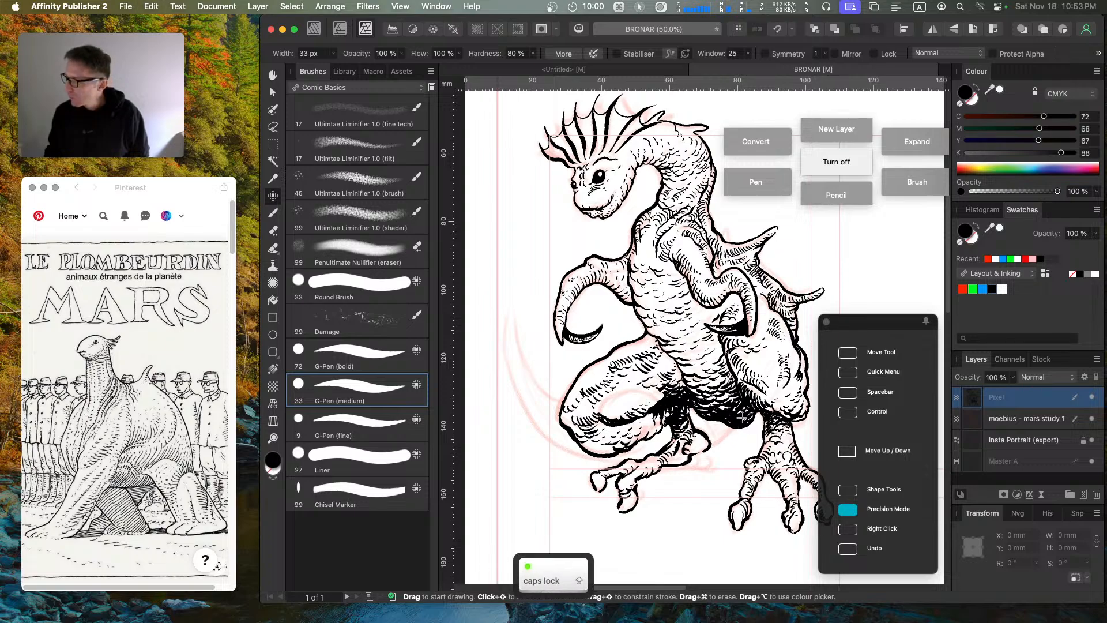
Step: Add a new empty pixel layer above the inked creature's layer
click(838, 130)
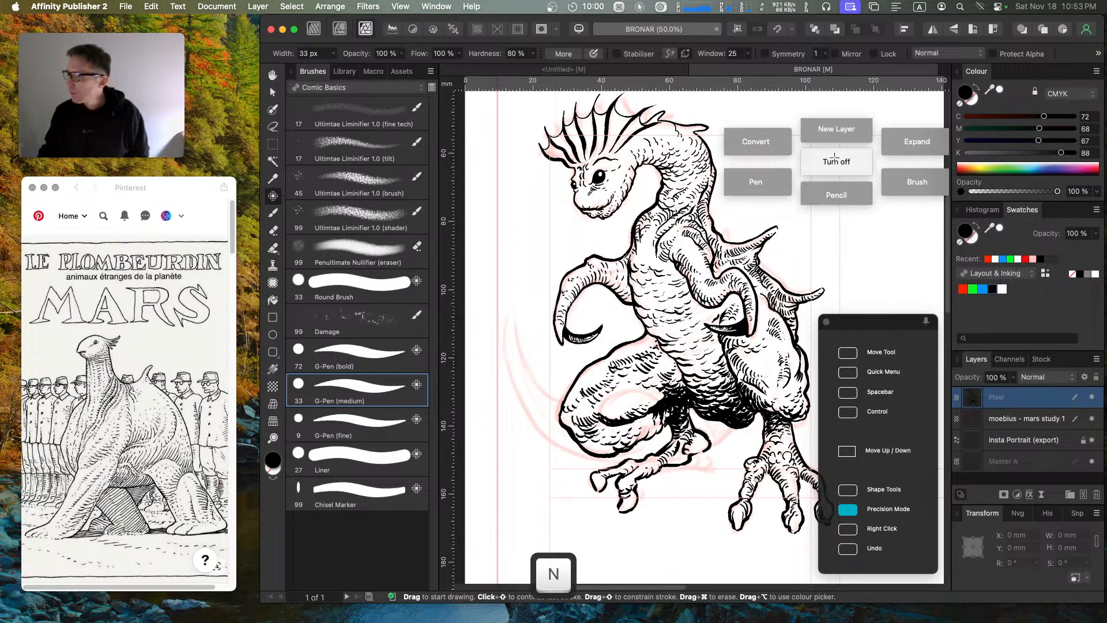
key(v)
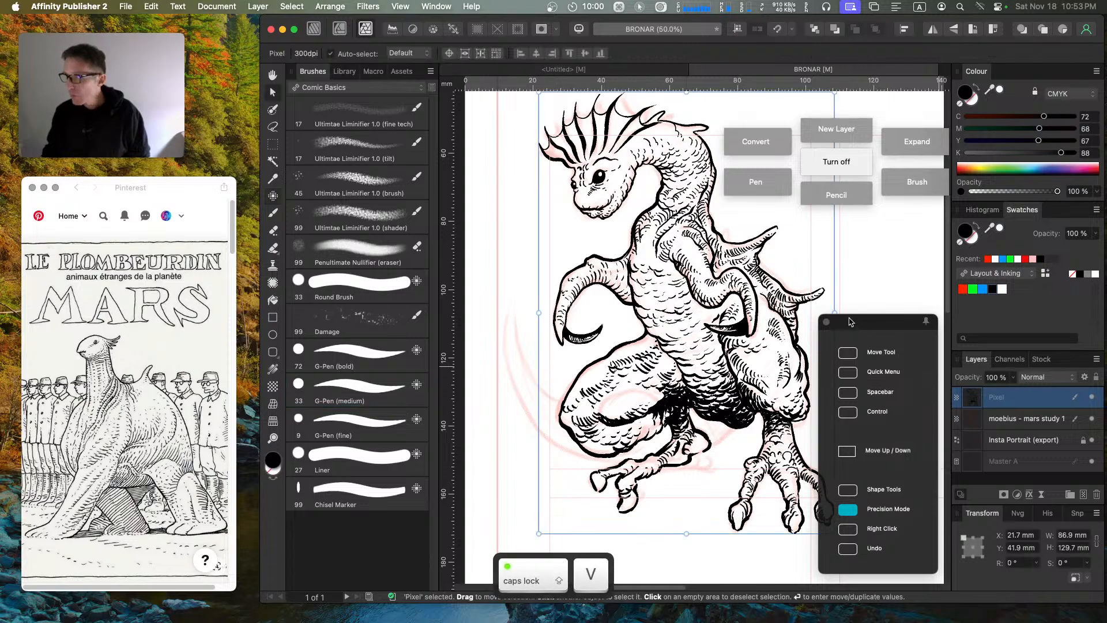
key(n)
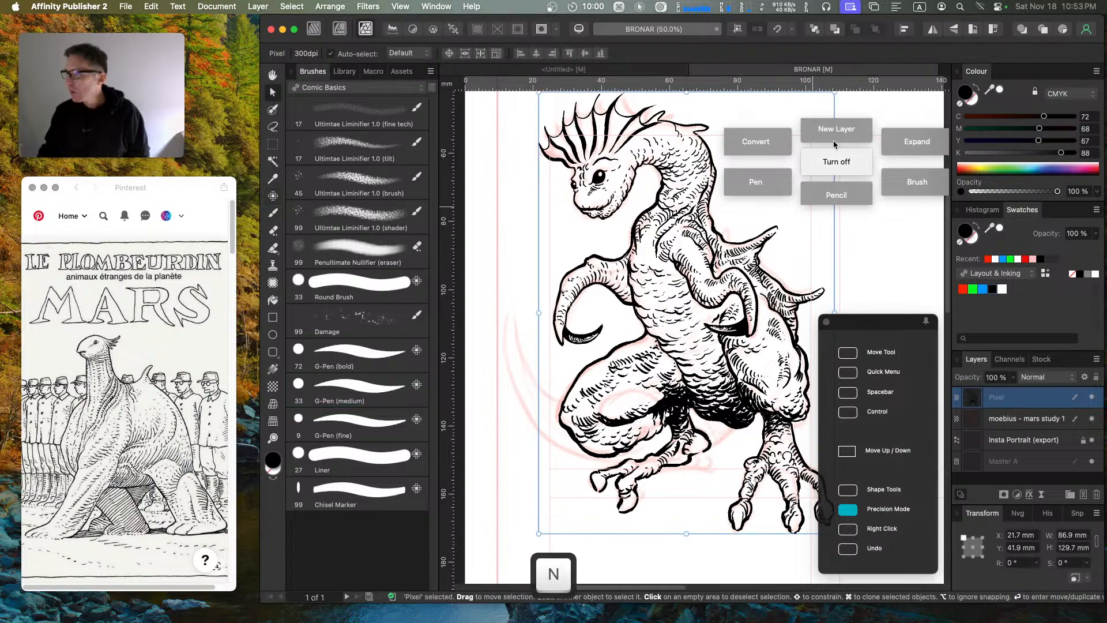
click(1083, 494)
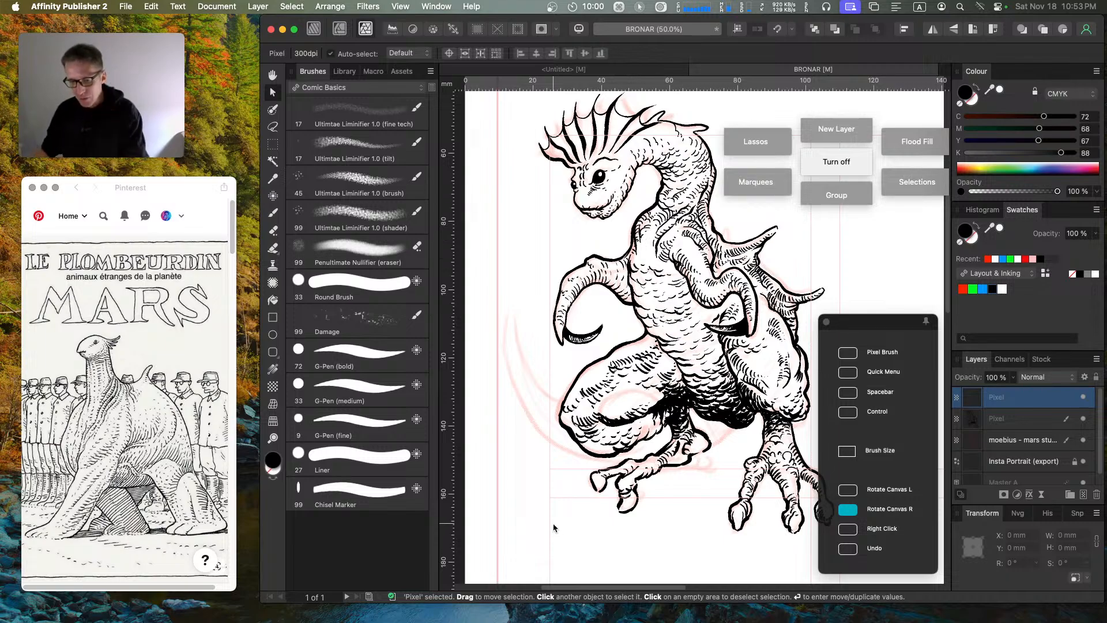
Step: Switch to HuionTablet and rename the New Layer command of the quick menu containing Convert, Pen and Brush to "Vector Layer"
click(556, 618)
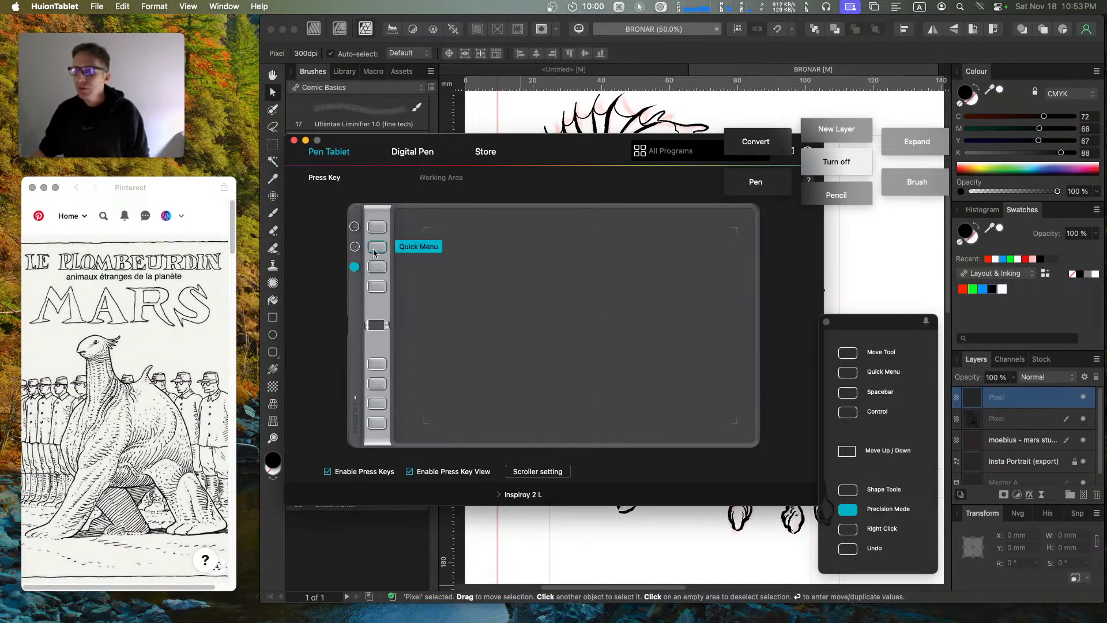
click(414, 247)
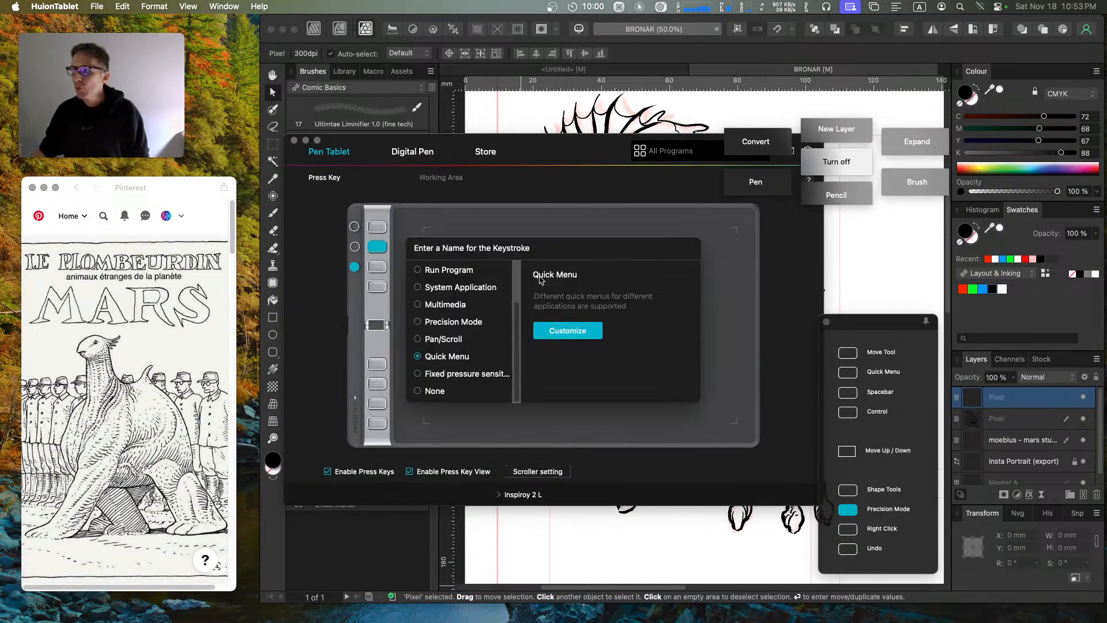
click(557, 331)
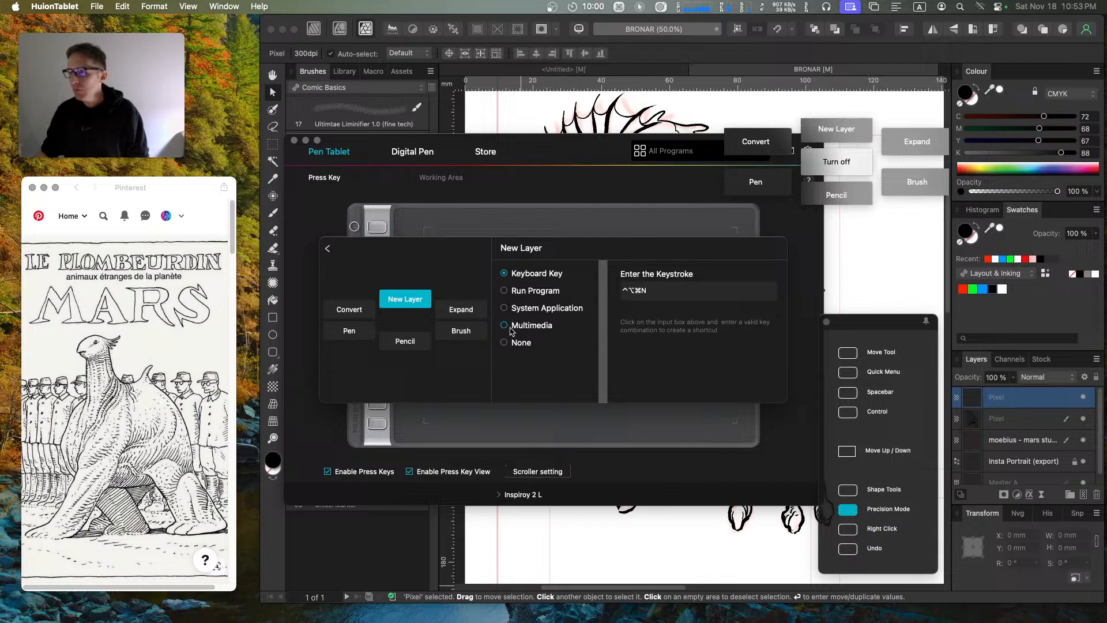
double_click(530, 246)
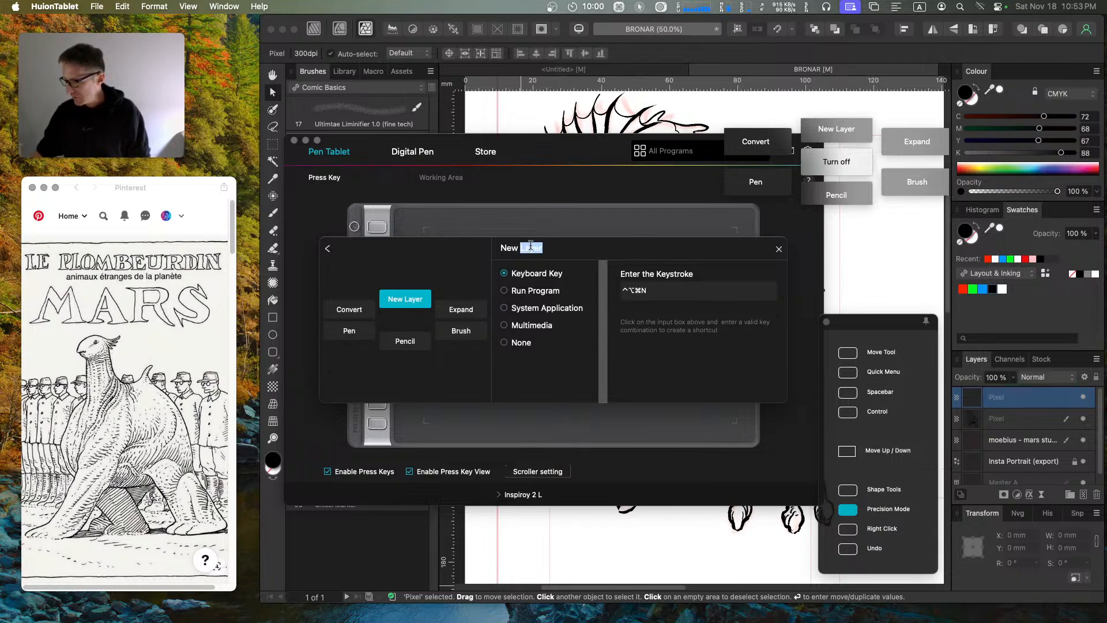
key(super+a)
text(VECTOR)
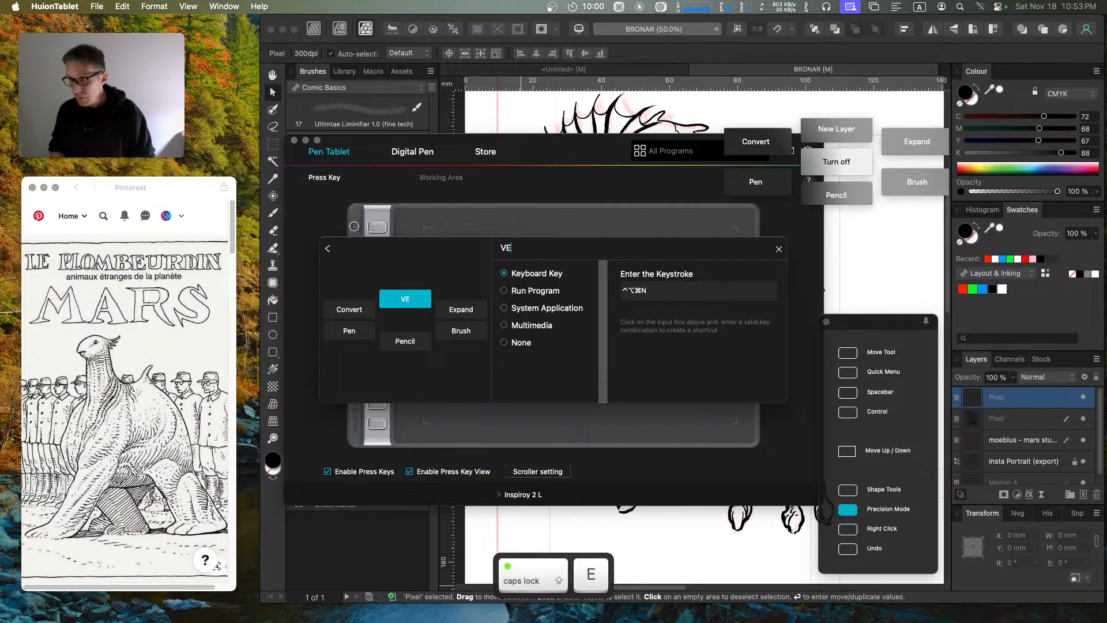
key(BackSpace)
key(BackSpace)
key(BackSpace)
key(BackSpace)
key(BackSpace)
key(BackSpace)
text(Vector Layer)
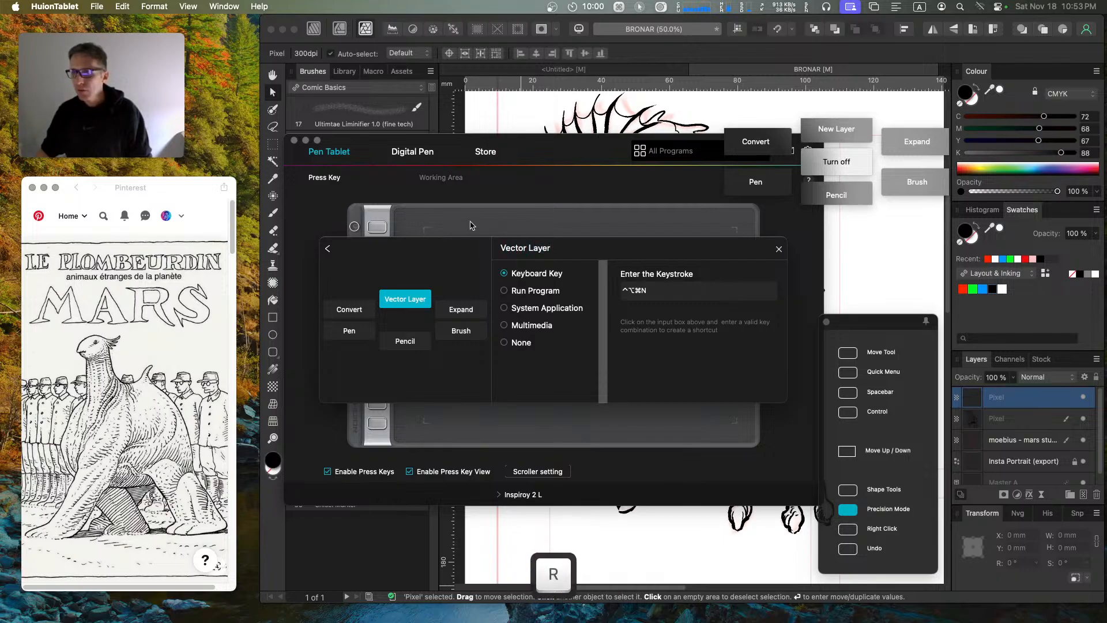
click(655, 434)
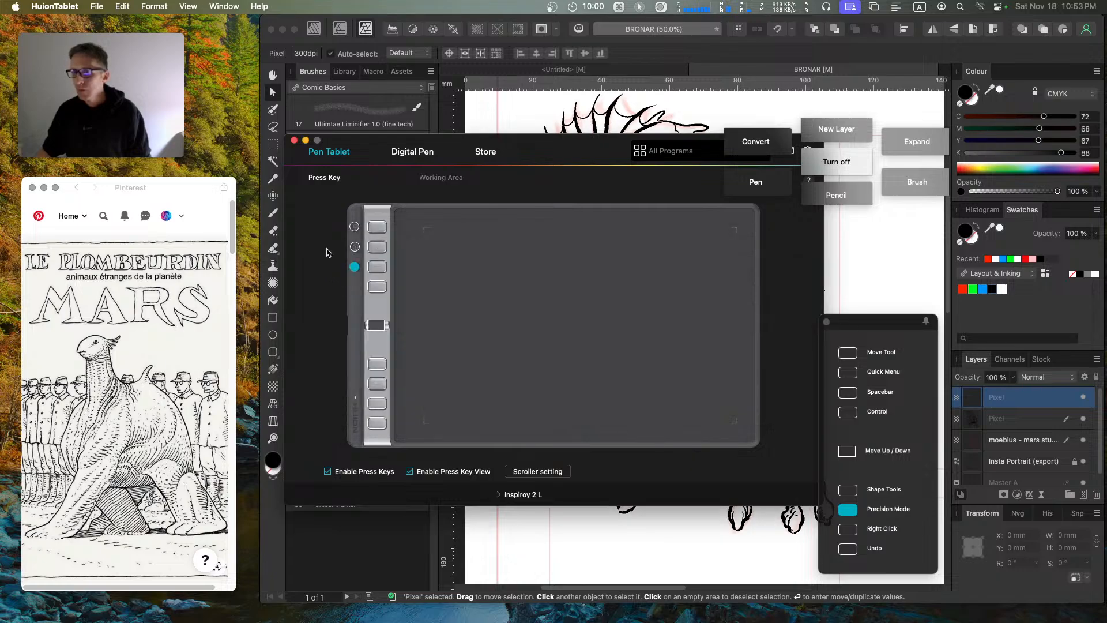
Step: Rename the New Layer command of the quick menu containing Lassos and Flood Fill to "Pixel Layer" and close the tablet settings
click(377, 247)
click(568, 331)
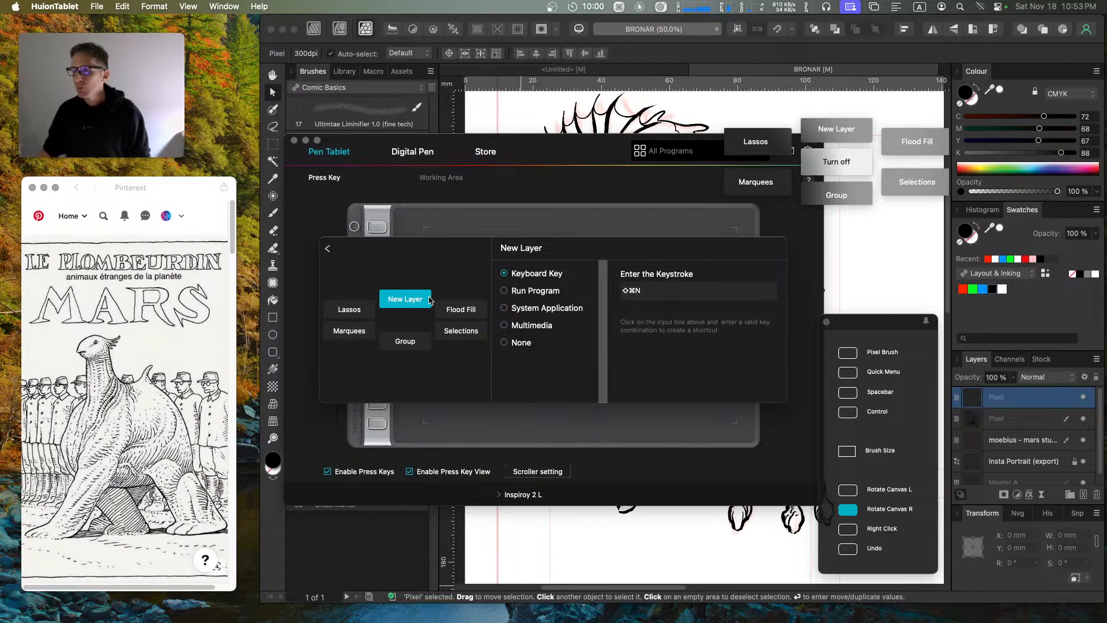
double_click(509, 248)
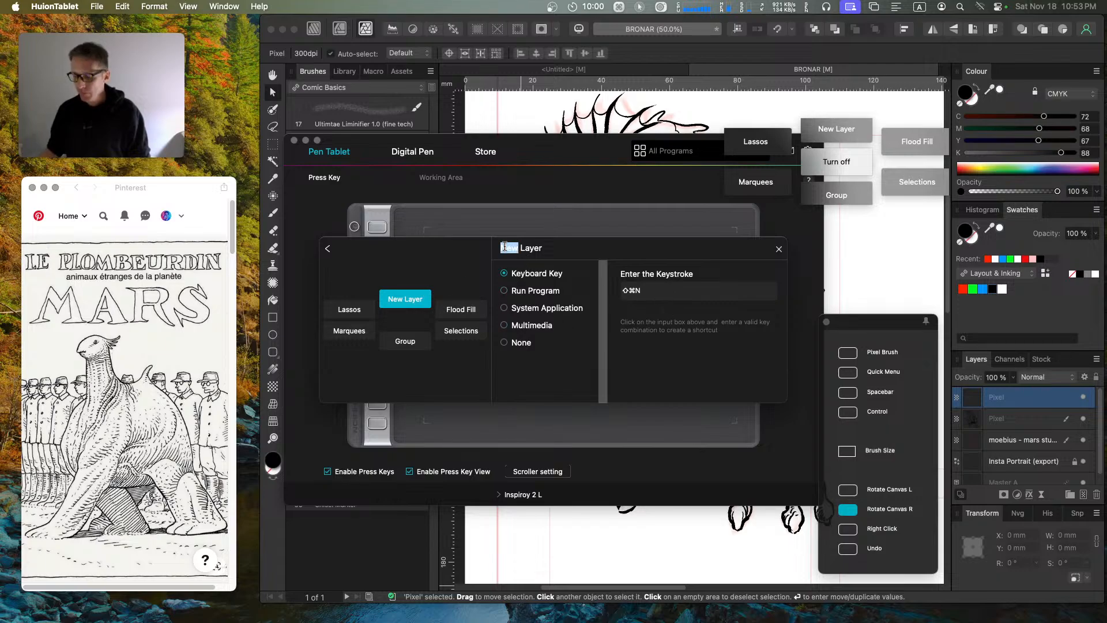
text(Pixel)
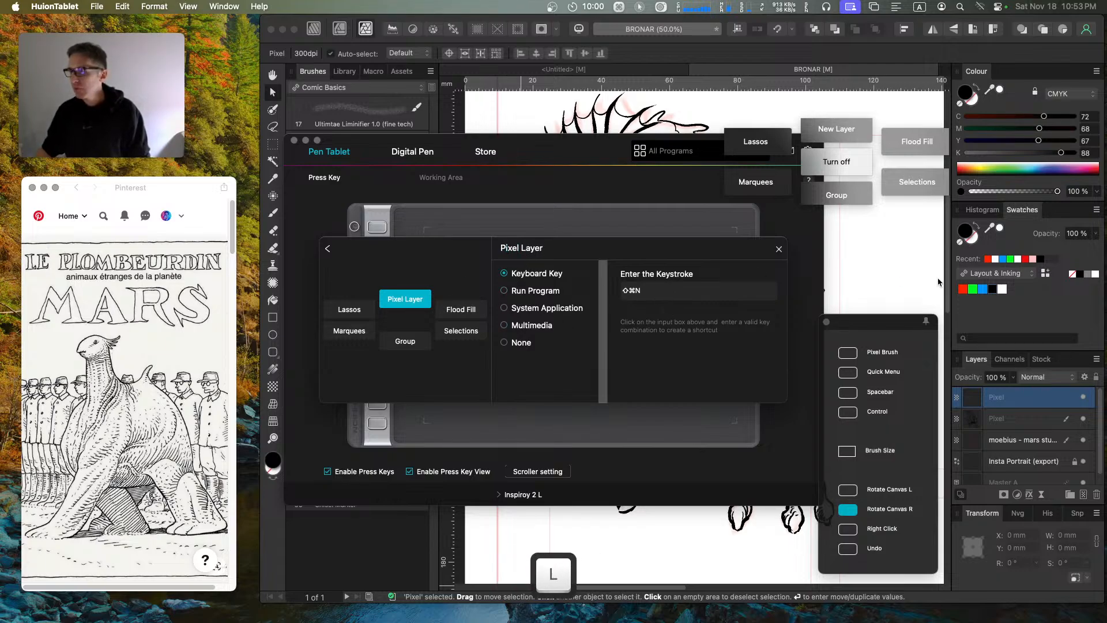
click(702, 440)
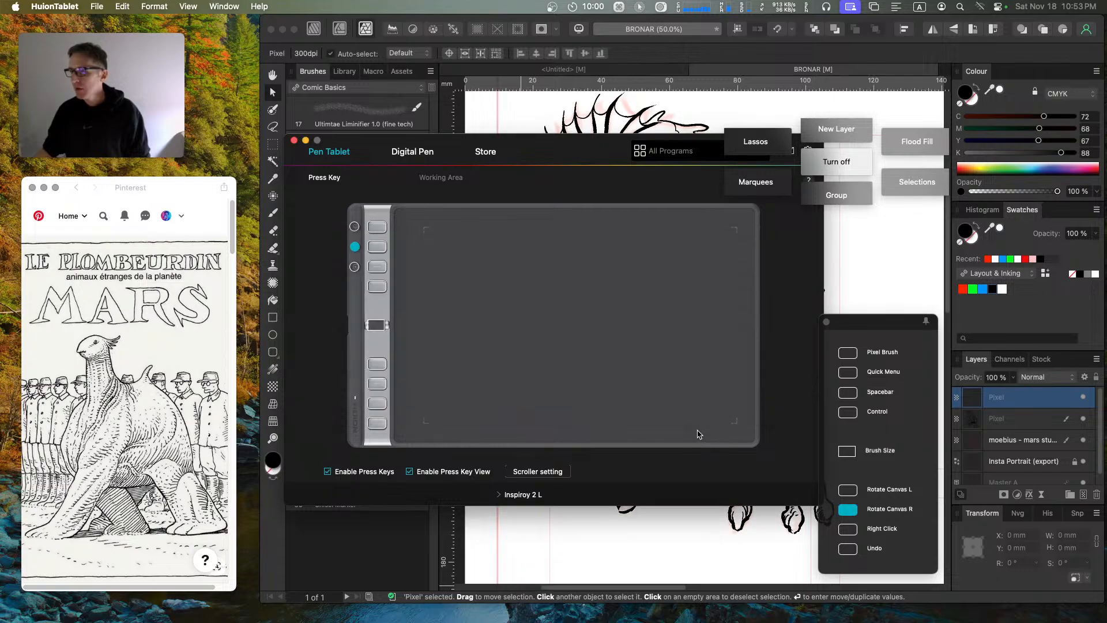
click(293, 141)
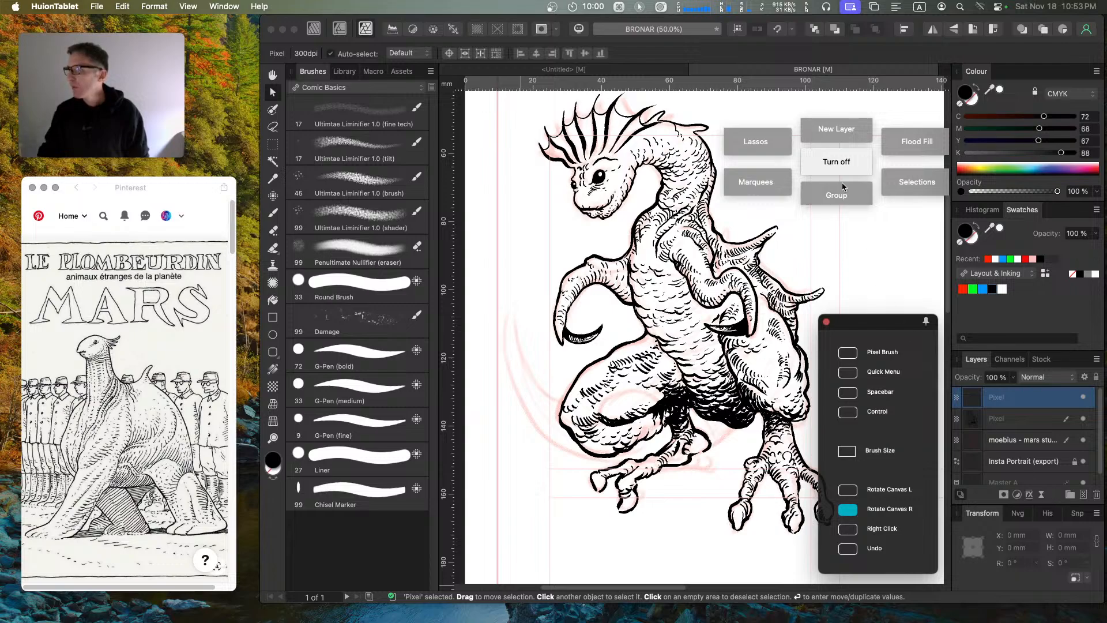
Step: Switch back to Affinity Publisher, add another pixel layer on top and ready the G-Pen (medium) brush
click(829, 132)
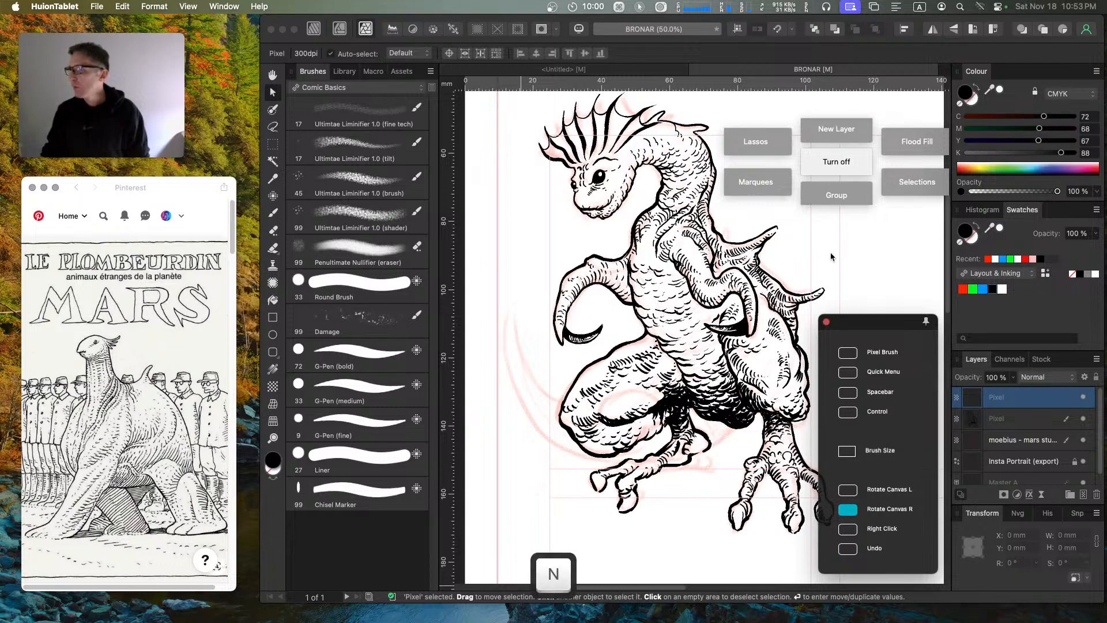
click(856, 139)
click(360, 39)
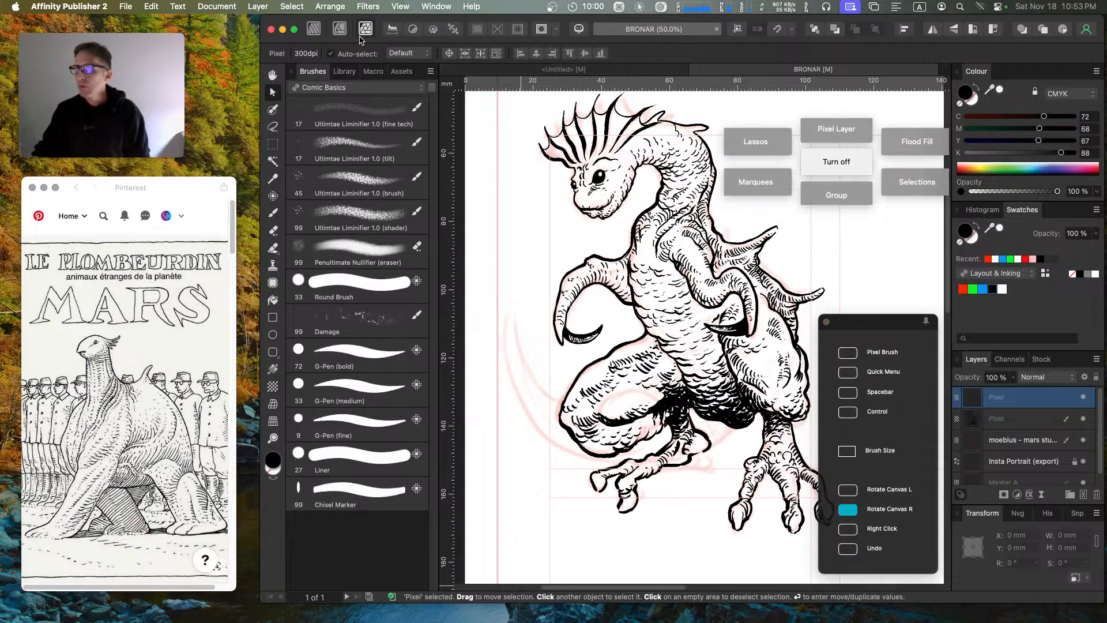
click(811, 130)
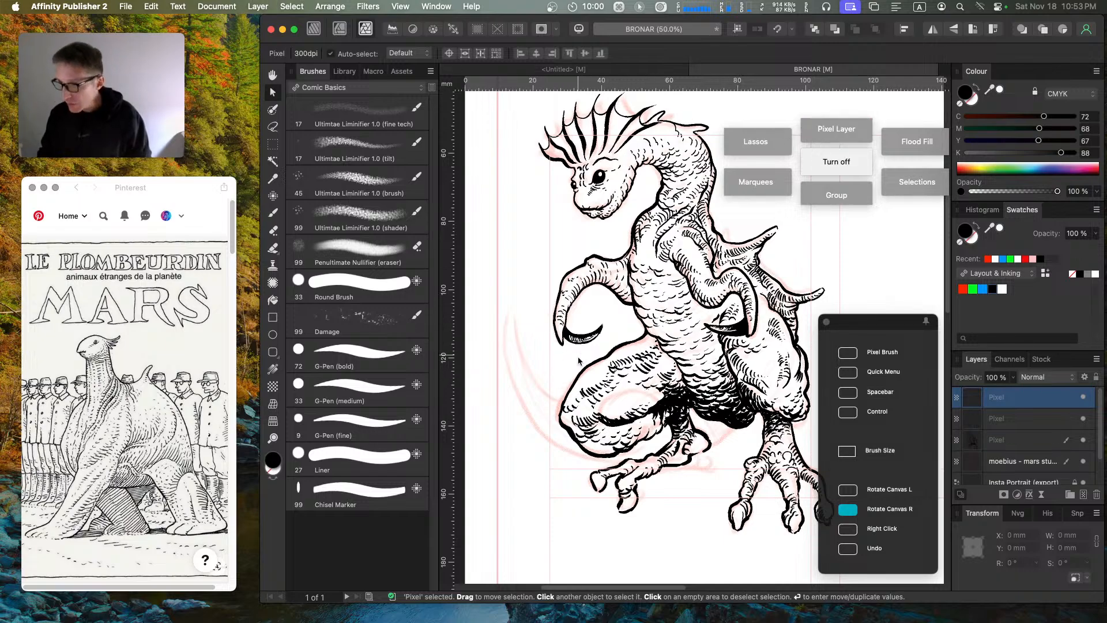
key(y)
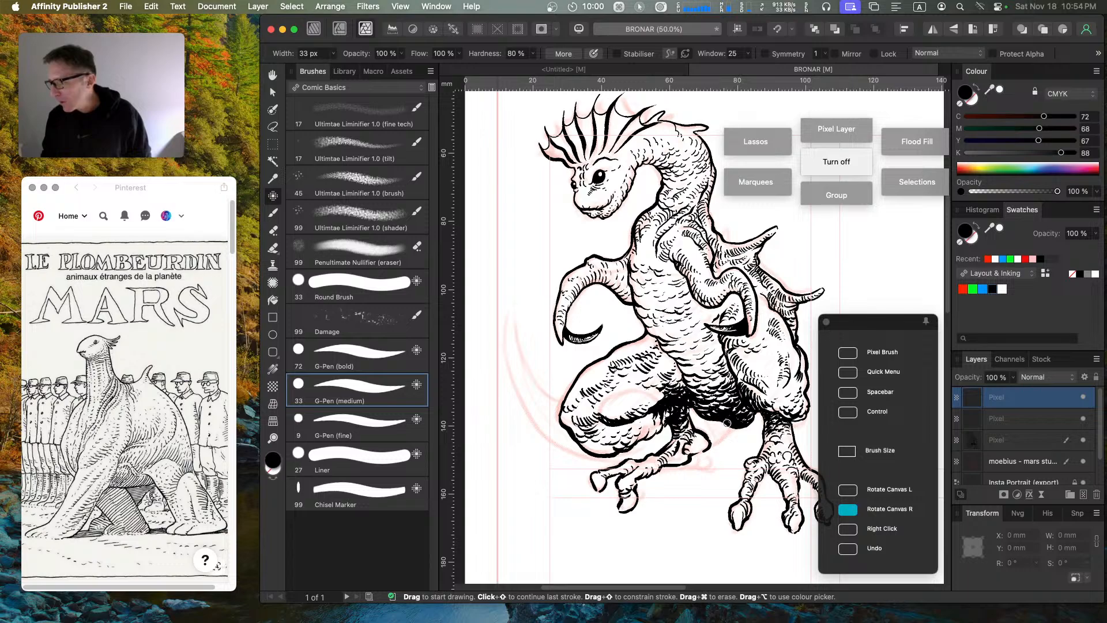
drag(724, 421, 710, 433)
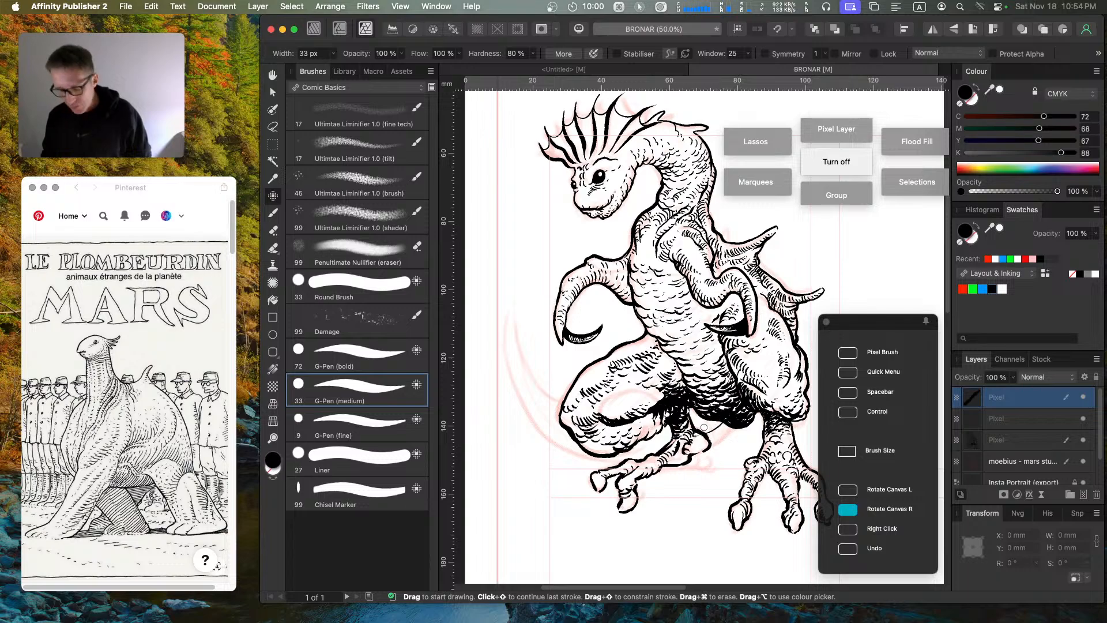
key(super+z)
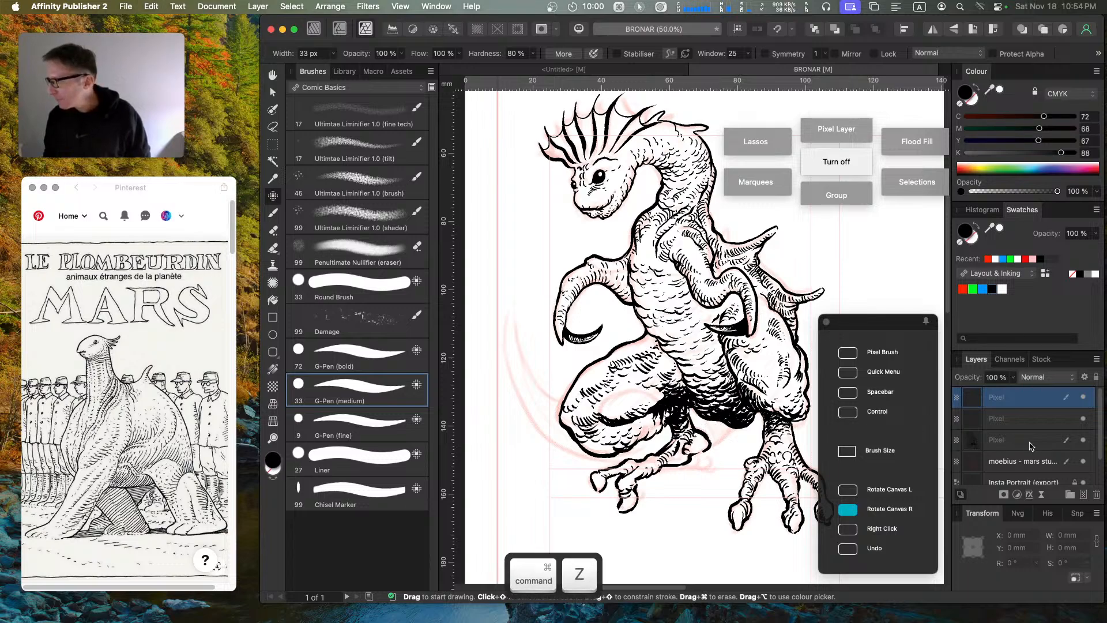
drag(725, 418, 589, 452)
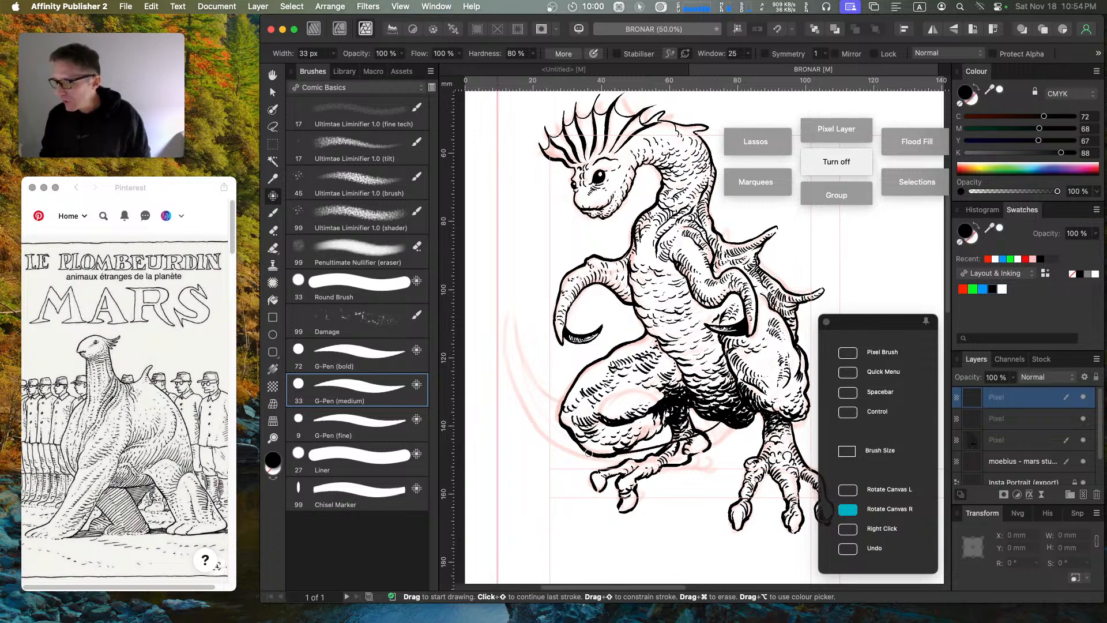
key(super+z)
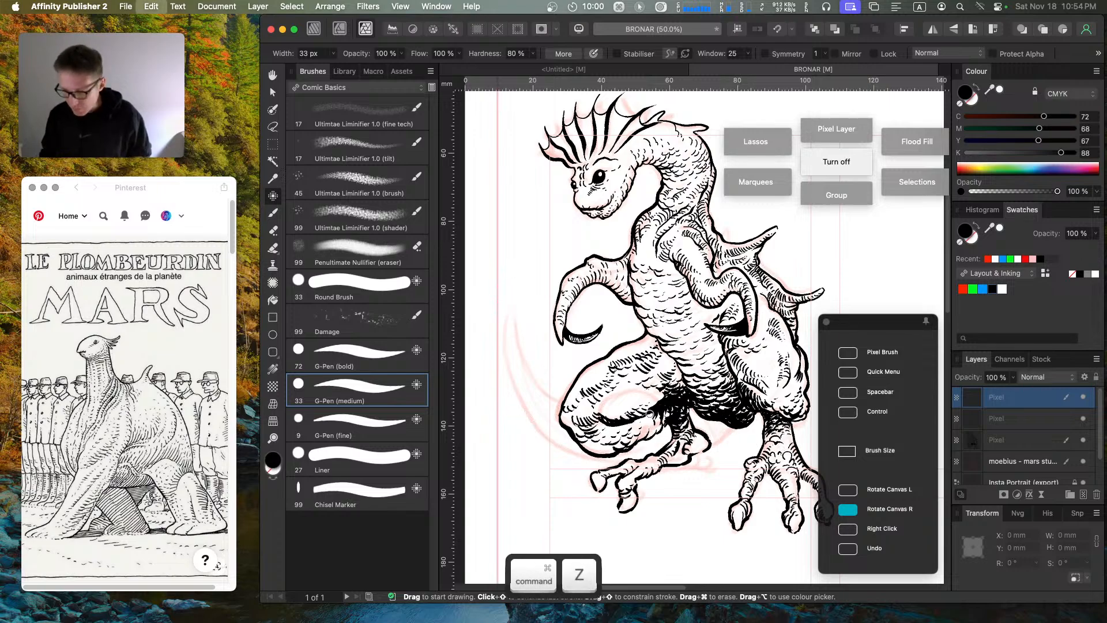
Step: Ink the tail's long outer curve from the body's underside around to its pointed end beside the thigh
mouse_move(728, 419)
mouse_down()
mouse_move(515, 434)
mouse_move(492, 294)
mouse_up()
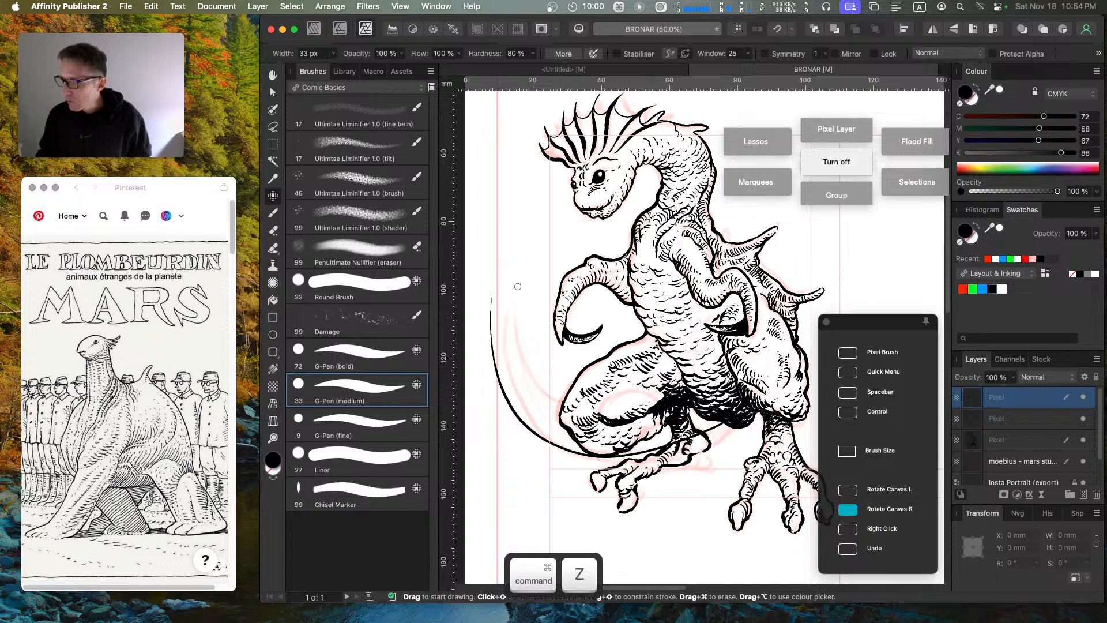
key(super+z)
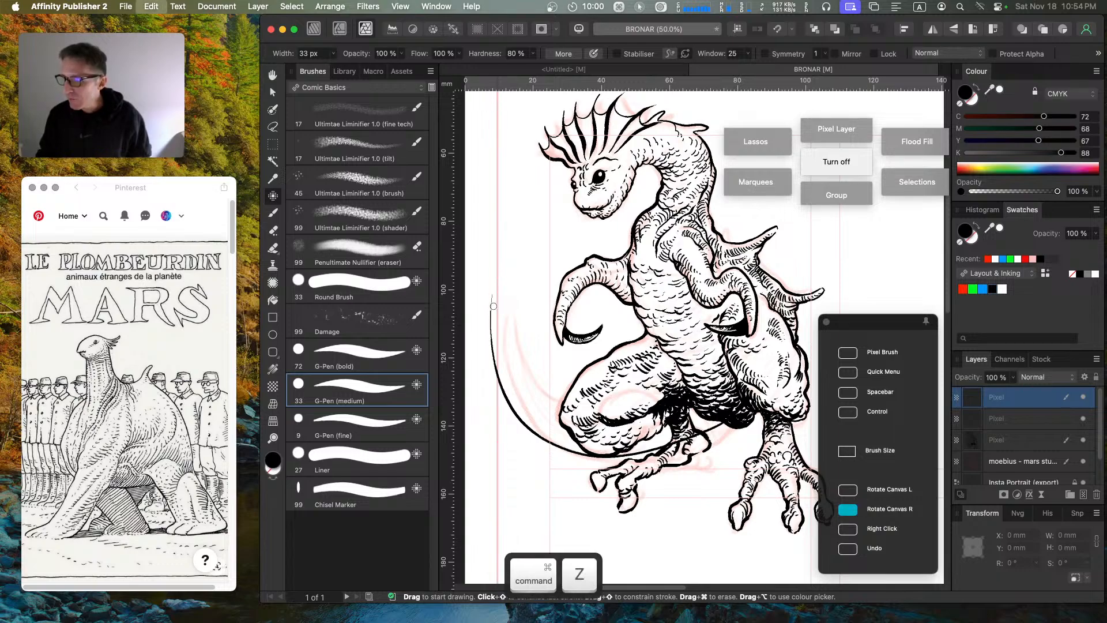
drag(492, 297, 480, 272)
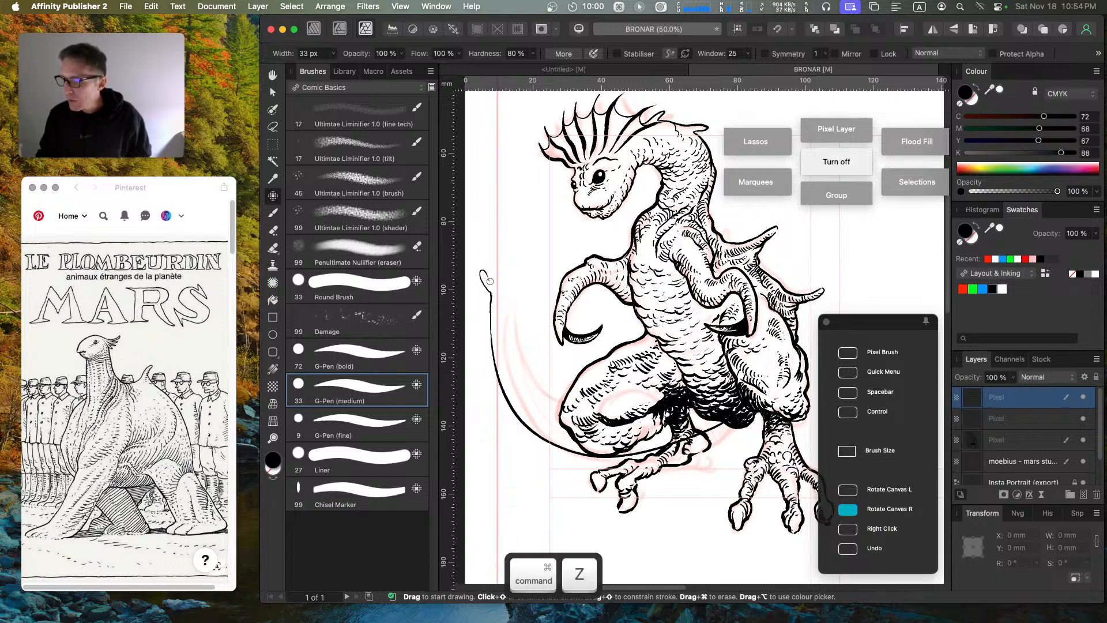
key(super+z)
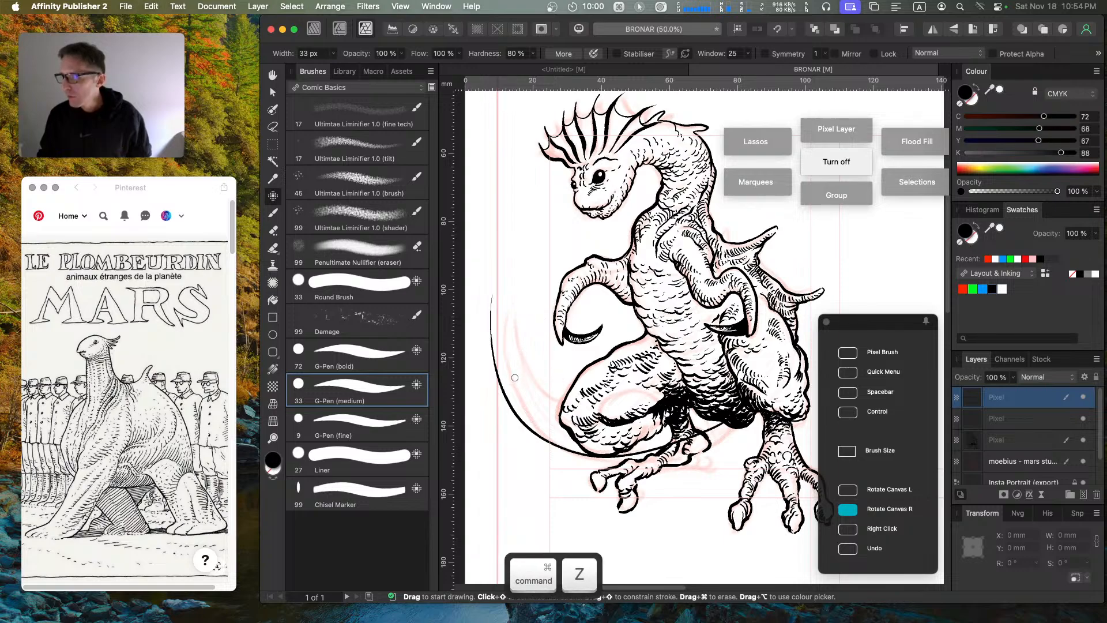
mouse_move(489, 316)
mouse_down()
mouse_move(489, 298)
mouse_move(538, 404)
mouse_move(634, 430)
mouse_move(661, 421)
mouse_up()
key(super+z)
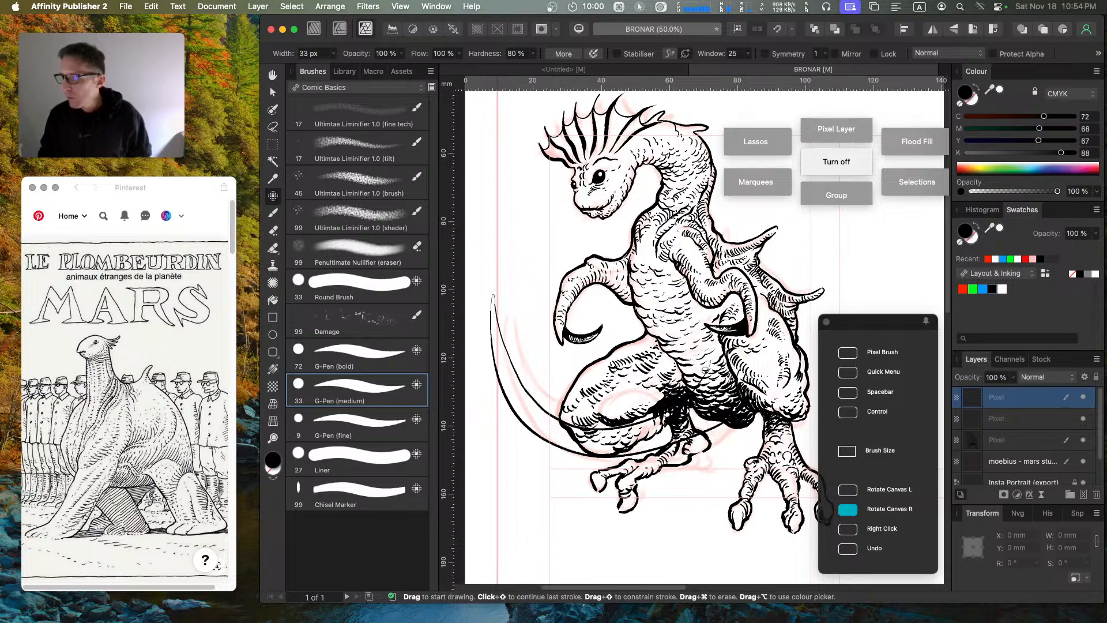
key(super+z)
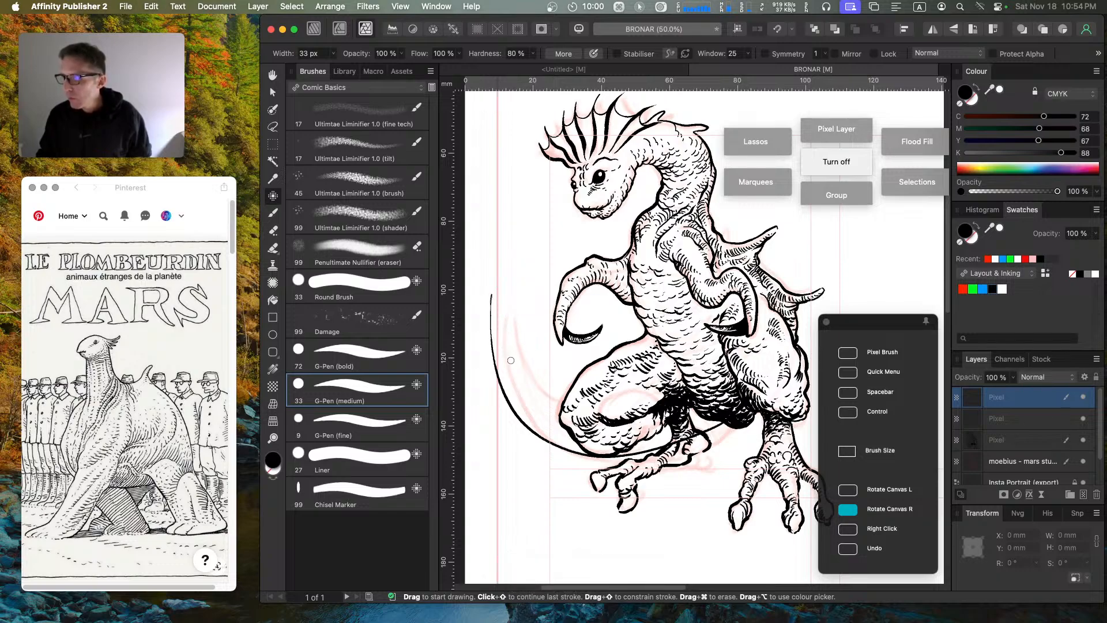
key(super+z)
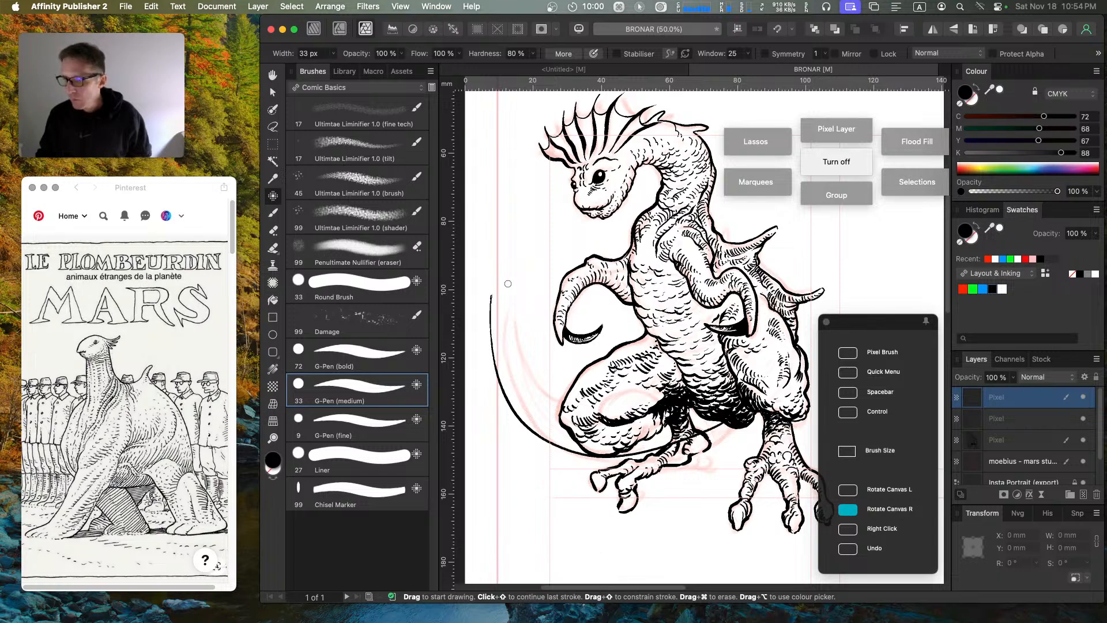
Step: Ink the tail's inner edge from the tip to the thigh using the precise cursor, and finish where the tail joins beneath the body
key(shift)
key(Caps_Lock)
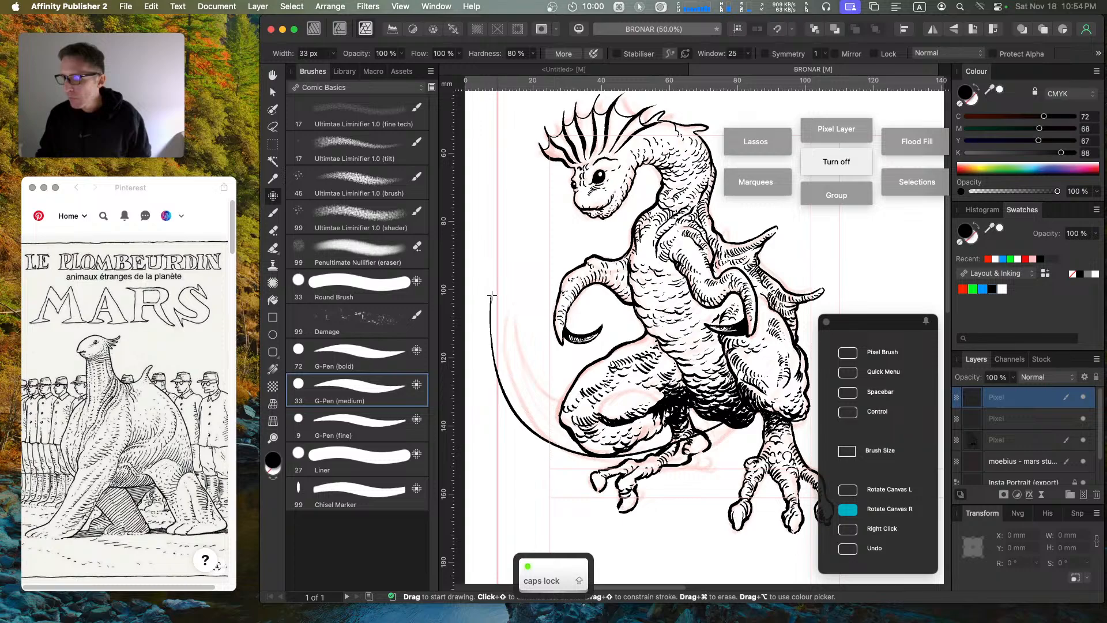
mouse_move(492, 296)
mouse_down()
mouse_move(497, 329)
mouse_move(541, 395)
mouse_up()
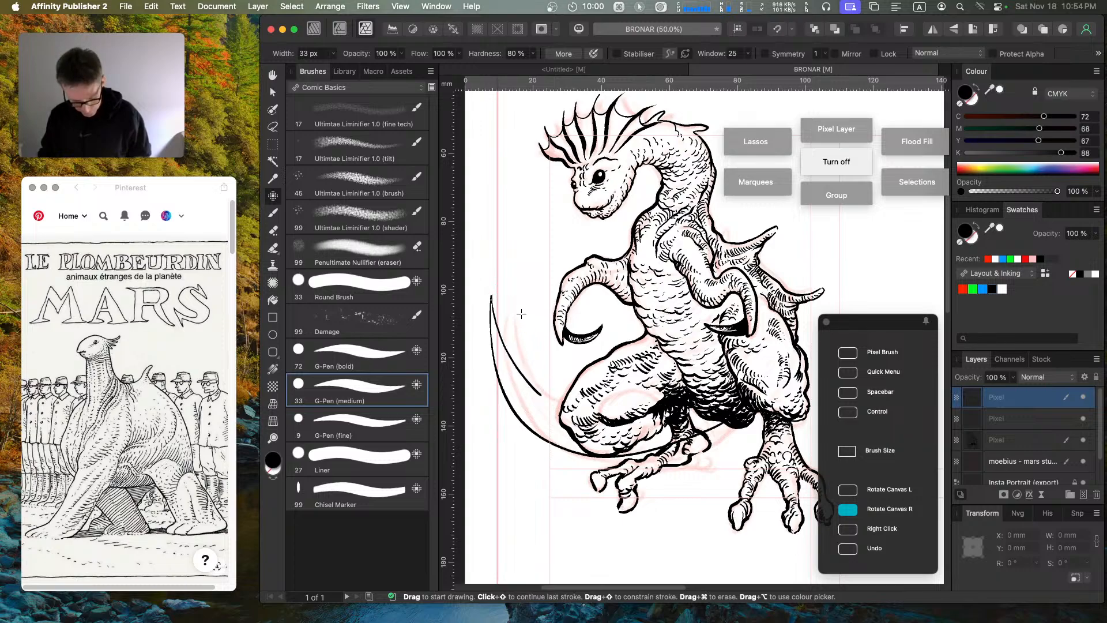
key(Caps_Lock)
key(super+z)
mouse_move(491, 296)
mouse_down()
mouse_move(513, 378)
mouse_move(560, 423)
mouse_move(643, 414)
mouse_move(712, 346)
mouse_up()
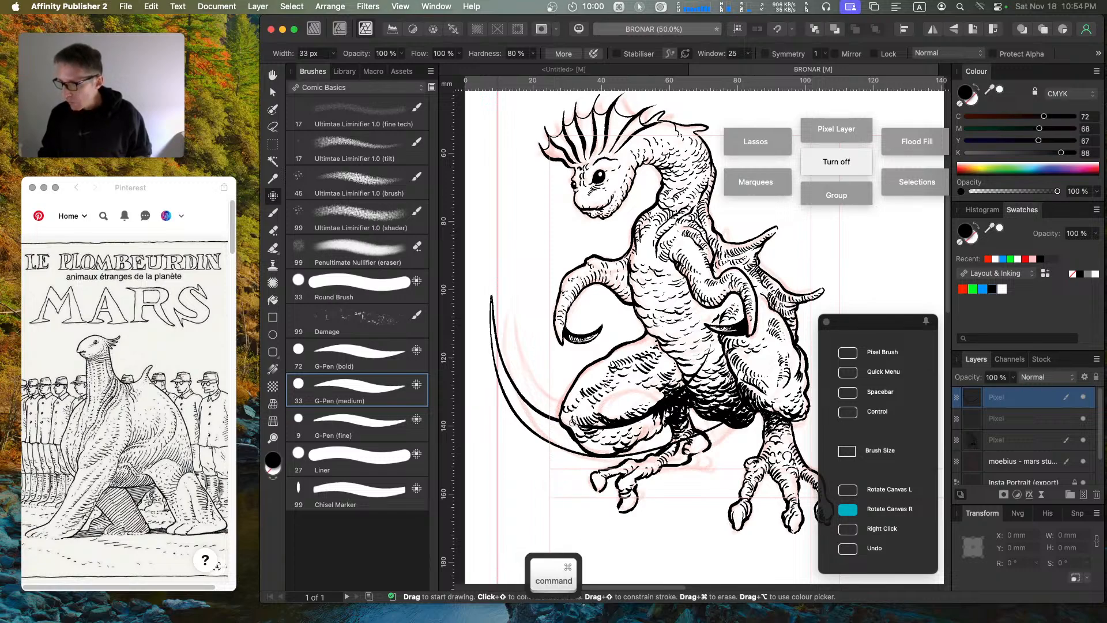
key(super+z)
mouse_move(621, 425)
mouse_down()
mouse_move(663, 404)
mouse_move(705, 357)
mouse_move(663, 406)
mouse_move(651, 409)
mouse_move(713, 342)
mouse_up()
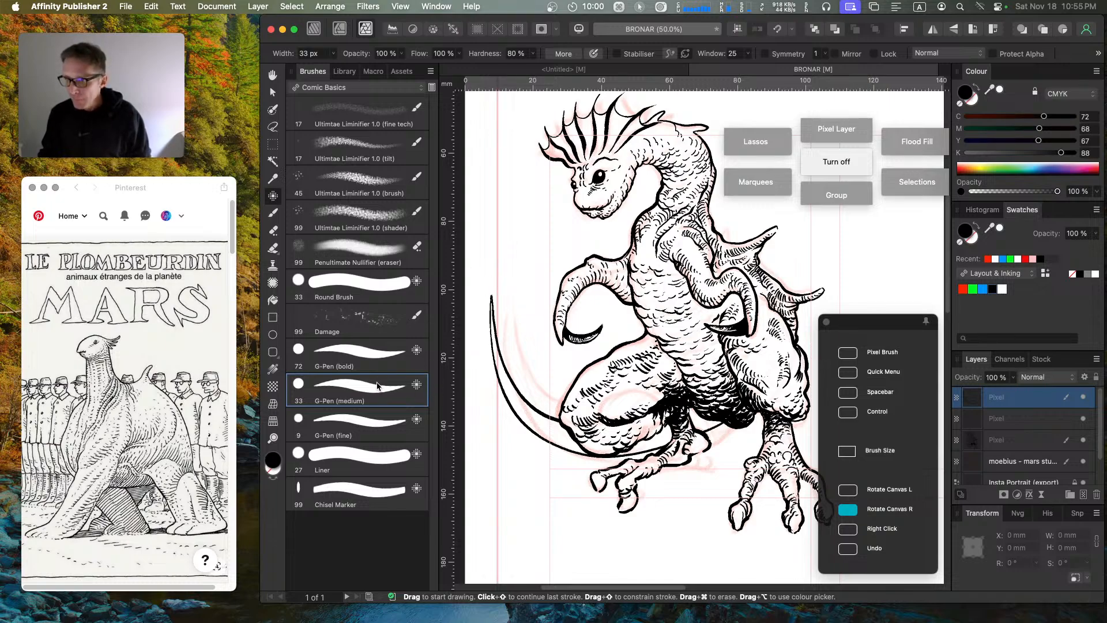
Step: Add curved scale hatching along the tail with the G-Pen (fine) brush and darken the shadow beneath the body
click(385, 422)
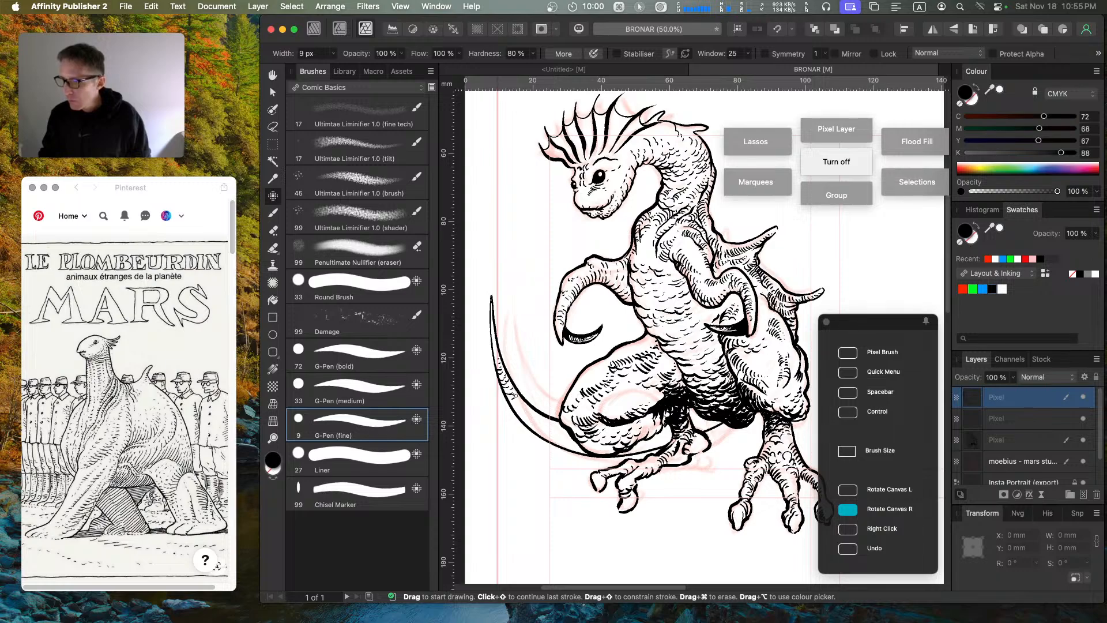
key(a)
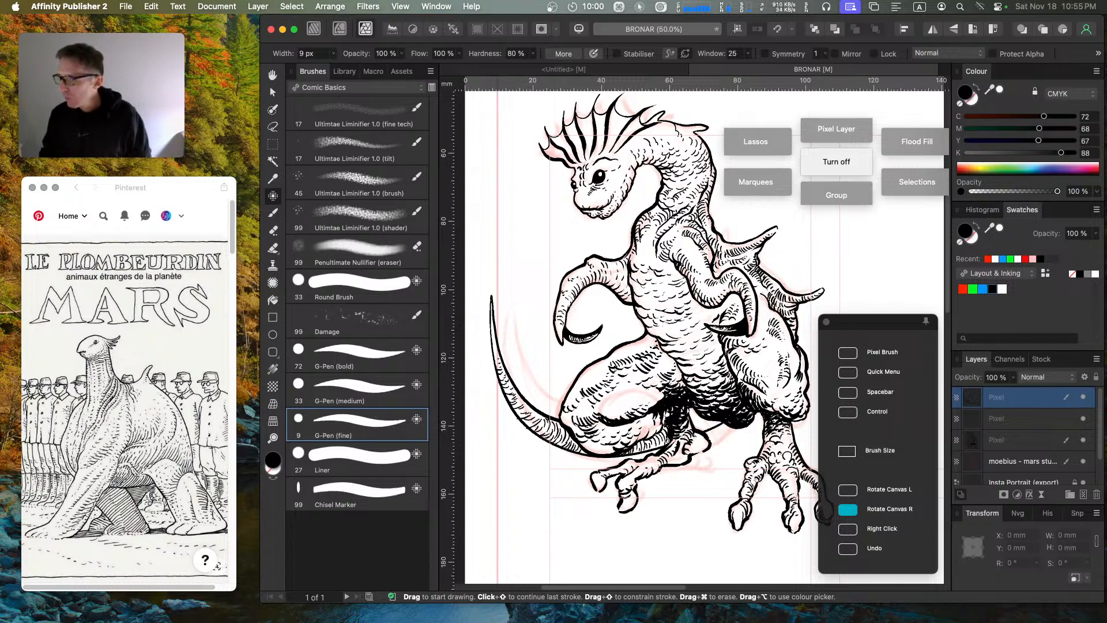
mouse_move(691, 406)
mouse_down()
mouse_move(695, 427)
mouse_move(697, 417)
mouse_up()
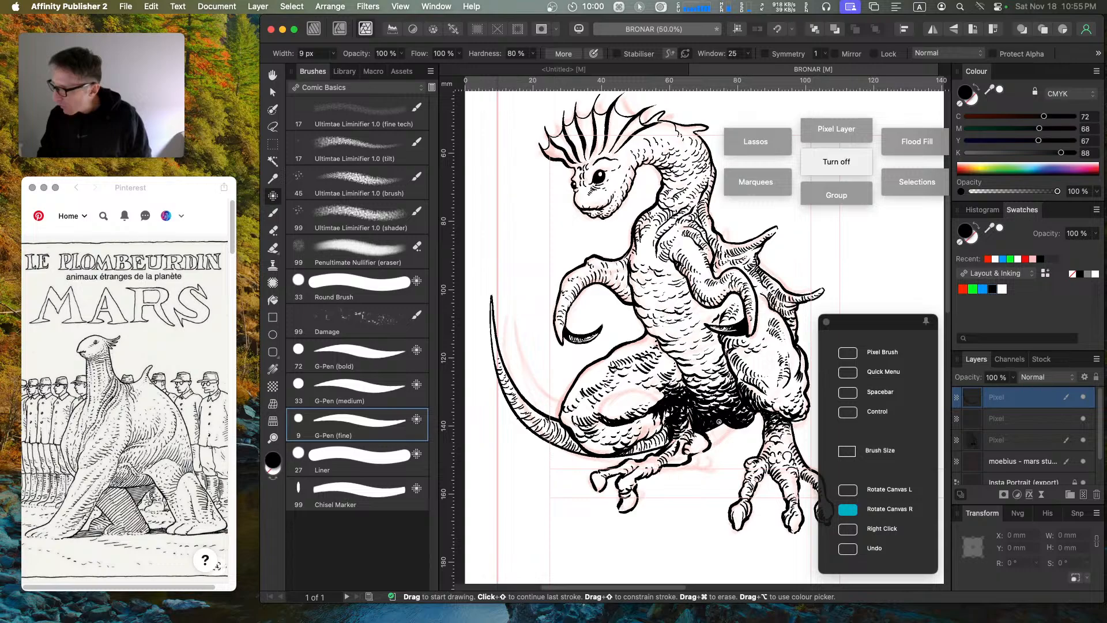
mouse_move(663, 432)
mouse_down()
mouse_move(642, 419)
mouse_move(665, 450)
mouse_up()
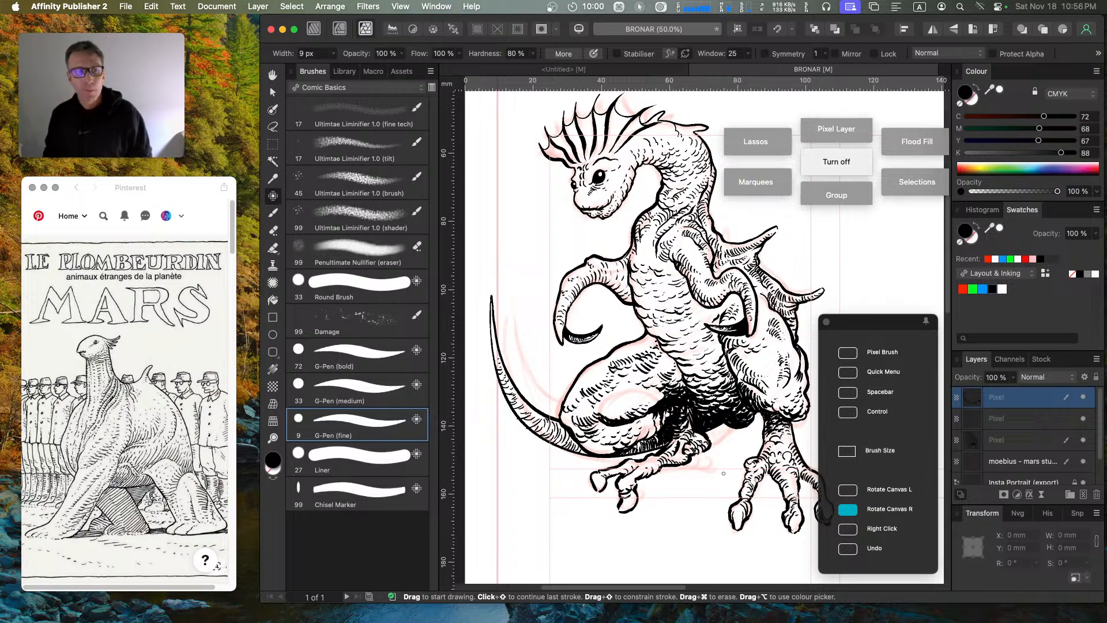
Step: Move the creature's ink layer above the empty pixel layer and group it with the tail layer
key(space)
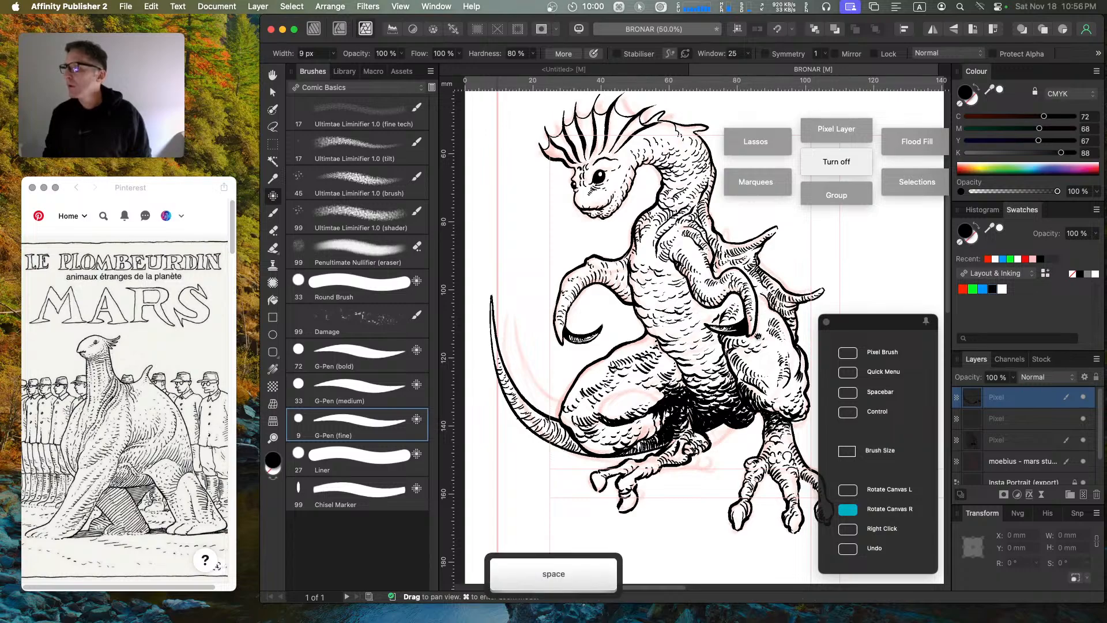
drag(747, 374, 725, 391)
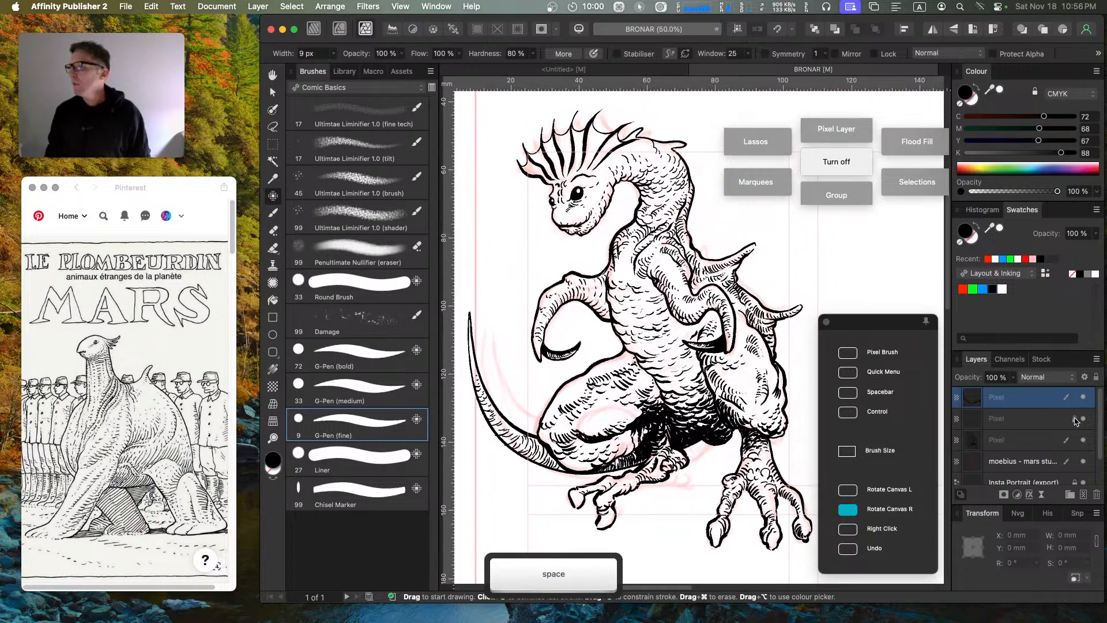
click(1004, 441)
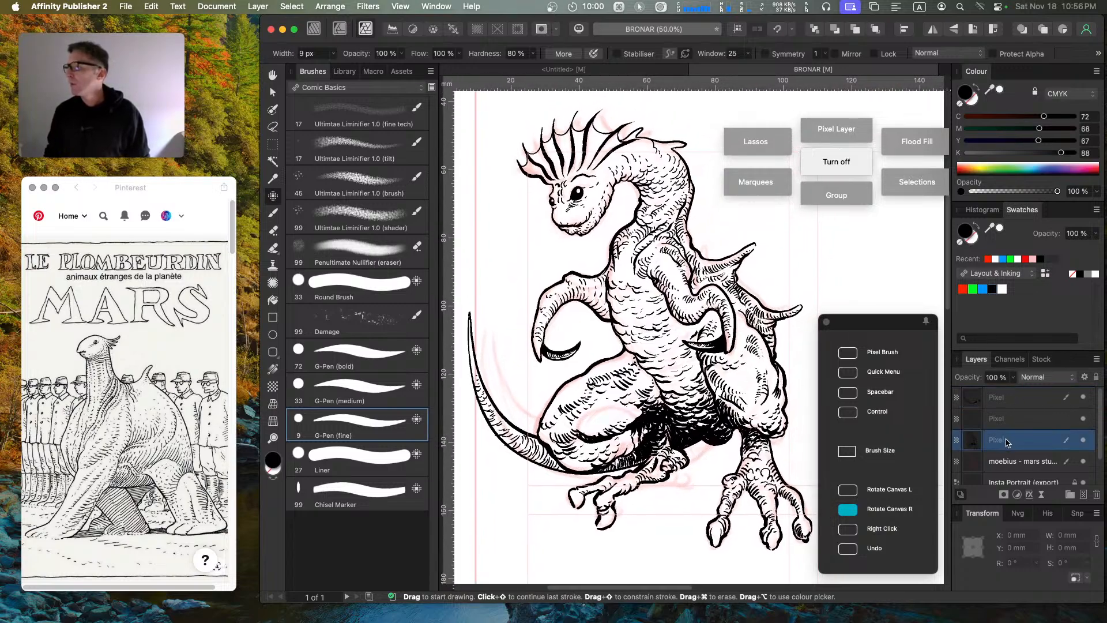
key(super+])
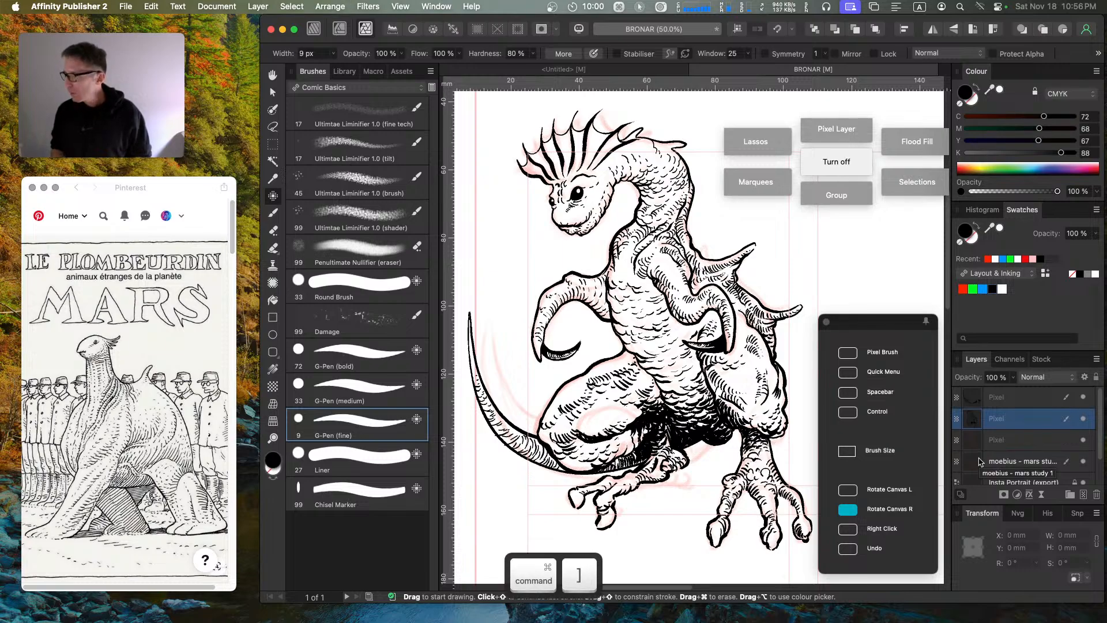
shift+click(998, 398)
key(super+g)
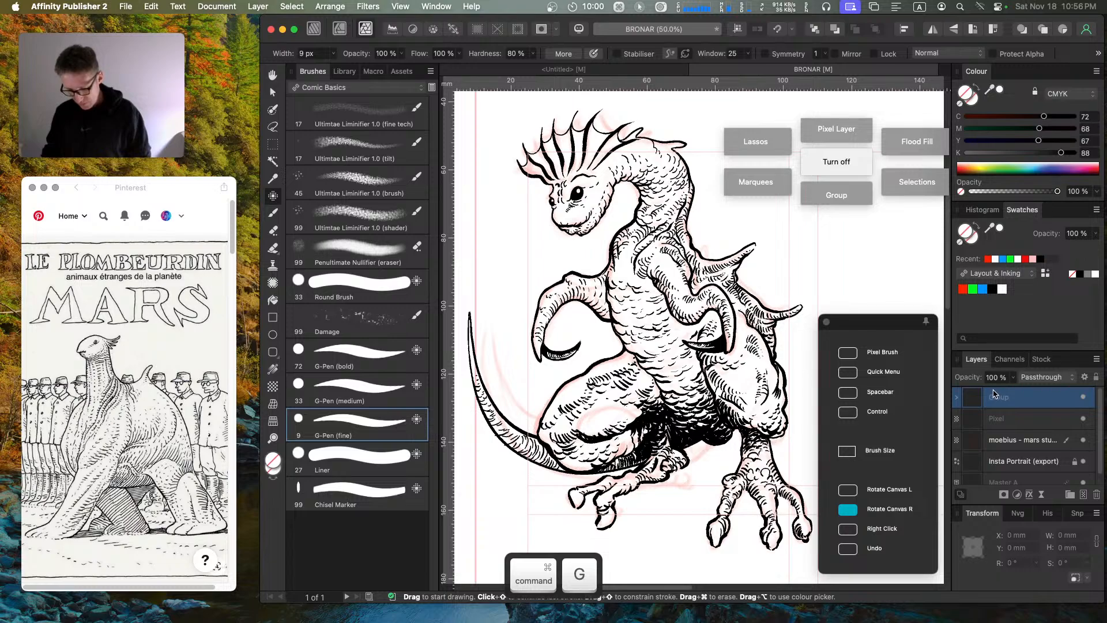
Step: Flatten the group of creature and tail inks into a single pixel layer
right_click(998, 397)
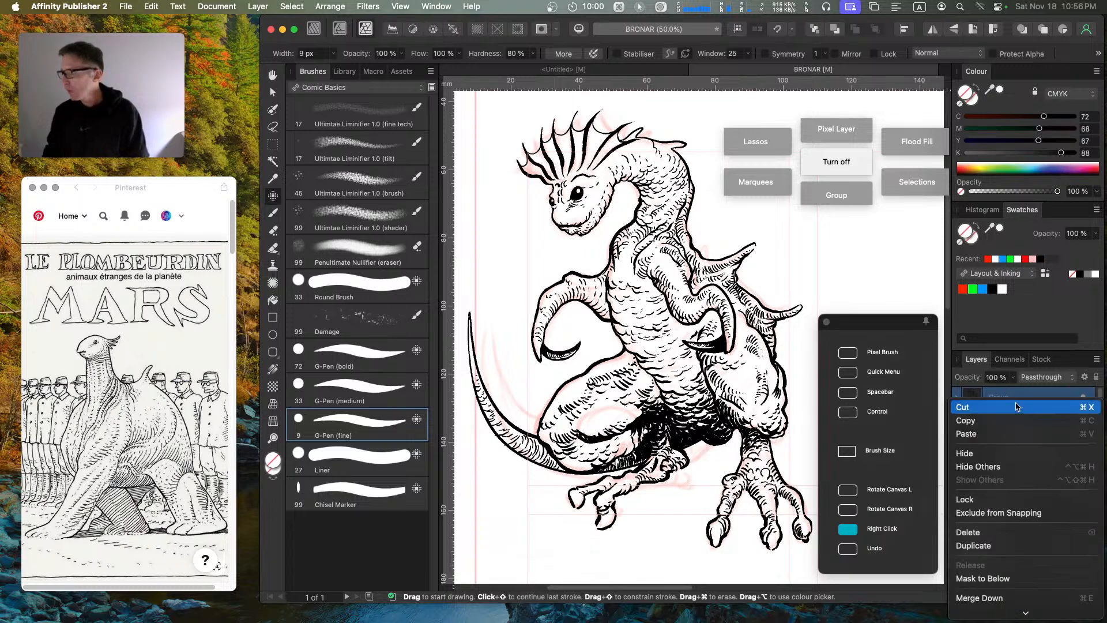
click(1008, 402)
key(super+z)
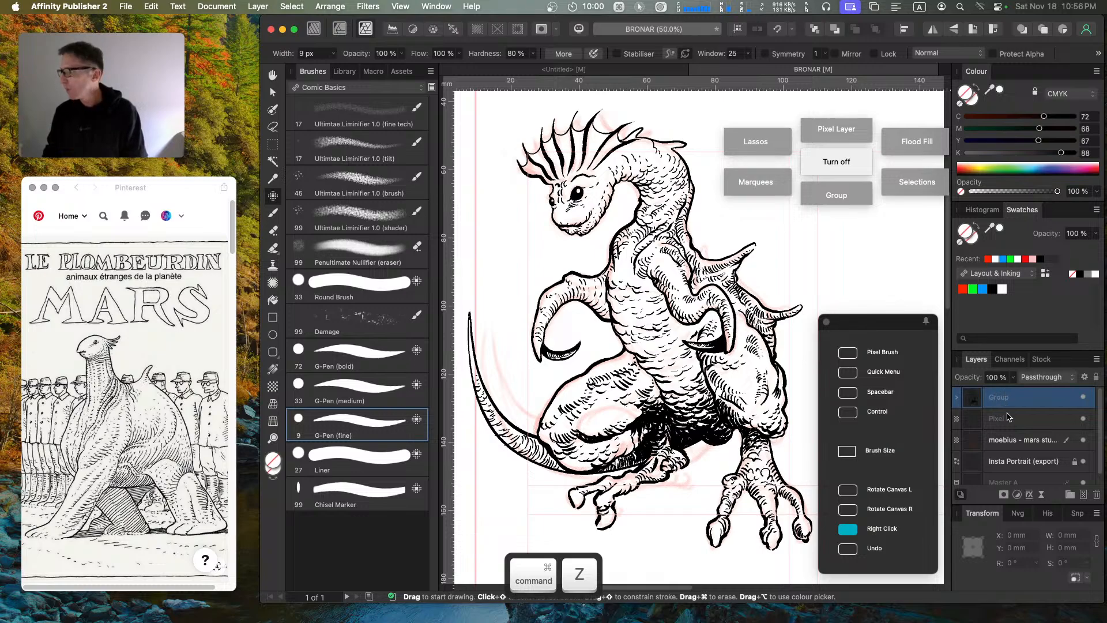
right_click(1009, 400)
mouse_move(996, 613)
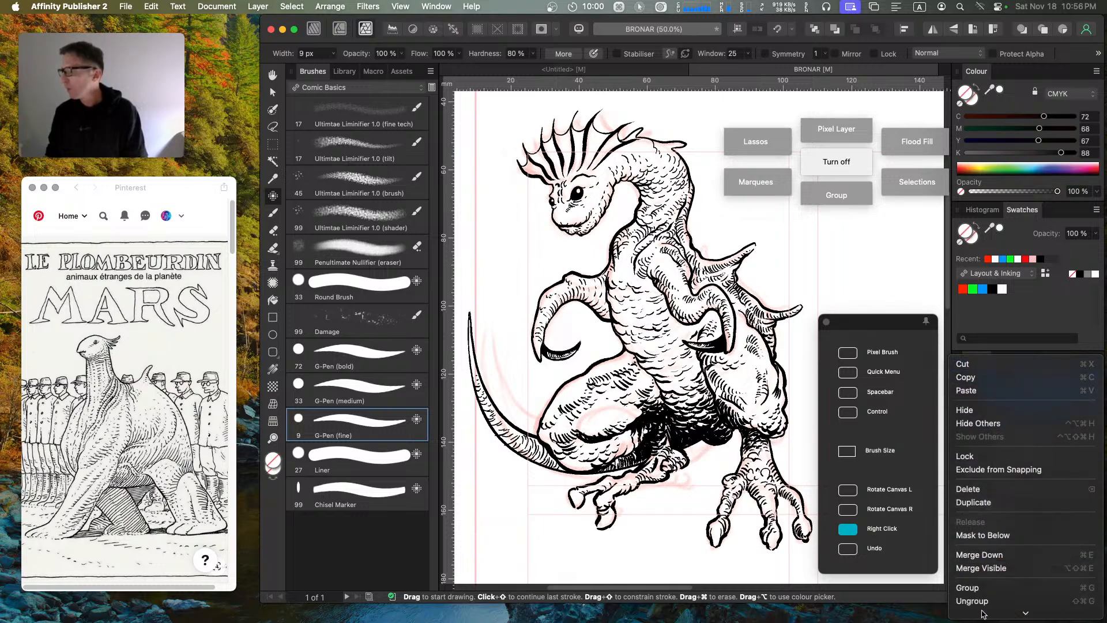
click(991, 581)
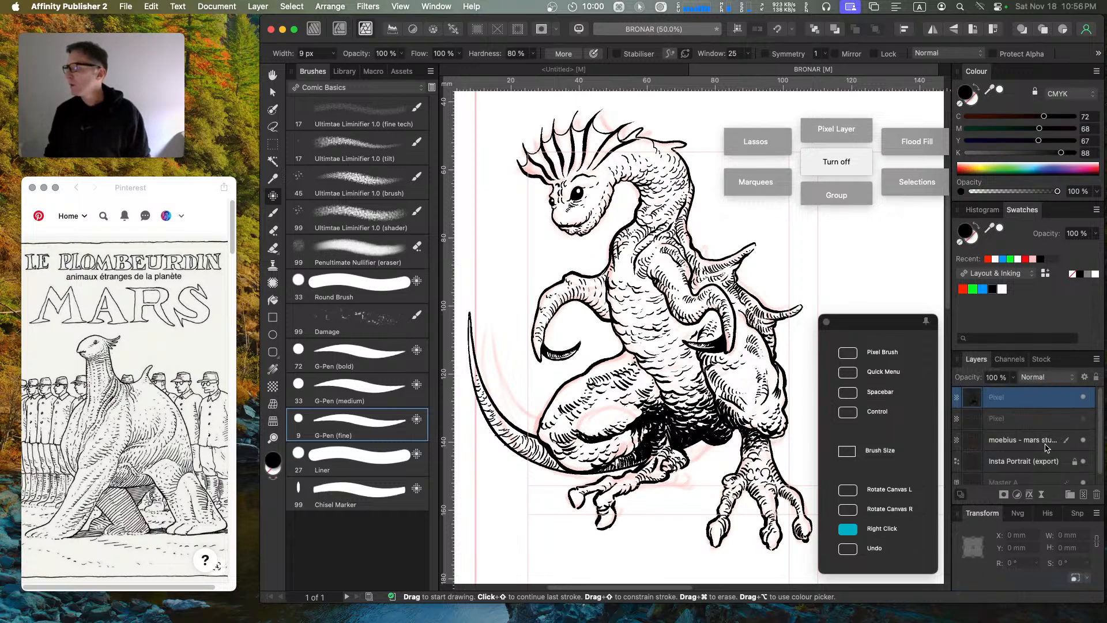
Step: Hide the red sketch layer and delete the empty pixel layer beneath the inks
click(1046, 442)
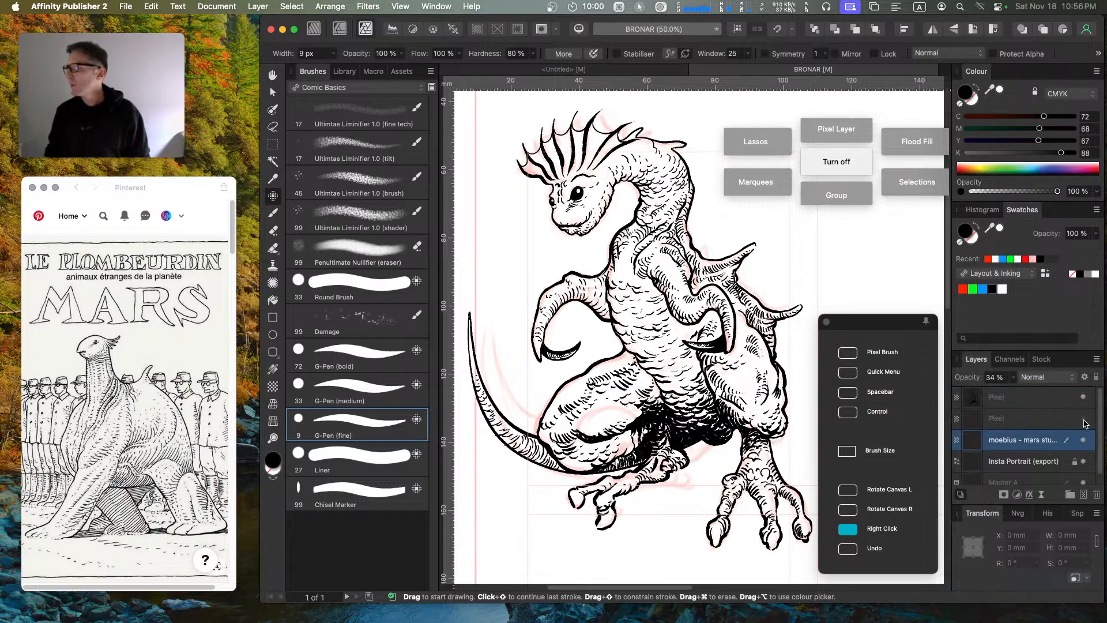
click(1071, 420)
key(BackSpace)
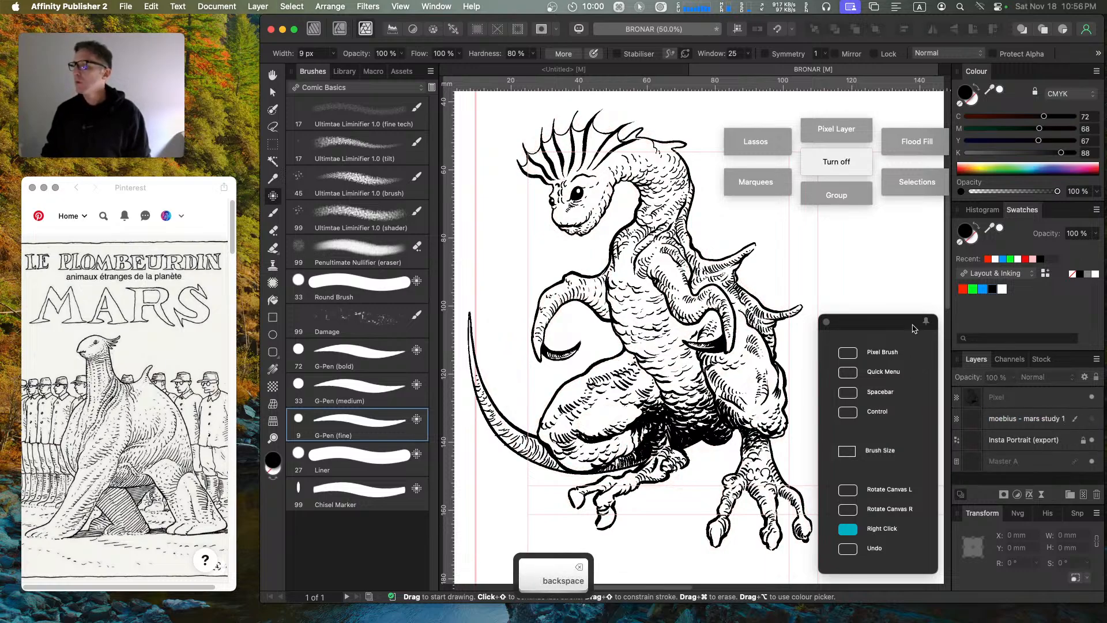
Step: Rename the merged ink layer "moebius - mars study 2"
click(999, 400)
double_click(1000, 399)
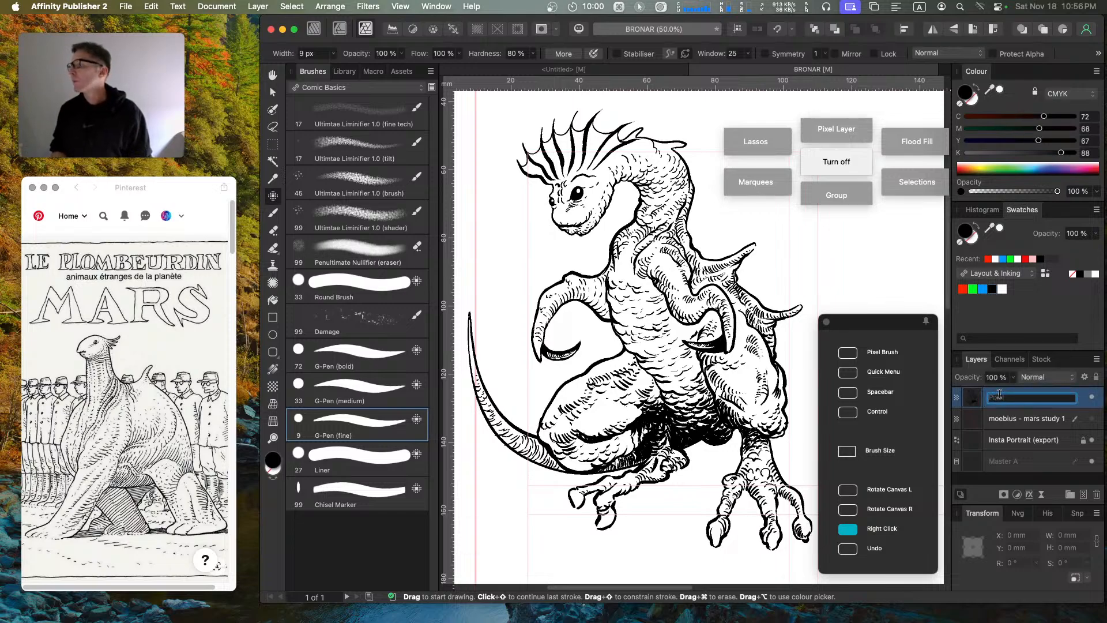
text(moebiu)
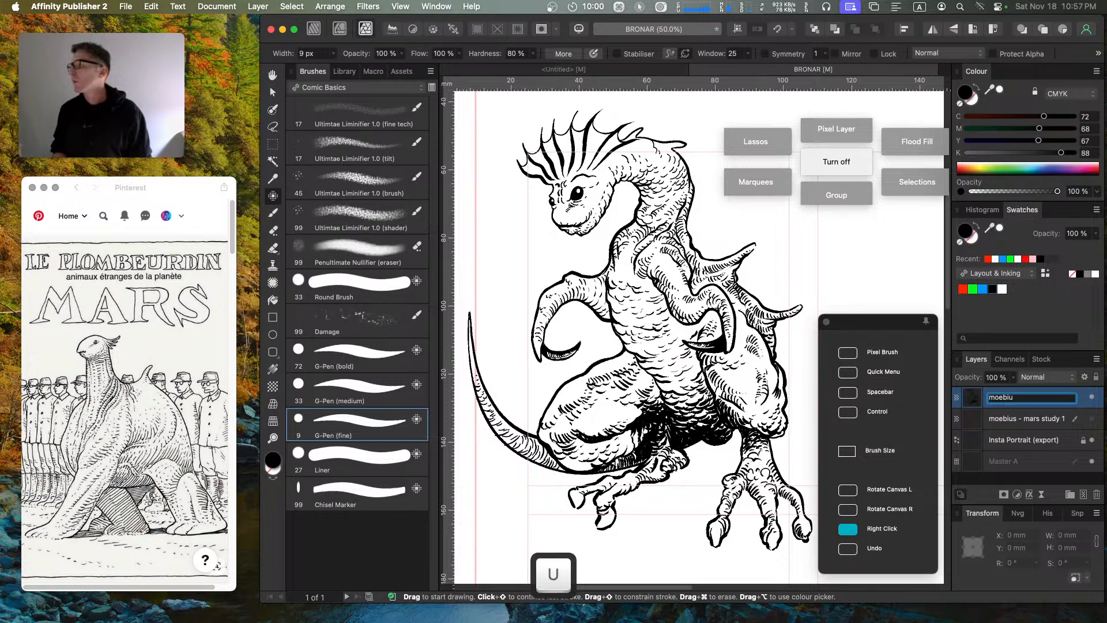
text(s - mars study 2)
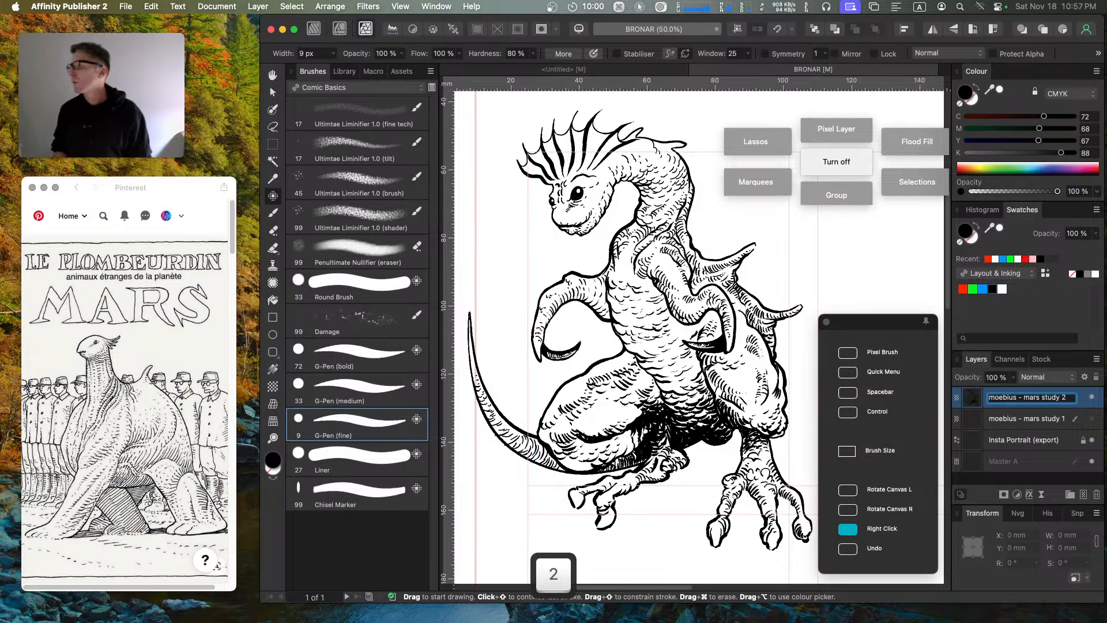
key(Return)
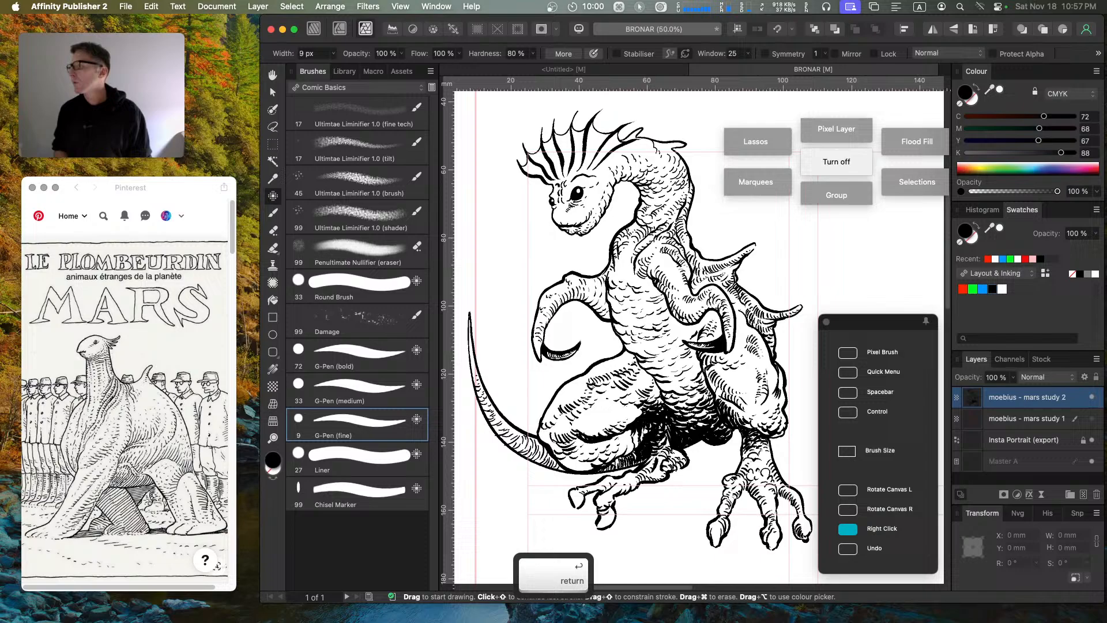
Step: Put the merged ink layer into a new group and rename the layer inside it "inks"
click(1071, 495)
click(957, 398)
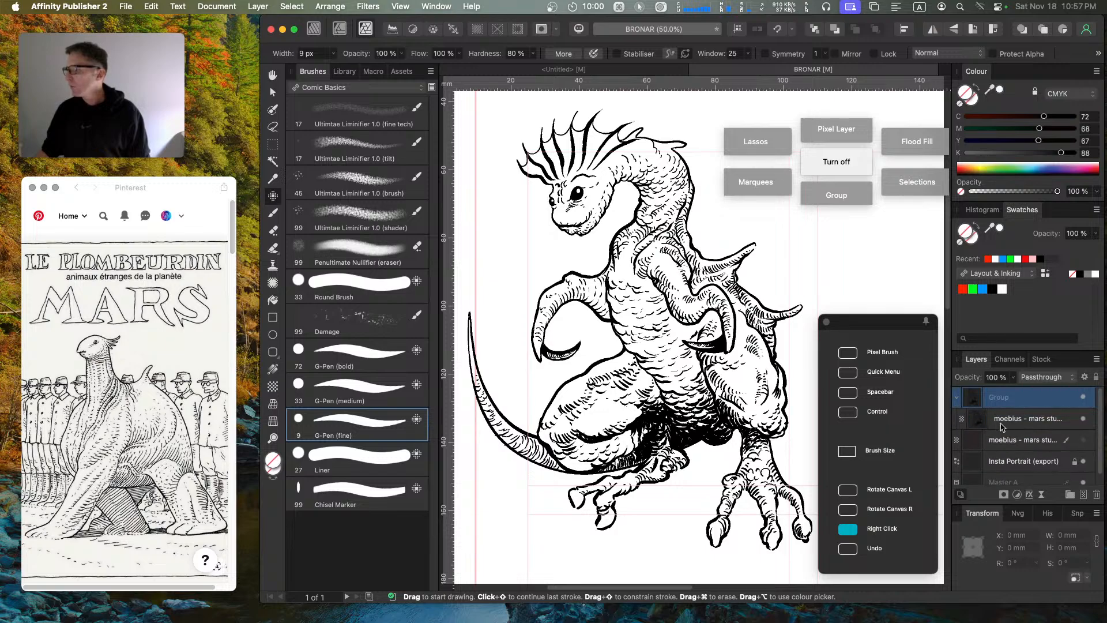
double_click(1001, 427)
text(inks)
key(Return)
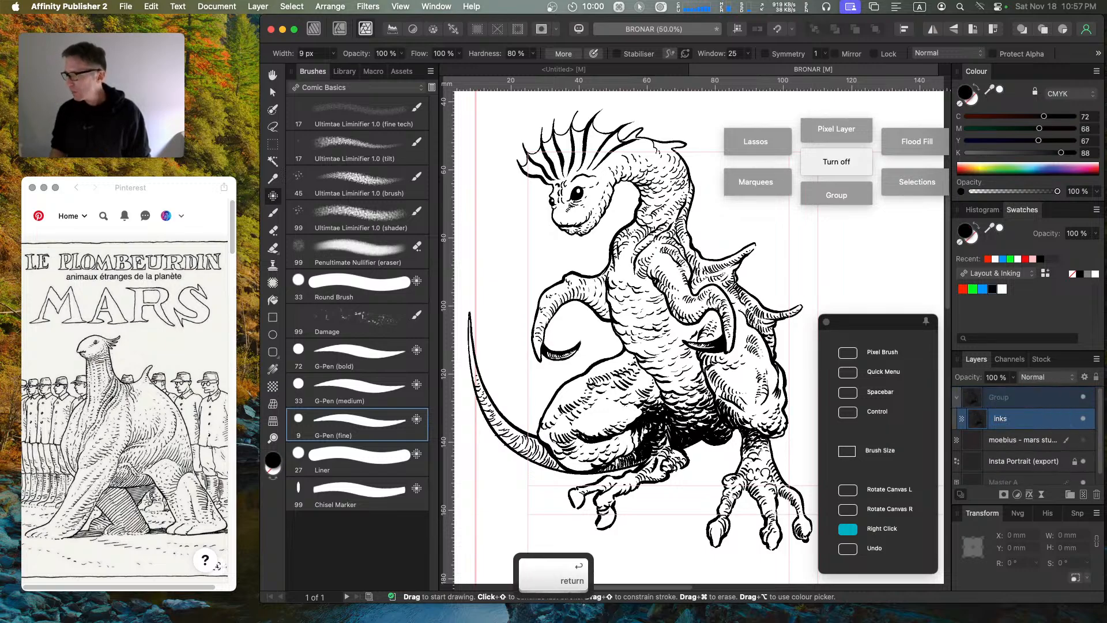
Step: Rename the hidden "moebius - mars study 1" layer "sketch" and select it together with the inks layer
double_click(1018, 441)
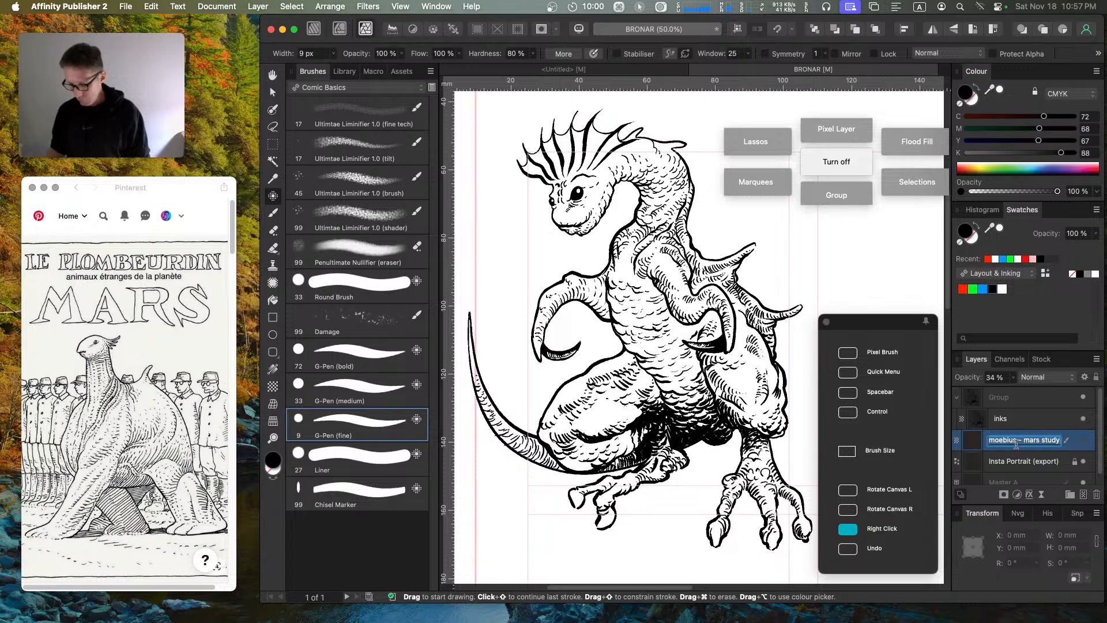
text(sketch)
key(Return)
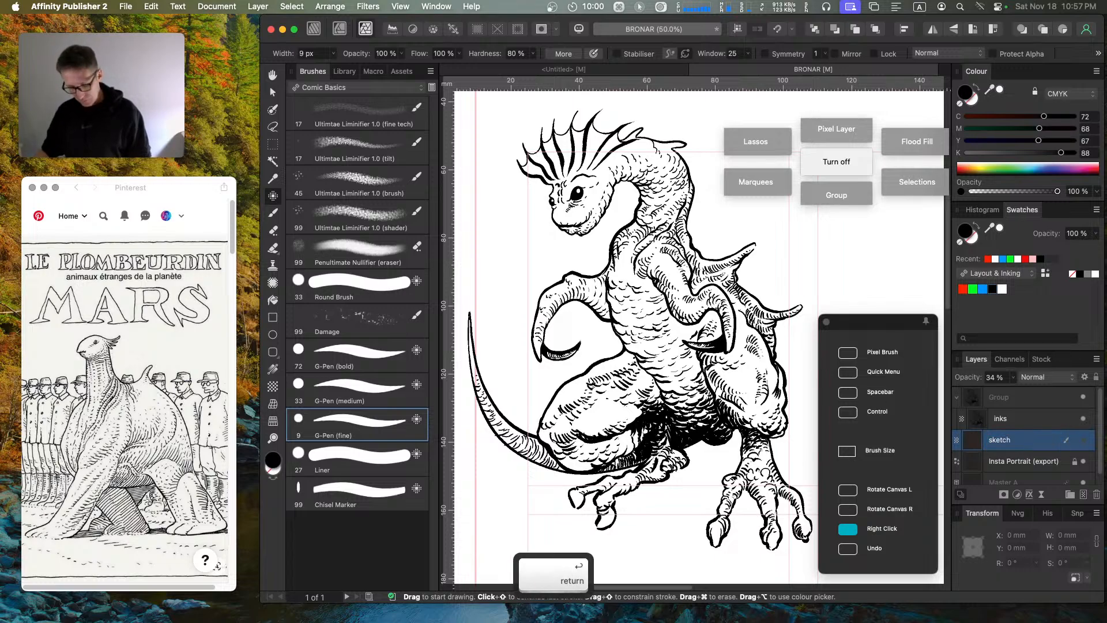
shift+click(1007, 426)
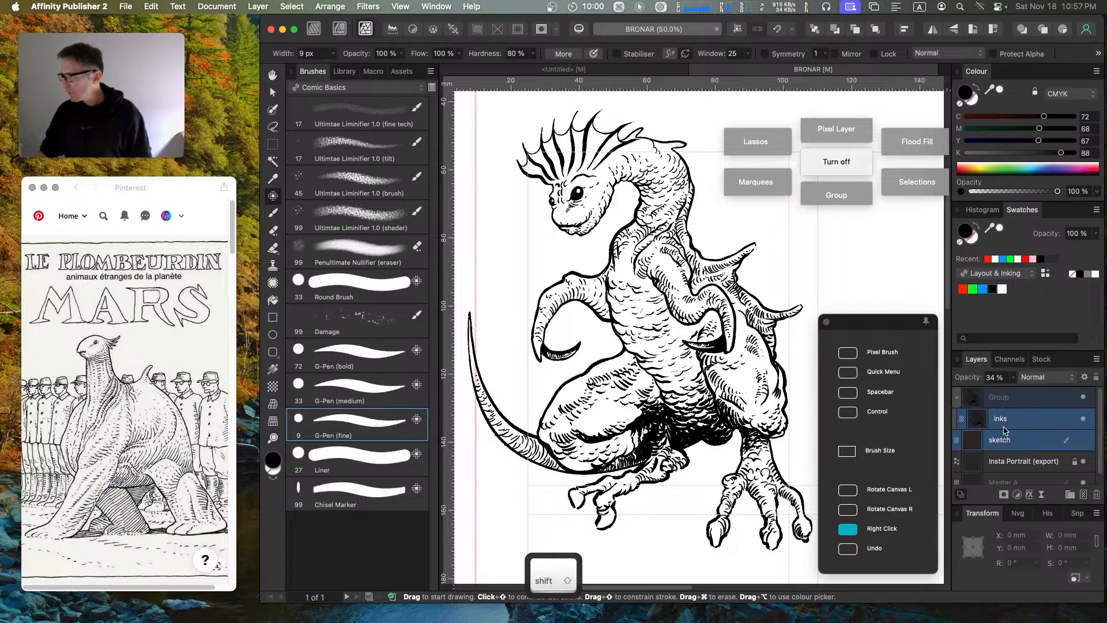
Step: Place the sketch layer inside the group beneath the inks layer and collapse the group
click(989, 444)
drag(1005, 442, 1023, 429)
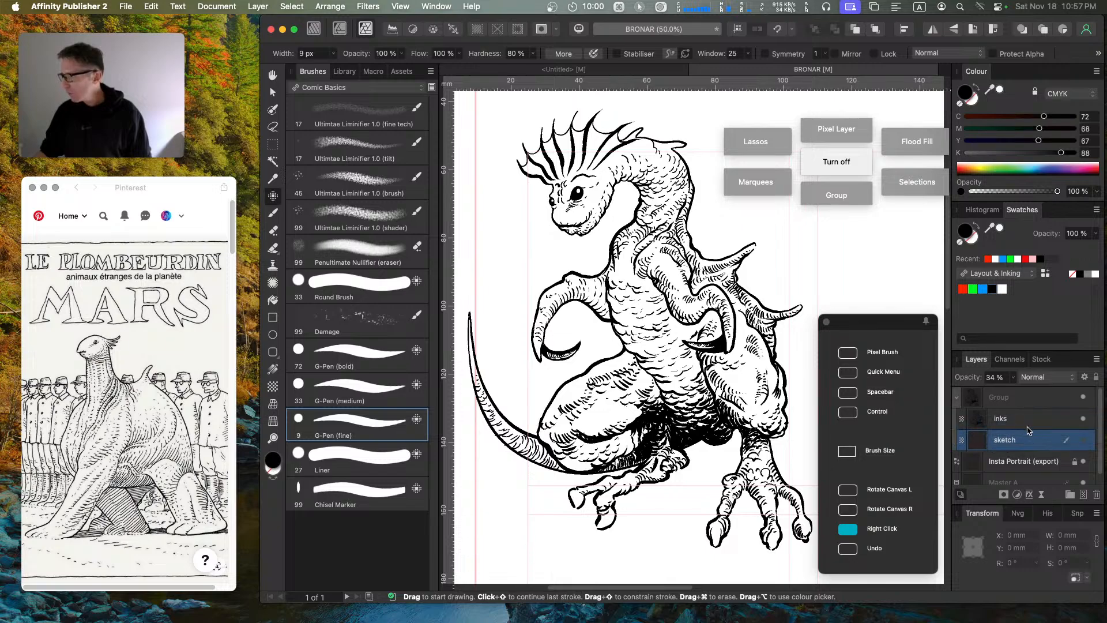
click(957, 398)
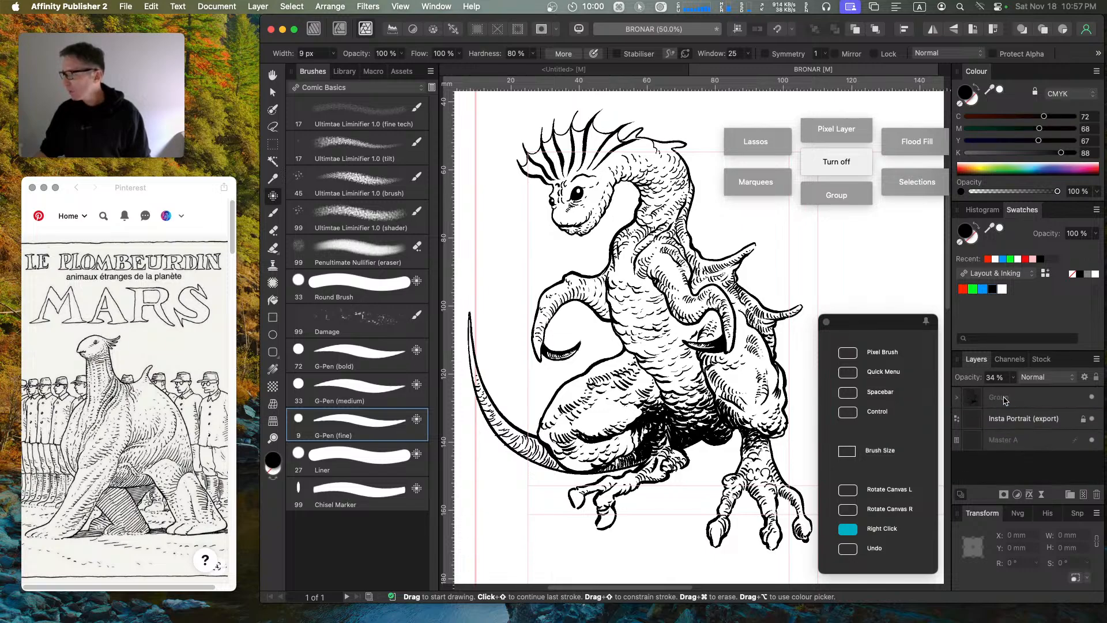
Step: Rename the collapsed layer group "study 1 - moebius mars" and save the document
double_click(1004, 400)
text(study )
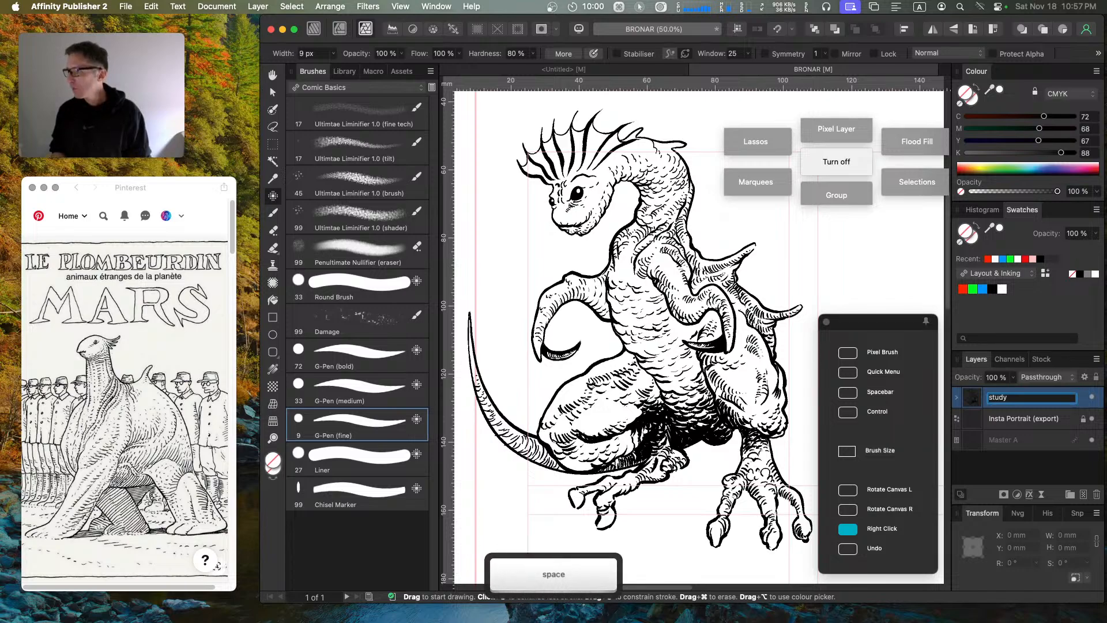
text(1 - m)
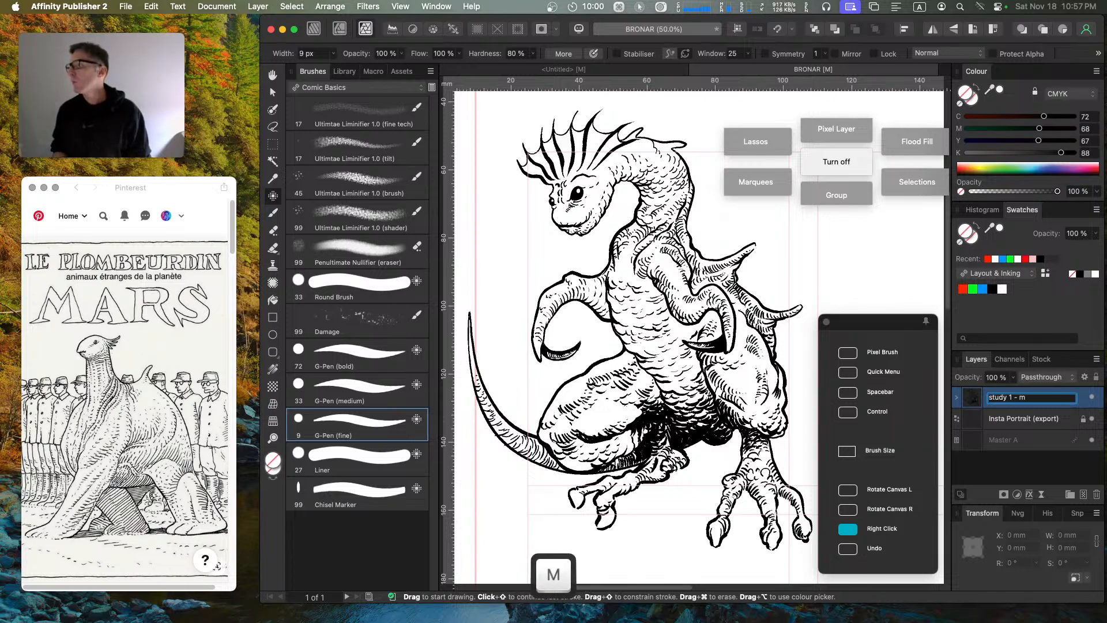
text(oebius)
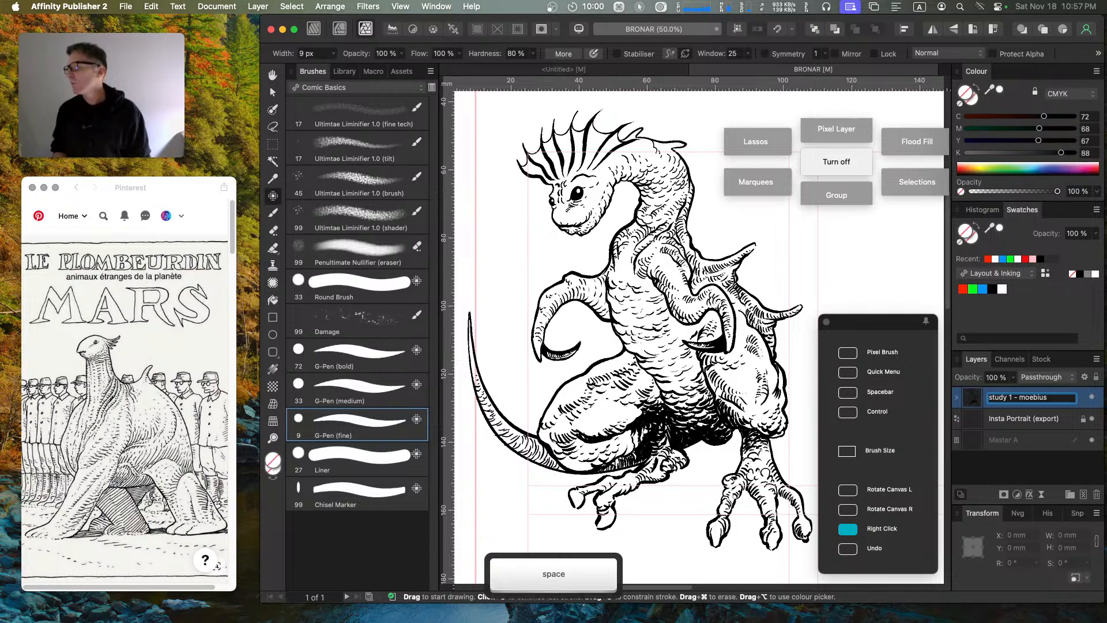
text( mars)
key(Return)
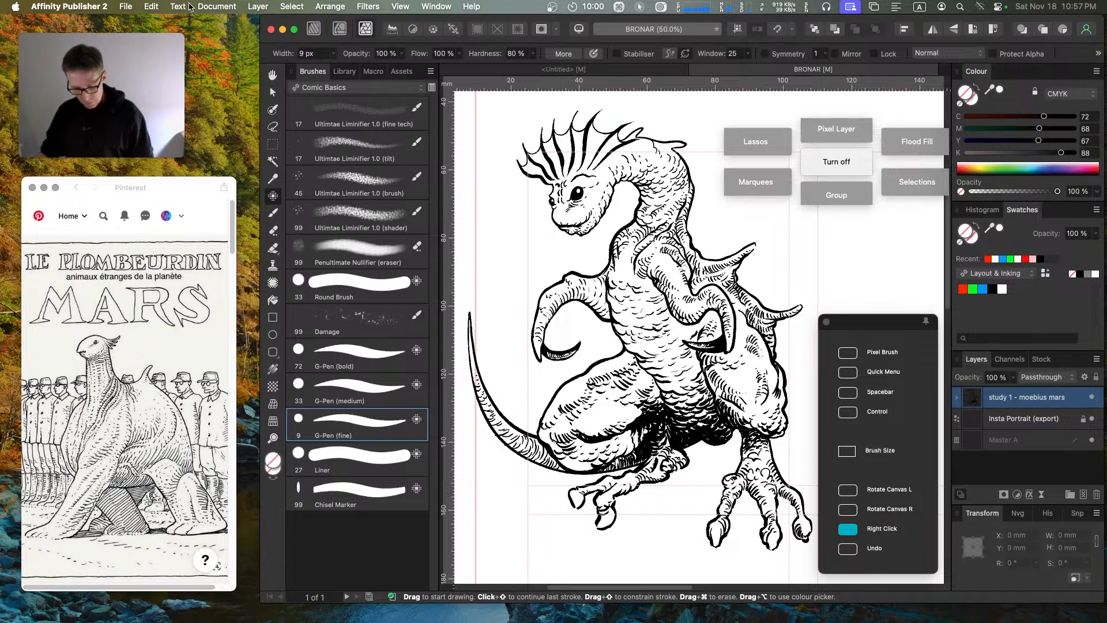
key(super+s)
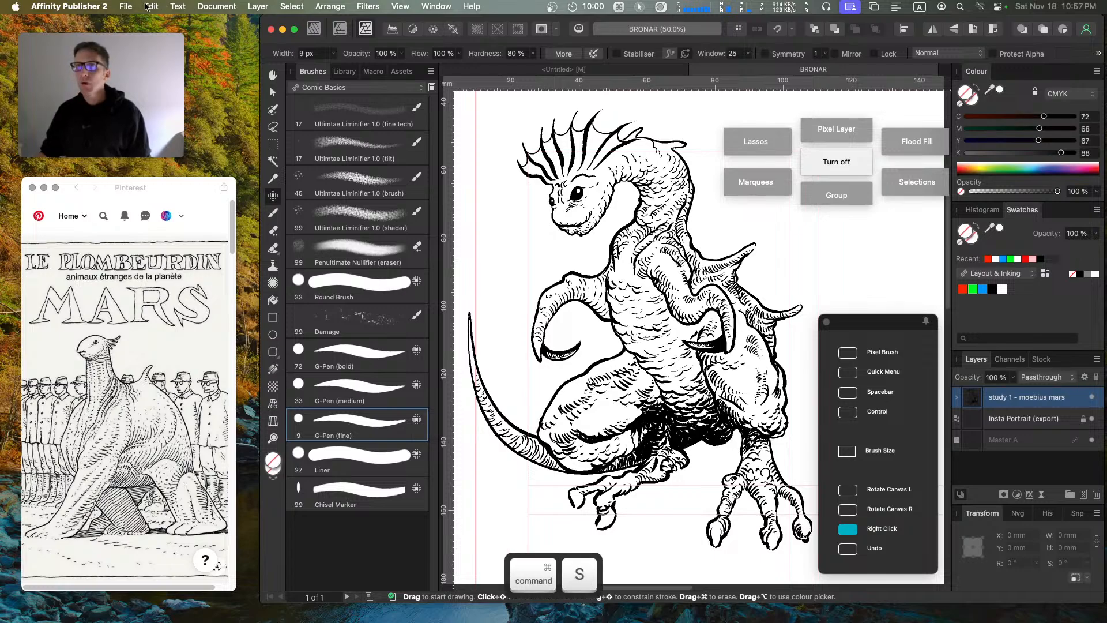
Step: Save the document under the new name "saturday night sketches" on the Desktop
click(125, 6)
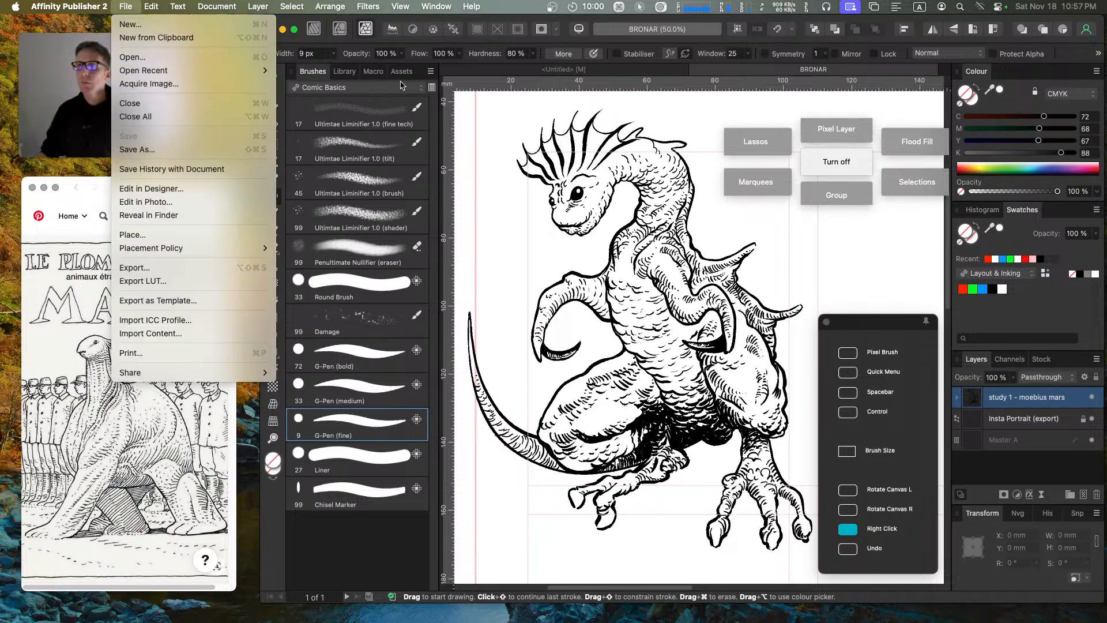
click(456, 31)
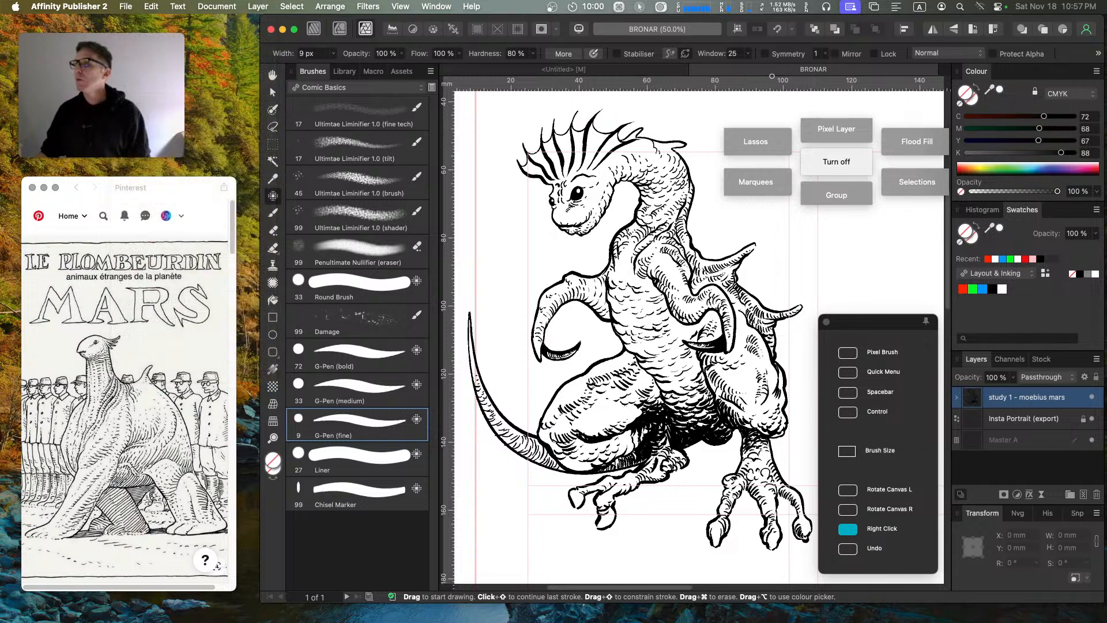
click(123, 6)
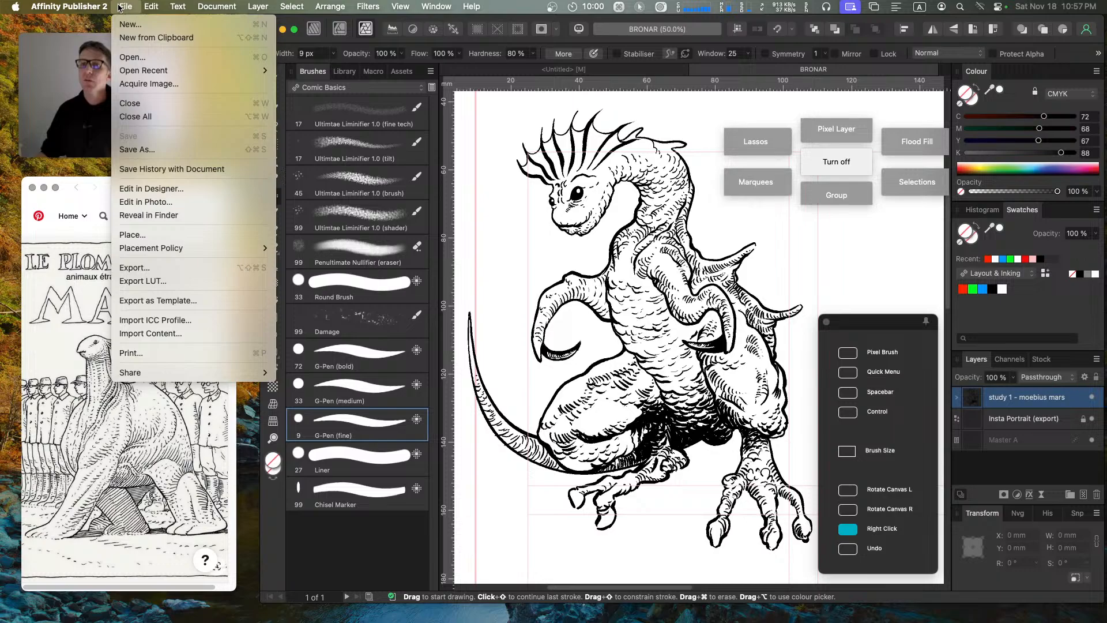
click(160, 149)
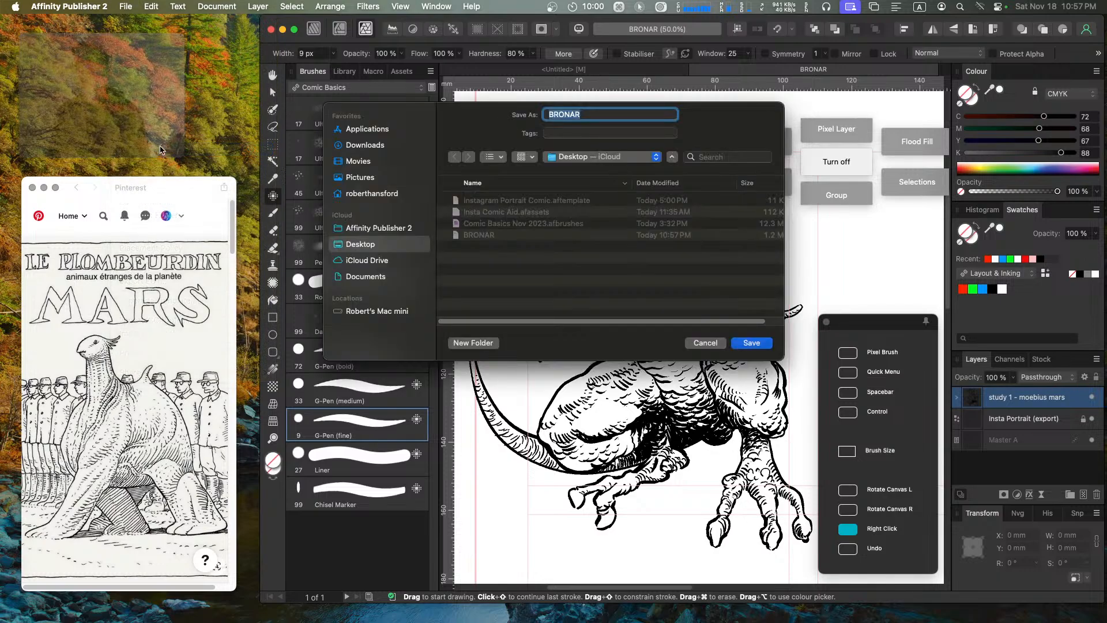
text(satura)
key(BackSpace)
key(BackSpace)
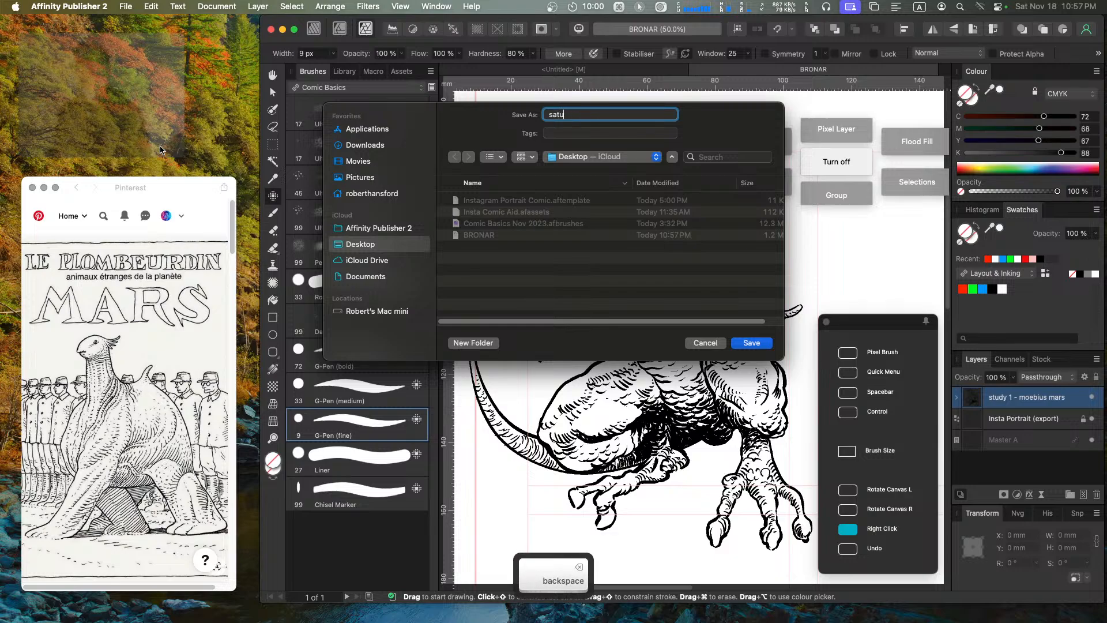
text(urday)
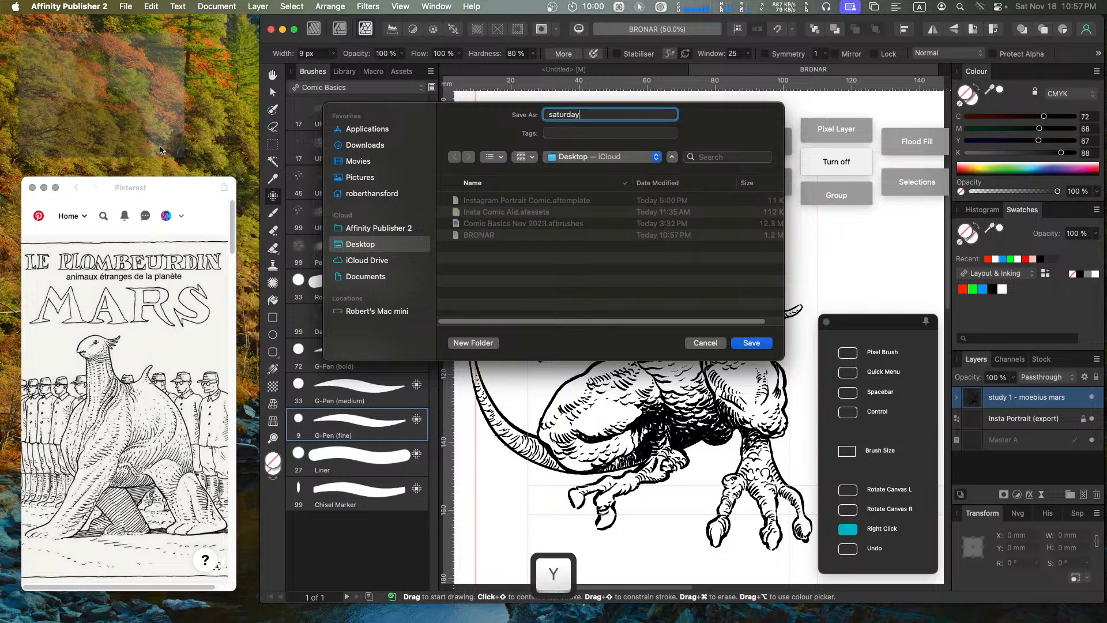
text( night sketches)
key(Return)
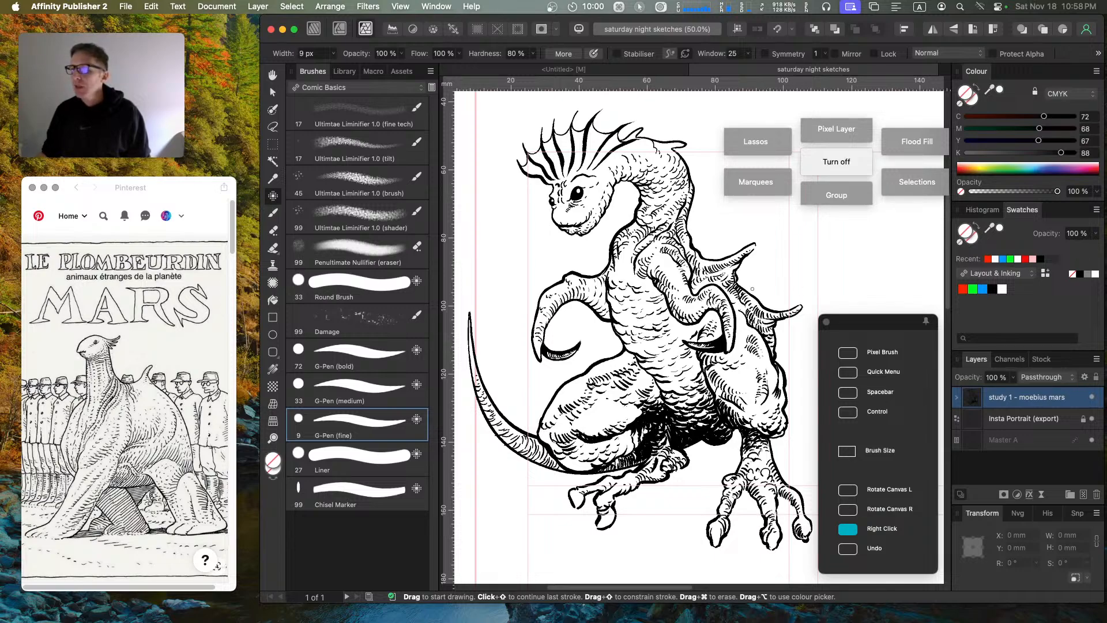
Step: Bring the empty guide panel beside the finished creature into view at 50% zoom
key(space)
drag(884, 267, 682, 274)
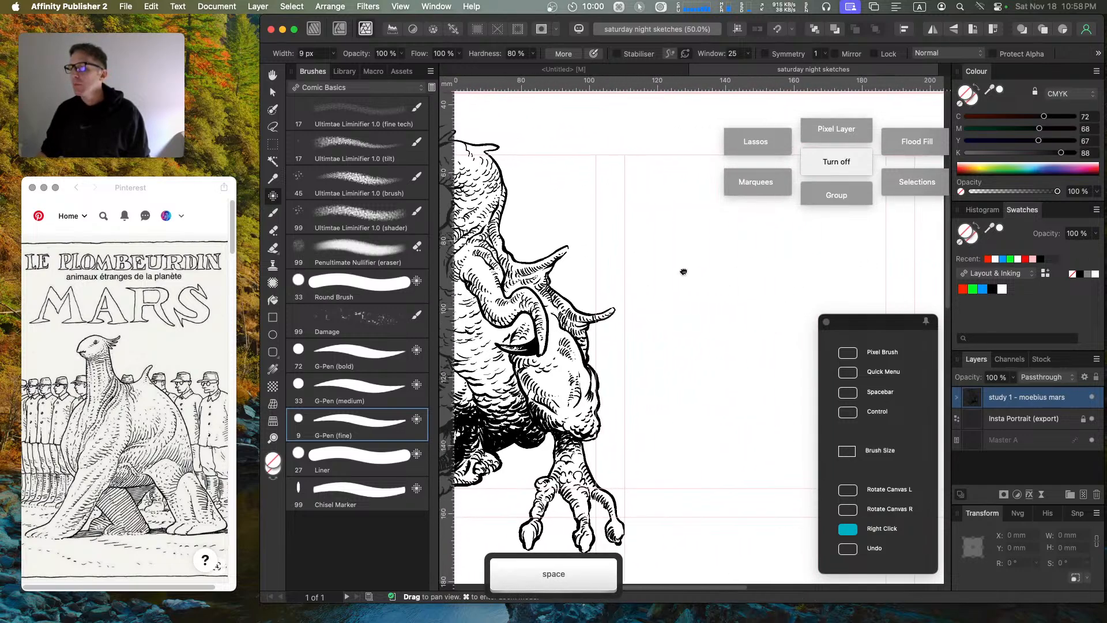
mouse_move(797, 272)
mouse_down()
mouse_move(897, 282)
mouse_move(670, 301)
mouse_up()
key(super+minus)
key(space)
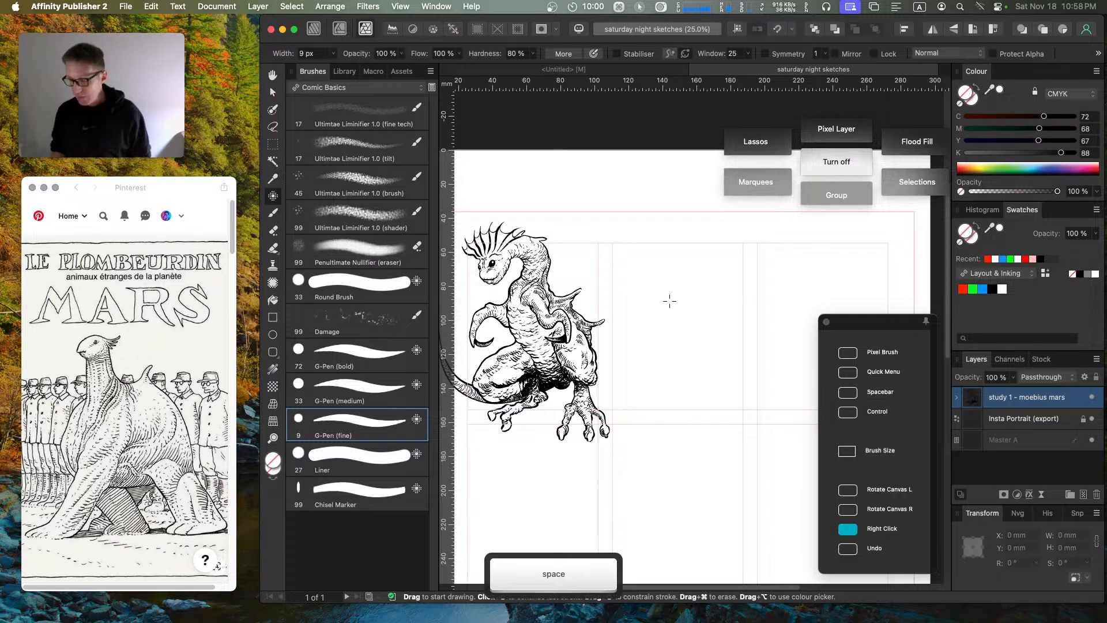
key(super+equal)
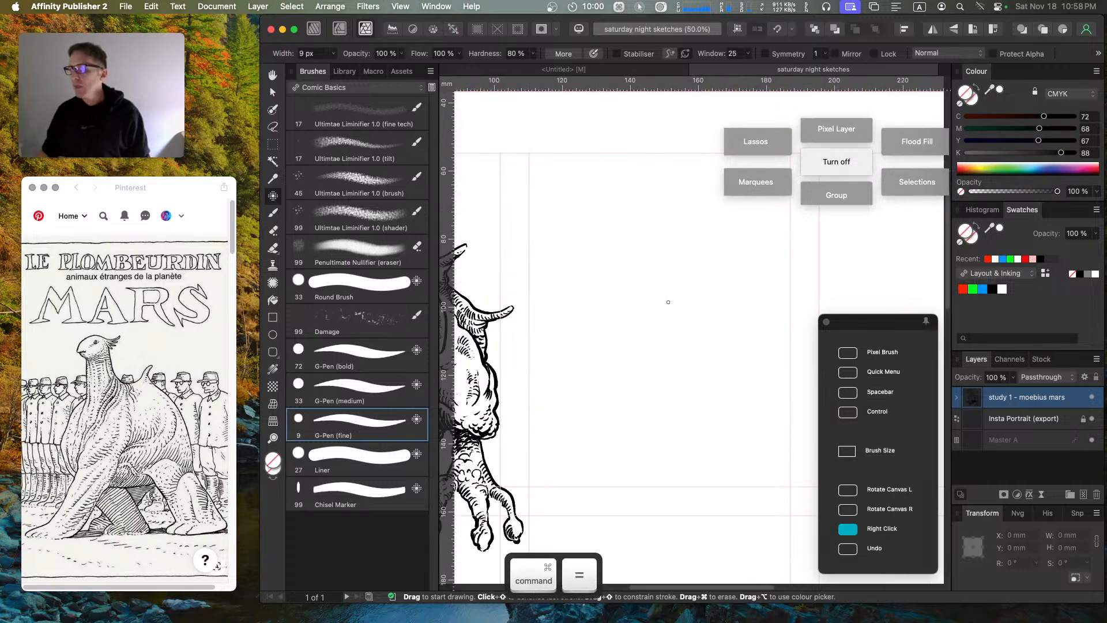
key(space)
drag(727, 346, 664, 356)
Step: Switch to Pinterest, return to the pin feed and open the John Buscema faces pin
click(112, 289)
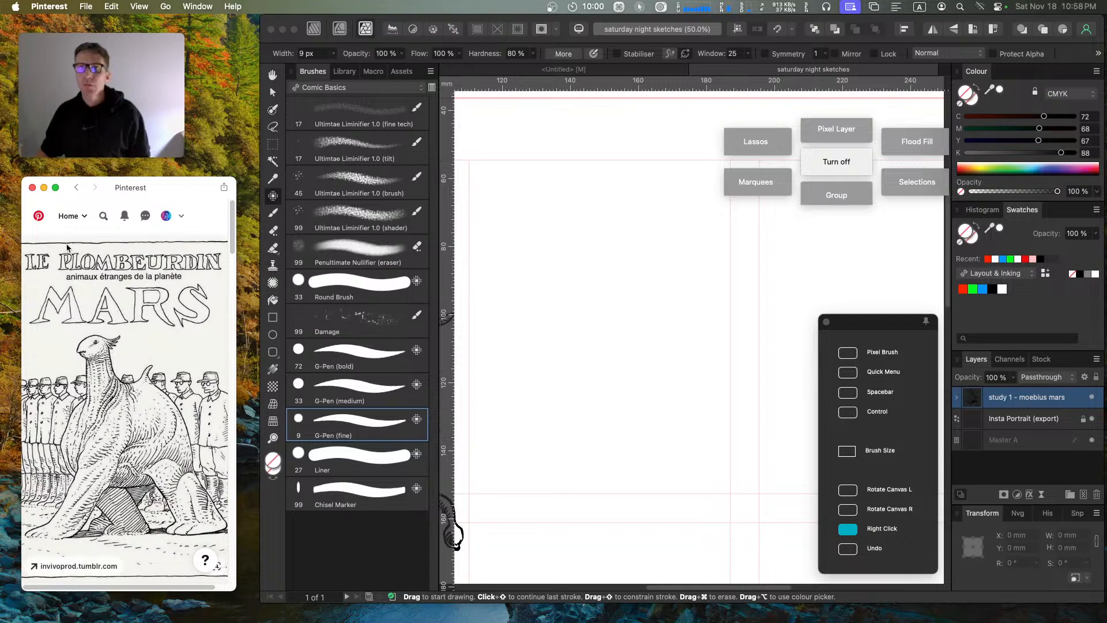
click(78, 188)
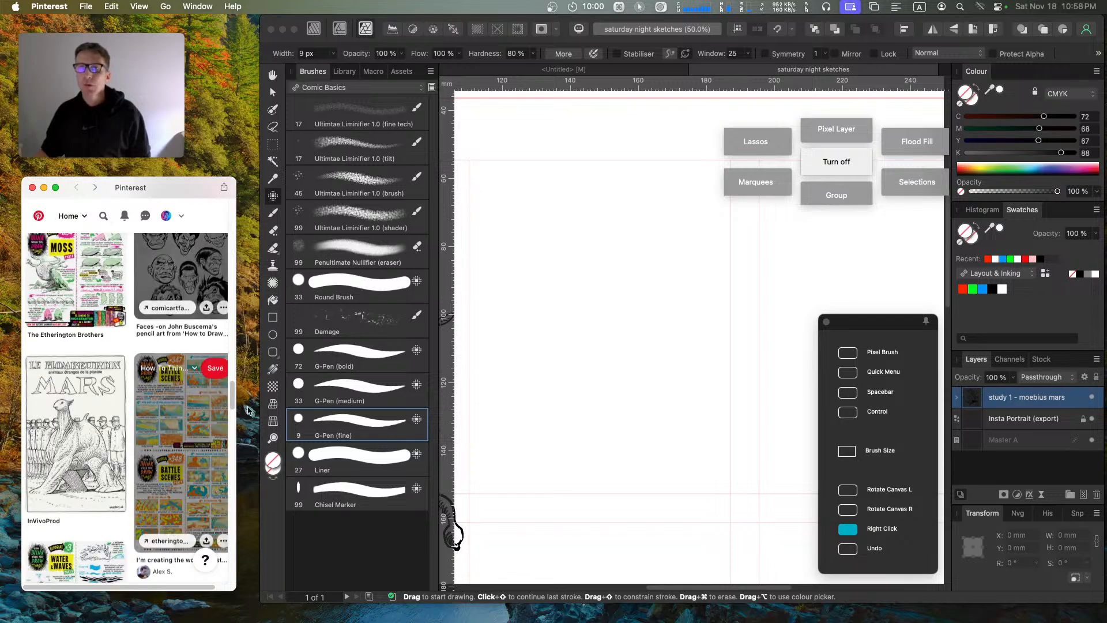
scroll(233, 403, up, 3)
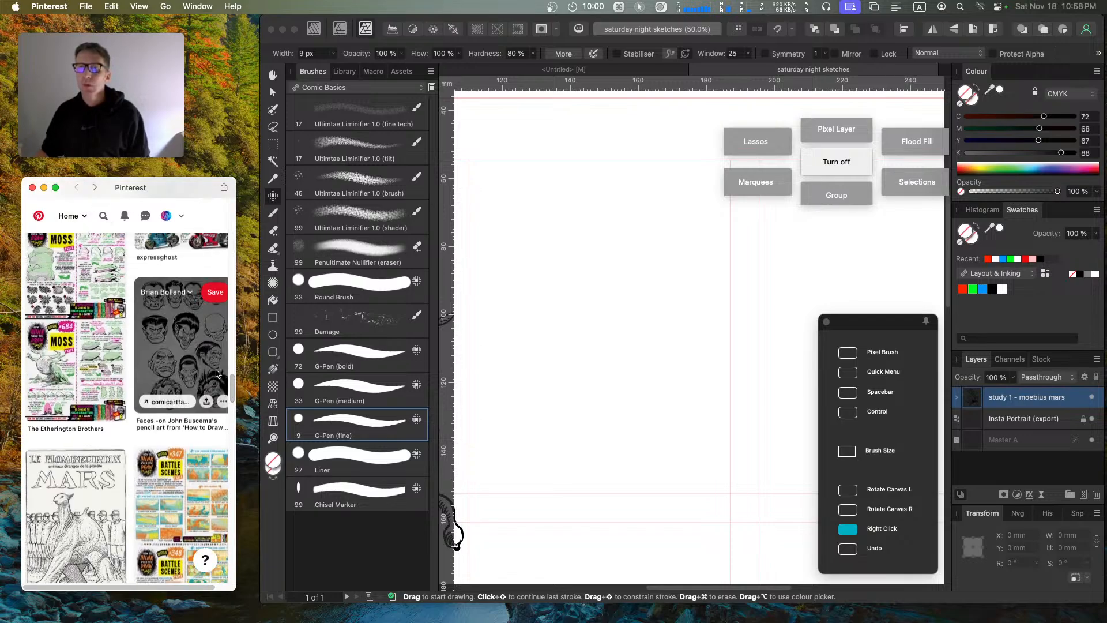
click(208, 353)
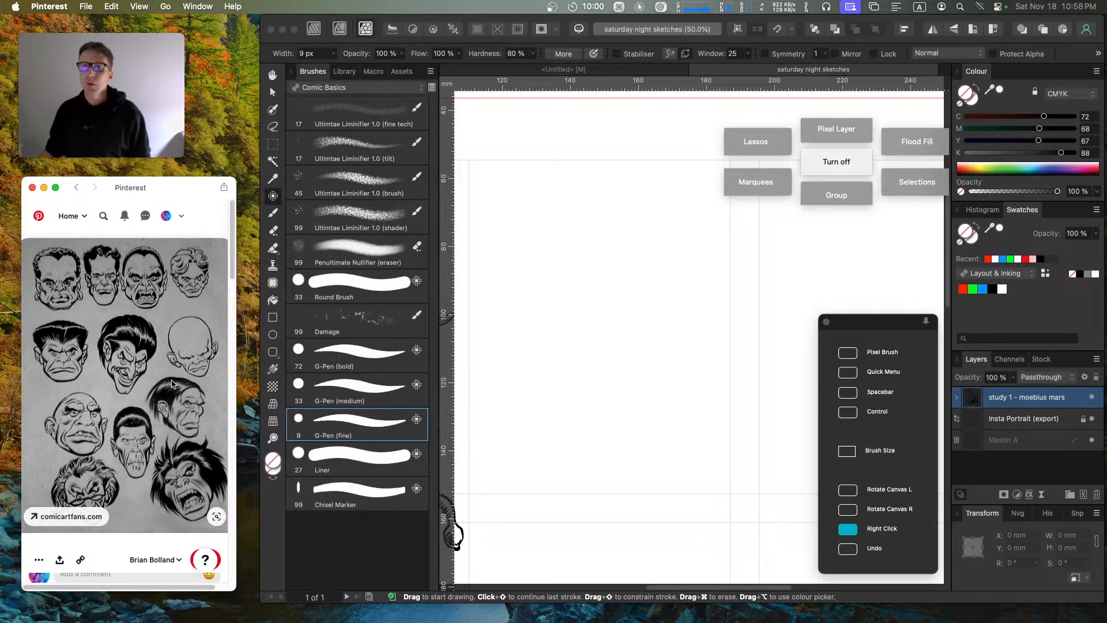
Step: Examine the enlarged comic heads on the face sheet as possible study references, and return to the feed
key(super+equal)
key(super+equal)
key(super+equal)
key(super+equal)
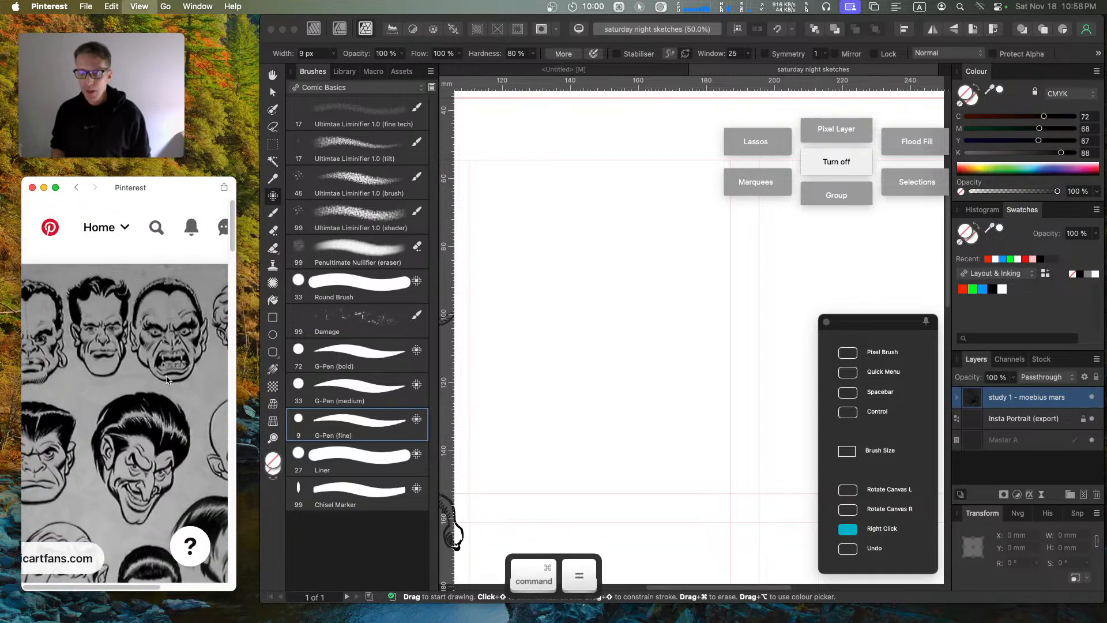
scroll(165, 580, right, 5)
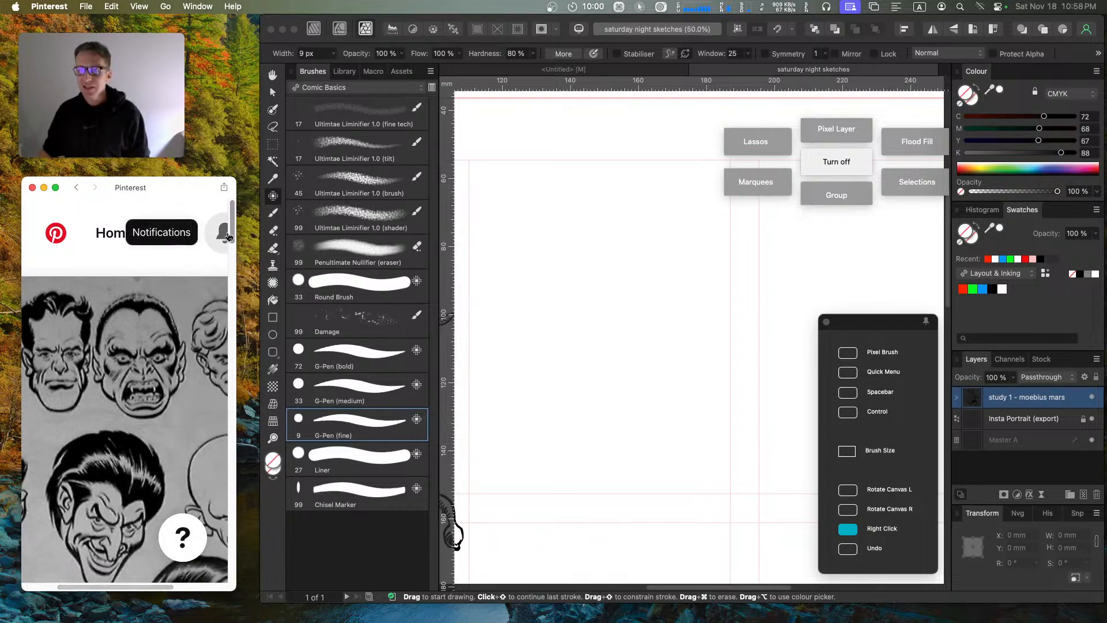
scroll(234, 257, down, 5)
scroll(234, 256, up, 2)
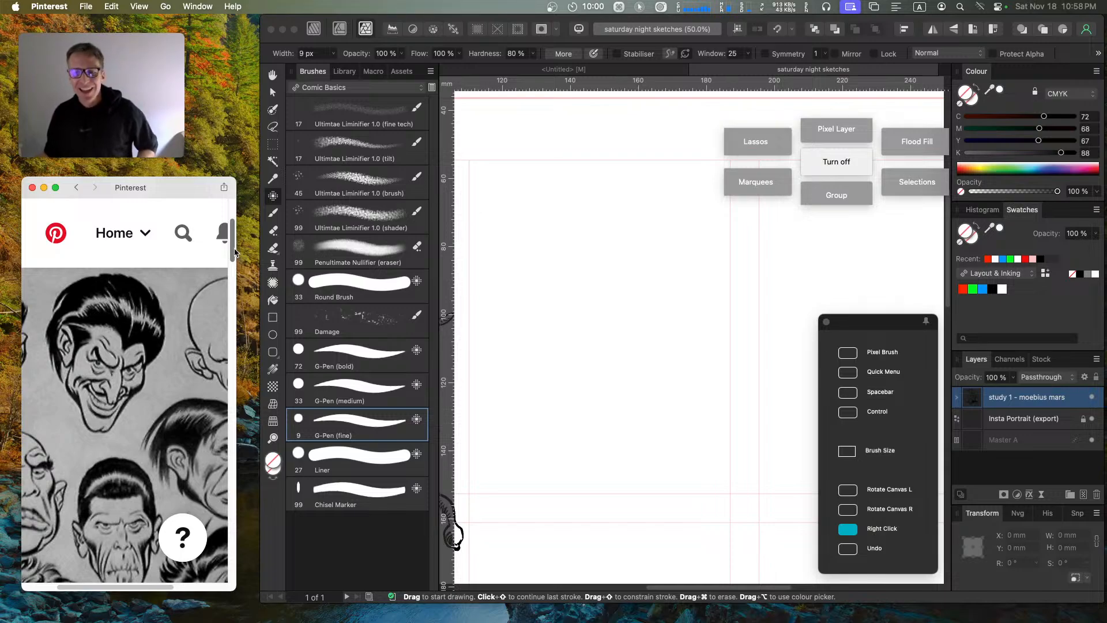
scroll(234, 254, down, 2)
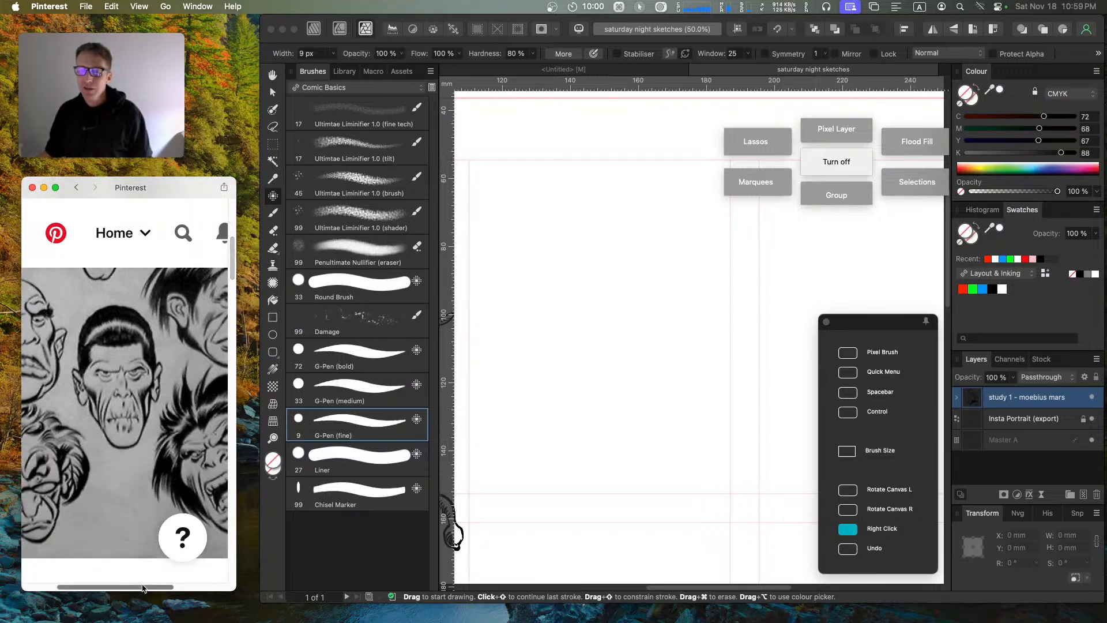
drag(144, 586, 197, 588)
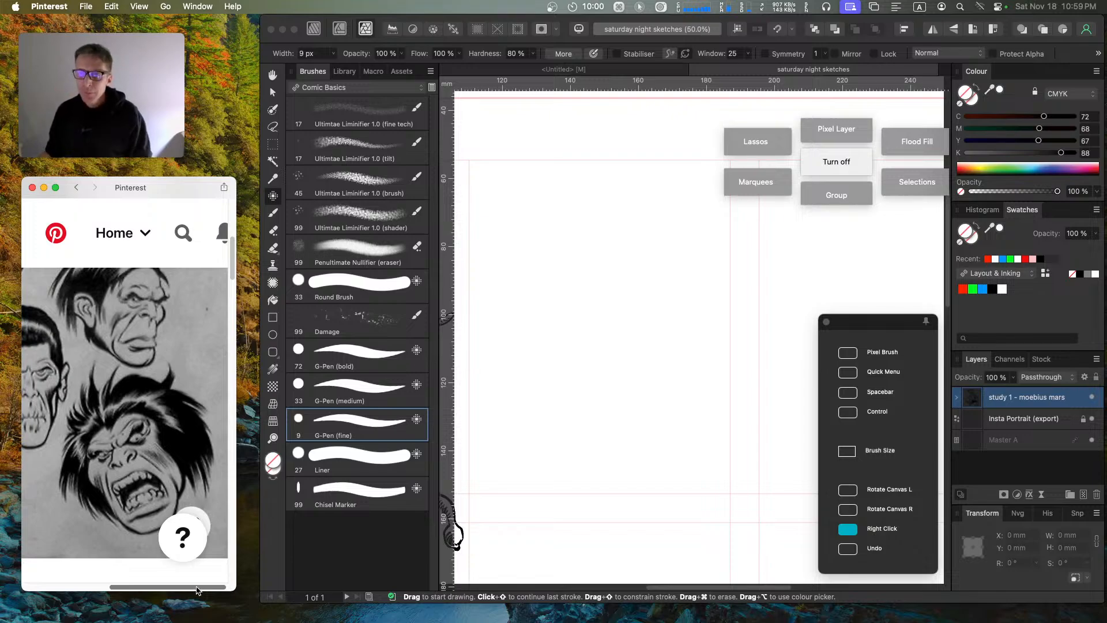
drag(197, 588, 88, 560)
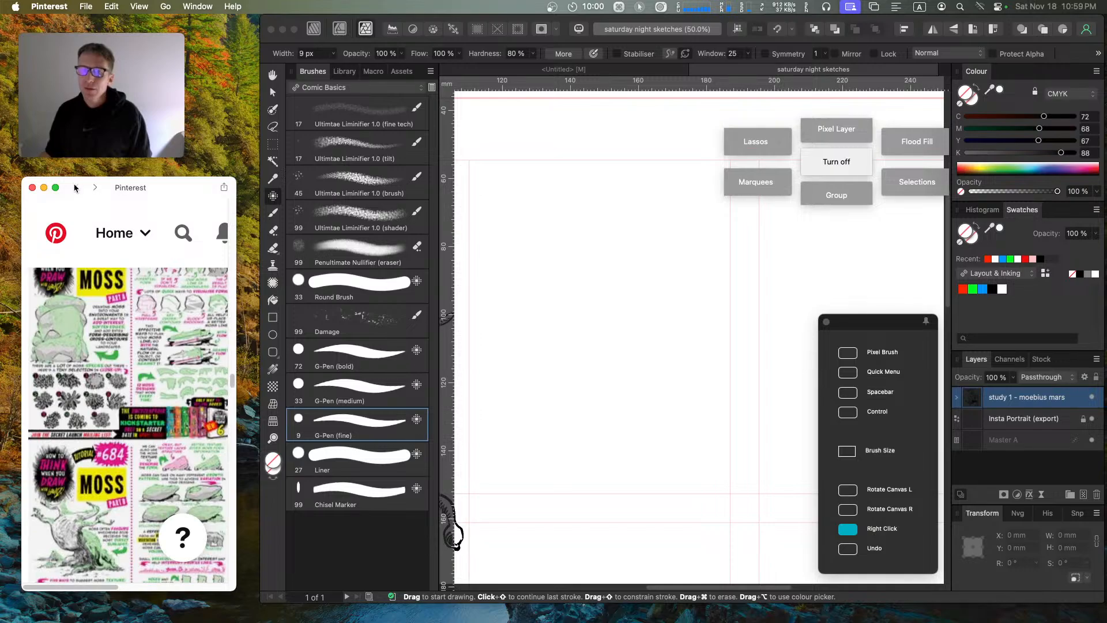
Step: Browse the pin feed for another drawing reference and return to its beginning
drag(234, 384, 234, 414)
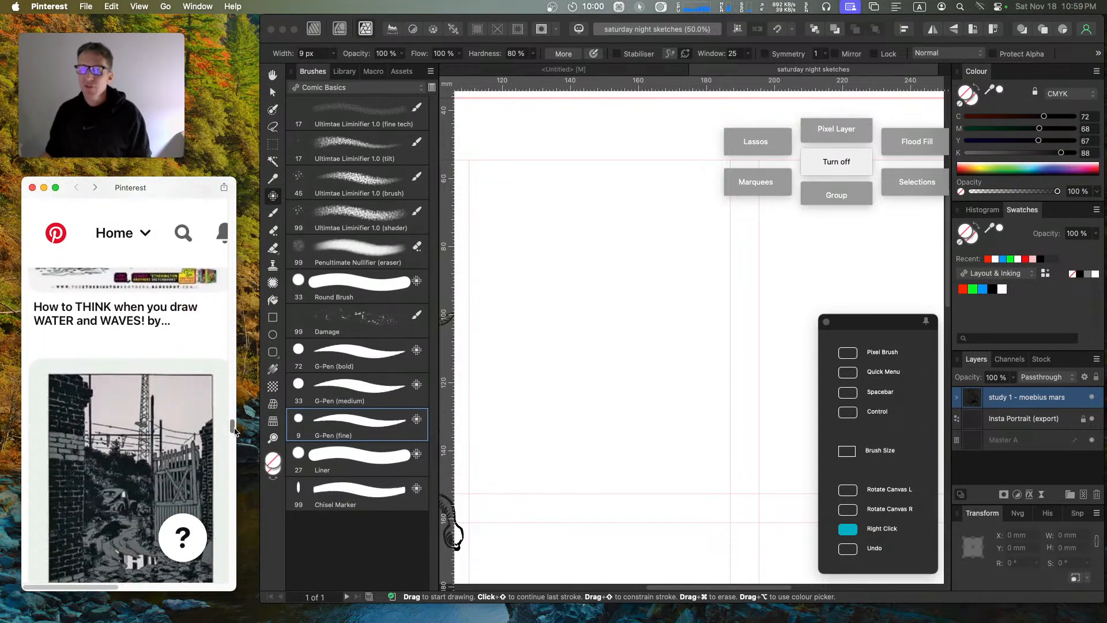
drag(235, 431, 251, 533)
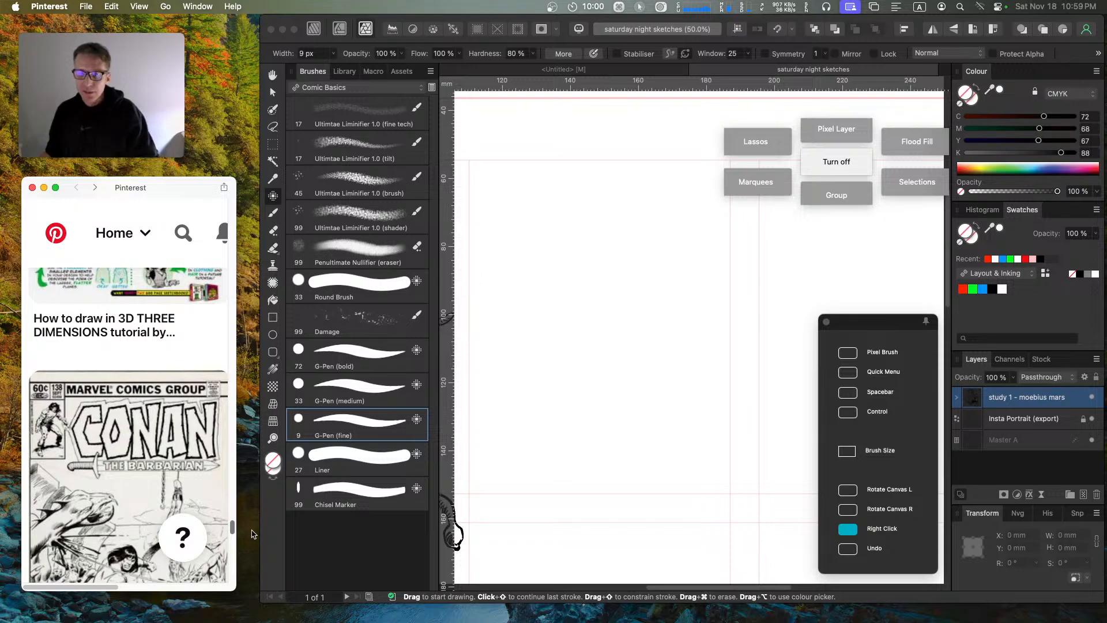
mouse_move(251, 534)
mouse_down()
mouse_move(251, 614)
mouse_move(214, 338)
mouse_up()
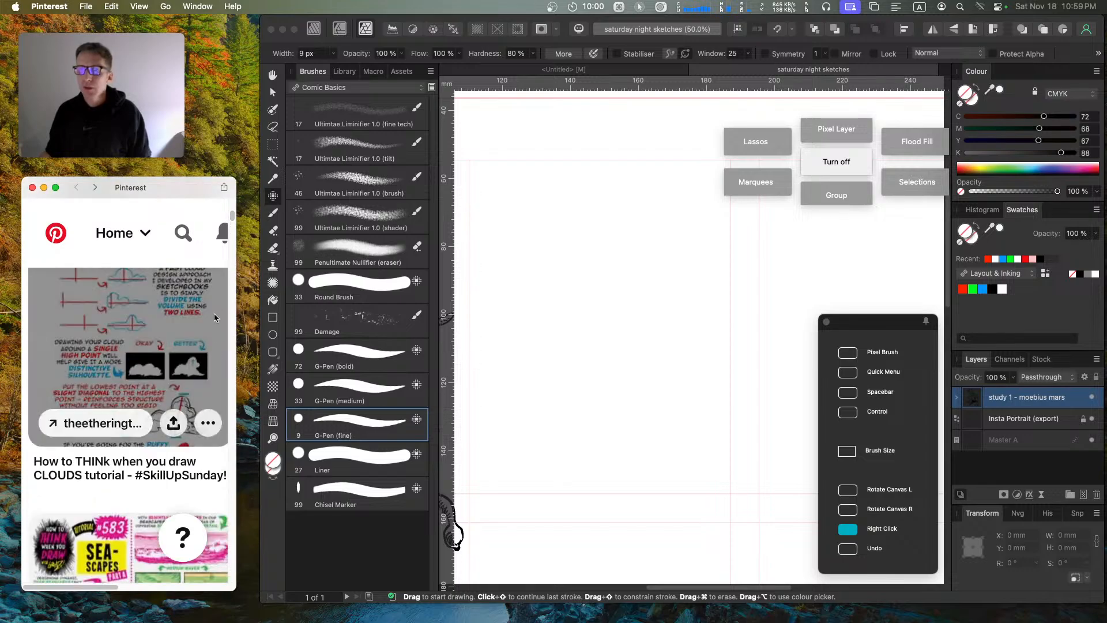
drag(233, 218, 230, 206)
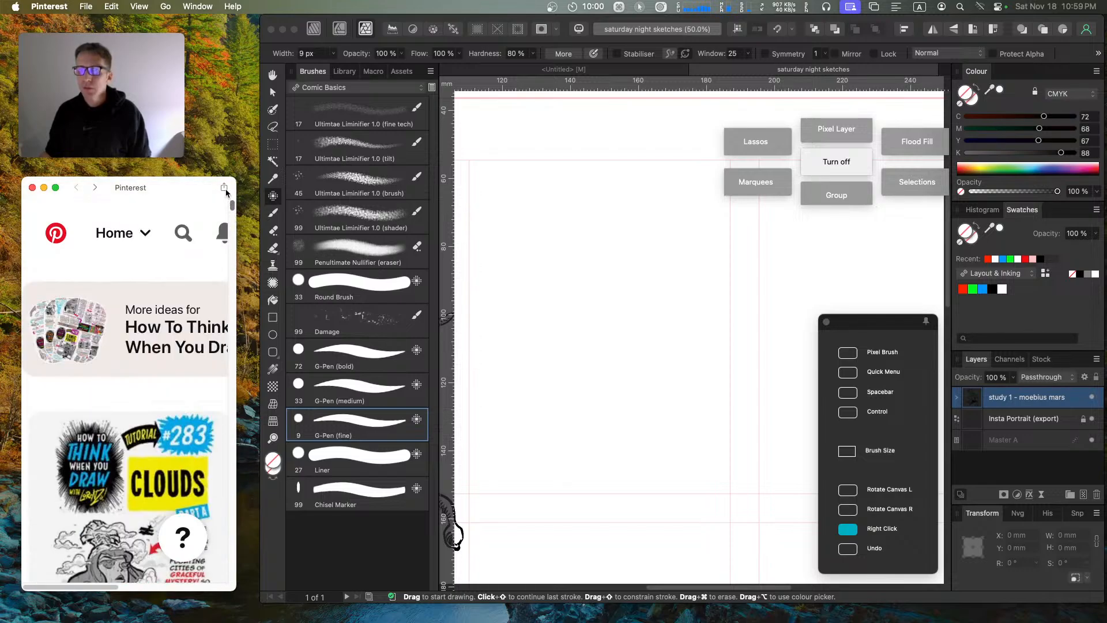
Step: Widen the Pinterest window and open the saved board "EC Horror Comic Art" from the profile
drag(235, 295, 358, 295)
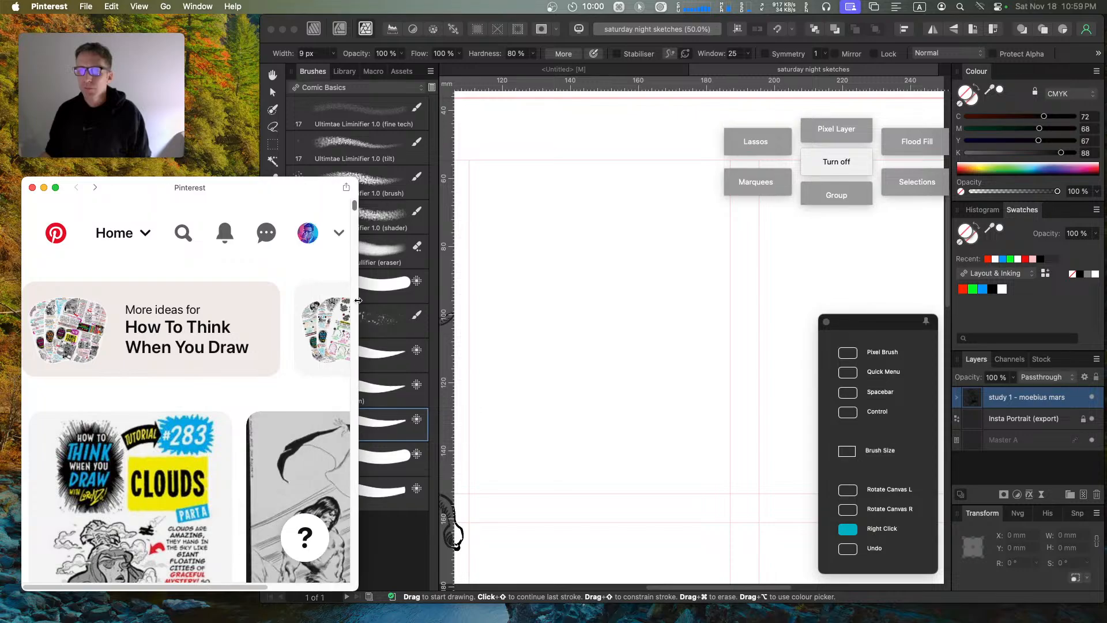
click(308, 233)
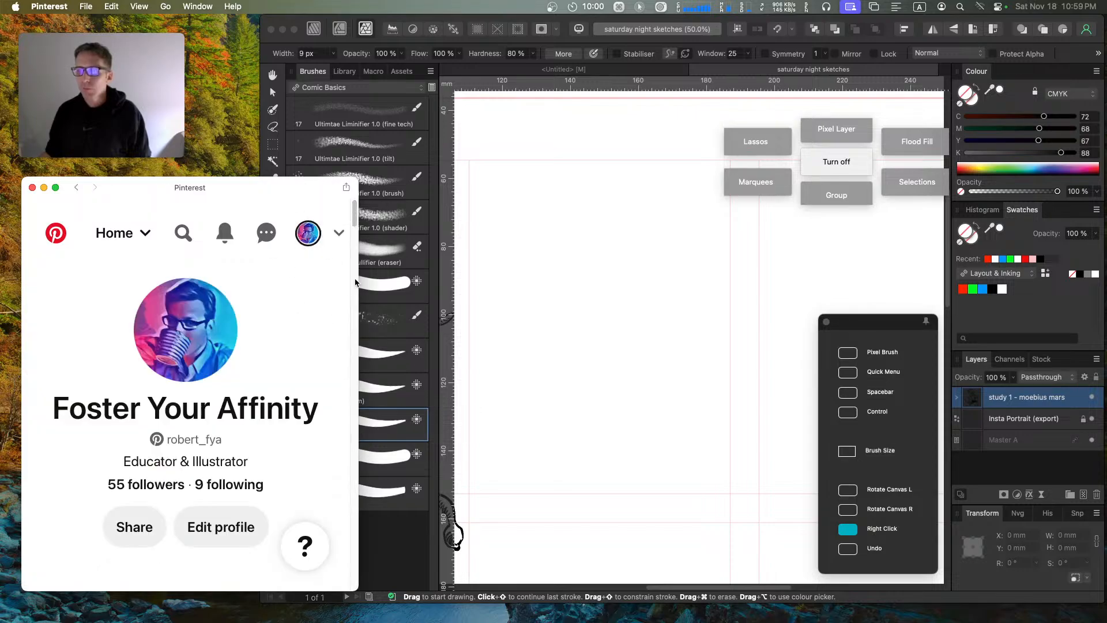
drag(354, 225, 358, 253)
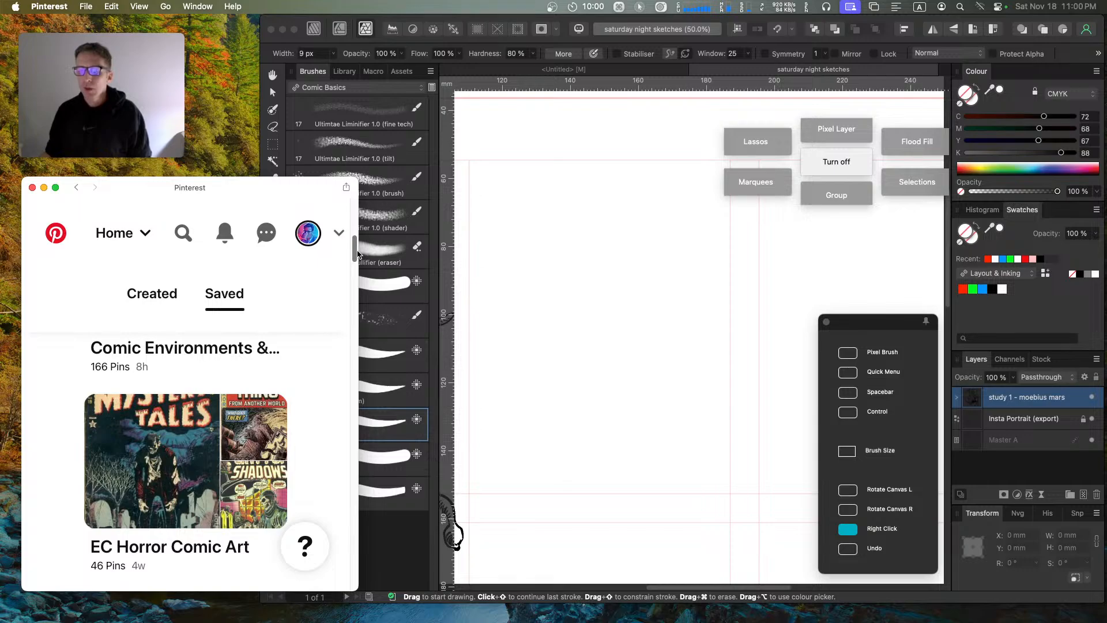
click(181, 452)
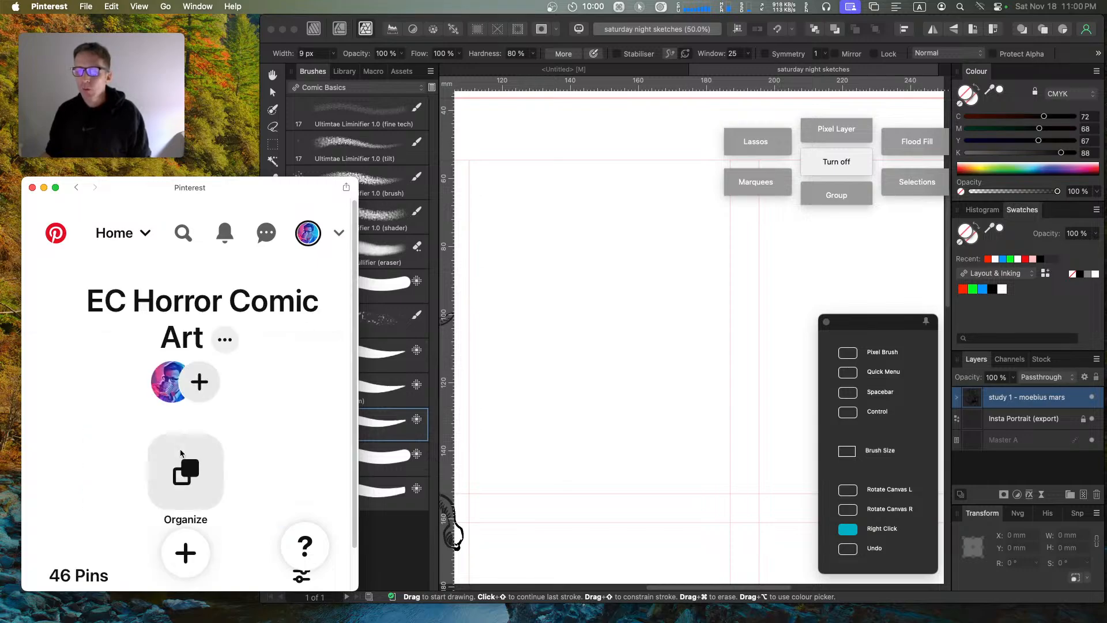
Step: Look through the covers on the "EC Horror Comic Art" board and return to the saved boards
drag(353, 225, 356, 243)
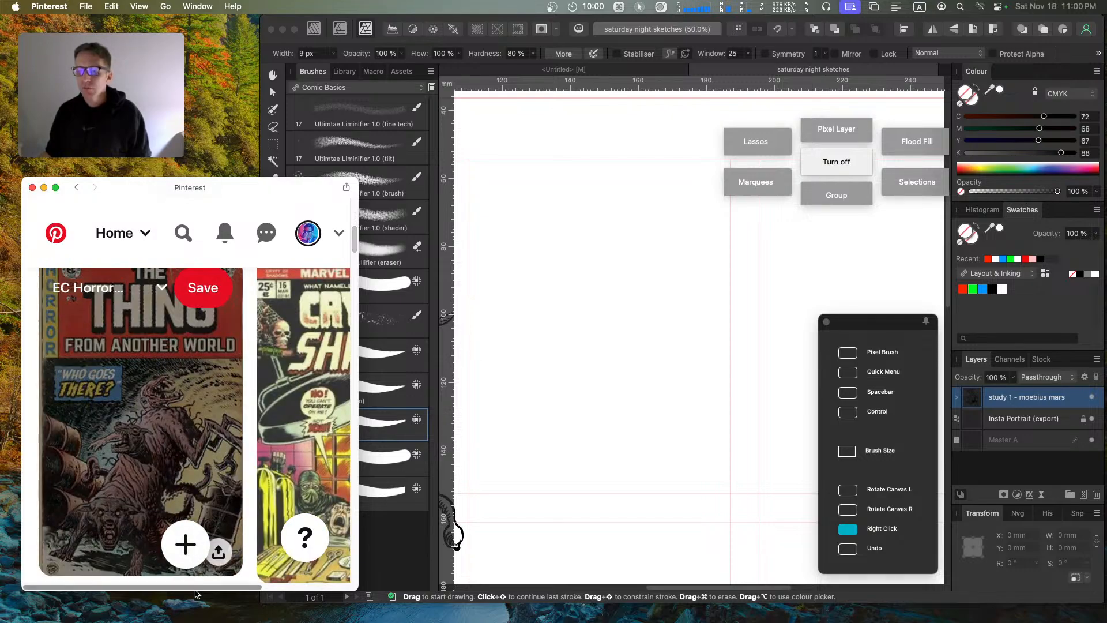
drag(197, 589, 291, 583)
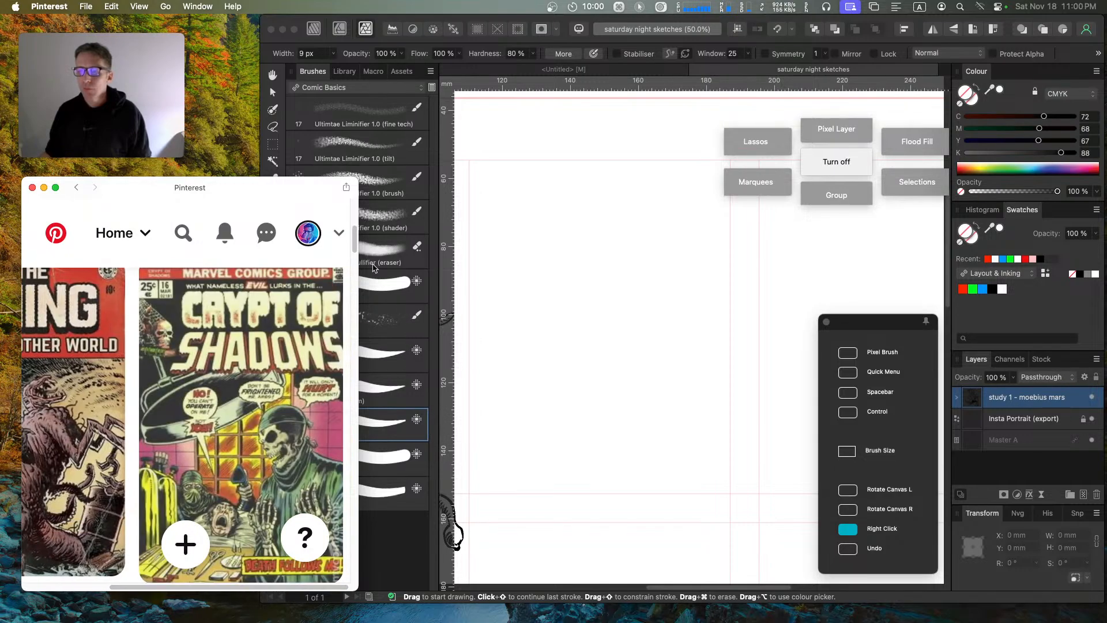
drag(356, 235, 354, 209)
click(76, 188)
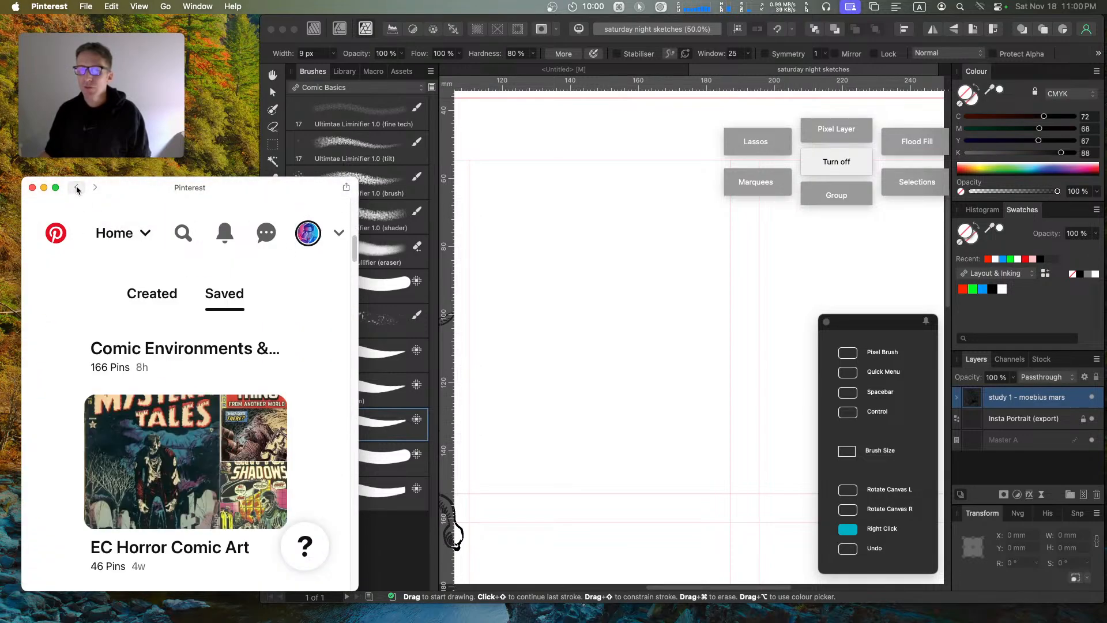
Step: Open the saved board "Full Page Vintage Comics" and its "Space Garbage" page pin
mouse_move(354, 257)
mouse_down()
mouse_move(386, 511)
mouse_move(385, 502)
mouse_up()
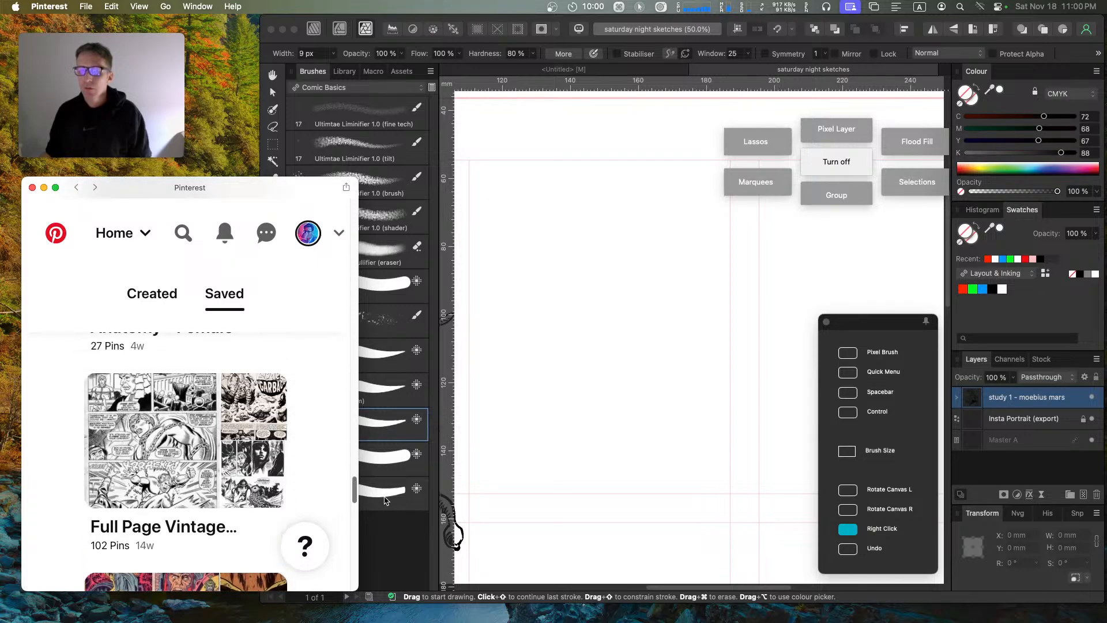
click(199, 451)
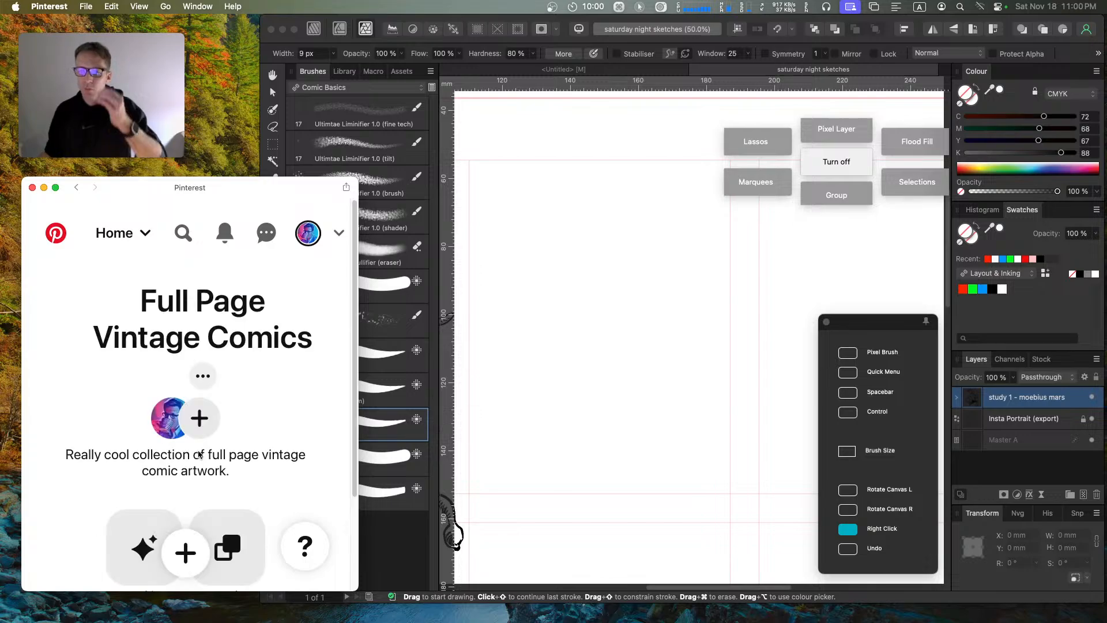
drag(354, 201, 354, 248)
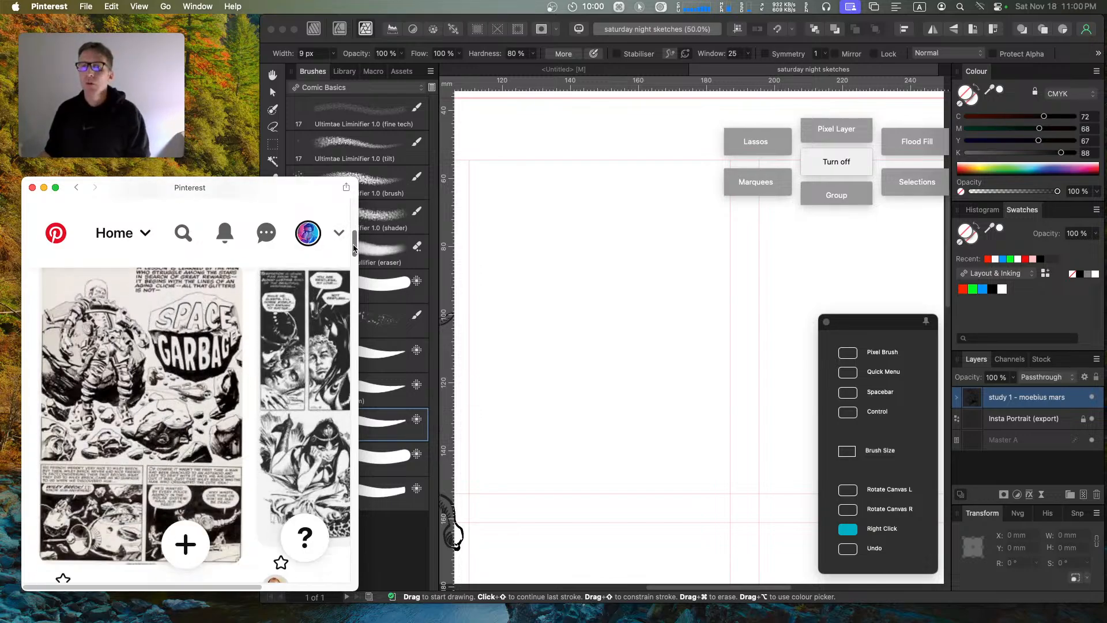
click(126, 370)
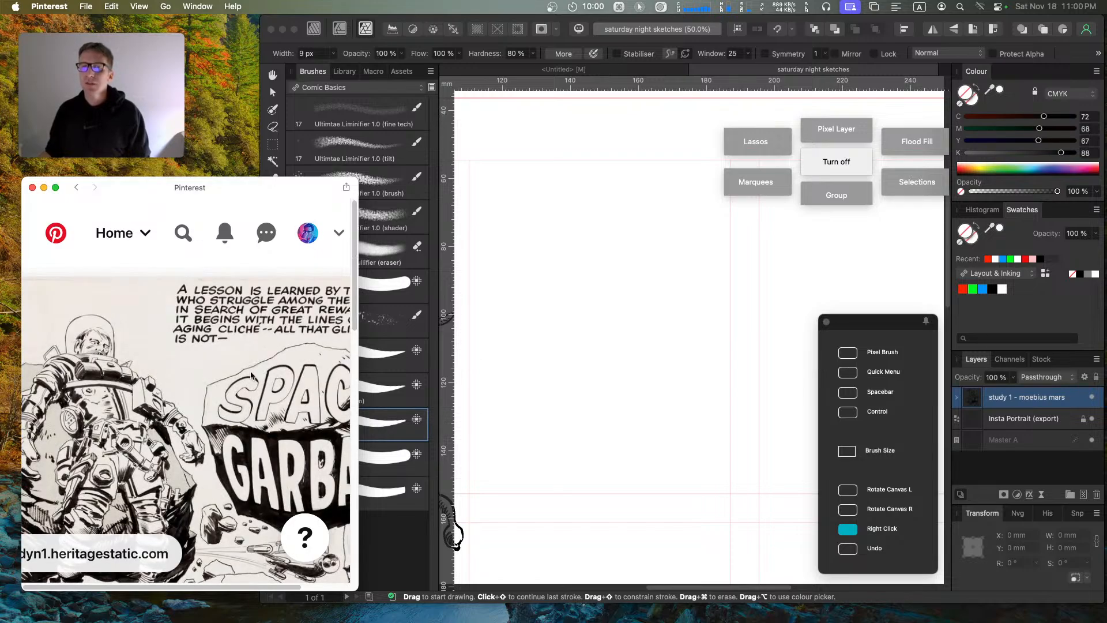
Step: Examine the "Space Garbage" page's astronaut and spaceship panels as study references, and return to the board
drag(356, 249, 359, 316)
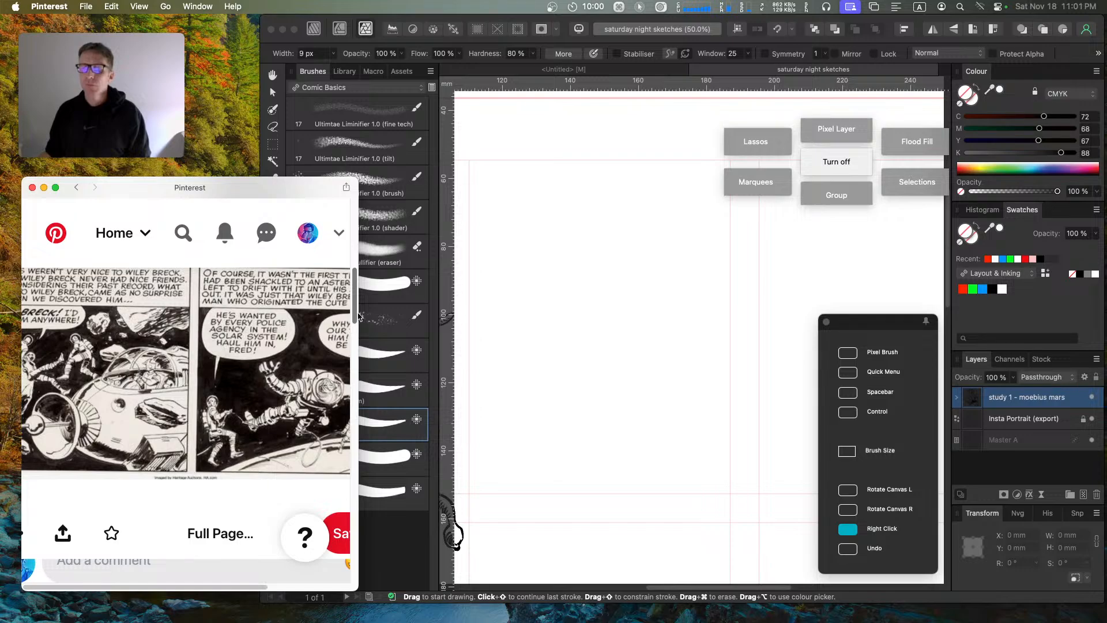
scroll(346, 346, right, 5)
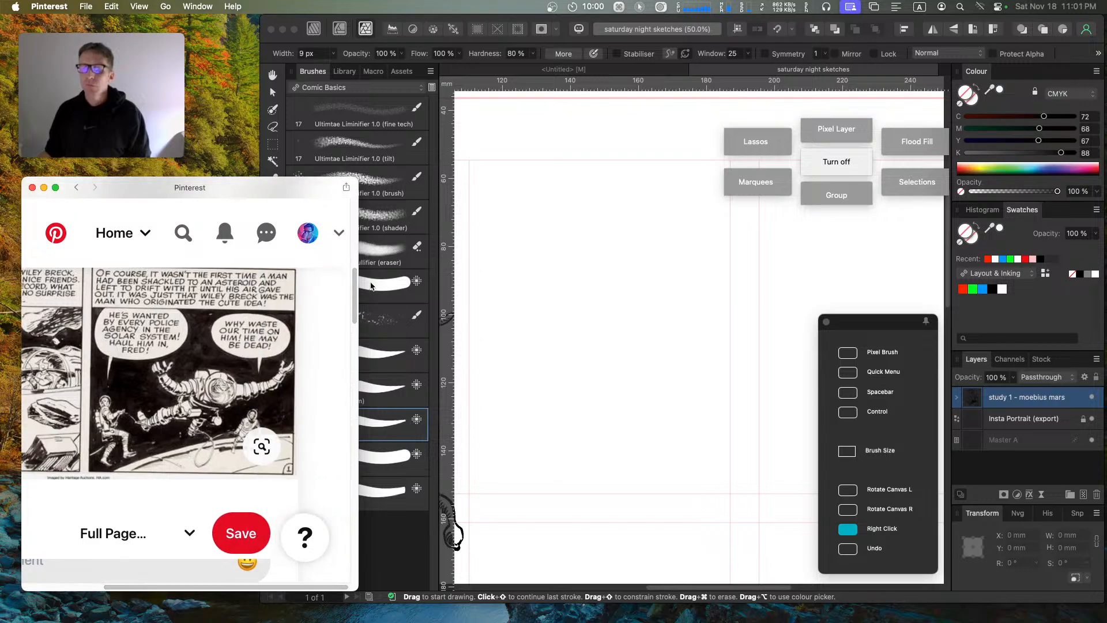
scroll(351, 309, up, 10)
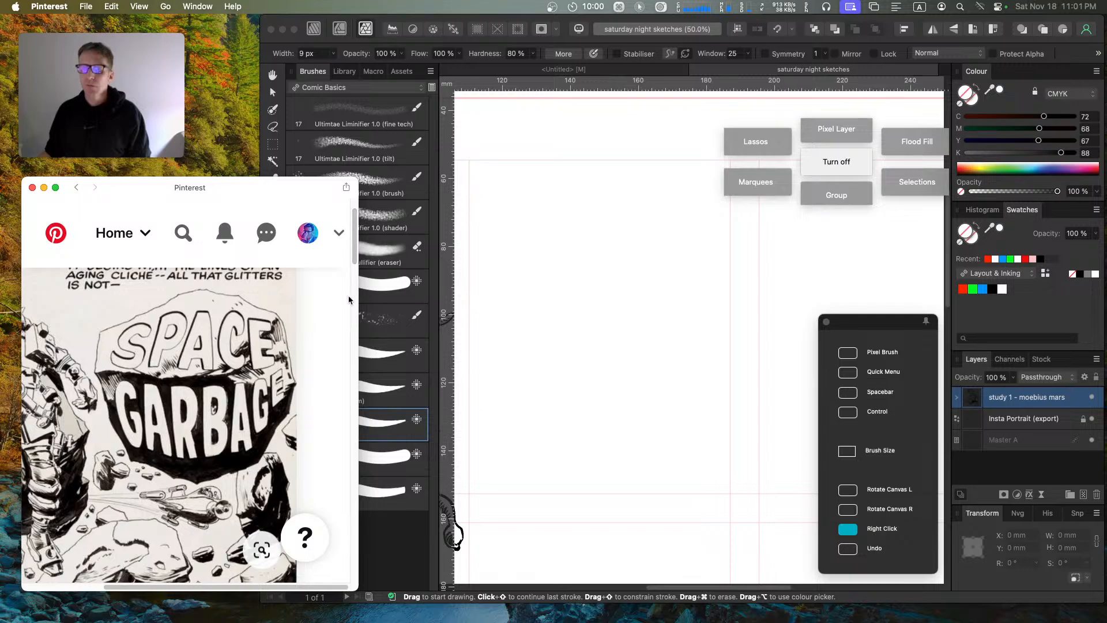
scroll(355, 247, up, 2)
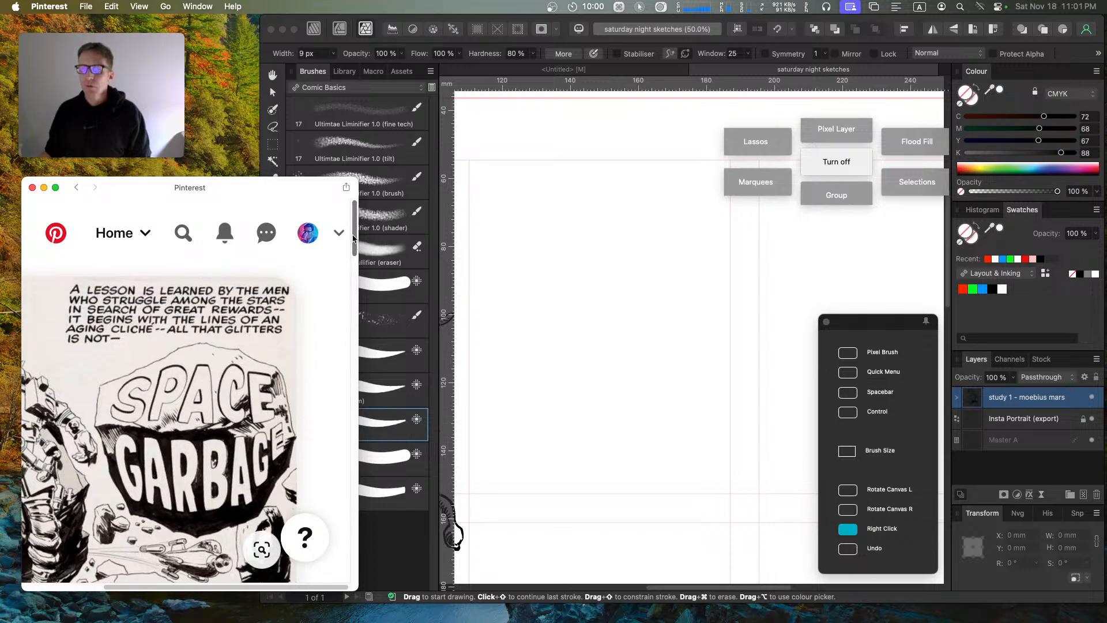
drag(189, 587, 108, 586)
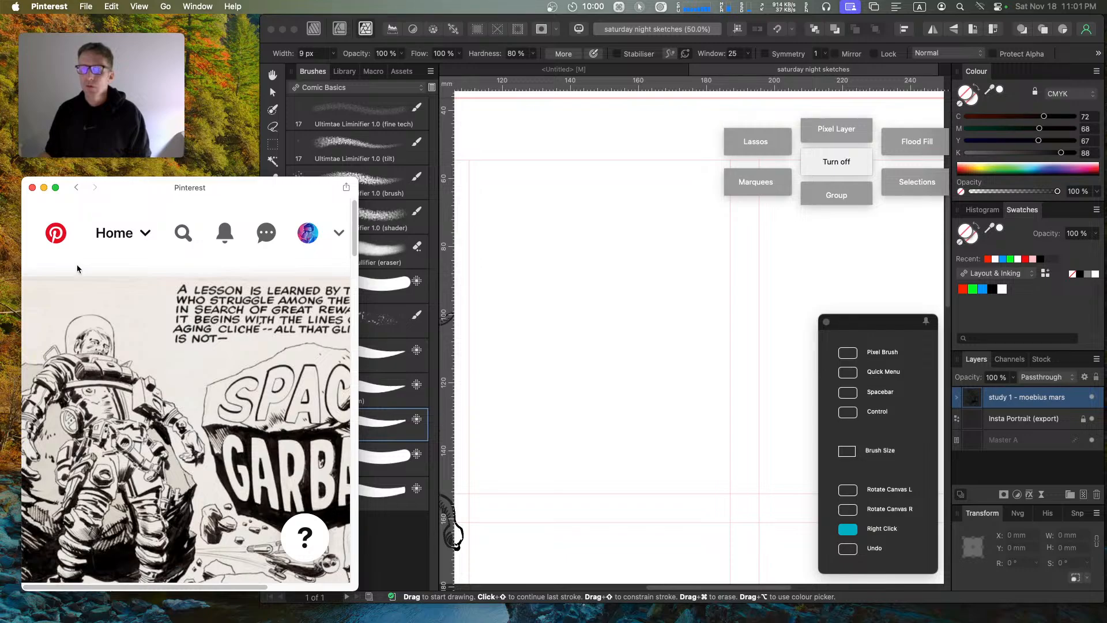
drag(355, 222, 353, 196)
click(76, 188)
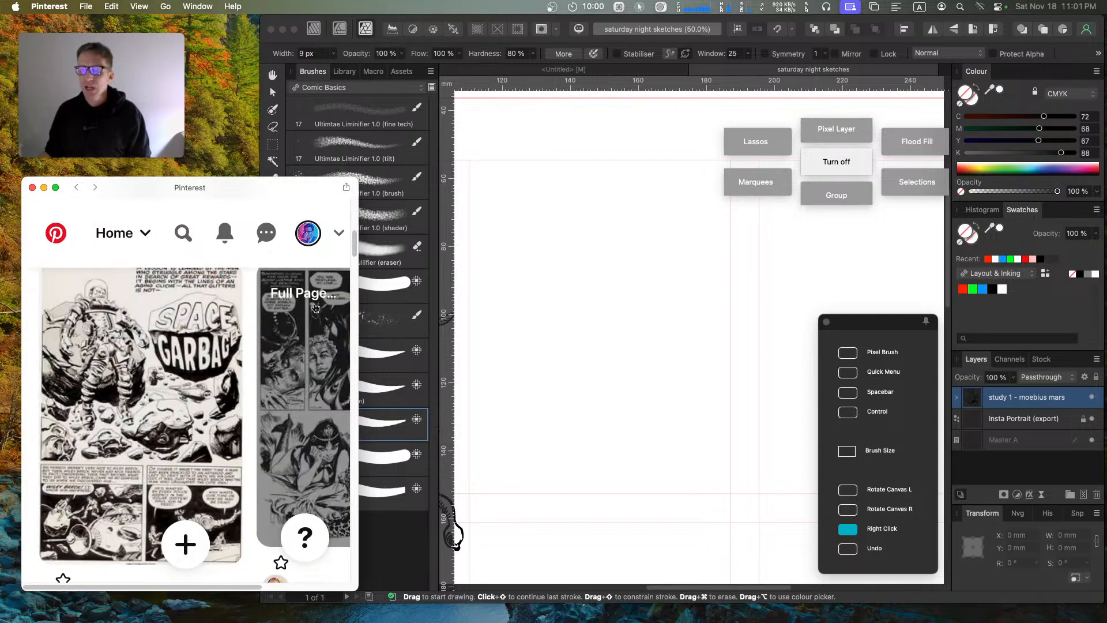
Step: Find and open the black-and-white action page pin captioned "18 Tips for Comic Artists" on the board
drag(354, 243, 354, 277)
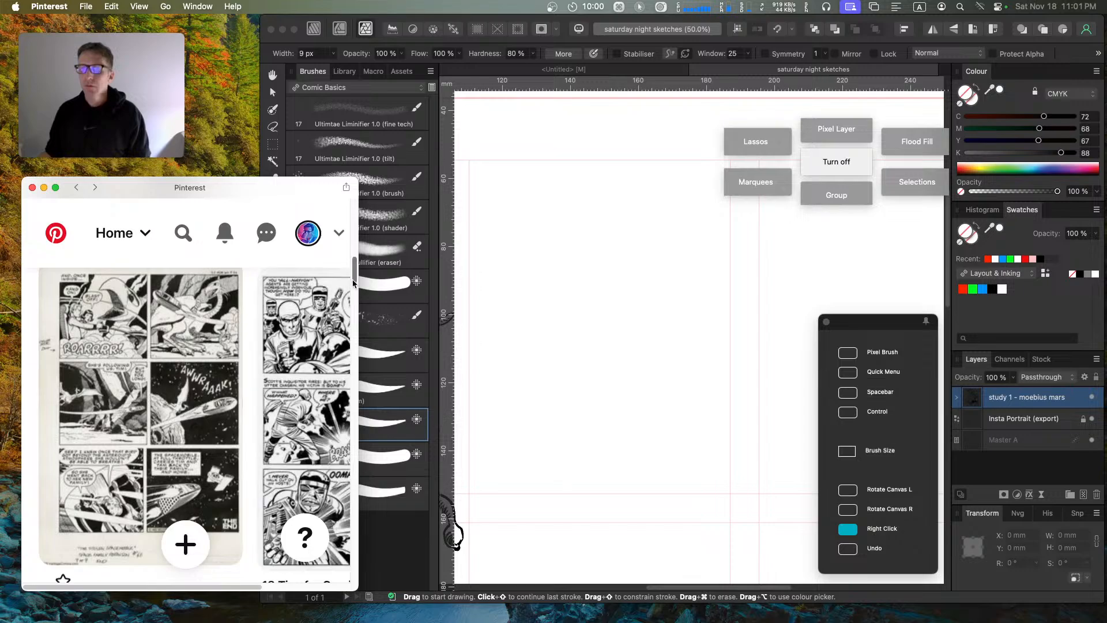
drag(354, 270, 353, 276)
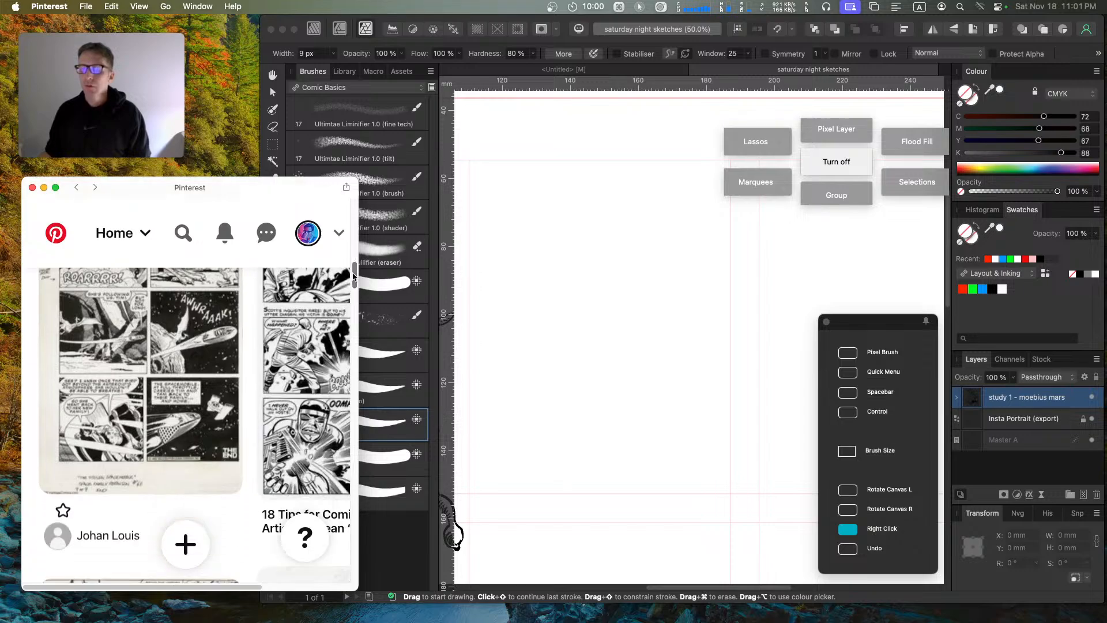
click(286, 400)
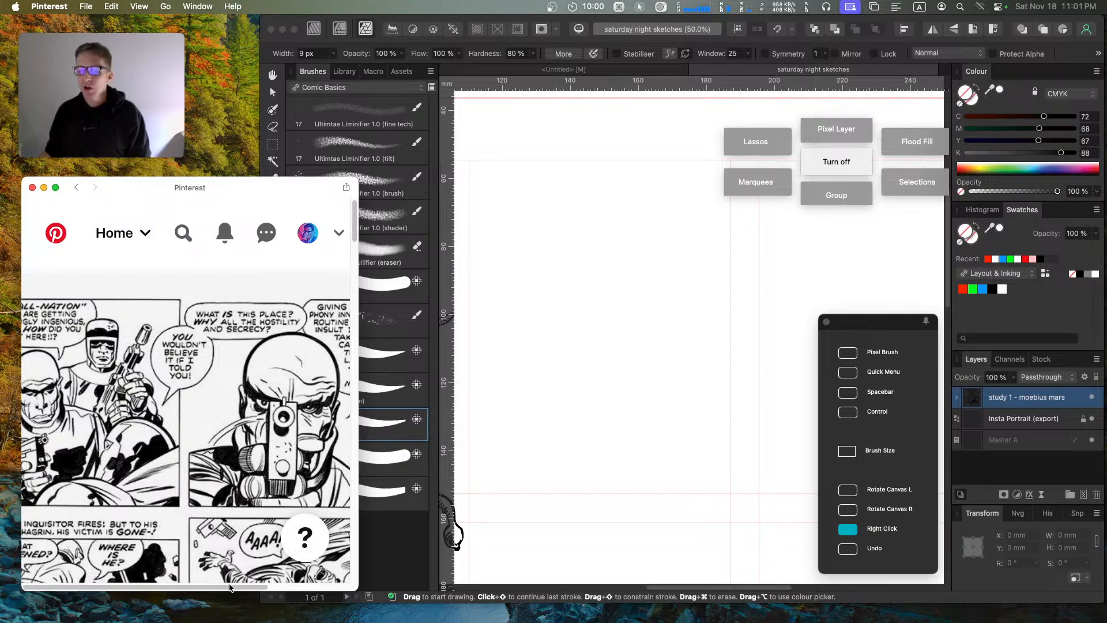
Step: Examine the bald gunman and fight panels on the enlarged action page, and return to the board
drag(231, 585, 279, 576)
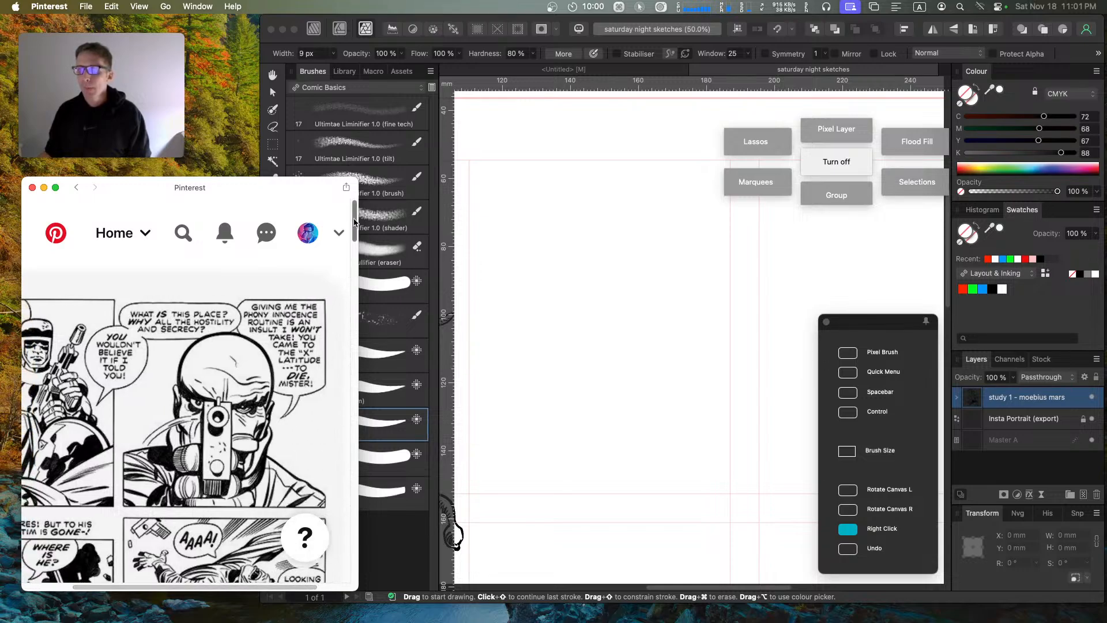
mouse_move(354, 223)
mouse_down()
mouse_move(350, 243)
mouse_move(338, 230)
mouse_up()
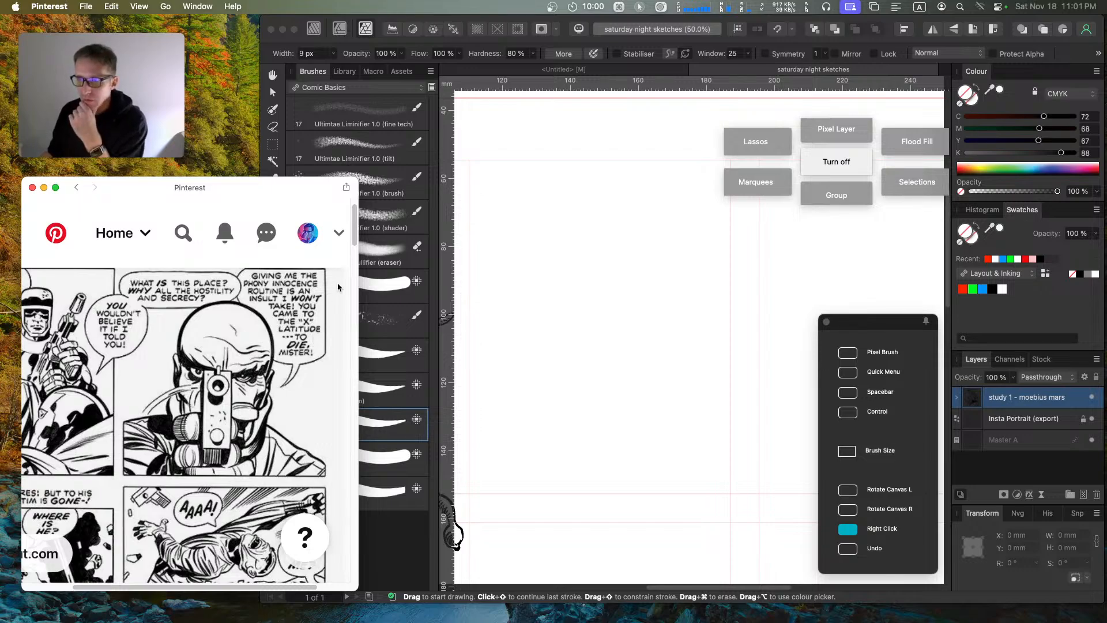
drag(353, 242, 351, 279)
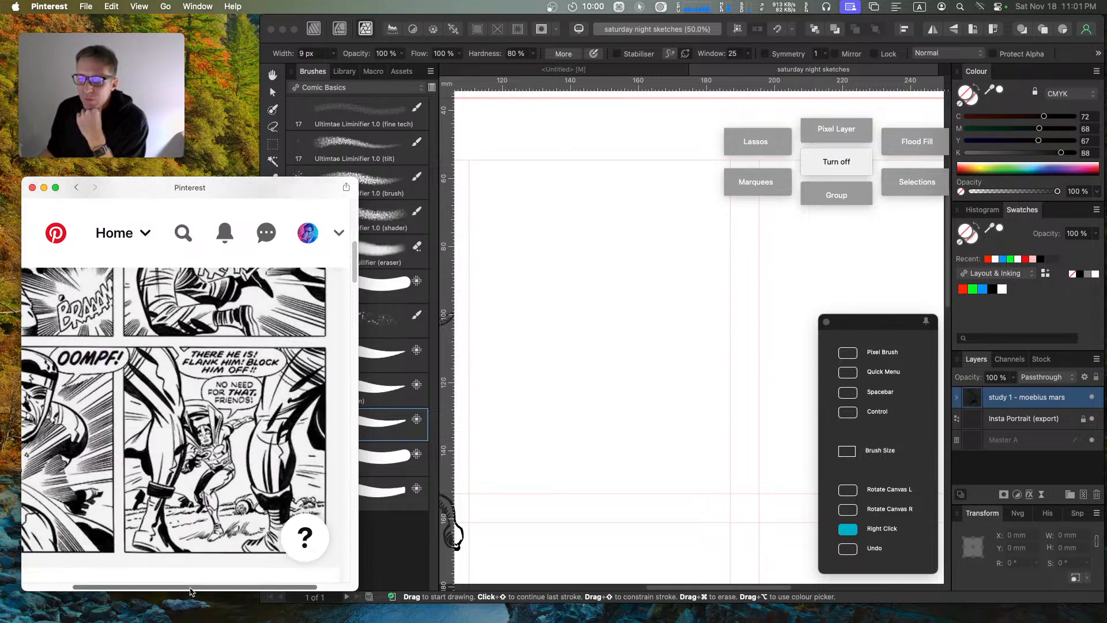
drag(192, 588, 141, 589)
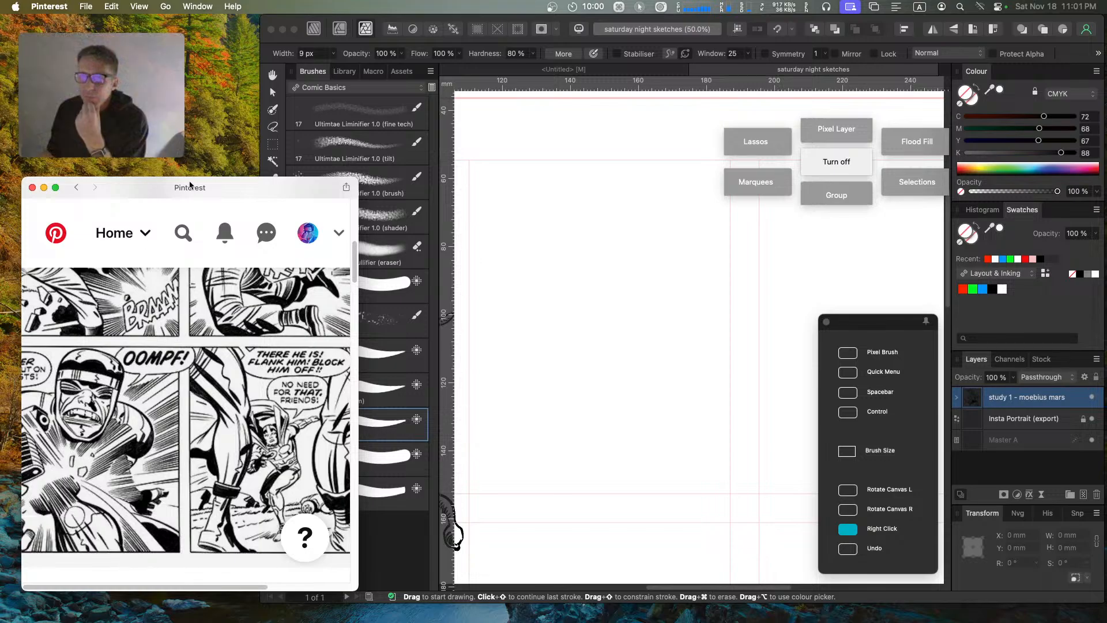
scroll(353, 258, down, 1)
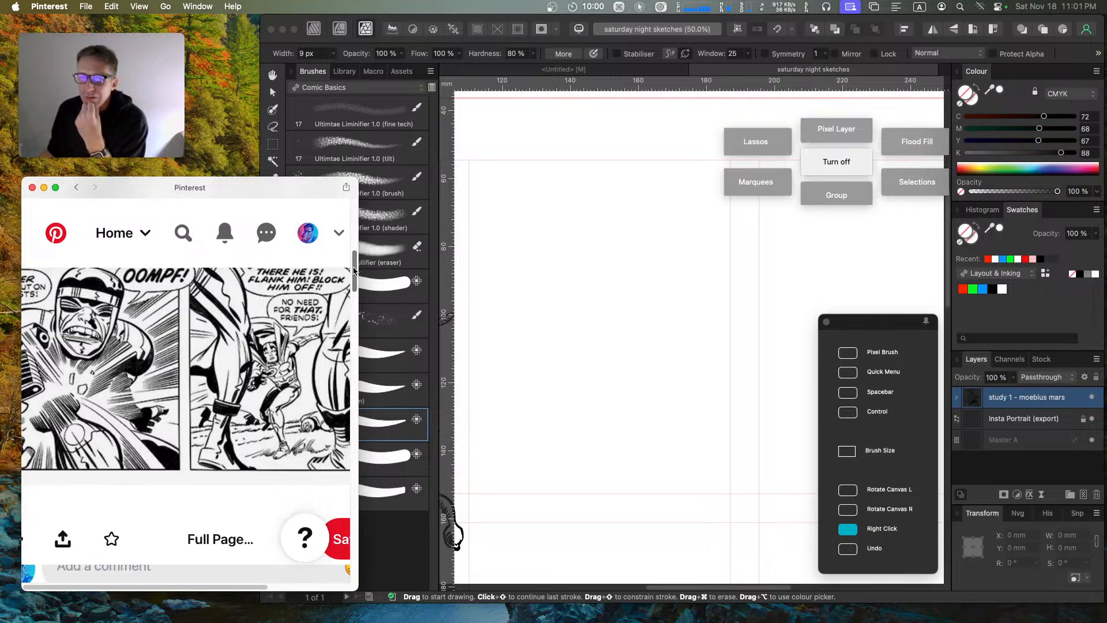
click(77, 190)
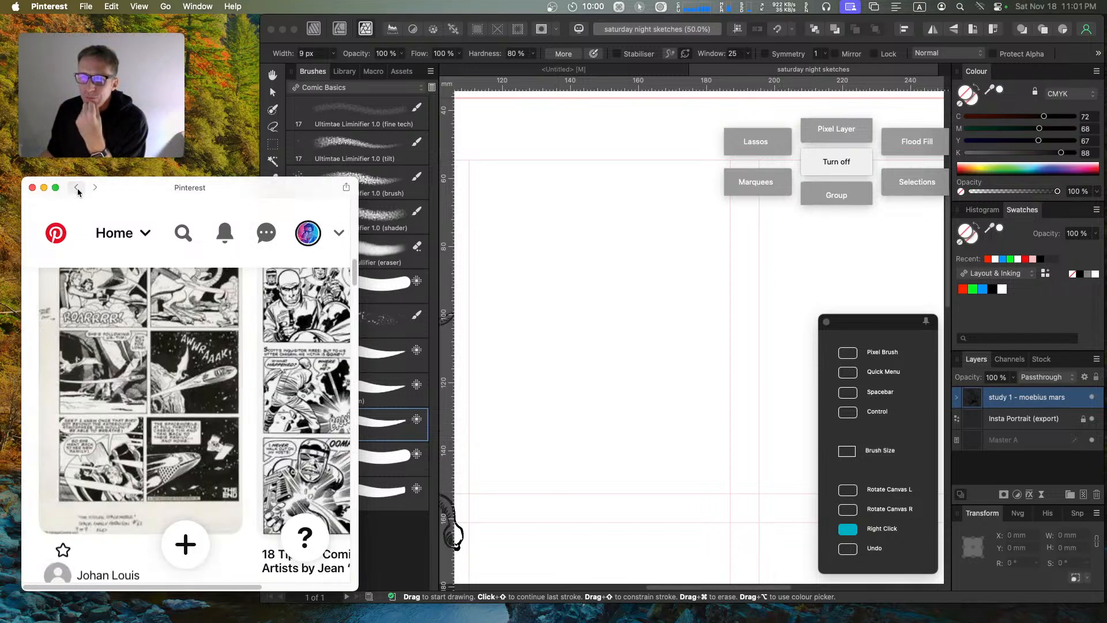
Step: Find and open the Conan page pin with the whip-wielding woman further down the board
drag(353, 283, 364, 330)
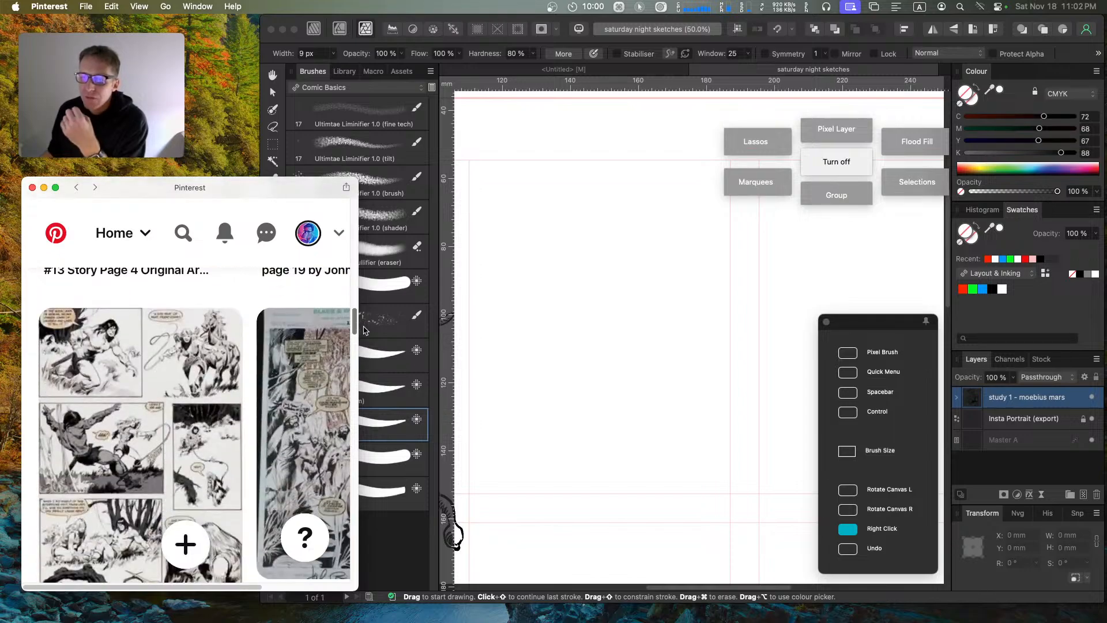
scroll(239, 405, down, 2)
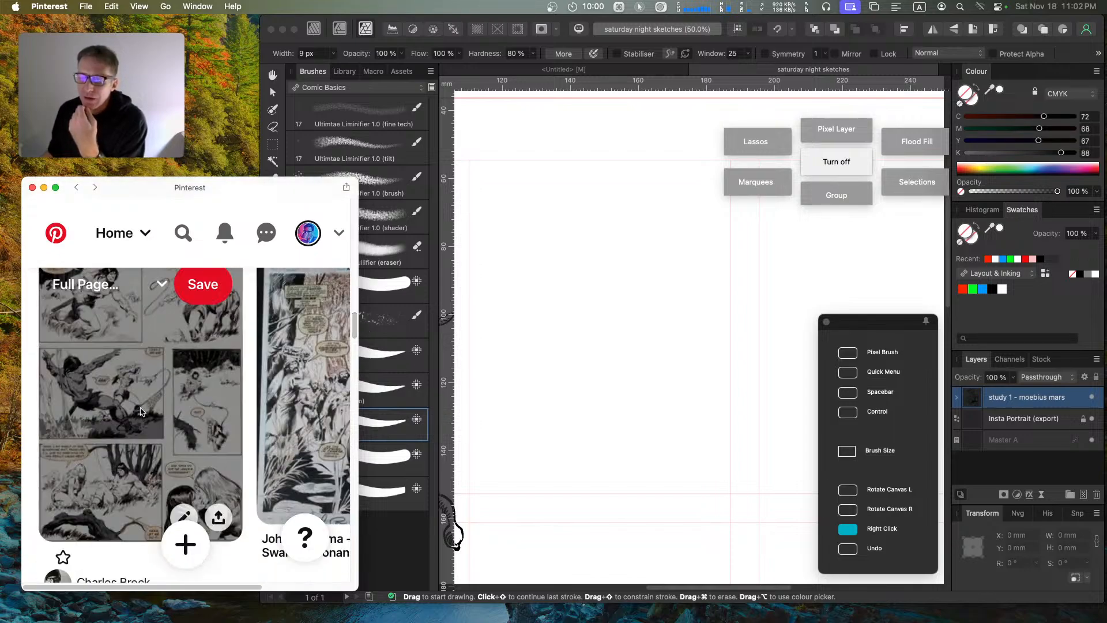
click(138, 415)
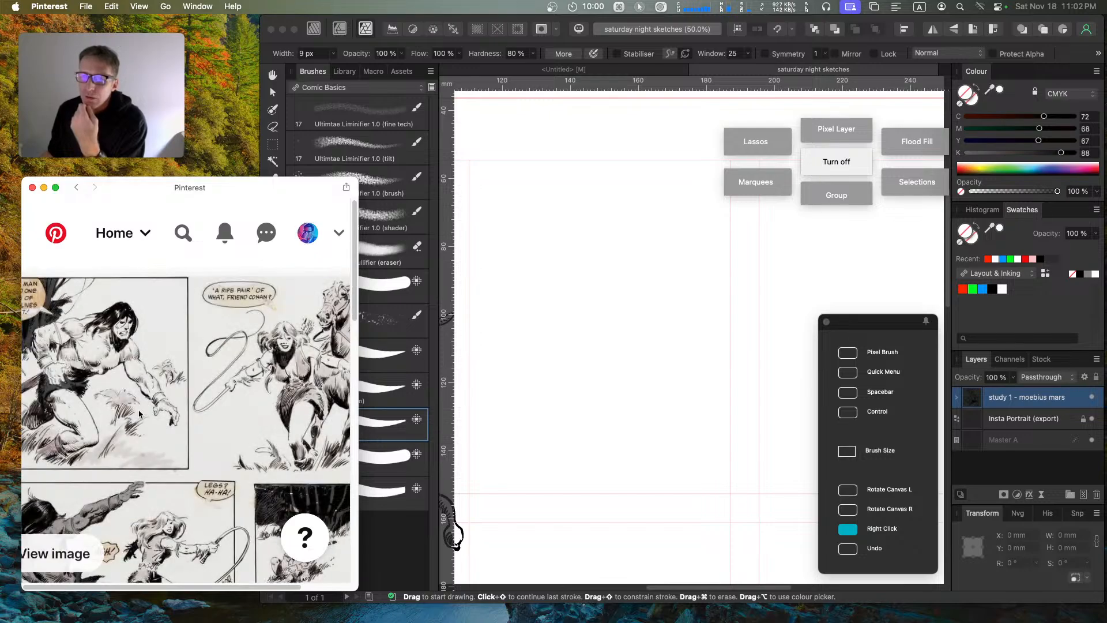
mouse_move(291, 438)
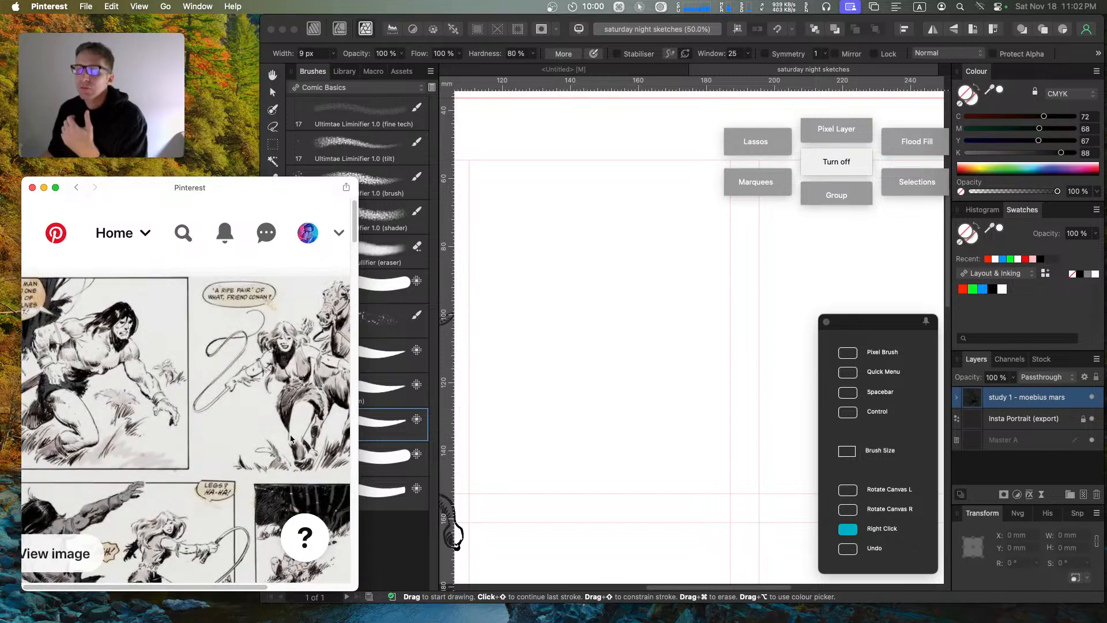
Step: Examine the Conan page's panels and bring the whip-cracking panel into view
drag(354, 237, 355, 265)
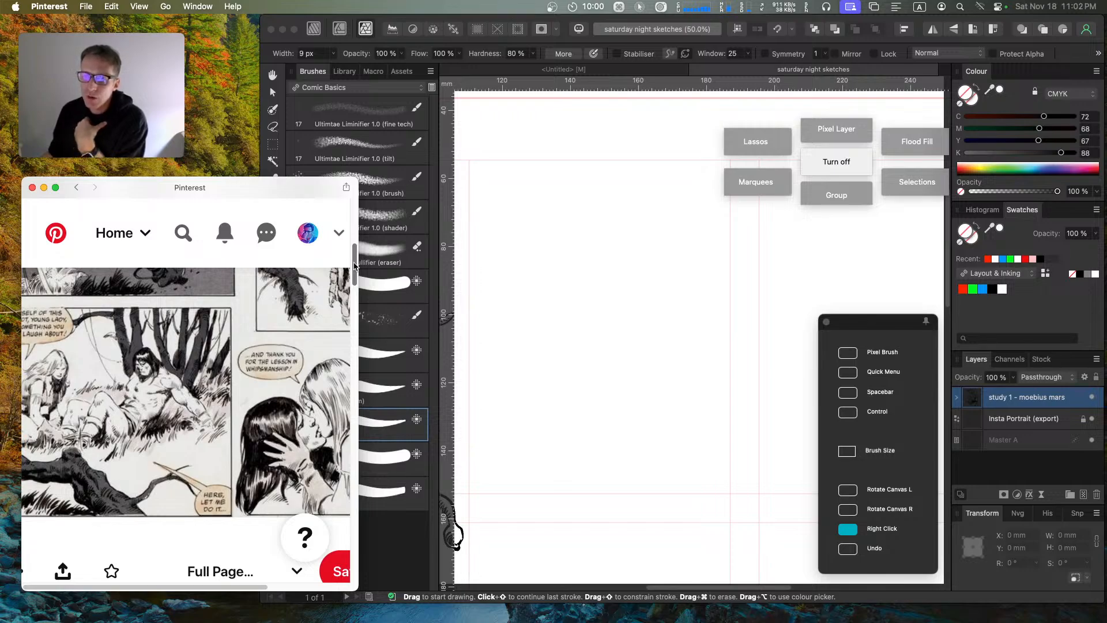
drag(354, 265, 358, 241)
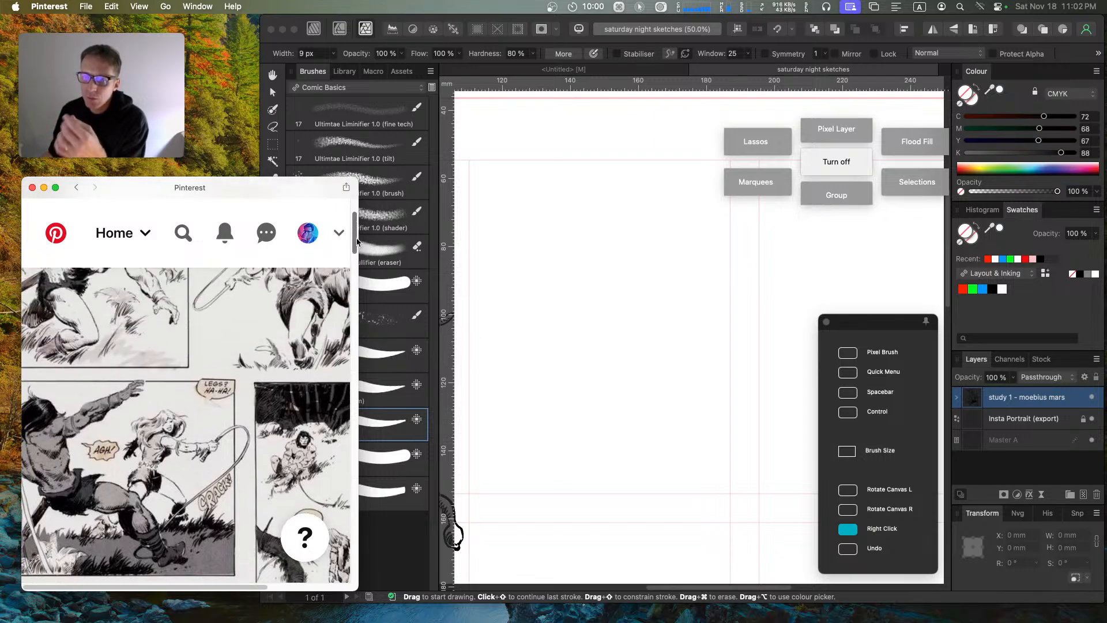
scroll(356, 241, up, 4)
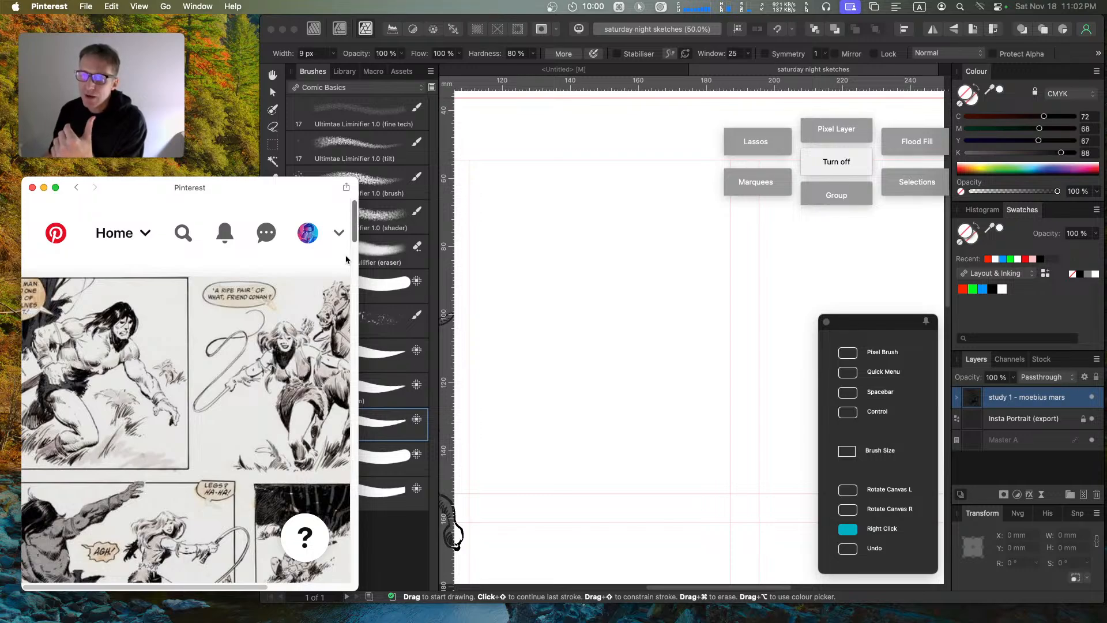
scroll(357, 259, down, 5)
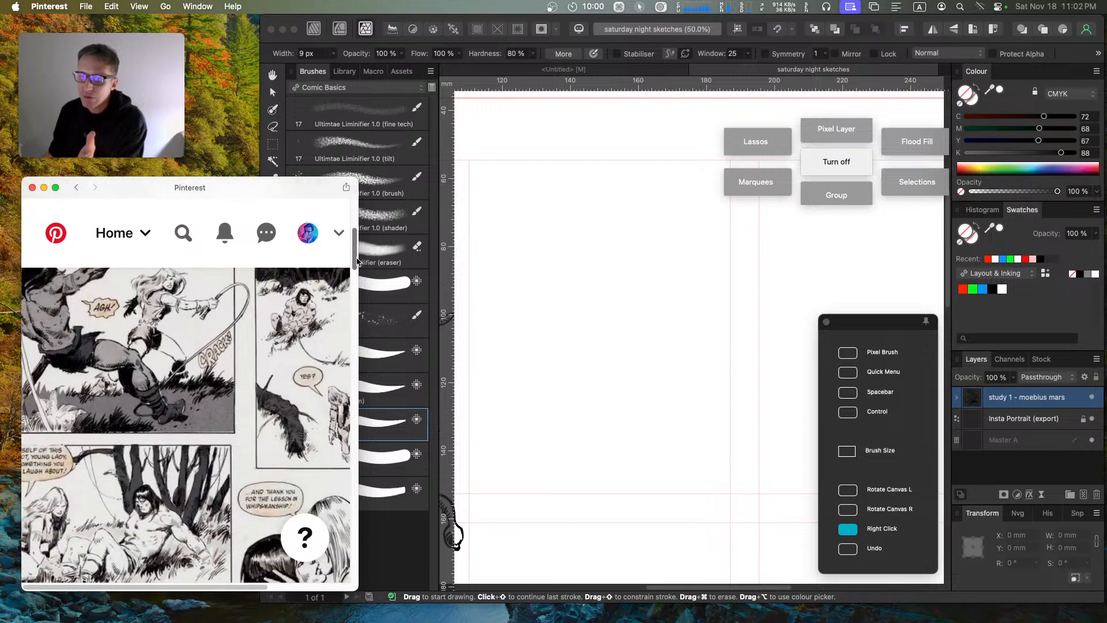
mouse_move(357, 261)
mouse_down()
mouse_move(362, 315)
mouse_move(356, 257)
mouse_up()
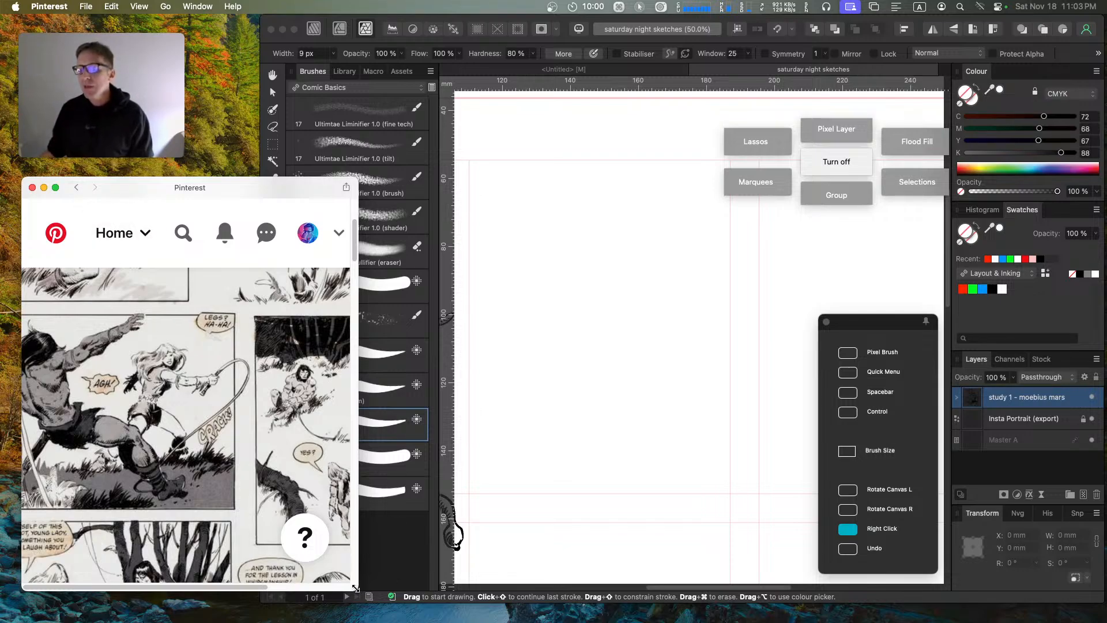
Step: Magnify the Conan page by two zoom levels around the whip-cracking panel and resize the Pinterest window narrower and taller beside the canvas
drag(356, 589, 435, 608)
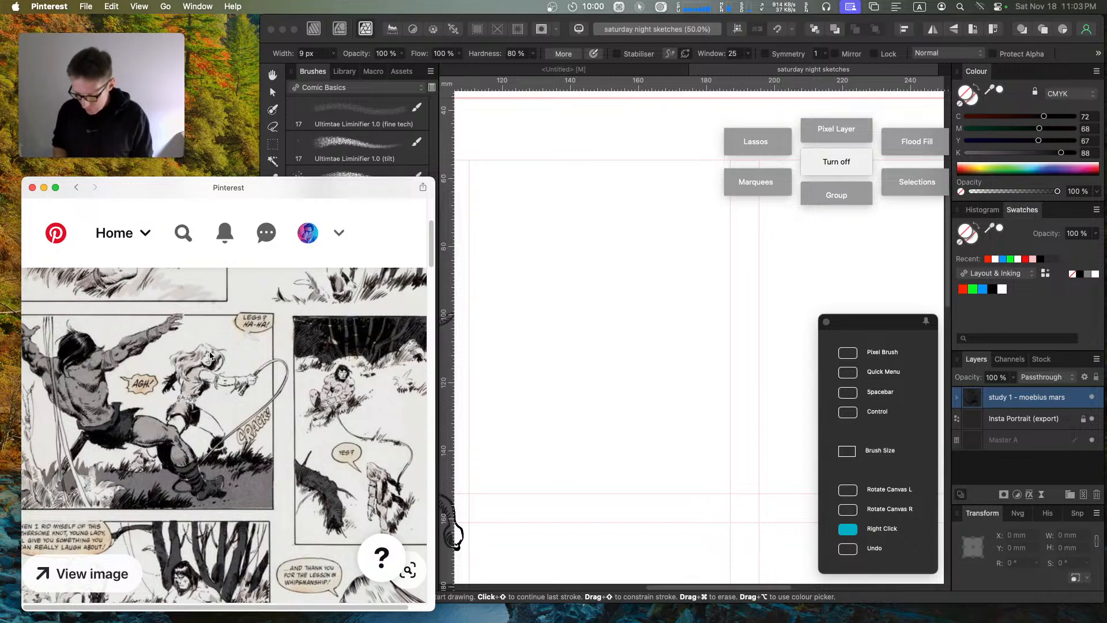
key(super+equal)
key(super+equal)
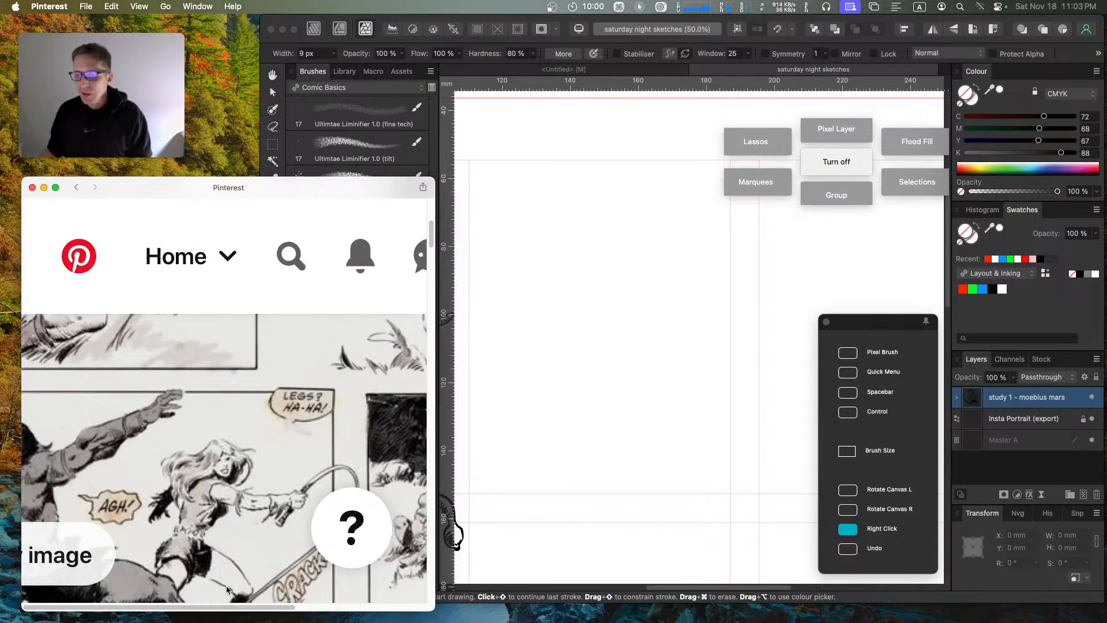
scroll(282, 600, down, 5)
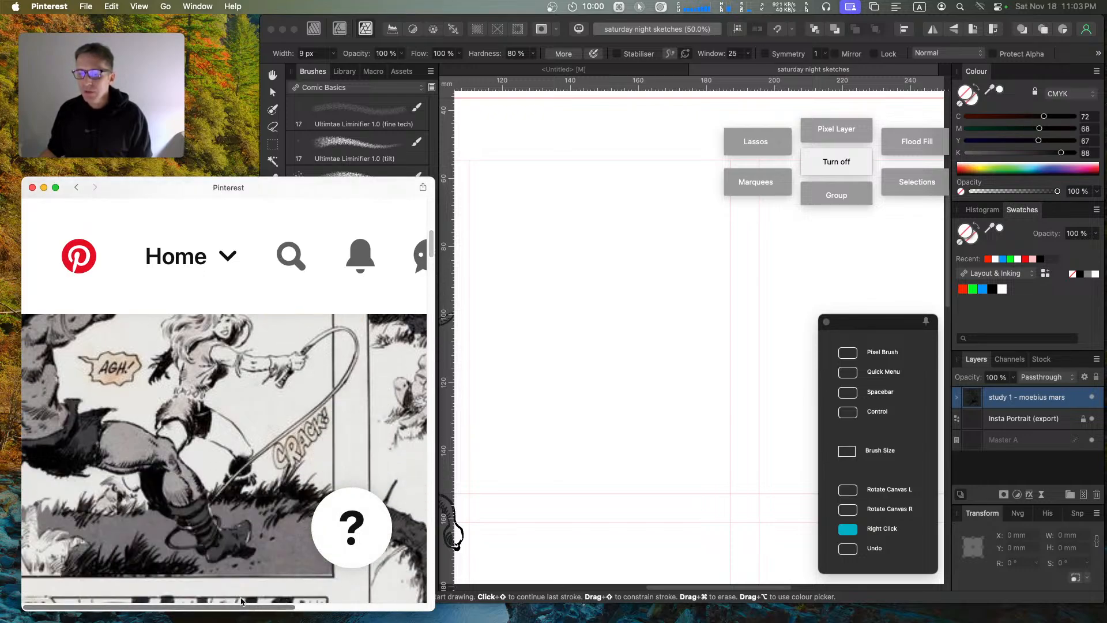
drag(434, 611, 300, 616)
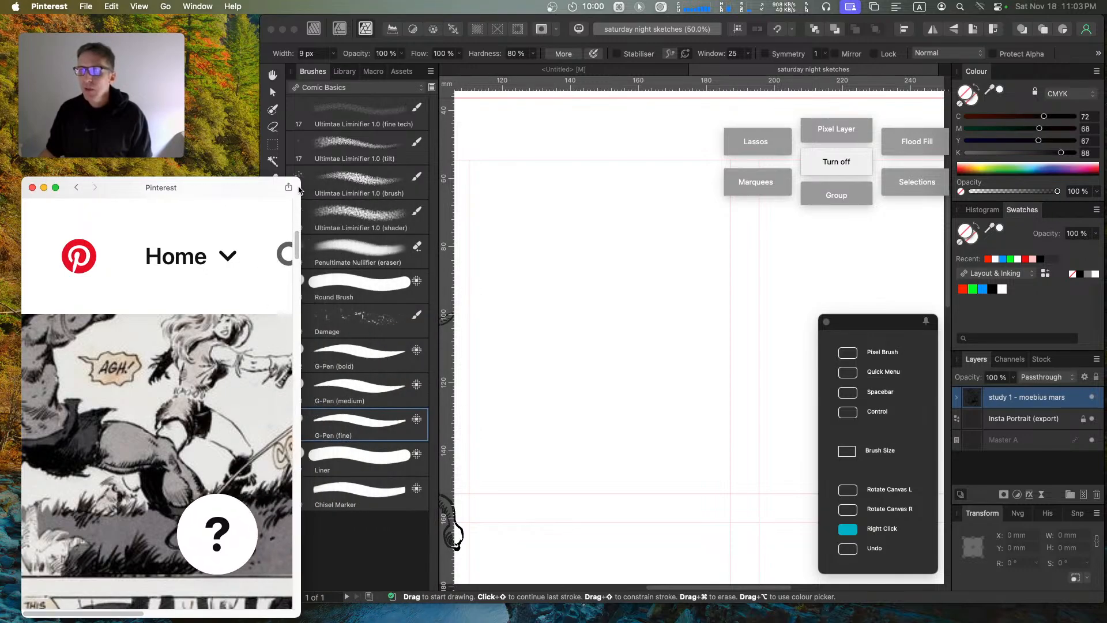
Step: Reset the Pinterest page to its actual size and shrink the window to fit the narrow space beside the canvas
drag(299, 179, 616, 22)
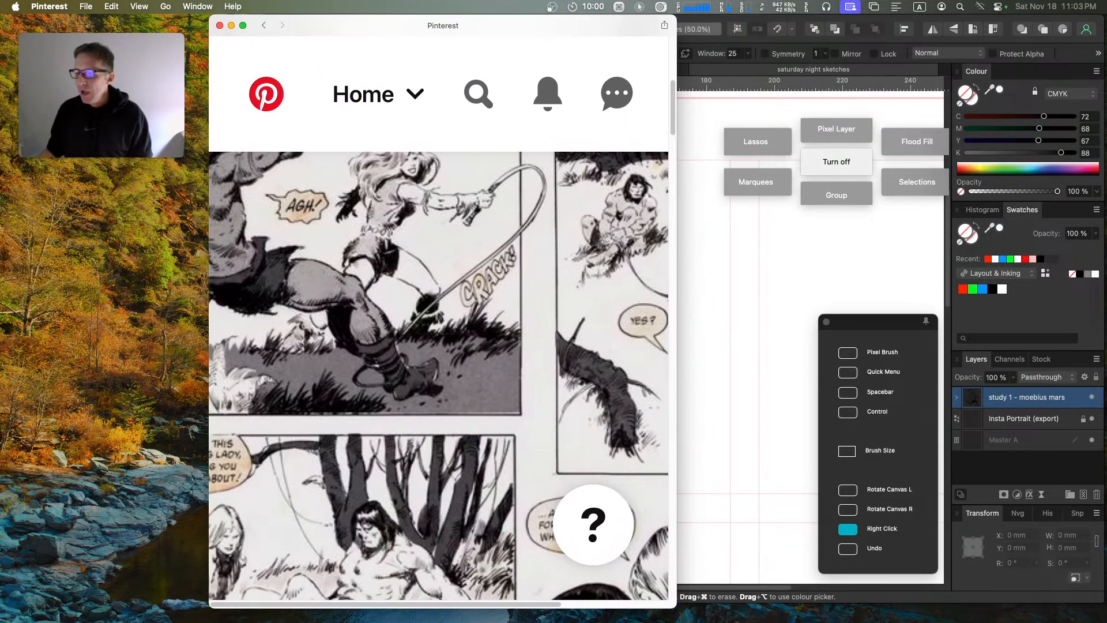
mouse_move(589, 609)
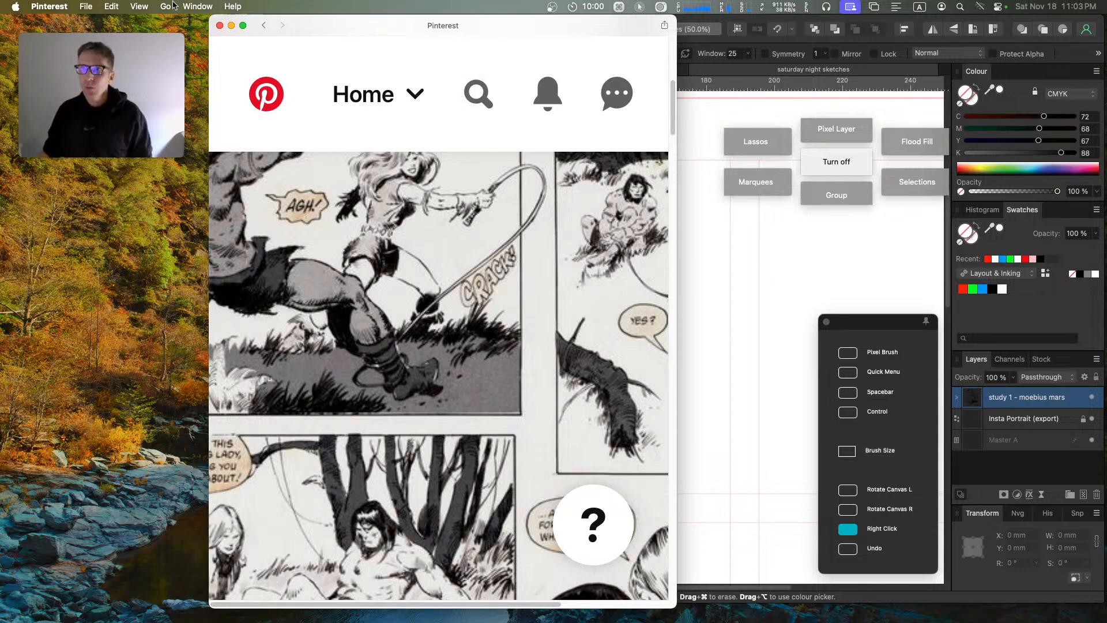
click(140, 7)
click(151, 109)
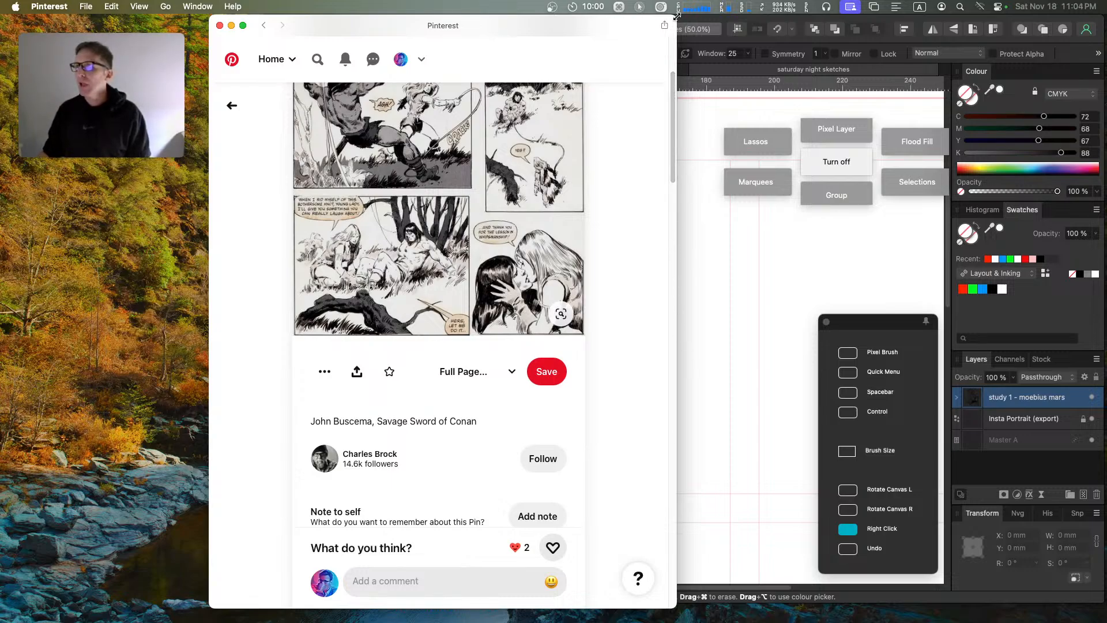
mouse_move(677, 16)
mouse_down()
mouse_move(392, 283)
mouse_move(192, 218)
mouse_move(164, 192)
mouse_up()
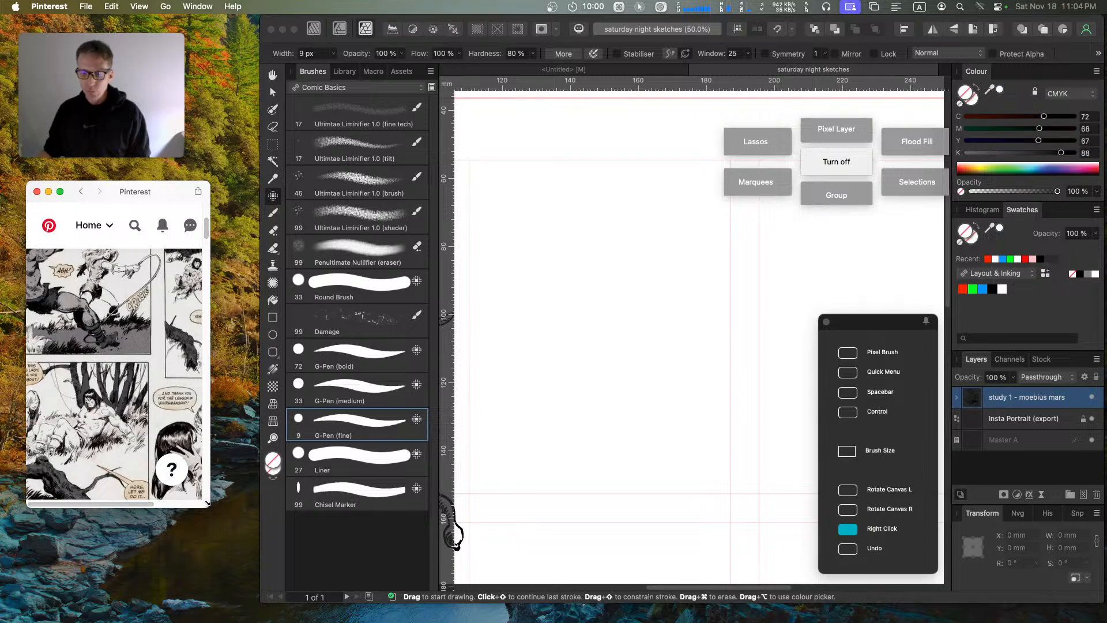
drag(210, 507, 253, 599)
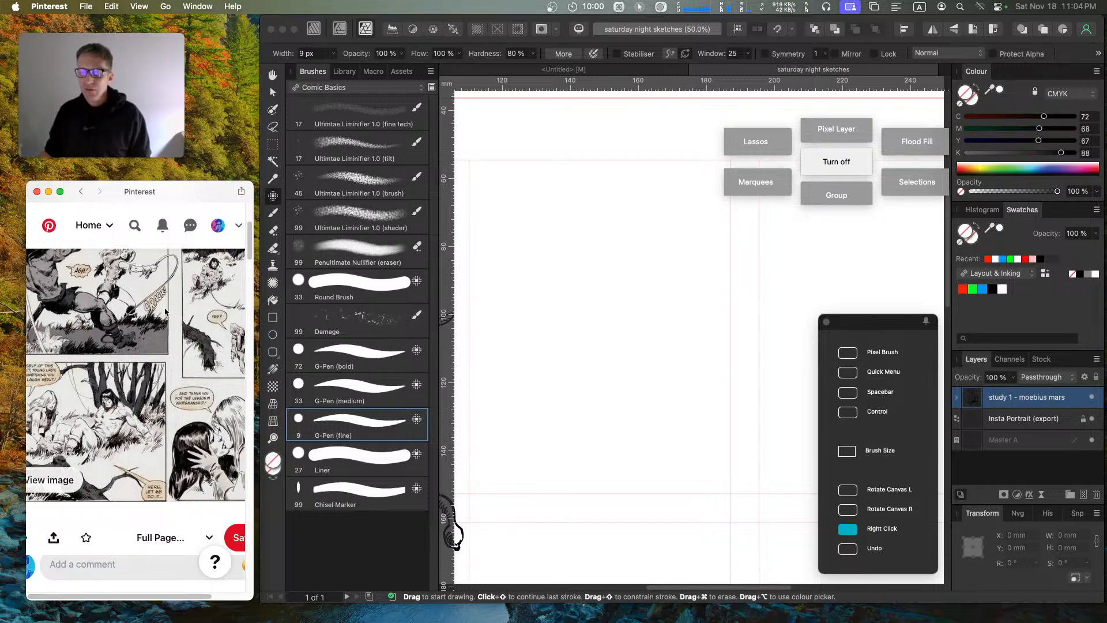
Step: Try to open the Conan page image in its own window, widening the Pinterest window to reach its image view, and close the blank window
right_click(144, 309)
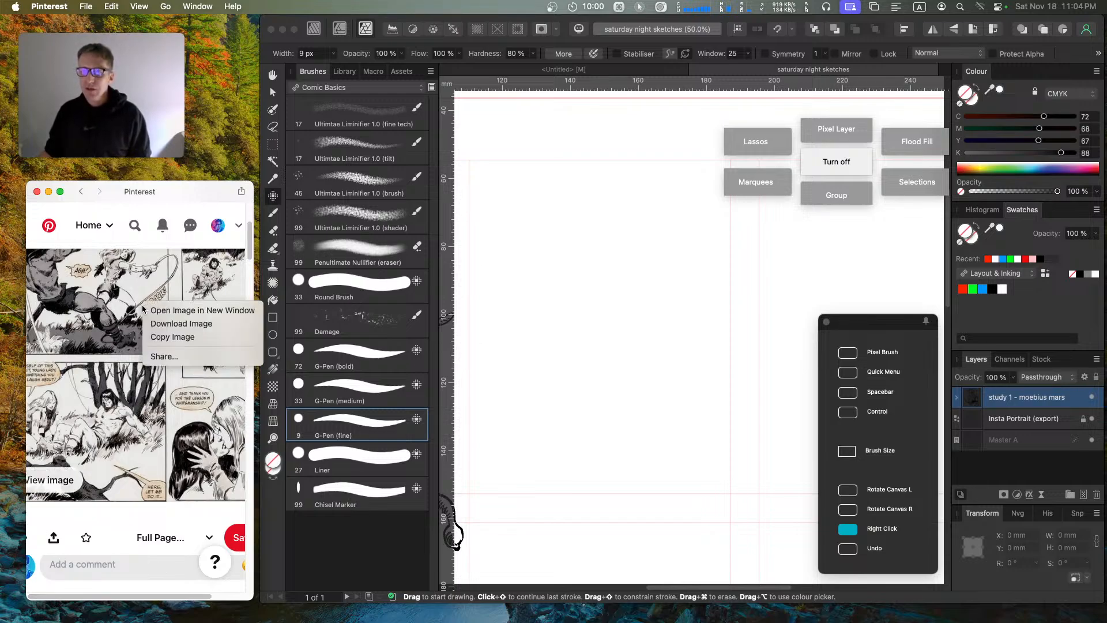
click(174, 311)
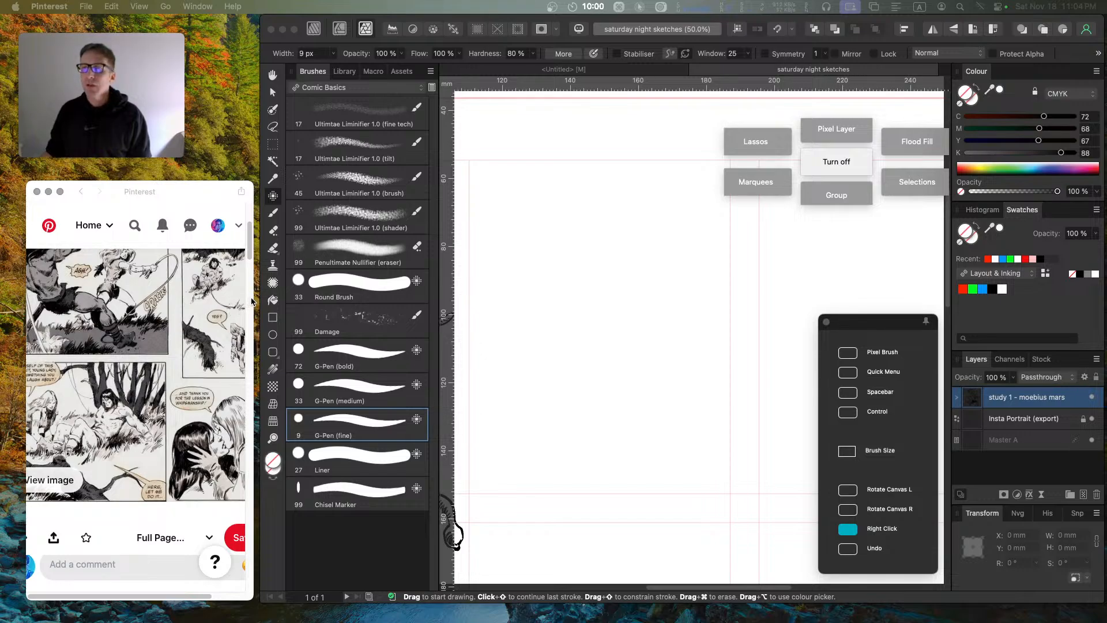
drag(251, 299, 584, 300)
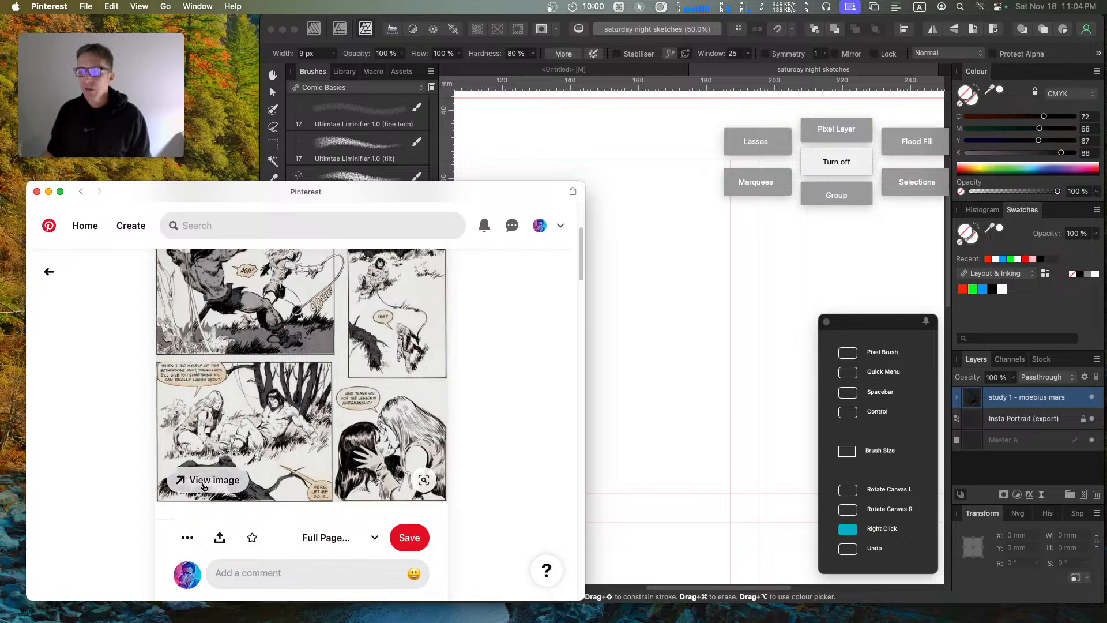
click(205, 484)
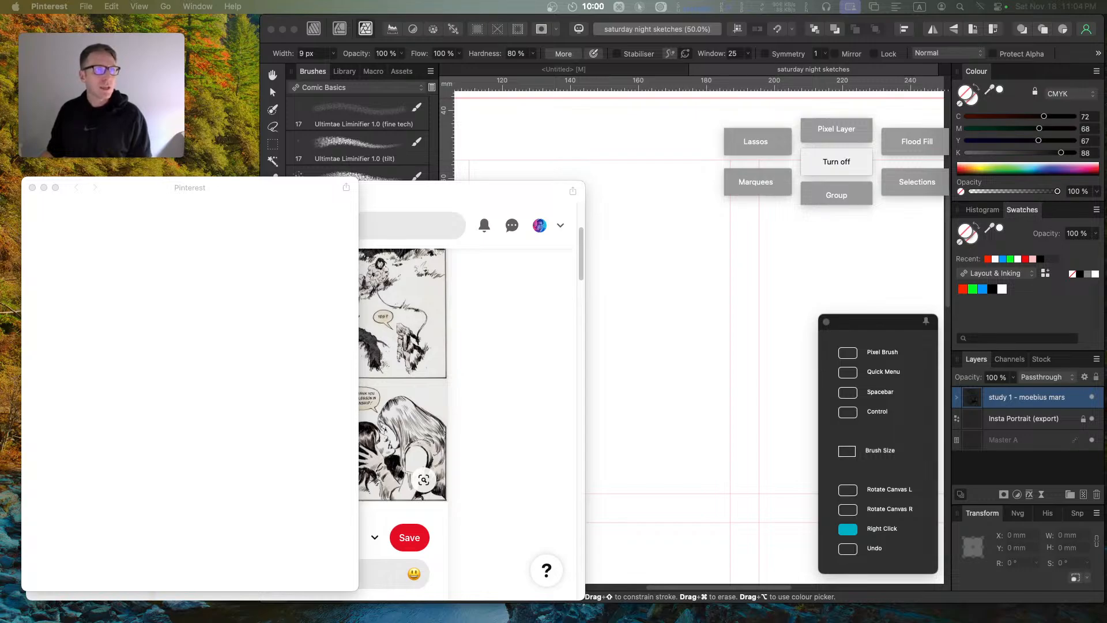
click(32, 189)
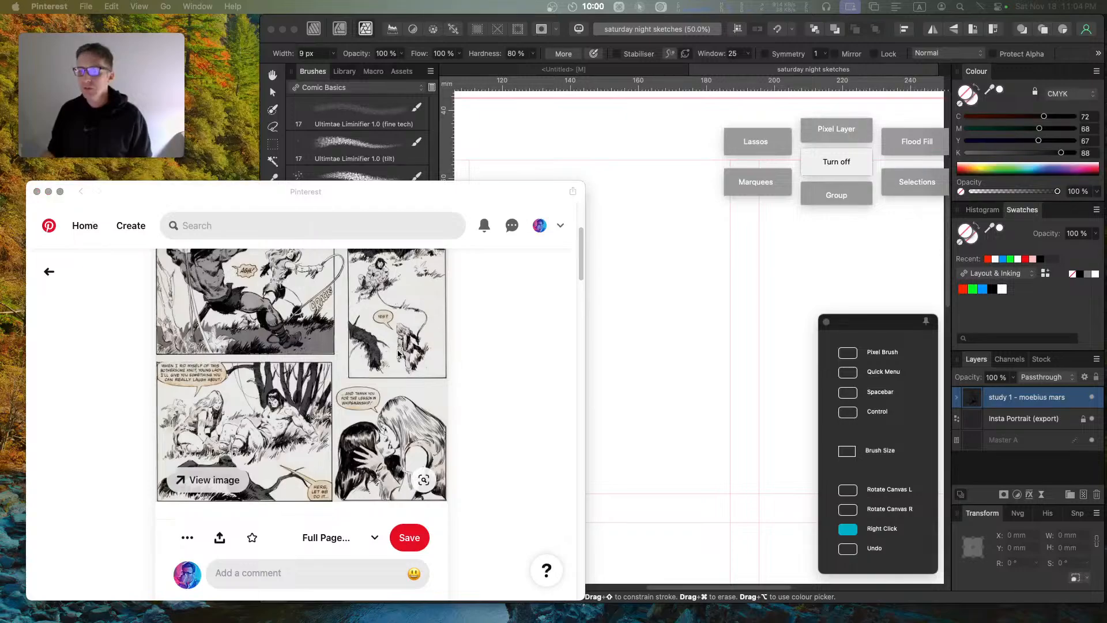
Step: Shift the Pinterest window slightly up, return to the Full Page Vintage Comics board, and magnify it by two zoom levels
key(super+equal)
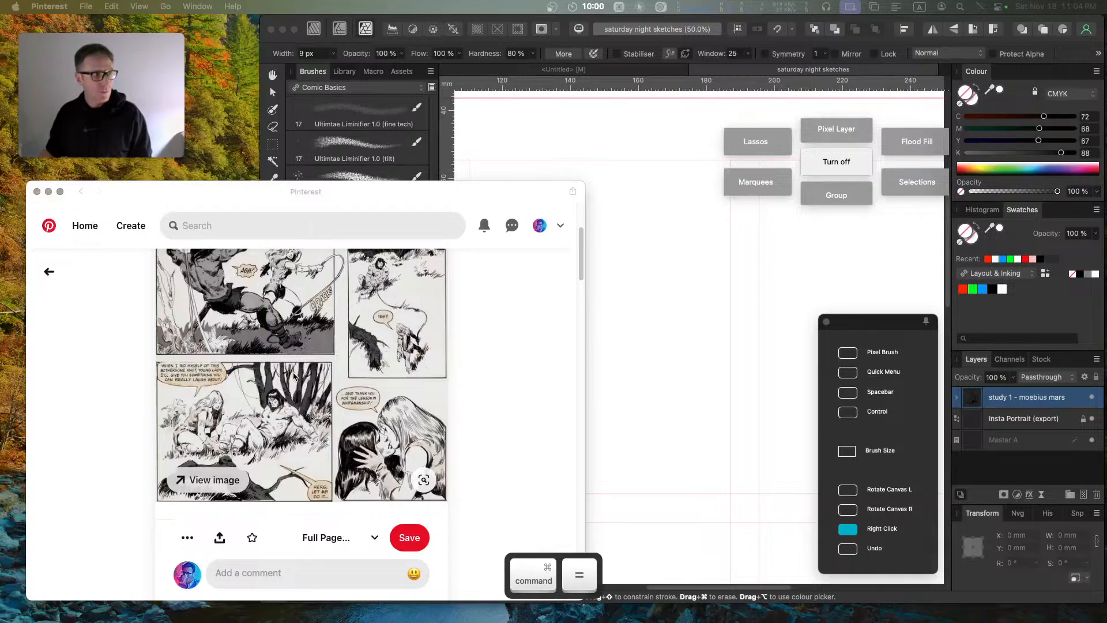
key(super+z)
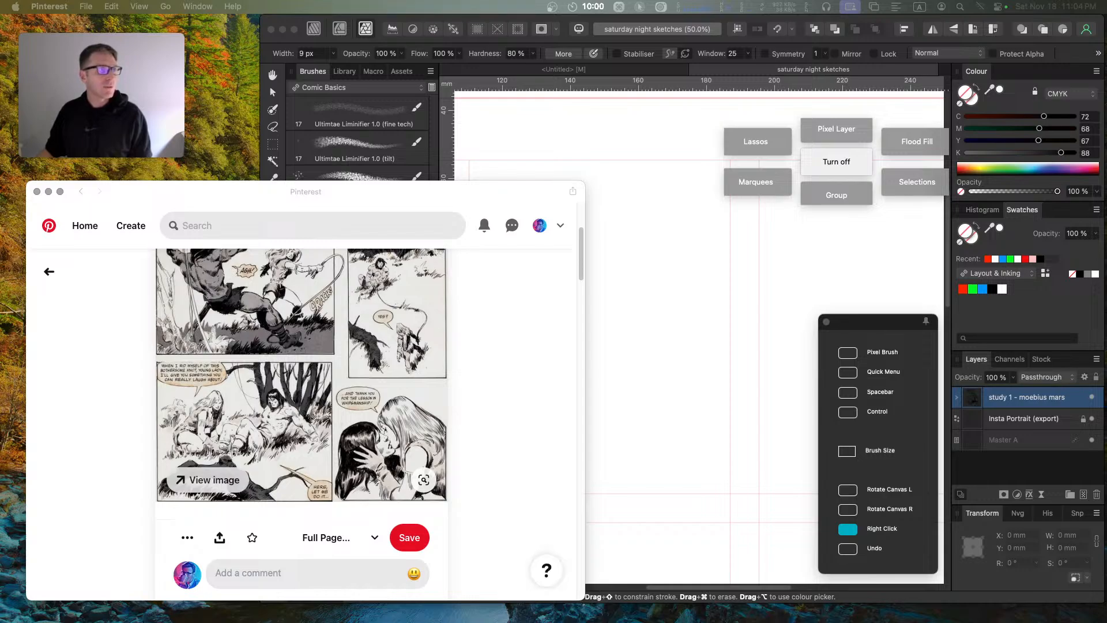
drag(236, 192, 219, 186)
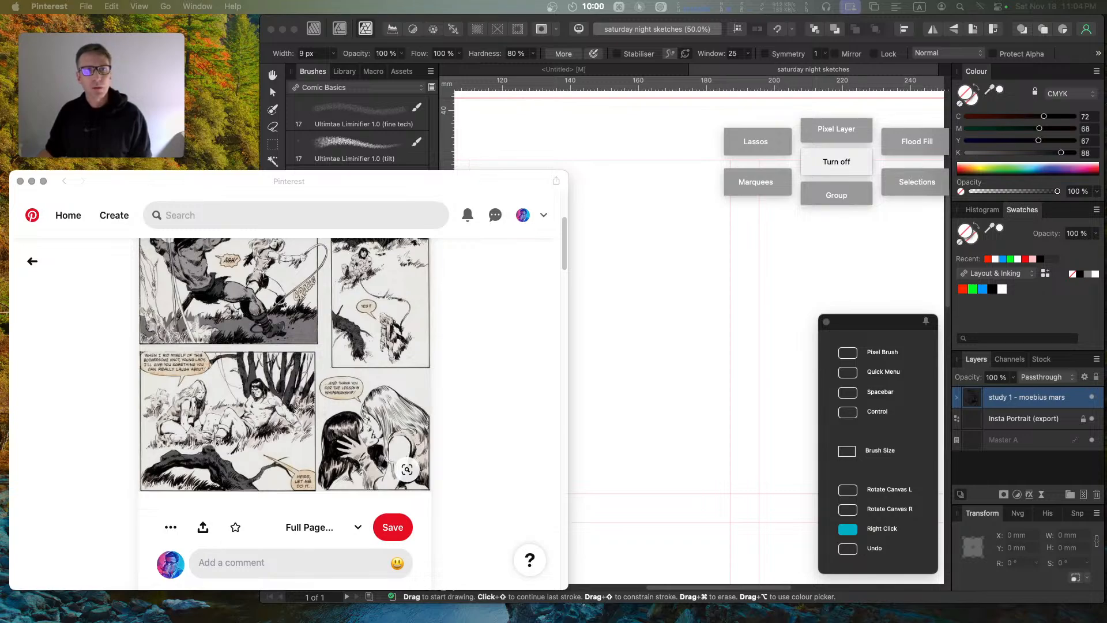
click(339, 185)
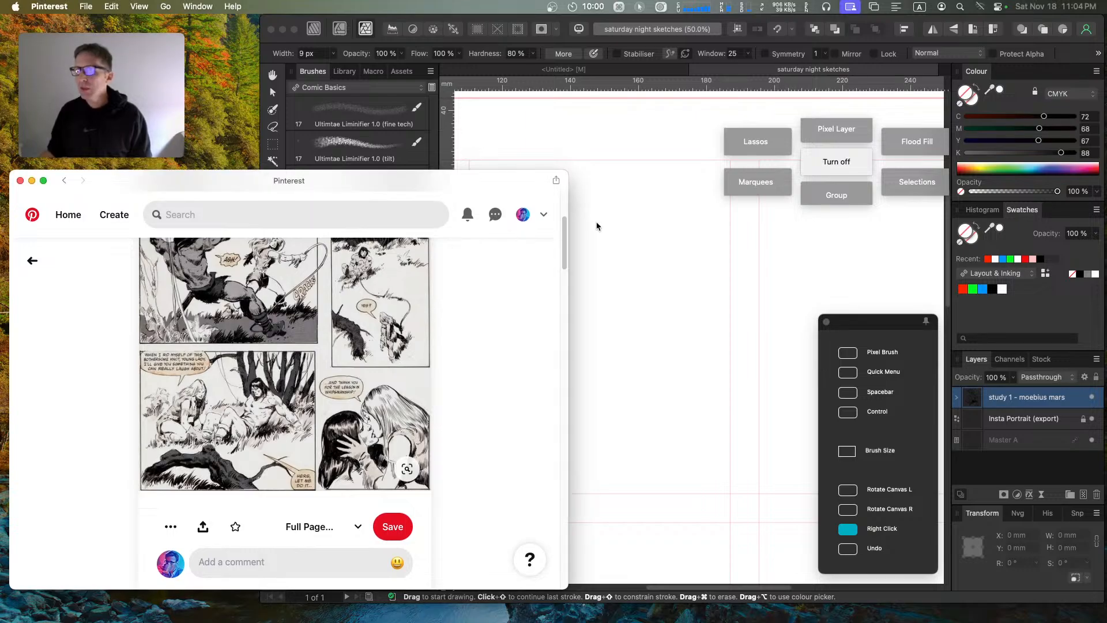
click(436, 357)
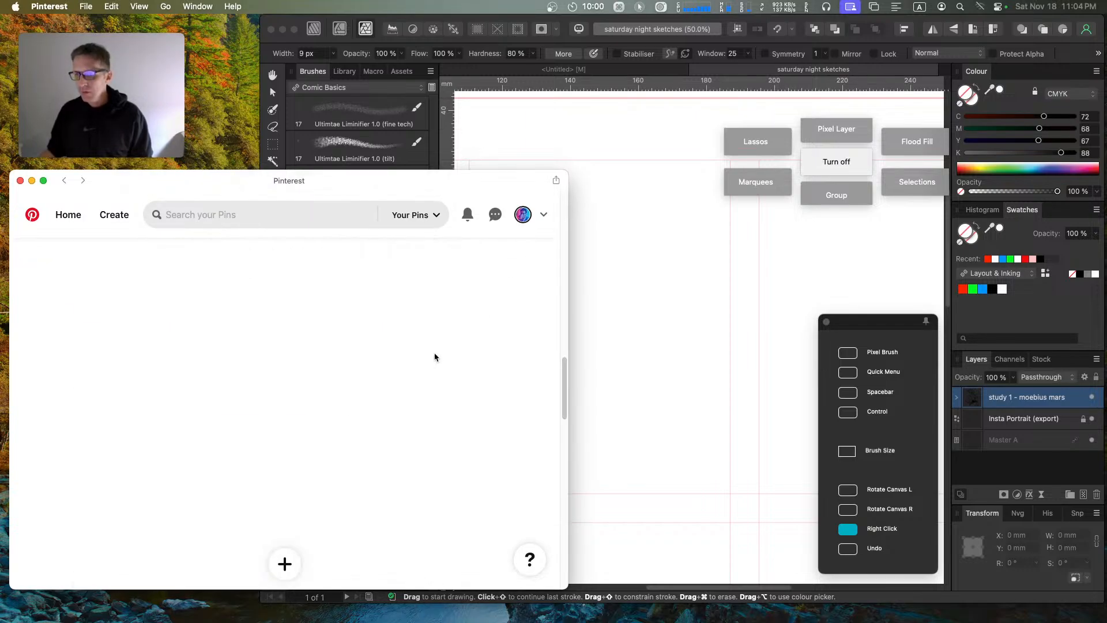
key(super+equal)
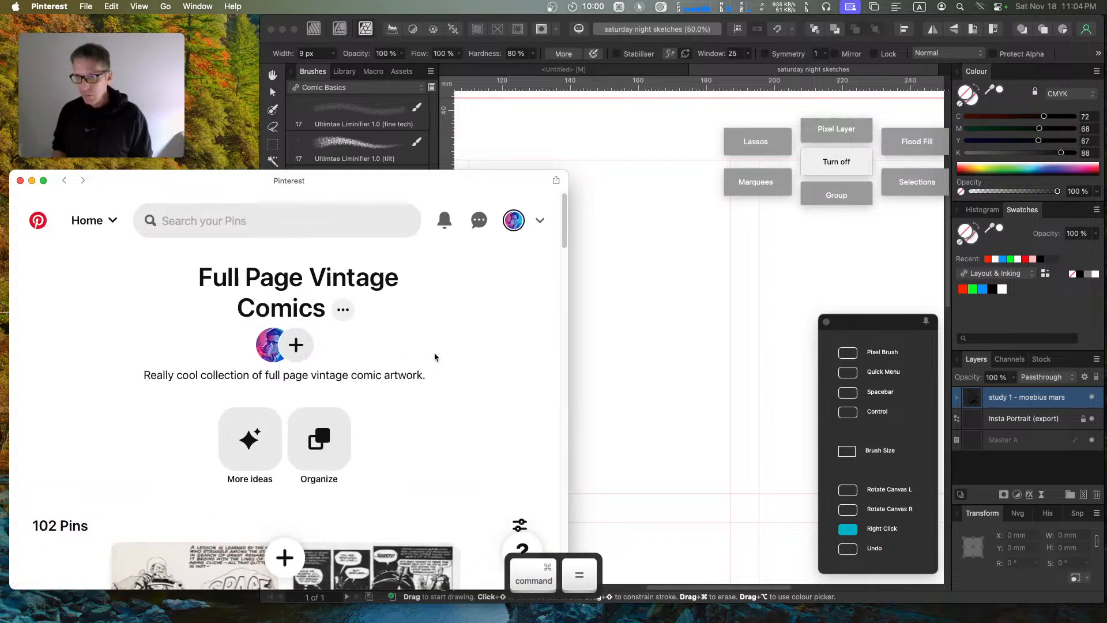
key(super+equal)
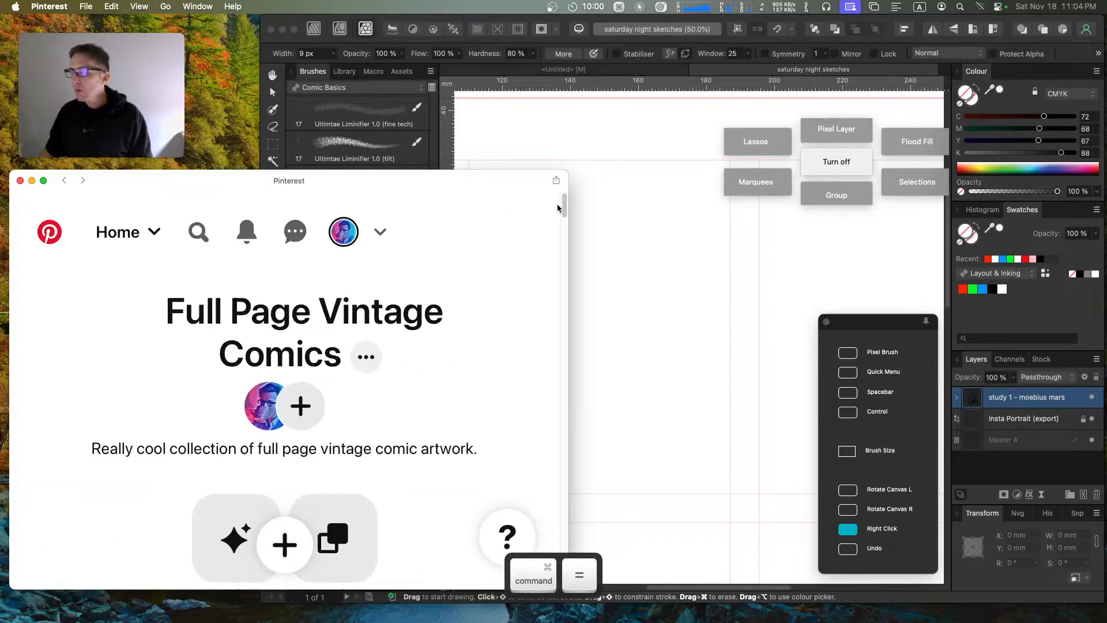
Step: Reopen the Conan page pin from the board and bring its whip-cracking panel into view
drag(557, 208, 564, 324)
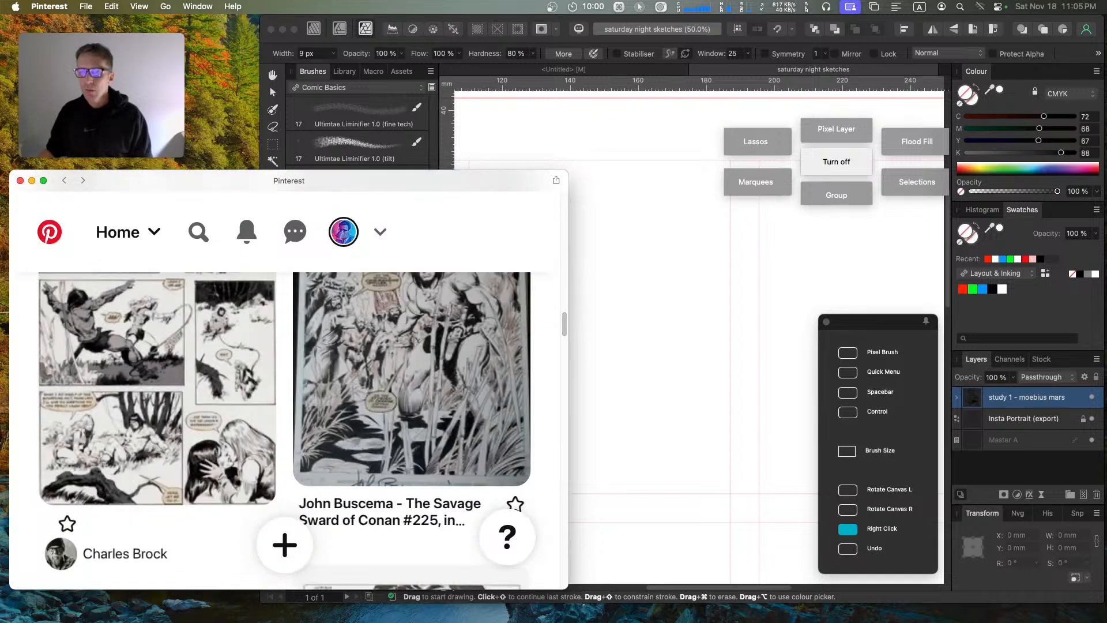
click(164, 355)
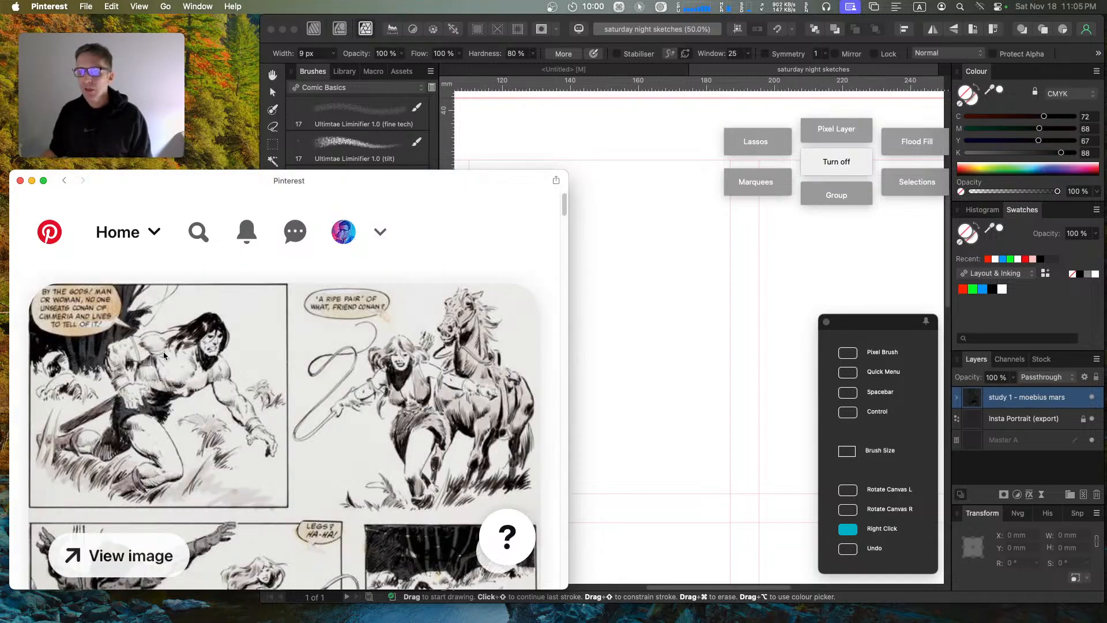
scroll(564, 240, down, 5)
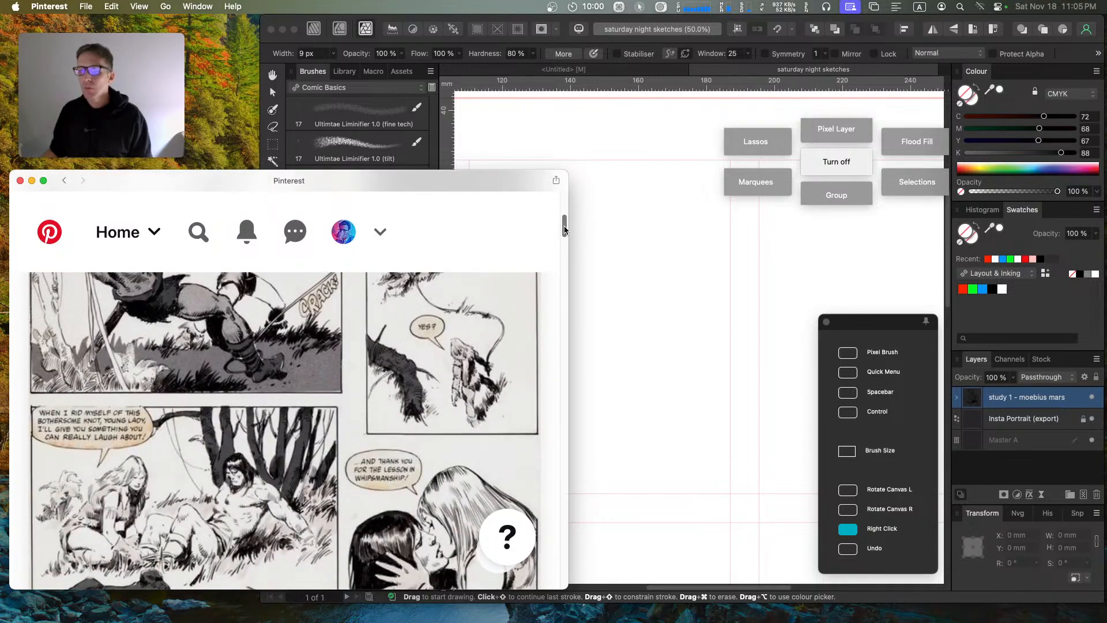
scroll(565, 237, up, 5)
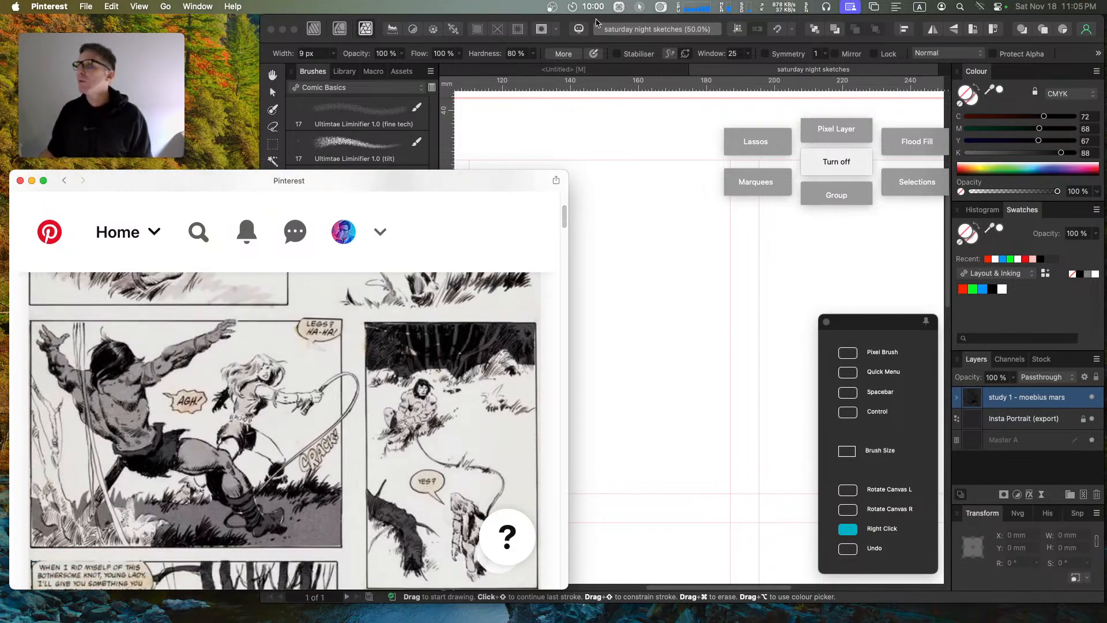
Step: Launch the Floating app from the Art & Graphic Design app group
mouse_move(778, 602)
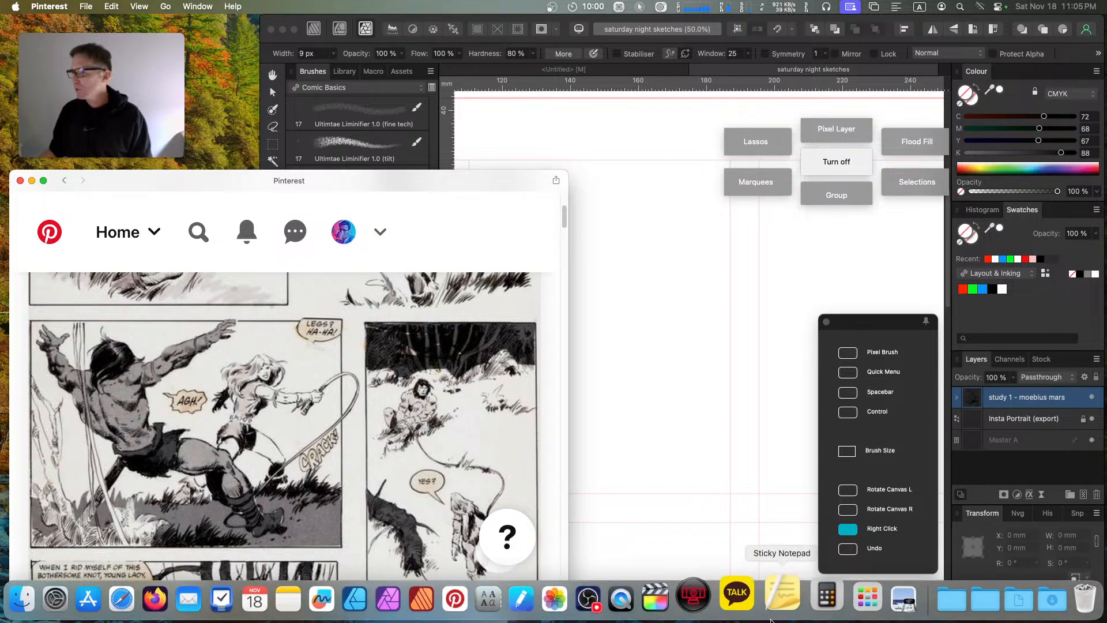
click(843, 593)
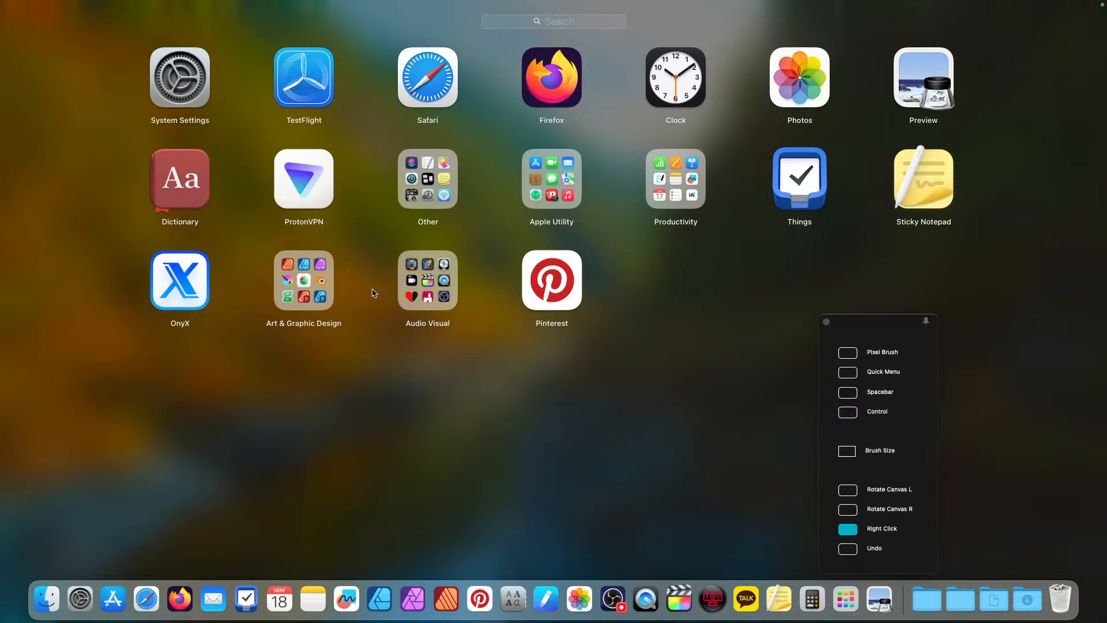
click(297, 296)
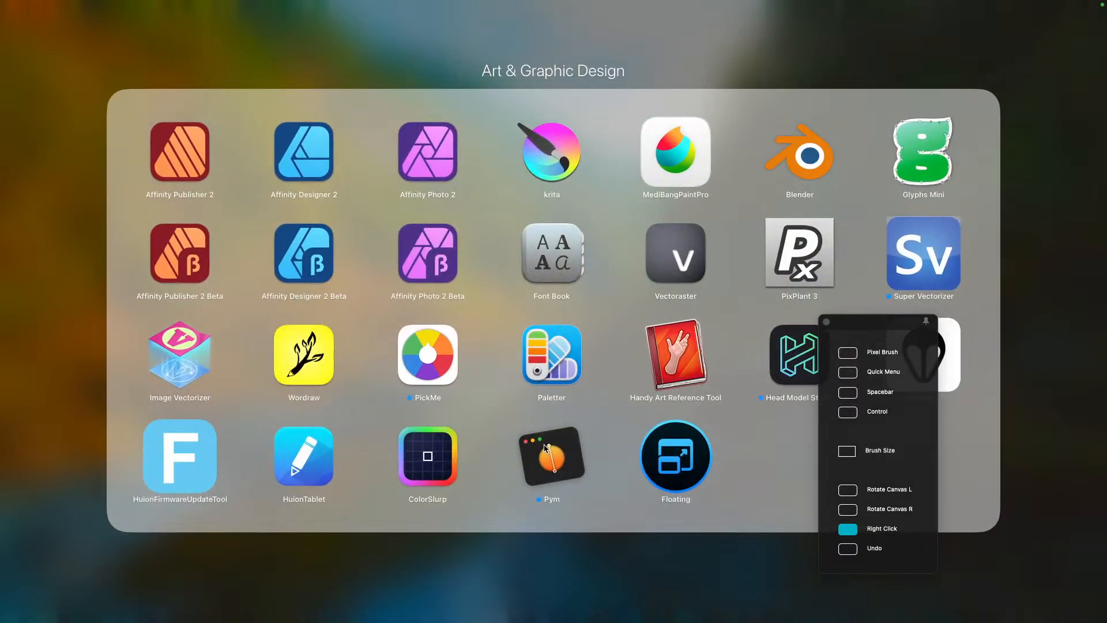
click(678, 466)
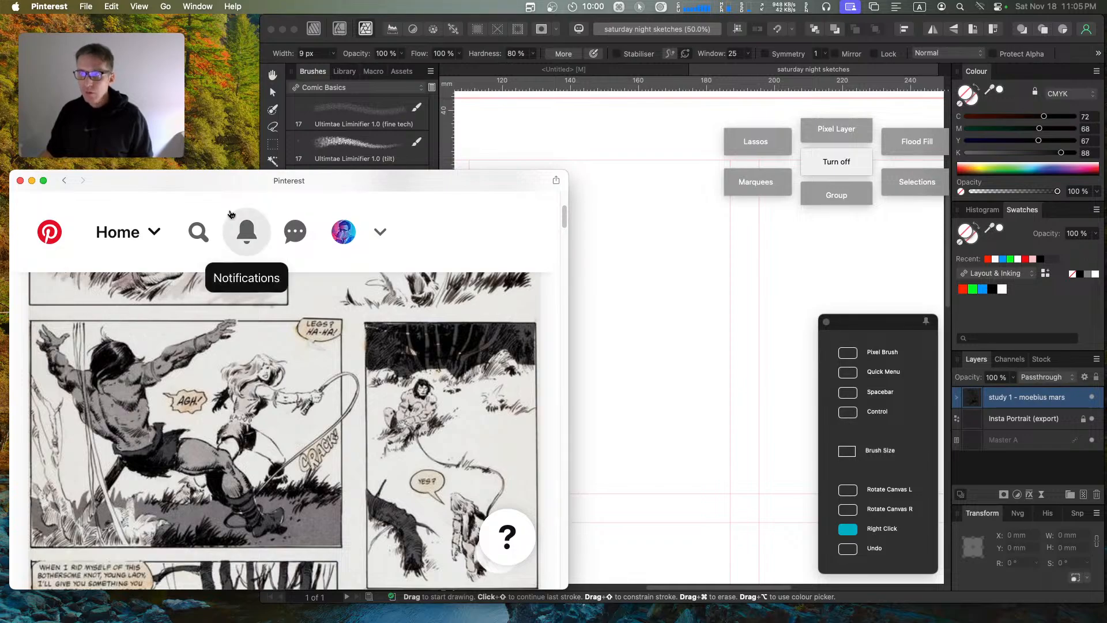
Step: Make the Pinterest window taller to show the whole whip-cracking panel and capture a screenshot of just that panel
drag(235, 180, 239, 148)
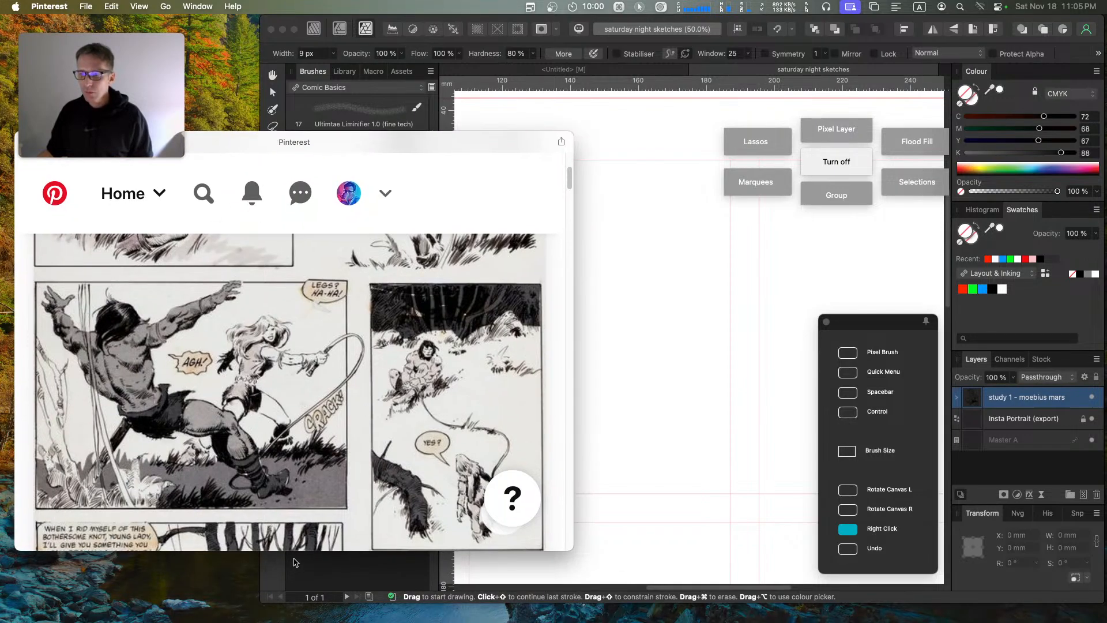
drag(293, 551, 294, 621)
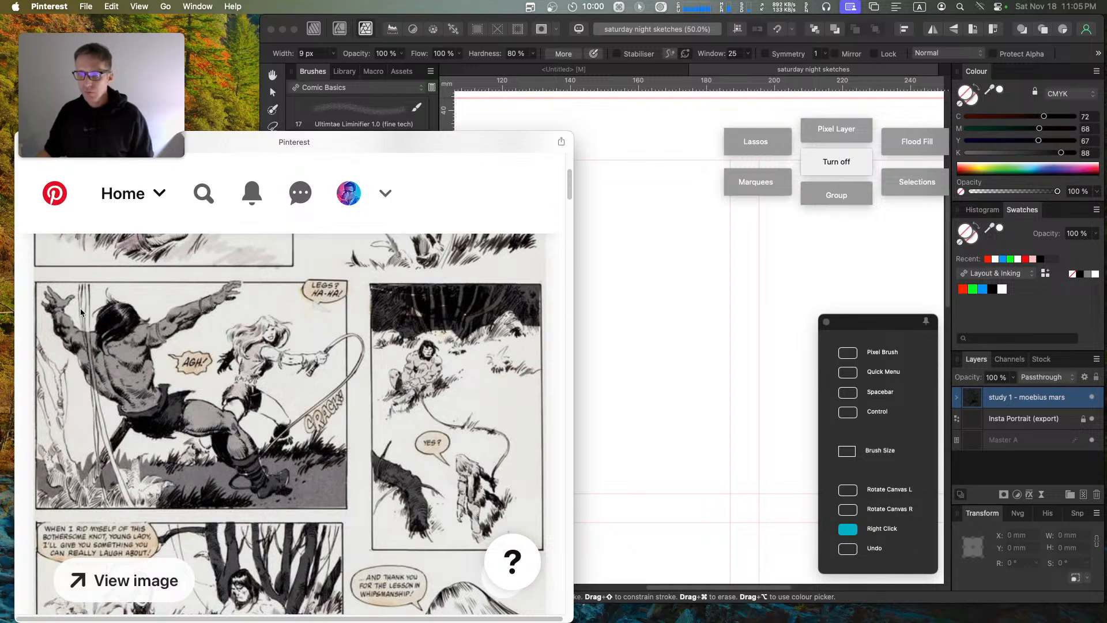
key(super+shift+4)
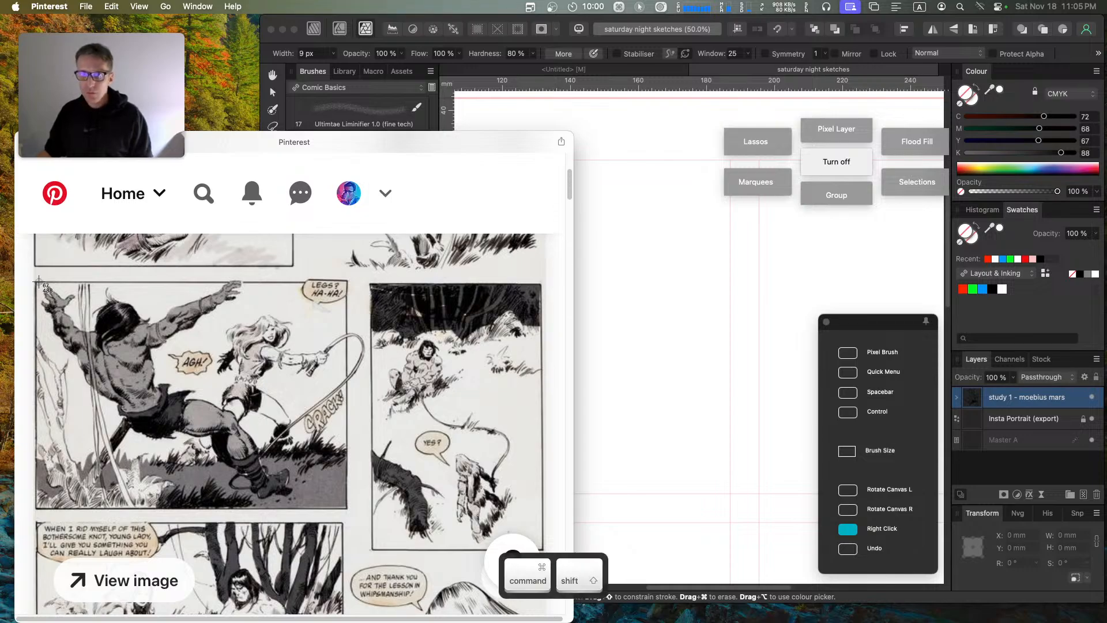
drag(36, 281, 354, 517)
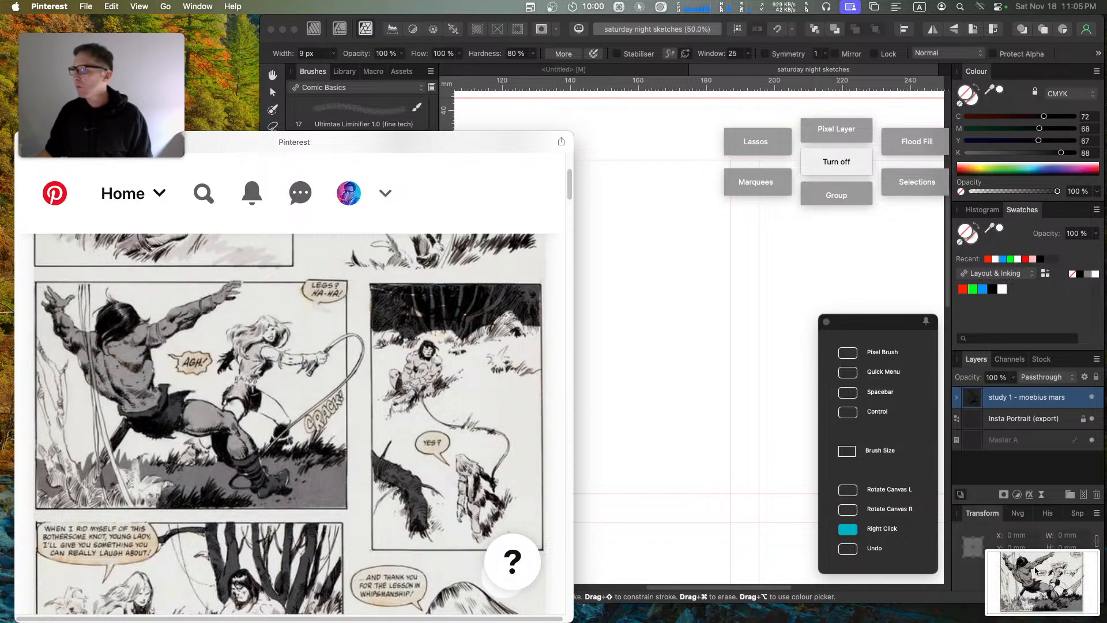
Step: Float the captured whip panel with Floating as a small reference image beside the canvas, with the Pinterest window minimized
drag(1044, 583, 526, 134)
click(320, 124)
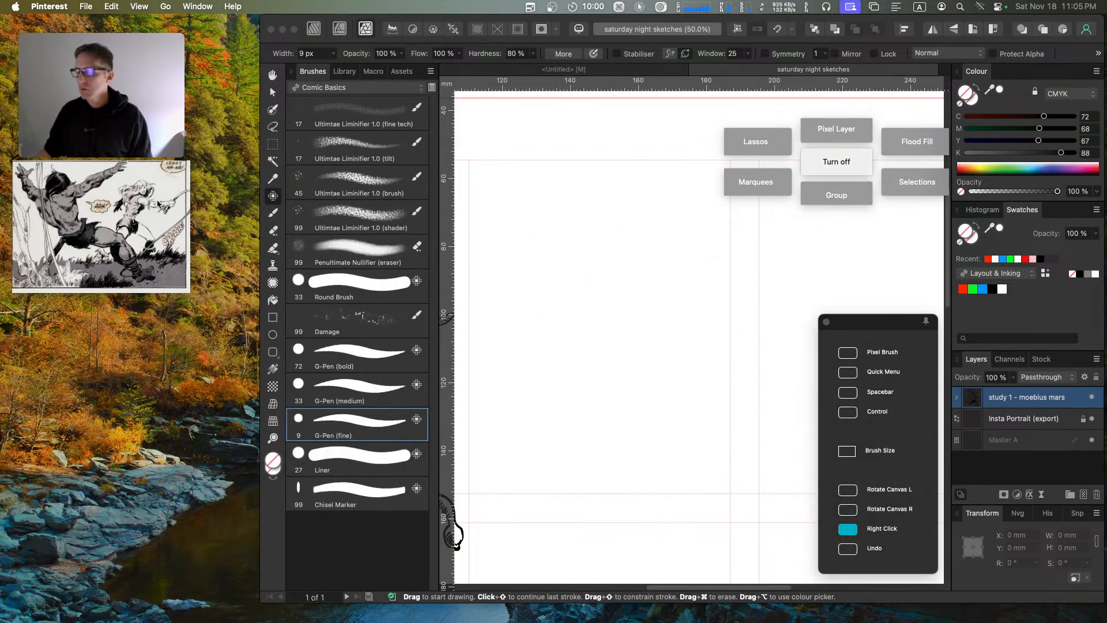
drag(113, 295, 138, 349)
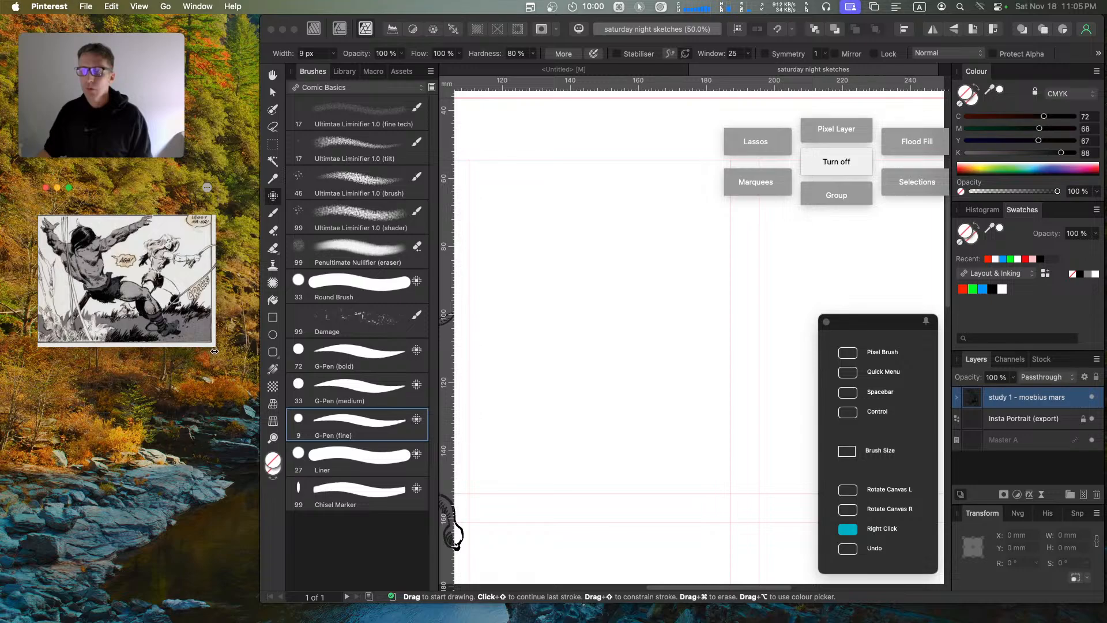
mouse_move(214, 351)
mouse_down()
mouse_move(231, 398)
mouse_move(211, 364)
mouse_up()
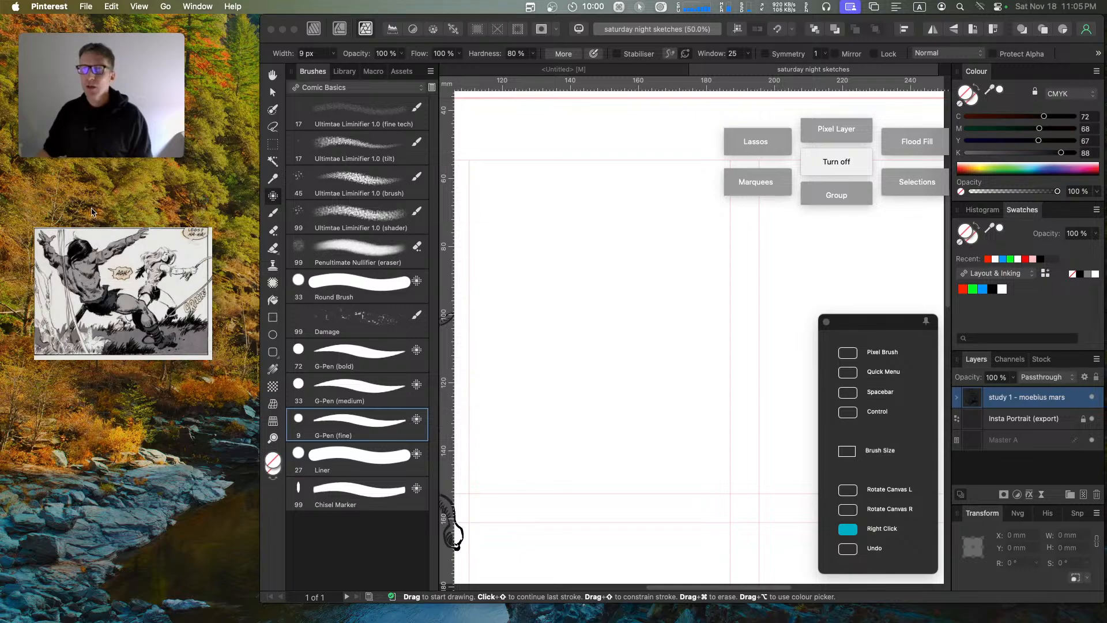
drag(212, 359, 223, 392)
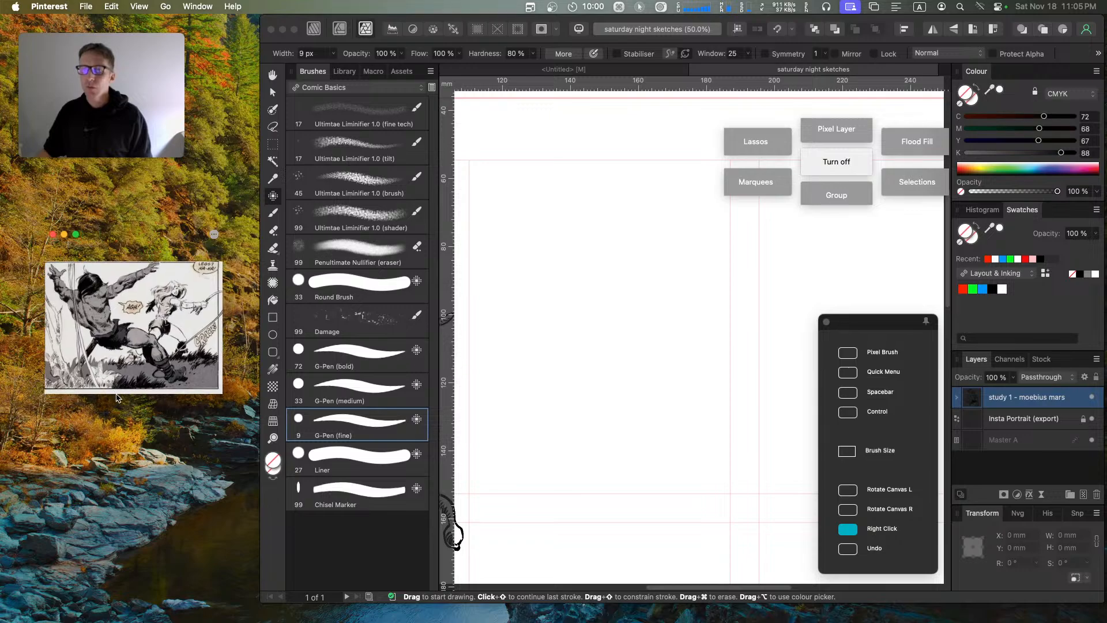
drag(116, 397, 104, 354)
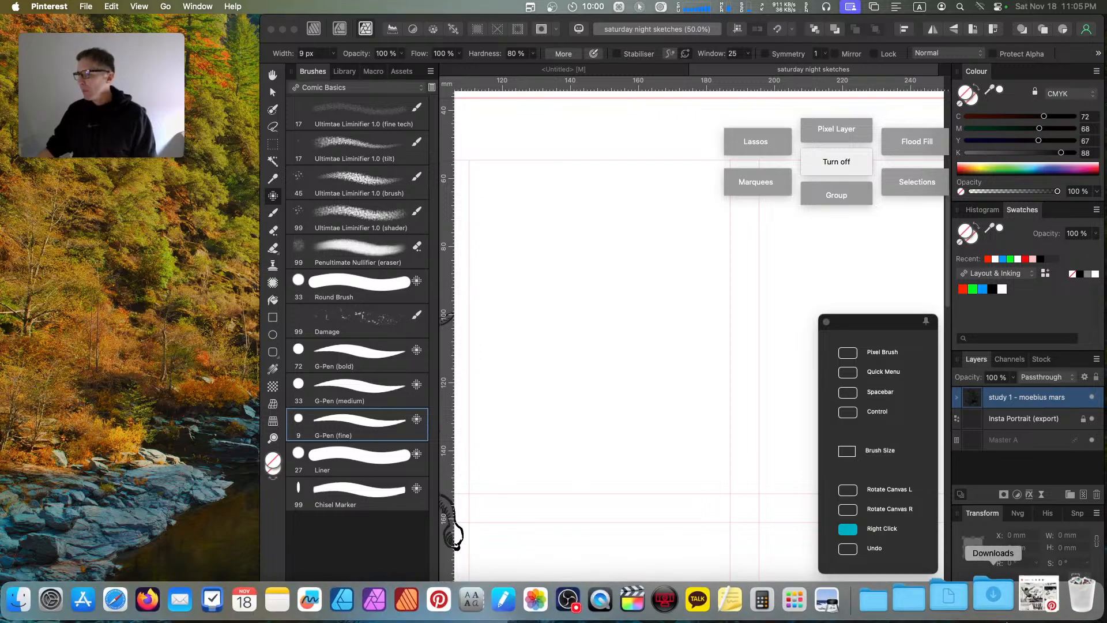
Step: Restore the minimized Pinterest window, enlarge the Conan page by two zoom levels, and widen the window
click(1026, 597)
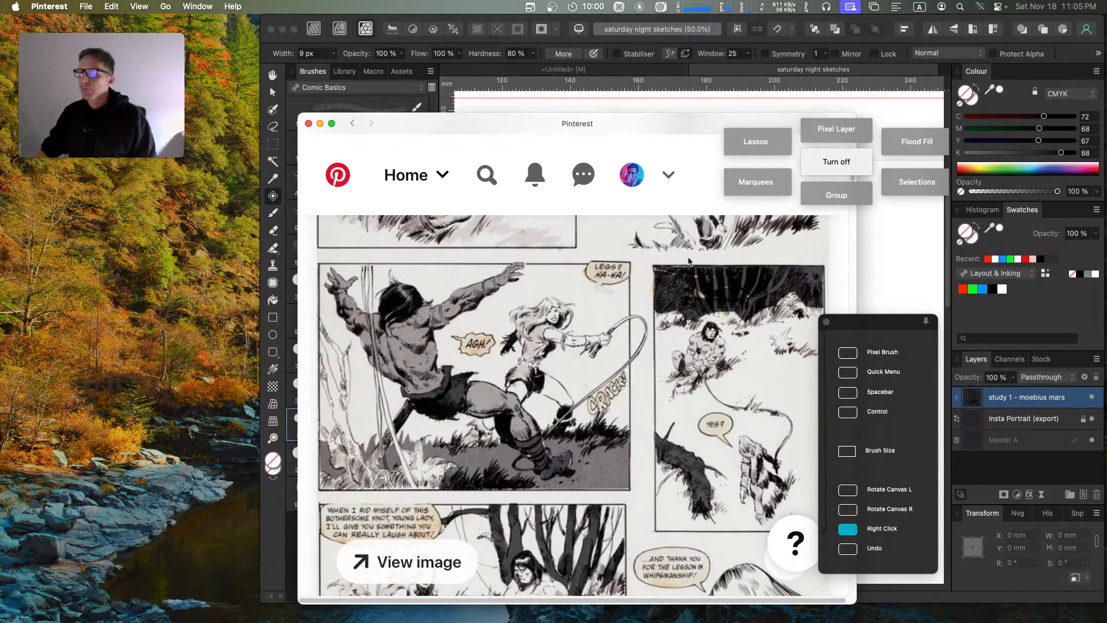
key(super+equal)
key(super+equal)
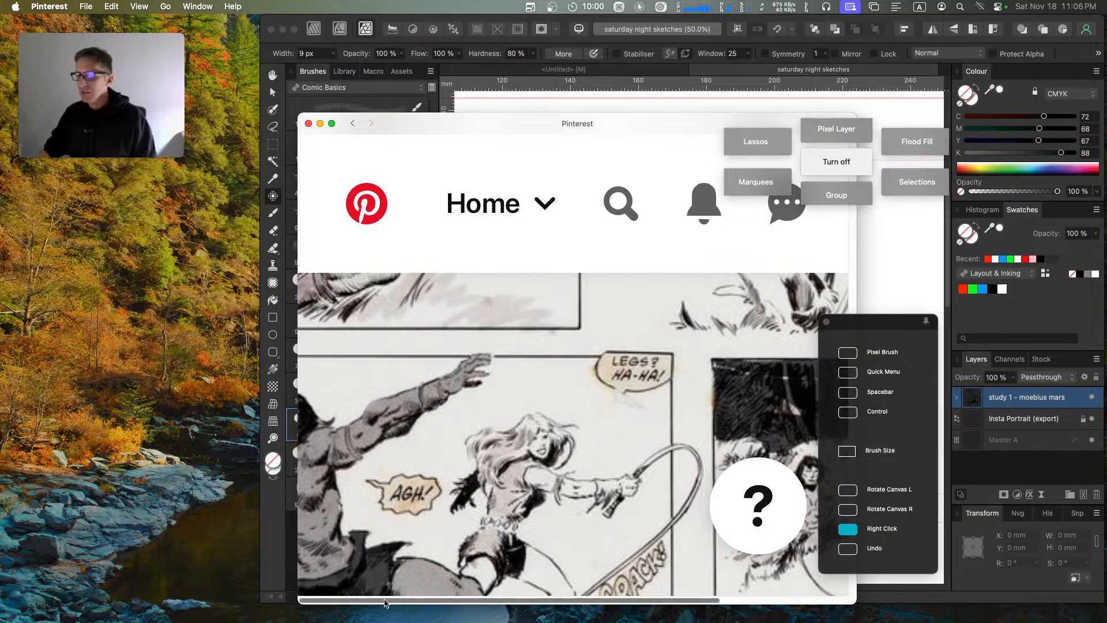
drag(298, 394, 255, 388)
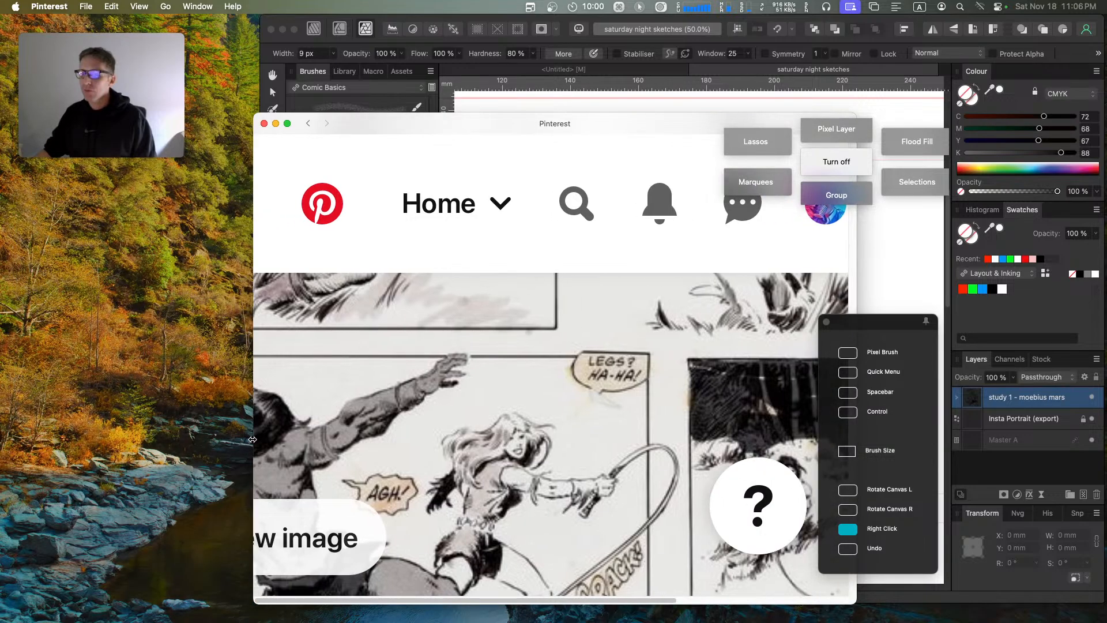
Step: Float the whole Conan page with Floating as an enlarged reference beside the canvas and close the Pinterest window
key(space)
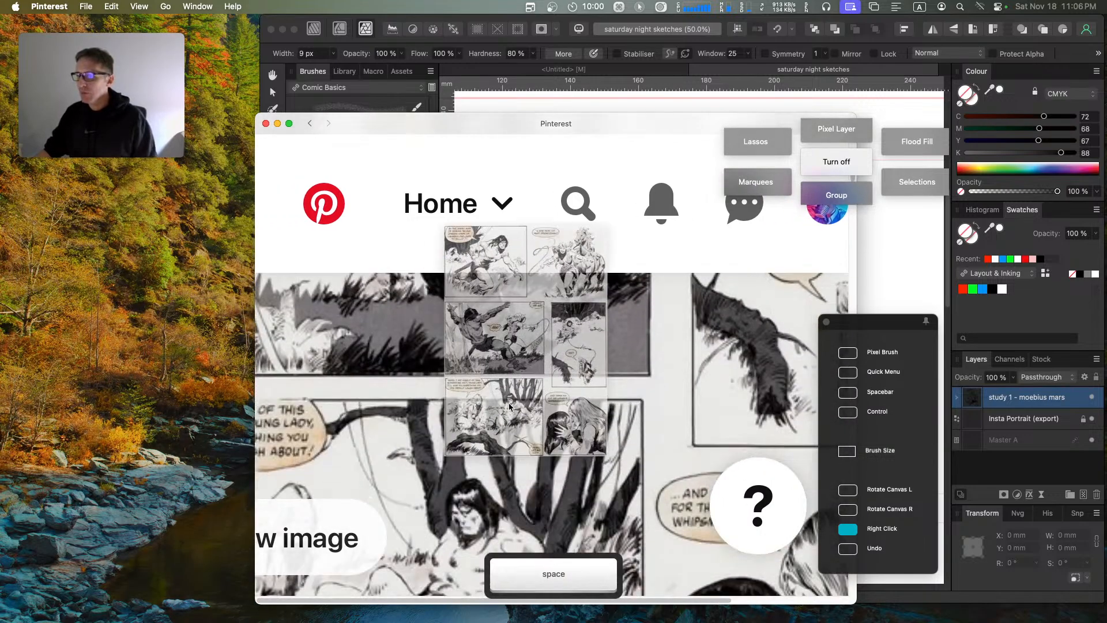
drag(505, 419, 531, 10)
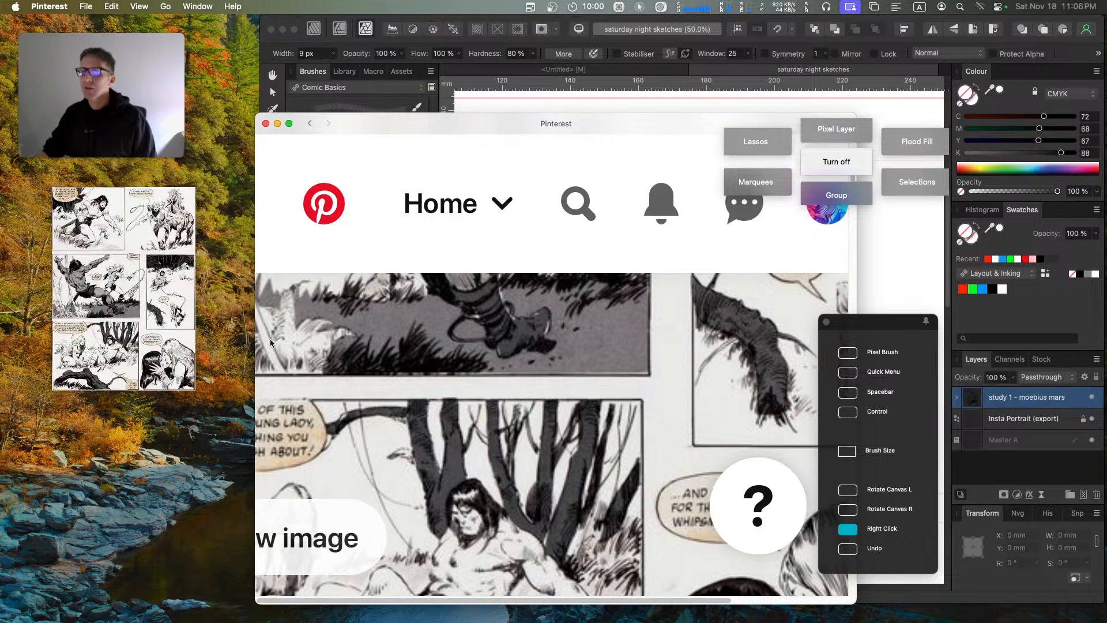
click(192, 392)
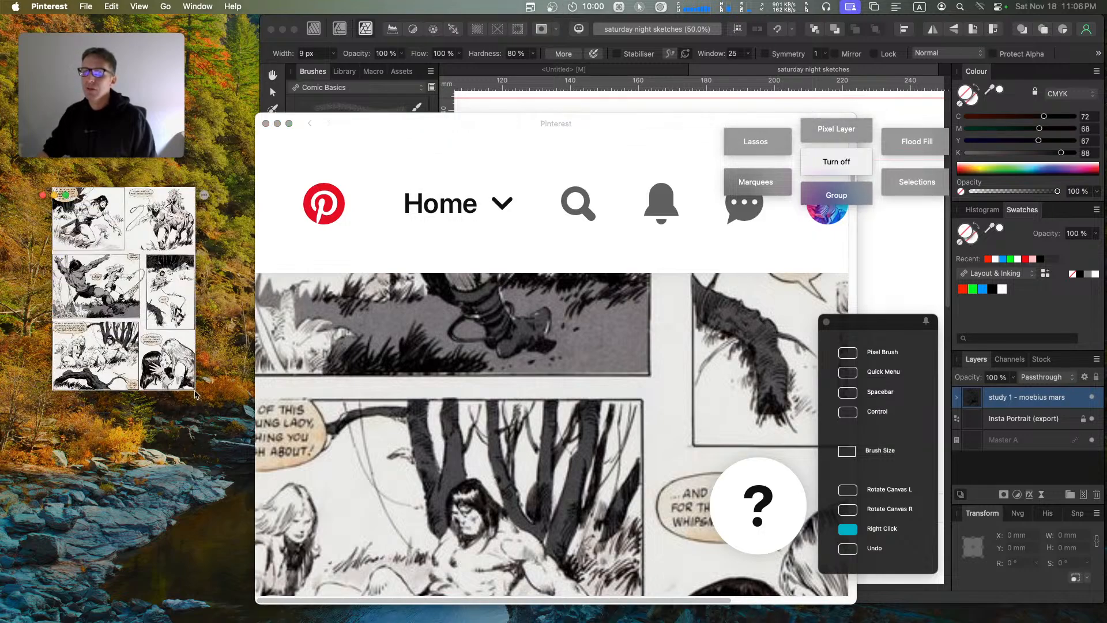
drag(193, 392, 231, 561)
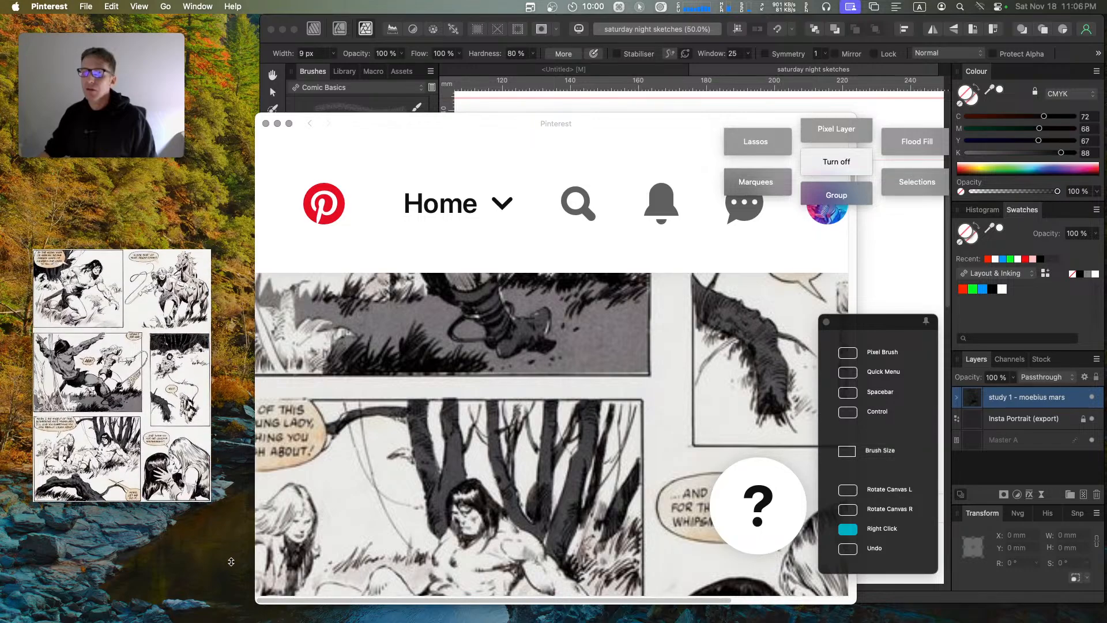
click(266, 123)
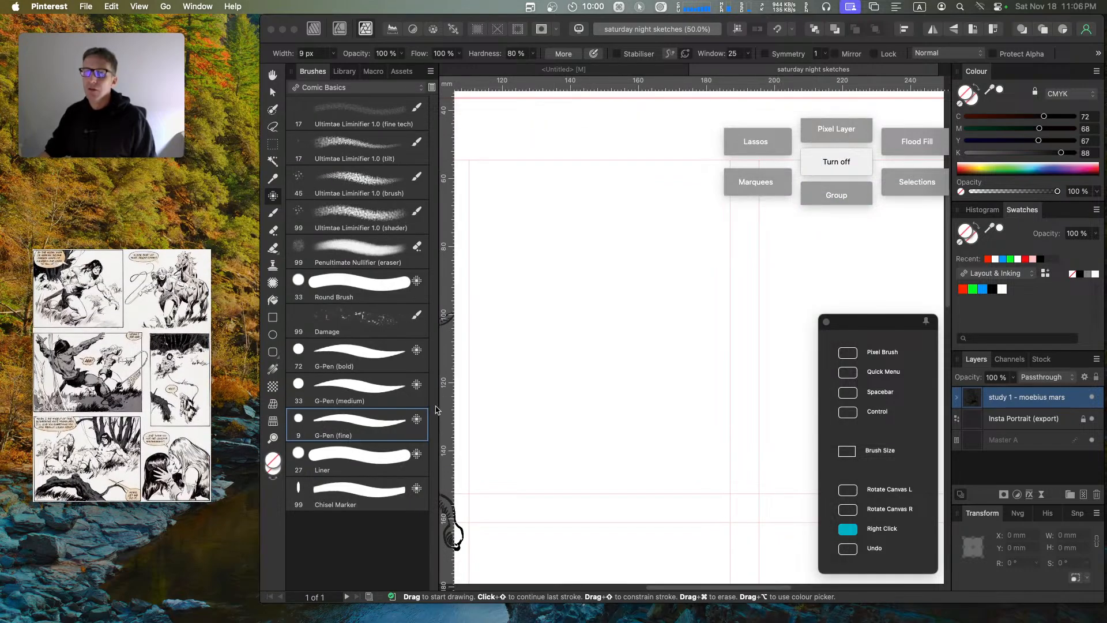
Step: Check the Floating settings and close the floating Conan page reference
click(203, 198)
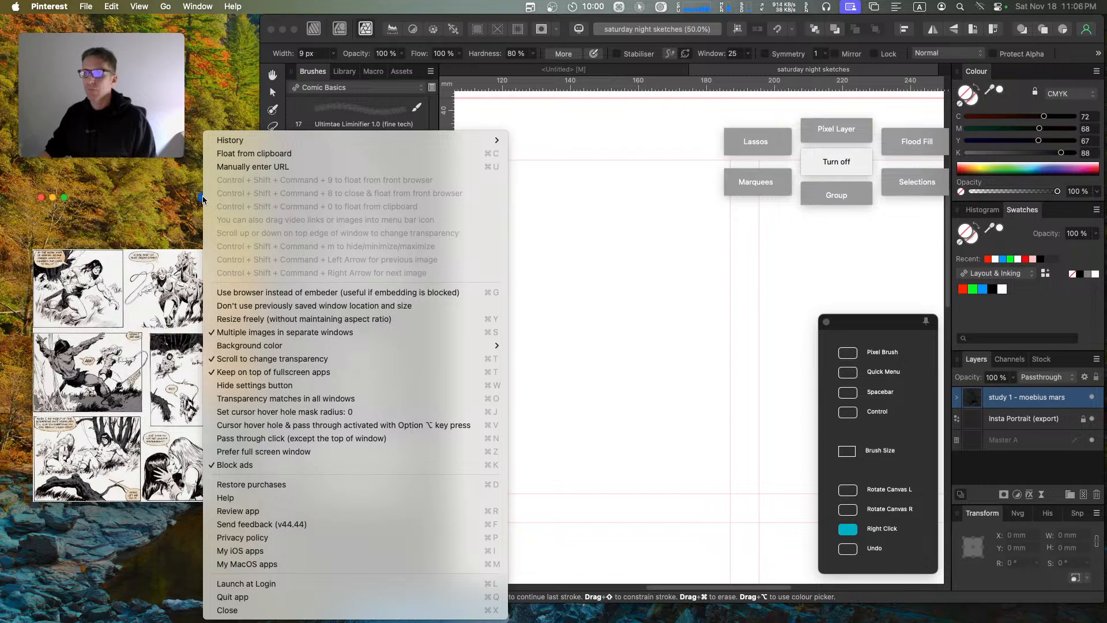
click(164, 214)
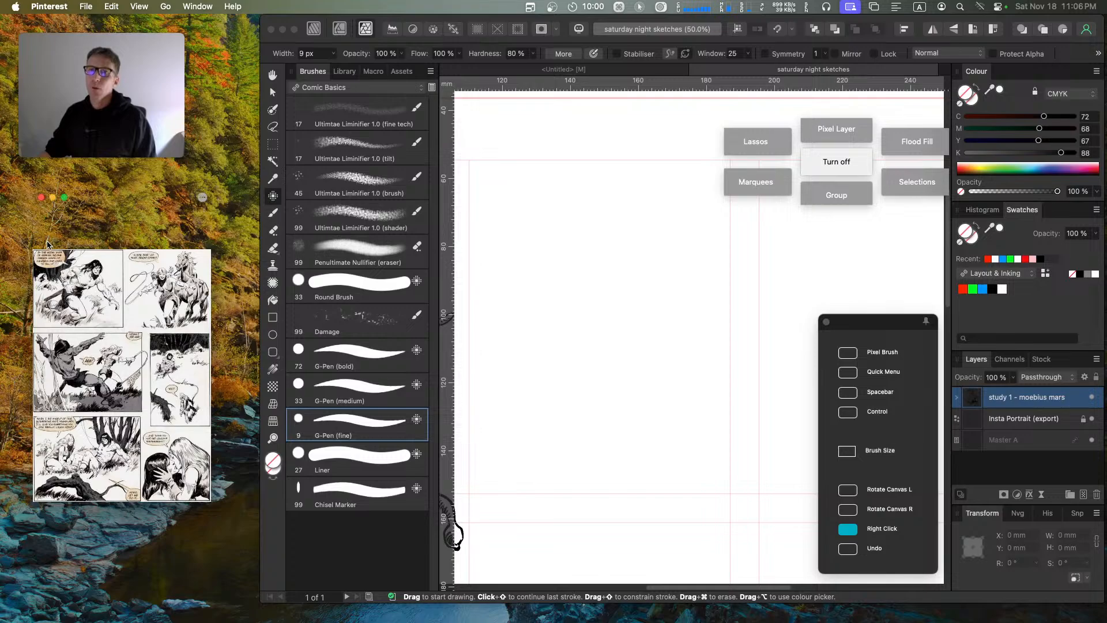
click(42, 198)
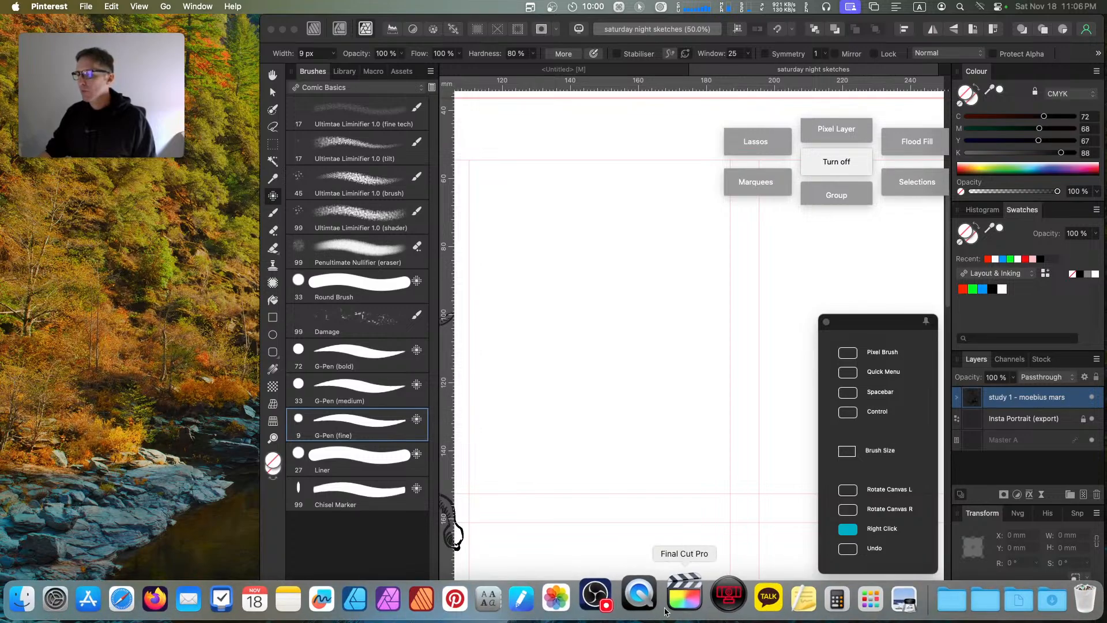
click(858, 598)
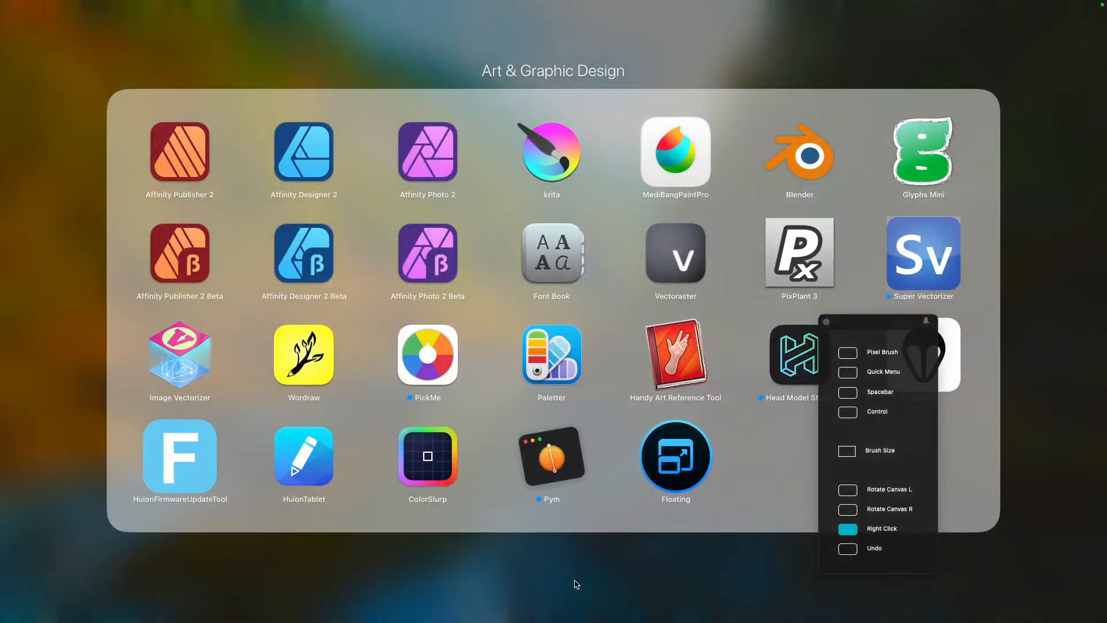
click(623, 601)
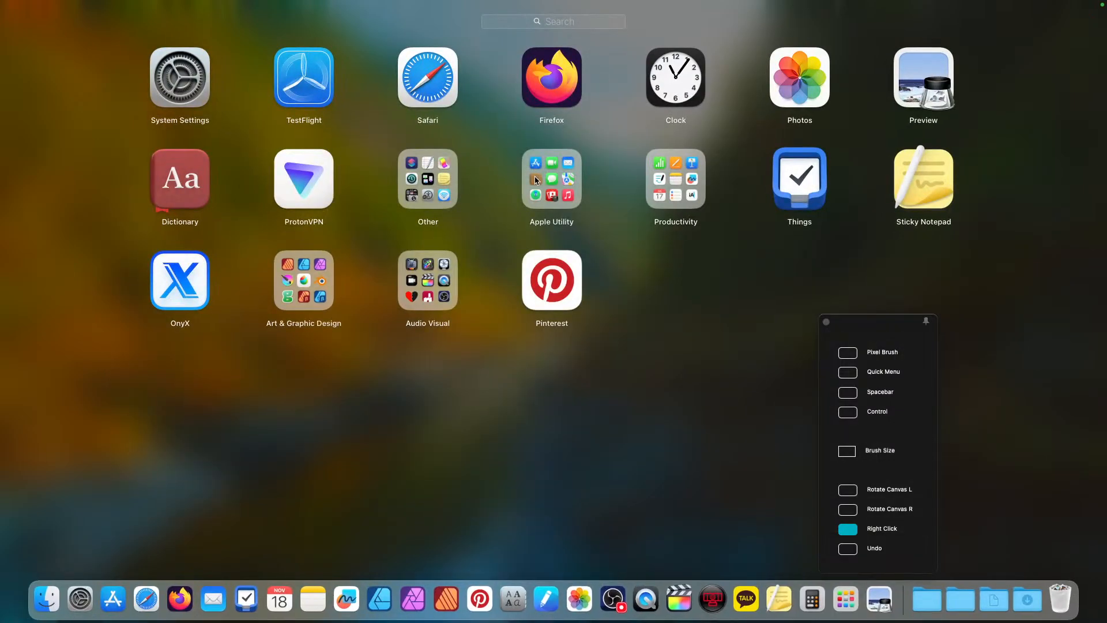
click(535, 176)
click(539, 121)
click(420, 109)
click(323, 302)
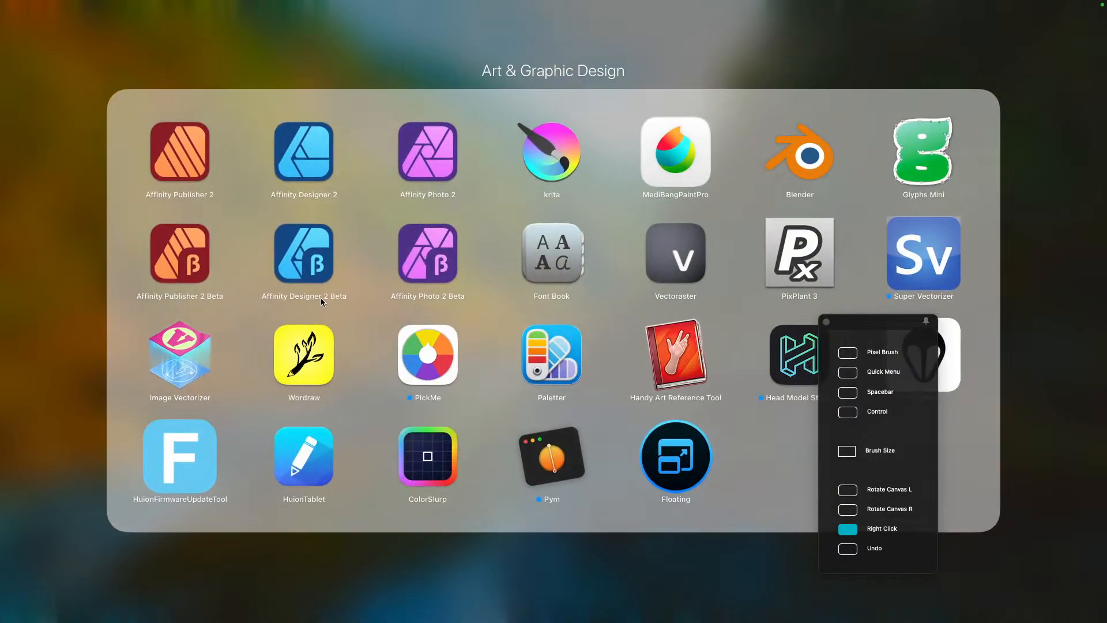
click(475, 592)
click(449, 407)
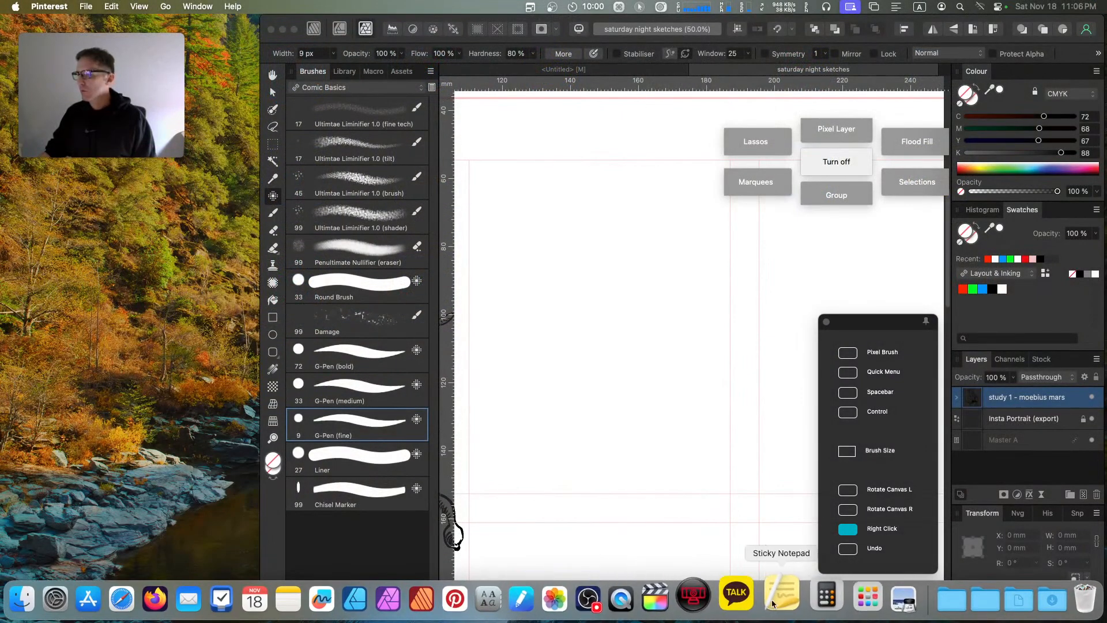
Step: Reopen Pinterest in a narrow window that fits beside the canvas and reset its page zoom
click(455, 599)
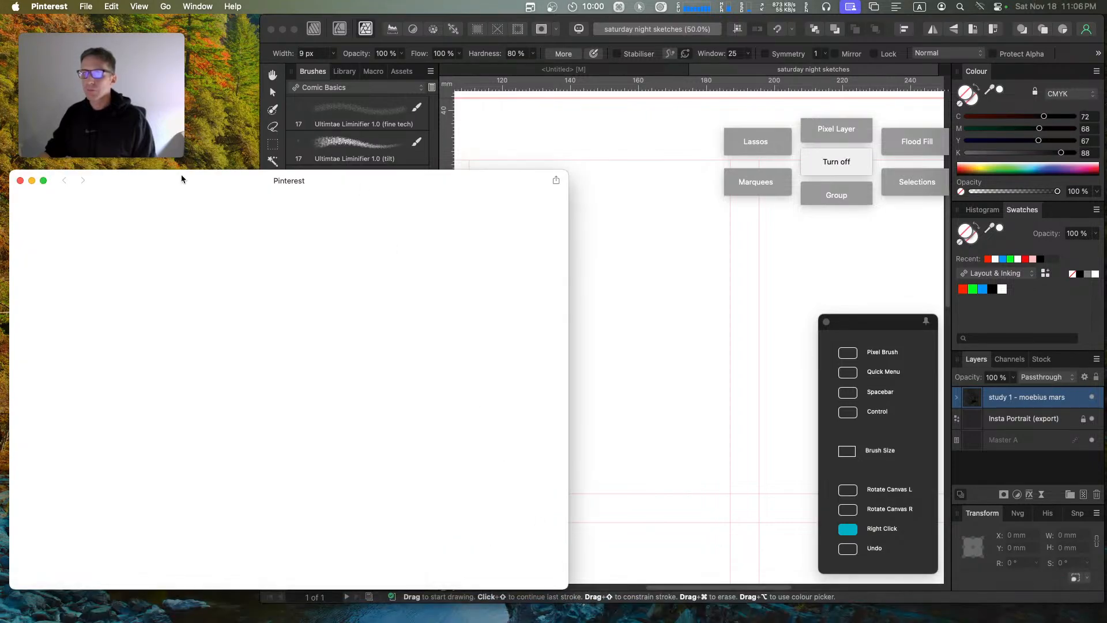
mouse_move(568, 271)
mouse_down()
mouse_move(248, 271)
mouse_move(259, 271)
mouse_up()
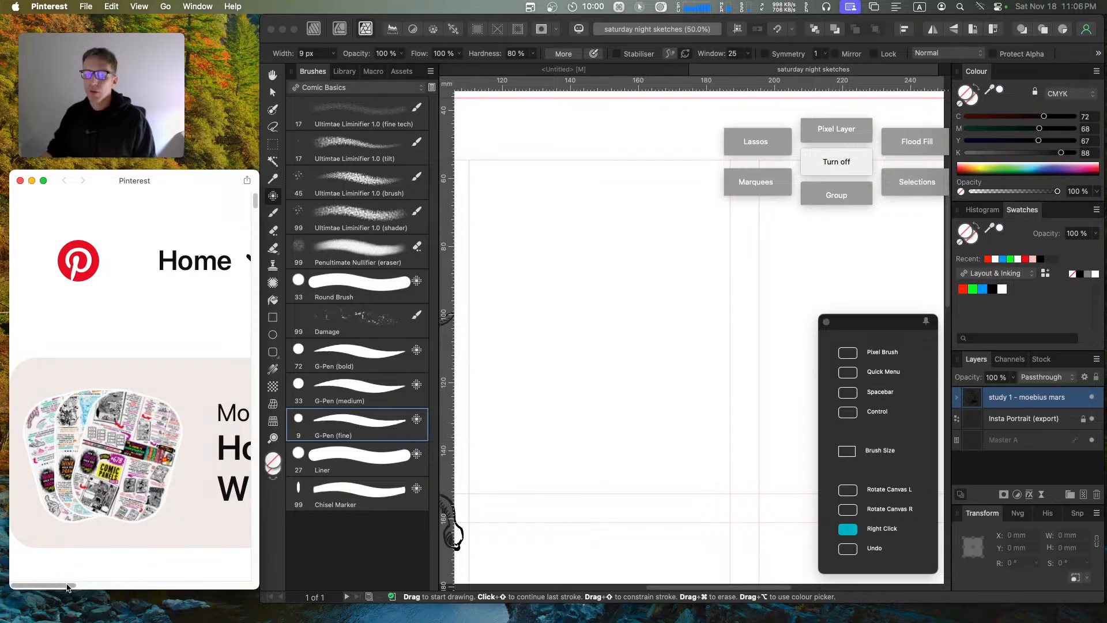
mouse_move(66, 585)
mouse_down()
mouse_move(118, 585)
mouse_move(85, 585)
mouse_up()
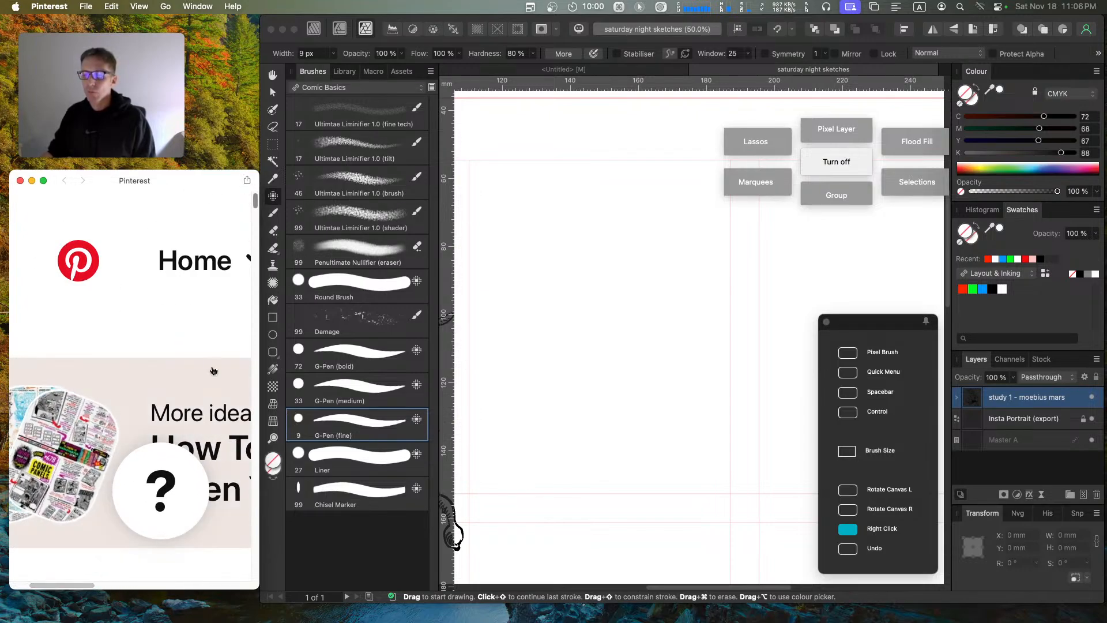
click(139, 6)
click(153, 109)
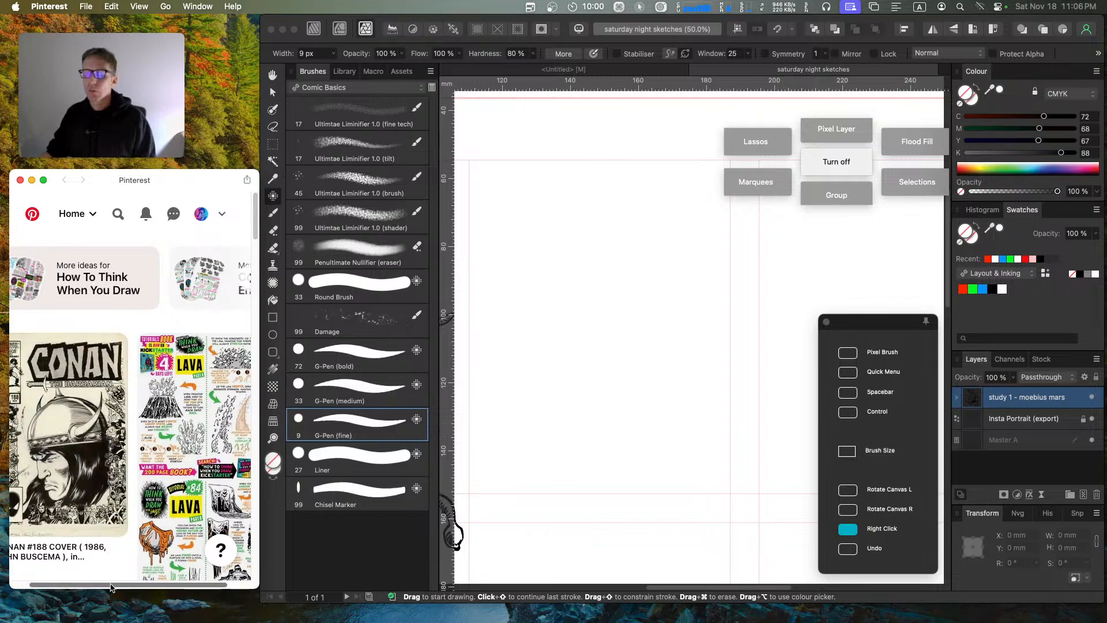
Step: Open the Full Page Vintage Comics board from the saved boards on the Pinterest profile
drag(132, 584, 155, 582)
click(200, 214)
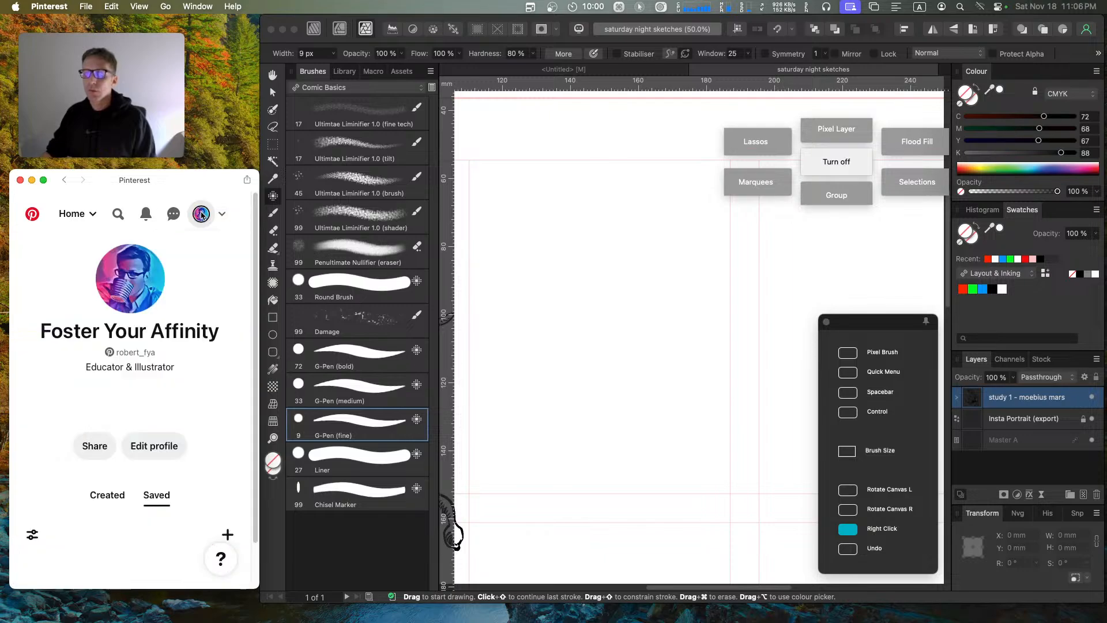
drag(256, 231, 288, 519)
click(114, 434)
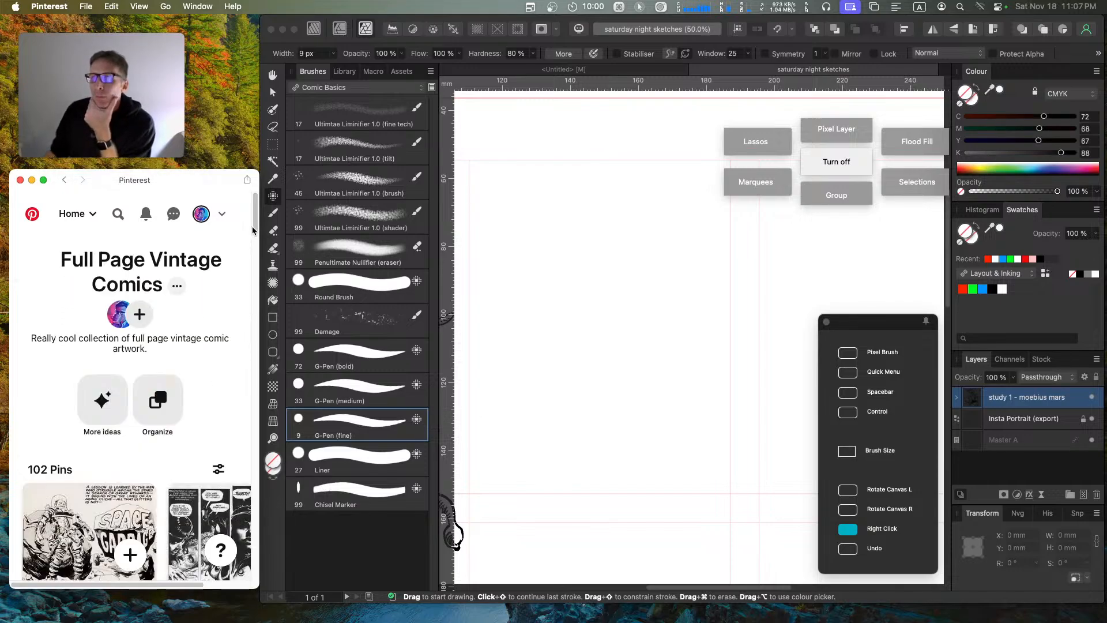
Step: Find the Conan page pin with the whip-cracking panel on the board and open it as the reference
drag(253, 230, 261, 346)
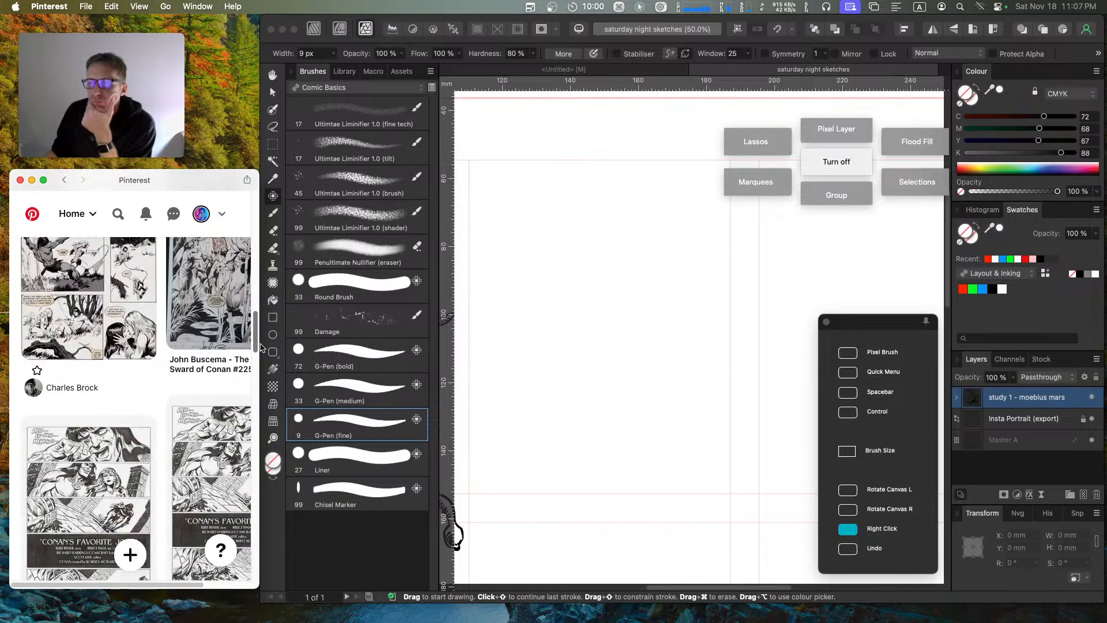
scroll(88, 414, up, 3)
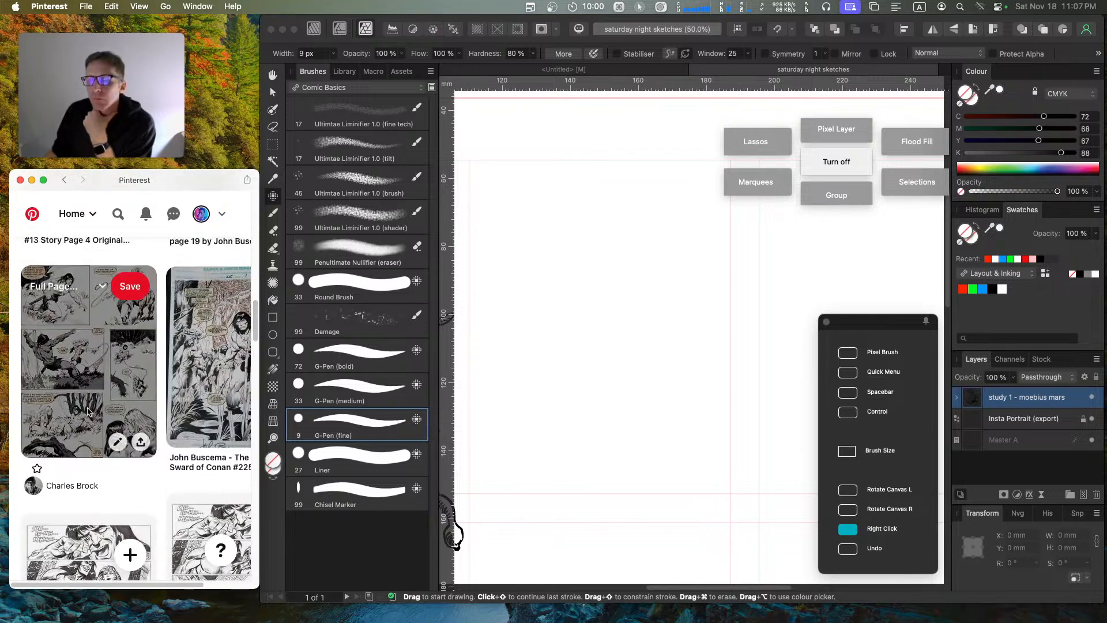
click(88, 411)
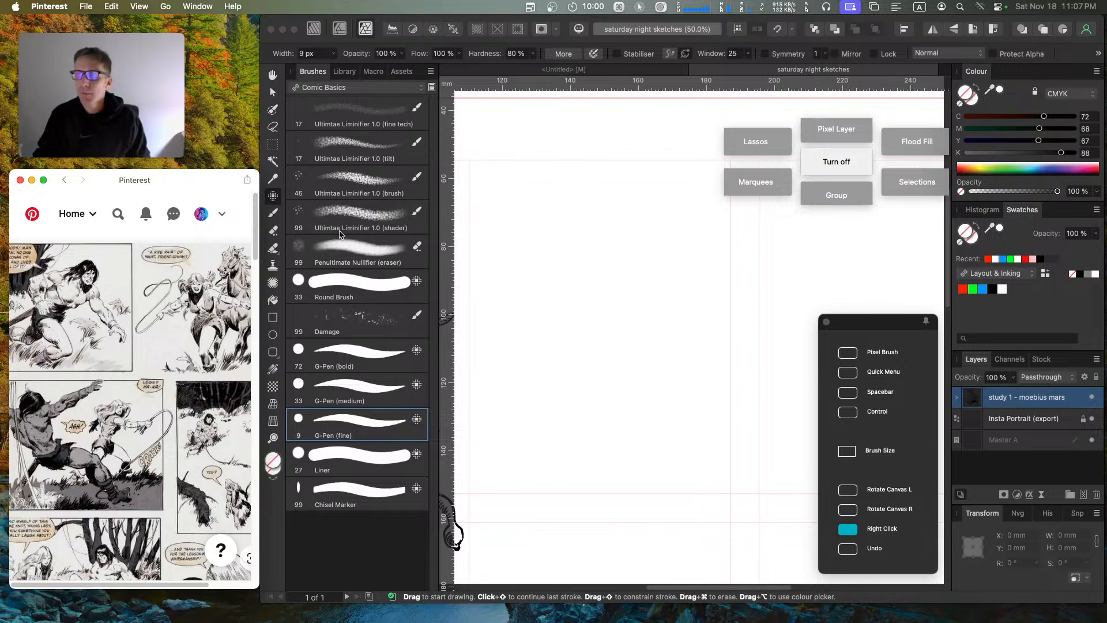
Step: Set up the Ultimtae Liminifier 1.0 (brush) with a crosshair cursor and red colour on a new pixel layer above "study 1 - moebius mars"
click(362, 177)
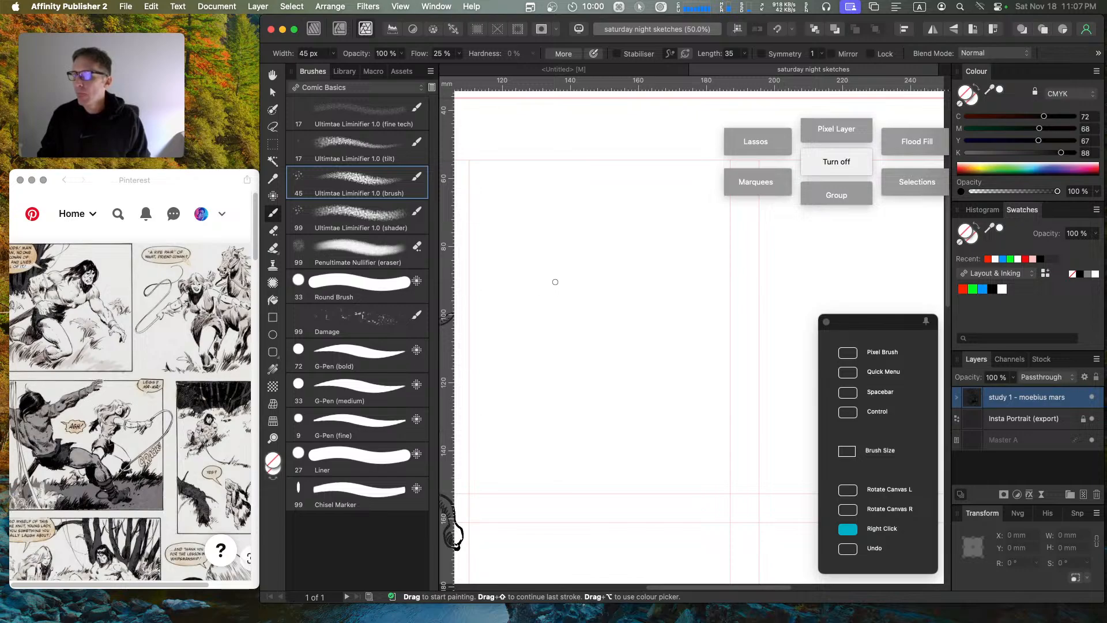
key(Caps_Lock)
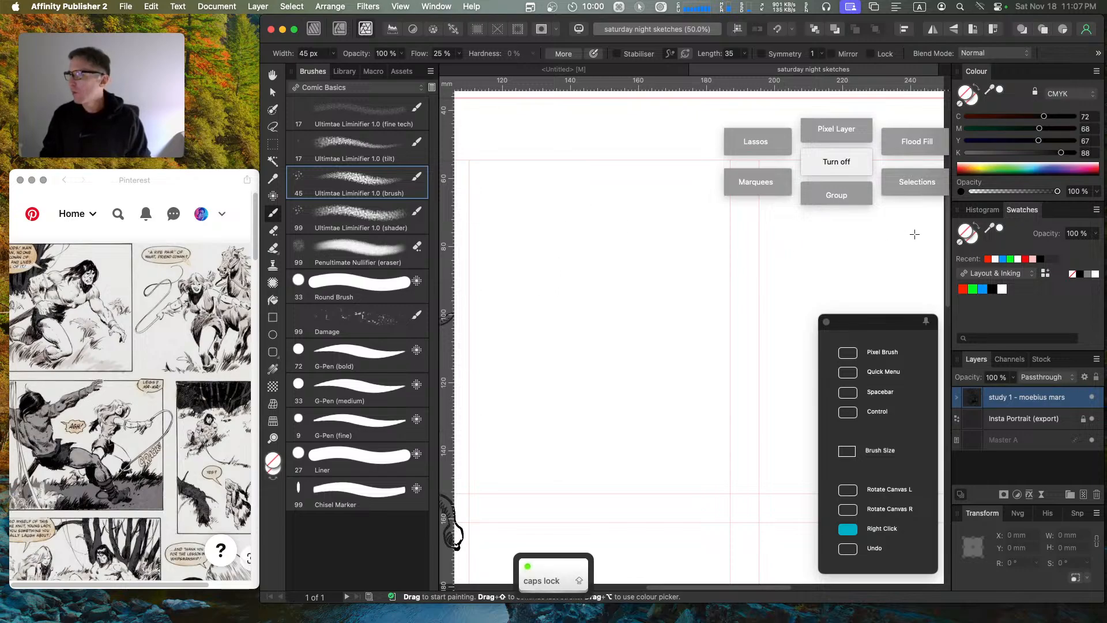
click(962, 290)
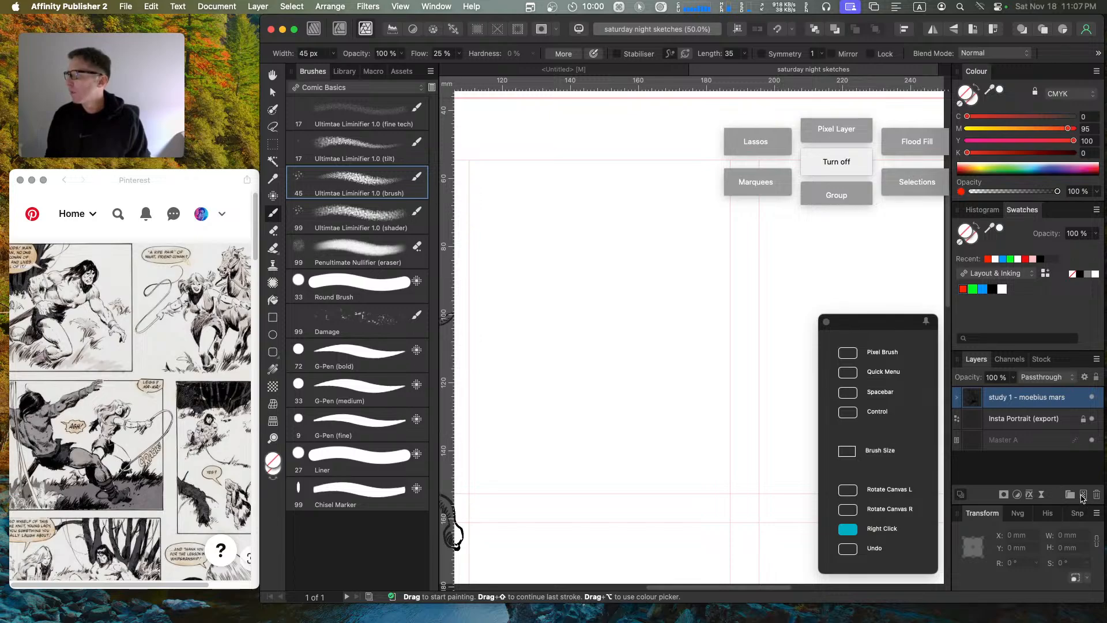
click(1083, 495)
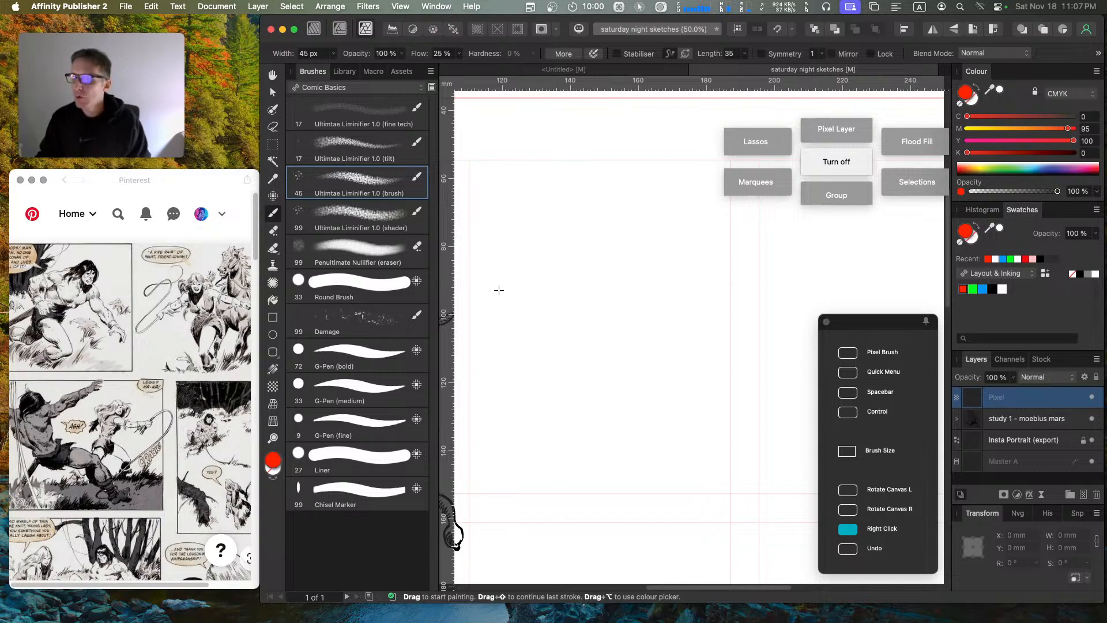
Step: Rough in Conan's back, shoulders and outstretched arm in red in the upper part of the blank canvas area
mouse_move(492, 279)
mouse_down()
mouse_move(502, 329)
mouse_move(550, 365)
mouse_move(503, 282)
mouse_move(546, 387)
mouse_move(532, 367)
mouse_move(573, 388)
mouse_move(565, 386)
mouse_move(608, 362)
mouse_up()
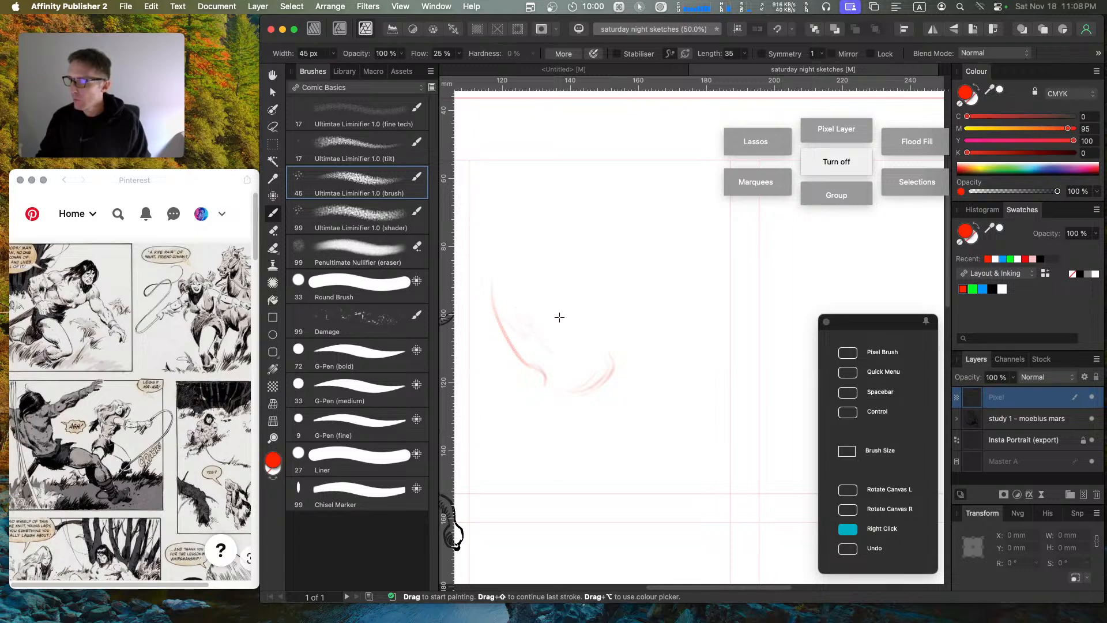
drag(549, 294, 578, 300)
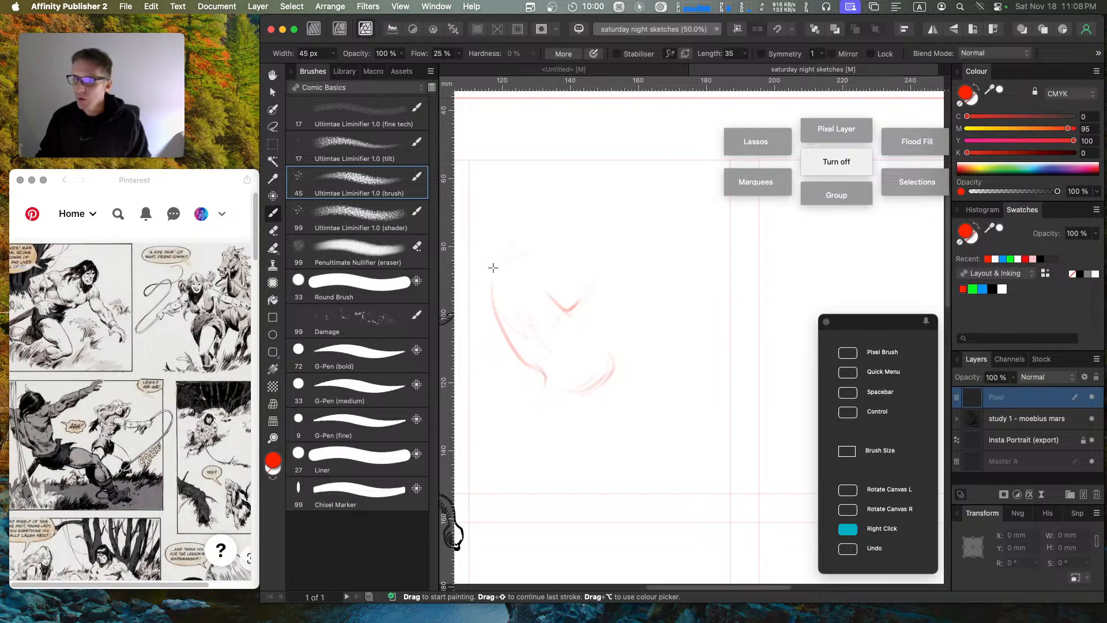
drag(491, 266, 591, 231)
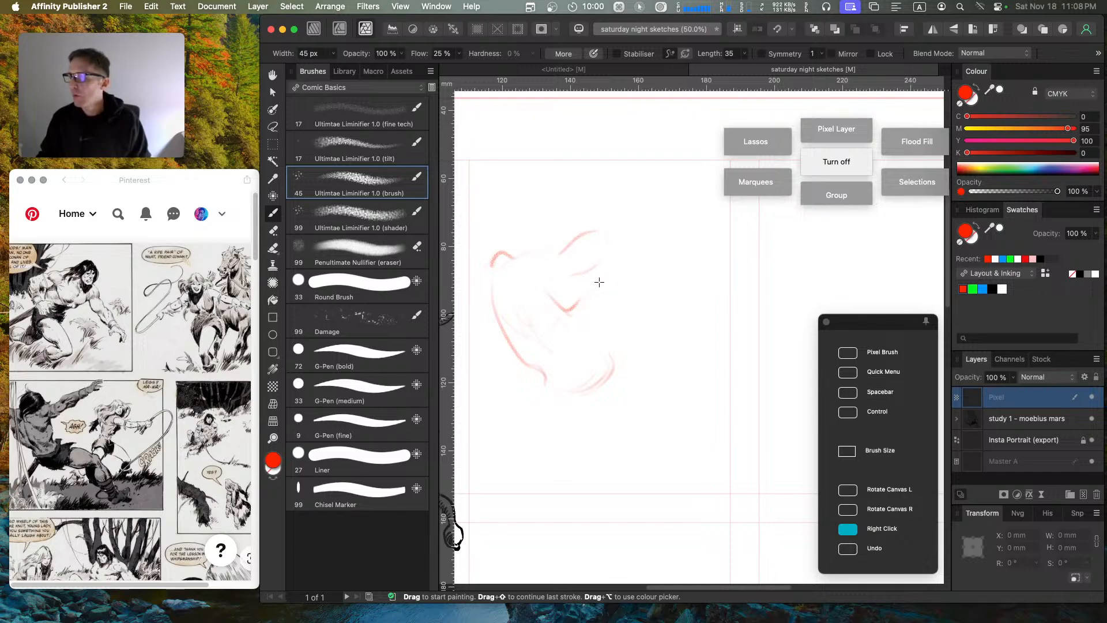
mouse_move(603, 281)
mouse_down()
mouse_move(661, 241)
mouse_move(667, 223)
mouse_up()
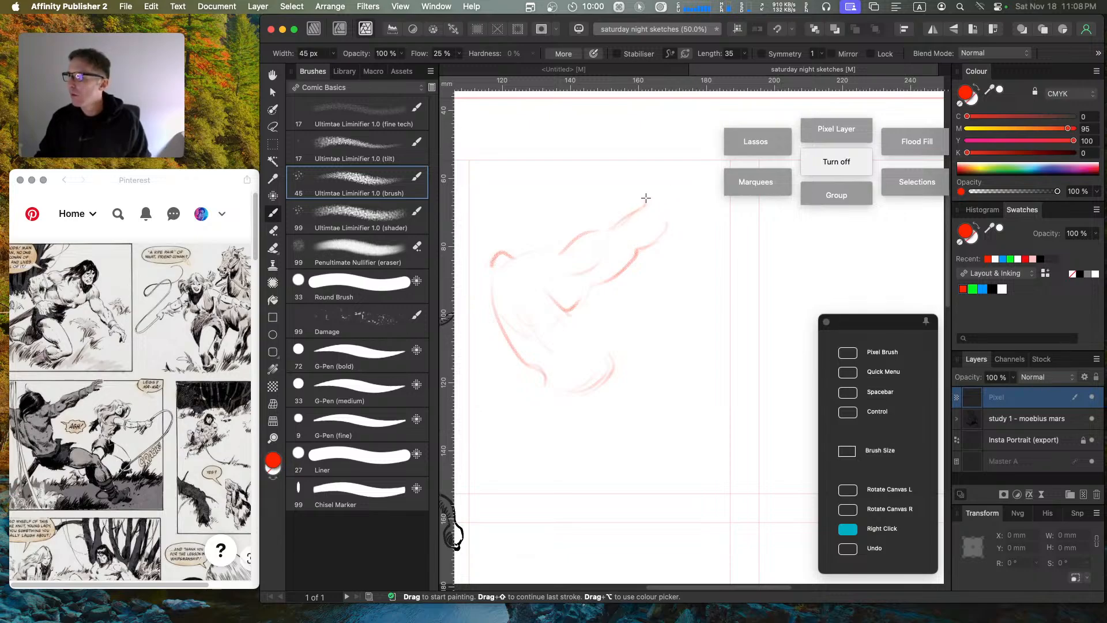
mouse_move(646, 198)
mouse_down()
mouse_move(682, 176)
mouse_move(631, 215)
mouse_move(678, 180)
mouse_move(652, 192)
mouse_move(728, 155)
mouse_up()
drag(645, 218, 676, 186)
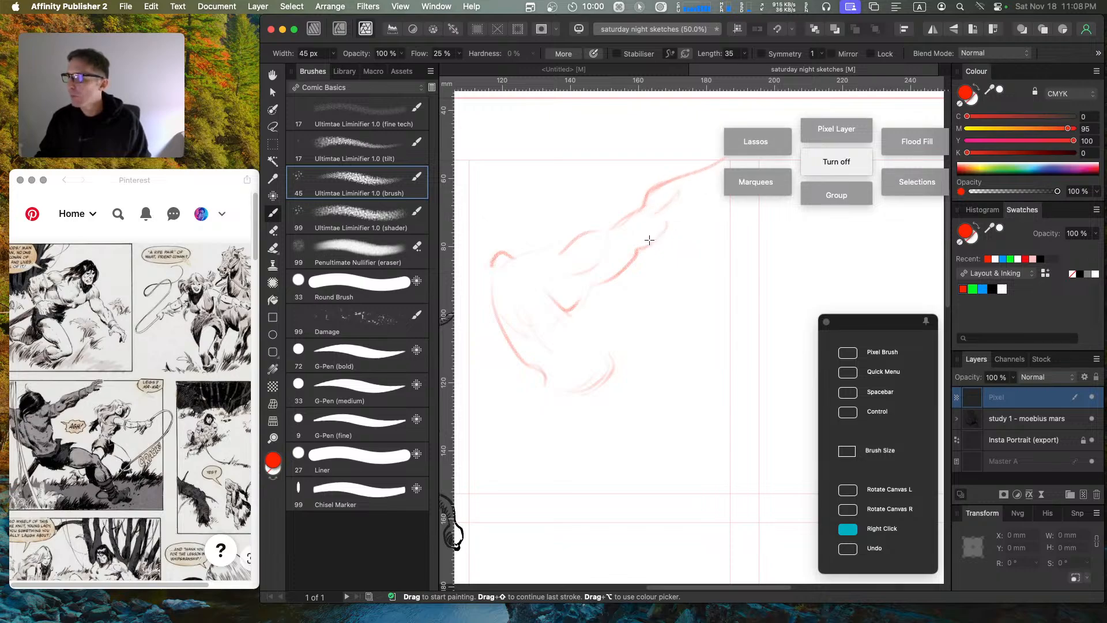
drag(670, 221, 740, 162)
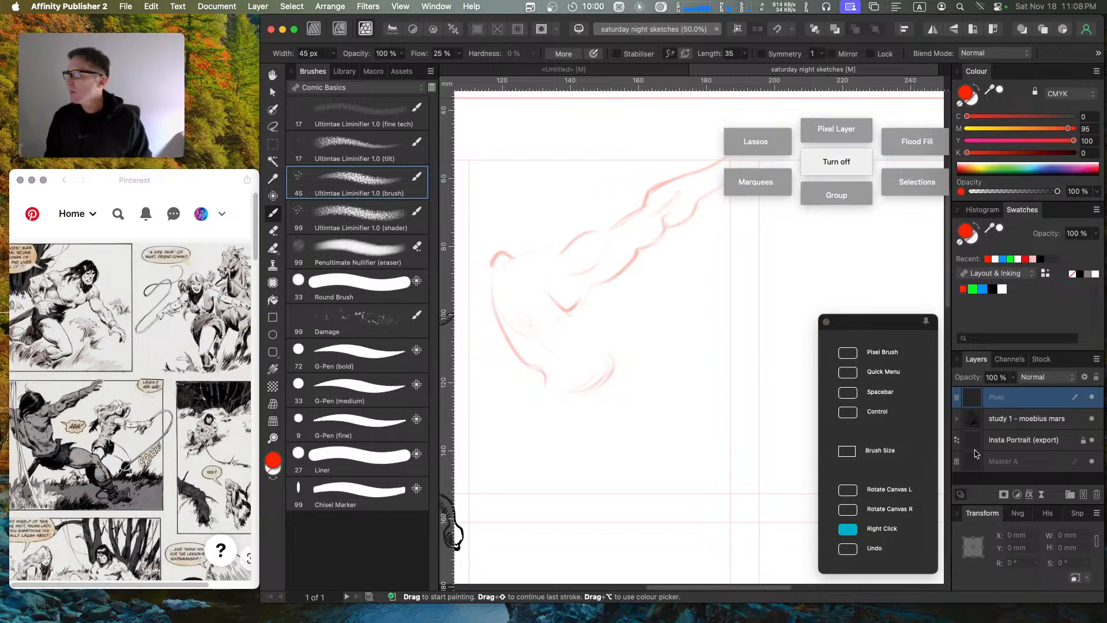
Step: Delete the pixel layer holding the red rough and add a fresh pixel layer to restart the sketch
click(1097, 494)
click(1084, 494)
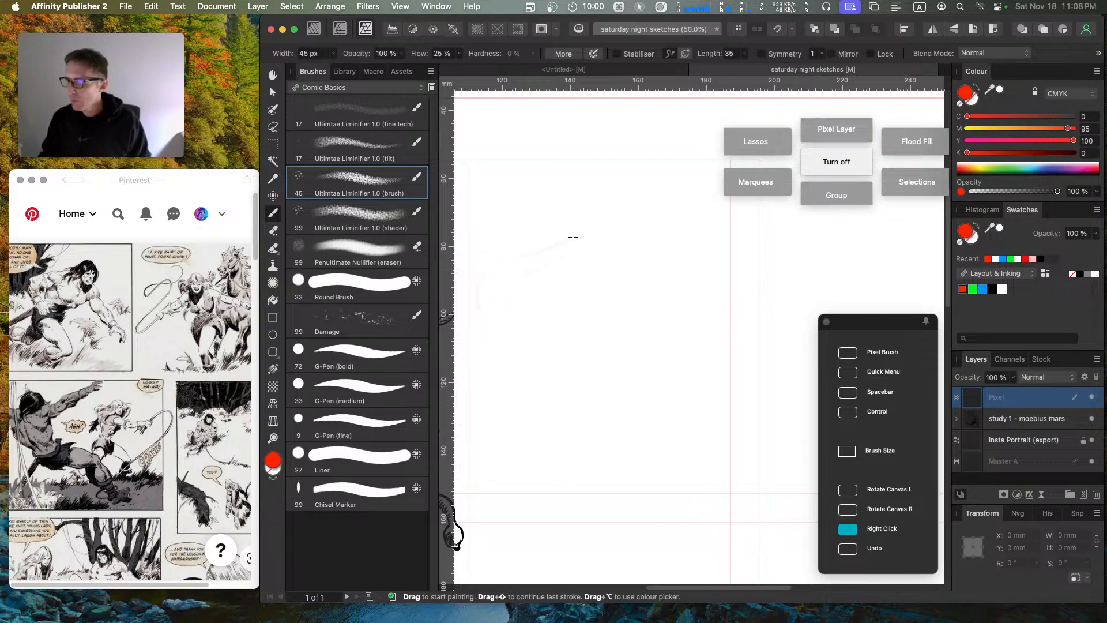
Step: Rough in the shoulders, chest and waist of a new figure in the empty panel using light red brush strokes
drag(486, 286, 575, 255)
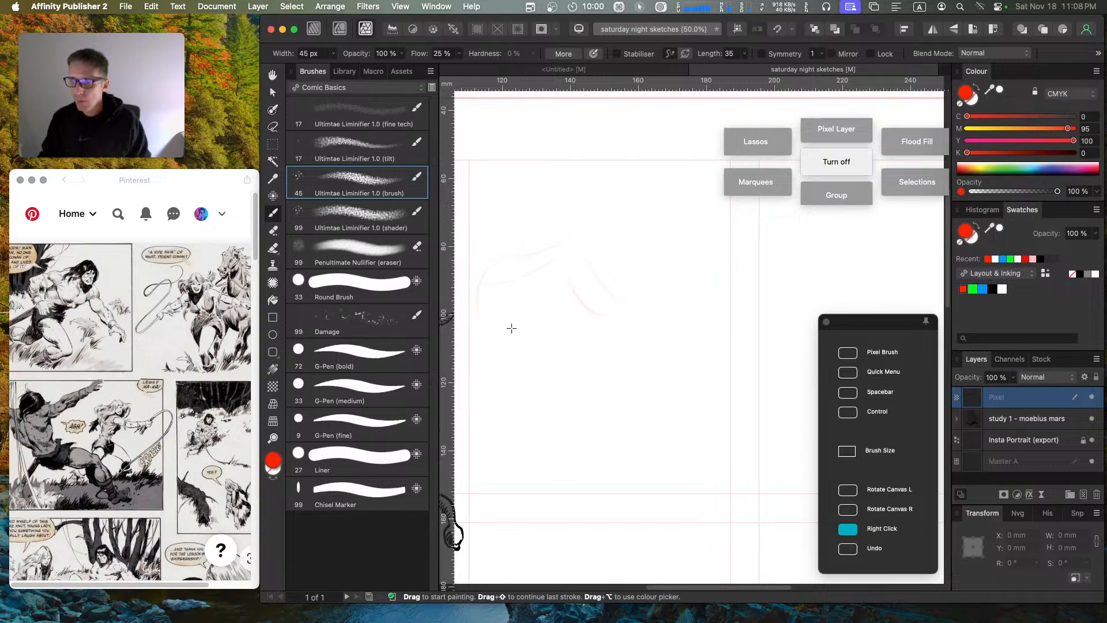
mouse_move(524, 316)
mouse_down()
mouse_move(581, 351)
mouse_move(588, 407)
mouse_move(558, 397)
mouse_move(623, 378)
mouse_up()
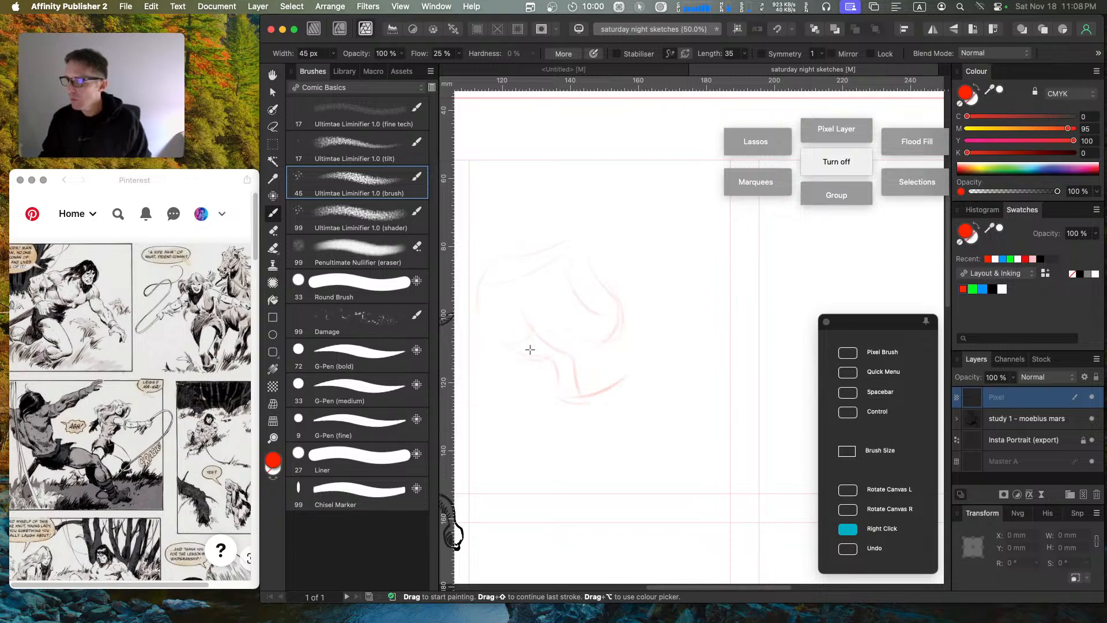
drag(573, 343, 604, 327)
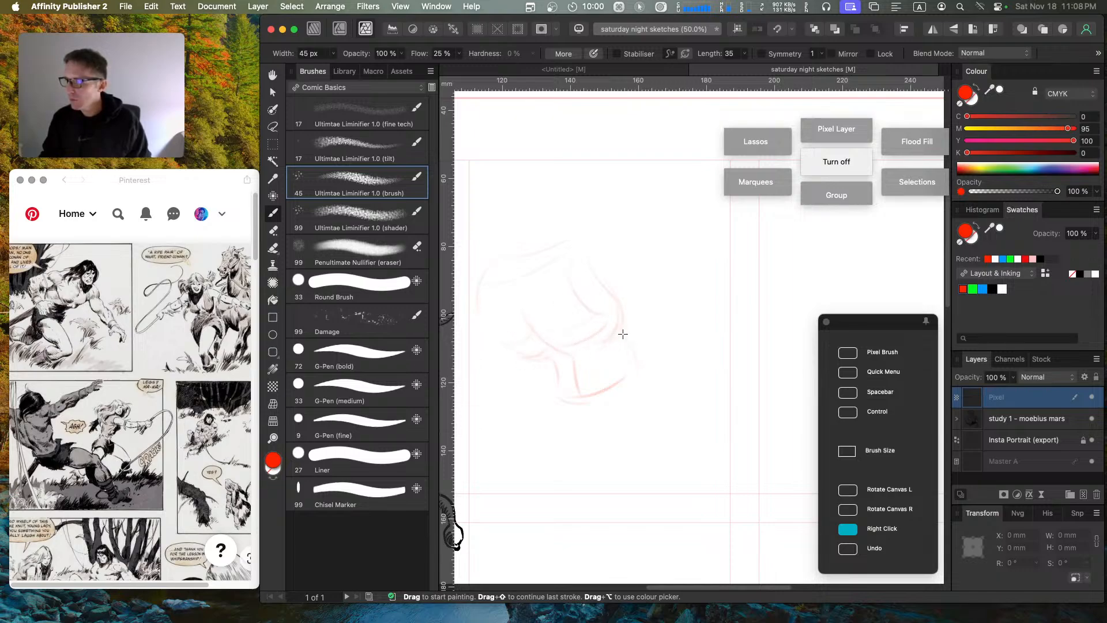
mouse_move(580, 425)
mouse_down()
mouse_move(680, 440)
mouse_move(703, 437)
mouse_move(705, 407)
mouse_up()
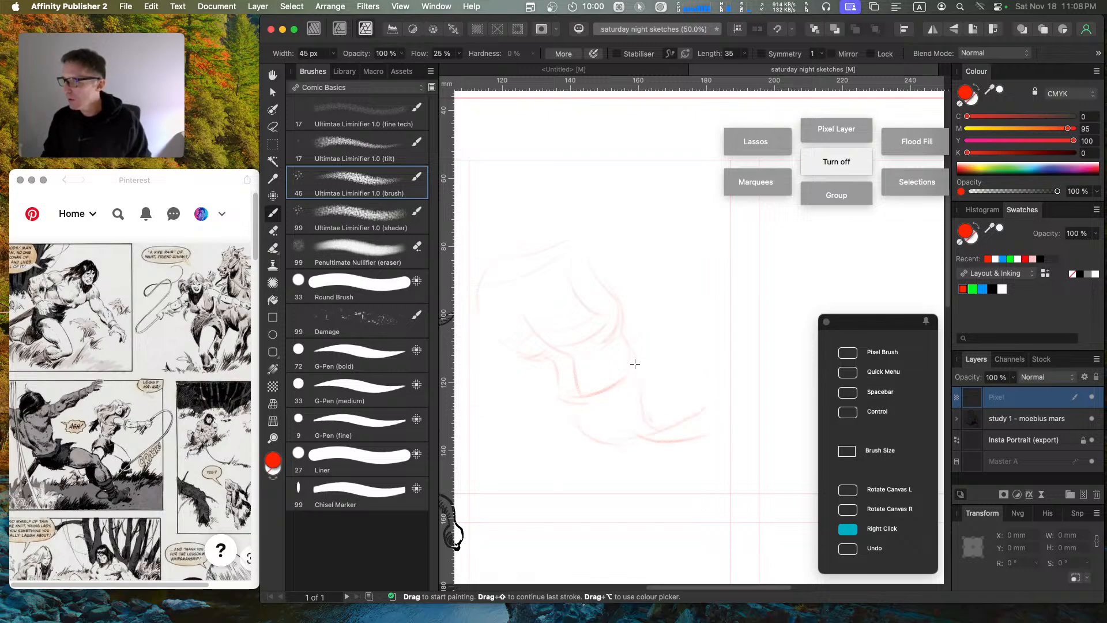
Step: Sketch the figure's hips, the flowing loincloth flaps and the start of the bent thigh
drag(655, 437, 715, 427)
mouse_move(645, 379)
mouse_down()
mouse_move(640, 434)
mouse_move(633, 429)
mouse_up()
mouse_move(567, 408)
mouse_down()
mouse_move(544, 442)
mouse_move(570, 447)
mouse_move(601, 432)
mouse_move(579, 481)
mouse_move(615, 457)
mouse_up()
mouse_move(626, 451)
mouse_down()
mouse_move(628, 425)
mouse_move(653, 409)
mouse_up()
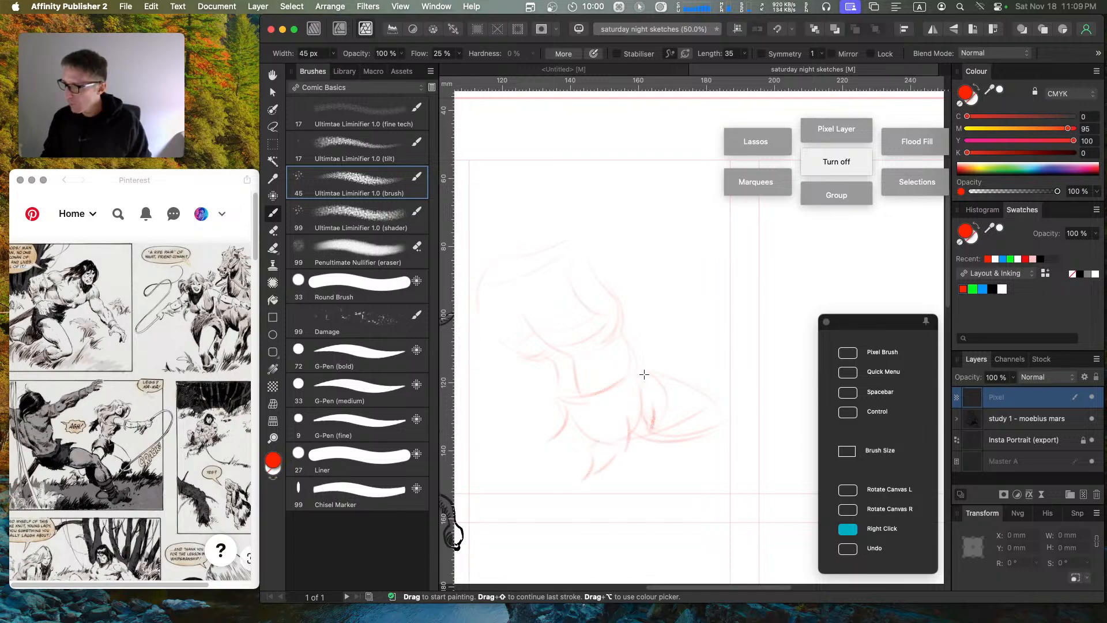
drag(647, 354, 690, 350)
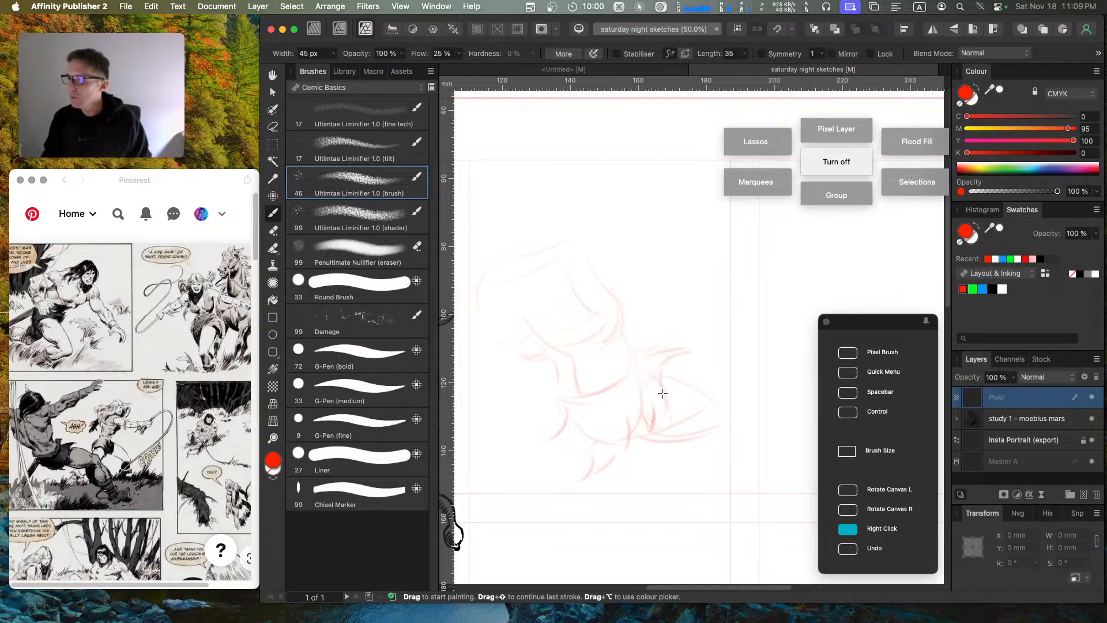
drag(663, 393, 648, 435)
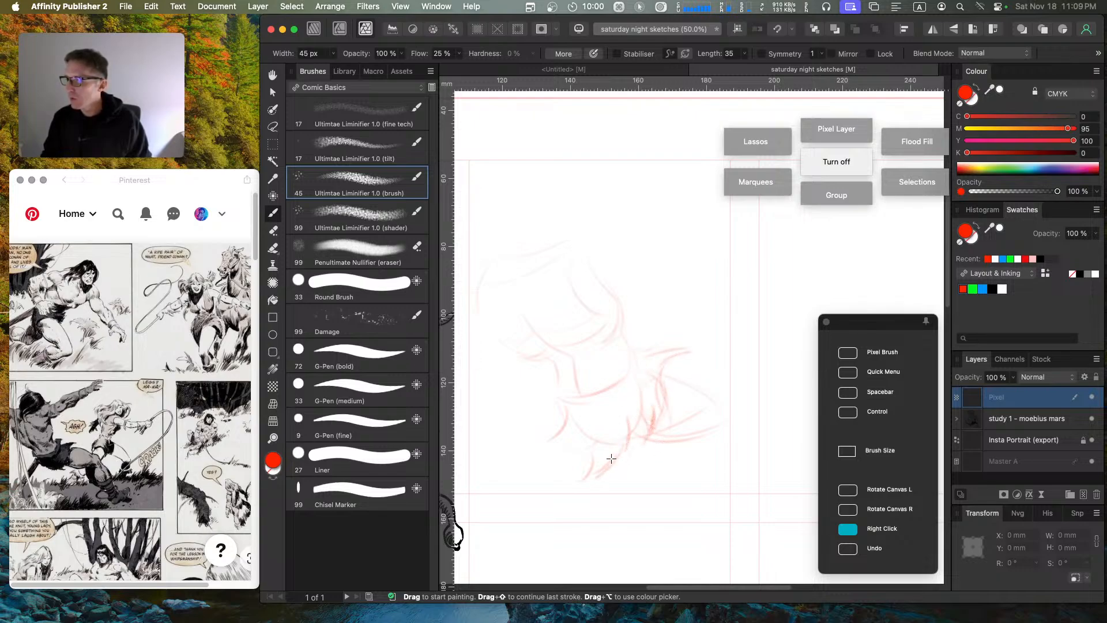
drag(598, 469, 575, 488)
mouse_move(559, 415)
mouse_down()
mouse_move(564, 431)
mouse_move(562, 406)
mouse_up()
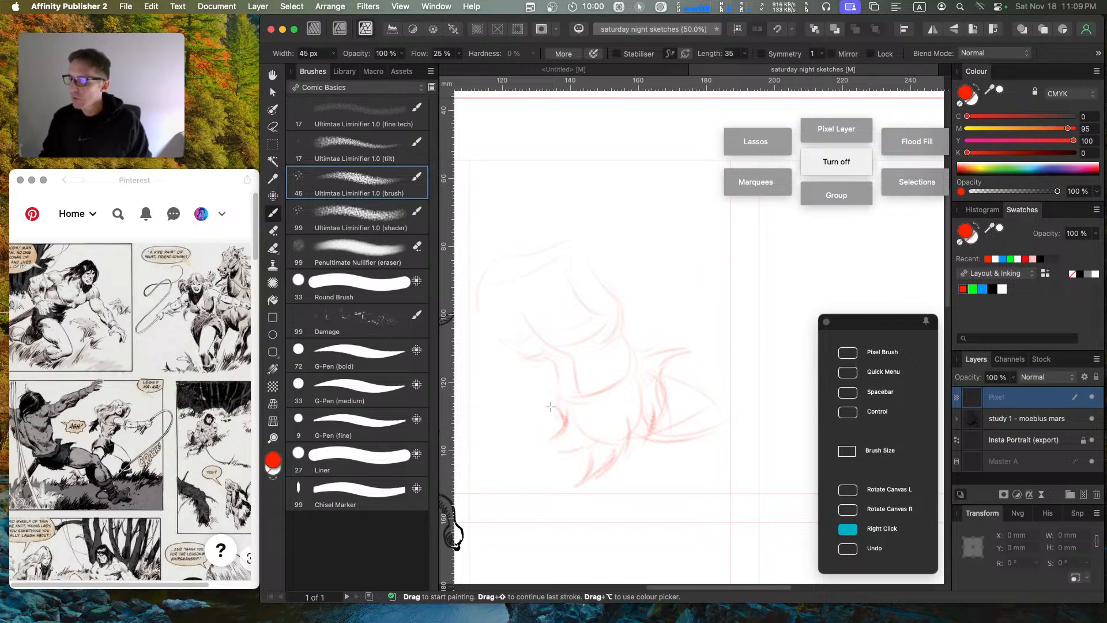
Step: Sketch the extended front leg and the trailing leg with its knee, calf and foot
mouse_move(548, 440)
mouse_down()
mouse_move(503, 482)
mouse_move(502, 465)
mouse_up()
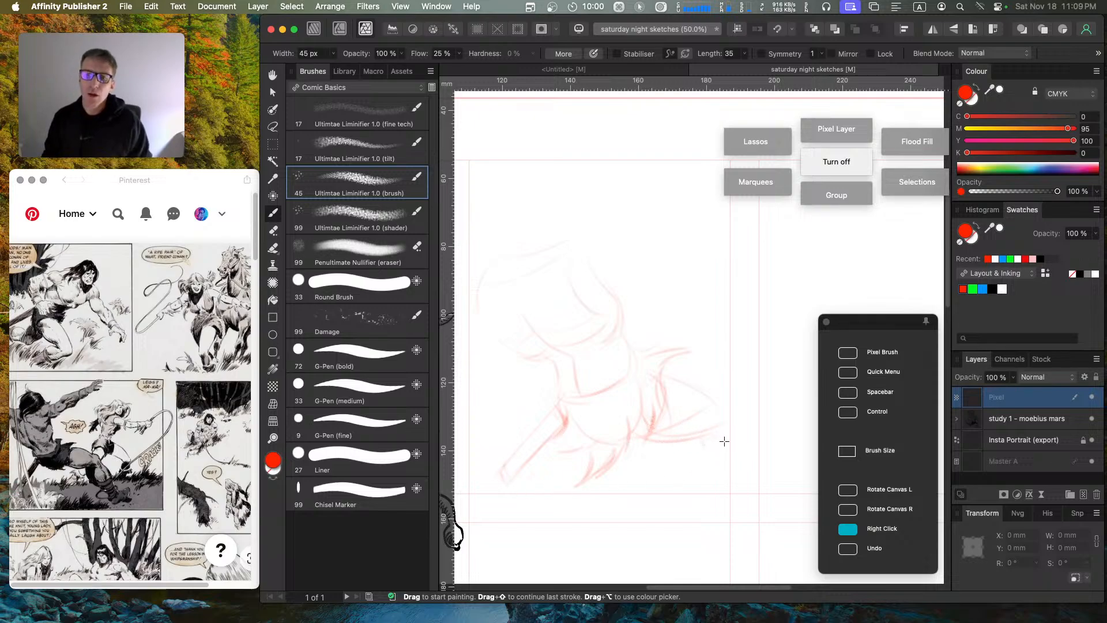
mouse_move(619, 450)
mouse_down()
mouse_move(665, 460)
mouse_move(661, 439)
mouse_move(692, 441)
mouse_up()
mouse_move(669, 378)
mouse_down()
mouse_move(728, 427)
mouse_move(721, 452)
mouse_up()
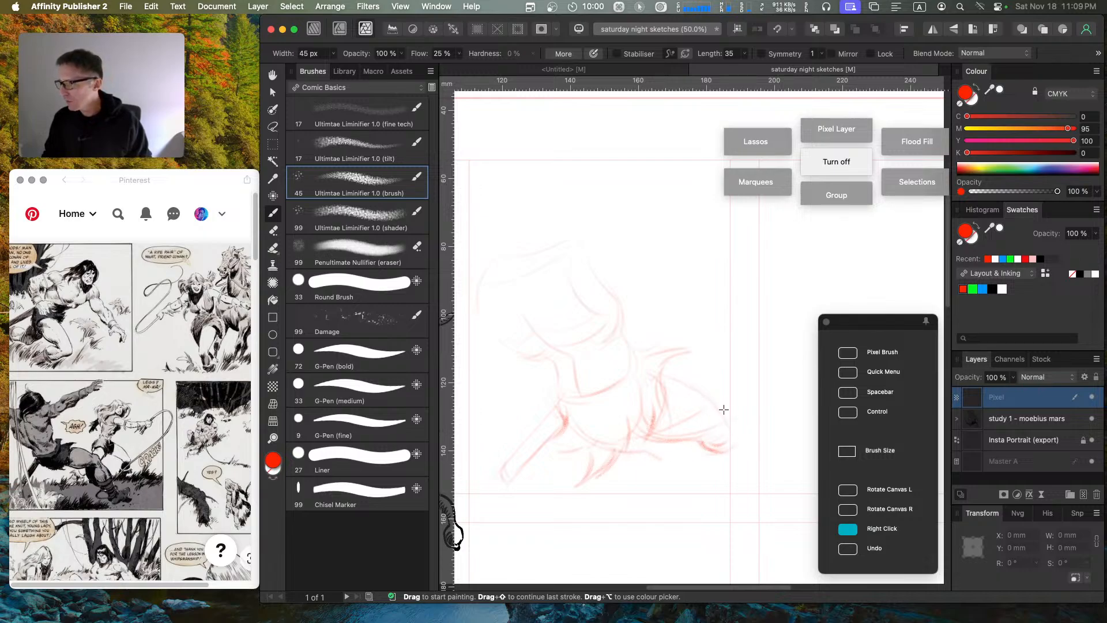
mouse_move(723, 411)
mouse_down()
mouse_move(741, 438)
mouse_move(734, 430)
mouse_move(692, 442)
mouse_move(747, 446)
mouse_move(697, 447)
mouse_move(741, 447)
mouse_move(722, 457)
mouse_move(730, 418)
mouse_move(719, 462)
mouse_move(734, 420)
mouse_move(695, 448)
mouse_move(730, 459)
mouse_move(717, 460)
mouse_move(737, 451)
mouse_move(706, 458)
mouse_move(724, 482)
mouse_move(703, 450)
mouse_move(760, 509)
mouse_up()
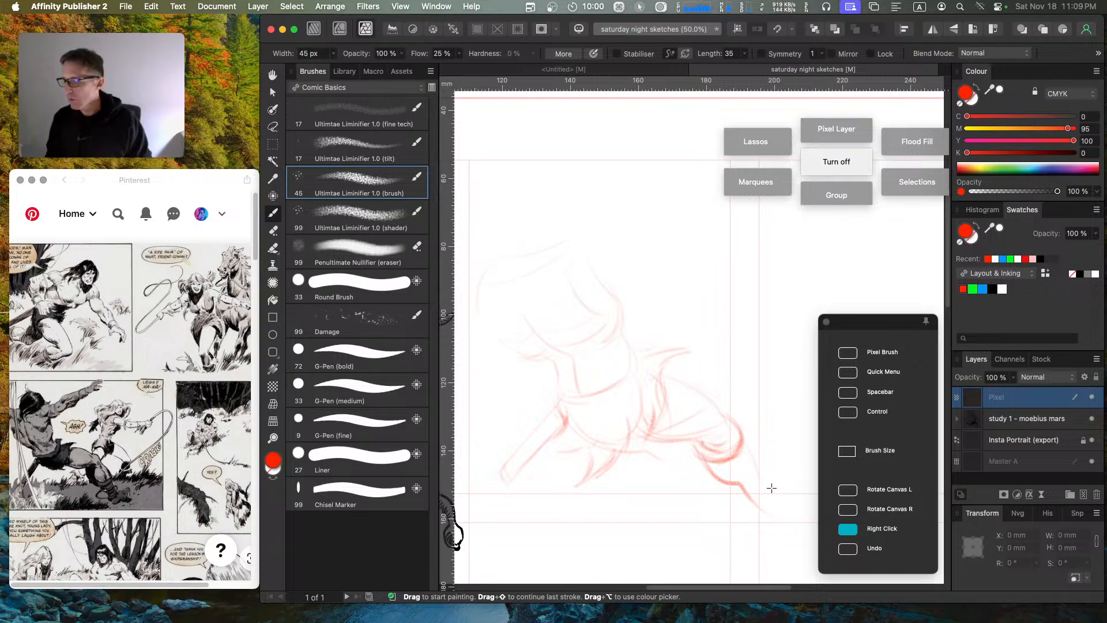
mouse_move(771, 483)
mouse_down()
mouse_move(807, 448)
mouse_move(807, 483)
mouse_move(767, 515)
mouse_move(794, 449)
mouse_move(806, 449)
mouse_move(782, 511)
mouse_up()
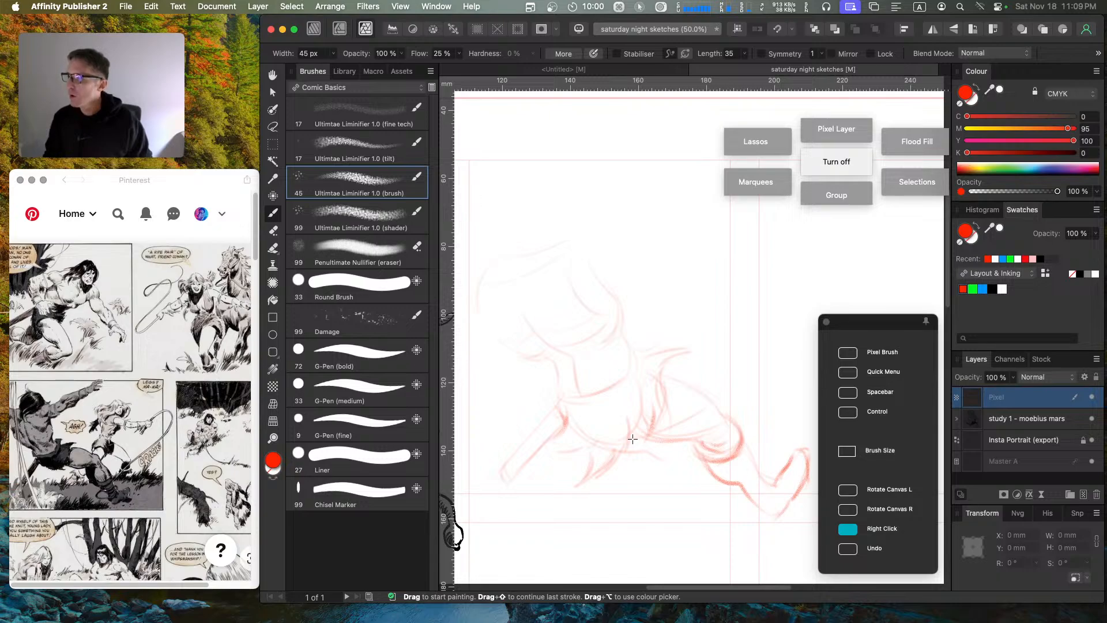
Step: Darken the underside of the trailing leg's thigh from the hip to the lower leg
mouse_move(620, 437)
mouse_down()
mouse_move(690, 446)
mouse_move(687, 460)
mouse_move(729, 500)
mouse_move(743, 477)
mouse_up()
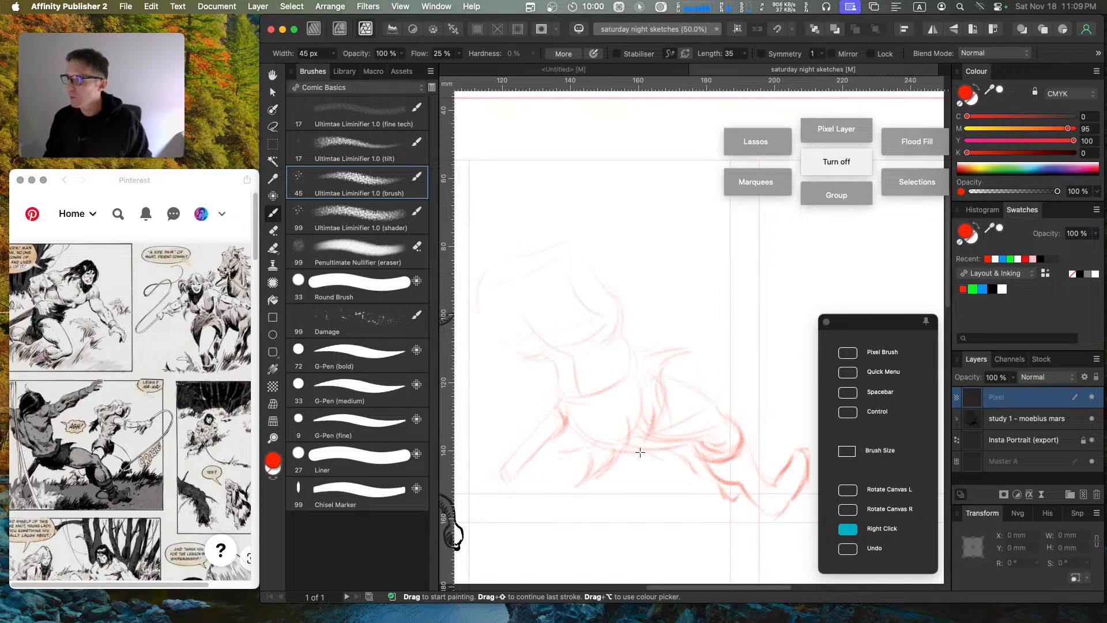
mouse_move(629, 446)
mouse_down()
mouse_move(674, 452)
mouse_move(739, 485)
mouse_up()
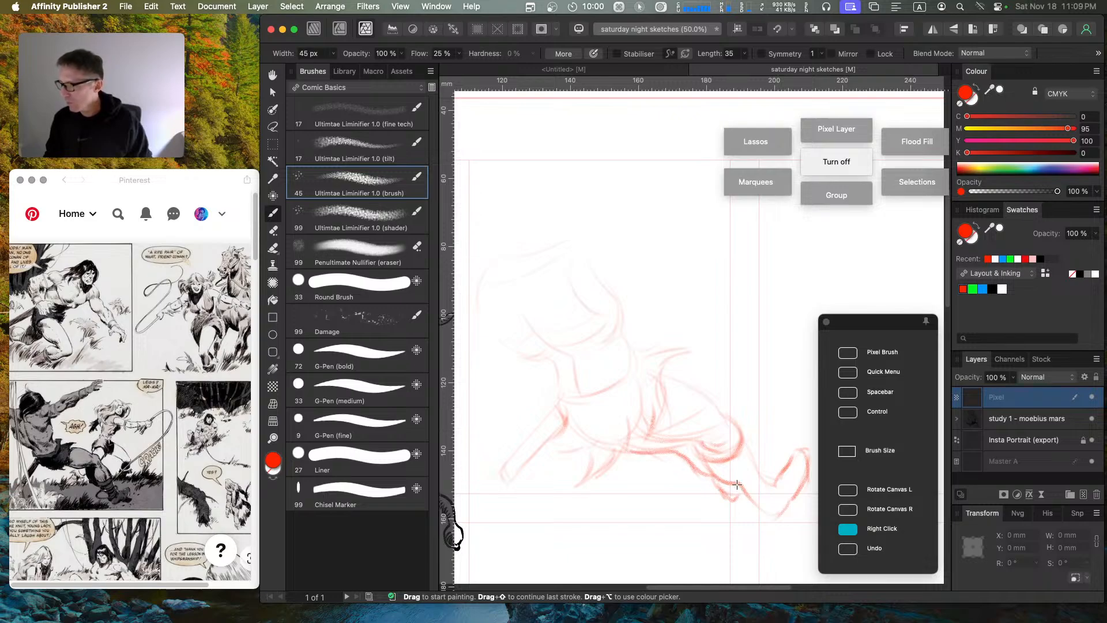
drag(700, 445, 640, 428)
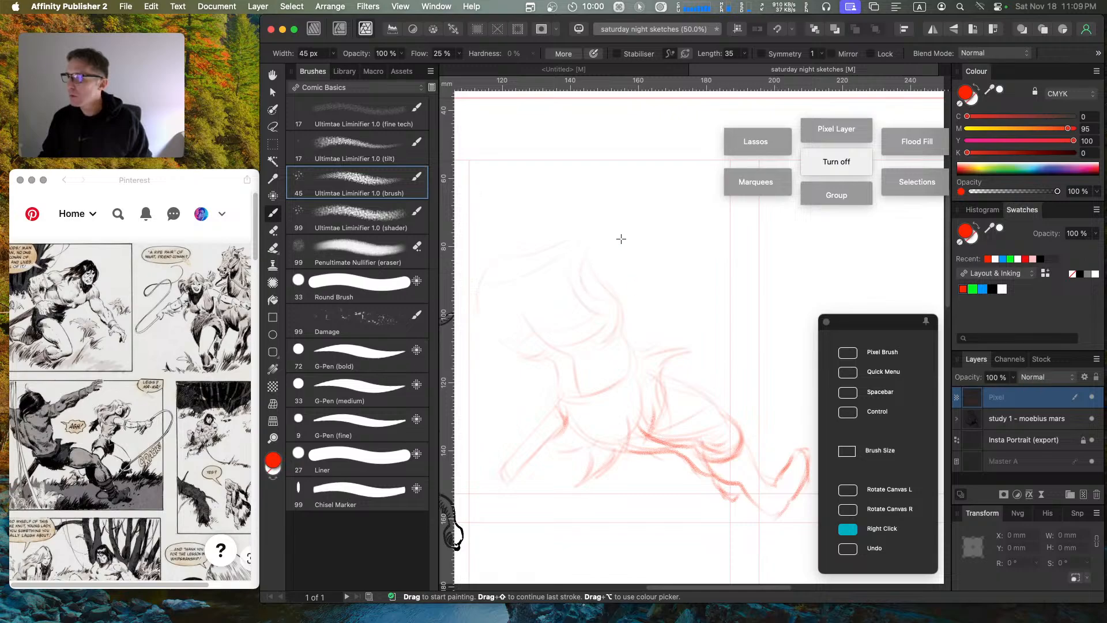
Step: Sketch the upper section of the raised arm extending from the shoulder
mouse_move(630, 284)
mouse_down()
mouse_move(663, 263)
mouse_move(630, 283)
mouse_up()
drag(673, 224, 681, 252)
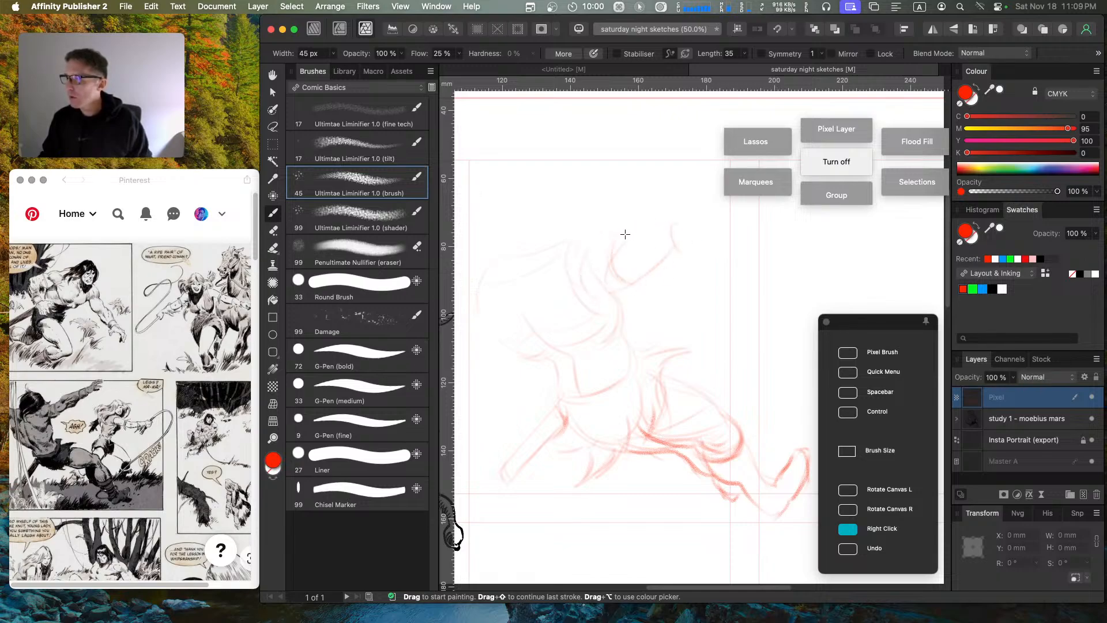
key(space)
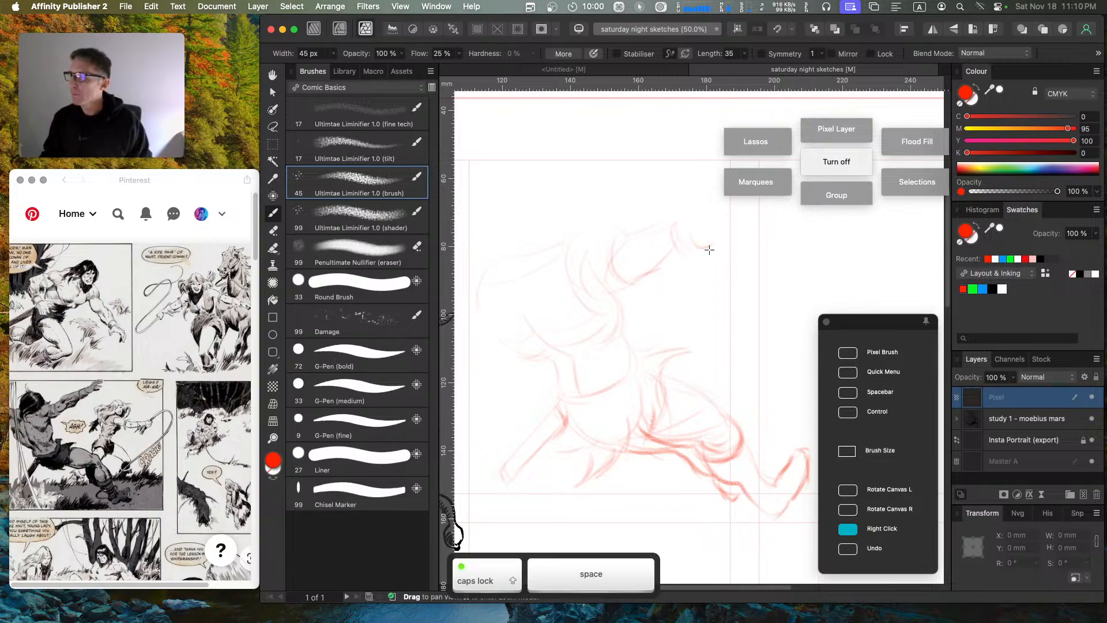
Step: Rough in an oval forearm and a hand beyond the elbow of the raised arm
mouse_move(710, 246)
mouse_down()
mouse_move(746, 316)
mouse_move(721, 339)
mouse_up()
mouse_move(714, 287)
mouse_down()
mouse_move(721, 314)
mouse_move(722, 265)
mouse_move(761, 251)
mouse_up()
drag(723, 311, 782, 281)
mouse_move(710, 292)
mouse_down()
mouse_move(727, 269)
mouse_move(781, 253)
mouse_up()
mouse_move(728, 323)
mouse_down()
mouse_move(791, 258)
mouse_move(773, 252)
mouse_move(799, 263)
mouse_up()
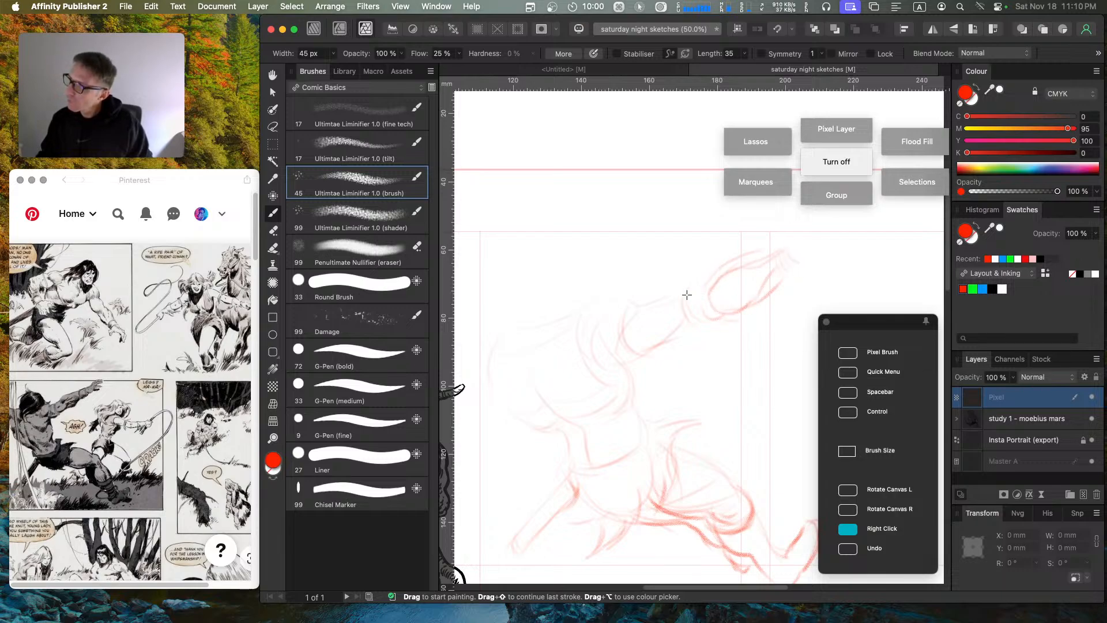
Step: Strengthen the contours of both shoulders and rough in the head and face
mouse_move(646, 303)
mouse_down()
mouse_move(692, 294)
mouse_move(599, 306)
mouse_up()
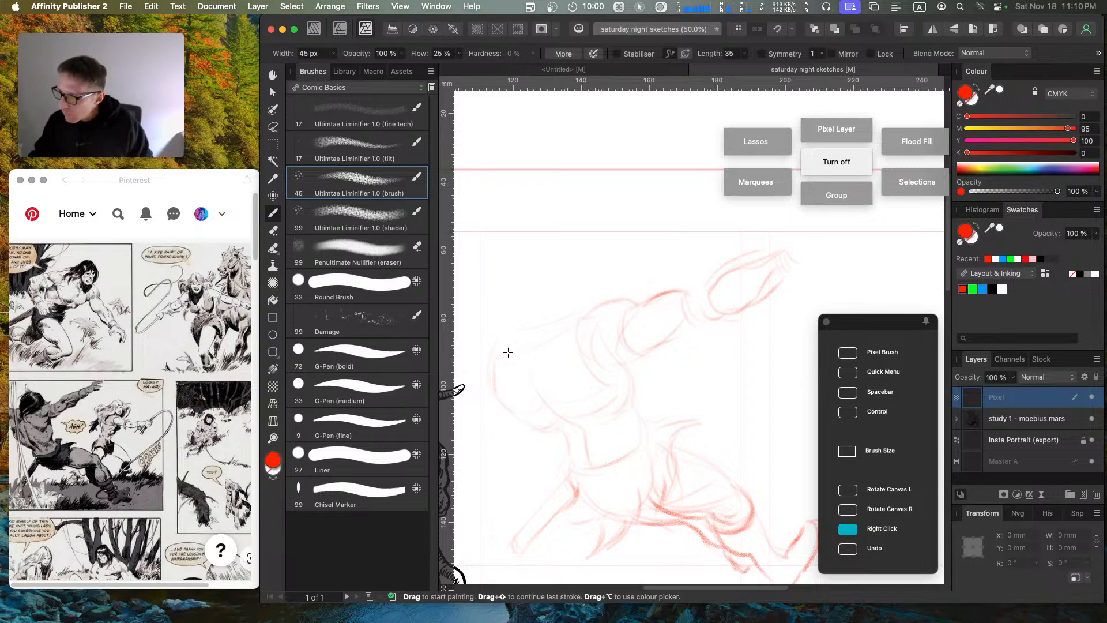
drag(497, 397, 492, 362)
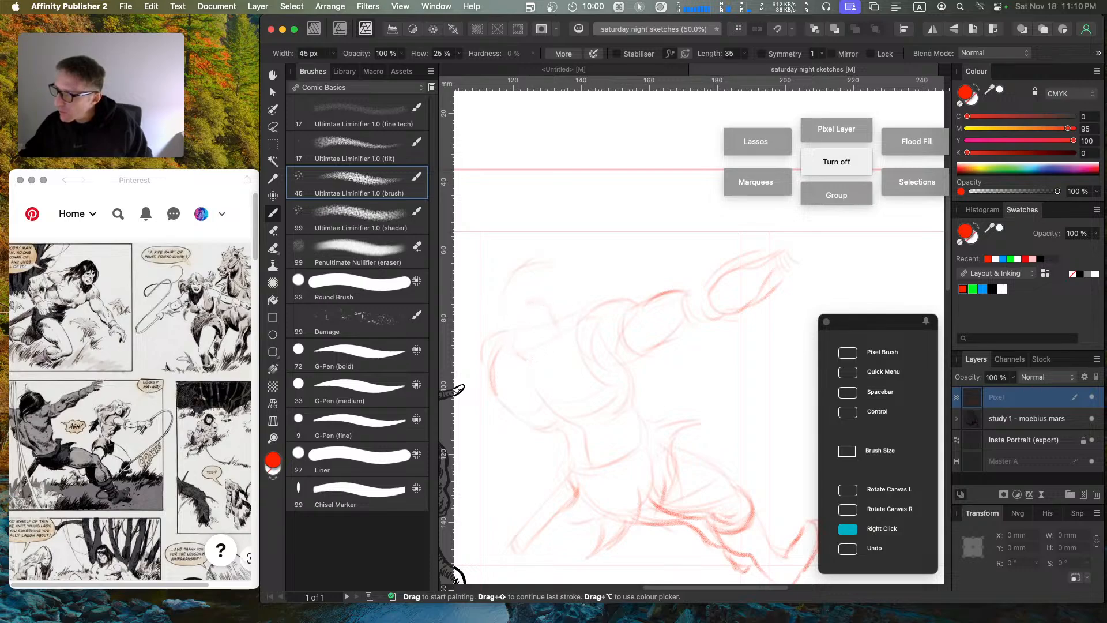
drag(524, 318, 529, 356)
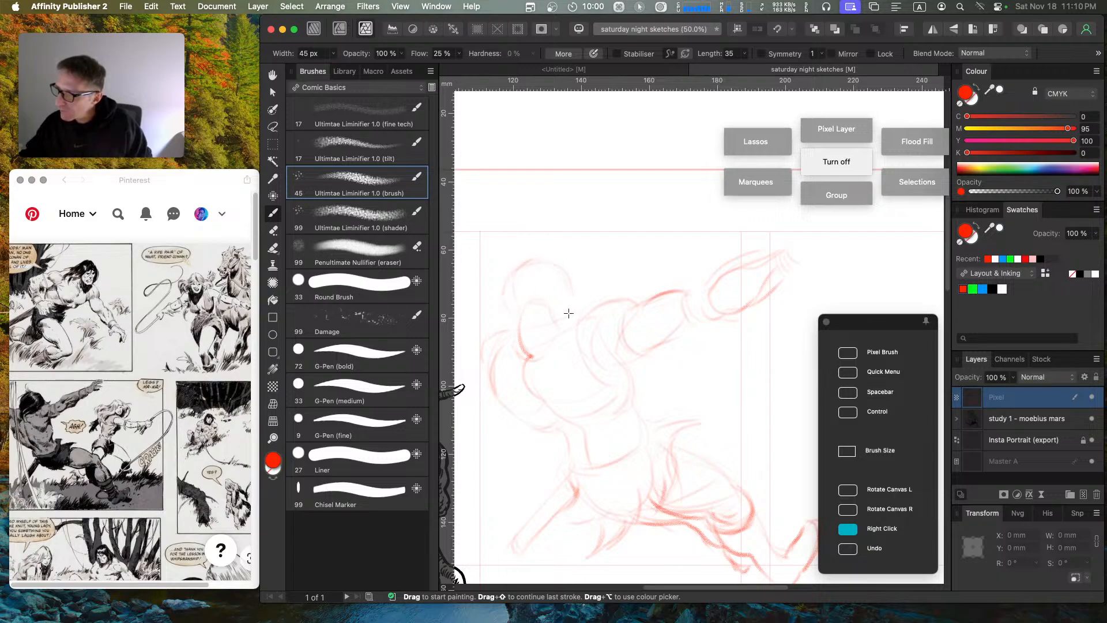
Step: Define the head outline and draw long hair falling beside the face, adding strands on the crown
mouse_move(522, 263)
mouse_down()
mouse_move(478, 353)
mouse_move(536, 298)
mouse_up()
mouse_move(513, 345)
mouse_down()
mouse_move(546, 321)
mouse_move(567, 281)
mouse_move(554, 333)
mouse_up()
drag(557, 274, 564, 321)
mouse_move(559, 274)
mouse_down()
mouse_move(579, 326)
mouse_move(601, 308)
mouse_move(640, 305)
mouse_up()
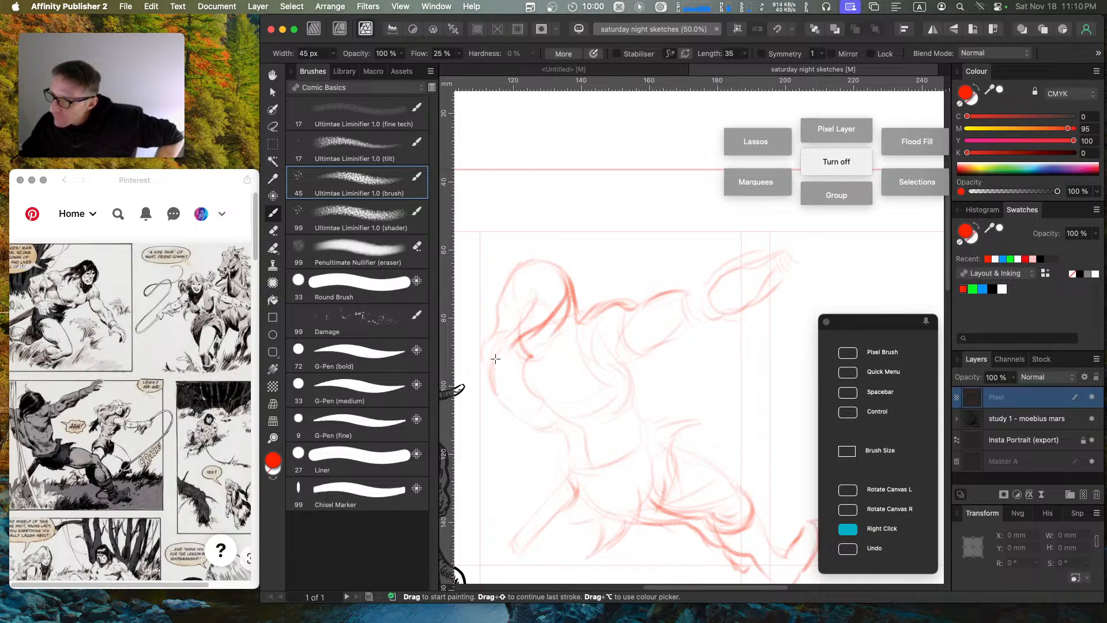
mouse_move(502, 320)
mouse_down()
mouse_move(480, 364)
mouse_move(494, 345)
mouse_move(498, 364)
mouse_move(530, 346)
mouse_move(556, 322)
mouse_up()
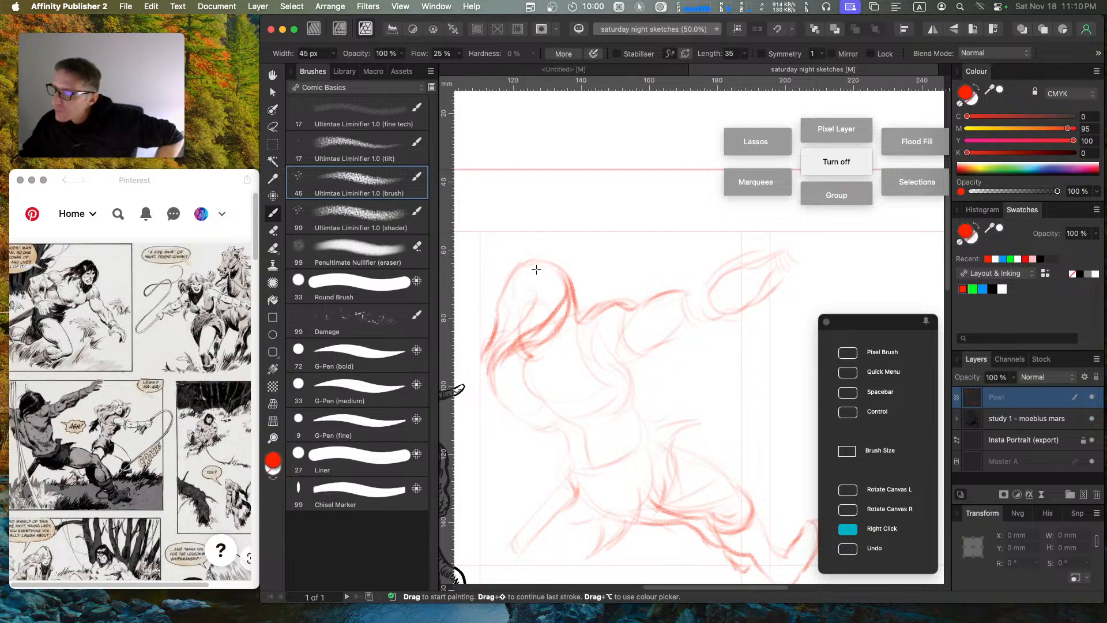
mouse_move(539, 280)
mouse_down()
mouse_move(543, 302)
mouse_move(554, 285)
mouse_move(556, 302)
mouse_move(565, 286)
mouse_move(540, 289)
mouse_move(543, 268)
mouse_move(561, 272)
mouse_move(561, 284)
mouse_move(550, 265)
mouse_move(524, 266)
mouse_move(552, 272)
mouse_up()
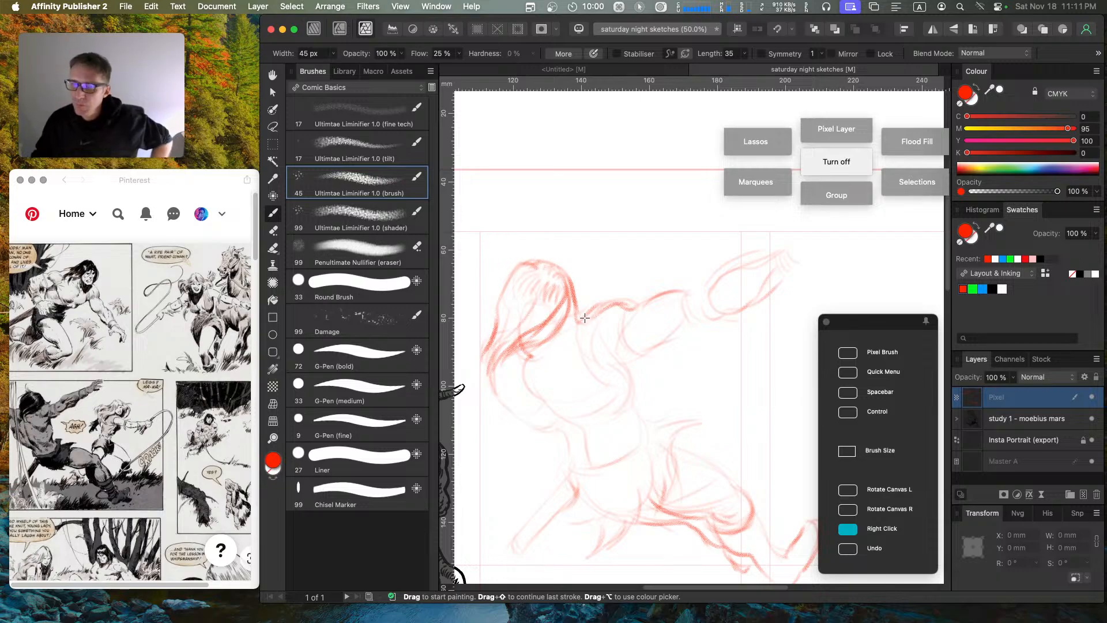
Step: Add the chest muscle and armpit lines and the curved contours on the raised upper arm
mouse_move(544, 355)
mouse_down()
mouse_move(594, 394)
mouse_move(610, 385)
mouse_up()
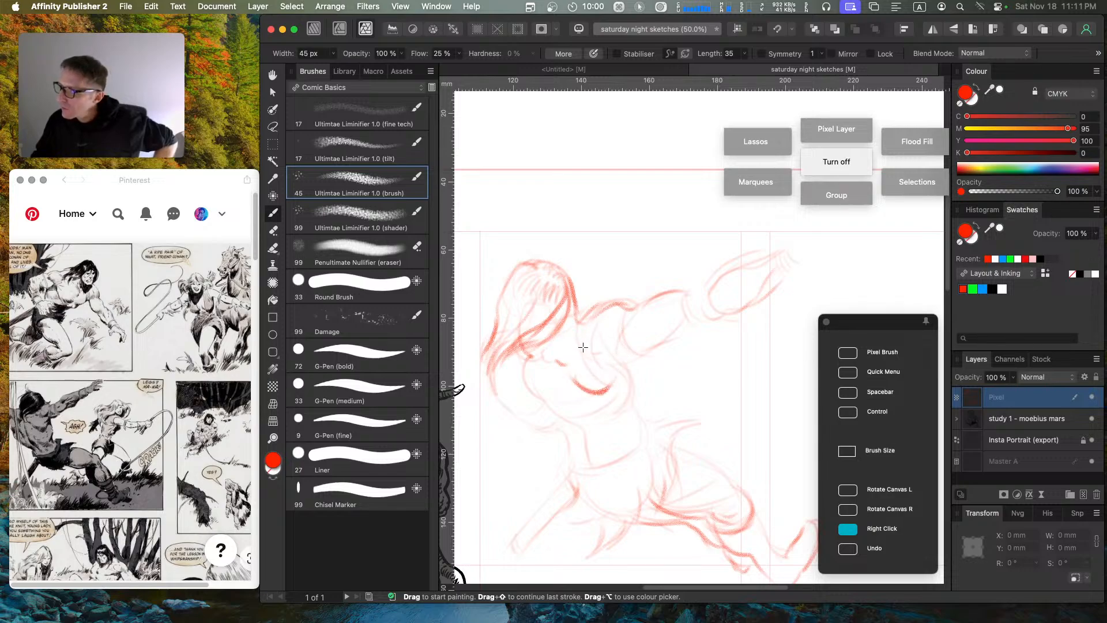
drag(583, 347, 613, 334)
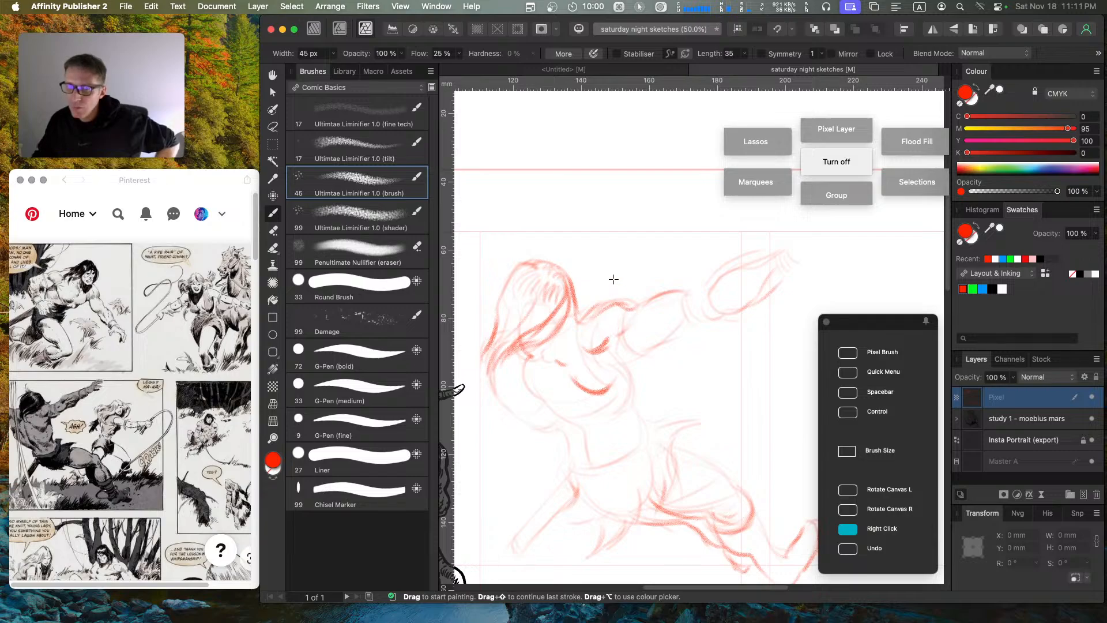
drag(621, 365, 646, 346)
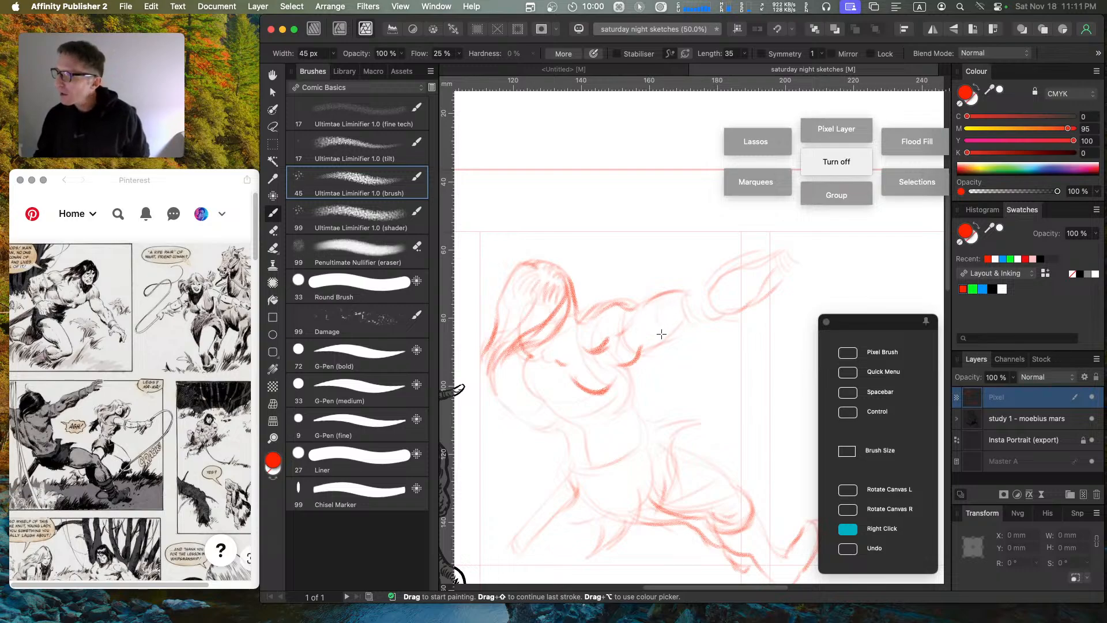
mouse_move(662, 333)
mouse_down()
mouse_move(658, 300)
mouse_move(675, 300)
mouse_move(694, 332)
mouse_move(675, 292)
mouse_move(672, 323)
mouse_up()
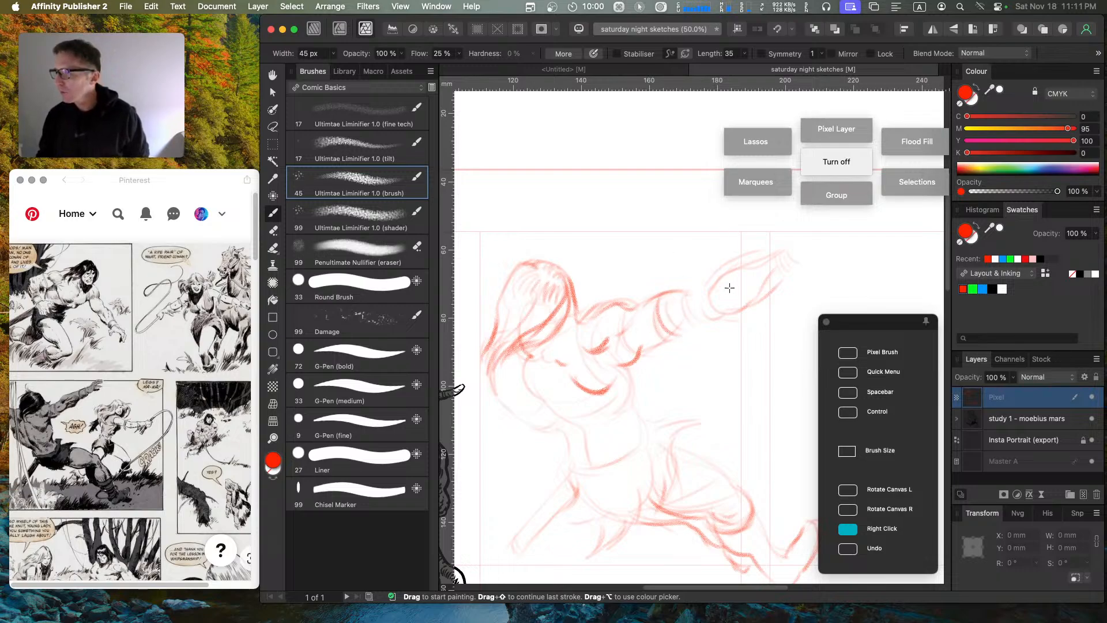
Step: Erase the raised arm's rough forearm and hand
key(e)
mouse_move(726, 272)
mouse_down()
mouse_move(702, 321)
mouse_move(718, 271)
mouse_move(732, 317)
mouse_move(760, 245)
mouse_move(764, 303)
mouse_move(791, 273)
mouse_up()
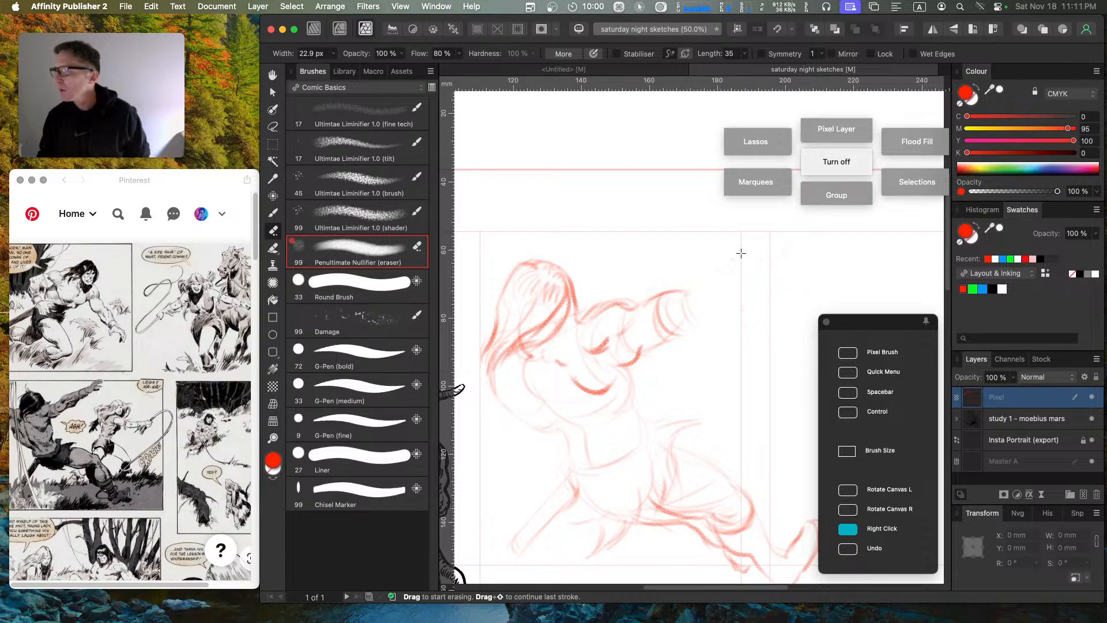
key(b)
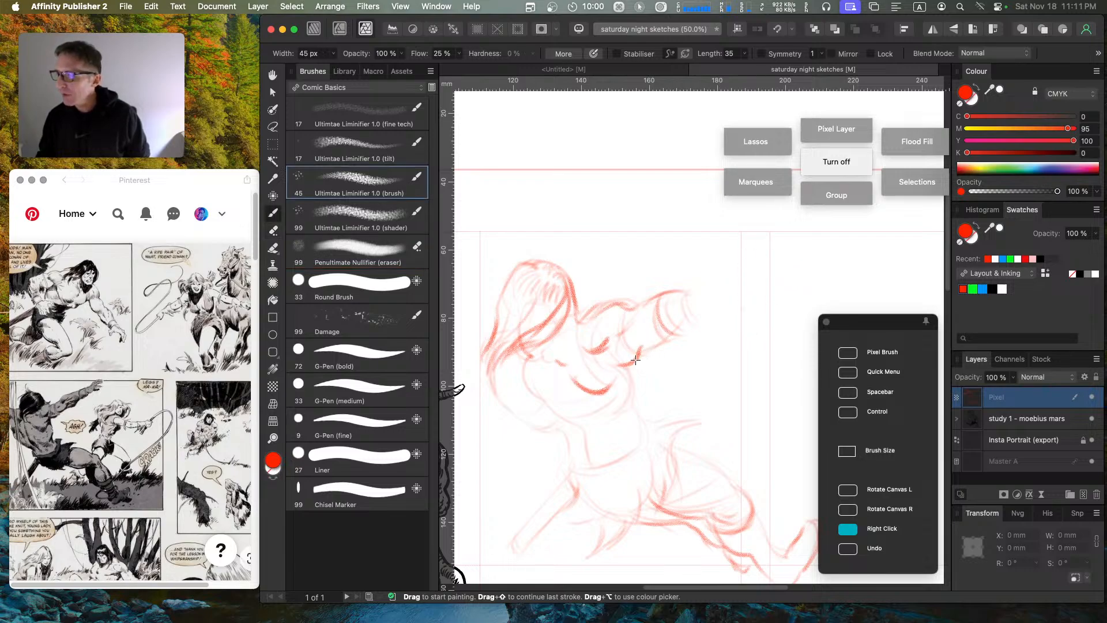
Step: Redraw the outstretched forearm with an open hand, and darken the contour along the arm and the torso's side
mouse_move(636, 360)
mouse_down()
mouse_move(682, 322)
mouse_move(662, 287)
mouse_move(646, 304)
mouse_move(677, 318)
mouse_move(665, 336)
mouse_move(709, 328)
mouse_move(694, 338)
mouse_move(738, 297)
mouse_move(684, 302)
mouse_move(678, 328)
mouse_move(662, 322)
mouse_move(711, 283)
mouse_move(670, 291)
mouse_move(773, 262)
mouse_up()
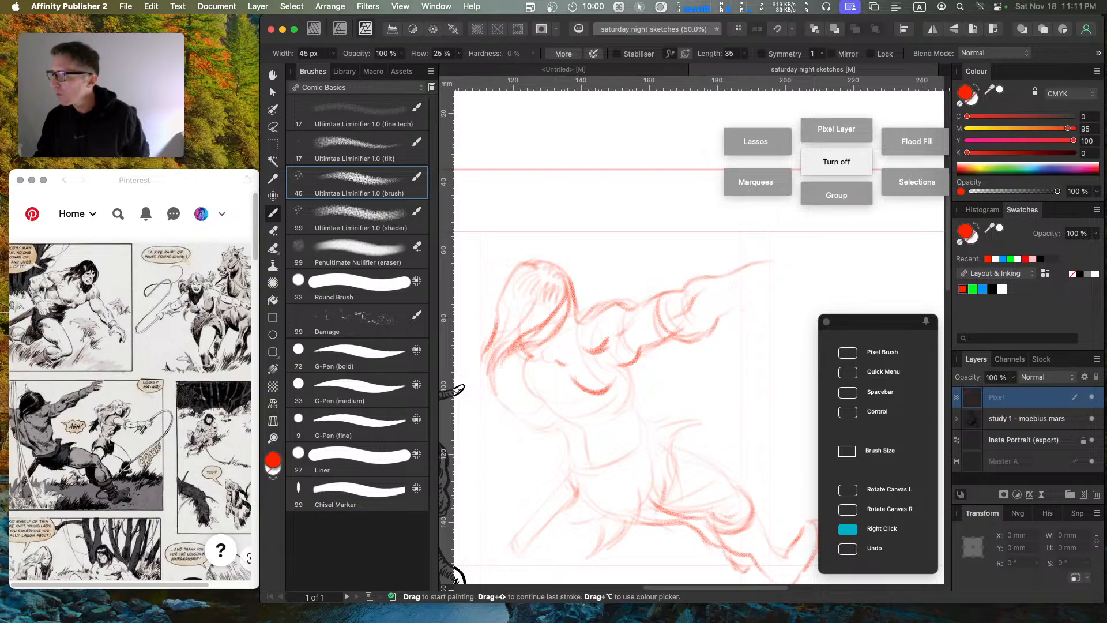
mouse_move(699, 297)
mouse_down()
mouse_move(758, 265)
mouse_move(760, 284)
mouse_move(714, 323)
mouse_move(741, 292)
mouse_move(691, 329)
mouse_move(708, 325)
mouse_move(669, 332)
mouse_move(701, 327)
mouse_move(663, 330)
mouse_move(695, 321)
mouse_move(668, 329)
mouse_move(688, 310)
mouse_move(669, 330)
mouse_move(653, 324)
mouse_move(659, 336)
mouse_move(670, 329)
mouse_move(637, 350)
mouse_move(671, 334)
mouse_move(622, 373)
mouse_move(637, 357)
mouse_move(629, 371)
mouse_move(643, 446)
mouse_up()
drag(605, 466, 610, 476)
drag(535, 464, 542, 471)
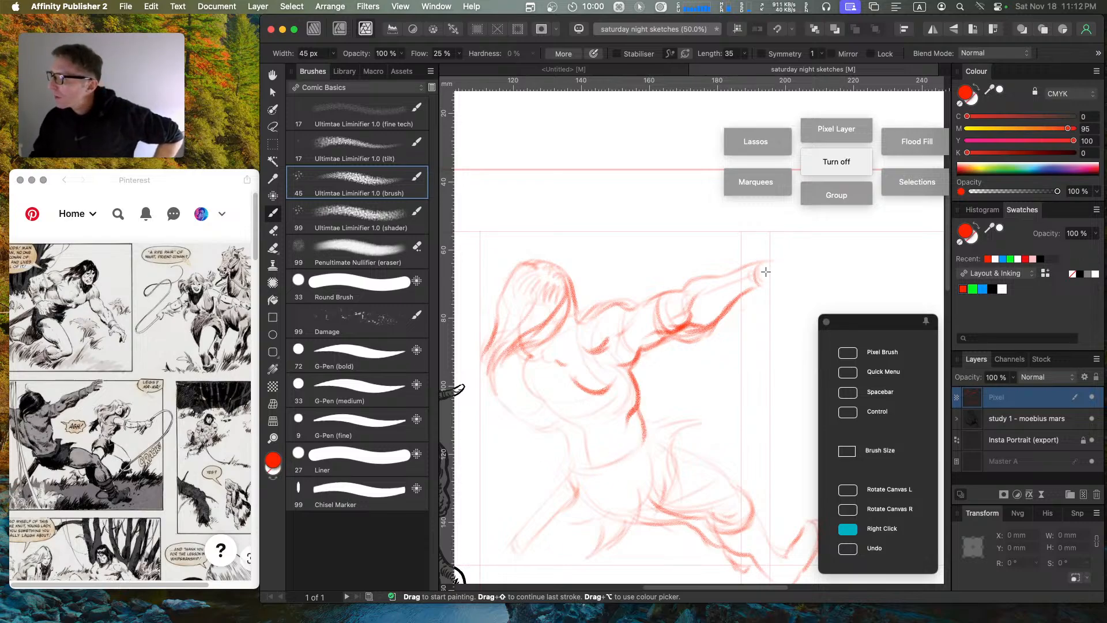
mouse_move(763, 271)
mouse_down()
mouse_move(779, 247)
mouse_move(770, 277)
mouse_move(798, 282)
mouse_up()
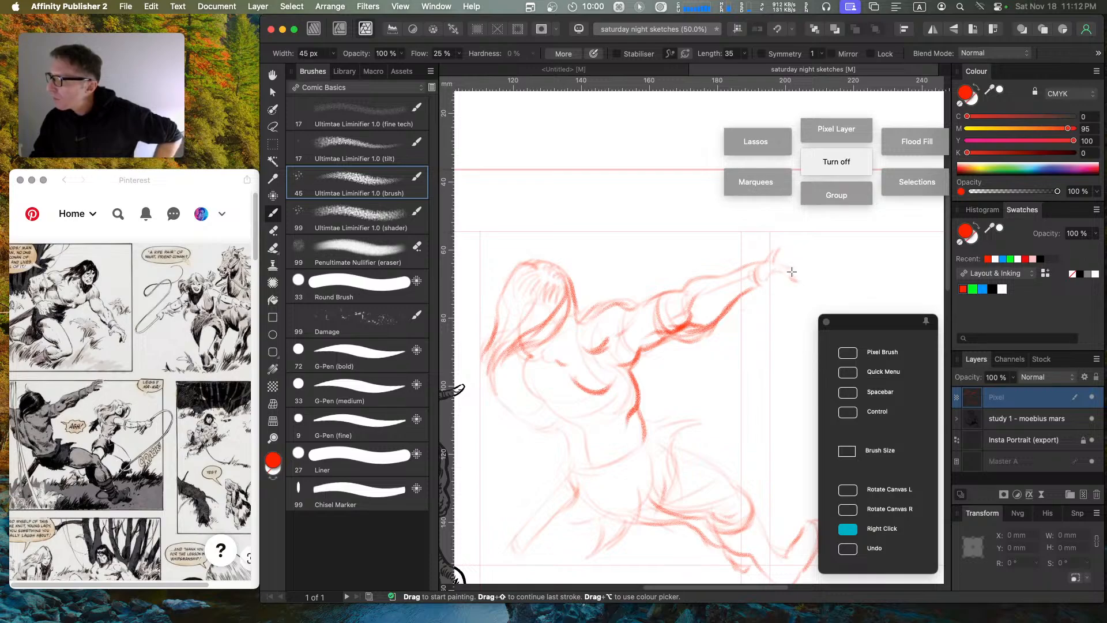
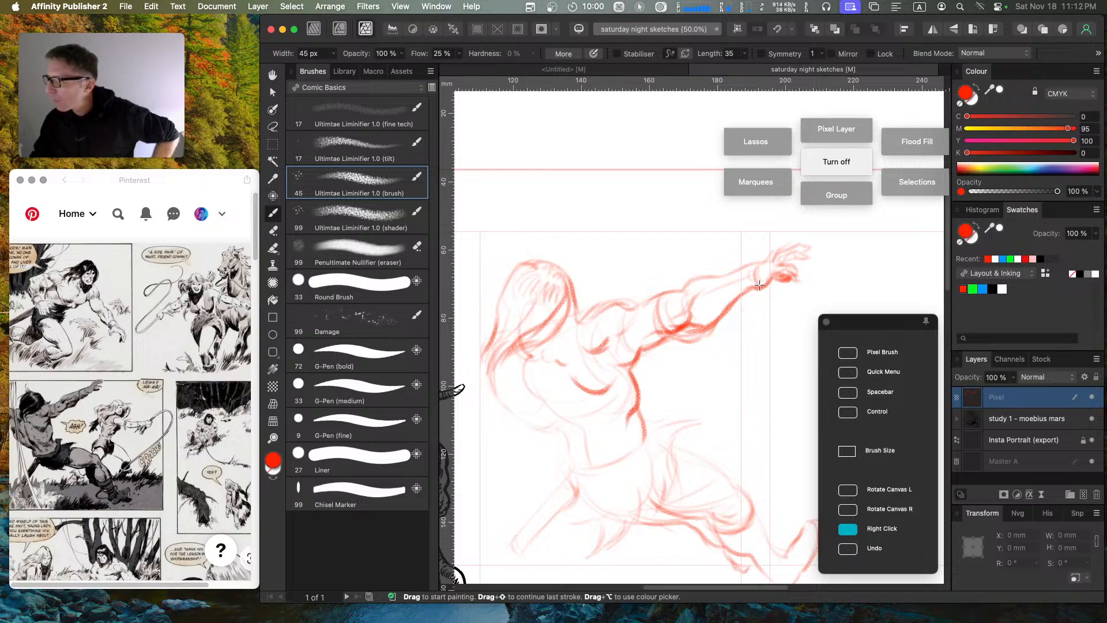
mouse_move(760, 285)
mouse_down()
mouse_move(704, 317)
mouse_move(720, 312)
mouse_move(700, 279)
mouse_move(771, 255)
mouse_up()
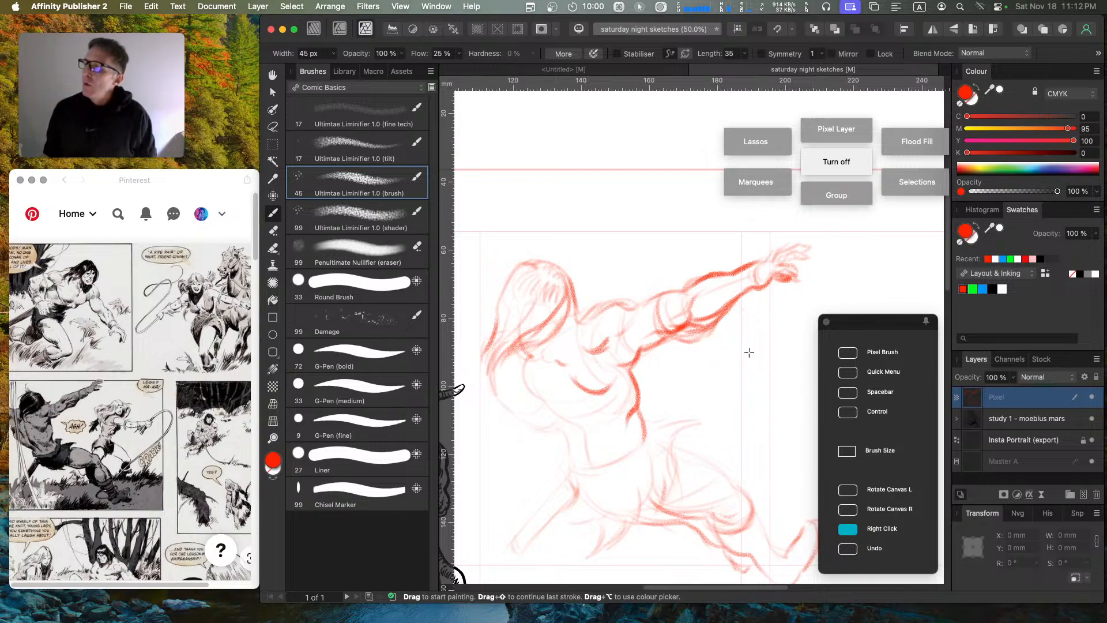
Step: Erase the stray rough lines along the underside of the outstretched forearm
key(a)
key(e)
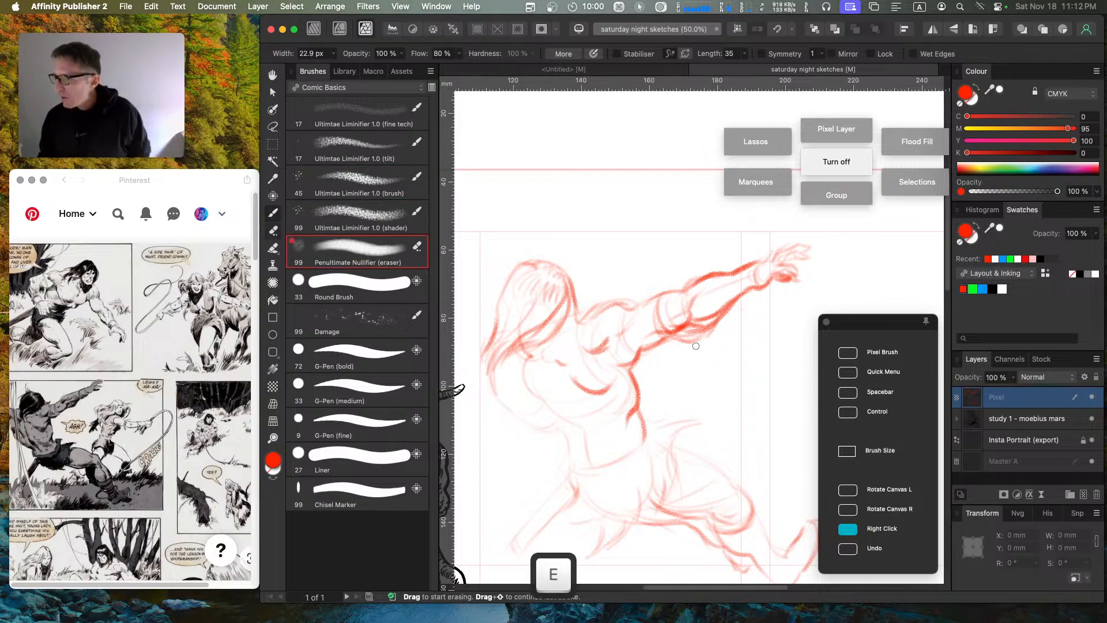
mouse_move(686, 343)
mouse_down()
mouse_move(678, 335)
mouse_move(715, 322)
mouse_move(697, 345)
mouse_move(709, 314)
mouse_move(721, 311)
mouse_move(703, 325)
mouse_move(739, 297)
mouse_up()
key(b)
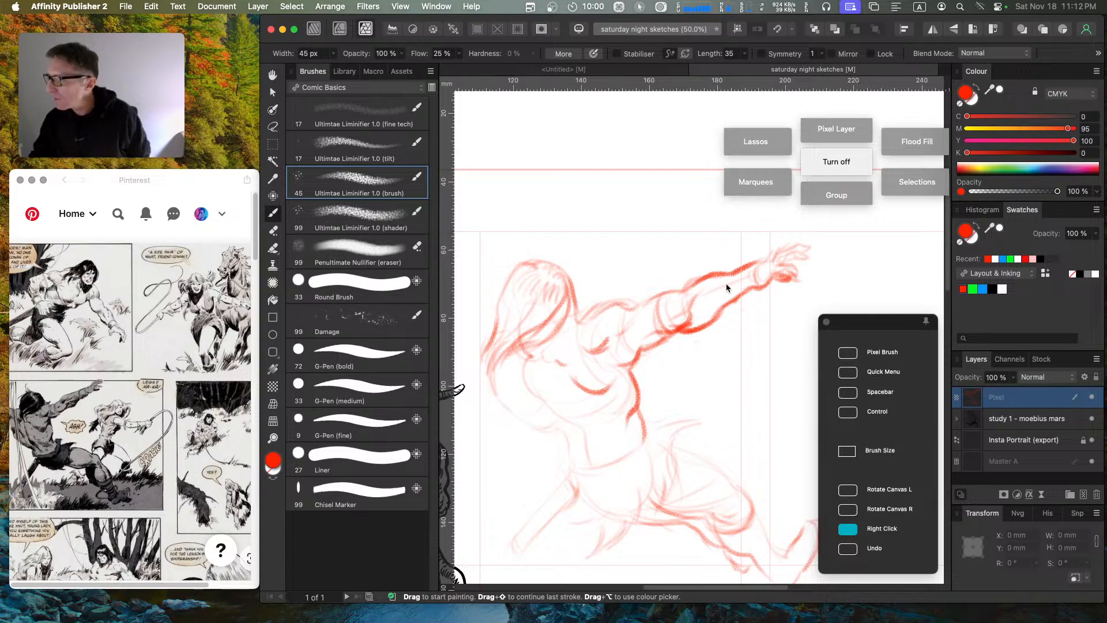
Step: Clear the contour near the wrist of the outstretched arm and draw curved cuff bands around it
key(e)
mouse_move(738, 267)
mouse_down()
mouse_move(738, 295)
mouse_move(750, 266)
mouse_move(734, 297)
mouse_move(756, 291)
mouse_move(731, 297)
mouse_move(752, 292)
mouse_up()
key(b)
key(a)
drag(752, 272, 754, 289)
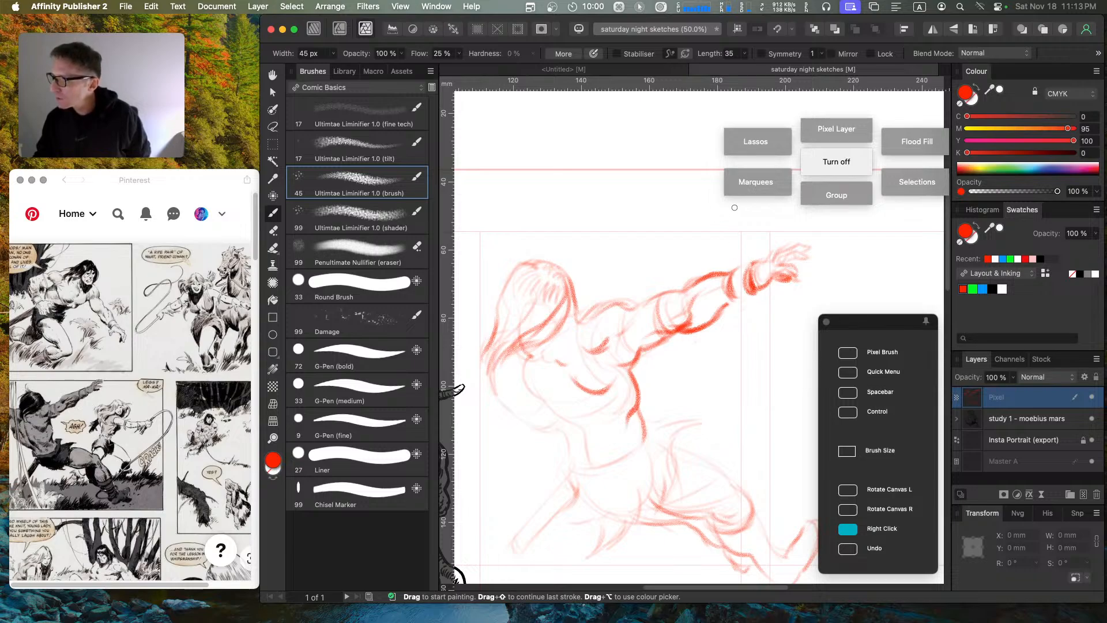
key(e)
mouse_move(734, 268)
mouse_down()
mouse_move(733, 300)
mouse_move(745, 272)
mouse_move(753, 292)
mouse_move(753, 261)
mouse_move(742, 298)
mouse_move(759, 288)
mouse_move(739, 297)
mouse_up()
key(b)
drag(732, 275, 740, 298)
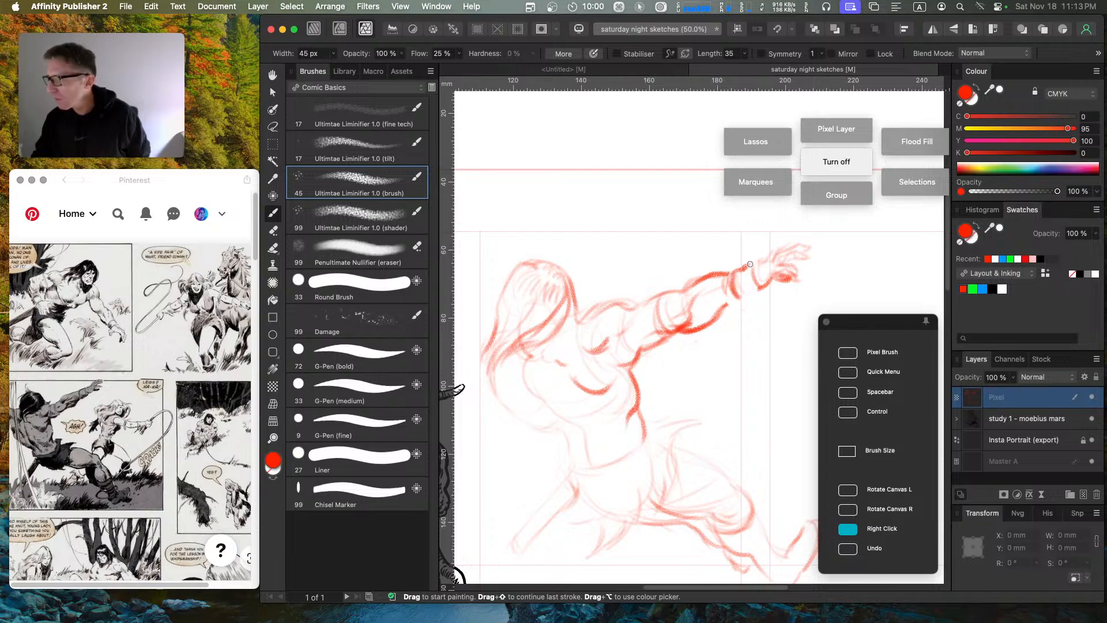
Step: Erase and redraw the upper contour of the outstretched arm, darkening the line over the shoulder up to the hair
mouse_move(718, 314)
mouse_down()
mouse_move(737, 293)
mouse_move(670, 329)
mouse_move(685, 284)
mouse_move(697, 280)
mouse_move(644, 295)
mouse_up()
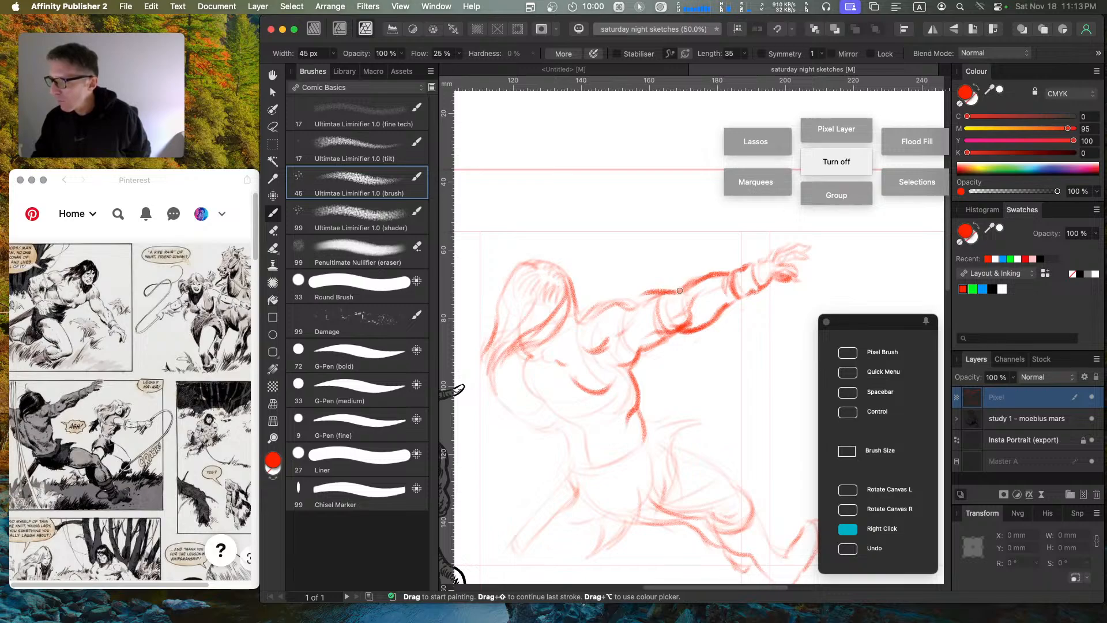
key(e)
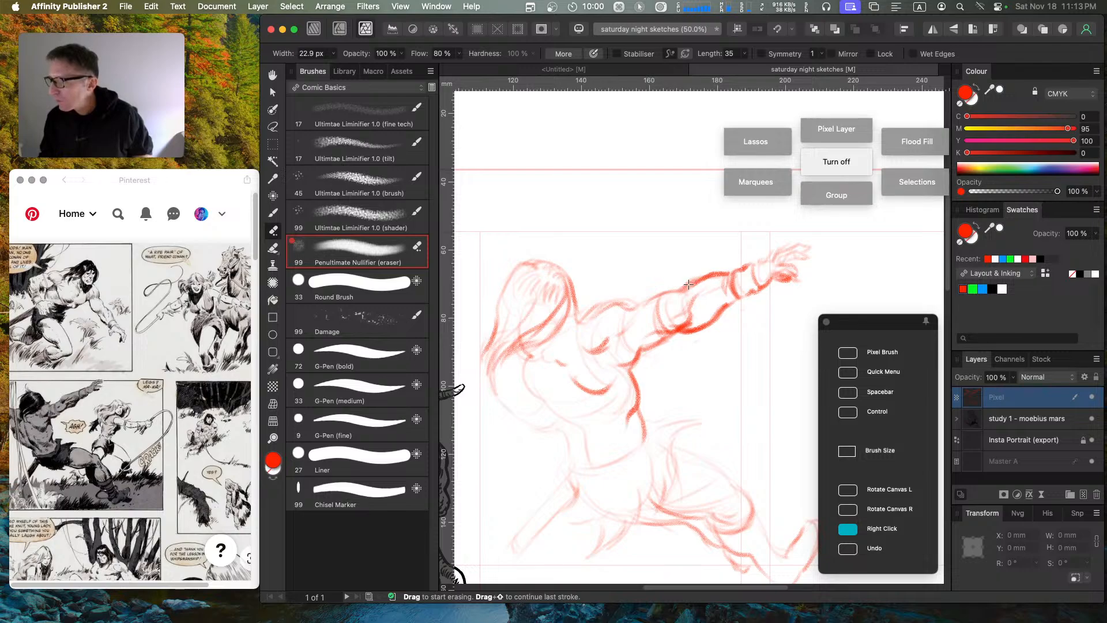
key(e)
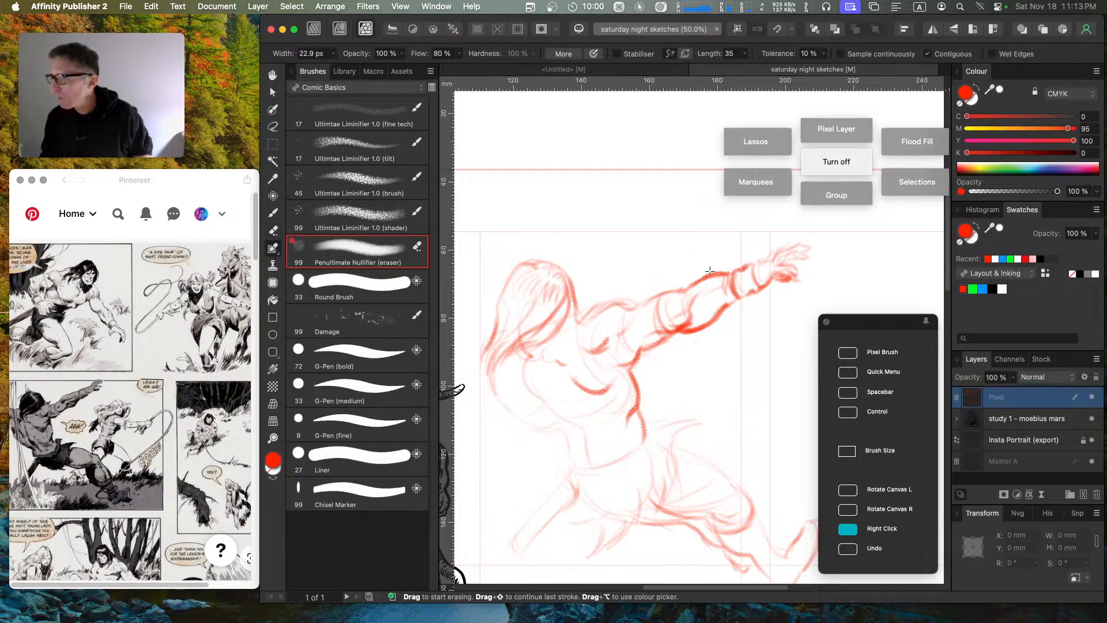
key(e)
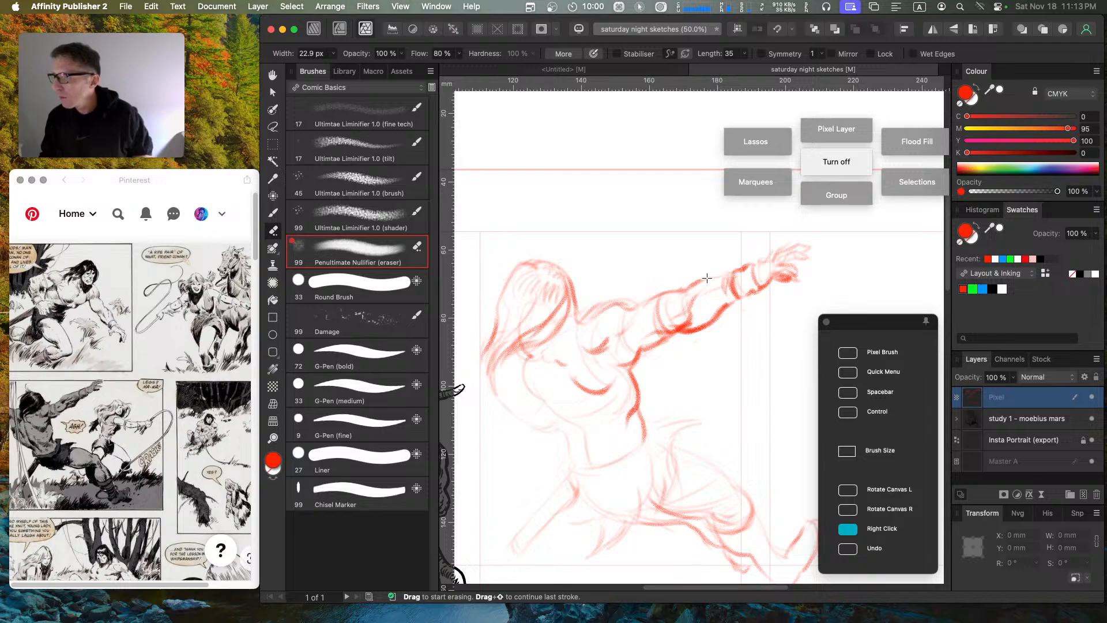
drag(707, 278, 705, 279)
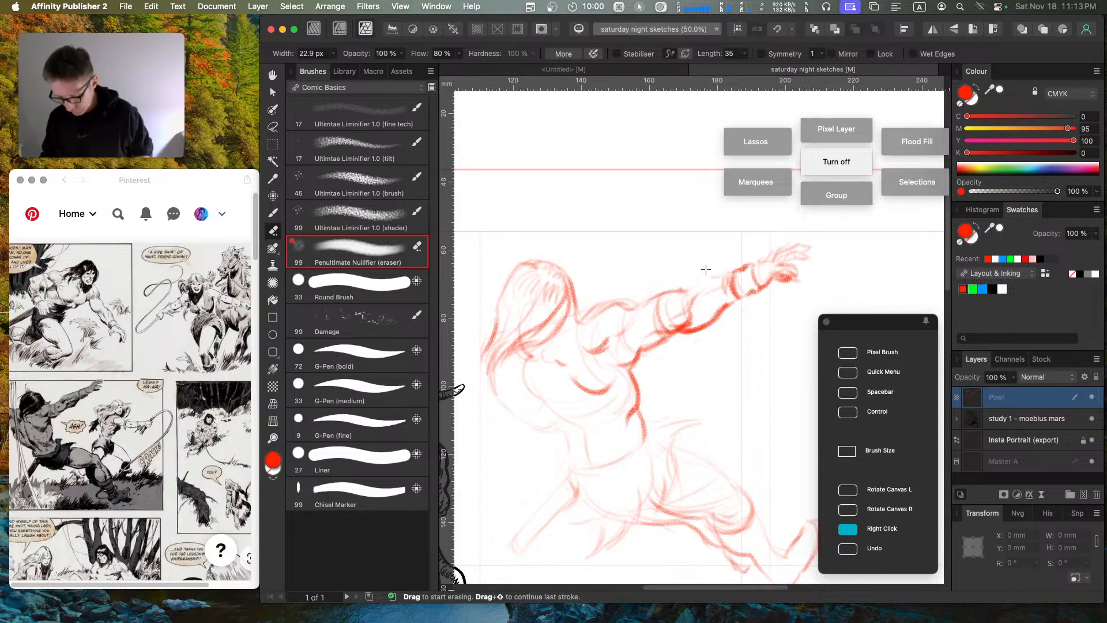
key(b)
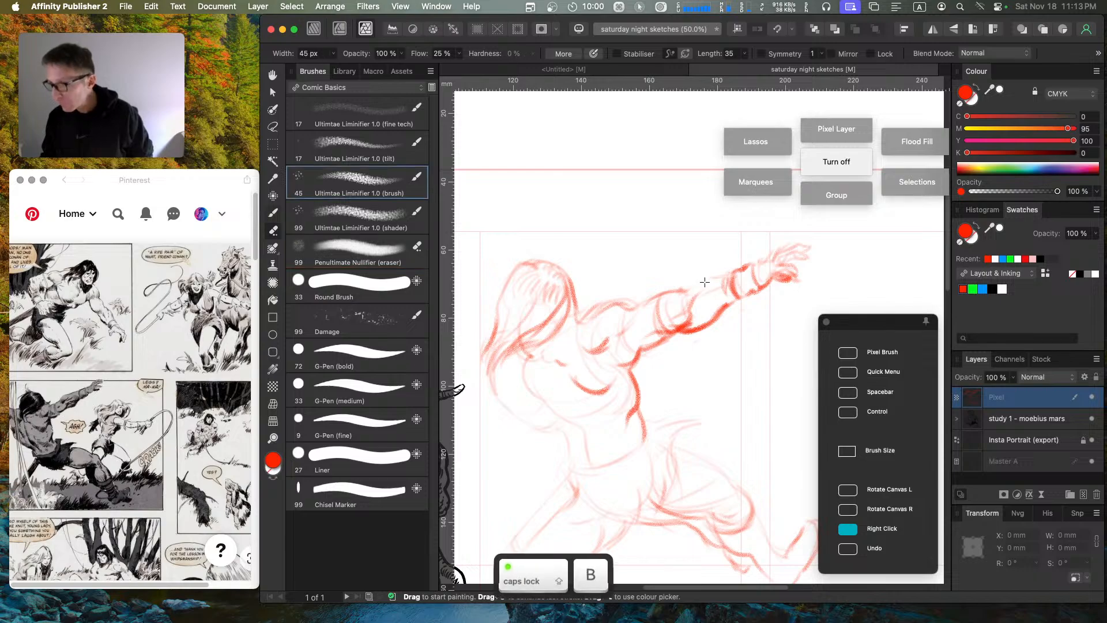
mouse_move(720, 275)
mouse_down()
mouse_move(681, 289)
mouse_move(731, 269)
mouse_move(609, 300)
mouse_move(559, 342)
mouse_up()
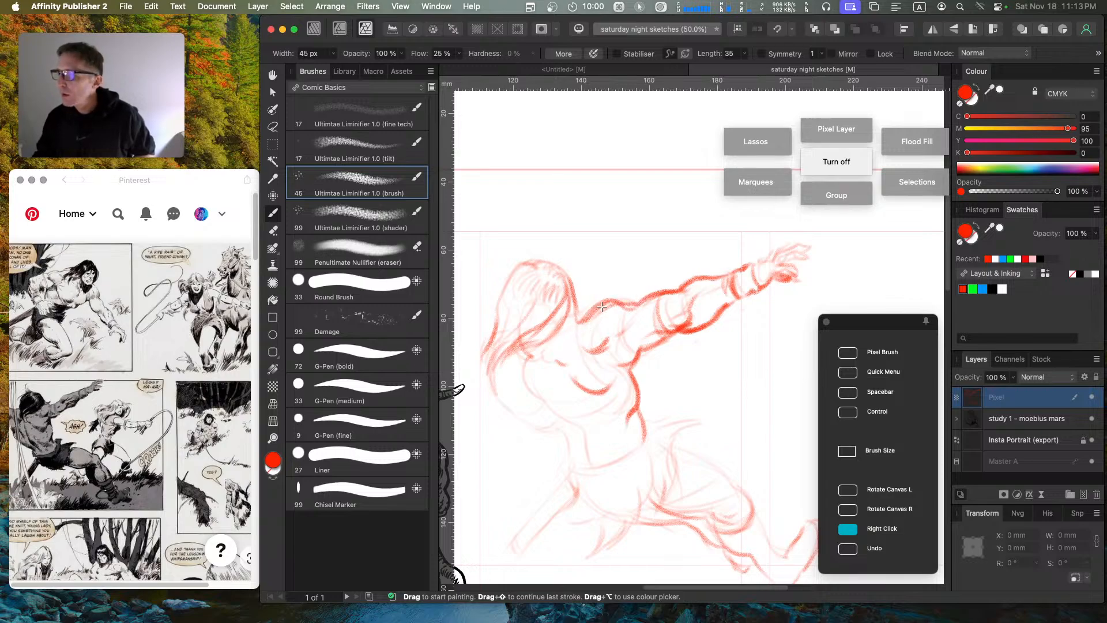
mouse_move(570, 281)
mouse_down()
mouse_move(576, 327)
mouse_move(569, 284)
mouse_move(588, 314)
mouse_move(609, 304)
mouse_move(564, 324)
mouse_move(590, 299)
mouse_move(570, 316)
mouse_move(613, 298)
mouse_move(572, 328)
mouse_move(594, 300)
mouse_move(576, 318)
mouse_move(614, 299)
mouse_move(585, 305)
mouse_move(628, 314)
mouse_up()
key(e)
key(b)
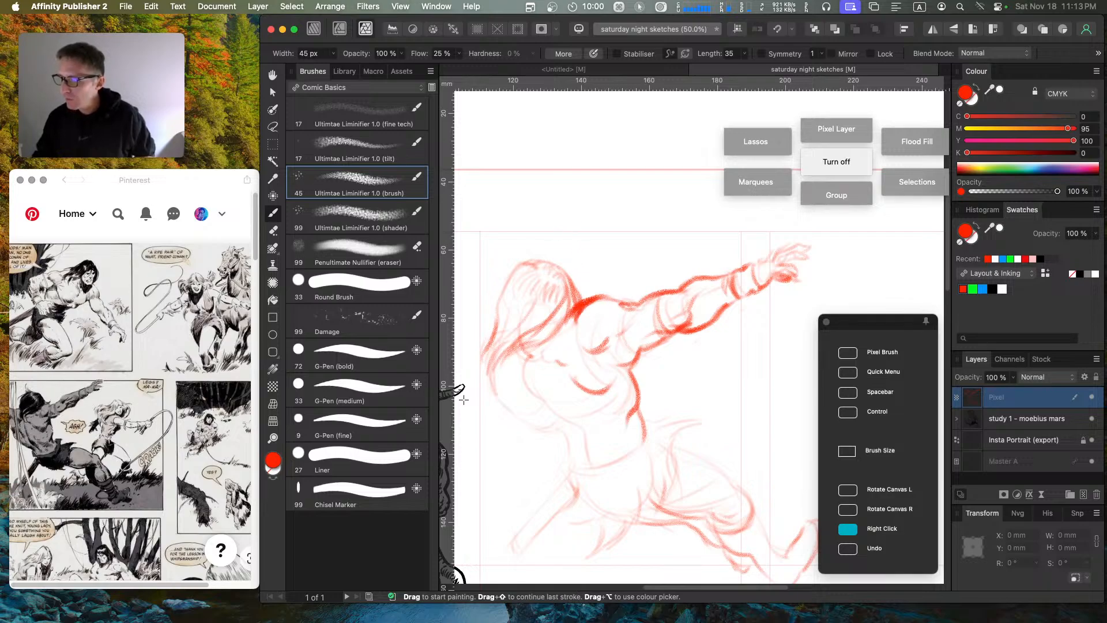
Step: Darken the contours of the chest and waist on the far side, and define the belt and ragged loincloth
mouse_move(529, 362)
mouse_down()
mouse_move(533, 397)
mouse_move(583, 420)
mouse_move(560, 422)
mouse_move(574, 431)
mouse_move(556, 416)
mouse_move(574, 429)
mouse_move(586, 476)
mouse_move(582, 432)
mouse_move(563, 423)
mouse_move(576, 440)
mouse_up()
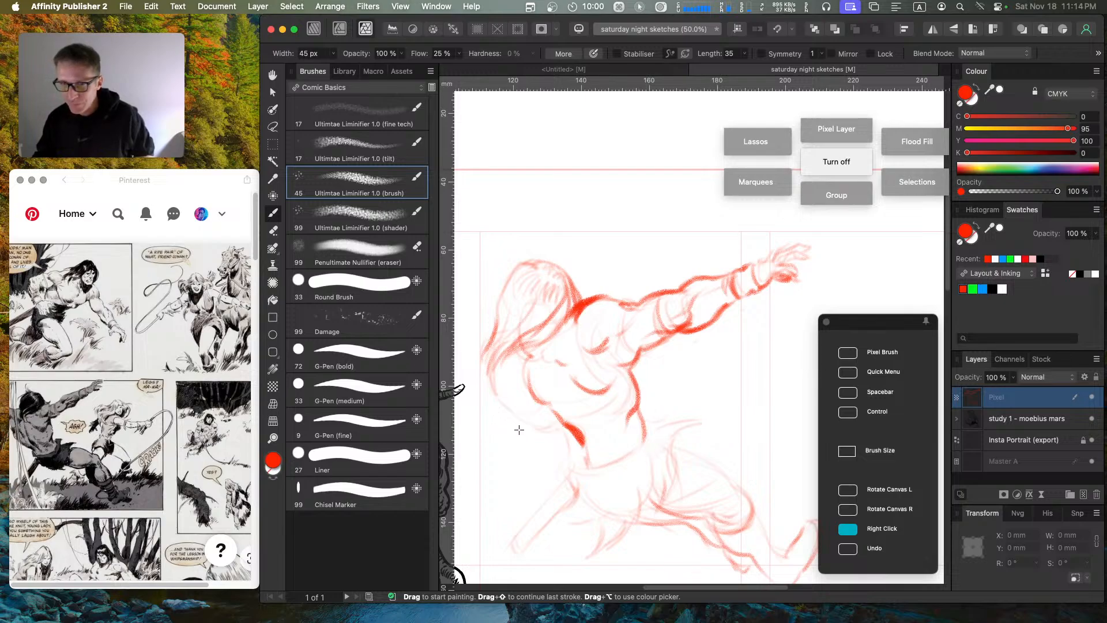
mouse_move(518, 423)
mouse_down()
mouse_move(535, 440)
mouse_move(567, 441)
mouse_up()
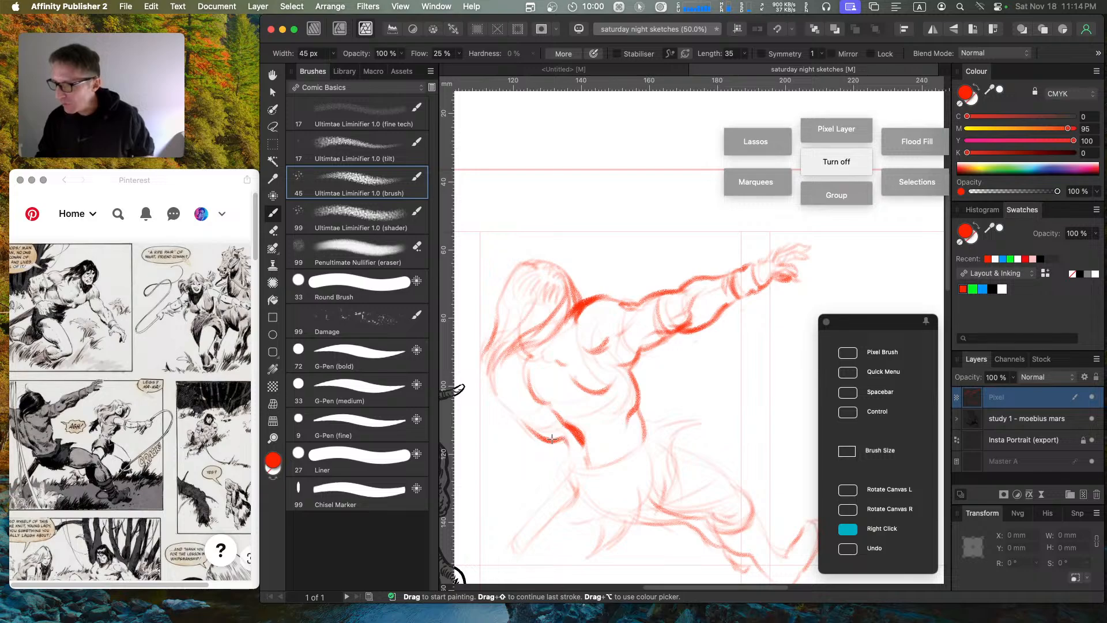
drag(575, 448, 569, 445)
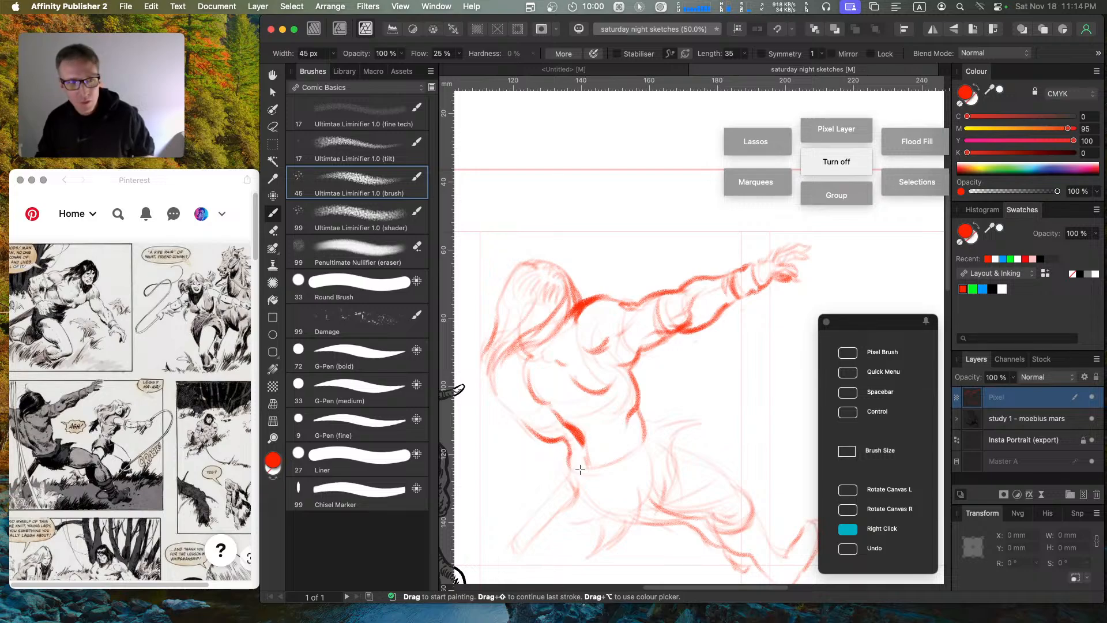
mouse_move(571, 462)
mouse_down()
mouse_move(571, 522)
mouse_move(594, 513)
mouse_move(580, 554)
mouse_move(643, 500)
mouse_move(658, 510)
mouse_move(665, 474)
mouse_move(715, 419)
mouse_move(644, 421)
mouse_move(625, 455)
mouse_move(589, 461)
mouse_move(611, 462)
mouse_move(621, 480)
mouse_up()
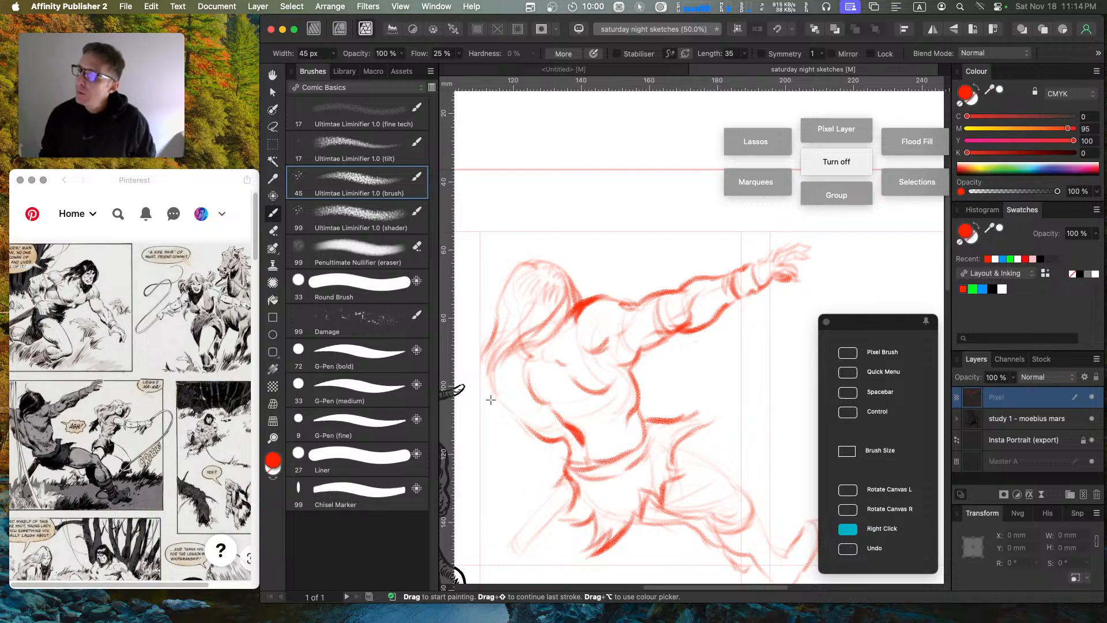
Step: Strengthen the contours of the bent front thigh and knee, including the underside of the thigh
mouse_move(644, 492)
mouse_down()
mouse_move(687, 516)
mouse_move(720, 502)
mouse_up()
mouse_move(674, 445)
mouse_down()
mouse_move(746, 487)
mouse_move(749, 512)
mouse_move(724, 535)
mouse_up()
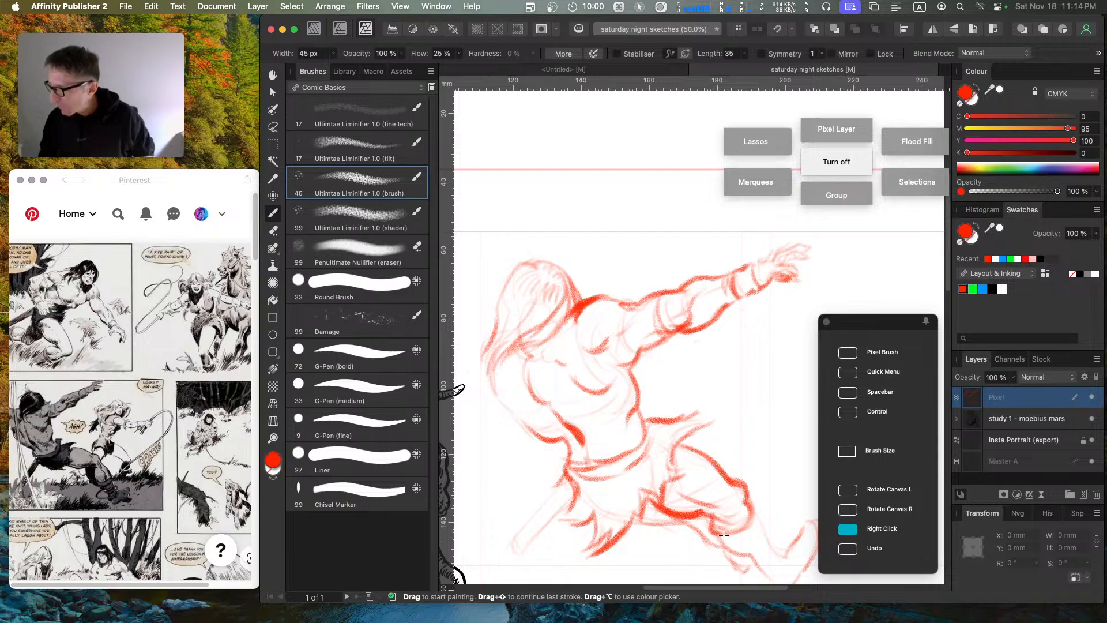
drag(631, 515, 701, 536)
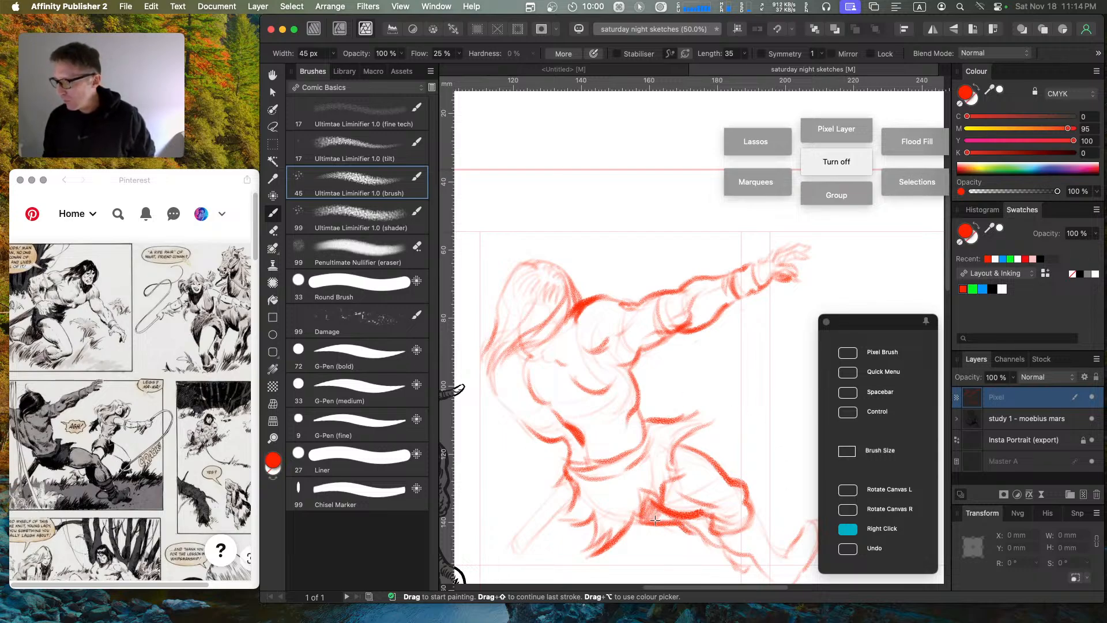
Step: Shade the underside of the bent thigh with the Liminifier shader brush, and darken the lower leg's lines with the Liminifier brush
click(383, 210)
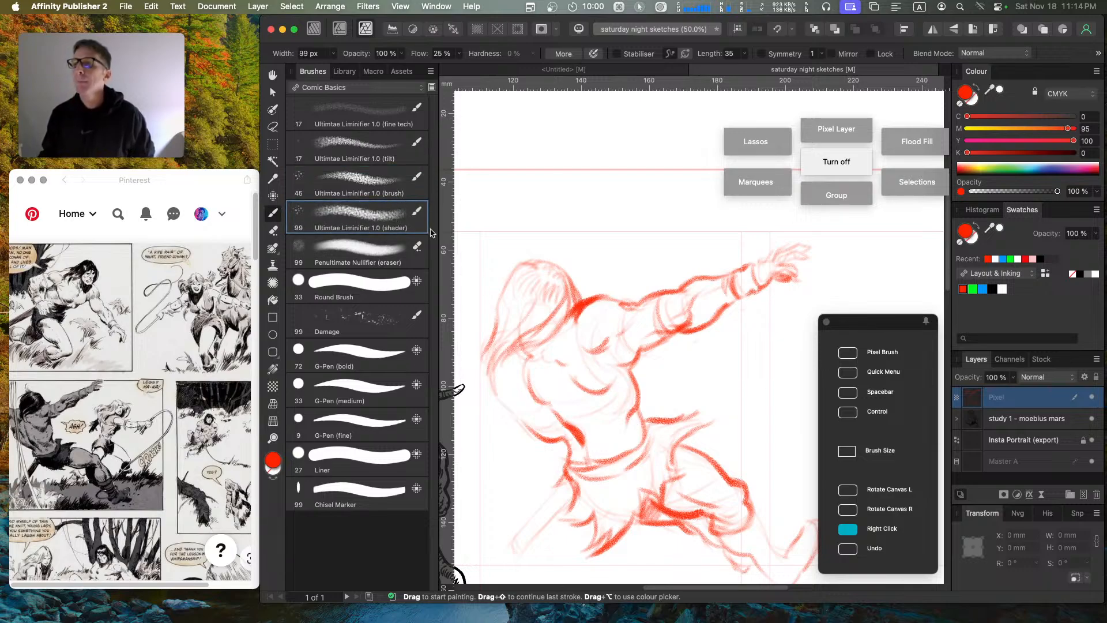
double_click(386, 193)
click(683, 438)
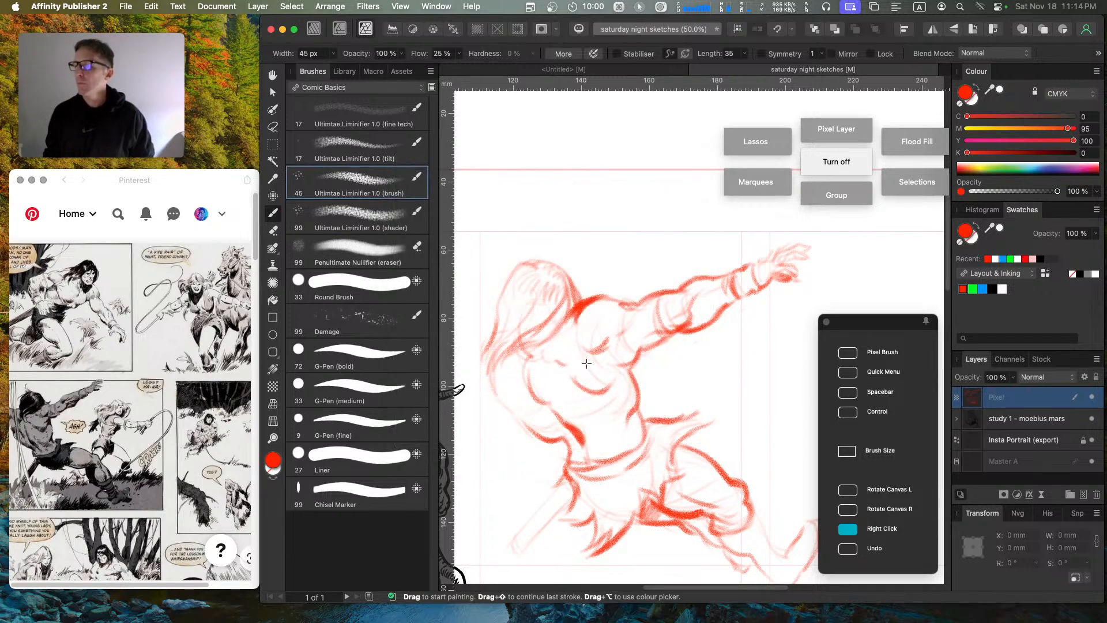
click(374, 220)
mouse_move(661, 504)
mouse_down()
mouse_move(693, 517)
mouse_move(730, 539)
mouse_up()
click(396, 187)
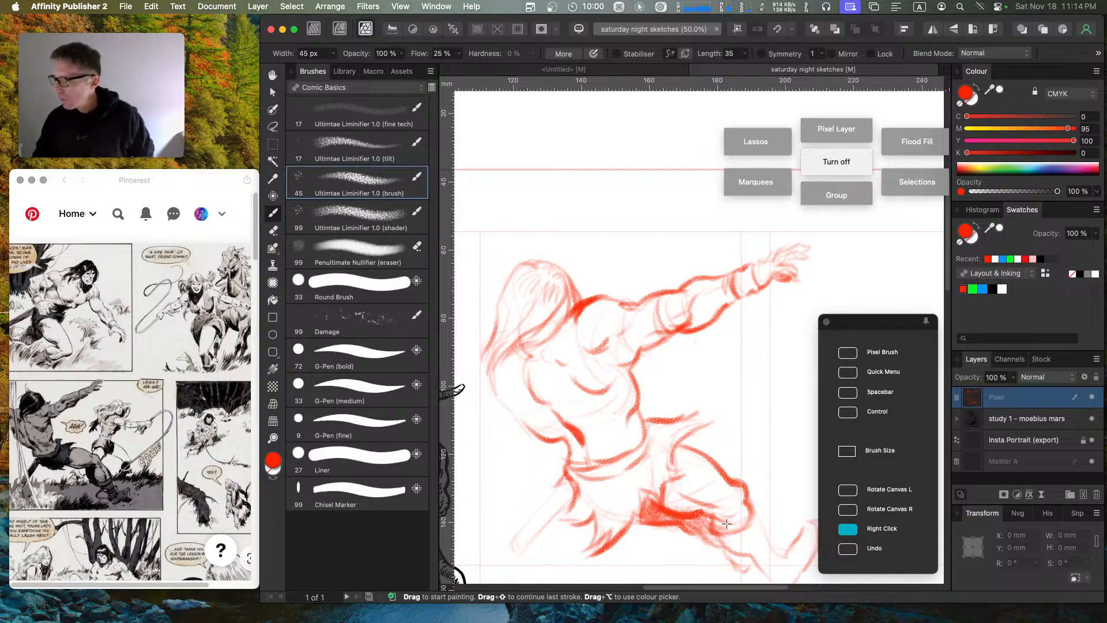
mouse_move(682, 521)
mouse_down()
mouse_move(746, 571)
mouse_move(708, 503)
mouse_up()
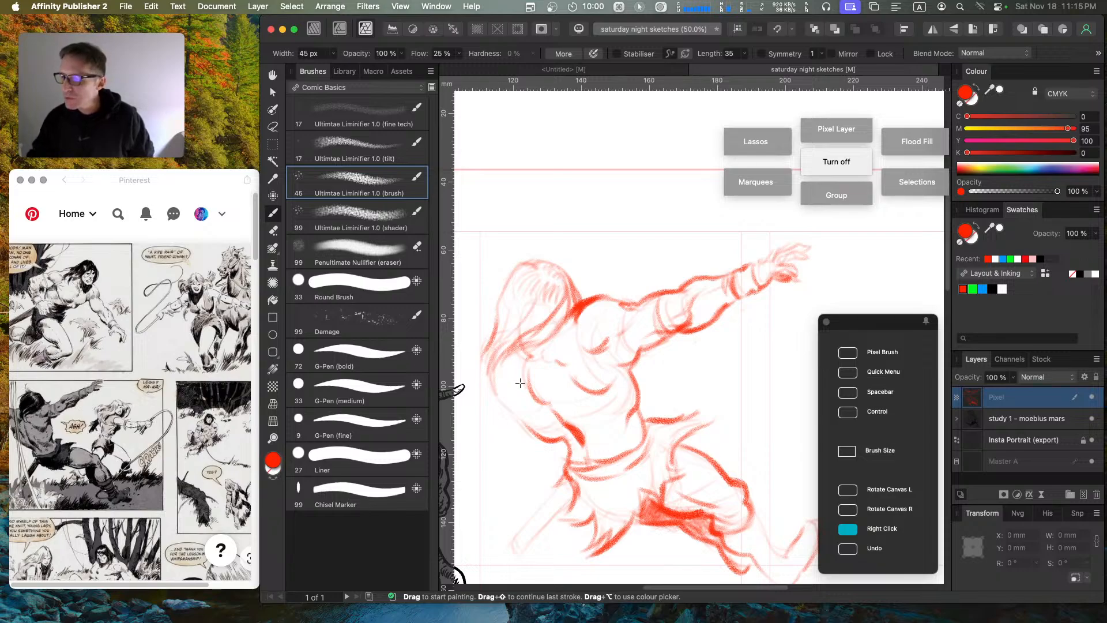
Step: Rework the far shoulder and upper arm contour beside the hair, undoing rejected strokes and redrawing it
mouse_move(501, 398)
mouse_down()
mouse_move(509, 411)
mouse_move(520, 386)
mouse_up()
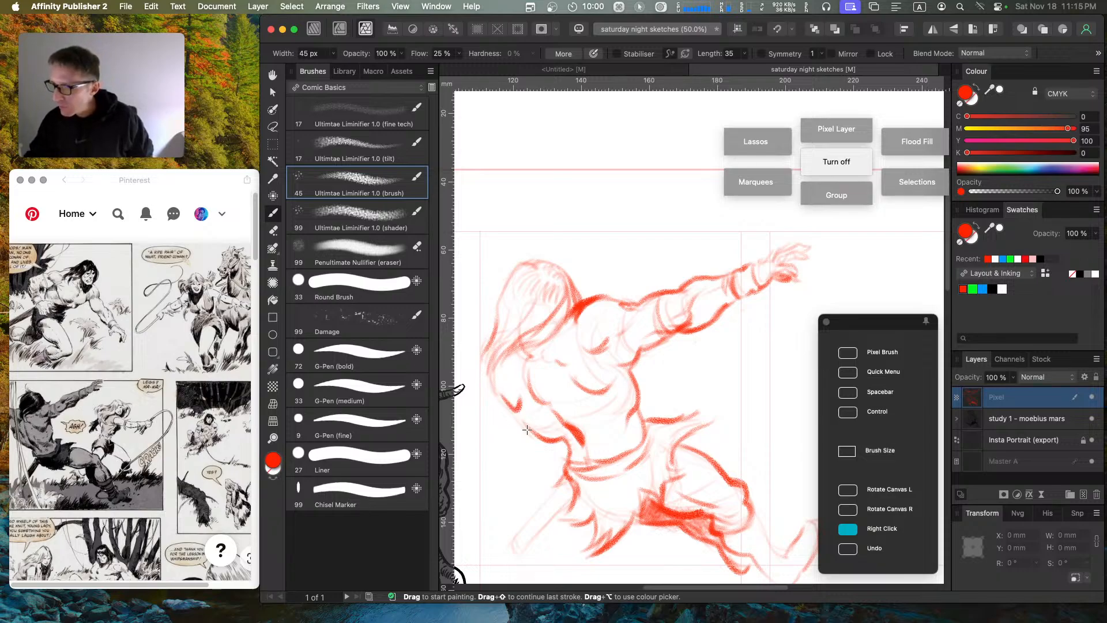
key(super+z)
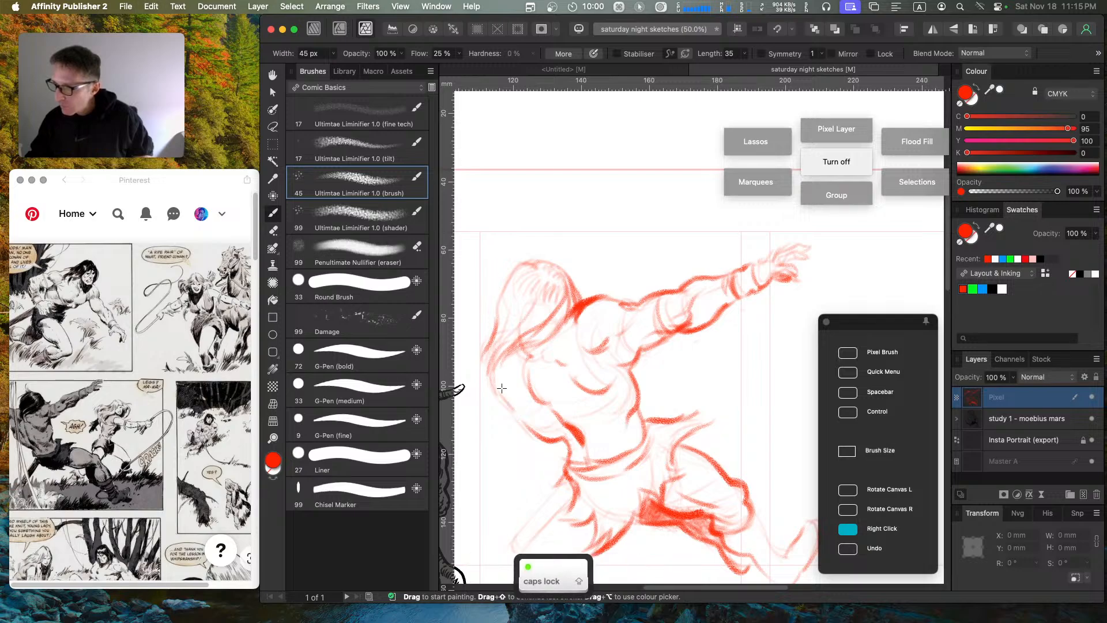
mouse_move(496, 388)
mouse_down()
mouse_move(519, 409)
mouse_move(522, 383)
mouse_move(536, 435)
mouse_move(499, 396)
mouse_move(494, 366)
mouse_move(505, 398)
mouse_move(505, 354)
mouse_move(493, 373)
mouse_move(495, 328)
mouse_move(473, 332)
mouse_move(489, 328)
mouse_move(462, 312)
mouse_up()
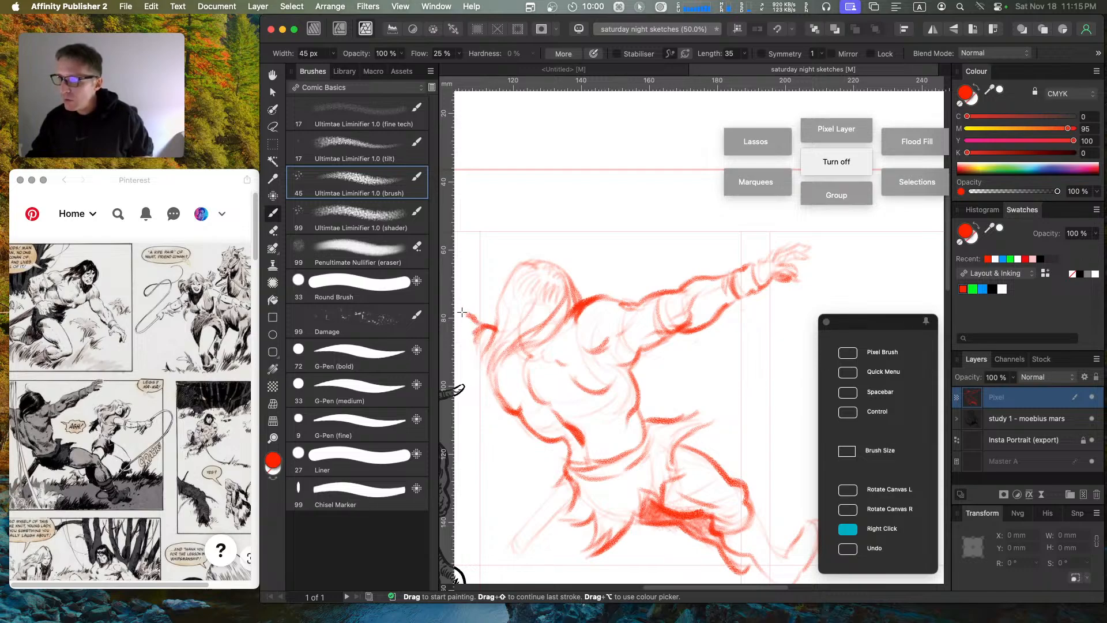
drag(533, 349, 563, 337)
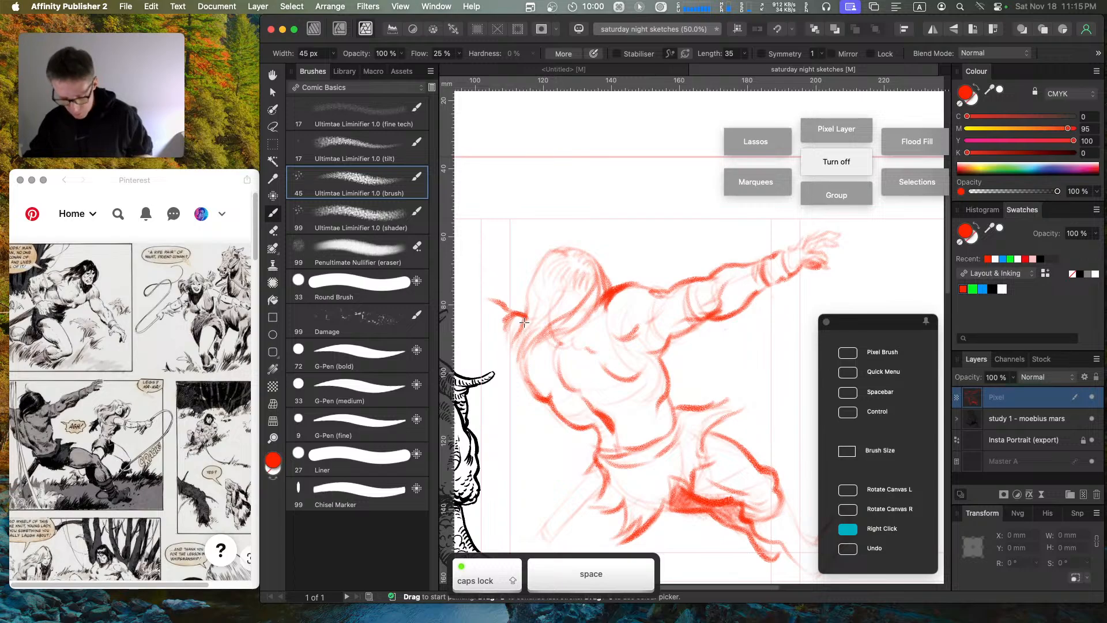
key(super+z)
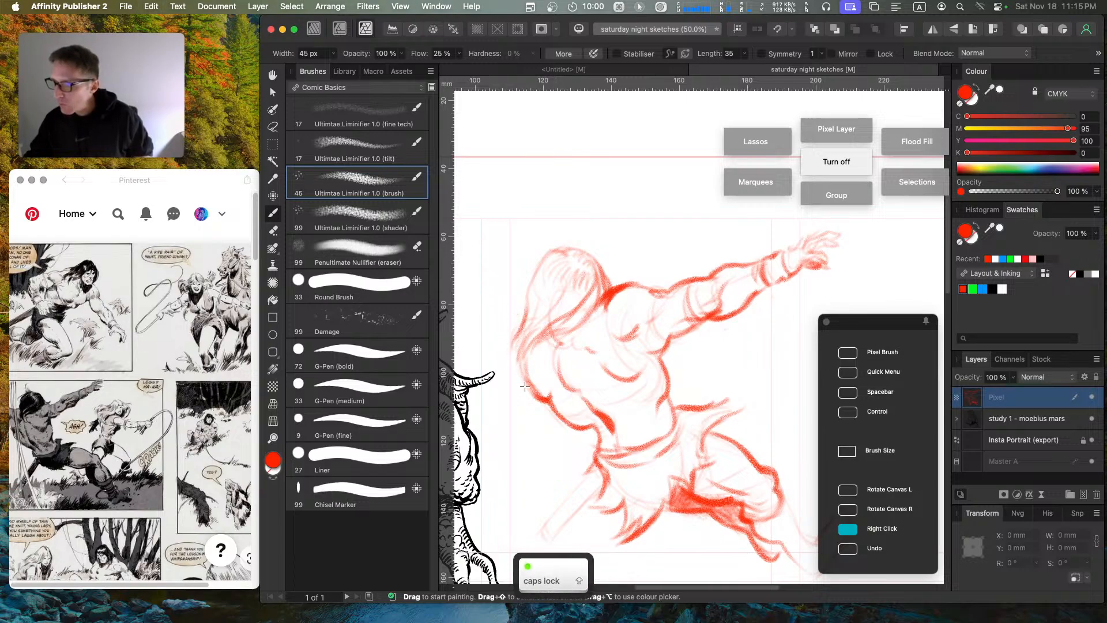
mouse_move(525, 392)
mouse_down()
mouse_move(506, 316)
mouse_move(499, 327)
mouse_move(529, 322)
mouse_move(509, 308)
mouse_move(502, 326)
mouse_move(510, 310)
mouse_move(524, 312)
mouse_move(517, 364)
mouse_move(544, 333)
mouse_move(531, 363)
mouse_up()
Step: Darken the long hair strands beside the face and the outline of the head
mouse_move(577, 330)
mouse_down()
mouse_move(547, 342)
mouse_move(603, 292)
mouse_up()
key(e)
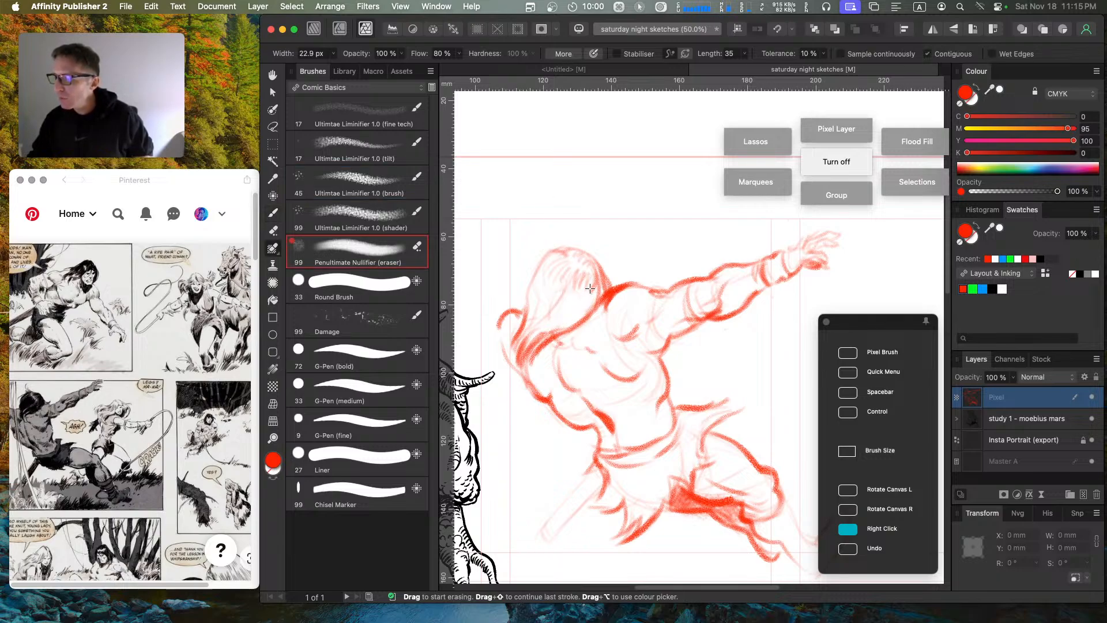
key(b)
mouse_move(521, 337)
mouse_down()
mouse_move(513, 363)
mouse_move(518, 333)
mouse_move(517, 356)
mouse_move(532, 331)
mouse_move(524, 373)
mouse_move(529, 274)
mouse_move(527, 309)
mouse_move(533, 279)
mouse_move(560, 251)
mouse_move(552, 275)
mouse_move(530, 285)
mouse_move(543, 256)
mouse_move(565, 253)
mouse_up()
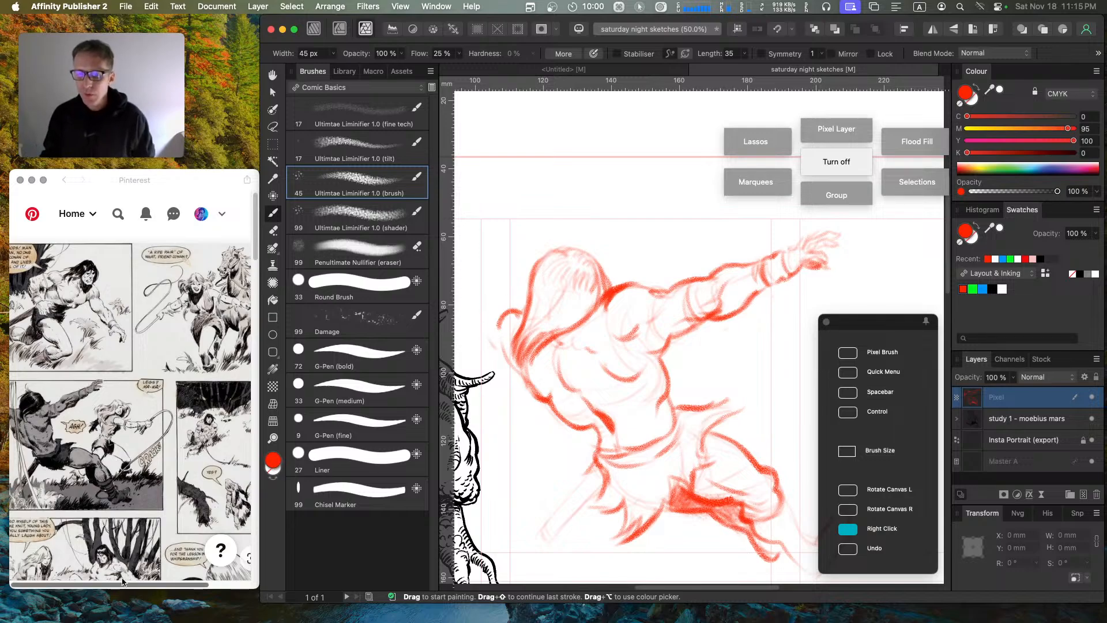
Step: Switch to Pinterest, zoom out the comic page to show more reference panels, and return to the Affinity Publisher drawing
click(173, 181)
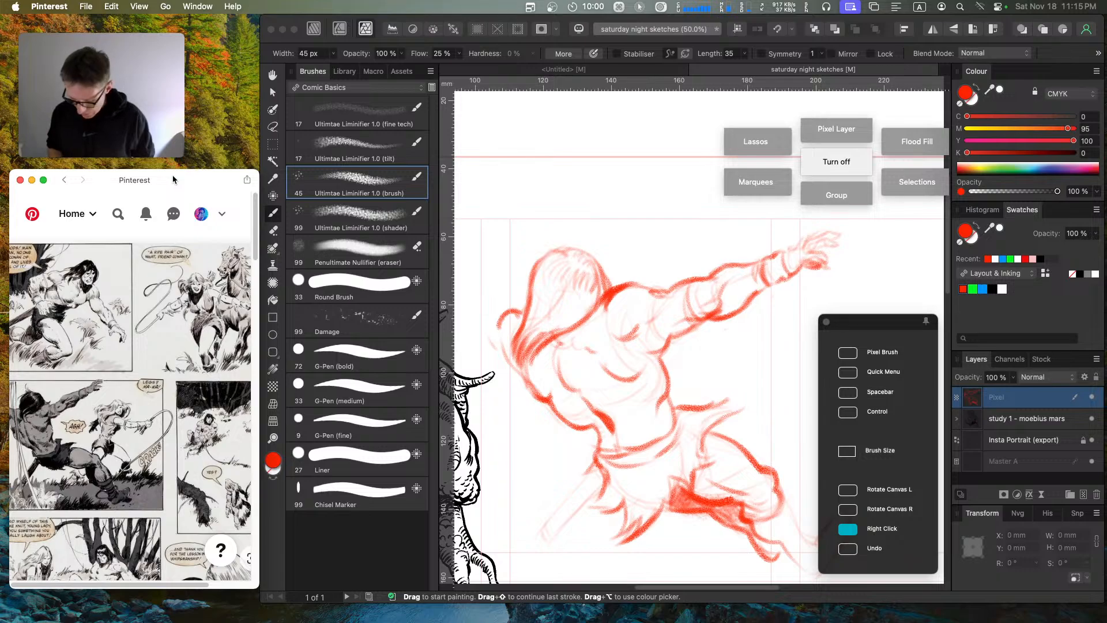
key(super+minus)
key(Caps_Lock)
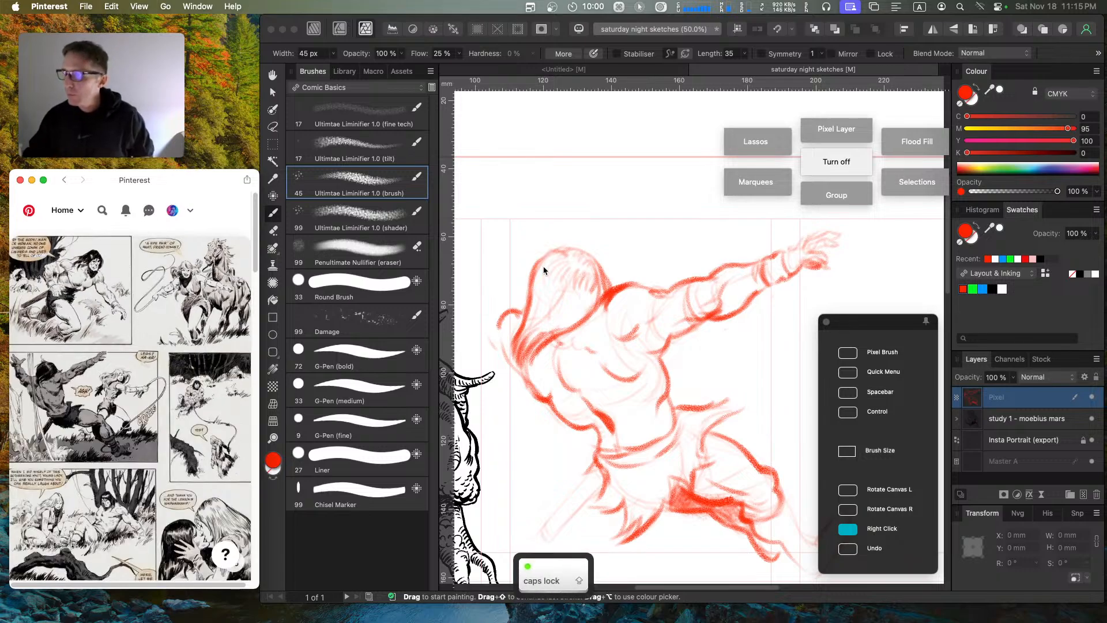
click(473, 322)
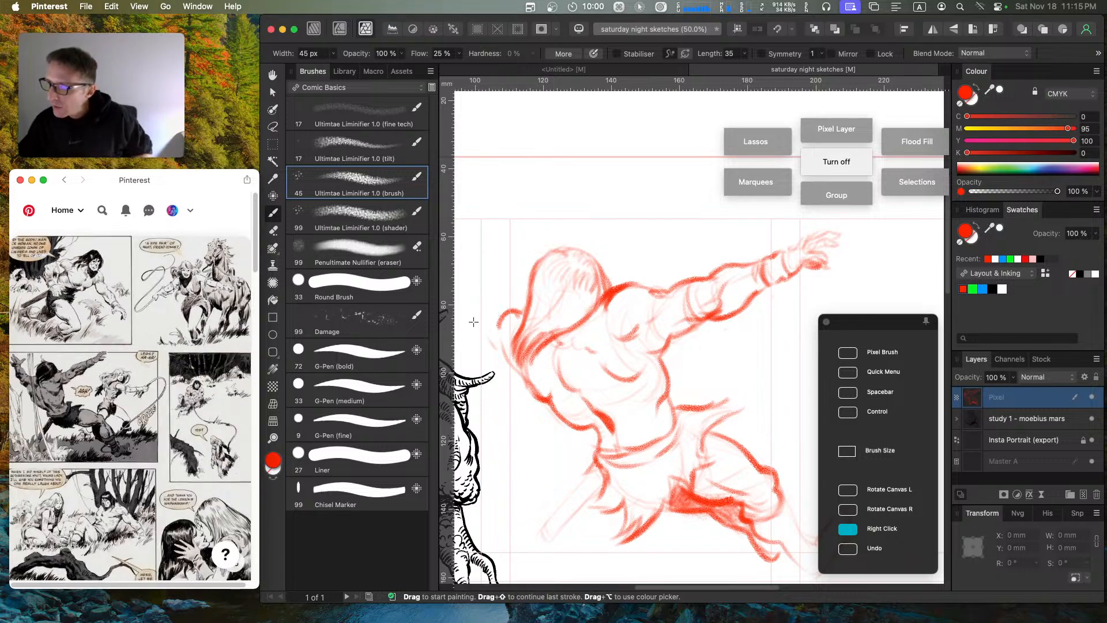
Step: Draw the far arm extending beyond the hair, with a raised forearm ending in a rough hand
drag(473, 322, 528, 379)
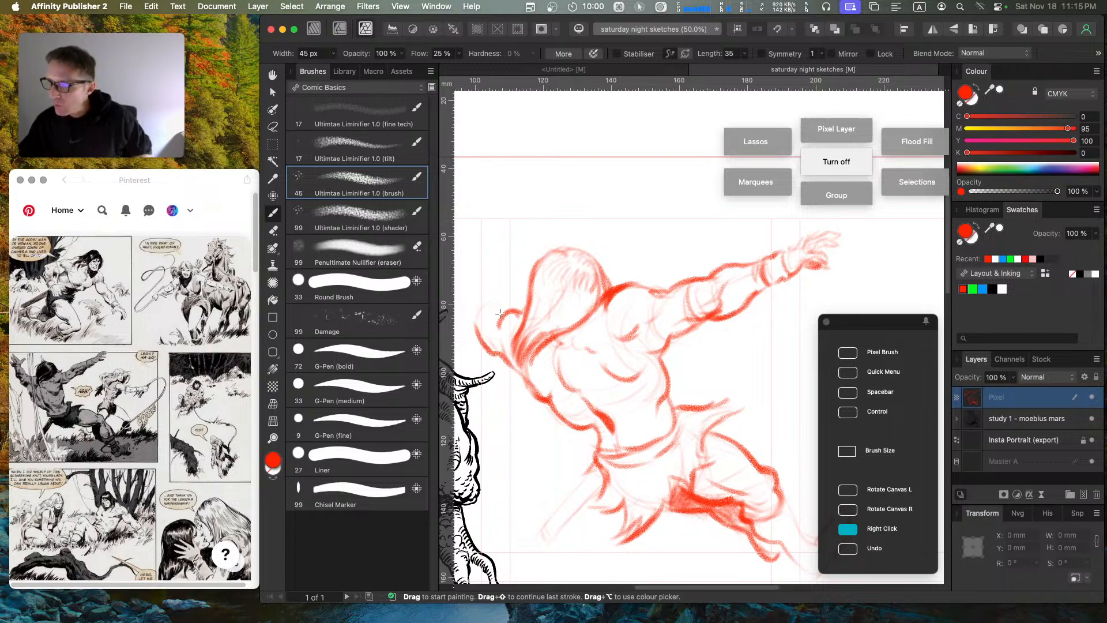
key(space)
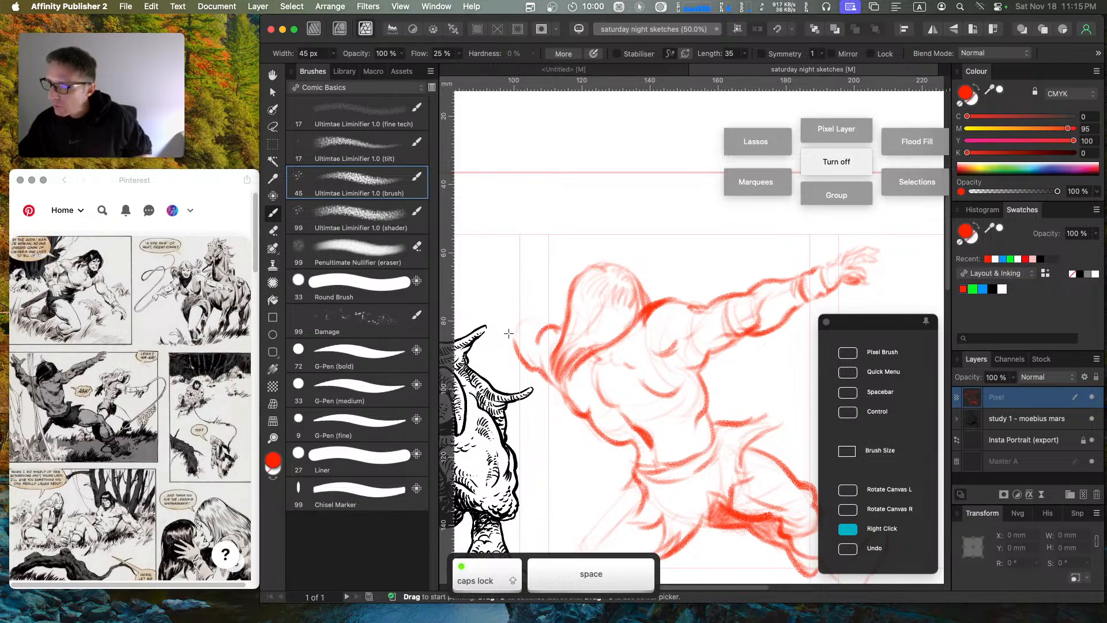
mouse_move(519, 312)
mouse_down()
mouse_move(492, 292)
mouse_move(494, 324)
mouse_move(488, 289)
mouse_move(501, 285)
mouse_move(488, 282)
mouse_move(499, 287)
mouse_move(503, 271)
mouse_move(496, 298)
mouse_move(508, 278)
mouse_move(488, 269)
mouse_move(513, 280)
mouse_move(551, 334)
mouse_move(534, 313)
mouse_move(563, 327)
mouse_move(514, 322)
mouse_move(531, 303)
mouse_move(536, 316)
mouse_move(494, 270)
mouse_move(493, 294)
mouse_move(505, 291)
mouse_move(509, 290)
mouse_up()
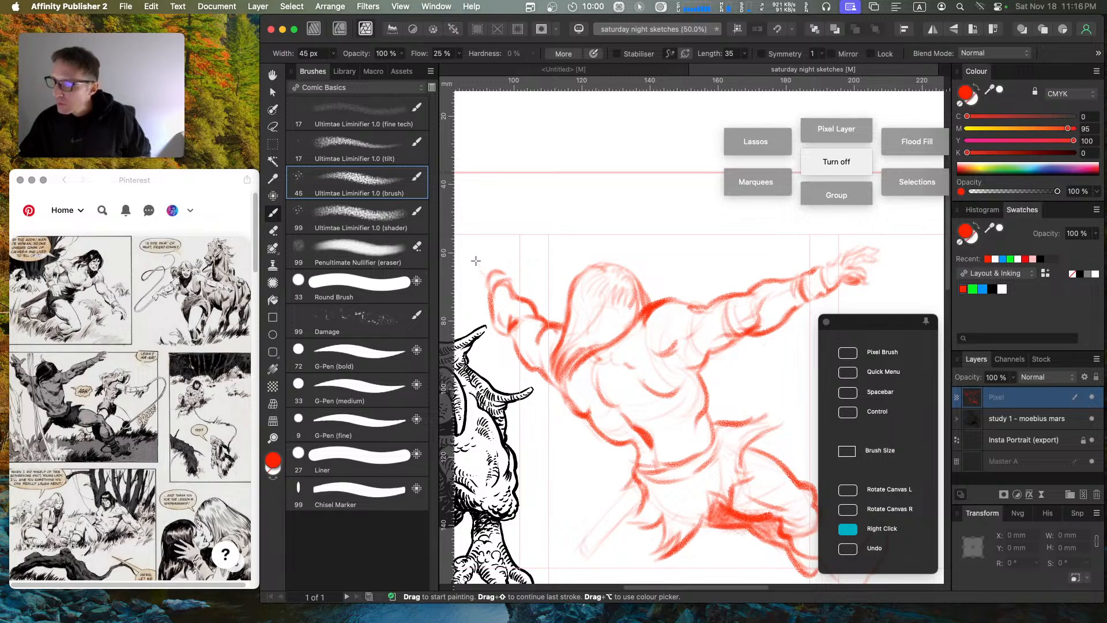
Step: Draw the fingers and thumb of the raised far hand and trim the thumb with the Penultimate Nullifier eraser
mouse_move(493, 246)
mouse_down()
mouse_move(484, 265)
mouse_move(499, 247)
mouse_move(508, 264)
mouse_move(524, 260)
mouse_move(508, 269)
mouse_up()
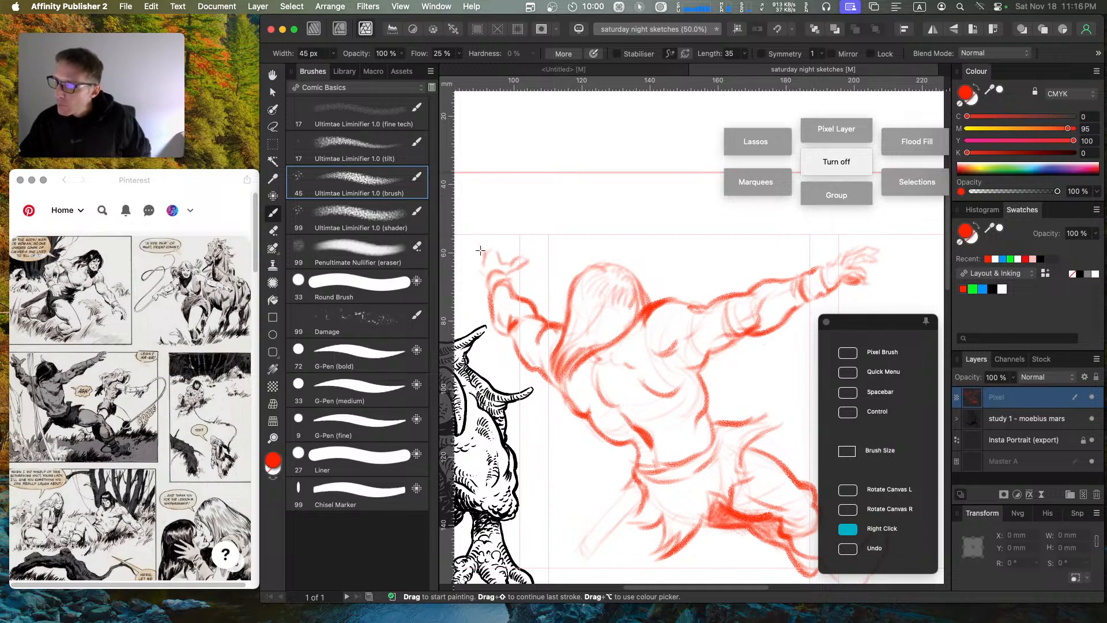
mouse_move(481, 251)
mouse_down()
mouse_move(506, 261)
mouse_move(482, 253)
mouse_move(481, 262)
mouse_move(477, 240)
mouse_move(492, 321)
mouse_move(509, 264)
mouse_move(528, 262)
mouse_move(506, 287)
mouse_move(522, 260)
mouse_up()
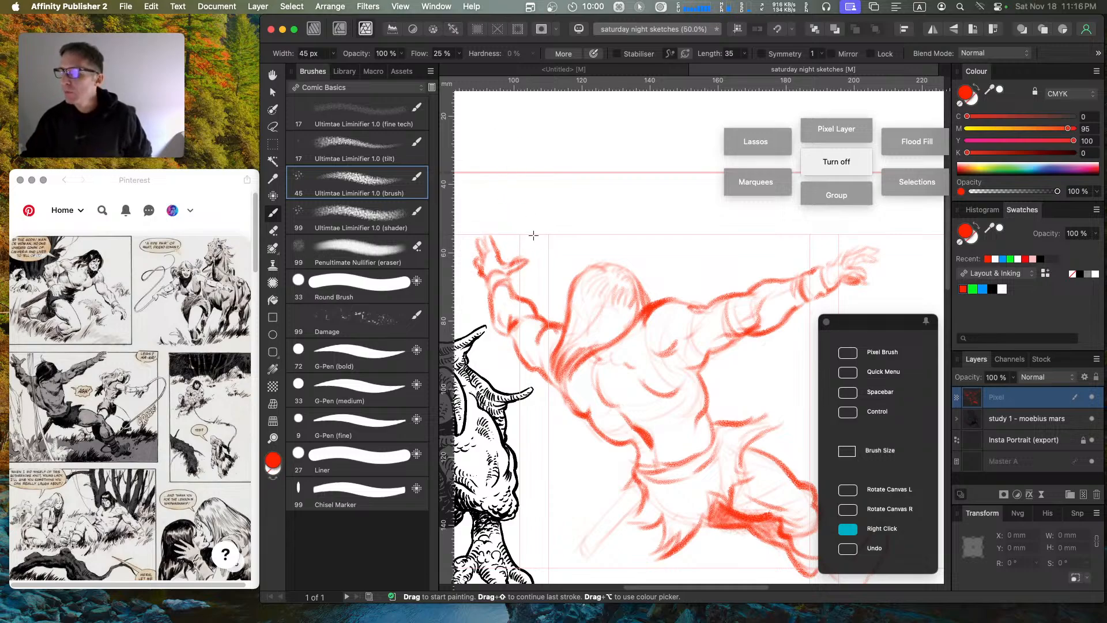
key(e)
key(b)
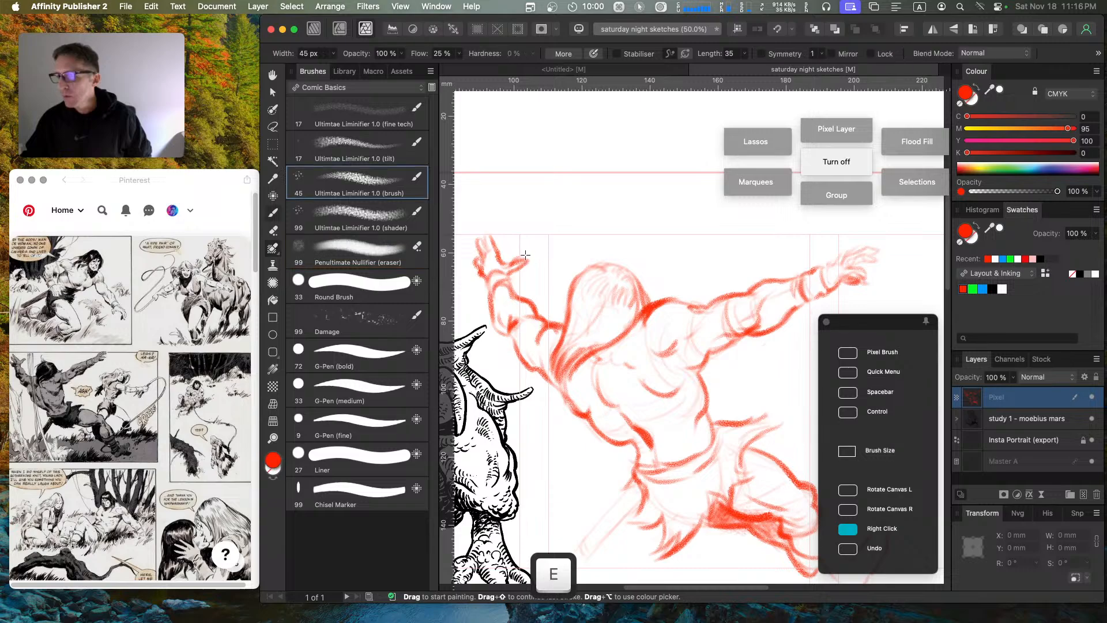
key(e)
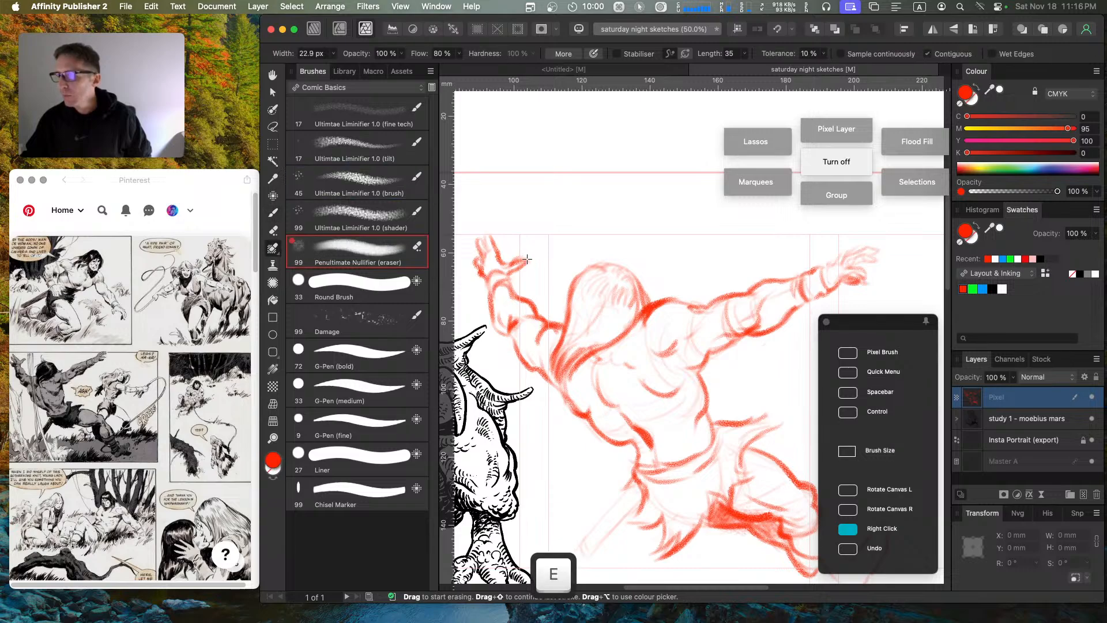
key(b)
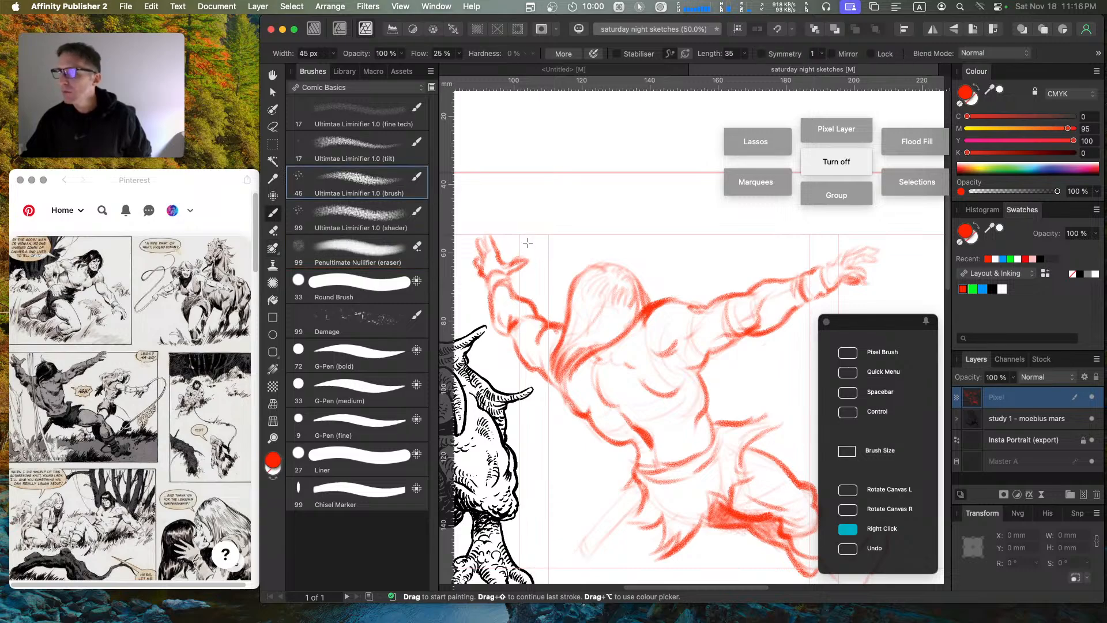
key(e)
key(b)
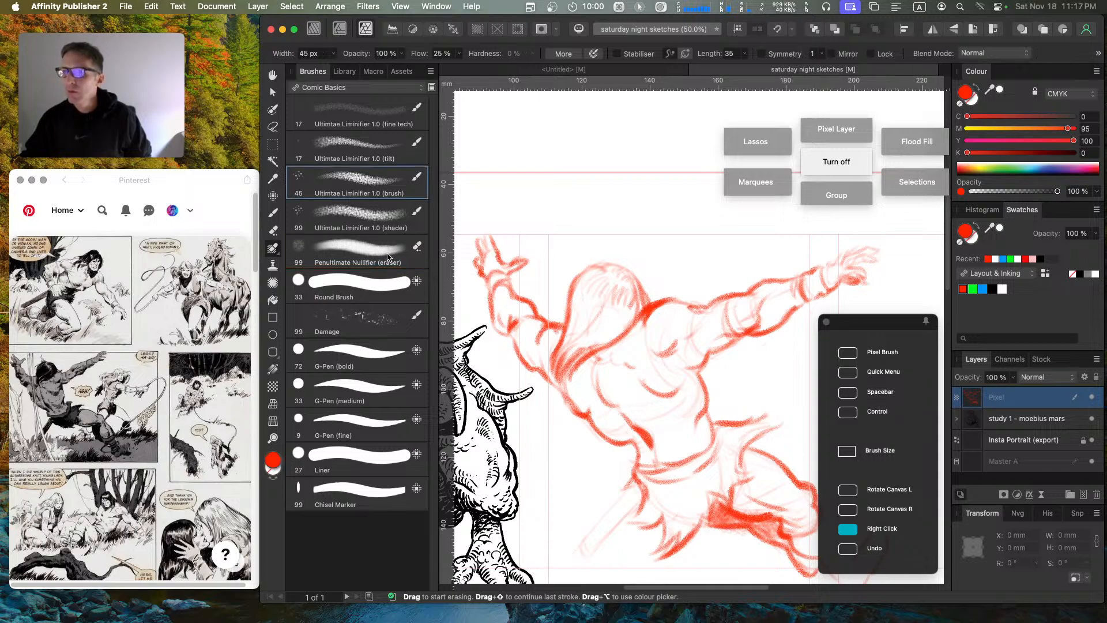
click(378, 221)
click(379, 251)
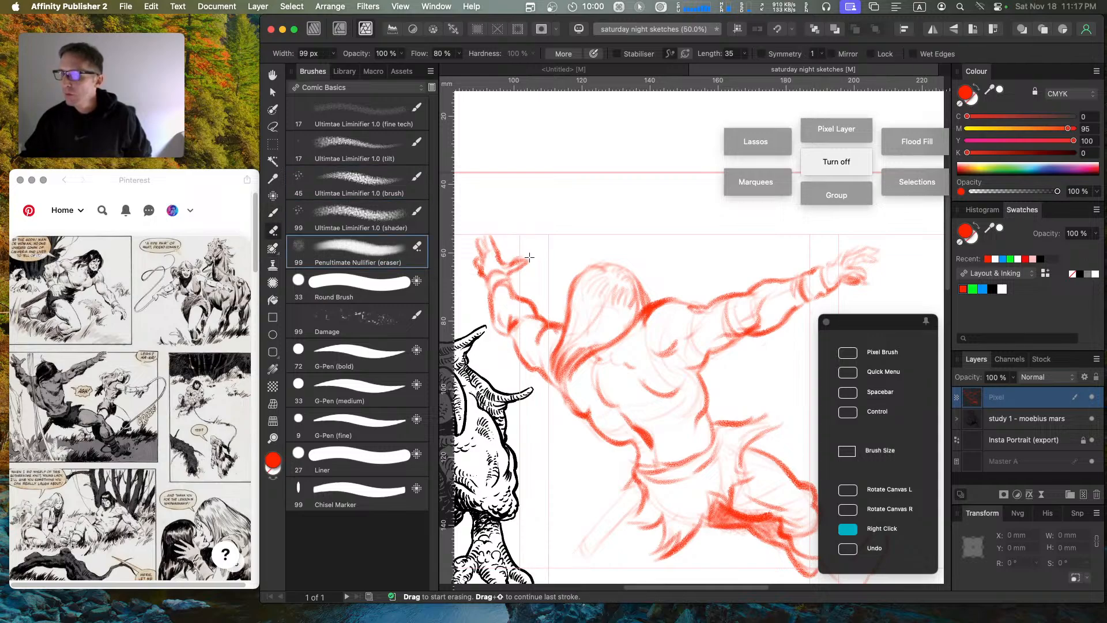
key(e)
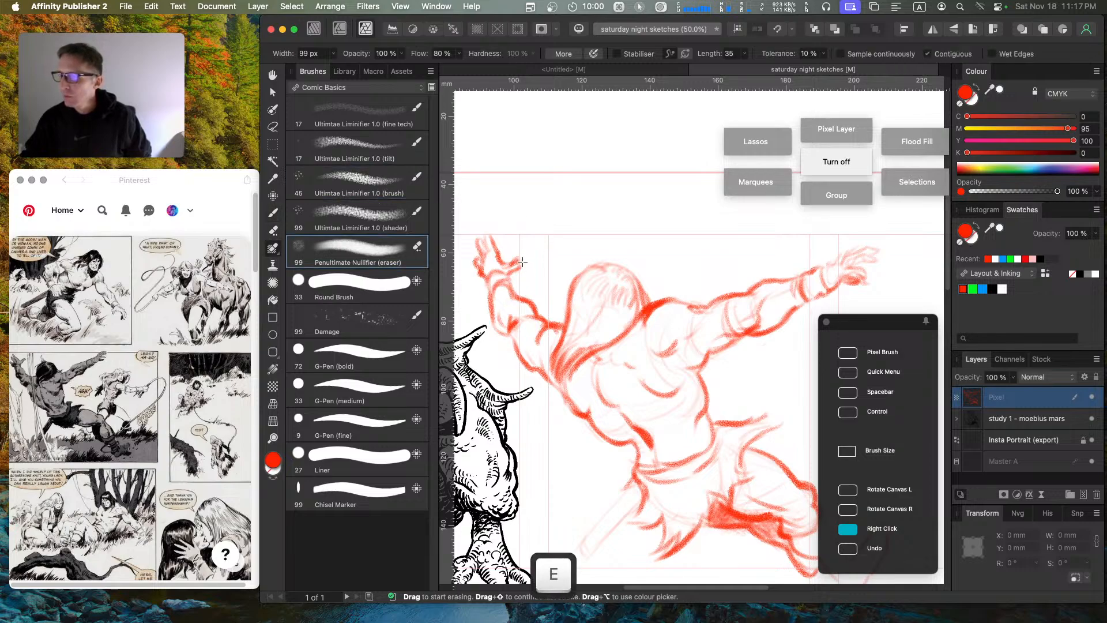
key(e)
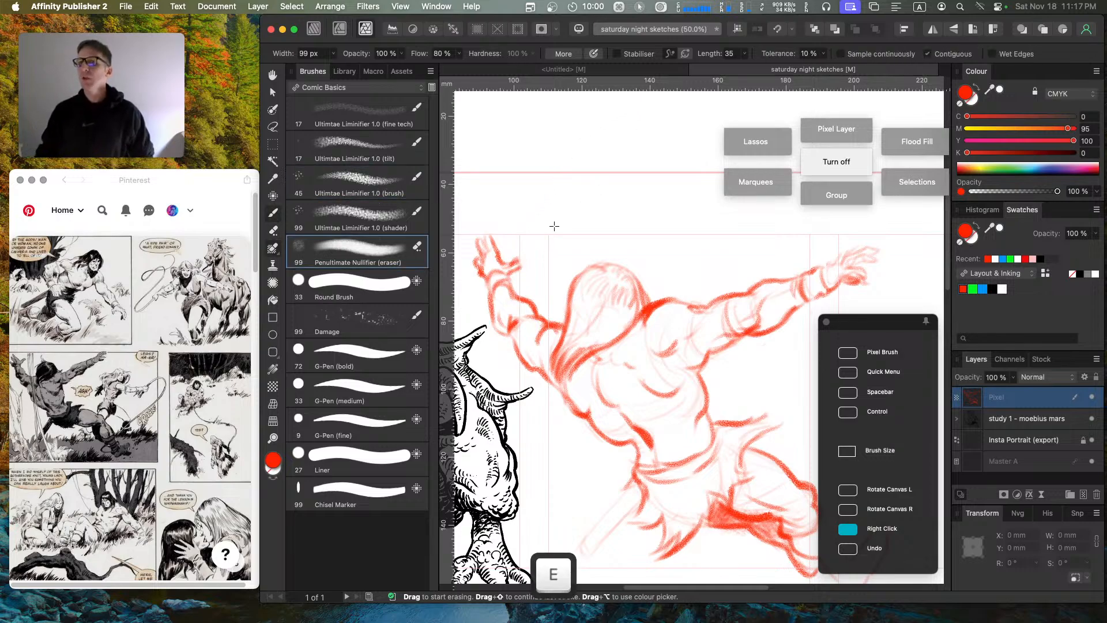
click(275, 234)
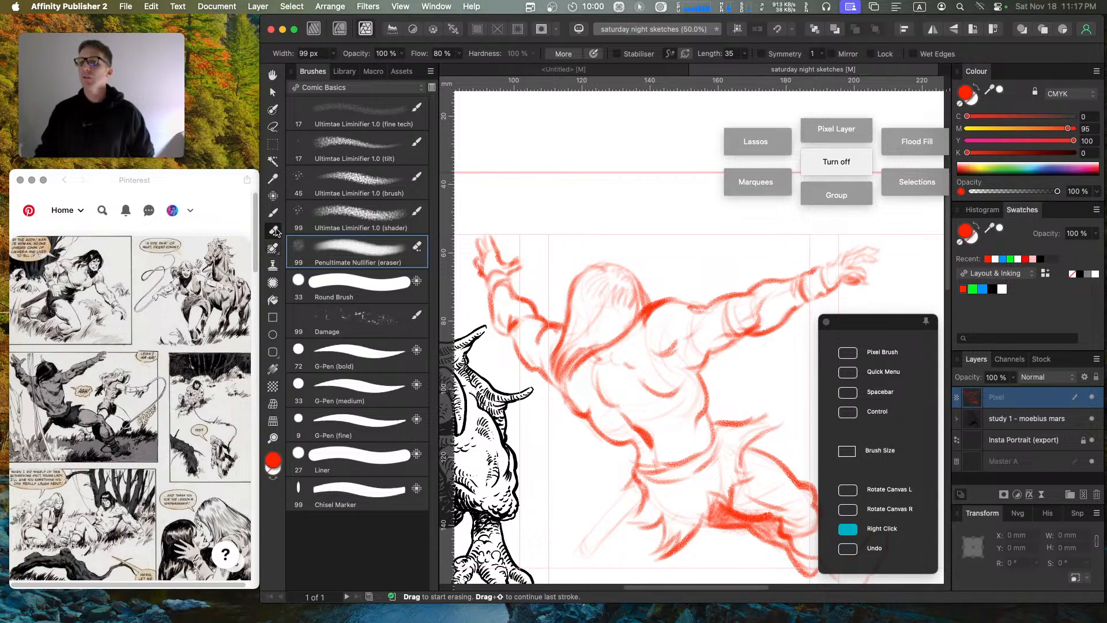
click(274, 214)
click(277, 234)
click(419, 195)
key(e)
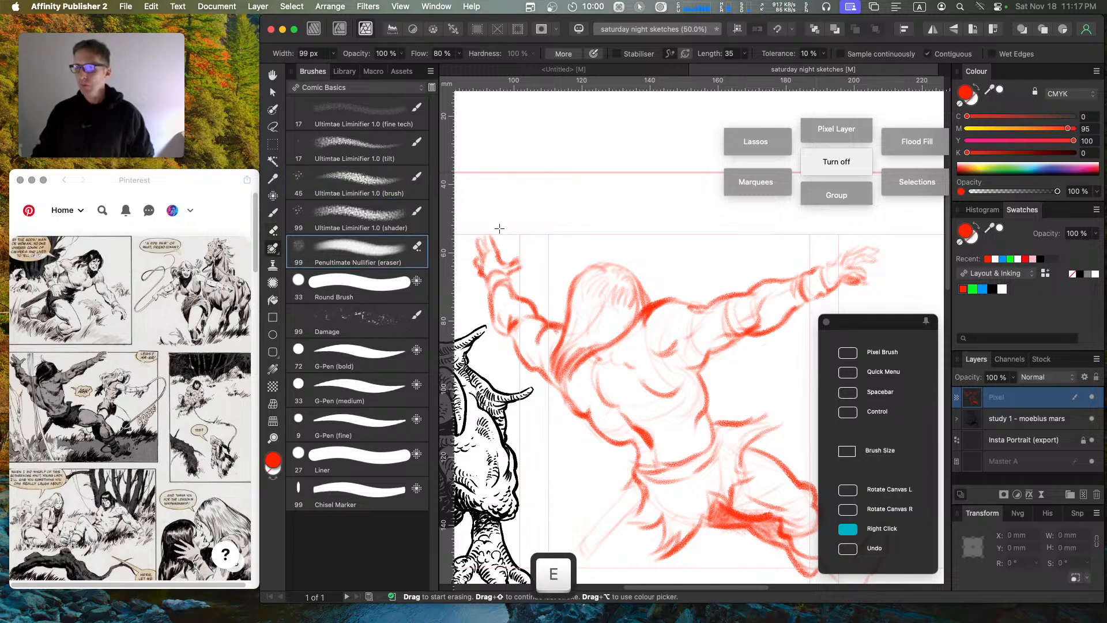
key(e)
key(e)
key(e)
key(e)
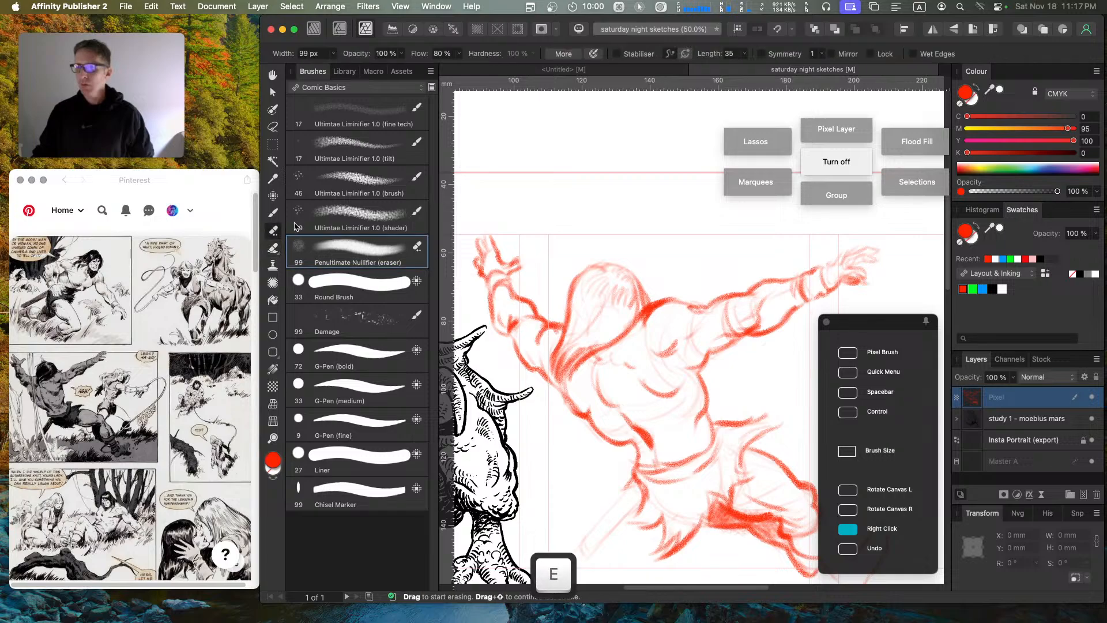
Step: Return to the 45 px Ultimtae Liminifier brush and strengthen the far forearm, the contour below its shoulder, and the upper torso muscle lines
click(374, 200)
key(e)
key(b)
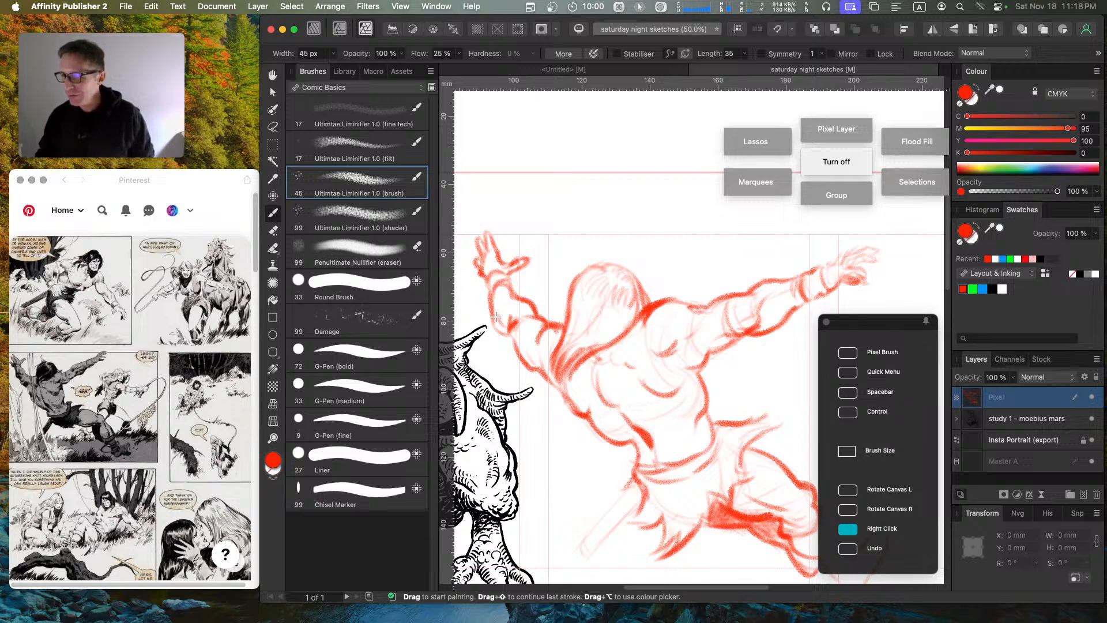
drag(492, 317, 514, 342)
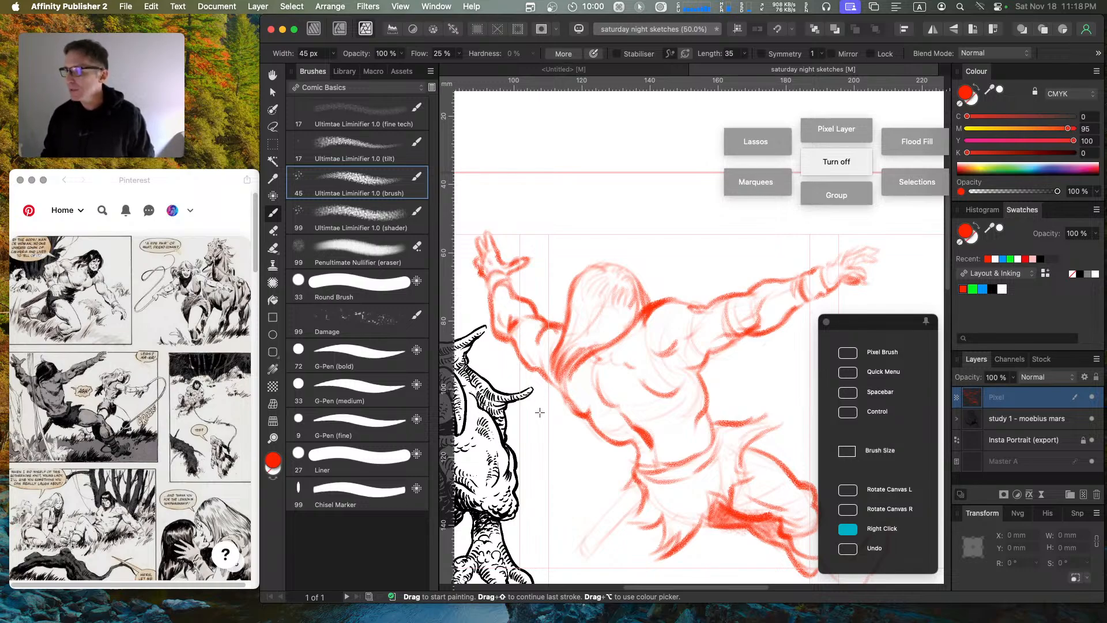
drag(546, 377, 586, 421)
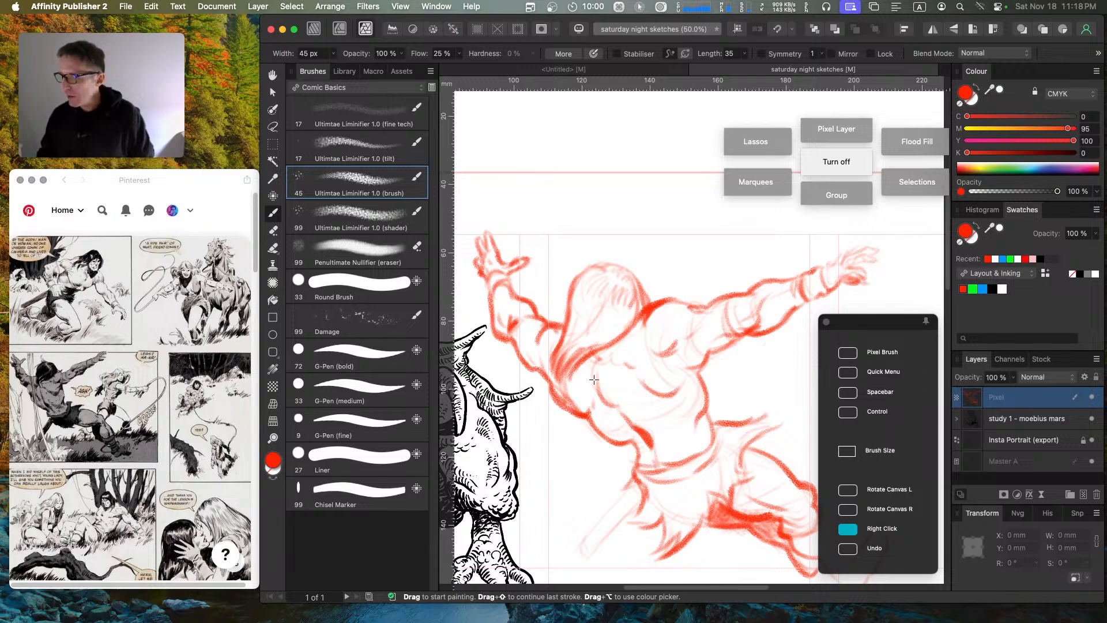
drag(594, 382, 616, 404)
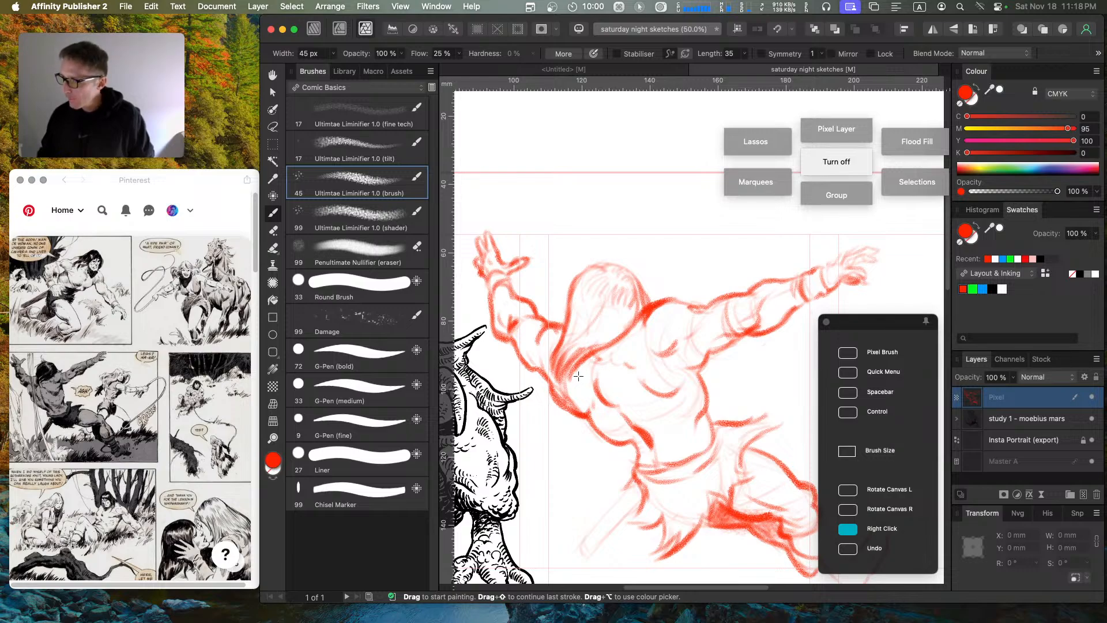
drag(579, 376, 587, 372)
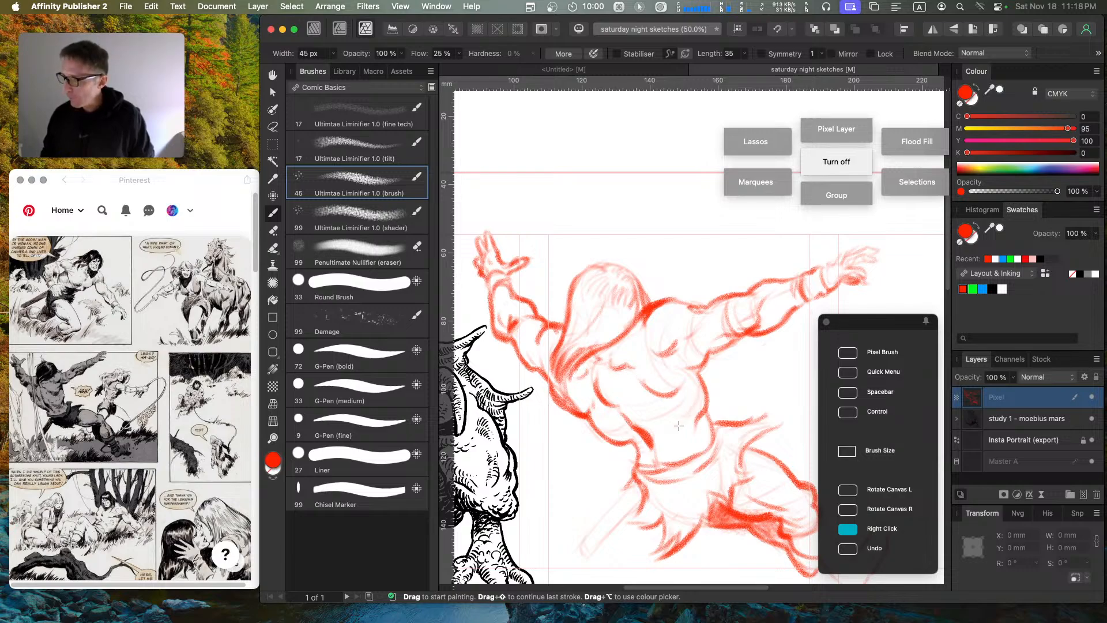
Step: Redraw the far leg below the ragged loincloth, undoing rejected strokes
drag(636, 485, 588, 555)
key(super+z)
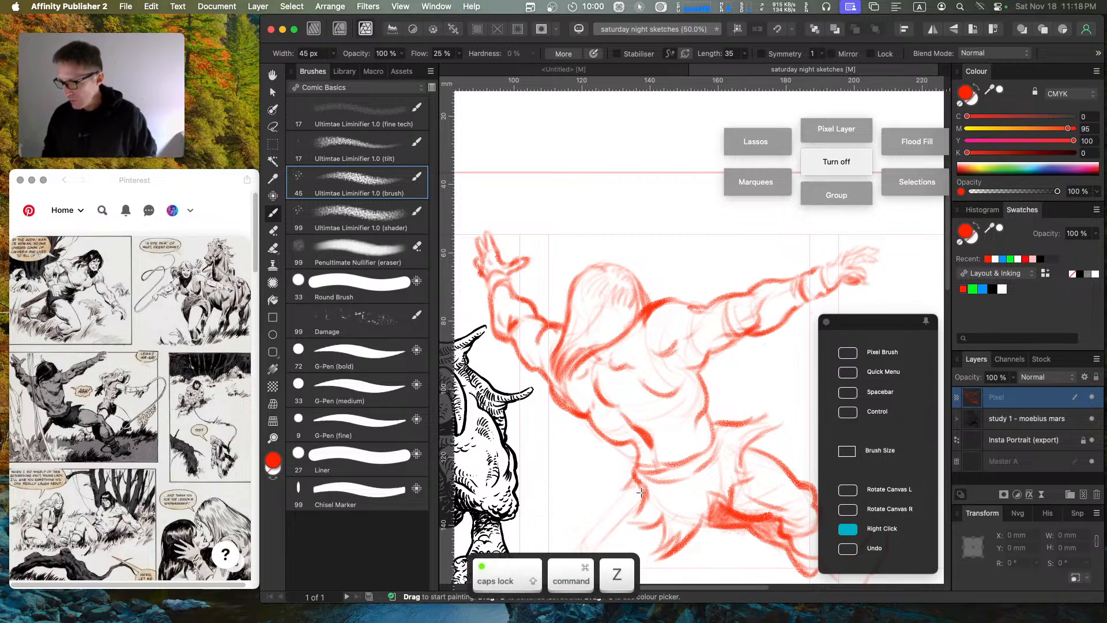
mouse_move(641, 491)
mouse_down()
mouse_move(615, 549)
mouse_move(638, 565)
mouse_move(629, 541)
mouse_move(628, 558)
mouse_up()
key(super+z)
key(space)
mouse_move(642, 519)
mouse_down()
mouse_move(642, 414)
mouse_move(609, 287)
mouse_move(612, 372)
mouse_up()
drag(623, 315, 615, 372)
key(super+z)
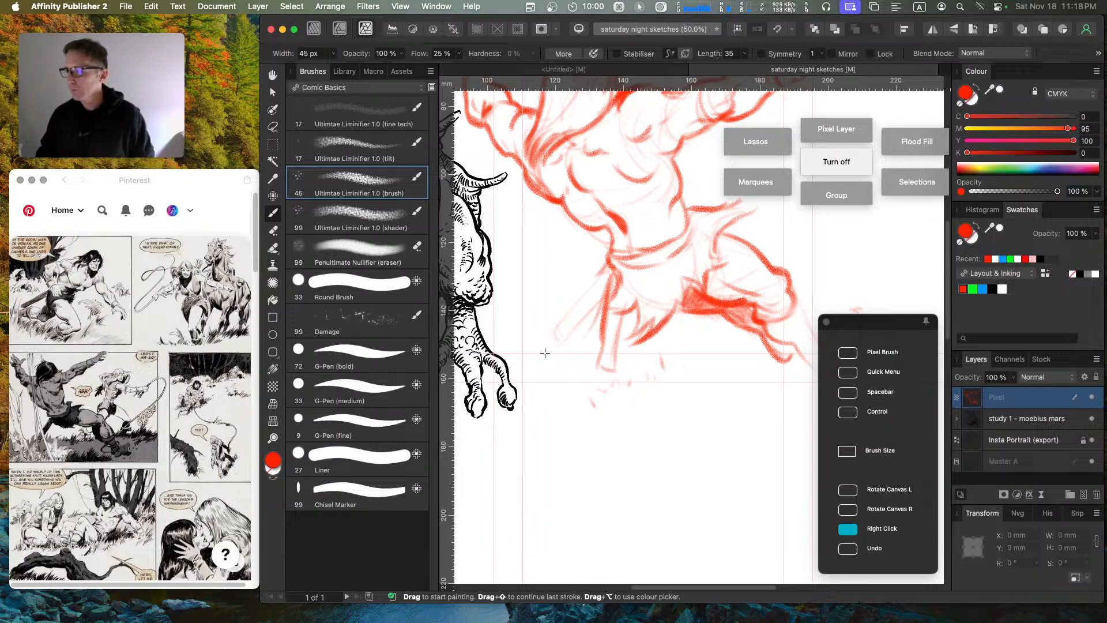
Step: Sketch short grass strokes along the ground beneath the figure
drag(566, 348, 554, 365)
mouse_move(586, 335)
mouse_down()
mouse_move(569, 358)
mouse_move(587, 361)
mouse_up()
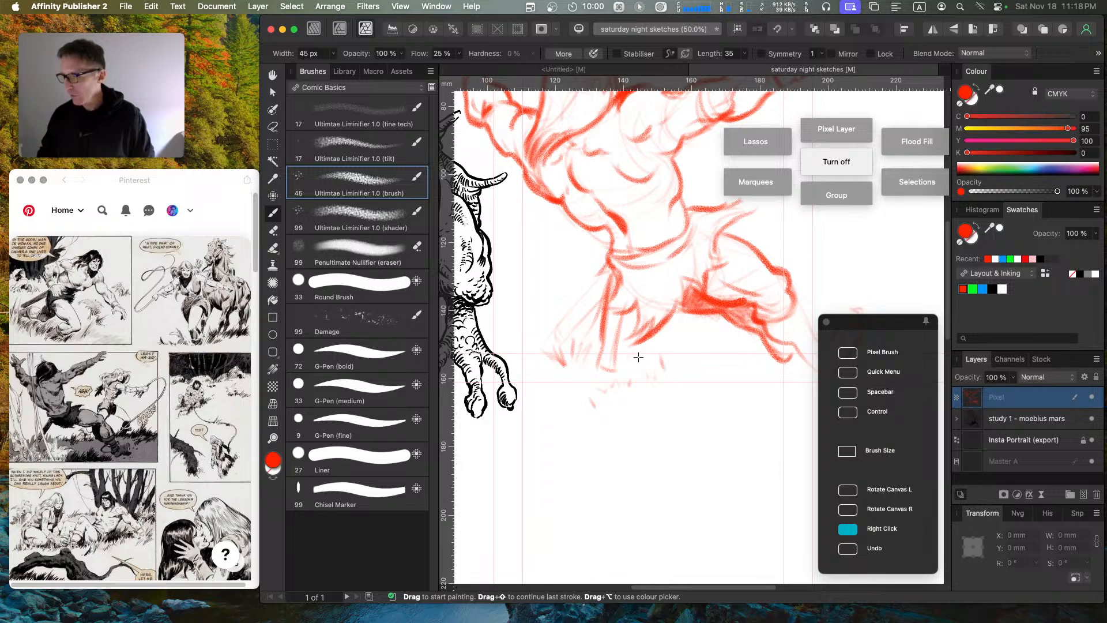
mouse_move(663, 344)
mouse_down()
mouse_move(710, 343)
mouse_move(702, 359)
mouse_move(738, 341)
mouse_move(708, 361)
mouse_move(719, 339)
mouse_move(659, 431)
mouse_move(648, 482)
mouse_move(677, 500)
mouse_move(619, 495)
mouse_move(692, 474)
mouse_move(693, 426)
mouse_move(719, 417)
mouse_move(703, 427)
mouse_move(713, 459)
mouse_move(675, 430)
mouse_move(694, 434)
mouse_move(662, 431)
mouse_move(678, 441)
mouse_move(666, 430)
mouse_move(681, 449)
mouse_up()
key(space)
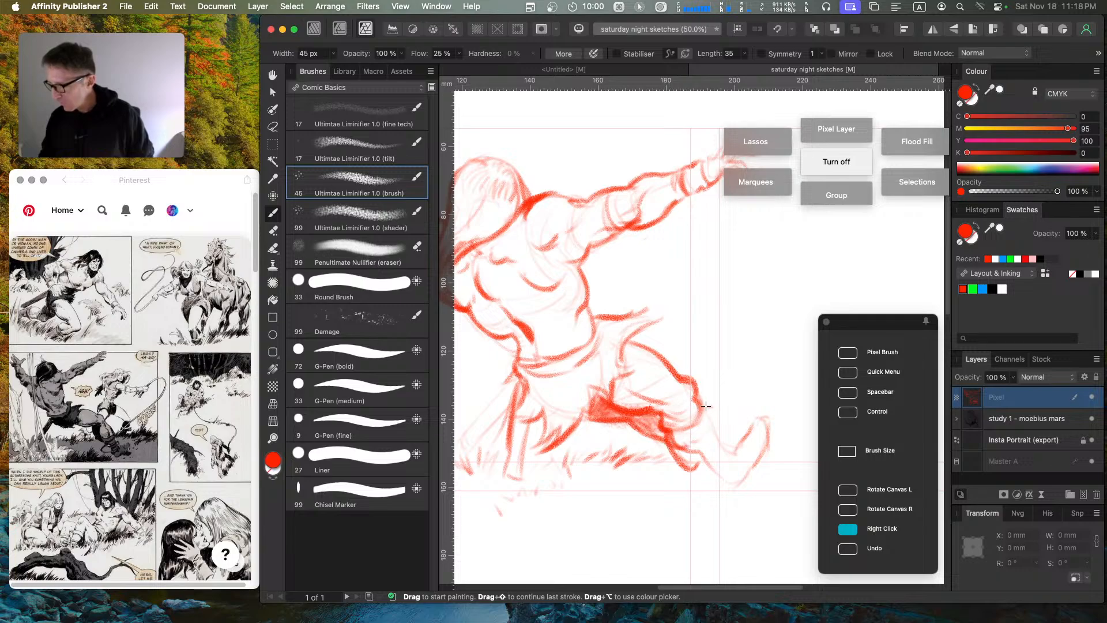
Step: Define the lower part of the extended leg with its ankle and foot
mouse_move(706, 406)
mouse_down()
mouse_move(686, 445)
mouse_move(706, 434)
mouse_move(710, 412)
mouse_move(719, 436)
mouse_up()
mouse_move(712, 425)
mouse_down()
mouse_move(737, 456)
mouse_move(715, 466)
mouse_move(731, 488)
mouse_up()
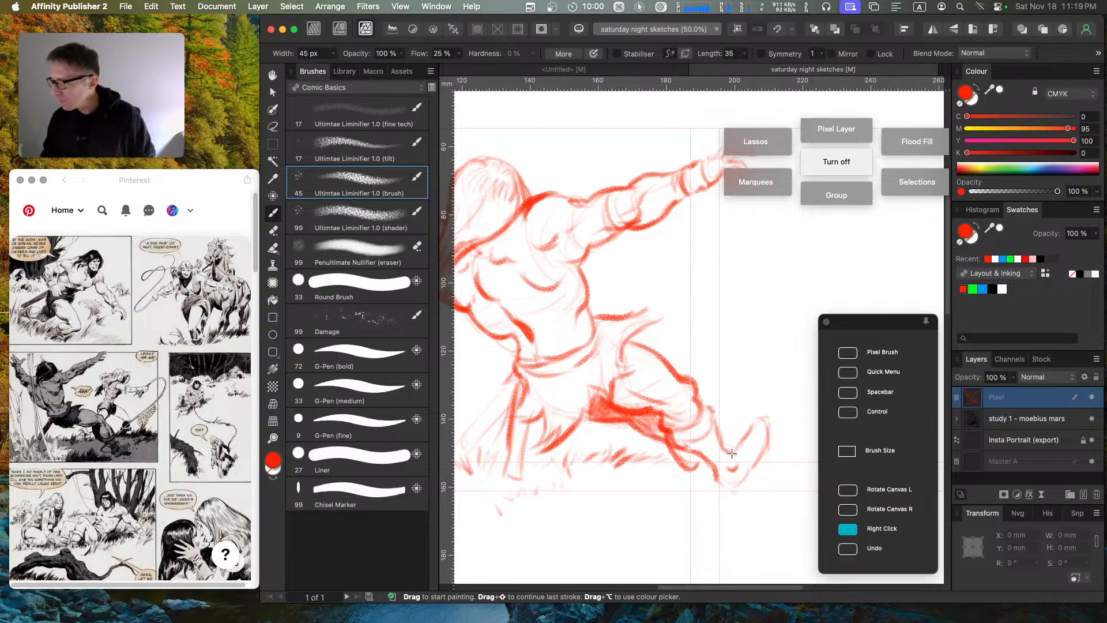
mouse_move(730, 450)
mouse_down()
mouse_move(767, 427)
mouse_move(758, 467)
mouse_move(763, 454)
mouse_move(723, 488)
mouse_move(716, 472)
mouse_move(730, 481)
mouse_move(738, 468)
mouse_move(696, 451)
mouse_move(717, 425)
mouse_move(695, 454)
mouse_move(714, 424)
mouse_move(702, 456)
mouse_move(713, 432)
mouse_move(711, 470)
mouse_move(726, 452)
mouse_move(719, 481)
mouse_move(732, 467)
mouse_move(734, 486)
mouse_move(740, 461)
mouse_move(748, 471)
mouse_move(763, 460)
mouse_move(748, 466)
mouse_move(751, 435)
mouse_move(720, 463)
mouse_move(750, 471)
mouse_move(719, 442)
mouse_move(734, 424)
mouse_move(733, 453)
mouse_move(733, 423)
mouse_move(724, 437)
mouse_move(738, 423)
mouse_move(720, 463)
mouse_up()
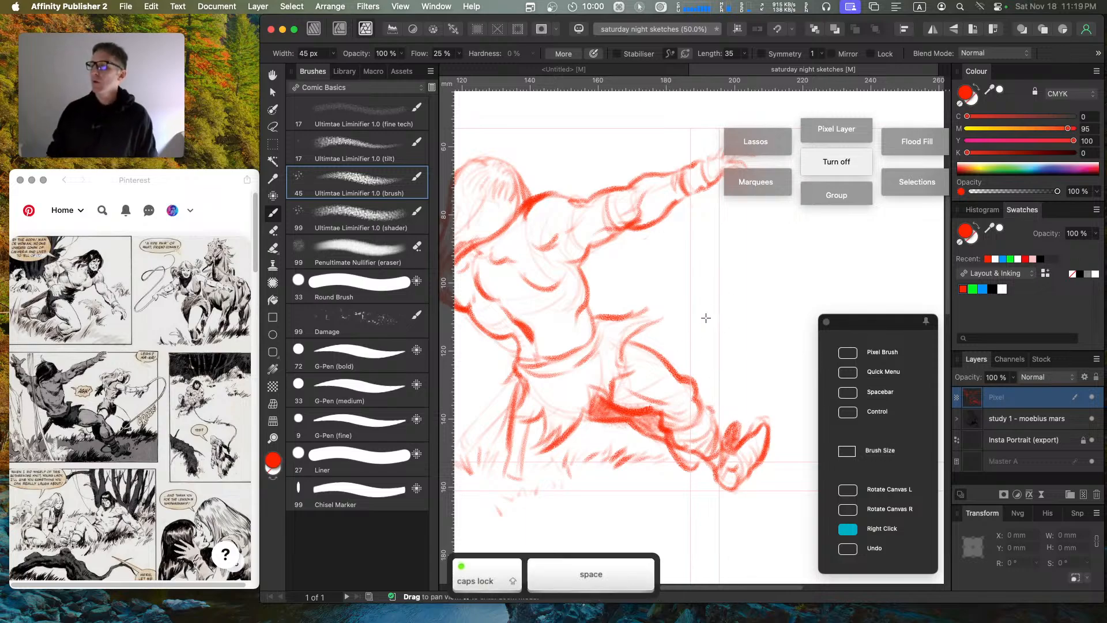
Step: Add a new pixel layer above the red drawing
key(super+minus)
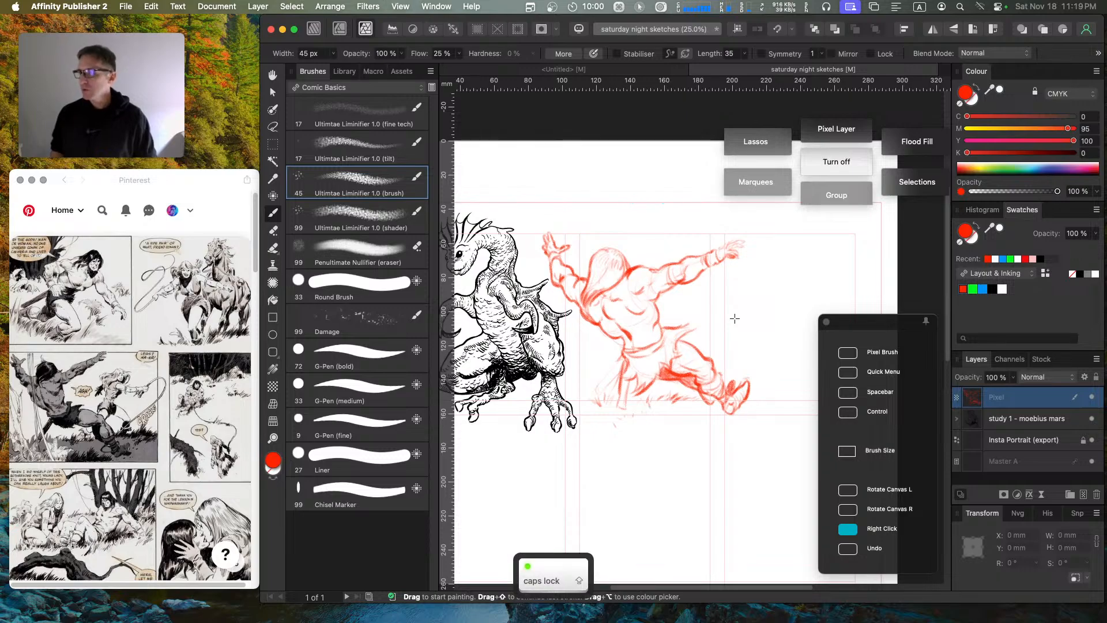
key(super+plus)
key(space)
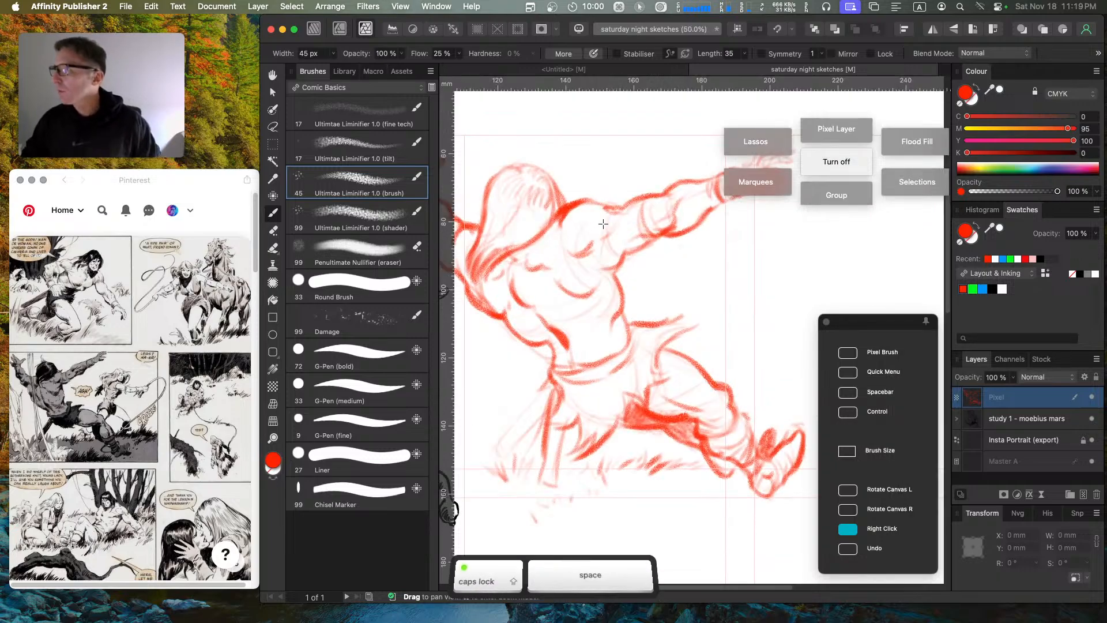
drag(625, 265, 708, 317)
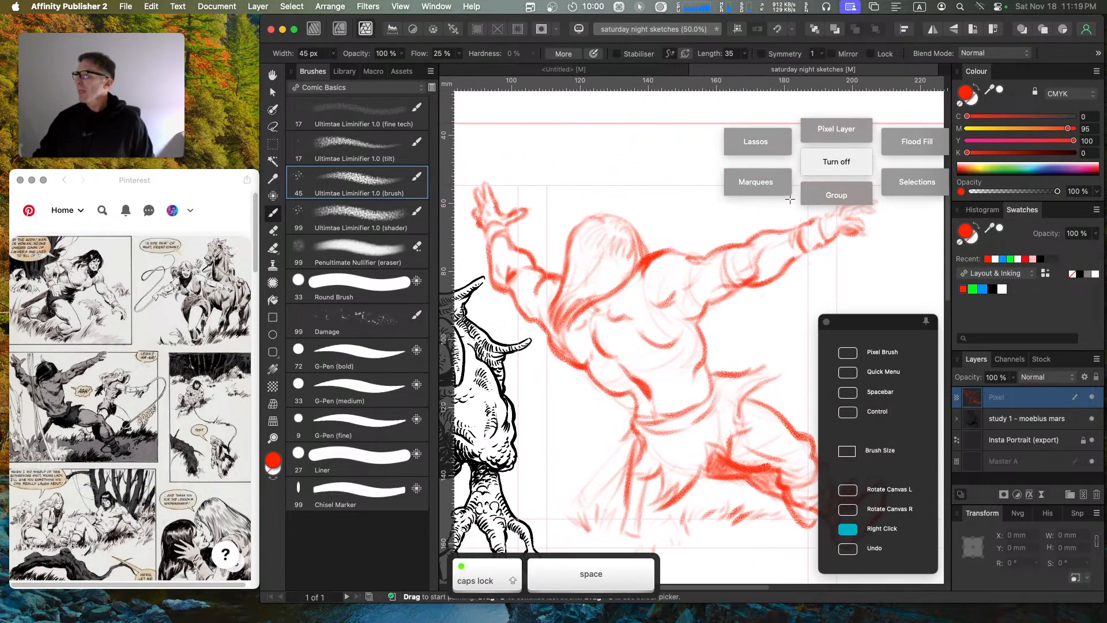
click(1084, 495)
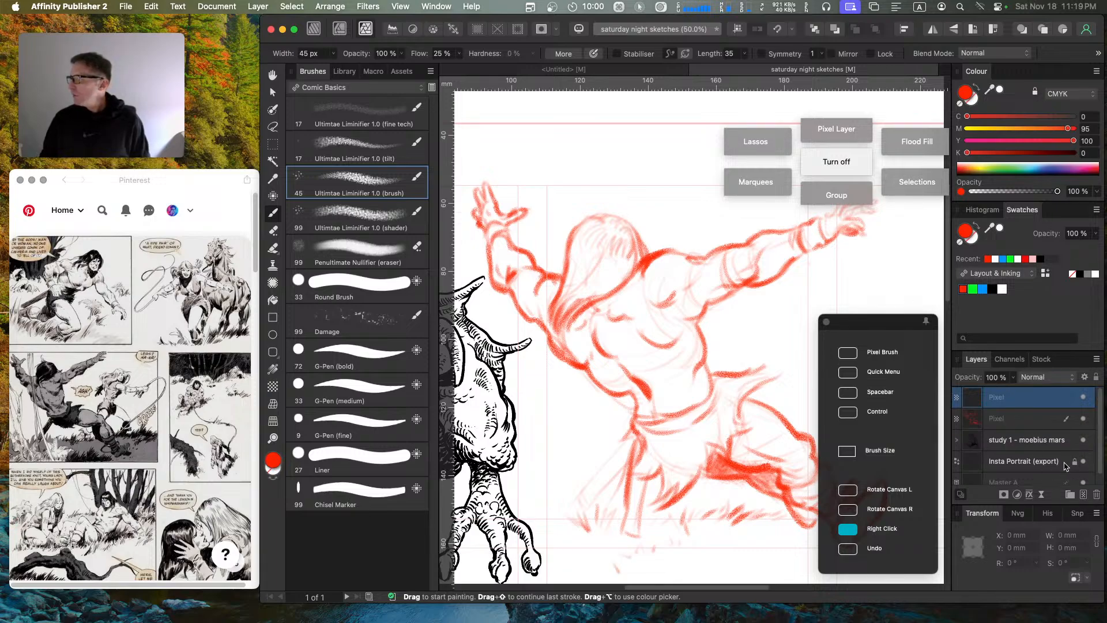
Step: Rename the layer holding the red drawing as sketch
double_click(1017, 418)
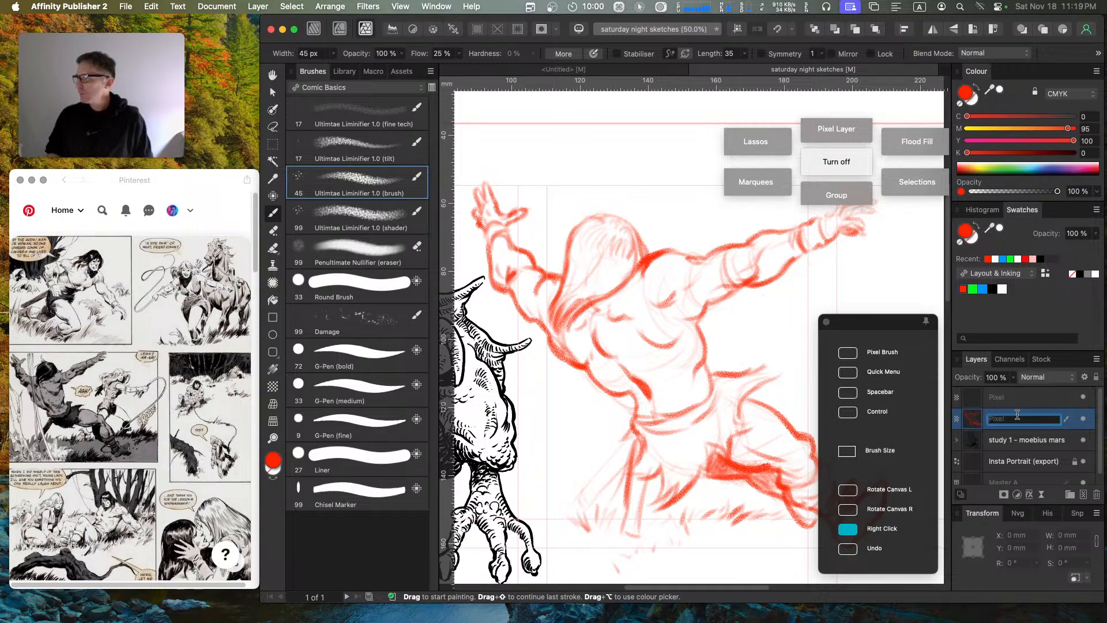
key(Caps_Lock)
text(SKET)
key(BackSpace)
key(BackSpace)
key(BackSpace)
key(Caps_Lock)
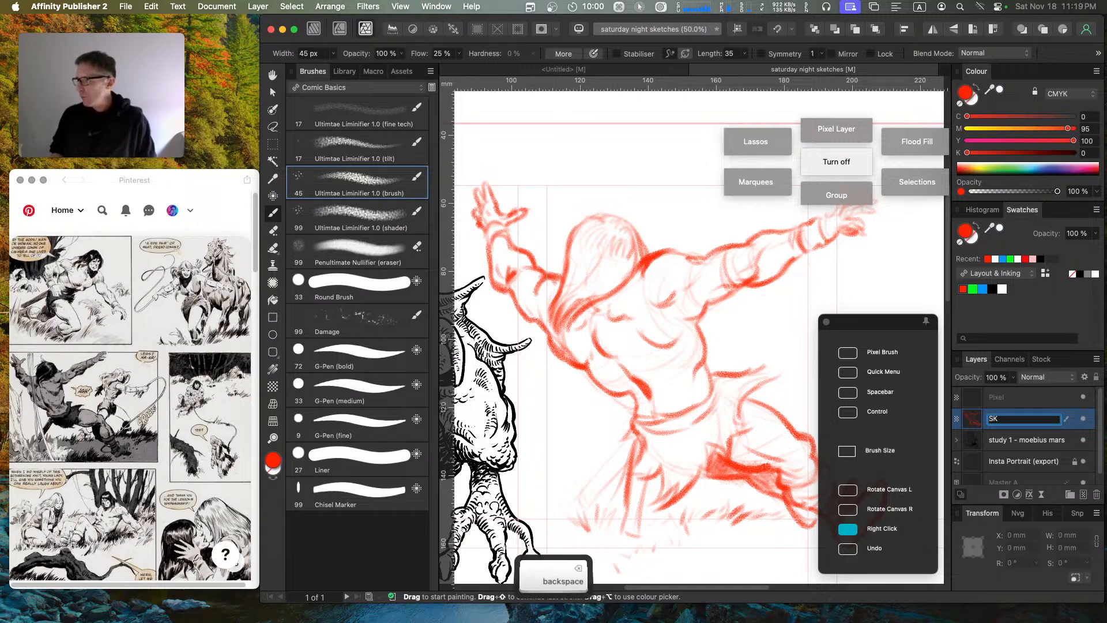
text(ketch)
key(Return)
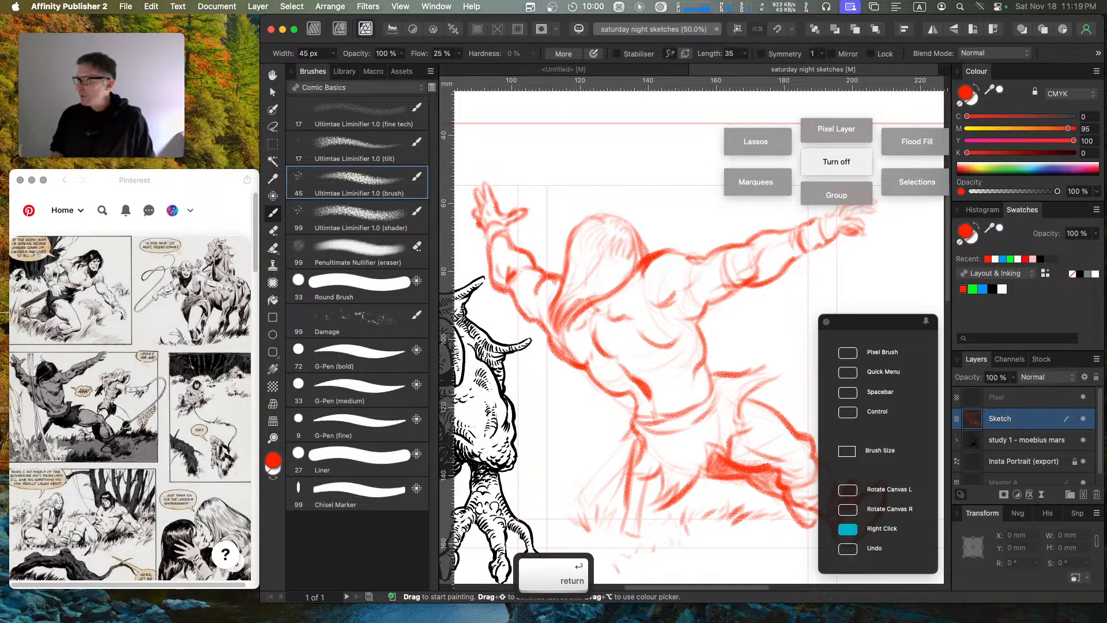
double_click(992, 420)
text(sketch)
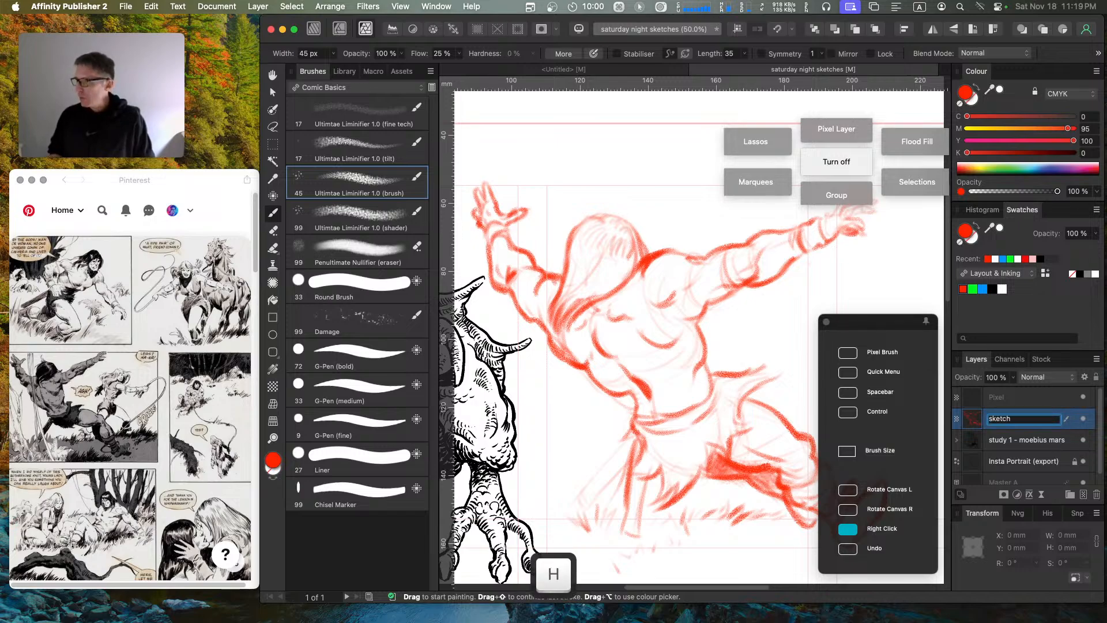
key(Return)
Step: Rename the new empty pixel layer as ink
double_click(1000, 397)
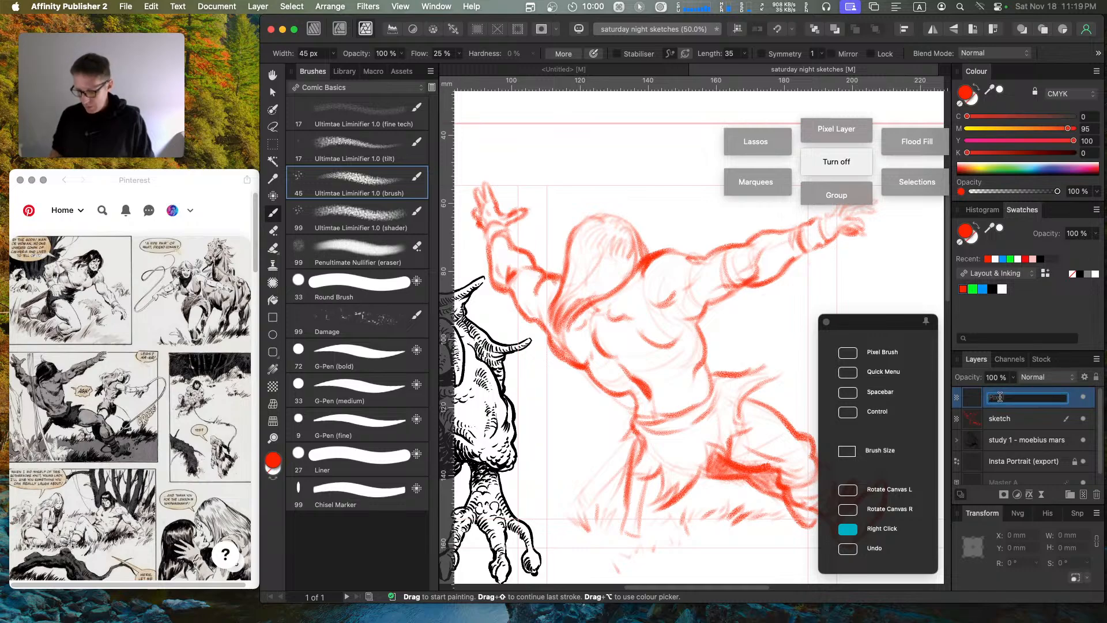
text(ink)
key(Return)
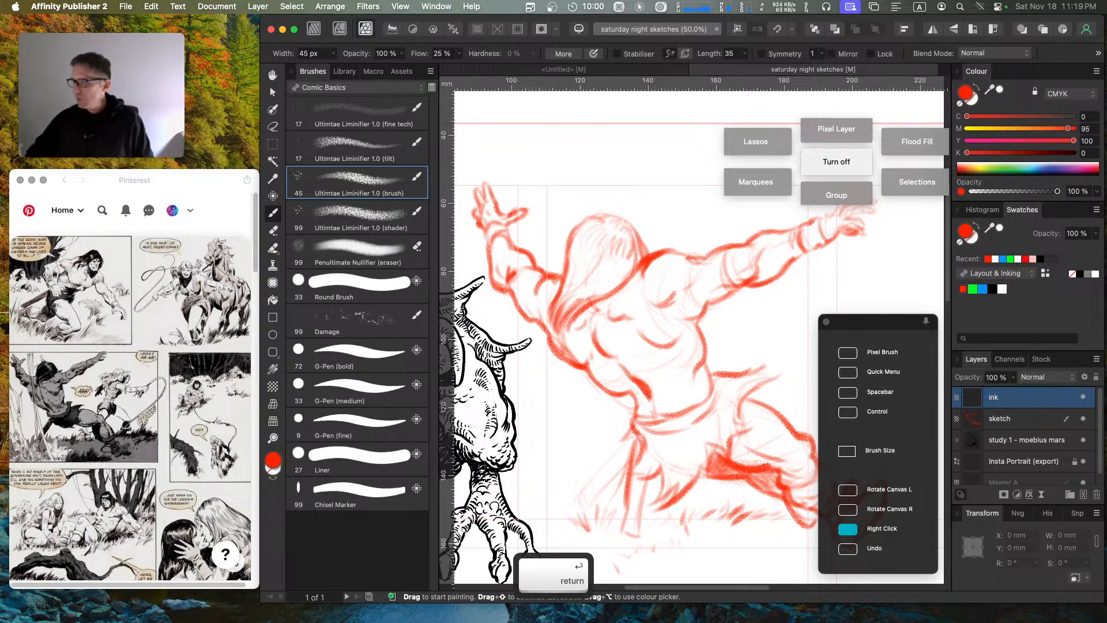
Step: Lower the opacity of the sketch layer to 25%
click(1038, 418)
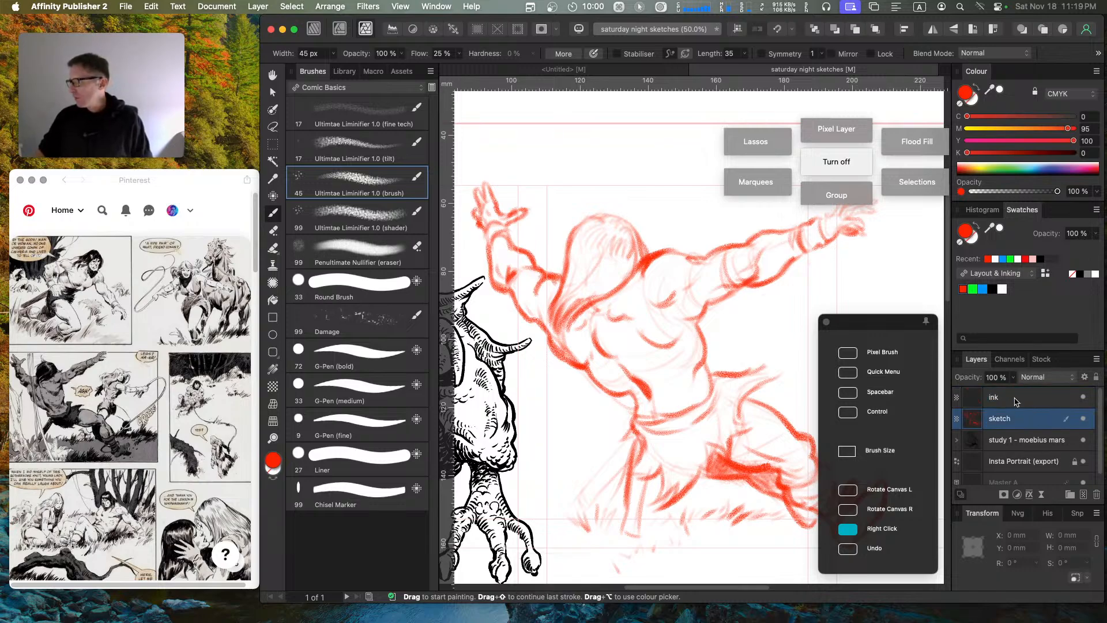
click(1013, 377)
drag(1016, 390, 941, 388)
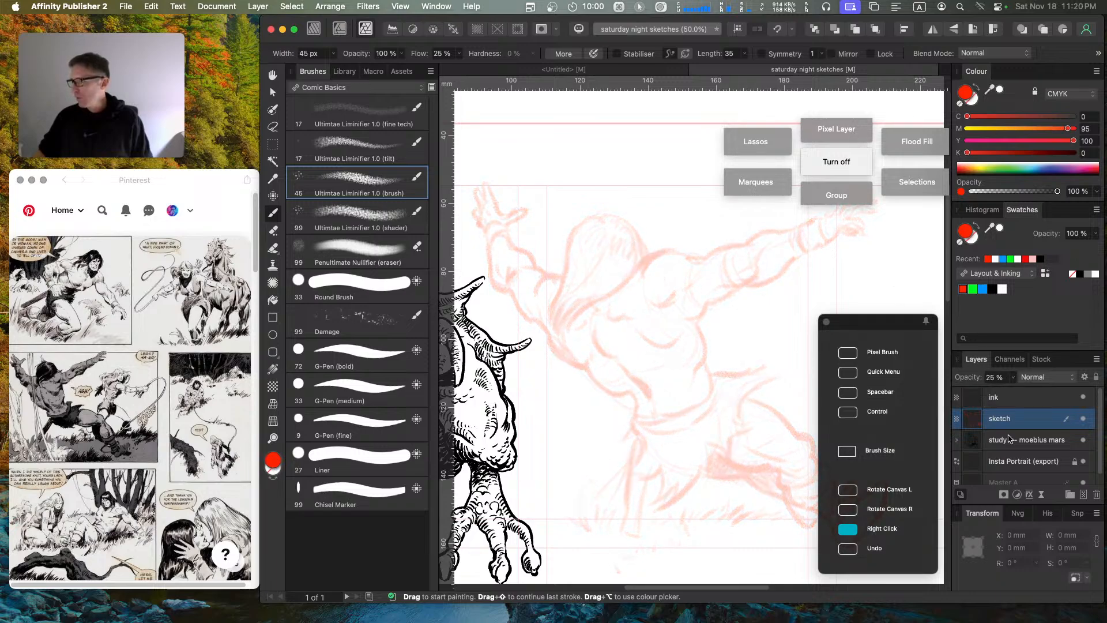
Step: Make the ink layer active and choose the G-Pen (bold) brush with black from the Layout & Inking swatches
click(1009, 401)
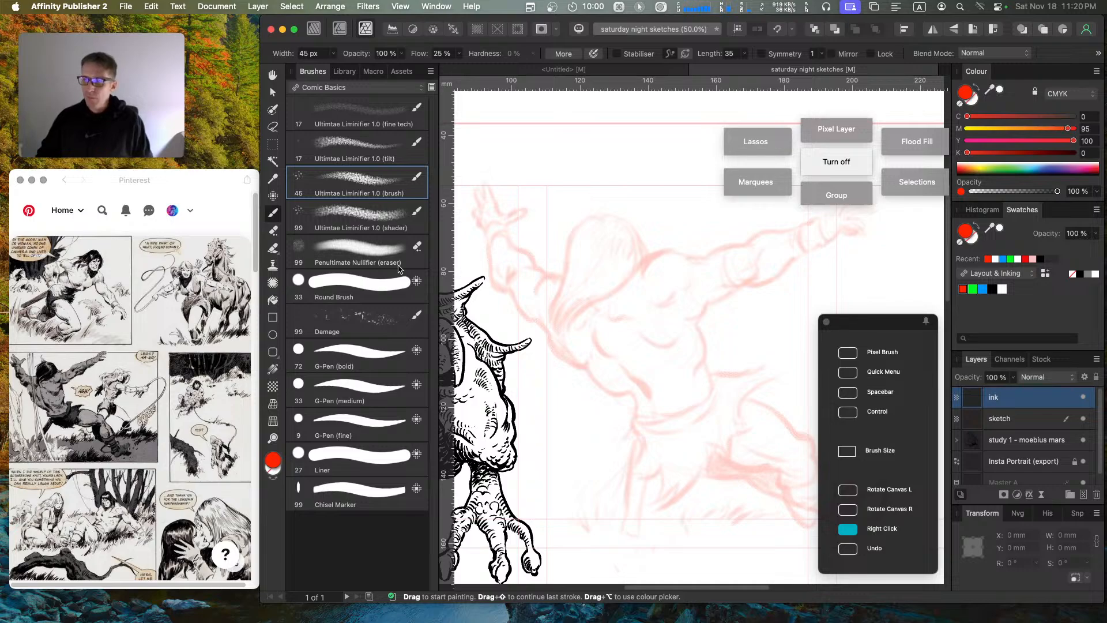
click(350, 356)
key(super+equal)
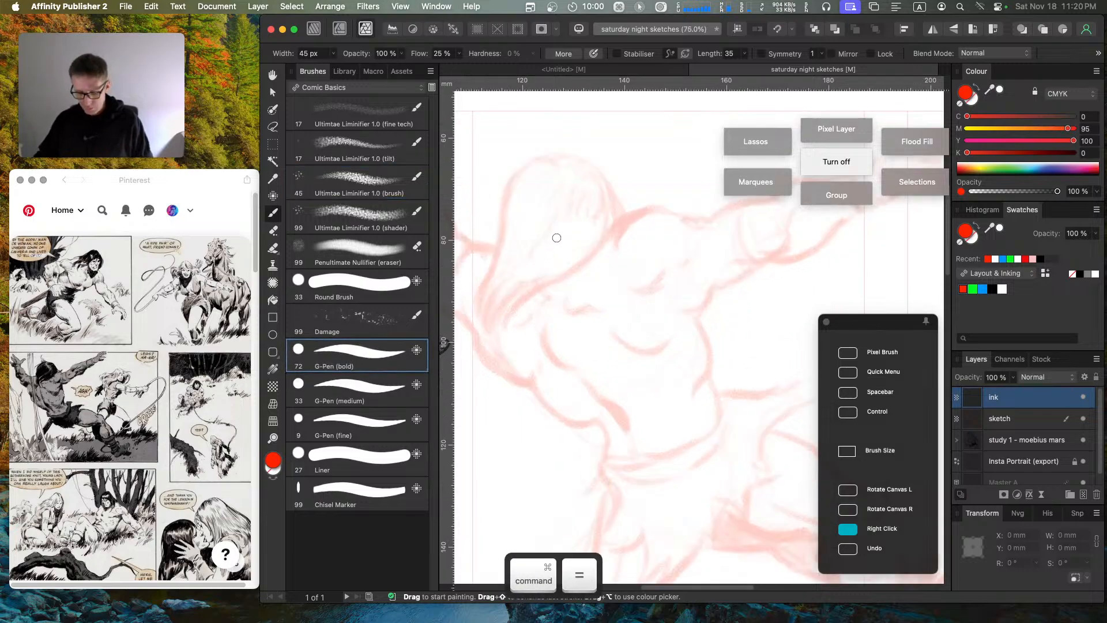
key(Caps_Lock)
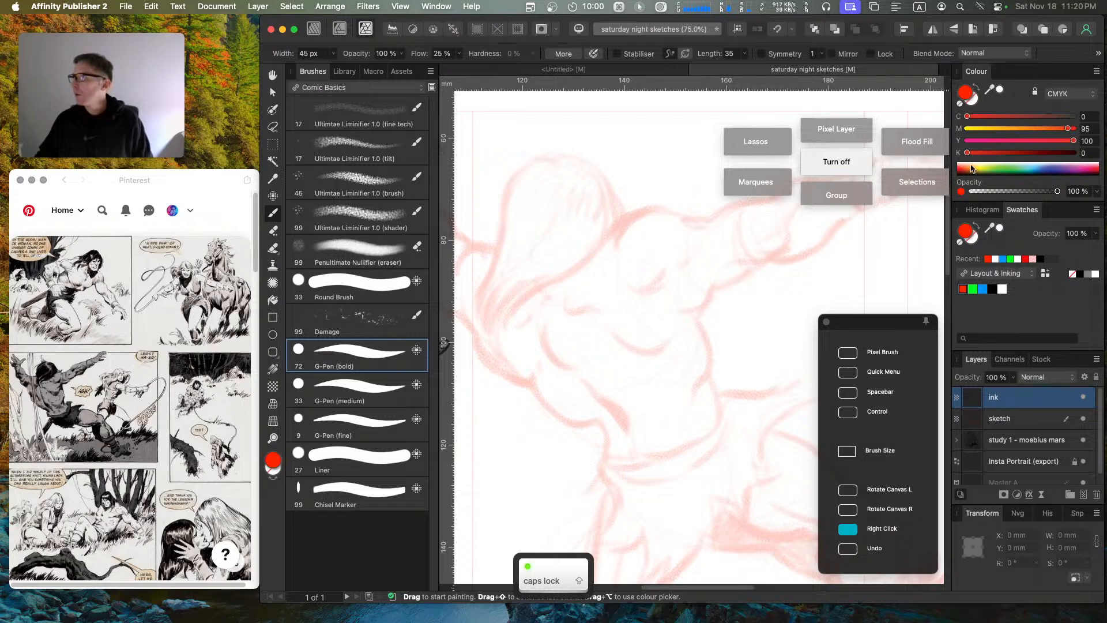
click(992, 289)
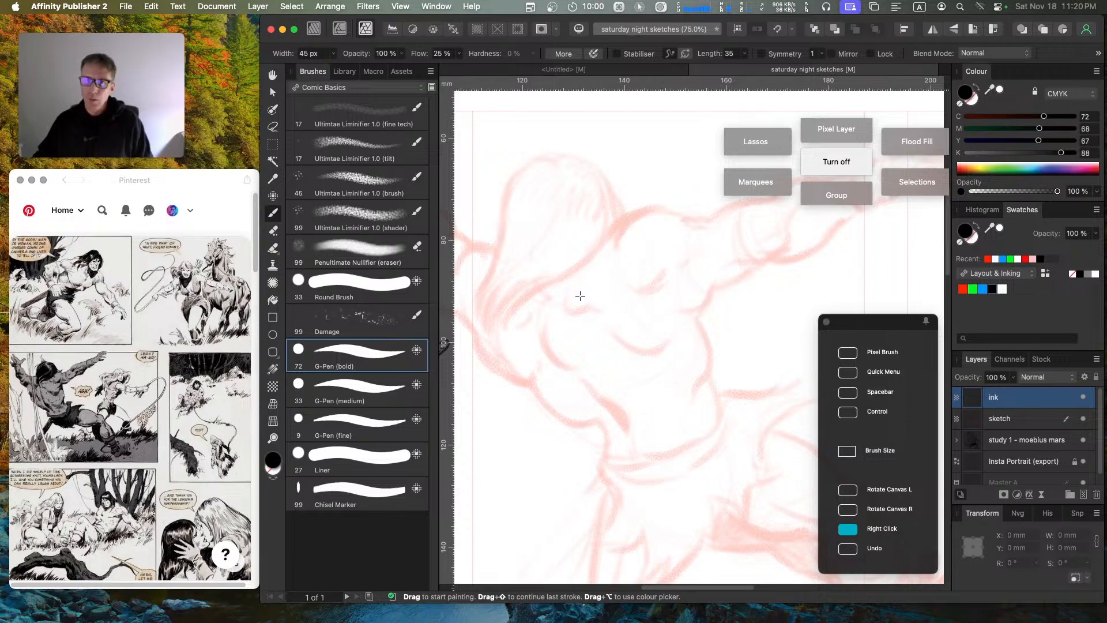
drag(565, 298, 576, 312)
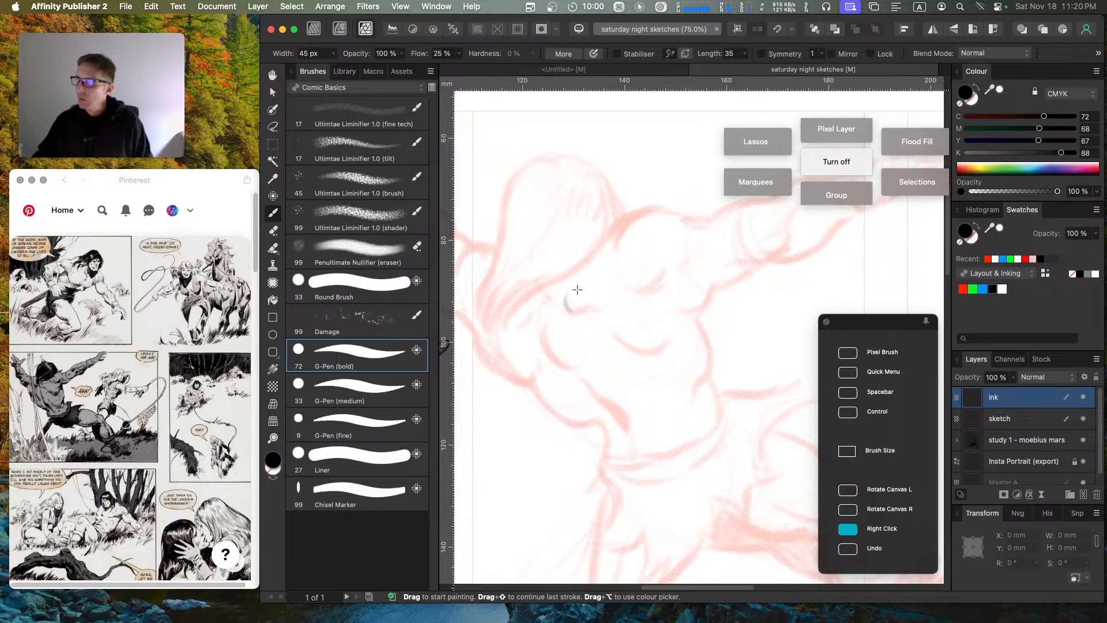
key(super+z)
click(384, 363)
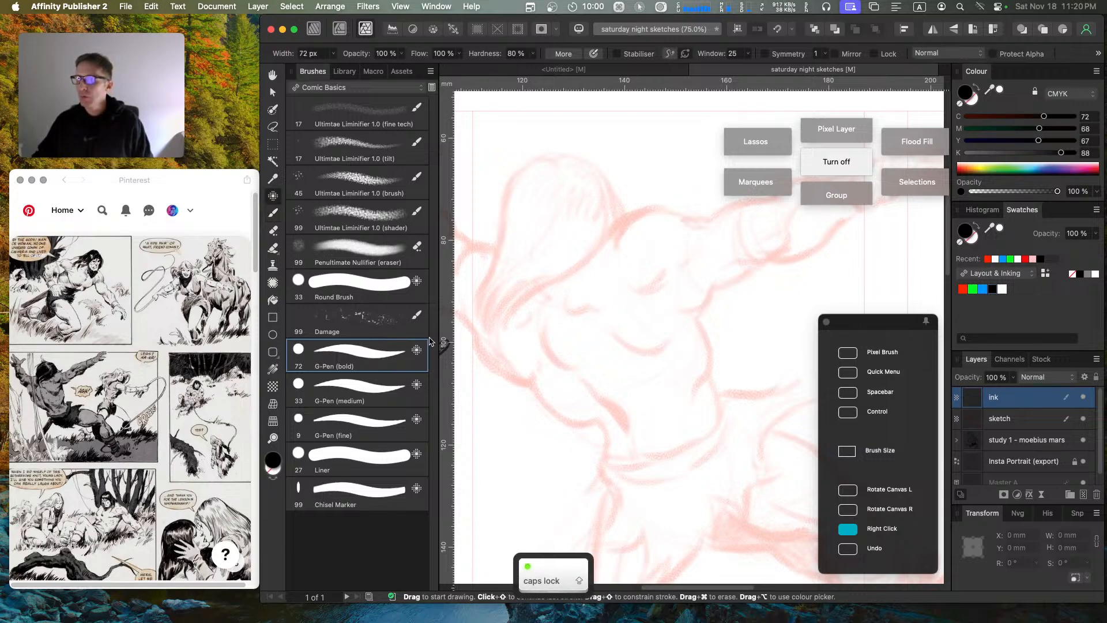
drag(565, 295, 567, 312)
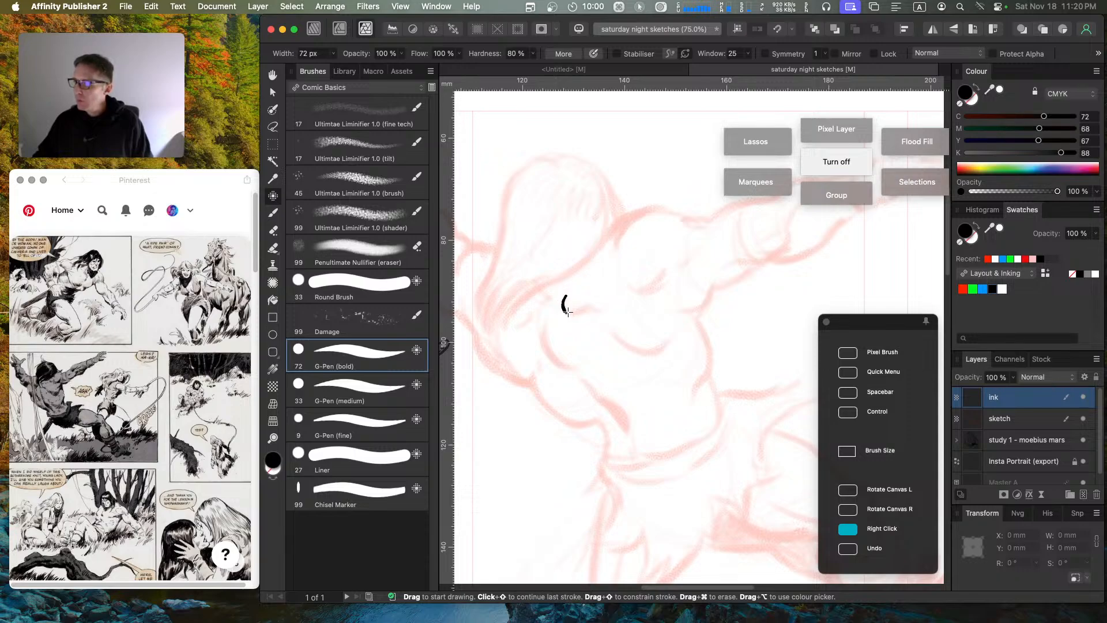
key(super+z)
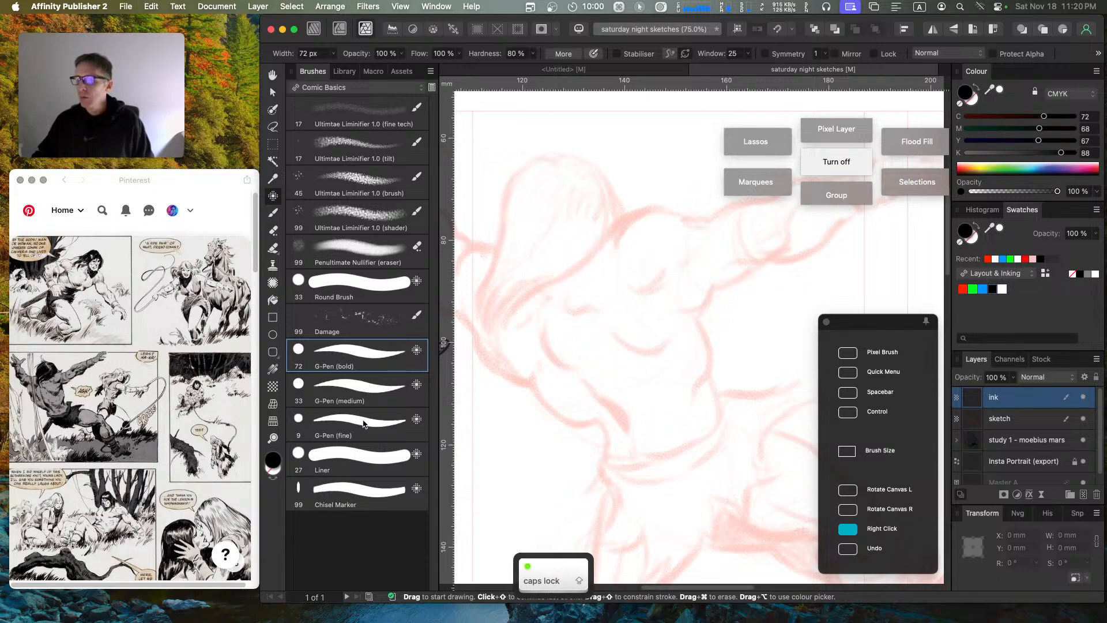
Step: Ink short curved hatching with the G-Pen (fine) brush along the small upper-torso crease beside the hair
click(366, 421)
drag(566, 297, 582, 313)
drag(583, 301, 585, 309)
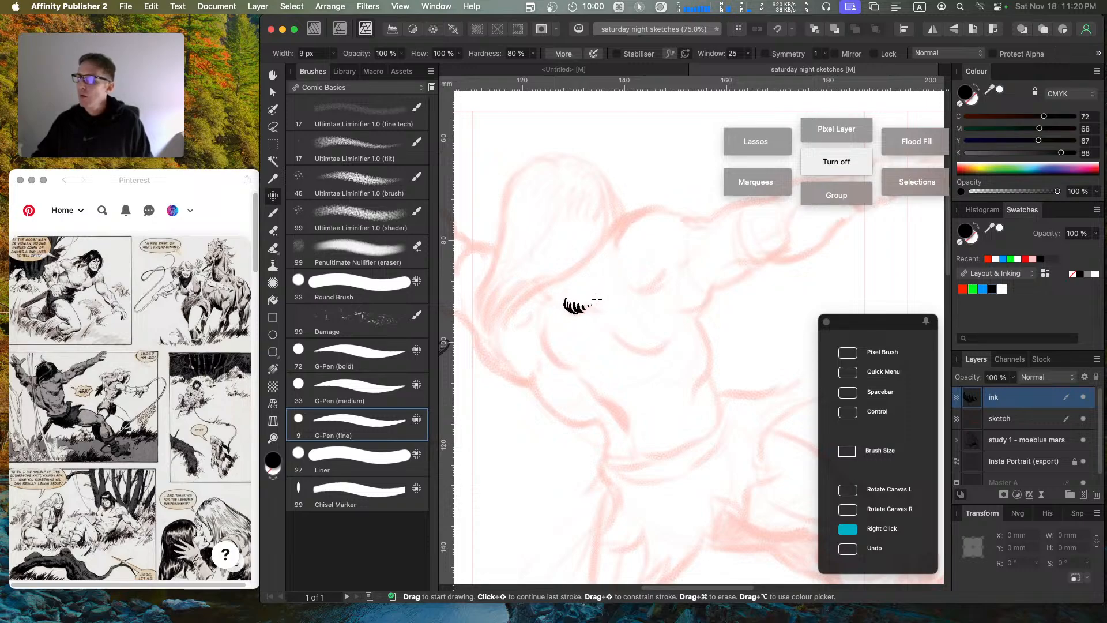
drag(592, 308, 604, 311)
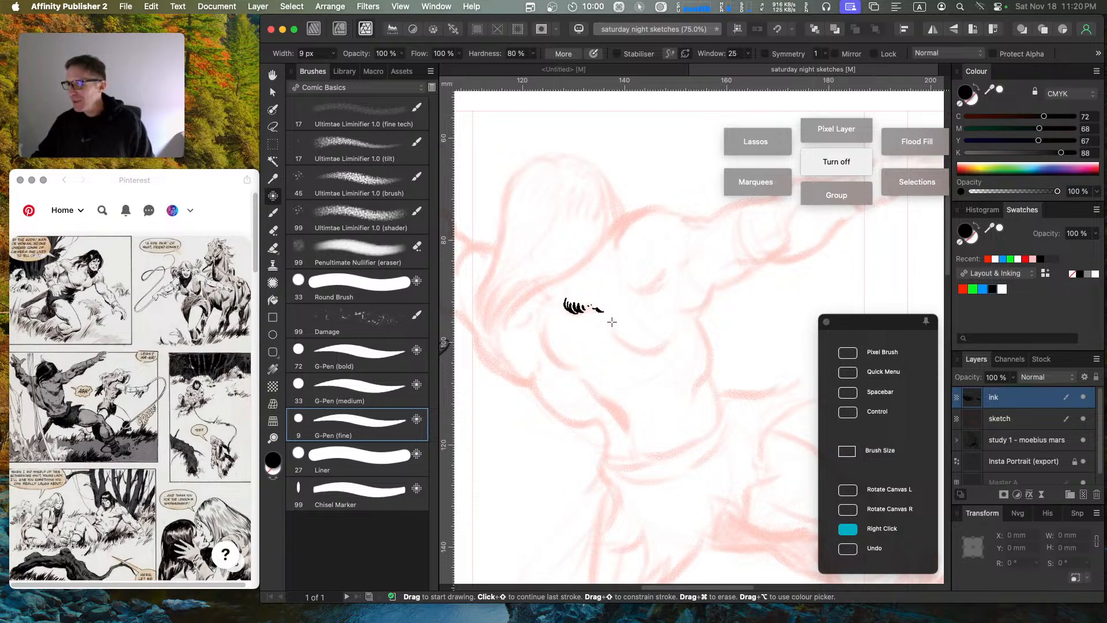
Step: Ink dense short hatching along the two larger curved muscle shadows across the middle of the torso
mouse_move(615, 331)
mouse_down()
mouse_move(628, 347)
mouse_move(639, 337)
mouse_up()
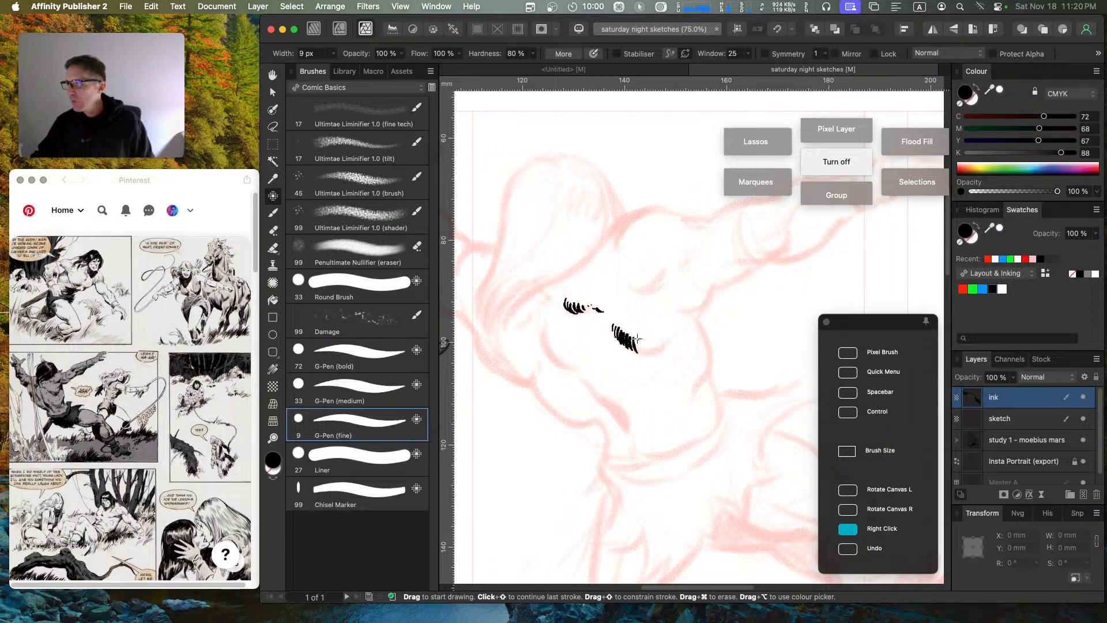
mouse_move(636, 339)
mouse_down()
mouse_move(660, 336)
mouse_move(665, 351)
mouse_move(682, 324)
mouse_up()
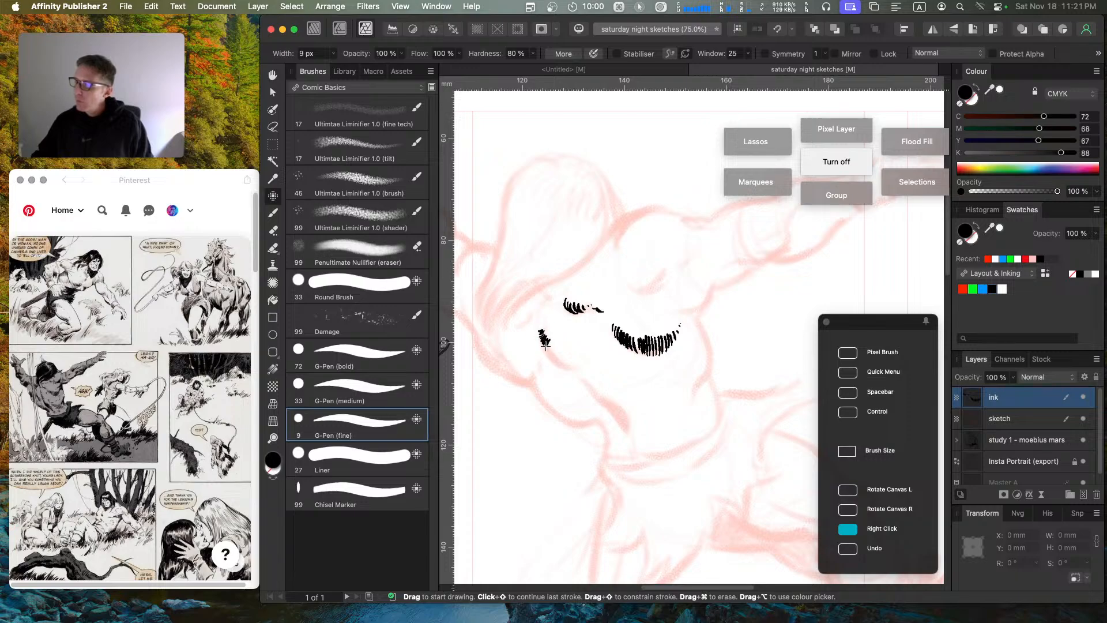
mouse_move(549, 353)
mouse_down()
mouse_move(556, 347)
mouse_move(566, 363)
mouse_move(602, 347)
mouse_up()
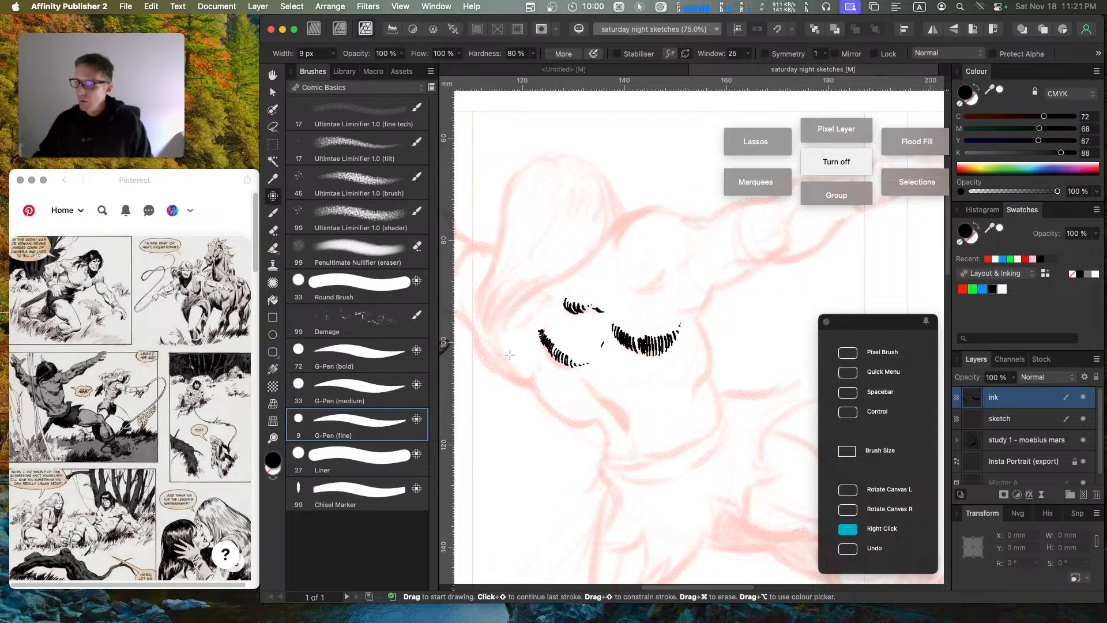
Step: Ink a thick, tapering black line with G-Pen (bold) along the diagonal sketch contour on the lower torso
click(372, 364)
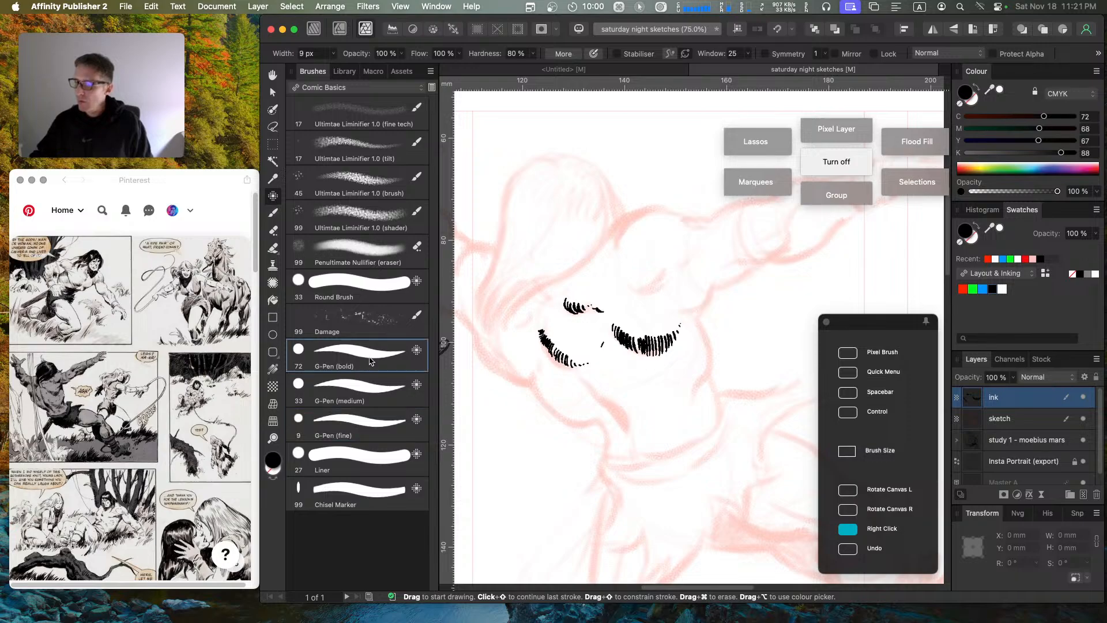
drag(580, 376, 628, 428)
key(super+z)
key(Caps_Lock)
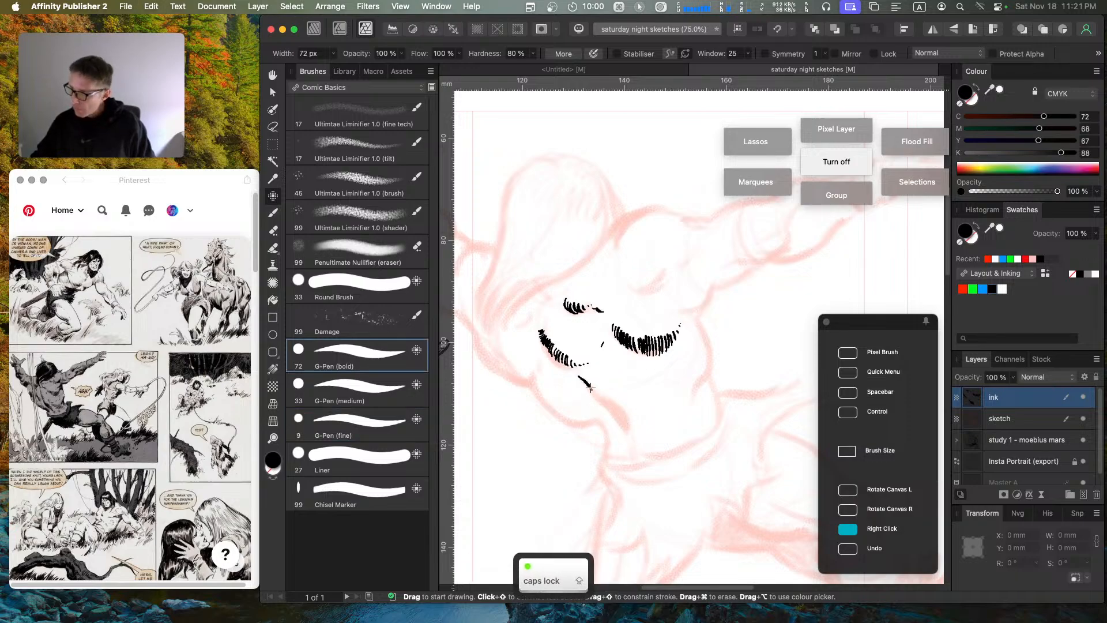
mouse_move(578, 375)
mouse_down()
mouse_move(619, 410)
mouse_move(630, 447)
mouse_up()
key(Caps_Lock)
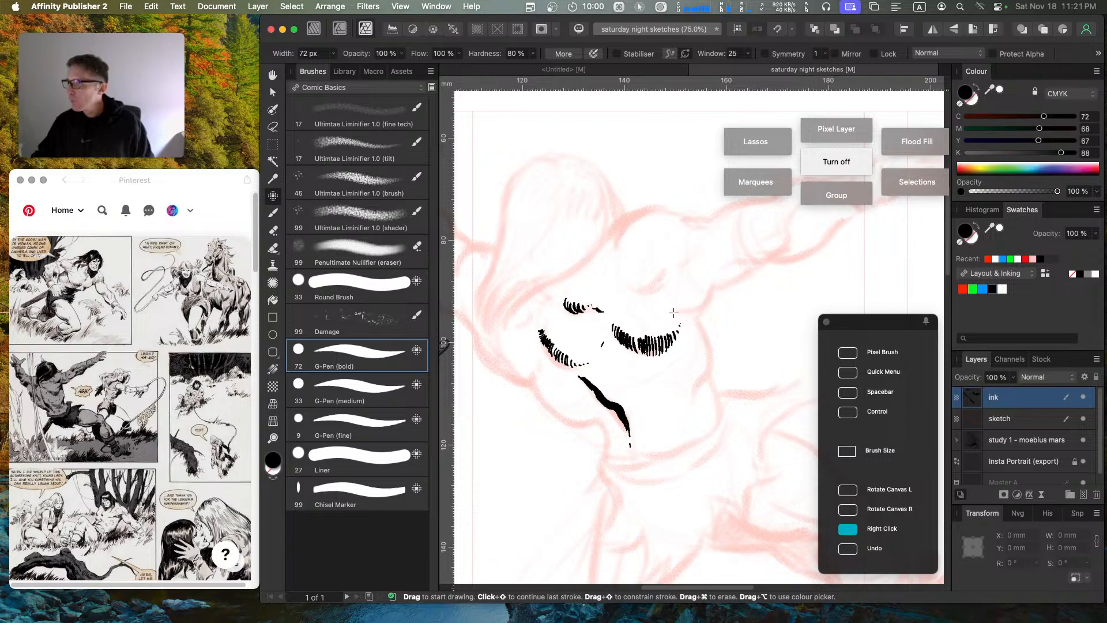
mouse_move(675, 315)
mouse_down()
mouse_move(727, 276)
mouse_move(674, 305)
mouse_move(746, 265)
mouse_up()
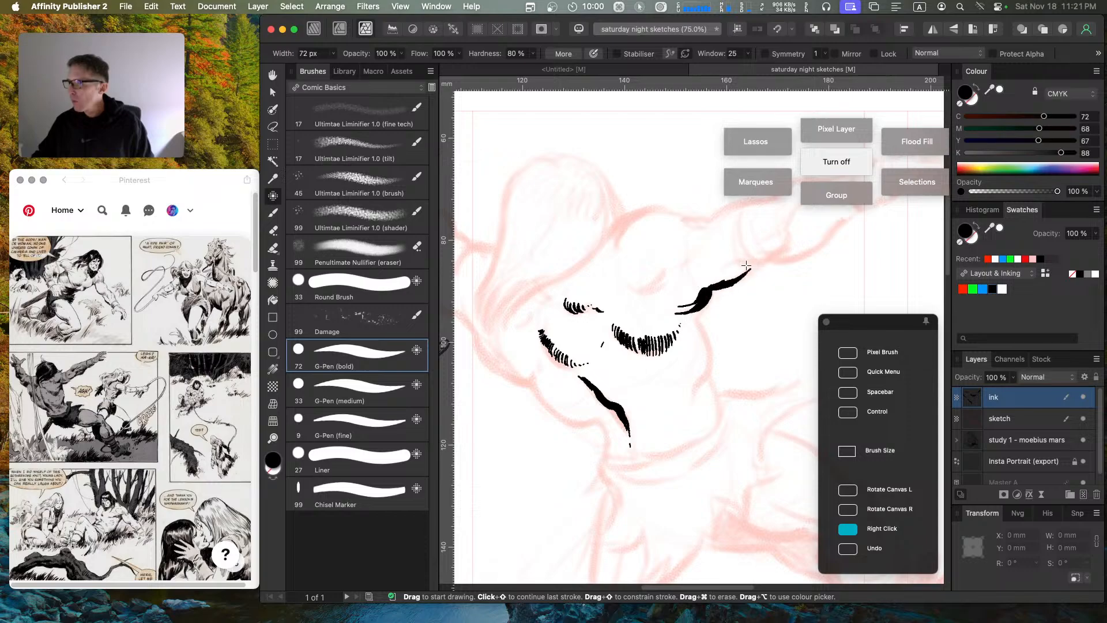
key(super+z)
key(super+z)
key(super+z)
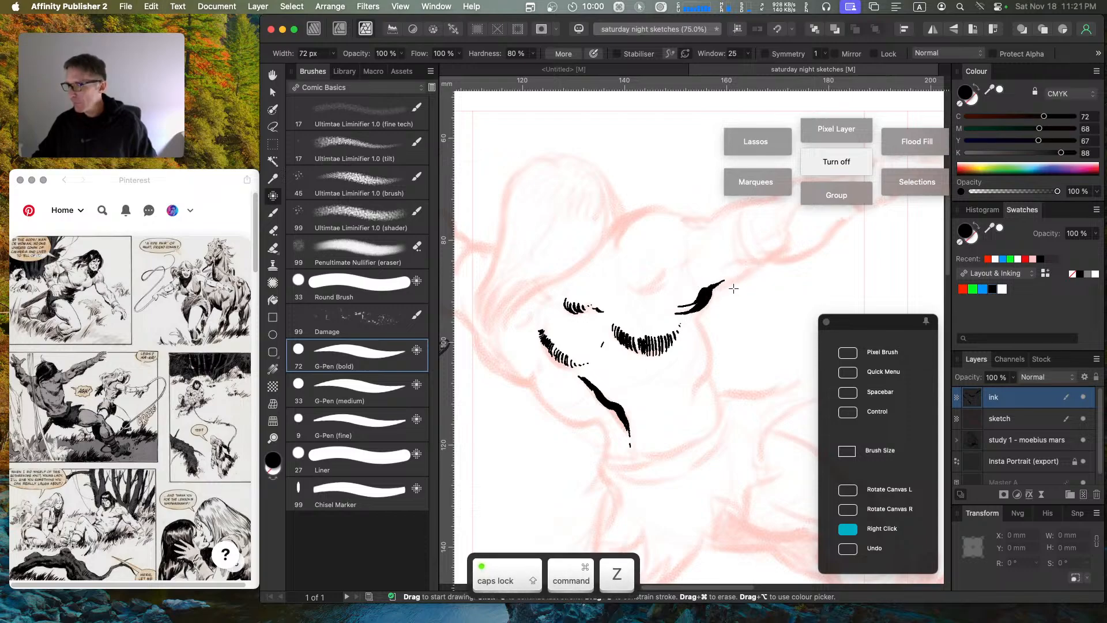
Step: Ink the underside of the outstretched upper arm from the armpit towards the elbow with bold tapered strokes
mouse_move(685, 315)
mouse_down()
mouse_move(756, 265)
mouse_move(743, 262)
mouse_move(785, 248)
mouse_up()
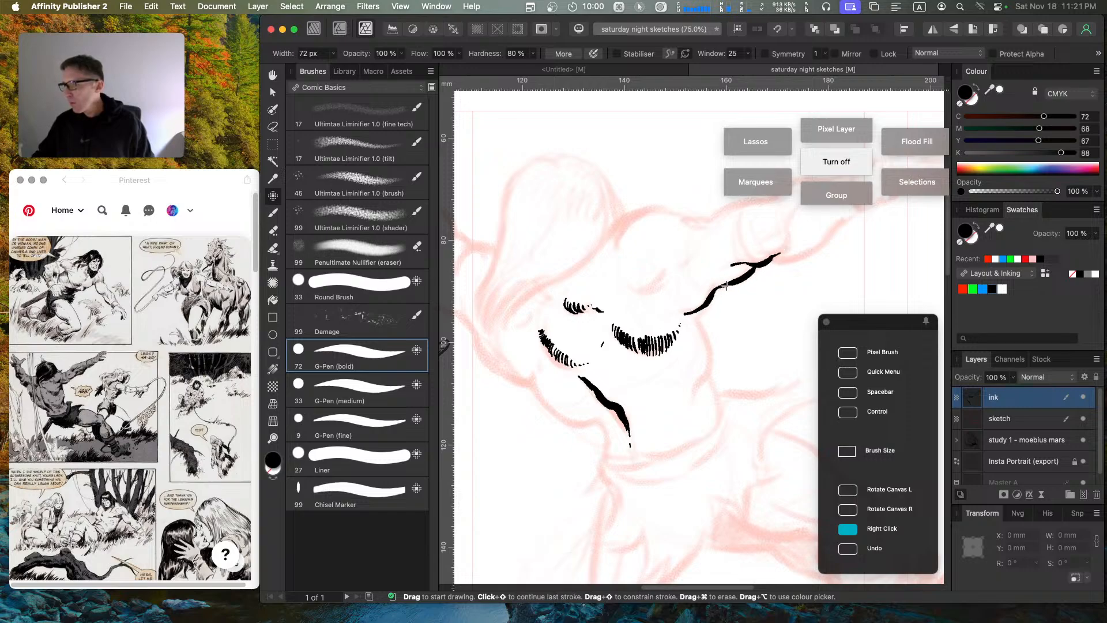
drag(720, 287, 687, 321)
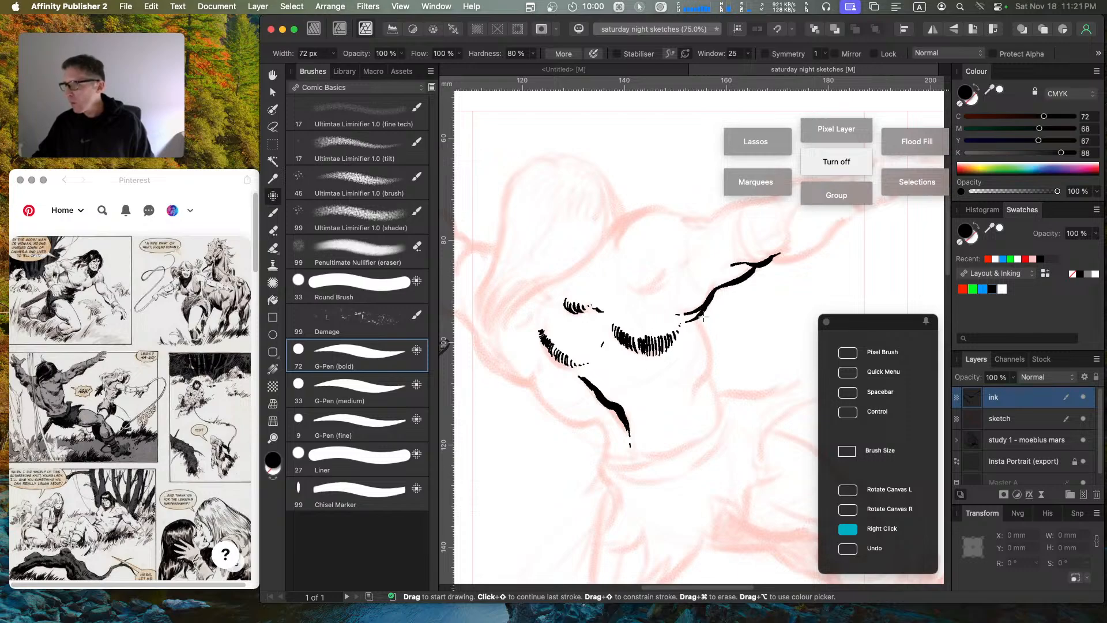
drag(700, 315, 711, 351)
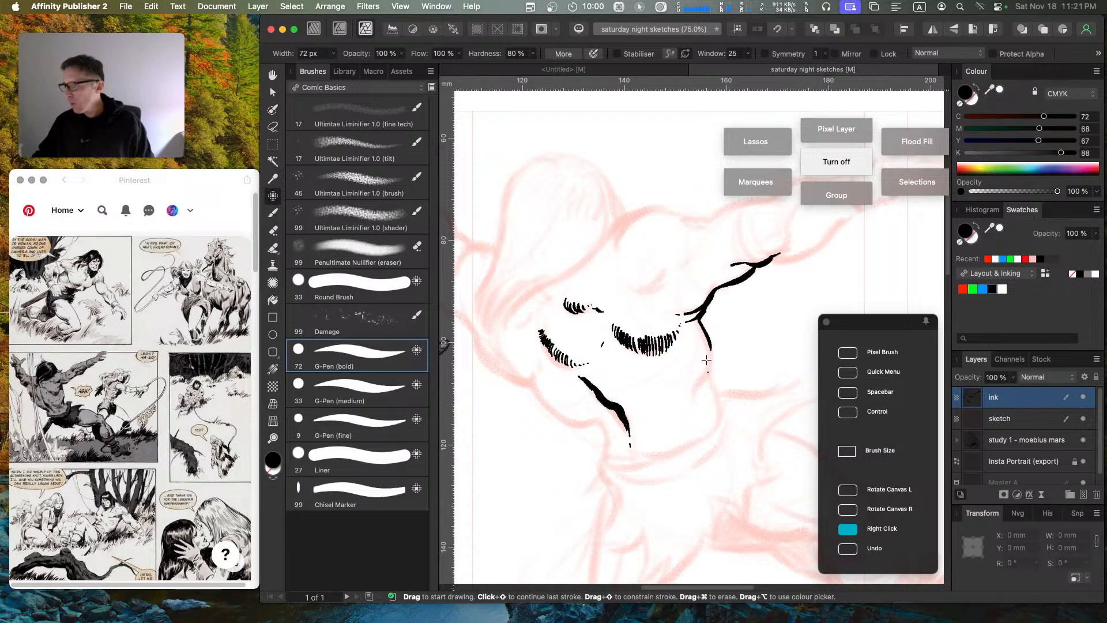
key(super+z)
key(Caps_Lock)
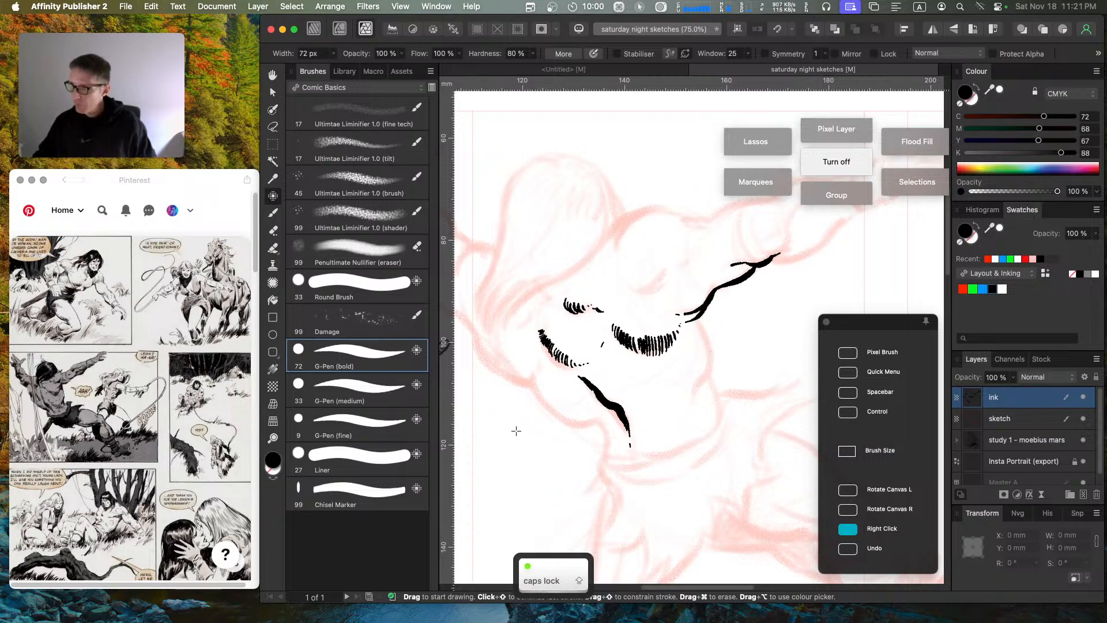
Step: Ink the outer side contour of the torso below the armpit with G-Pen (fine), redrawing it until it curves inward at the waist
click(357, 427)
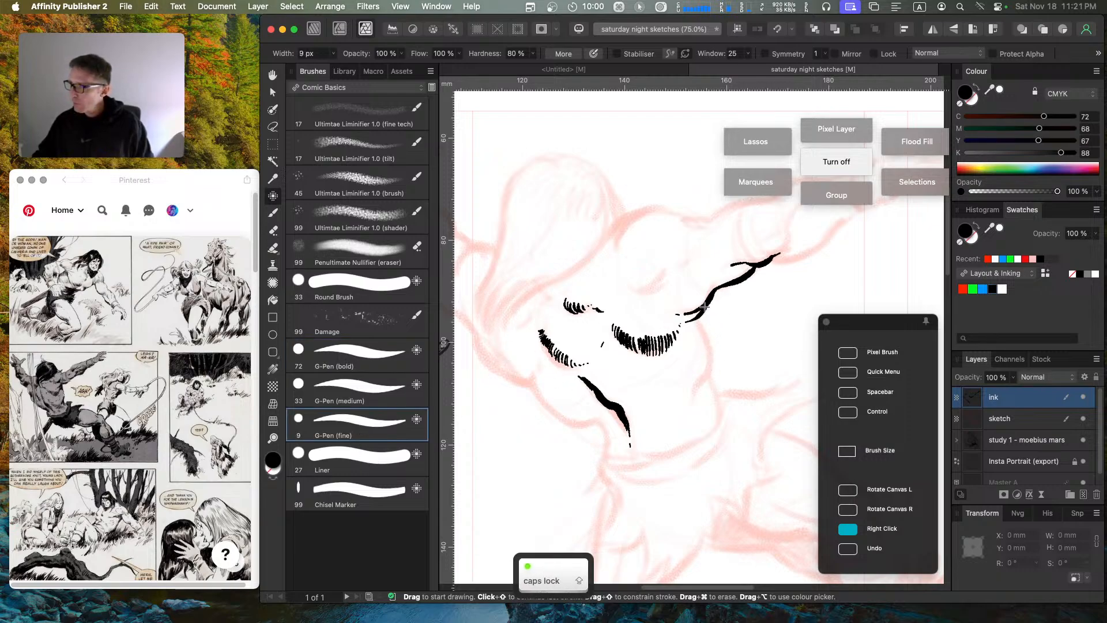
drag(705, 307, 718, 408)
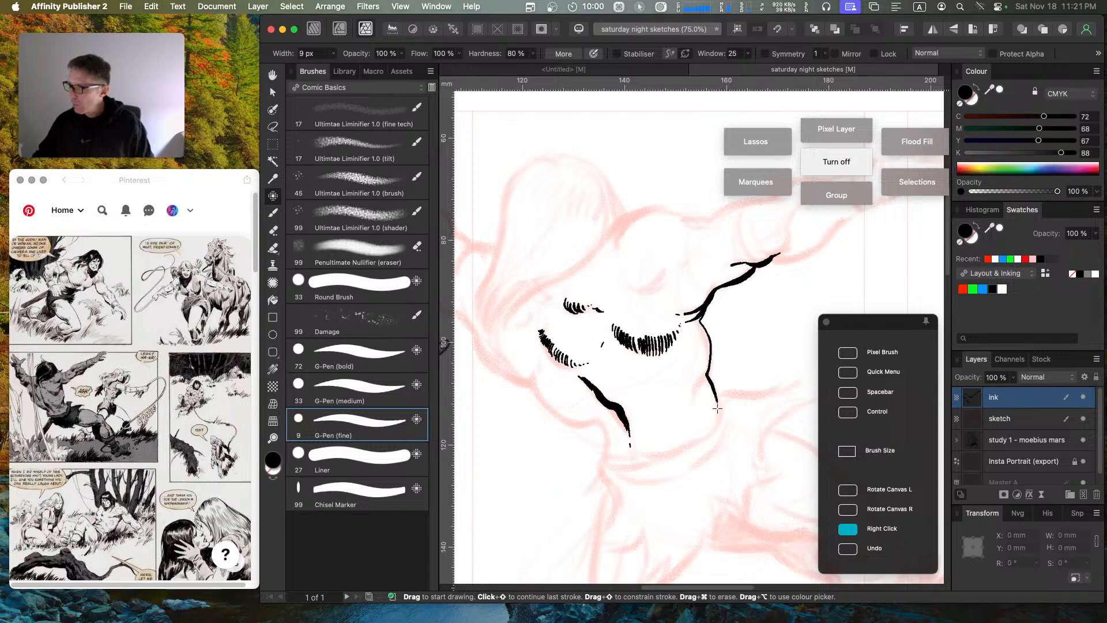
key(super+z)
key(Caps_Lock)
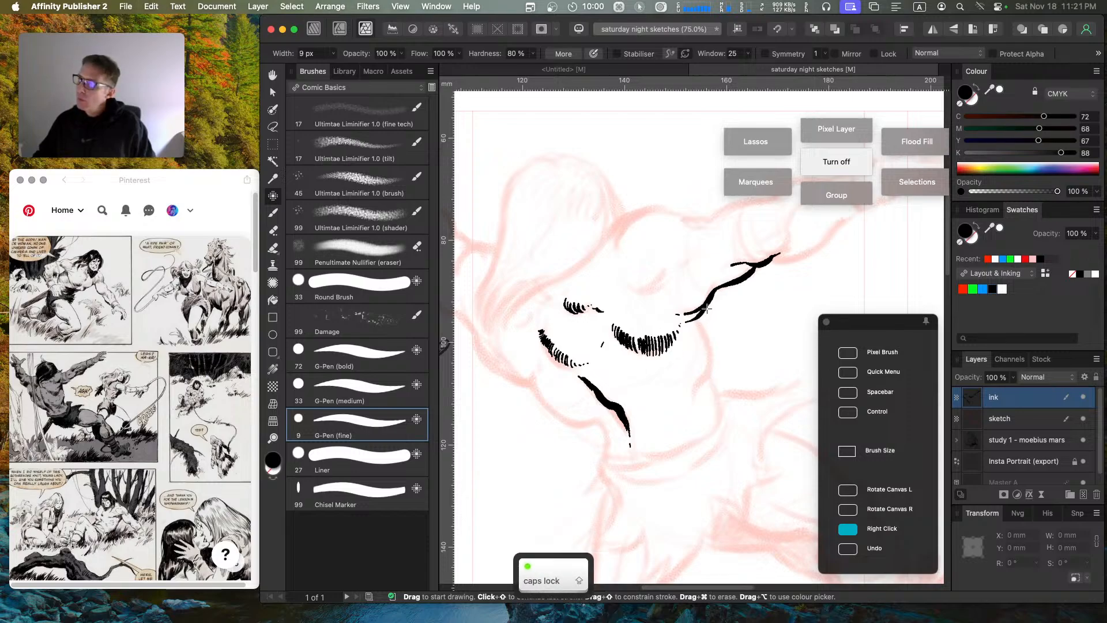
mouse_move(706, 309)
mouse_down()
mouse_move(699, 333)
mouse_move(716, 412)
mouse_up()
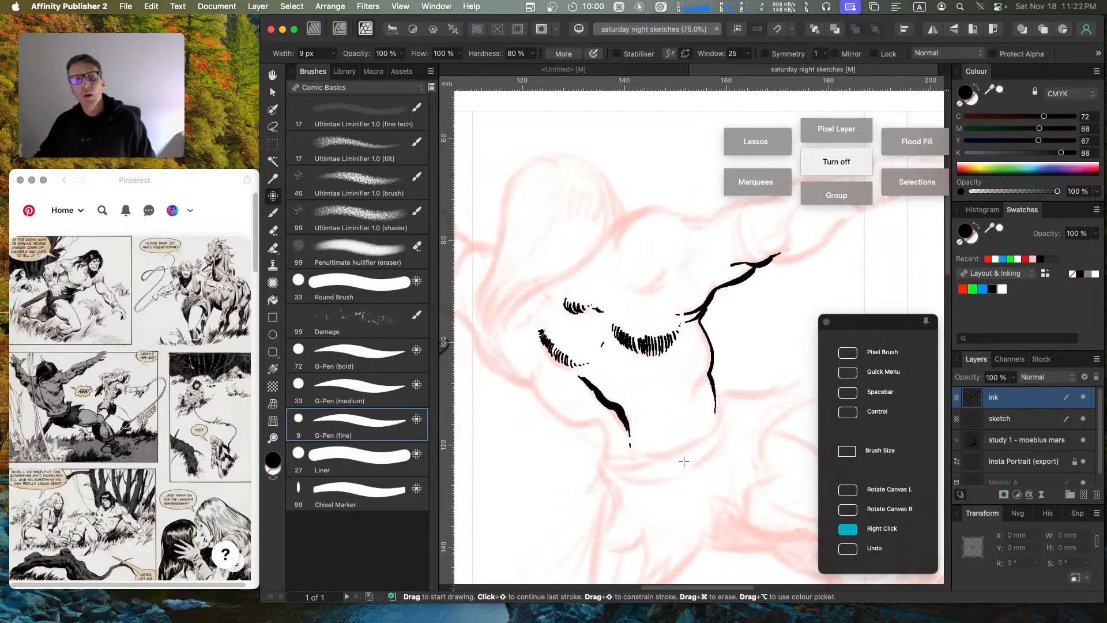
key(super+z)
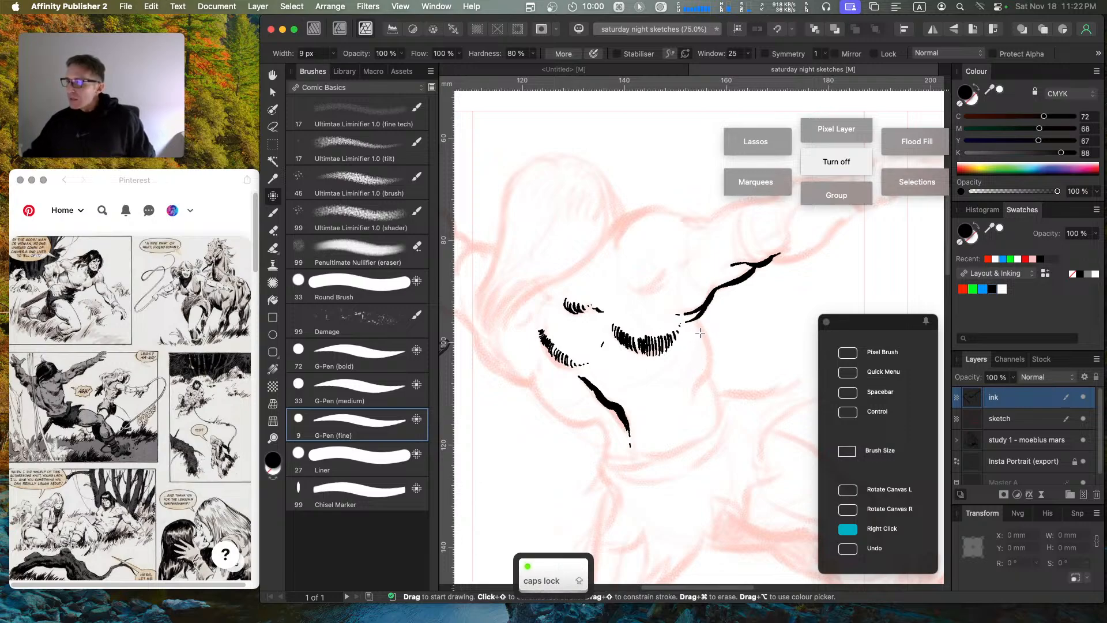
mouse_move(702, 328)
mouse_down()
mouse_move(708, 370)
mouse_move(692, 400)
mouse_up()
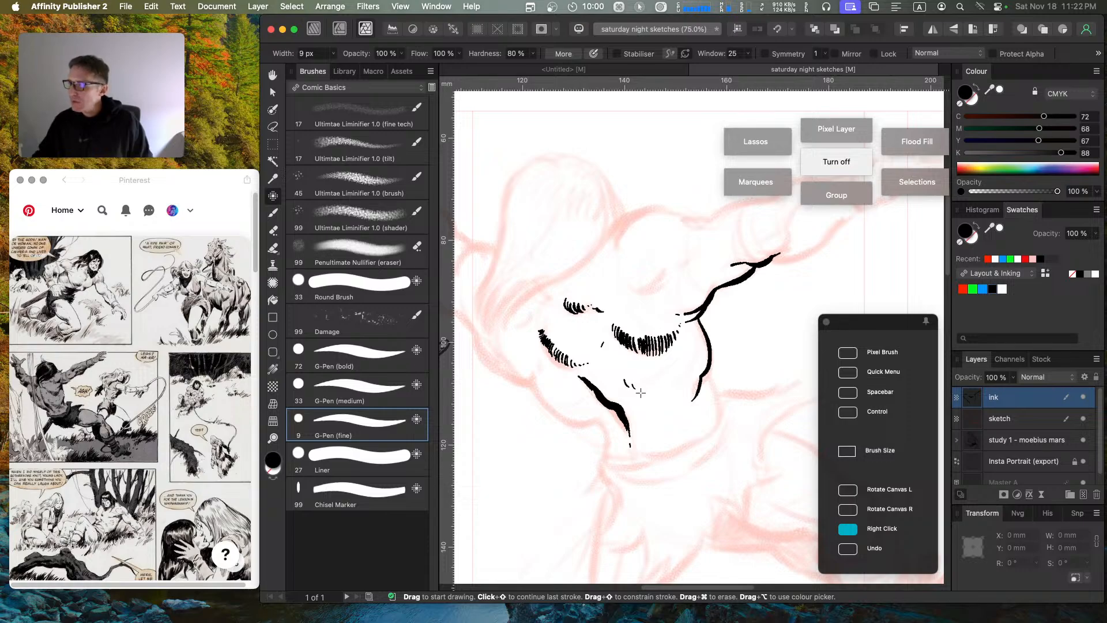
Step: Ink rows of short curved hatching over the lower torso, between the thick diagonal line and the side contour
drag(636, 387, 658, 391)
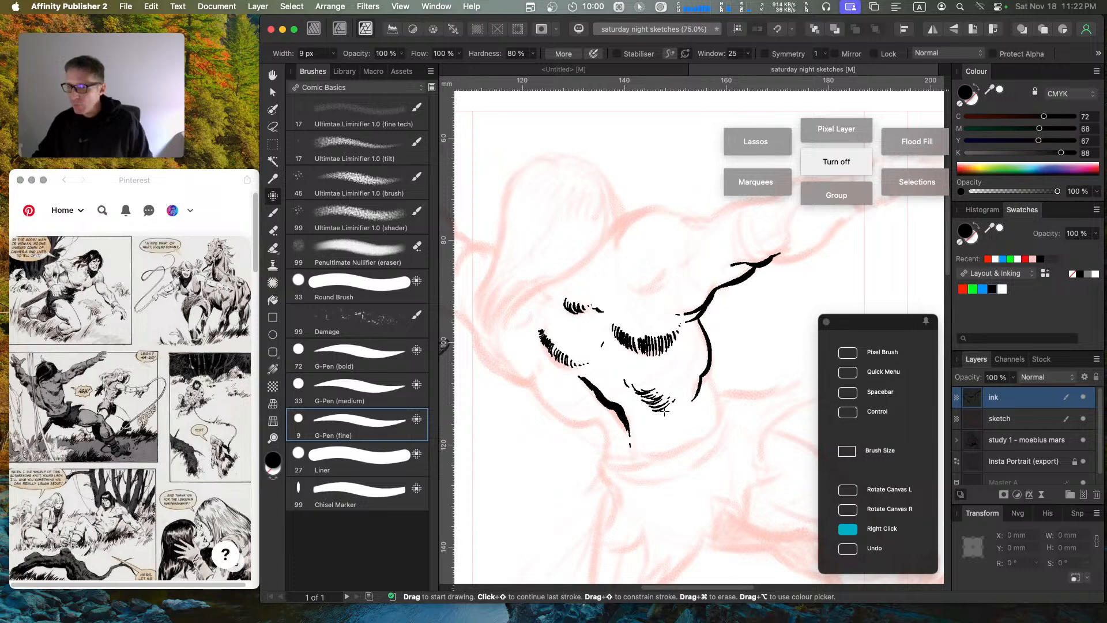
drag(656, 414, 674, 403)
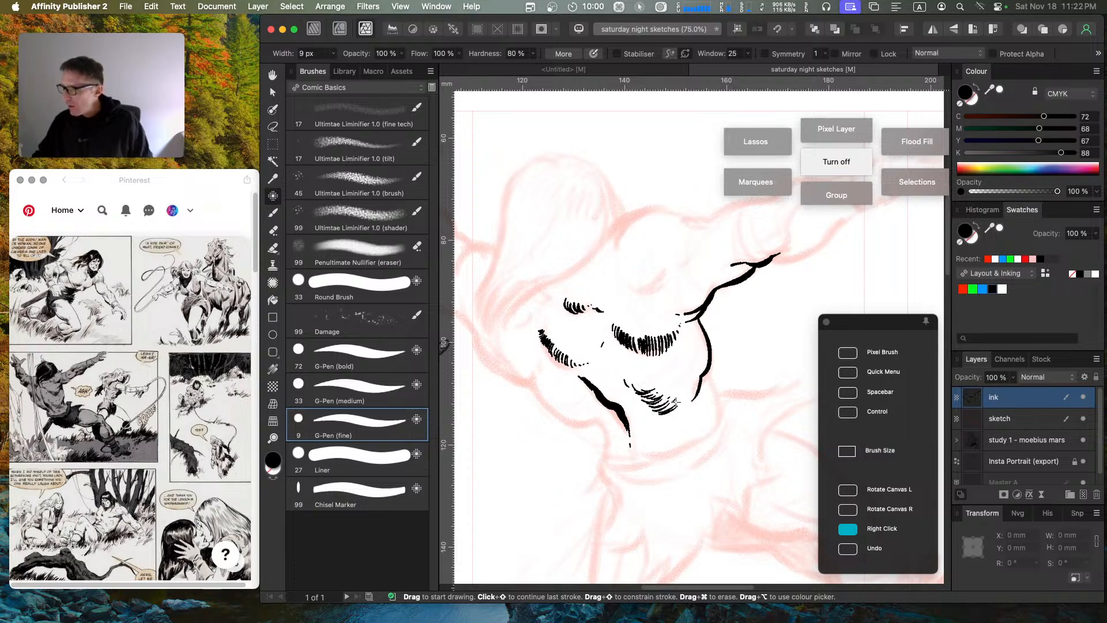
key(Caps_Lock)
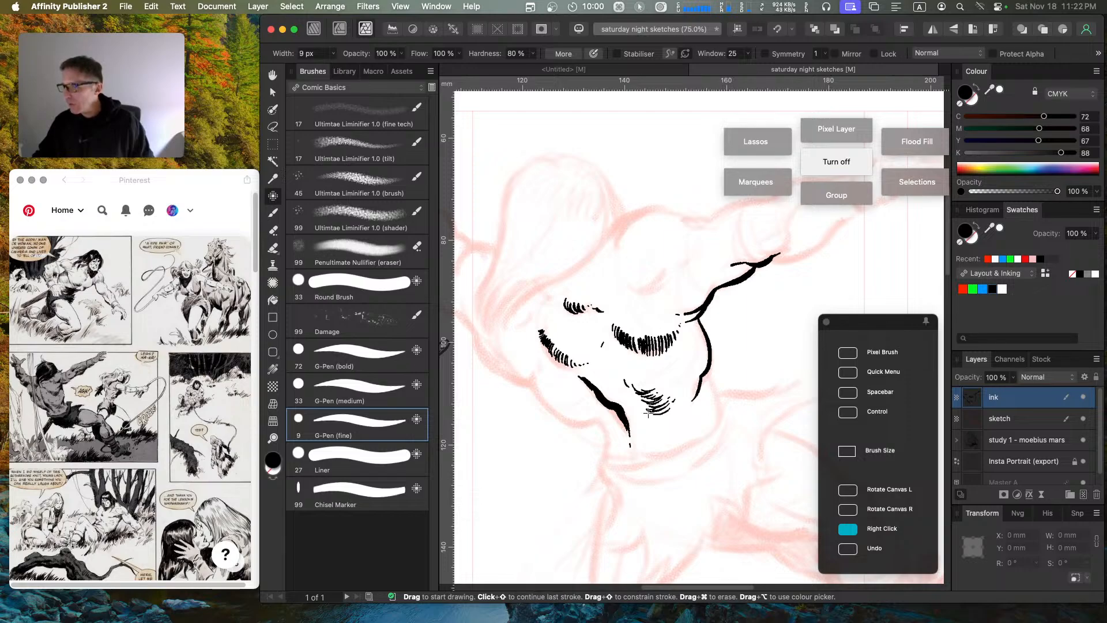
drag(660, 418, 677, 402)
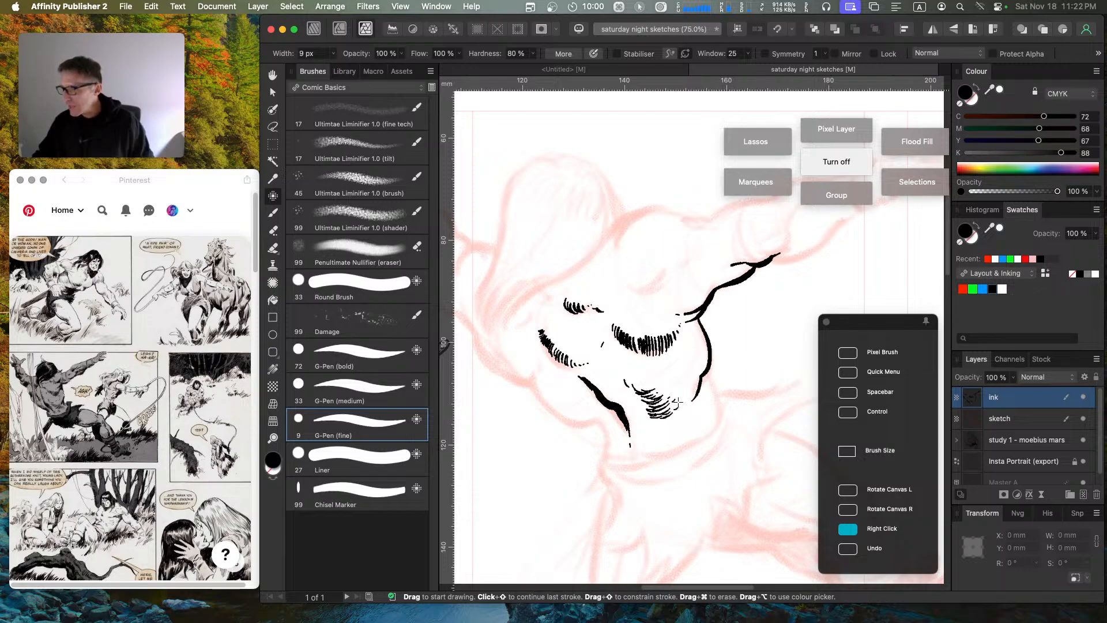
key(super+z)
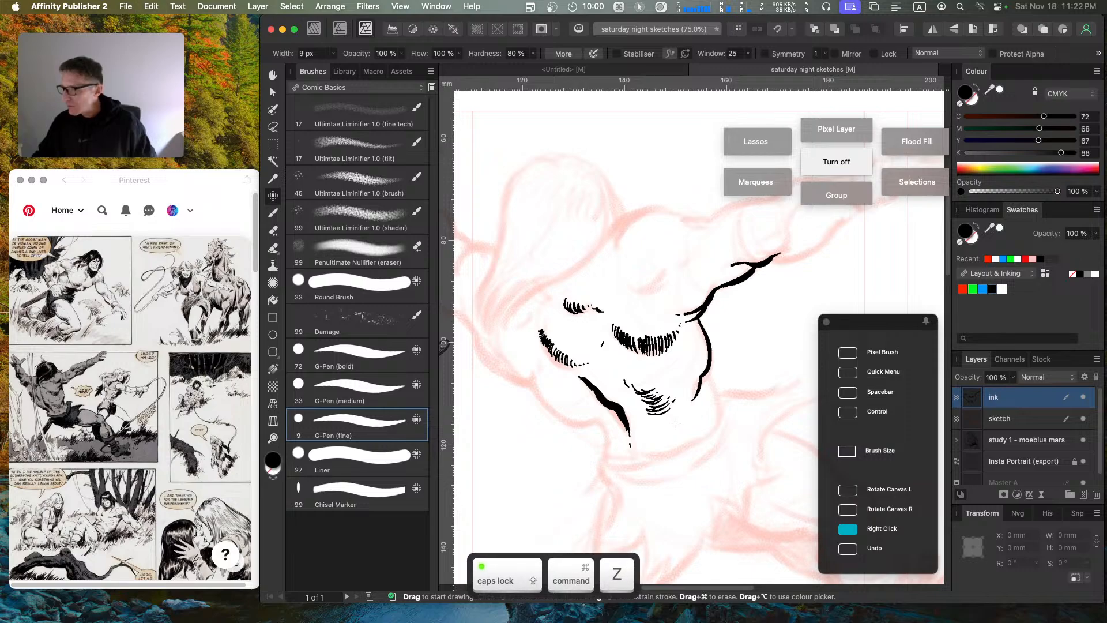
drag(647, 411, 670, 411)
mouse_move(663, 415)
mouse_down()
mouse_move(691, 404)
mouse_move(698, 413)
mouse_up()
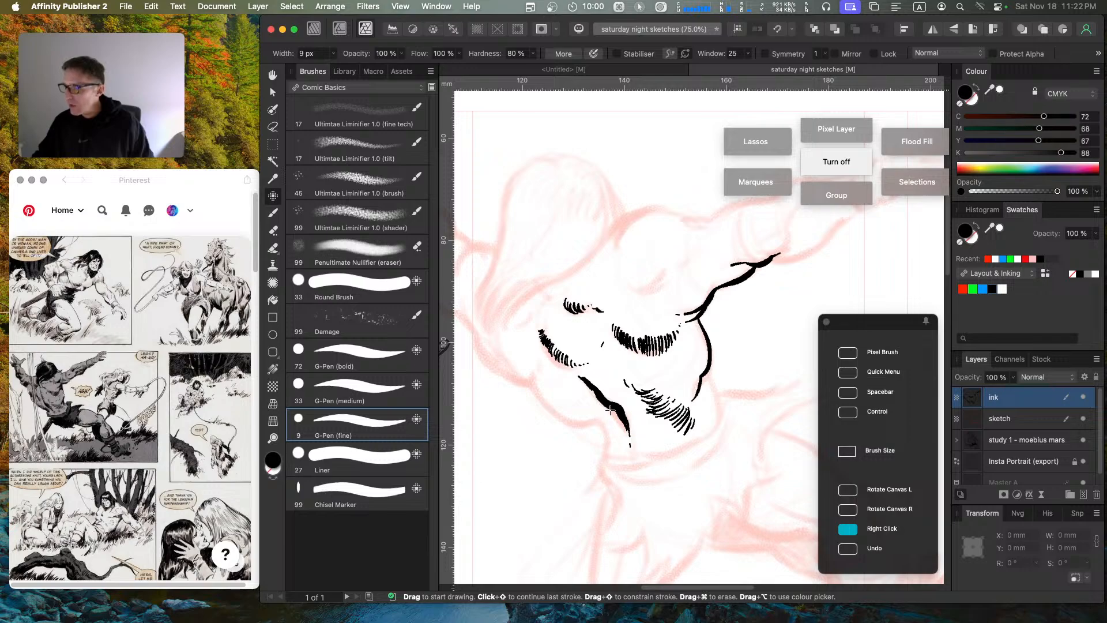
Step: Add fine hatching strokes across the thick diagonal line and extend them to the neighbouring lower-torso hatching
drag(603, 413, 614, 409)
drag(609, 416, 619, 411)
mouse_move(614, 420)
mouse_down()
mouse_move(626, 403)
mouse_move(638, 404)
mouse_move(629, 417)
mouse_move(639, 413)
mouse_up()
mouse_move(634, 426)
mouse_down()
mouse_move(645, 416)
mouse_move(658, 427)
mouse_up()
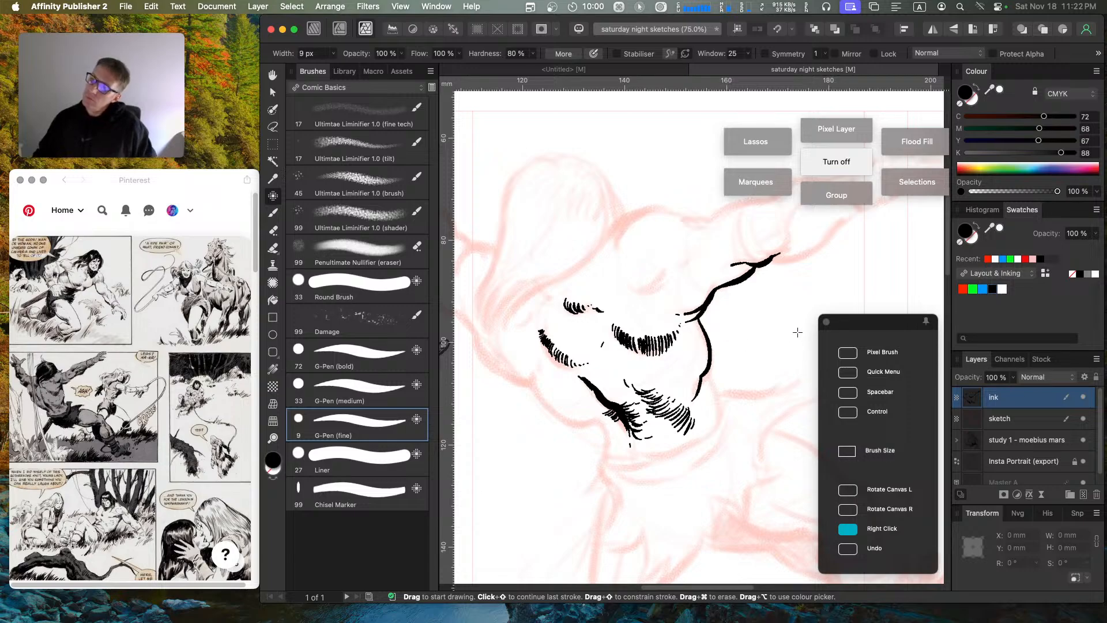
Step: Undo the fine hatching across the thick diagonal line and the latest rows of lower-torso hatching
key(super+z)
key(super+z)
key(super+z)
key(super+z)
key(super+z)
key(super+z)
key(super+z)
key(super+z)
key(super+z)
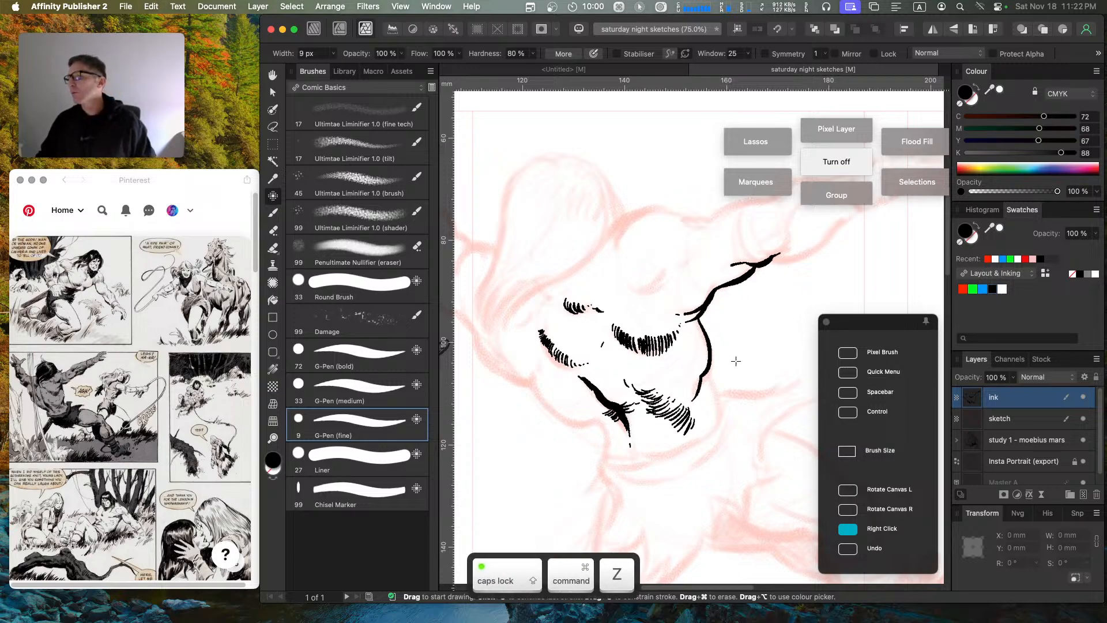
key(super+z)
key(super+z)
key(super+z)
key(super+z)
key(super+z)
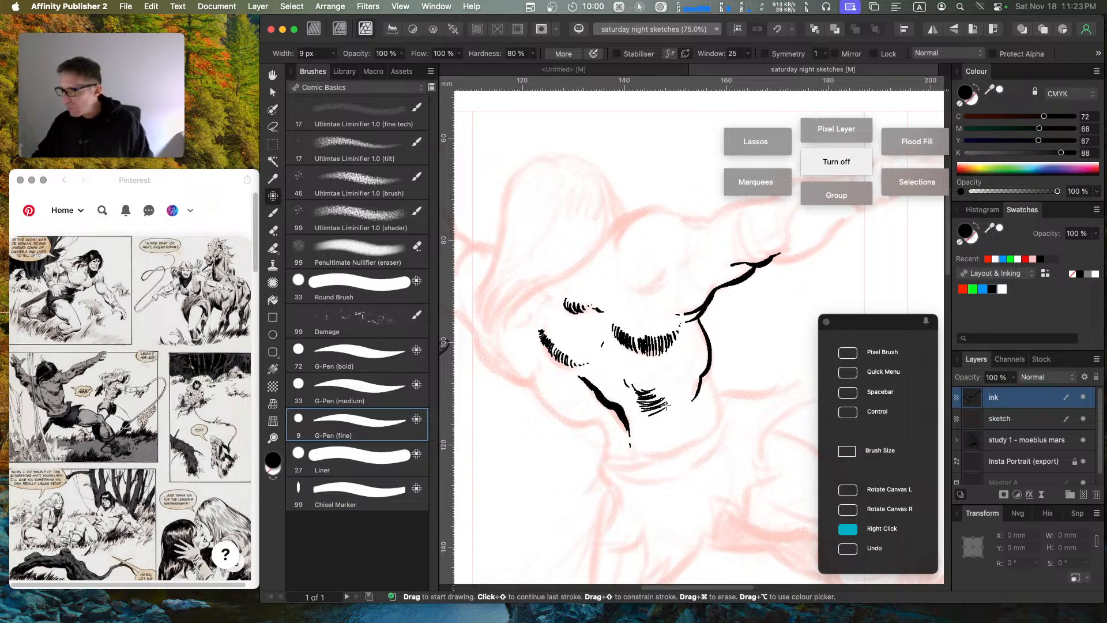
Step: Extend the lower-torso hatching with short strokes, and ink a hatched fold and contour at the waist beyond the diagonal line with G-Pen (medium)
mouse_move(647, 415)
mouse_down()
mouse_move(677, 424)
mouse_move(683, 410)
mouse_up()
drag(680, 419, 685, 412)
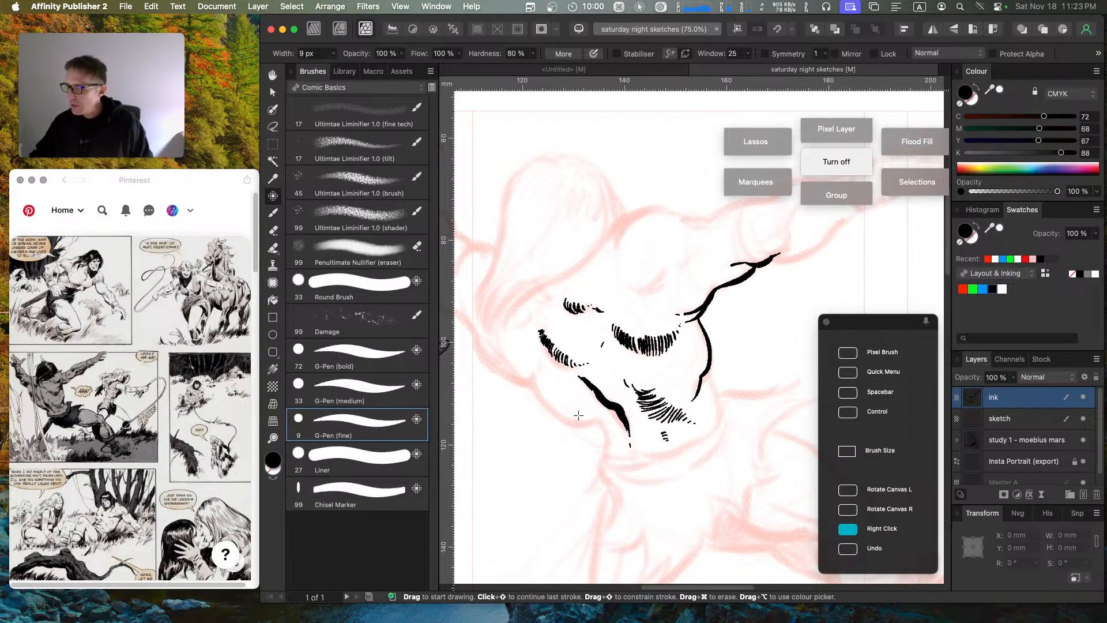
click(383, 378)
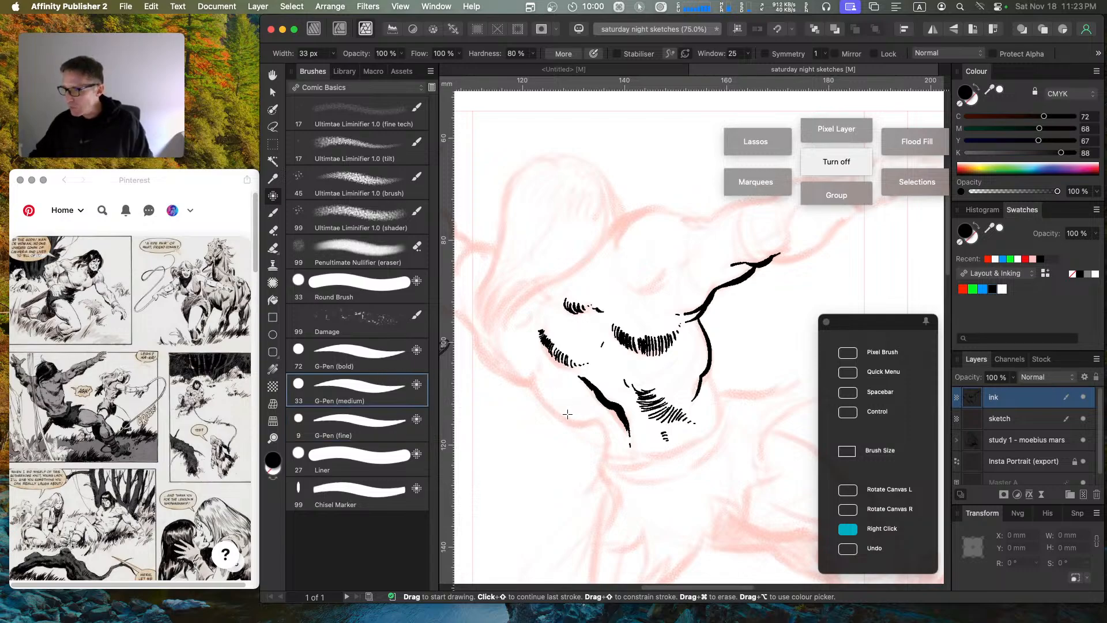
mouse_move(573, 420)
mouse_down()
mouse_move(595, 419)
mouse_move(605, 437)
mouse_up()
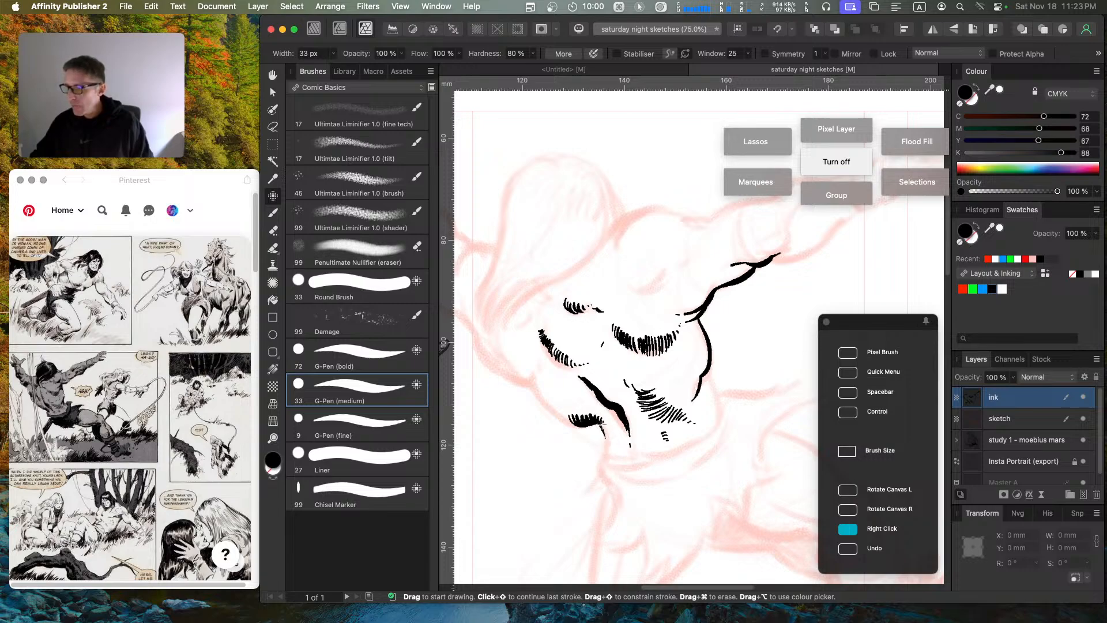
drag(600, 423, 604, 453)
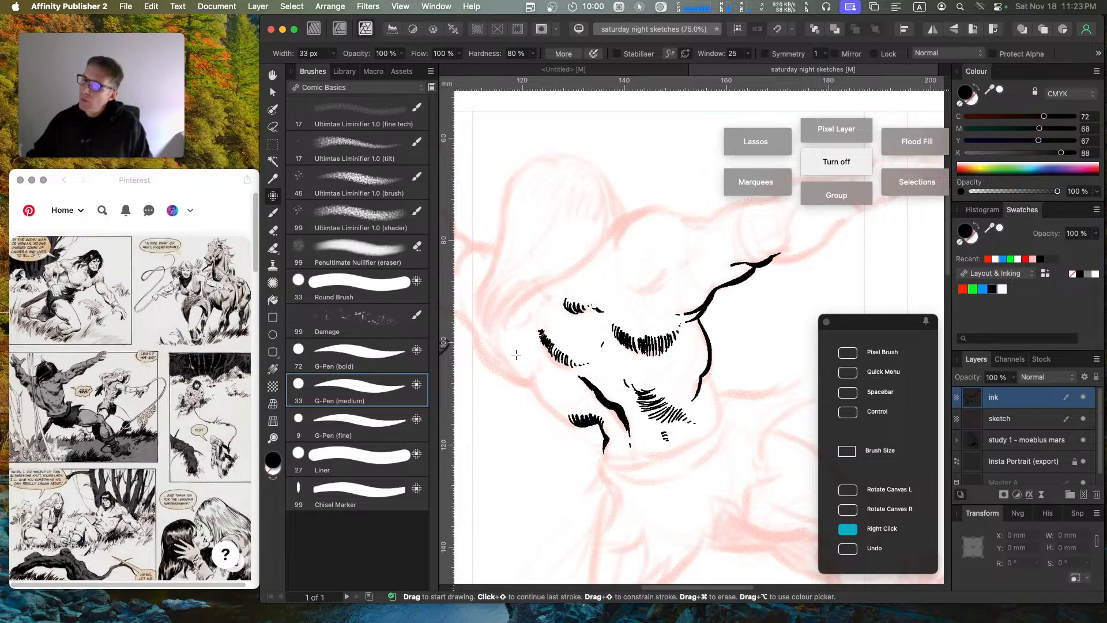
Step: Ink the far-side torso contour down to the waist with G-Pen (medium), thickening the adjacent muscle shadow and adding small hatching inside the contour
mouse_move(477, 344)
mouse_down()
mouse_move(500, 374)
mouse_move(522, 380)
mouse_move(494, 358)
mouse_move(513, 380)
mouse_move(535, 372)
mouse_up()
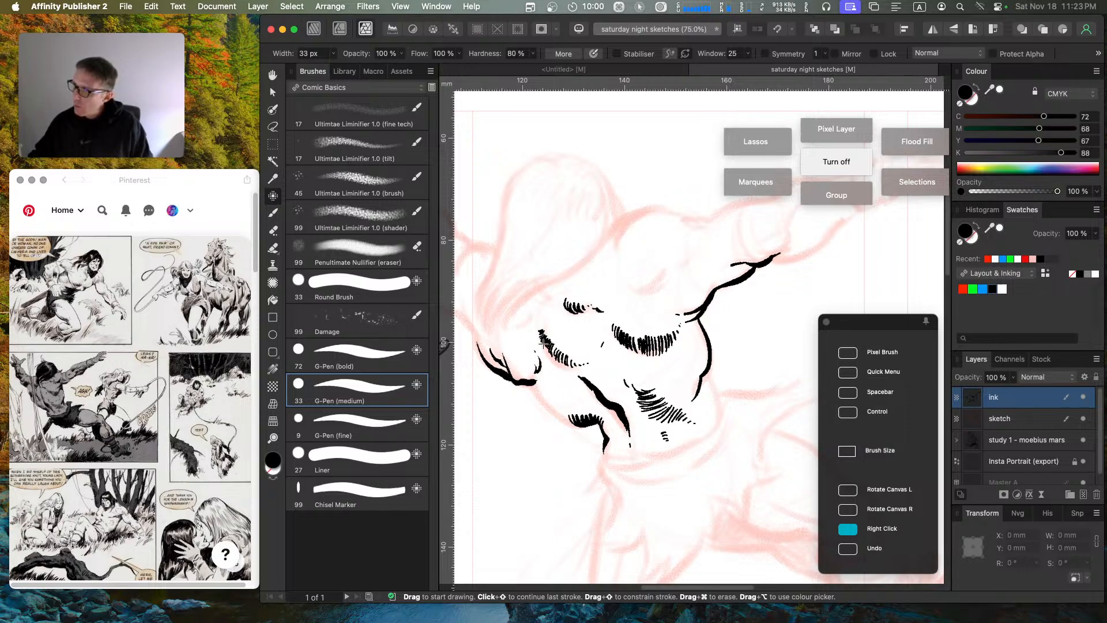
drag(547, 347, 584, 368)
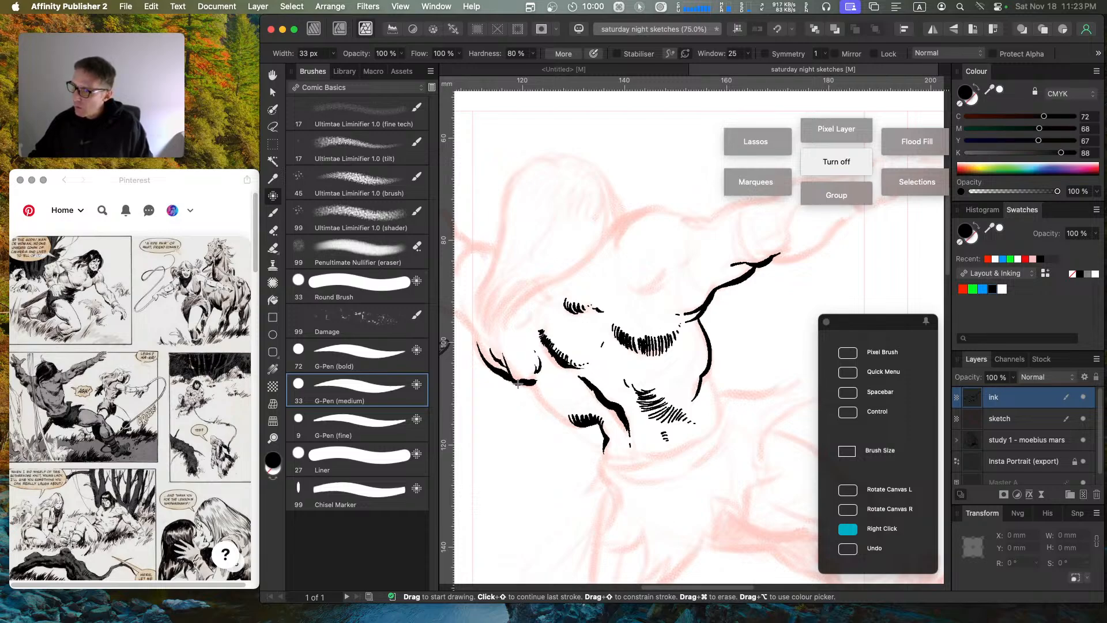
drag(523, 383, 576, 425)
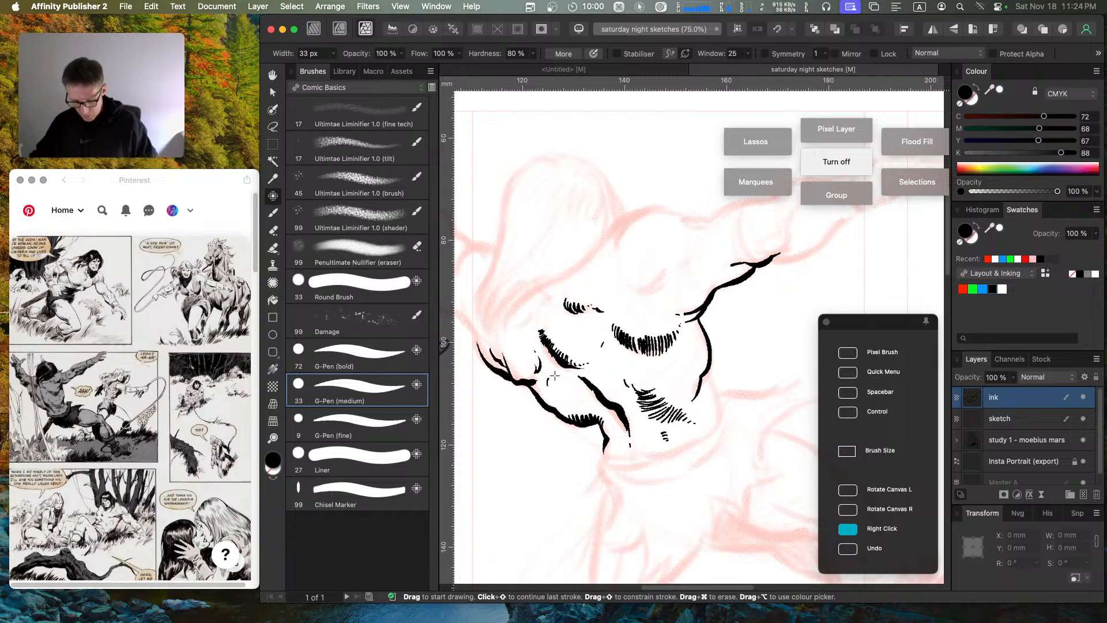
key(Caps_Lock)
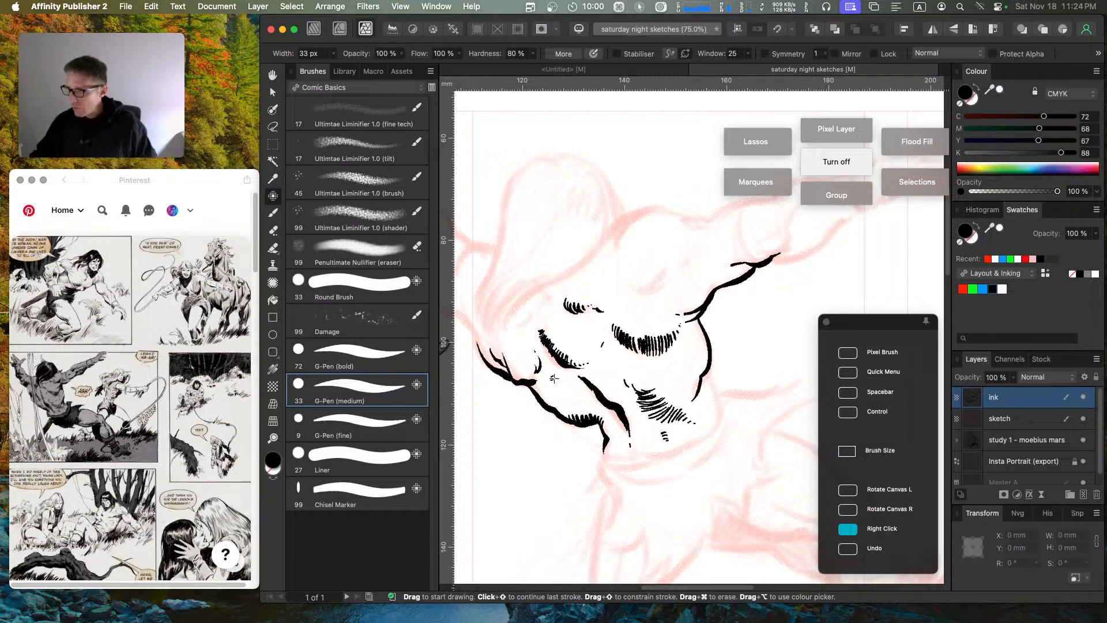
drag(556, 381, 555, 410)
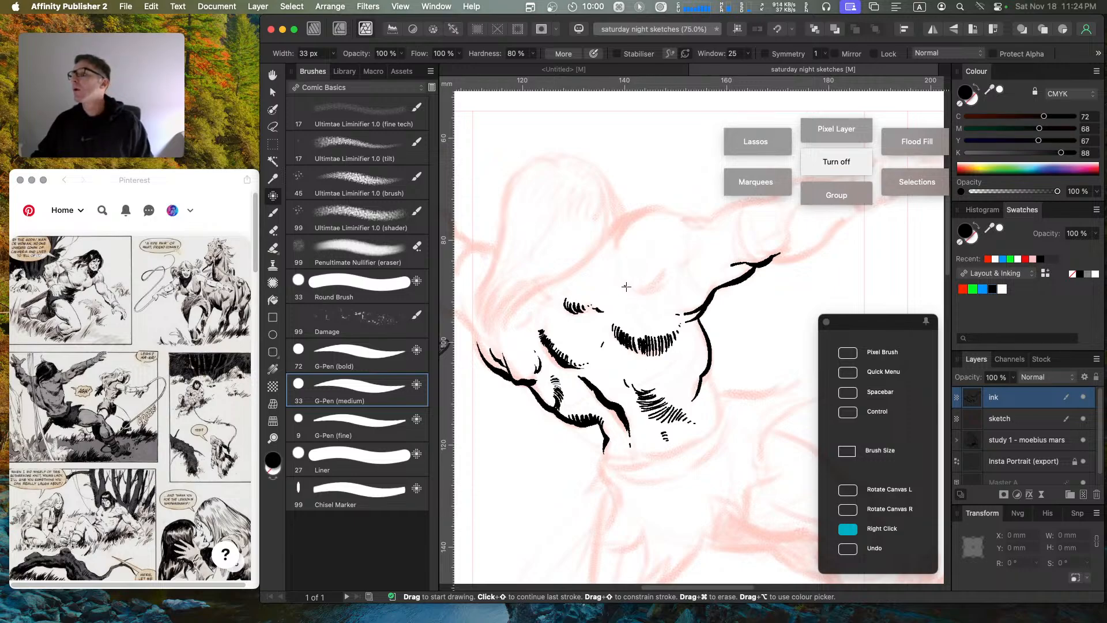
key(Caps_Lock)
drag(621, 290, 661, 270)
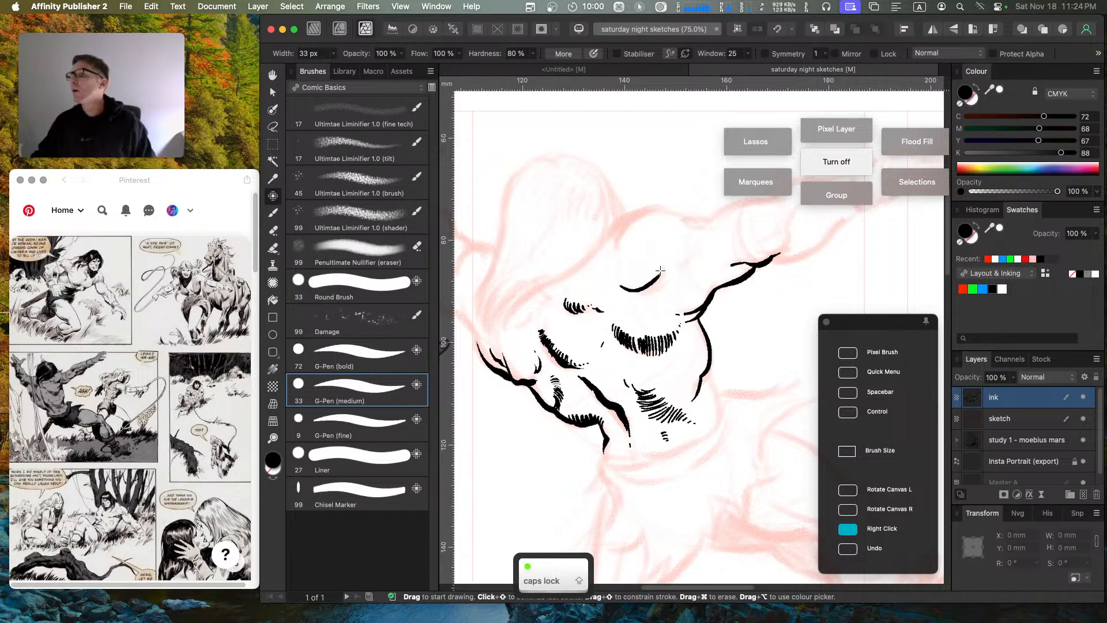
key(super+z)
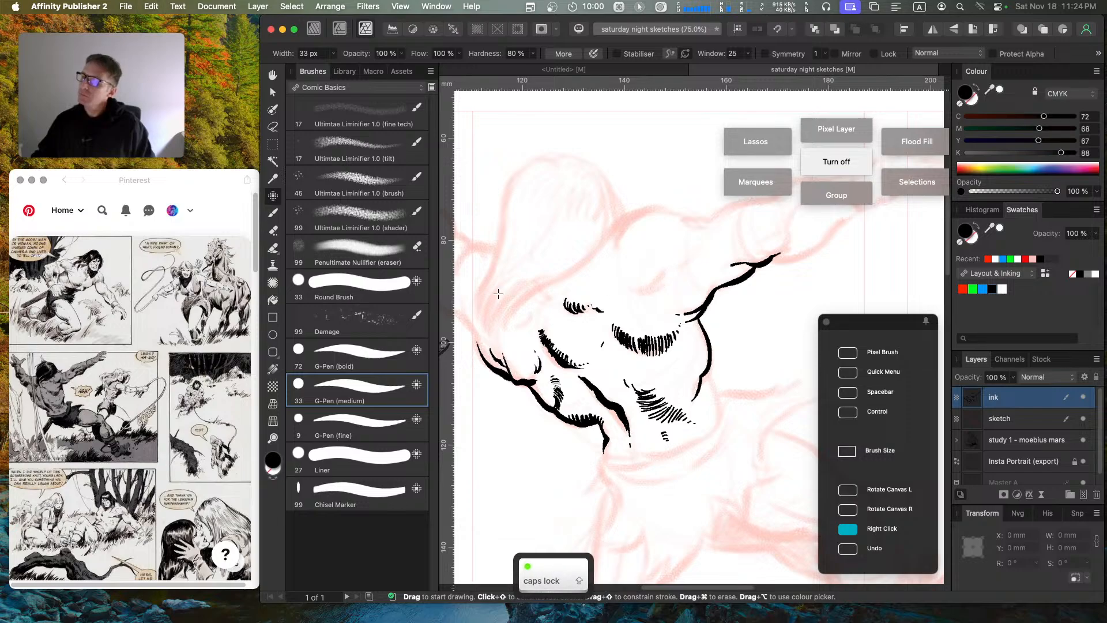
Step: Ink the curved shadow under the shoulder muscle with G-Pen (bold) and add a row of short hatching ticks above it
click(347, 359)
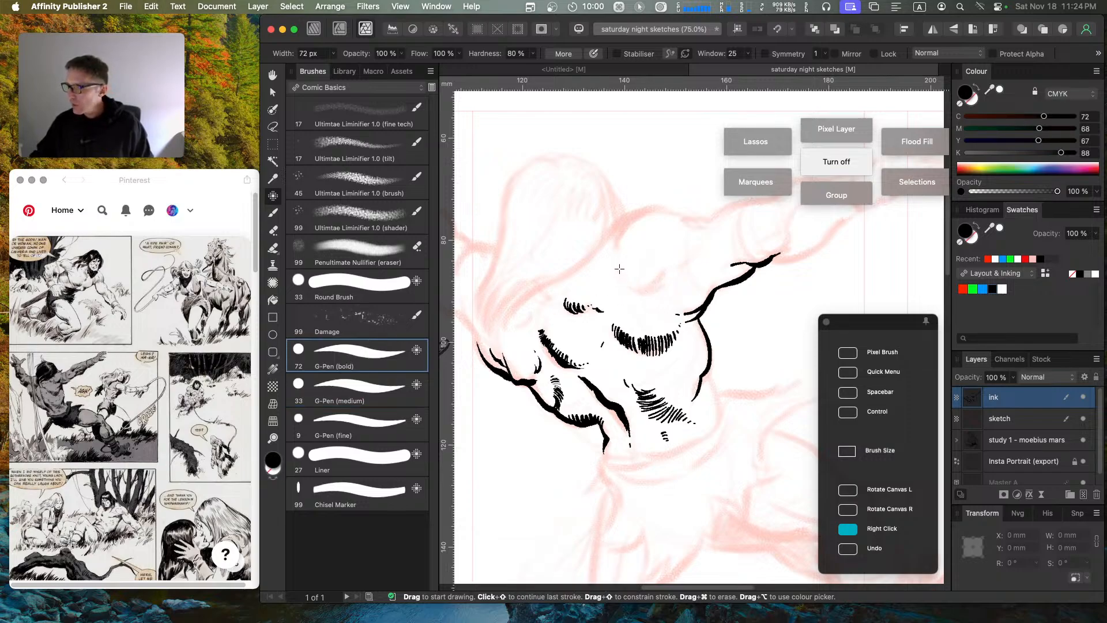
mouse_move(619, 269)
mouse_down()
mouse_move(661, 291)
mouse_move(657, 282)
mouse_move(684, 258)
mouse_up()
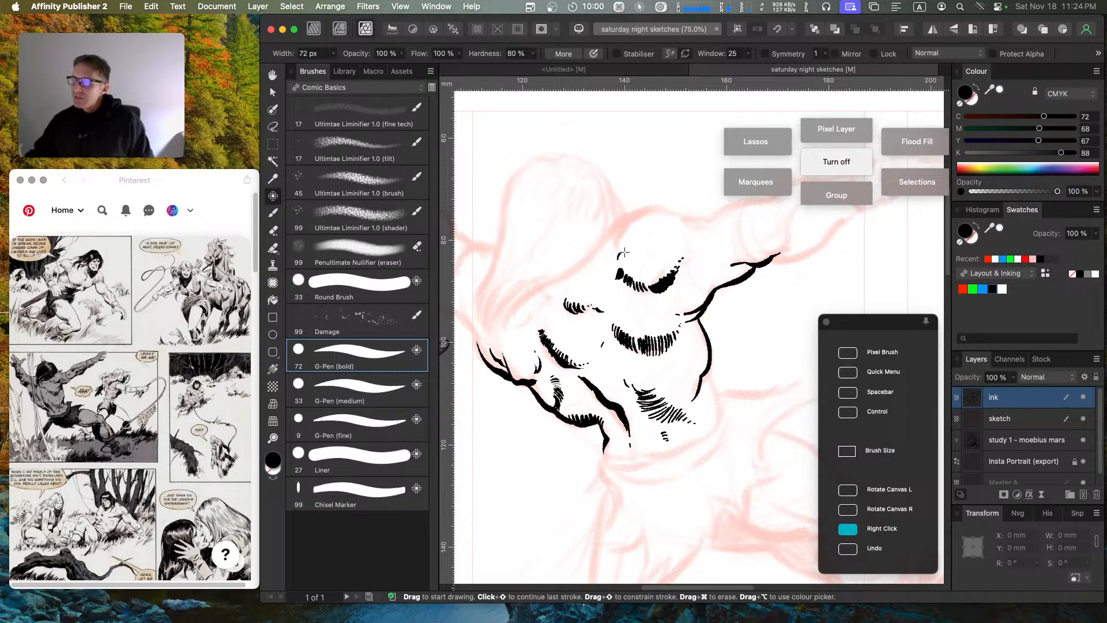
drag(624, 252, 635, 254)
click(655, 255)
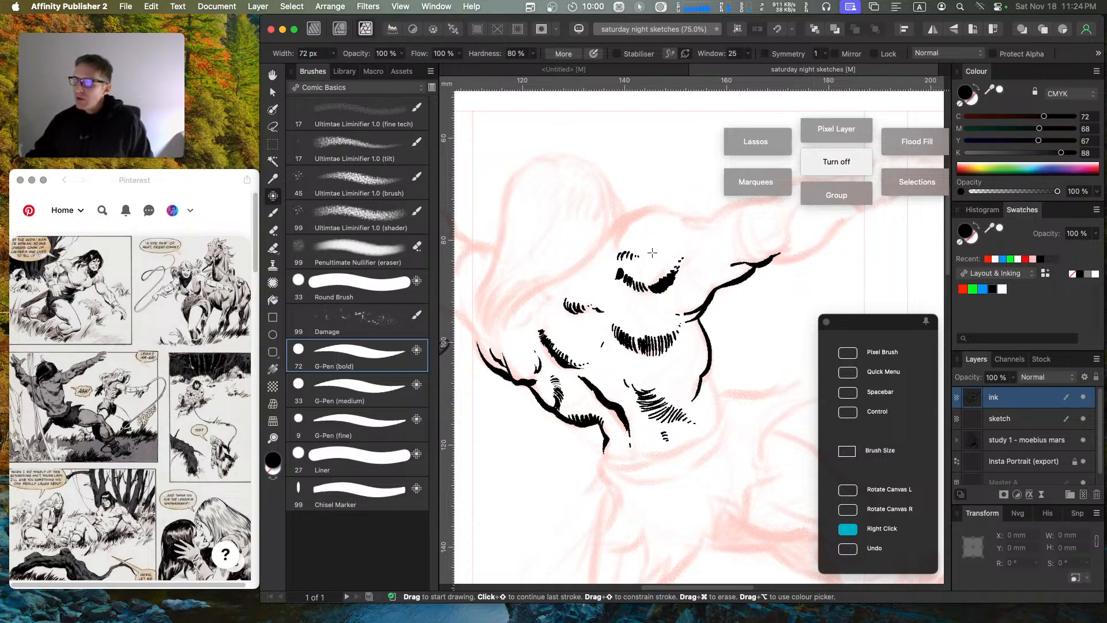
click(659, 254)
click(663, 254)
Step: Ink the top contour of the shoulder with G-Pen (bold), redrawing it until it arcs from the hair to the start of the upper arm
key(space)
drag(705, 253, 648, 323)
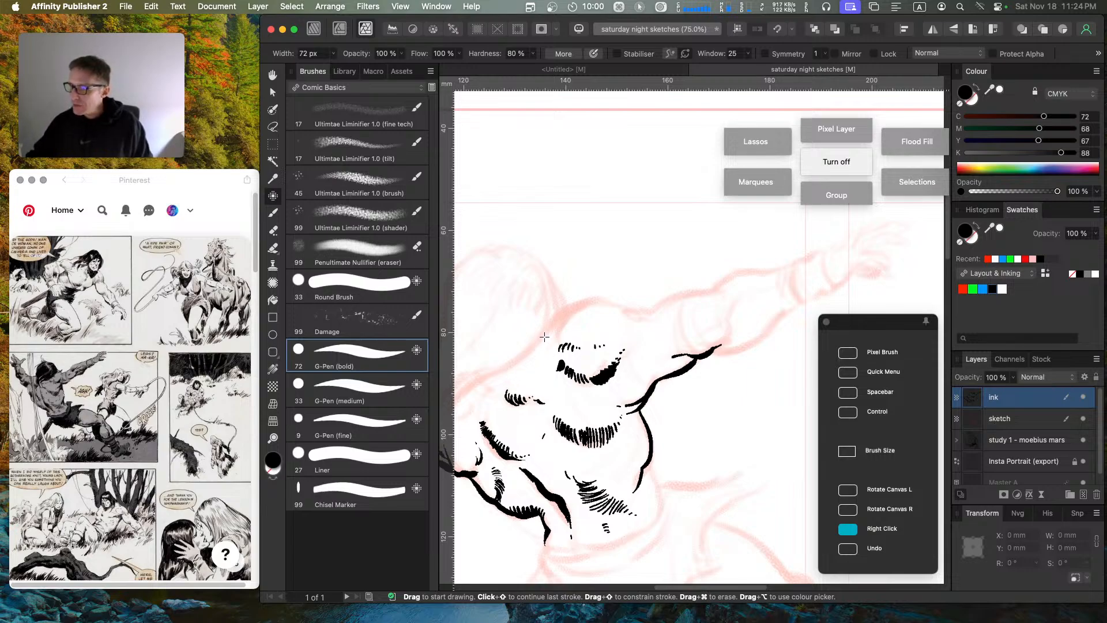
mouse_move(545, 339)
mouse_down()
mouse_move(576, 305)
mouse_move(632, 309)
mouse_up()
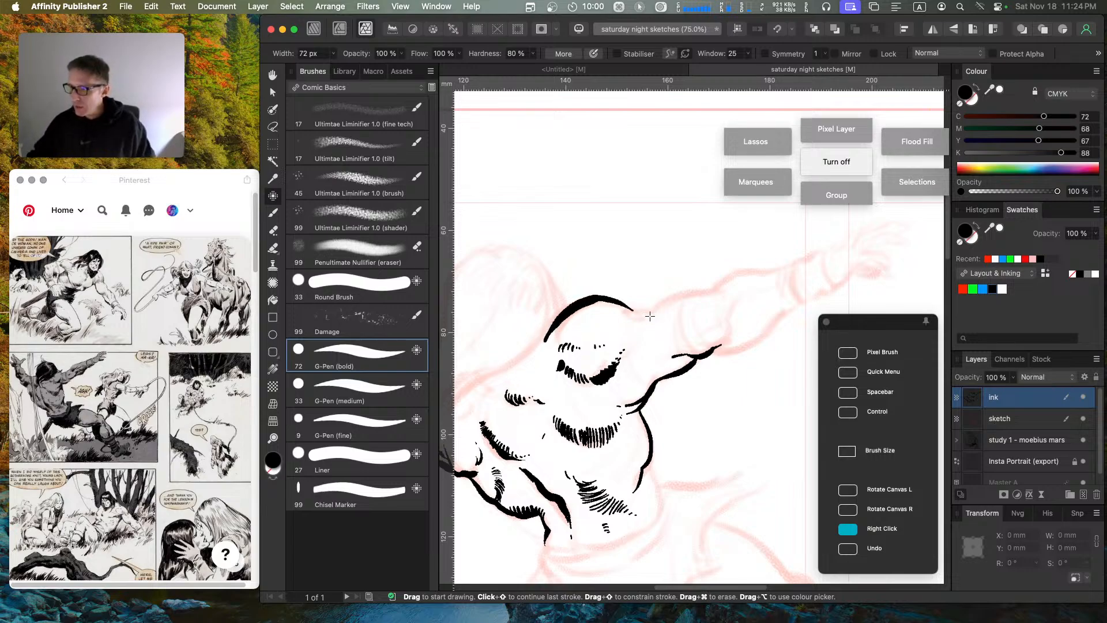
key(super+z)
mouse_move(545, 340)
mouse_down()
mouse_move(581, 303)
mouse_move(607, 298)
mouse_move(650, 315)
mouse_up()
key(super+z)
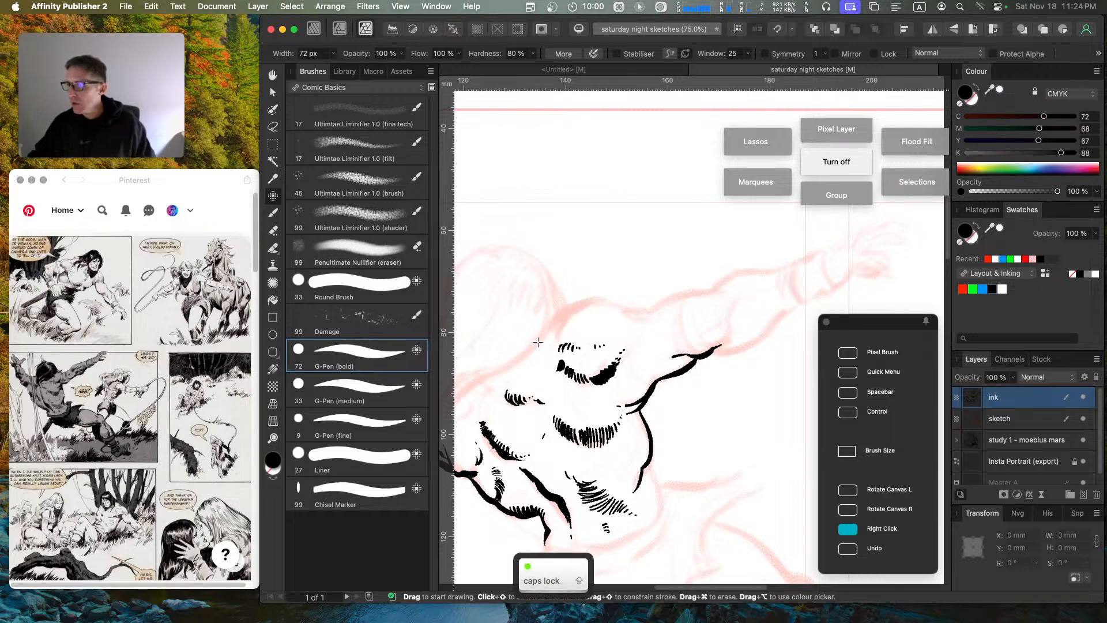
mouse_move(542, 341)
mouse_down()
mouse_move(568, 311)
mouse_move(616, 304)
mouse_move(652, 316)
mouse_up()
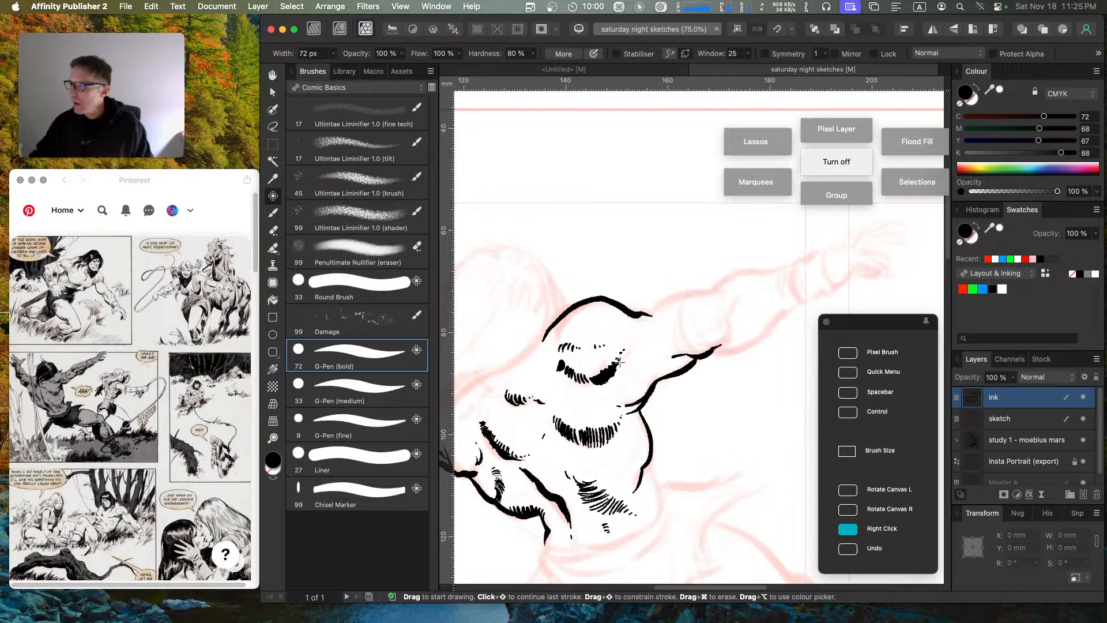
drag(624, 353, 632, 371)
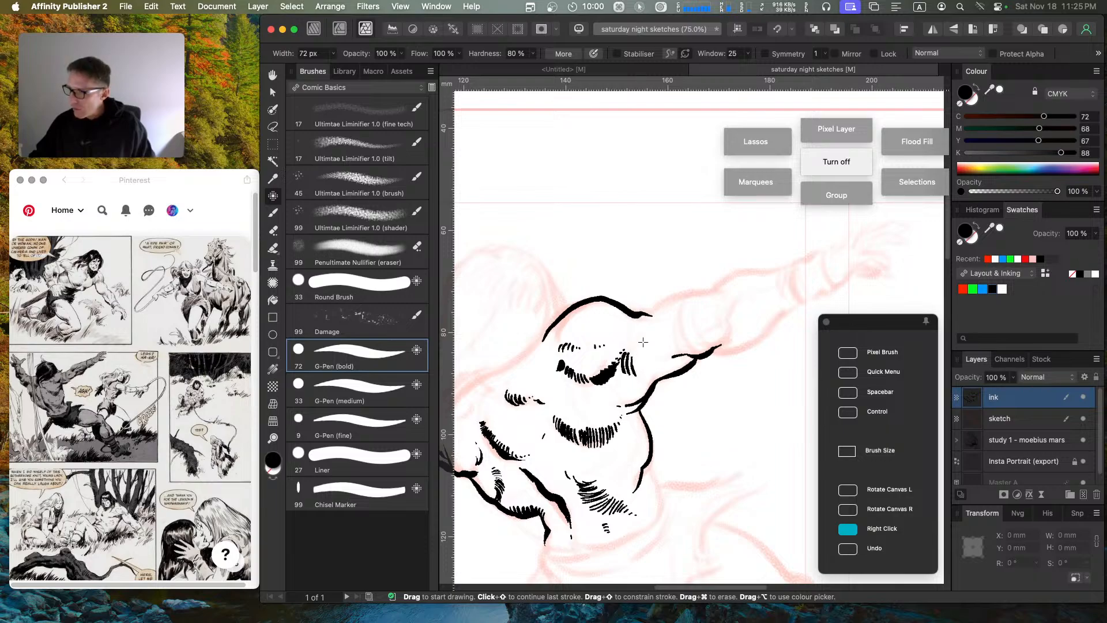
key(super+z)
key(super+z)
Step: Ink a row of short curved hatching with G-Pen (fine) from the shoulder-muscle shadow towards the upper arm
click(373, 427)
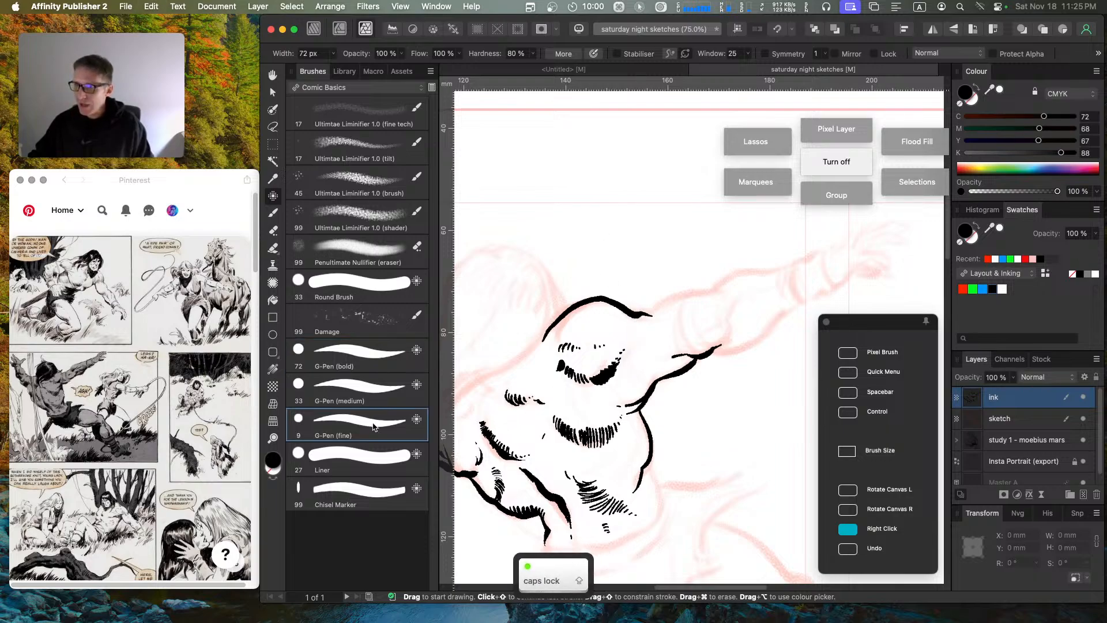
mouse_move(623, 352)
mouse_down()
mouse_move(626, 372)
mouse_move(637, 372)
mouse_up()
drag(640, 353, 647, 371)
drag(649, 354, 654, 371)
drag(657, 355, 660, 365)
drag(663, 352, 665, 362)
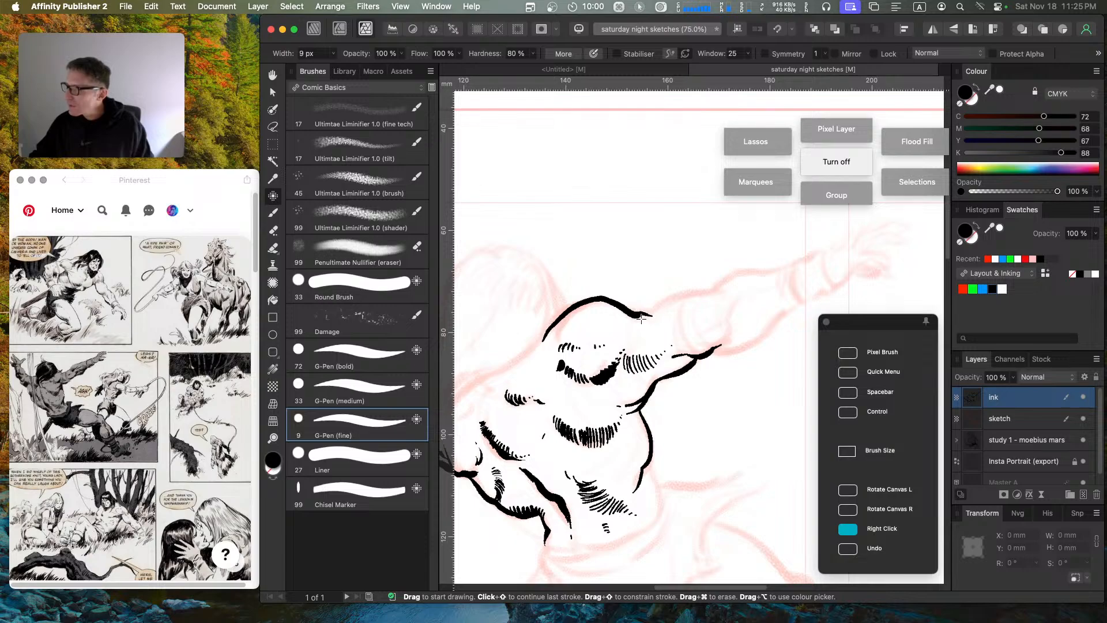
Step: Ink the upper arm's top contour beyond the shoulder, and try two curved band lines across the arm, undoing the band lines
mouse_move(644, 317)
mouse_down()
mouse_move(712, 296)
mouse_move(665, 312)
mouse_move(670, 340)
mouse_move(699, 366)
mouse_up()
drag(686, 291, 711, 351)
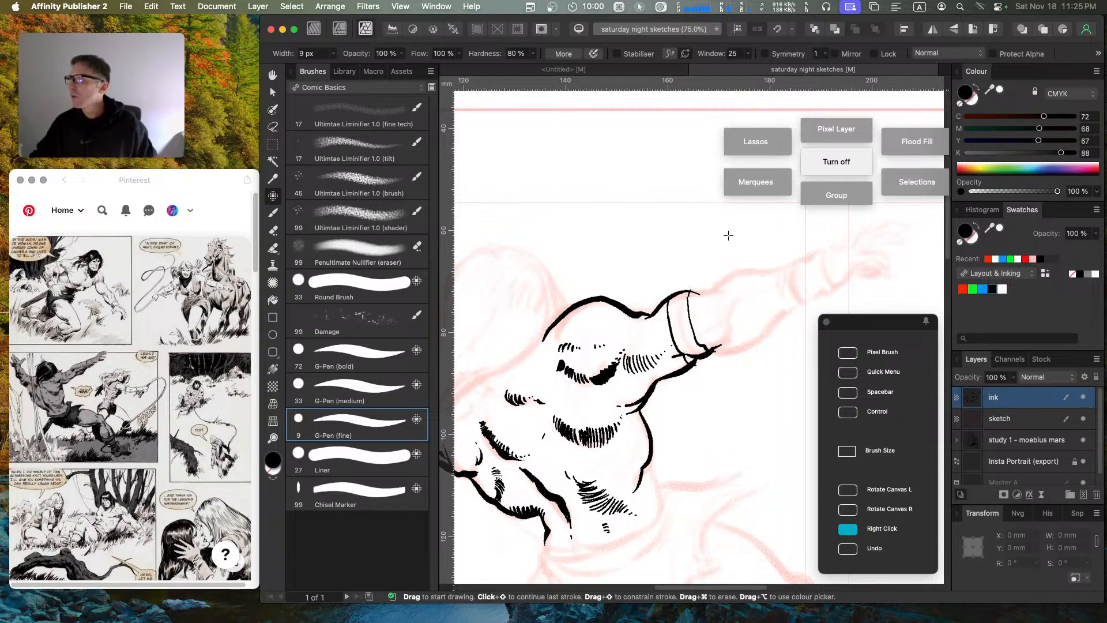
key(super+z)
key(super+z)
key(Caps_Lock)
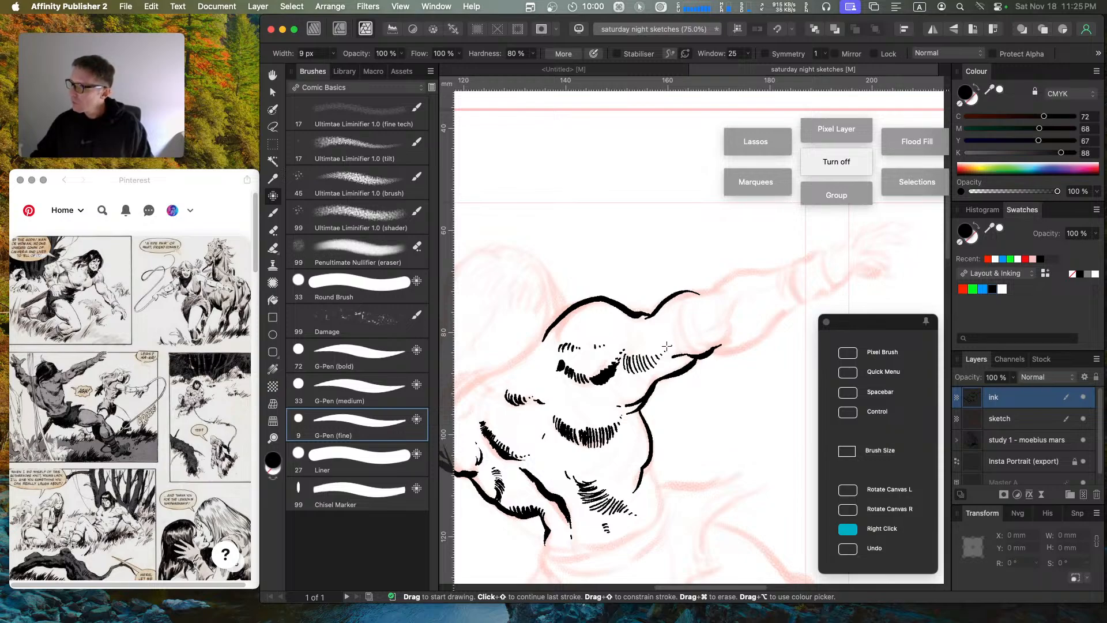
Step: Ink small shadow strokes near the elbow and curved crease lines across the arm between its top and bottom contours
drag(673, 342, 692, 344)
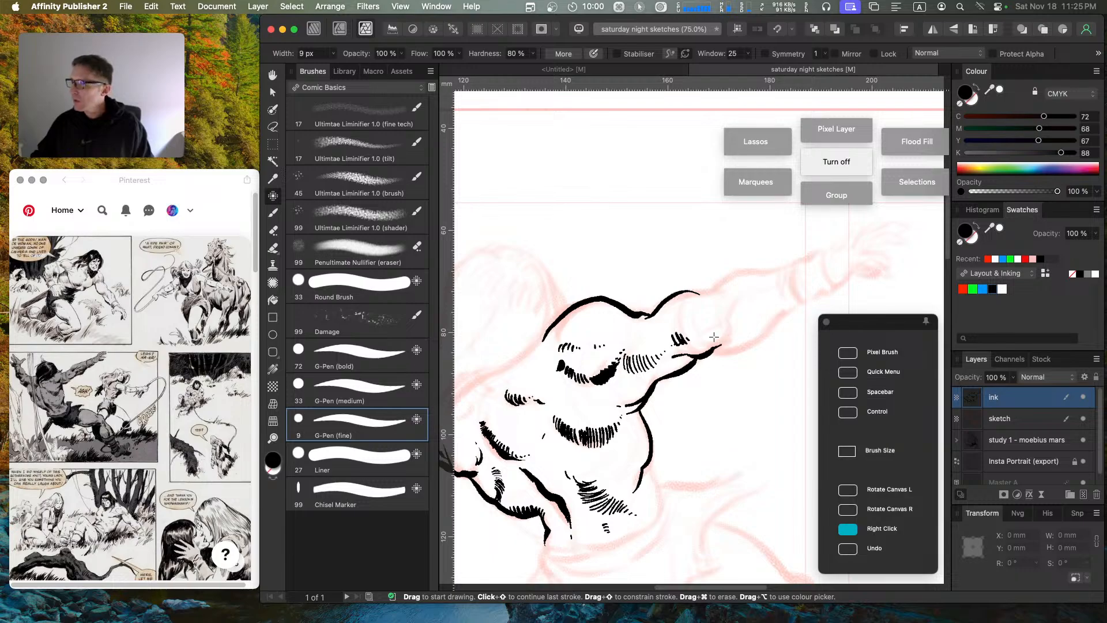
drag(695, 332, 718, 321)
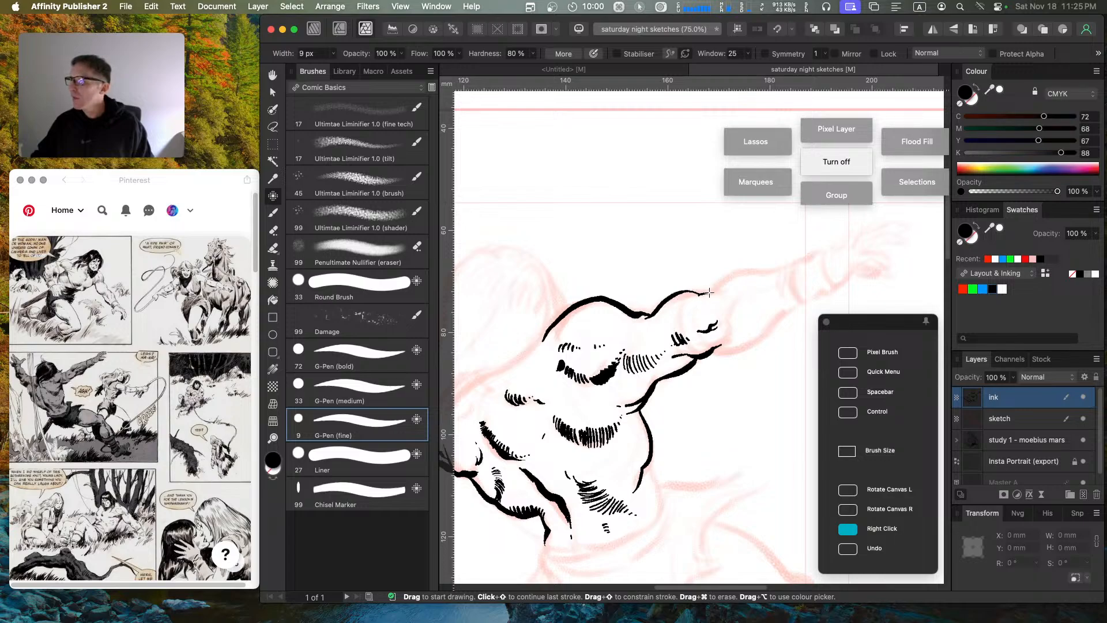
key(super+z)
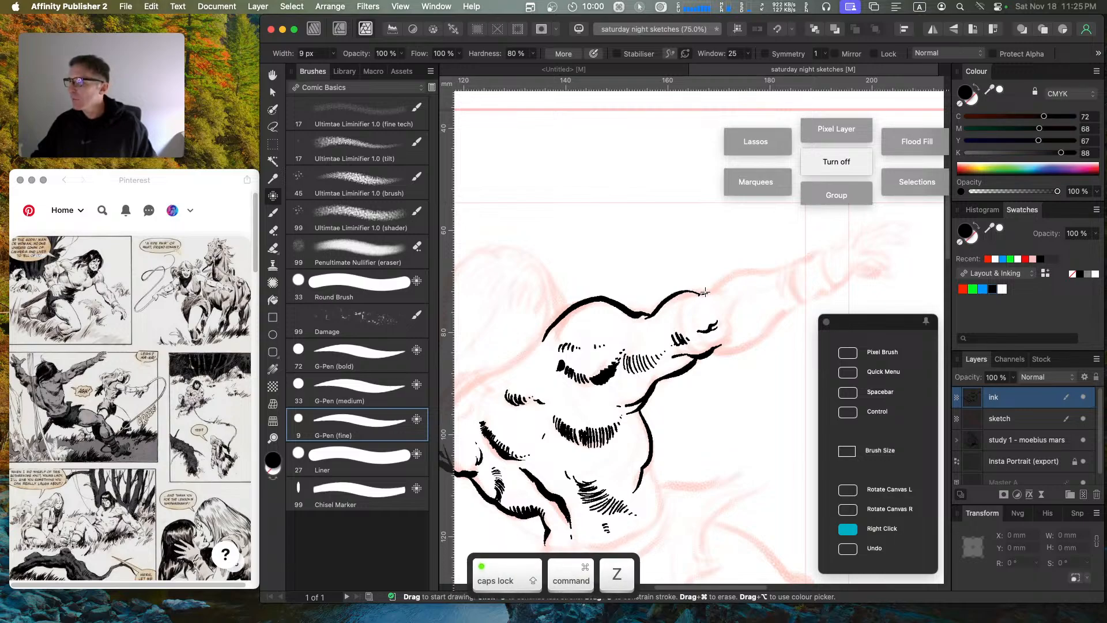
mouse_move(696, 292)
mouse_down()
mouse_move(690, 305)
mouse_move(717, 287)
mouse_move(682, 313)
mouse_move(698, 353)
mouse_up()
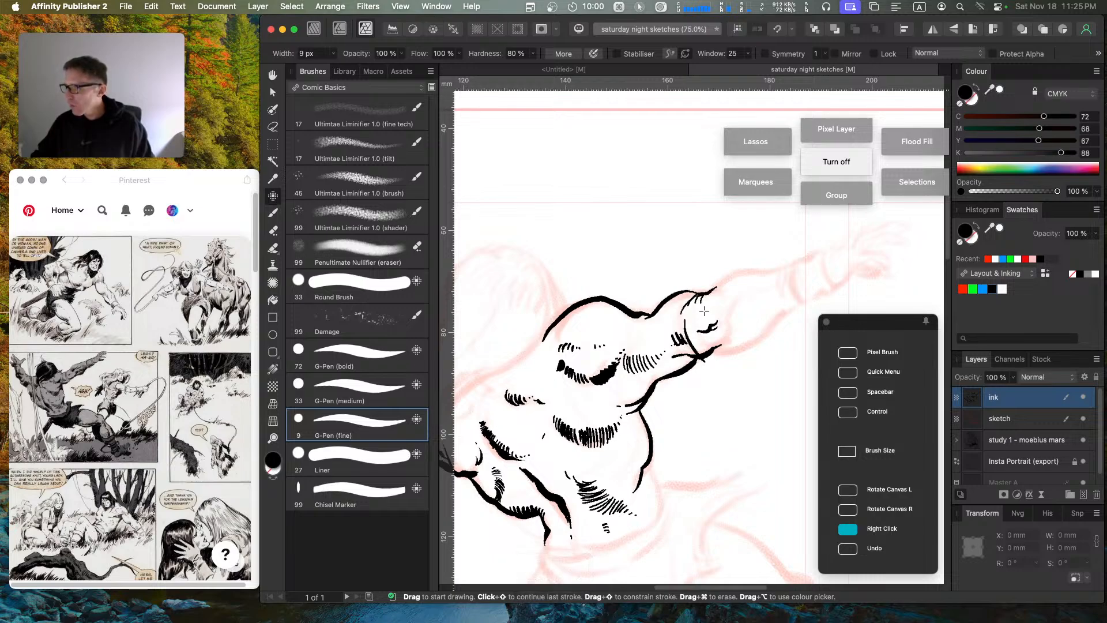
mouse_move(692, 311)
mouse_down()
mouse_move(706, 360)
mouse_move(686, 346)
mouse_move(690, 361)
mouse_up()
drag(682, 371, 714, 349)
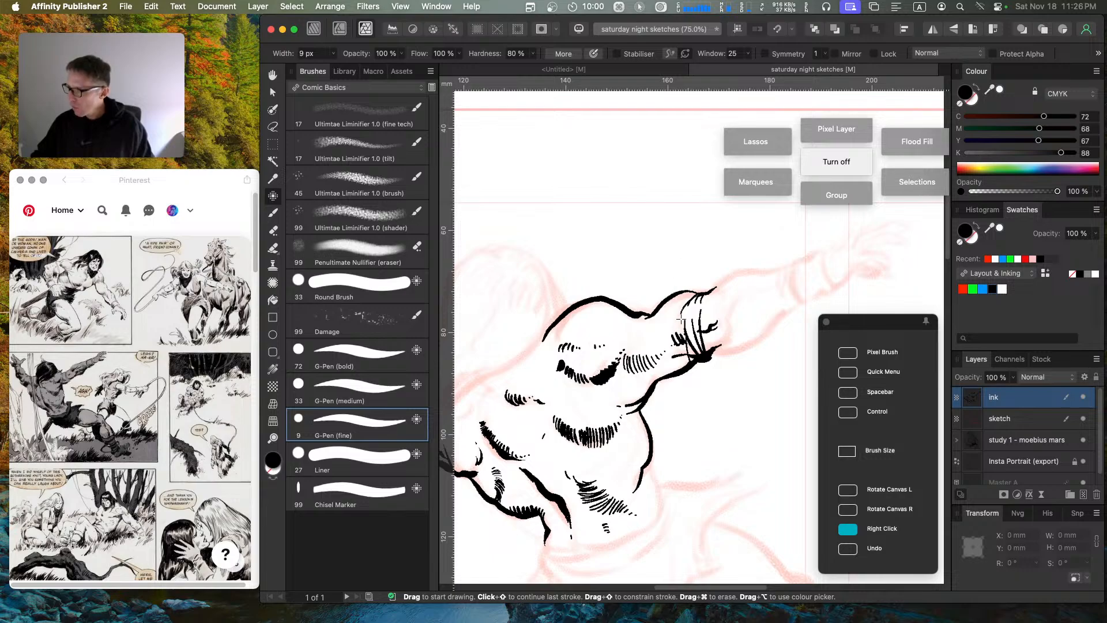
Step: Ink the tapered muscle line running from the elbow into the forearm and add short slanted hatching beneath it
key(a)
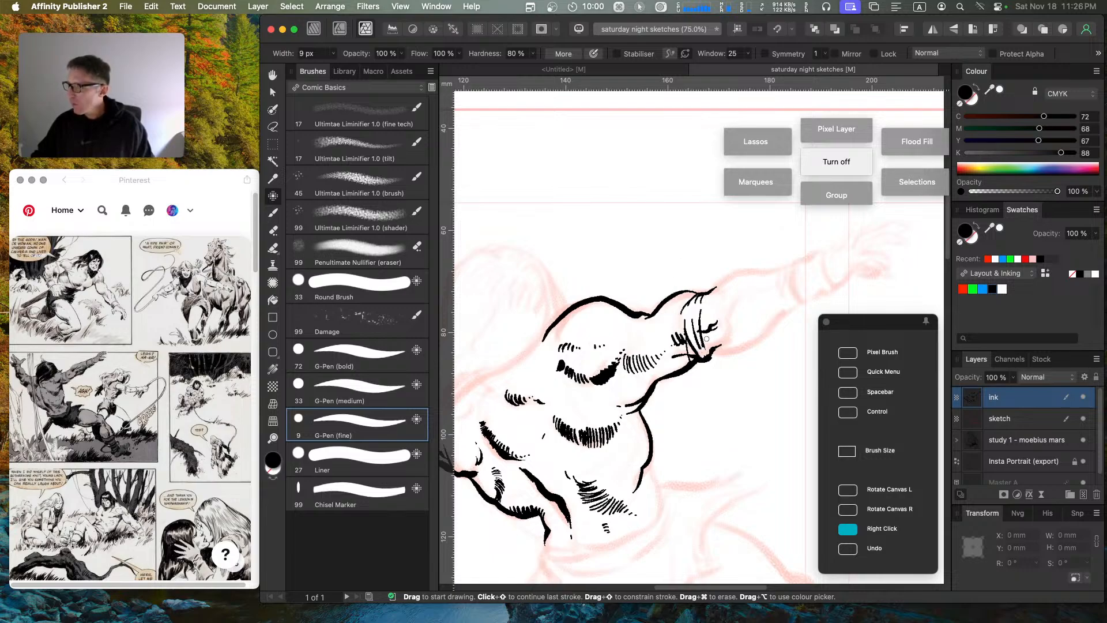
mouse_move(706, 344)
mouse_down()
mouse_move(713, 353)
mouse_move(732, 327)
mouse_up()
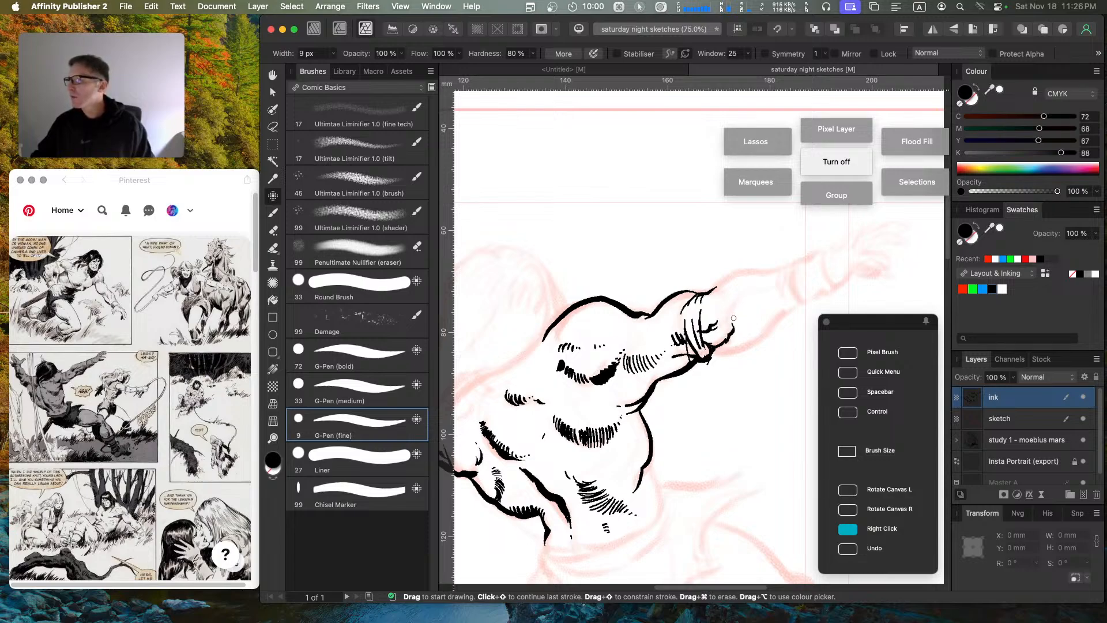
key(Caps_Lock)
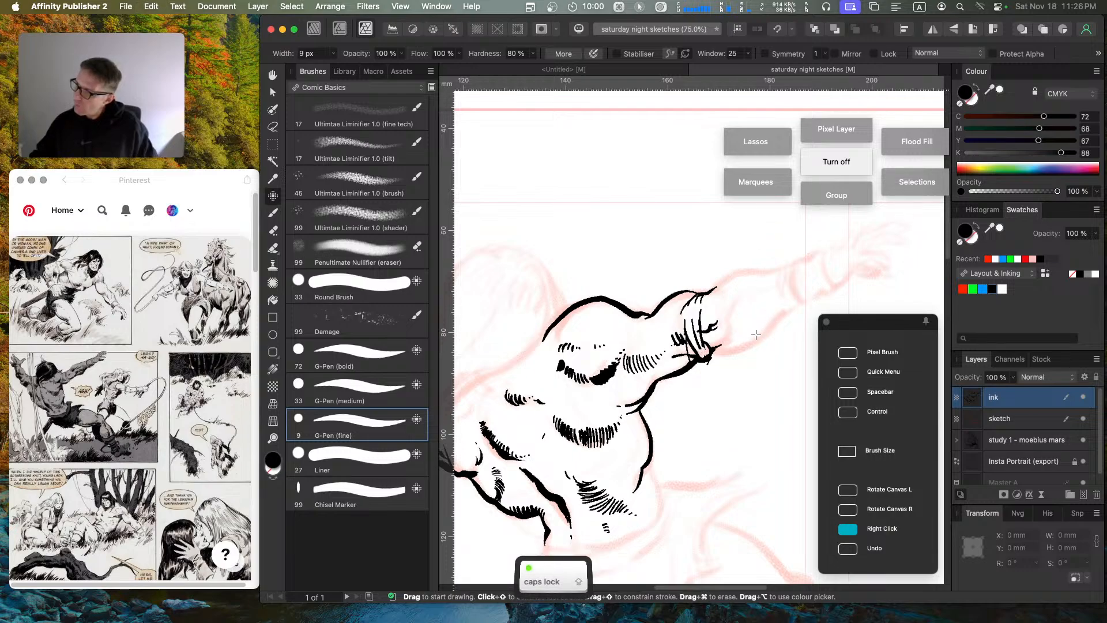
drag(711, 351, 760, 291)
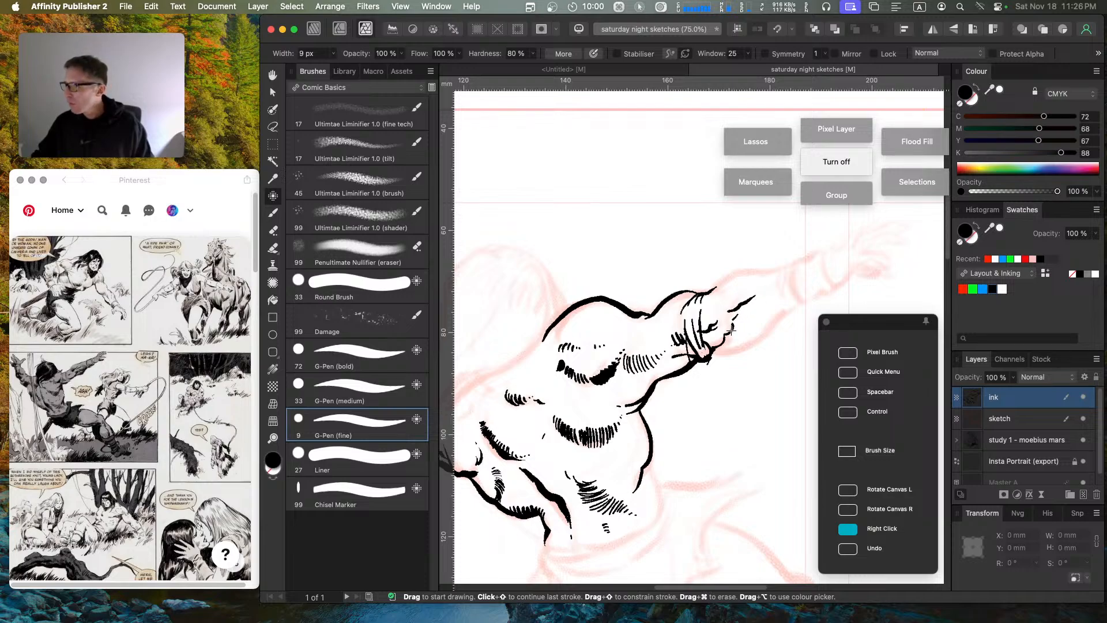
drag(733, 330, 770, 312)
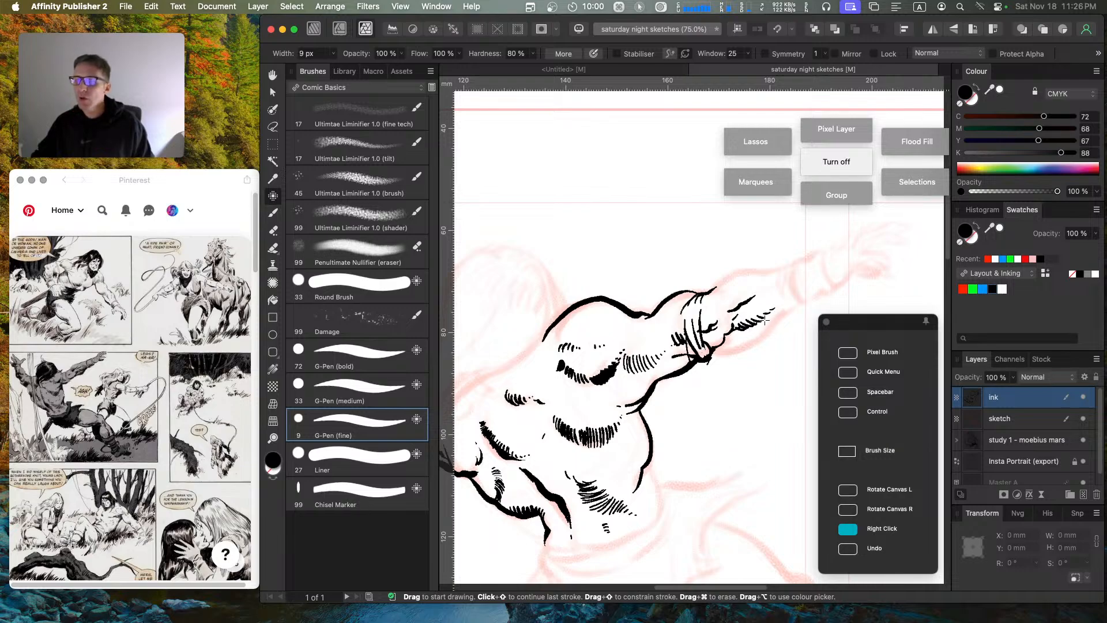
Step: Ink the forearm's underside contour from the elbow towards the wrist and fill the muscle above it with dark shadow strokes
drag(727, 336, 773, 310)
mouse_move(713, 350)
mouse_down()
mouse_move(736, 347)
mouse_move(799, 301)
mouse_up()
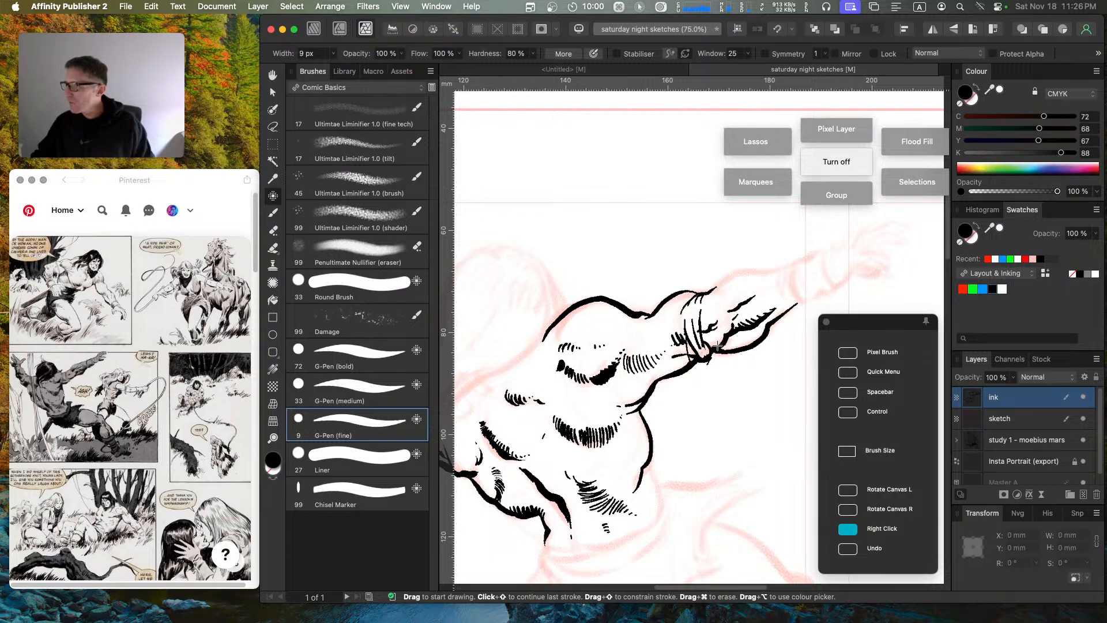
mouse_move(718, 347)
mouse_down()
mouse_move(759, 335)
mouse_move(728, 338)
mouse_move(777, 310)
mouse_up()
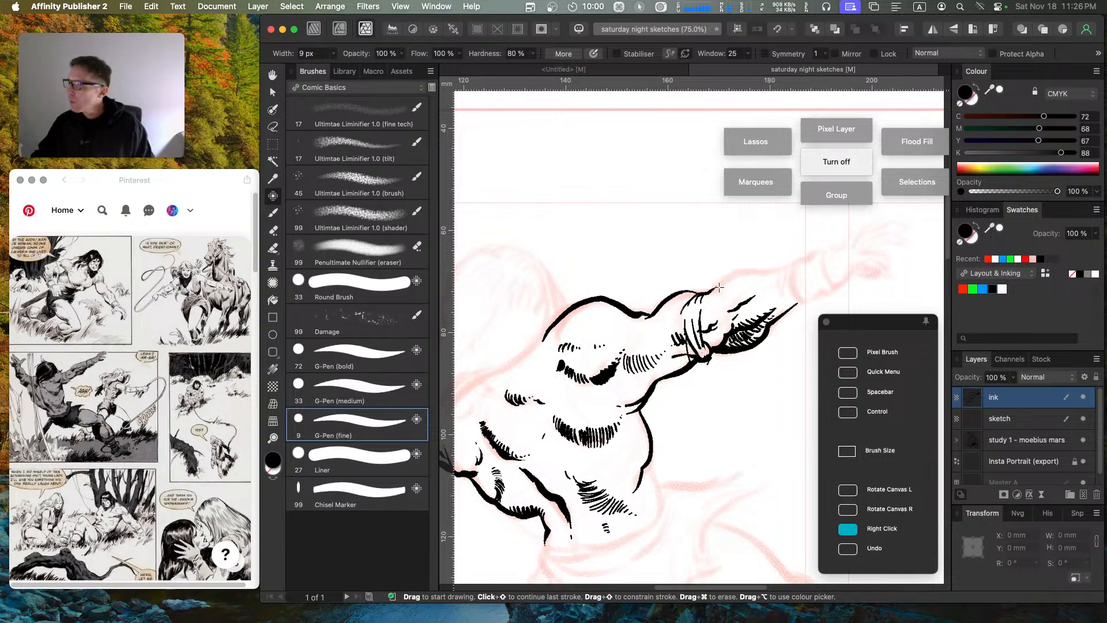
Step: Ink the forearm's top contour to the wrist, with short muscle hatching near the elbow and a small mark at the wrist
mouse_move(716, 288)
mouse_down()
mouse_move(746, 267)
mouse_move(798, 258)
mouse_up()
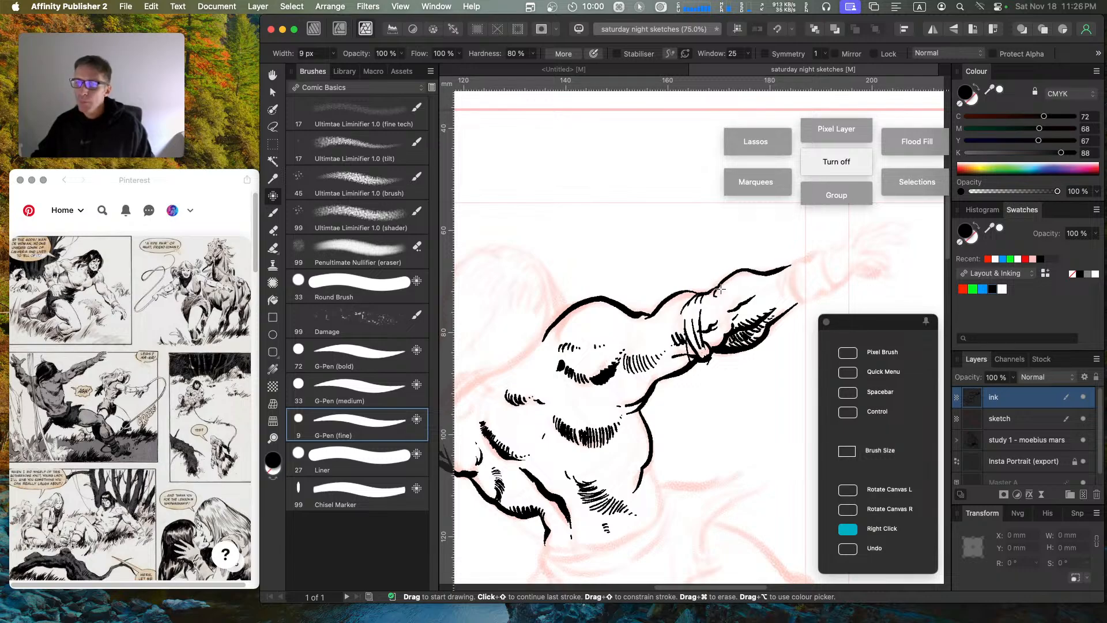
drag(716, 292, 732, 291)
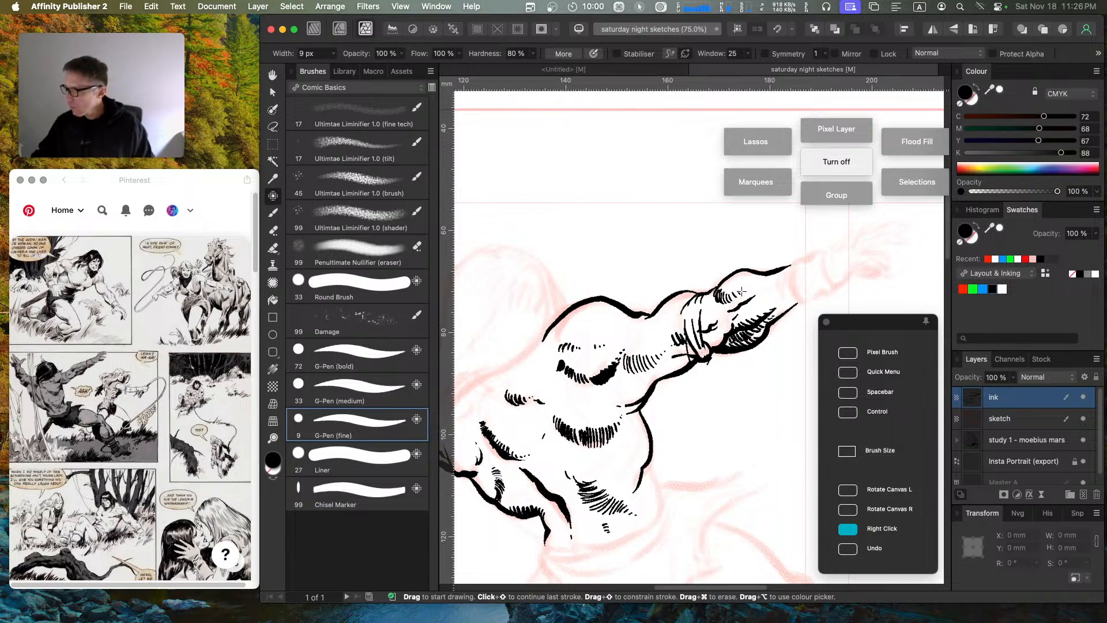
drag(791, 262, 793, 271)
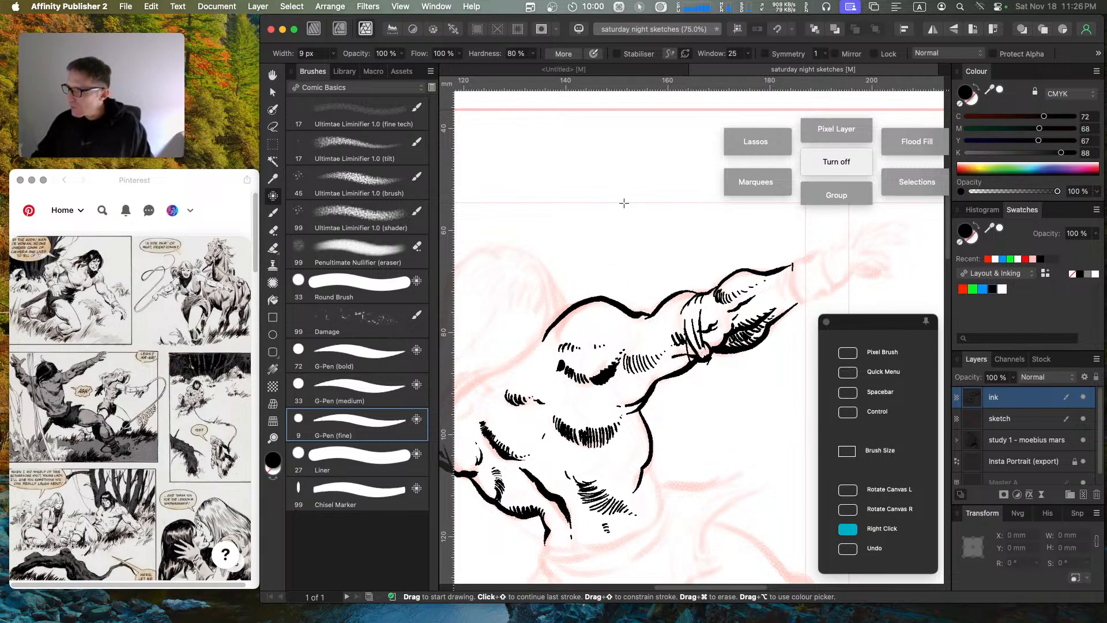
Step: Erase the thick top contour of the shoulder and redraw it as a thinner line joining the upper arm
key(a)
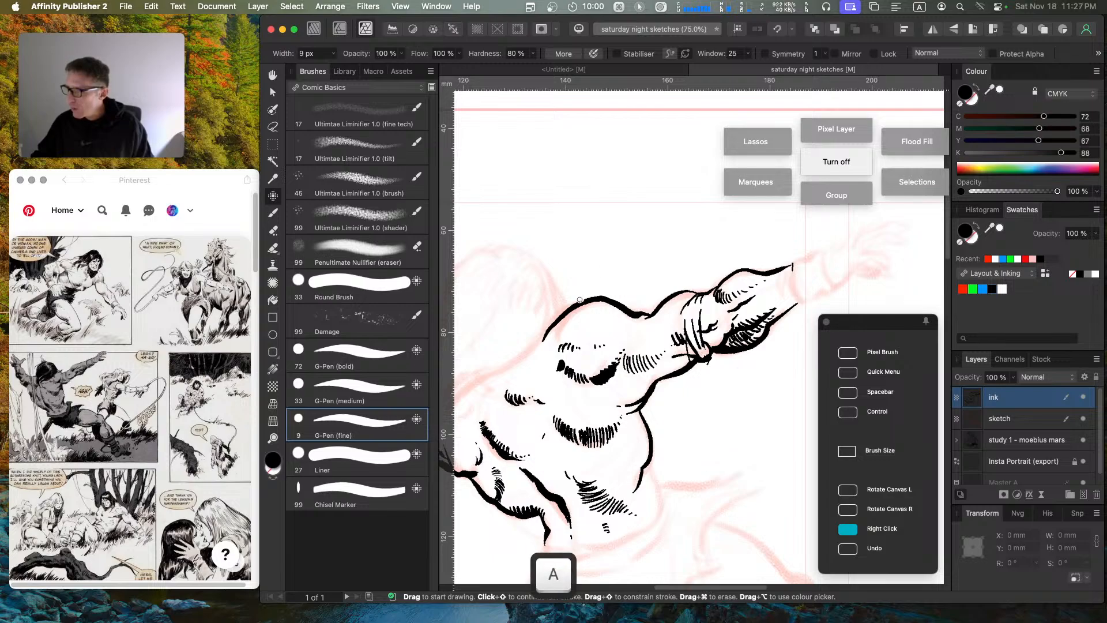
mouse_move(580, 300)
mouse_down()
mouse_move(545, 338)
mouse_move(596, 296)
mouse_move(623, 296)
mouse_move(638, 315)
mouse_up()
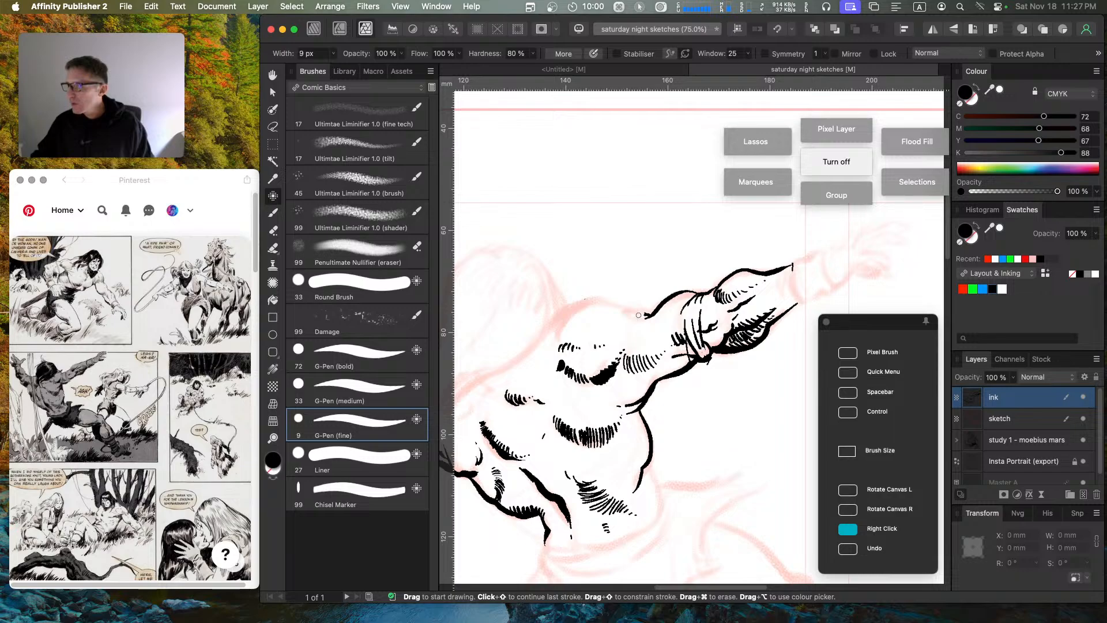
mouse_move(550, 329)
mouse_down()
mouse_move(597, 300)
mouse_move(646, 317)
mouse_up()
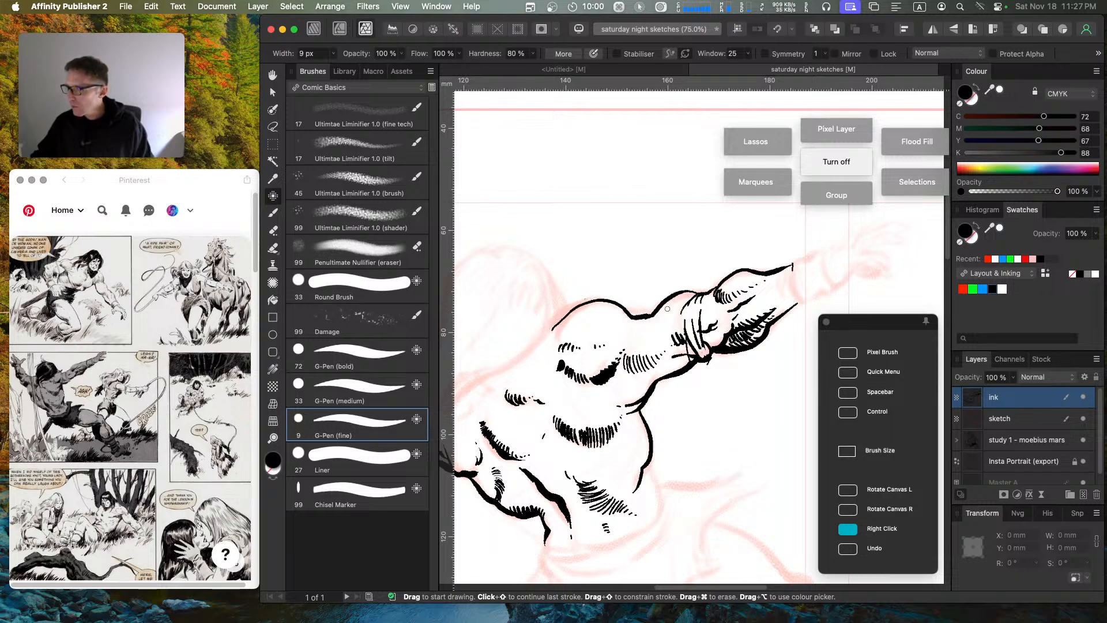
key(super+z)
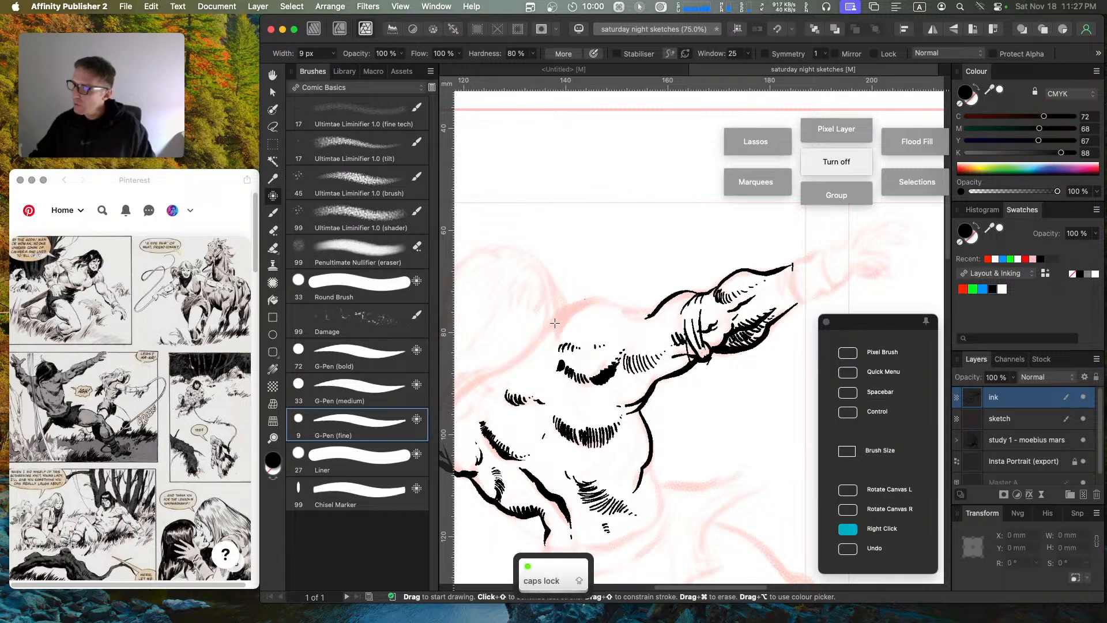
mouse_move(547, 334)
mouse_down()
mouse_move(571, 305)
mouse_move(607, 296)
mouse_move(640, 315)
mouse_up()
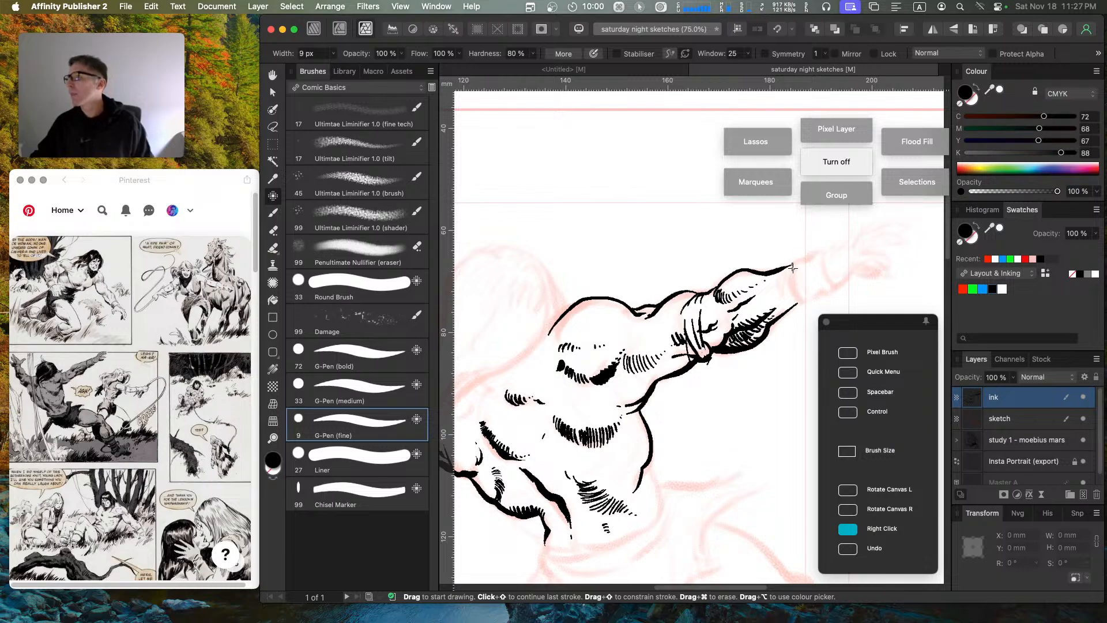
Step: Ink the wristband's curved forearm-side edge, erasing the first attempt and redrawing it between the forearm contours
mouse_move(792, 265)
mouse_down()
mouse_move(789, 287)
mouse_move(807, 304)
mouse_up()
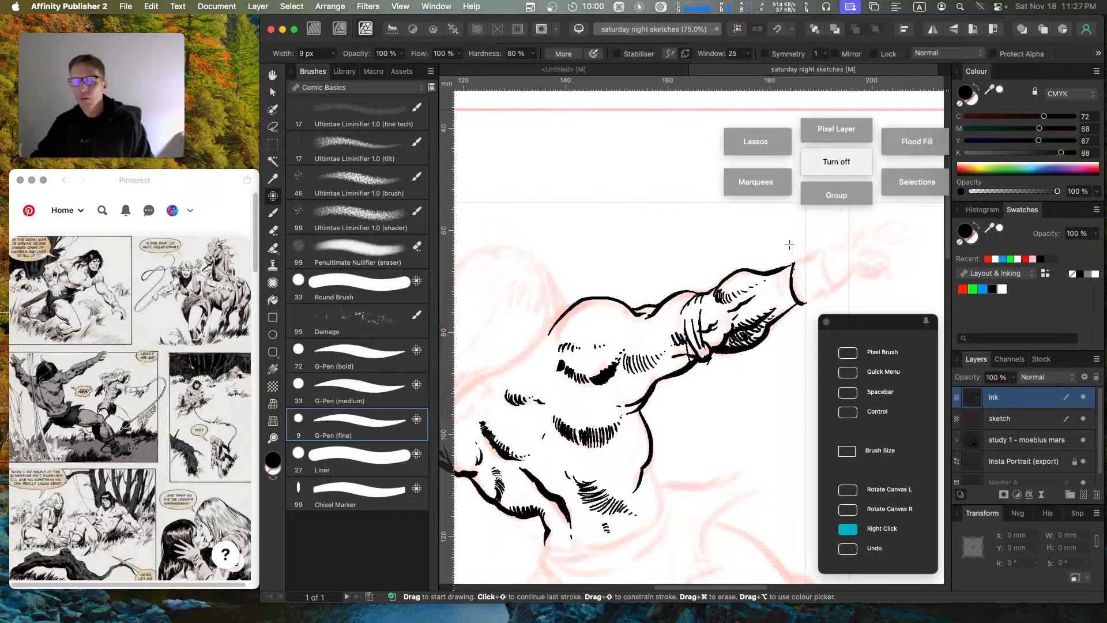
key(a)
drag(793, 267, 807, 309)
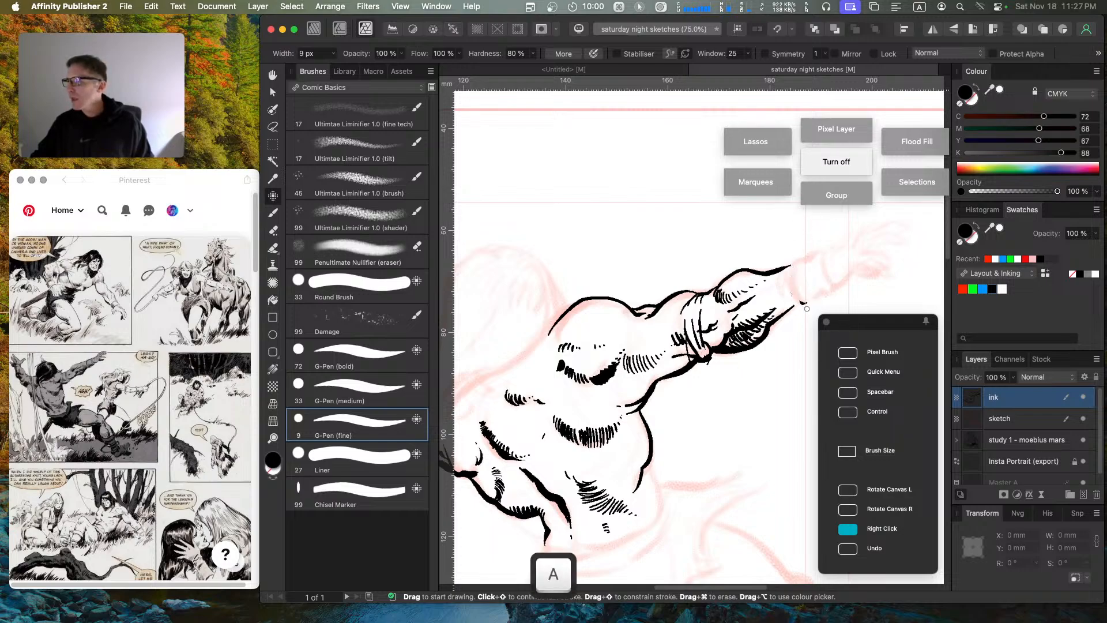
key(a)
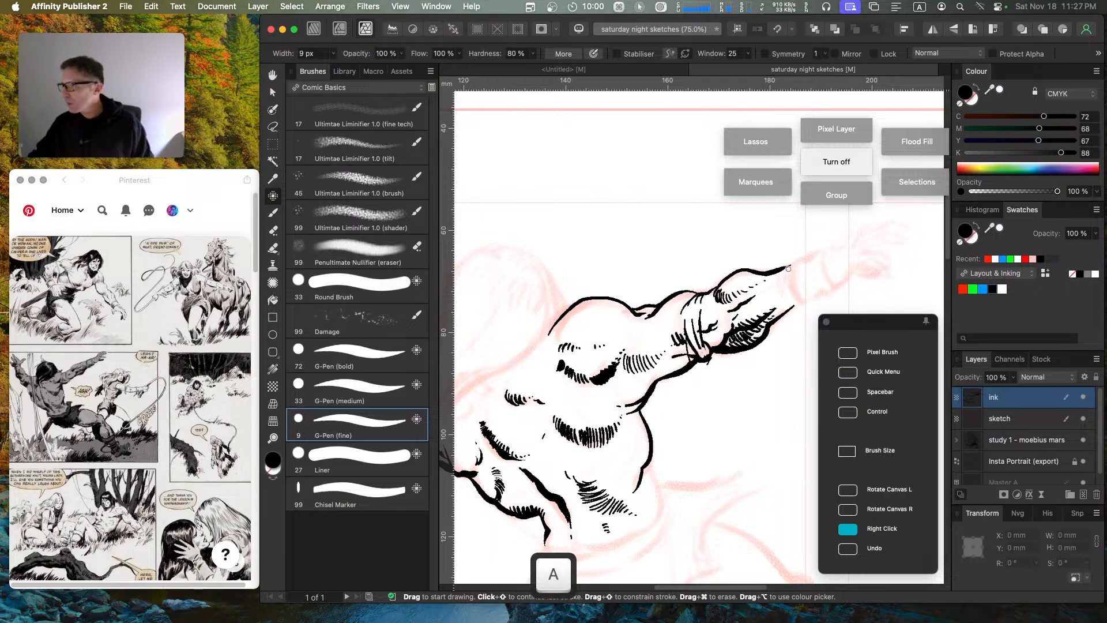
drag(790, 282, 797, 299)
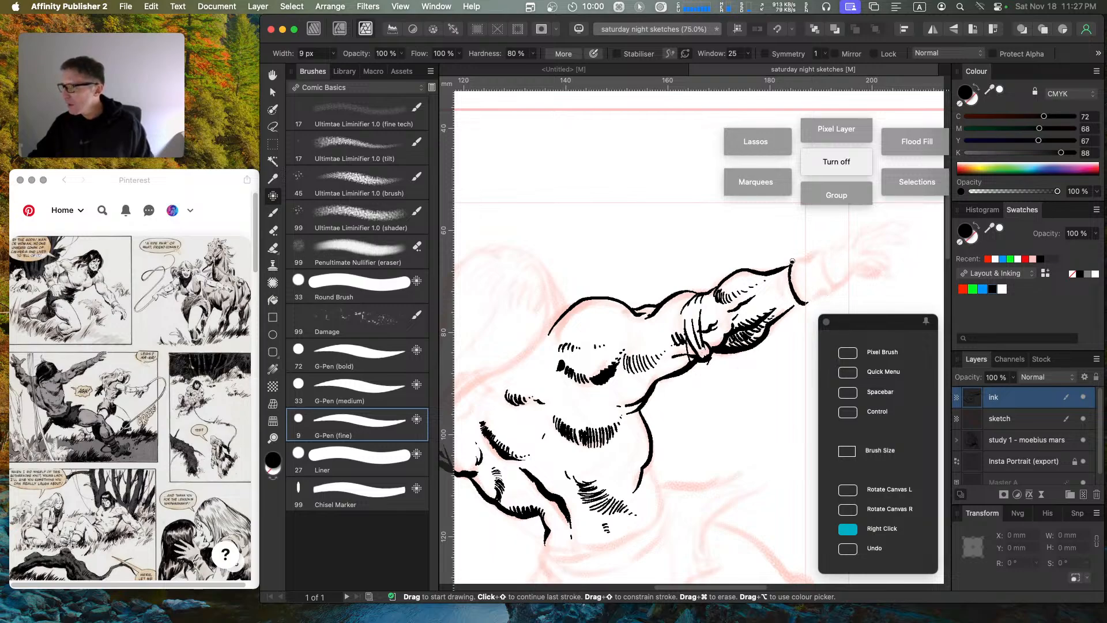
Step: Ink the wristband's top contour, its curved hand-side edge and its lower contour, undoing the first hand-side stroke
mouse_move(793, 261)
mouse_down()
mouse_move(827, 247)
mouse_move(830, 280)
mouse_up()
key(a)
click(834, 288)
key(super+z)
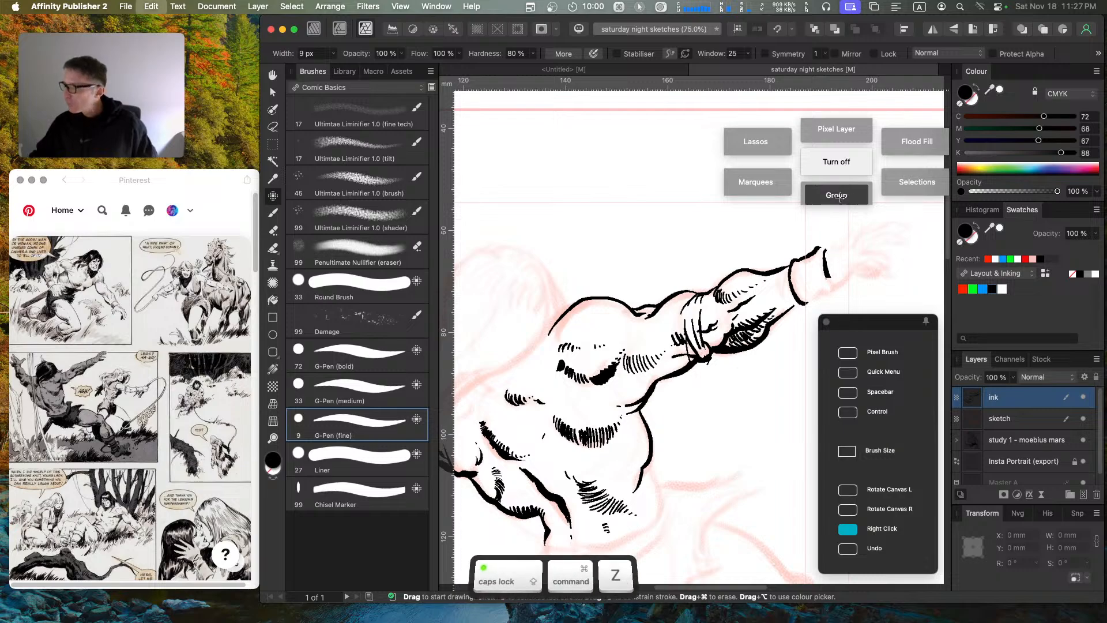
key(super+z)
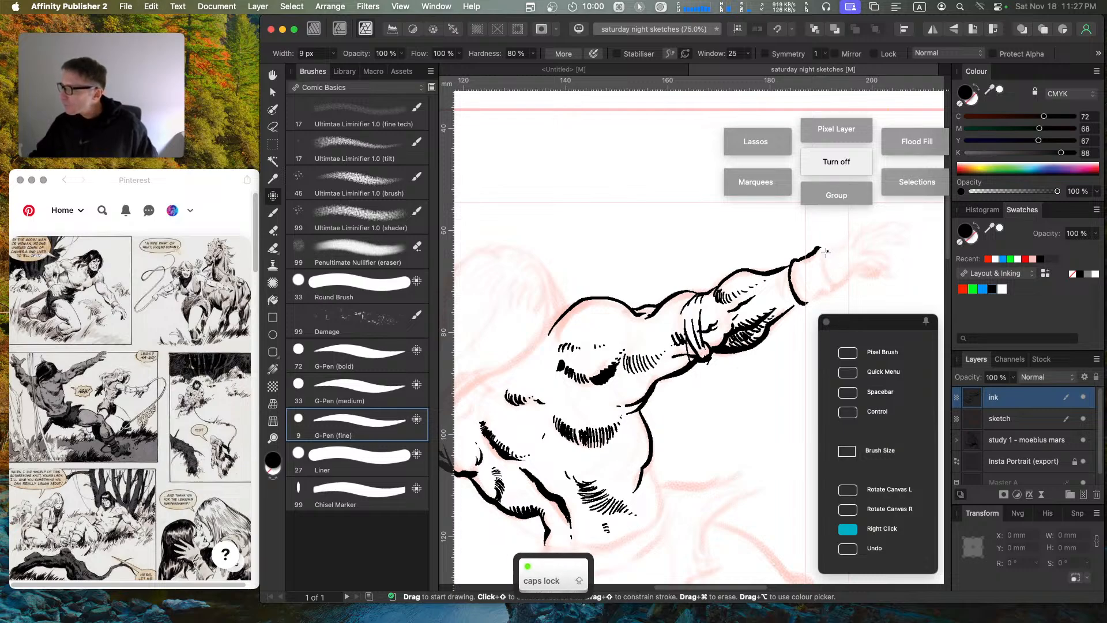
drag(823, 262, 841, 288)
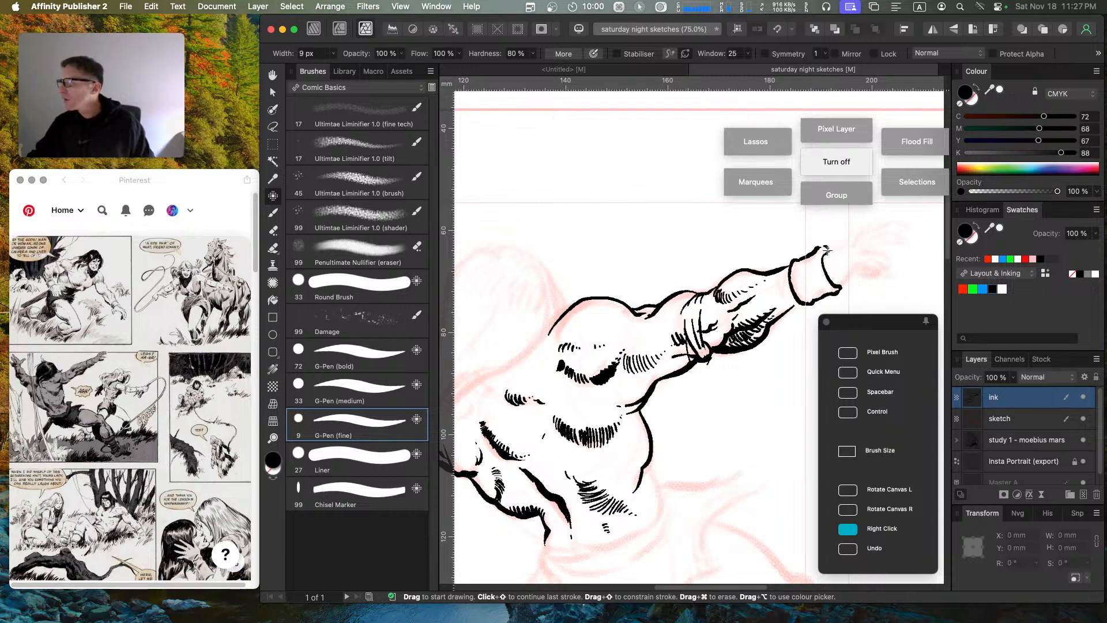
Step: Ink the back of the hand beyond the wristband and try outlining the outstretched finger, undoing the finger strokes
mouse_move(826, 248)
mouse_down()
mouse_move(856, 225)
mouse_move(907, 227)
mouse_move(869, 237)
mouse_move(911, 236)
mouse_move(897, 232)
mouse_up()
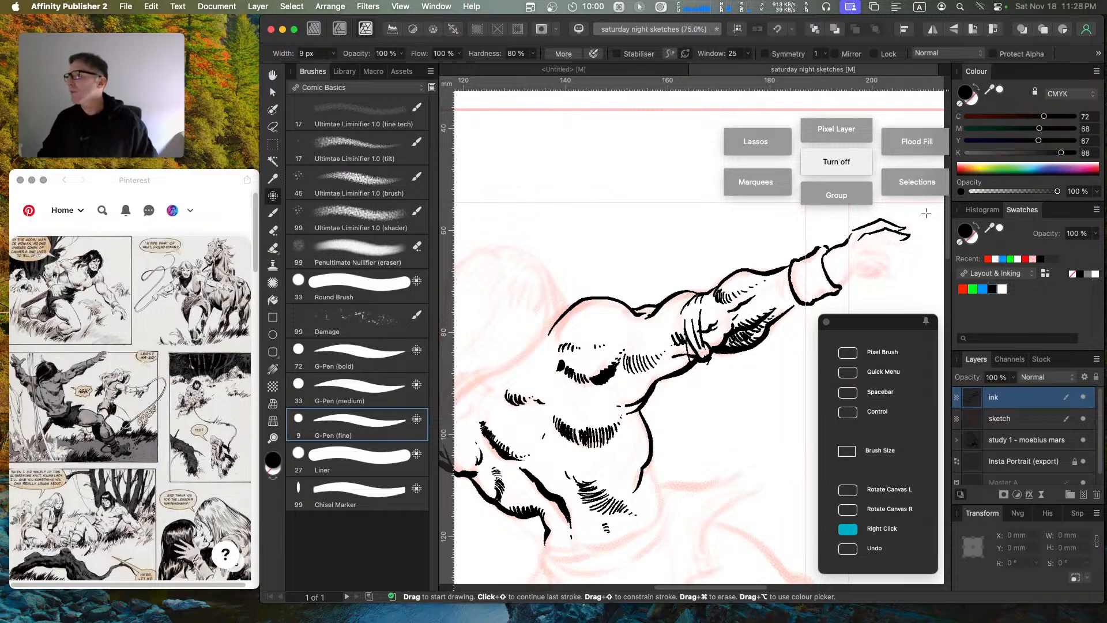
key(Caps_Lock)
key(super+z)
key(super+z)
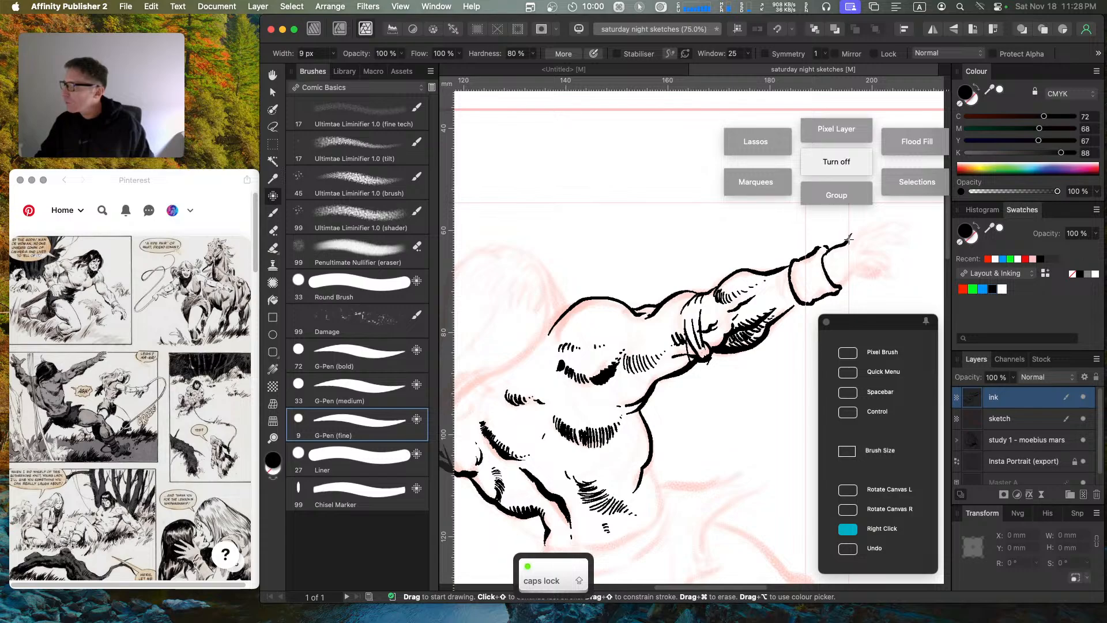
Step: Ink the knuckles and the extended upper fingers of the hand, undoing the last stroke of the lower finger
mouse_move(858, 226)
mouse_down()
mouse_move(909, 223)
mouse_move(877, 232)
mouse_up()
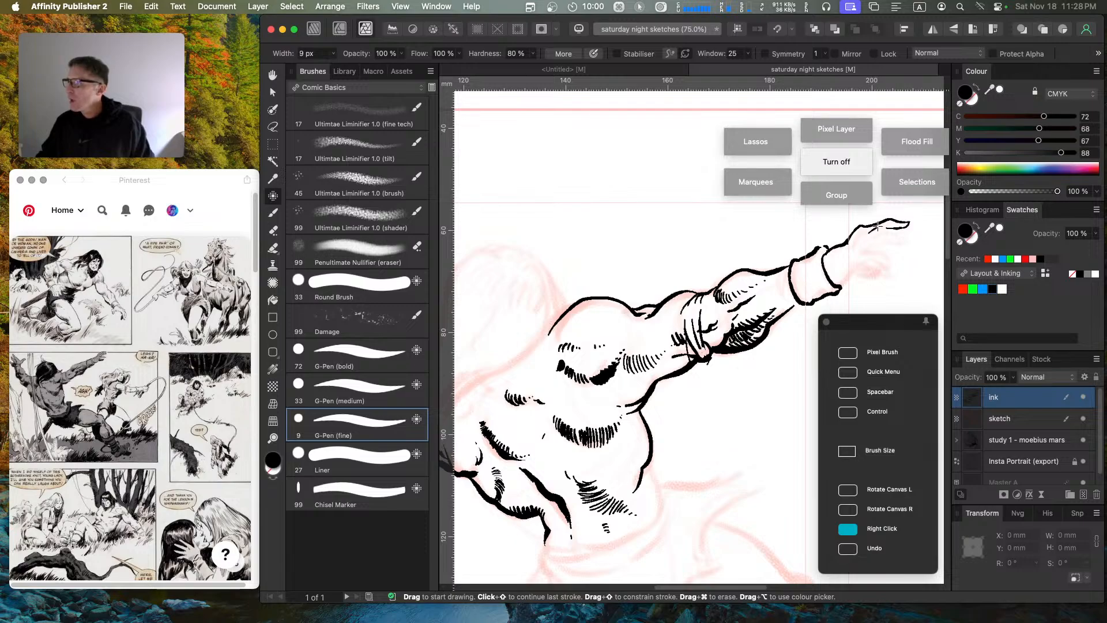
mouse_move(891, 228)
mouse_down()
mouse_move(915, 240)
mouse_move(871, 249)
mouse_move(894, 257)
mouse_up()
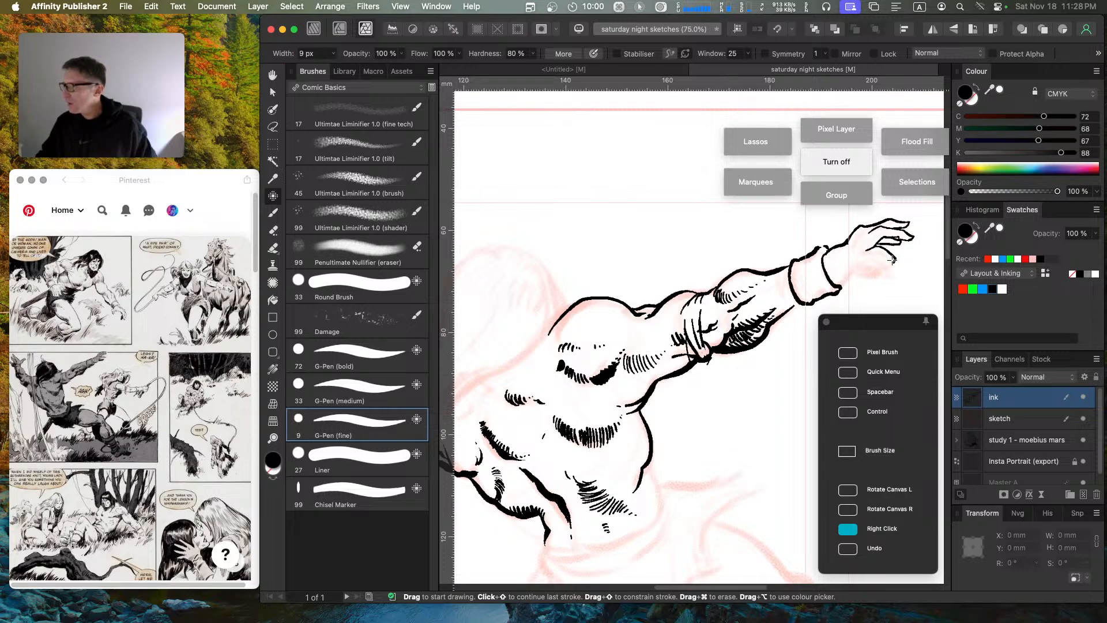
key(super+z)
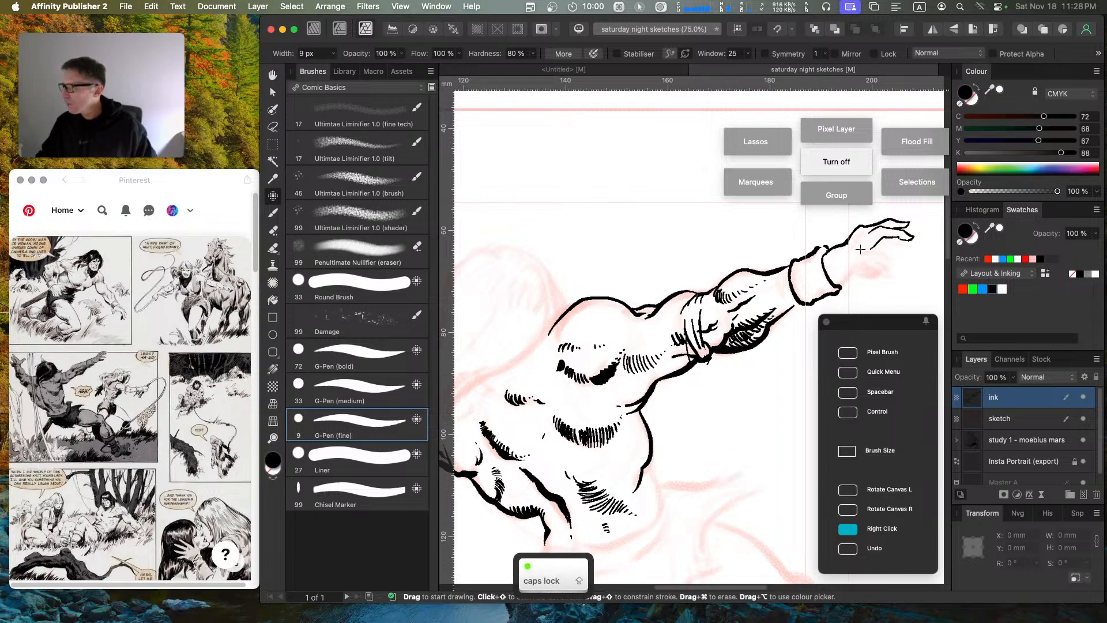
Step: Ink the lower fingers and palm edge of the hand, and fill solid black shadows on the undersides of the fingers
drag(860, 249, 871, 244)
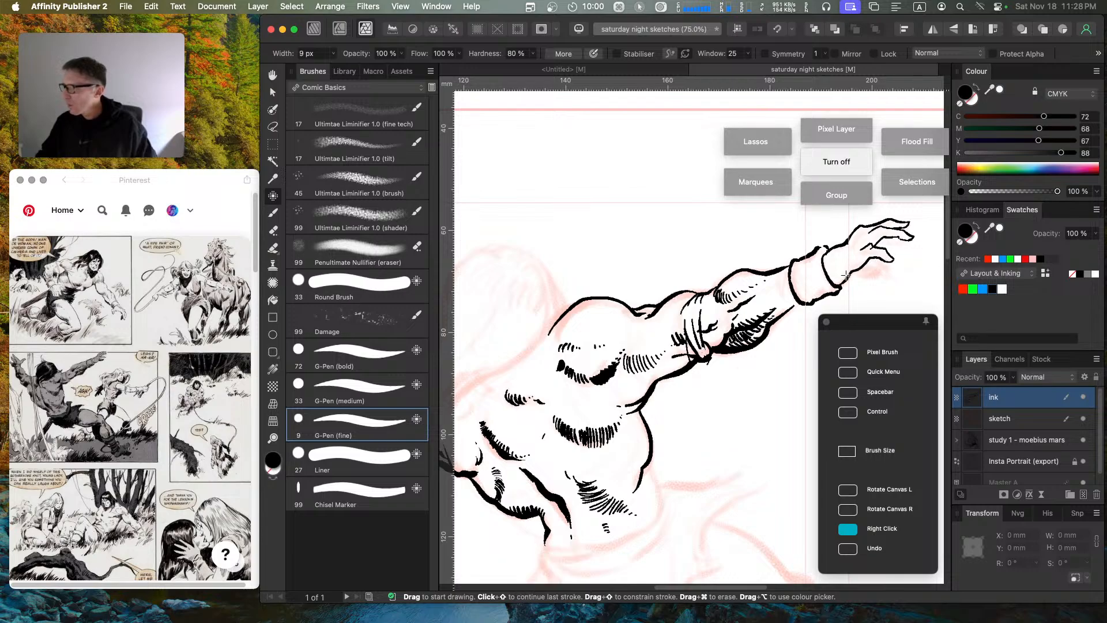
mouse_move(855, 270)
mouse_down()
mouse_move(883, 270)
mouse_move(862, 264)
mouse_move(885, 268)
mouse_move(896, 244)
mouse_up()
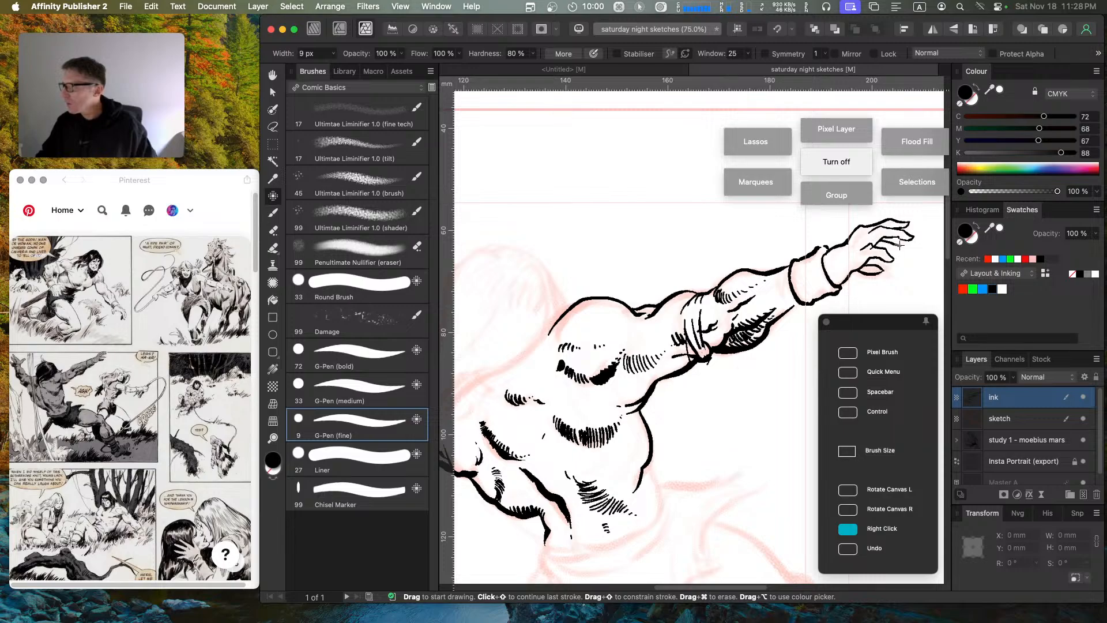
key(Caps_Lock)
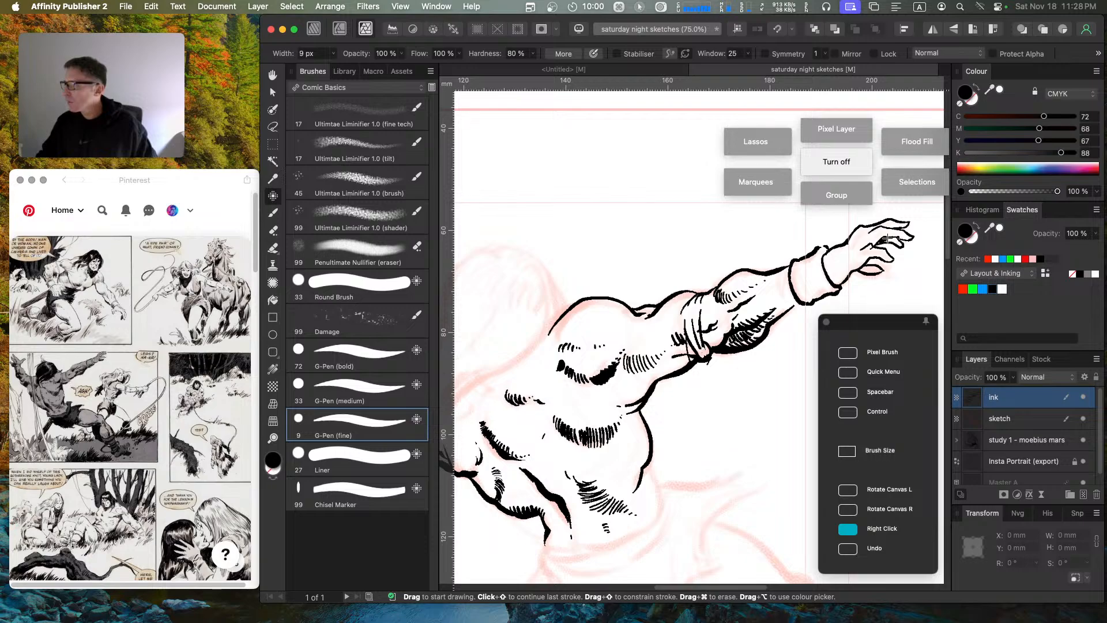
mouse_move(896, 243)
mouse_down()
mouse_move(879, 241)
mouse_move(894, 243)
mouse_move(868, 264)
mouse_move(880, 269)
mouse_move(860, 271)
mouse_up()
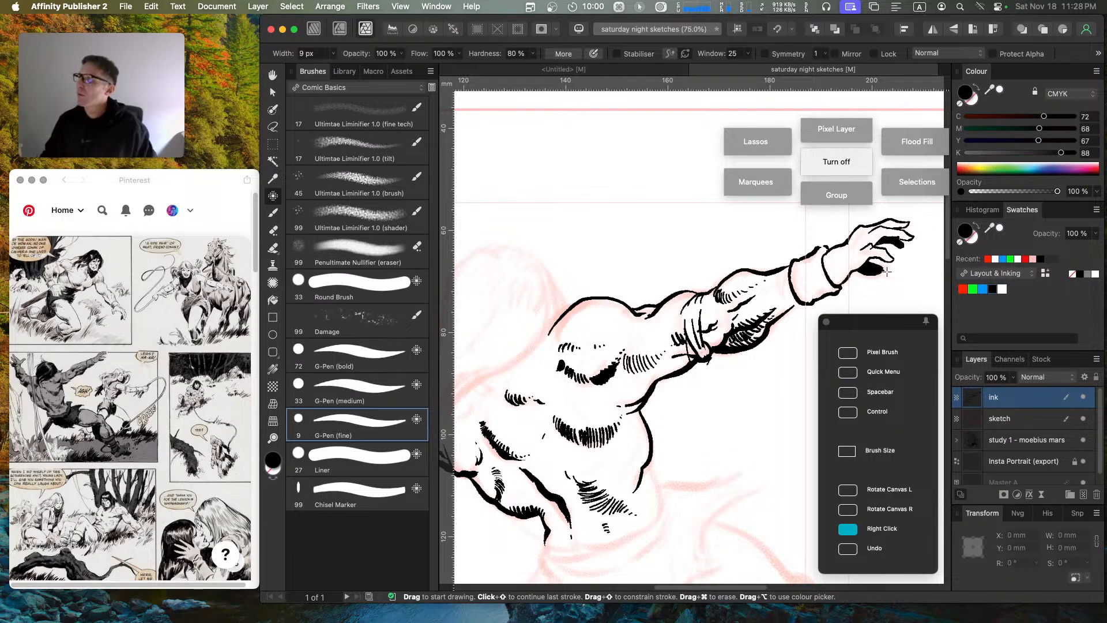
Step: Ink short hatching along the wristband's forearm-side edge, undoing the unwanted last strokes
key(super)
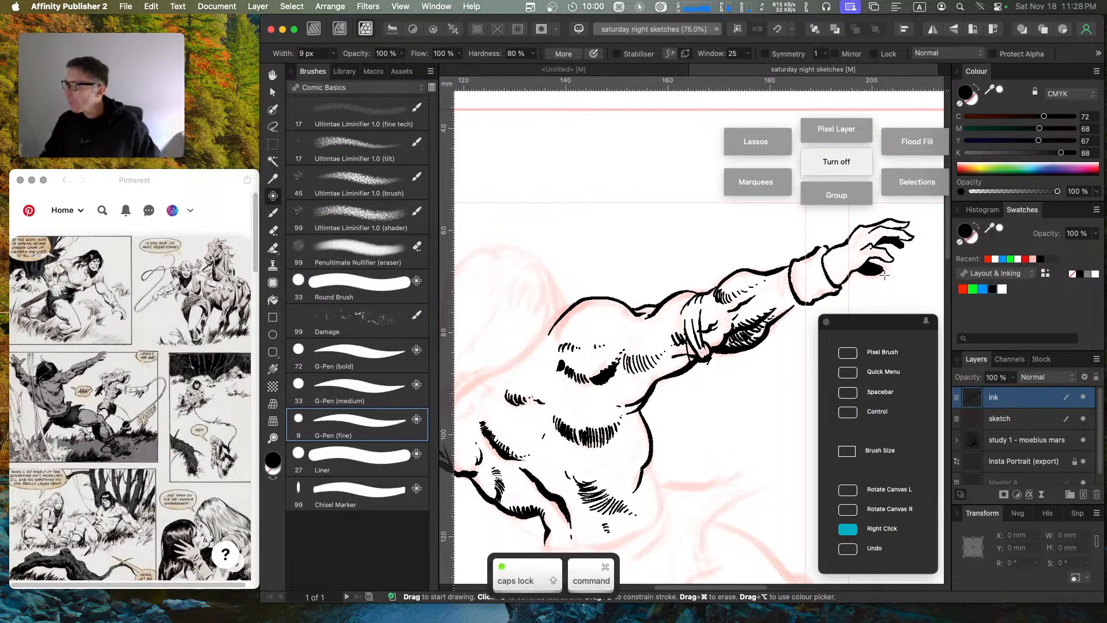
key(super)
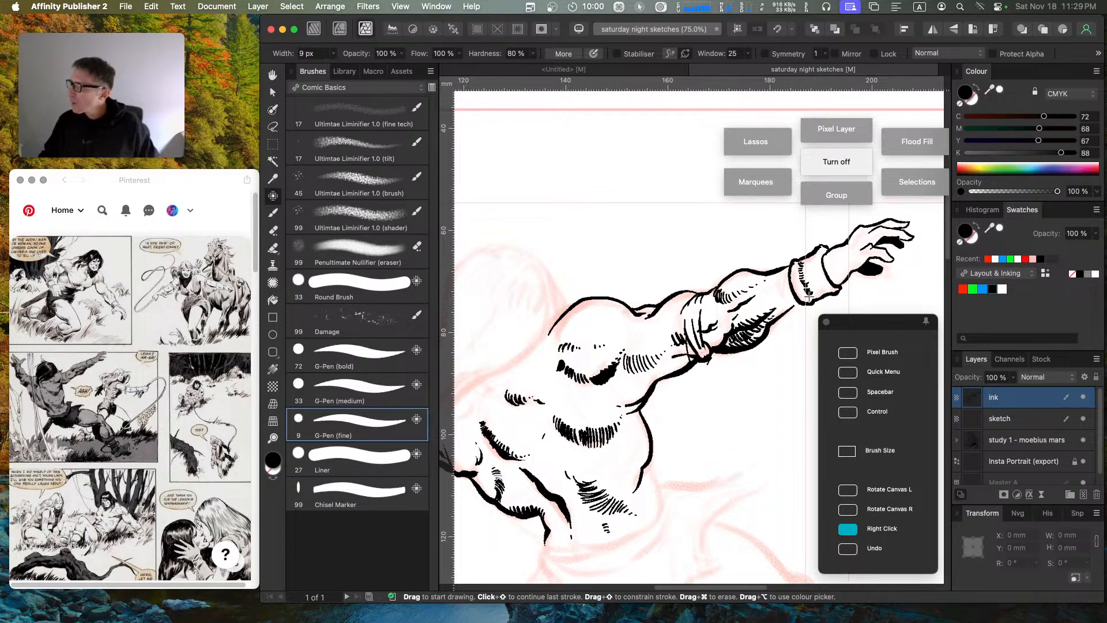
key(super+z)
key(super+z)
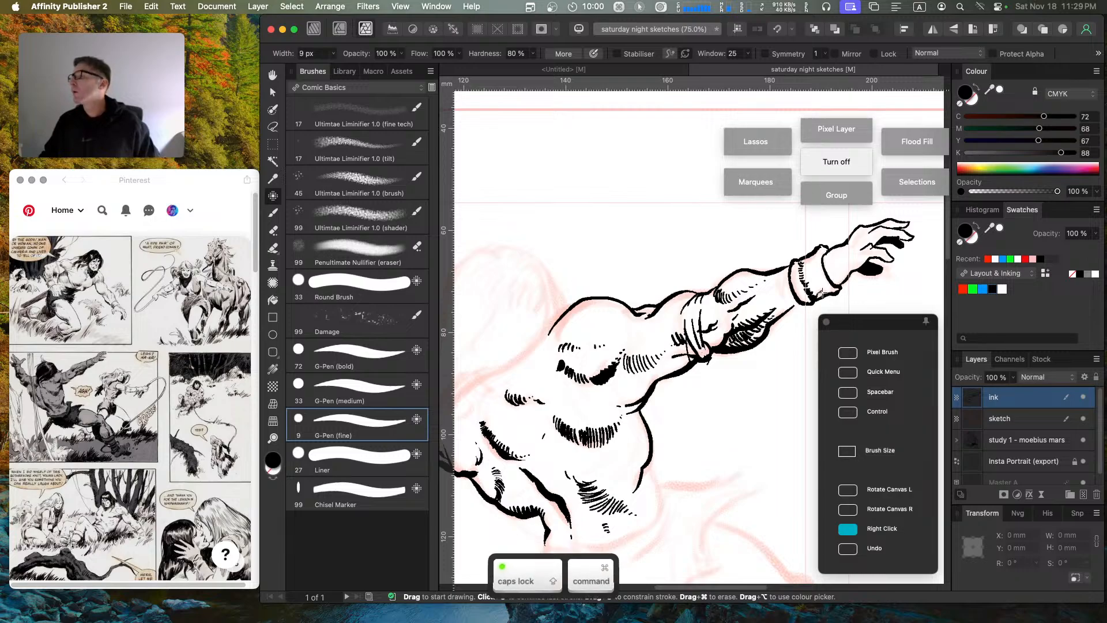
key(super+z)
key(super+z)
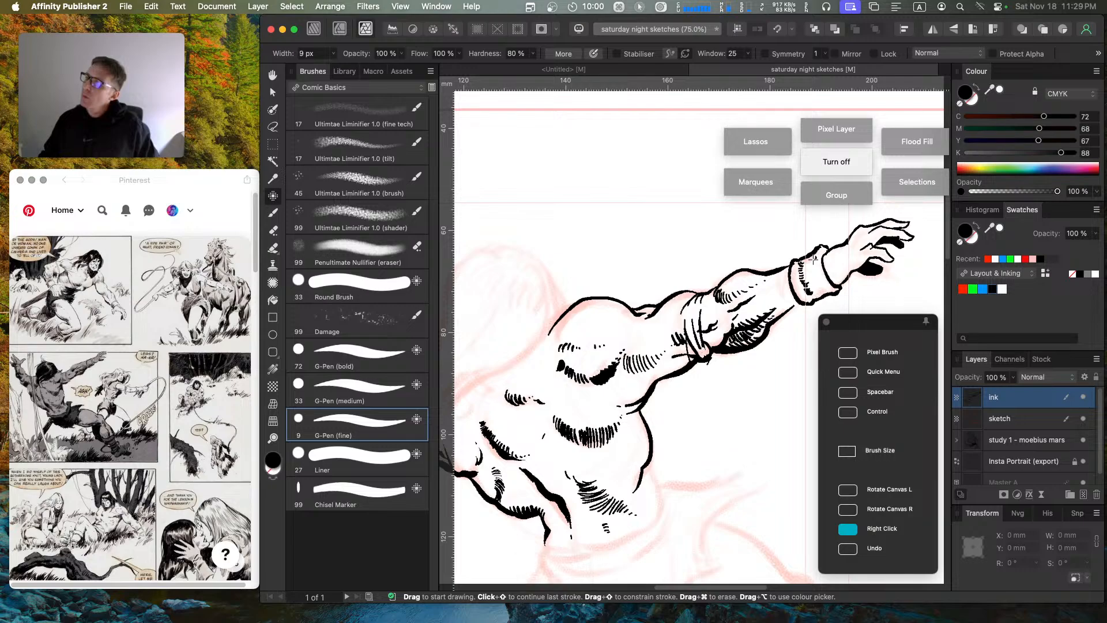
Step: Add hatching to the wristband's hand-side edge, shadow strokes beneath the forearm, and short hatching along the upper arm's underside
drag(819, 270, 825, 285)
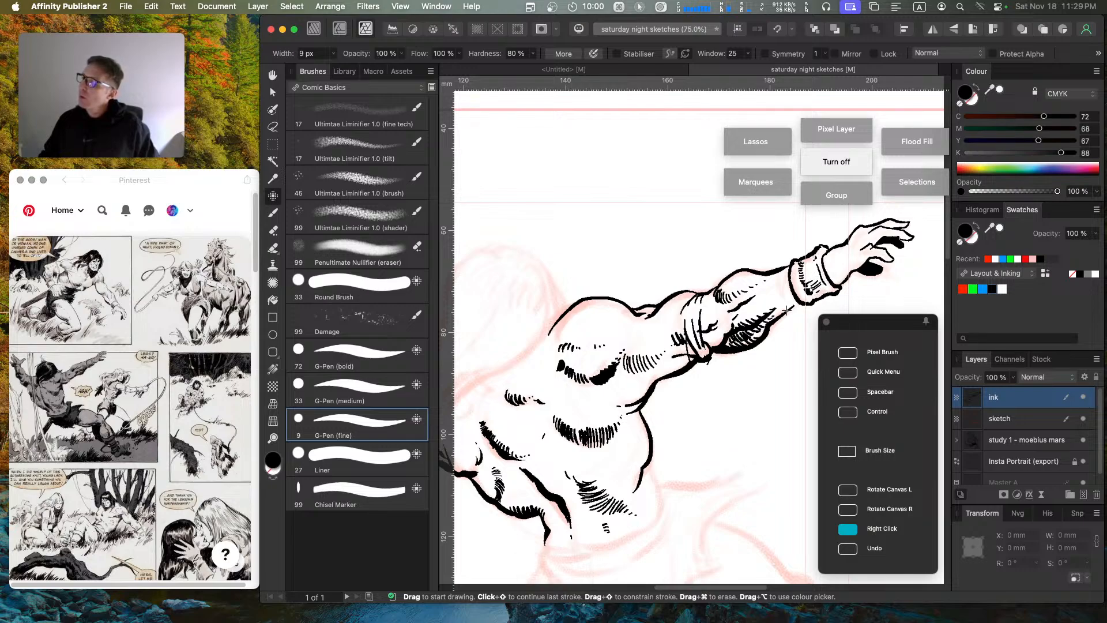
drag(773, 321, 831, 284)
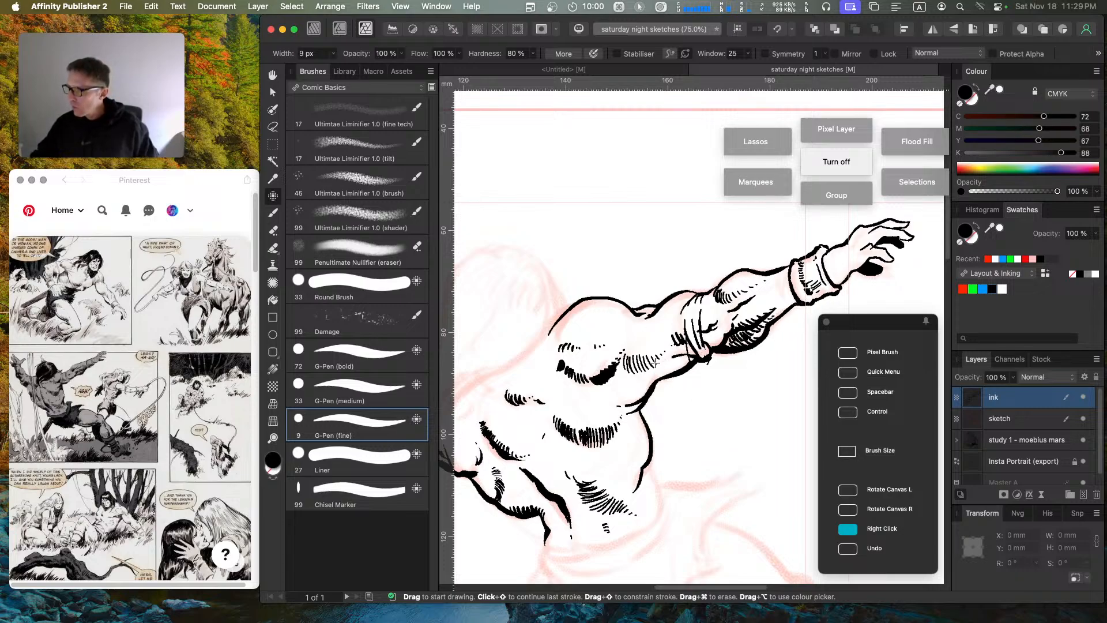
drag(658, 360, 661, 367)
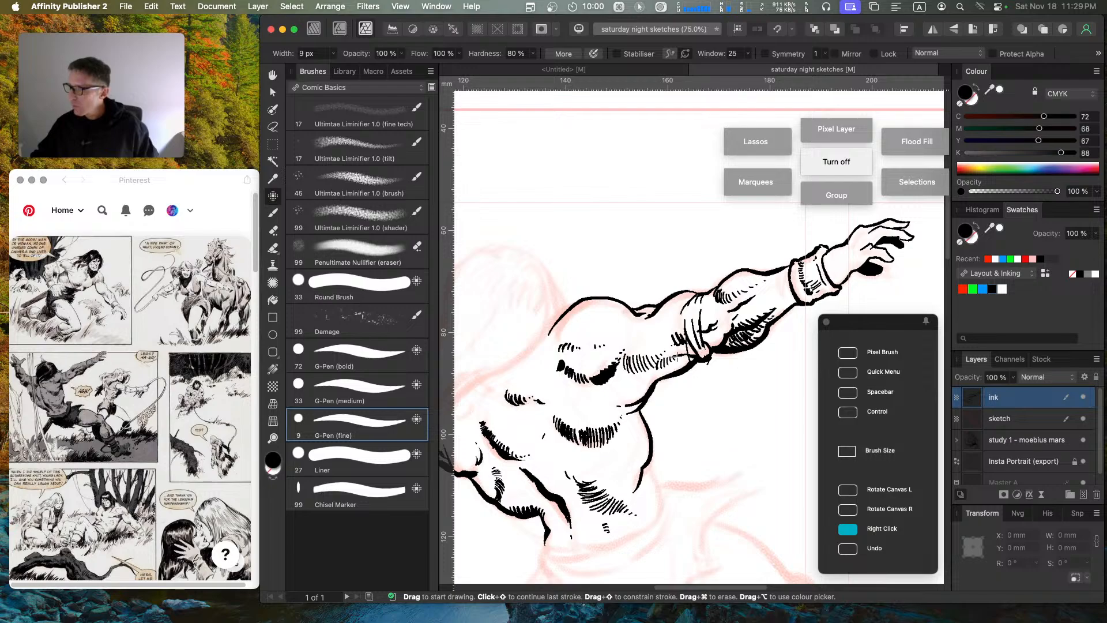
key(space)
mouse_move(661, 286)
mouse_down()
mouse_move(696, 260)
mouse_move(753, 262)
mouse_up()
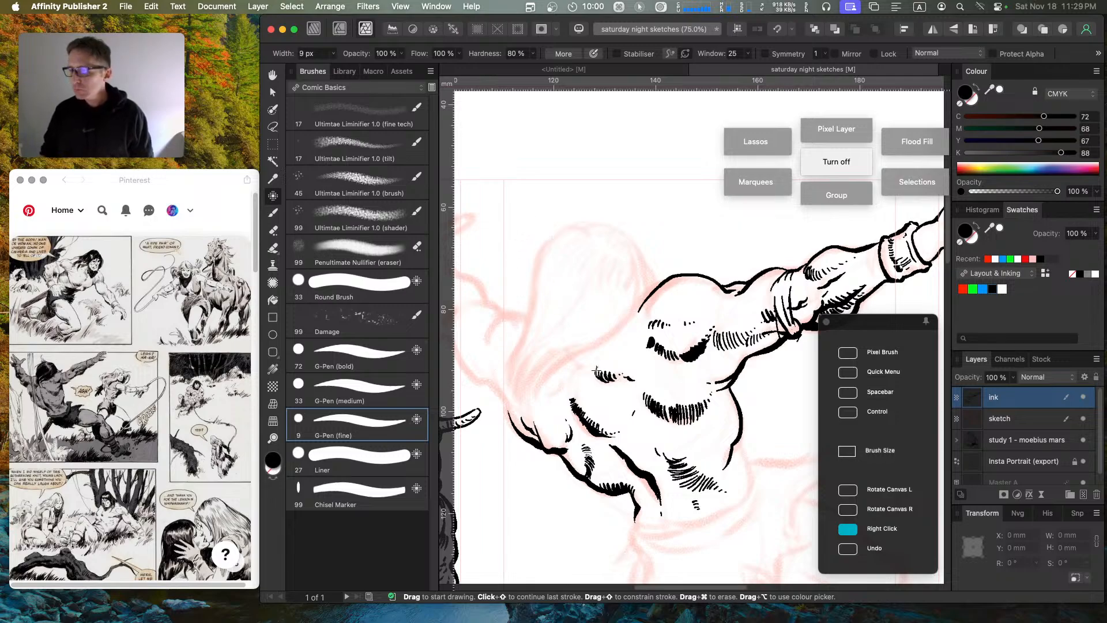
key(space)
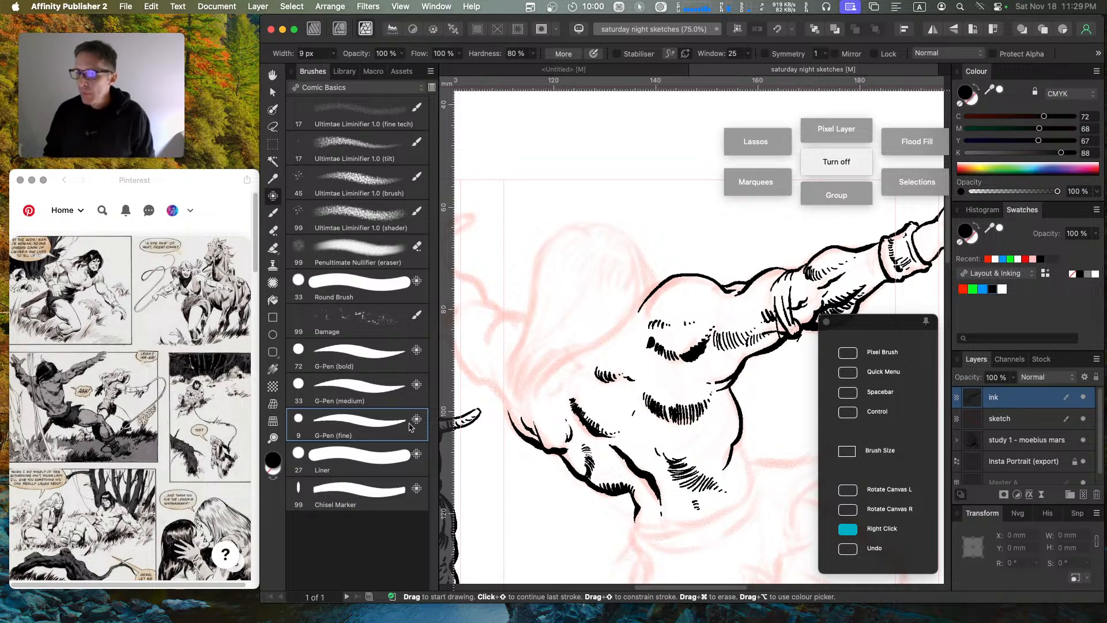
Step: Ink the outer contour of the hair down both sides of the head with the G-Pen (medium) brush, undoing unsatisfactory strokes
click(364, 398)
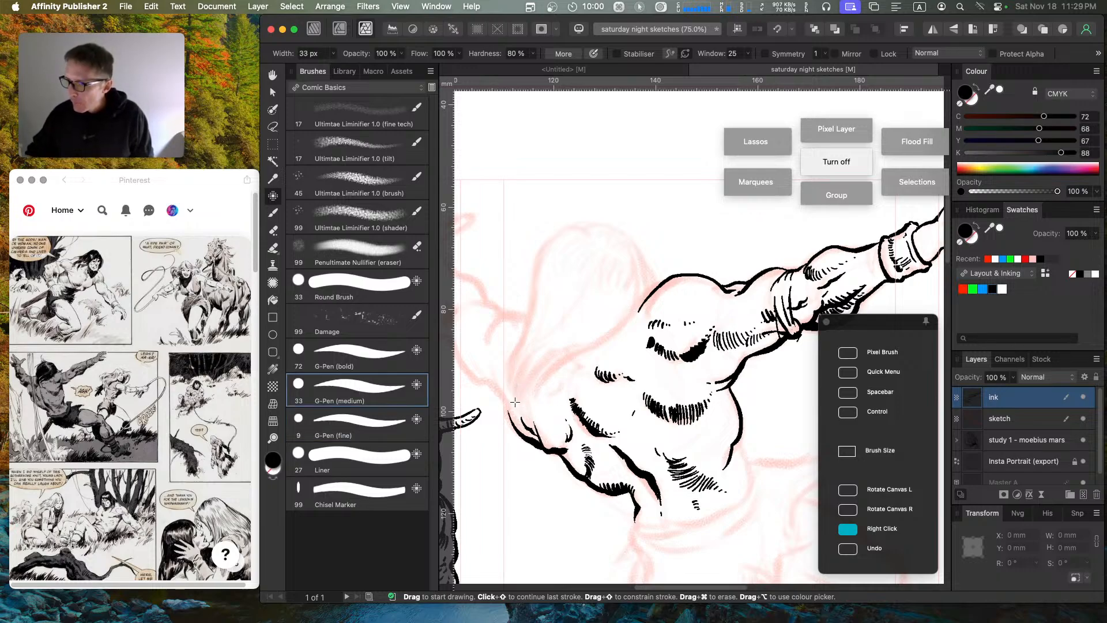
mouse_move(515, 402)
mouse_down()
mouse_move(500, 347)
mouse_move(564, 218)
mouse_up()
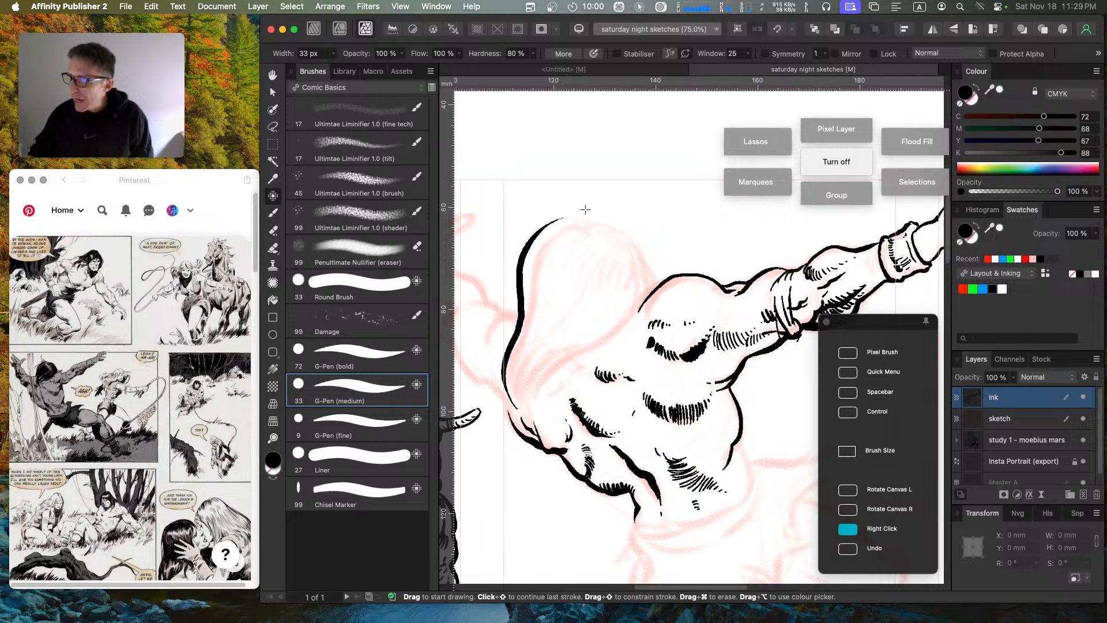
key(super+z)
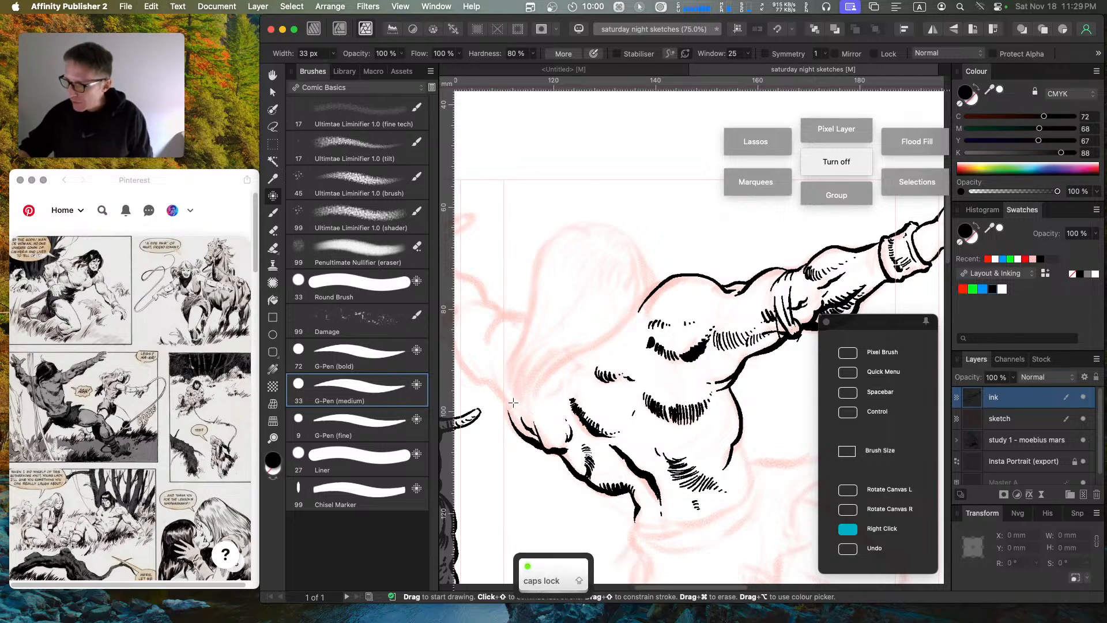
mouse_move(510, 378)
mouse_down()
mouse_move(532, 255)
mouse_move(573, 222)
mouse_up()
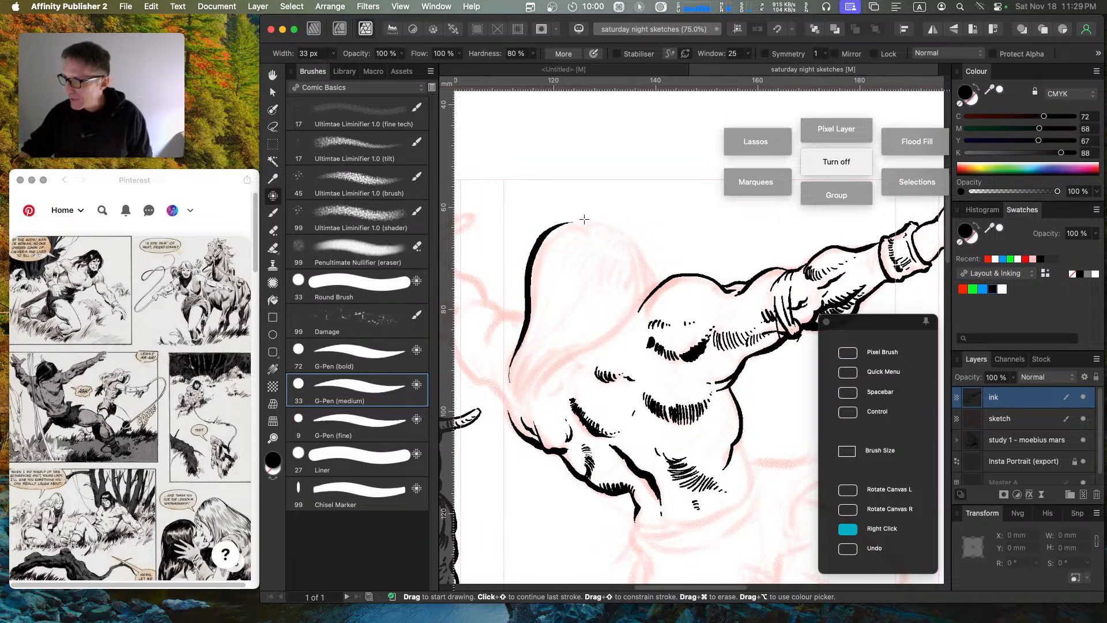
mouse_move(588, 228)
mouse_down()
mouse_move(615, 226)
mouse_move(656, 285)
mouse_up()
key(super+z)
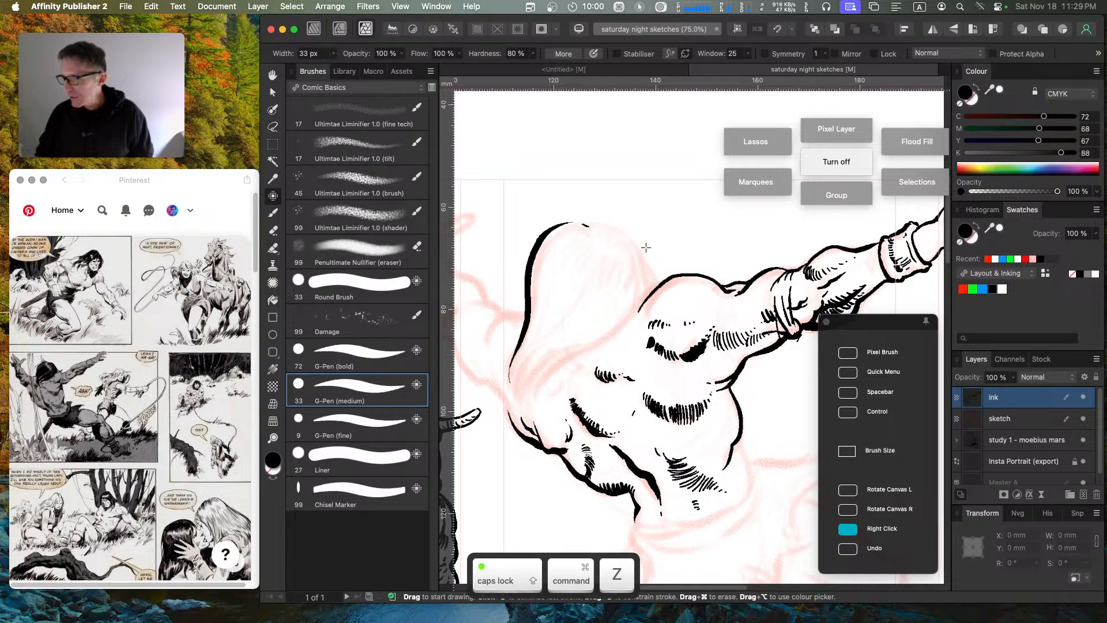
mouse_move(588, 225)
mouse_down()
mouse_move(639, 248)
mouse_move(644, 276)
mouse_move(624, 348)
mouse_up()
key(super+z)
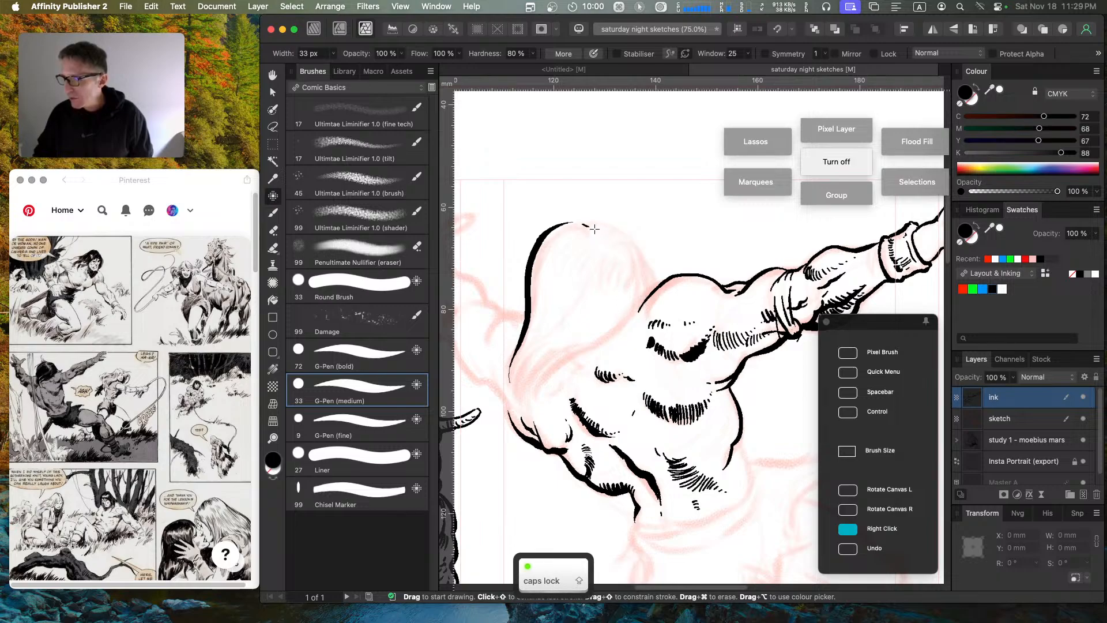
mouse_move(599, 225)
mouse_down()
mouse_move(632, 241)
mouse_move(640, 295)
mouse_move(627, 344)
mouse_up()
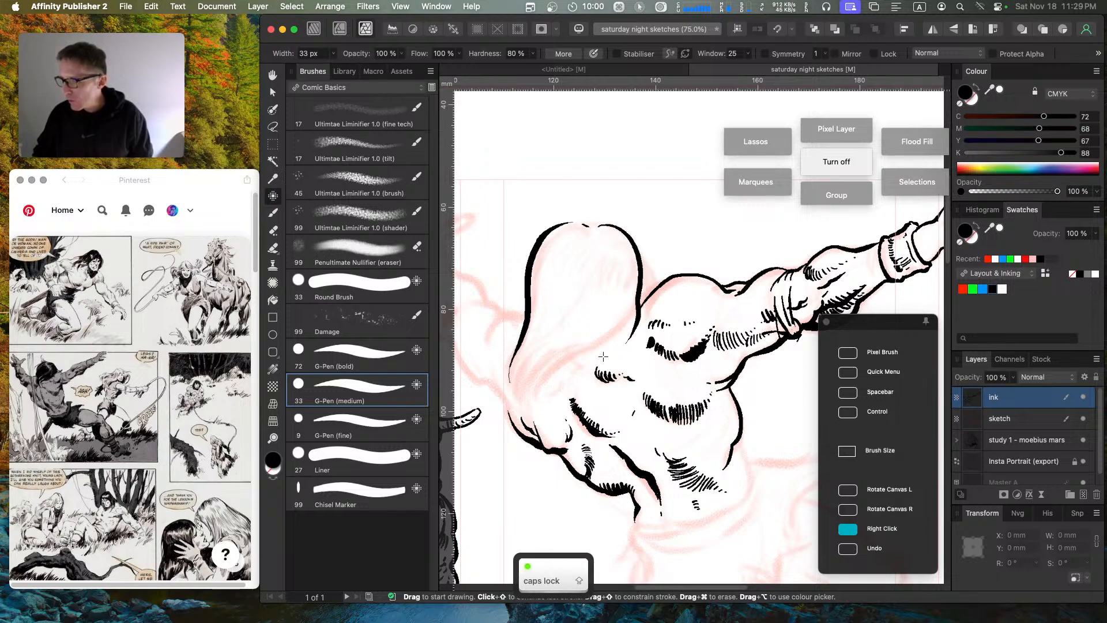
Step: Ink tapering strands along the lower ends of the hair and close the outline gap at the crown
drag(534, 337, 519, 410)
drag(538, 362, 523, 395)
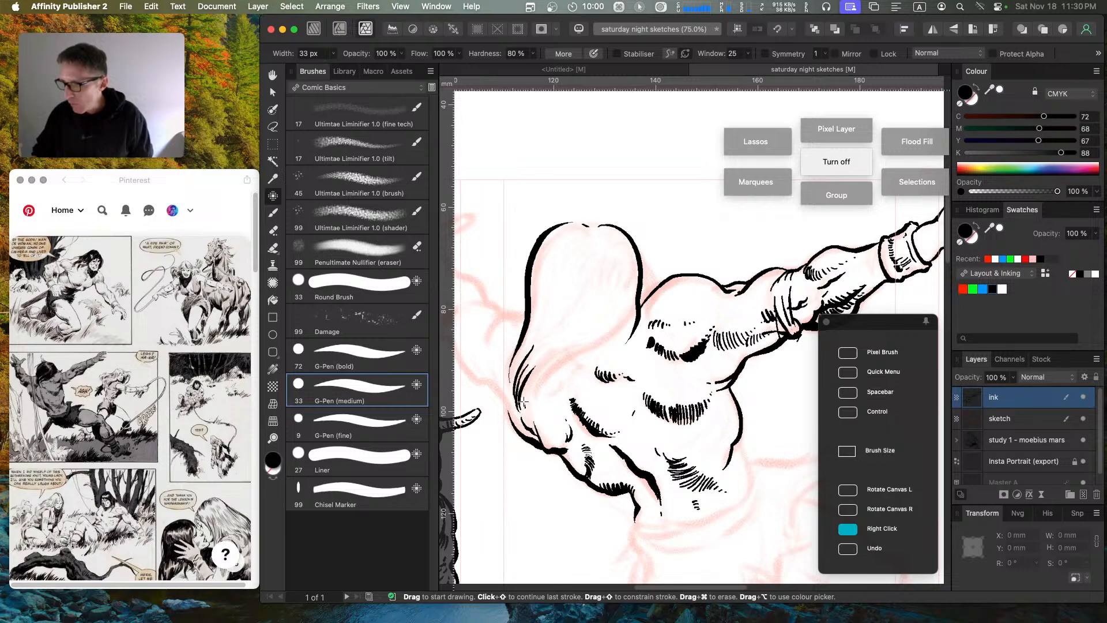
mouse_move(546, 355)
mouse_down()
mouse_move(532, 390)
mouse_move(580, 345)
mouse_up()
key(super+z)
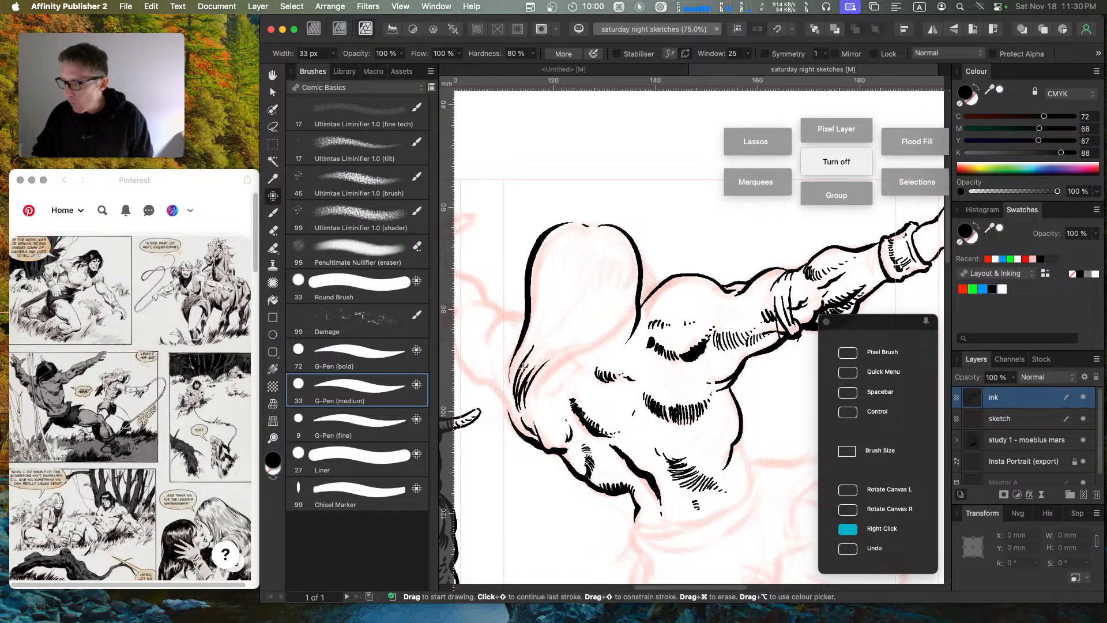
drag(524, 367, 511, 393)
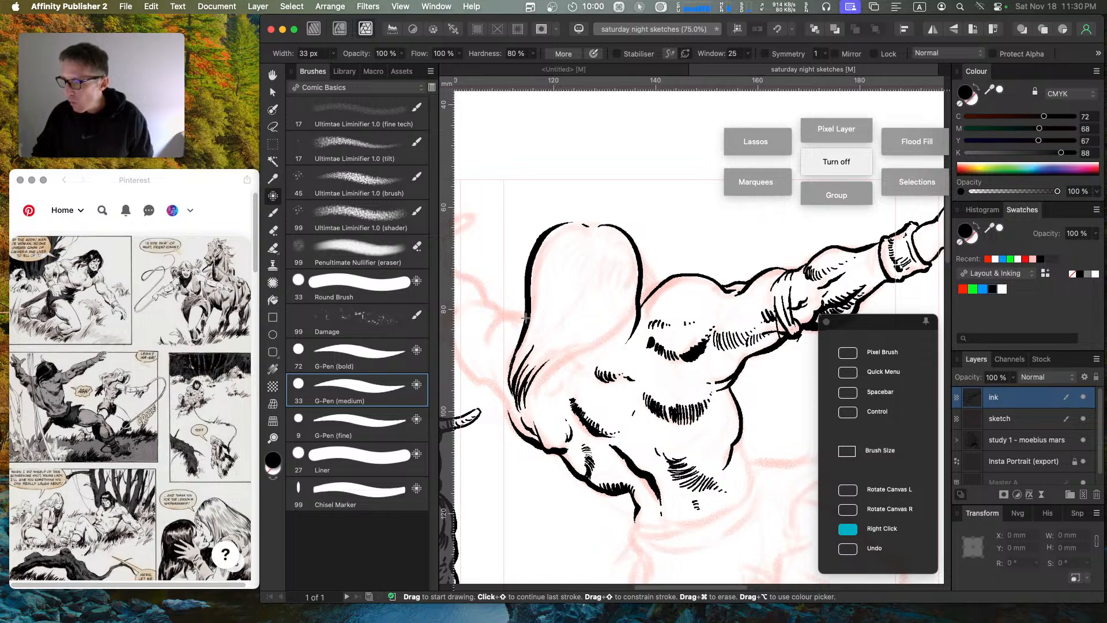
mouse_move(527, 307)
mouse_down()
mouse_move(499, 382)
mouse_move(570, 343)
mouse_up()
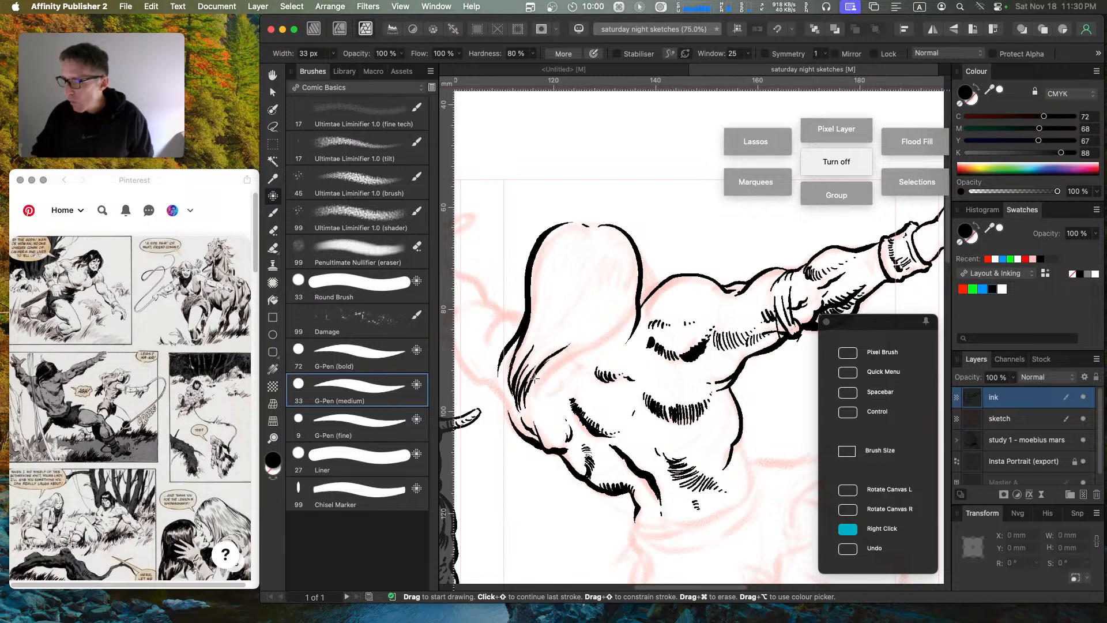
mouse_move(535, 379)
mouse_down()
mouse_move(586, 334)
mouse_move(545, 391)
mouse_move(550, 408)
mouse_move(555, 373)
mouse_move(622, 311)
mouse_move(592, 352)
mouse_move(612, 346)
mouse_move(629, 310)
mouse_move(621, 346)
mouse_move(638, 323)
mouse_up()
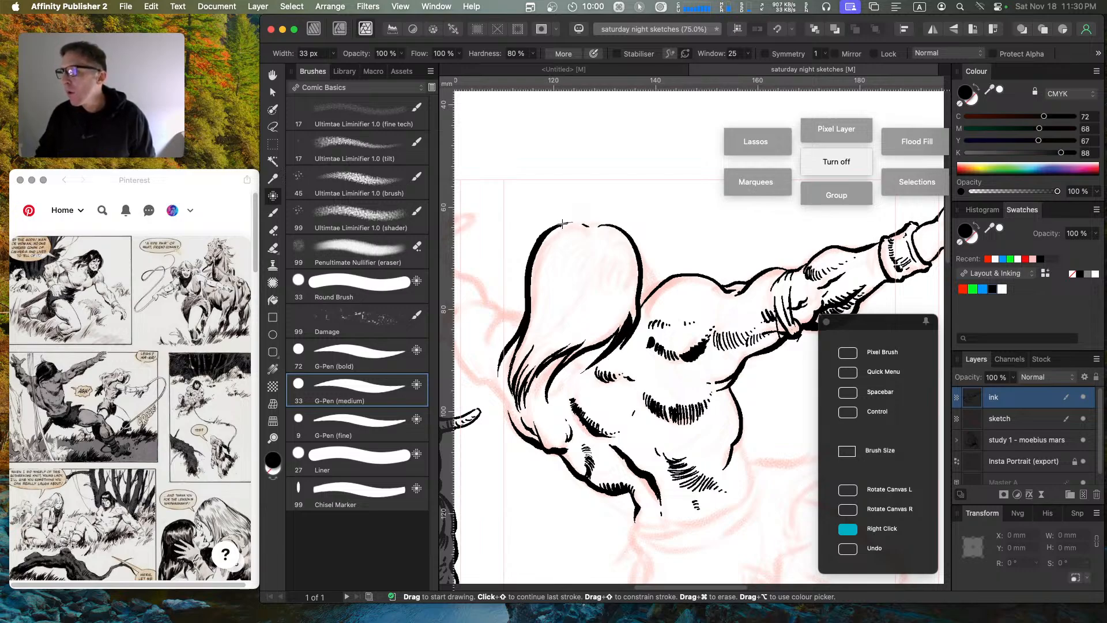
drag(563, 224, 593, 224)
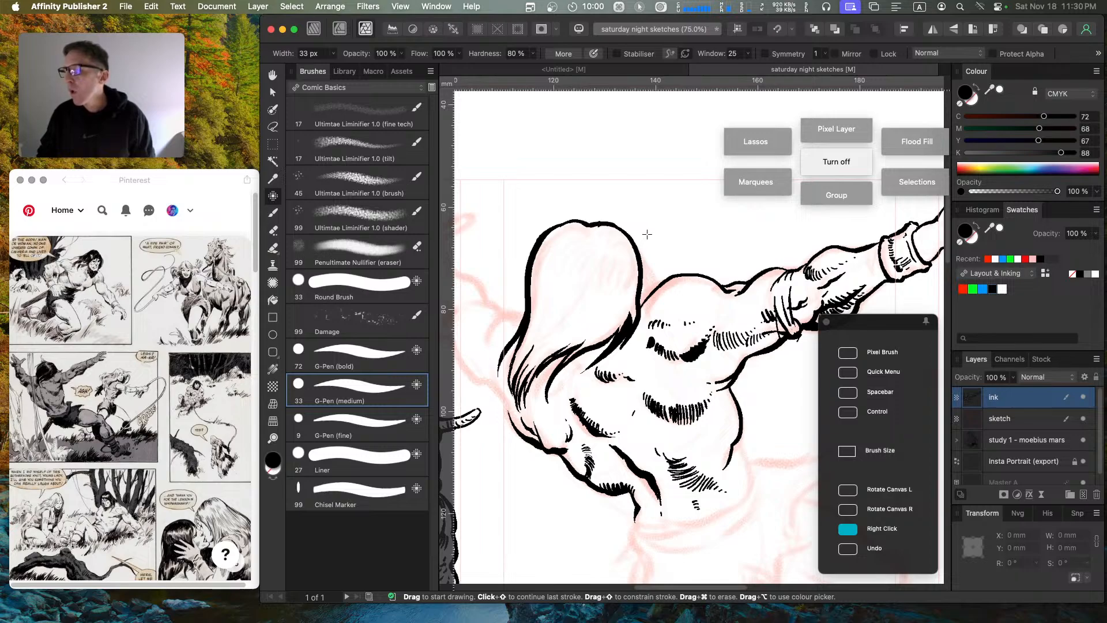
Step: Flood-fill the enclosed hair shape with solid black and return to the brush
key(g)
click(584, 278)
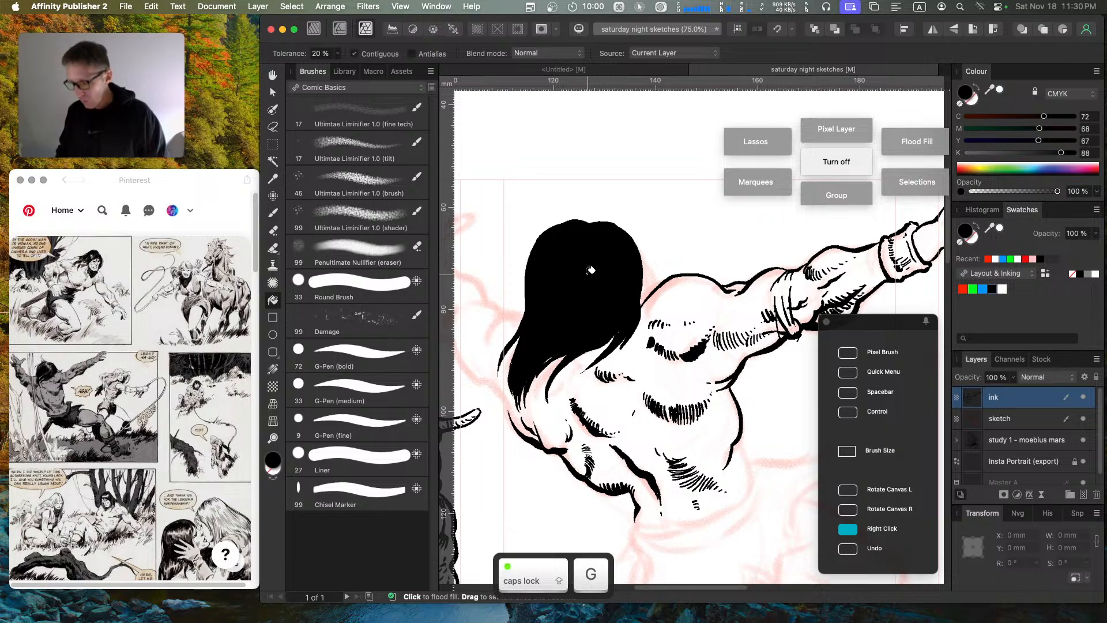
key(y)
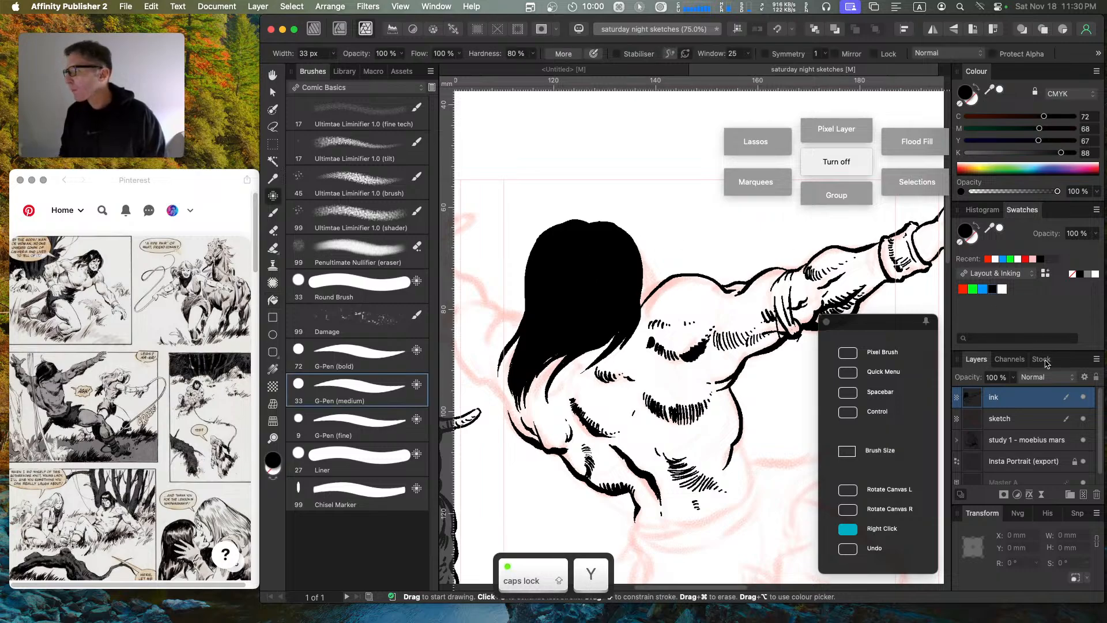
Step: Lower the ink layer's opacity to 59% and keep the G-Pen (medium) brush active
click(1013, 378)
drag(1014, 391, 973, 392)
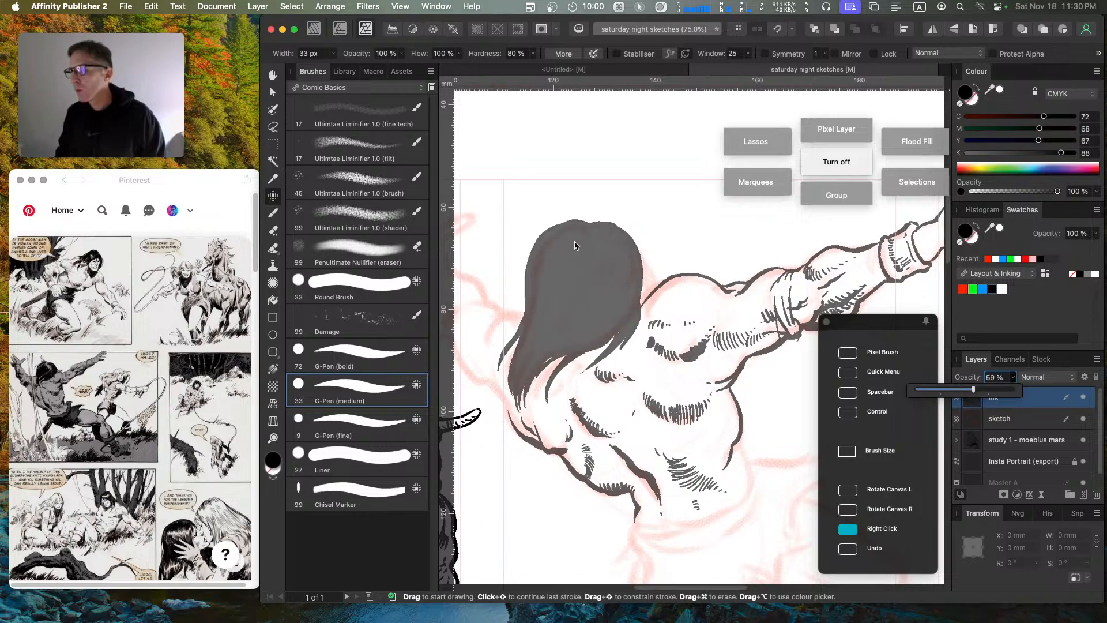
click(399, 380)
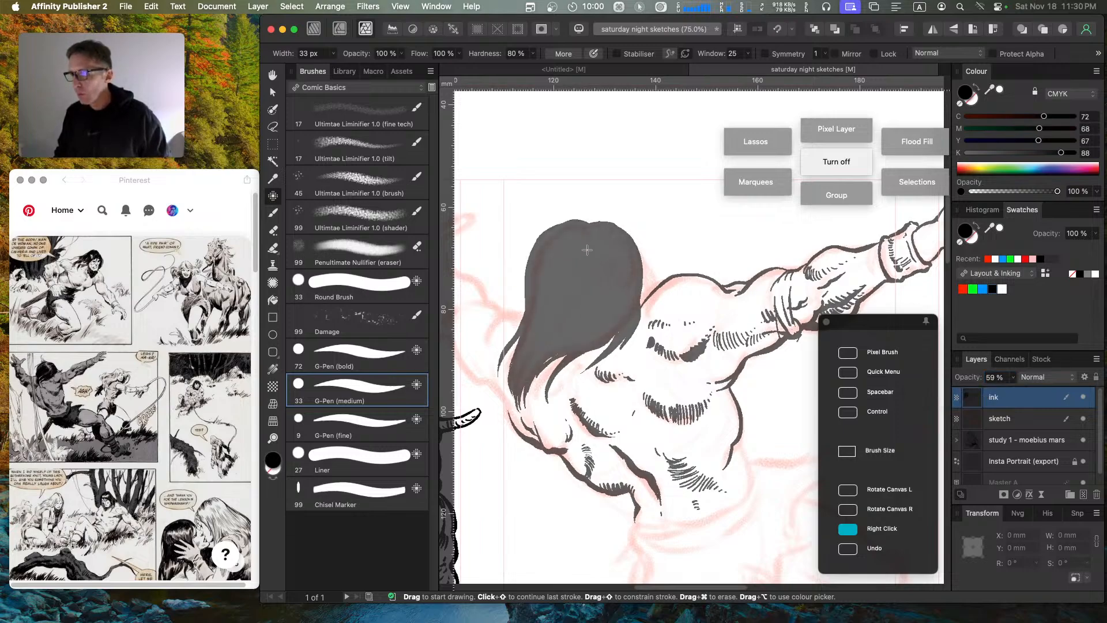
Step: Try erasing fanned highlight strokes into the black hair at the crown and restoring the ink layer's opacity to 100%
mouse_move(562, 247)
mouse_down()
mouse_move(586, 236)
mouse_move(566, 259)
mouse_move(586, 239)
mouse_move(573, 256)
mouse_move(595, 245)
mouse_move(585, 263)
mouse_move(601, 243)
mouse_up()
mouse_move(593, 283)
mouse_down()
mouse_move(604, 251)
mouse_move(605, 265)
mouse_up()
key(Caps_Lock)
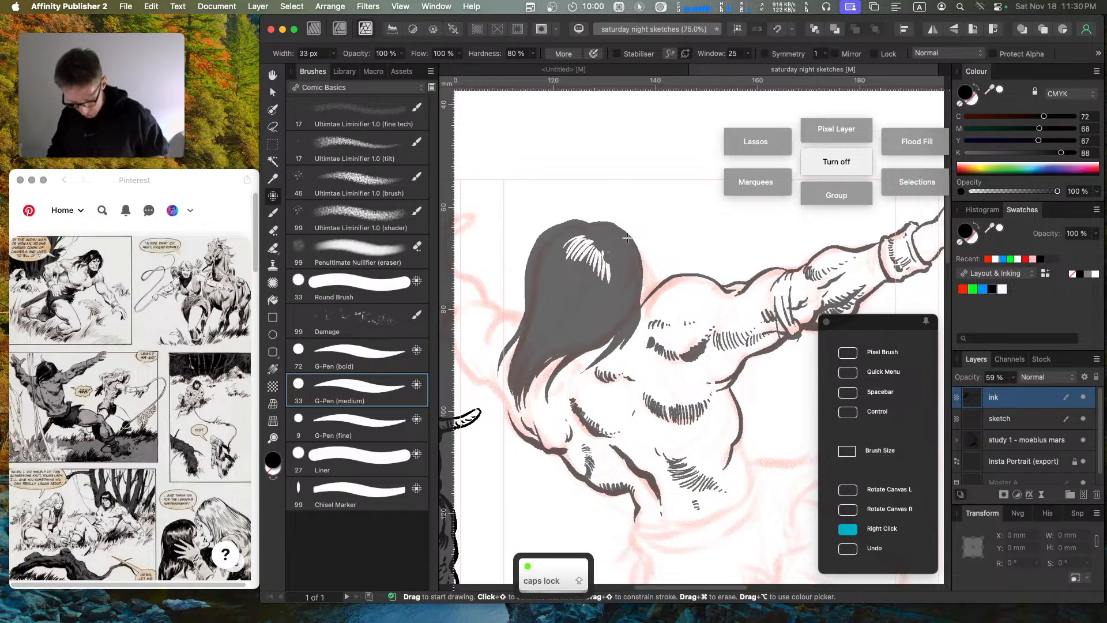
key(super+z)
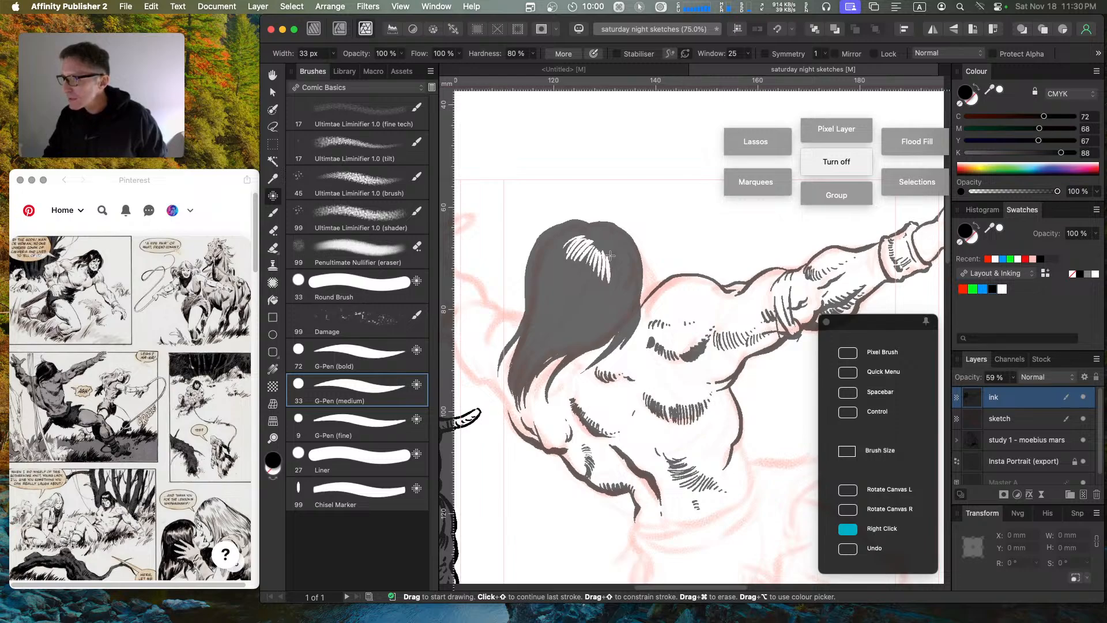
mouse_move(610, 257)
mouse_down()
mouse_move(613, 284)
mouse_move(628, 290)
mouse_up()
mouse_move(600, 229)
mouse_down()
mouse_move(589, 242)
mouse_move(623, 244)
mouse_up()
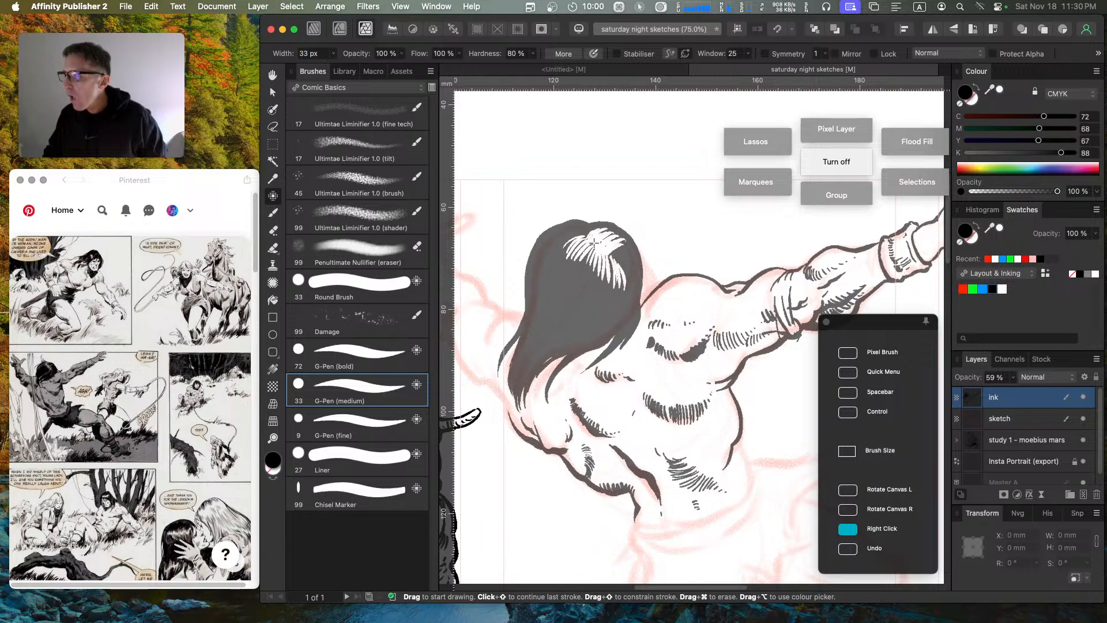
mouse_move(607, 253)
mouse_down()
mouse_move(628, 250)
mouse_move(632, 263)
mouse_up()
drag(622, 271, 634, 267)
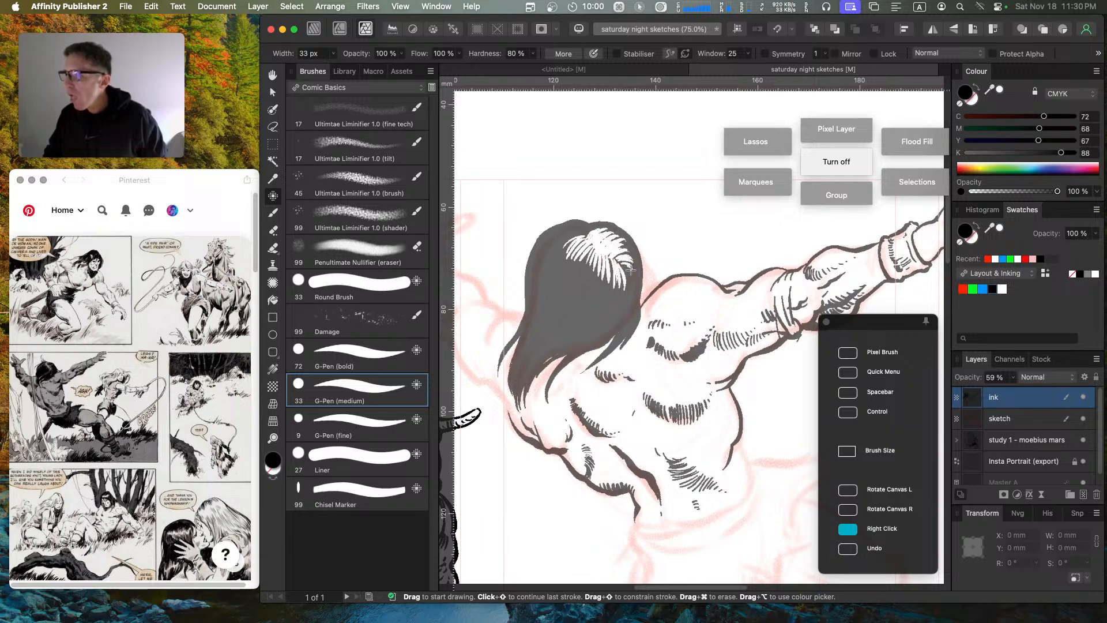
key(Caps_Lock)
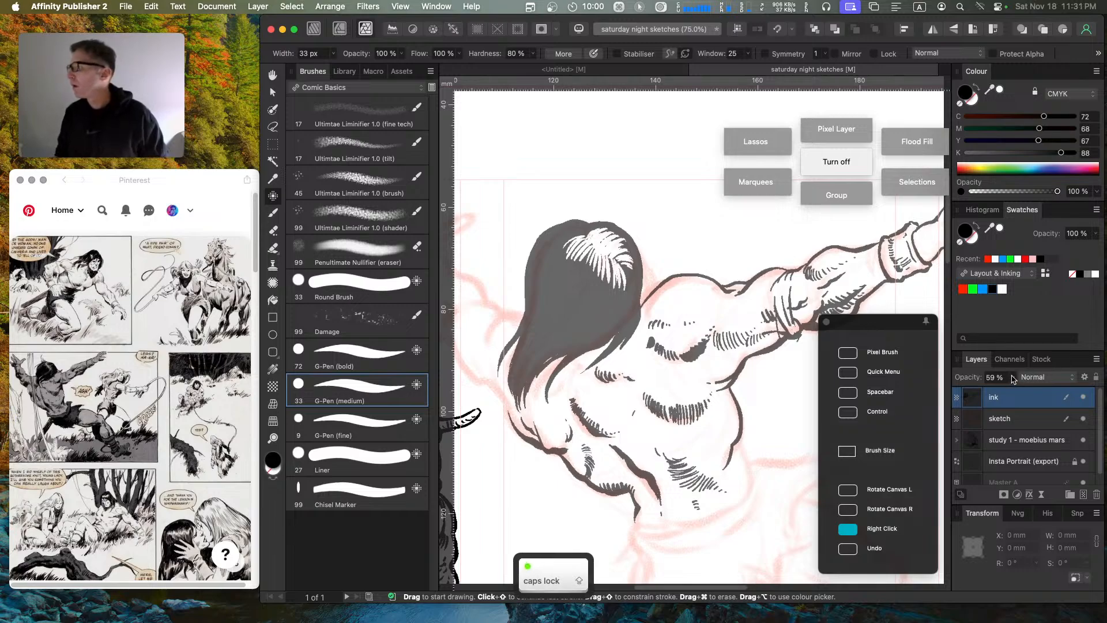
mouse_move(1013, 377)
mouse_down()
mouse_move(1012, 391)
mouse_move(1052, 389)
mouse_up()
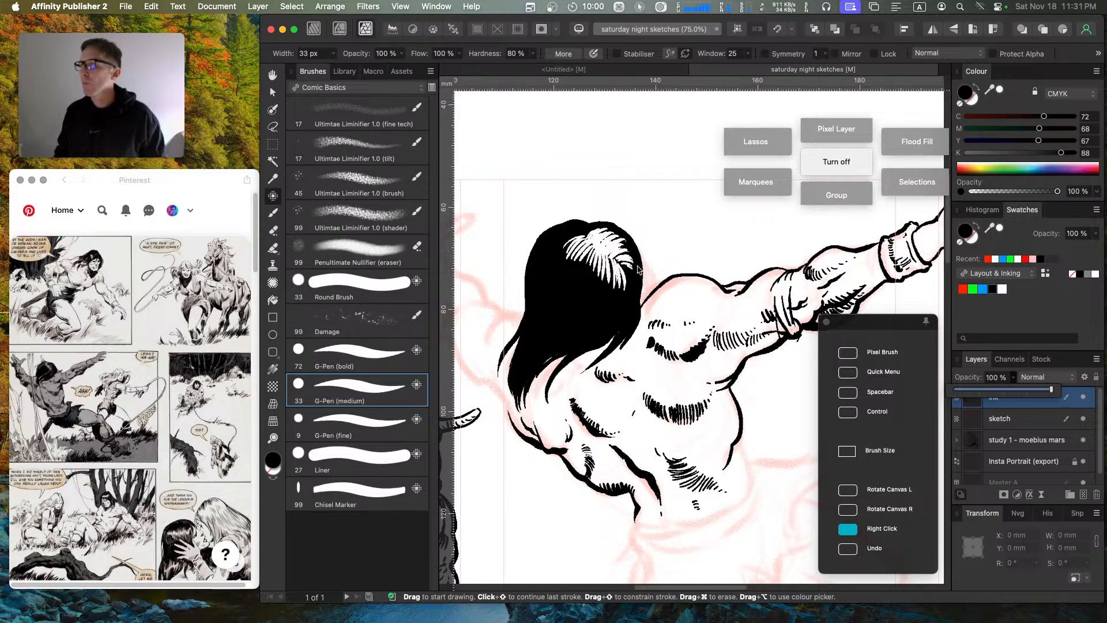
Step: Undo the opacity change and all highlight strokes in the hair, back to the solid fill
key(super+z)
key(super+z)
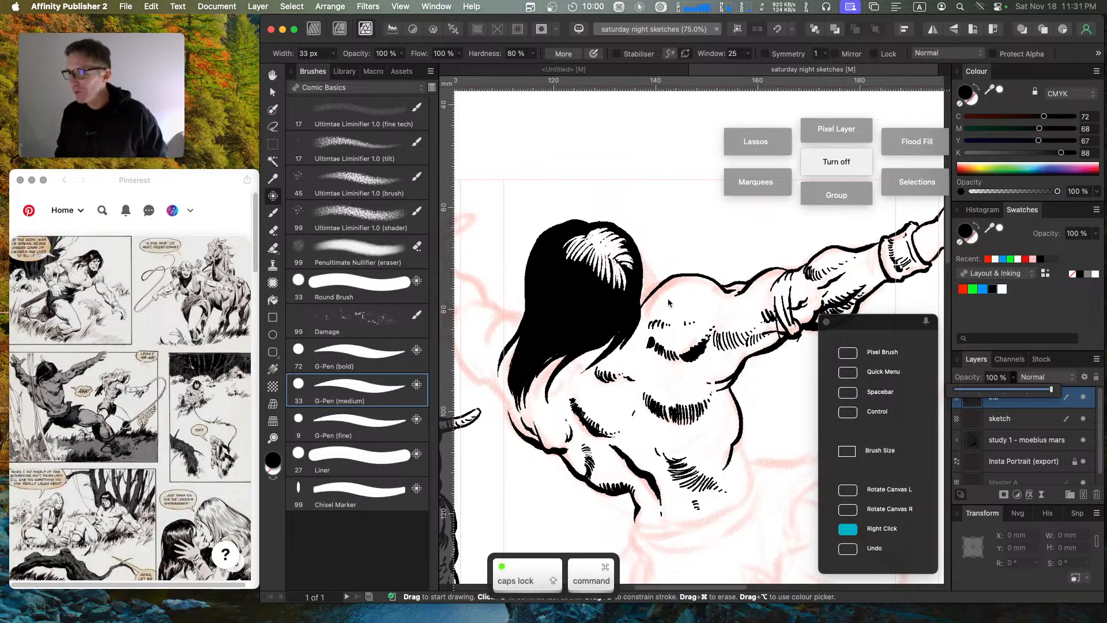
key(super+z)
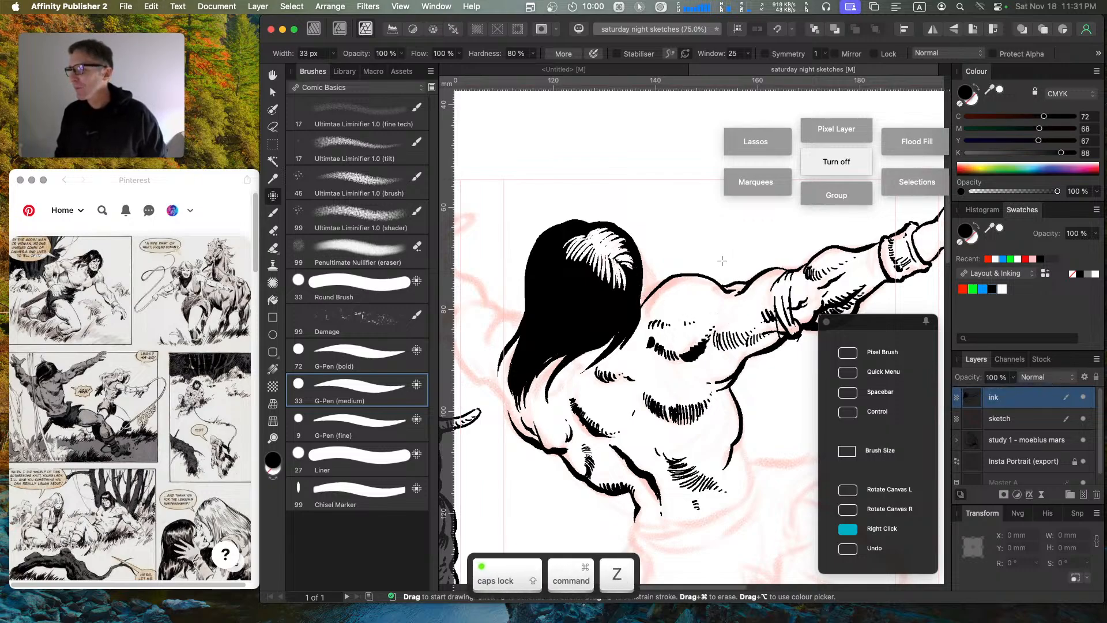
key(super+z)
key(super+z)
key(super+z)
key(super+z)
key(super+z)
key(super+z)
key(super+z)
key(super+z)
key(super+z)
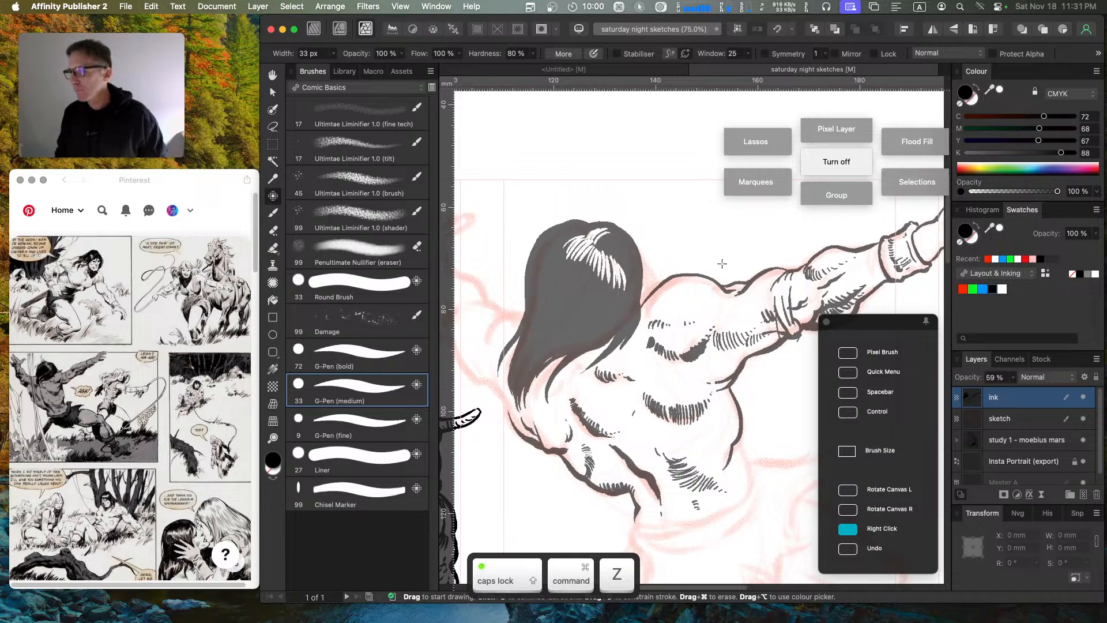
key(super+z)
key(super+z)
key(super+z)
key(super+z)
key(super+z)
key(super+z)
key(super+z)
key(super+z)
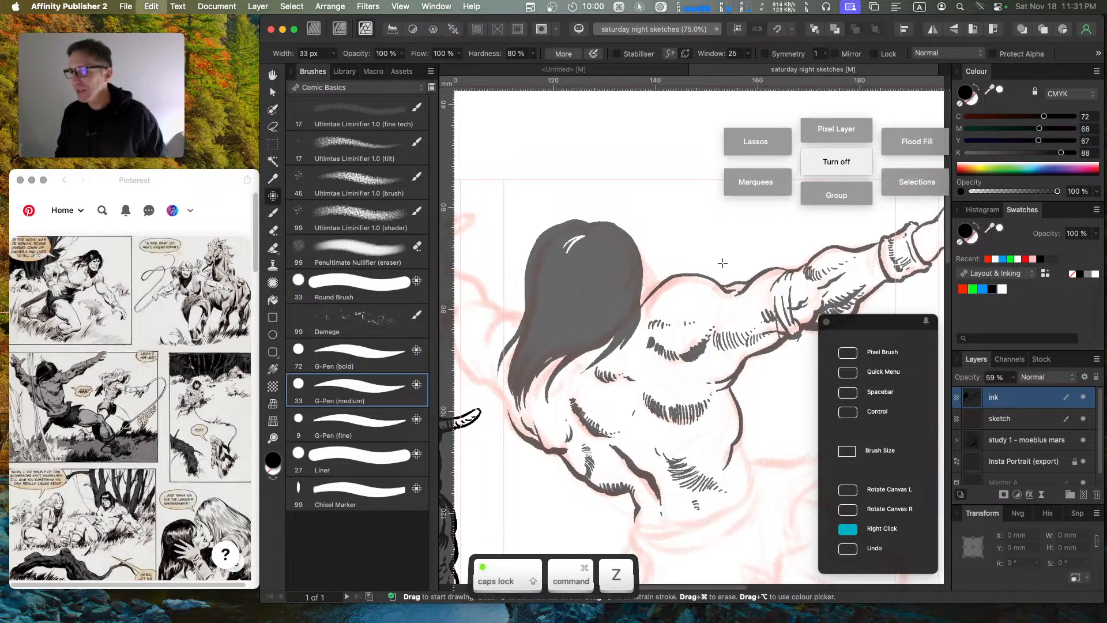
key(super+z)
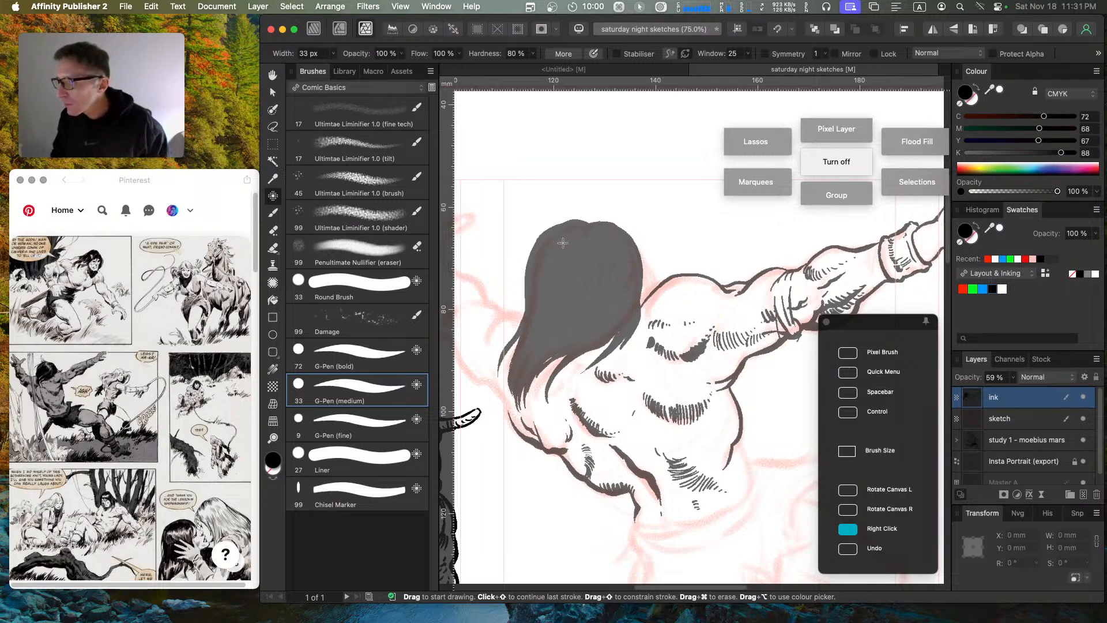
Step: Erase curved highlight strokes across the hair's crown and thin strand highlights down its length with the G-Pen (medium) brush
key(Caps_Lock)
key(super)
mouse_move(564, 243)
mouse_down()
mouse_move(597, 234)
mouse_move(583, 250)
mouse_move(599, 236)
mouse_move(595, 258)
mouse_move(619, 257)
mouse_up()
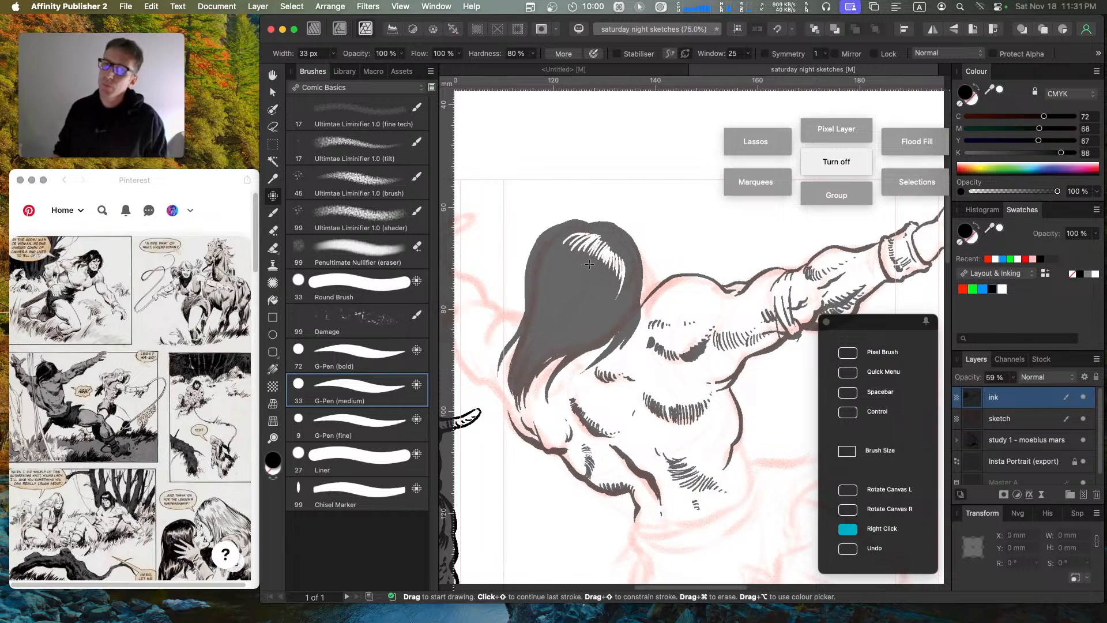
drag(554, 248, 526, 364)
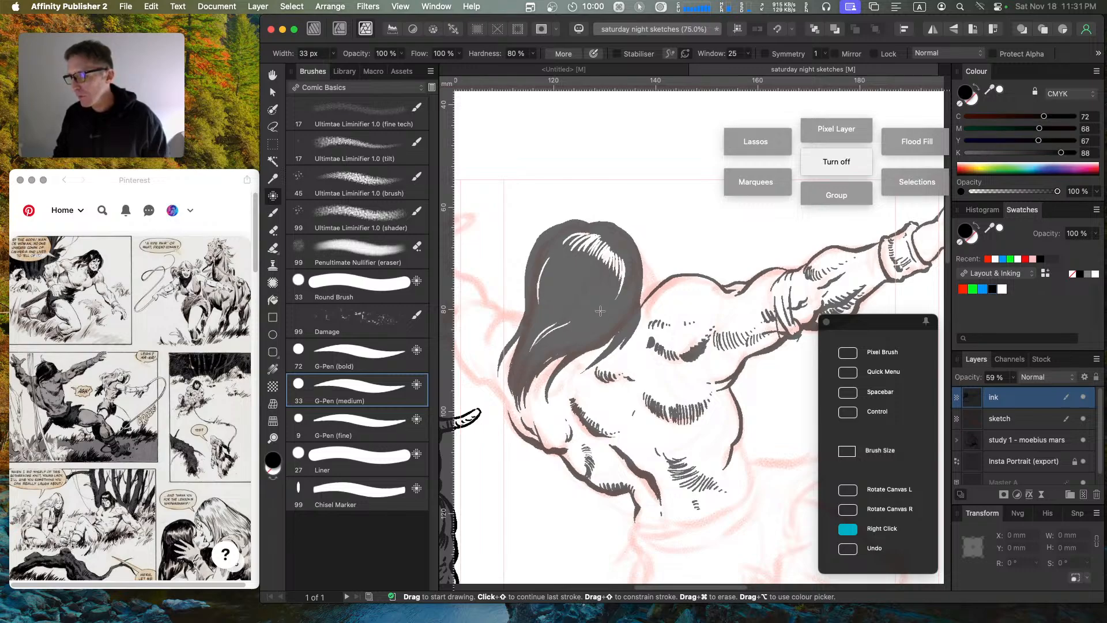
drag(601, 290, 590, 308)
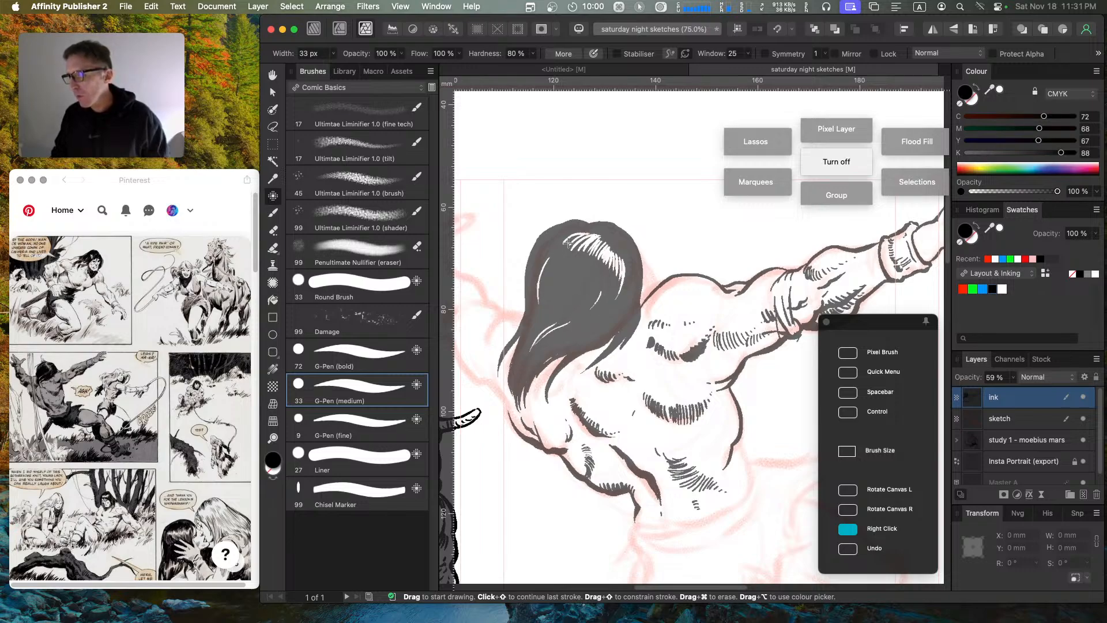
key(super+z)
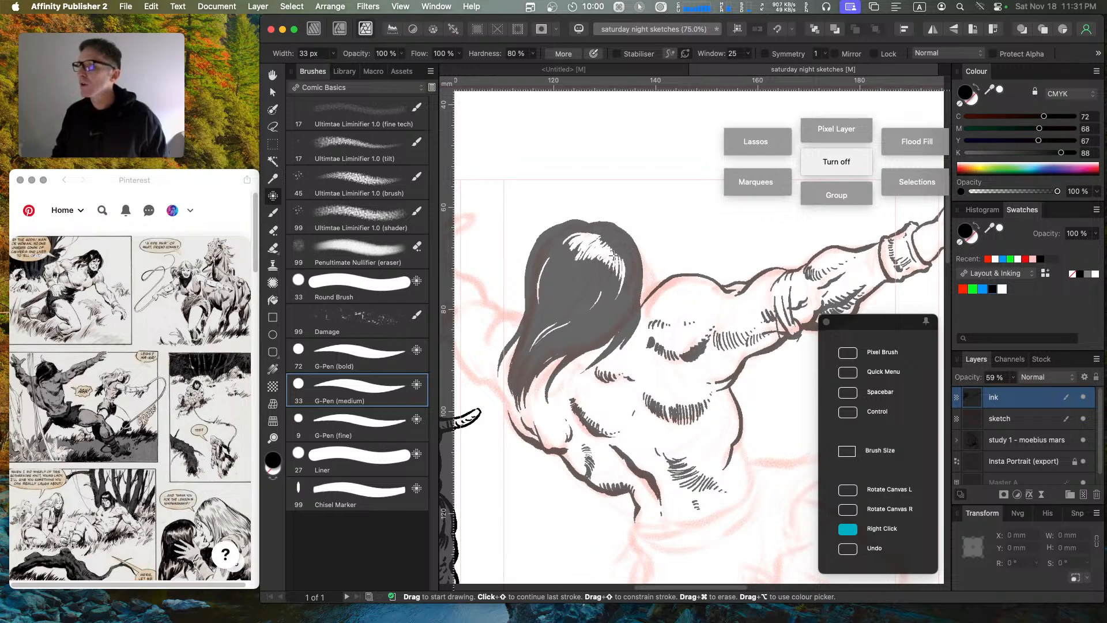
Step: Restore the ink layer's opacity to 100%
key(Caps_Lock)
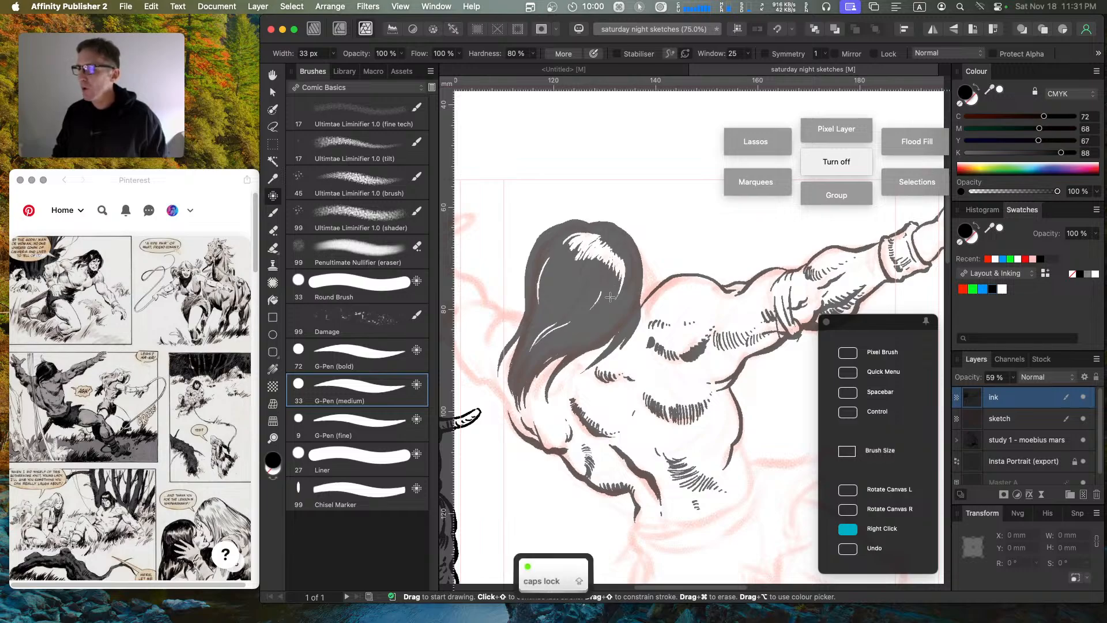
click(1014, 378)
drag(1011, 390, 1050, 387)
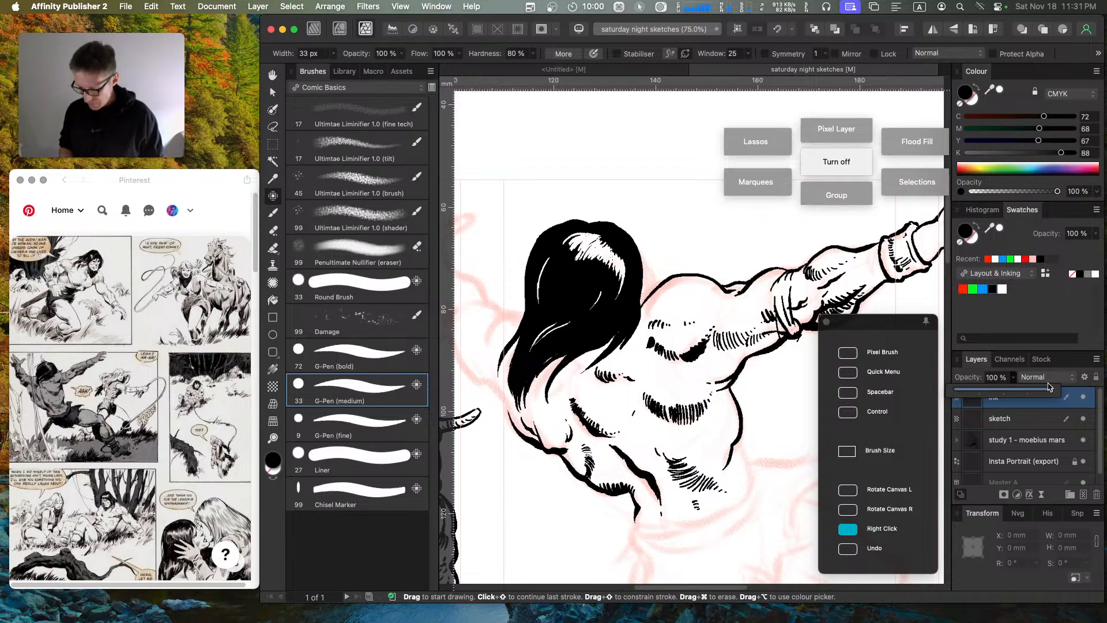
key(super+0)
key(super+equal)
key(super+equal)
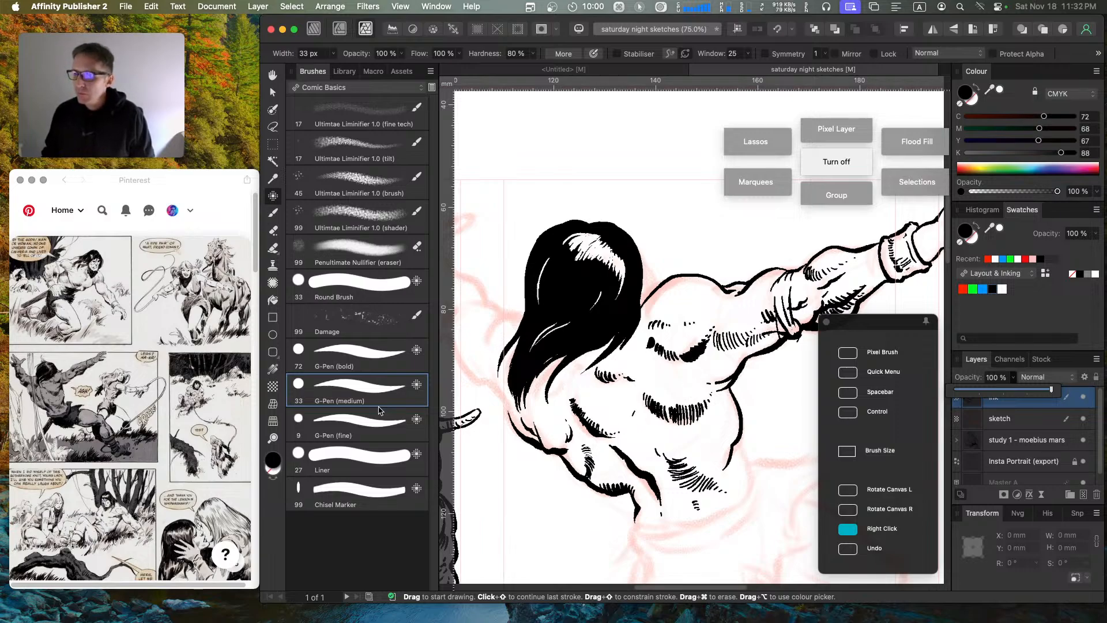
Step: Ink the lower-back hatching, the shadowed side of the waist and the waistline with the G-Pen (fine) brush
click(372, 425)
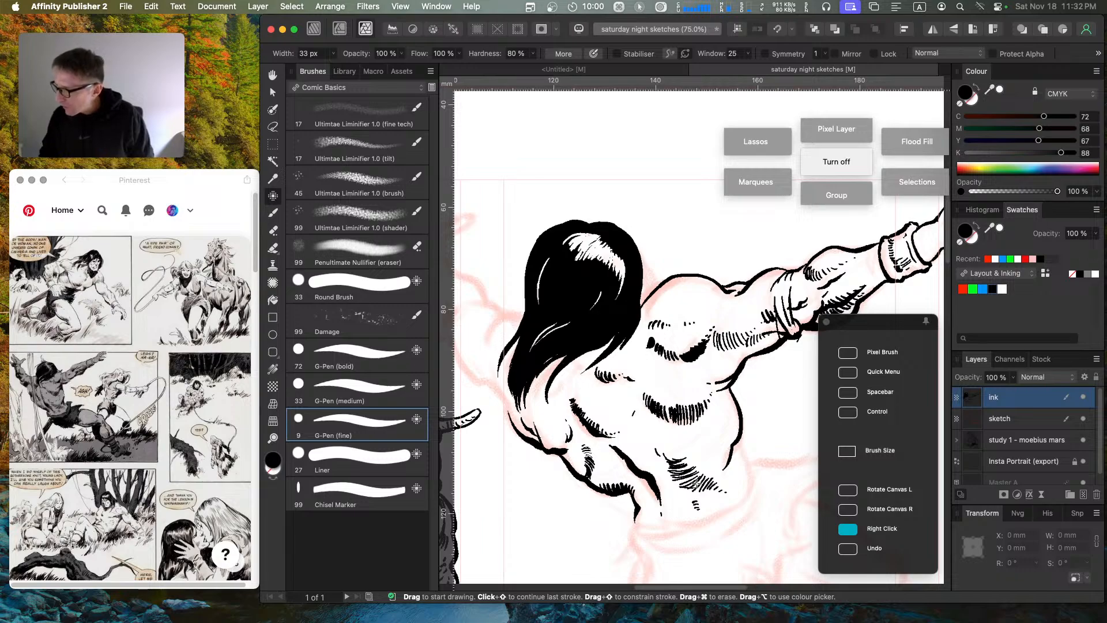
drag(674, 483, 707, 505)
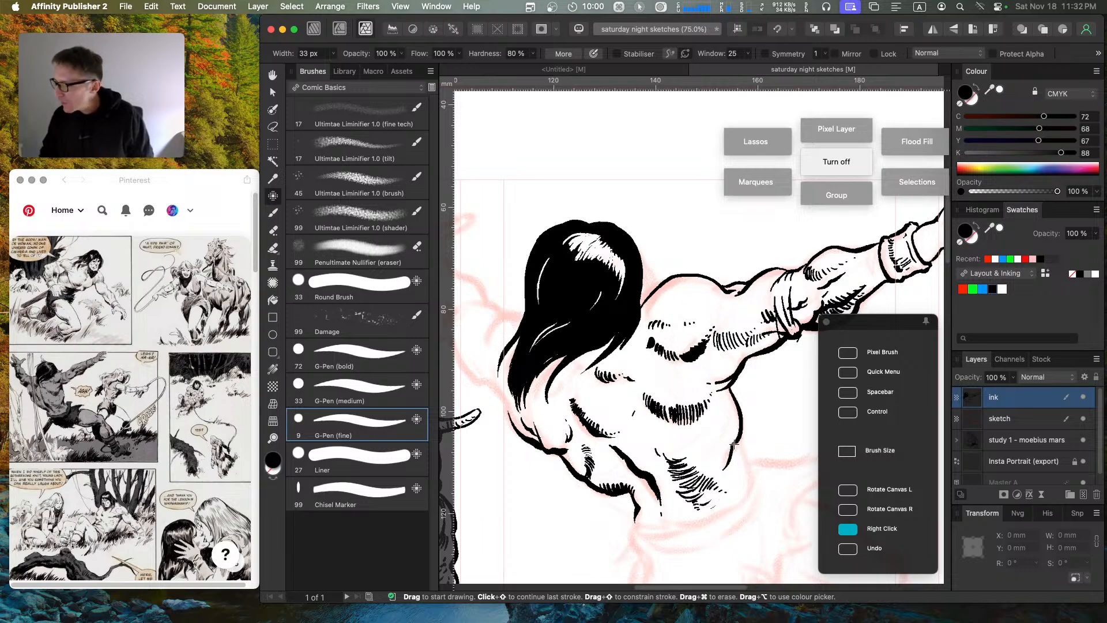
mouse_move(734, 446)
mouse_down()
mouse_move(739, 485)
mouse_move(733, 477)
mouse_move(726, 487)
mouse_move(746, 459)
mouse_move(741, 503)
mouse_up()
drag(732, 498, 727, 502)
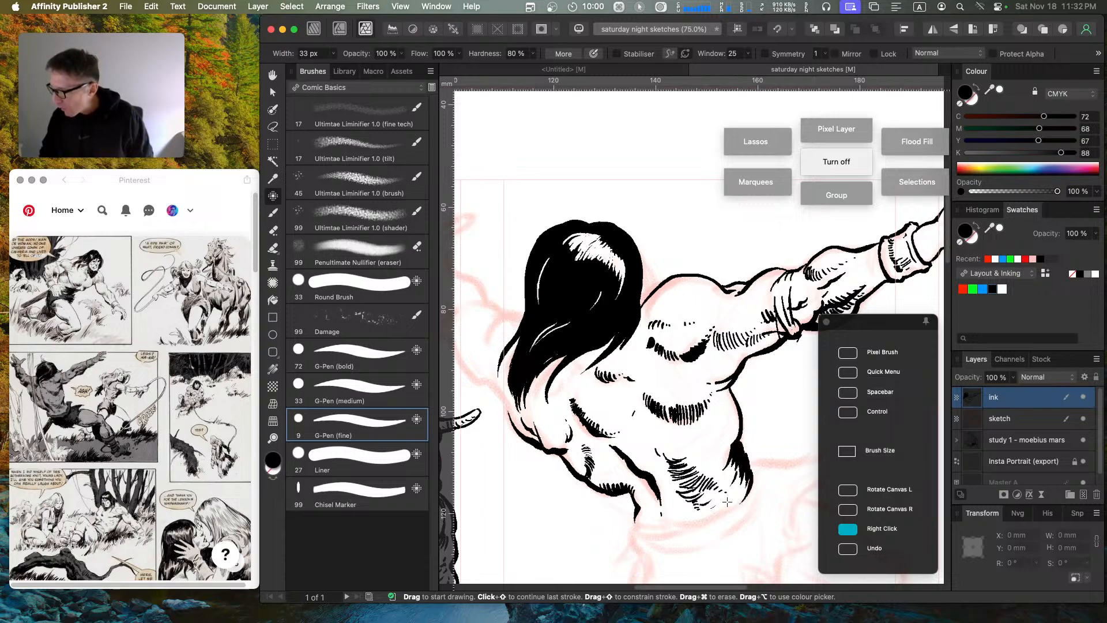
mouse_move(635, 522)
mouse_down()
mouse_move(692, 524)
mouse_move(750, 476)
mouse_up()
Step: Ink the raised arm on the far side of the hair from shoulder to elbow, with its muscle shadow and lower contour
key(space)
mouse_move(518, 404)
mouse_down()
mouse_move(619, 413)
mouse_move(570, 380)
mouse_move(589, 368)
mouse_up()
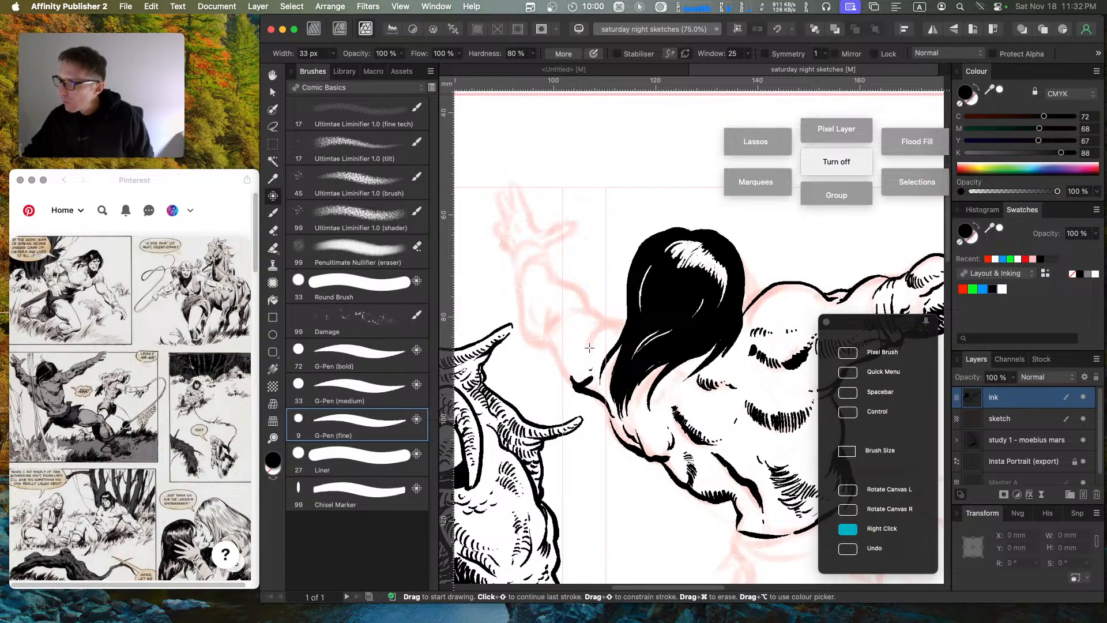
mouse_move(589, 347)
mouse_down()
mouse_move(597, 326)
mouse_move(633, 322)
mouse_move(590, 357)
mouse_move(606, 365)
mouse_up()
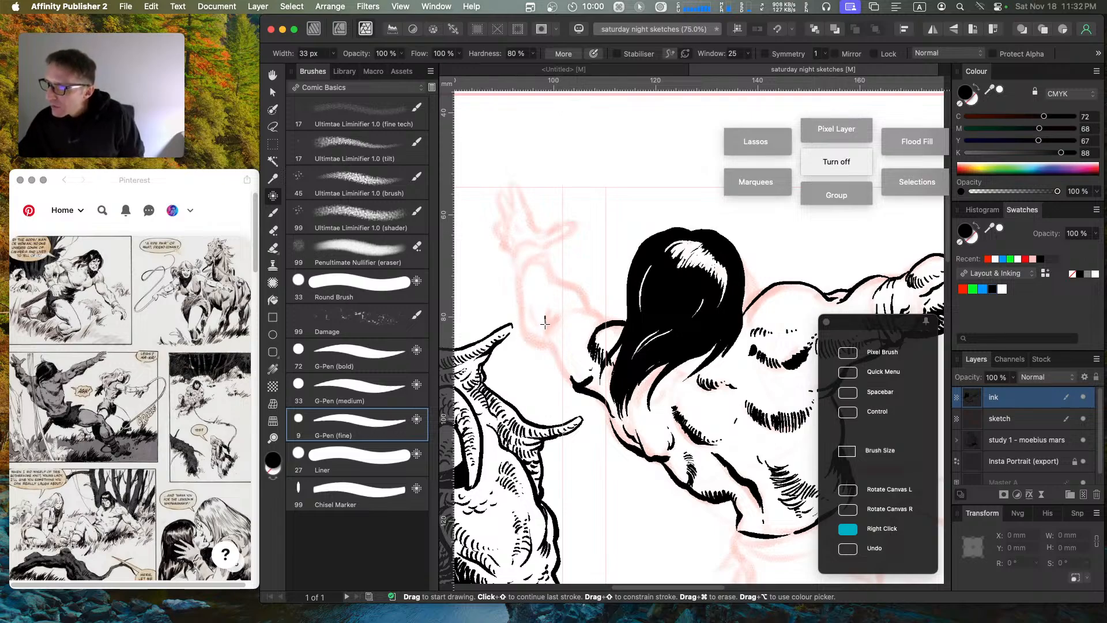
mouse_move(545, 323)
mouse_down()
mouse_move(555, 346)
mouse_move(564, 334)
mouse_up()
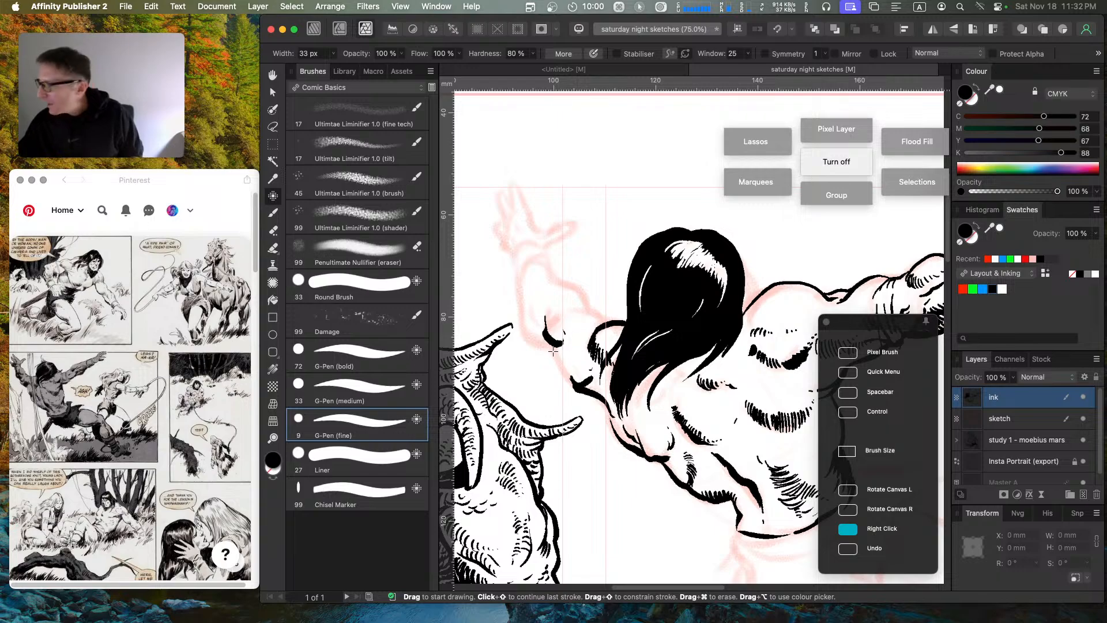
mouse_move(550, 341)
mouse_down()
mouse_move(574, 380)
mouse_move(588, 380)
mouse_up()
key(super+z)
key(Caps_Lock)
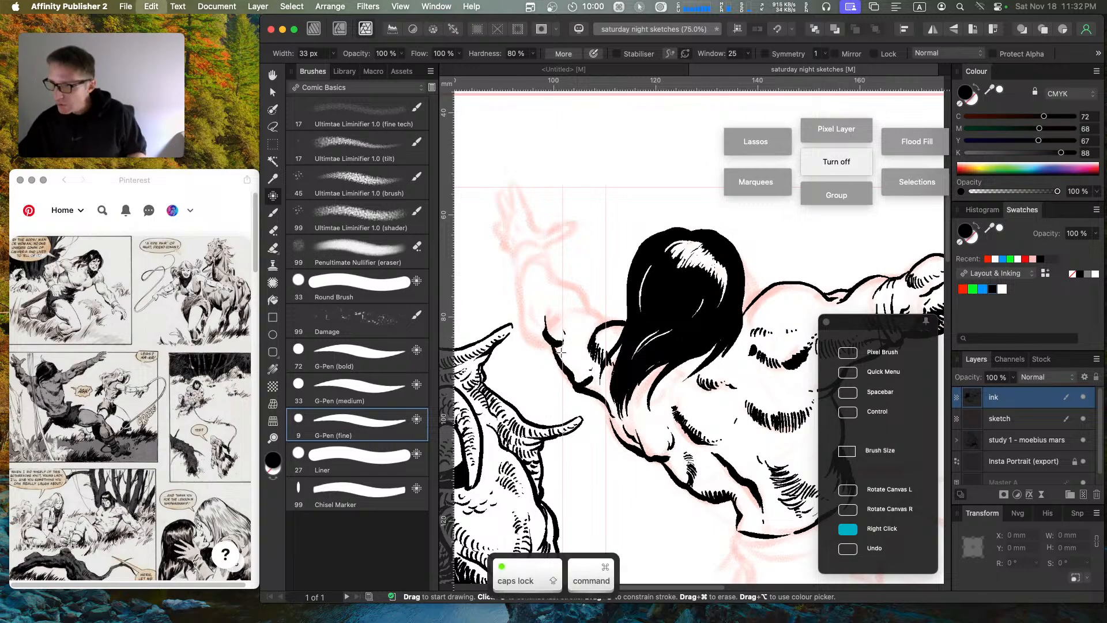
mouse_move(550, 340)
mouse_down()
mouse_move(571, 381)
mouse_move(589, 381)
mouse_move(564, 353)
mouse_up()
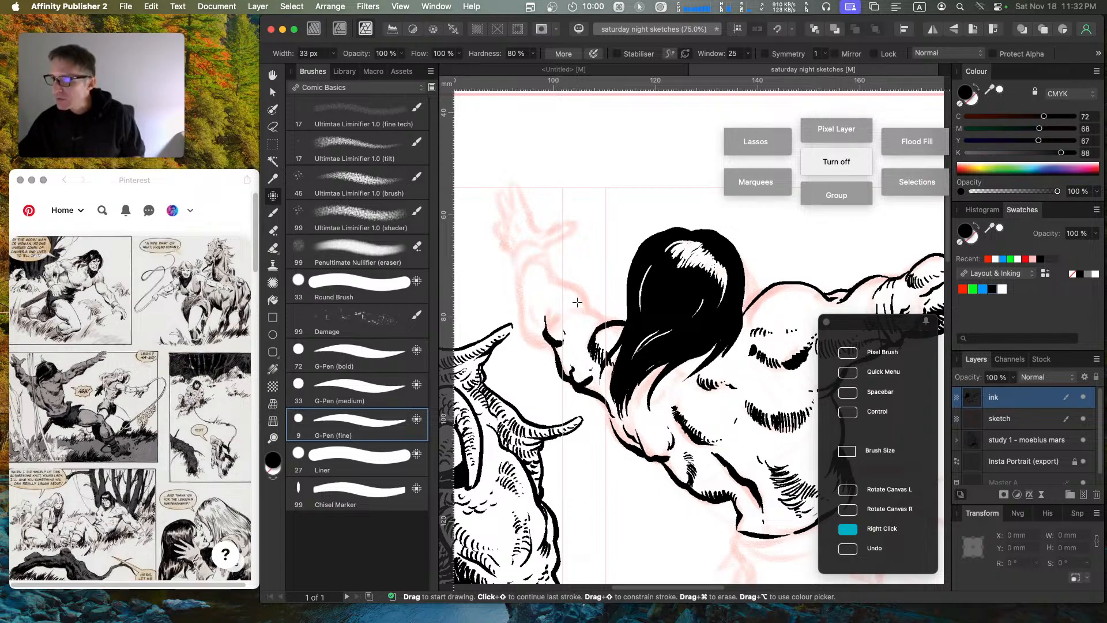
Step: Ink the raised forearm's contours and dark hatched edge, the wrist, and the hand's outer edge up to the first fingertip
drag(566, 315, 616, 307)
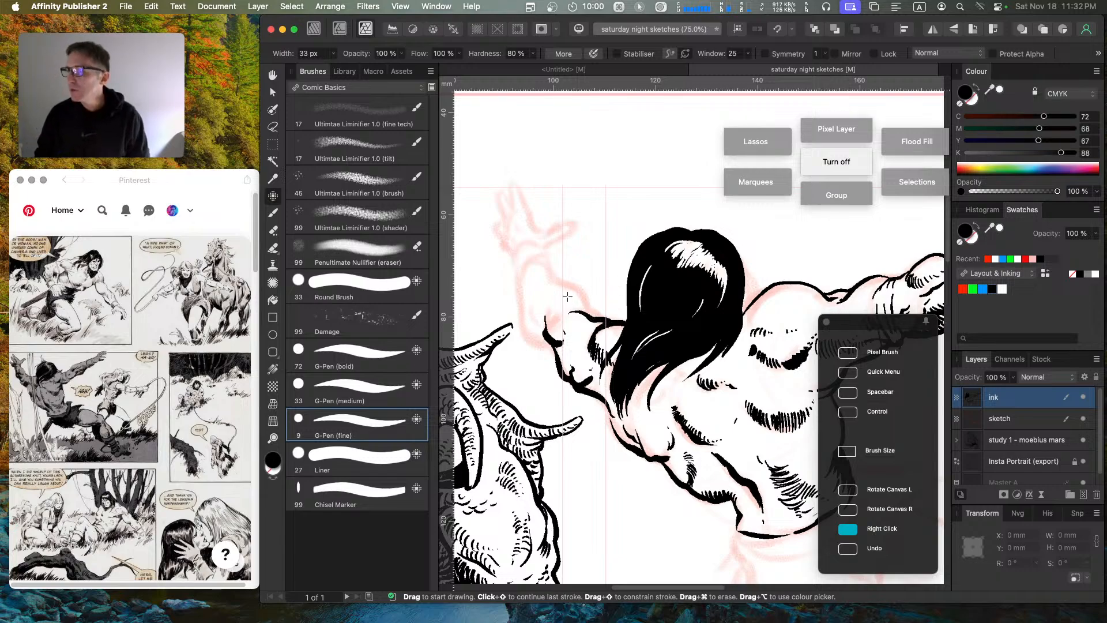
mouse_move(588, 316)
mouse_down()
mouse_move(547, 256)
mouse_move(527, 323)
mouse_move(566, 356)
mouse_up()
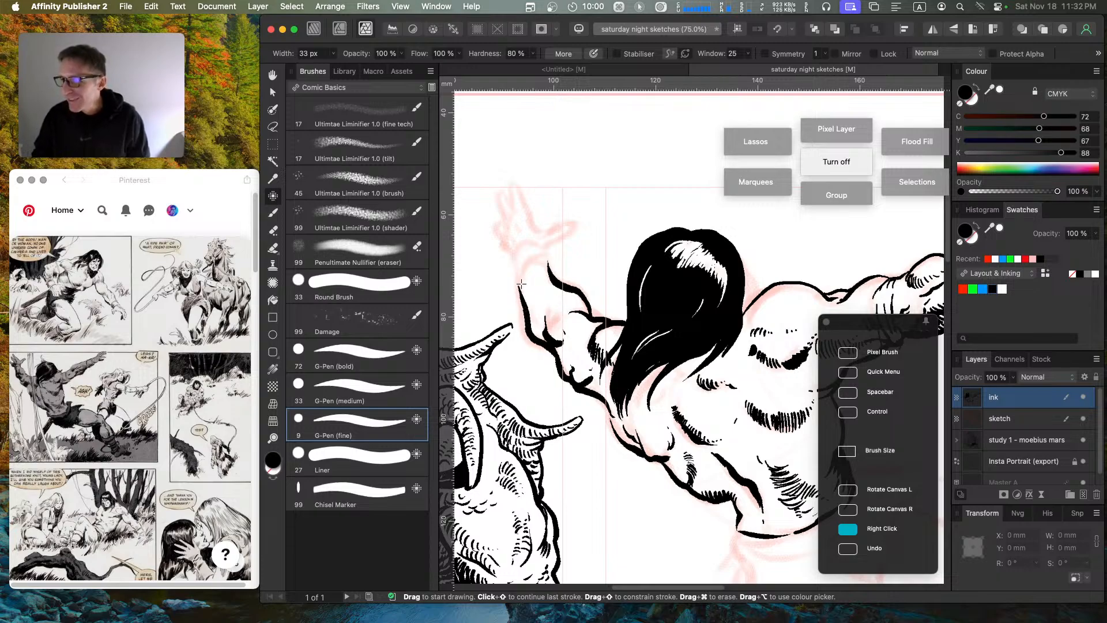
mouse_move(524, 284)
mouse_down()
mouse_move(542, 304)
mouse_move(529, 304)
mouse_move(546, 343)
mouse_up()
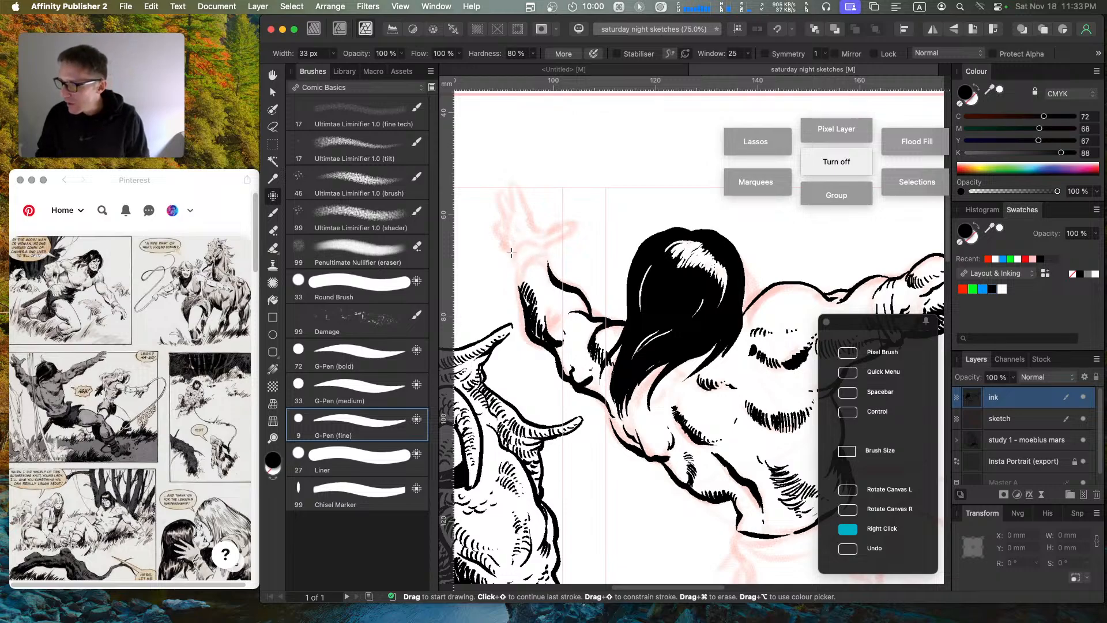
mouse_move(522, 285)
mouse_down()
mouse_move(548, 265)
mouse_move(529, 269)
mouse_move(520, 287)
mouse_move(515, 278)
mouse_move(512, 251)
mouse_move(548, 247)
mouse_up()
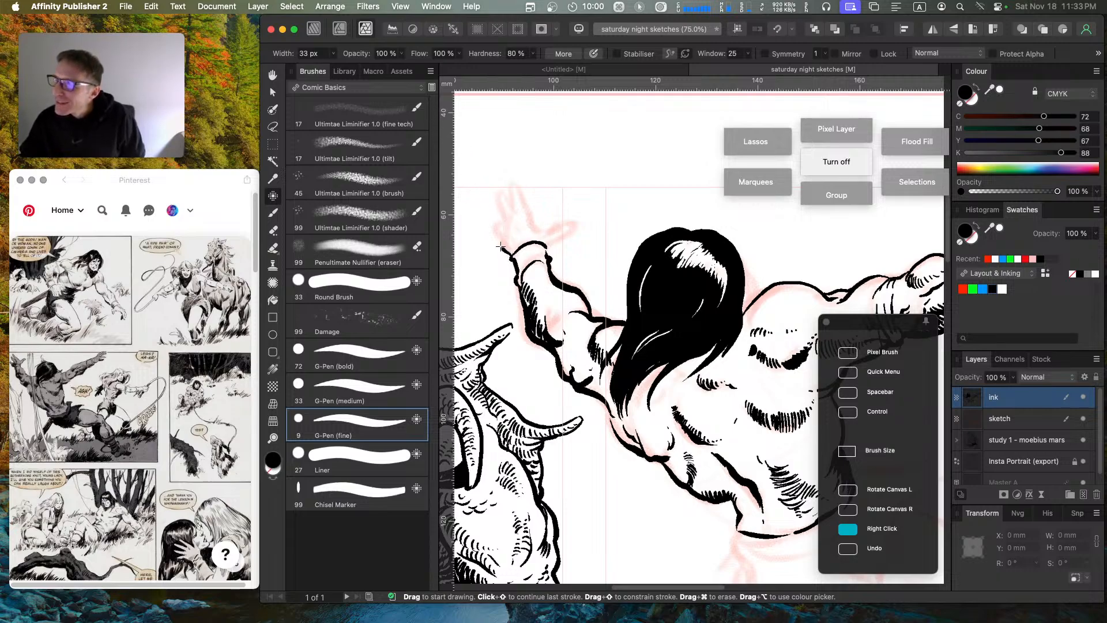
drag(499, 235, 494, 197)
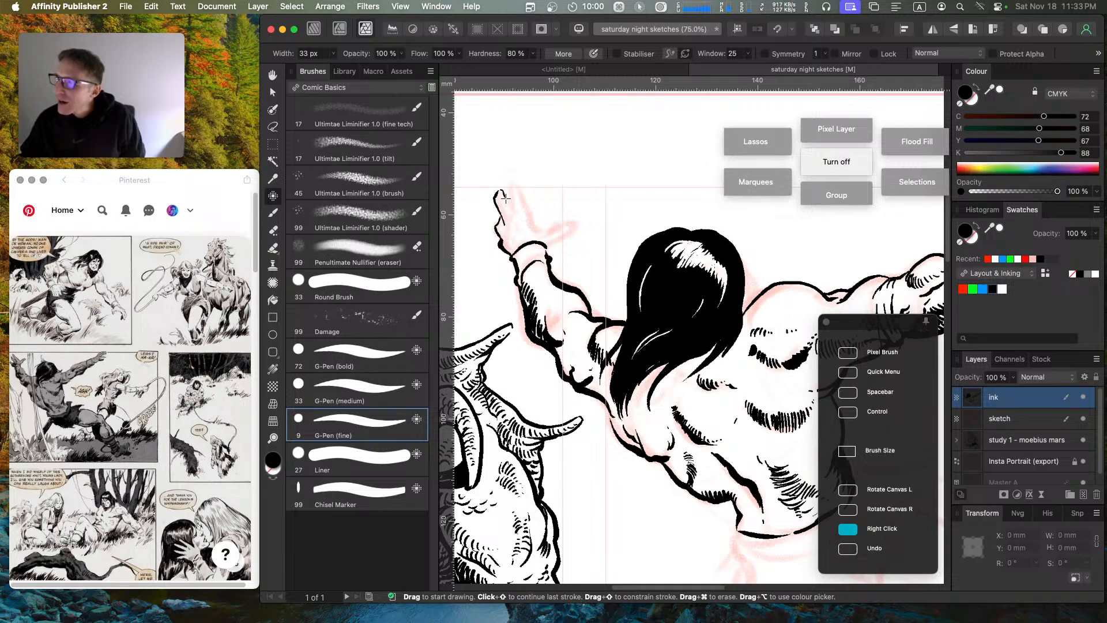
Step: Try inking the remaining fingers of the raised hand, and undo those strokes
drag(517, 189, 543, 229)
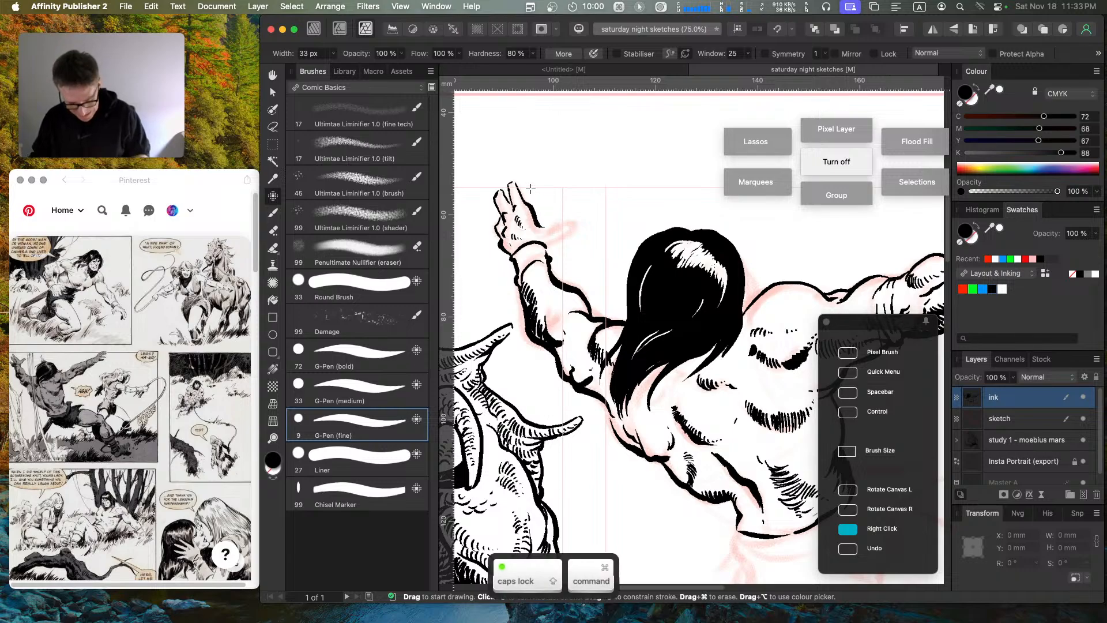
key(super+z)
key(super+z)
key(super+z)
key(super+z)
key(super+z)
key(super+z)
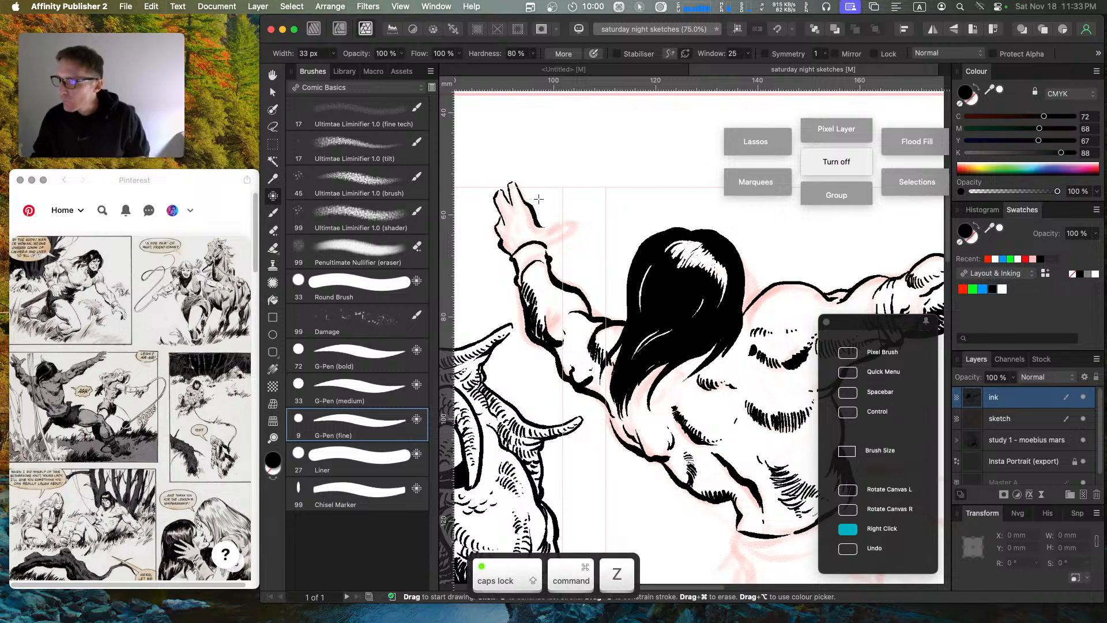
key(super+z)
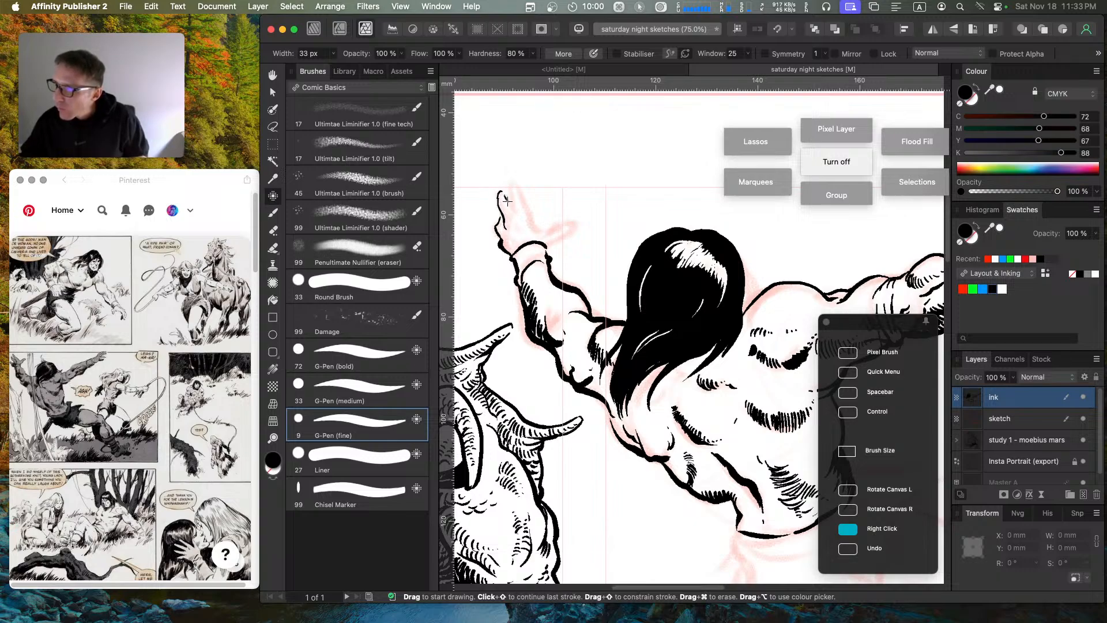
Step: Ink the raised hand's fingers, thumb and palm marks, and add shading along the shoulder below the hair
drag(506, 198, 513, 212)
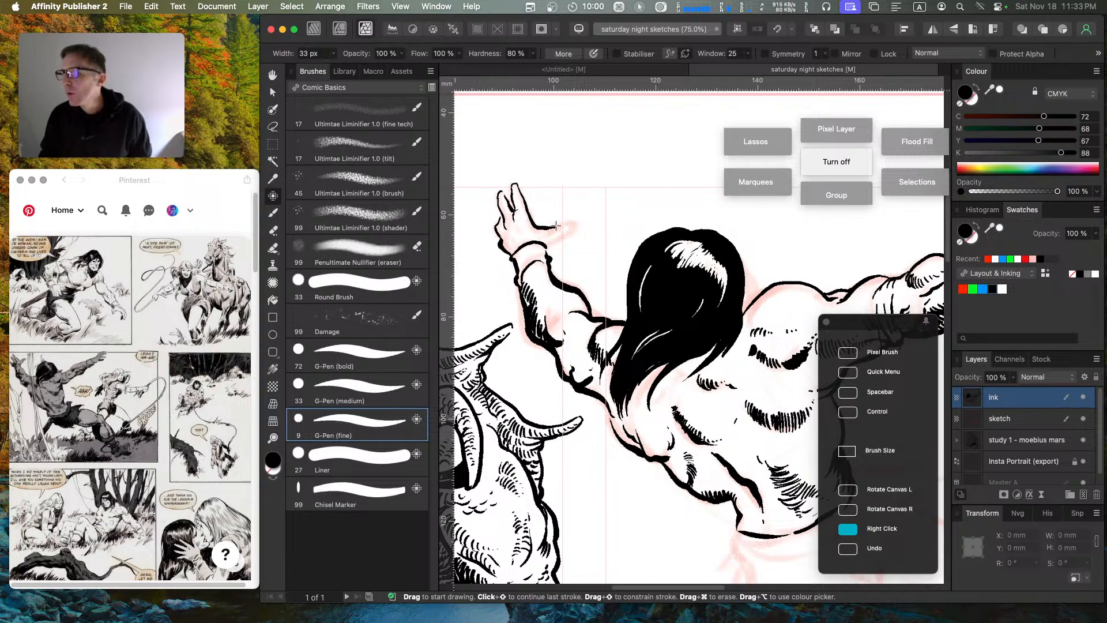
mouse_move(555, 226)
mouse_down()
mouse_move(578, 227)
mouse_move(541, 245)
mouse_up()
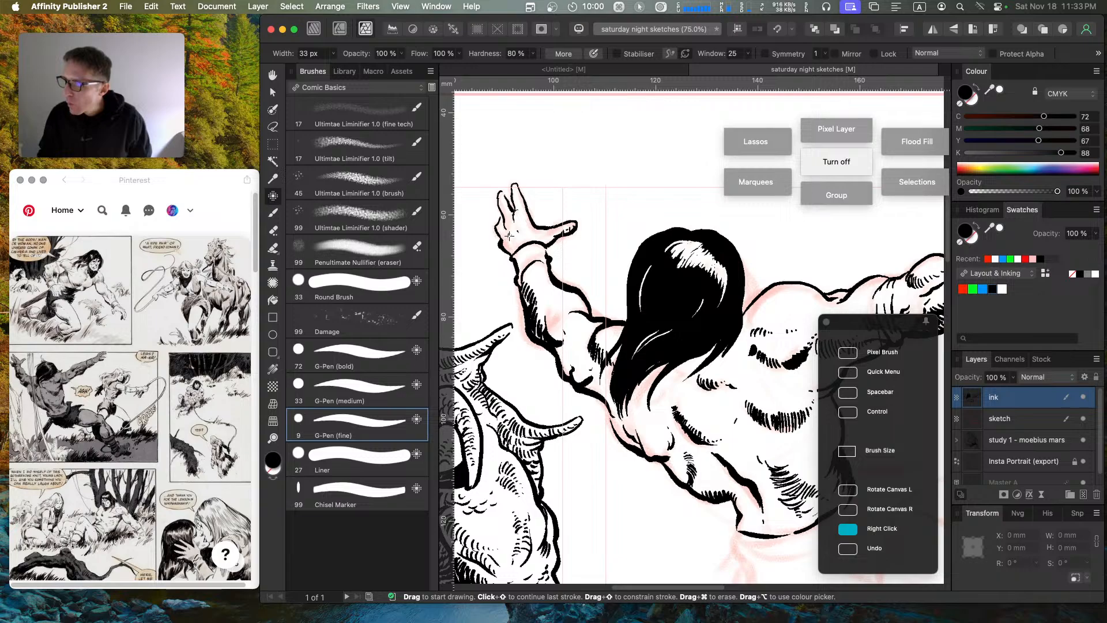
drag(518, 233, 521, 236)
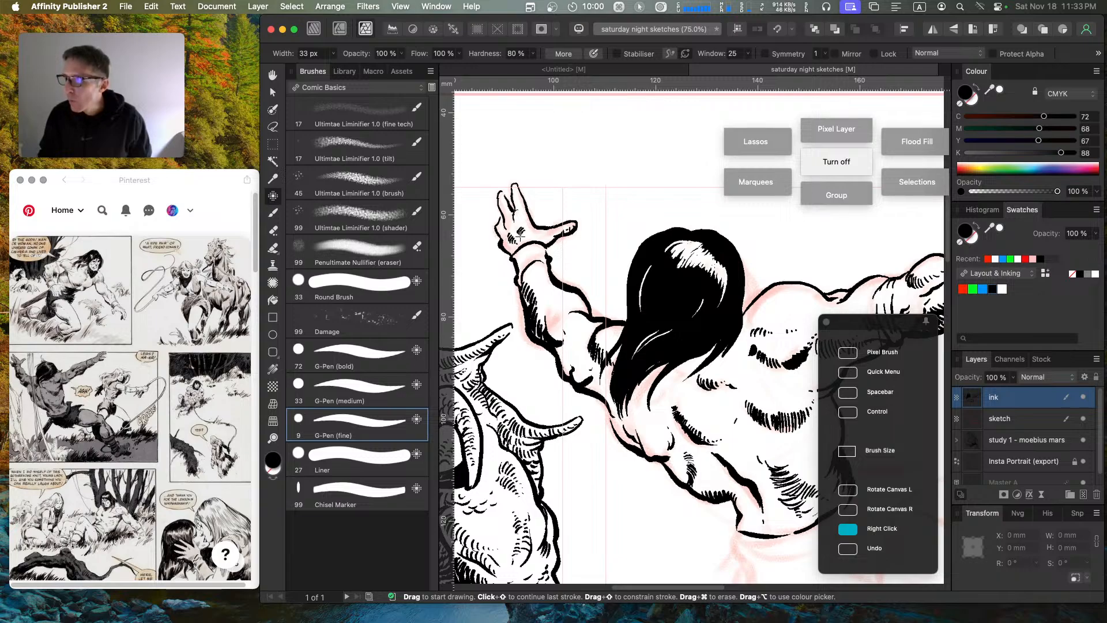
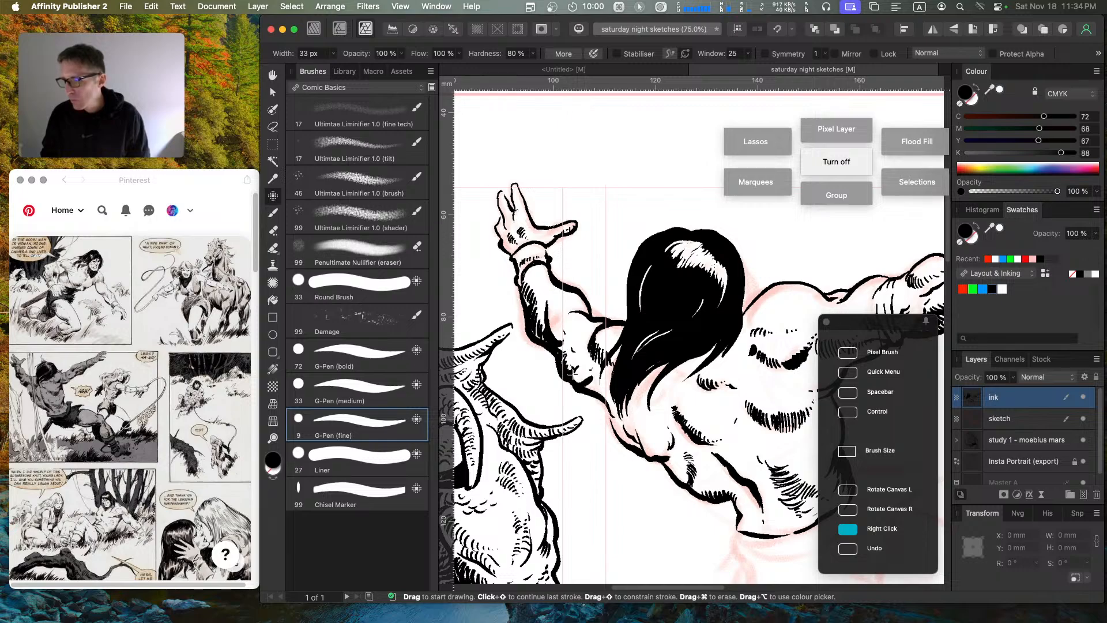
mouse_move(572, 374)
mouse_down()
mouse_move(597, 378)
mouse_move(586, 390)
mouse_move(603, 396)
mouse_move(606, 381)
mouse_move(614, 394)
mouse_move(612, 412)
mouse_move(606, 401)
mouse_move(622, 438)
mouse_move(743, 496)
mouse_move(630, 436)
mouse_move(615, 405)
mouse_move(623, 441)
mouse_move(621, 414)
mouse_move(631, 446)
mouse_move(624, 430)
mouse_move(646, 449)
mouse_move(624, 420)
mouse_move(649, 436)
mouse_up()
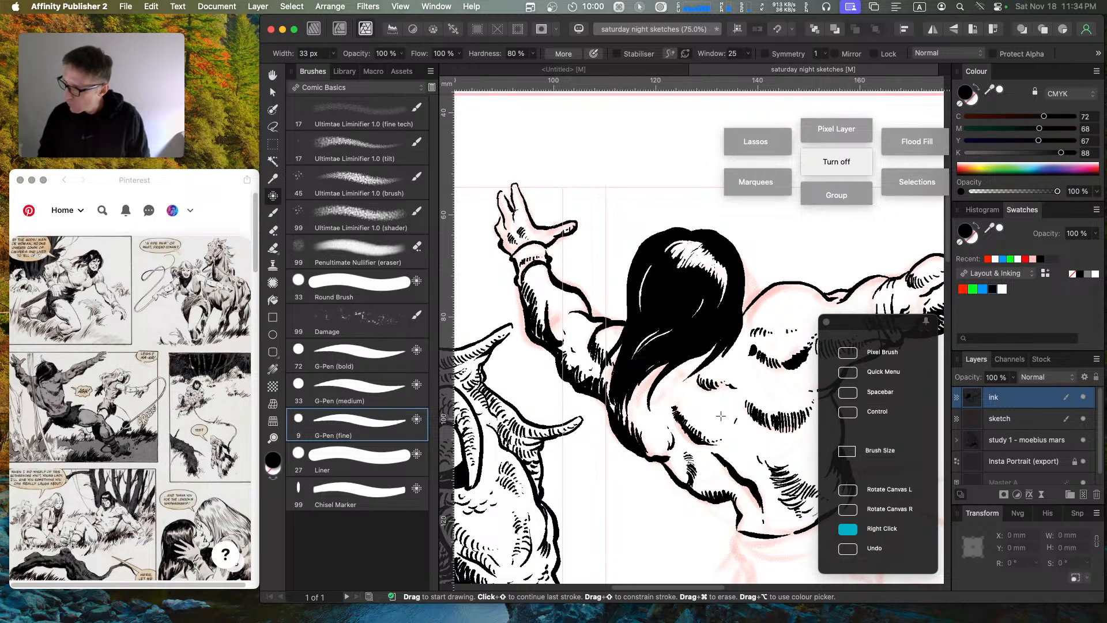
Step: Ink the belt around the figure's waist, with heavy black shading strokes along its lower edge
key(space)
drag(719, 385, 651, 259)
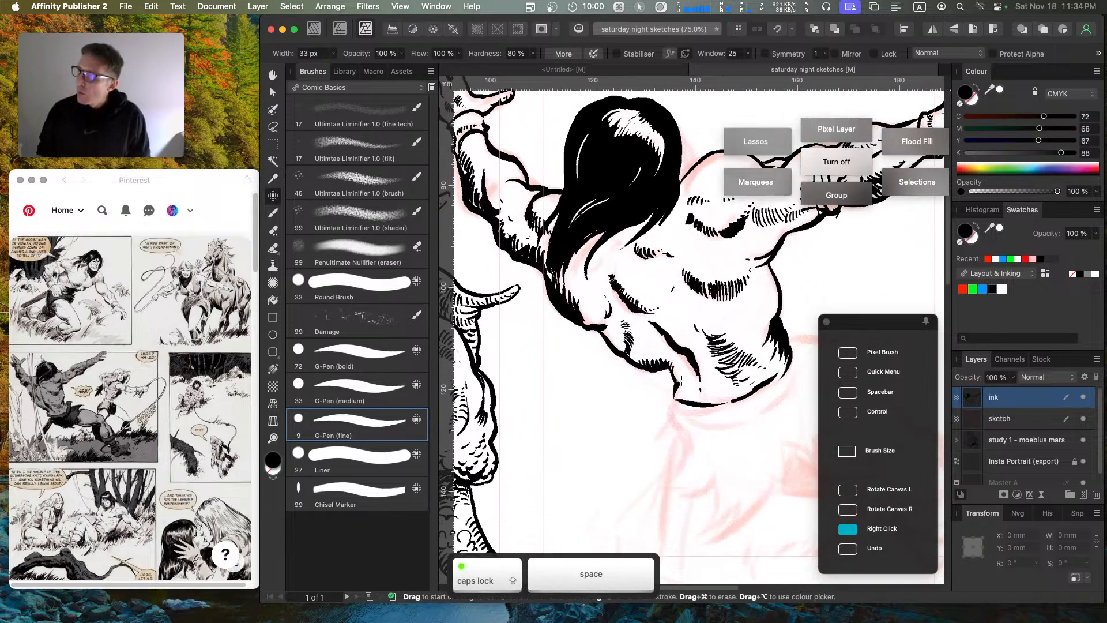
mouse_move(671, 397)
mouse_down()
mouse_move(696, 431)
mouse_move(747, 418)
mouse_move(787, 374)
mouse_move(649, 381)
mouse_up()
key(space)
mouse_move(608, 436)
mouse_down()
mouse_move(640, 423)
mouse_move(662, 386)
mouse_move(653, 419)
mouse_up()
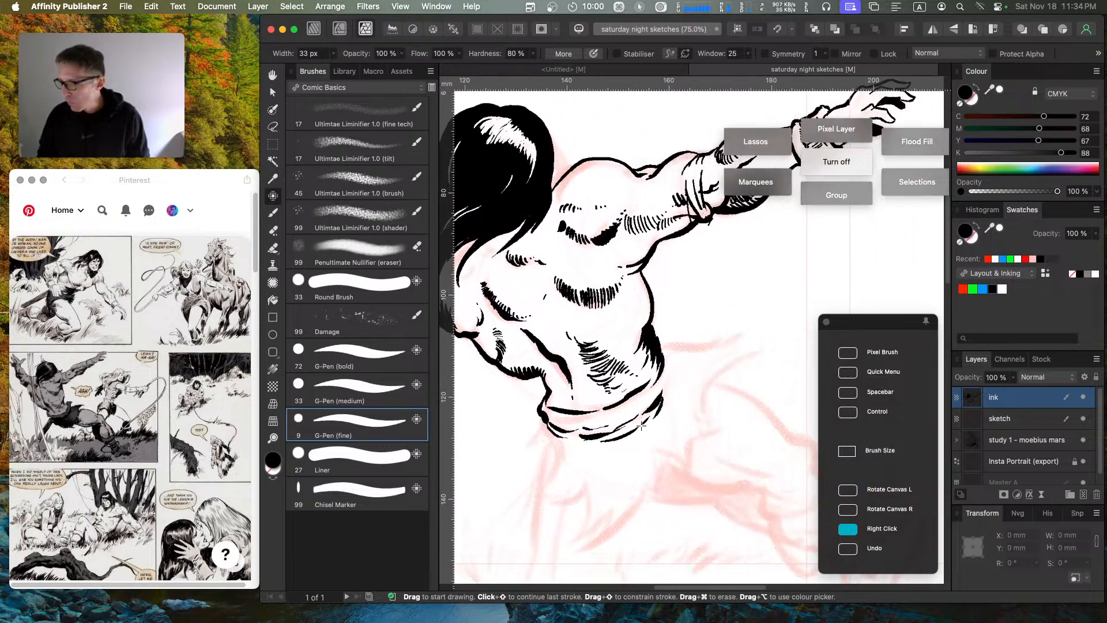
mouse_move(588, 441)
mouse_down()
mouse_move(623, 430)
mouse_move(657, 395)
mouse_up()
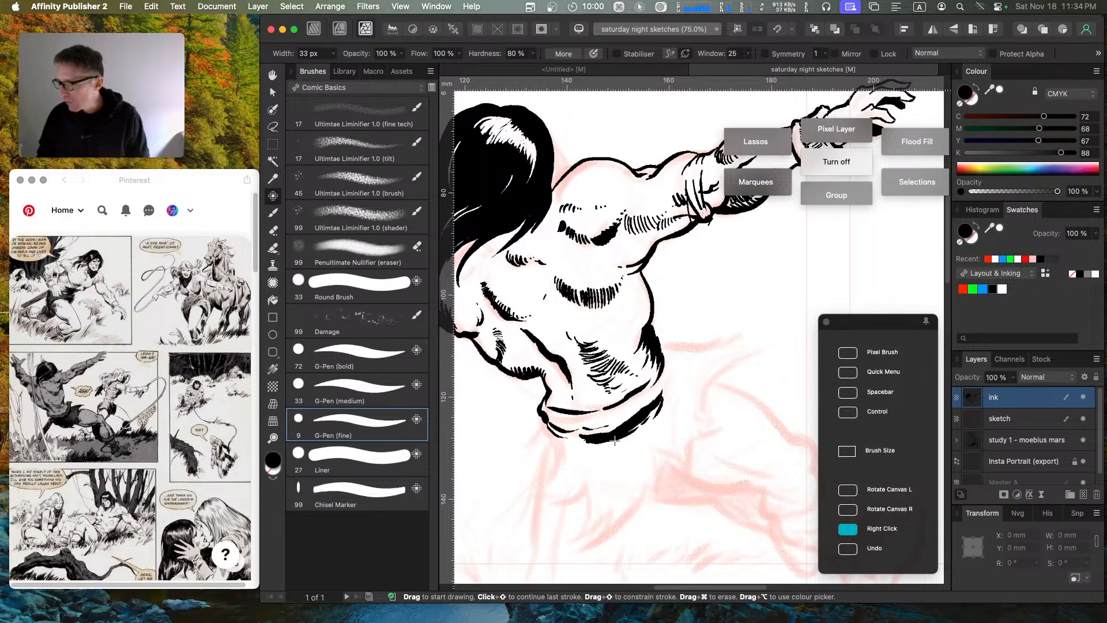
mouse_move(611, 444)
mouse_down()
mouse_move(662, 414)
mouse_move(641, 437)
mouse_up()
Step: Ink the pointed loincloth flap flying out from the hip with tapered strokes
mouse_move(679, 393)
mouse_down()
mouse_move(674, 404)
mouse_move(672, 353)
mouse_move(677, 384)
mouse_move(698, 339)
mouse_move(706, 346)
mouse_move(754, 318)
mouse_move(741, 359)
mouse_move(712, 382)
mouse_up()
drag(759, 348, 731, 369)
drag(736, 367, 708, 414)
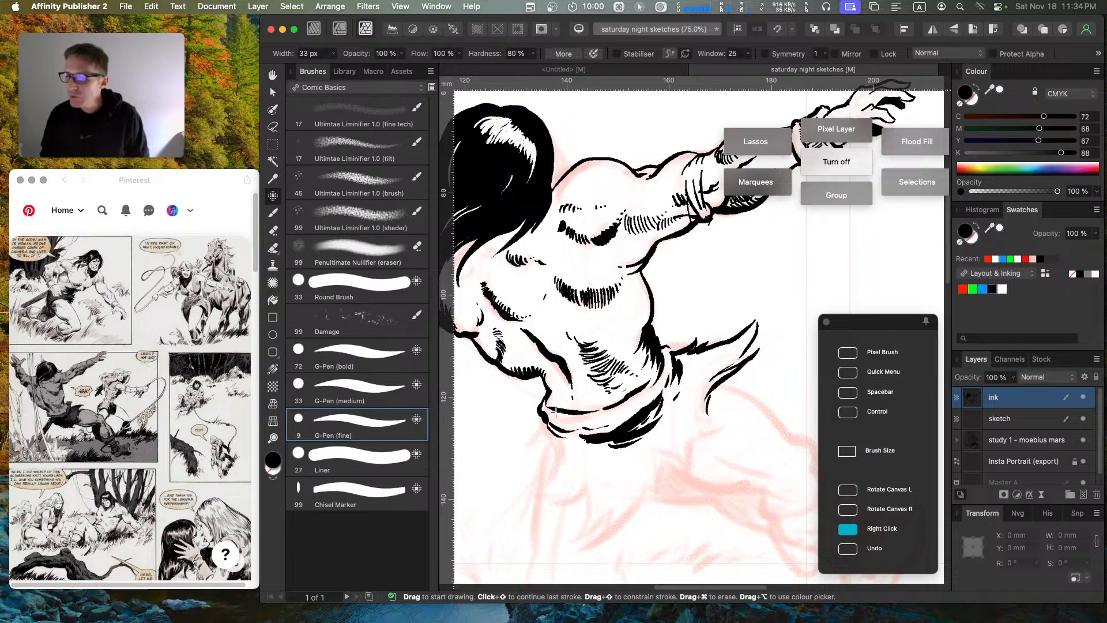
Step: Ink the jagged, furry lower edge of the loincloth from one hip to the other, undoing the unwanted strokes
drag(555, 411, 599, 286)
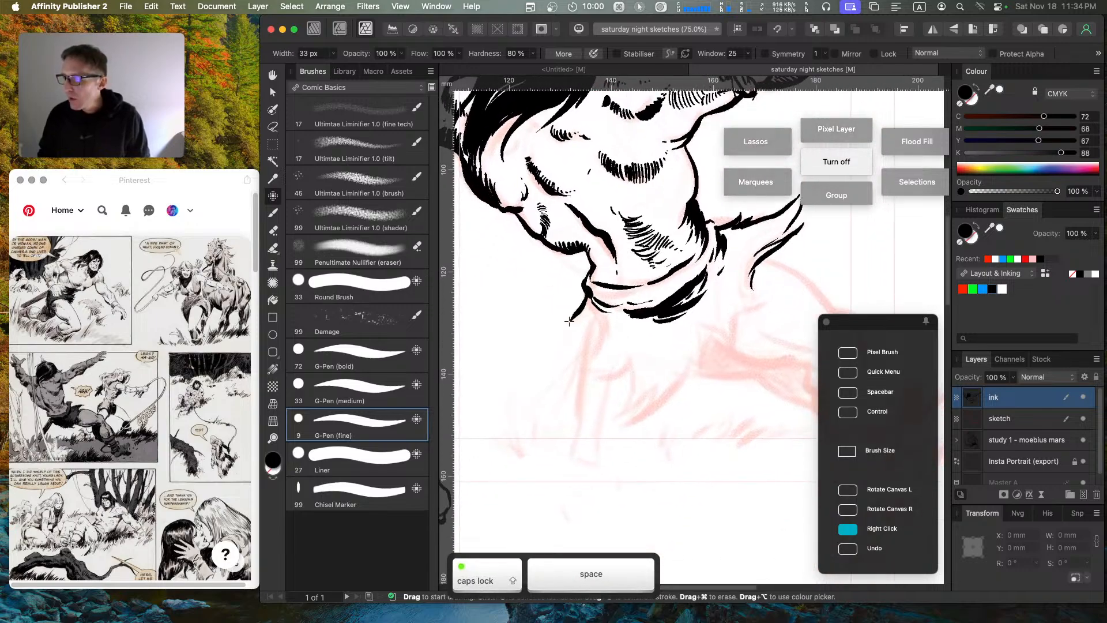
mouse_move(569, 321)
mouse_down()
mouse_move(583, 329)
mouse_move(594, 310)
mouse_up()
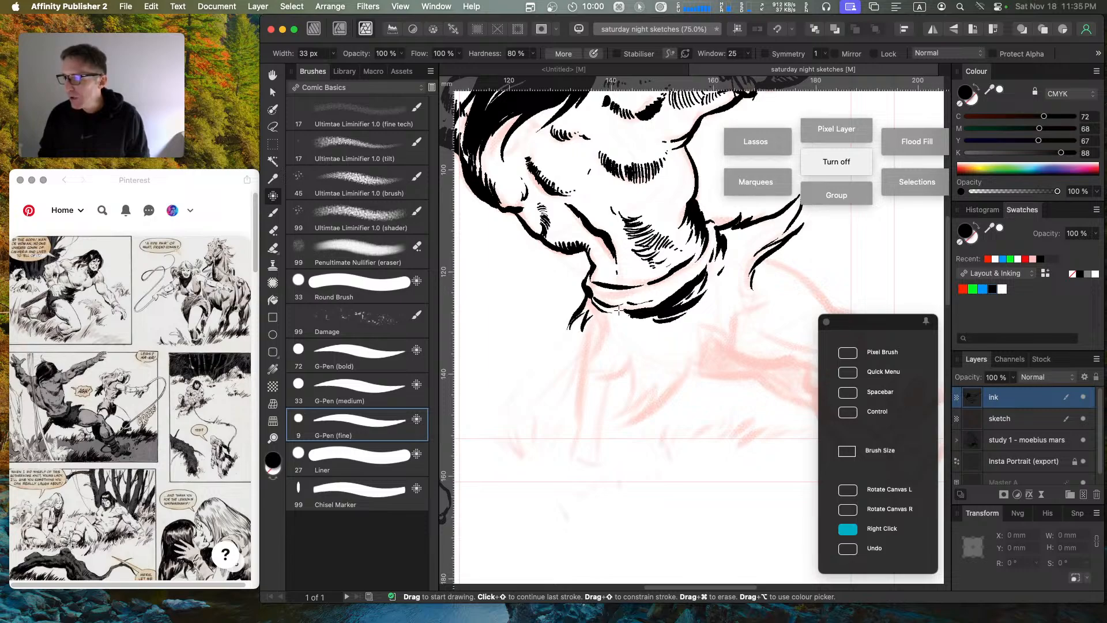
key(super+z)
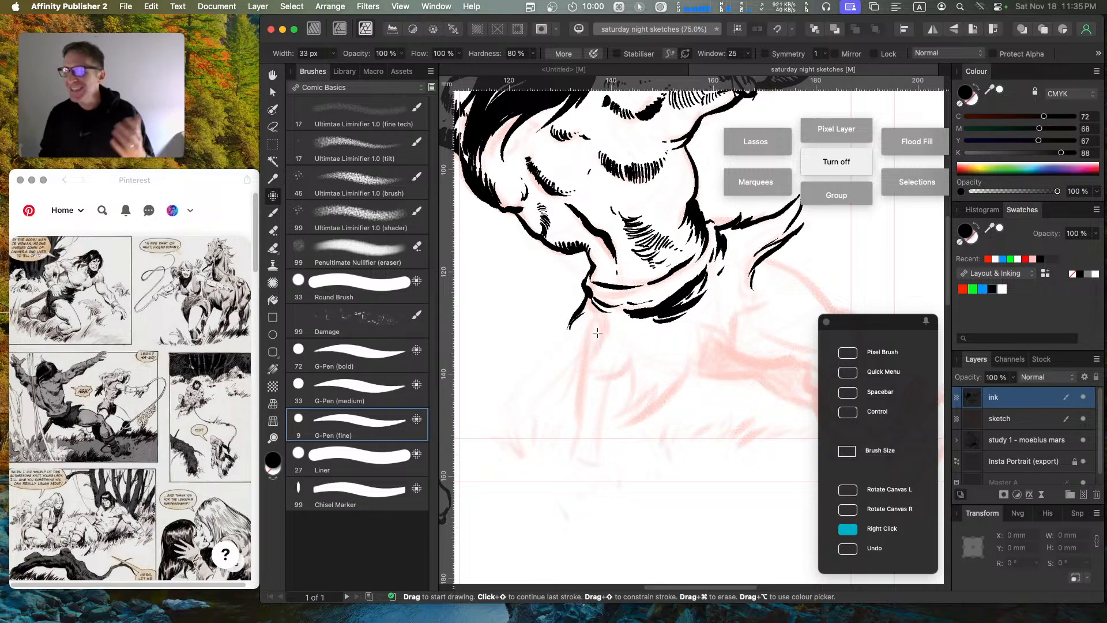
mouse_move(586, 313)
mouse_down()
mouse_move(578, 338)
mouse_move(594, 347)
mouse_move(583, 364)
mouse_move(594, 335)
mouse_move(583, 372)
mouse_move(612, 354)
mouse_move(615, 366)
mouse_move(629, 349)
mouse_move(598, 411)
mouse_up()
key(a)
key(super+z)
key(super+z)
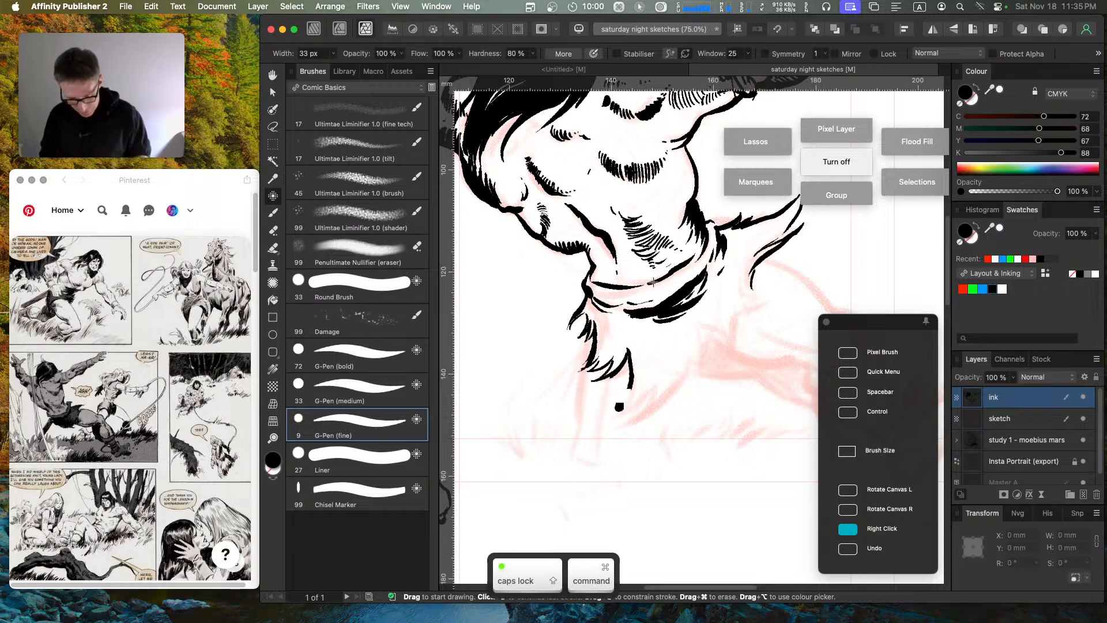
key(Caps_Lock)
mouse_move(627, 354)
mouse_down()
mouse_move(611, 419)
mouse_move(641, 381)
mouse_move(635, 418)
mouse_move(695, 333)
mouse_move(698, 350)
mouse_move(721, 340)
mouse_move(728, 354)
mouse_move(773, 295)
mouse_move(750, 285)
mouse_move(779, 277)
mouse_move(720, 254)
mouse_up()
Step: Add dense black fur strokes beneath the belt and toward the hip to shade the upper loincloth
mouse_move(591, 285)
mouse_down()
mouse_move(652, 300)
mouse_move(605, 305)
mouse_move(668, 324)
mouse_move(609, 311)
mouse_move(663, 296)
mouse_move(595, 304)
mouse_move(613, 320)
mouse_up()
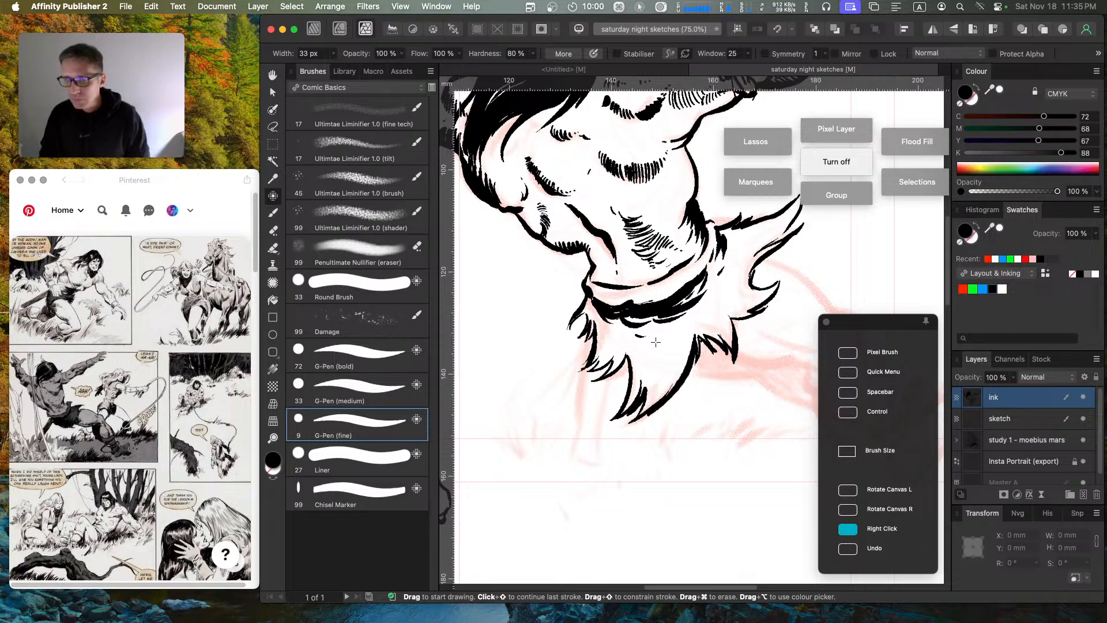
mouse_move(664, 317)
mouse_down()
mouse_move(685, 323)
mouse_move(656, 324)
mouse_move(709, 299)
mouse_move(672, 325)
mouse_move(716, 308)
mouse_move(685, 332)
mouse_move(722, 318)
mouse_move(709, 337)
mouse_up()
key(a)
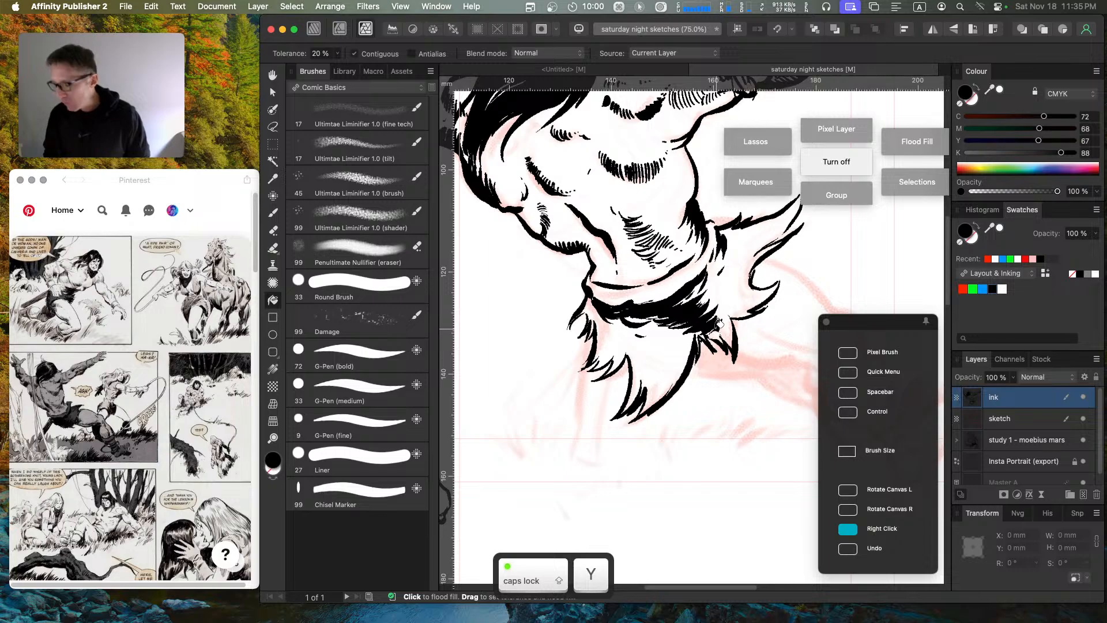
key(b)
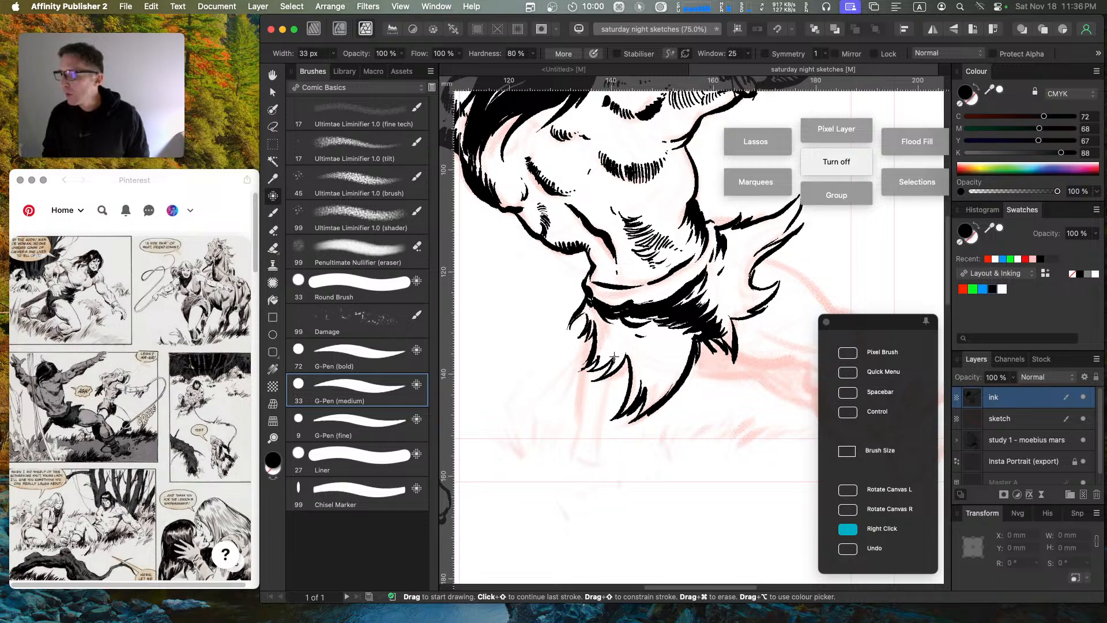
Step: Flood fill the furry lower loincloth solid black on the ink layer
key(Caps_Lock)
key(g)
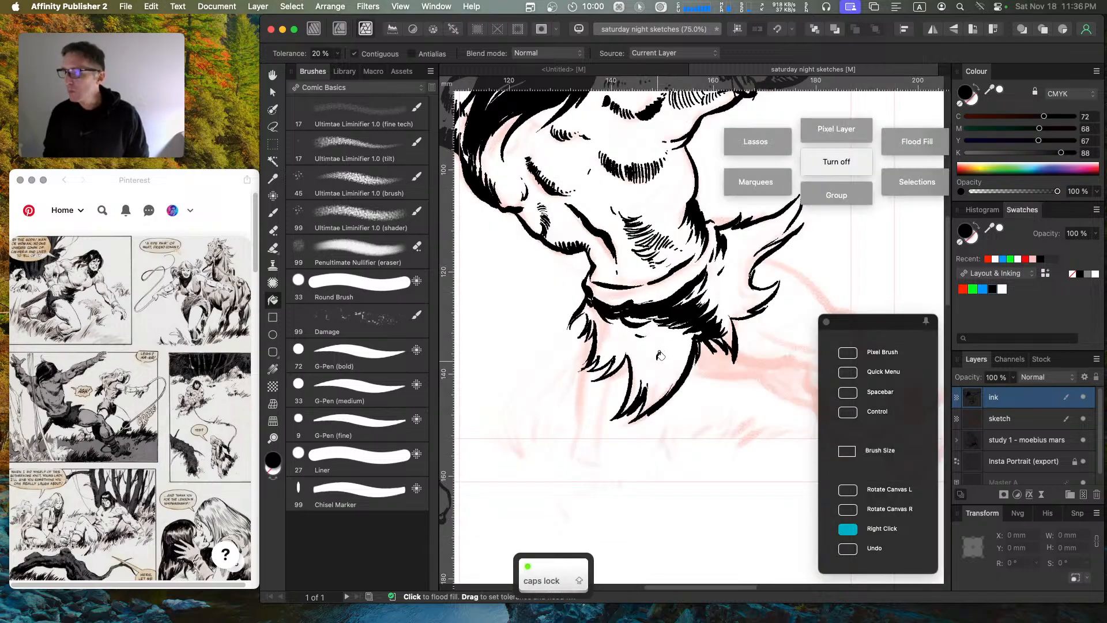
key(y)
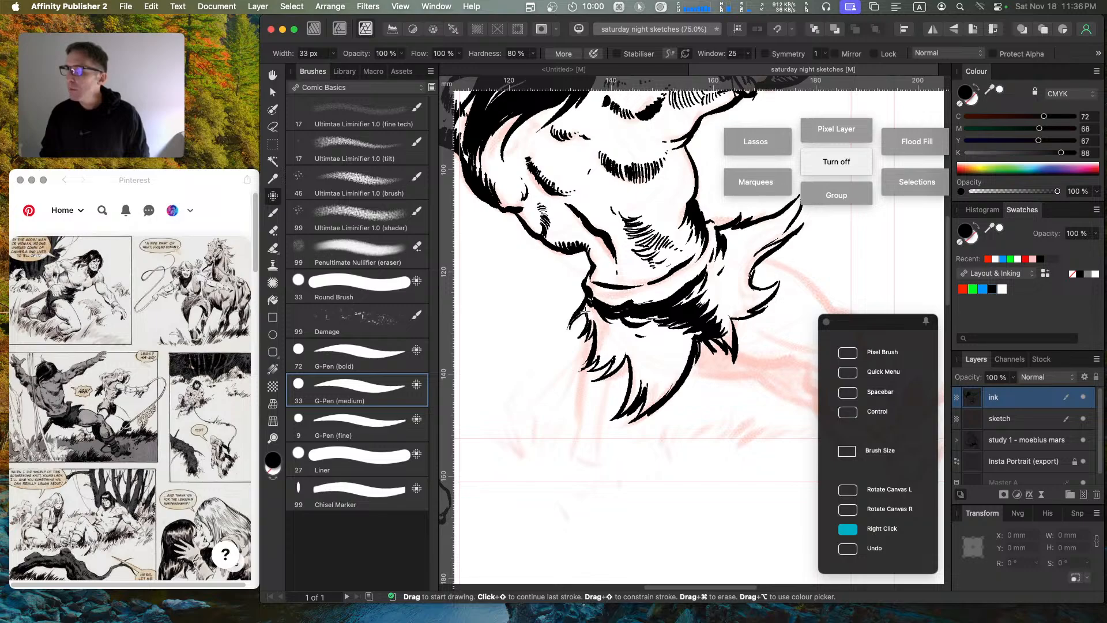
key(g)
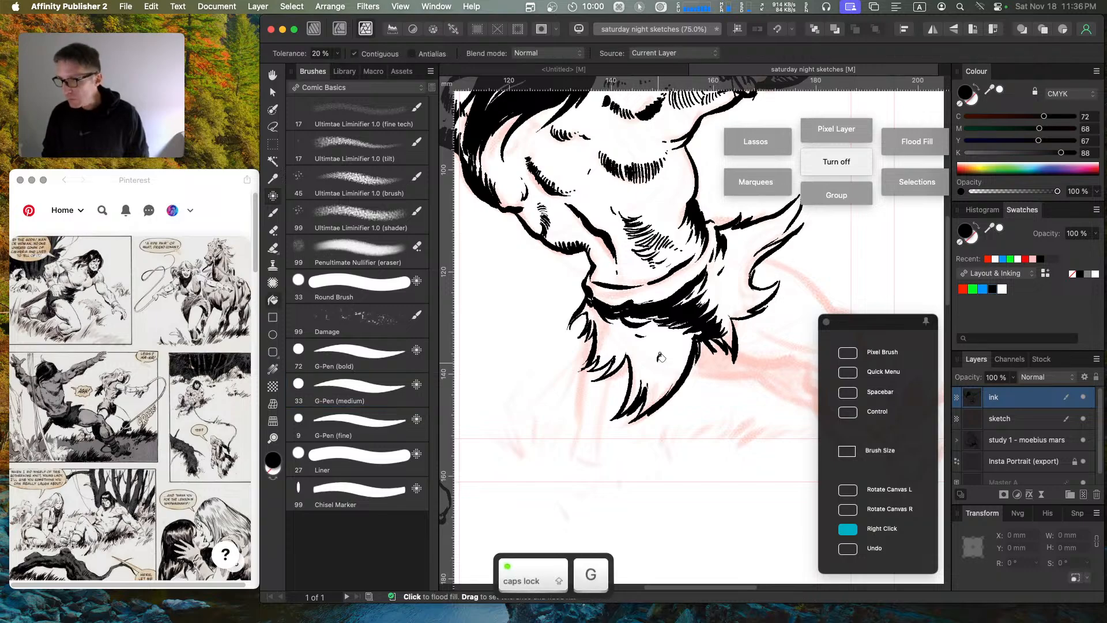
click(661, 358)
key(space)
drag(661, 395, 523, 369)
Step: Ink the outstretched leg with the G-Pen (medium) brush, outlining the thigh, knee, boot cuff and foot over the red sketch
click(395, 383)
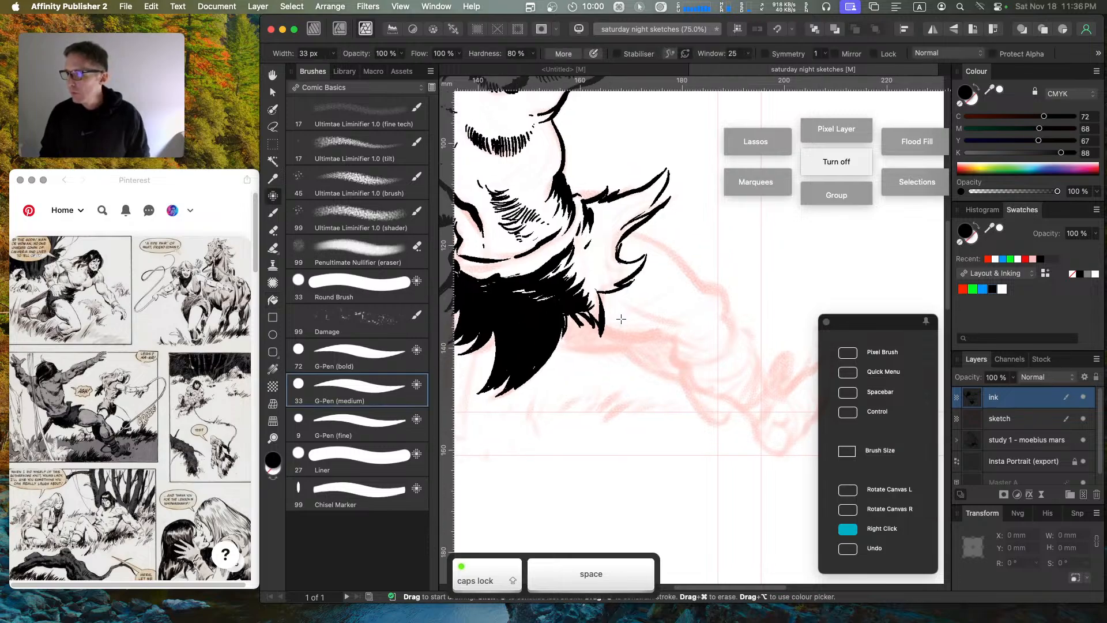
key(super+minus)
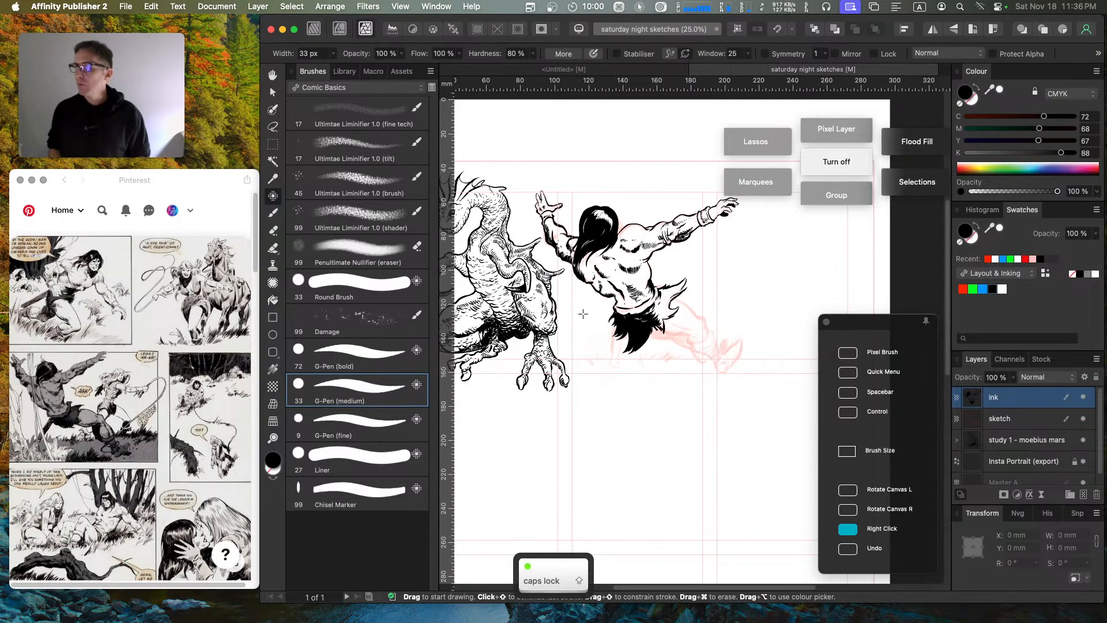
key(super+plus)
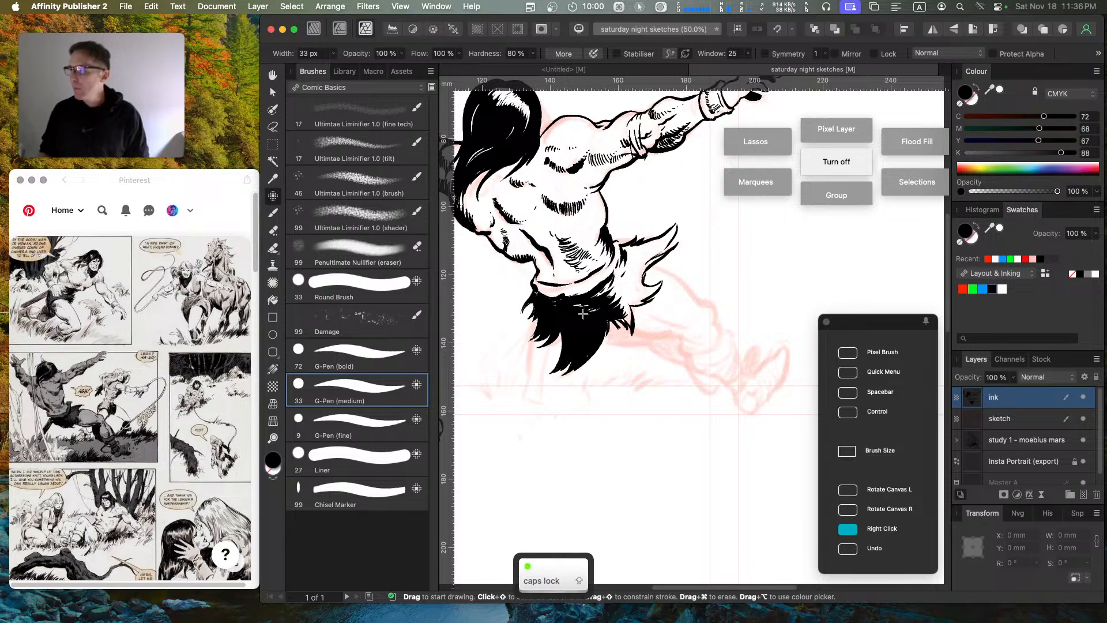
drag(633, 327, 678, 334)
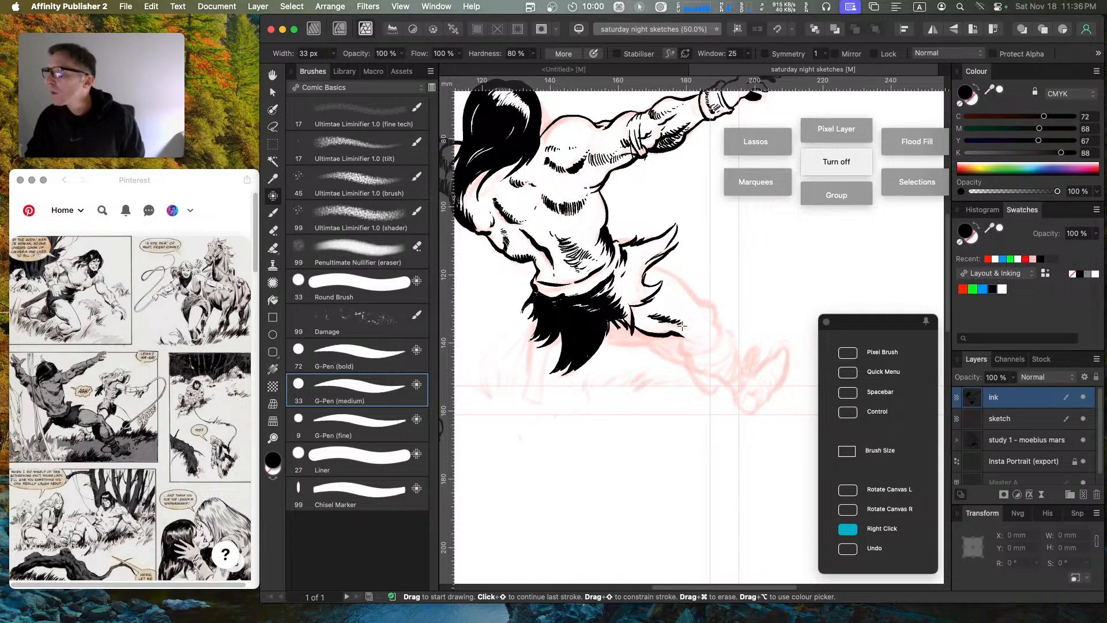
mouse_move(648, 267)
mouse_down()
mouse_move(717, 319)
mouse_move(675, 333)
mouse_move(694, 342)
mouse_move(687, 334)
mouse_move(698, 331)
mouse_move(699, 343)
mouse_move(677, 333)
mouse_move(695, 350)
mouse_move(684, 340)
mouse_move(694, 348)
mouse_move(679, 351)
mouse_move(683, 337)
mouse_move(677, 361)
mouse_move(711, 361)
mouse_move(696, 364)
mouse_move(734, 344)
mouse_up()
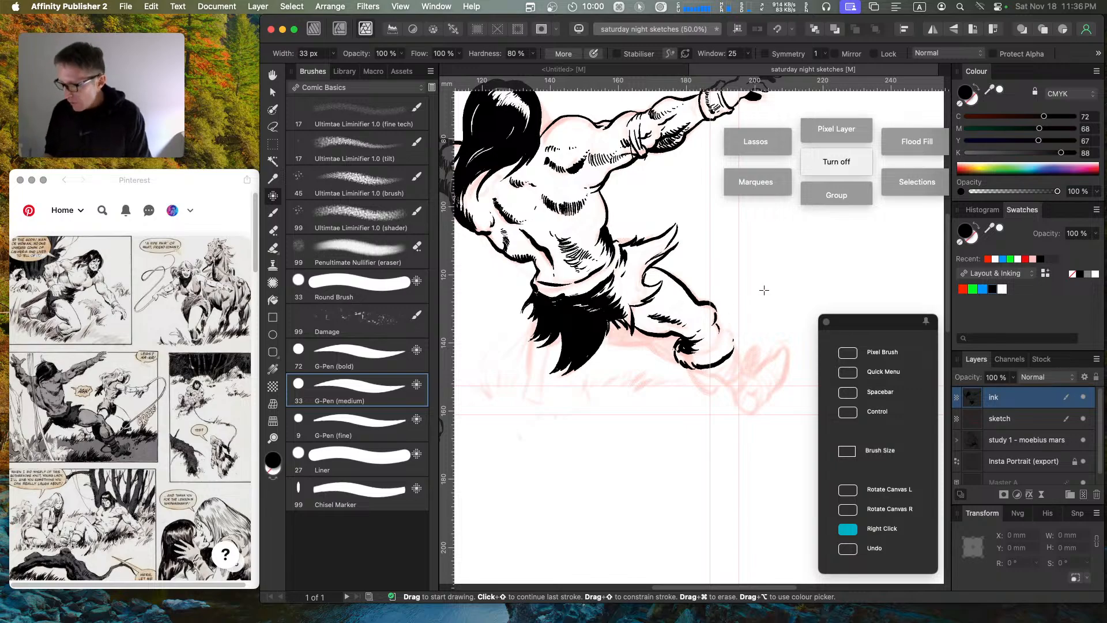
mouse_move(697, 353)
mouse_down()
mouse_move(720, 345)
mouse_move(715, 318)
mouse_move(734, 335)
mouse_move(728, 360)
mouse_move(692, 368)
mouse_move(754, 412)
mouse_move(788, 362)
mouse_move(781, 344)
mouse_move(738, 375)
mouse_move(735, 349)
mouse_up()
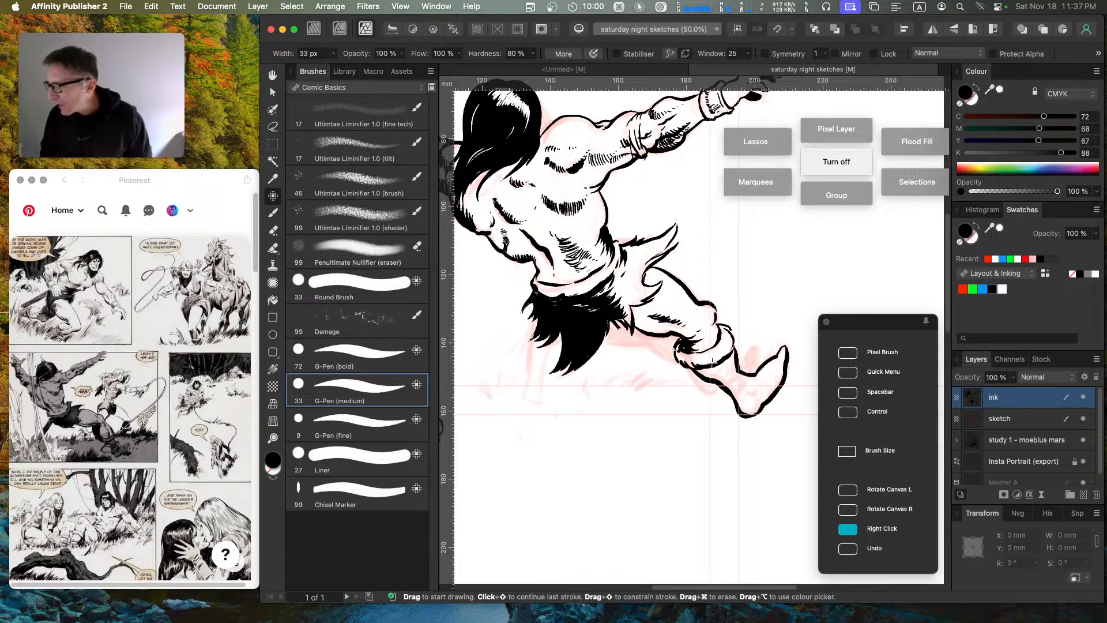
Step: Add black shading strokes to the boot shaft and upper thigh, and ink the contour along the underside of the leg
drag(707, 373, 736, 370)
drag(728, 381, 739, 374)
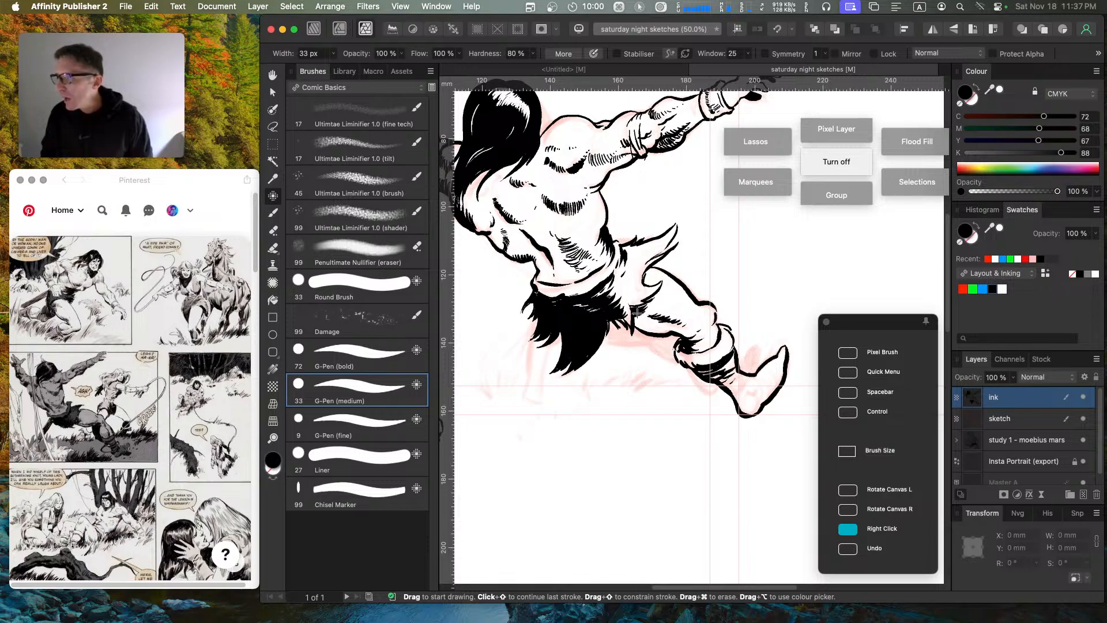
mouse_move(632, 317)
mouse_down()
mouse_move(671, 322)
mouse_move(664, 334)
mouse_move(689, 327)
mouse_up()
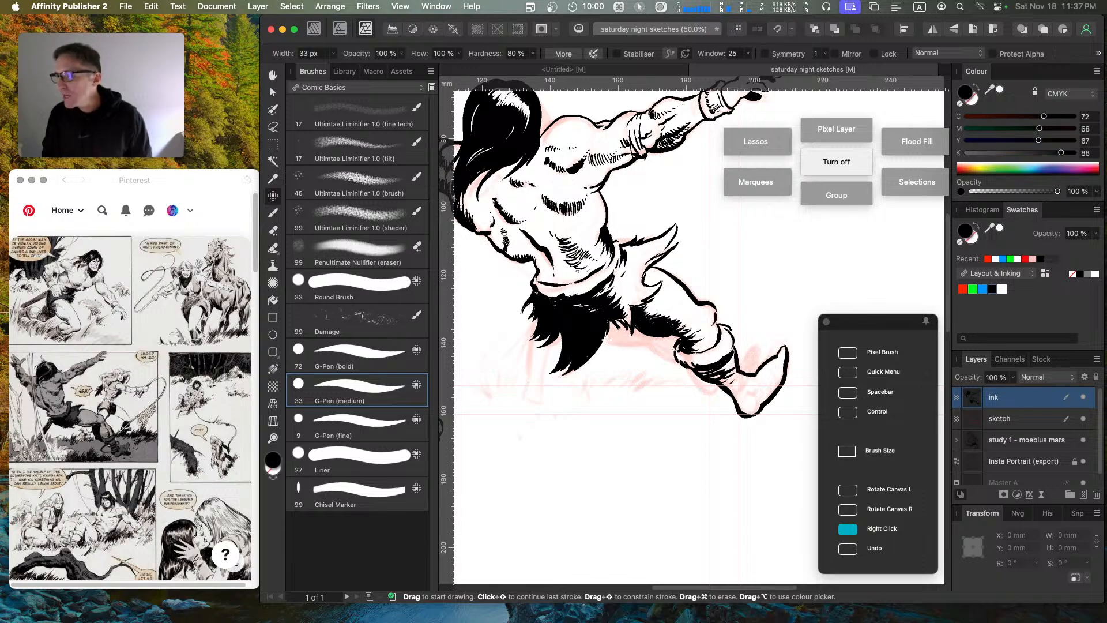
mouse_move(603, 341)
mouse_down()
mouse_move(676, 361)
mouse_move(713, 394)
mouse_move(728, 394)
mouse_move(757, 344)
mouse_move(713, 399)
mouse_up()
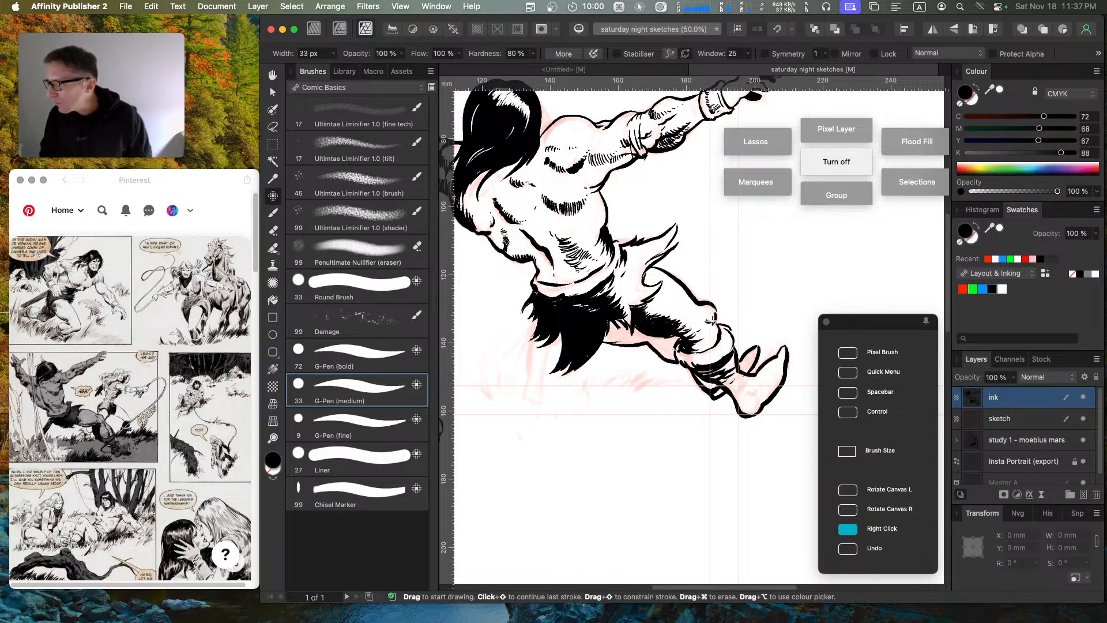
Step: Ink straps around the boot's ankle, undo the stripes across the toe, and hatch the foot with short strokes instead
mouse_move(739, 377)
mouse_down()
mouse_move(751, 390)
mouse_move(751, 415)
mouse_move(748, 376)
mouse_move(760, 411)
mouse_up()
mouse_move(752, 387)
mouse_down()
mouse_move(762, 378)
mouse_move(773, 390)
mouse_move(786, 358)
mouse_up()
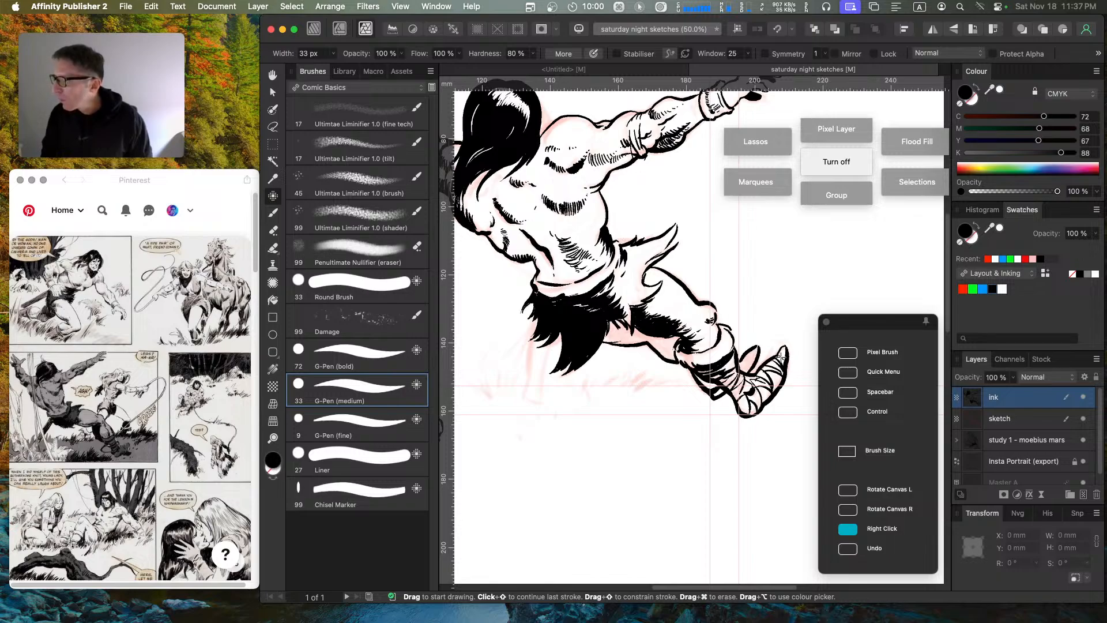
key(super)
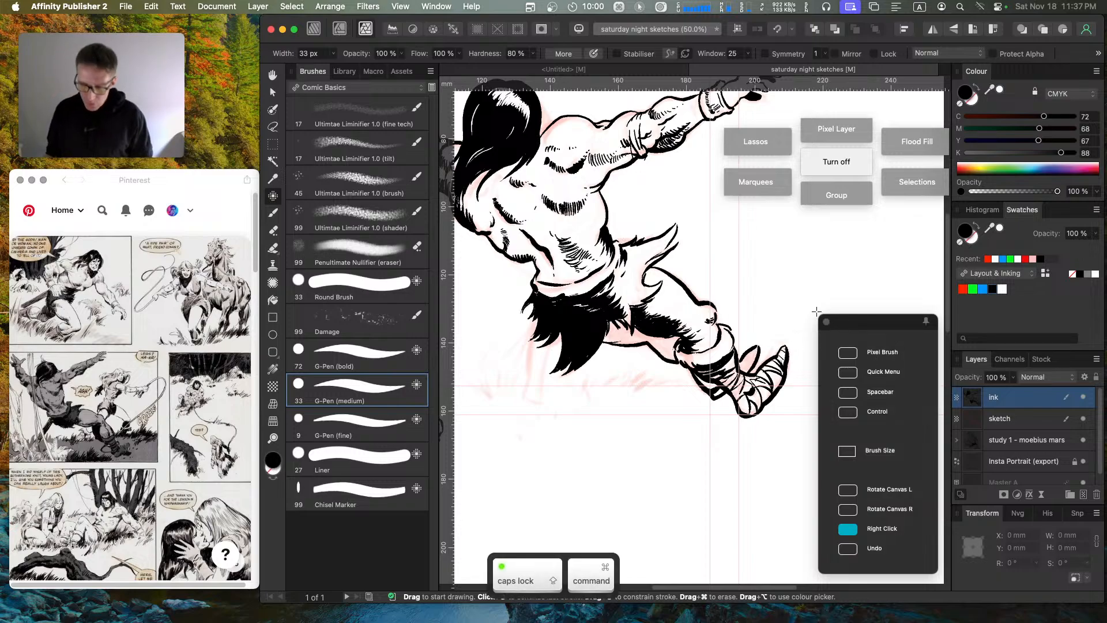
key(super+z)
key(super+z)
key(super+z)
key(super+z)
key(super+z)
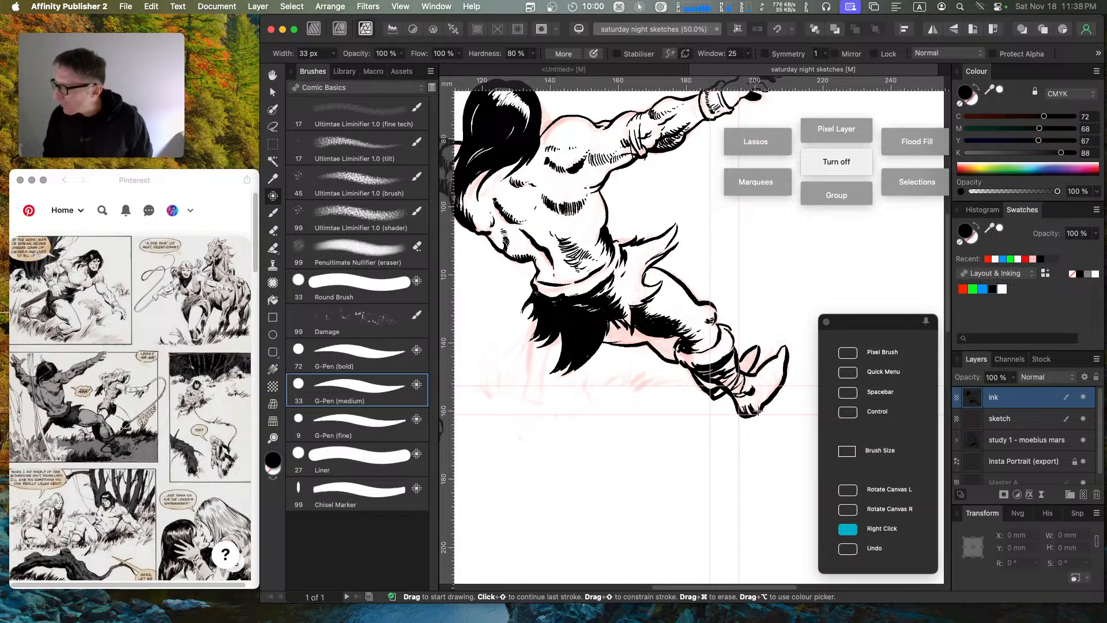
key(super+z)
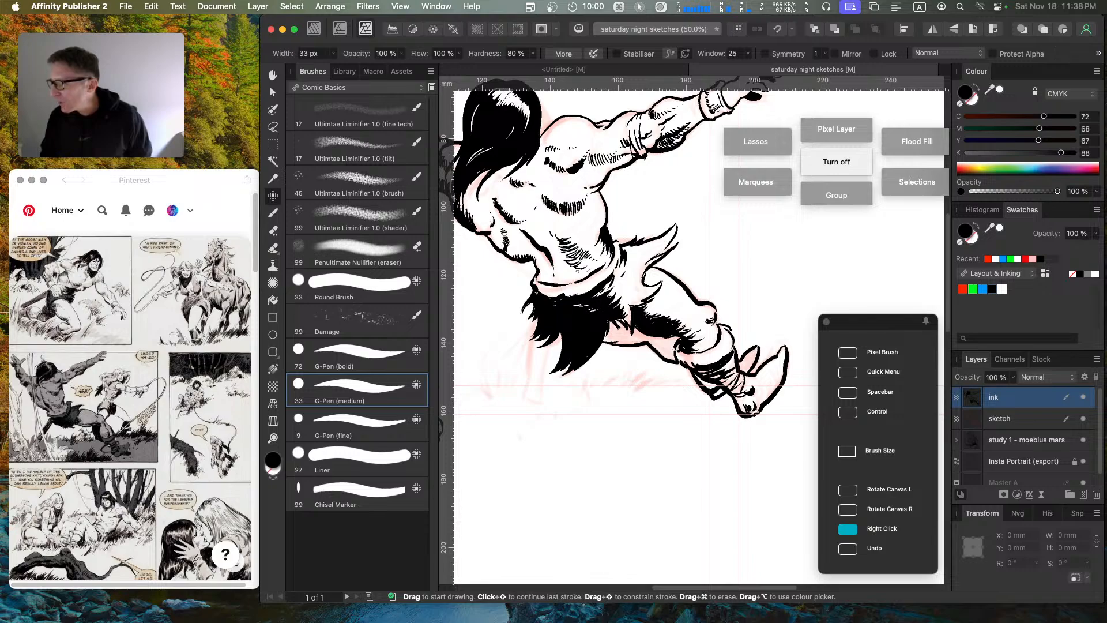
mouse_move(755, 412)
mouse_down()
mouse_move(780, 381)
mouse_move(767, 391)
mouse_up()
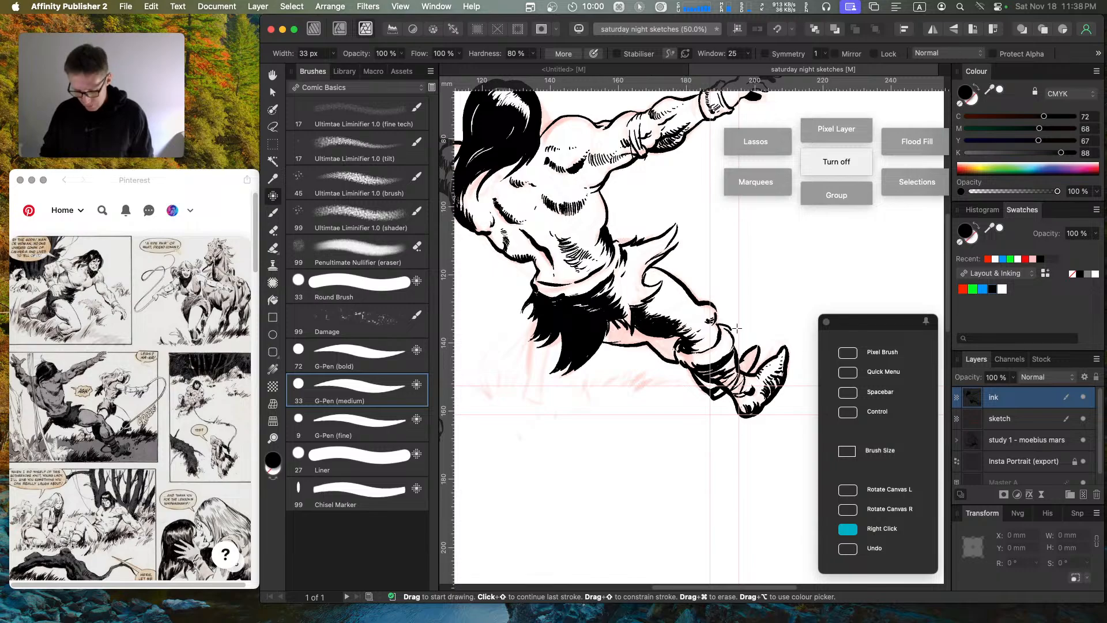
Step: Try to flood fill the small shape behind the boot with black, undoing the fills and a stroke on the calf
key(g)
click(750, 355)
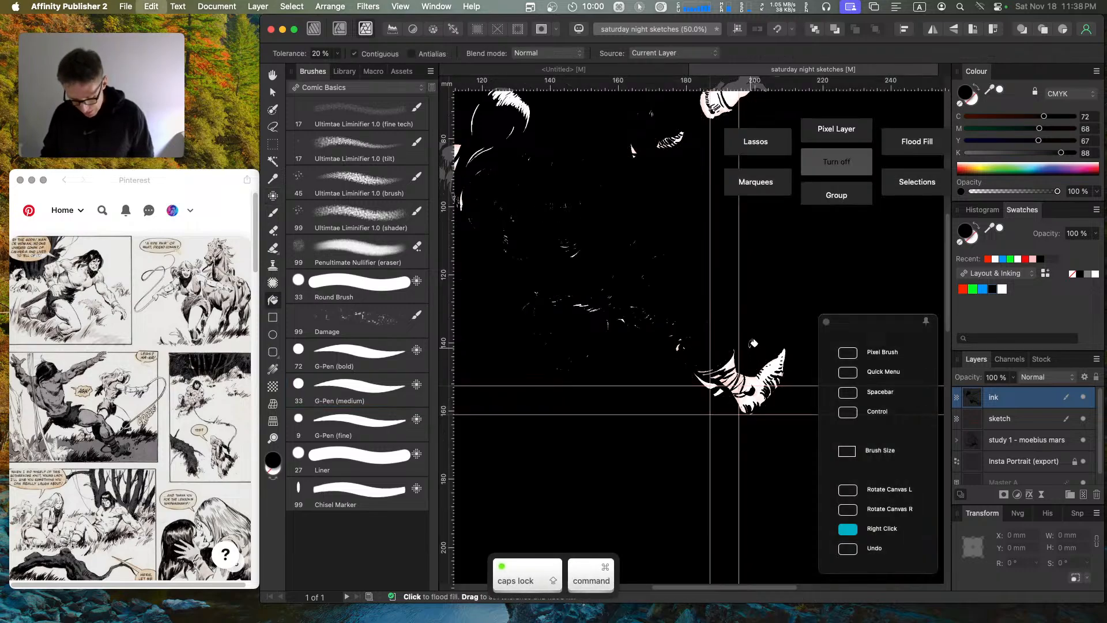
key(super+z)
key(b)
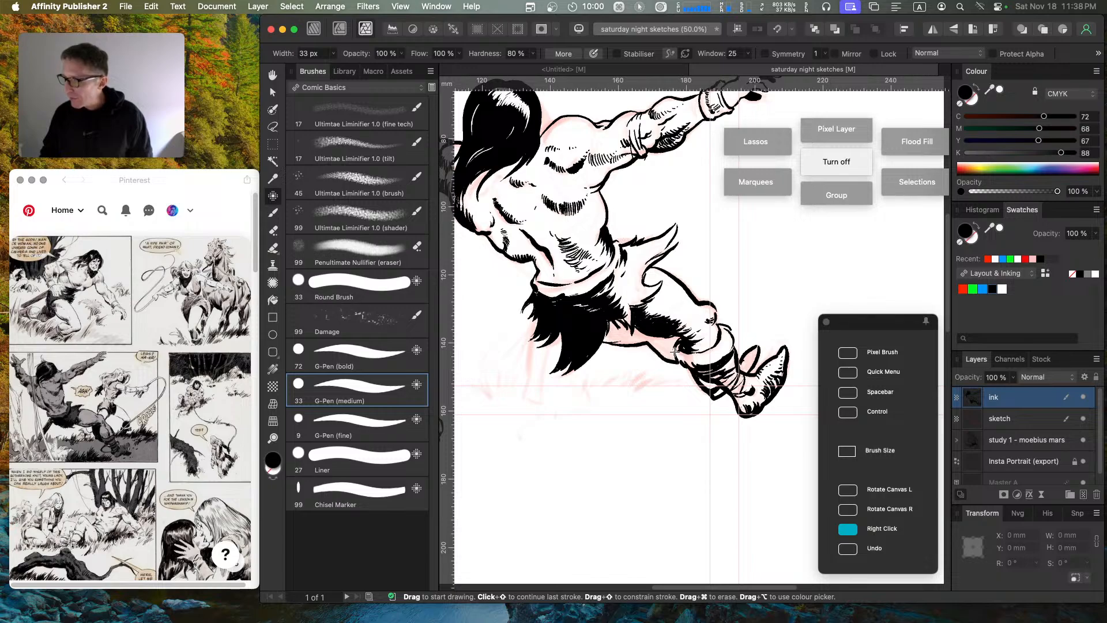
drag(681, 342, 677, 358)
key(super)
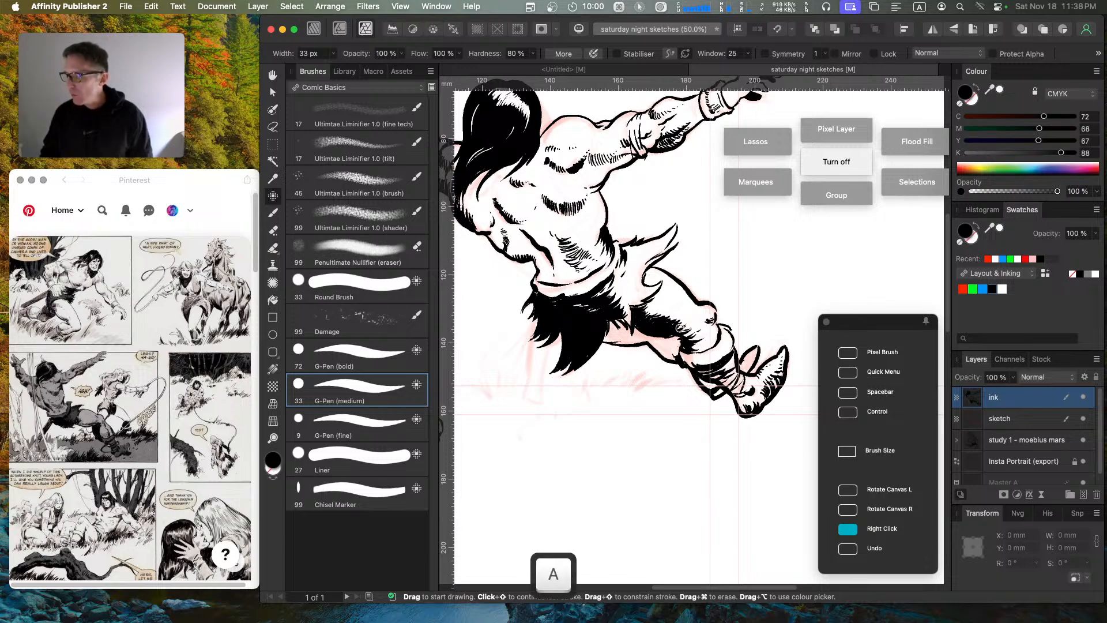
key(super+z)
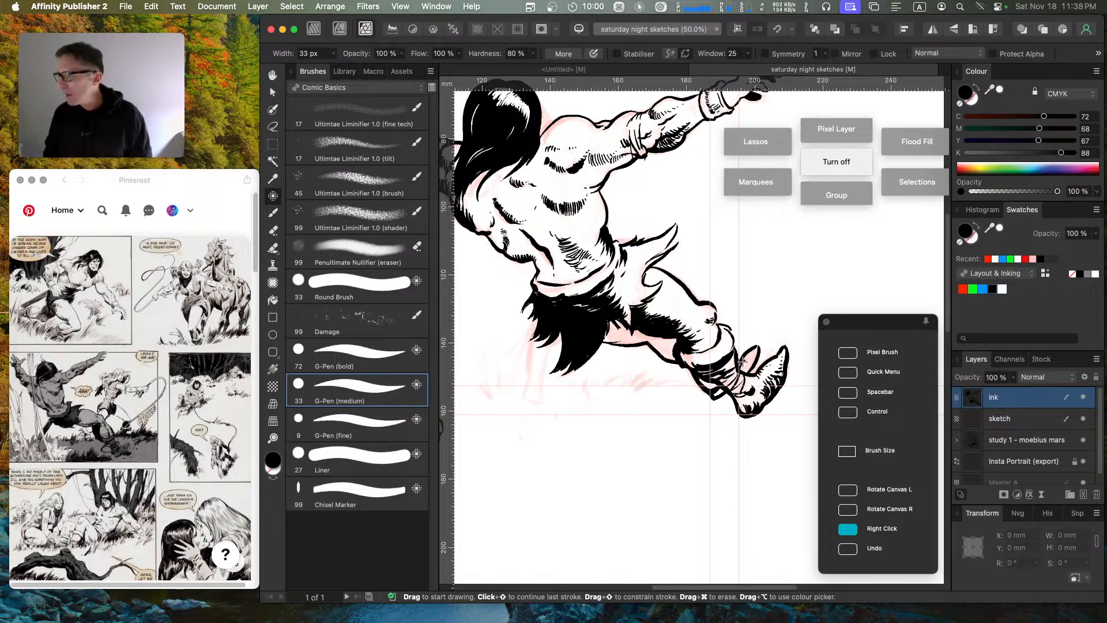
key(g)
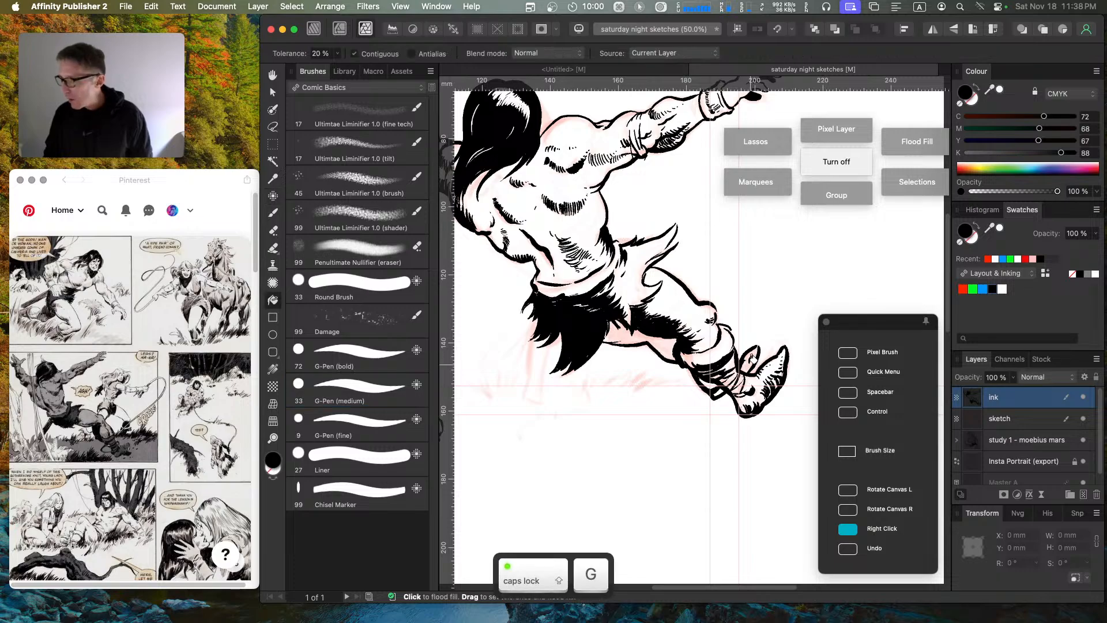
click(753, 353)
key(super+z)
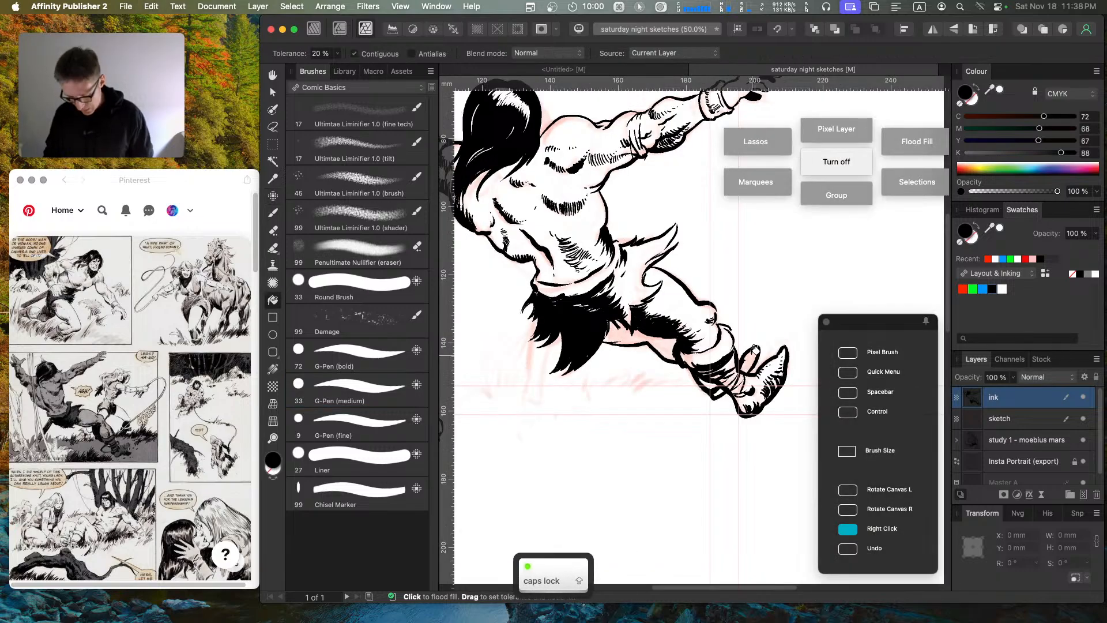
Step: Hide the sketch layer and flood fill the thigh's underside and the shape behind the boot with black
key(b)
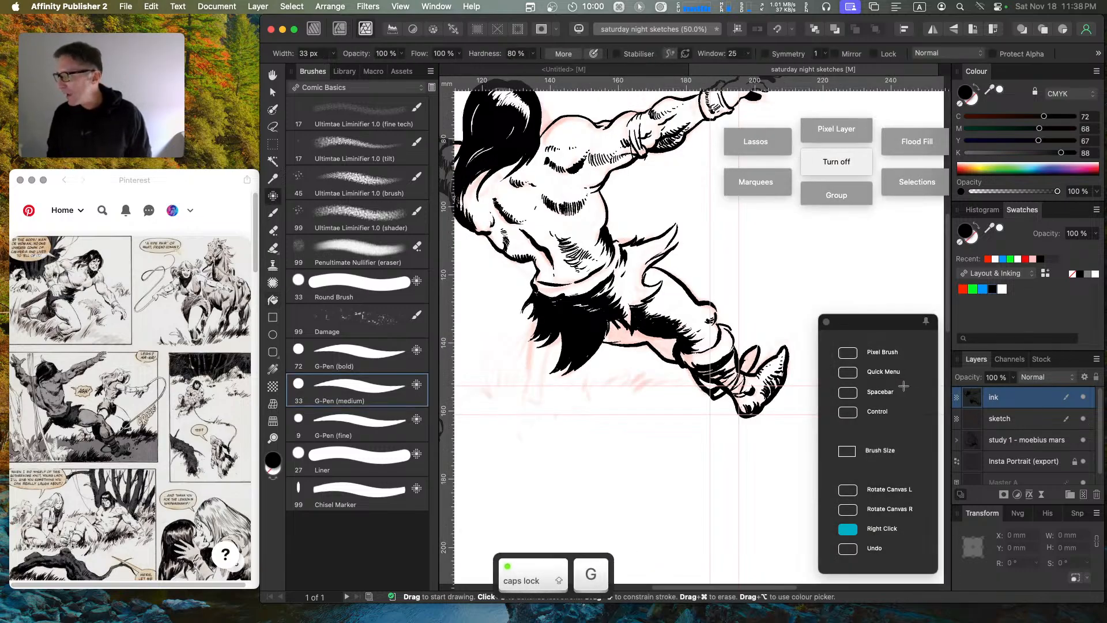
click(1084, 419)
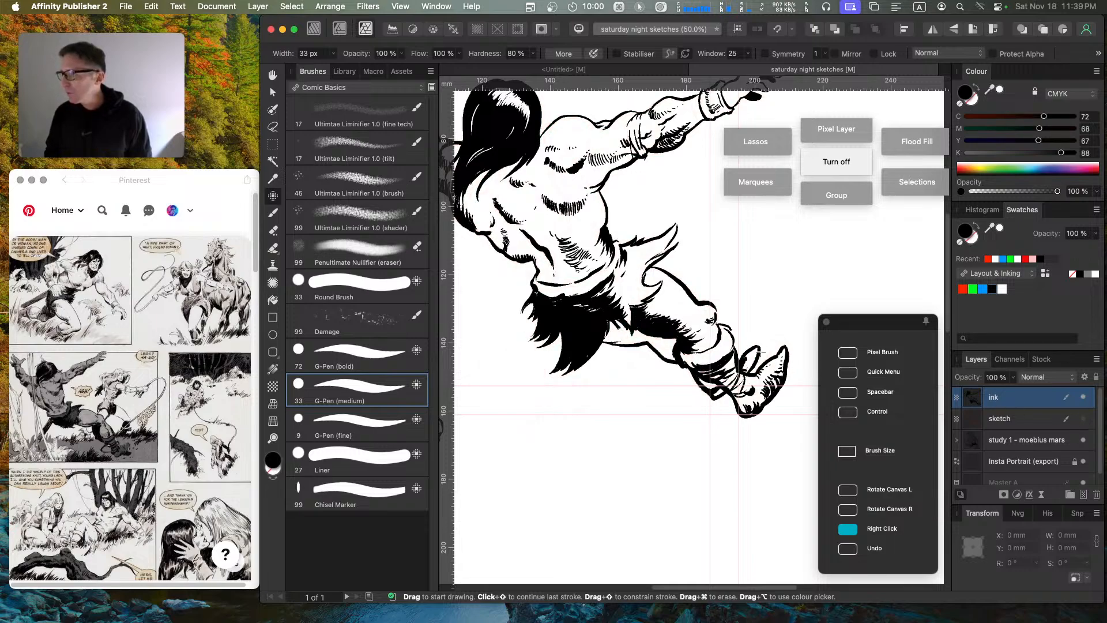
key(g)
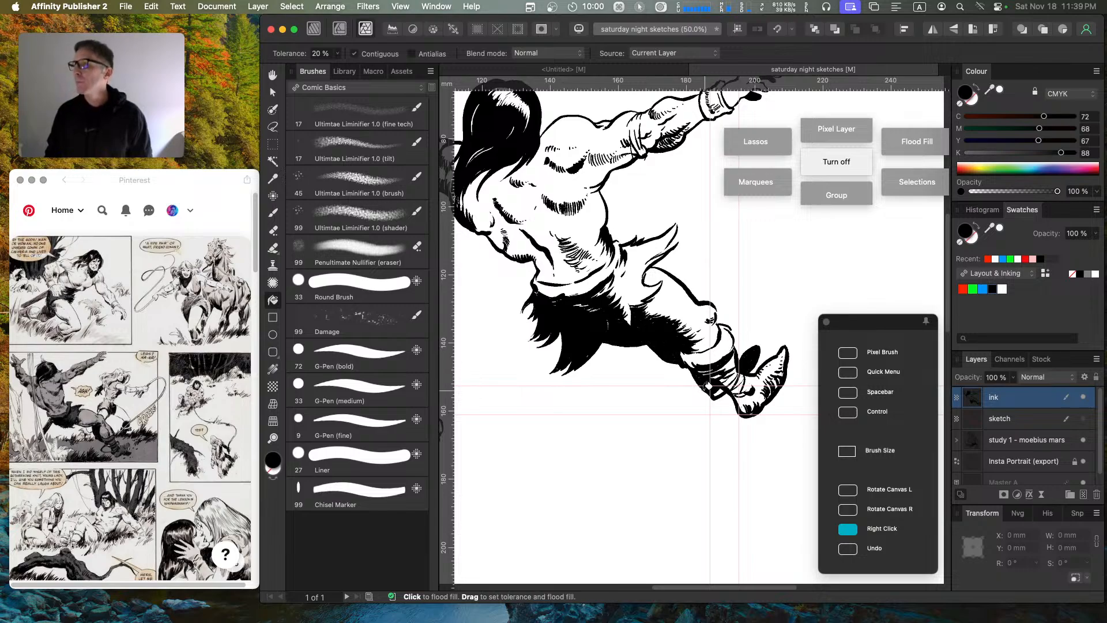
Step: Ink shading strokes on the shoulder beside the hair, below the armpit and down the side of the back, undoing an unwanted stroke
key(super+minus)
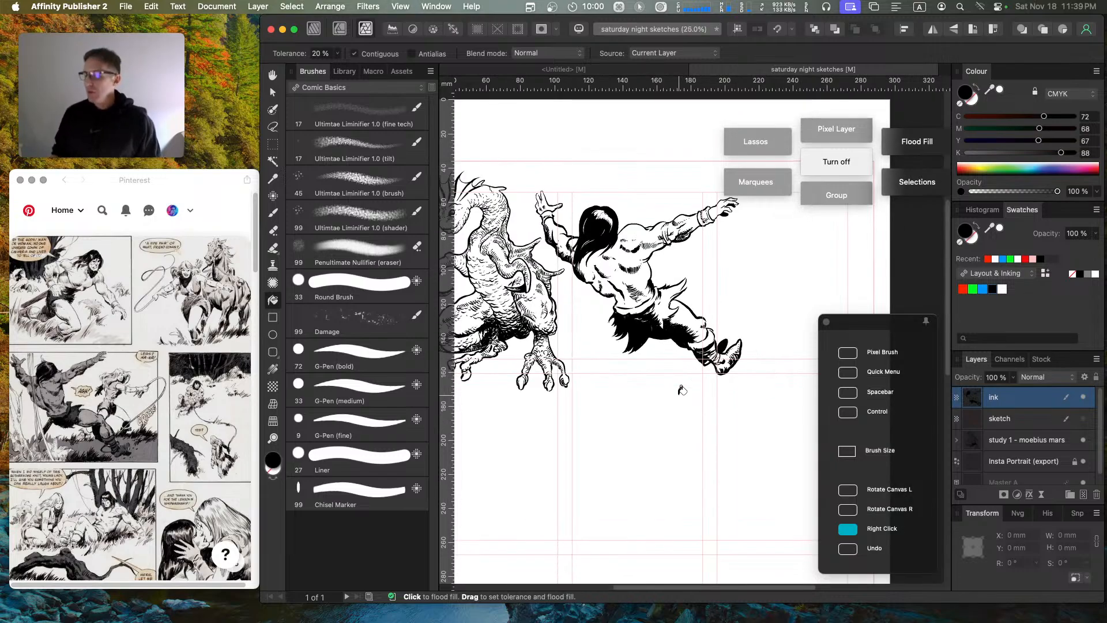
key(super)
key(super+equal)
key(super+equal)
key(space)
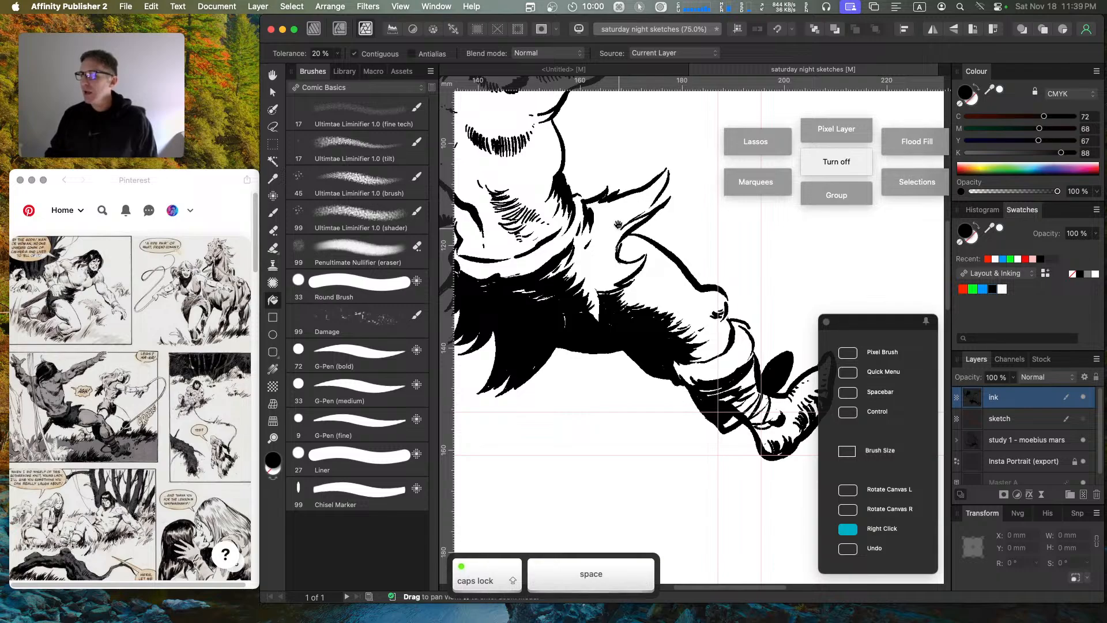
drag(682, 391, 643, 265)
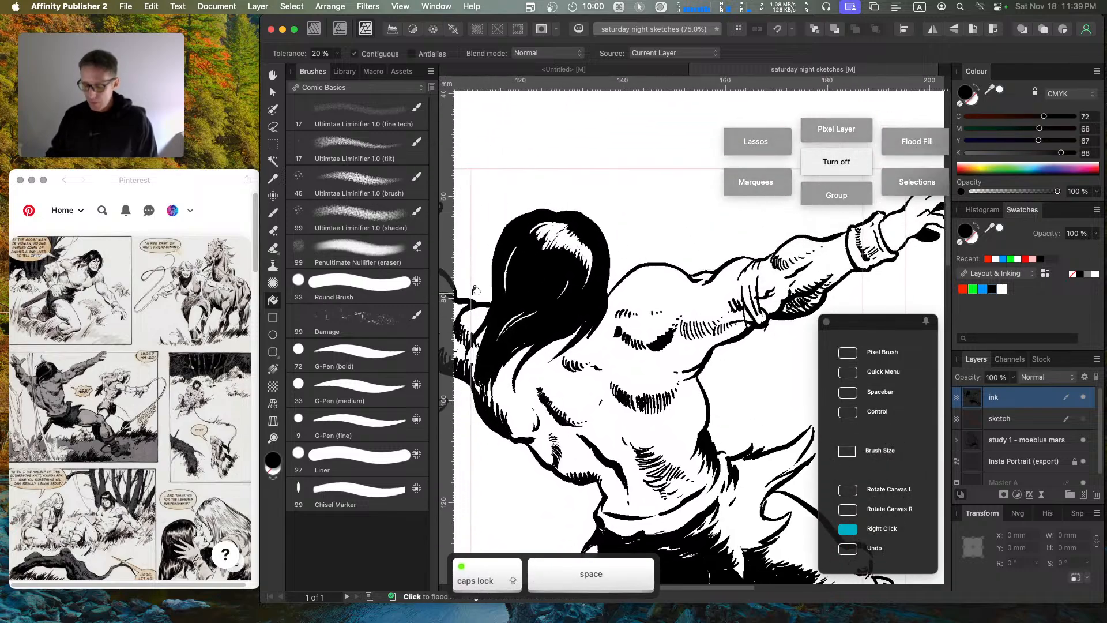
key(y)
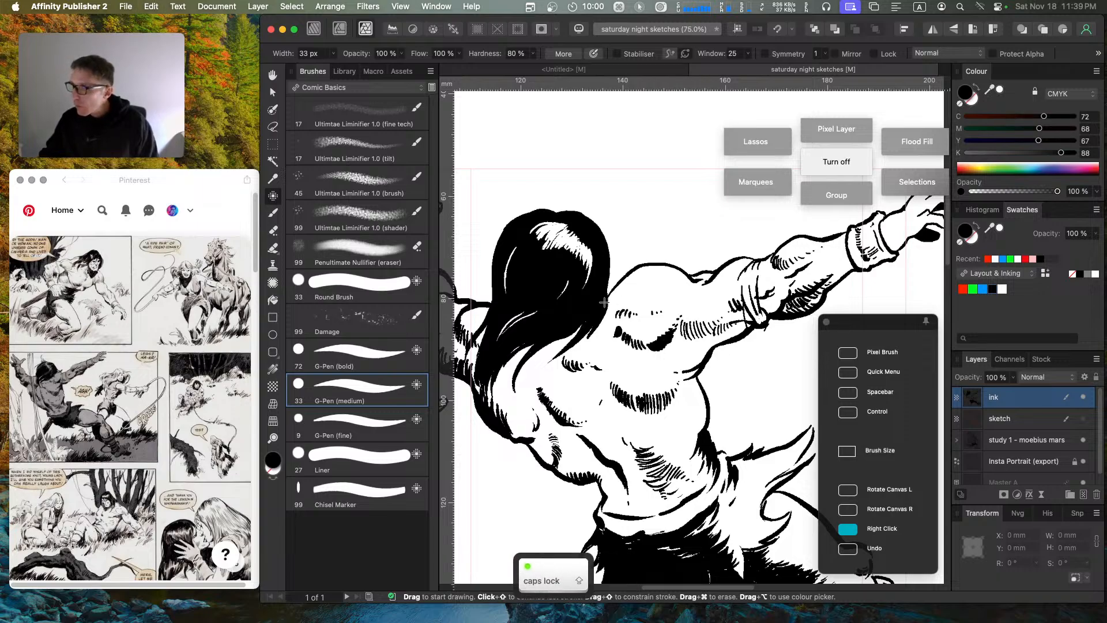
mouse_move(607, 300)
mouse_down()
mouse_move(629, 272)
mouse_move(602, 339)
mouse_up()
key(super+z)
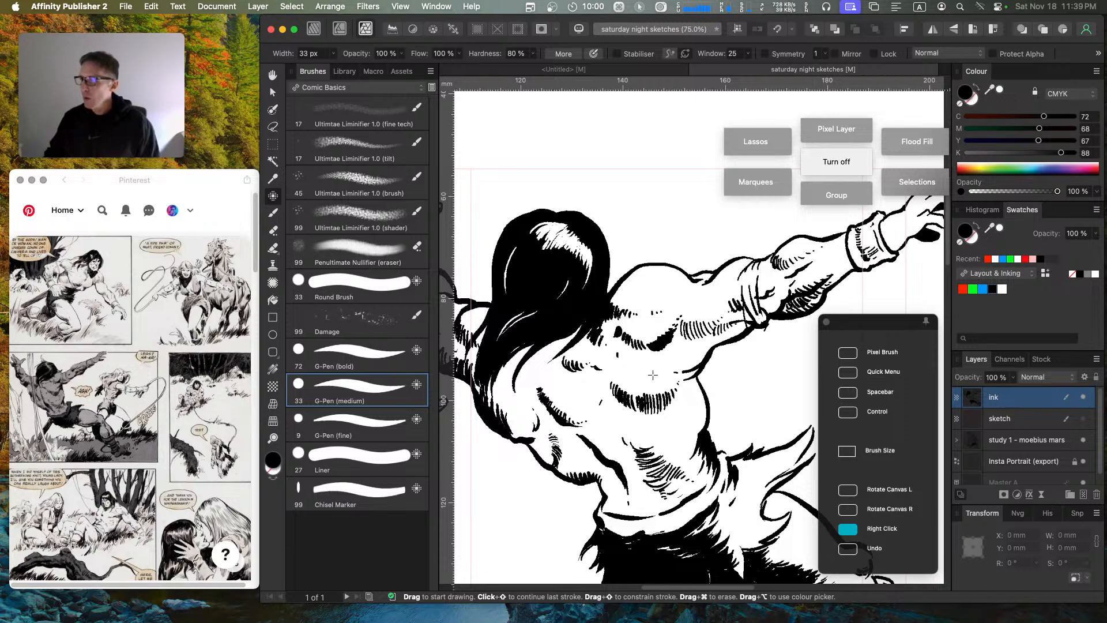
mouse_move(665, 371)
mouse_down()
mouse_move(723, 340)
mouse_move(681, 382)
mouse_move(705, 358)
mouse_move(693, 401)
mouse_move(673, 414)
mouse_move(690, 410)
mouse_move(677, 425)
mouse_move(692, 415)
mouse_move(698, 384)
mouse_move(700, 440)
mouse_up()
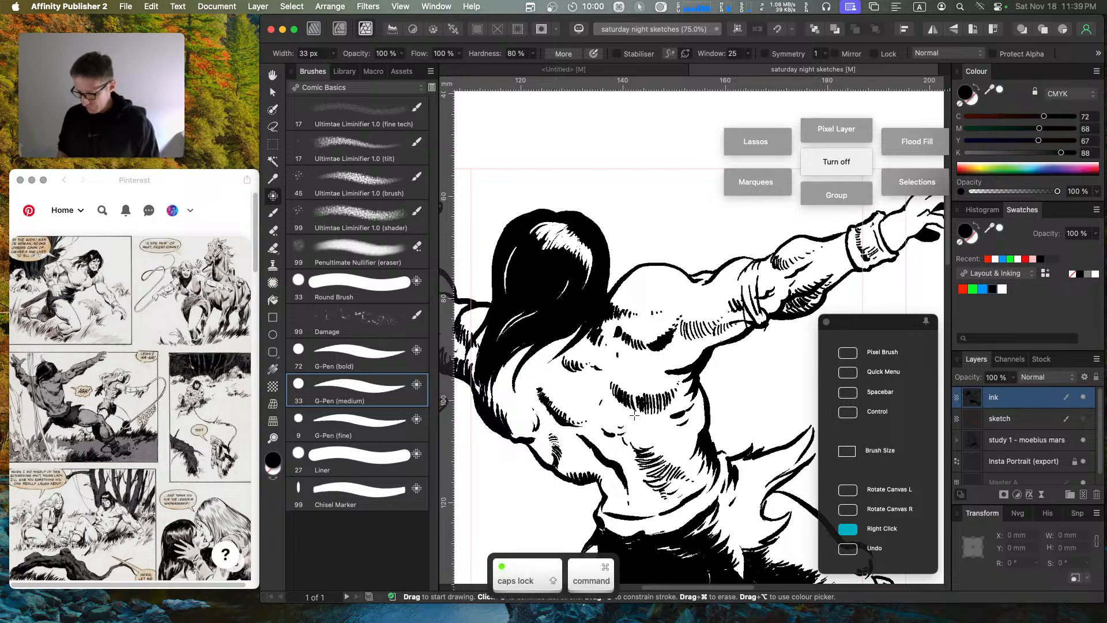
Step: Add short black shading strokes around the knee of the outstretched leg
key(super+minus)
key(super+minus)
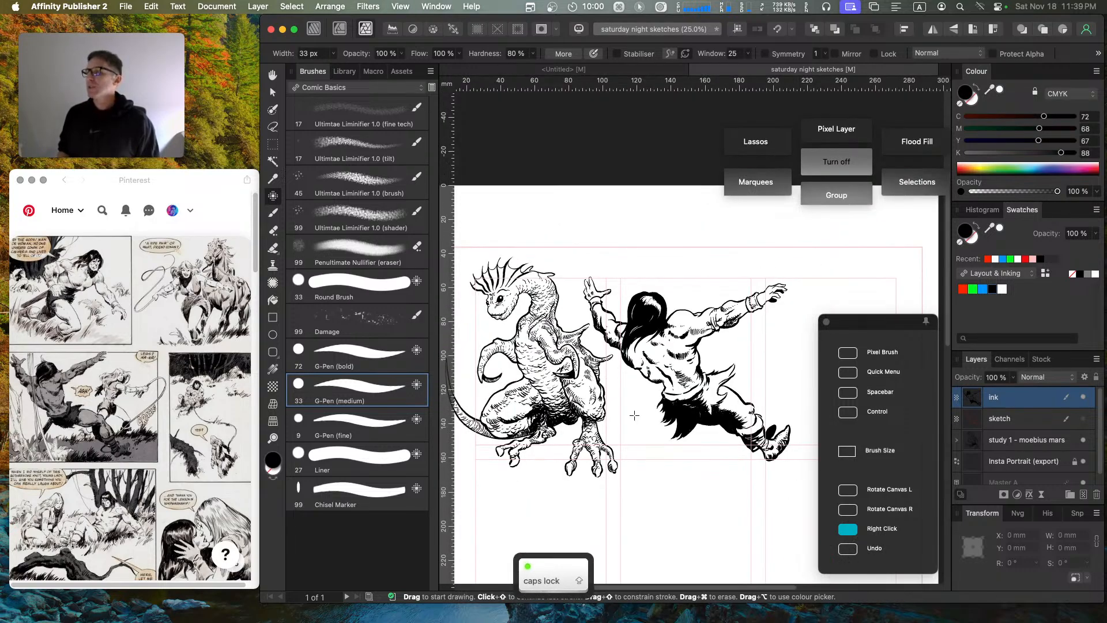
key(super+plus)
key(super+plus)
key(space)
mouse_move(745, 386)
mouse_down()
mouse_move(719, 330)
mouse_move(645, 262)
mouse_up()
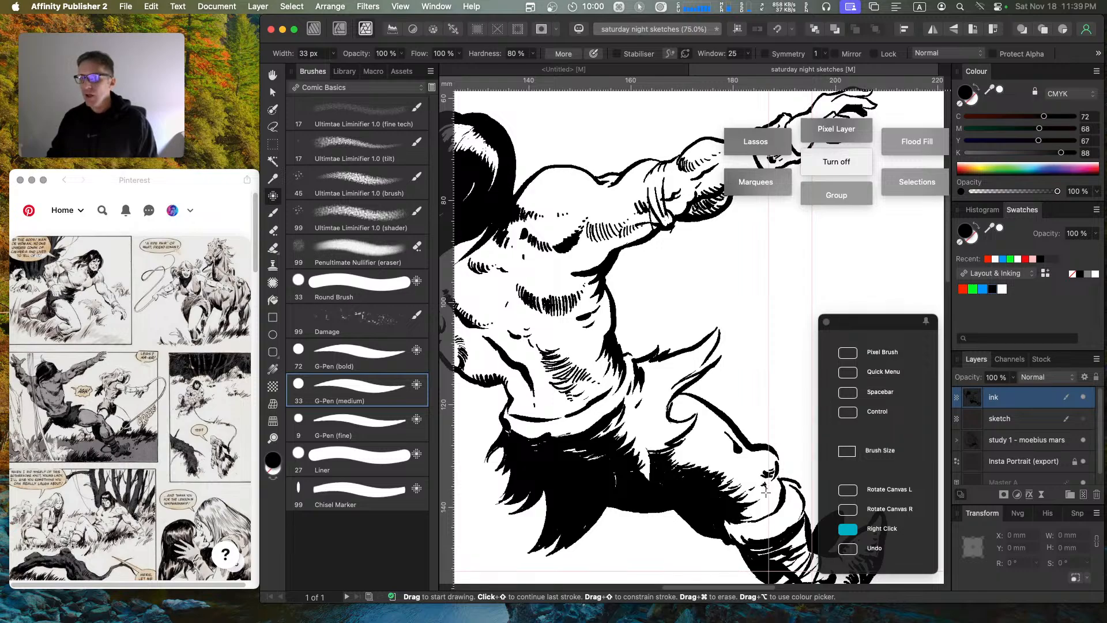
Step: Ink the shadow edge on the underside of the barbarian's outstretched leg, just above the boot
key(space)
drag(773, 513, 691, 398)
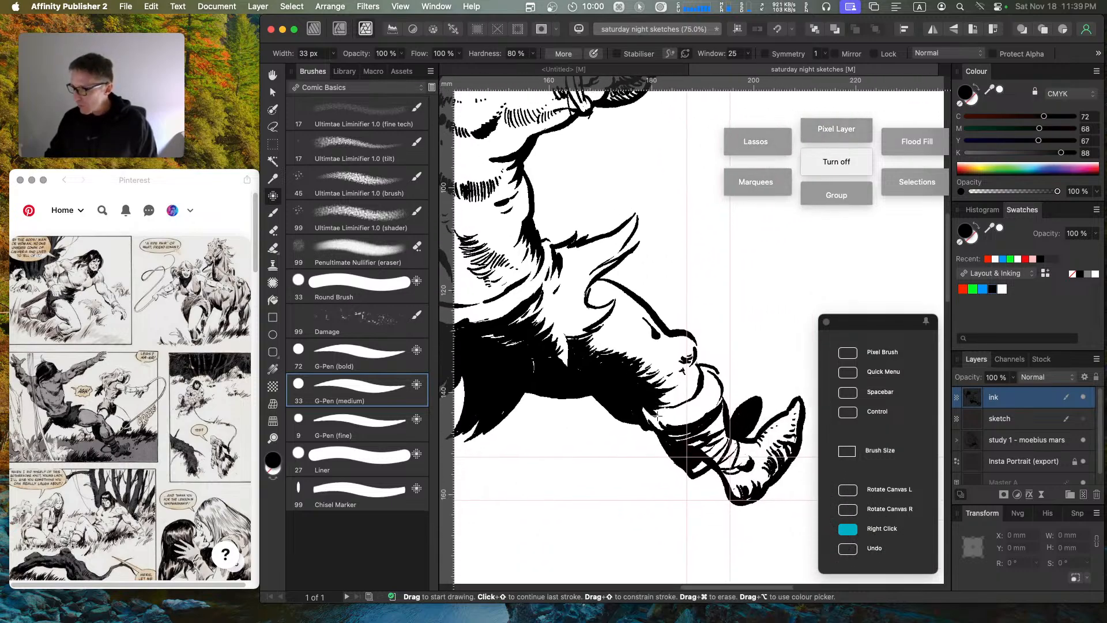
key(a)
key(a)
mouse_move(639, 397)
mouse_down()
mouse_move(691, 388)
mouse_move(684, 400)
mouse_move(700, 384)
mouse_up()
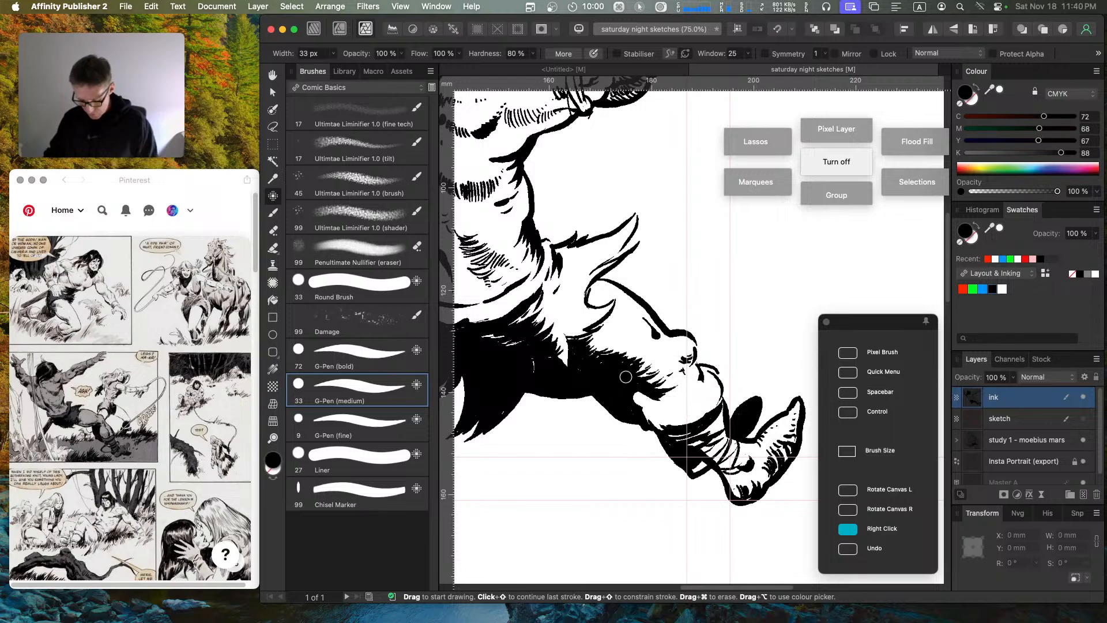
key(y)
key(b)
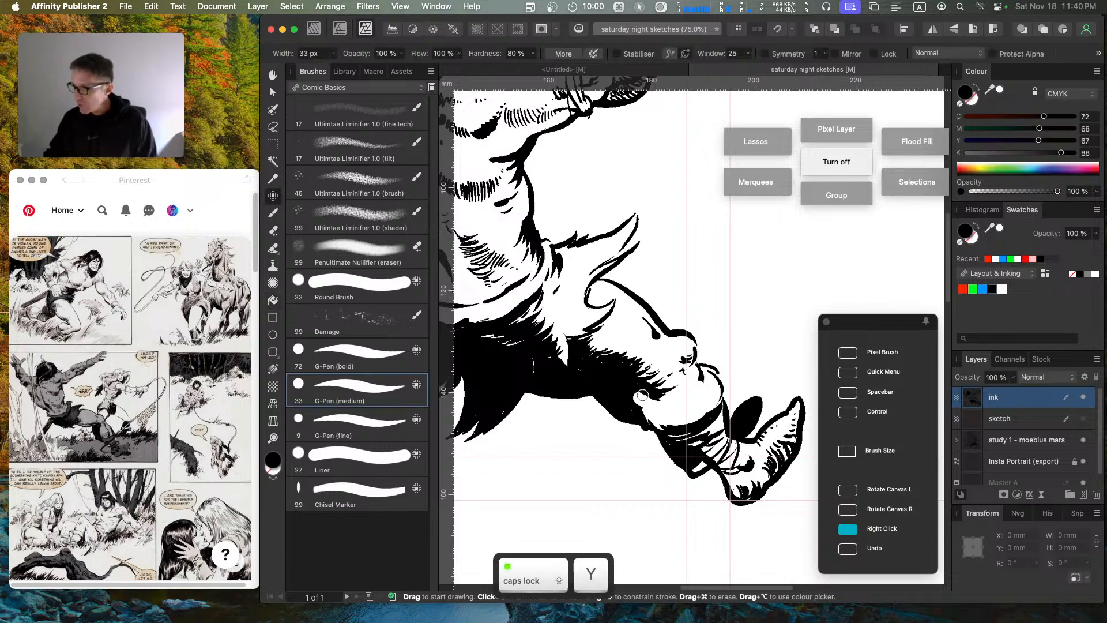
mouse_move(641, 395)
mouse_down()
mouse_move(685, 404)
mouse_move(674, 402)
mouse_move(682, 396)
mouse_up()
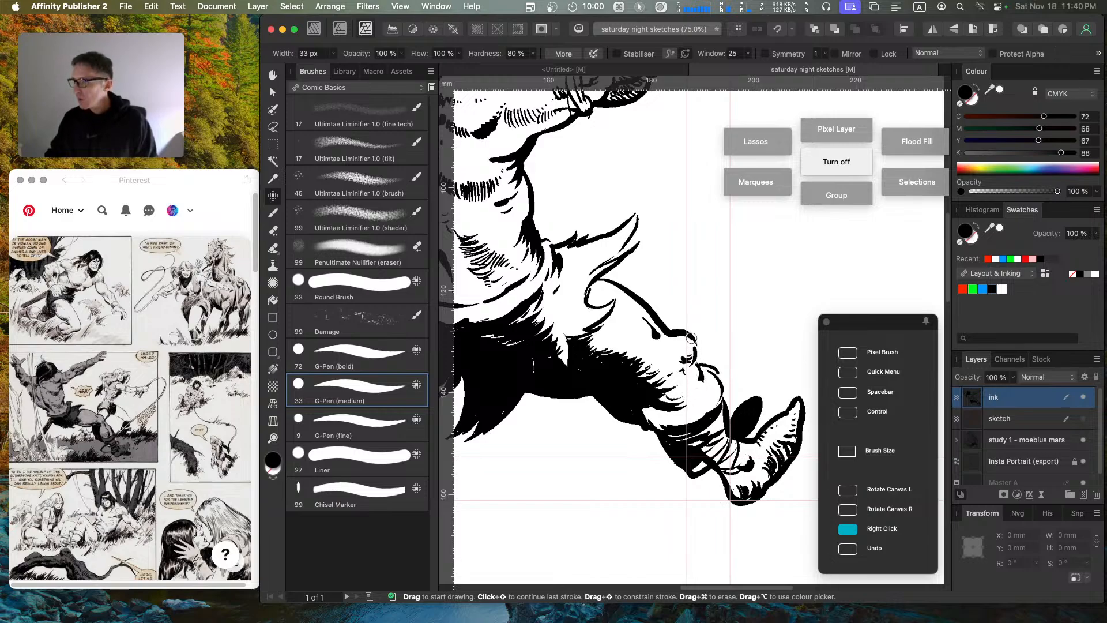
Step: Add short G-Pen (medium) contour strokes around the knee and down the lower leg to the boot top
mouse_move(690, 338)
mouse_down()
mouse_move(696, 362)
mouse_move(680, 392)
mouse_up()
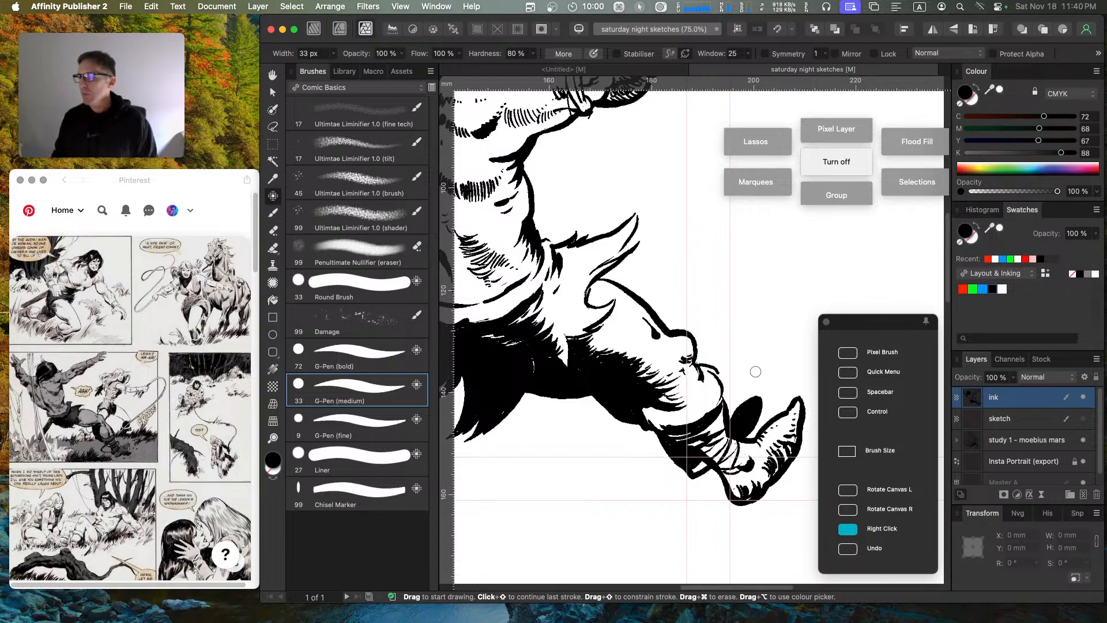
mouse_move(674, 386)
mouse_down()
mouse_move(666, 397)
mouse_move(679, 402)
mouse_up()
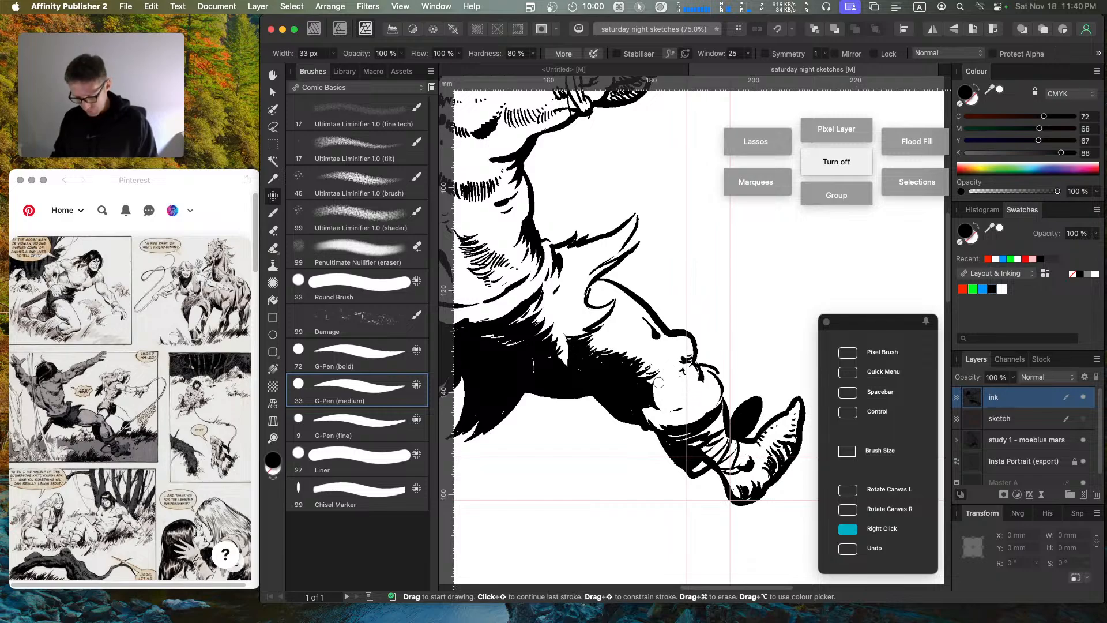
key(y)
key(b)
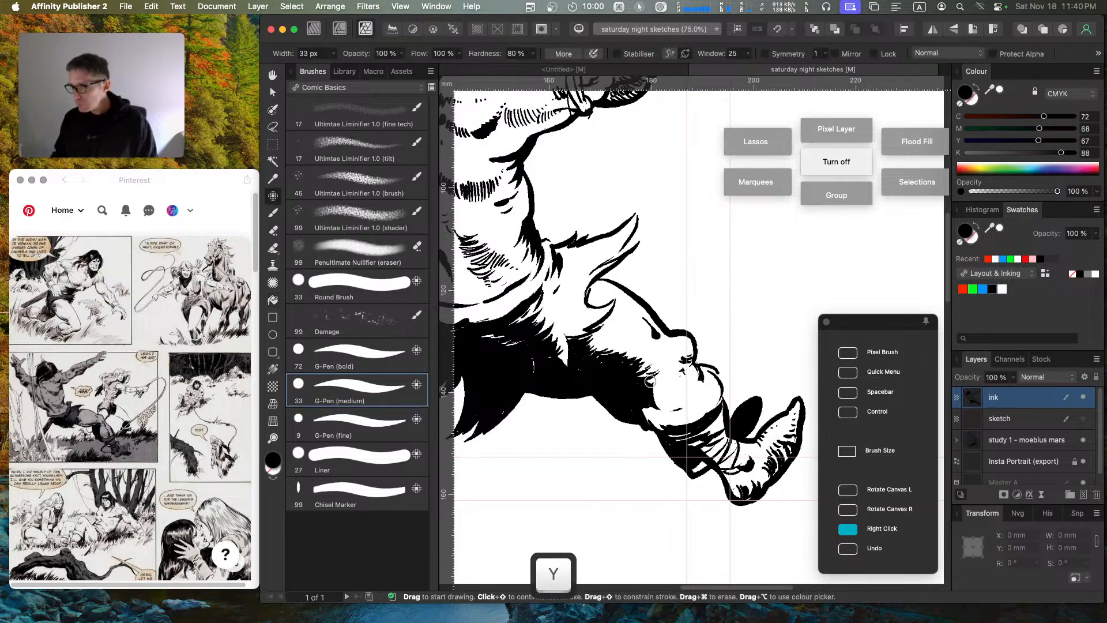
key(Caps_Lock)
mouse_move(657, 382)
mouse_down()
mouse_move(669, 383)
mouse_move(670, 403)
mouse_up()
drag(655, 403, 673, 408)
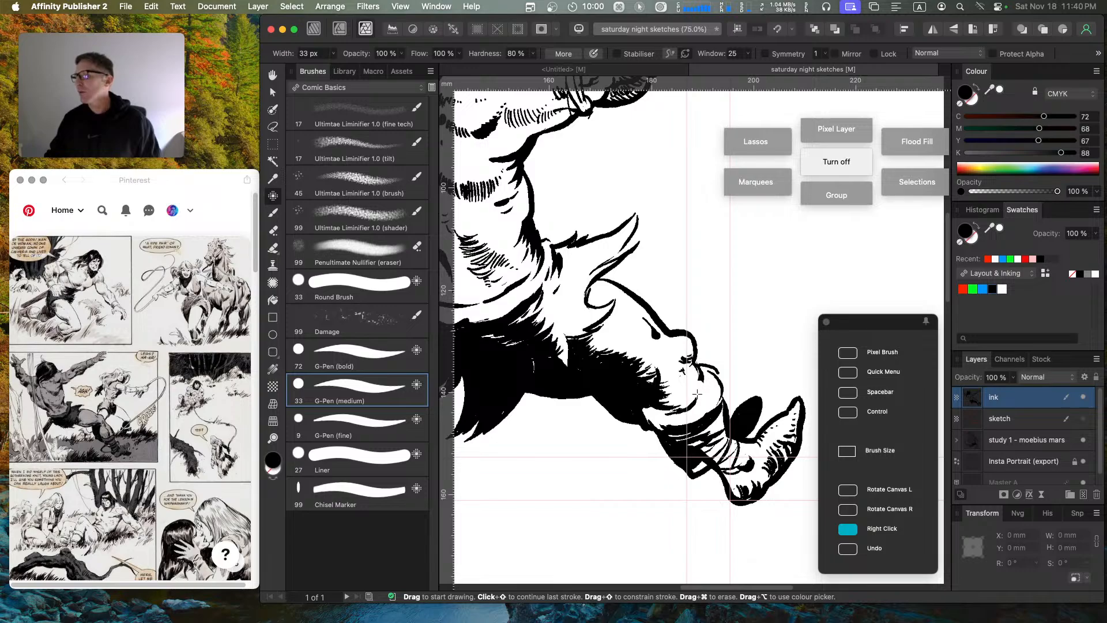
mouse_move(705, 370)
mouse_down()
mouse_move(701, 396)
mouse_move(675, 410)
mouse_up()
Step: Draw an arrow pointing at the lower leg and handwrite the note "No calves?" beside it
drag(709, 350, 782, 295)
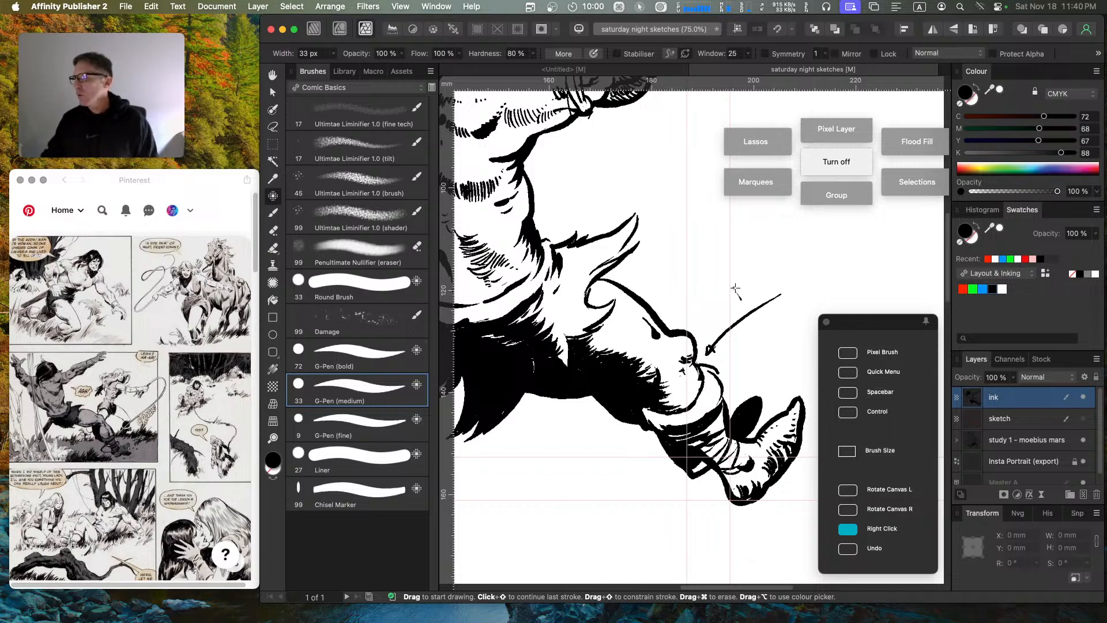
mouse_move(736, 288)
mouse_down()
mouse_move(819, 256)
mouse_move(831, 265)
mouse_up()
click(829, 274)
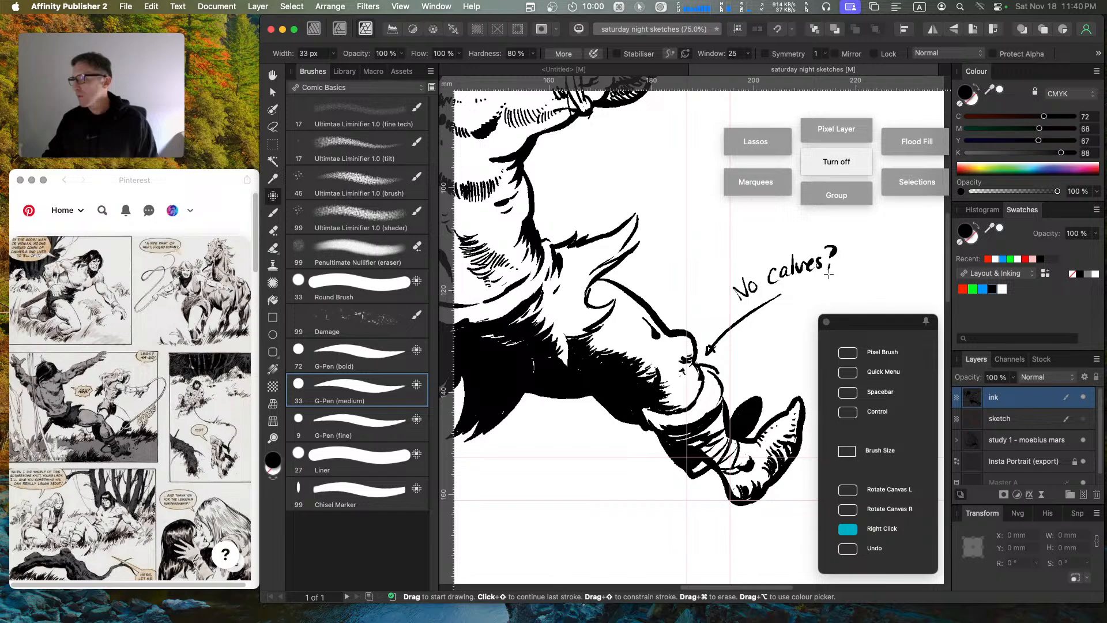
Step: Review the whole sketch page, and bring the empty grid cell below the barbarian figure into close view
key(Caps_Lock)
key(super+0)
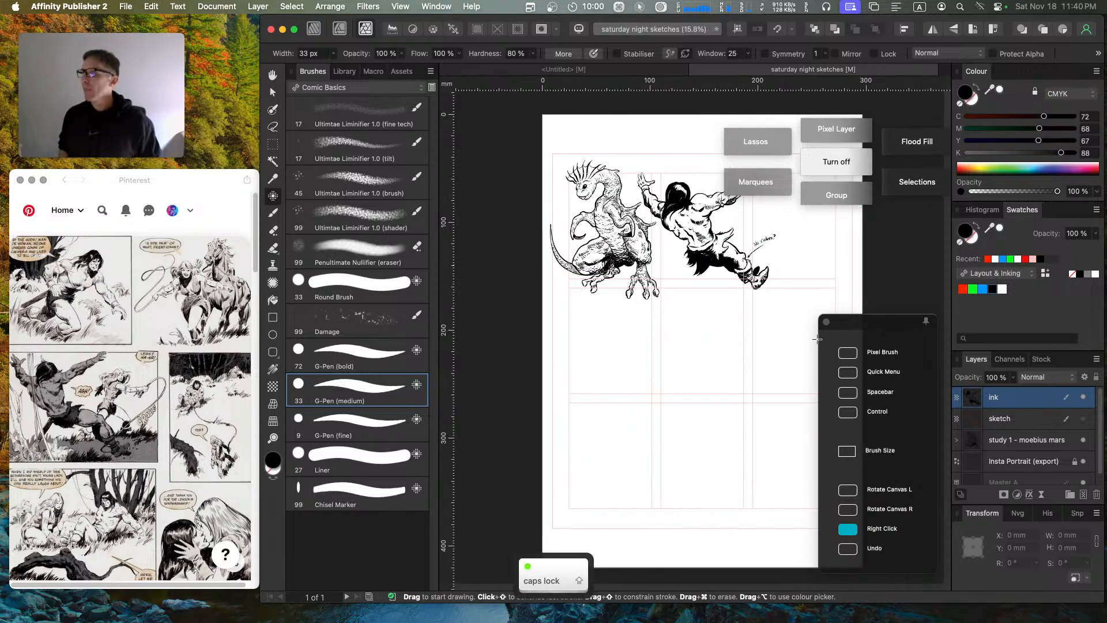
key(space)
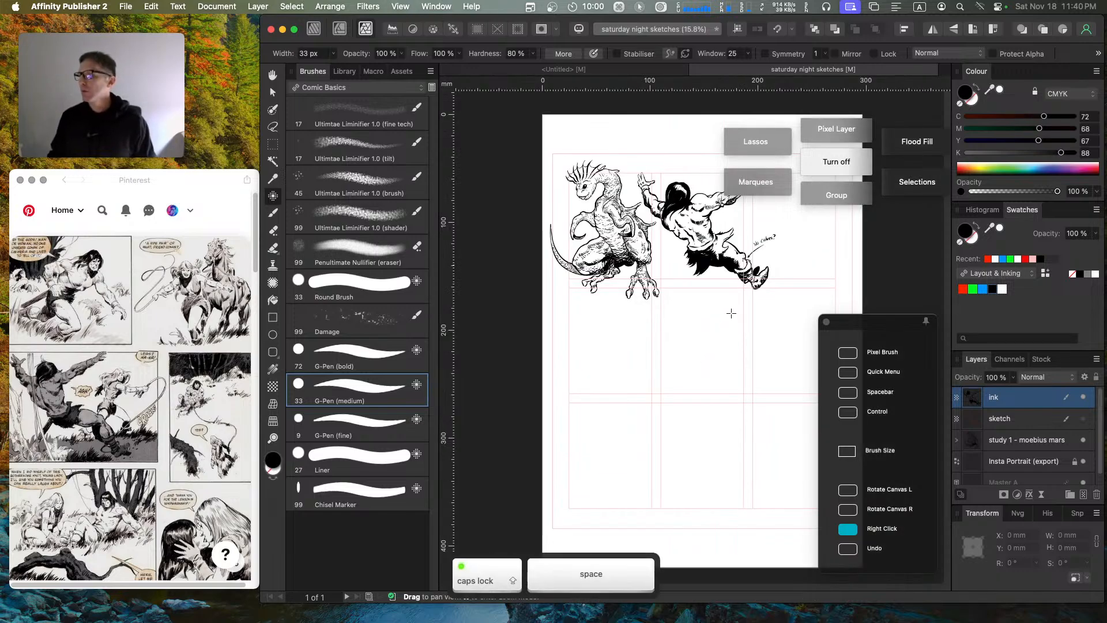
drag(723, 315, 643, 320)
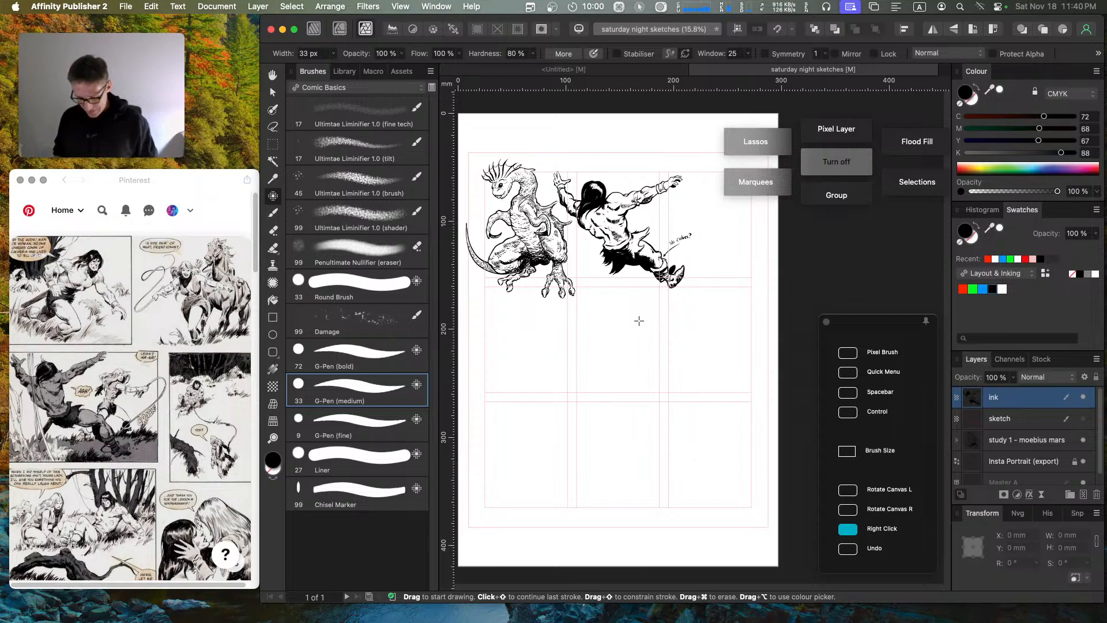
key(super+equal)
key(super+equal)
key(super+equal)
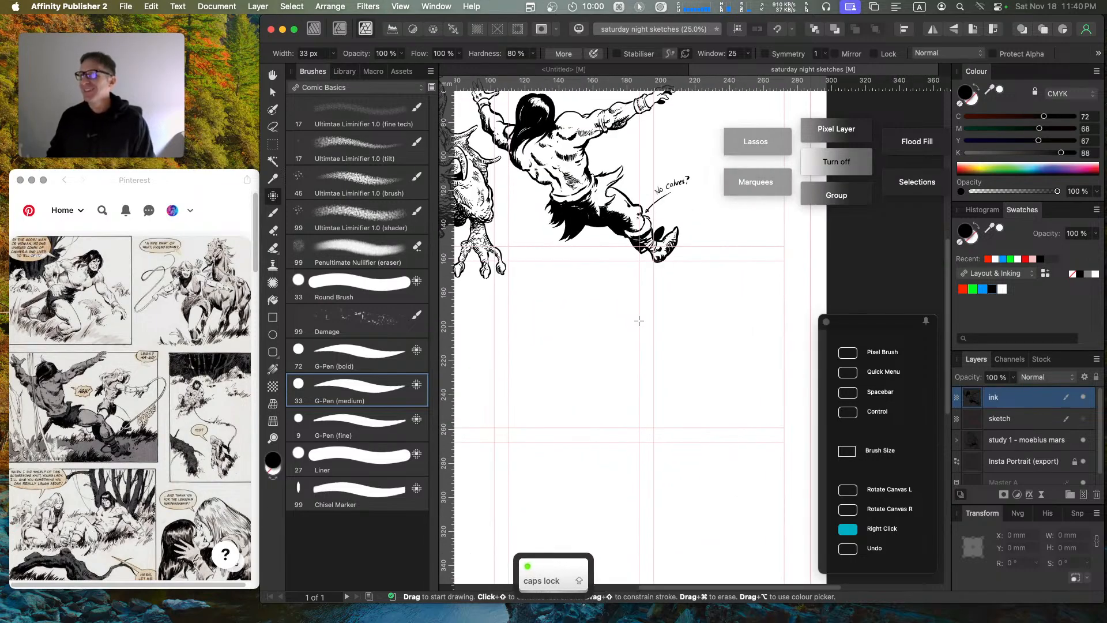
key(space)
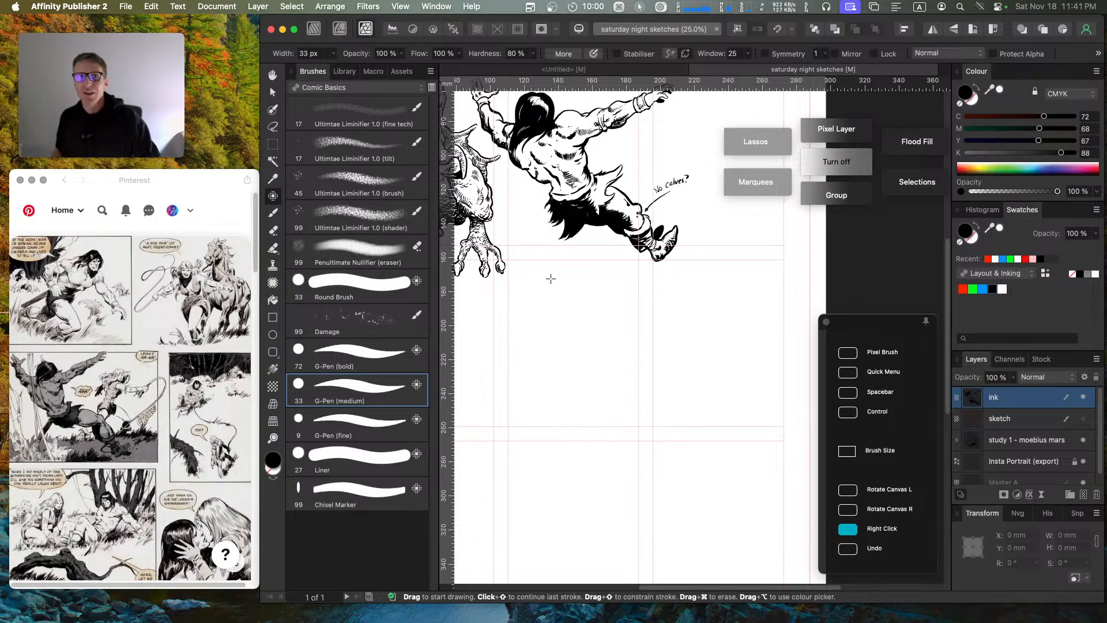
key(space)
drag(538, 306, 594, 229)
key(super+equal)
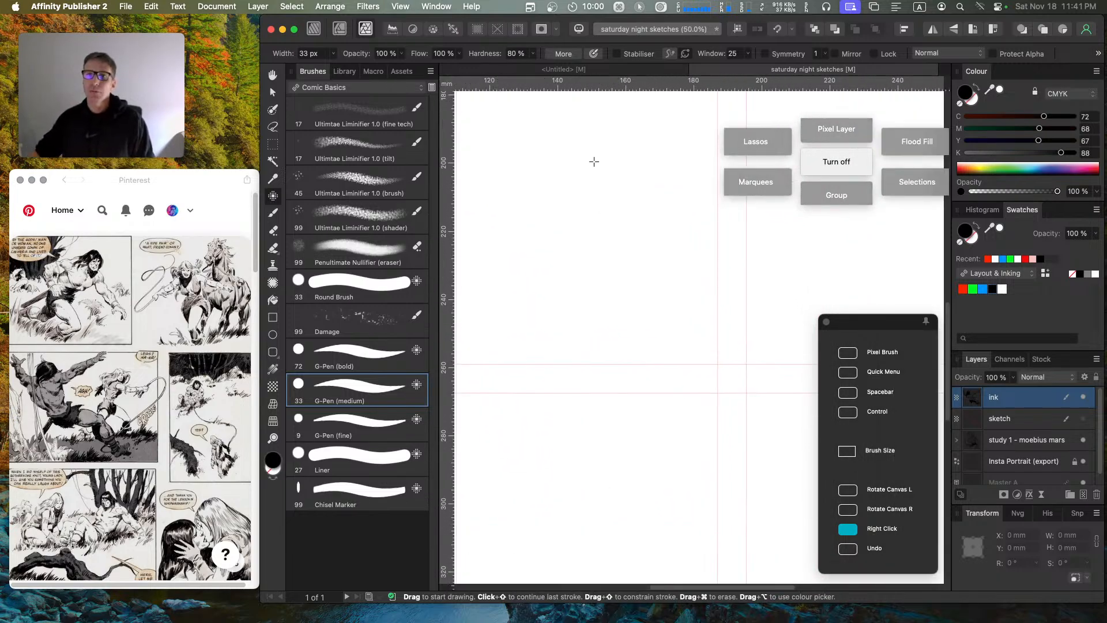
Step: Switch to Pinterest, return to the board of comic pages and open the black-and-white Red Skull page
click(82, 561)
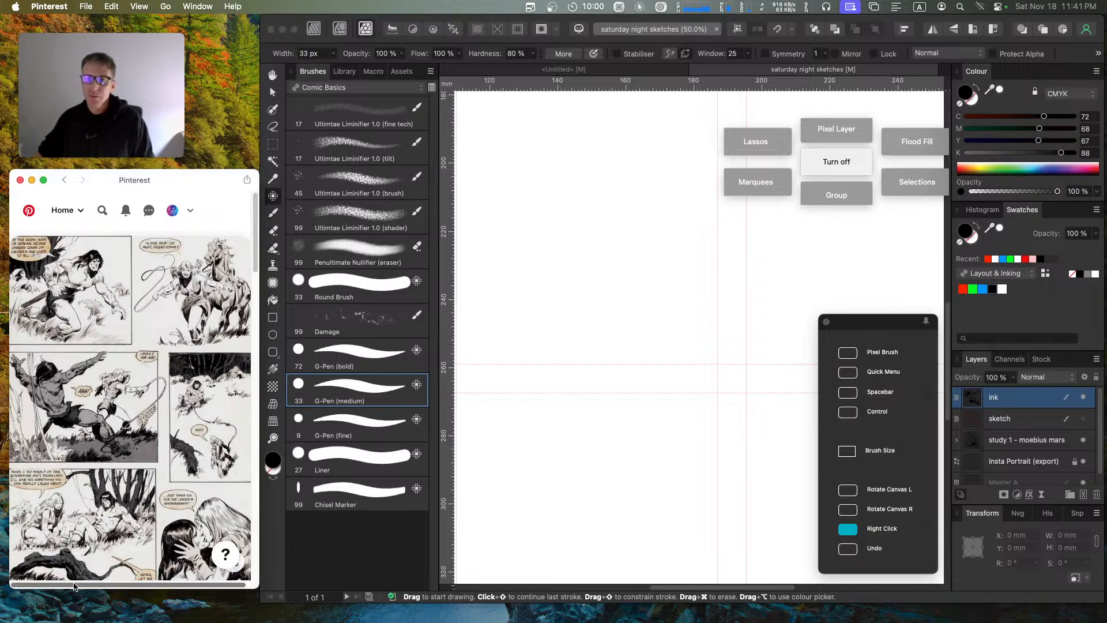
click(66, 180)
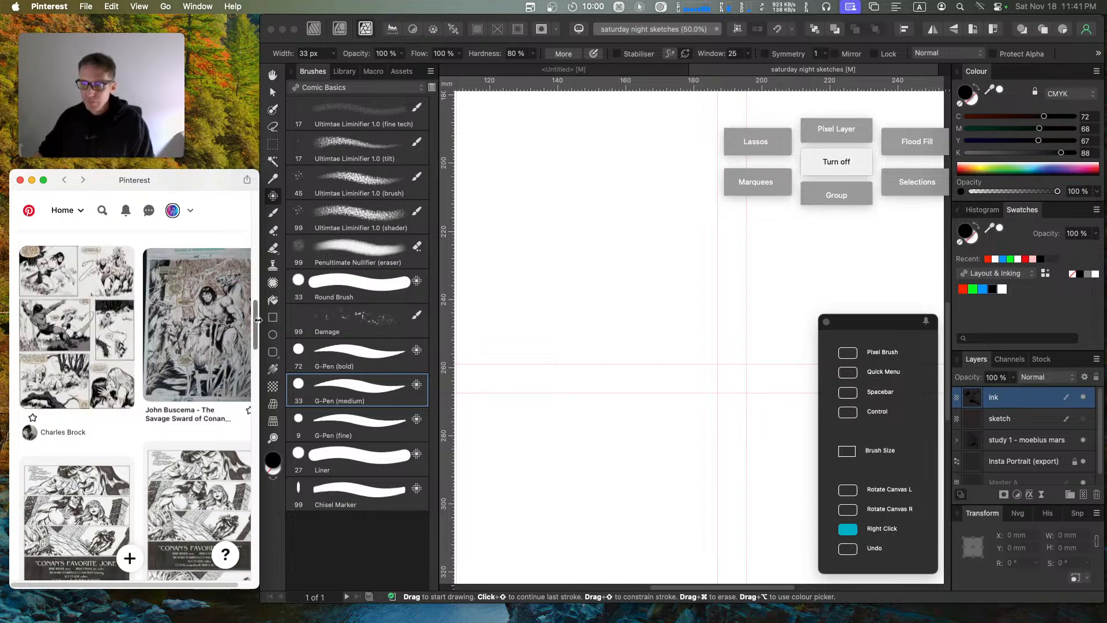
drag(258, 320, 258, 424)
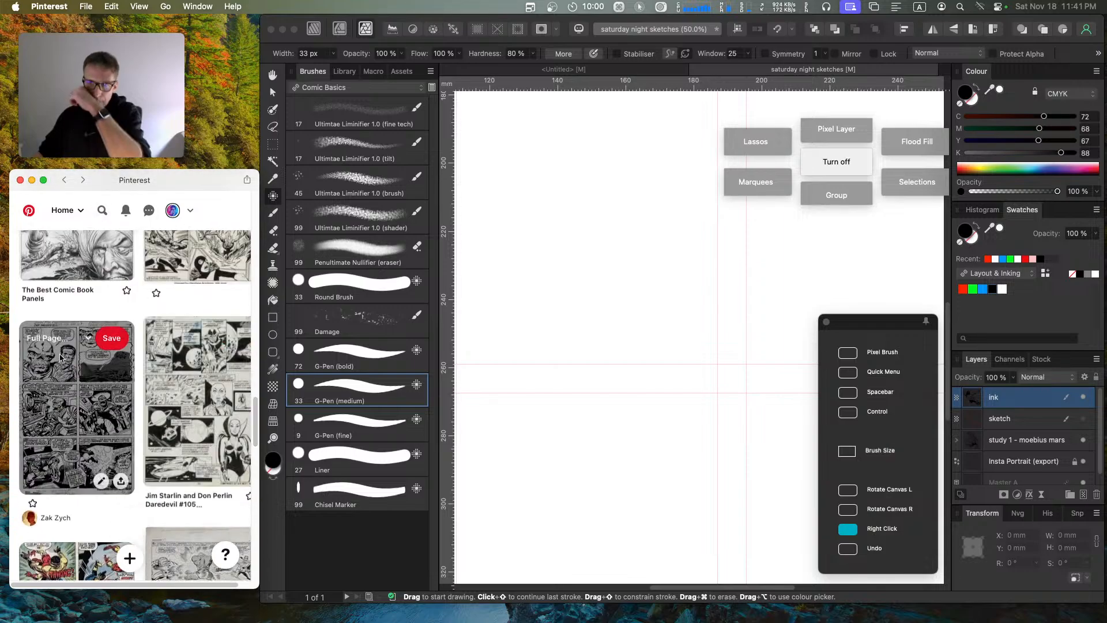
click(92, 428)
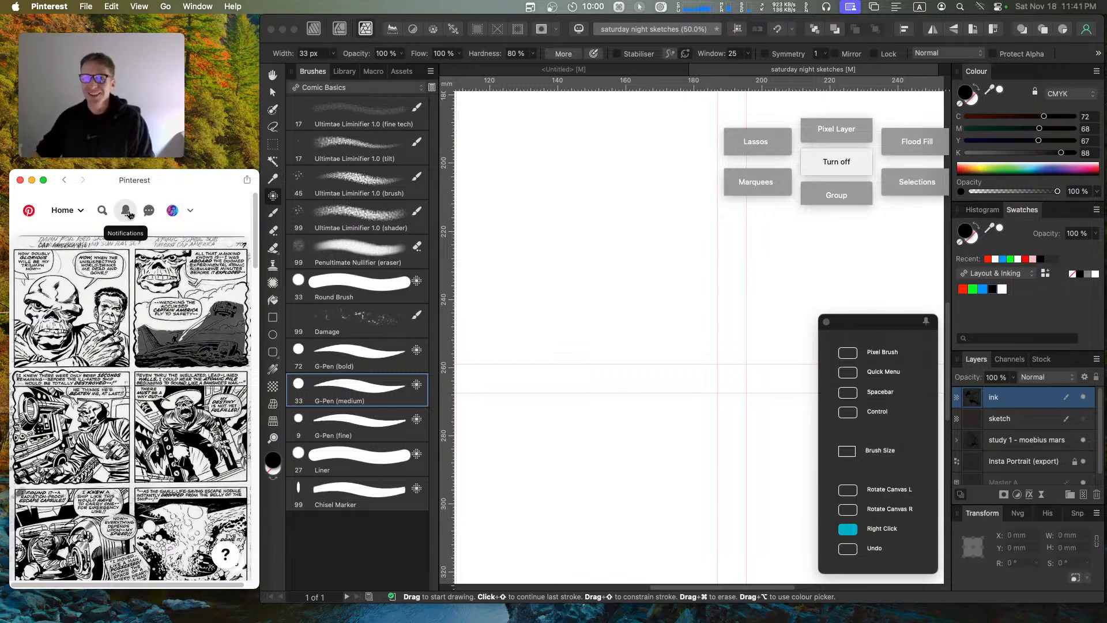
click(103, 211)
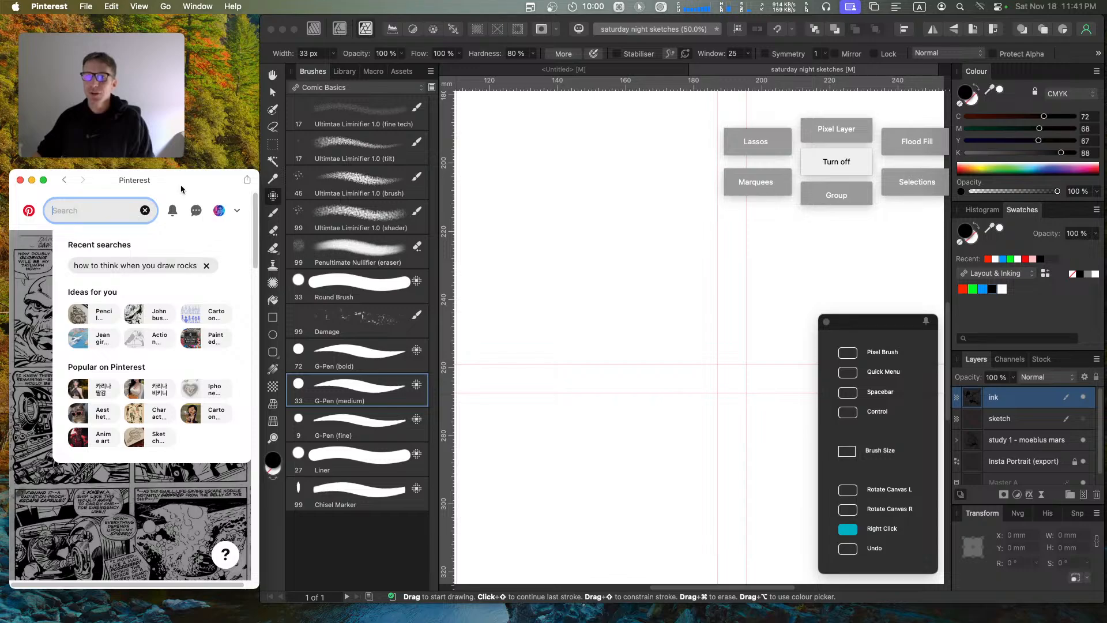
click(24, 374)
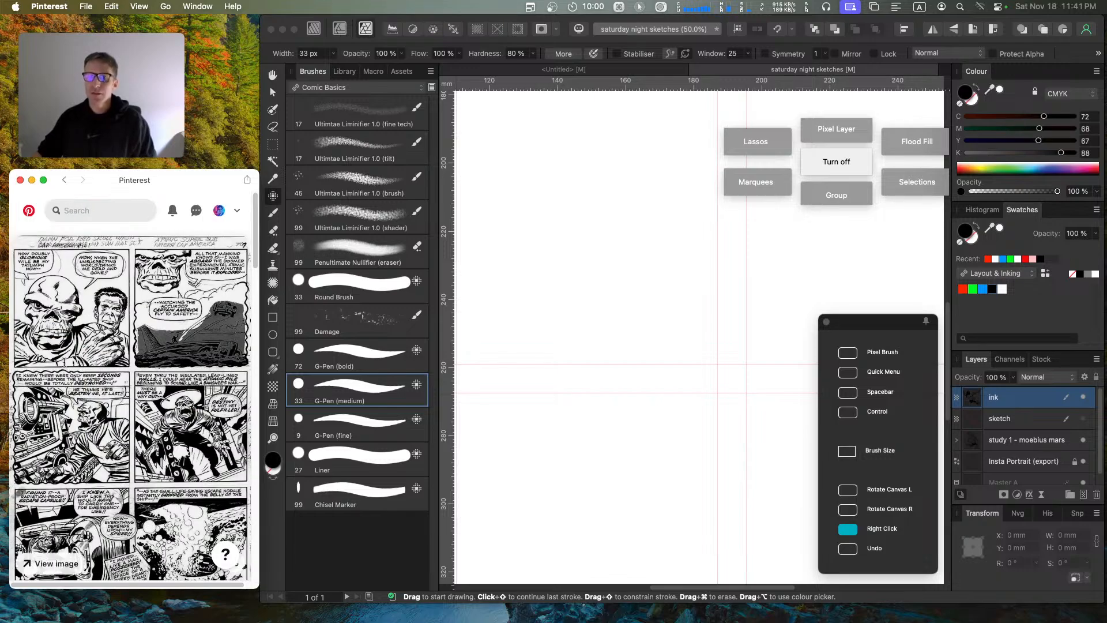
Step: Examine the Red Skull page's panels up close, especially the crouching skull-faced figure in a hat and the escape-nodule panel
key(Caps_Lock)
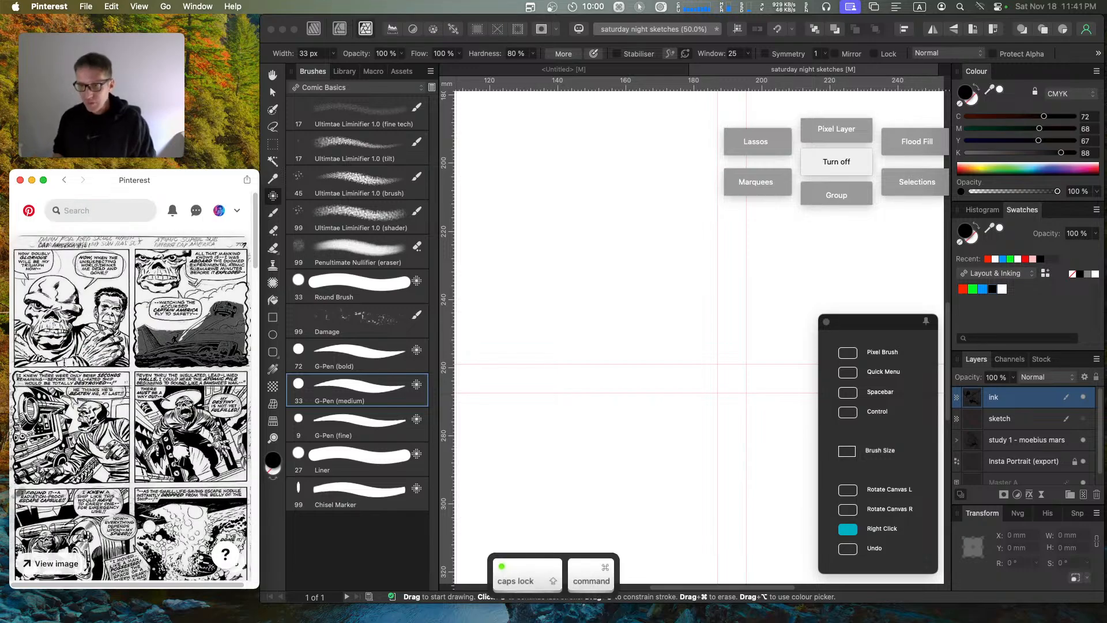
key(super+equal)
key(super+equal)
key(super+equal)
key(super+equal)
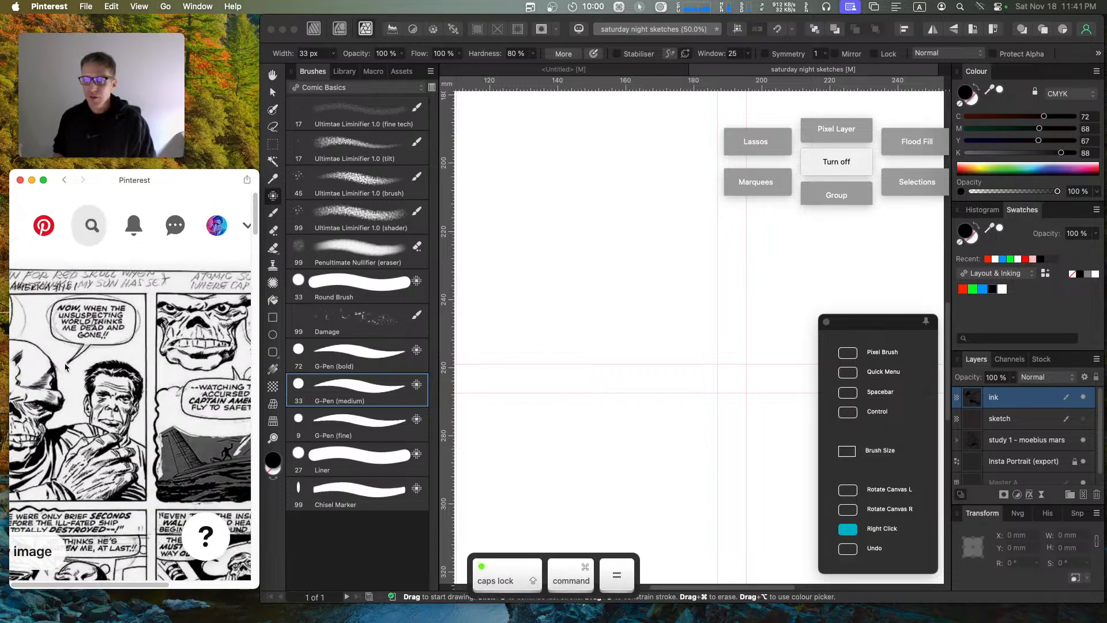
scroll(130, 430, right, 4)
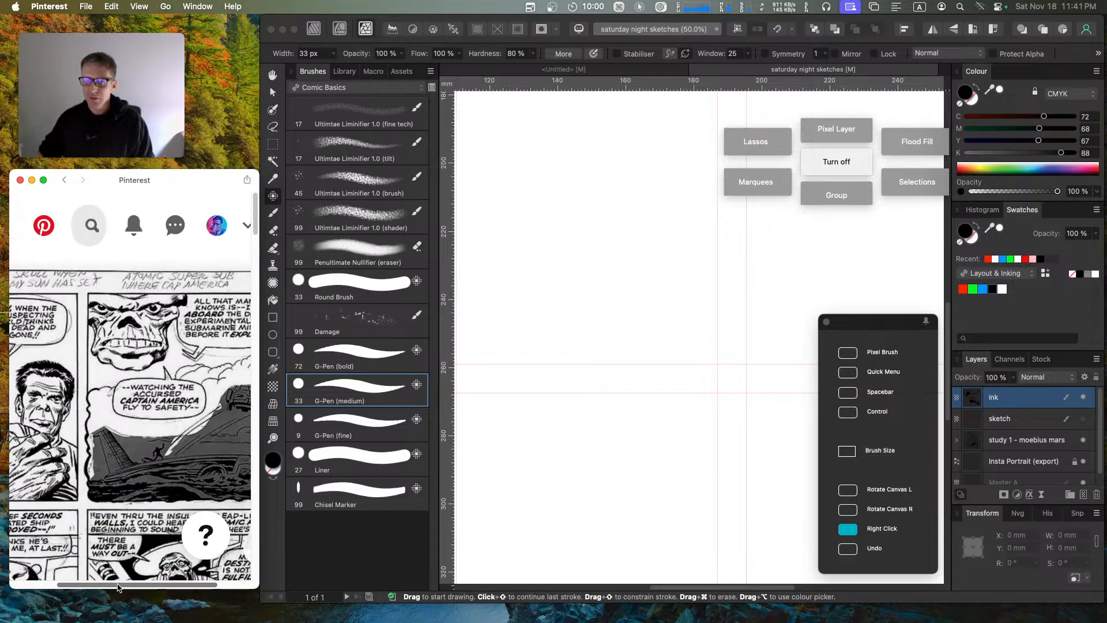
scroll(254, 231, down, 5)
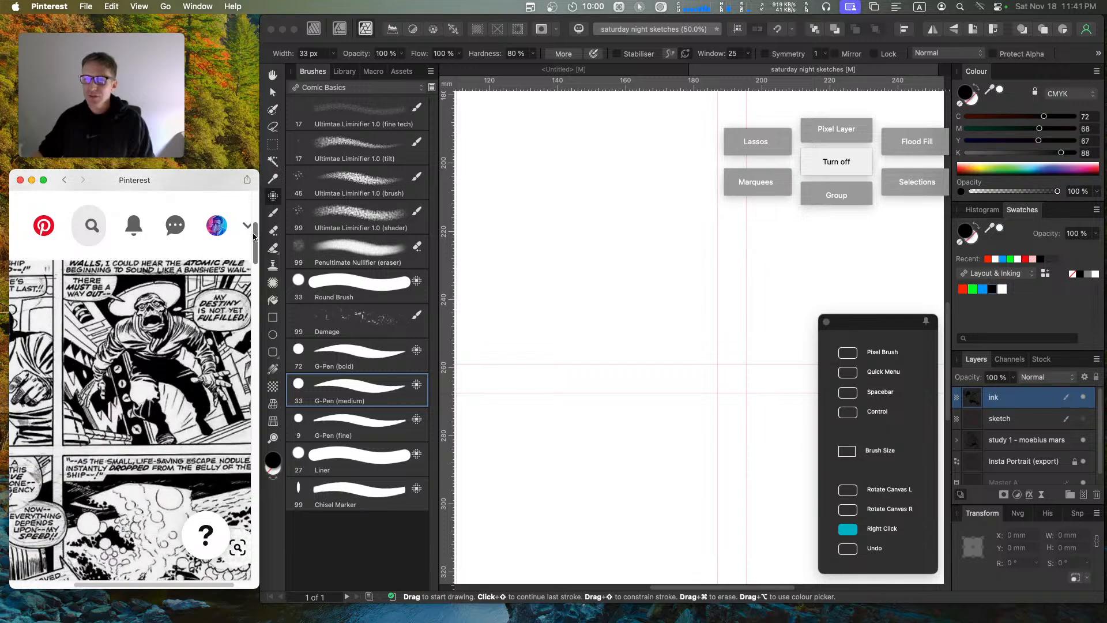
scroll(254, 235, up, 1)
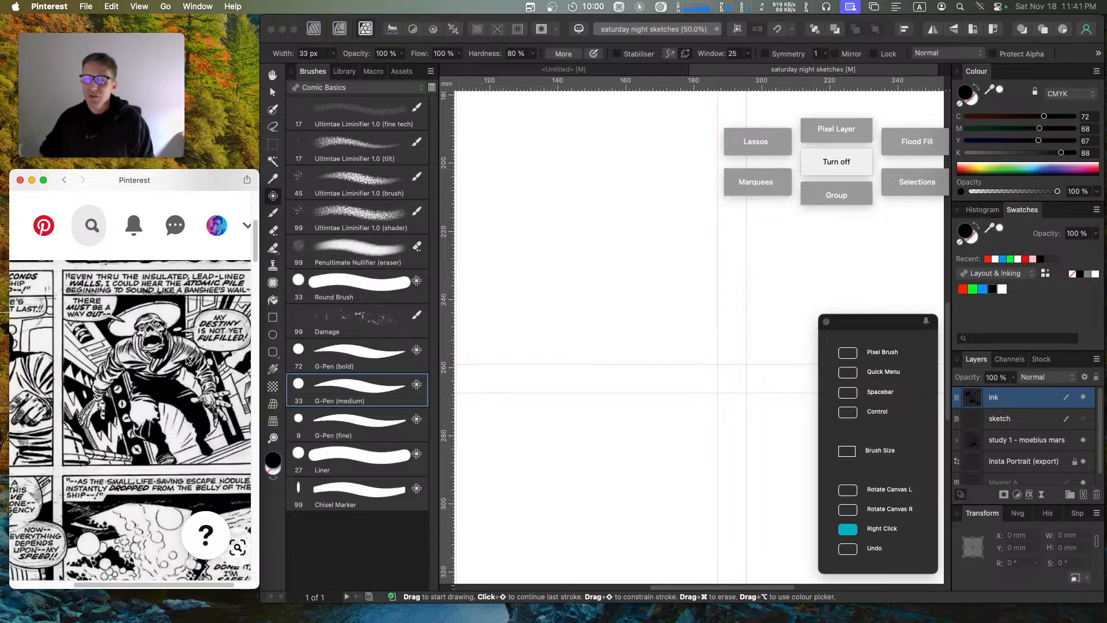
scroll(166, 506, left, 5)
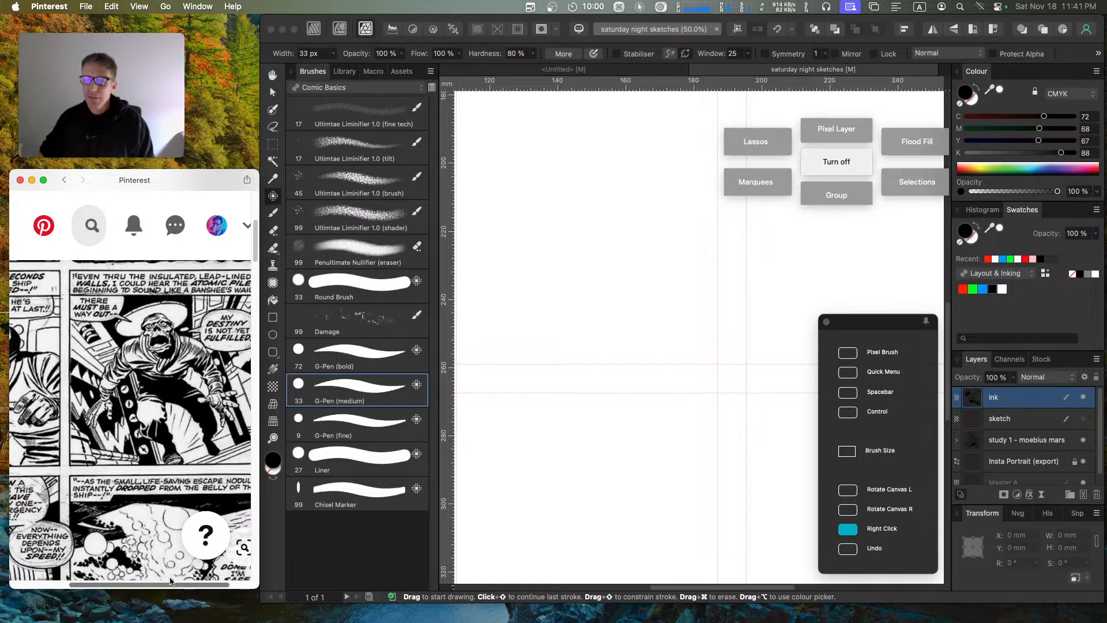
scroll(99, 558, right, 10)
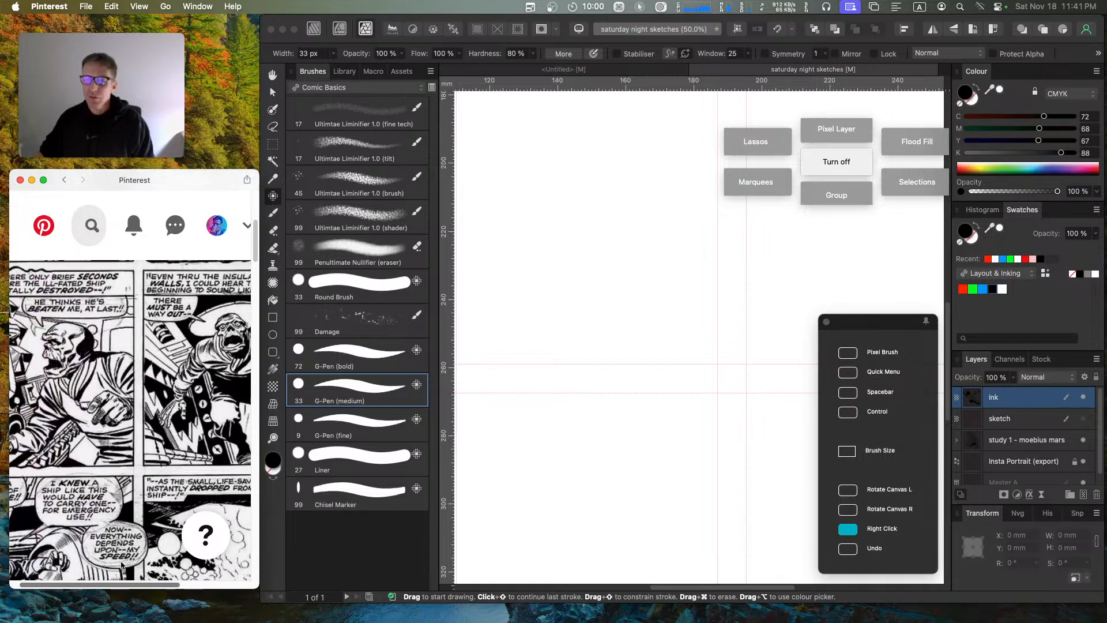
scroll(187, 576, left, 1)
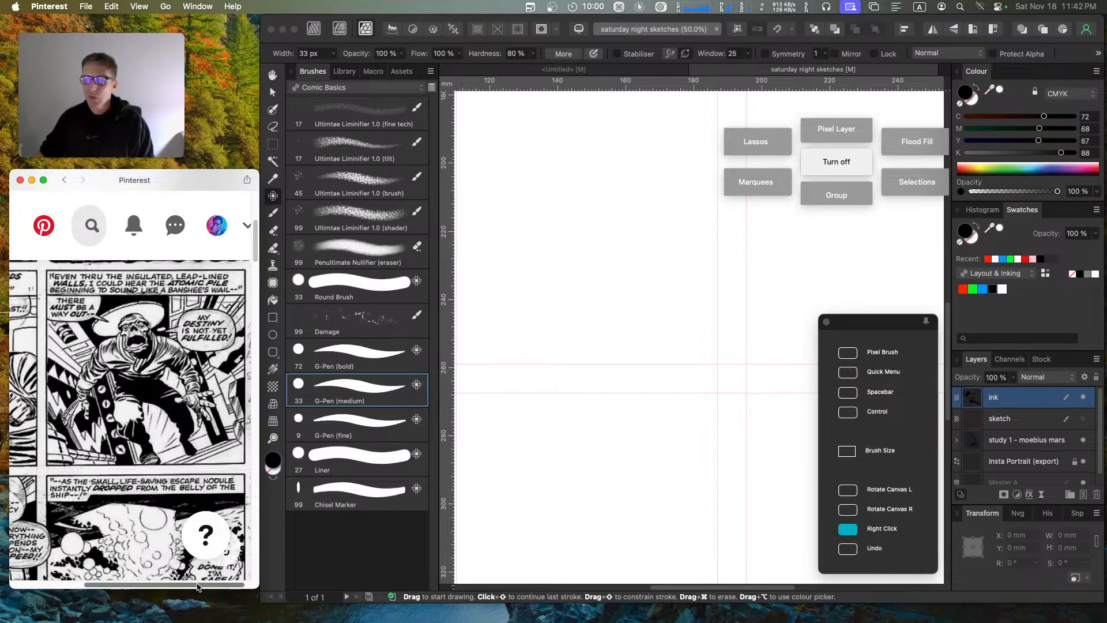
drag(206, 583, 107, 578)
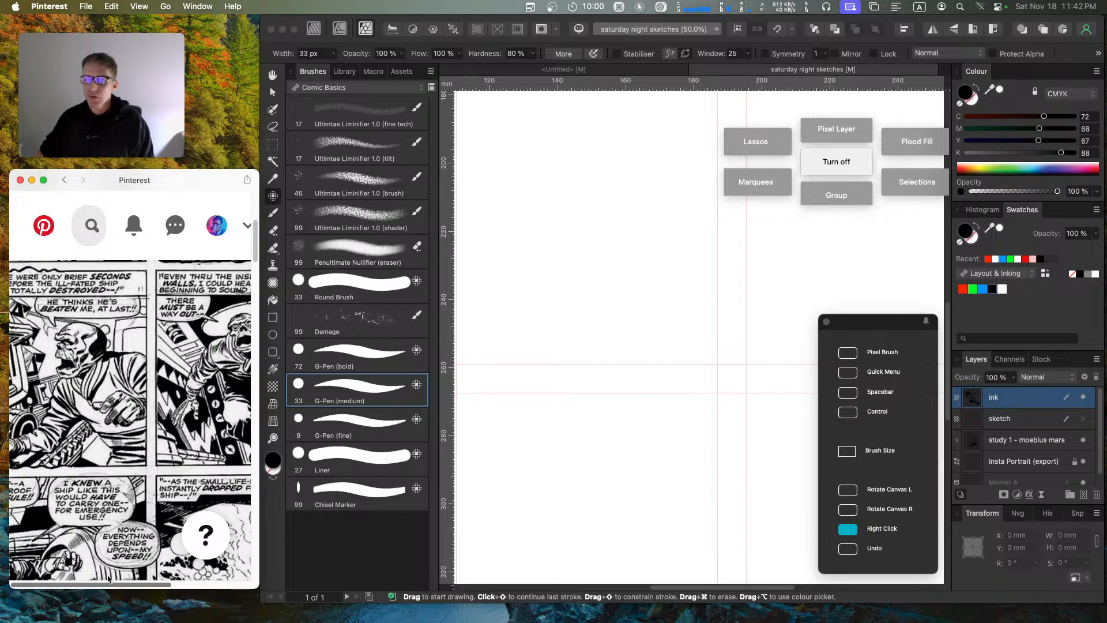
scroll(137, 376, right, 5)
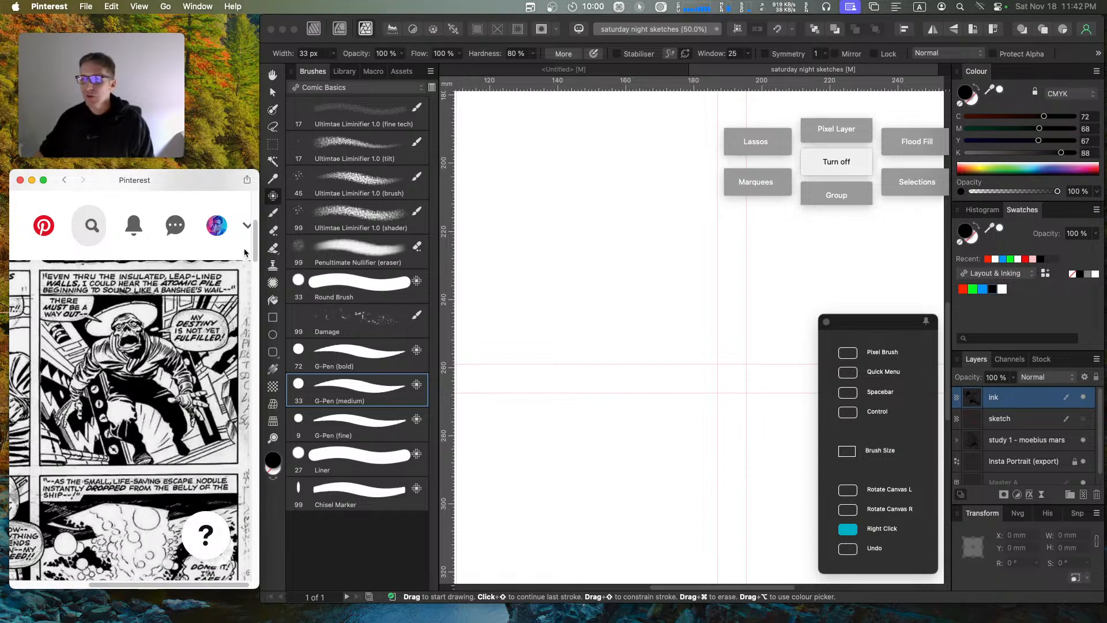
scroll(248, 260, down, 5)
scroll(149, 385, up, 2)
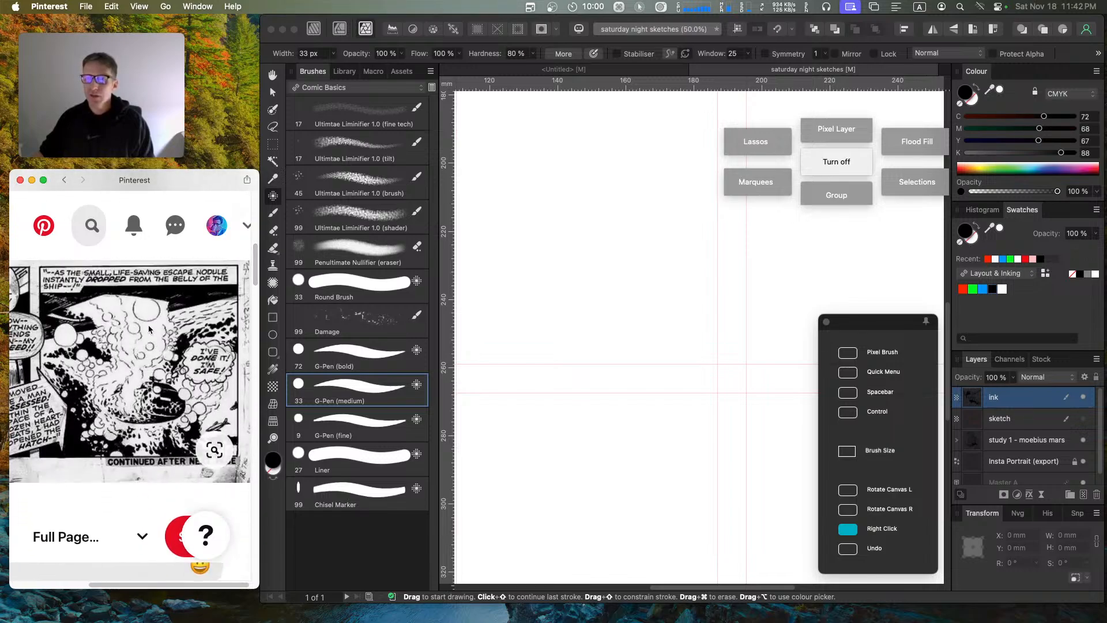
Step: Return to the comic page board, open the Daredevil #105 Moondragon page and examine its Thanos, bald woman and Earth panels
click(66, 180)
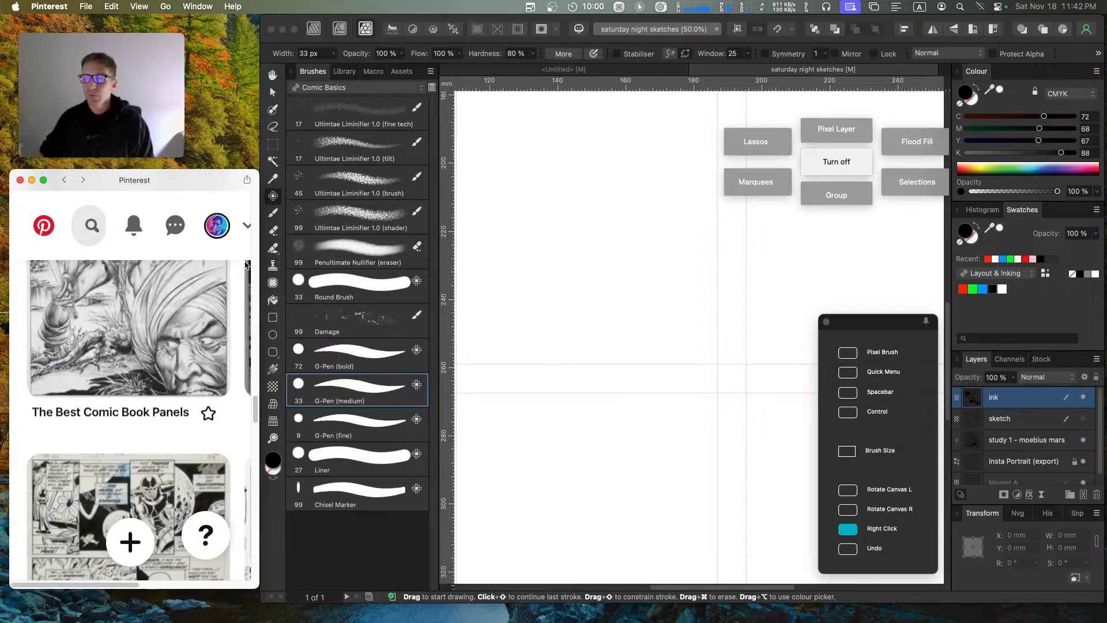
drag(254, 413, 252, 438)
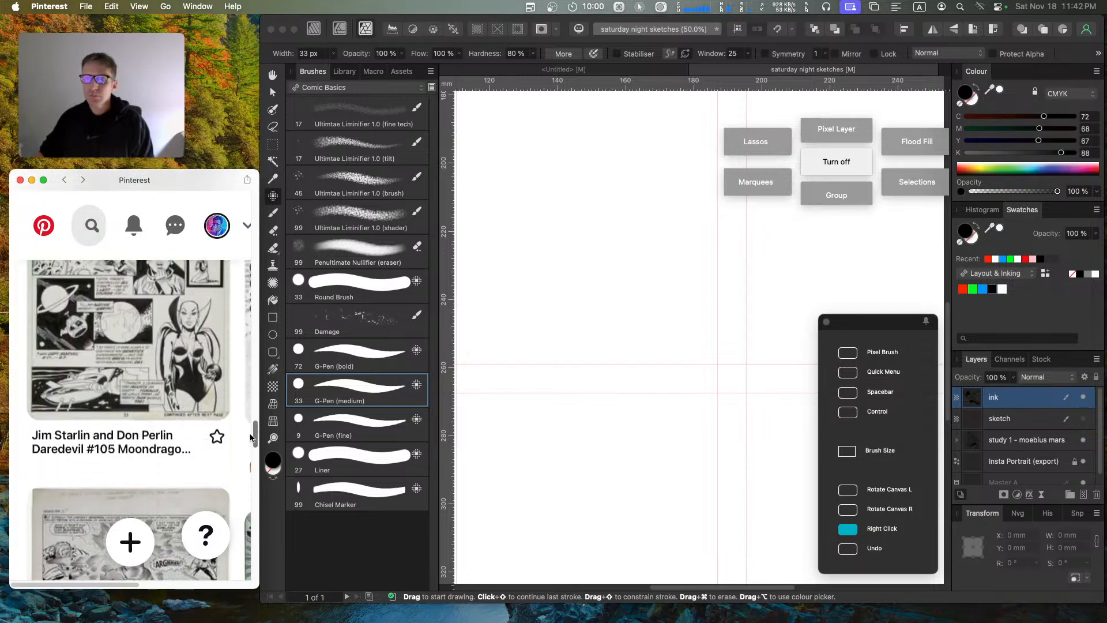
scroll(242, 461, up, 2)
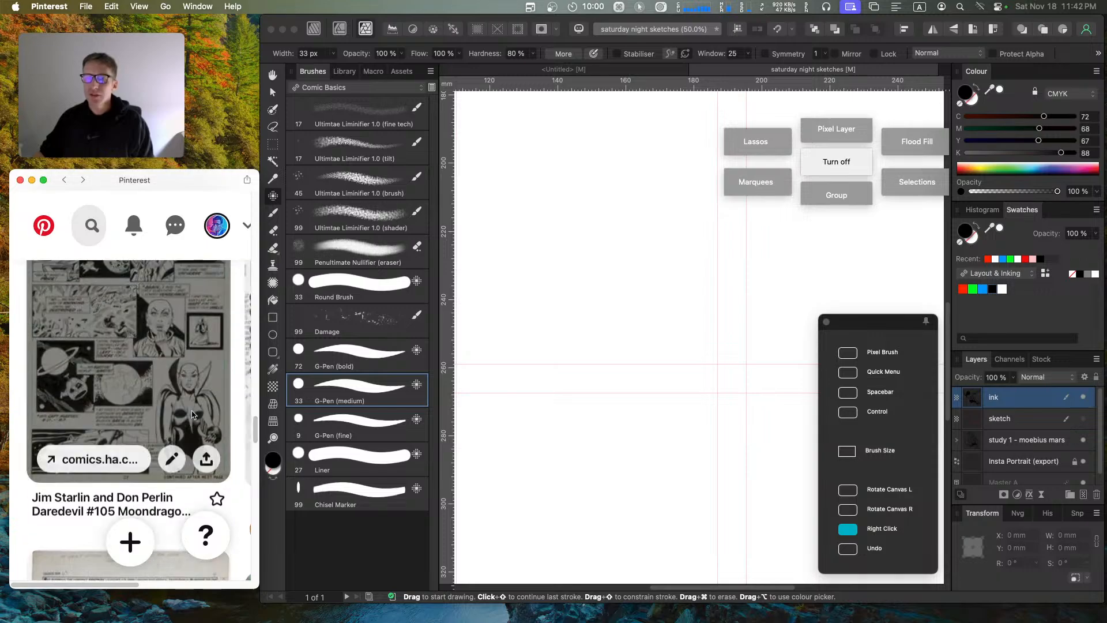
click(190, 412)
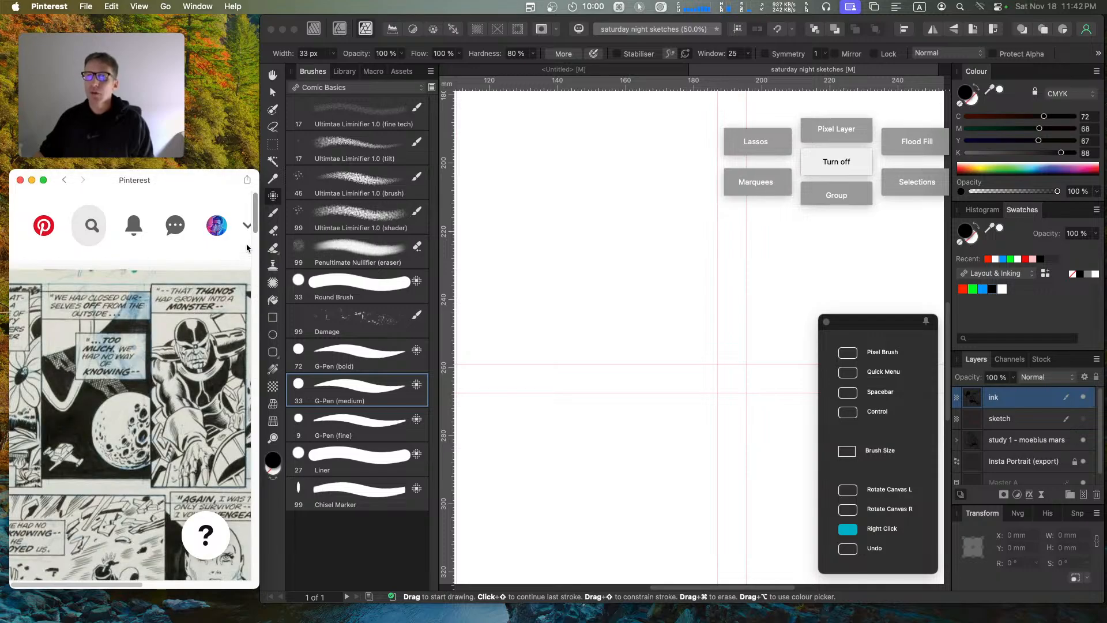
drag(254, 227, 254, 235)
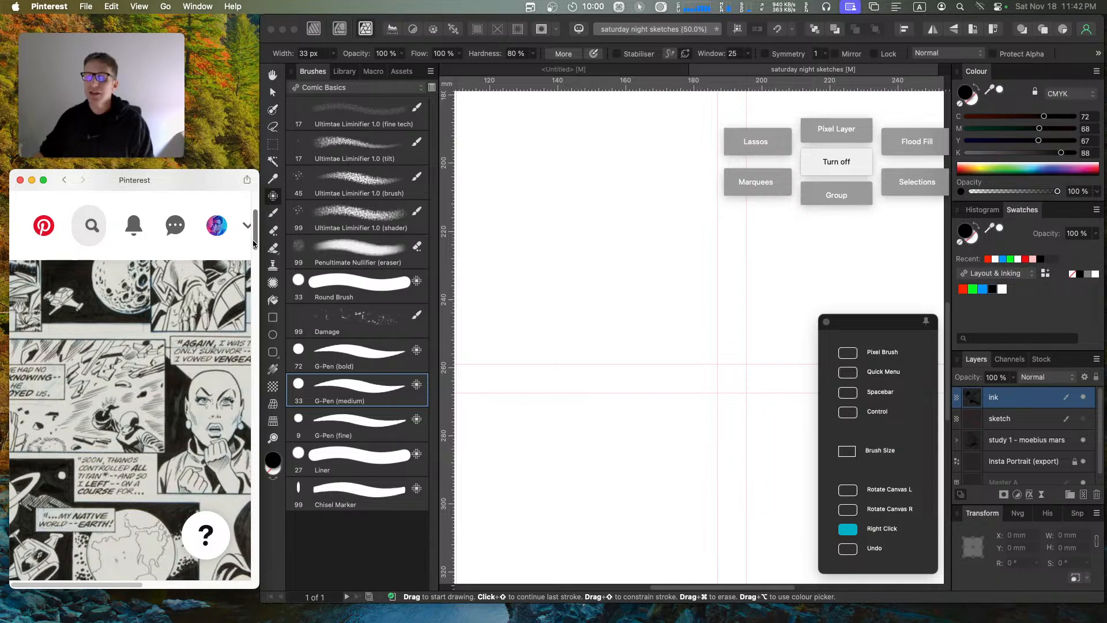
drag(252, 244, 254, 269)
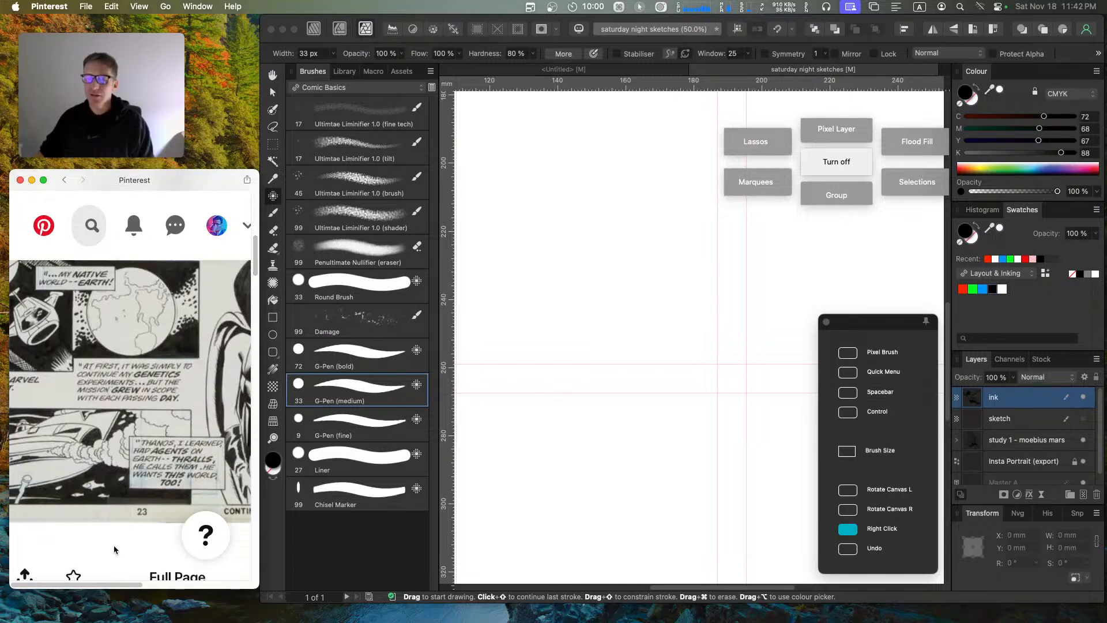
mouse_move(116, 585)
mouse_down()
mouse_move(180, 587)
mouse_move(108, 582)
mouse_up()
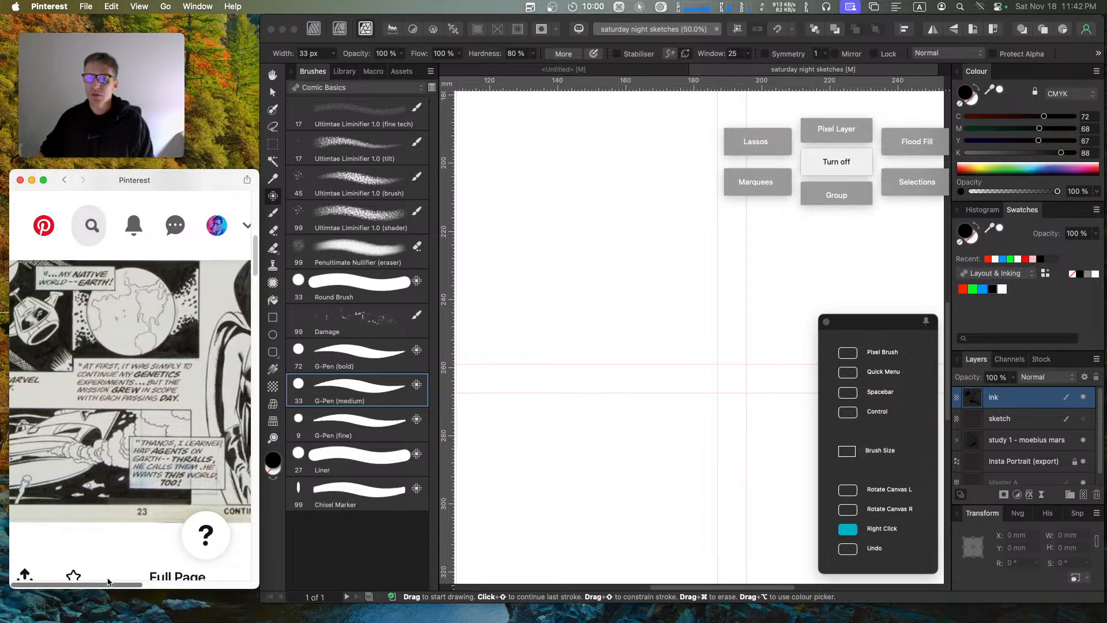
Step: Go back to the board and browse past the Fantastic Four #63 page and the Green Goblin pin to the Kamandi cover
click(61, 183)
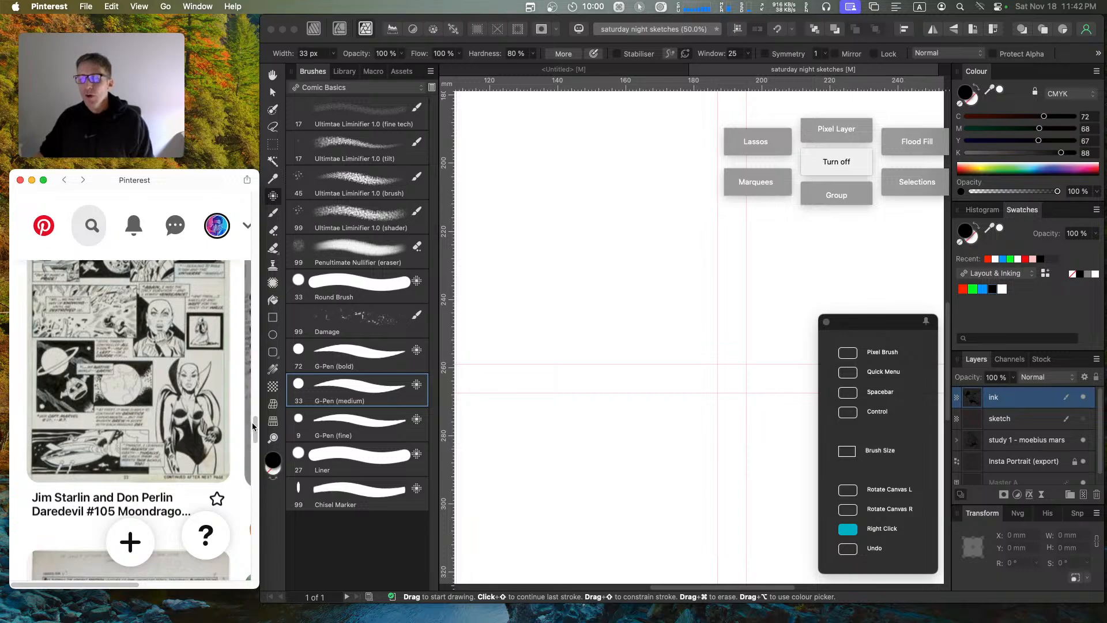
drag(255, 424, 243, 454)
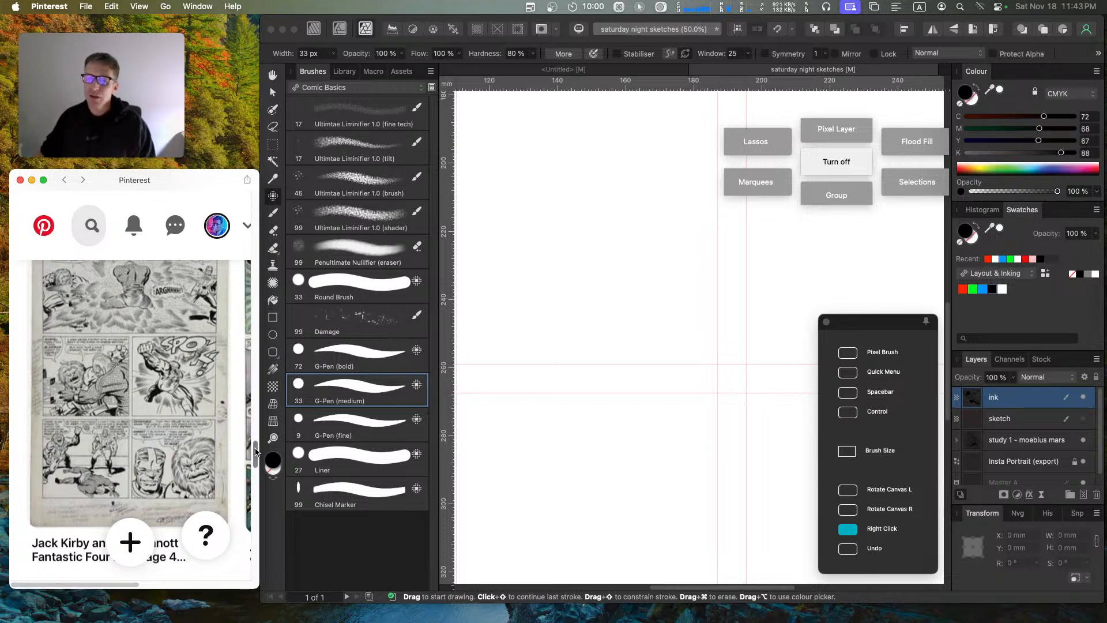
drag(252, 442, 256, 466)
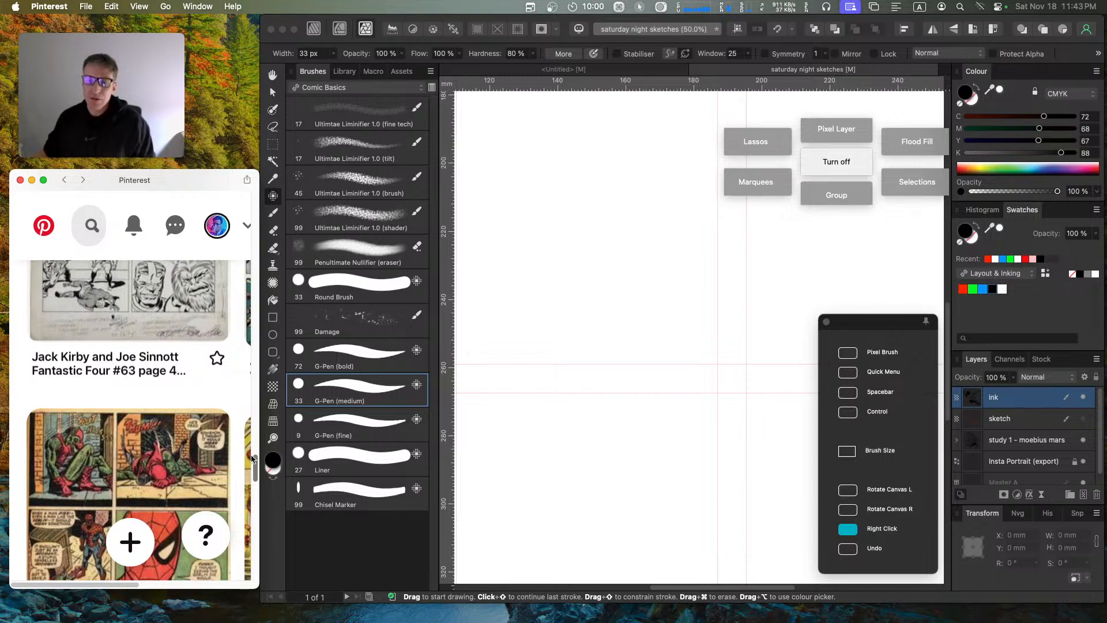
drag(252, 461, 257, 491)
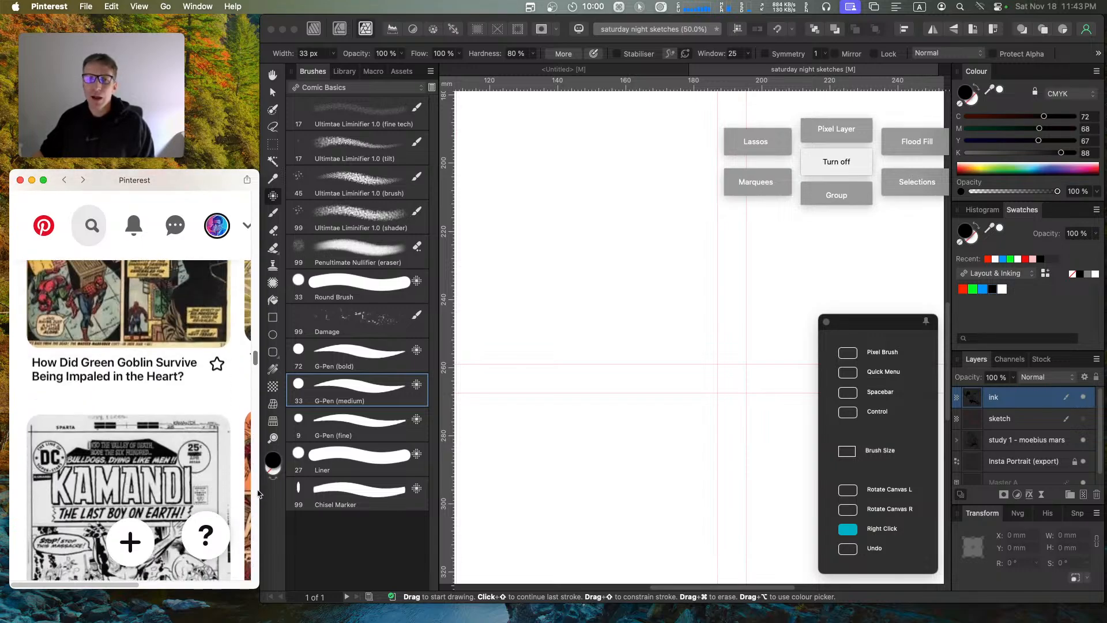
click(270, 86)
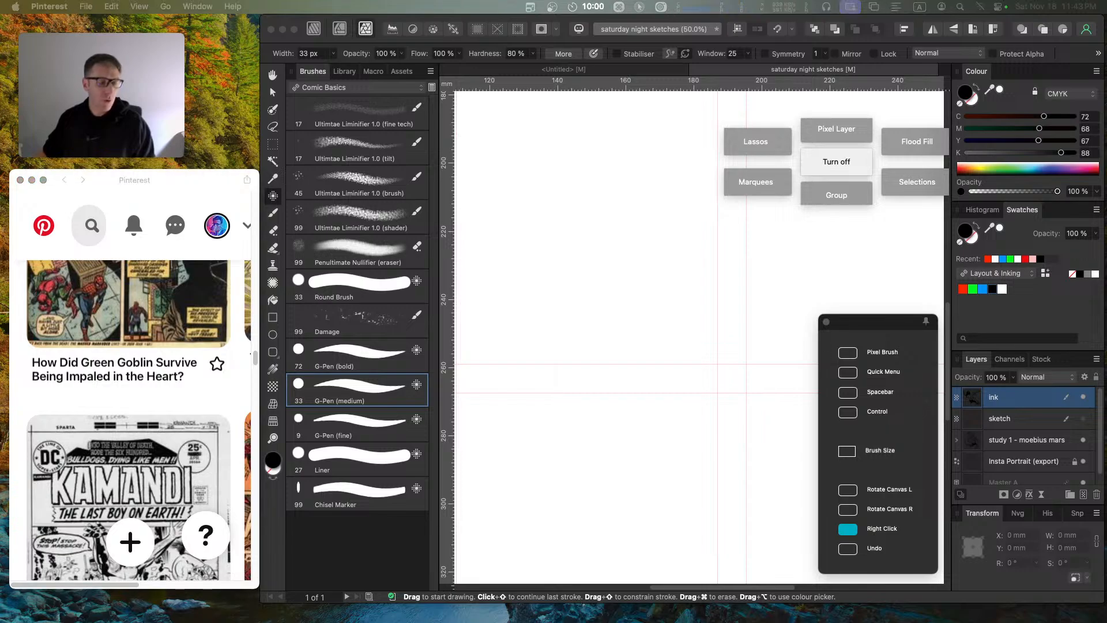
key(Caps_Lock)
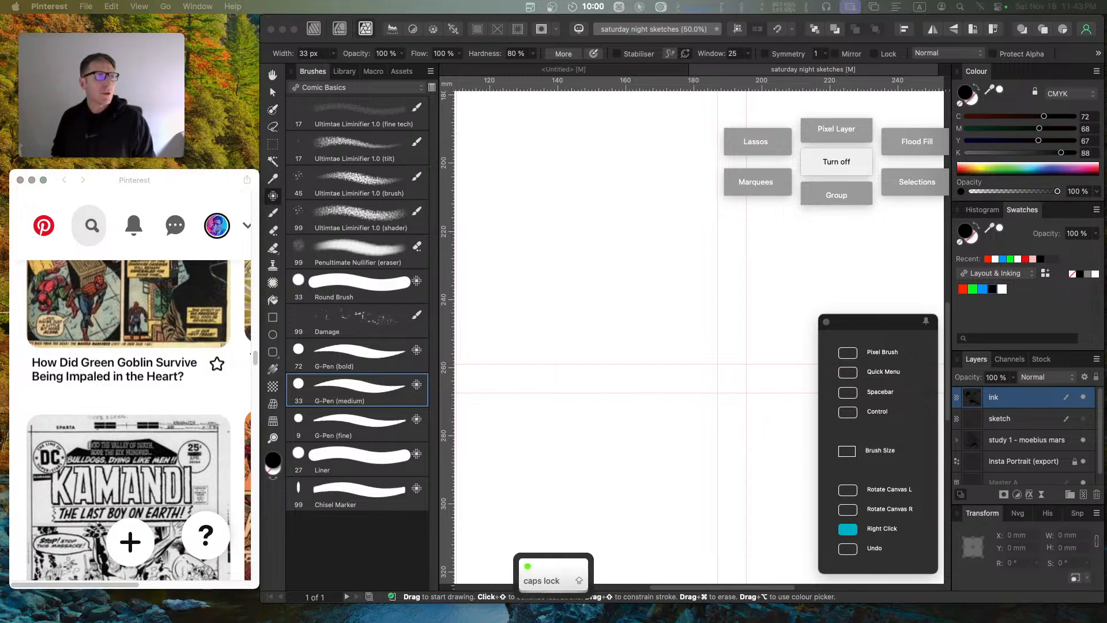
key(o)
key(BackSpace)
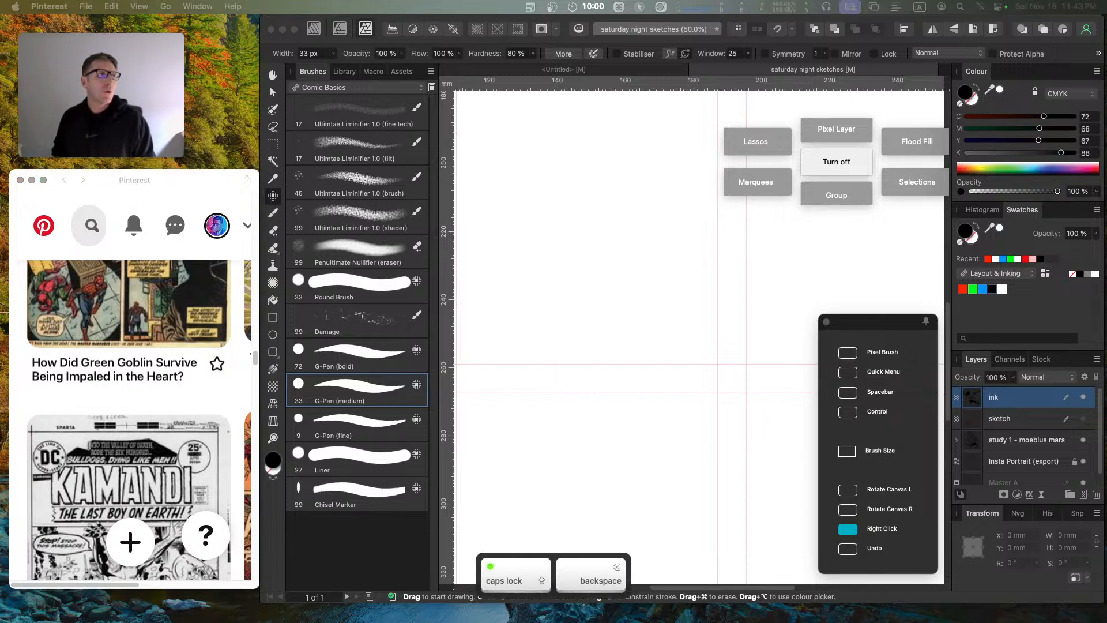
key(Caps_Lock)
key(space)
key(l)
key(space)
key(n)
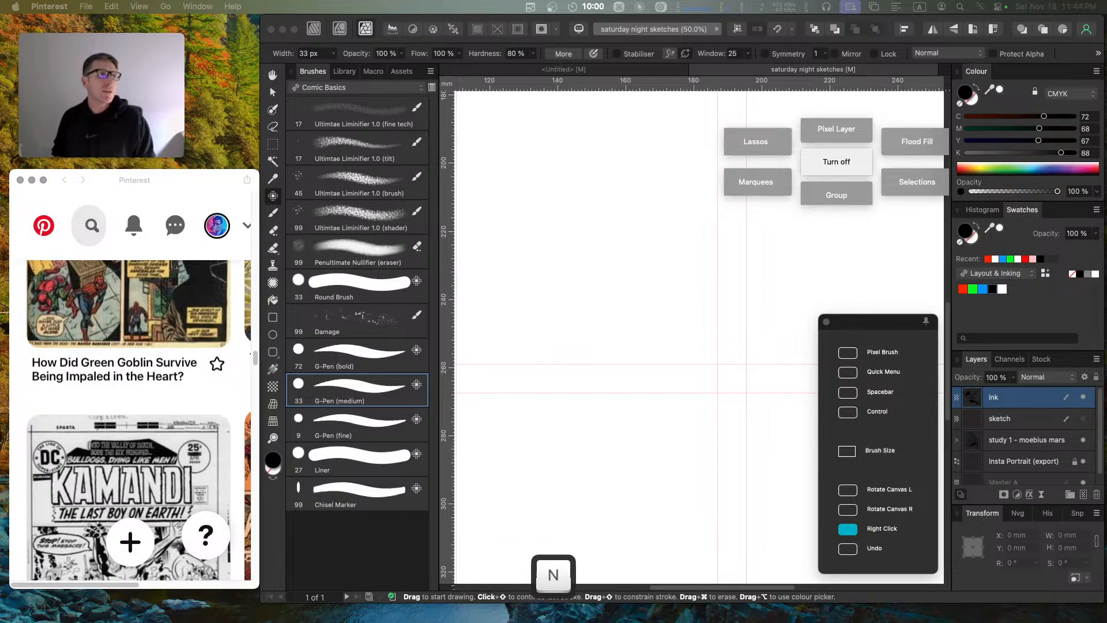
key(d)
key(space)
key(BackSpace)
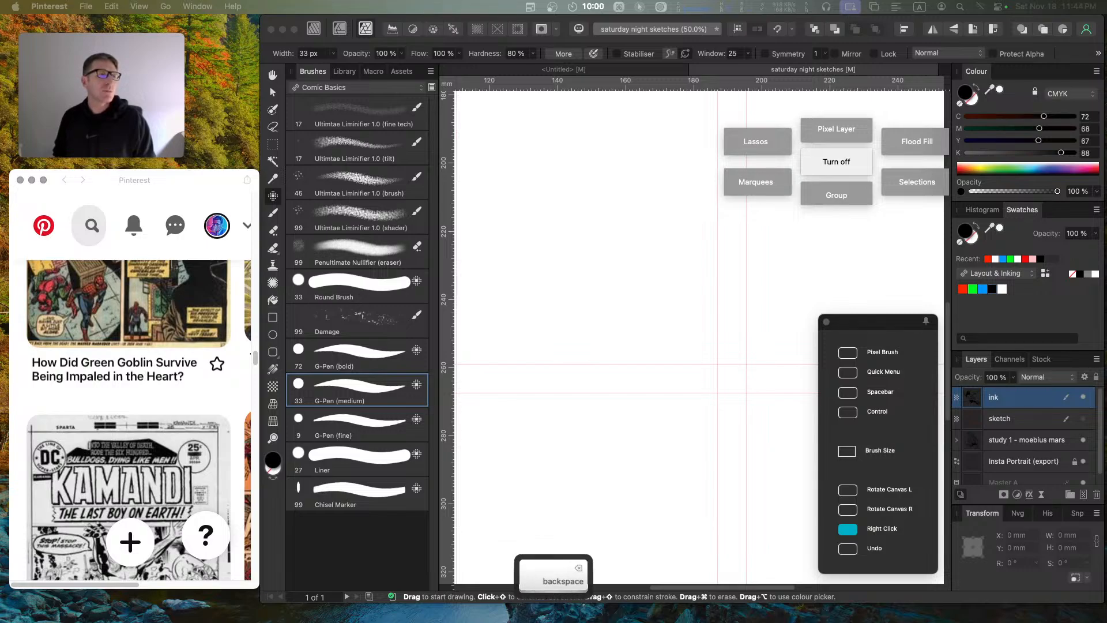
key(c)
key(e)
key(e)
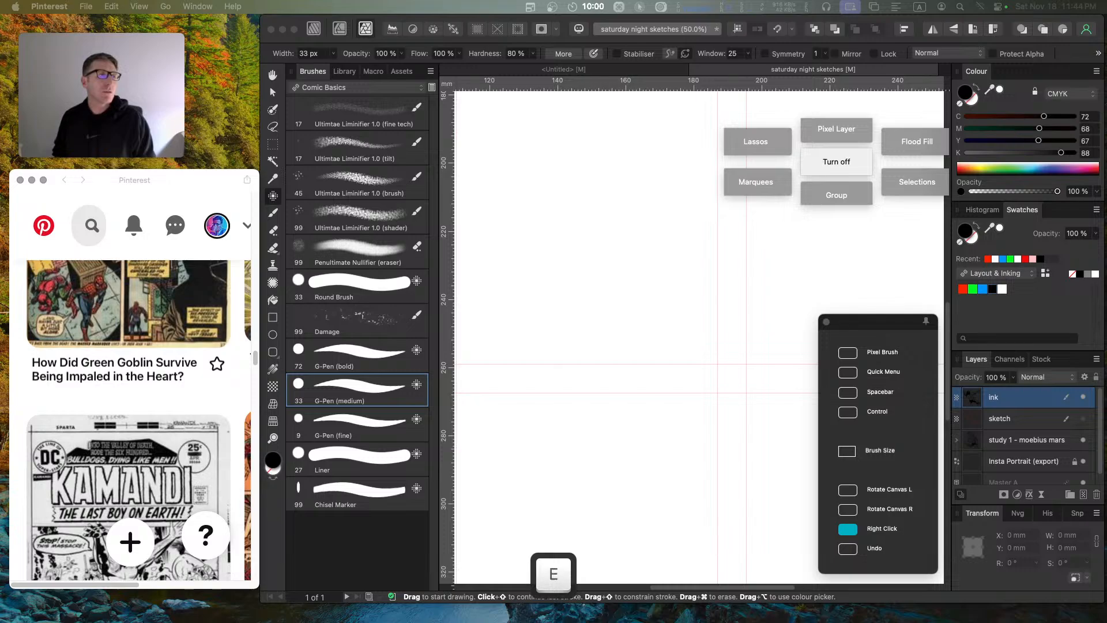
key(d)
key(space)
key(p)
key(d)
key(space)
key(a)
key(Return)
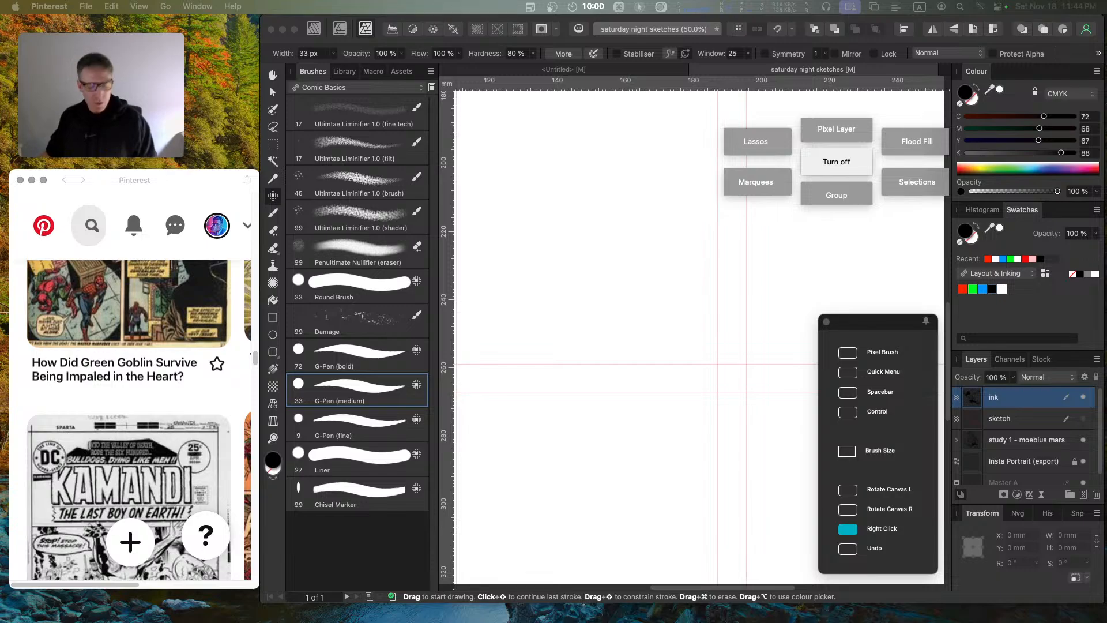
key(super+t)
text(d)
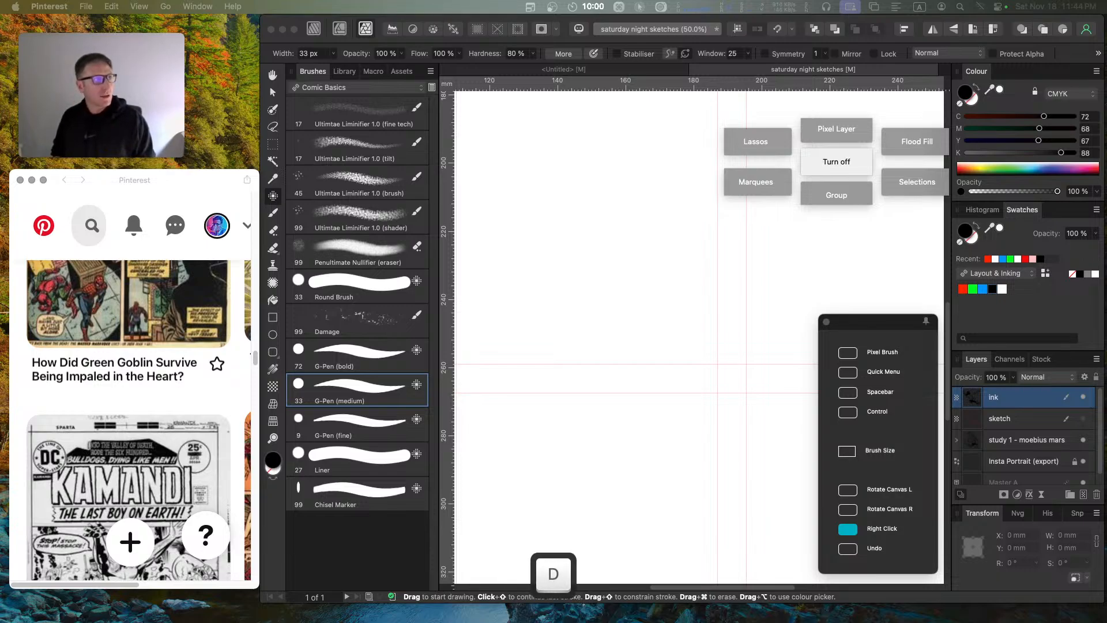
text( sn e )
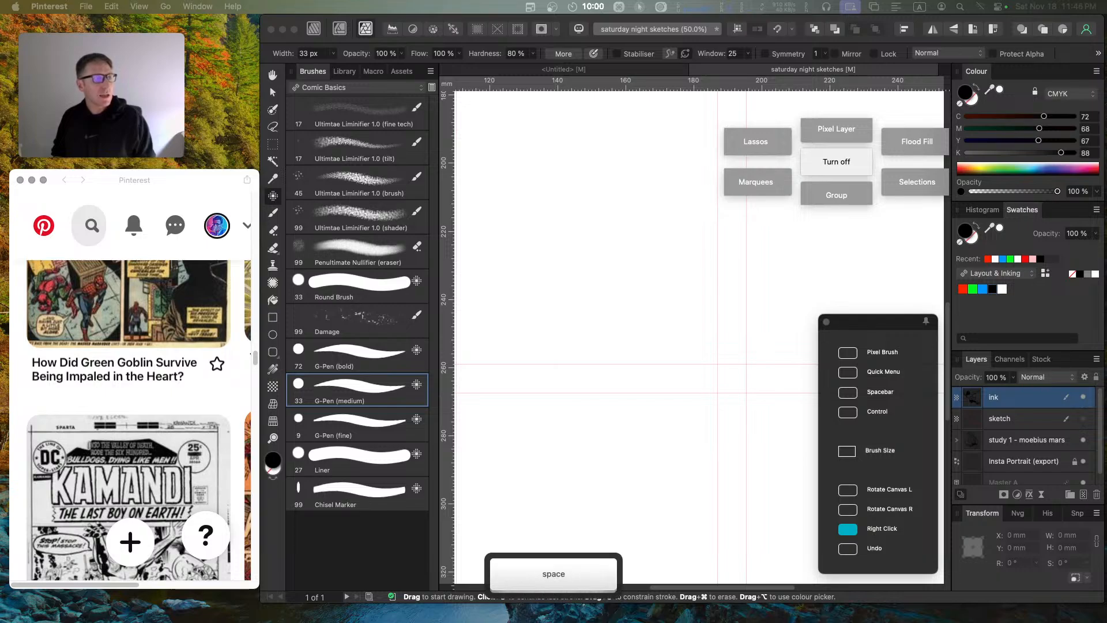
text(r a )
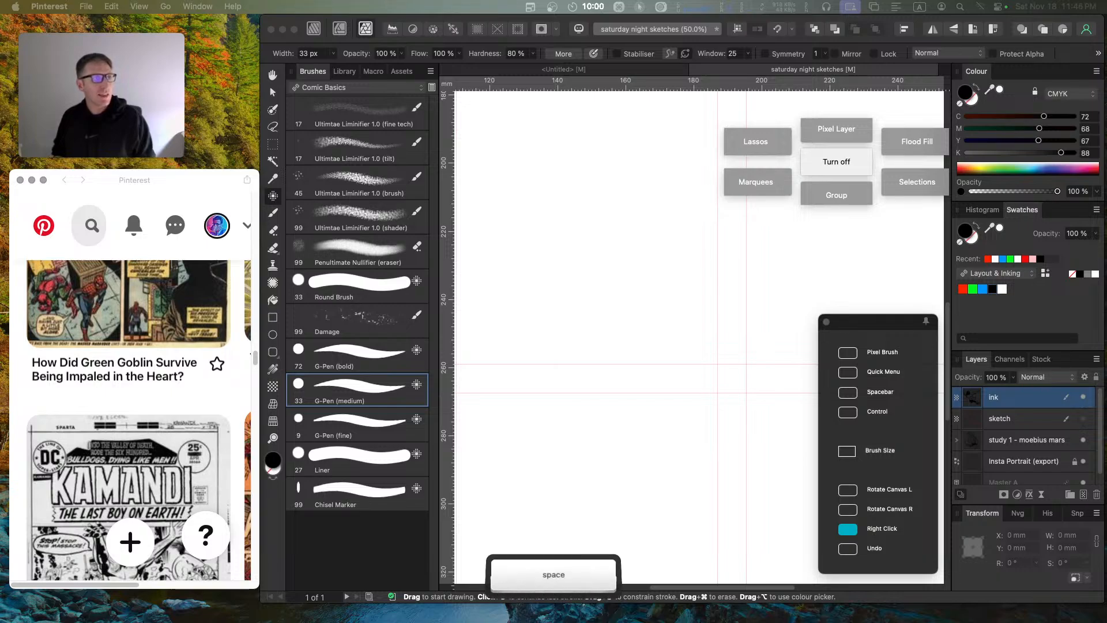
text(yg)
key(Return)
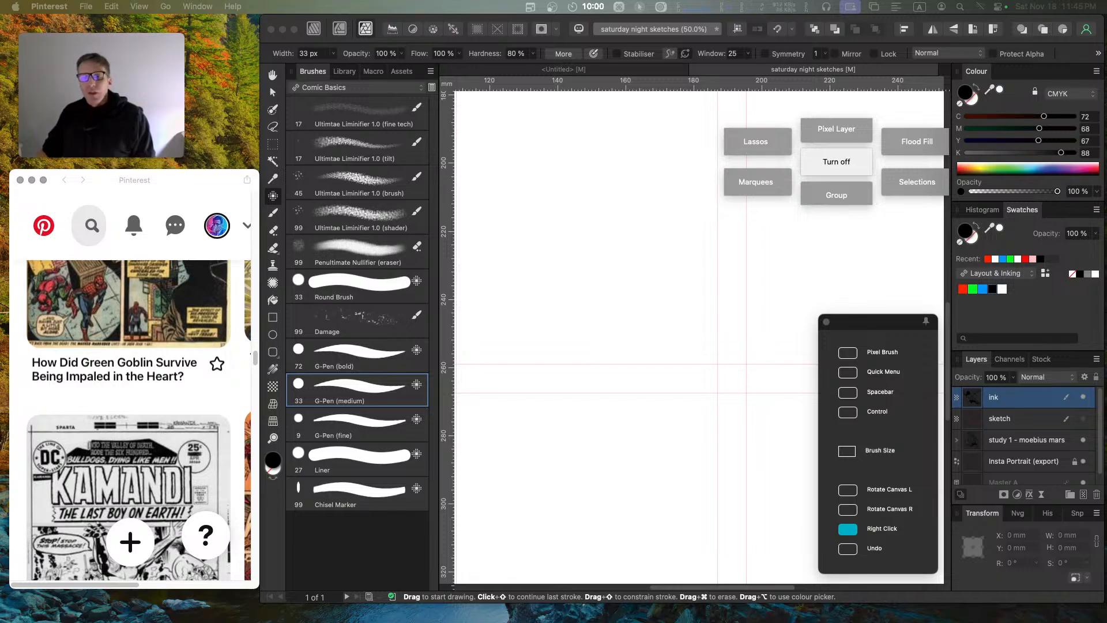
Step: Browse further down the board, open the coloured page of helmeted face close-ups and examine its individual panels
click(256, 358)
scroll(253, 389, down, 5)
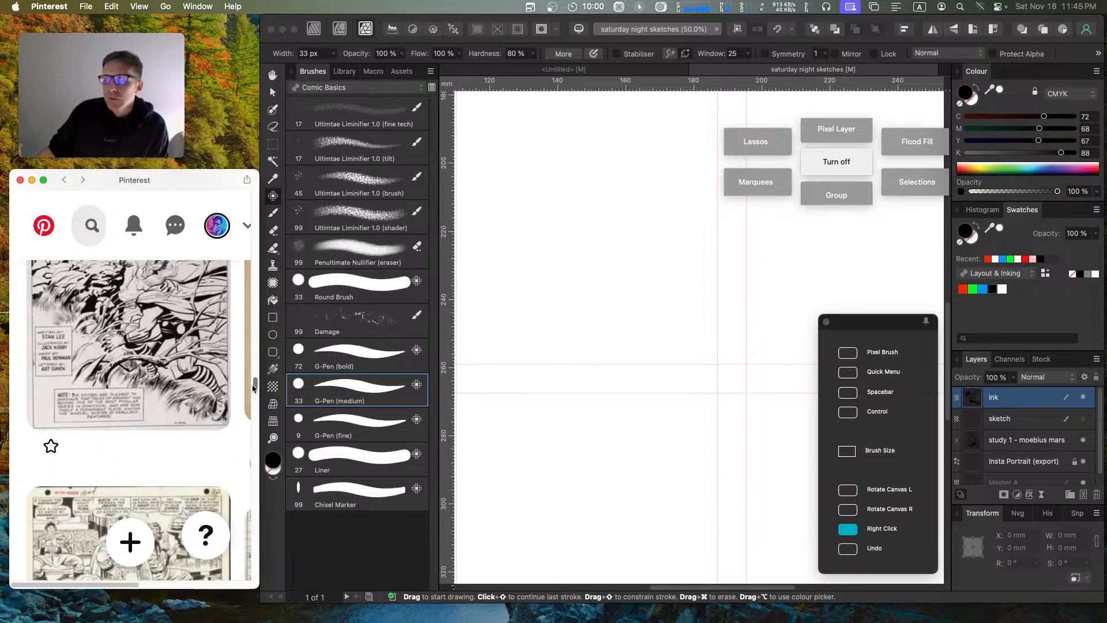
drag(252, 387, 258, 441)
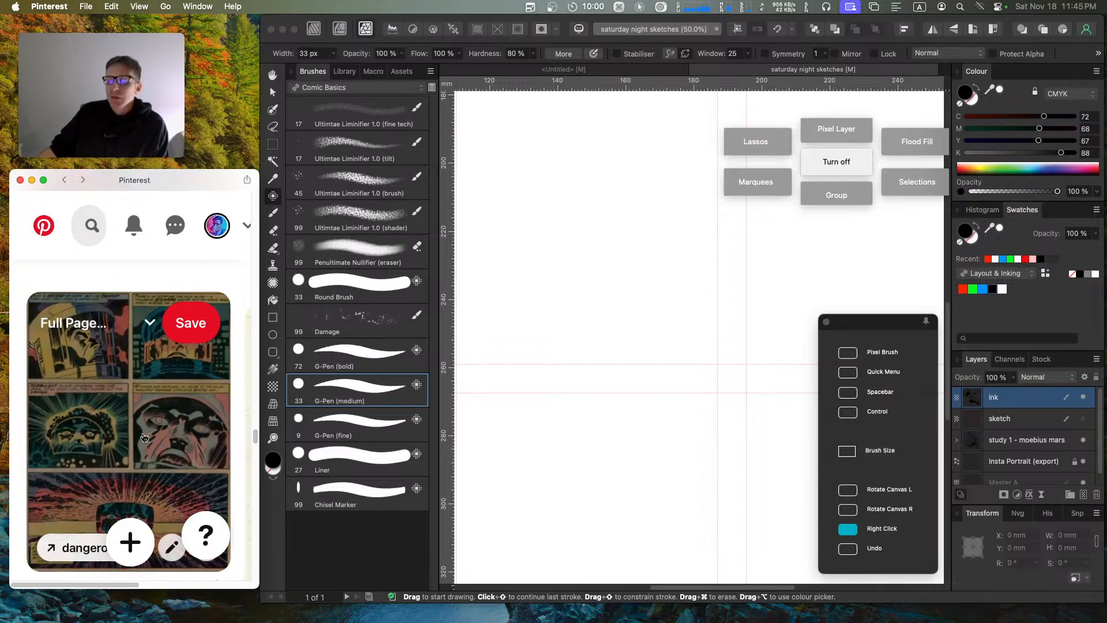
click(121, 435)
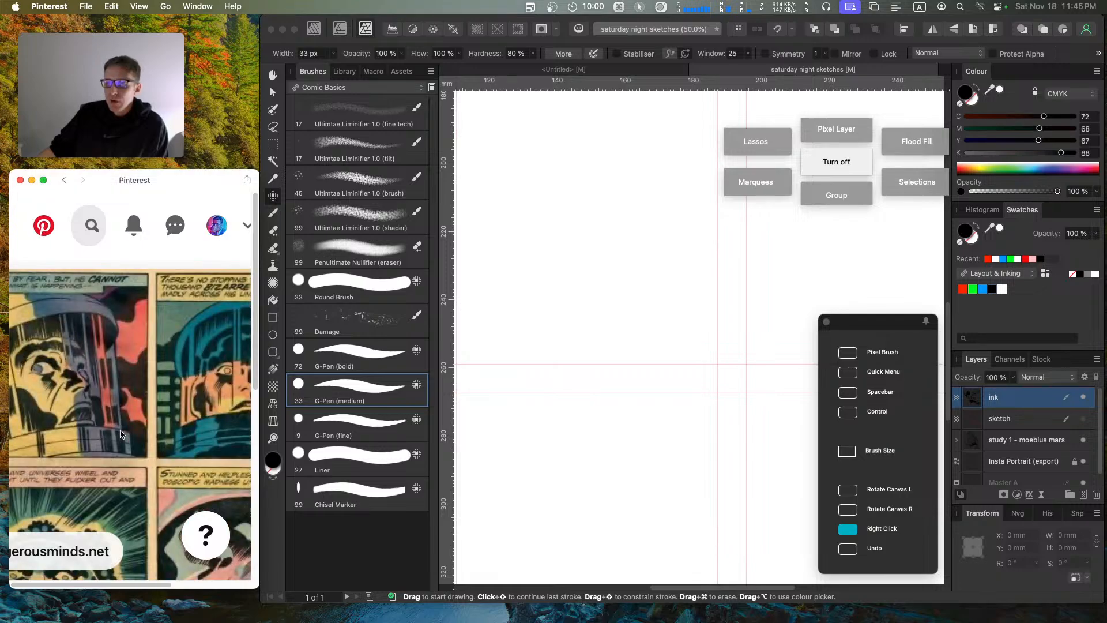
drag(131, 586, 67, 571)
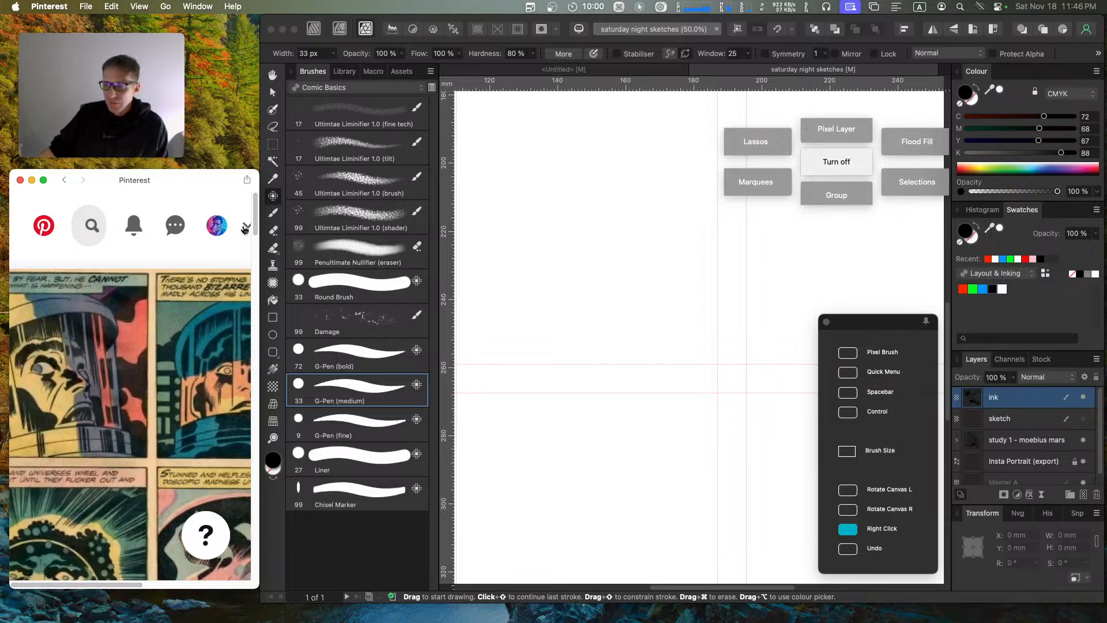
mouse_move(252, 219)
mouse_down()
mouse_move(248, 252)
mouse_move(251, 237)
mouse_up()
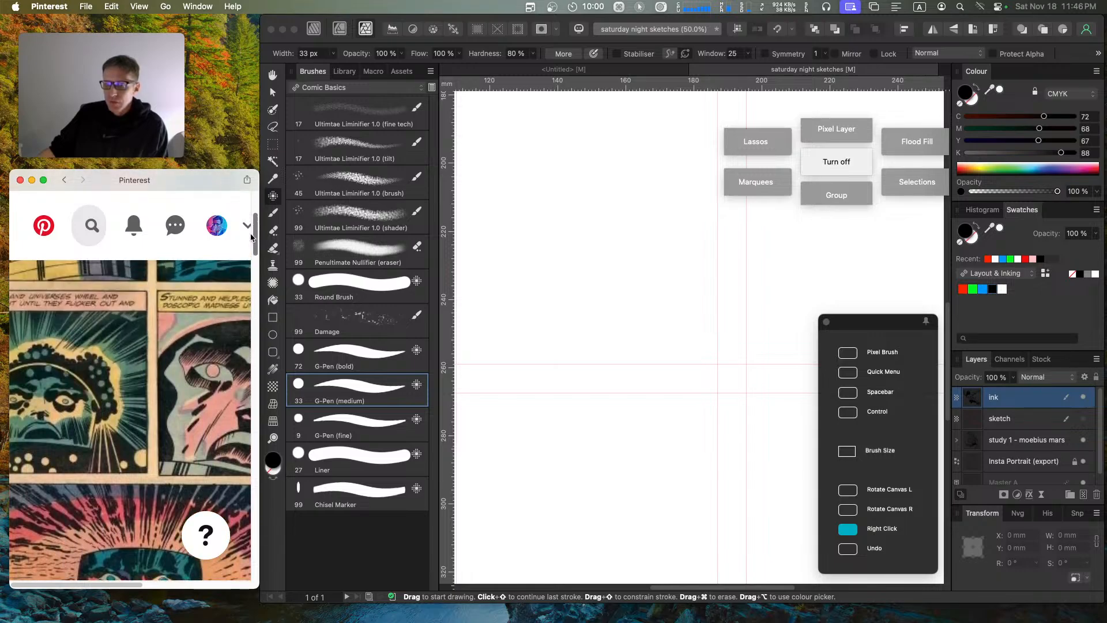
drag(126, 585, 182, 579)
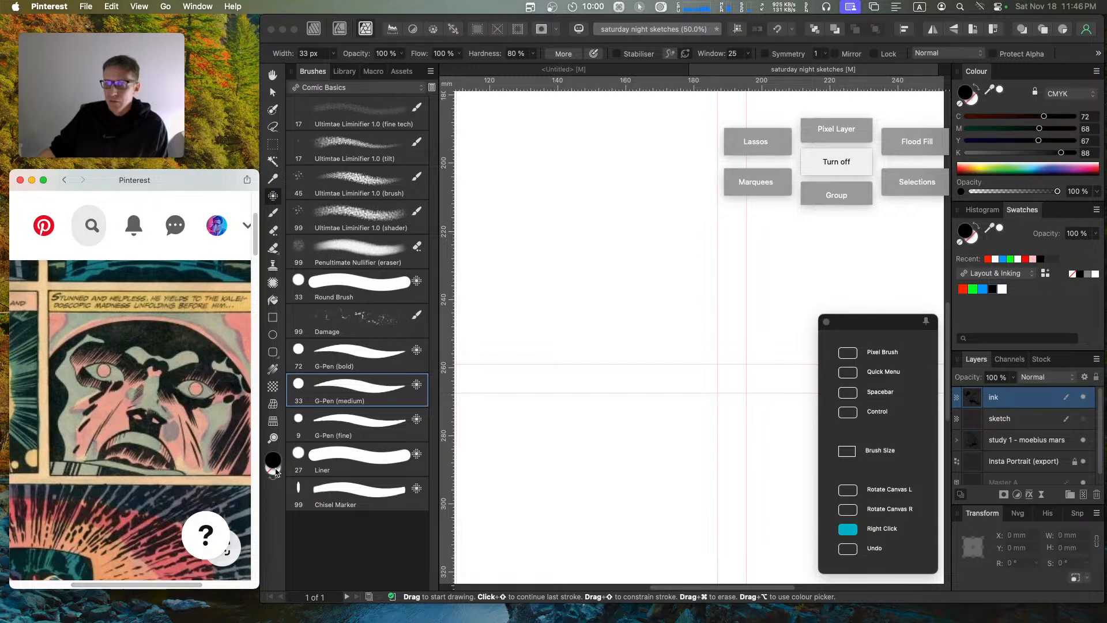
drag(257, 256, 247, 227)
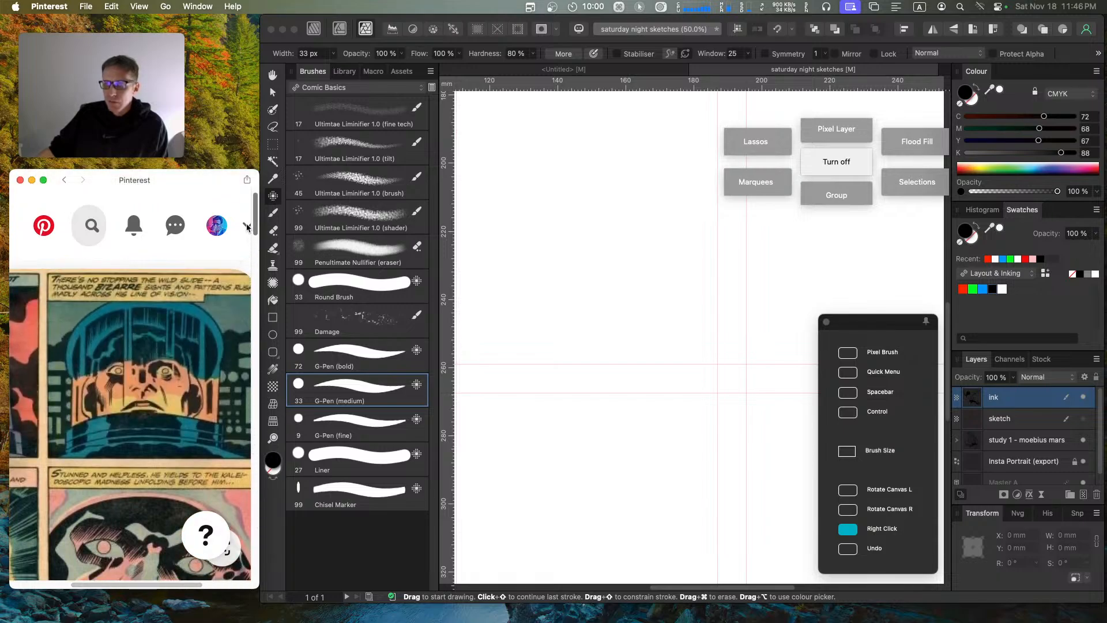
Step: Return to the list of saved boards and open the Alex Toth board
click(65, 181)
click(65, 181)
scroll(162, 346, down, 5)
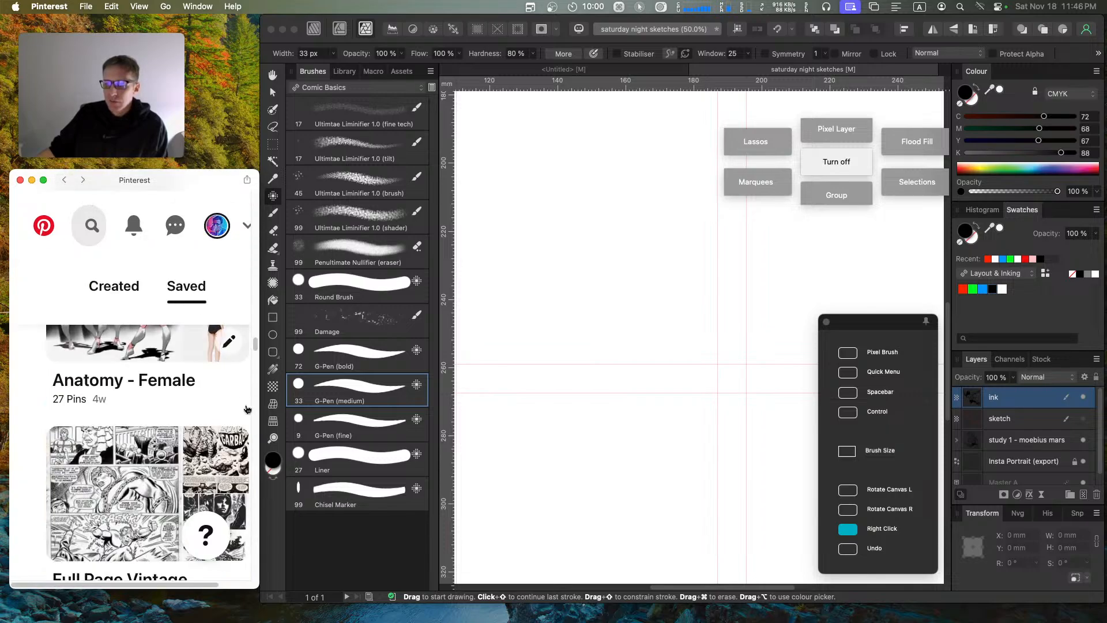
drag(254, 345, 260, 364)
click(158, 445)
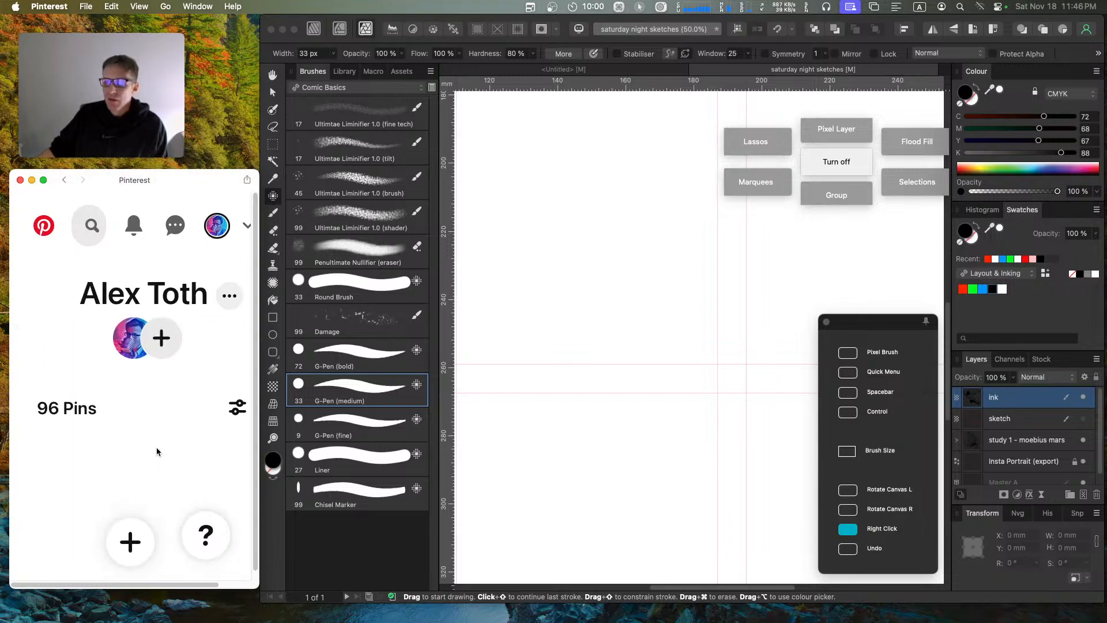
Step: View the How to Draw Superman sheet up close and return to the start of the Alex Toth board's pins
drag(255, 215, 260, 251)
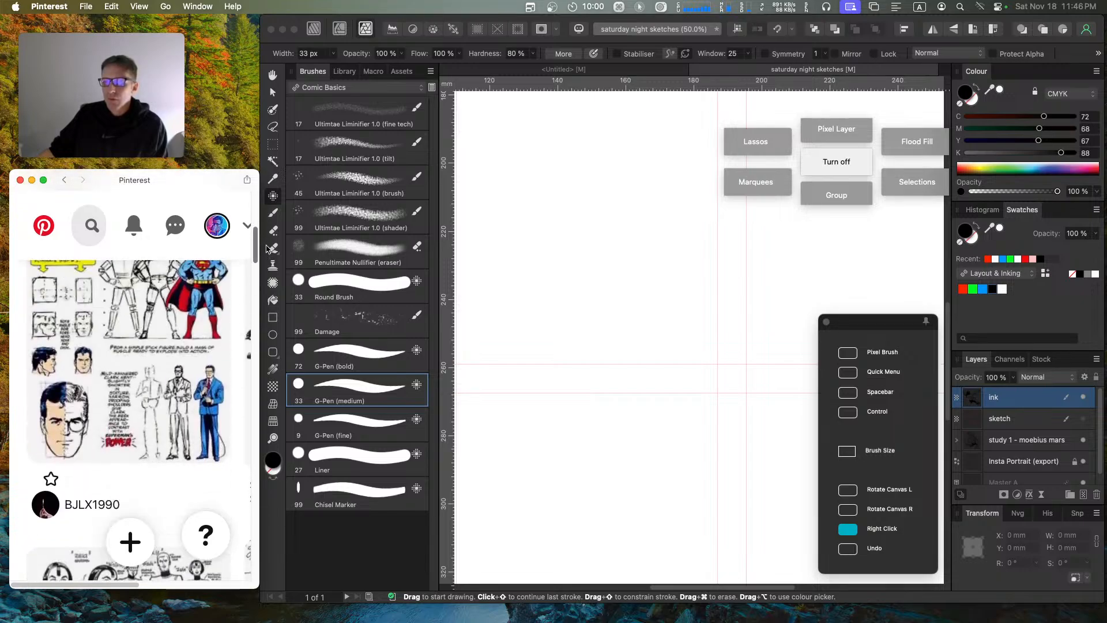
click(72, 335)
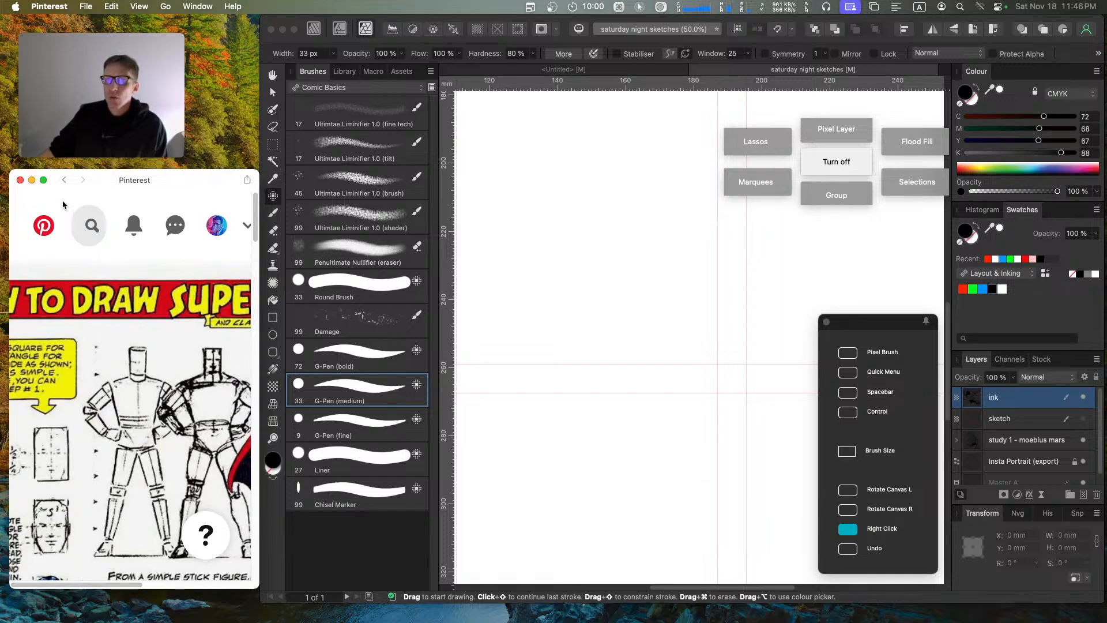
click(64, 181)
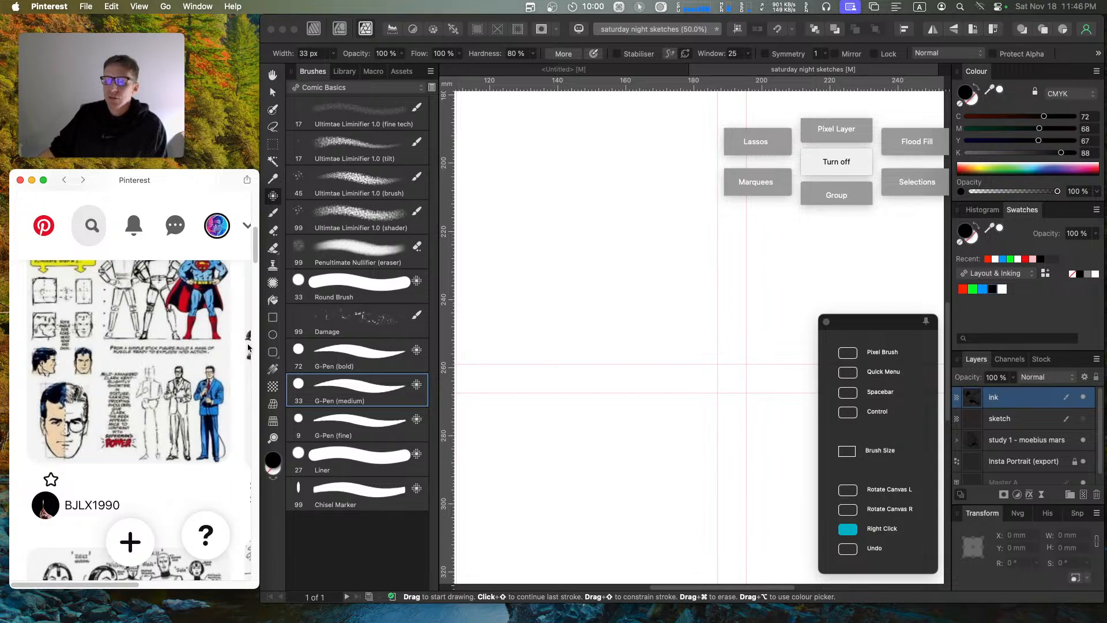
drag(256, 244, 258, 235)
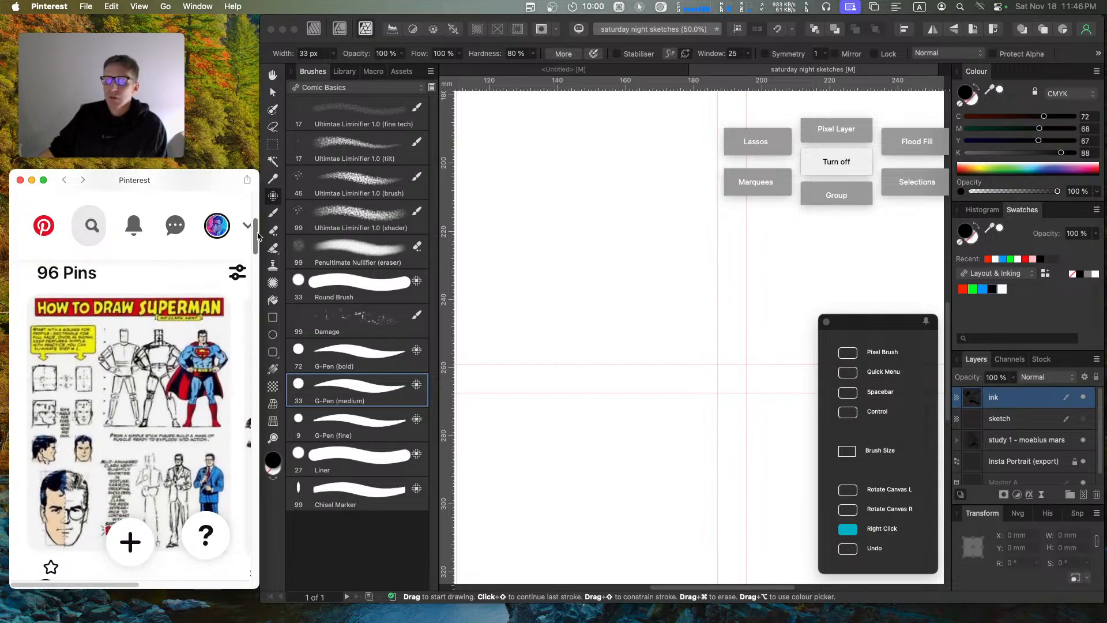
Step: Save the How to Draw Superman pin to the Alex Toth board, view it up close and return to the board
click(195, 319)
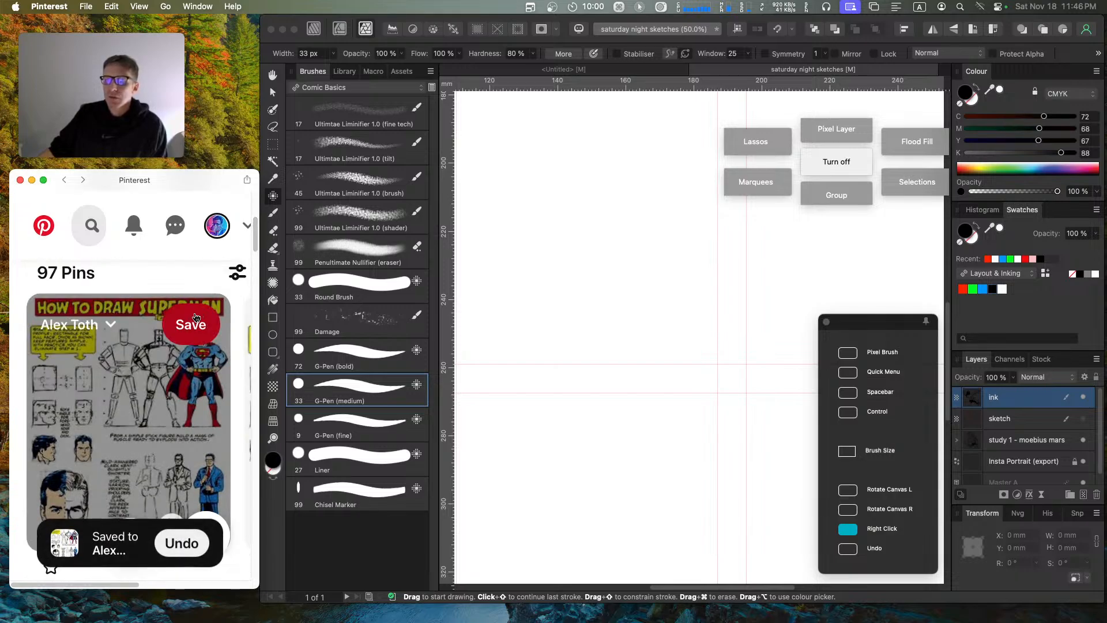
drag(256, 222, 257, 246)
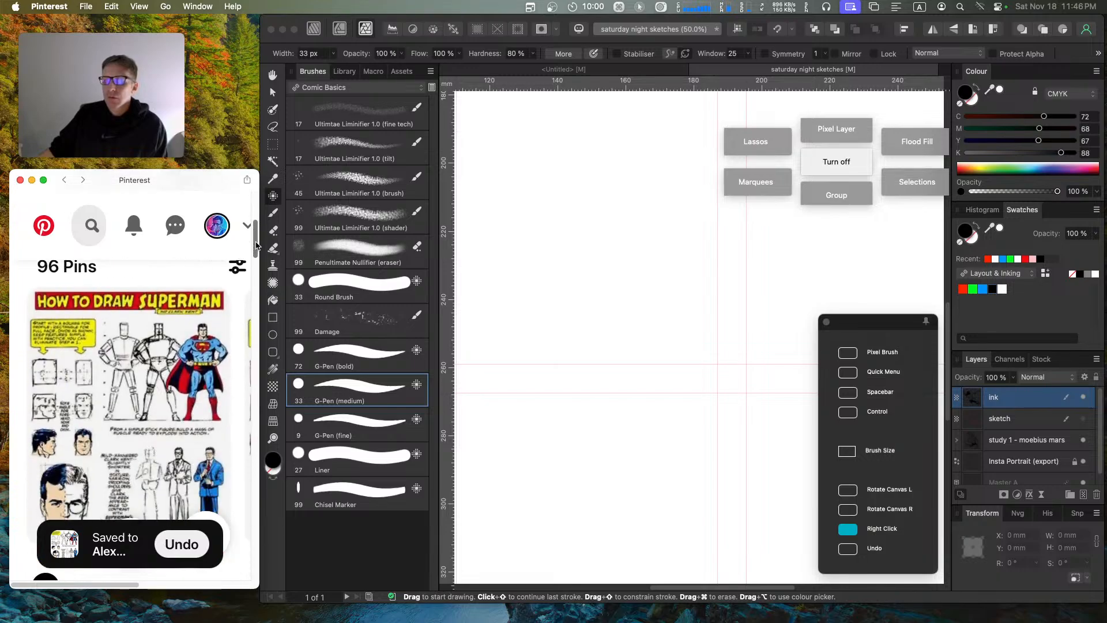
click(161, 460)
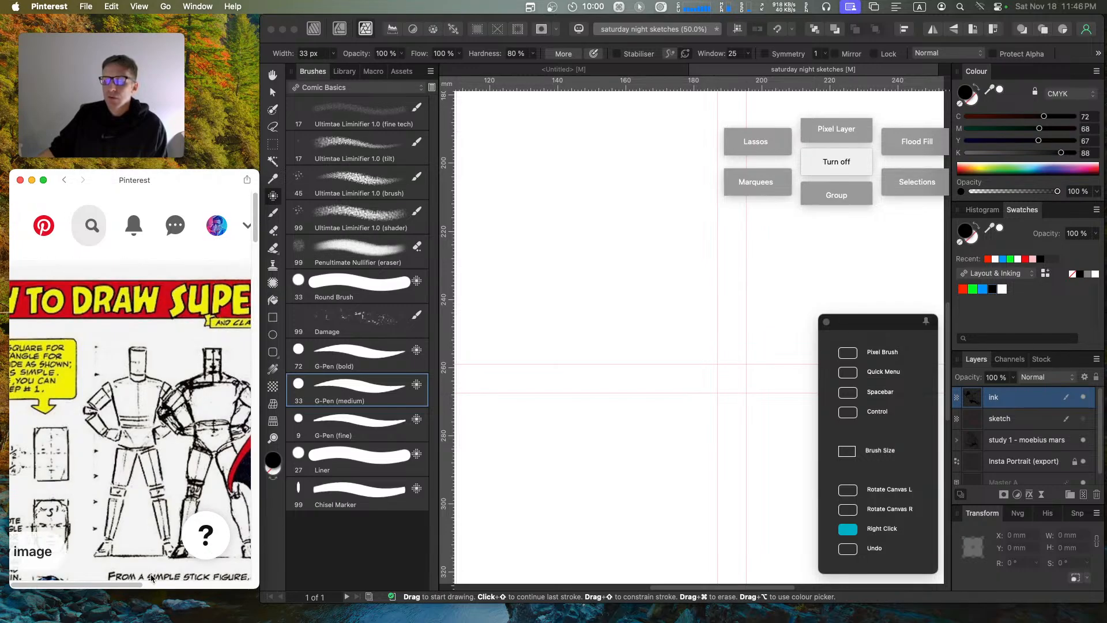
drag(127, 585, 52, 591)
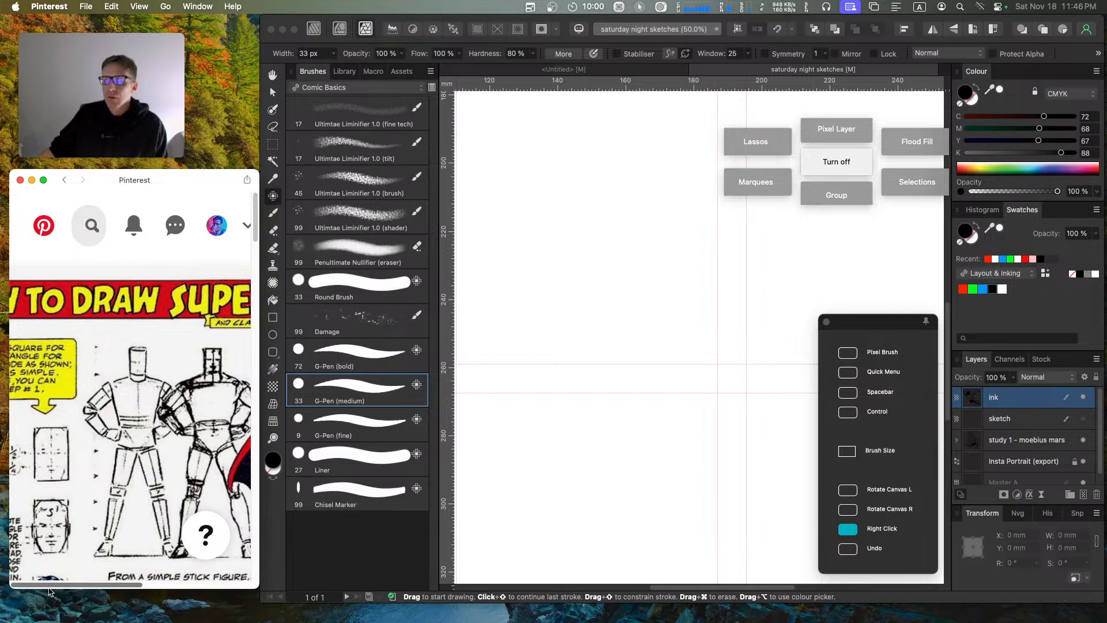
click(65, 180)
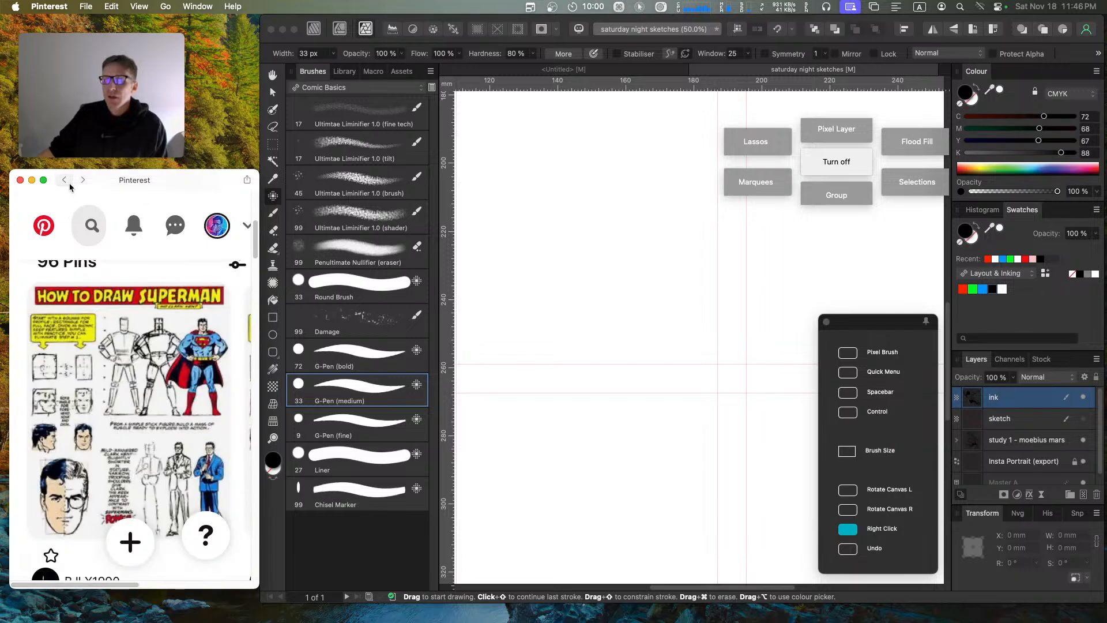
Step: Browse further along the Alex Toth board and open the Model Sheet # 2 ("Ghost" sans costume) heads pin
drag(255, 231, 254, 265)
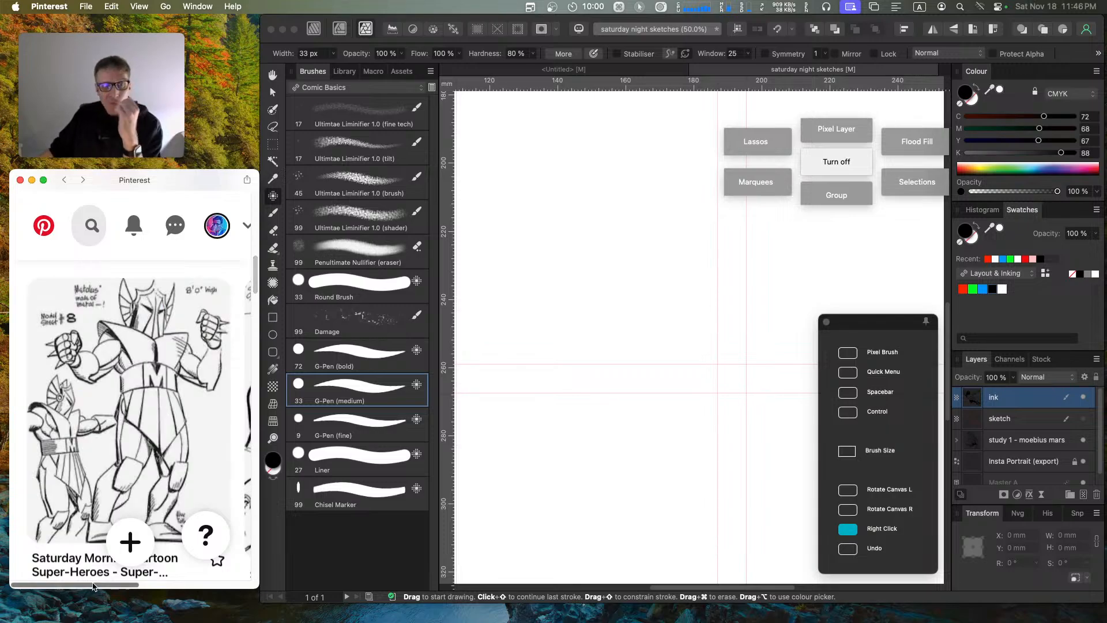
drag(93, 585, 235, 575)
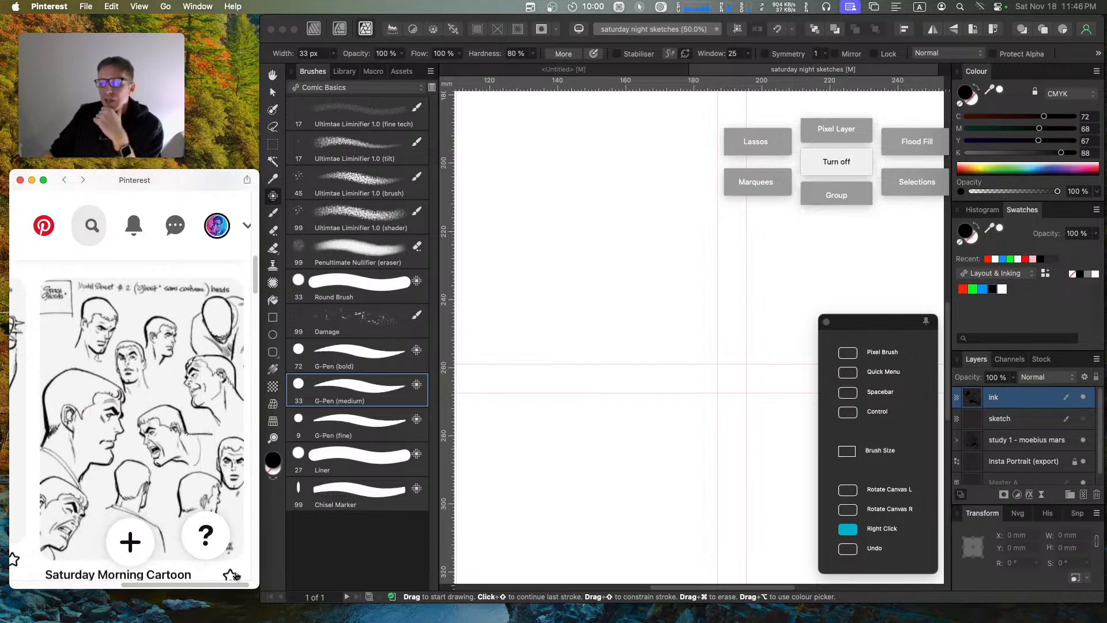
click(164, 454)
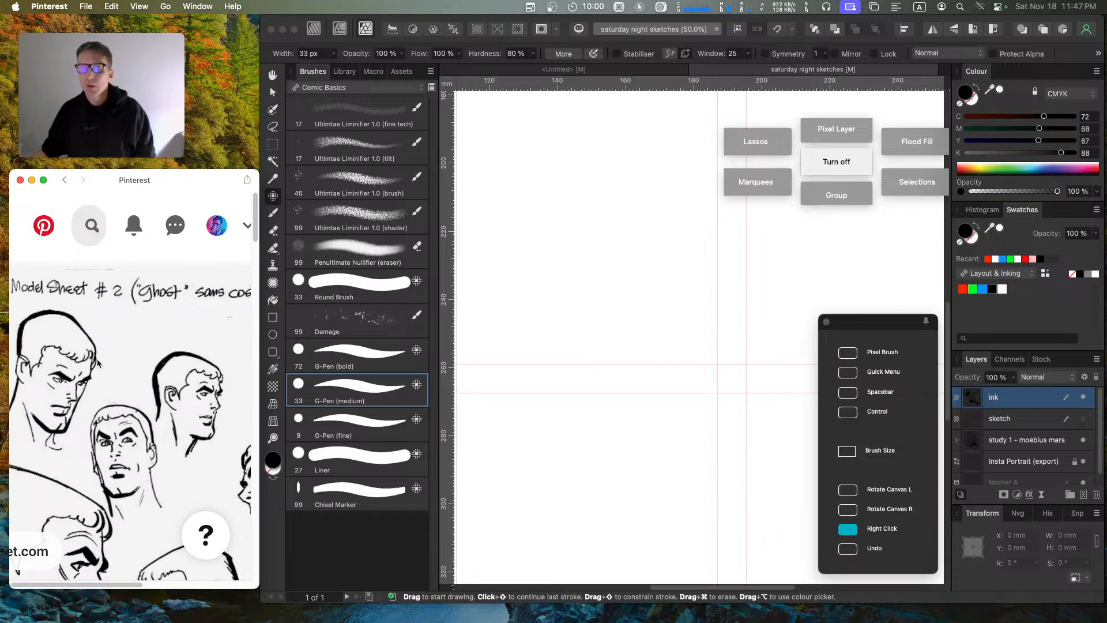
drag(256, 220, 261, 242)
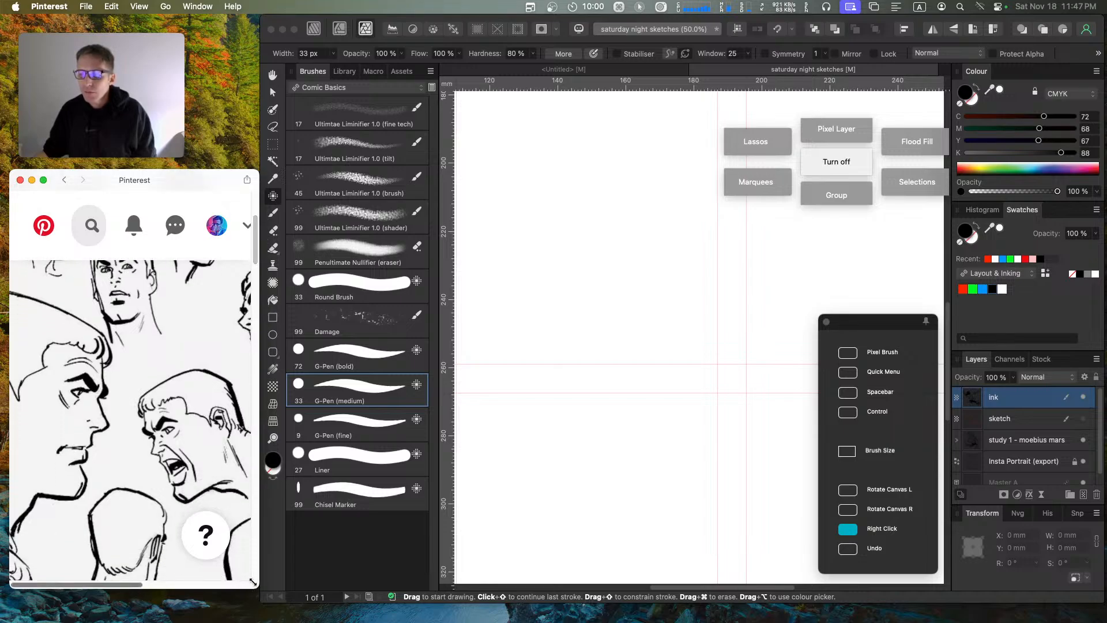
Step: Enlarge the Pinterest window and frame the model sheet on the large profile head and the shouting head beside it
drag(259, 588, 422, 600)
mouse_move(421, 249)
mouse_down()
mouse_move(420, 220)
mouse_move(440, 302)
mouse_move(432, 254)
mouse_up()
key(space)
click(610, 306)
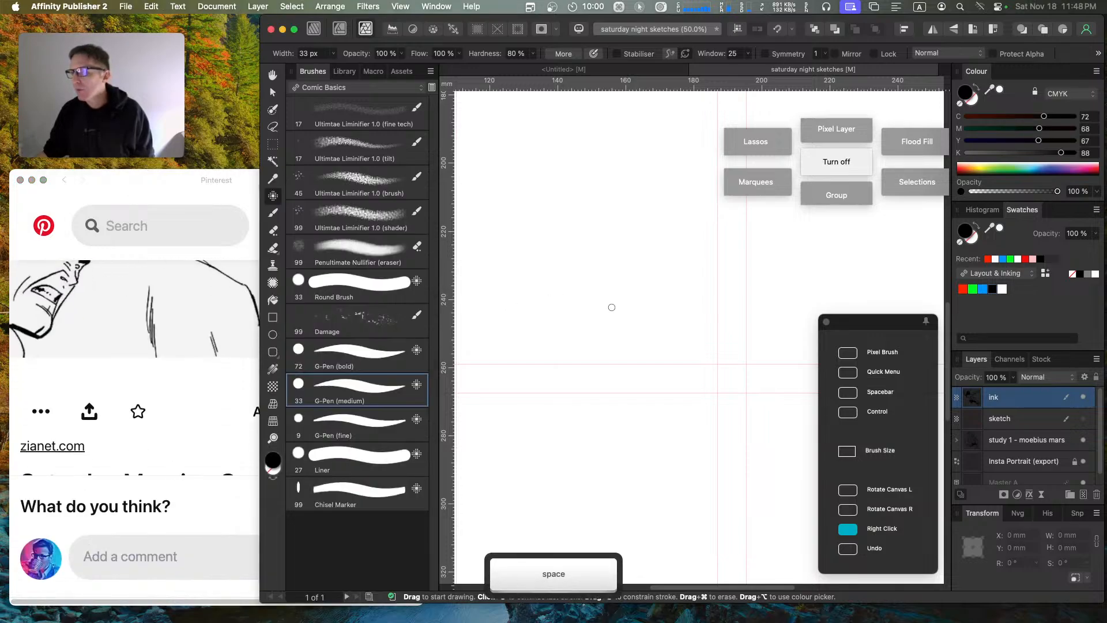
drag(579, 279, 628, 322)
key(super+z)
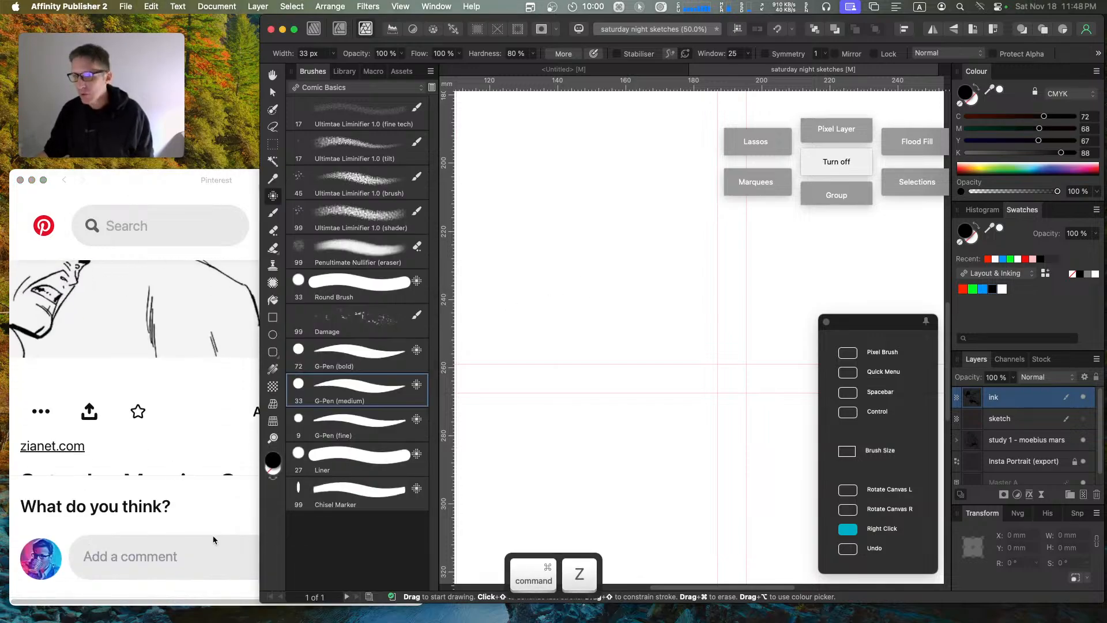
click(207, 558)
drag(420, 299, 419, 256)
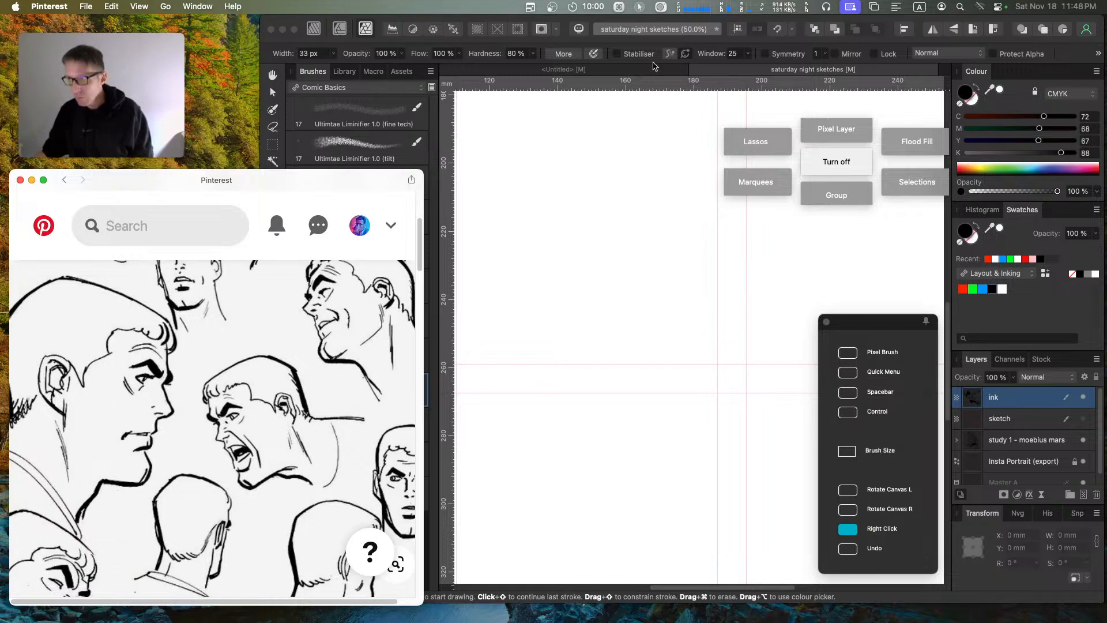
Step: In Affinity Publisher, rough in the profile head and neck with the Ultimtae Liminifier 1.0 (brush) in red below the existing figures
click(627, 19)
key(space)
mouse_move(594, 207)
mouse_down()
mouse_move(680, 279)
mouse_move(665, 331)
mouse_move(644, 304)
mouse_move(635, 310)
mouse_up()
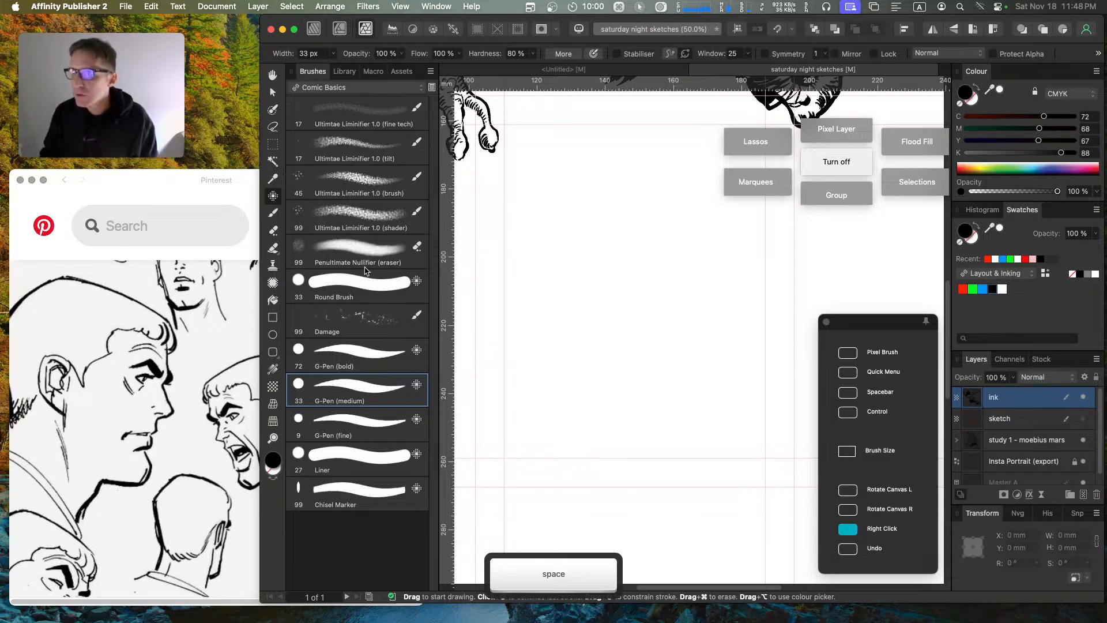
click(378, 187)
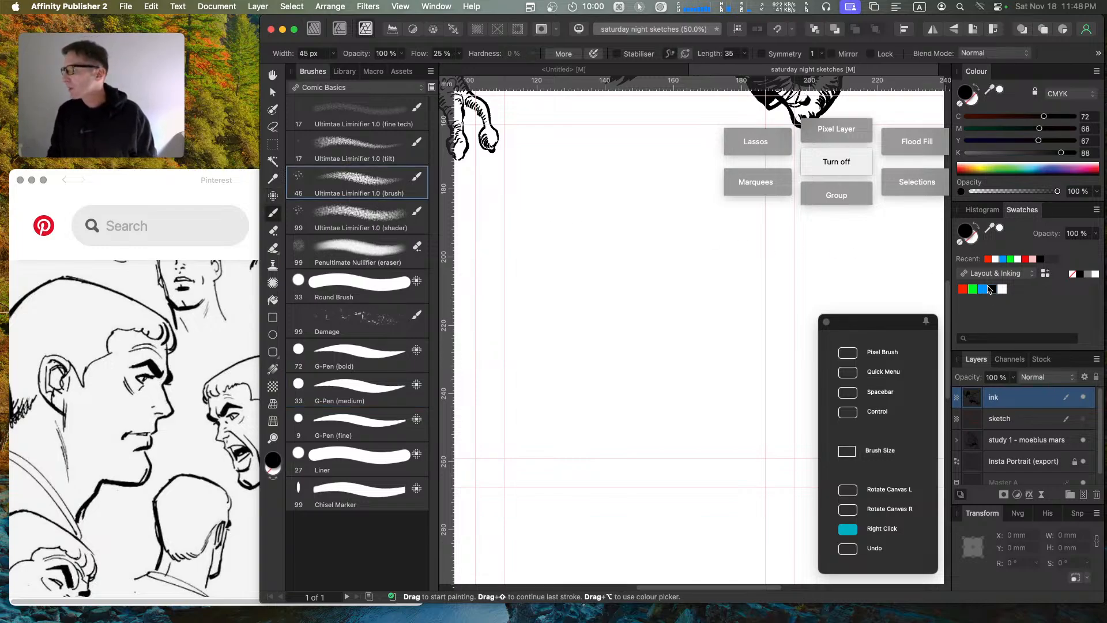
click(963, 290)
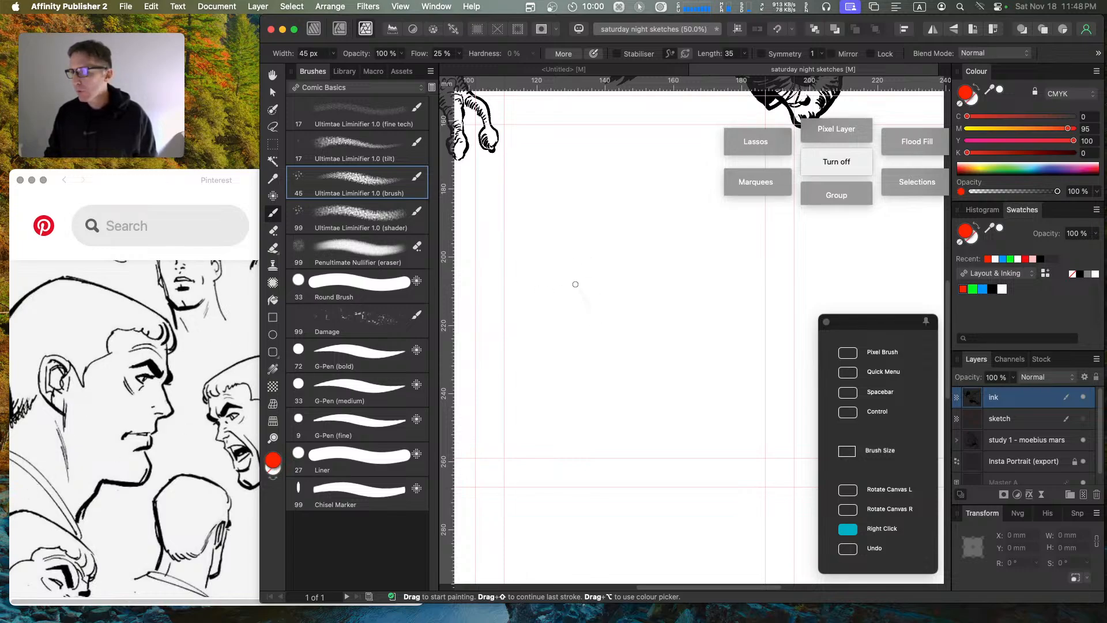
drag(576, 284, 598, 404)
drag(501, 349, 558, 277)
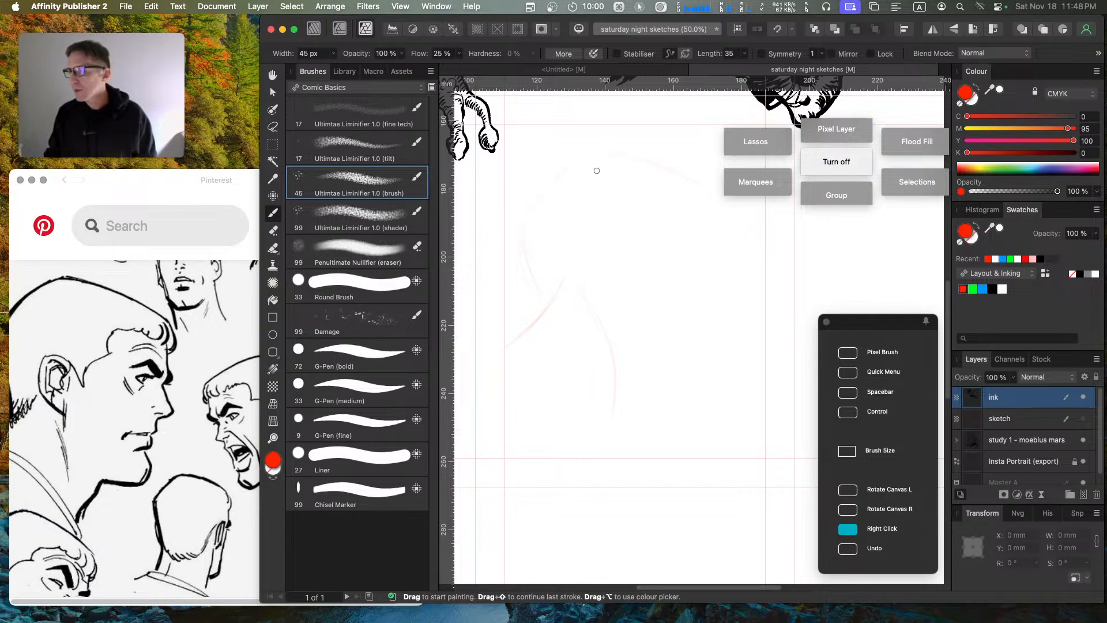
Step: Move the floating quick menu clear of the head sketch, fix it in place and undo the stray brush stroke
drag(837, 163, 789, 254)
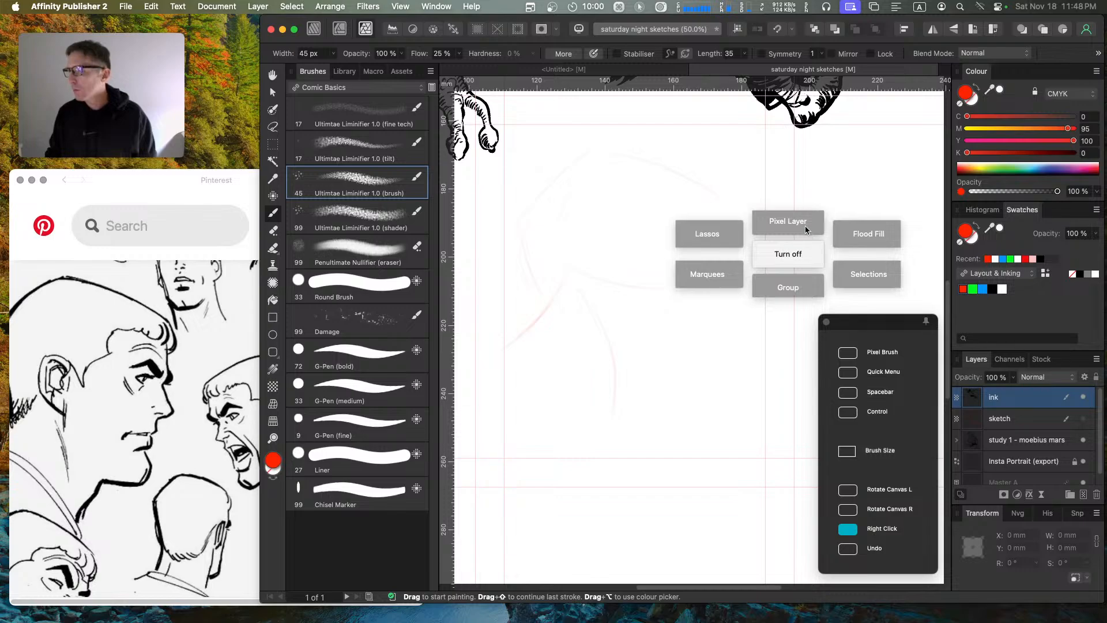
click(783, 255)
drag(787, 254, 749, 294)
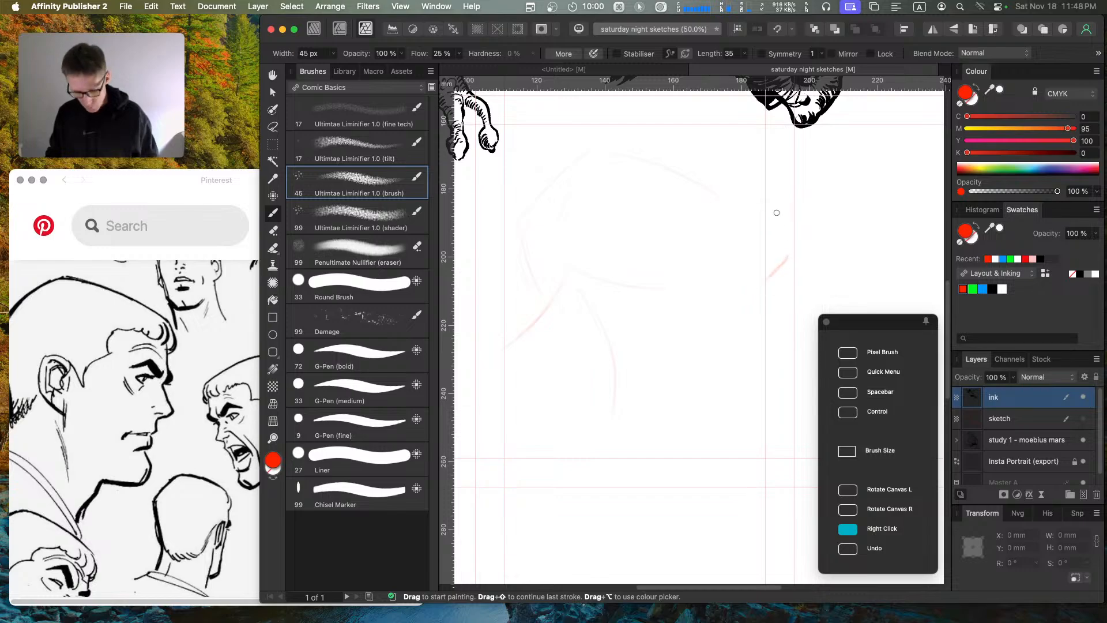
key(super+z)
middle_click(777, 250)
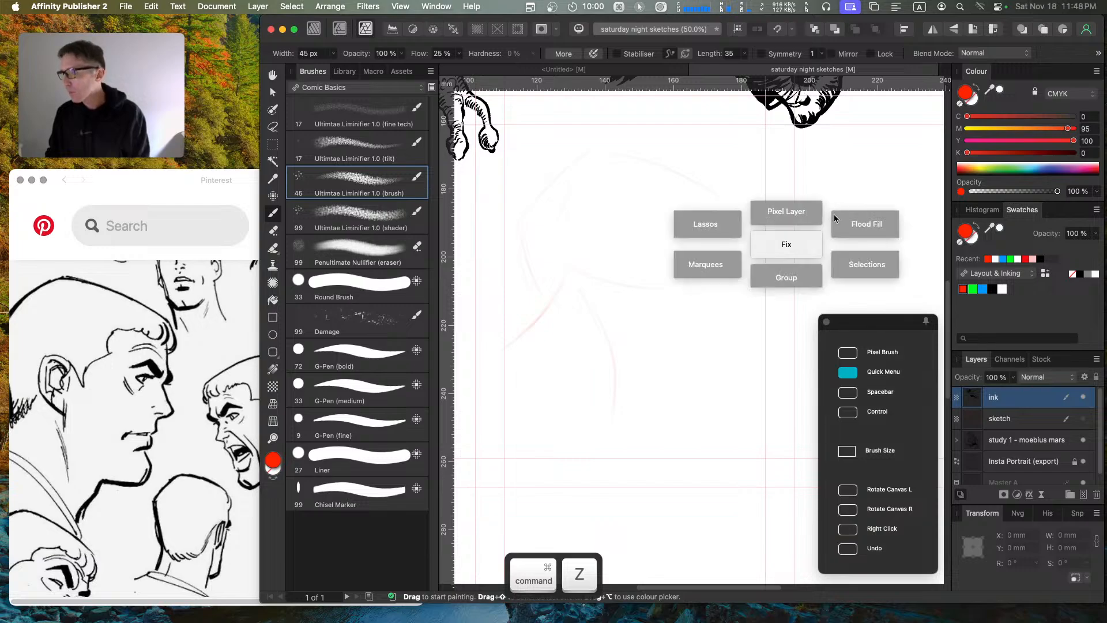
middle_click(883, 135)
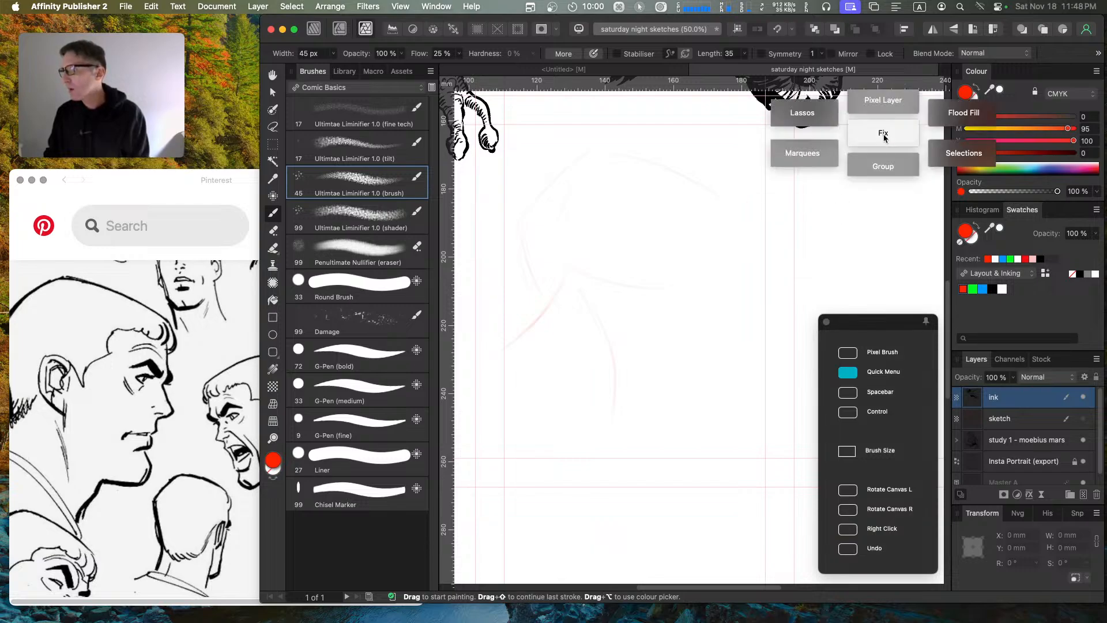
click(882, 137)
middle_click(902, 133)
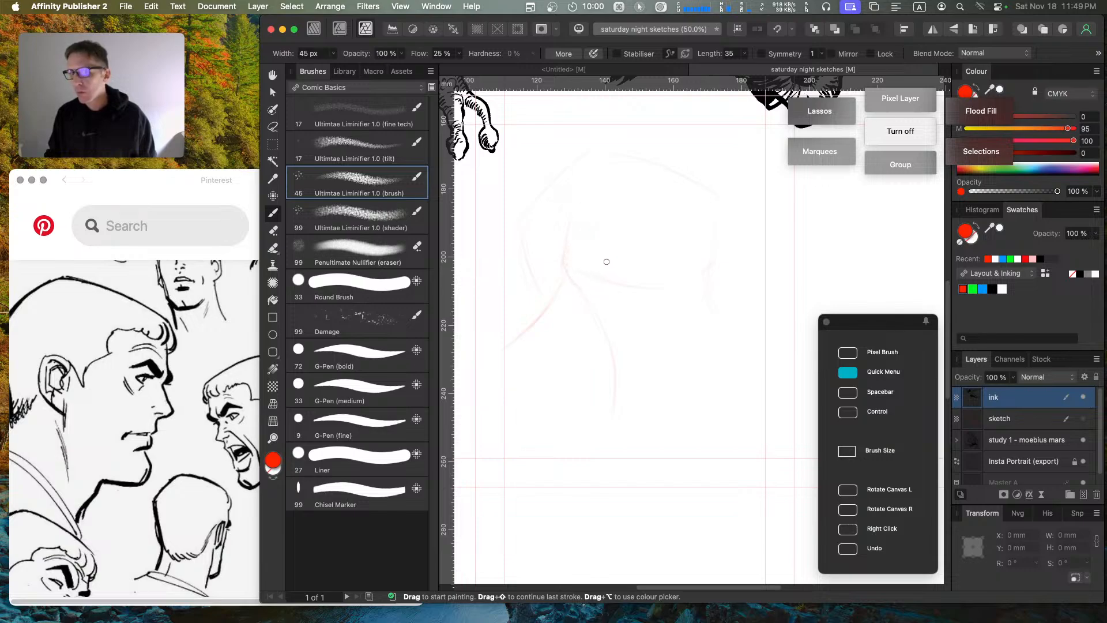
Step: Darken the back of the head and the long neck line descending from below the ear with repeated red strokes
drag(537, 209, 542, 302)
drag(537, 228, 542, 296)
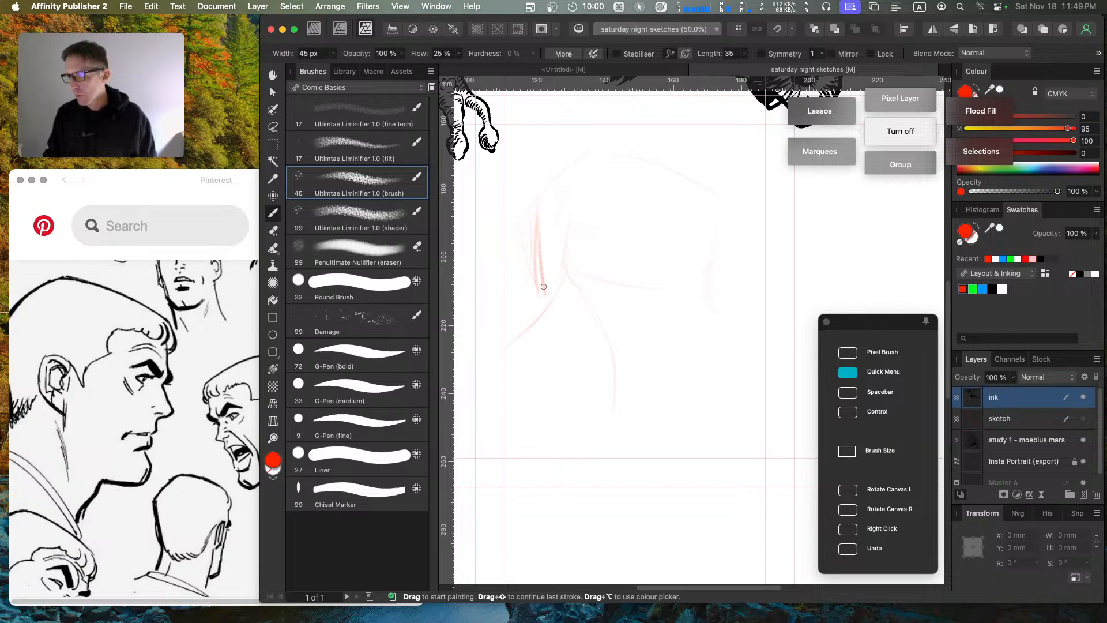
mouse_move(540, 254)
mouse_down()
mouse_move(543, 303)
mouse_move(612, 392)
mouse_up()
drag(596, 306, 615, 393)
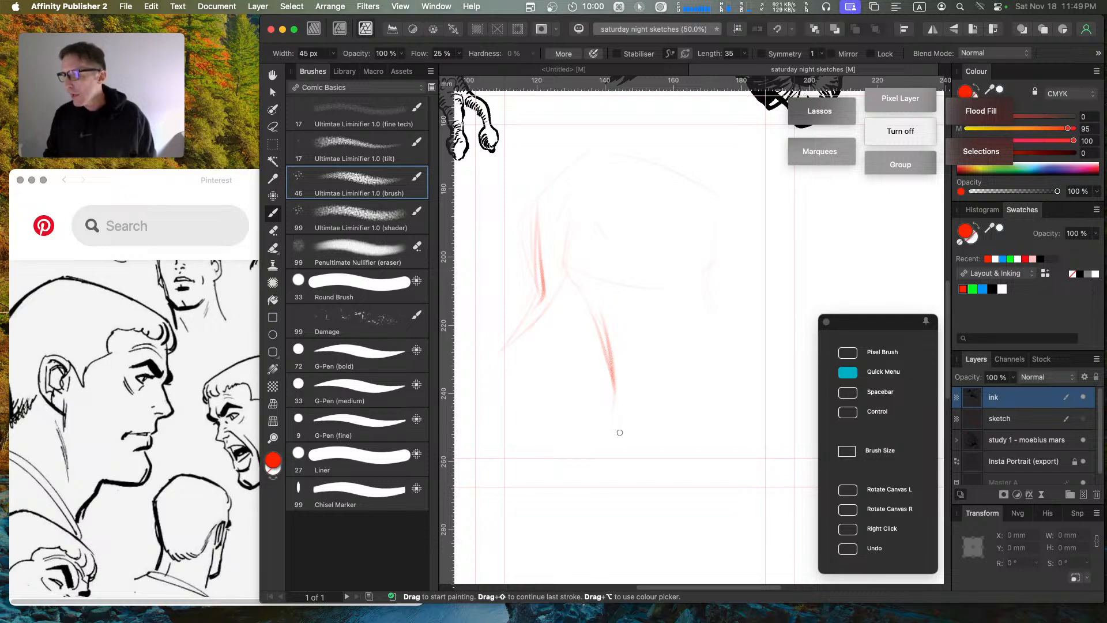
drag(621, 431, 656, 353)
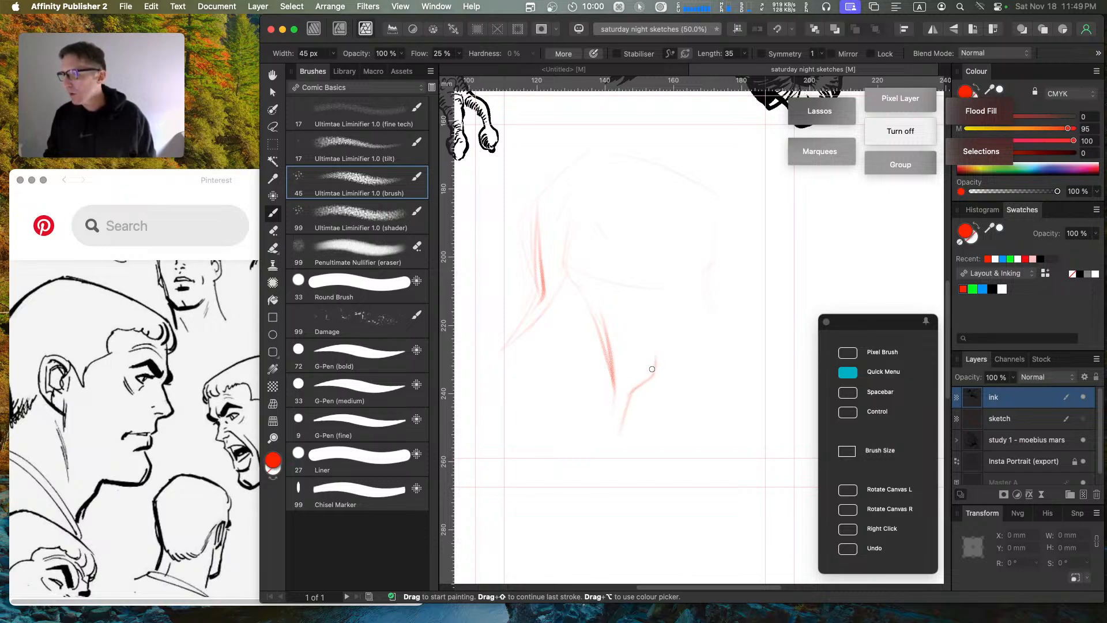
key(super+z)
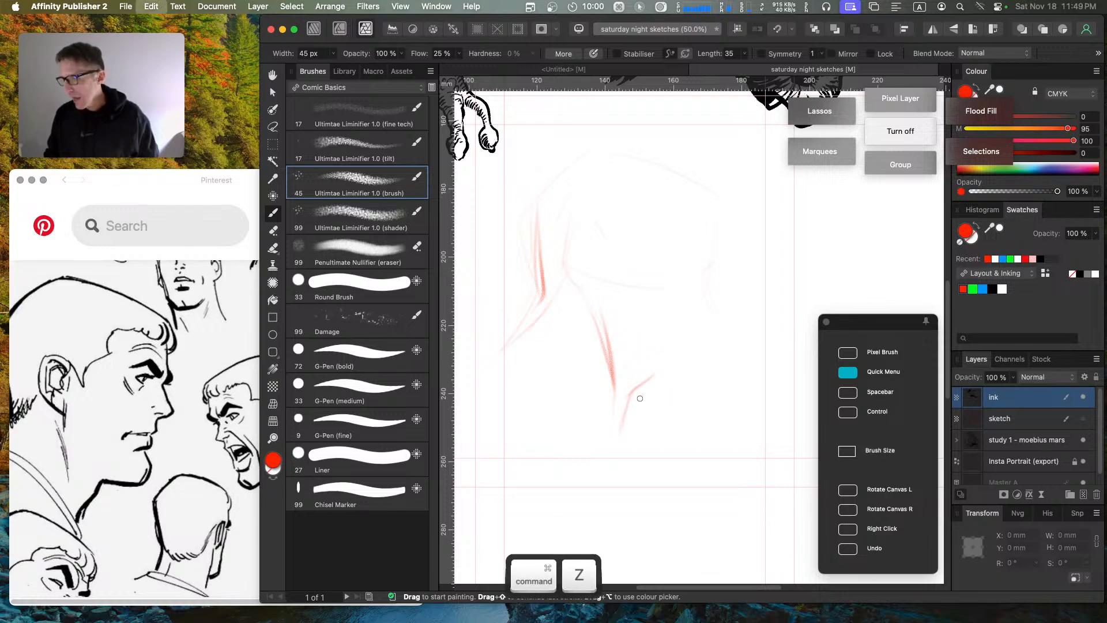
key(super+z)
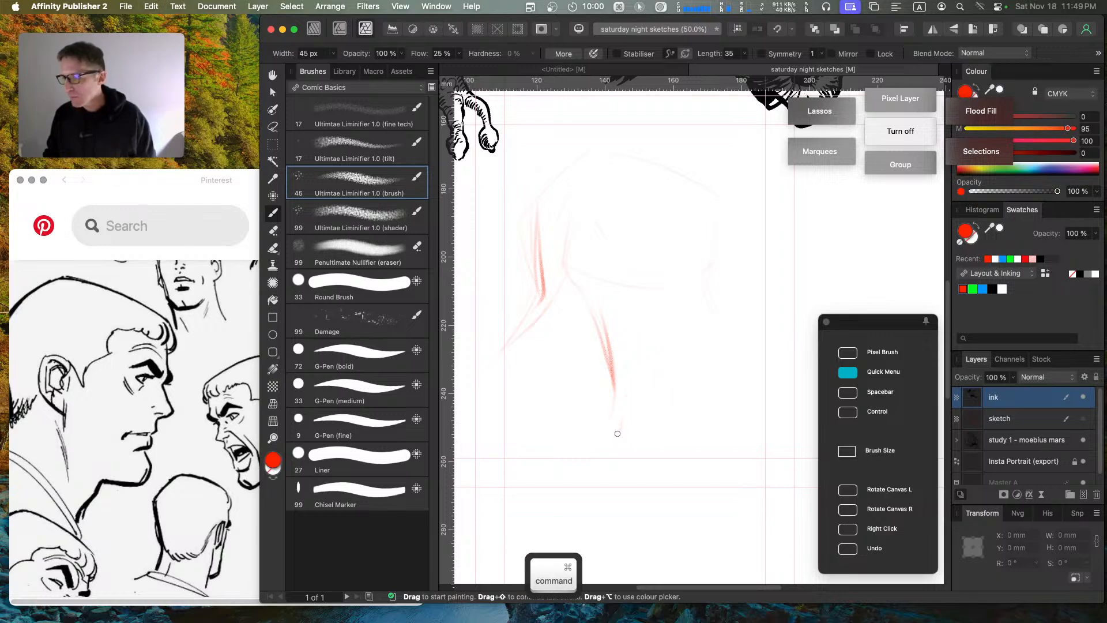
Step: Sketch the short curve of the throat rising from the base of the neck and undo the extra stroke beyond it
drag(623, 413, 646, 378)
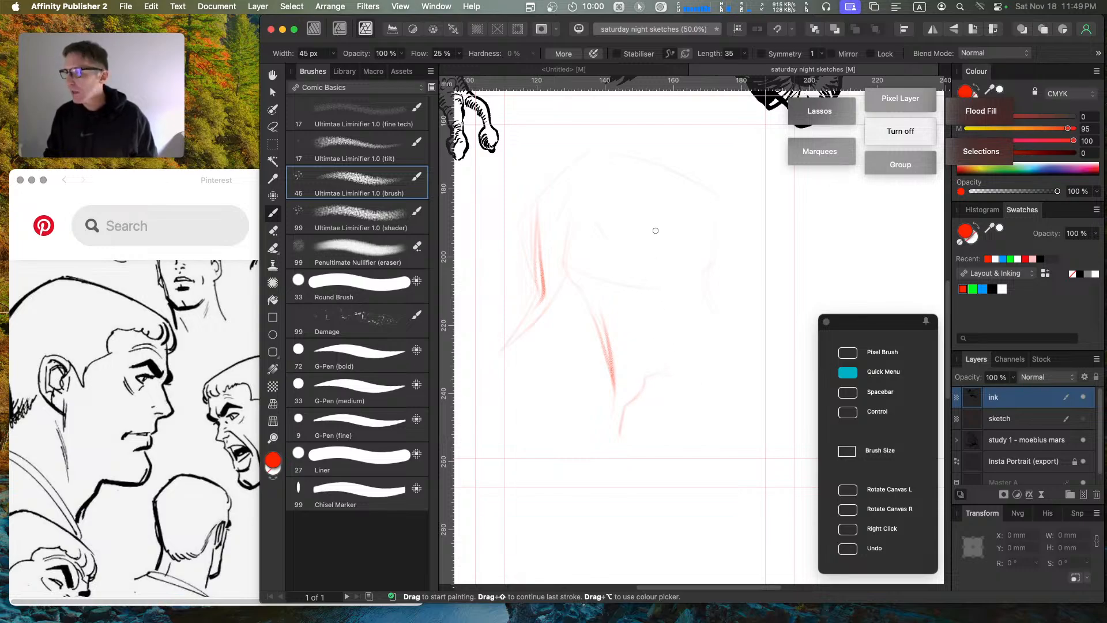
key(super+z)
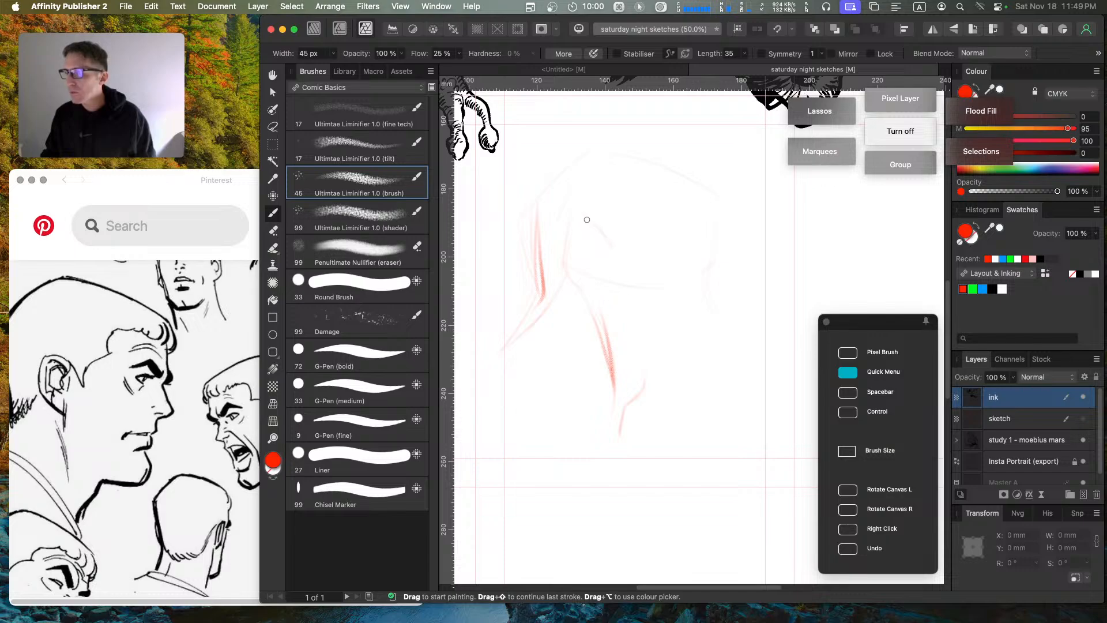
Step: Sketch the ear with its inner contour and lobe, and outline the top of the head from forelock to nape
mouse_move(579, 226)
mouse_down()
mouse_move(569, 275)
mouse_move(582, 295)
mouse_move(570, 282)
mouse_move(598, 298)
mouse_up()
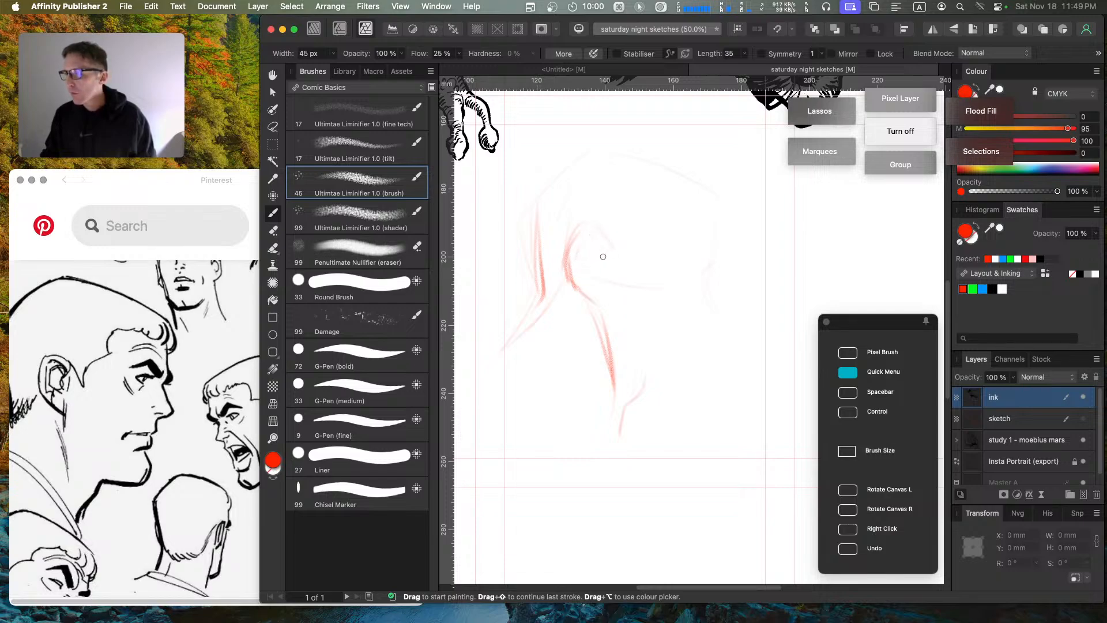
drag(604, 257, 601, 284)
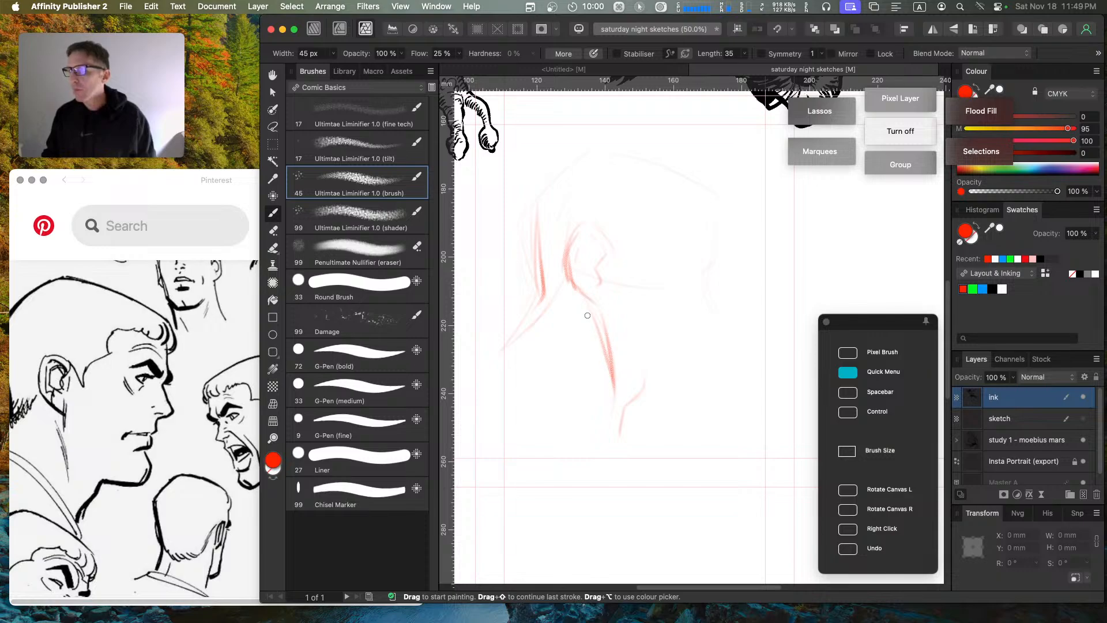
mouse_move(580, 270)
mouse_down()
mouse_move(588, 236)
mouse_move(604, 245)
mouse_move(591, 226)
mouse_move(568, 249)
mouse_move(597, 230)
mouse_up()
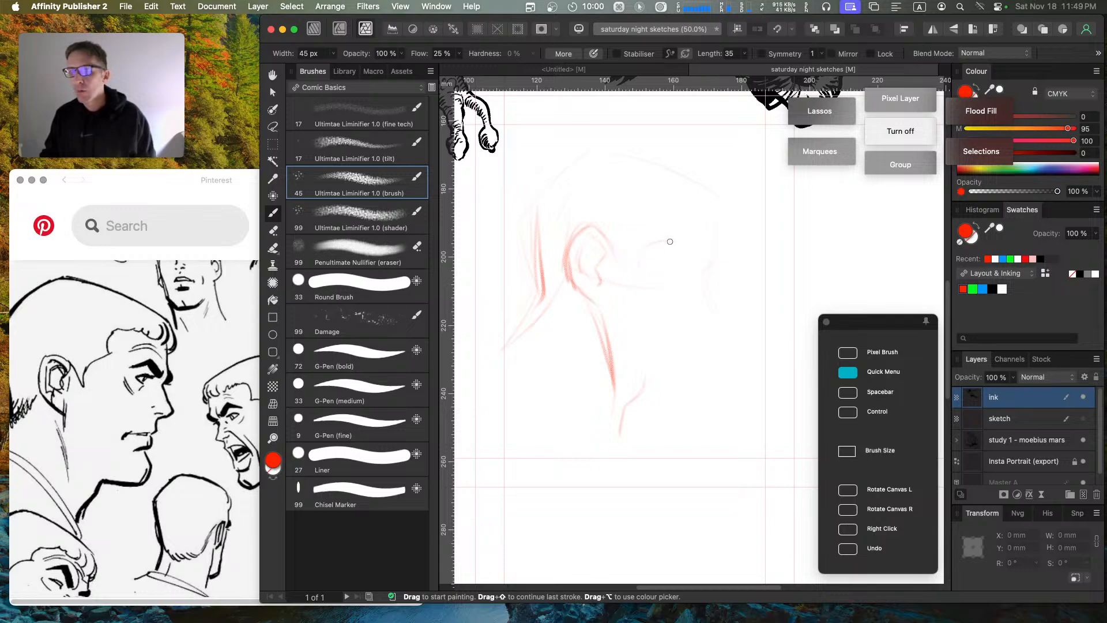
mouse_move(717, 196)
mouse_down()
mouse_move(720, 223)
mouse_move(721, 177)
mouse_move(727, 196)
mouse_move(602, 148)
mouse_move(722, 188)
mouse_move(676, 169)
mouse_move(580, 149)
mouse_move(607, 156)
mouse_move(602, 143)
mouse_move(528, 214)
mouse_move(533, 242)
mouse_up()
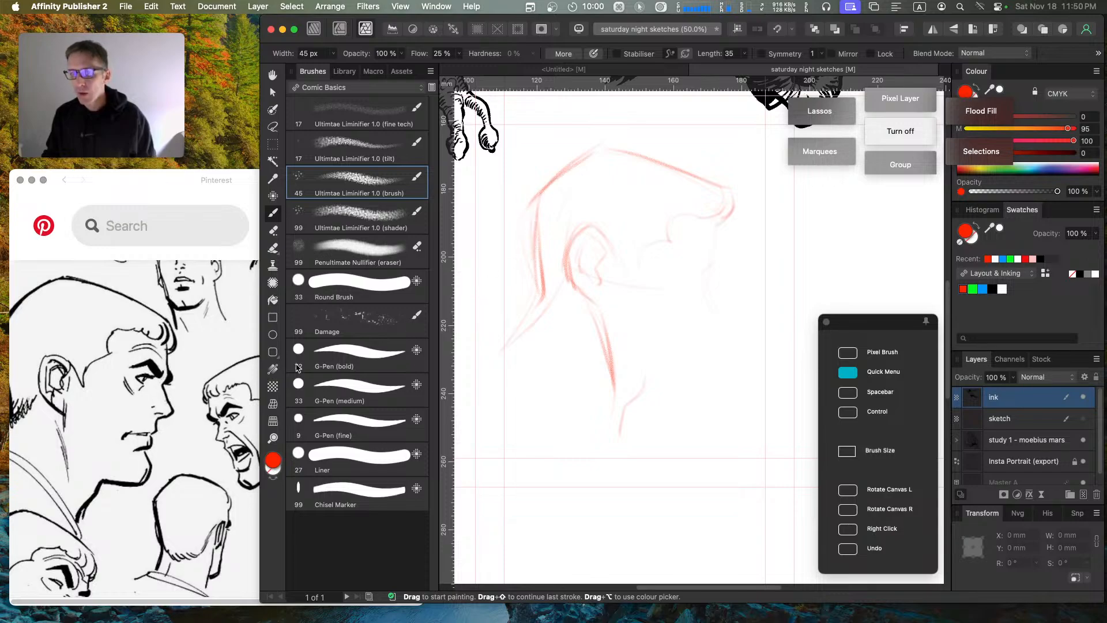
Step: Check the profile reference, draw the back of the neck and the collar line sloping to the throat, and undo the last stroke
key(space)
click(126, 603)
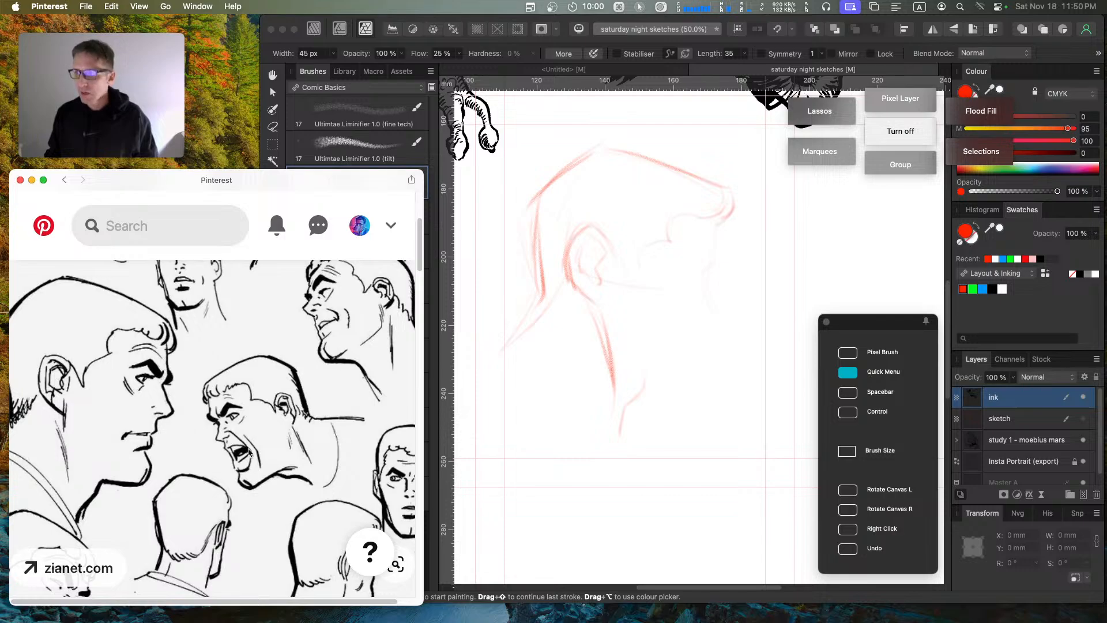
click(543, 287)
mouse_move(540, 294)
mouse_down()
mouse_move(527, 321)
mouse_move(561, 294)
mouse_move(498, 349)
mouse_move(595, 412)
mouse_up()
drag(471, 328, 613, 438)
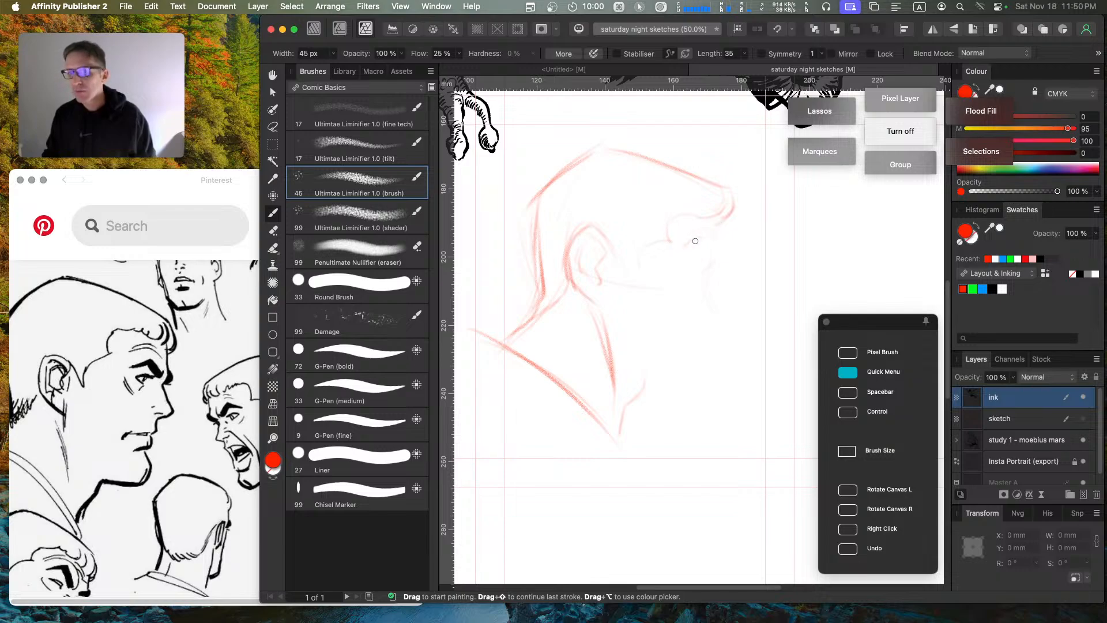
key(super+z)
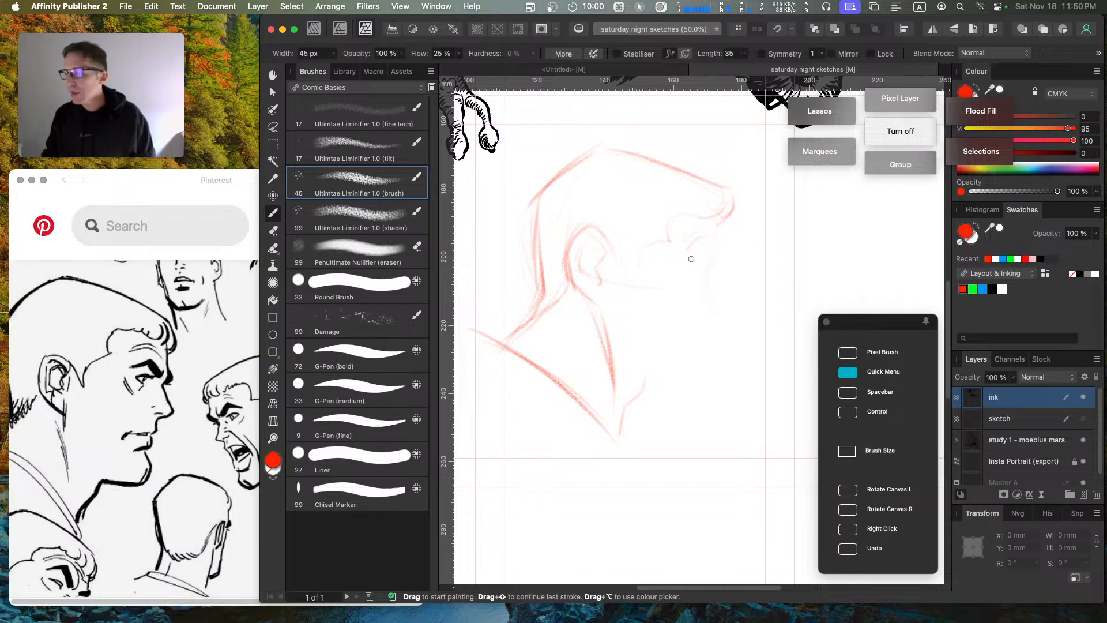
Step: Try sketching the eyebrow, eye and brow ridge at the front of the profile, undoing the first strokes and redrawing them darker
mouse_move(689, 256)
mouse_down()
mouse_move(721, 254)
mouse_move(676, 260)
mouse_up()
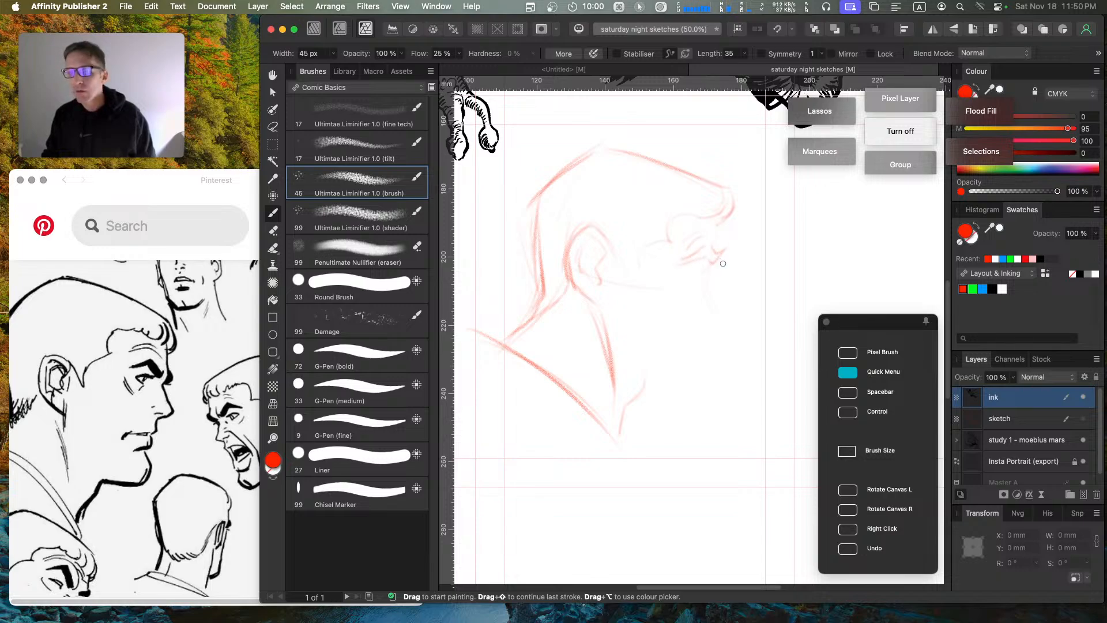
key(super+z)
key(super+z)
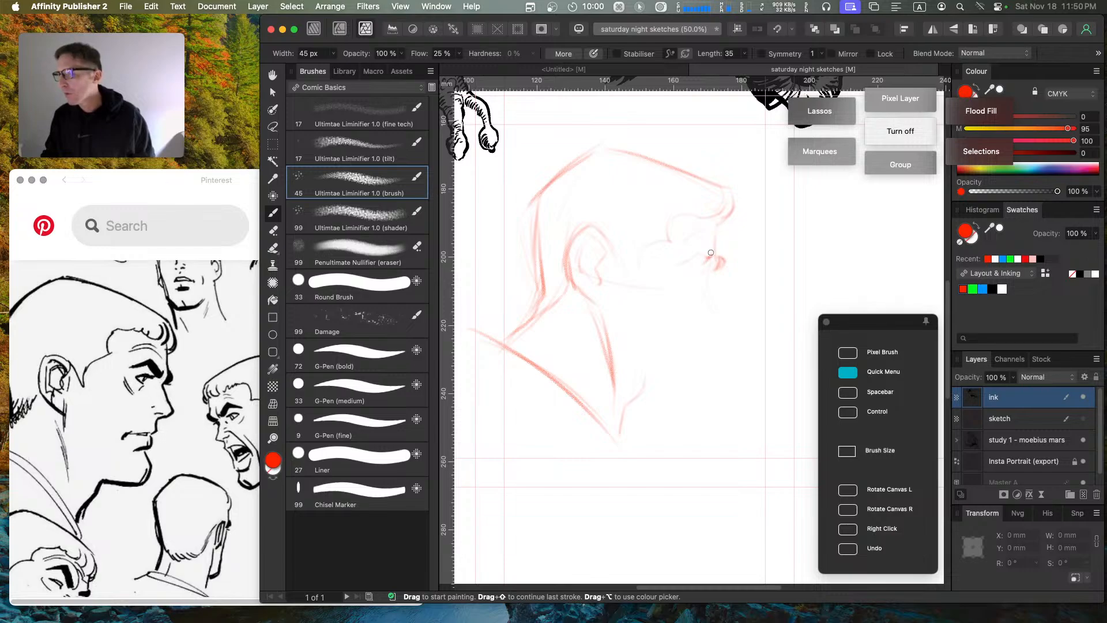
mouse_move(699, 262)
mouse_down()
mouse_move(671, 268)
mouse_move(700, 254)
mouse_up()
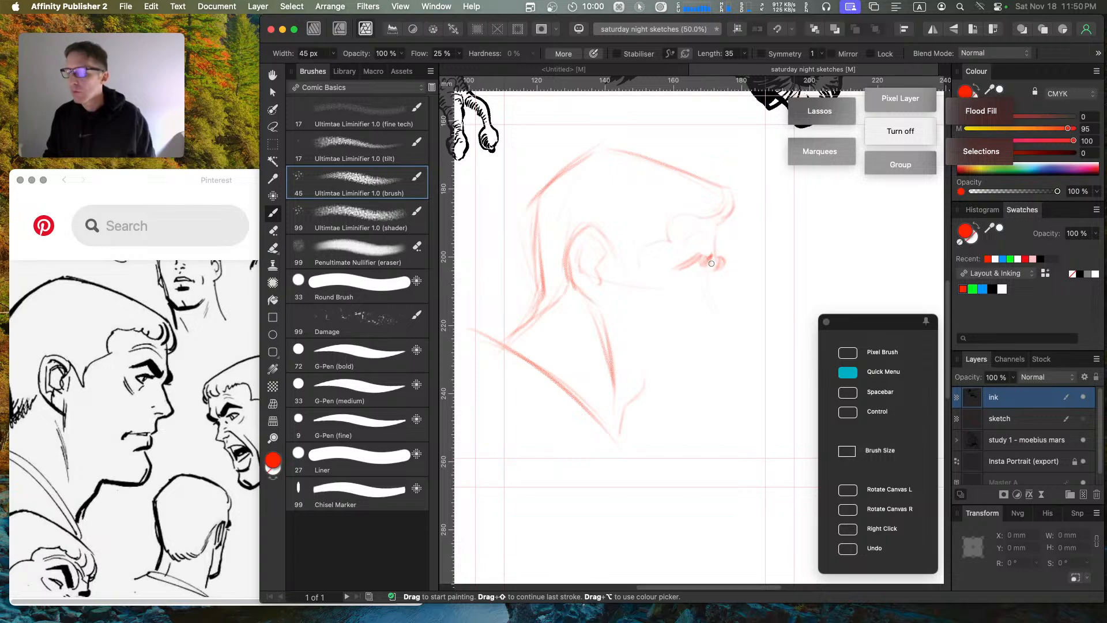
drag(679, 277, 705, 267)
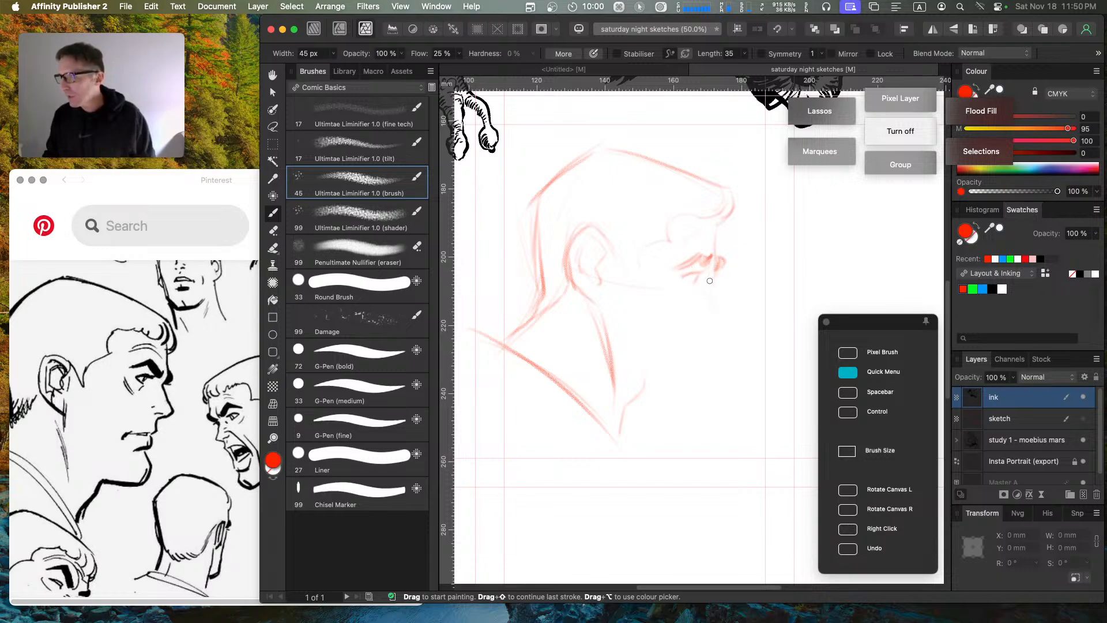
drag(716, 265, 708, 283)
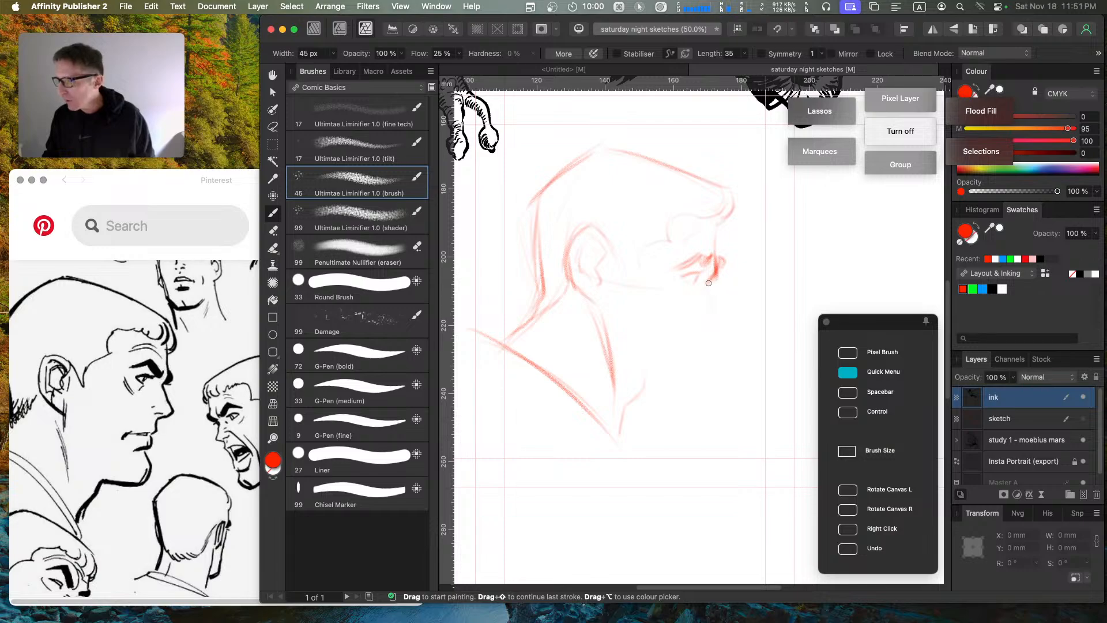
Step: Try sketching the nose, upper lip and mouth line below the brow ridge
mouse_move(710, 283)
mouse_down()
mouse_move(725, 313)
mouse_move(716, 322)
mouse_up()
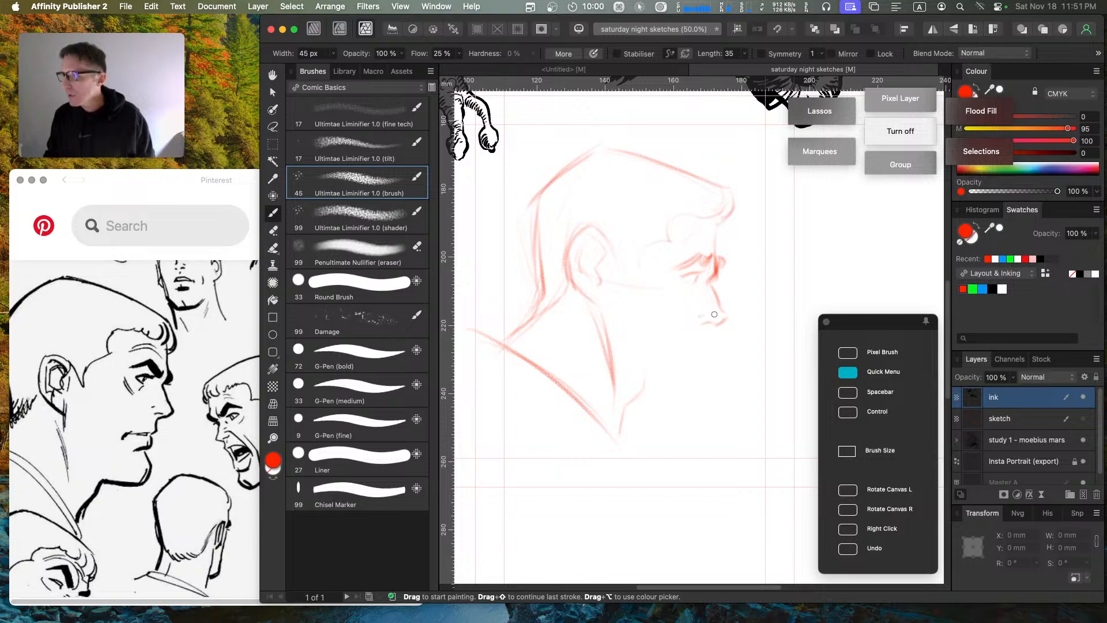
mouse_move(722, 322)
mouse_down()
mouse_move(703, 326)
mouse_move(704, 344)
mouse_up()
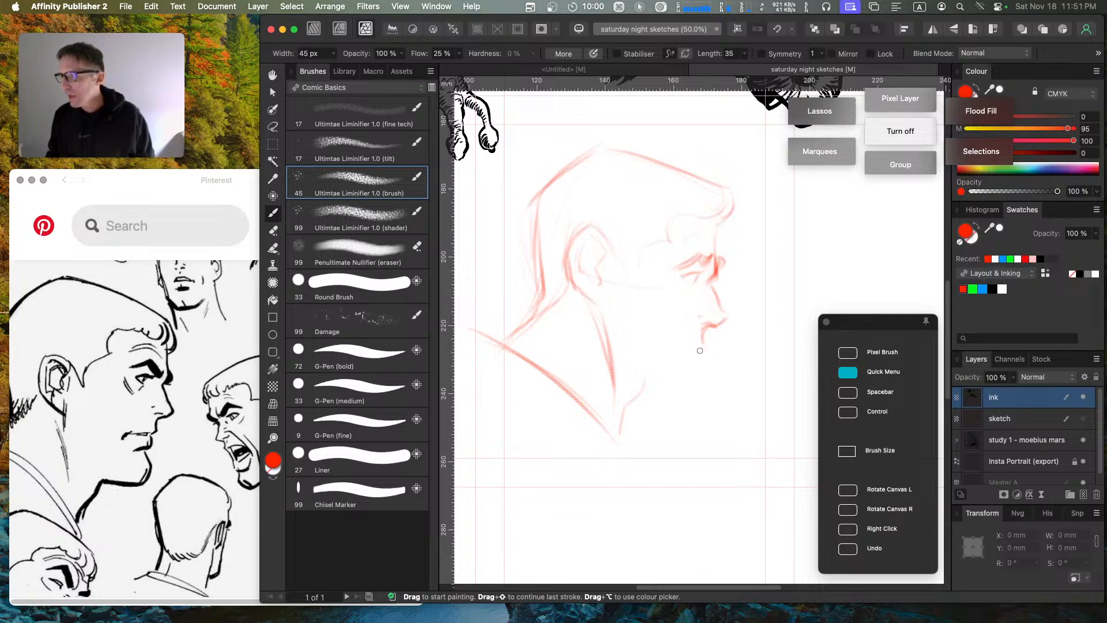
mouse_move(708, 346)
mouse_down()
mouse_move(662, 353)
mouse_move(696, 358)
mouse_move(668, 349)
mouse_up()
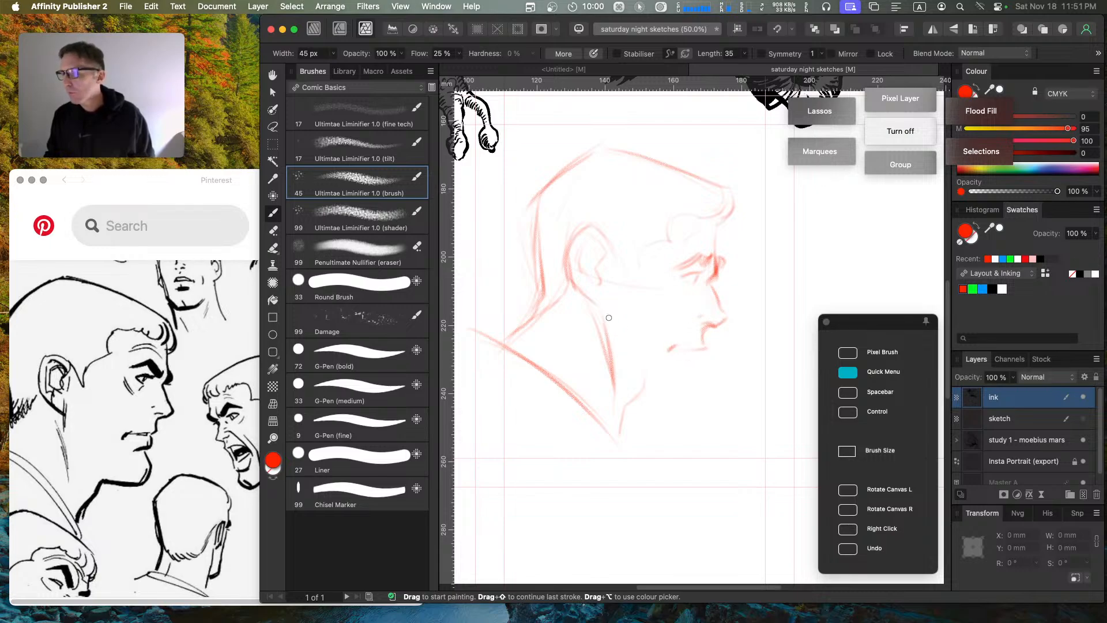
Step: Darken the neck line descending from below the ear to the throat
drag(606, 299, 603, 343)
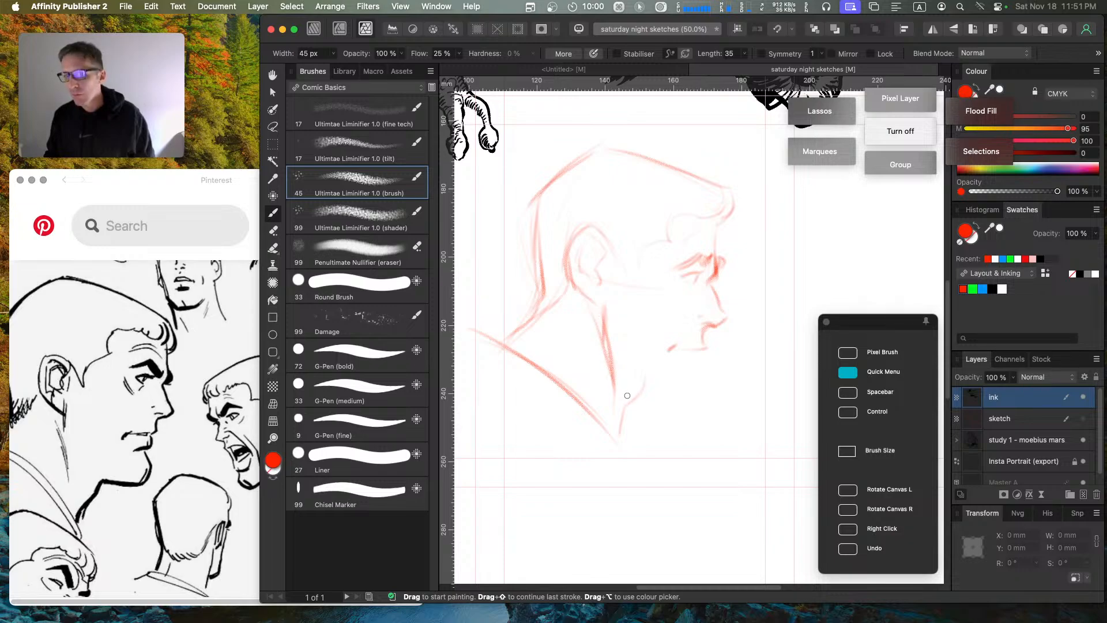
drag(597, 345, 611, 402)
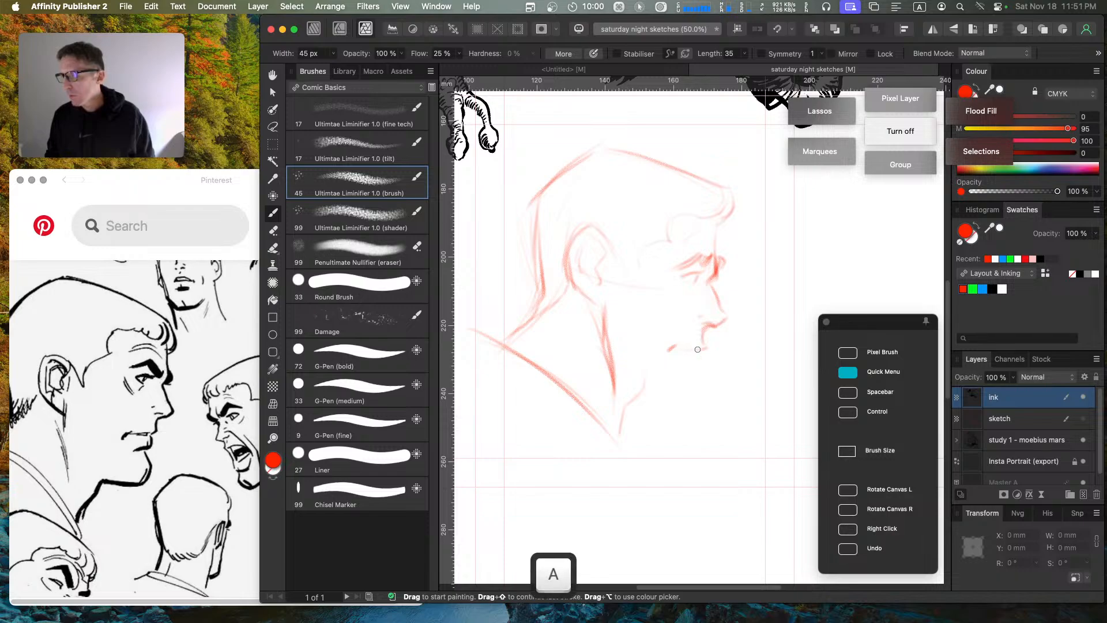
Step: Erase the sketched mouth, upper lip and nose, leaving the eye and brow in place
key(e)
drag(678, 358, 714, 321)
key(b)
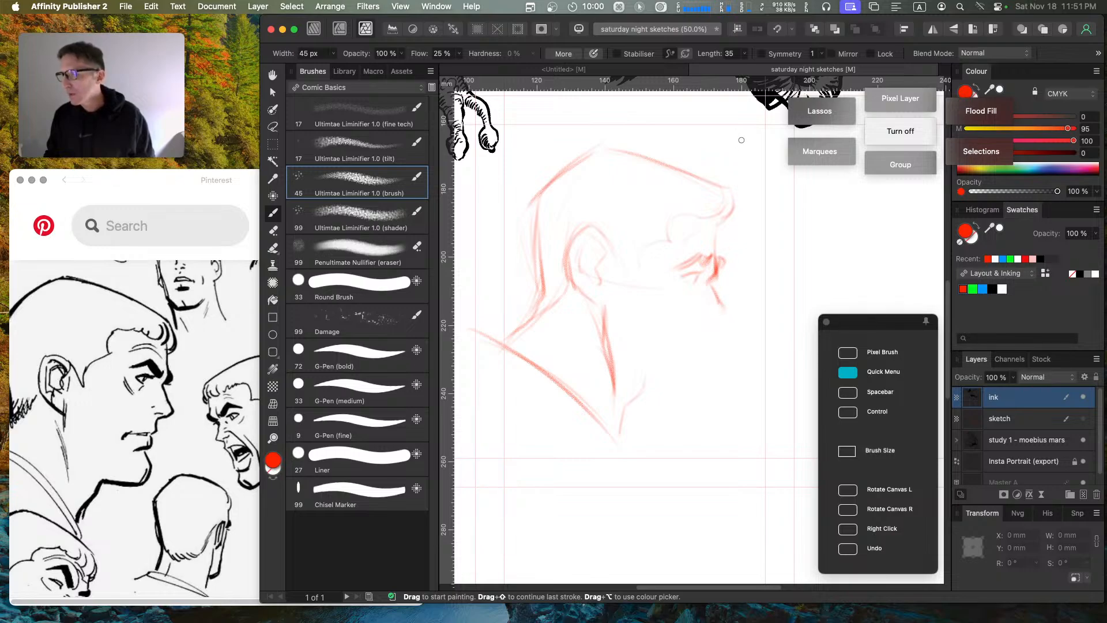
key(e)
mouse_move(716, 277)
mouse_down()
mouse_move(722, 302)
mouse_move(721, 286)
mouse_up()
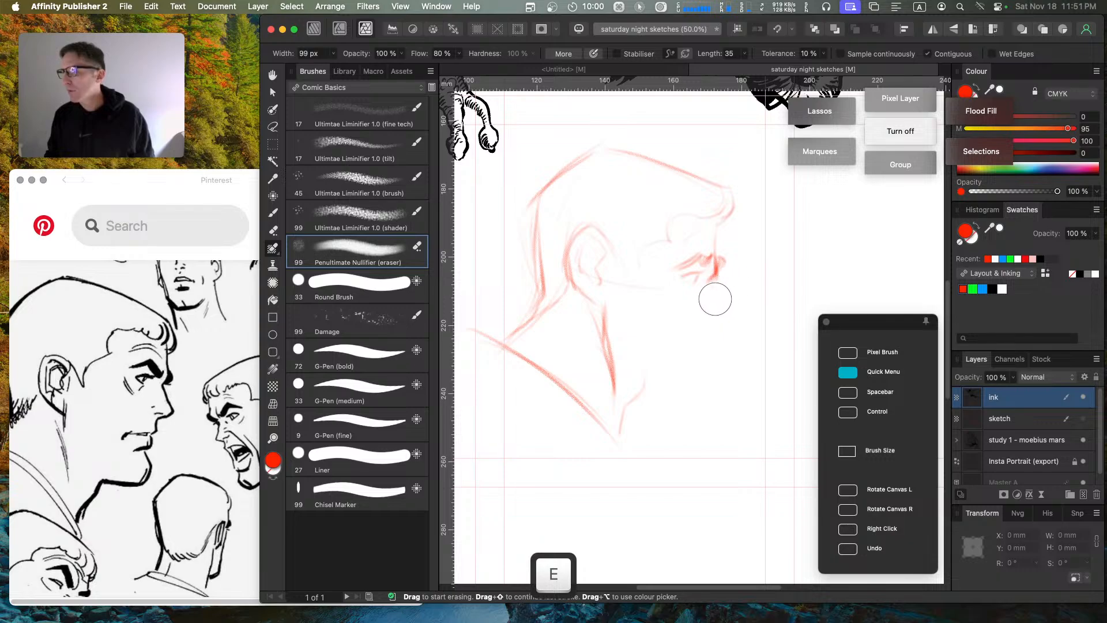
key(e)
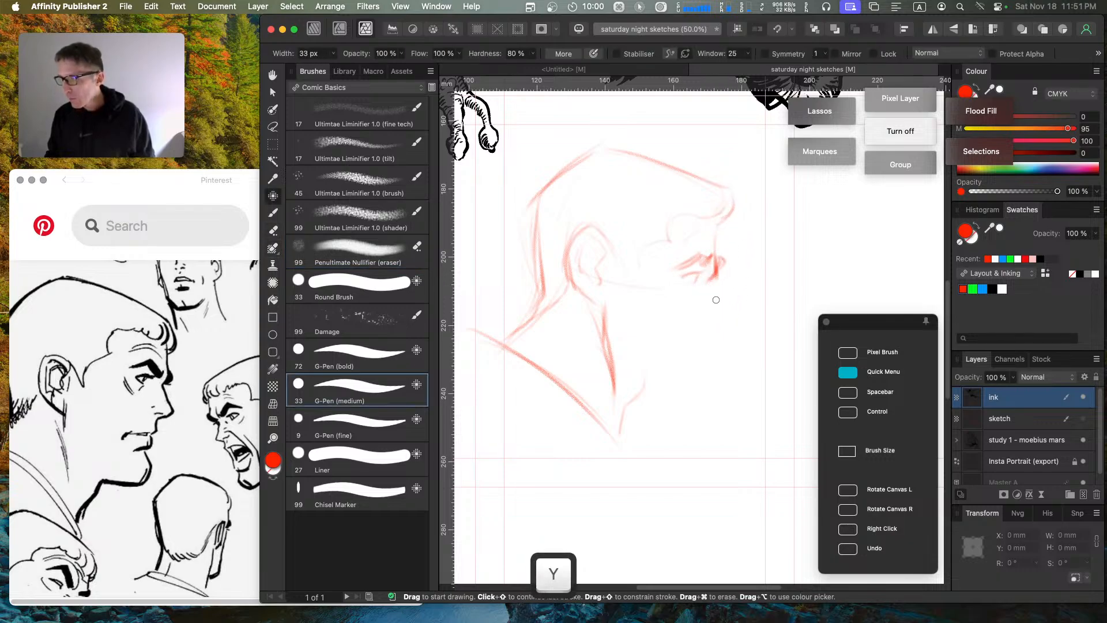
key(e)
click(698, 254)
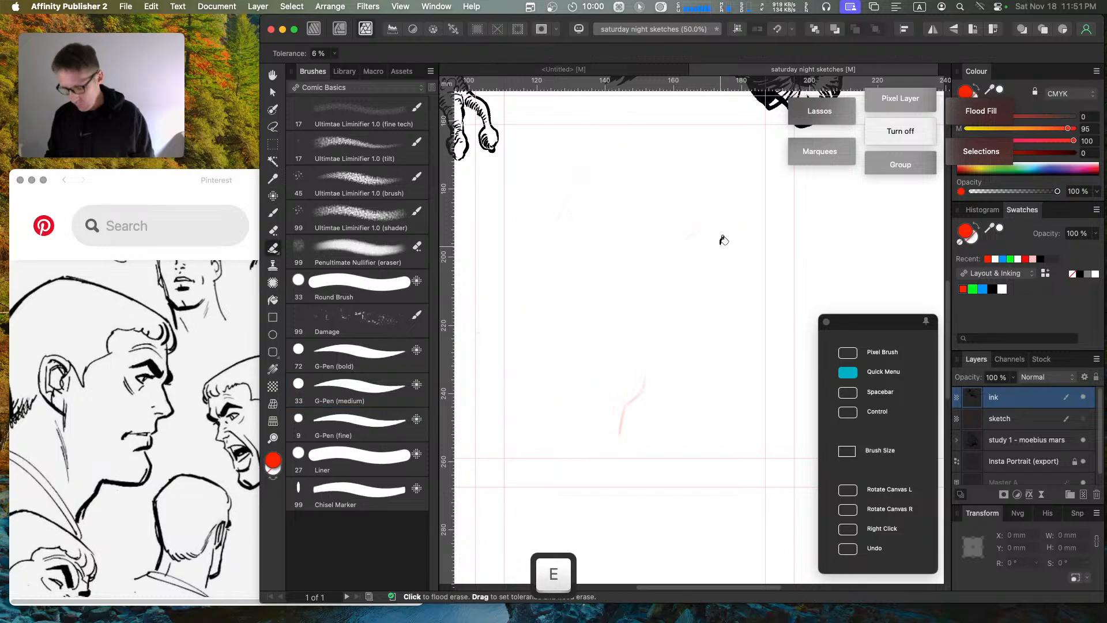
key(b)
key(e)
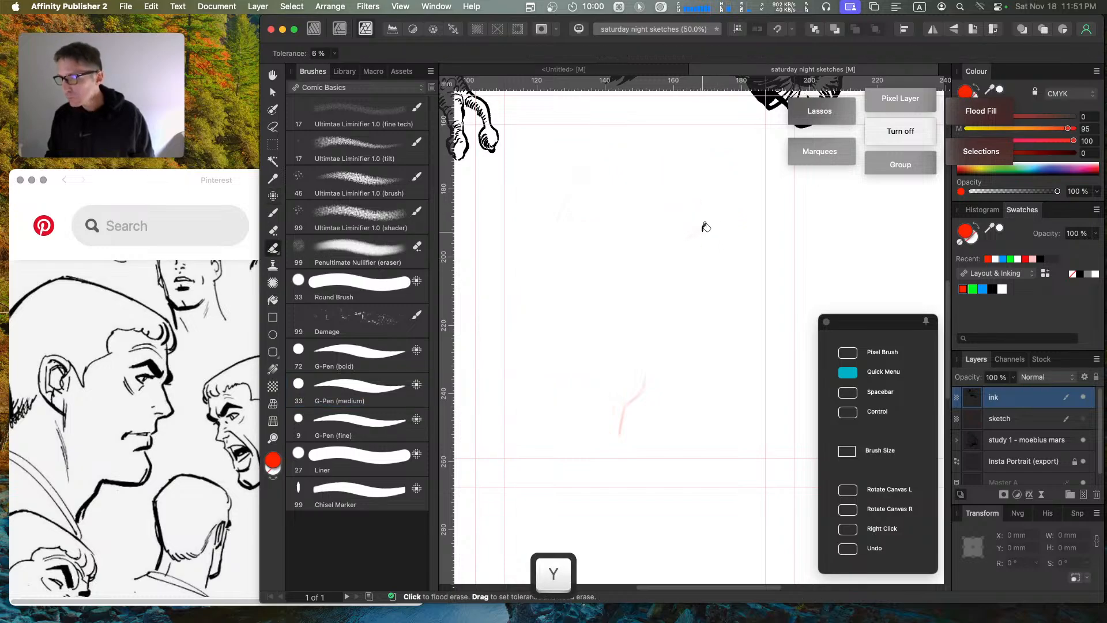
key(cmd+z)
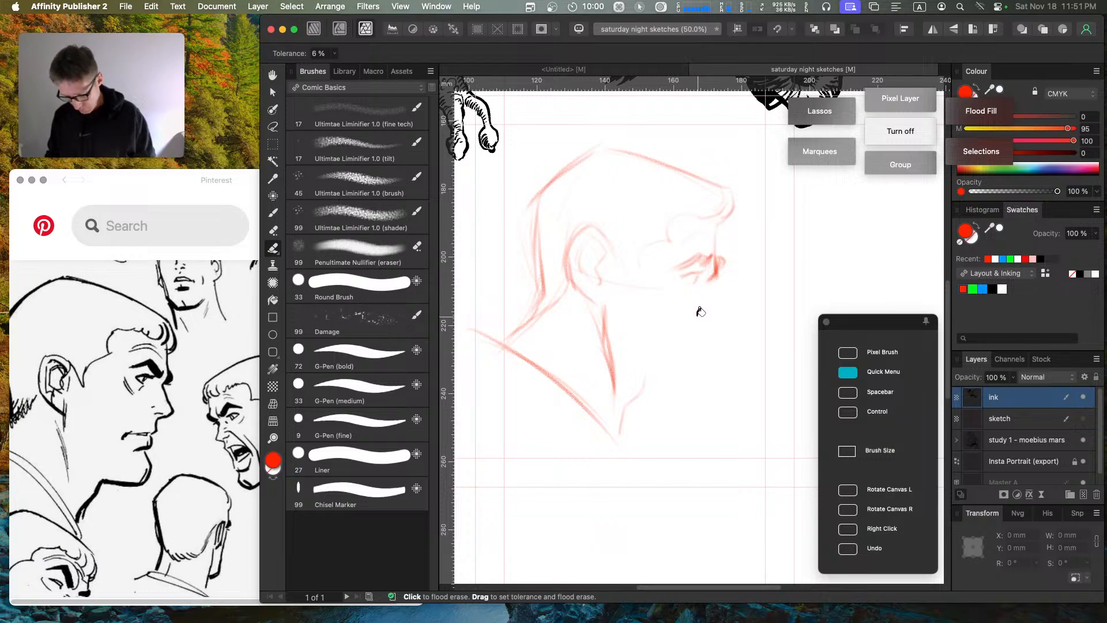
key(b)
key(e)
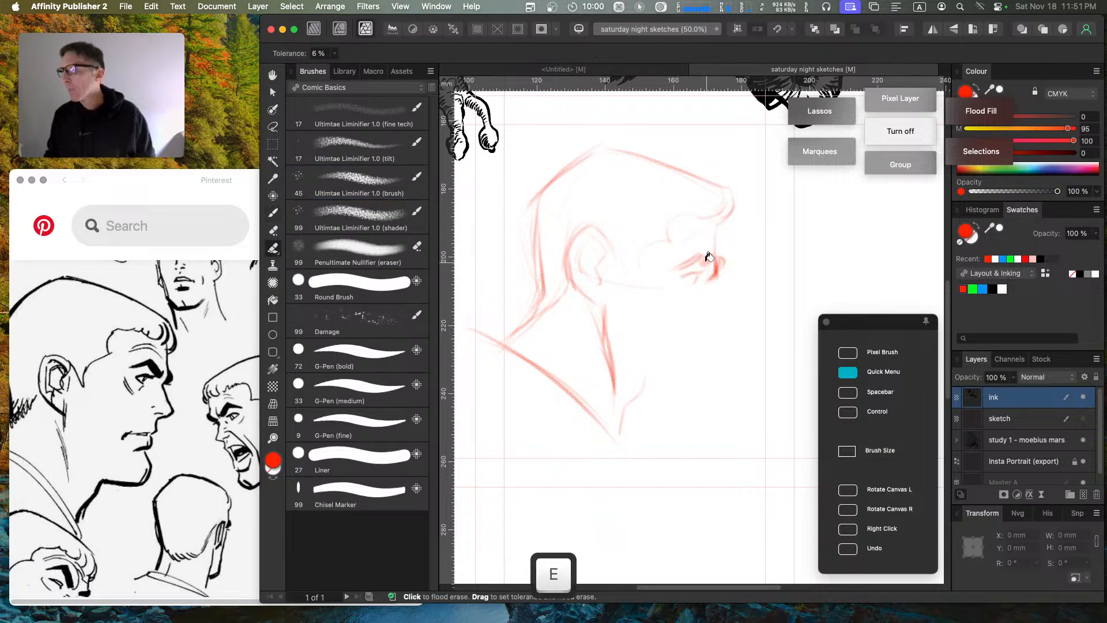
click(701, 264)
key(super+z)
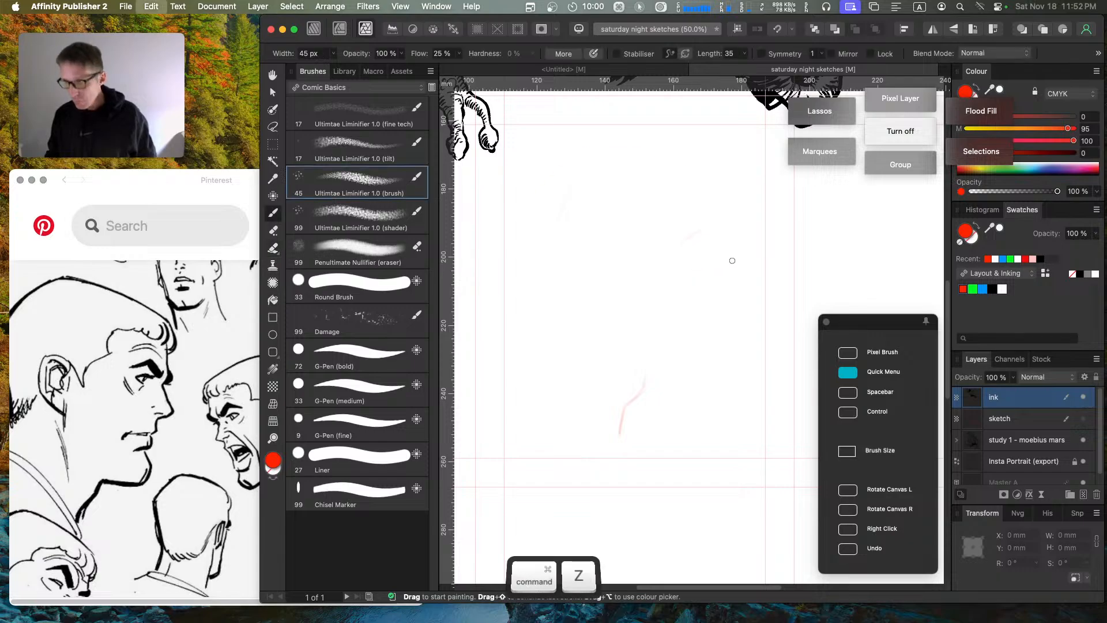
Step: Erase the eyebrow, eye and brow ridge with the Penultimate Nullifier eraser and lighten the forehead line
click(273, 230)
drag(715, 276, 680, 282)
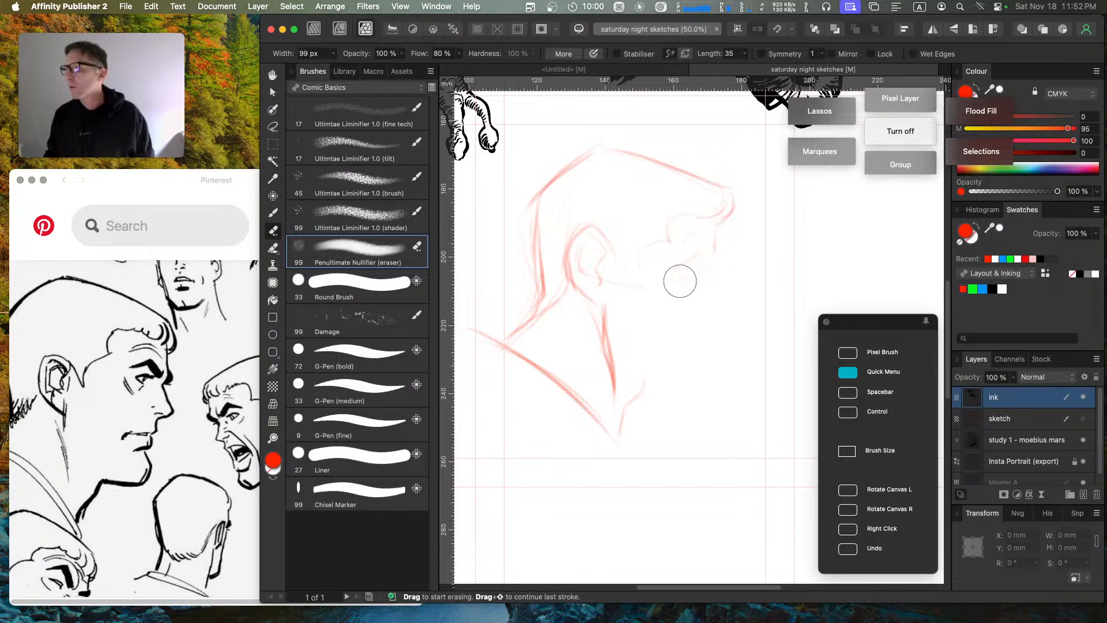
drag(729, 195, 724, 252)
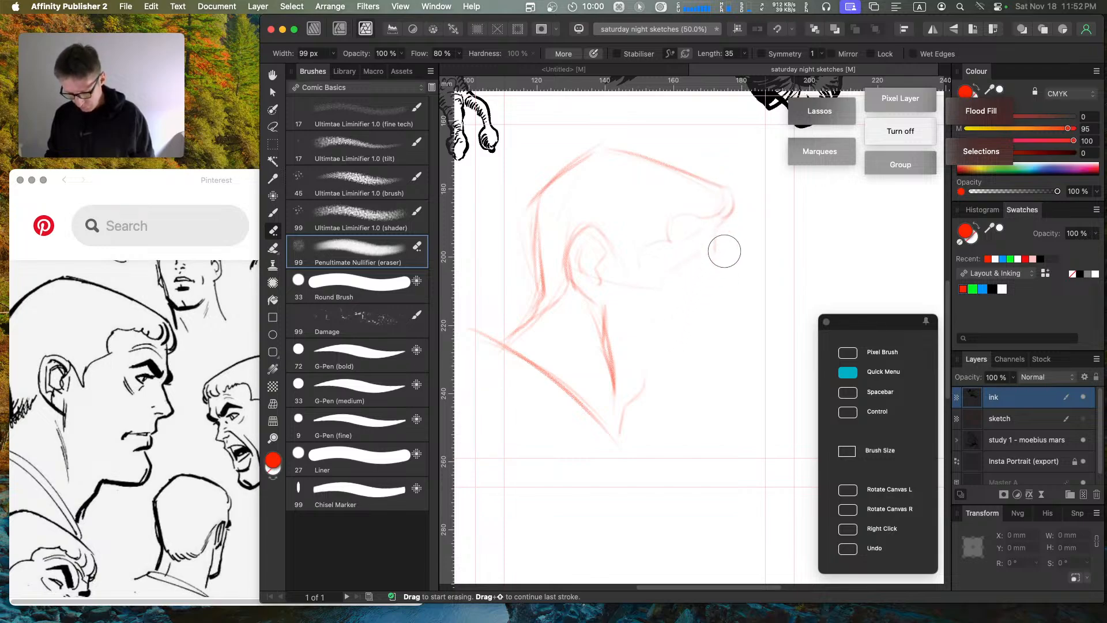
Step: Resketch the temple hairline, forelock curl and forehead, and draw the eyebrow, eye, cheekbone and brow ridge in red
key(b)
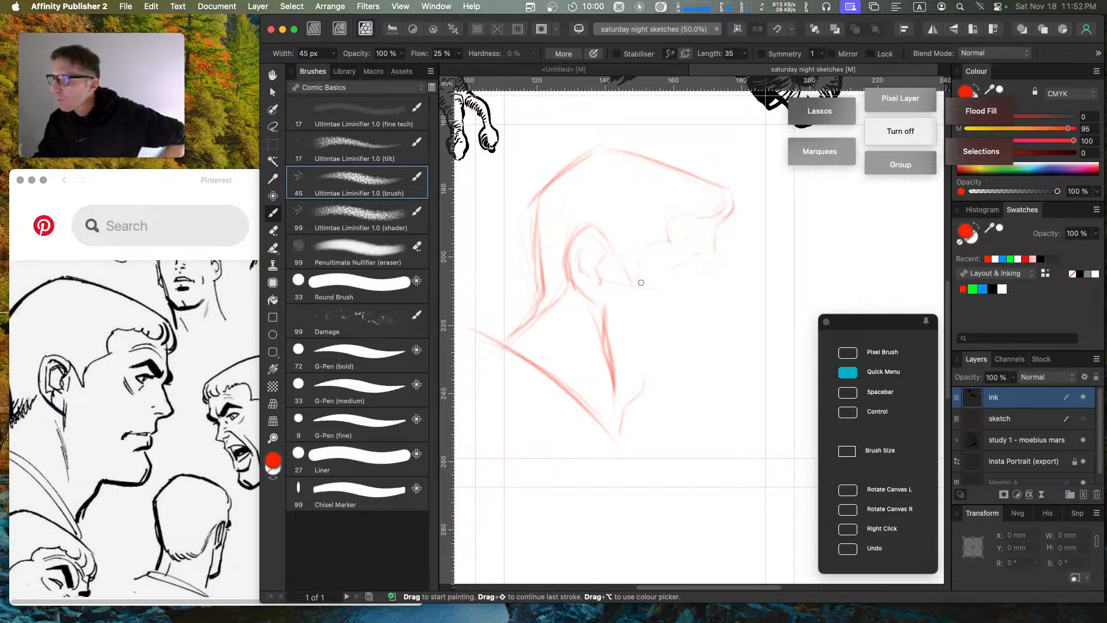
mouse_move(647, 256)
mouse_down()
mouse_move(676, 215)
mouse_move(716, 197)
mouse_move(706, 221)
mouse_move(728, 202)
mouse_move(726, 219)
mouse_move(662, 304)
mouse_move(669, 245)
mouse_move(708, 238)
mouse_move(712, 247)
mouse_move(713, 220)
mouse_move(714, 265)
mouse_up()
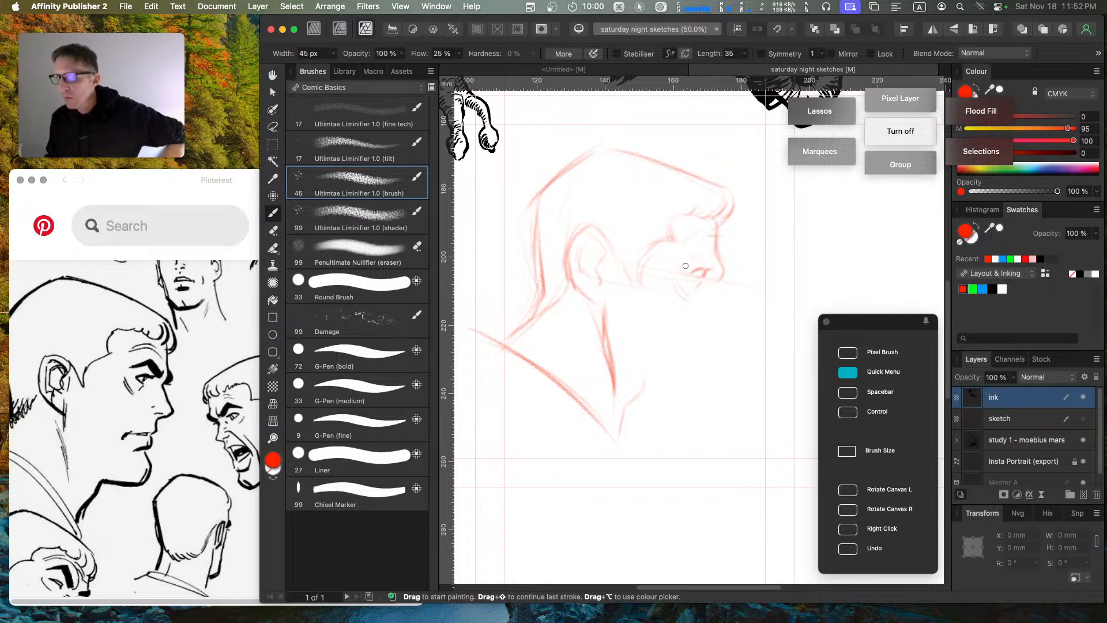
mouse_move(695, 255)
mouse_down()
mouse_move(729, 251)
mouse_move(717, 261)
mouse_move(729, 263)
mouse_move(723, 278)
mouse_move(721, 268)
mouse_move(692, 265)
mouse_move(719, 257)
mouse_move(684, 265)
mouse_move(702, 253)
mouse_move(721, 261)
mouse_move(699, 241)
mouse_move(679, 246)
mouse_move(707, 242)
mouse_up()
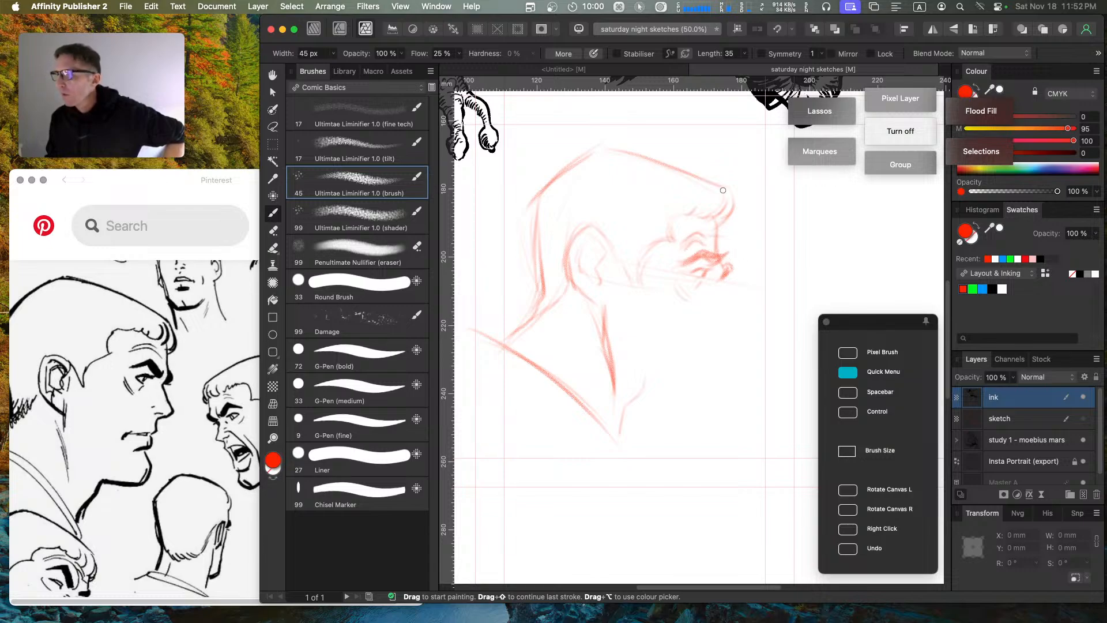
Step: Undo the last forehead strokes, try the crease above the eyebrow, undo it and redraw it
key(super+z)
key(super+z)
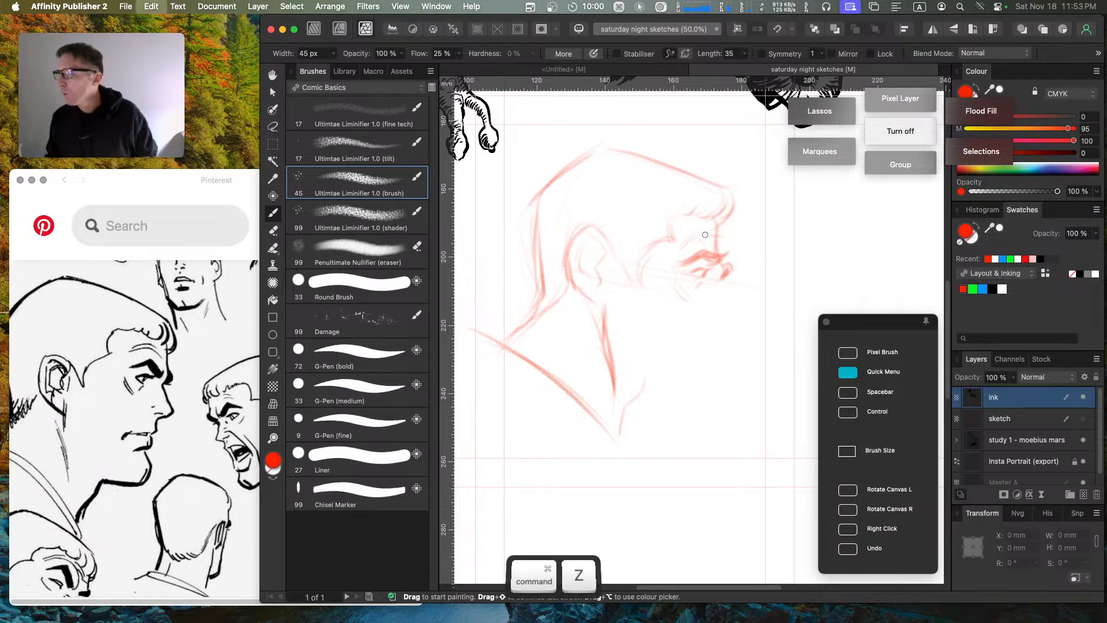
key(super+z)
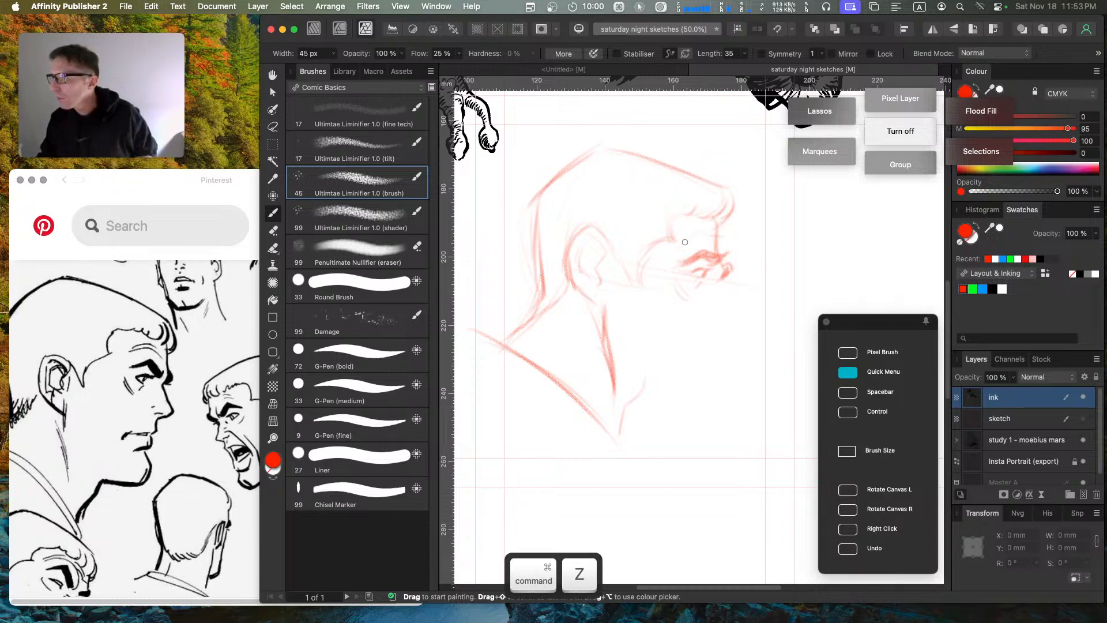
drag(686, 237, 704, 243)
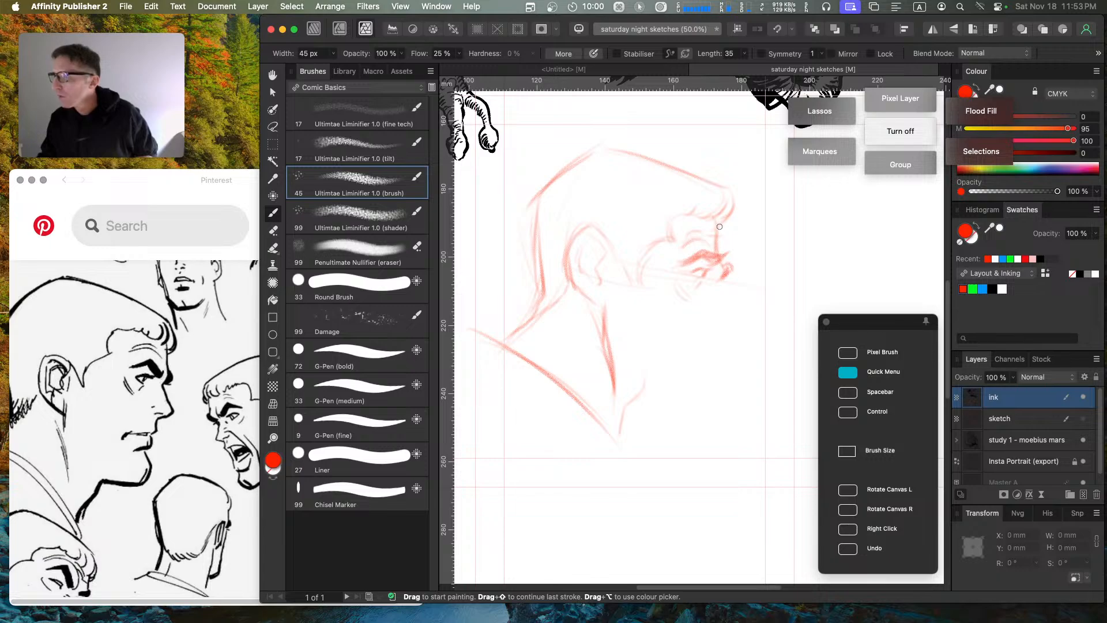
key(super+z)
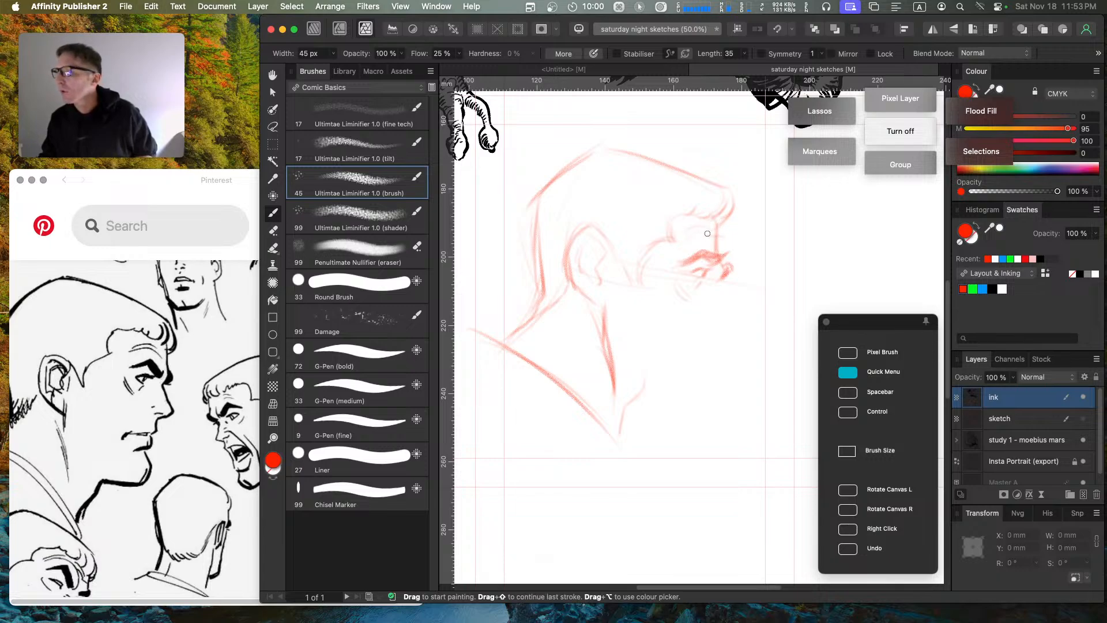
drag(681, 243, 715, 237)
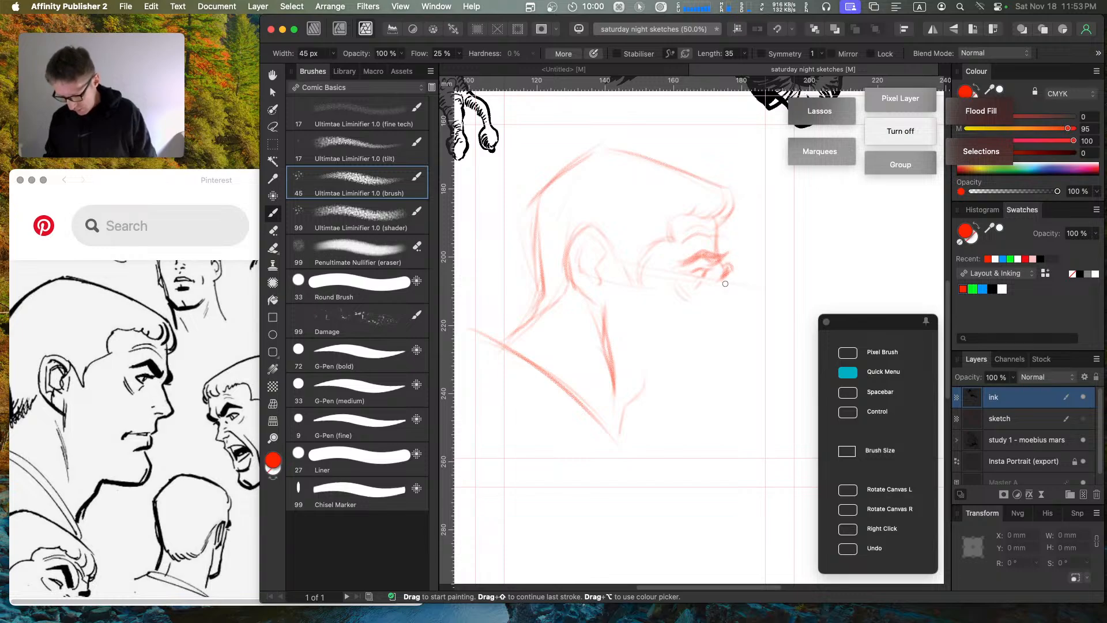
Step: Lasso the eye and brow area, shift it slightly upward on the face, and clear the selection
key(l)
mouse_move(691, 306)
mouse_down()
mouse_move(676, 256)
mouse_move(711, 241)
mouse_move(752, 252)
mouse_move(727, 297)
mouse_move(694, 308)
mouse_move(712, 268)
mouse_up()
key(v)
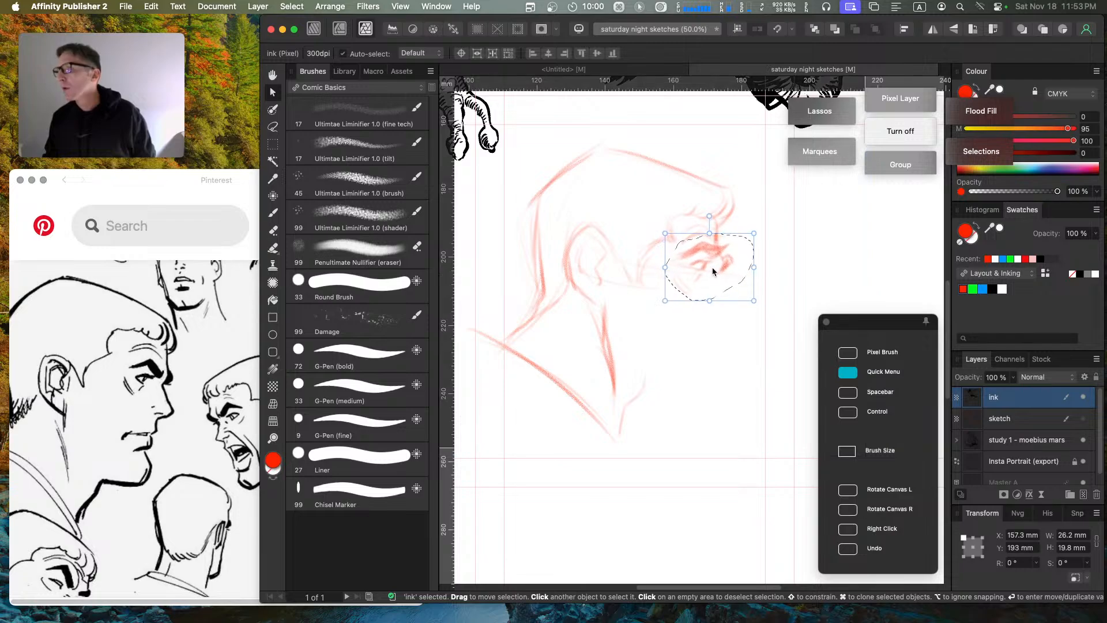
key(Escape)
key(Escape)
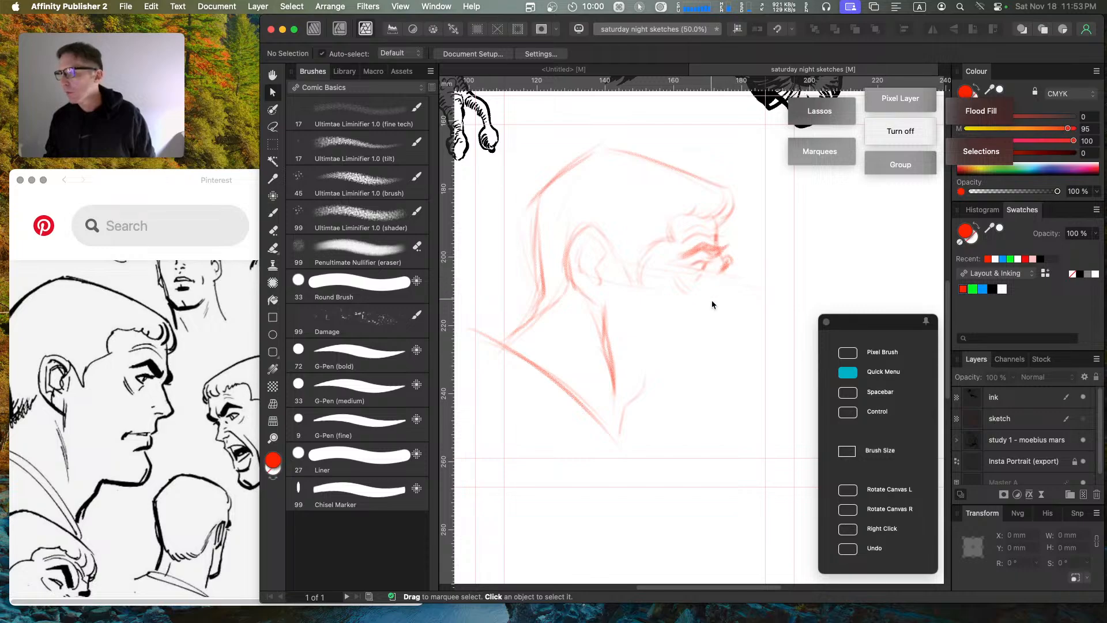
Step: Refine the eye and darken the brow ridge at the bridge of the nose with the red brush
key(b)
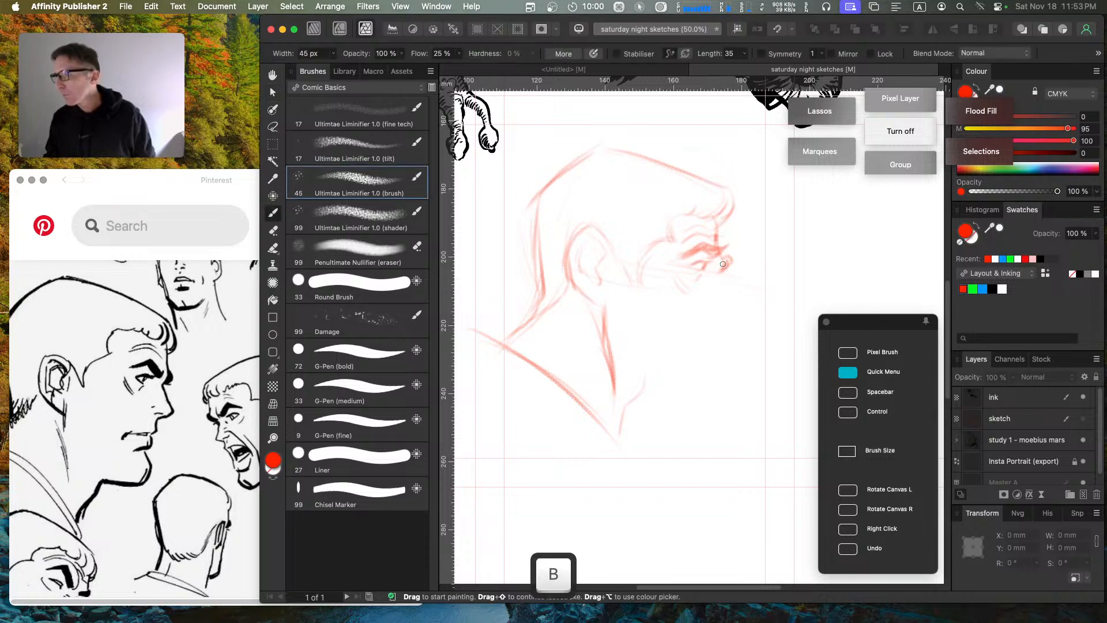
drag(724, 264, 702, 268)
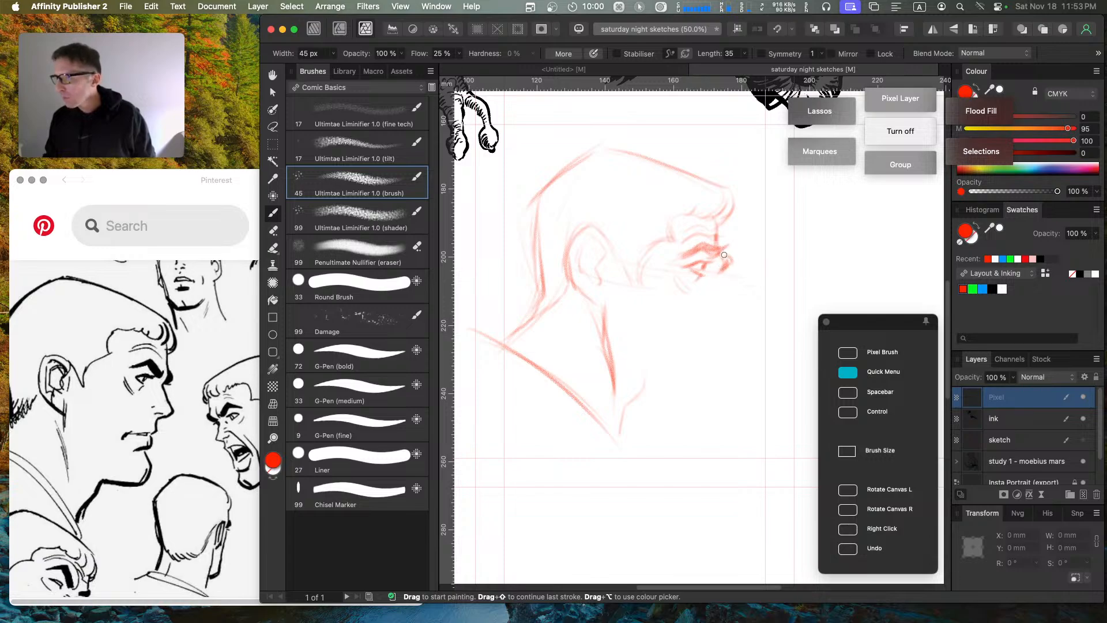
drag(725, 255, 726, 267)
Step: Sketch the nose, upper lip, mouth line and lower lip of the profile, and undo the last extra strokes
mouse_move(720, 272)
mouse_down()
mouse_move(738, 305)
mouse_move(718, 314)
mouse_move(707, 345)
mouse_move(718, 315)
mouse_move(709, 337)
mouse_move(674, 345)
mouse_up()
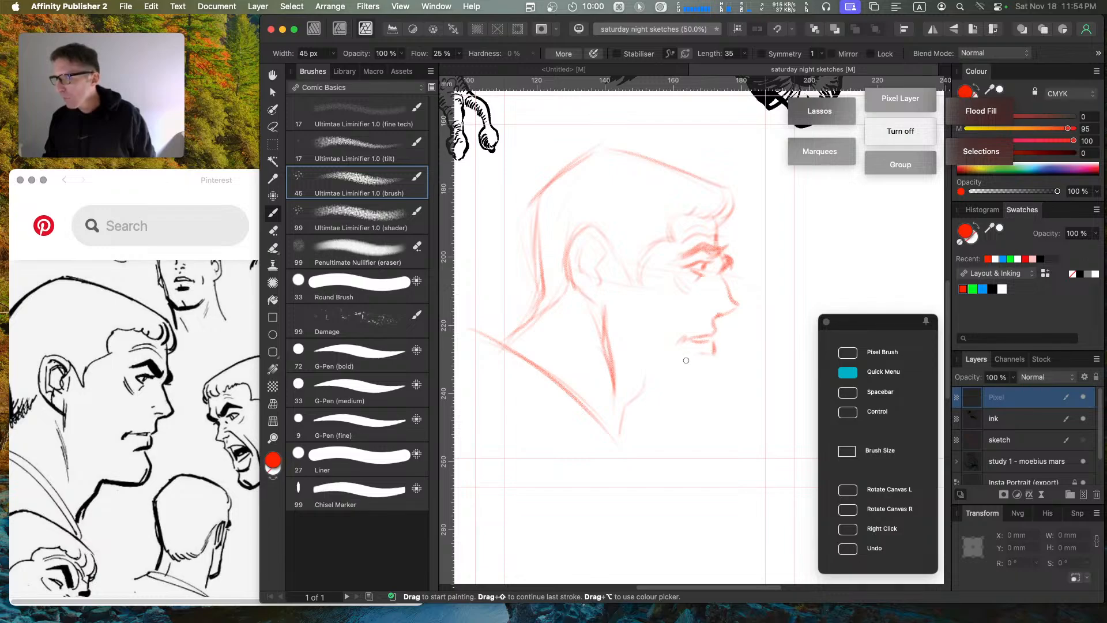
key(super+z)
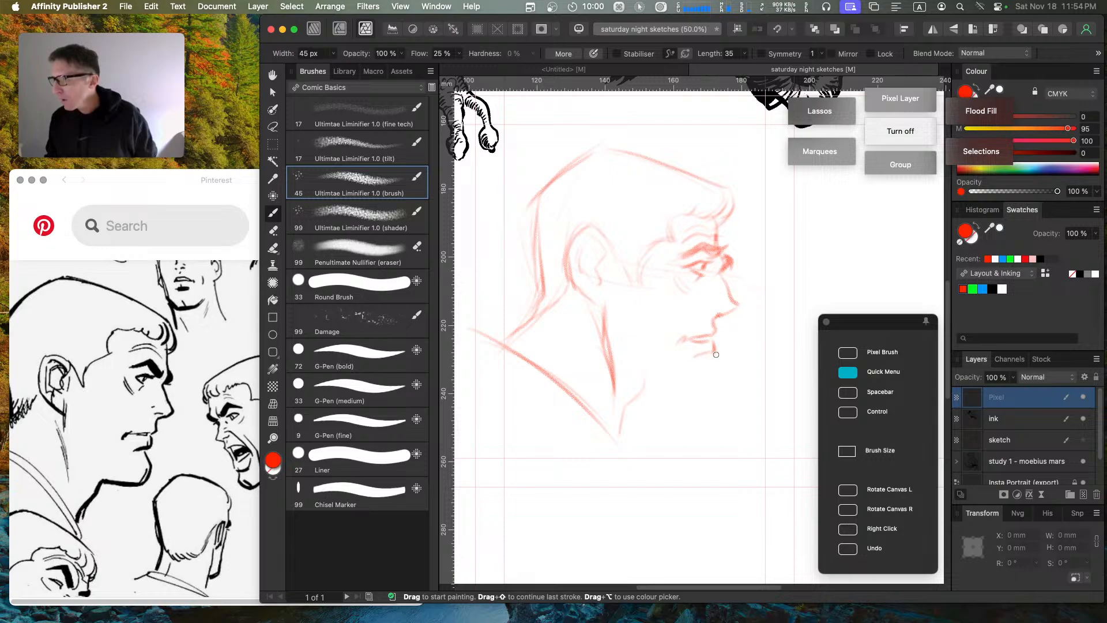
key(super+z)
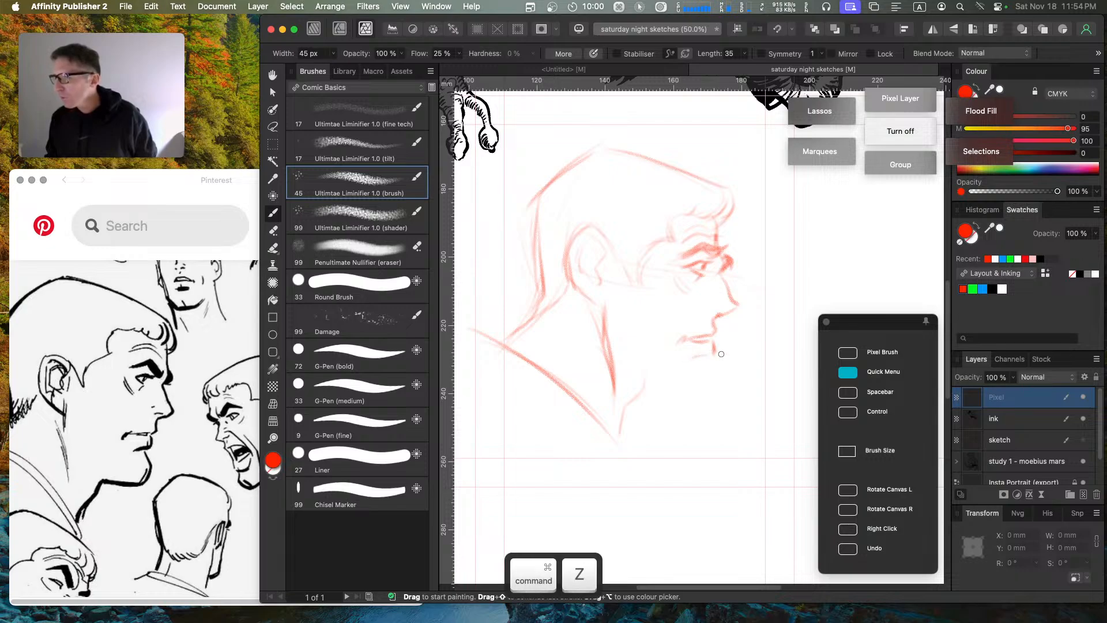
Step: Redraw the lower lip, sketch the underside of the jaw and the chin, and undo the last chin strokes
key(super+z)
drag(689, 360, 721, 355)
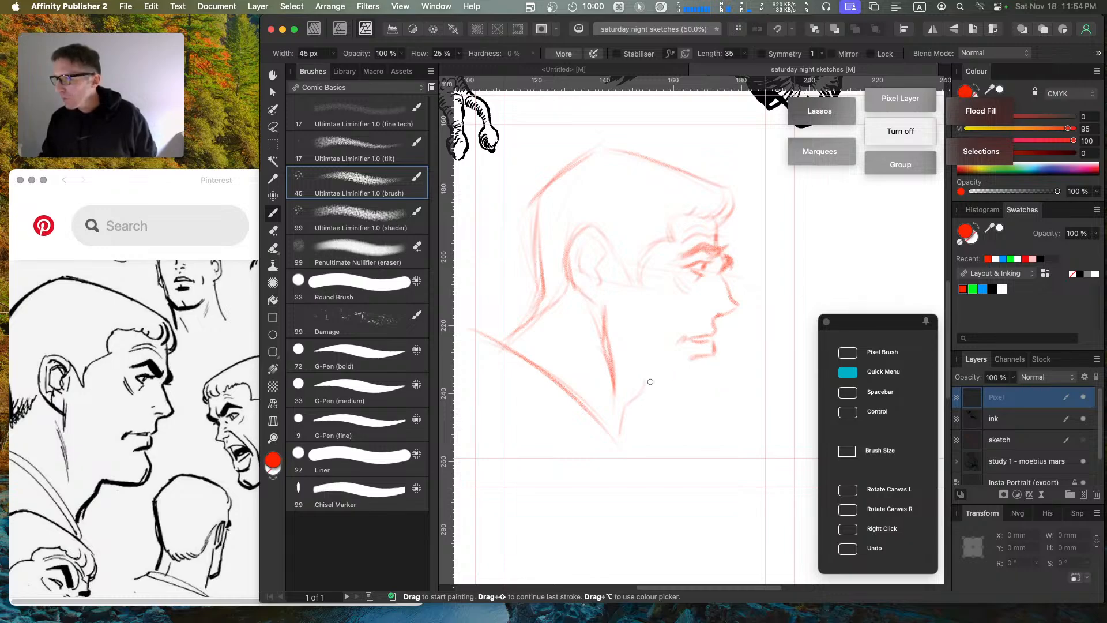
mouse_move(645, 378)
mouse_down()
mouse_move(713, 398)
mouse_move(691, 402)
mouse_move(712, 372)
mouse_move(709, 343)
mouse_move(713, 373)
mouse_move(691, 398)
mouse_move(711, 374)
mouse_move(688, 399)
mouse_move(649, 378)
mouse_up()
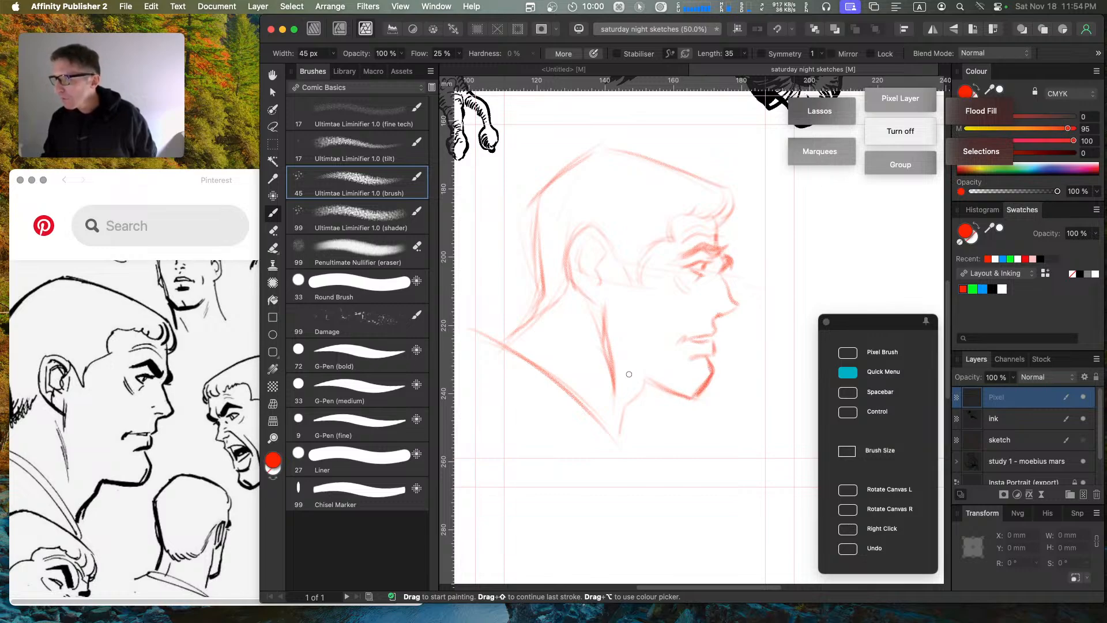
key(super+z)
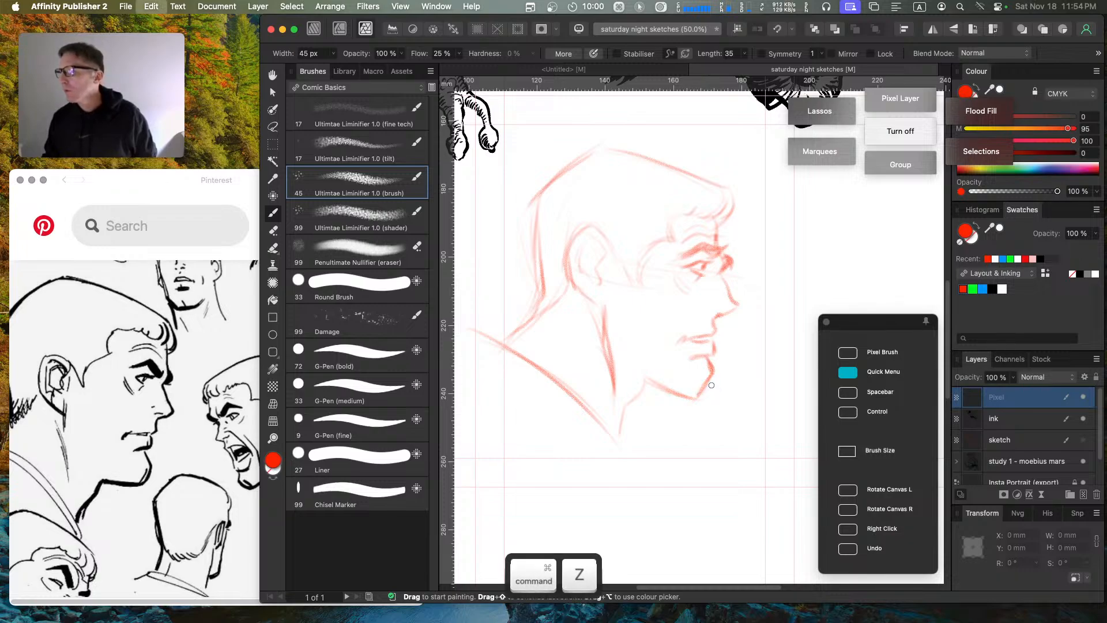
key(super+z)
key(super+z)
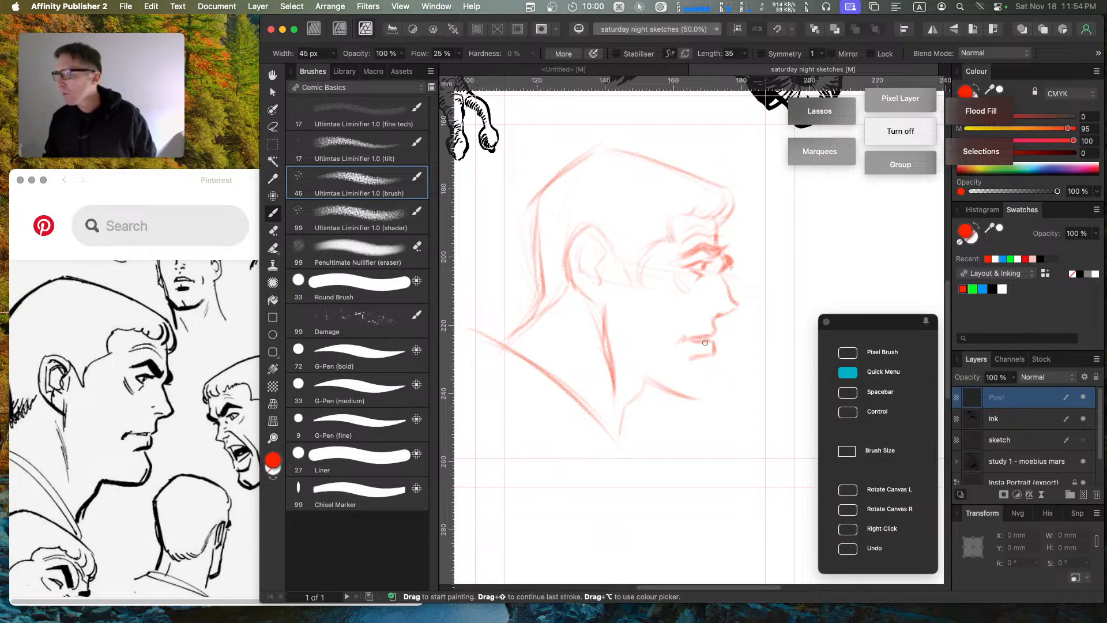
Step: Darken the mouth line and fill in the lower lip with the red brush
drag(709, 336, 677, 341)
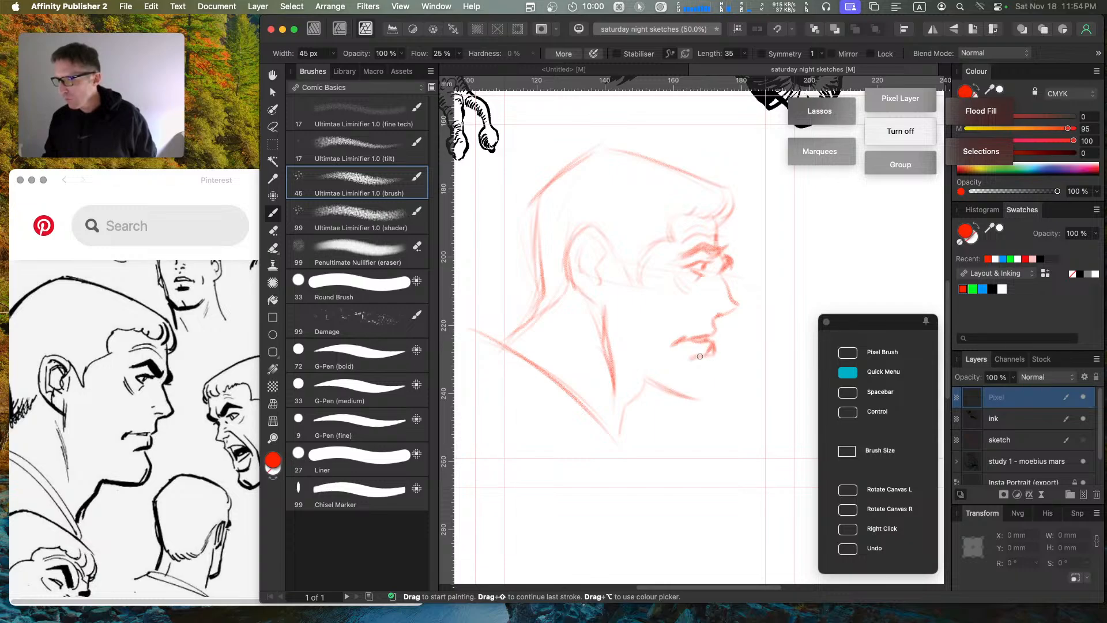
key(super)
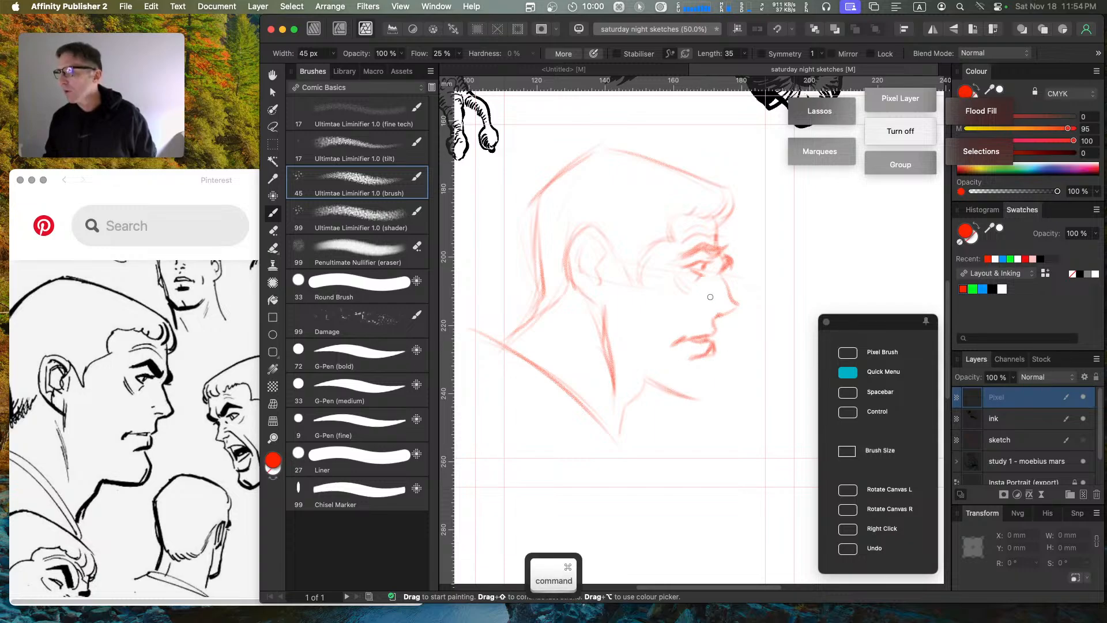
key(a)
drag(722, 344, 715, 347)
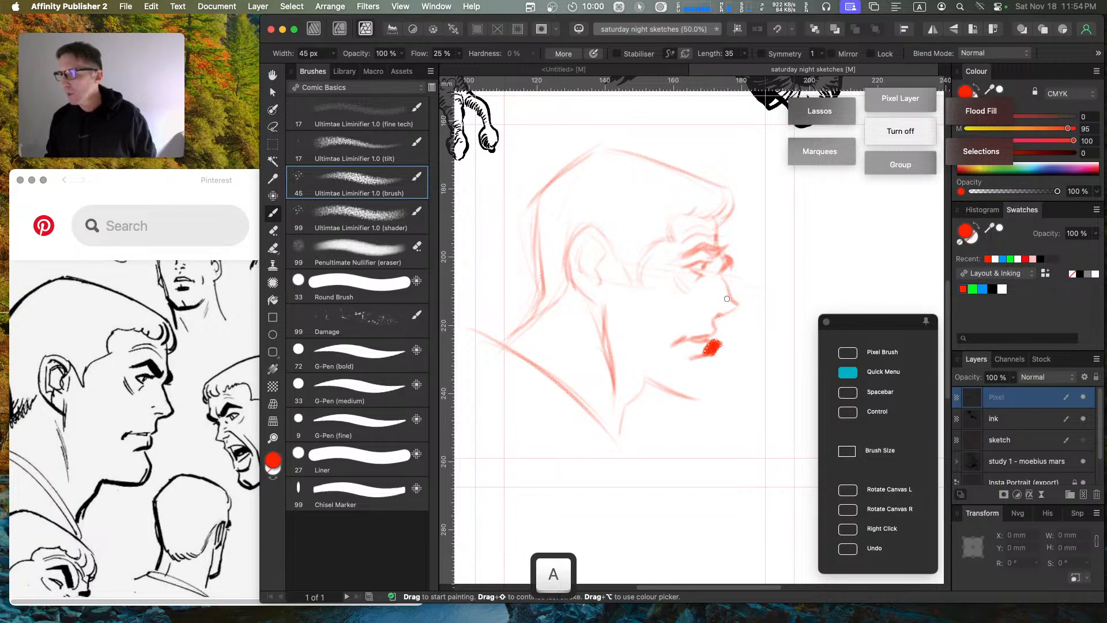
Step: Erase the lower lip and the outer part of the mouth line with the Penultimate Nullifier eraser
key(e)
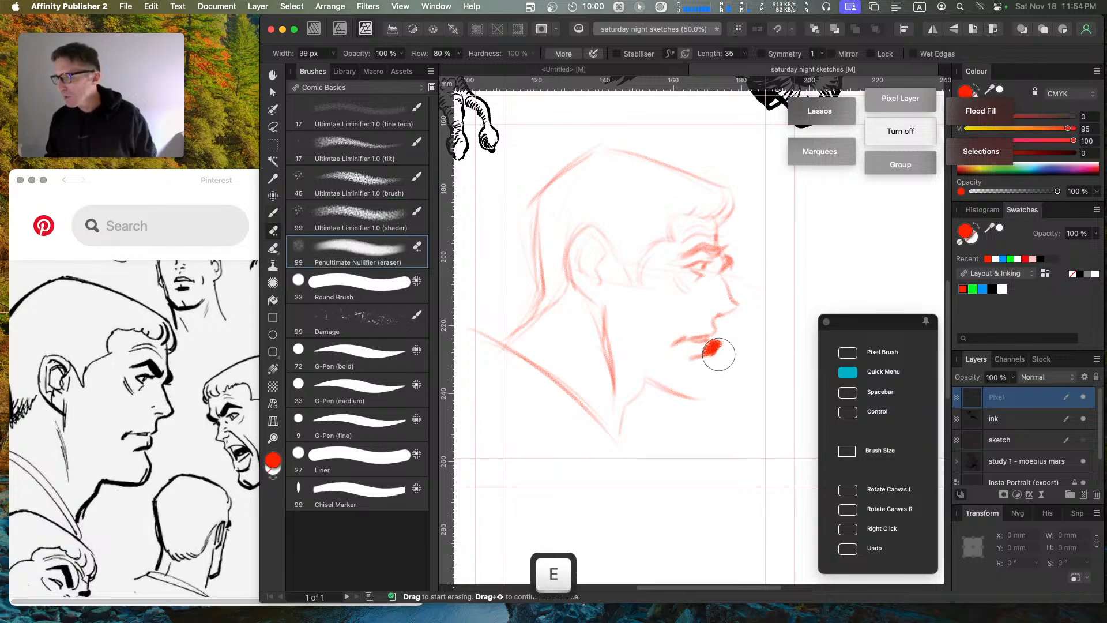
drag(714, 349, 719, 349)
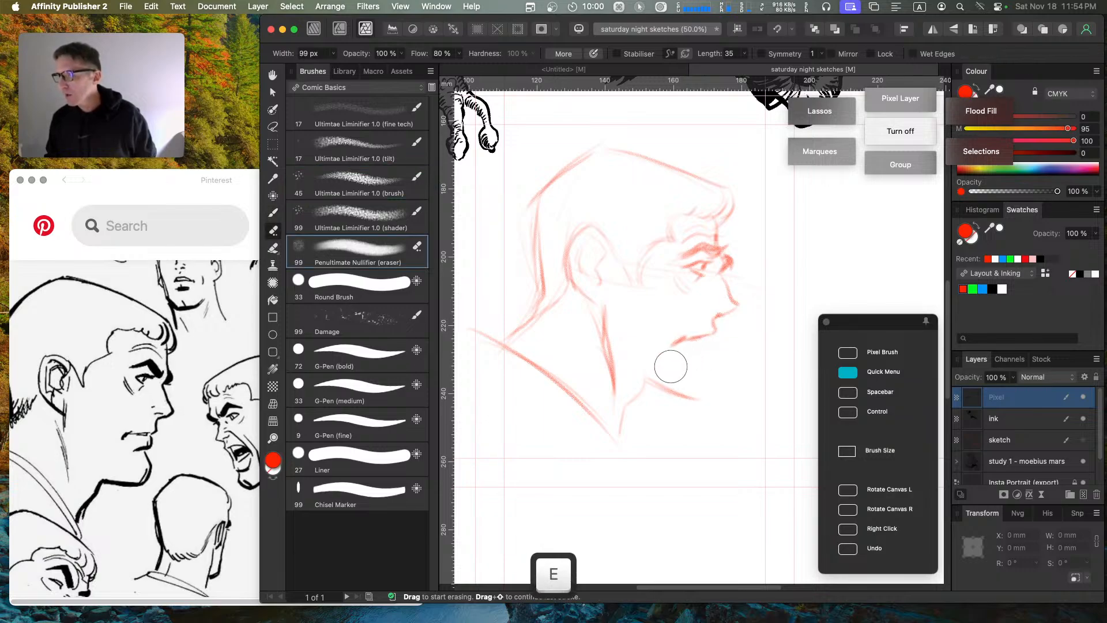
key(b)
key(e)
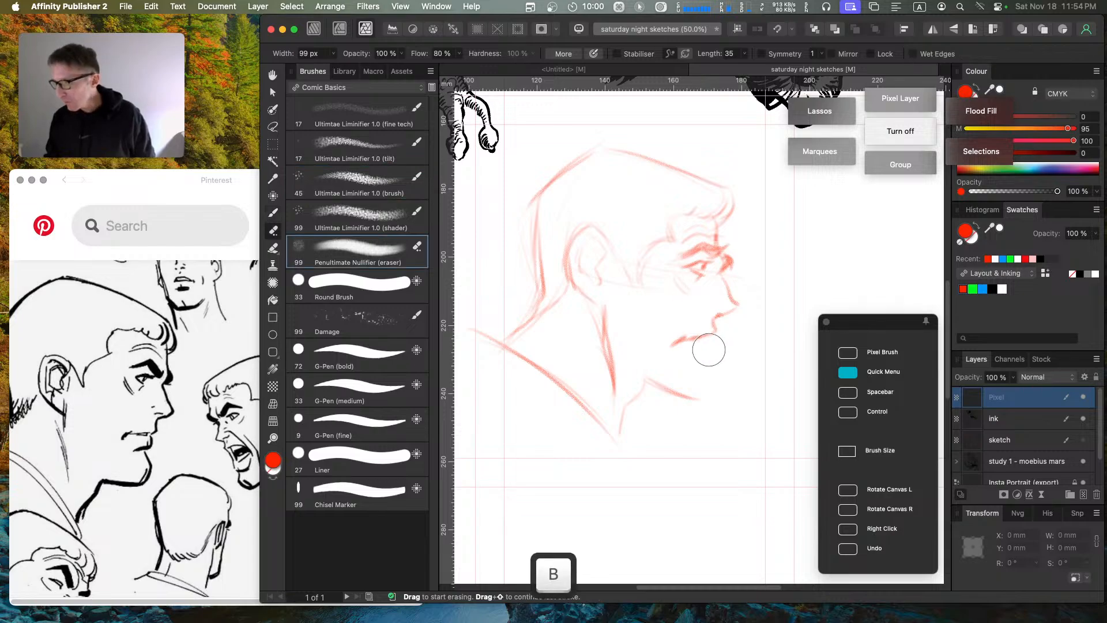
key(Caps_Lock)
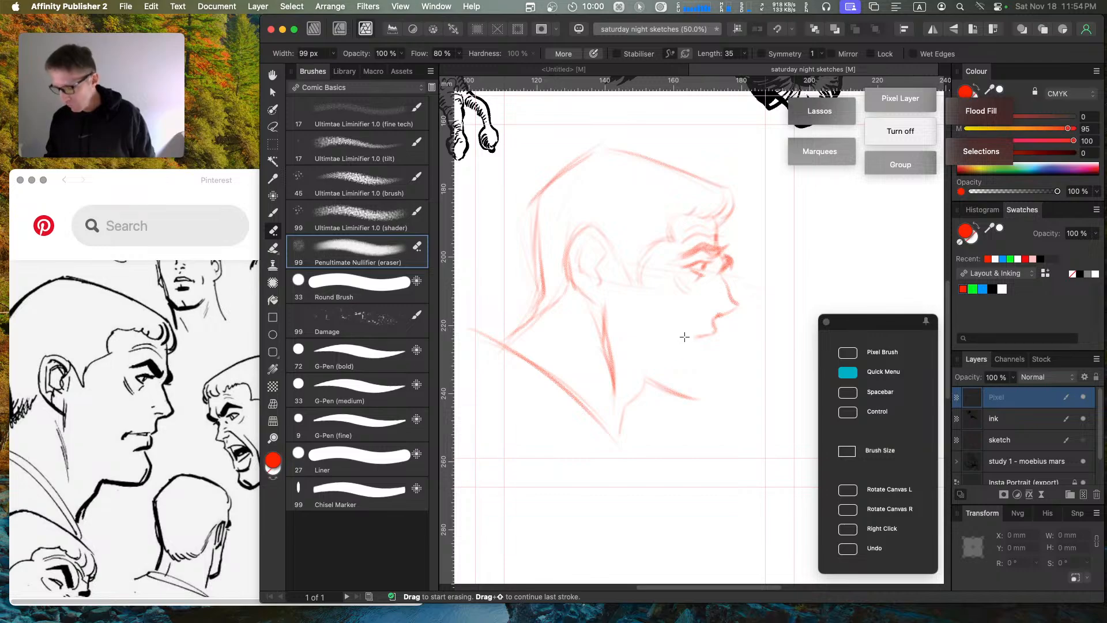
Step: Redraw the mouth line and lower lip, and sketch the chin and jaw contour back toward the neck
key(b)
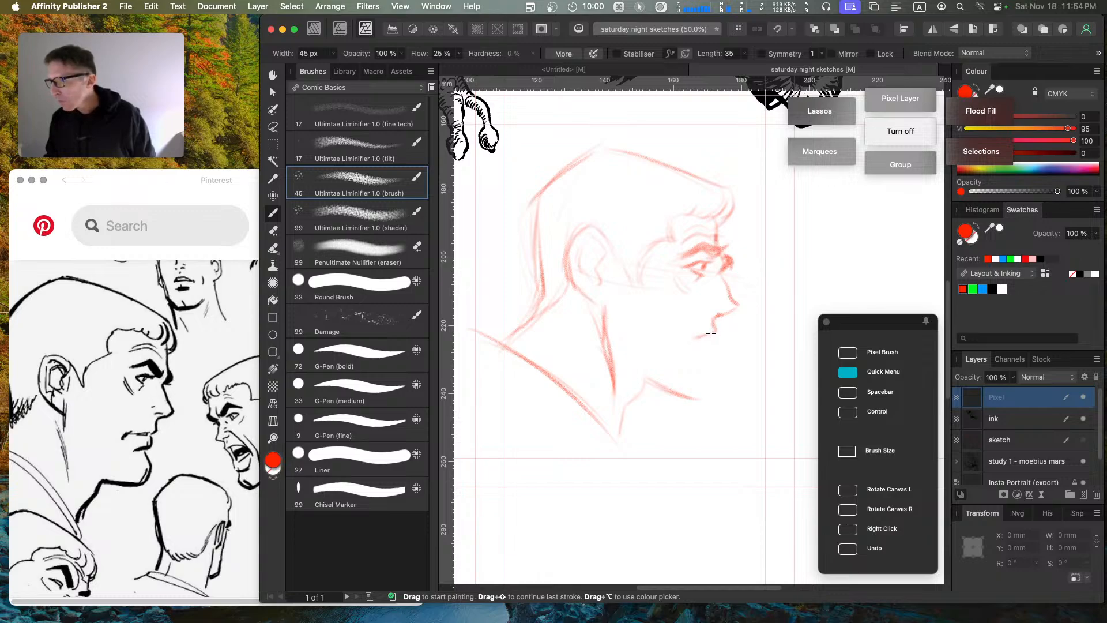
drag(711, 334, 678, 342)
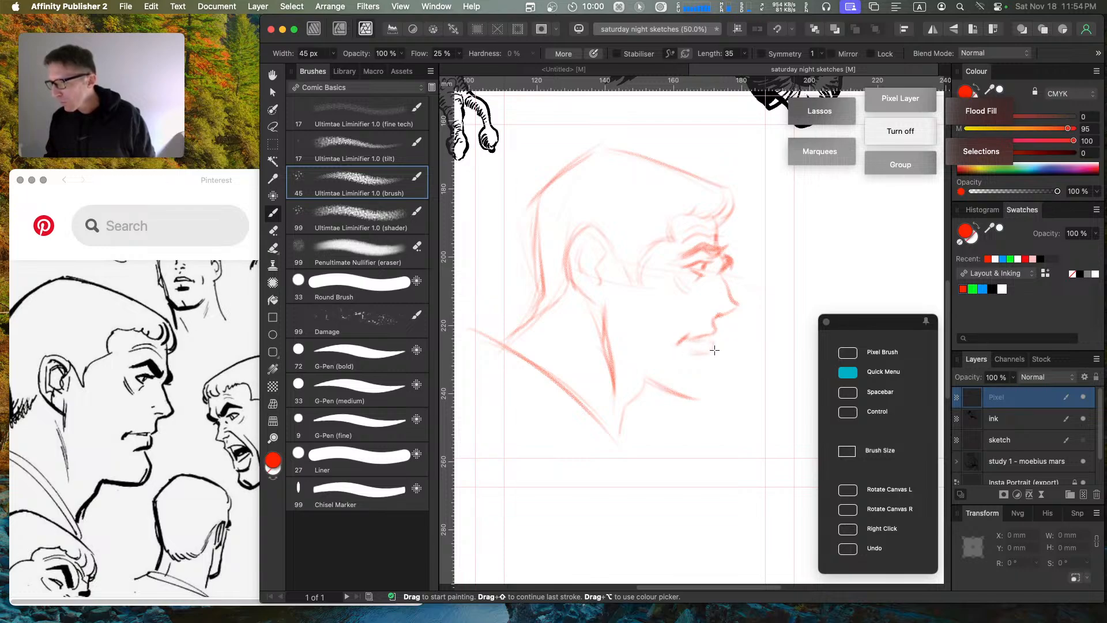
drag(714, 343, 692, 355)
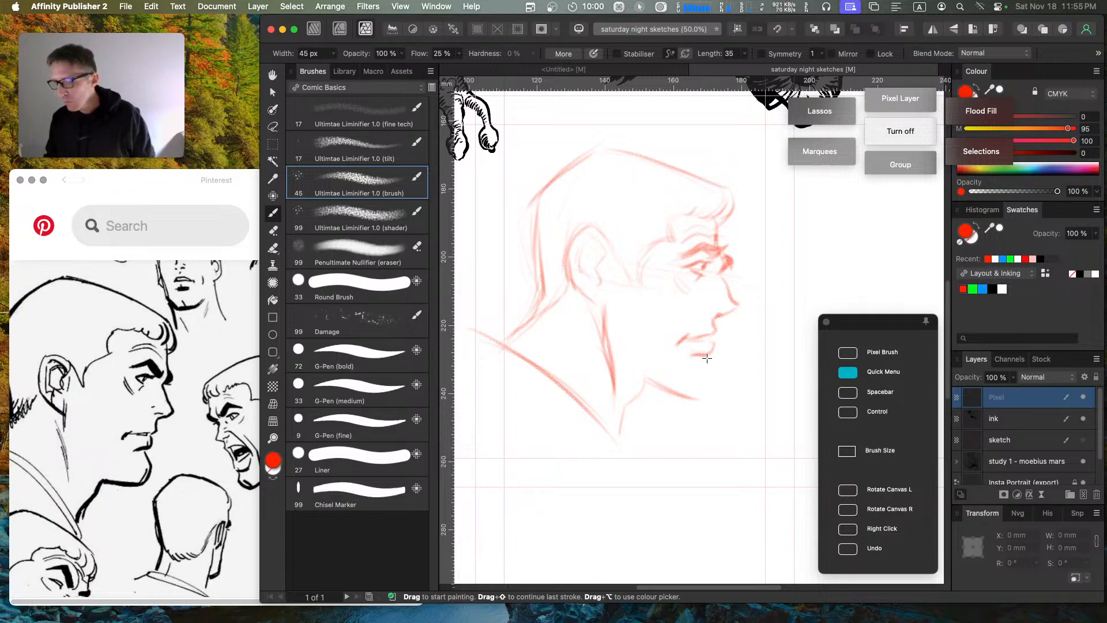
mouse_move(704, 357)
mouse_down()
mouse_move(694, 400)
mouse_move(707, 385)
mouse_move(690, 394)
mouse_move(641, 374)
mouse_up()
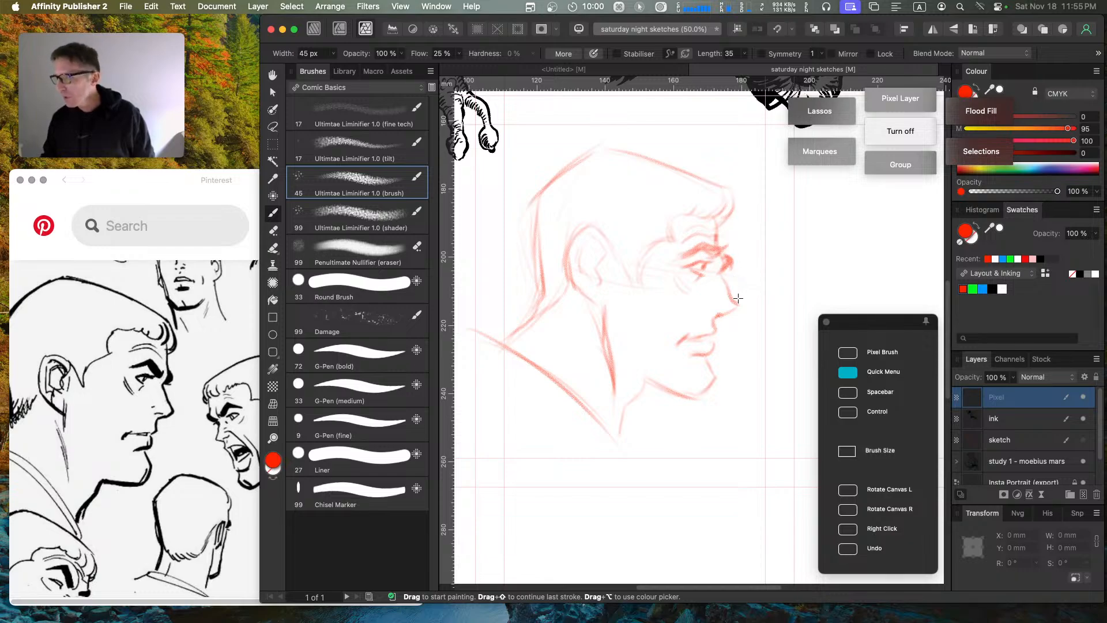
Step: Erase the tip of the nose and redraw it with a nostril in red
key(e)
key(b)
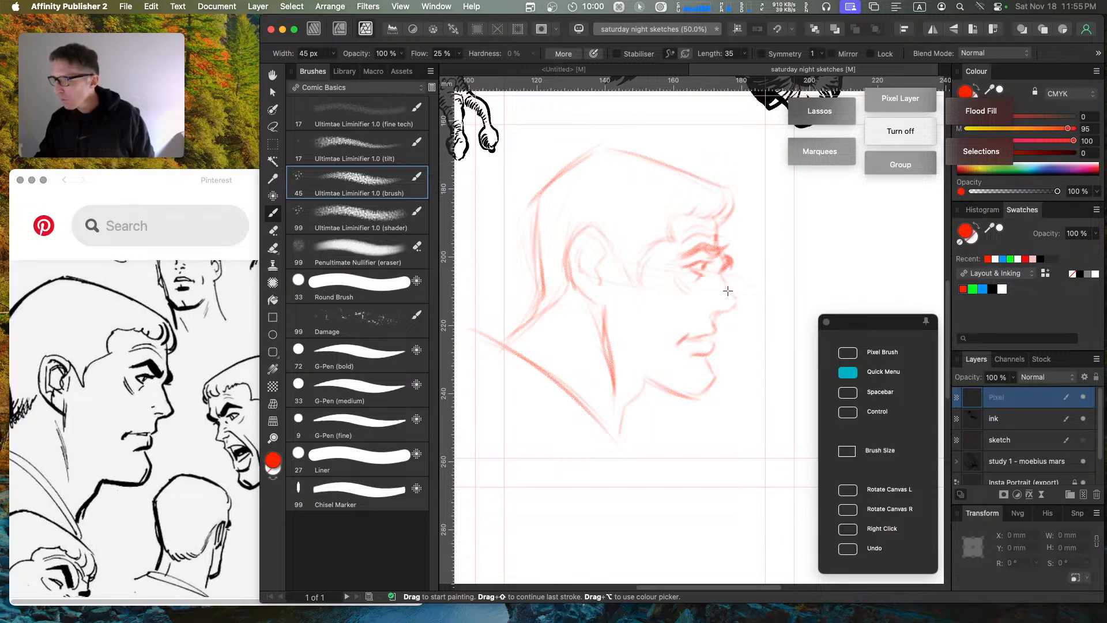
drag(732, 296, 721, 309)
key(Caps_Lock)
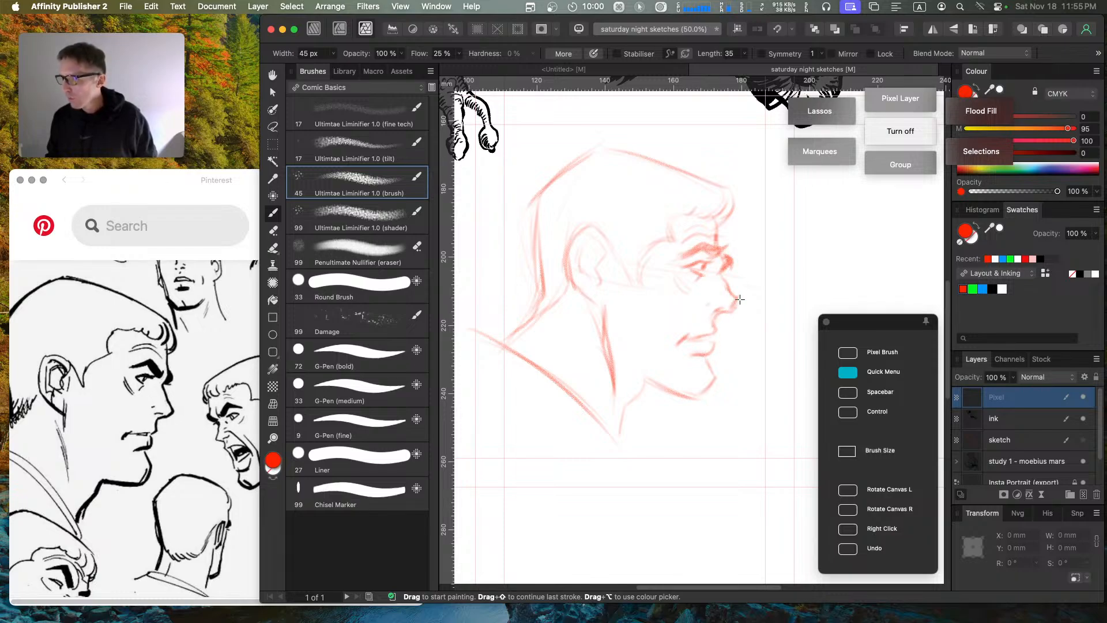
drag(737, 300, 733, 293)
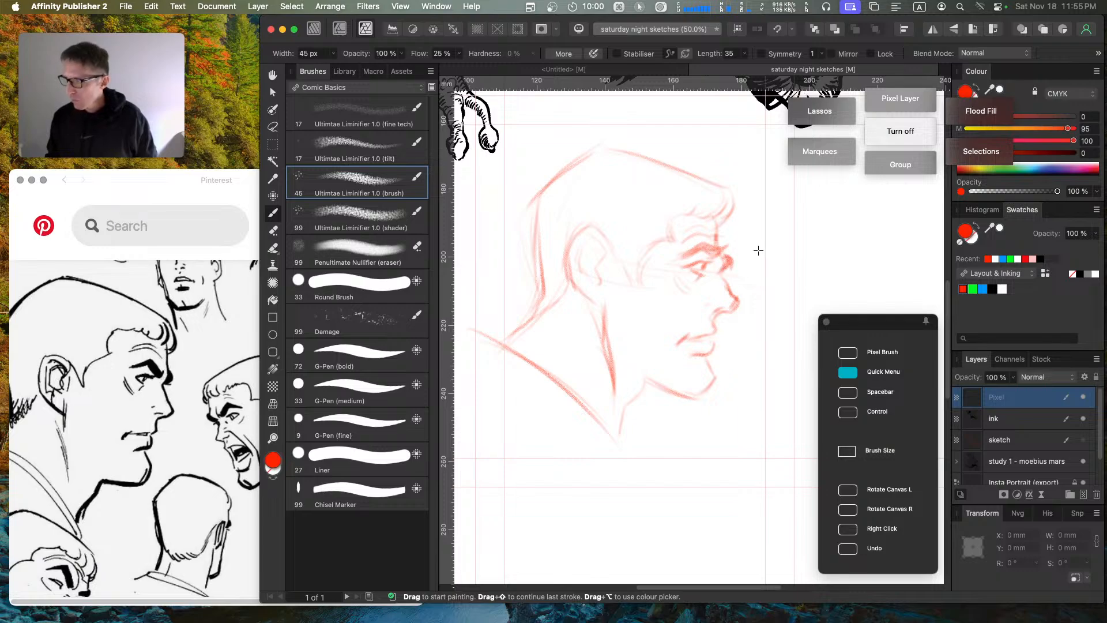
Step: Erase the nose tip once more, redraw the nose down to the upper lip, and strengthen the ear and sideburn lines
key(e)
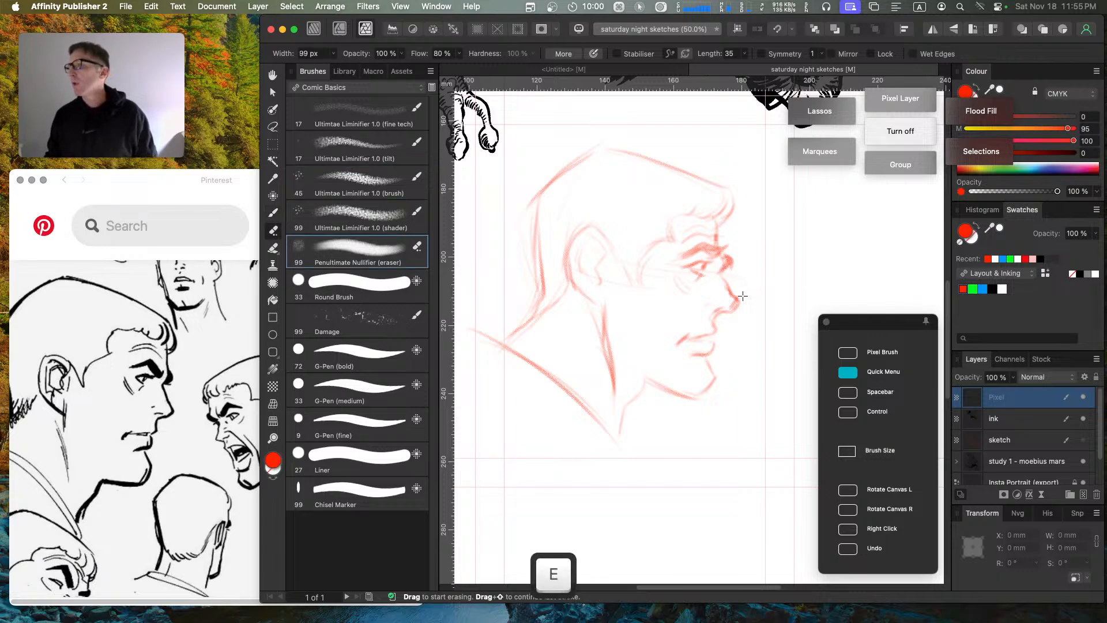
drag(741, 292, 737, 312)
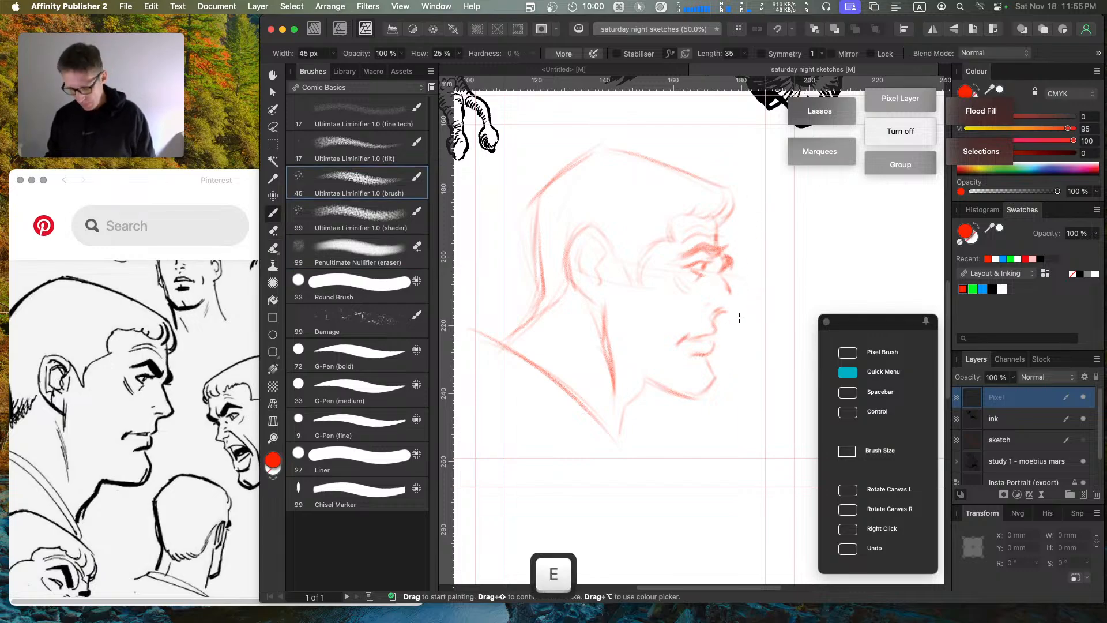
mouse_move(726, 288)
mouse_down()
mouse_move(730, 308)
mouse_move(715, 315)
mouse_up()
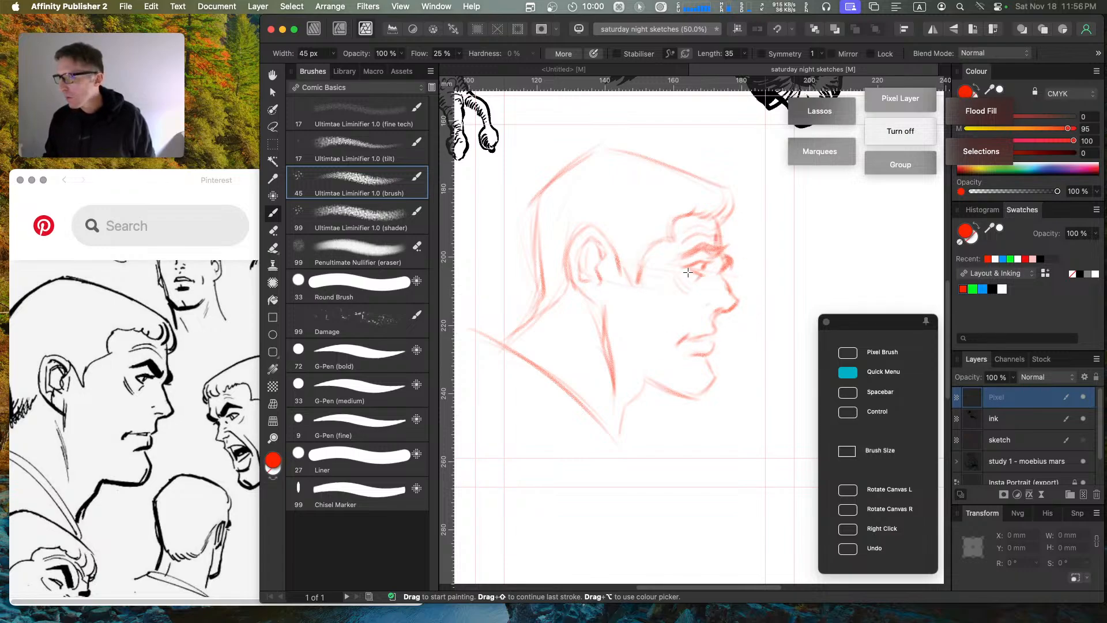
Step: Select the top Pixel layer and the ink layer together, and lasso around the whole profile head
key(e)
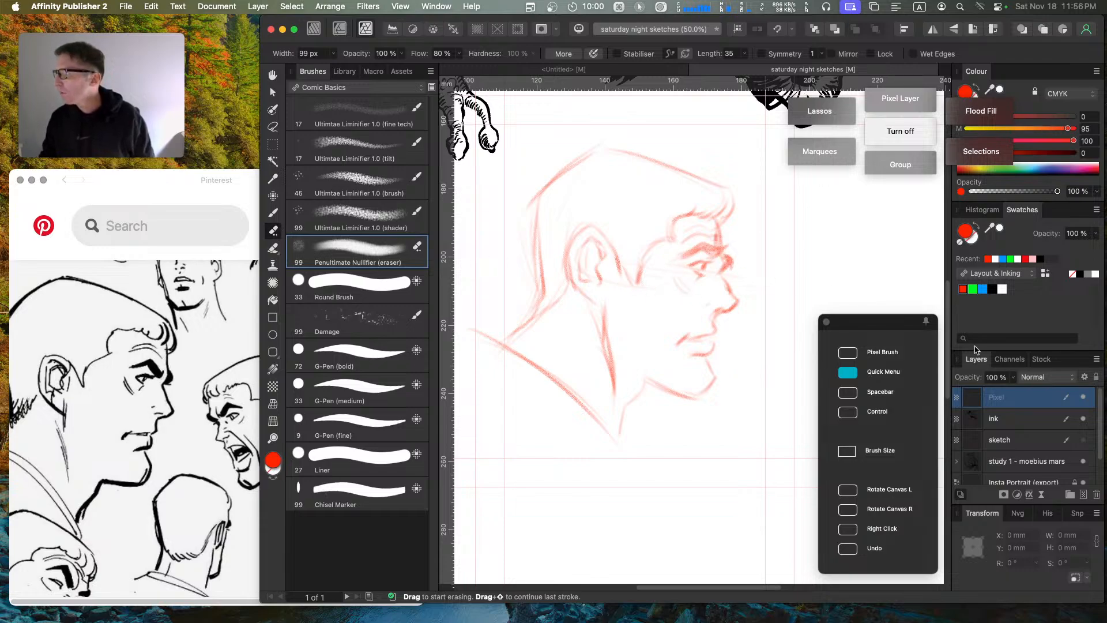
click(1084, 419)
click(1084, 419)
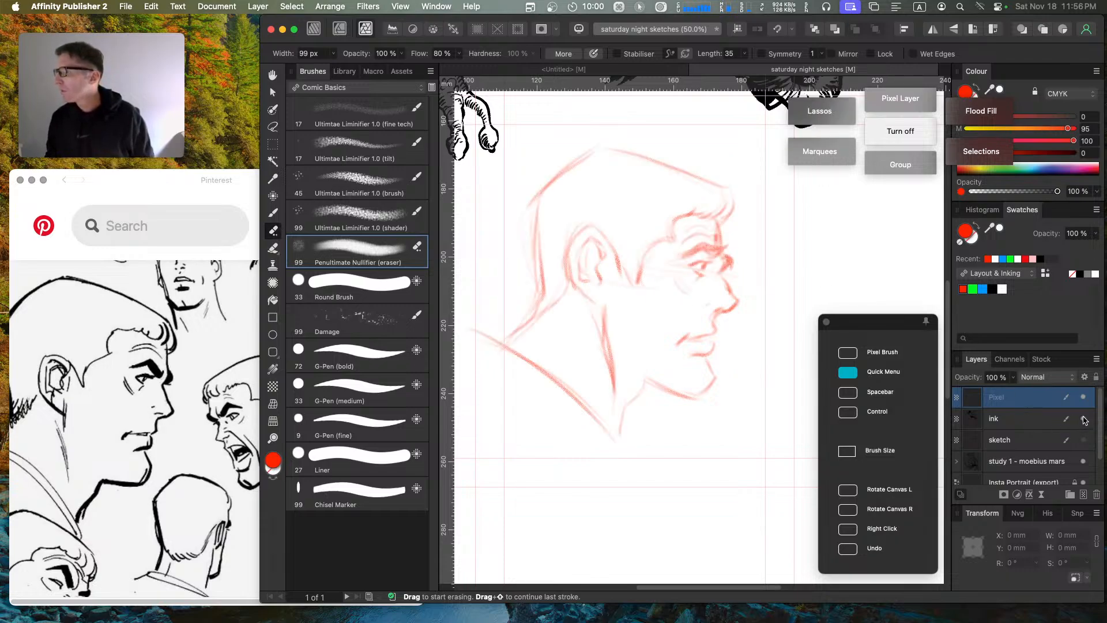
shift+click(1024, 420)
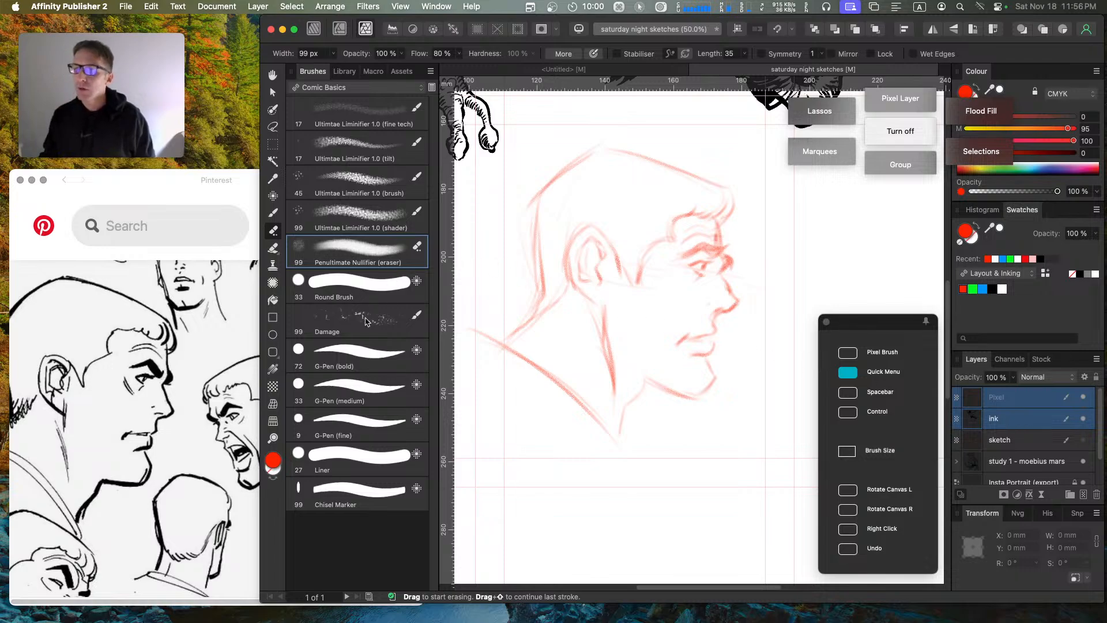
key(l)
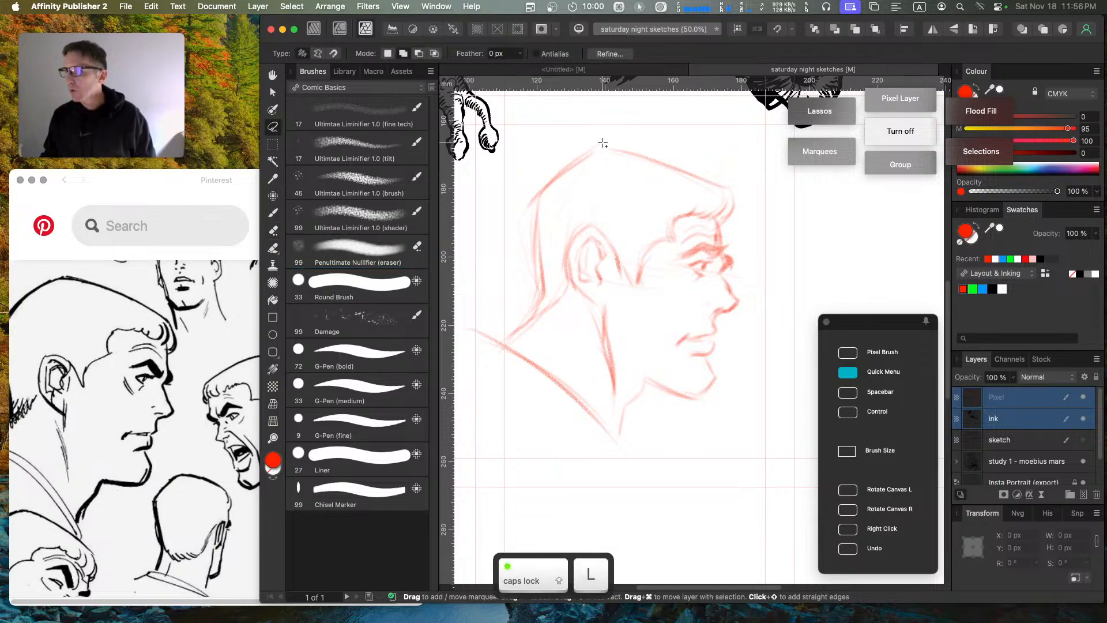
mouse_move(603, 143)
mouse_down()
mouse_move(530, 166)
mouse_move(470, 289)
mouse_move(493, 372)
mouse_move(570, 453)
mouse_move(700, 431)
mouse_move(772, 319)
mouse_move(759, 190)
mouse_move(603, 135)
mouse_up()
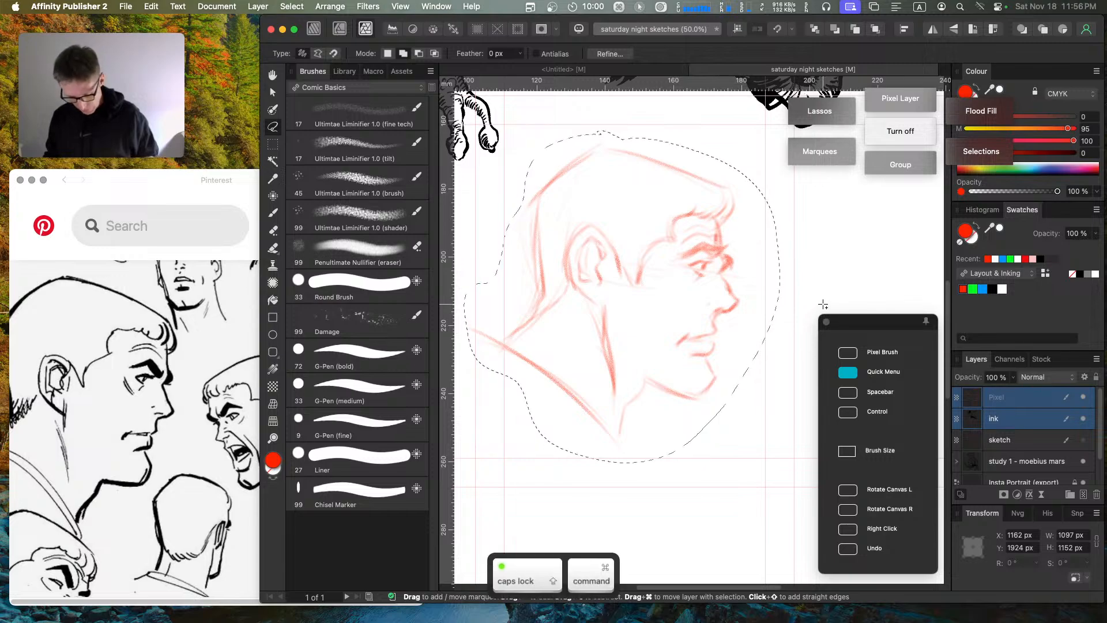
Step: Cut the lassoed head, paste it onto its own layers above the top Pixel layer, and clear the selection
key(Delete)
click(1042, 404)
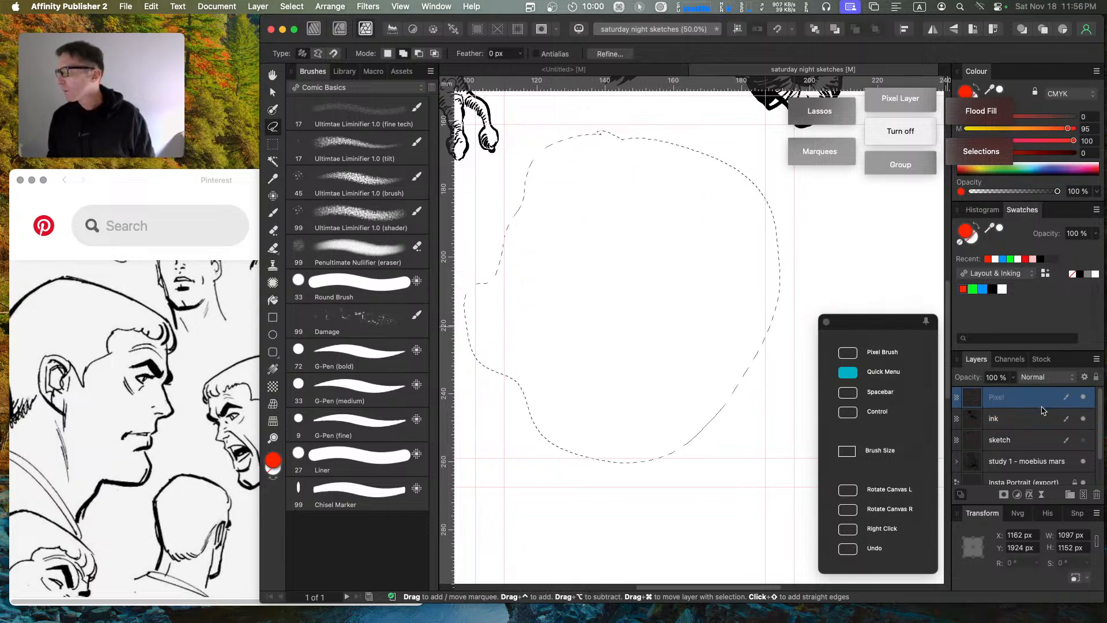
key(super+v)
key(Escape)
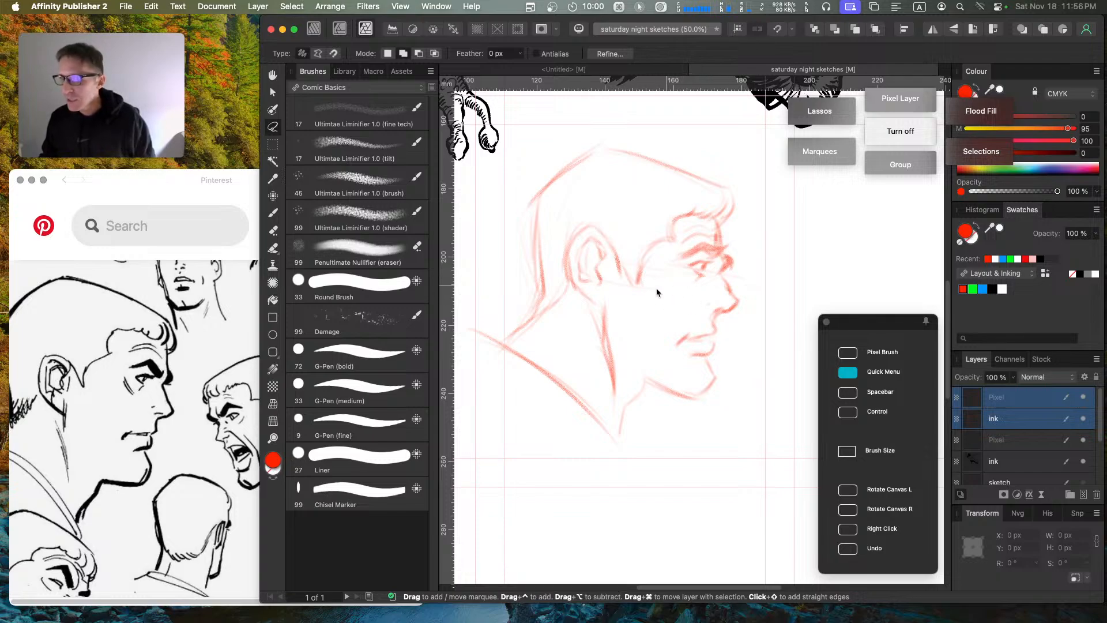
Step: Add cheek creases with the 45 px Liminifier brush and darken the nose, mouth, chin, jaw and front of the neck
click(373, 187)
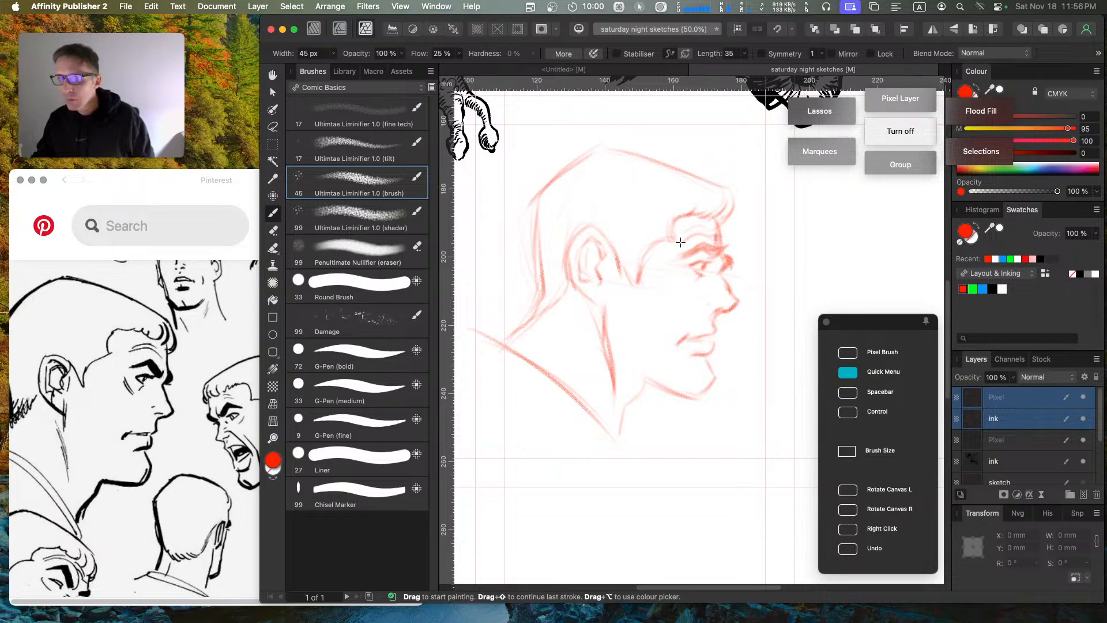
drag(679, 275, 684, 296)
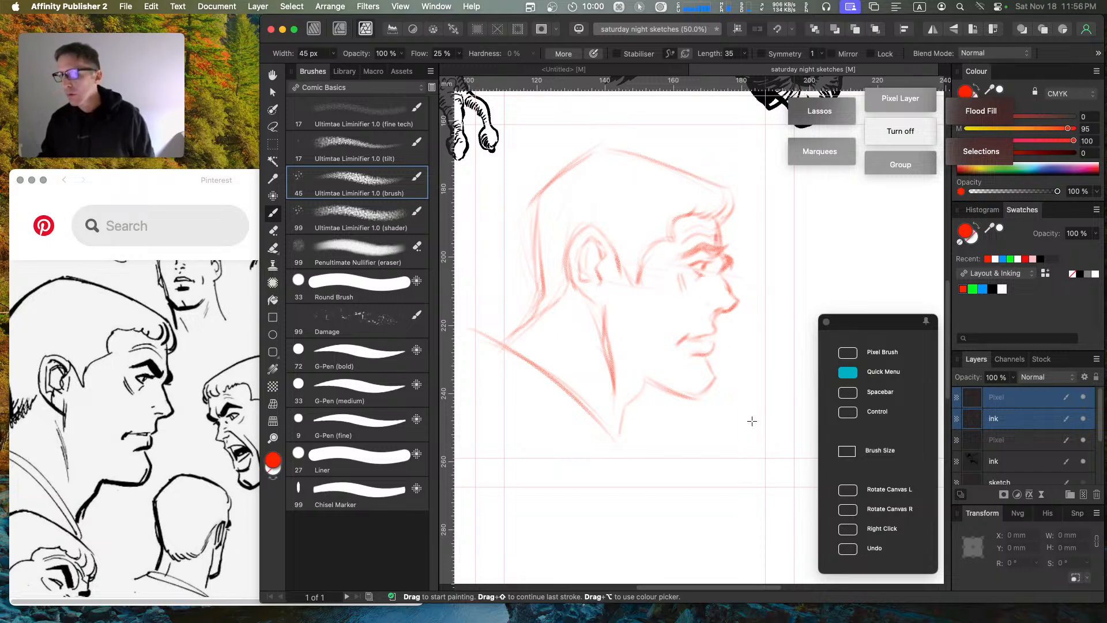
drag(725, 281, 733, 300)
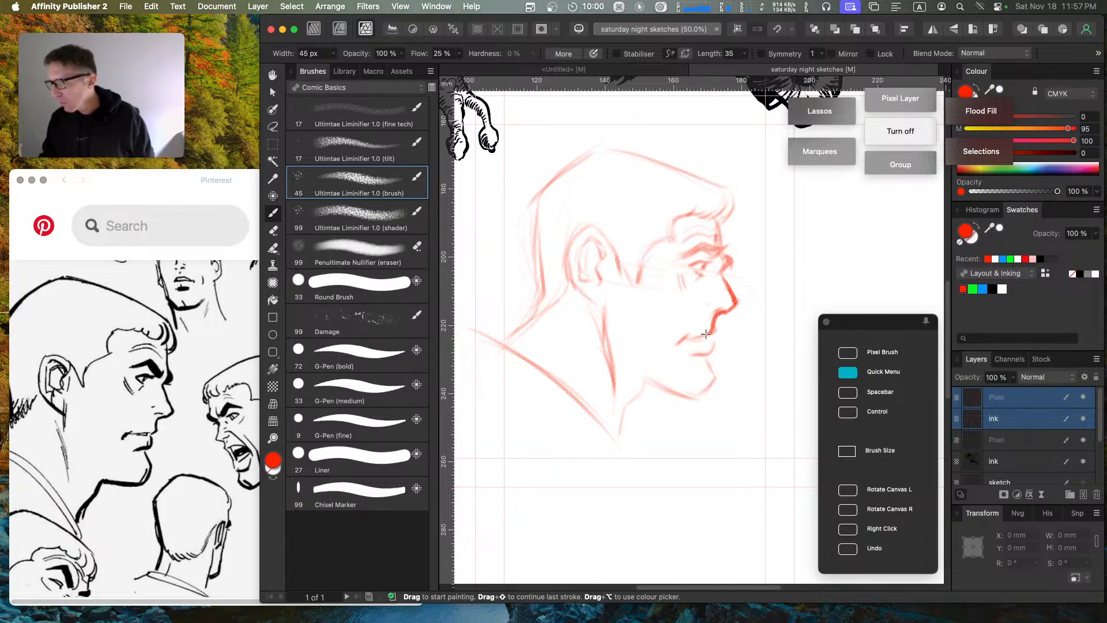
mouse_move(706, 333)
mouse_down()
mouse_move(676, 346)
mouse_move(687, 335)
mouse_move(681, 344)
mouse_move(712, 341)
mouse_move(711, 356)
mouse_move(693, 356)
mouse_move(703, 353)
mouse_move(712, 378)
mouse_move(693, 396)
mouse_move(712, 378)
mouse_move(682, 397)
mouse_move(667, 383)
mouse_move(691, 394)
mouse_move(631, 367)
mouse_move(645, 382)
mouse_move(622, 425)
mouse_up()
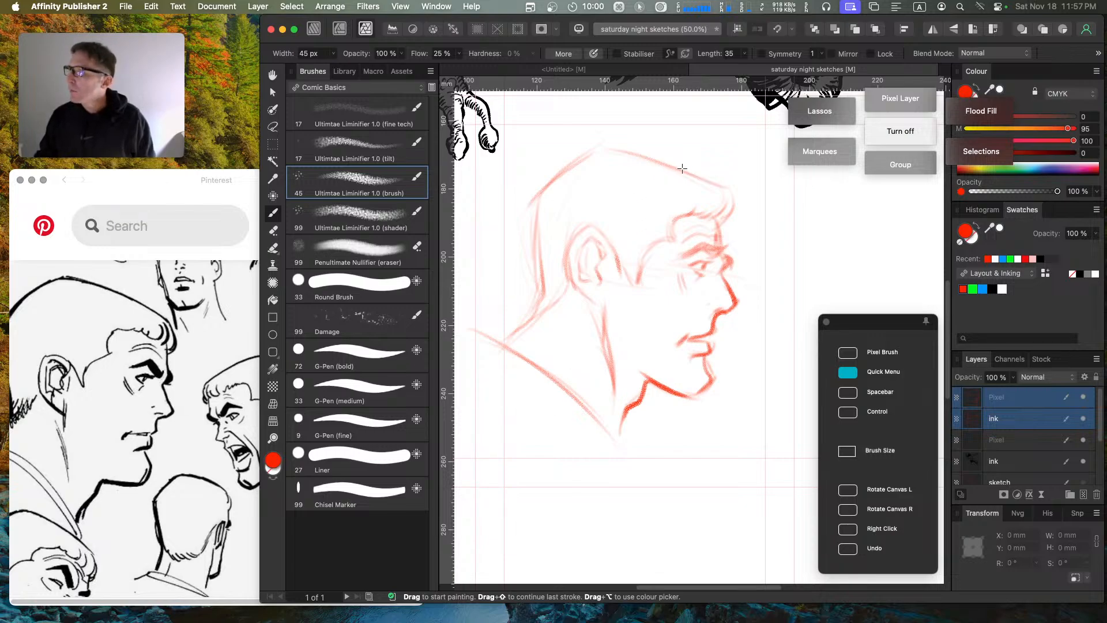
Step: Try darkening the top of the skull, undo it, and redraw a bold contour over the crown and down the back of the head
key(Caps_Lock)
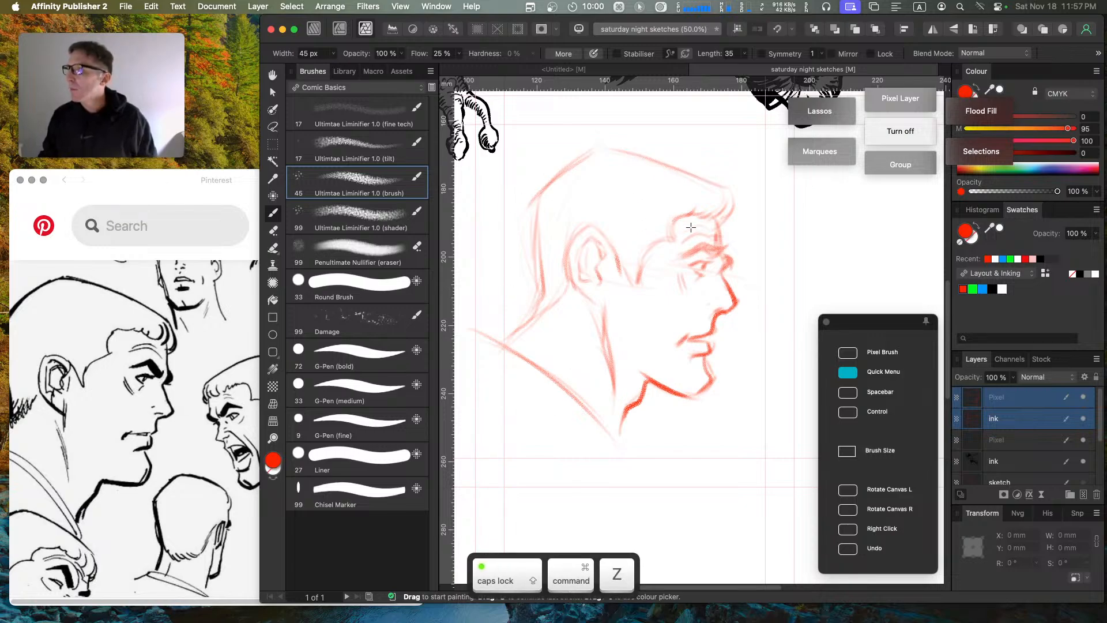
mouse_move(663, 161)
mouse_down()
mouse_move(594, 144)
mouse_move(535, 193)
mouse_up()
key(super+z)
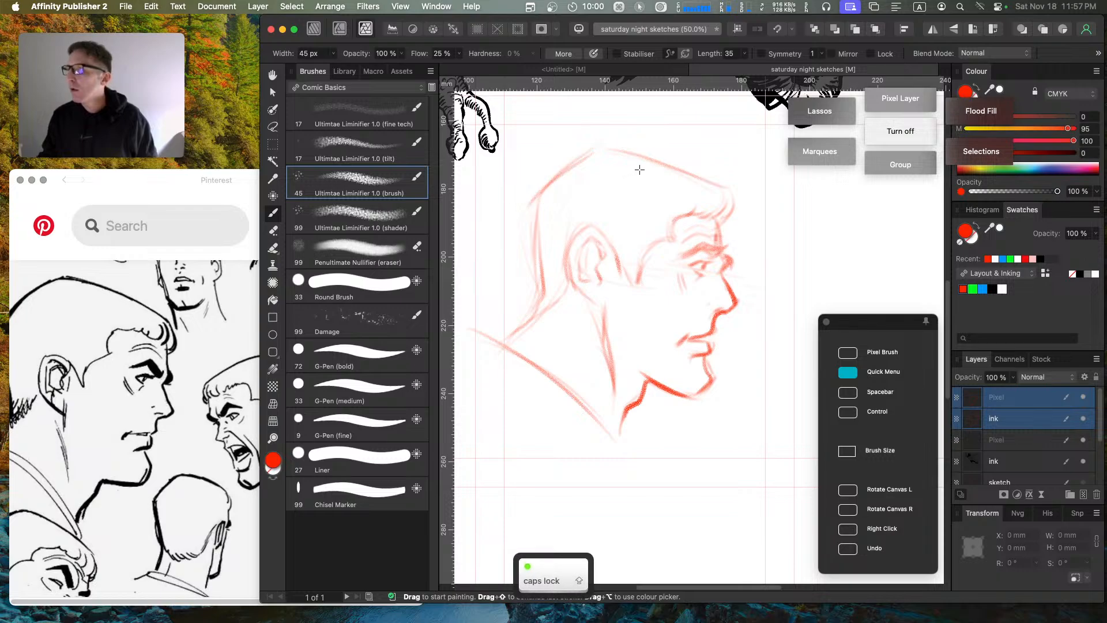
mouse_move(637, 157)
mouse_down()
mouse_move(568, 171)
mouse_move(537, 218)
mouse_move(535, 292)
mouse_up()
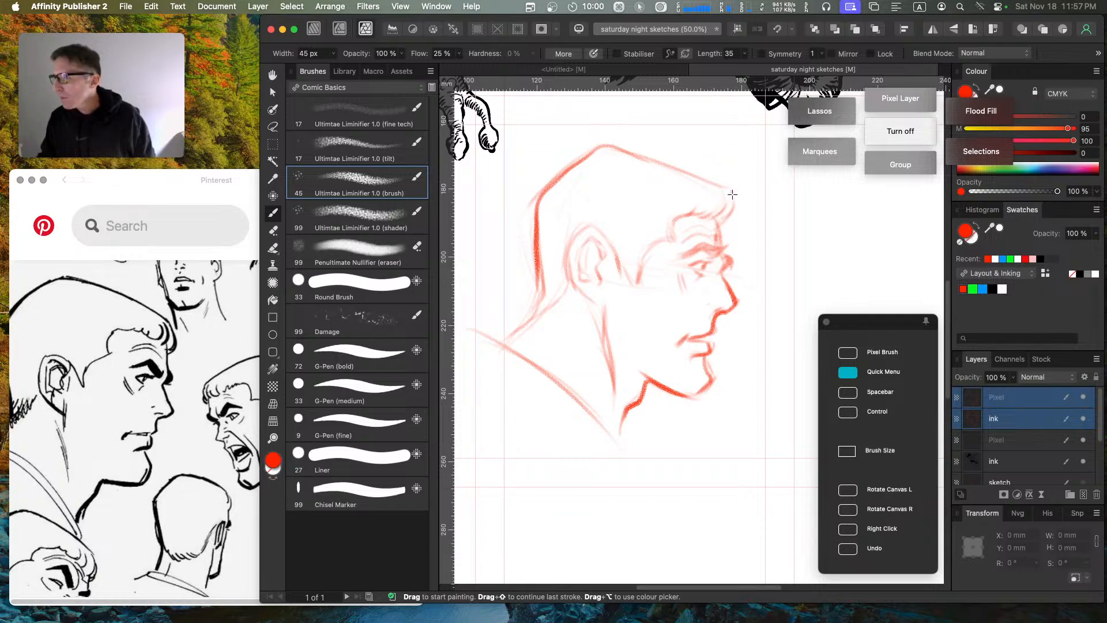
Step: Darken the front of the hair above the forehead, and cut the whole lassoed head from the top Pixel and ink layers
drag(733, 194, 723, 216)
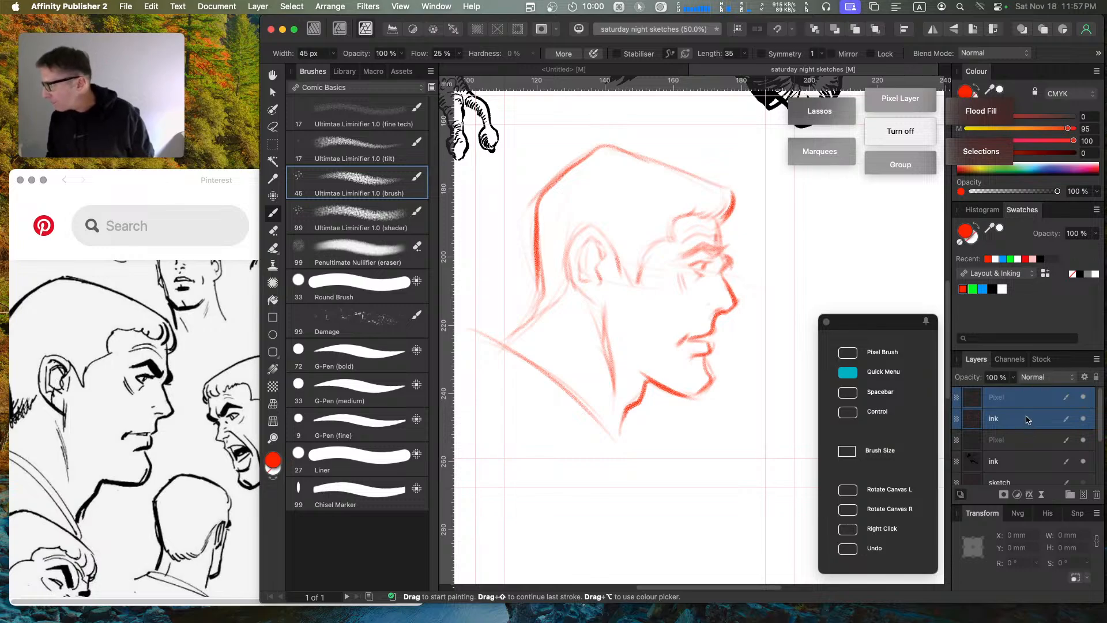
click(1028, 421)
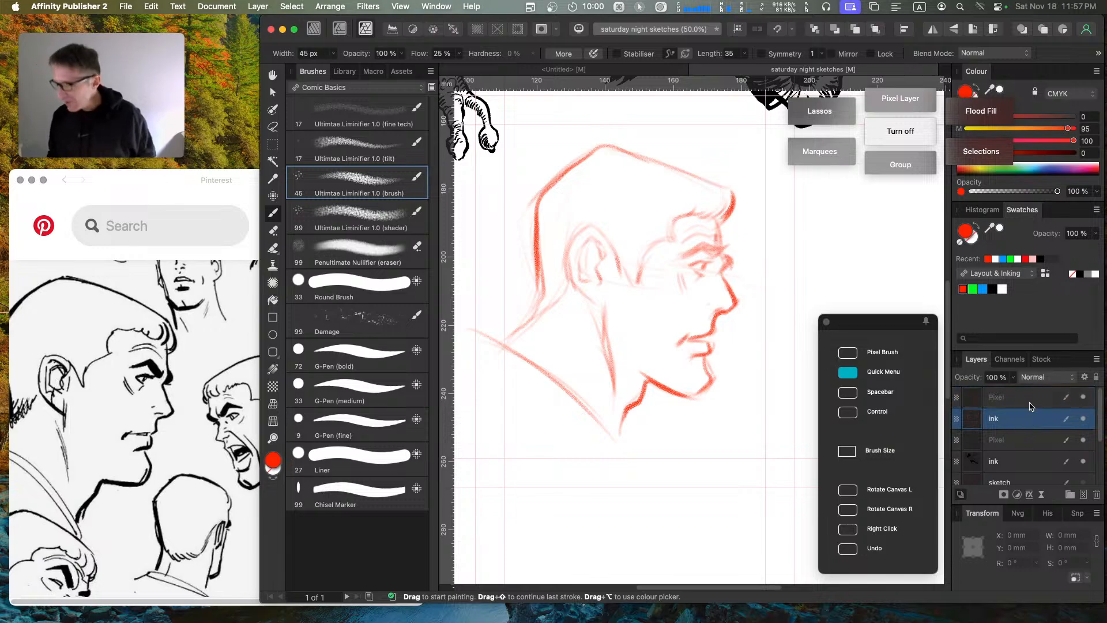
shift+click(1009, 398)
key(l)
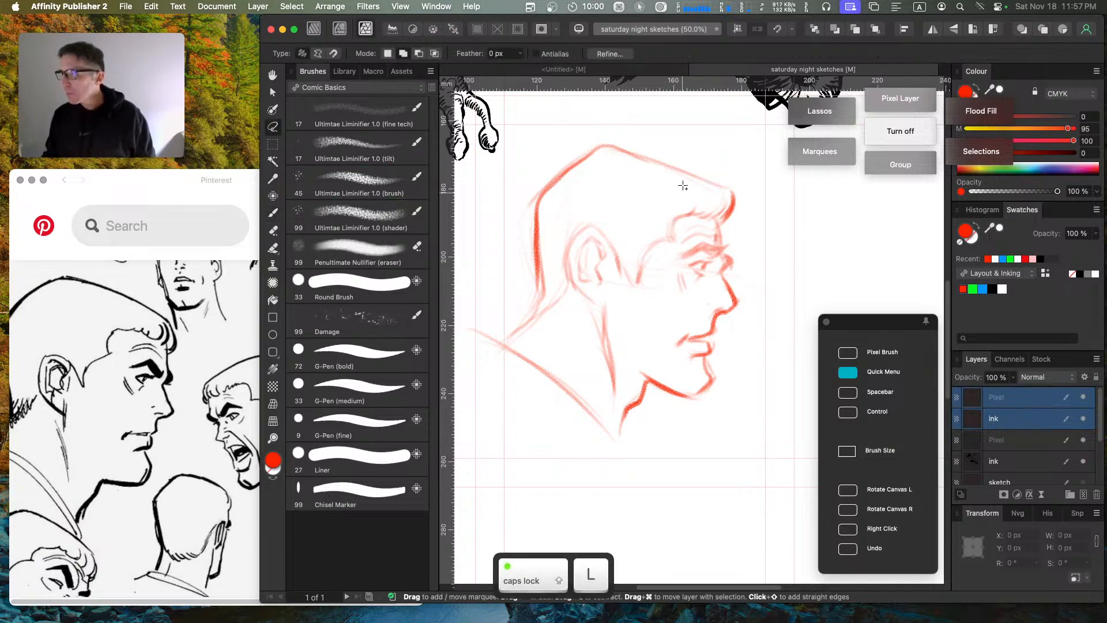
mouse_move(702, 145)
mouse_down()
mouse_move(556, 120)
mouse_move(471, 297)
mouse_move(533, 406)
mouse_move(683, 469)
mouse_move(787, 324)
mouse_move(776, 188)
mouse_move(699, 144)
mouse_up()
key(BackSpace)
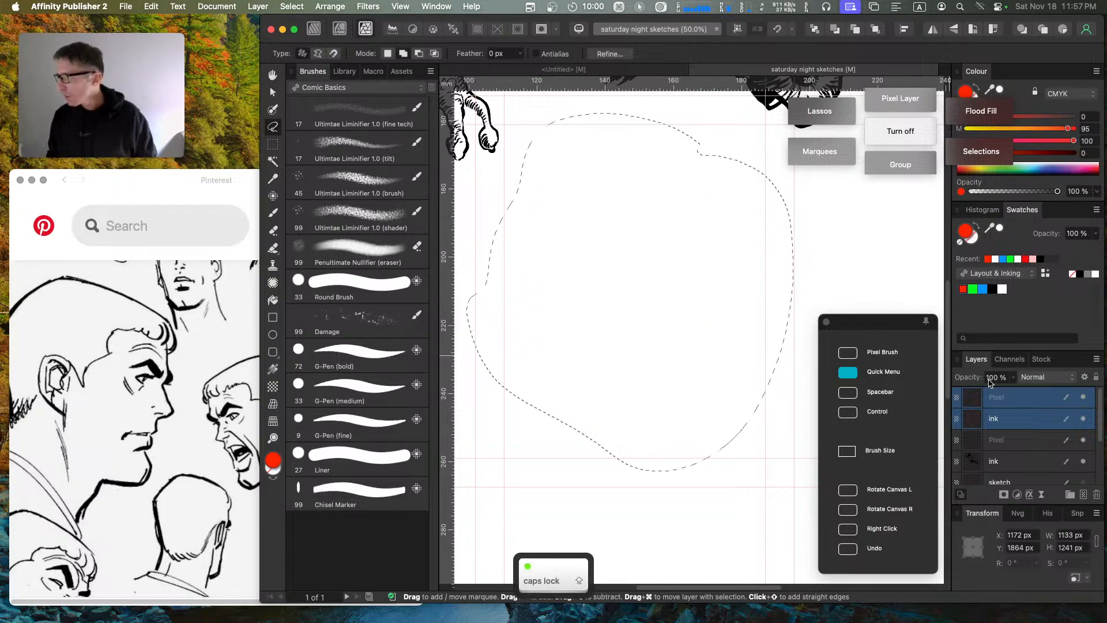
click(1012, 398)
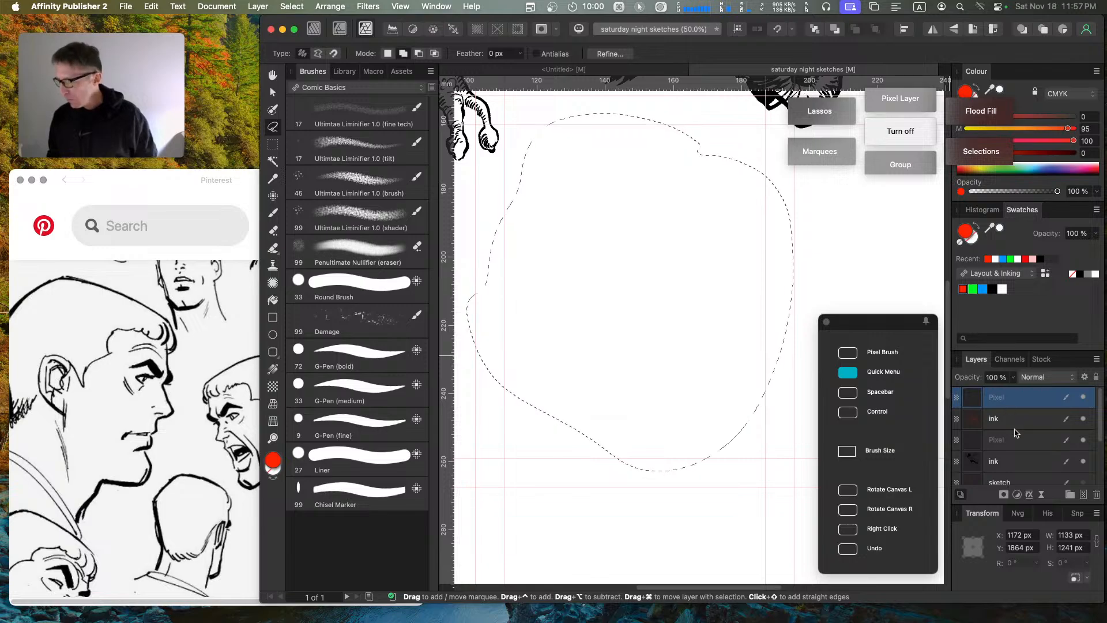
key(super+z)
key(super+z)
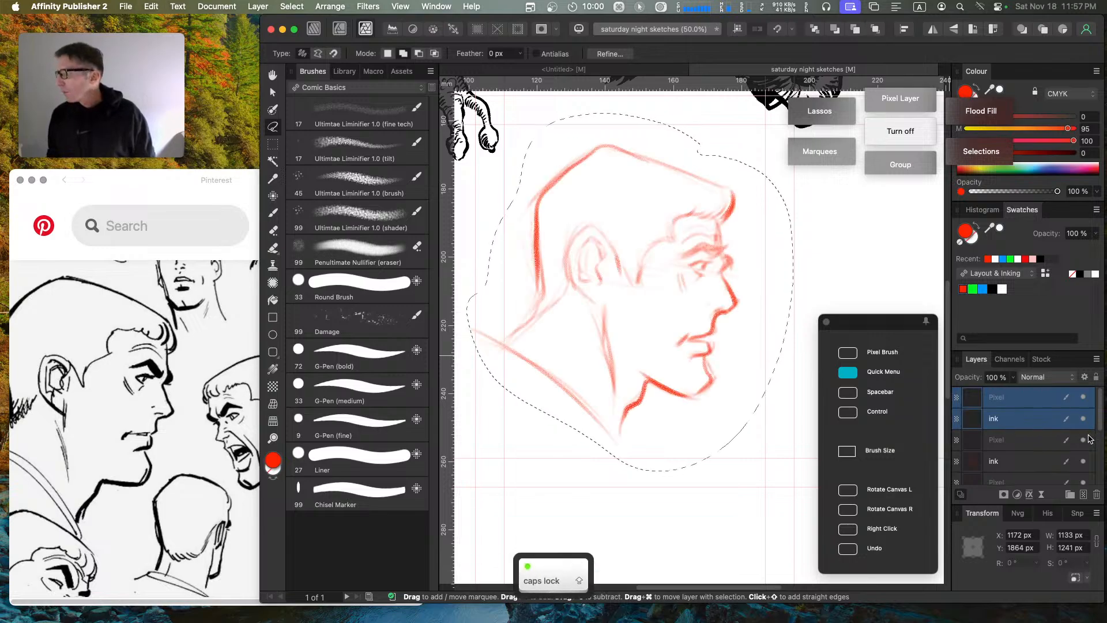
key(super+z)
Step: Add a new pixel layer above the top Pixel layer and paste the cut head above it
click(1020, 423)
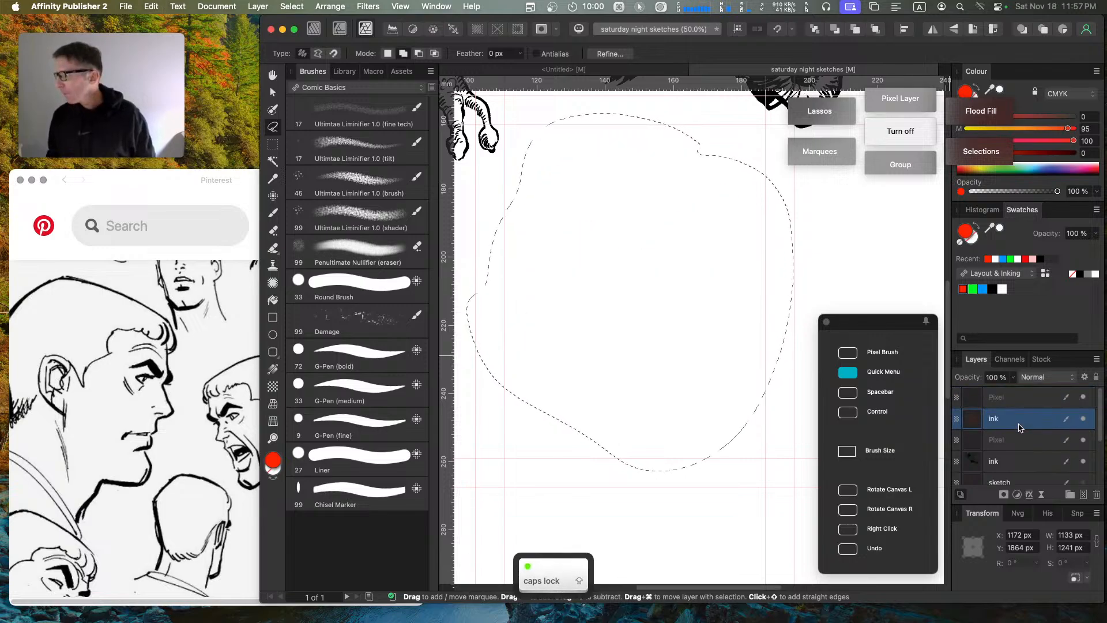
click(1032, 406)
click(1085, 495)
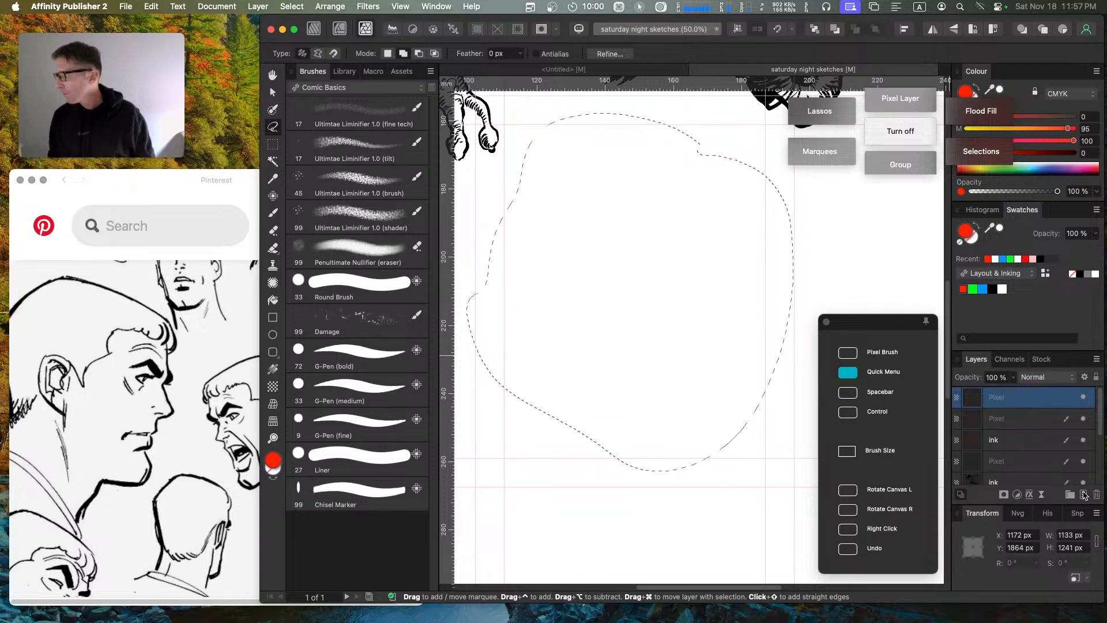
key(super+v)
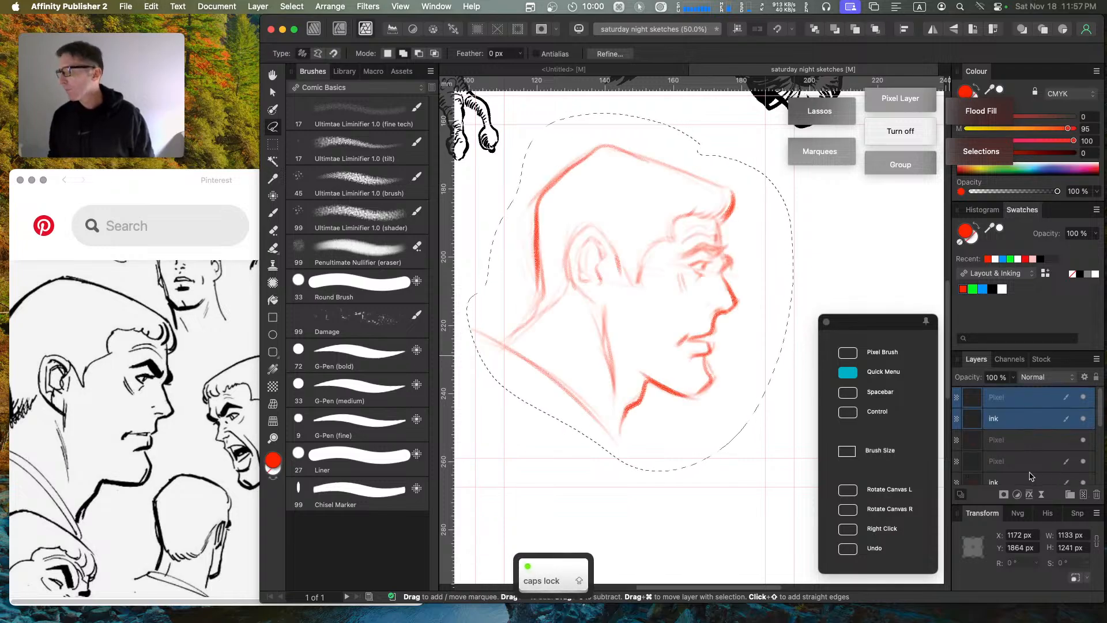
Step: Group the pasted Pixel and ink layers of the head
click(1012, 426)
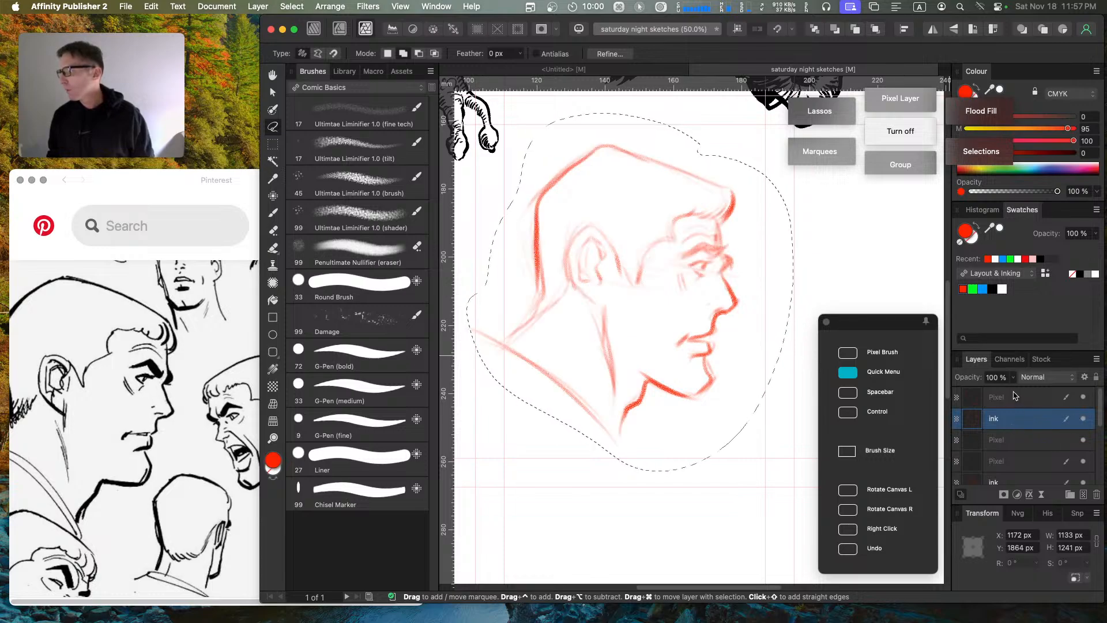
shift+click(1013, 398)
key(super+g)
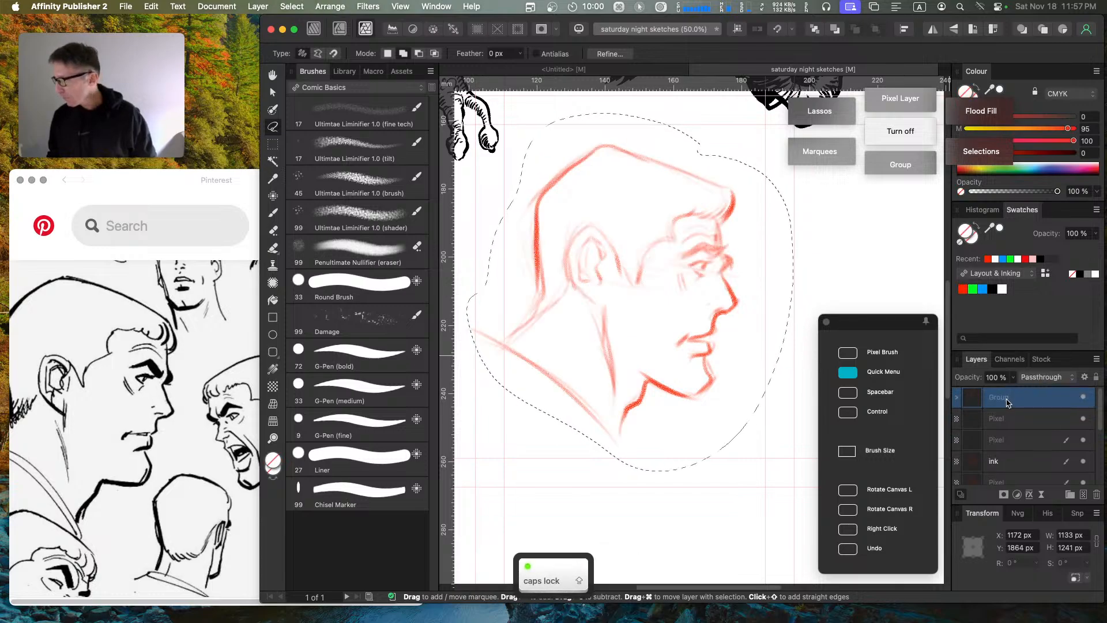
right_click(1003, 402)
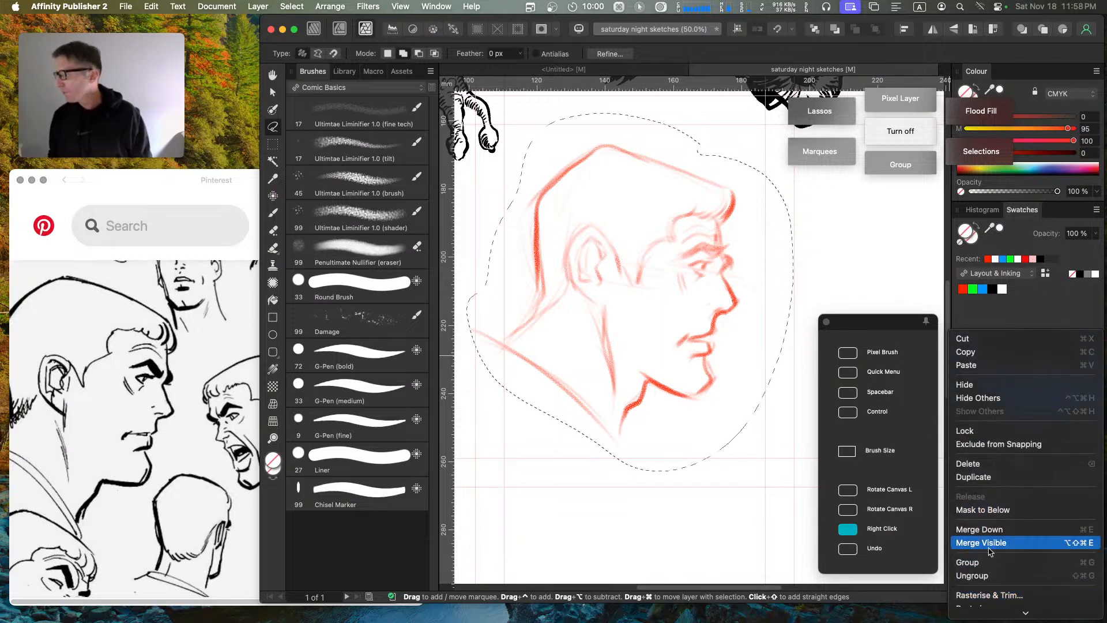
click(997, 510)
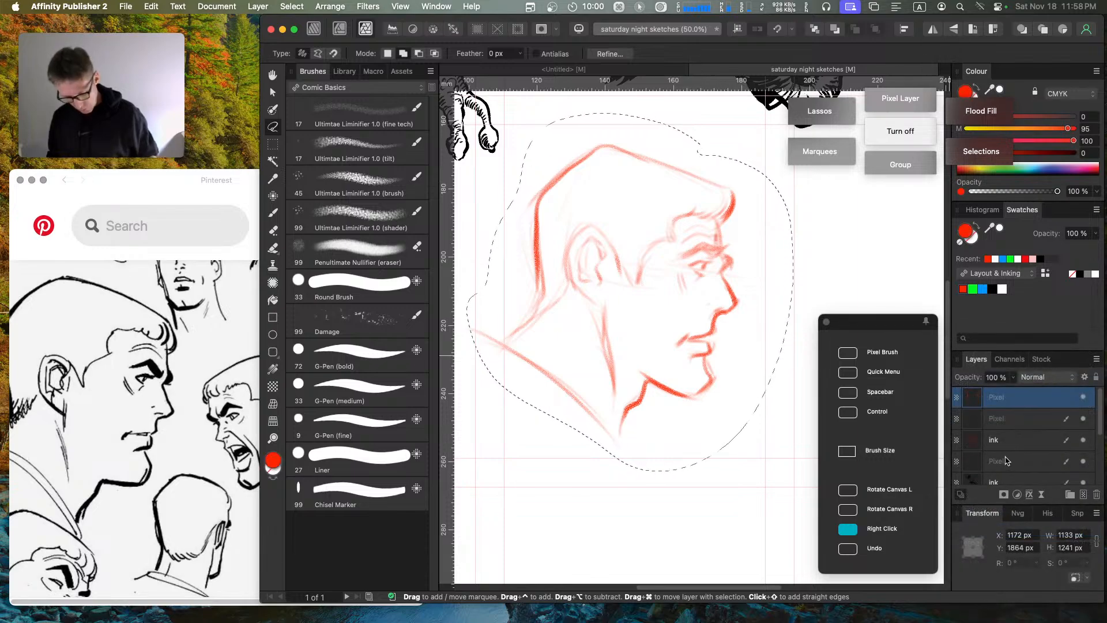
key(Caps_Lock)
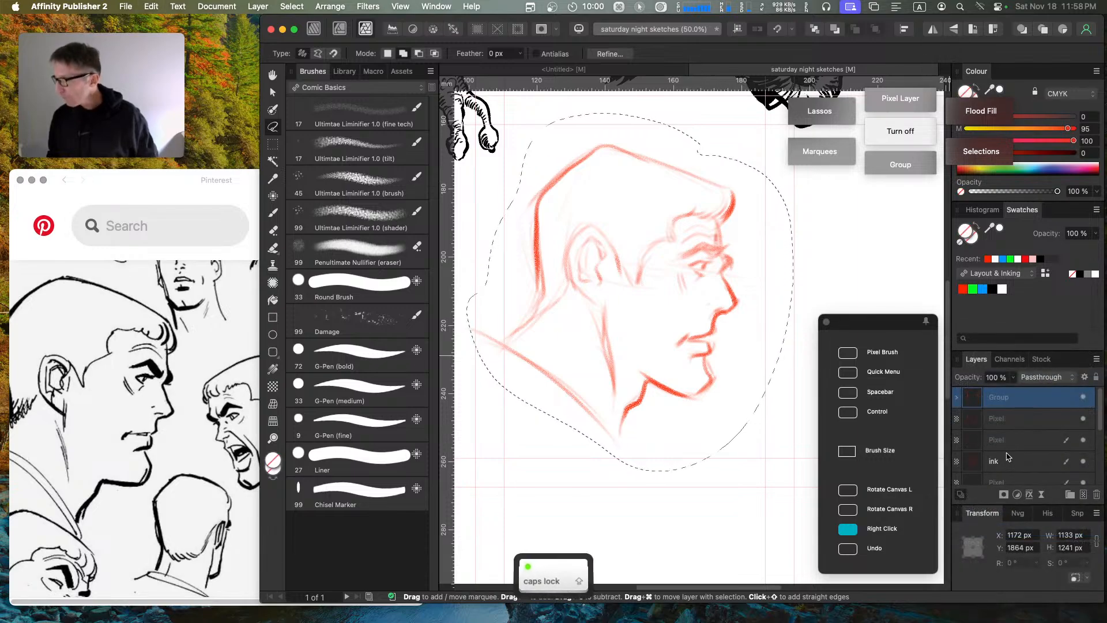
Step: Rasterise the head group into a single pixel layer and clear the lasso selection
right_click(1011, 396)
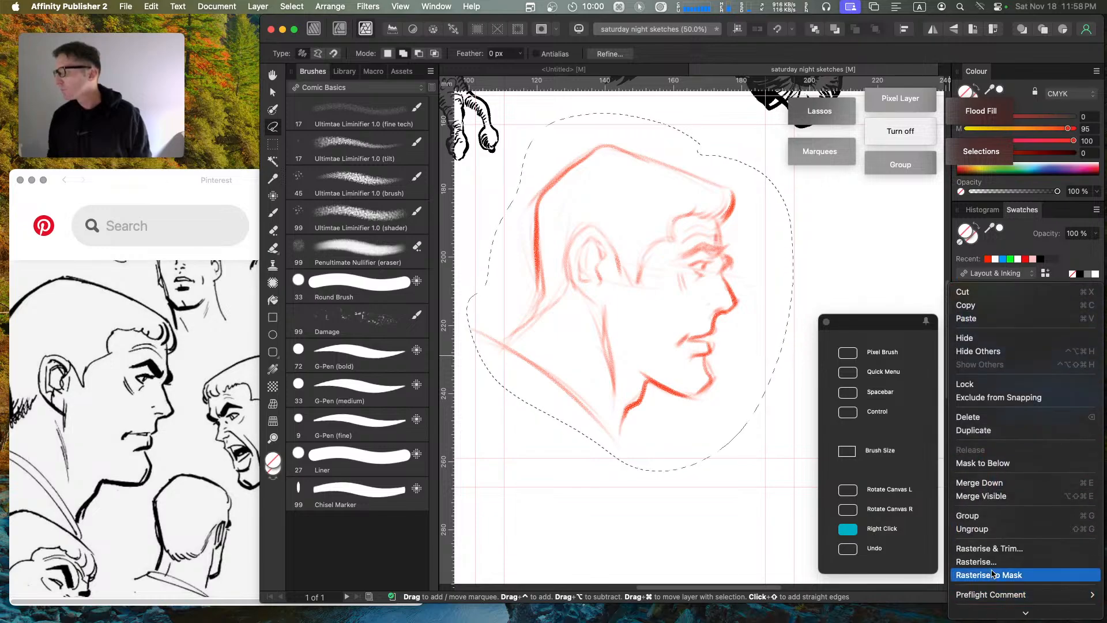
click(992, 574)
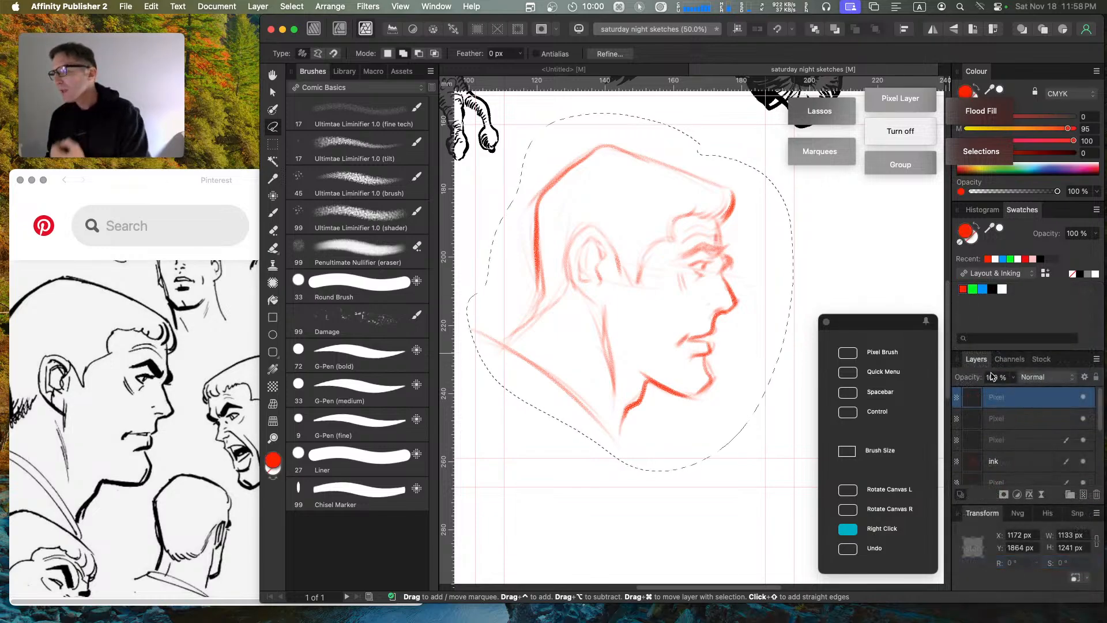
key(Escape)
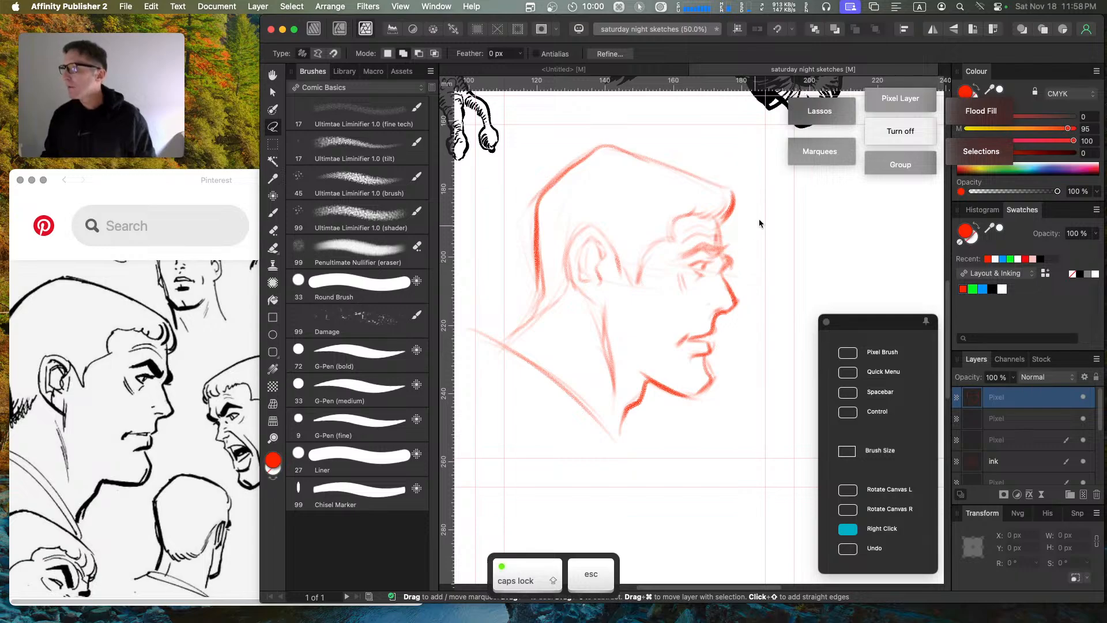
Step: Delete the empty Pixel layer directly below the rasterised head layer
click(1032, 425)
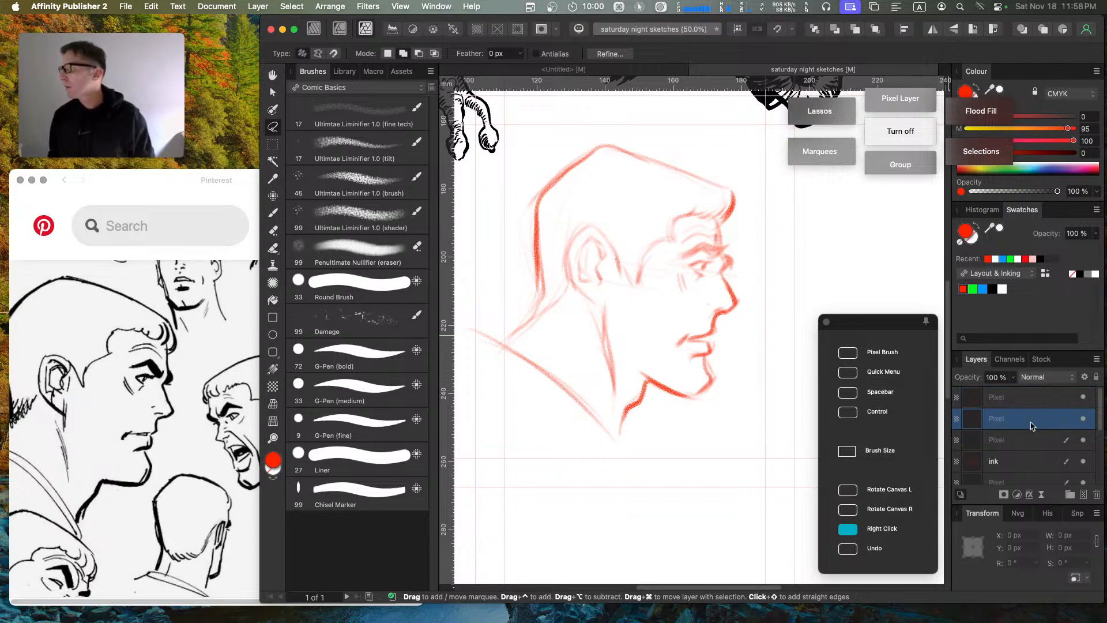
key(super+0)
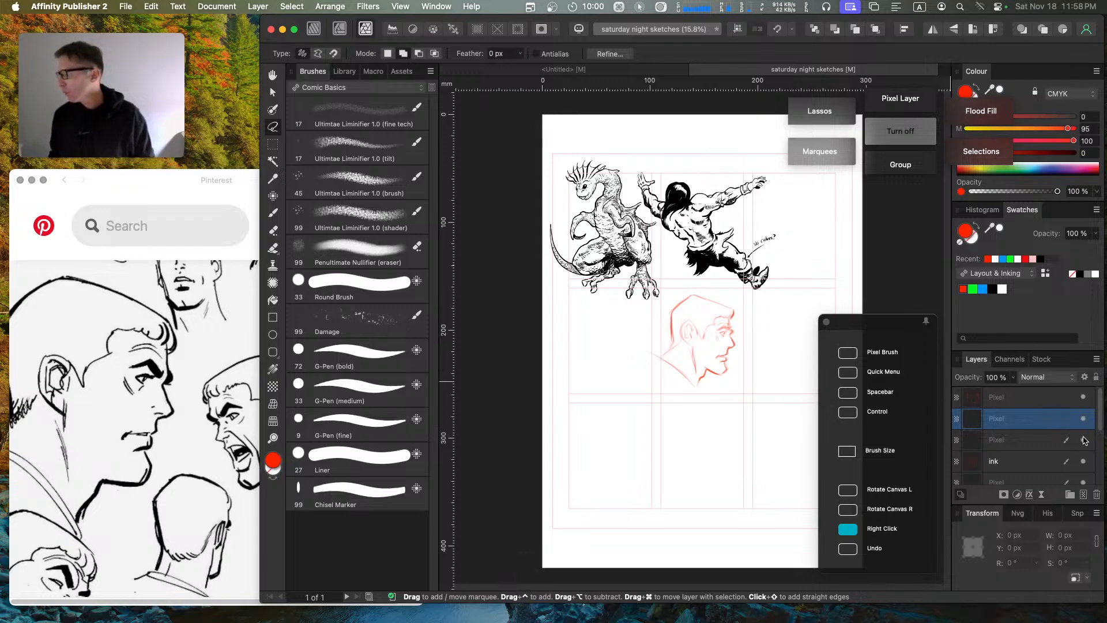
key(BackSpace)
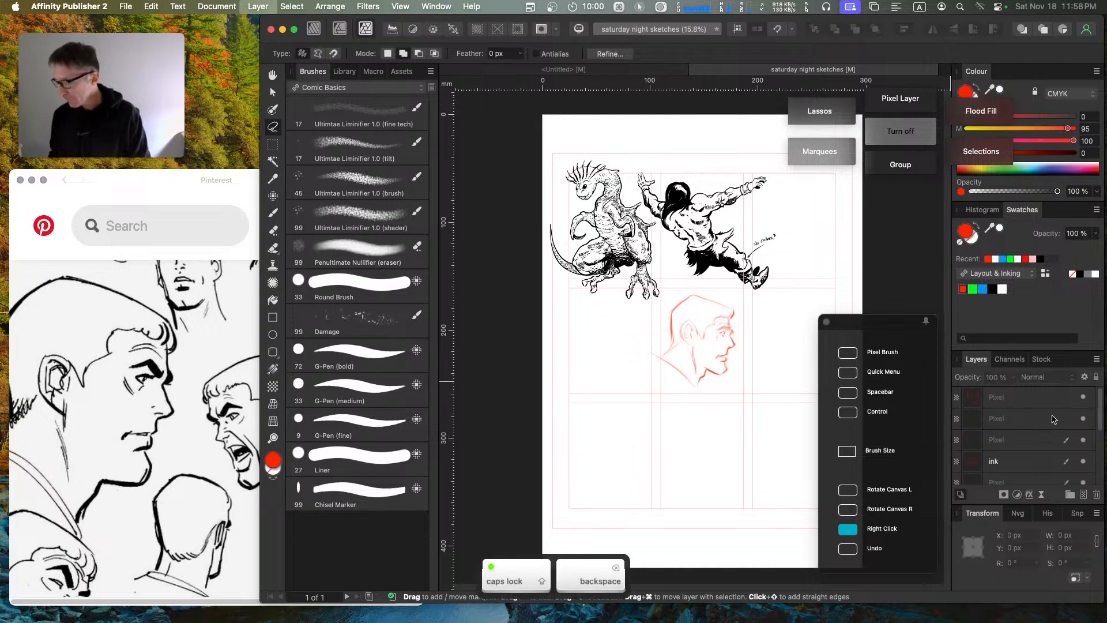
Step: Group the Pixel, ink and Pixel layers below the head layer, and move the remaining ink and sketch layers into that group
click(1036, 418)
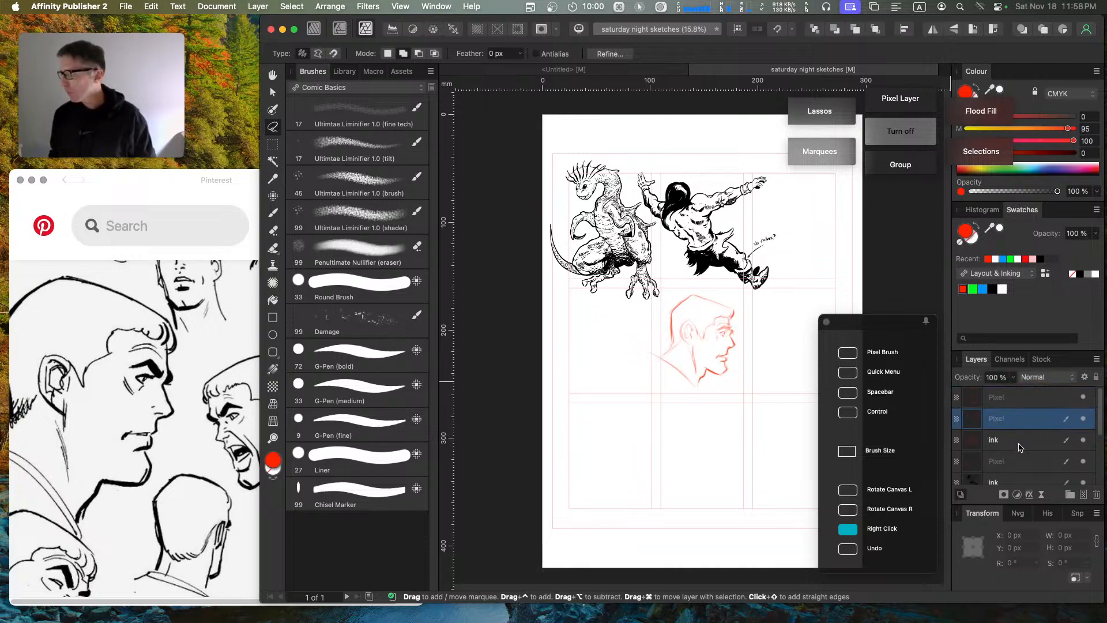
shift+click(1014, 462)
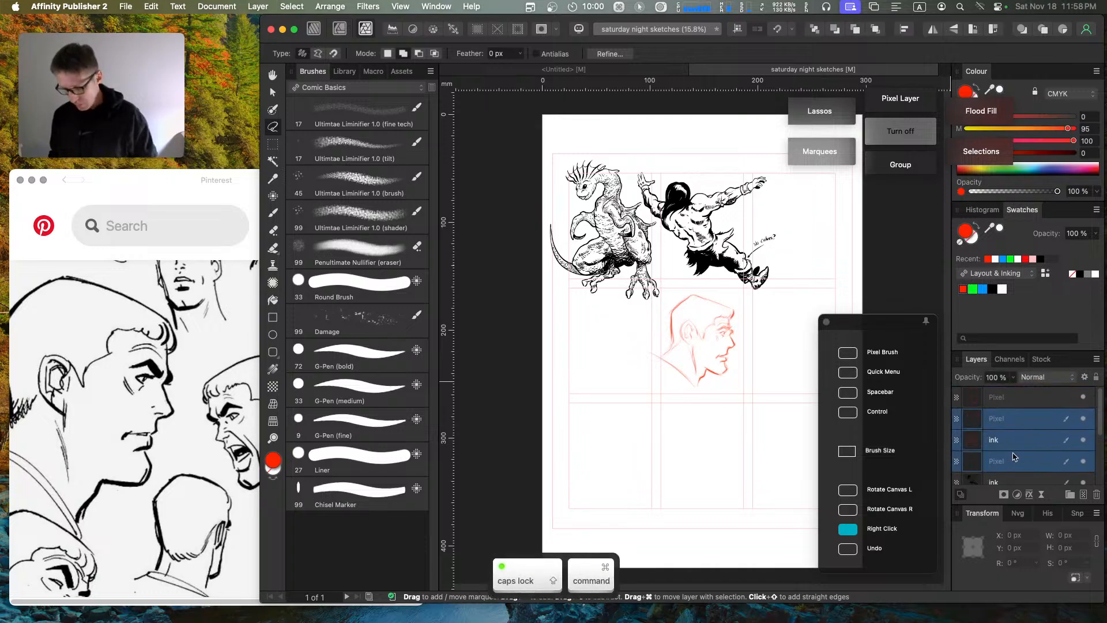
key(super+g)
double_click(1002, 420)
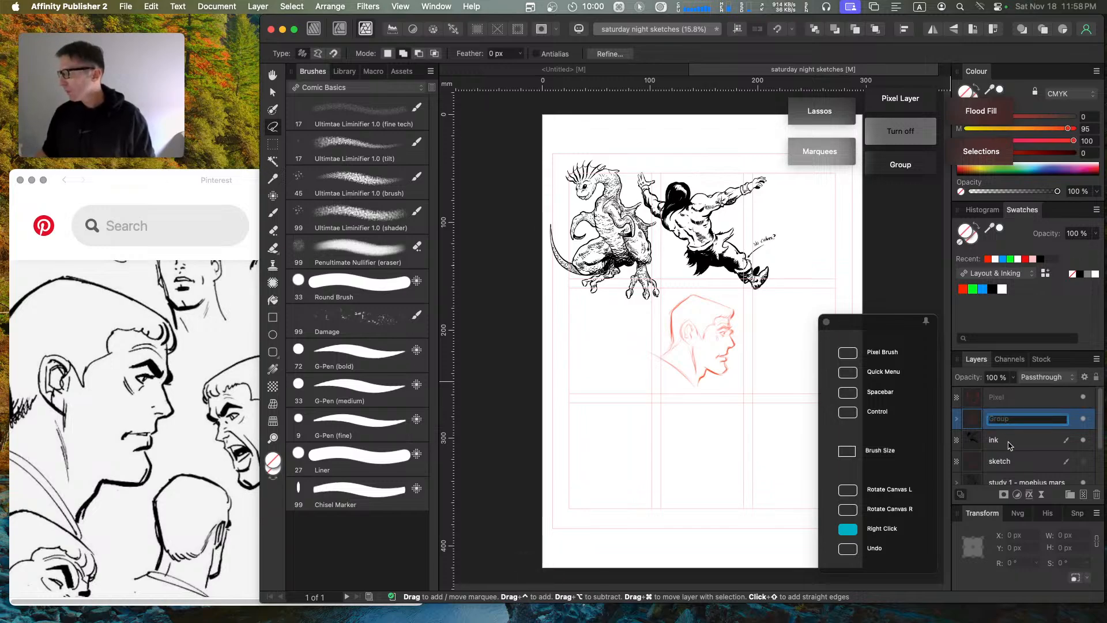
click(1010, 441)
shift+click(1014, 462)
drag(1014, 438, 1019, 415)
Step: Rename the new layer group as "Study 2 - Conan"
double_click(1007, 419)
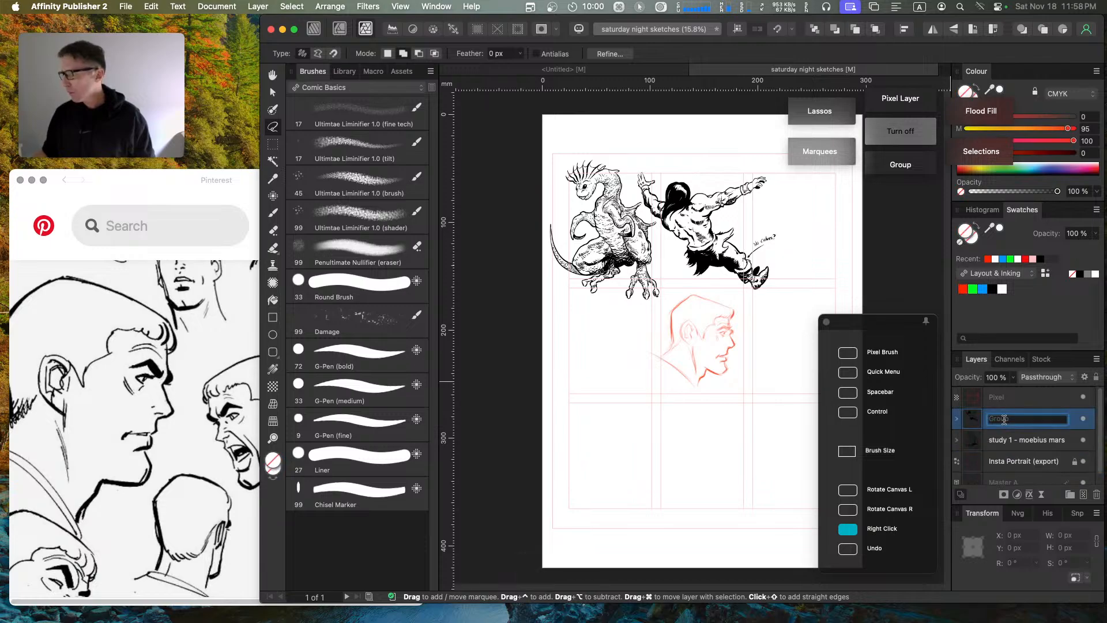
text(STUDY)
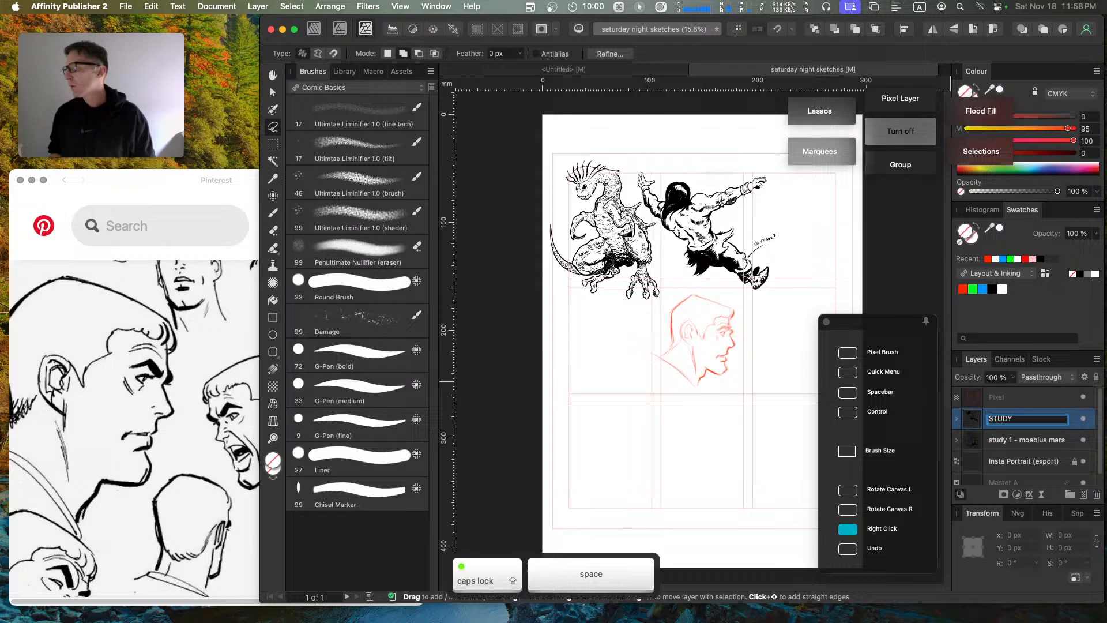
key(BackSpace)
key(BackSpace)
text(tudy)
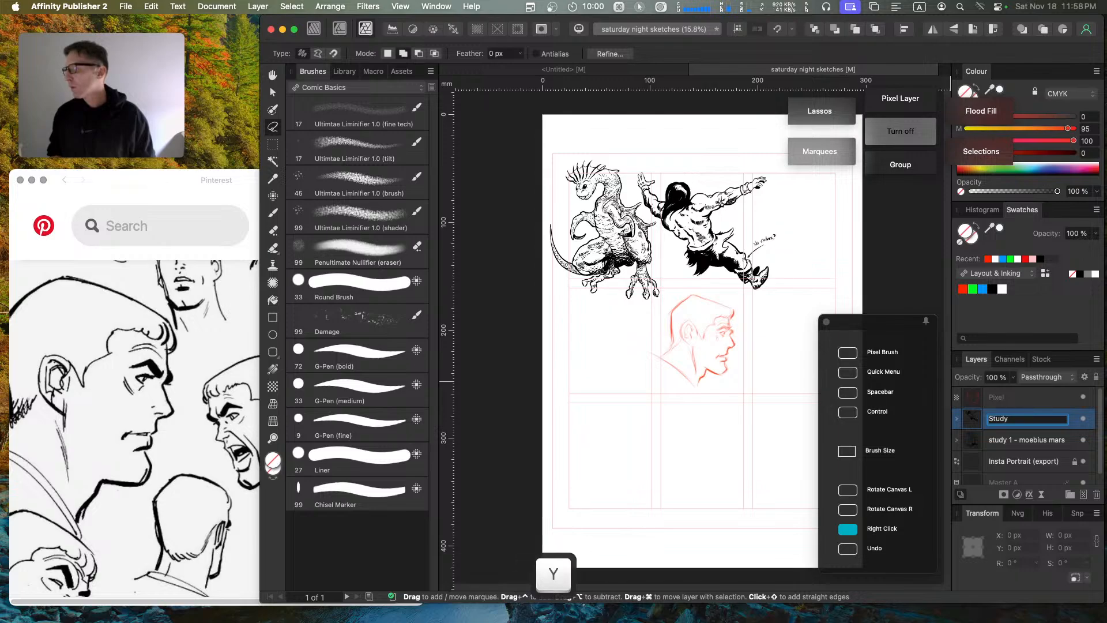
text( 2 - Conan)
key(Return)
Step: Clean up stray marks around the nose on the head's Pixel layer with the 99 px Penultimate Nullifier eraser
double_click(993, 397)
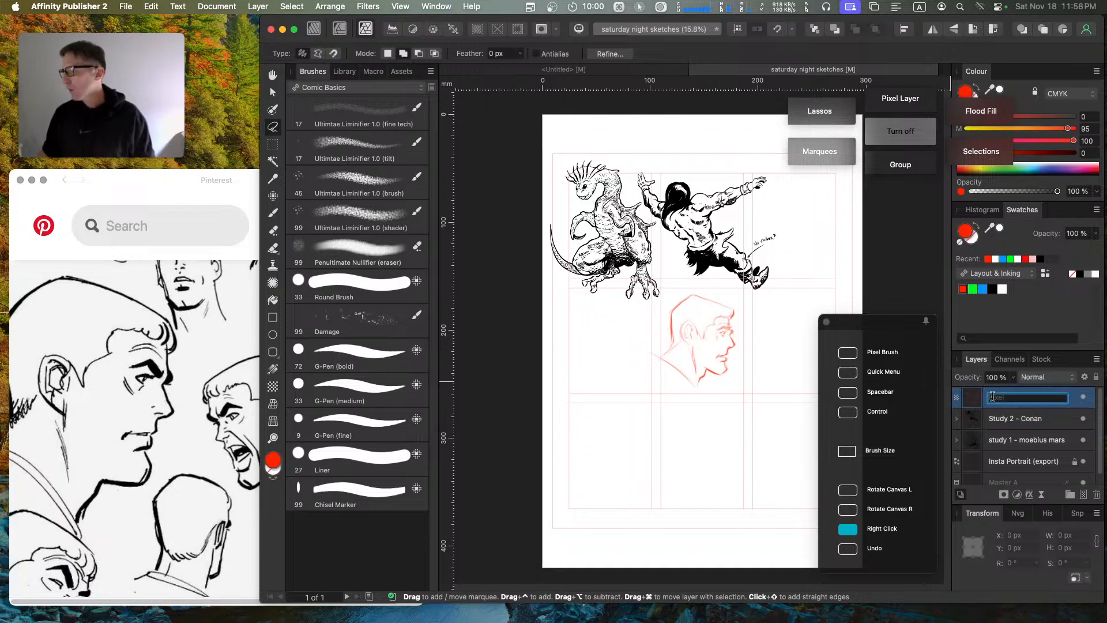
click(788, 436)
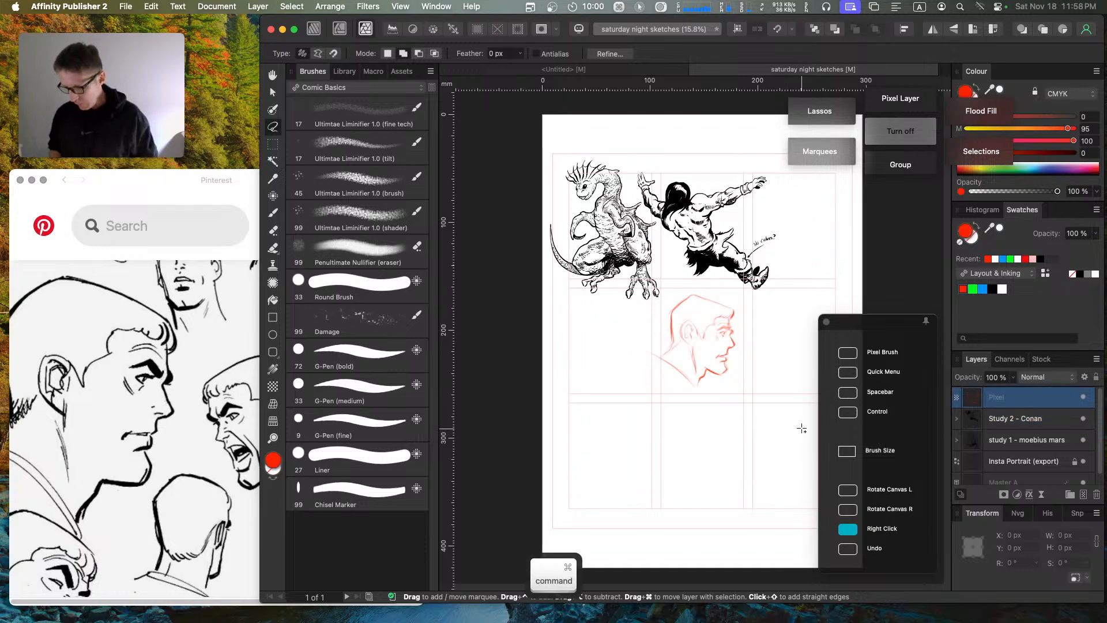
key(super+equal)
key(super+equal)
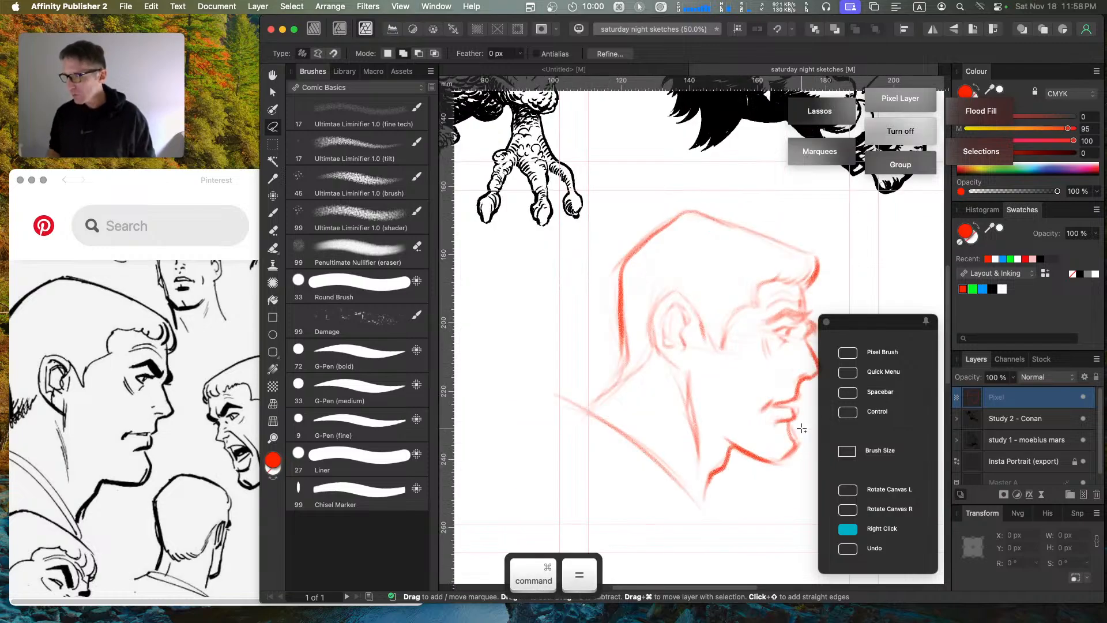
key(space)
drag(802, 429, 727, 409)
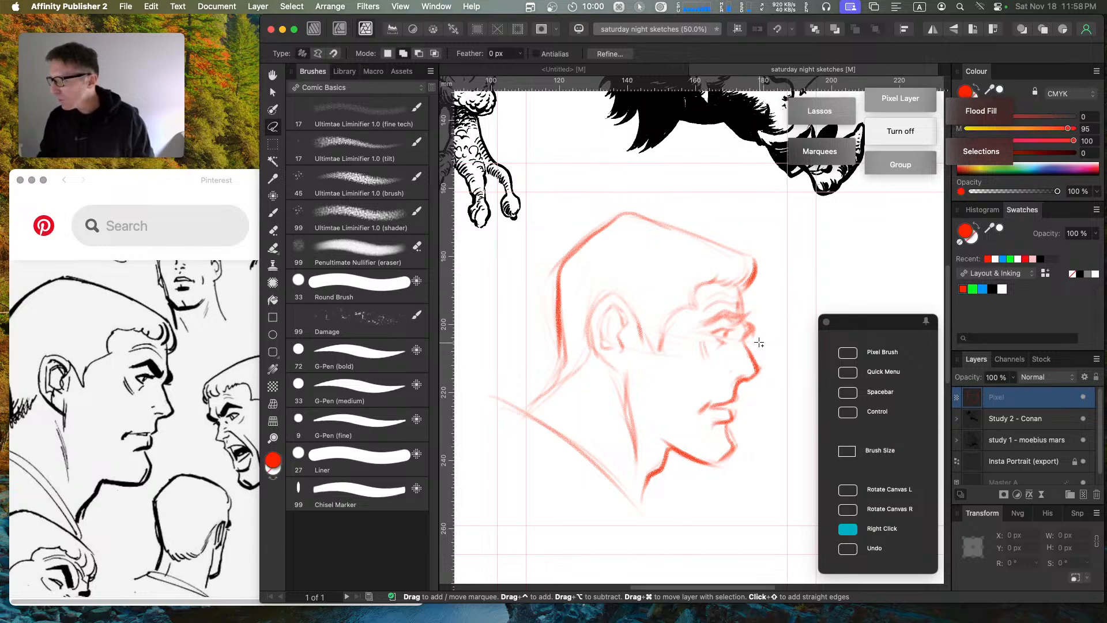
key(e)
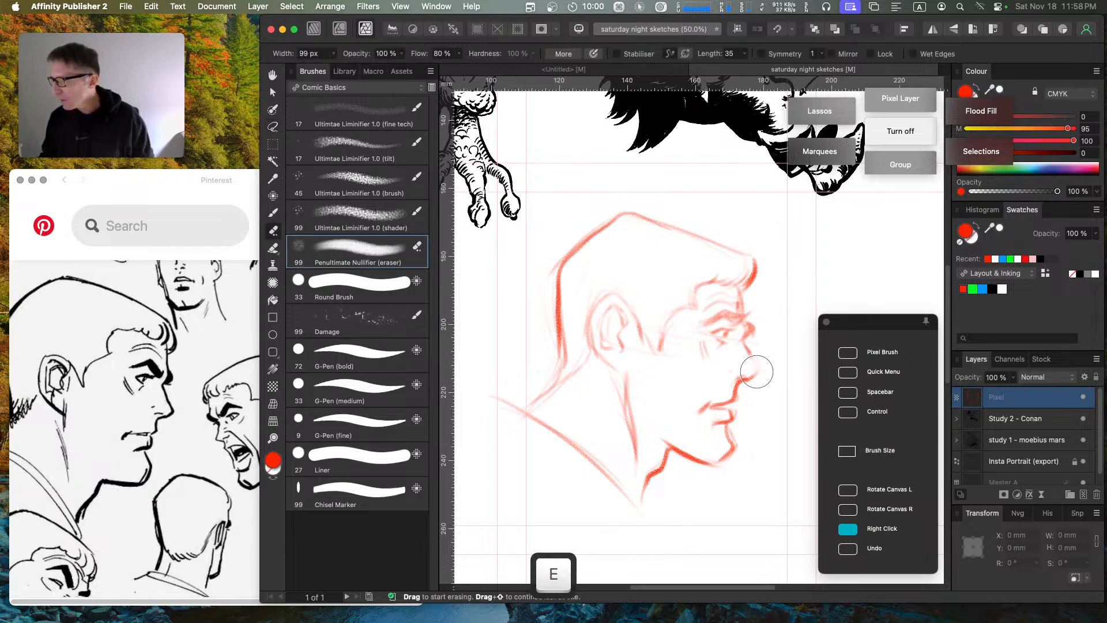
Step: Add a new pixel layer above the red head drawing and choose the black 72 px G-Pen (bold) brush for inking
key(b)
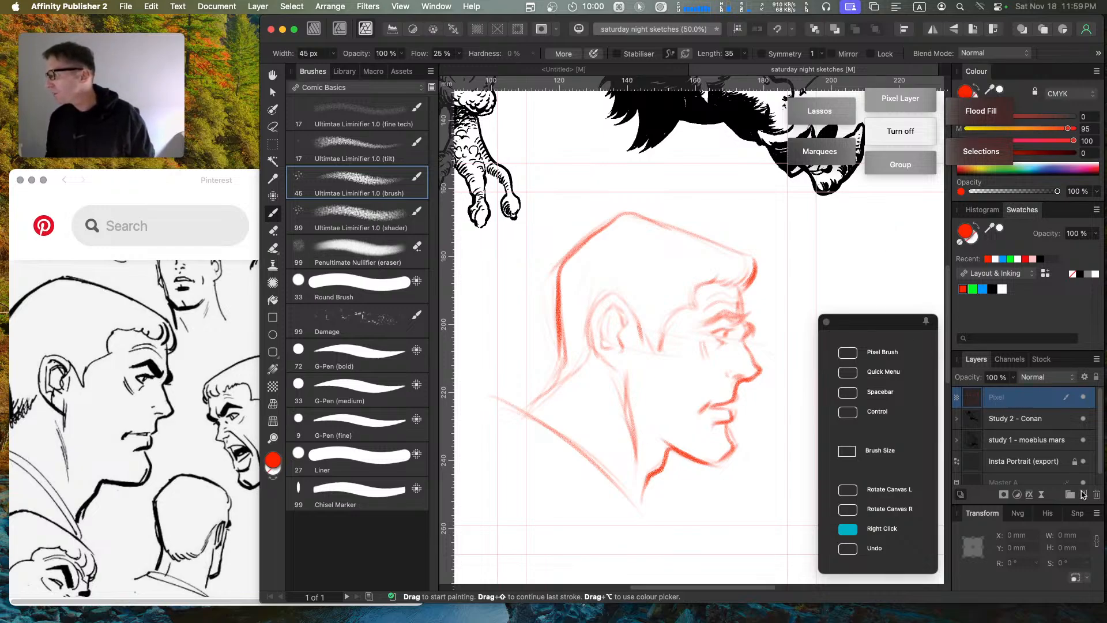
click(1084, 495)
key(b)
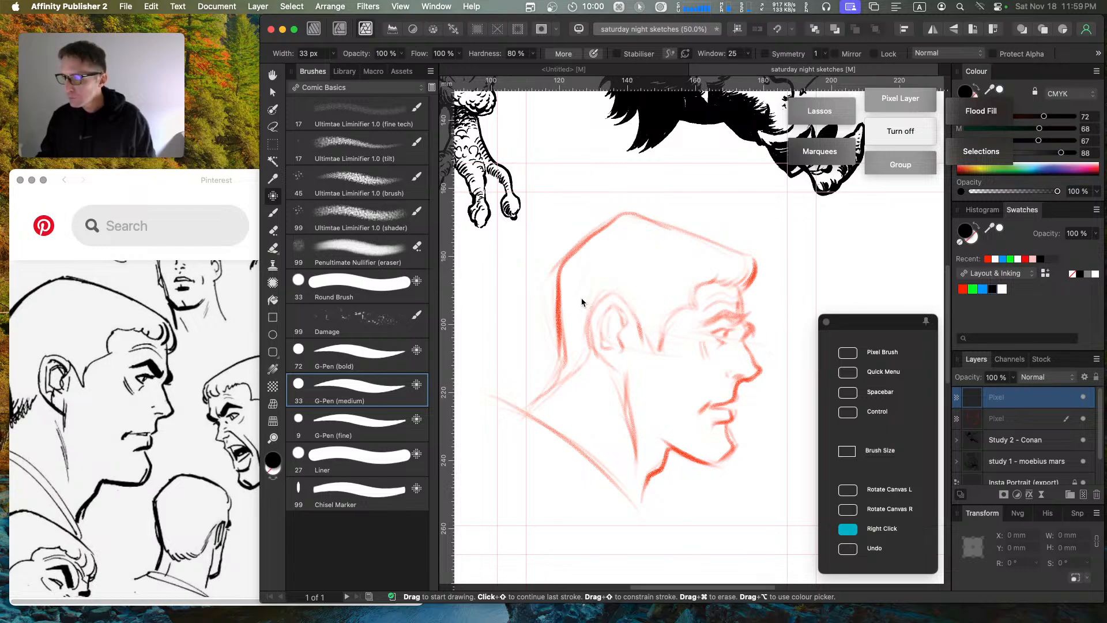
click(366, 366)
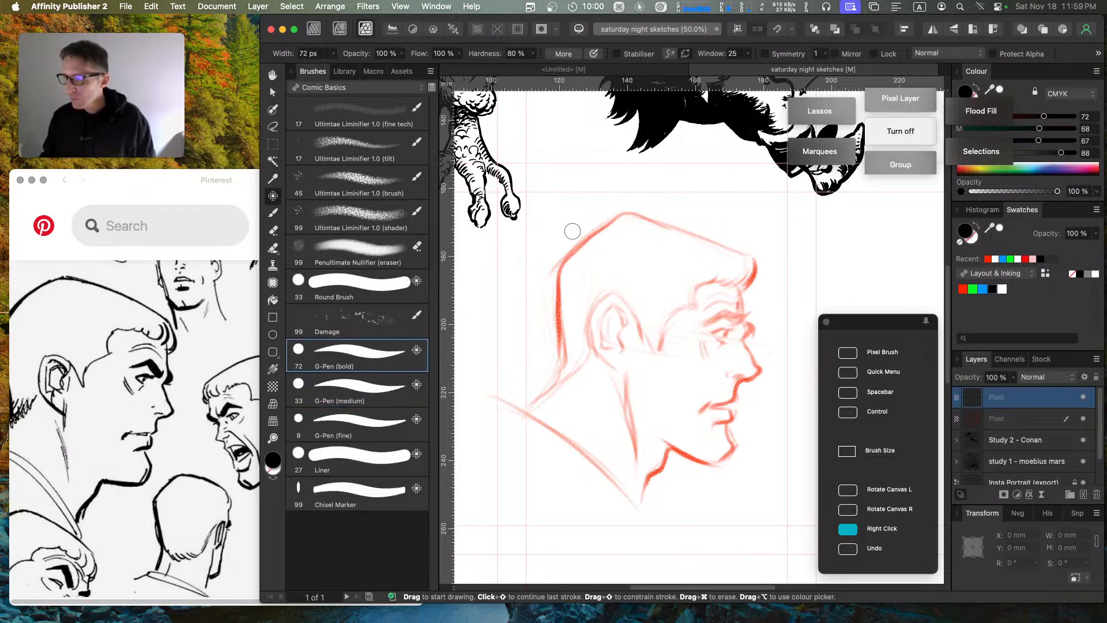
key(Caps_Lock)
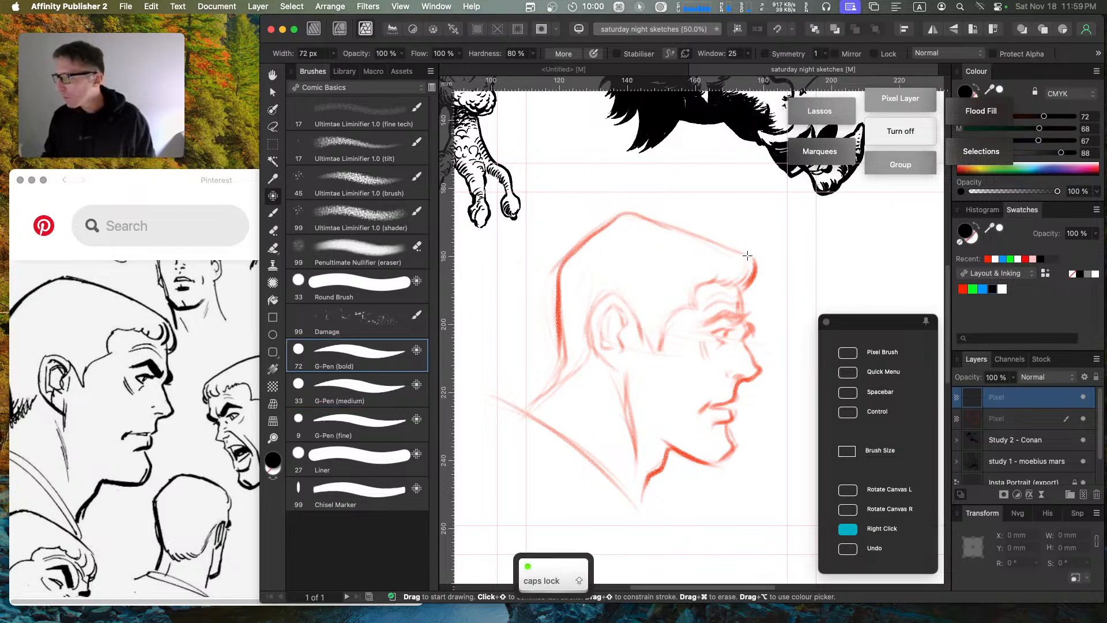
Step: Ink the top and back of the head down to the nape, adding short hair strokes behind the neck
mouse_move(748, 255)
mouse_down()
mouse_move(629, 213)
mouse_move(584, 243)
mouse_move(562, 262)
mouse_move(560, 354)
mouse_move(541, 395)
mouse_up()
mouse_move(561, 371)
mouse_down()
mouse_move(544, 394)
mouse_move(557, 389)
mouse_up()
mouse_move(577, 359)
mouse_down()
mouse_move(563, 385)
mouse_move(572, 374)
mouse_up()
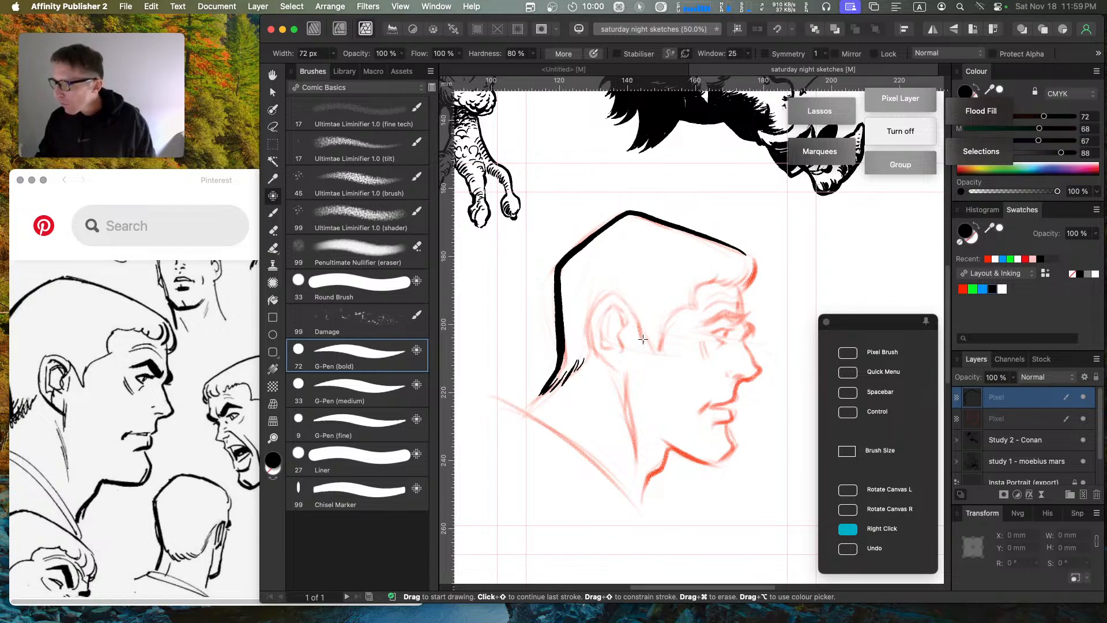
mouse_move(643, 340)
mouse_down()
mouse_move(608, 292)
mouse_move(590, 323)
mouse_move(621, 378)
mouse_up()
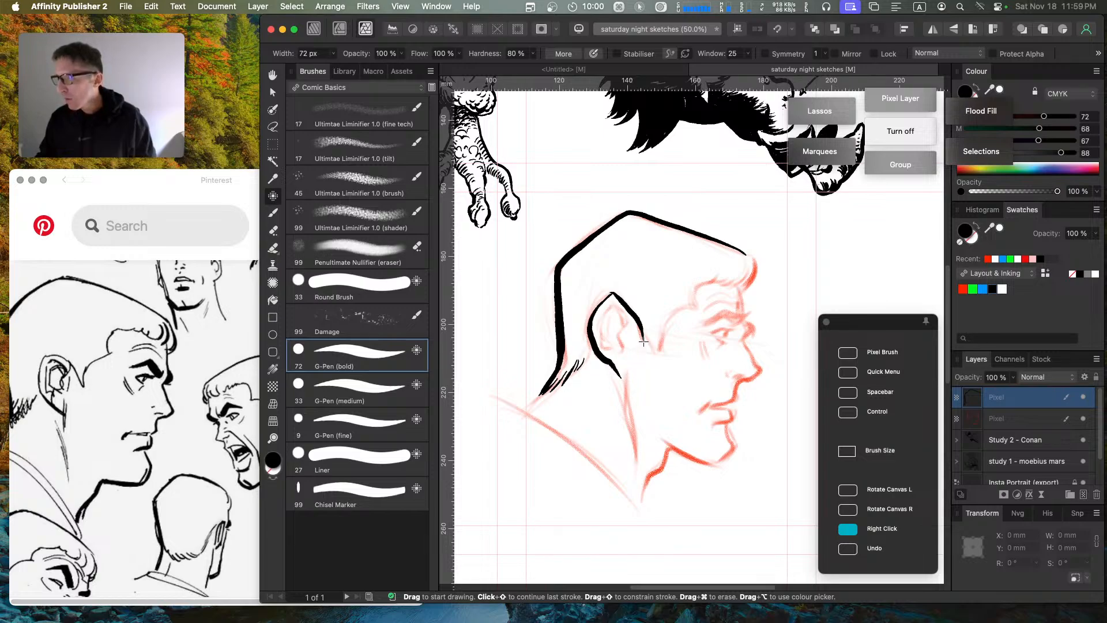
key(super+z)
key(super+z)
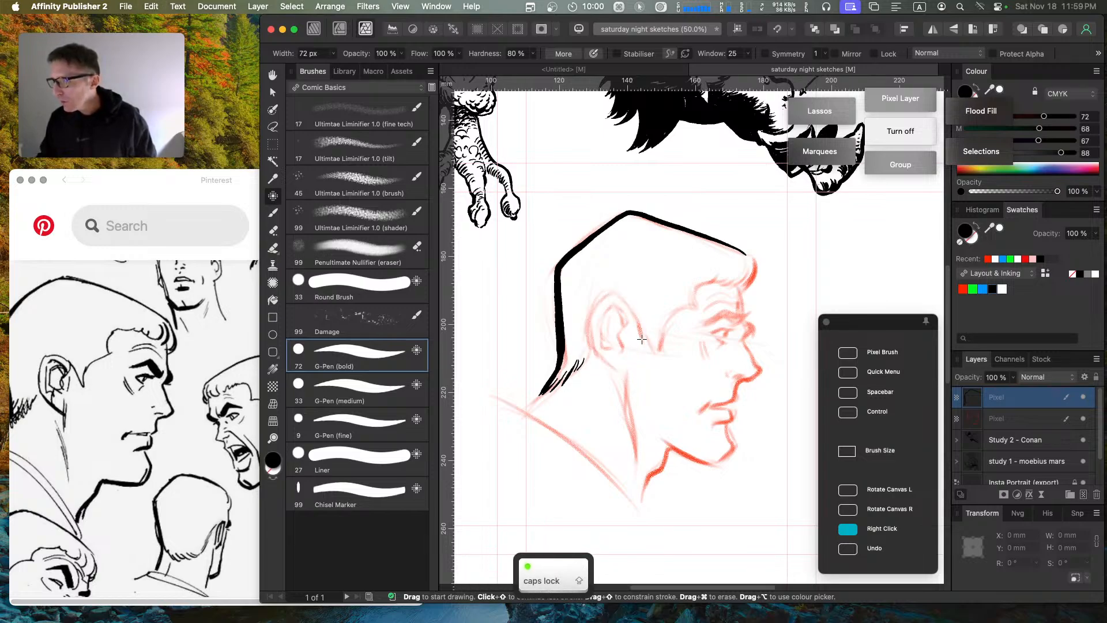
Step: Ink the ear, sideburn, fringe, eyebrow and eye over the red underdrawing
mouse_move(642, 340)
mouse_down()
mouse_move(633, 309)
mouse_move(612, 294)
mouse_move(594, 303)
mouse_move(594, 350)
mouse_move(616, 372)
mouse_move(624, 322)
mouse_move(595, 326)
mouse_move(598, 313)
mouse_move(622, 310)
mouse_move(606, 348)
mouse_move(609, 336)
mouse_move(658, 349)
mouse_move(665, 320)
mouse_move(696, 310)
mouse_move(695, 293)
mouse_move(717, 276)
mouse_move(710, 281)
mouse_move(732, 268)
mouse_move(723, 281)
mouse_move(744, 276)
mouse_move(749, 256)
mouse_move(740, 282)
mouse_move(753, 277)
mouse_move(743, 295)
mouse_move(756, 268)
mouse_move(741, 290)
mouse_move(748, 315)
mouse_move(728, 315)
mouse_move(746, 315)
mouse_move(749, 332)
mouse_move(731, 303)
mouse_up()
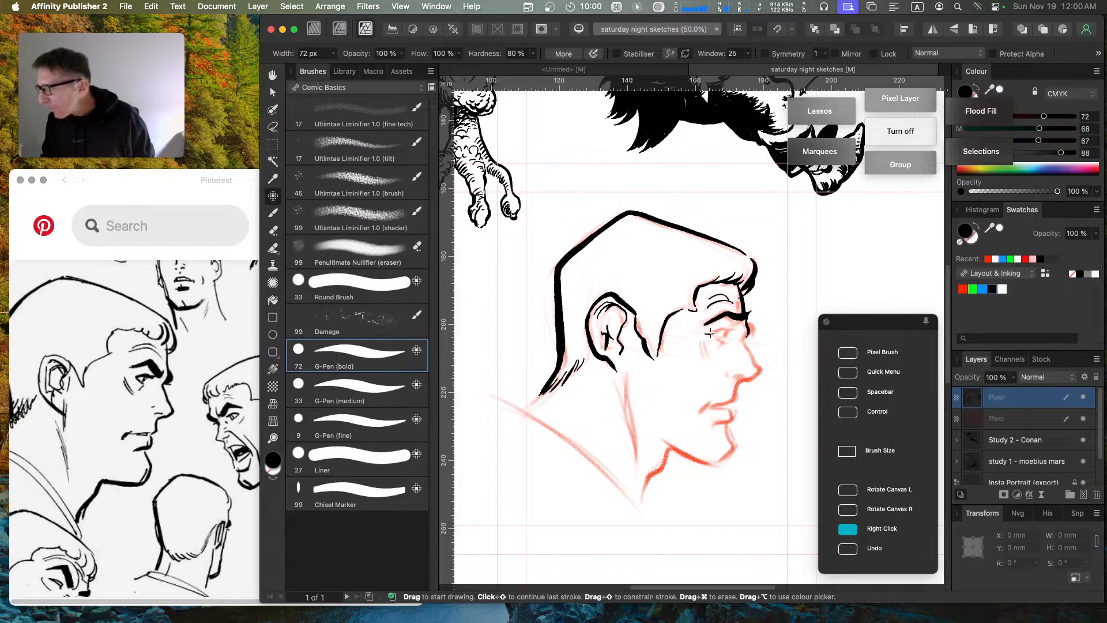
drag(705, 333, 736, 329)
key(super+z)
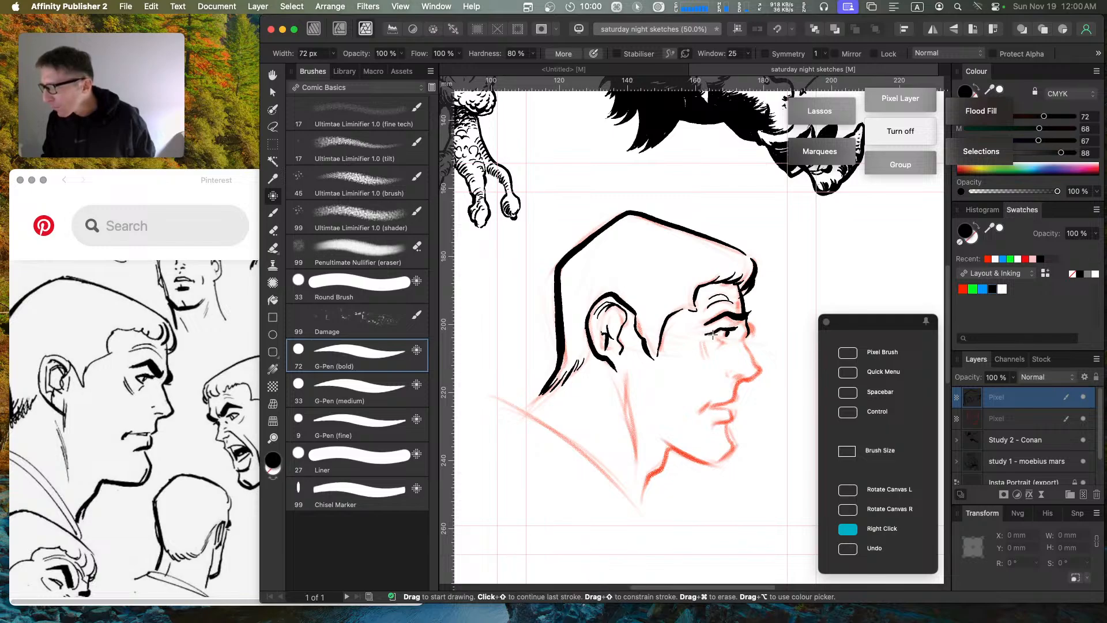
mouse_move(713, 335)
mouse_down()
mouse_move(750, 331)
mouse_move(750, 317)
mouse_up()
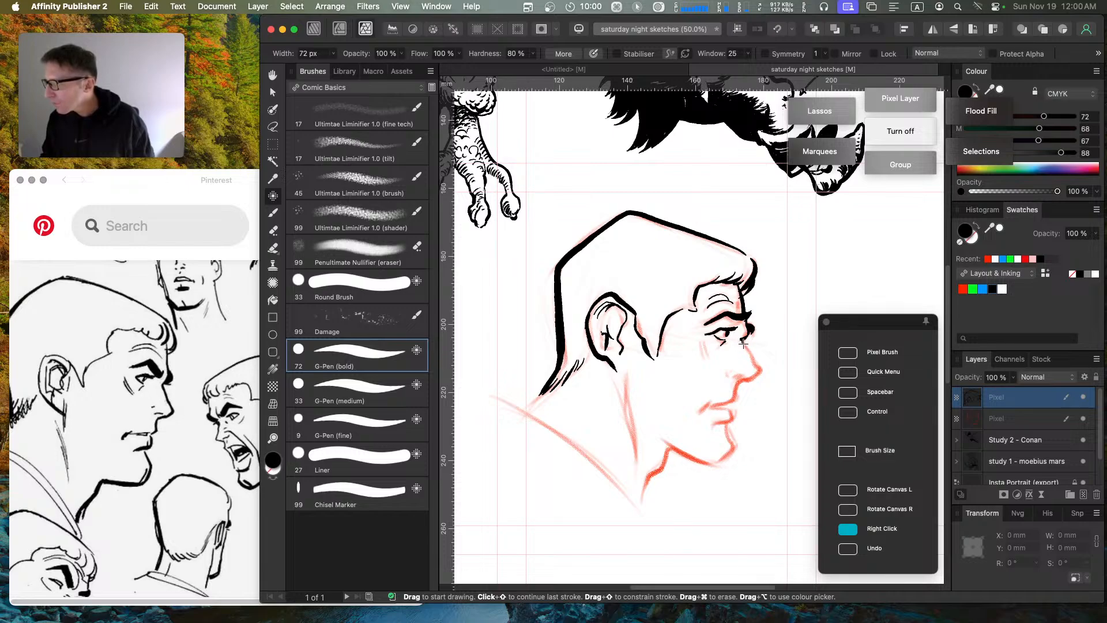
key(Caps_Lock)
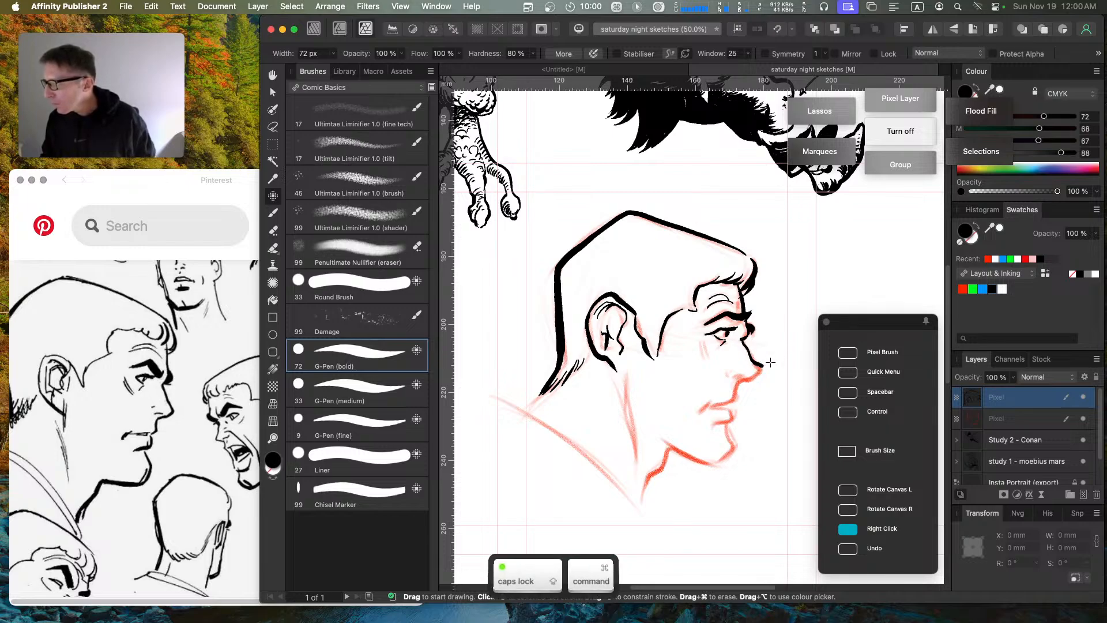
drag(749, 334, 743, 340)
key(super+z)
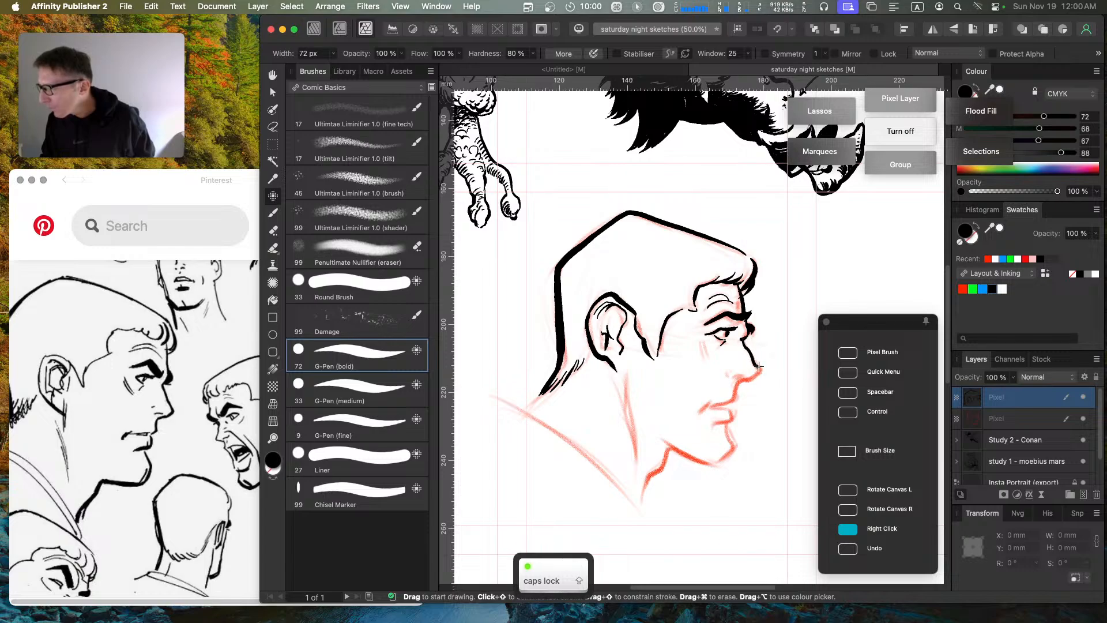
drag(759, 367, 744, 379)
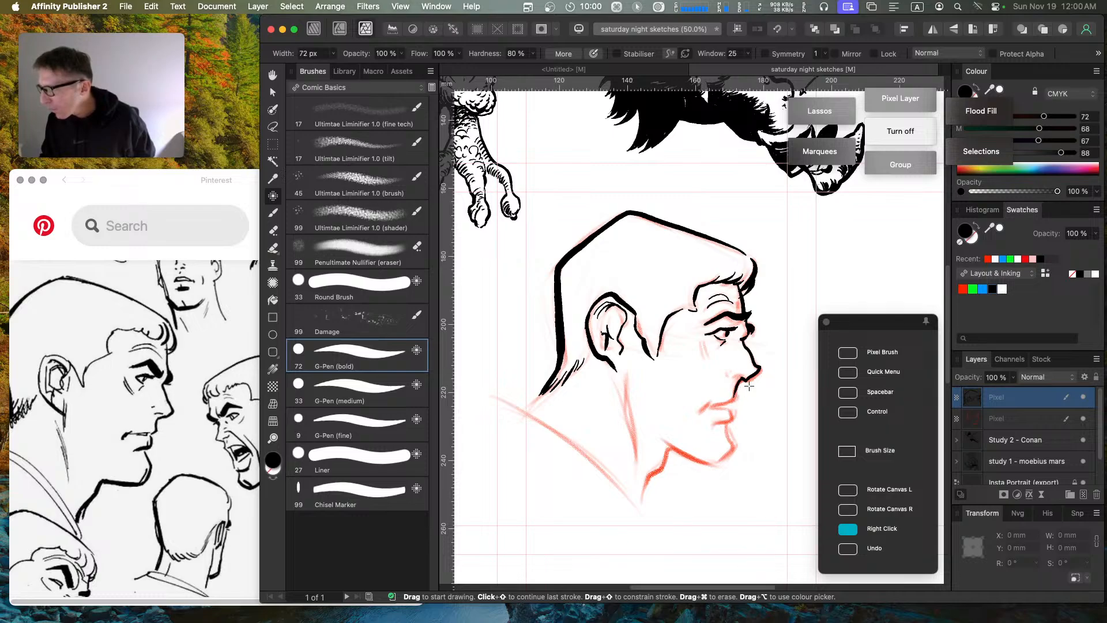
key(Caps_Lock)
key(super+z)
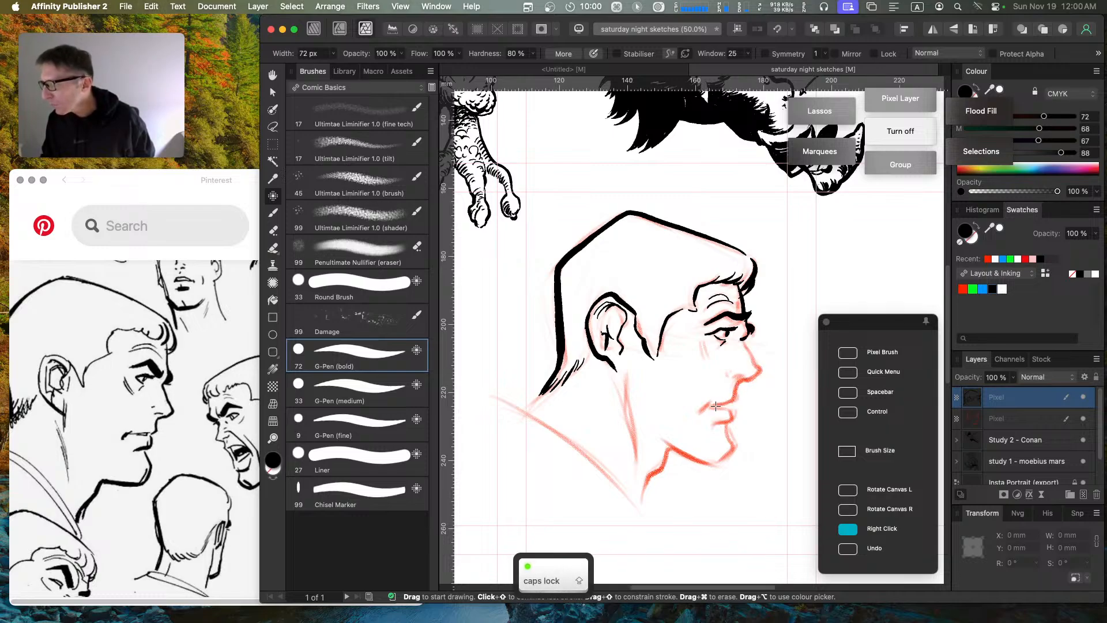
mouse_move(700, 411)
mouse_down()
mouse_move(732, 399)
mouse_move(762, 364)
mouse_up()
key(super+z)
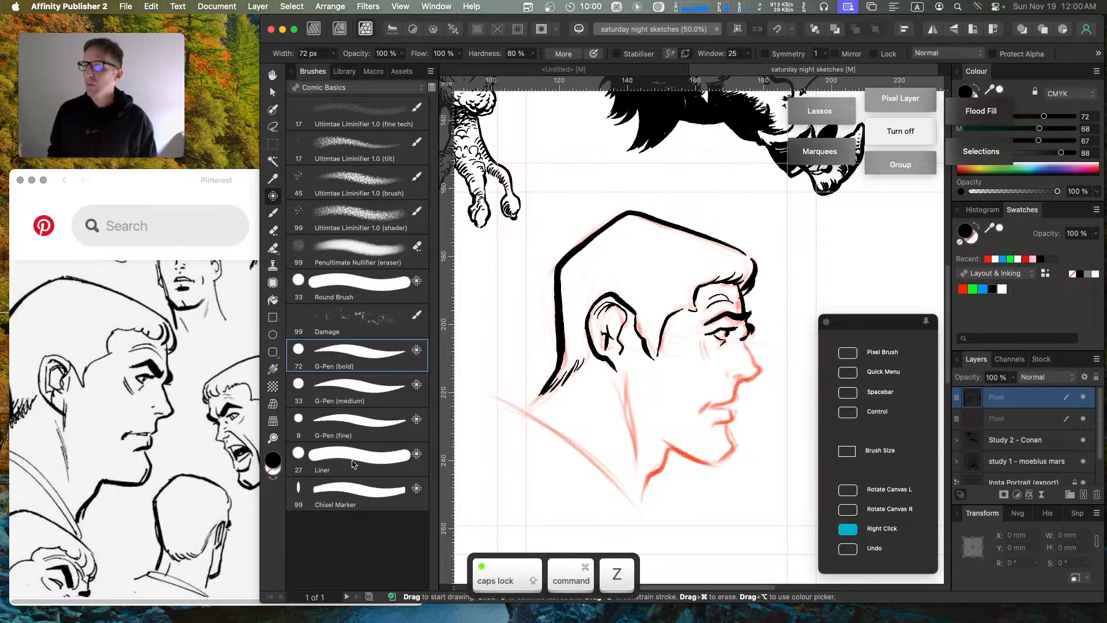
Step: Switch to the 33 px G-Pen (medium), undo the bold strokes at the nose bridge, and ink the eye creases, nose and upper lip
click(422, 391)
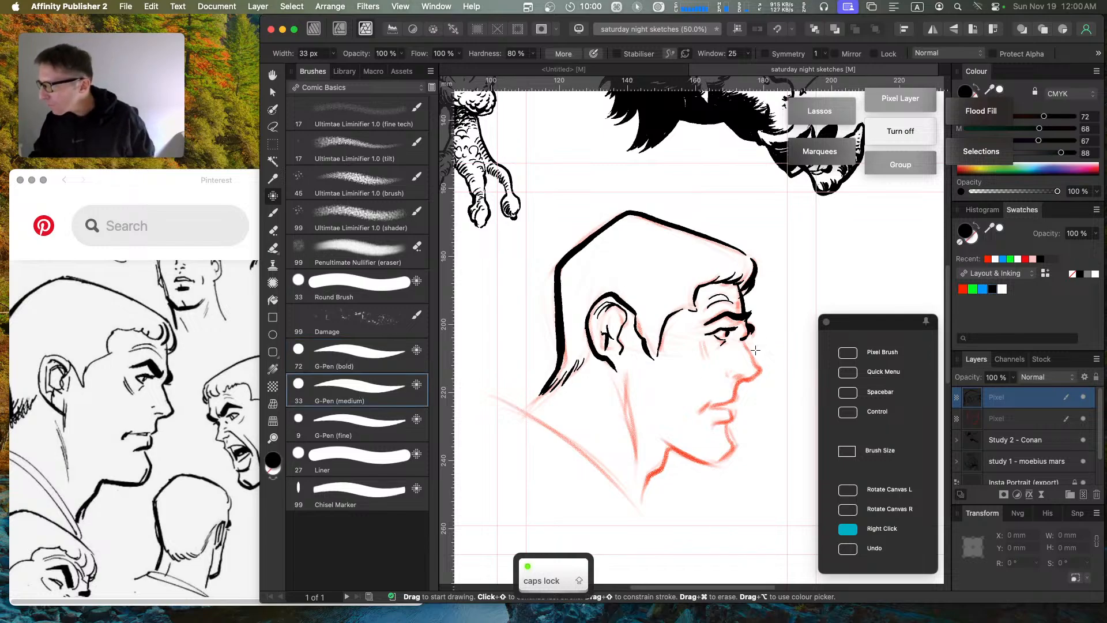
key(super+z)
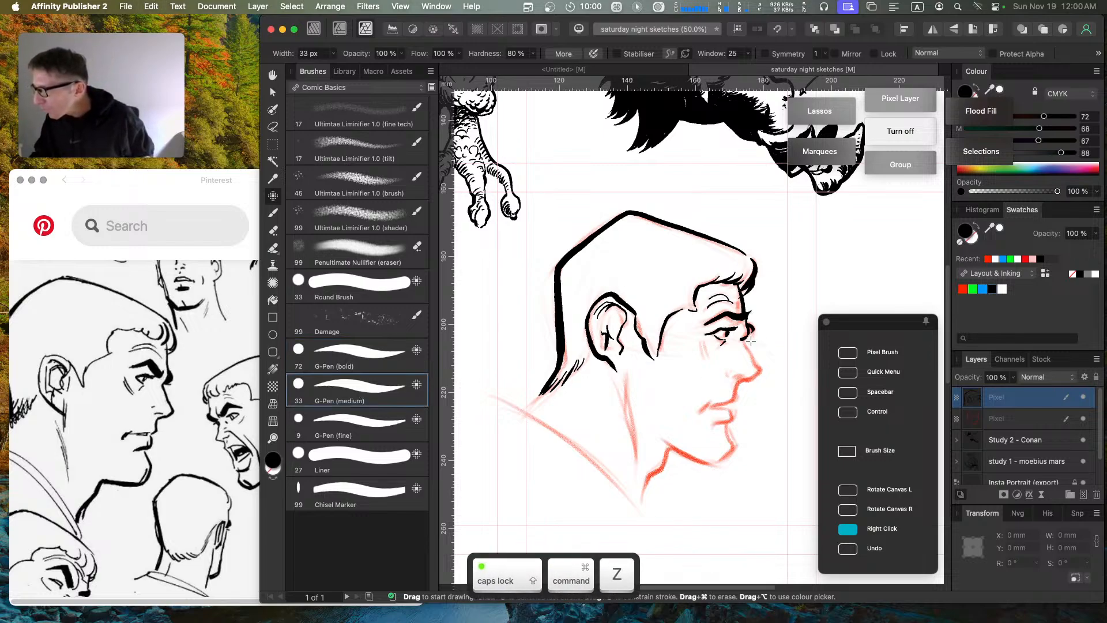
key(super+z)
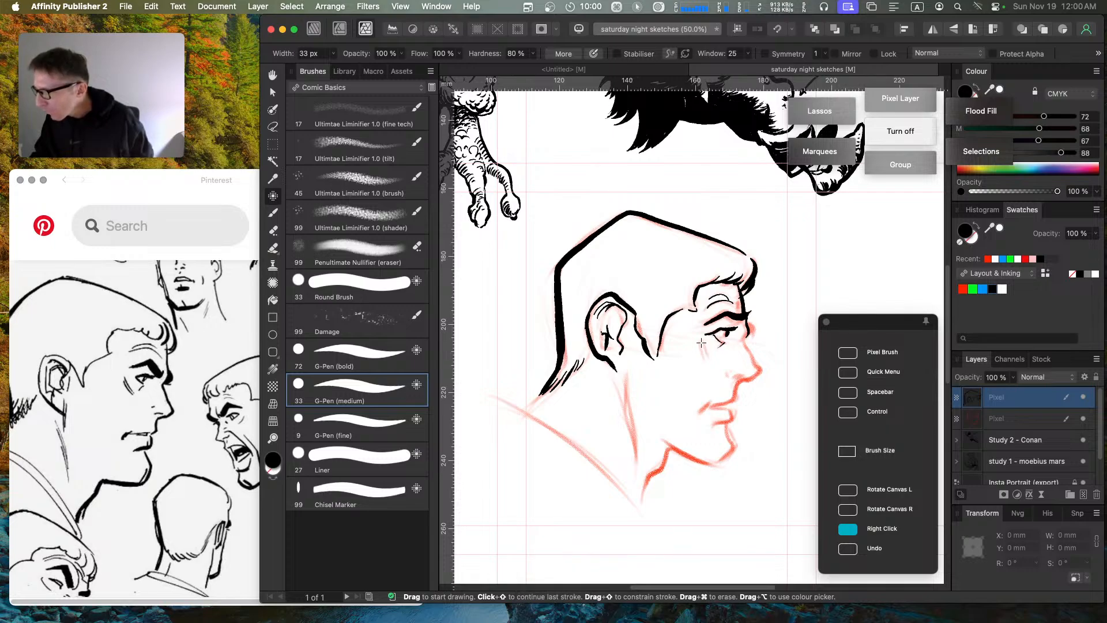
drag(706, 343, 713, 354)
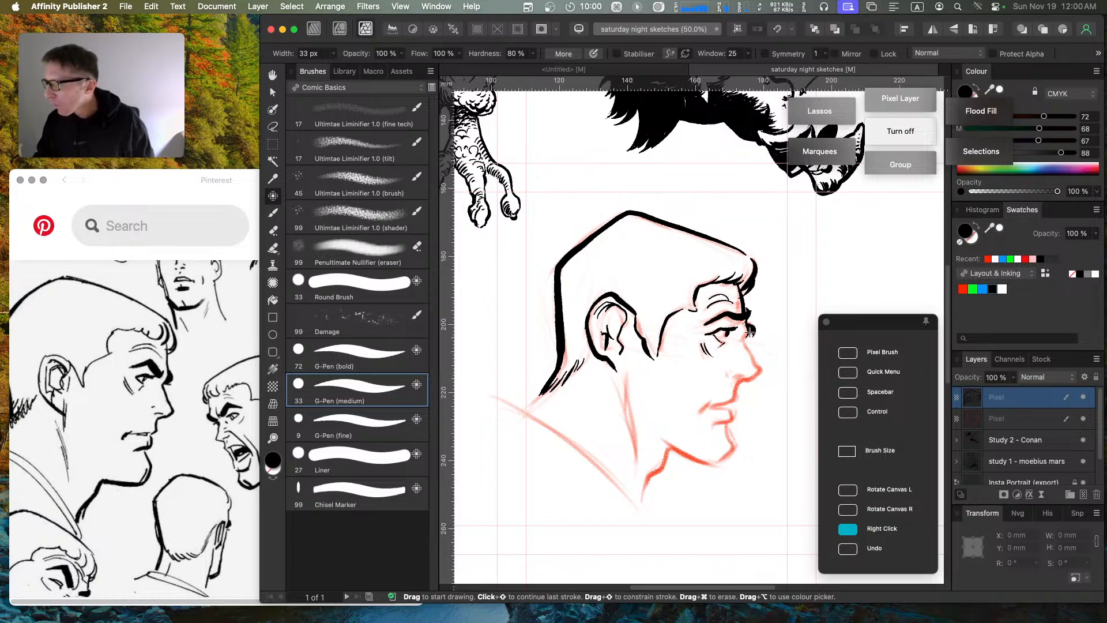
mouse_move(750, 328)
mouse_down()
mouse_move(761, 370)
mouse_move(705, 408)
mouse_move(699, 415)
mouse_up()
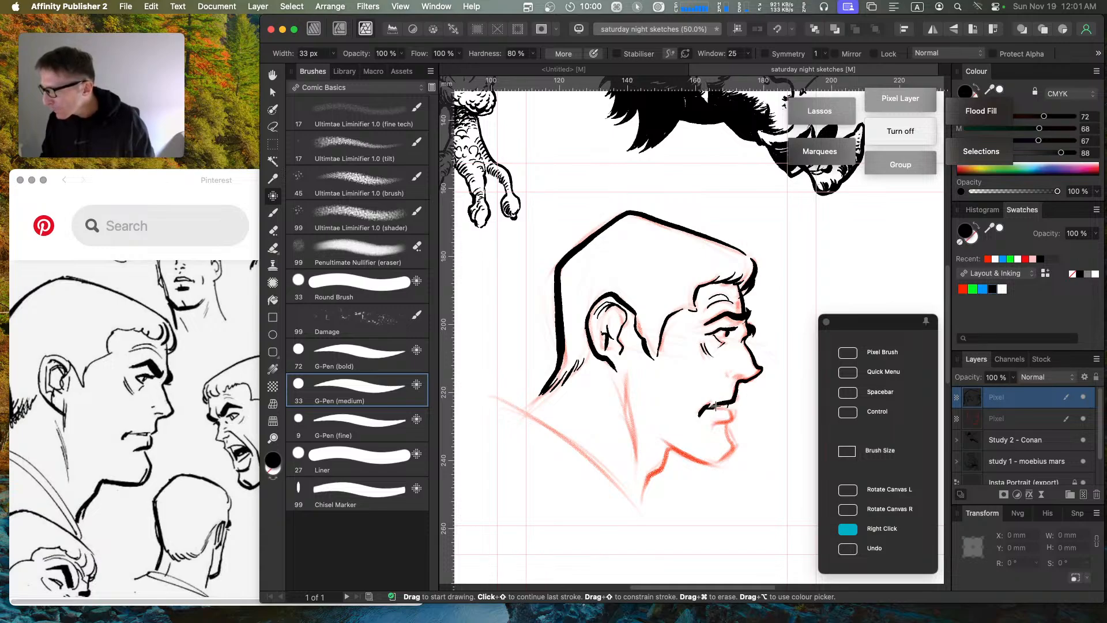
Step: Ink the lower lip of the profile, undoing and redrawing its strokes
key(Caps_Lock)
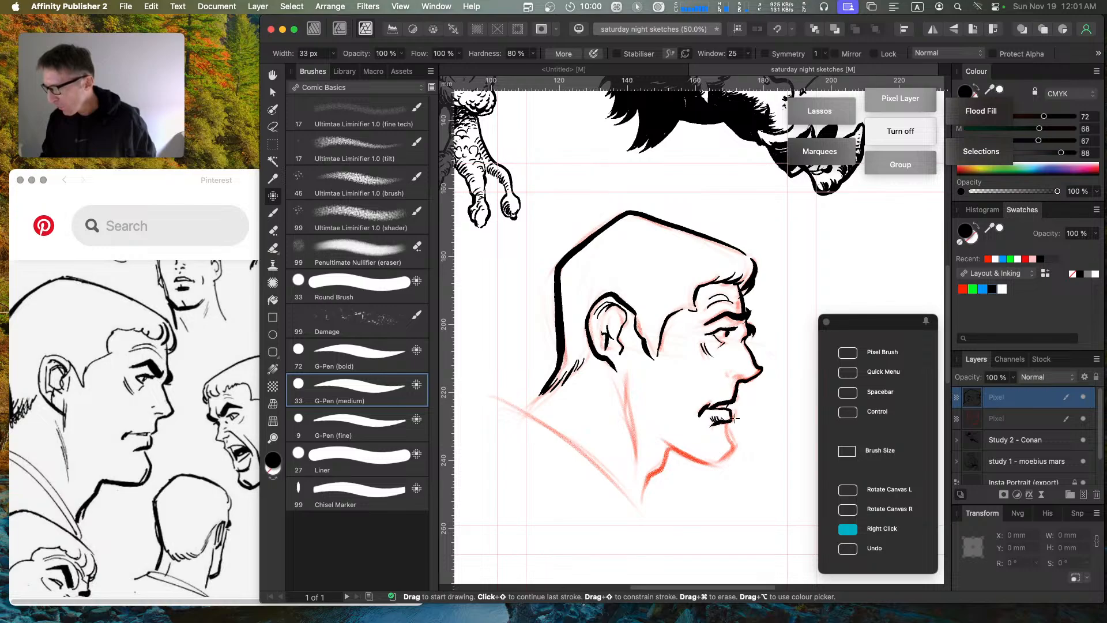
key(super+z)
key(super+z)
key(super+z)
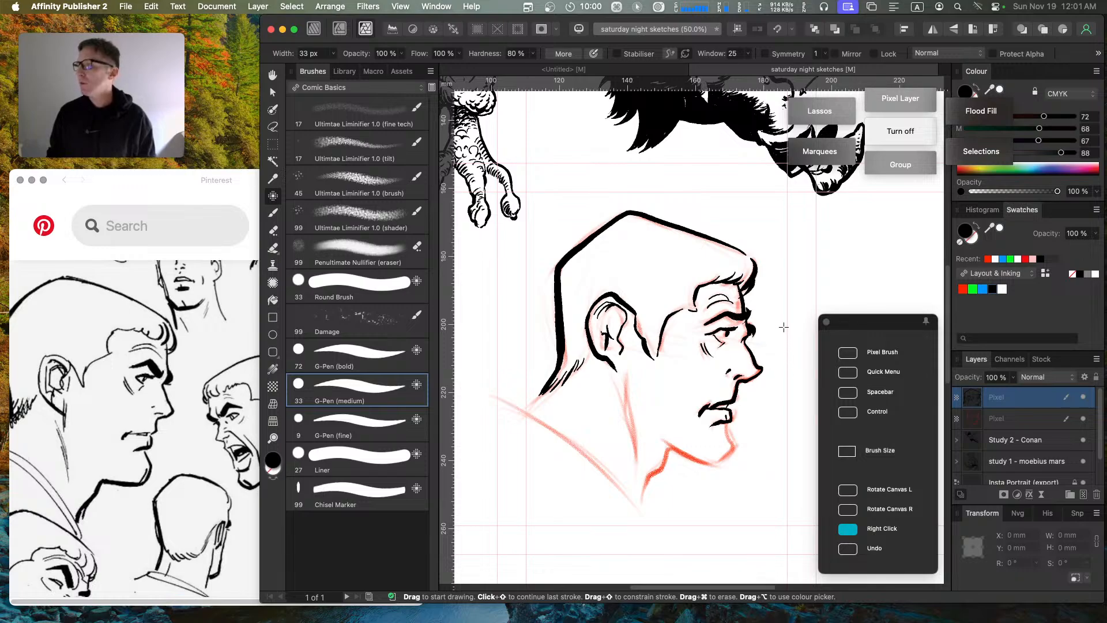
drag(815, 278, 784, 312)
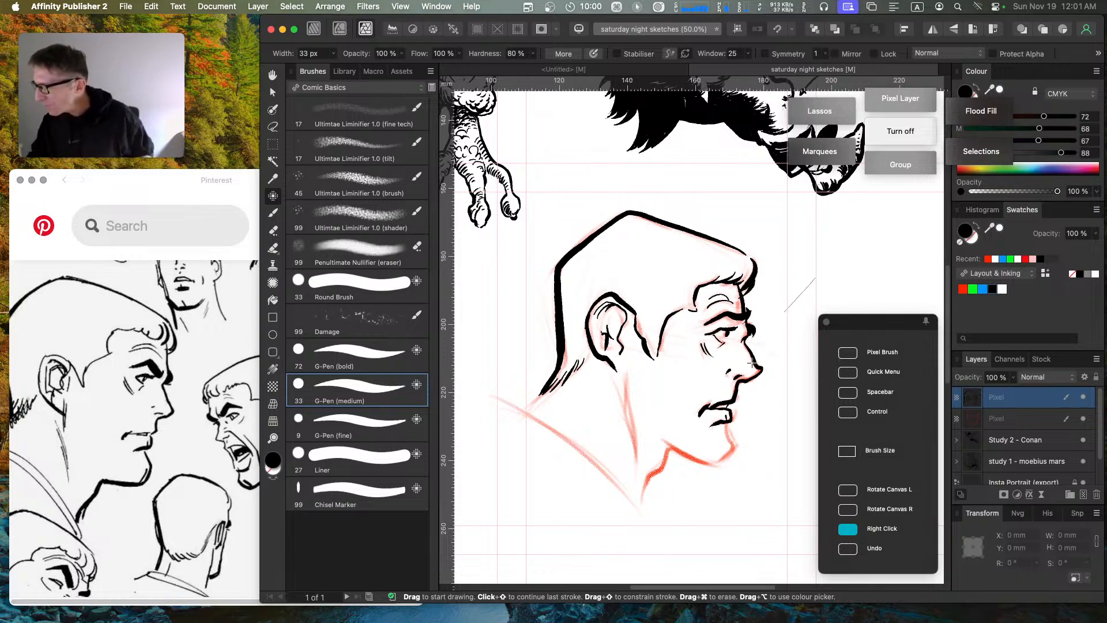
key(Caps_Lock)
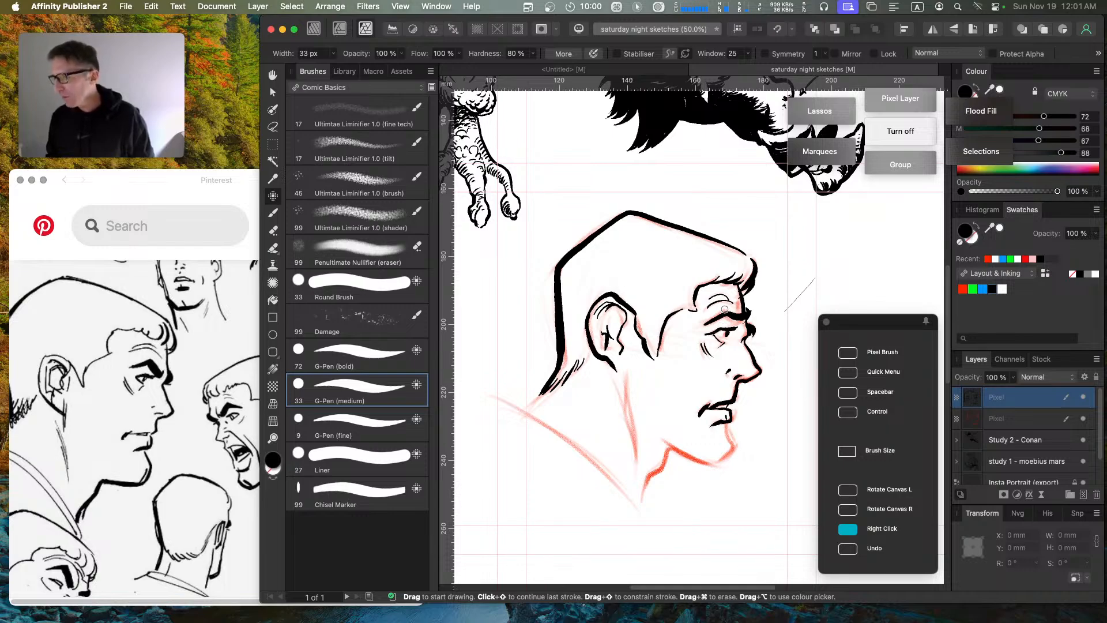
Step: Erase the inked eyebrow and brow ridge above the nose with the 99 px Penultimate Nullifier eraser
key(e)
key(a)
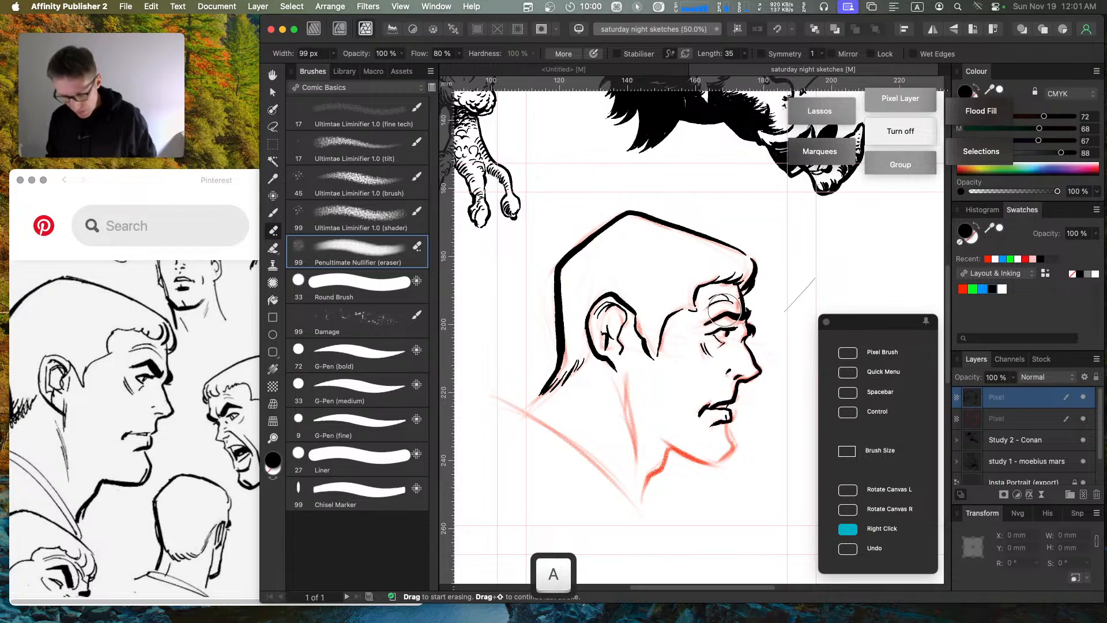
key(Caps_Lock)
key(a)
mouse_move(728, 312)
mouse_down()
mouse_move(709, 319)
mouse_move(771, 316)
mouse_up()
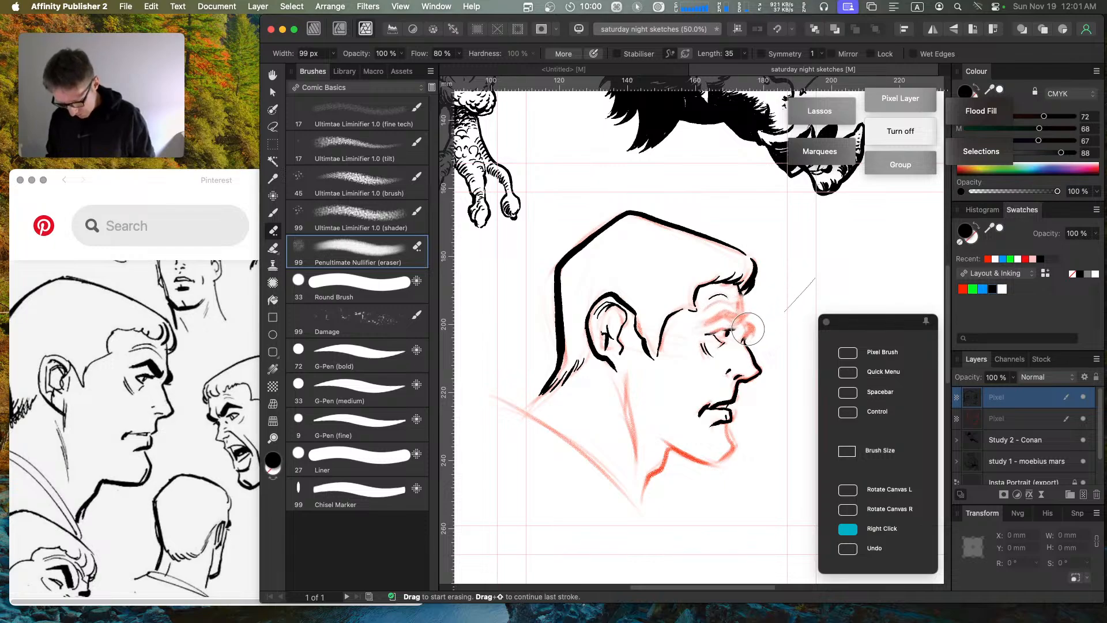
Step: Redraw a thick, angular eyebrow and the nose bridge with the 33 px G-Pen (medium), cleaning up the edges
key(y)
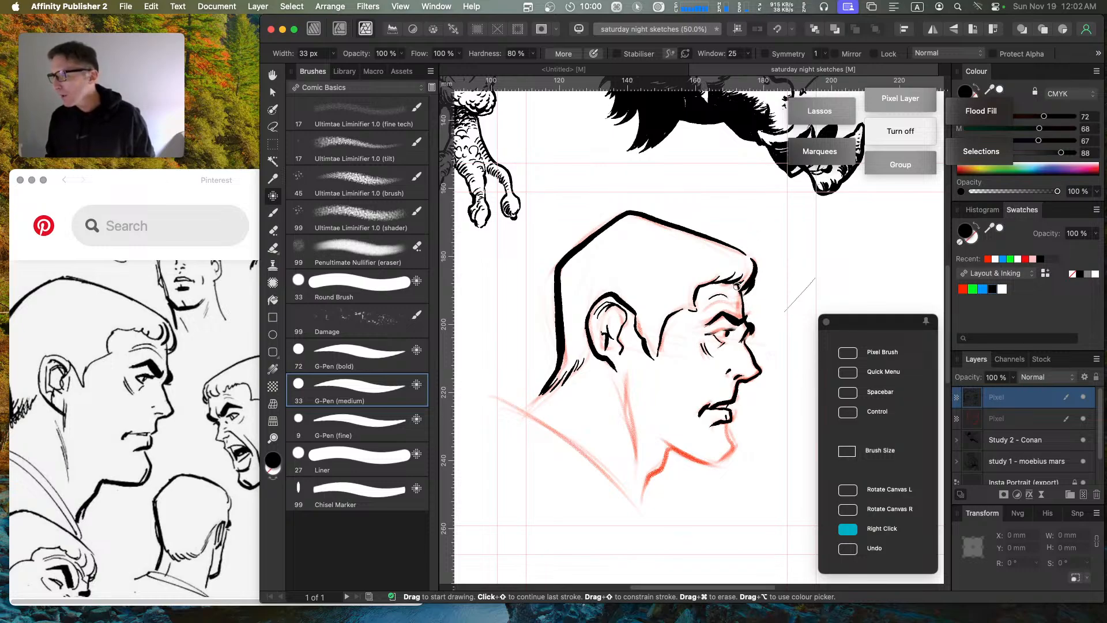
key(a)
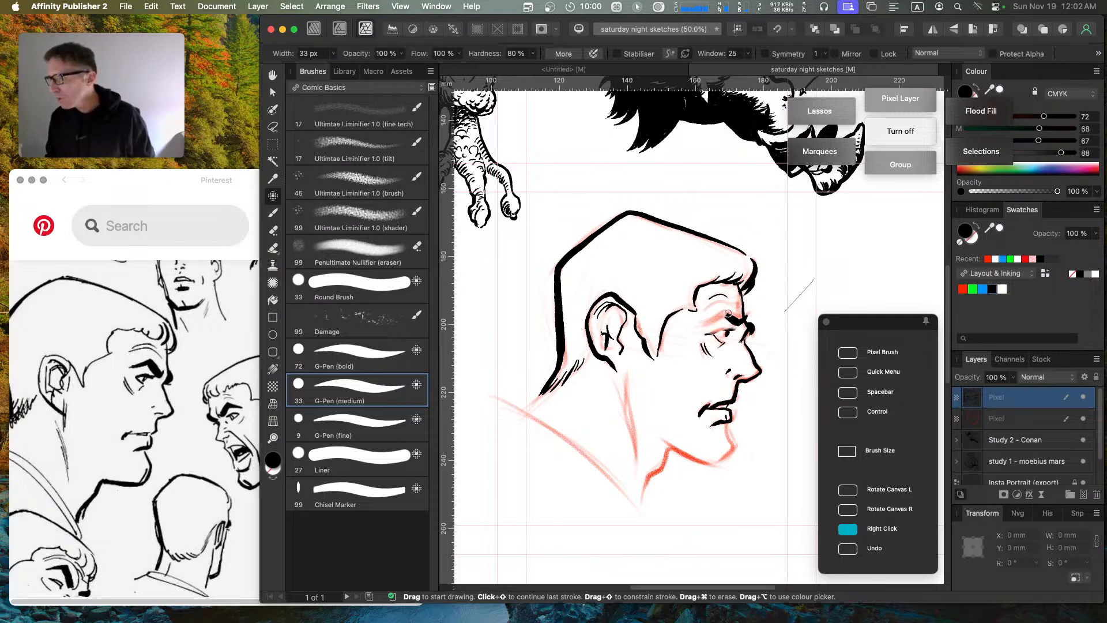
drag(706, 321, 739, 323)
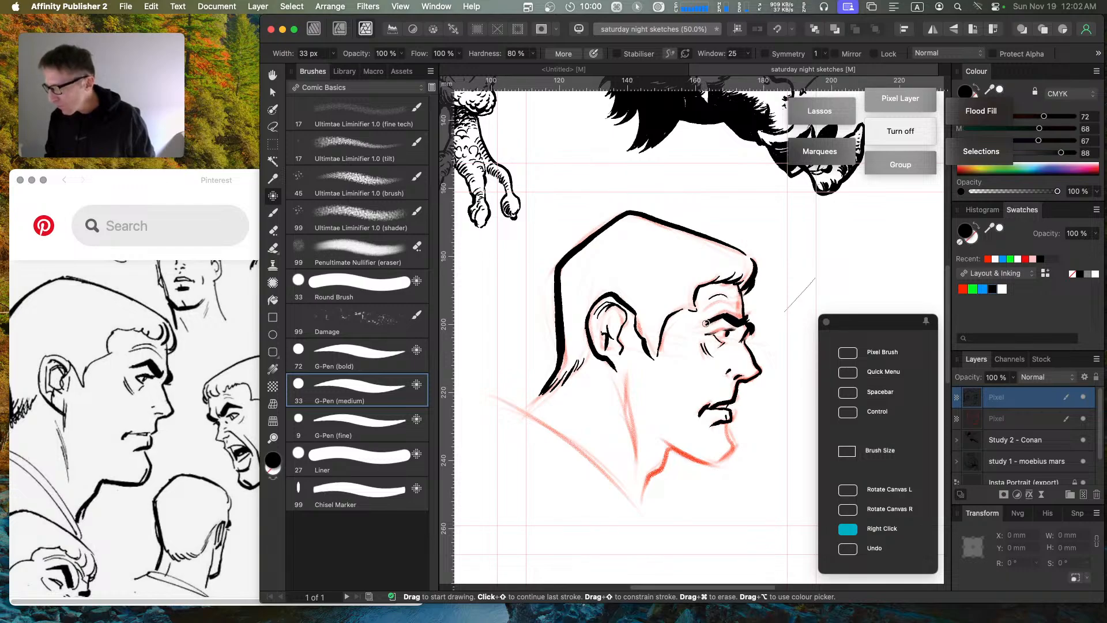
key(a)
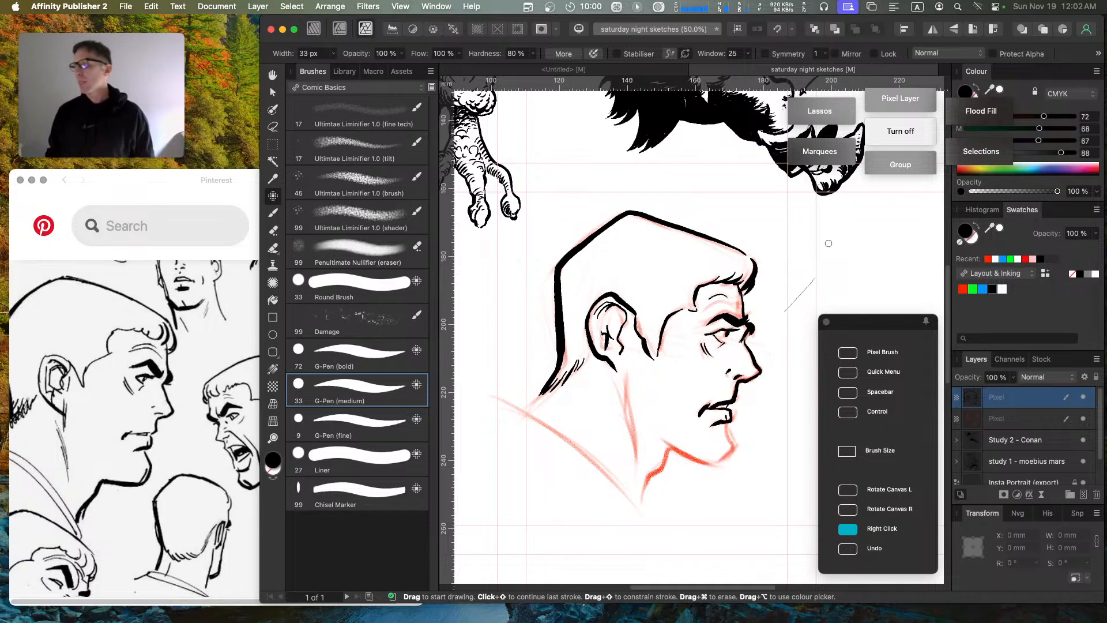
key(a)
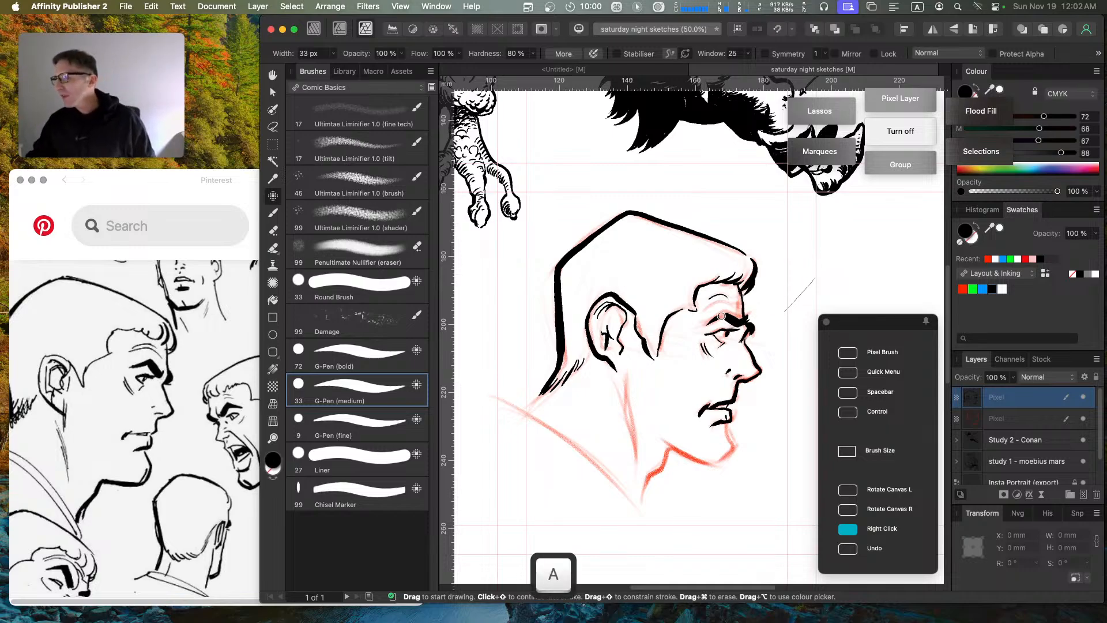
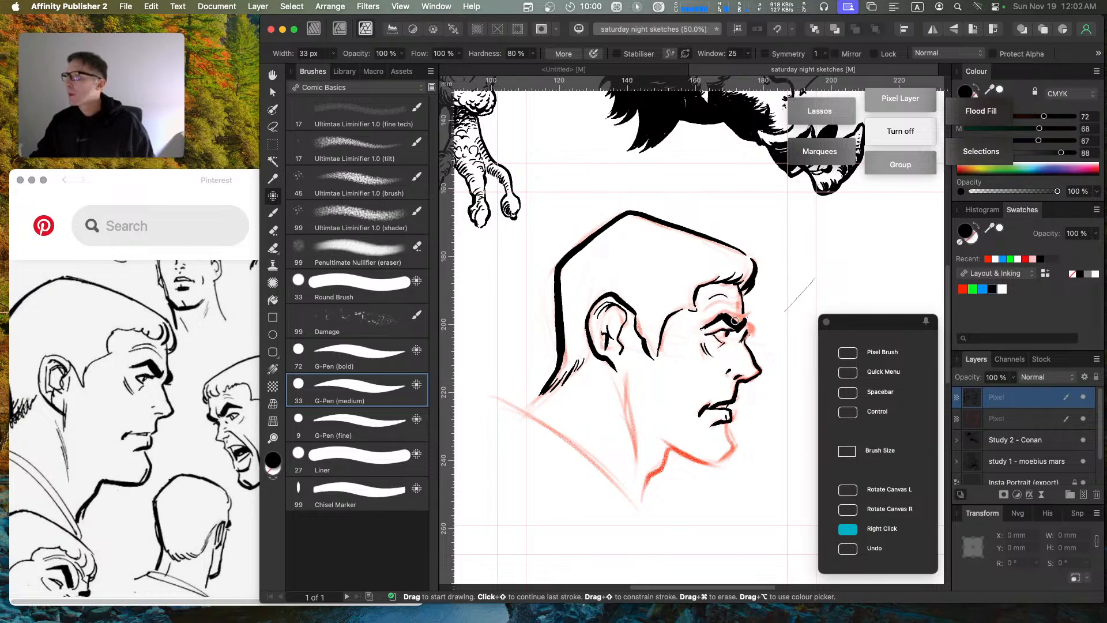
key(a)
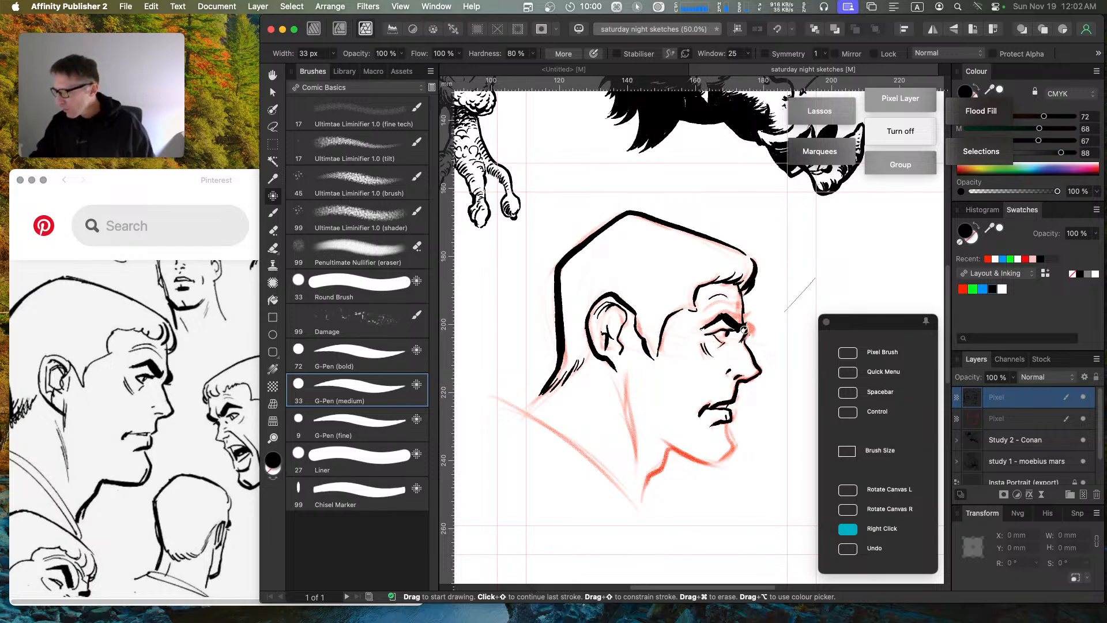
drag(750, 326, 749, 336)
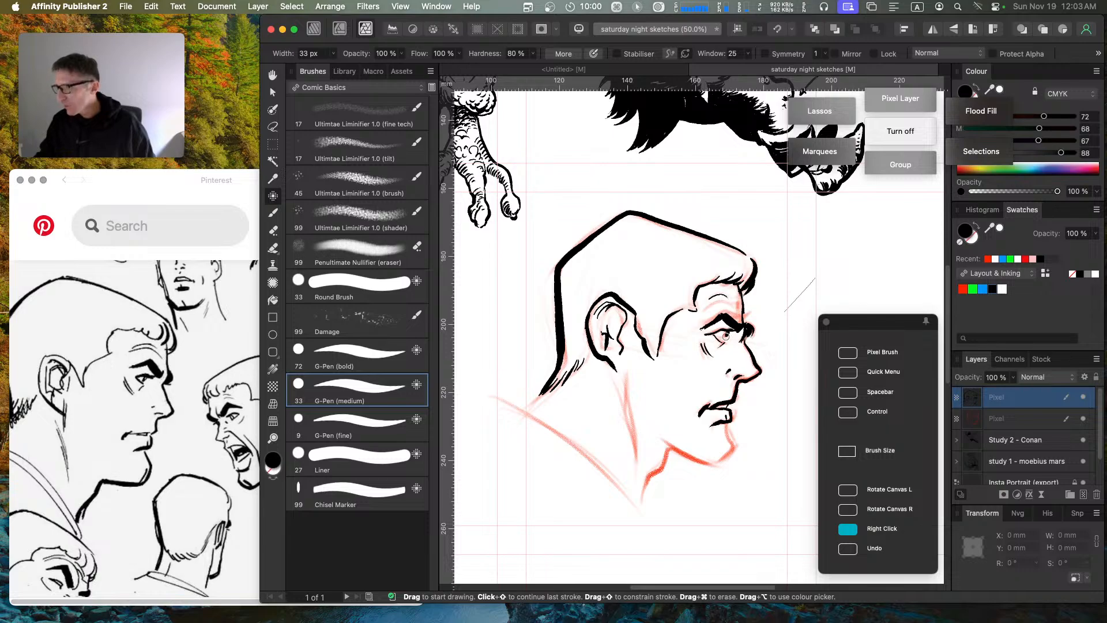
key(a)
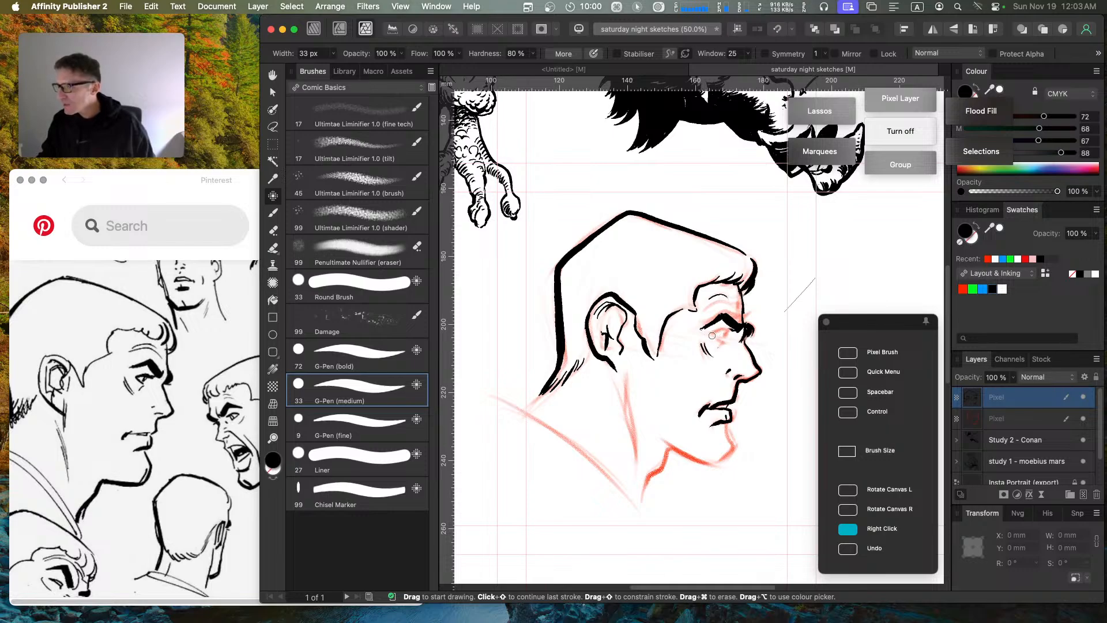
key(Caps_Lock)
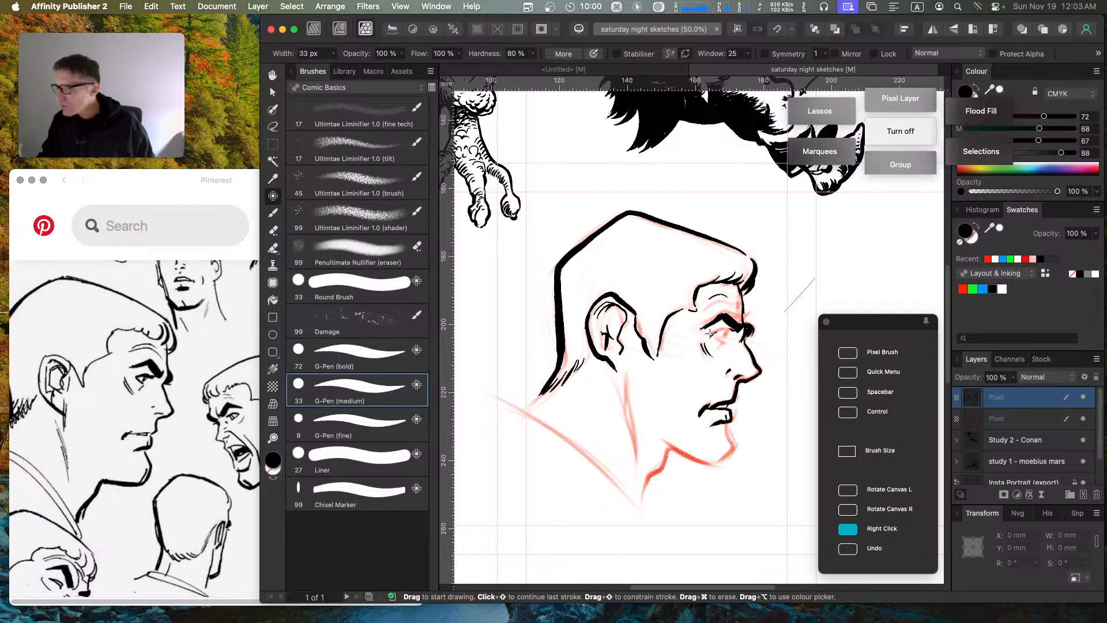
drag(719, 330, 731, 333)
key(super+plus)
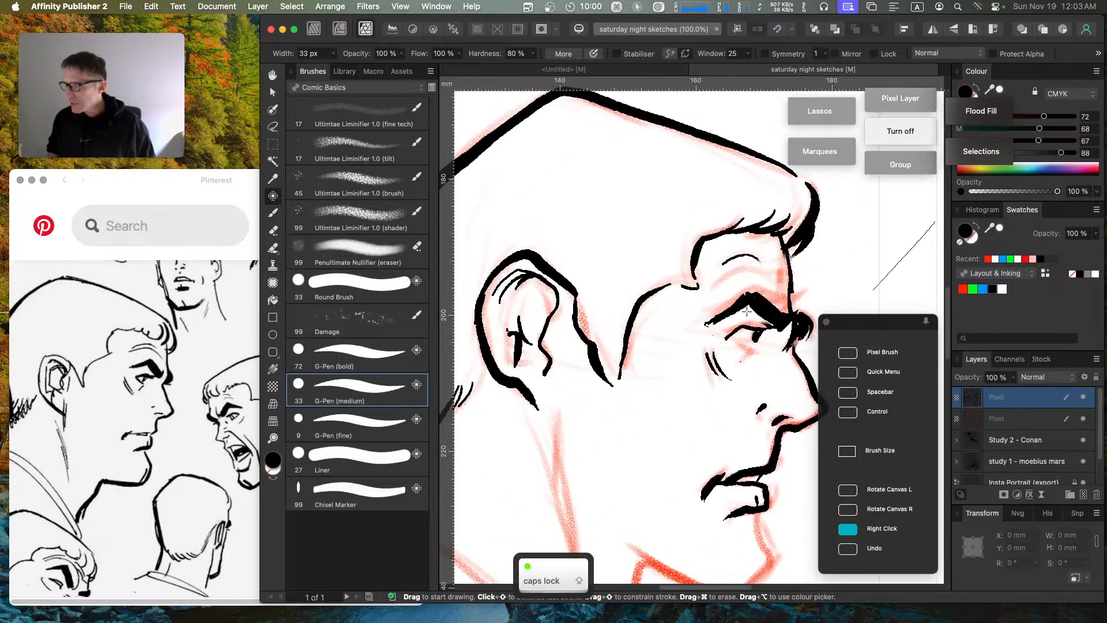
key(super+z)
key(super+z)
key(super+z)
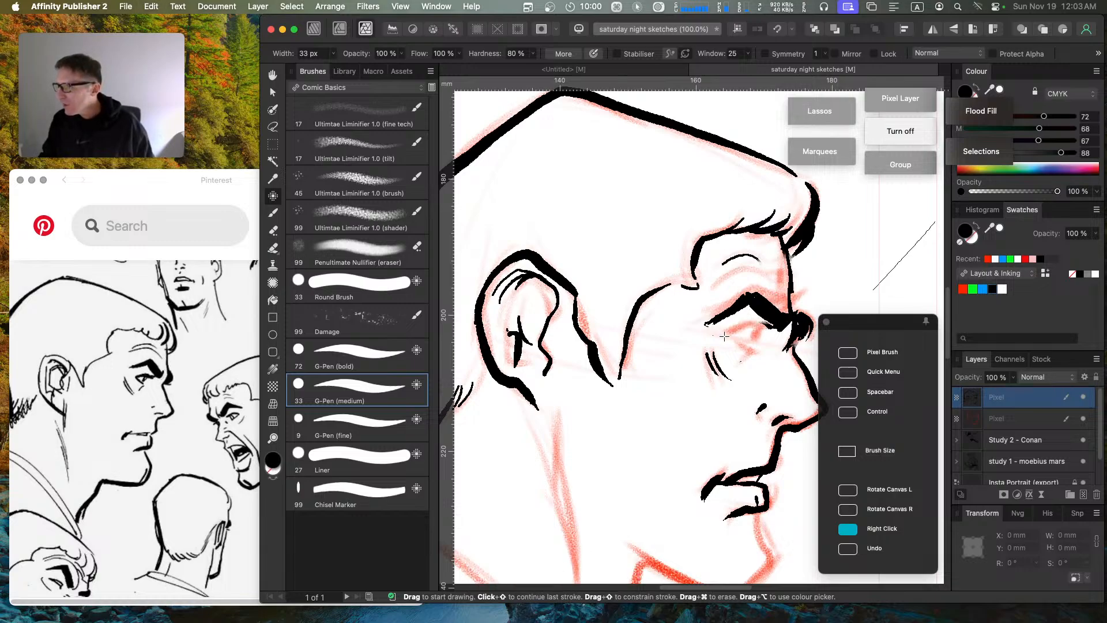
key(super+z)
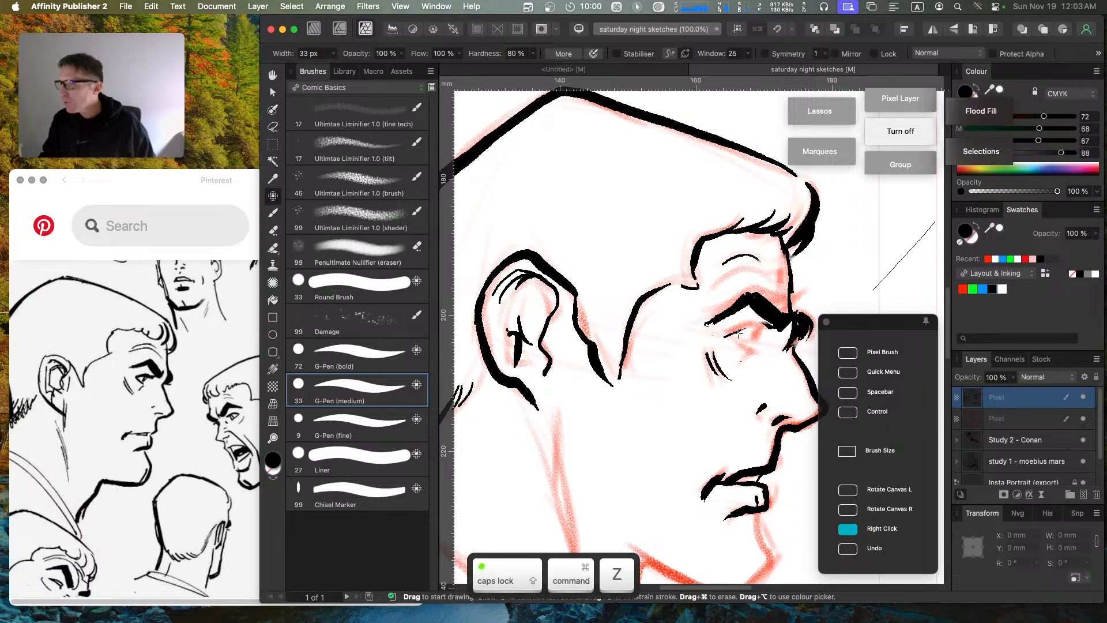
Step: Ink the narrowed eye beneath the eyebrow with its upper lid, pupil and lower lid, and add curved forehead creases
drag(723, 337, 761, 328)
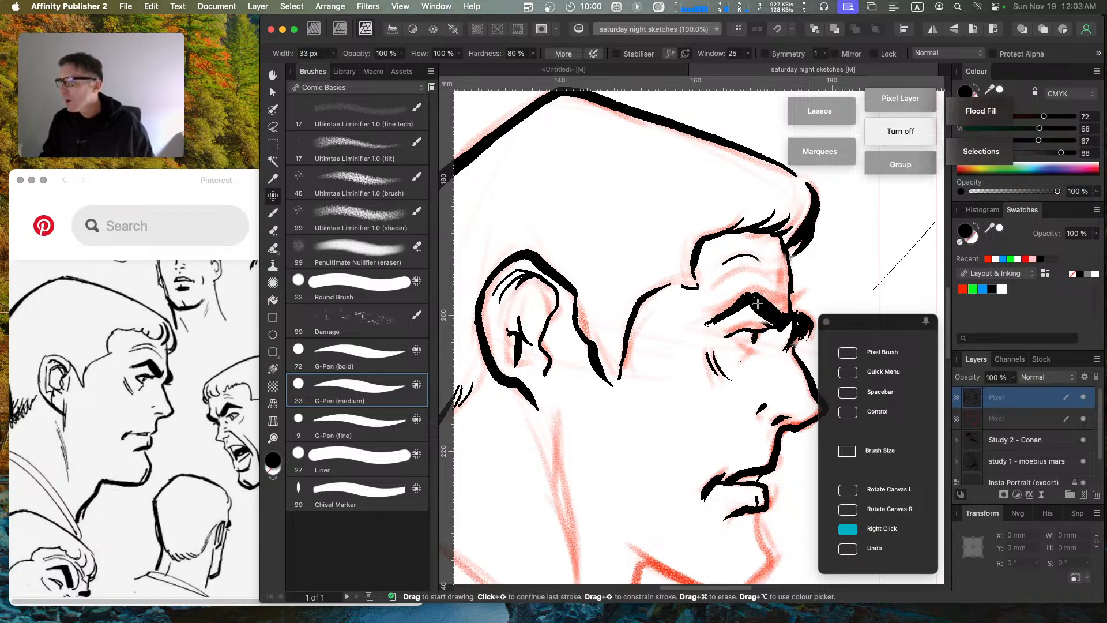
mouse_move(735, 339)
mouse_down()
mouse_move(758, 345)
mouse_move(741, 366)
mouse_up()
key(space)
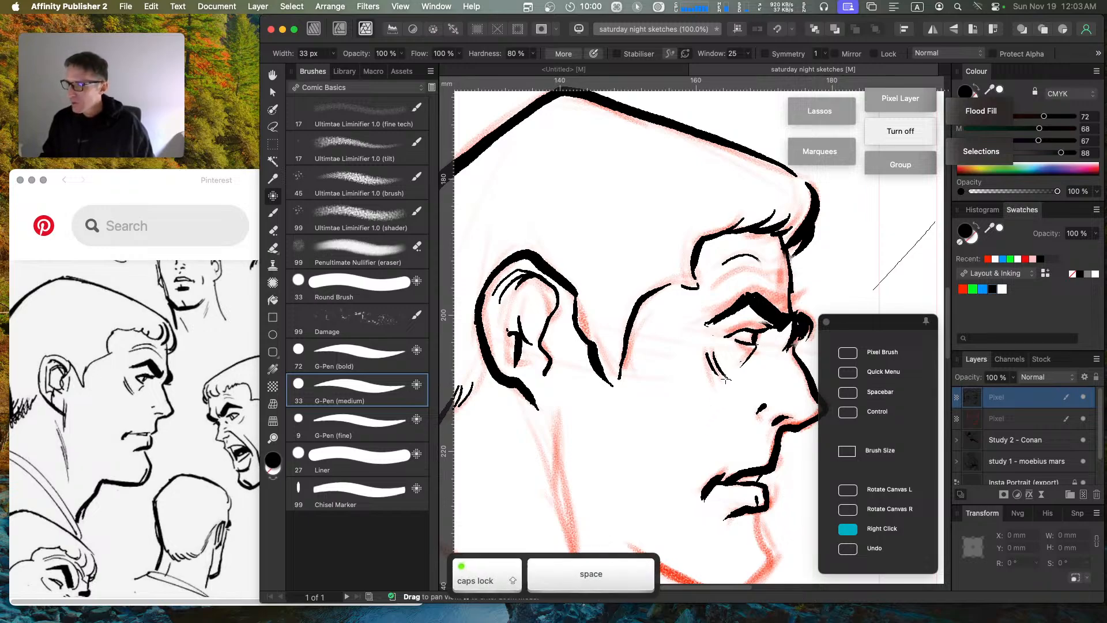
drag(704, 433, 624, 393)
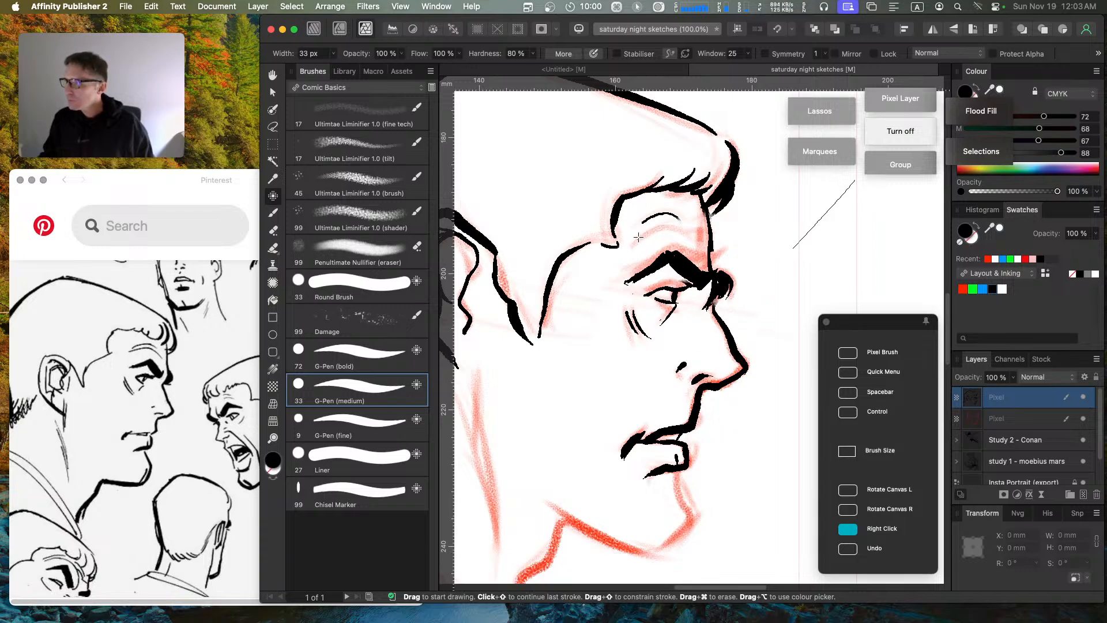
Step: Ink the underside of the jaw, the front of the chin and the throat line, joining jaw and throat in a rounded corner
key(space)
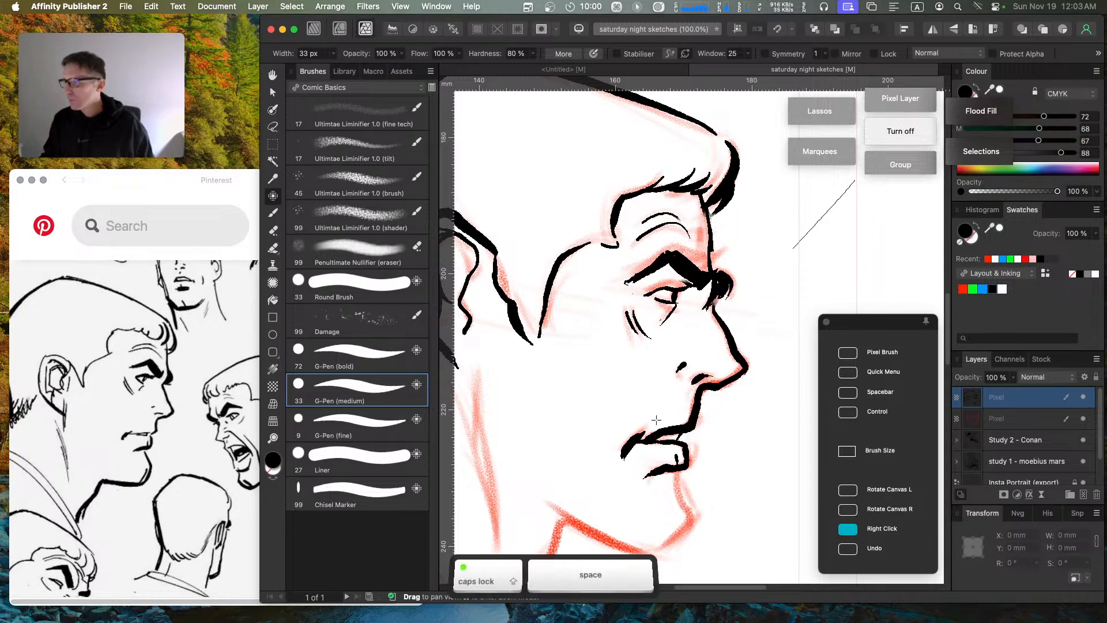
drag(656, 420, 702, 270)
mouse_move(594, 356)
mouse_down()
mouse_move(669, 402)
mouse_move(720, 394)
mouse_move(698, 406)
mouse_move(737, 369)
mouse_up()
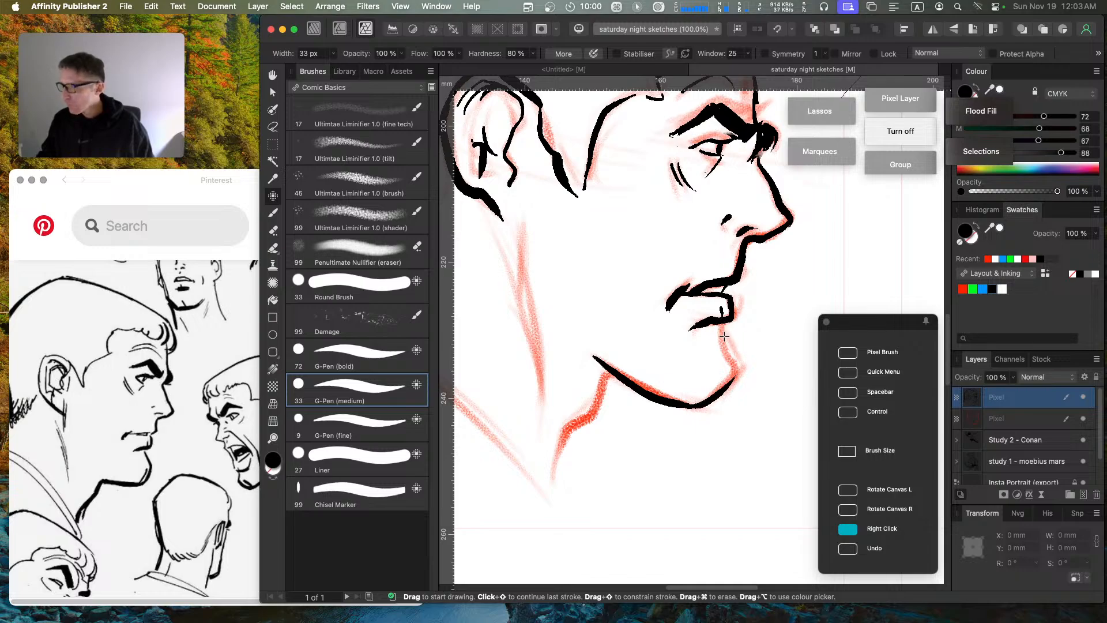
drag(719, 330, 738, 374)
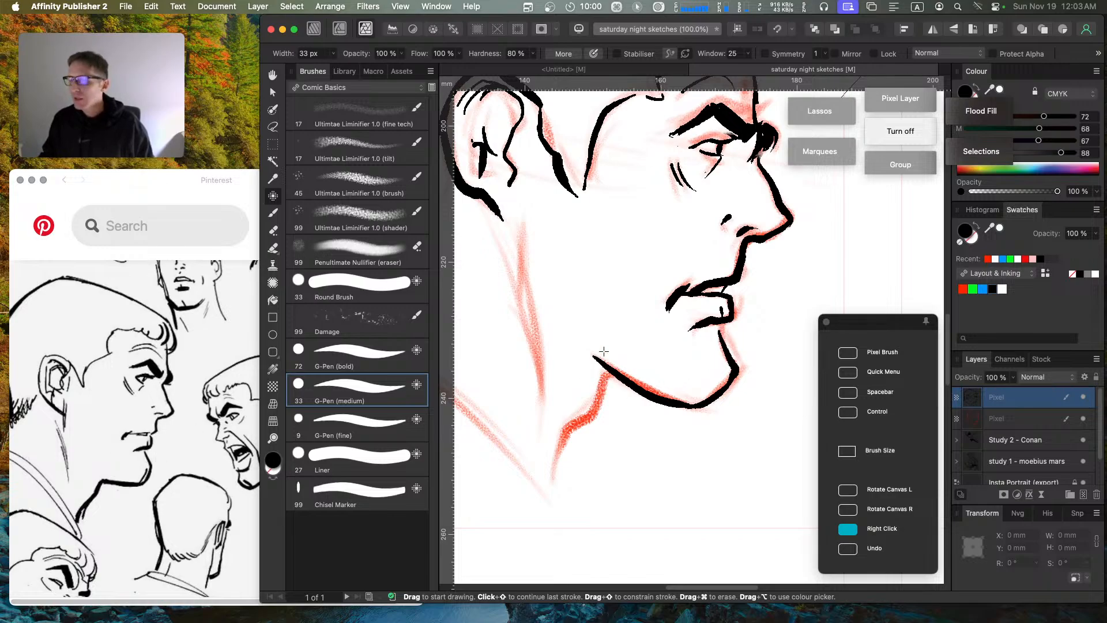
mouse_move(591, 353)
mouse_down()
mouse_move(630, 386)
mouse_move(607, 369)
mouse_move(549, 480)
mouse_up()
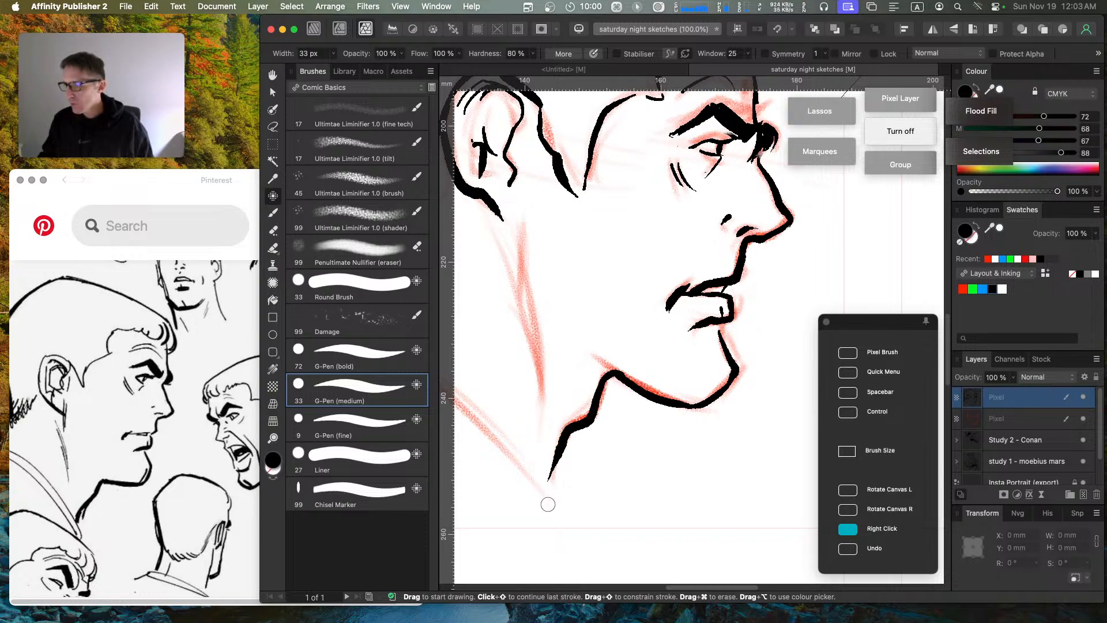
Step: Ink the neck muscle below the ear with several long, slightly curved, tapering strokes
key(space)
drag(596, 321, 692, 349)
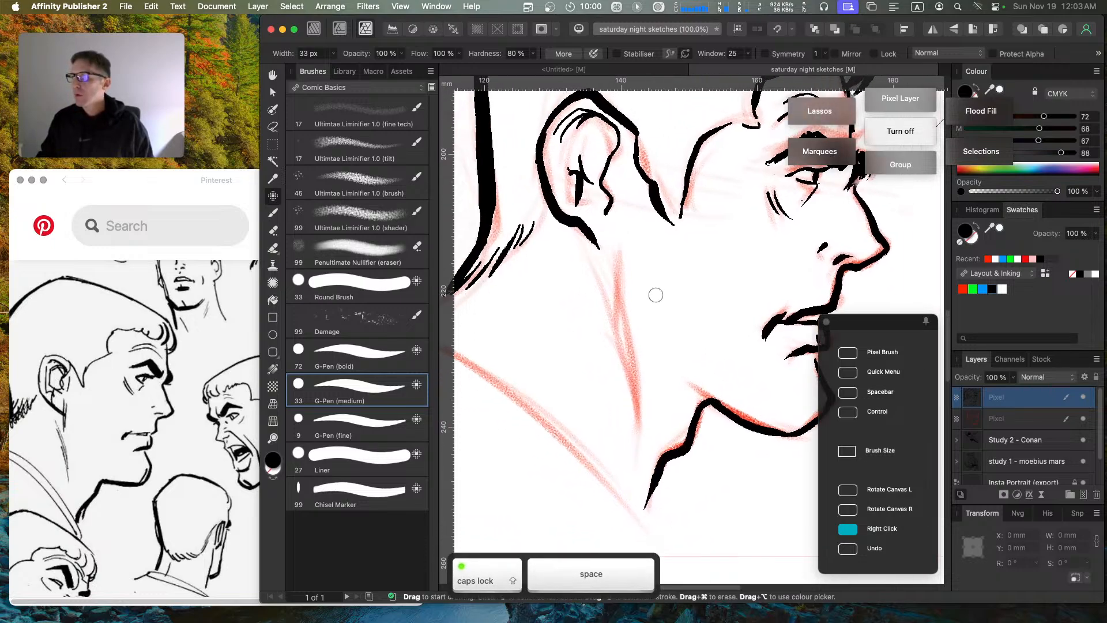
drag(600, 292, 618, 390)
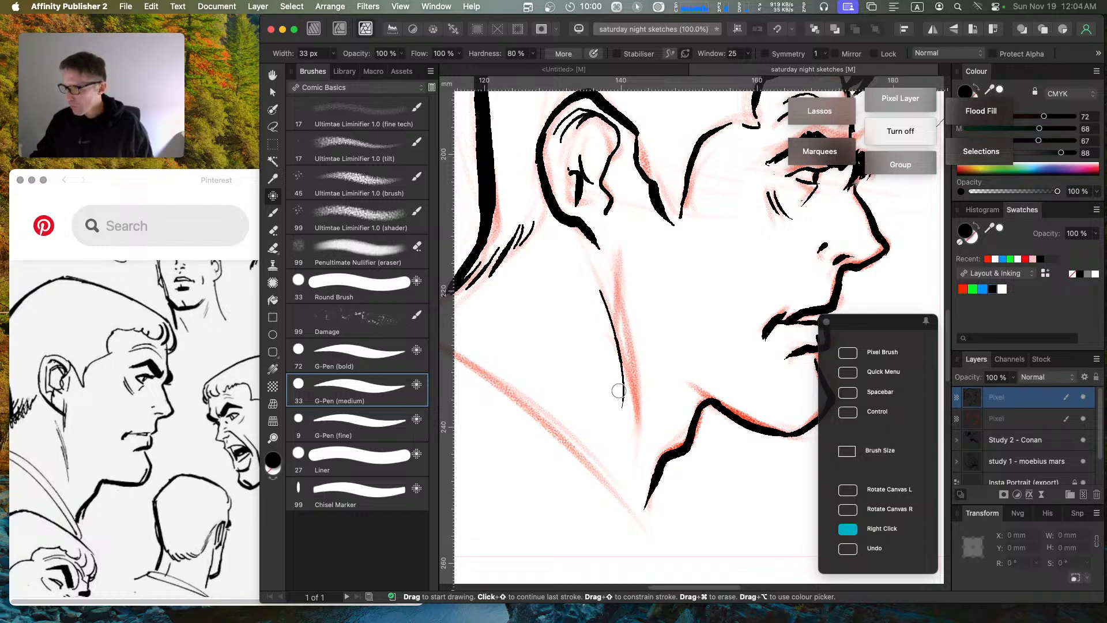
drag(606, 286, 615, 402)
drag(610, 267, 626, 452)
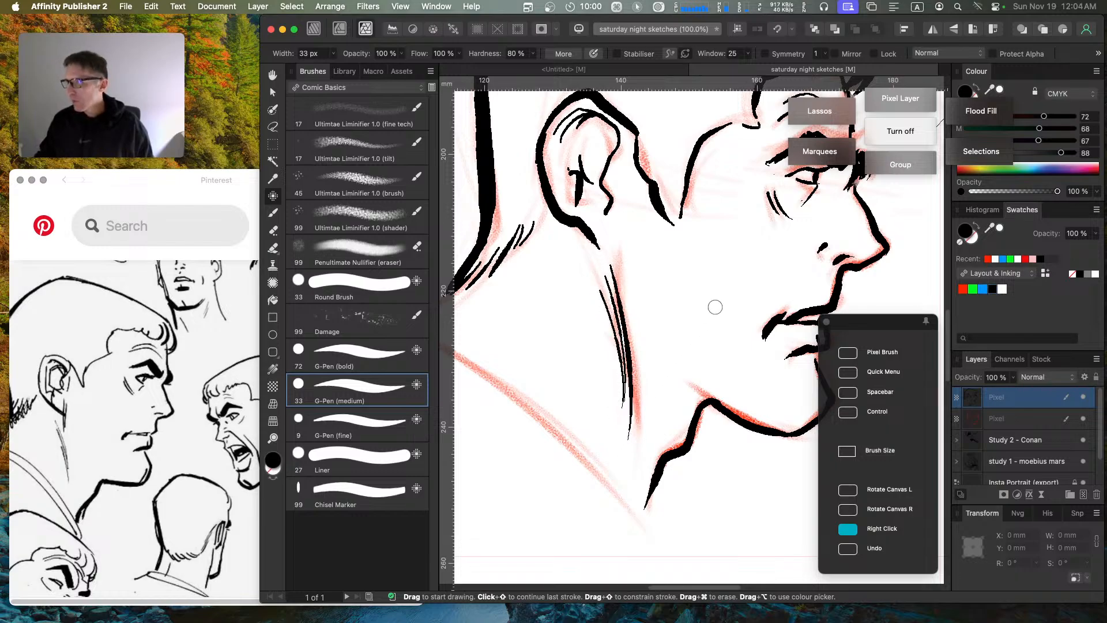
Step: Ink the collar as two long diagonal lines from the nape to below the throat, closing its back end with a short stroke
key(super+minus)
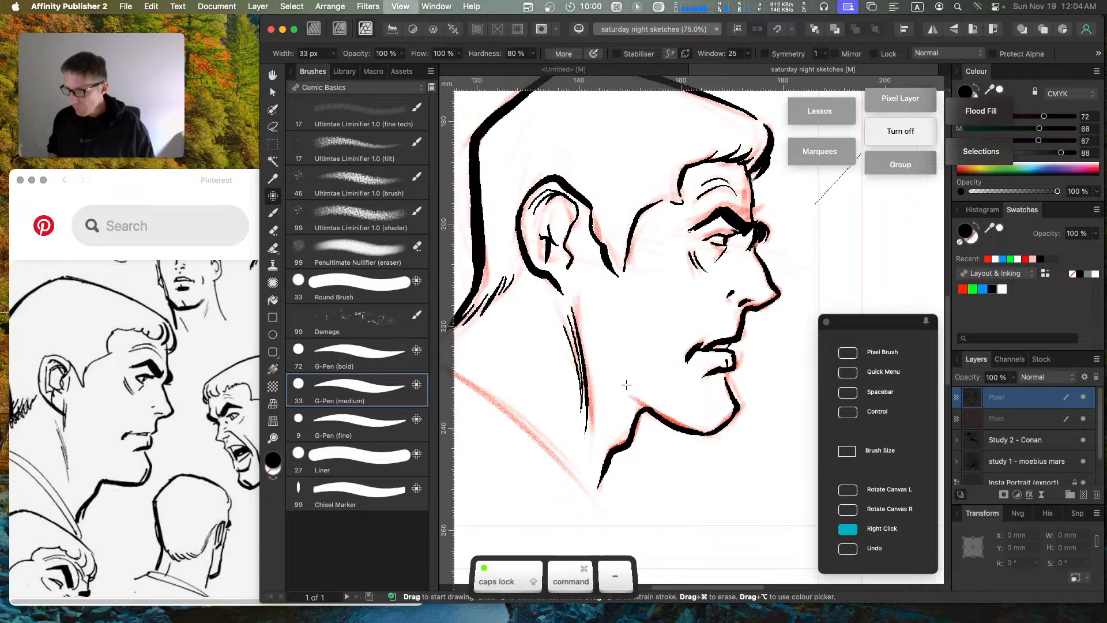
key(super+minus)
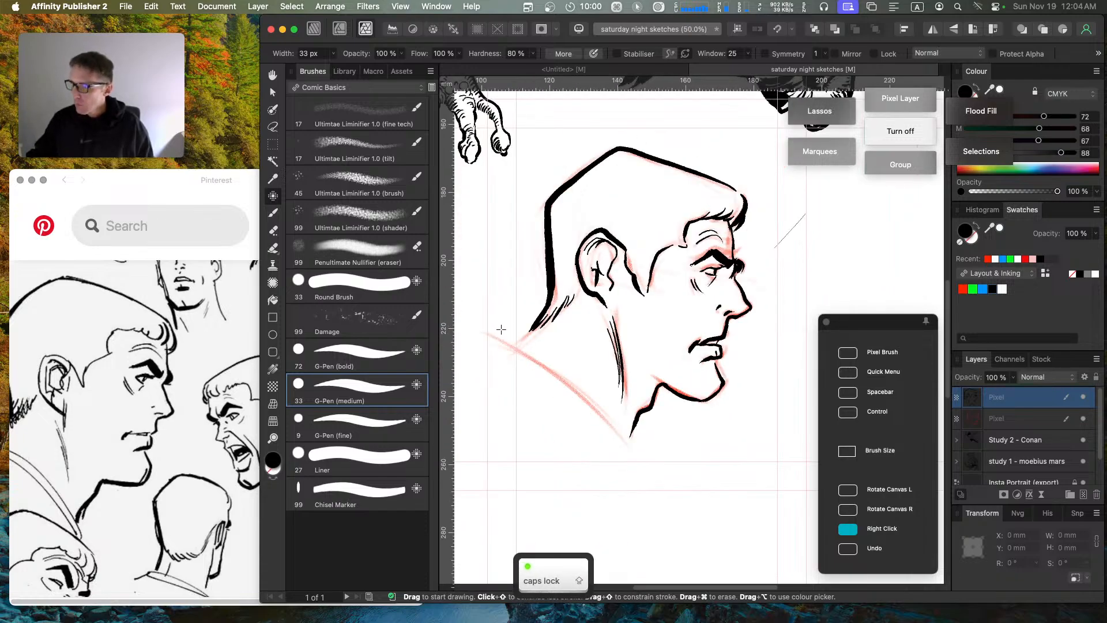
drag(505, 324, 633, 454)
drag(500, 333, 626, 461)
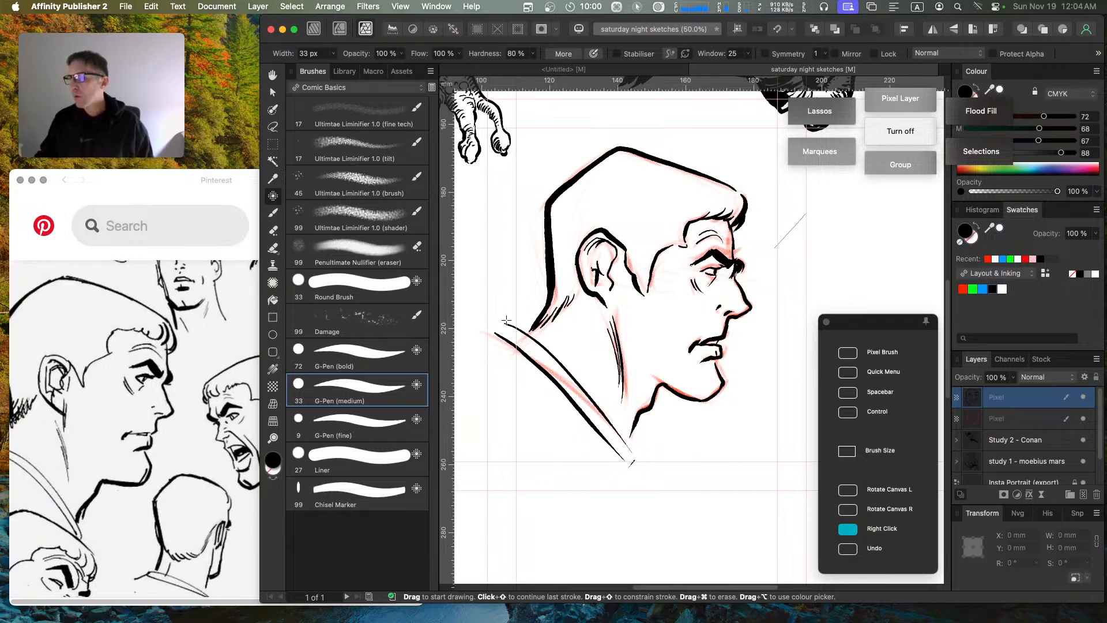
drag(488, 329, 509, 323)
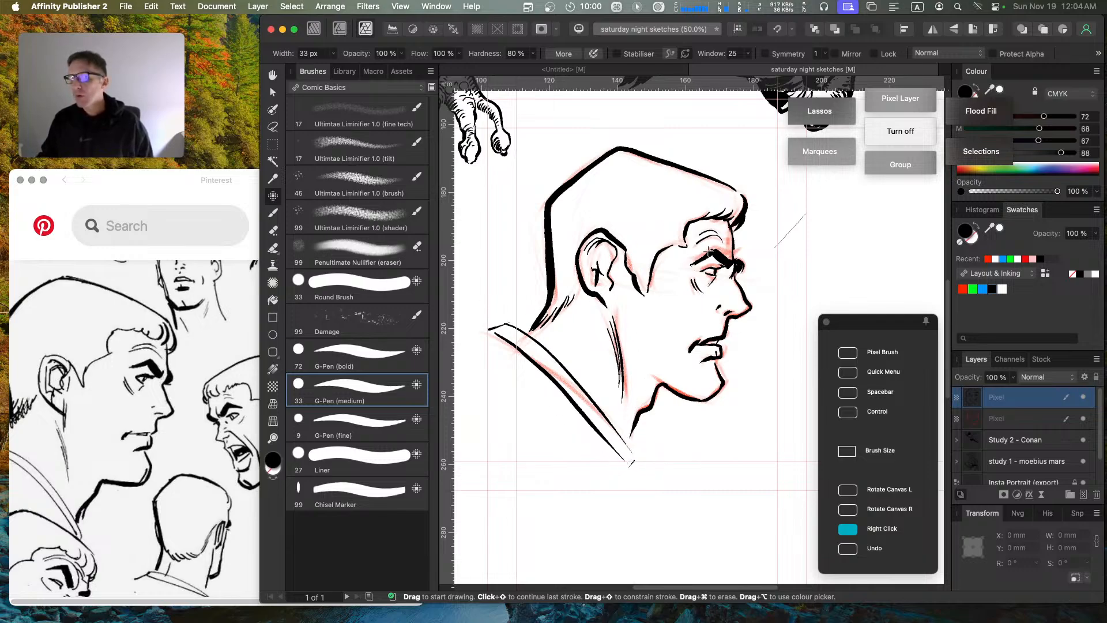
Step: Extend the neck muscle line up to the earlobe and hatch the hair at the nape, undoing and redrawing some hair strokes
key(Caps_Lock)
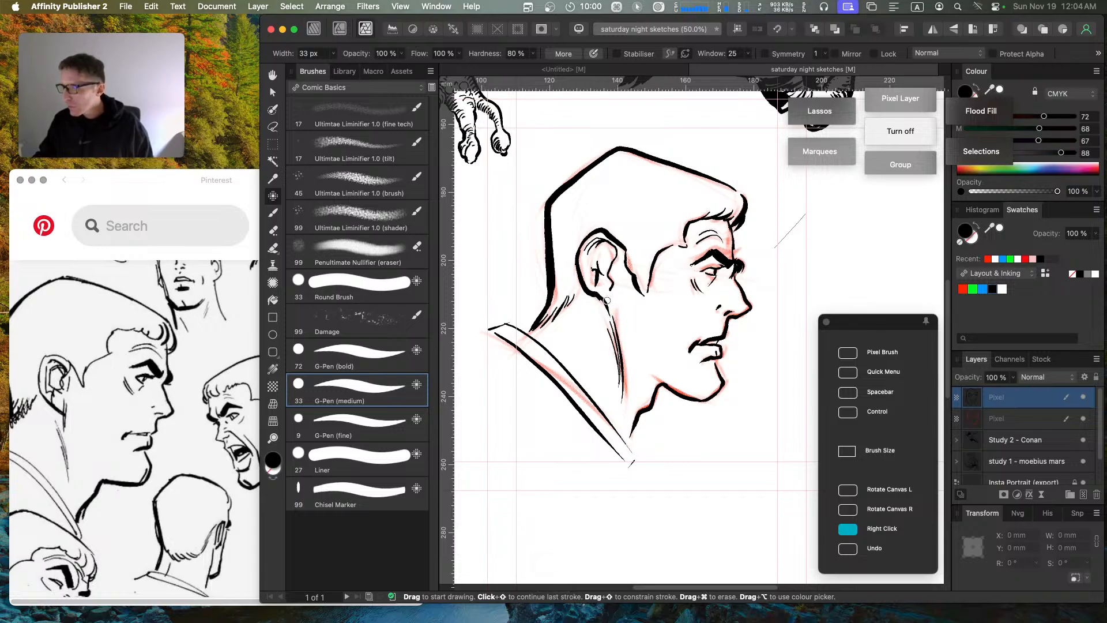
drag(609, 297, 611, 318)
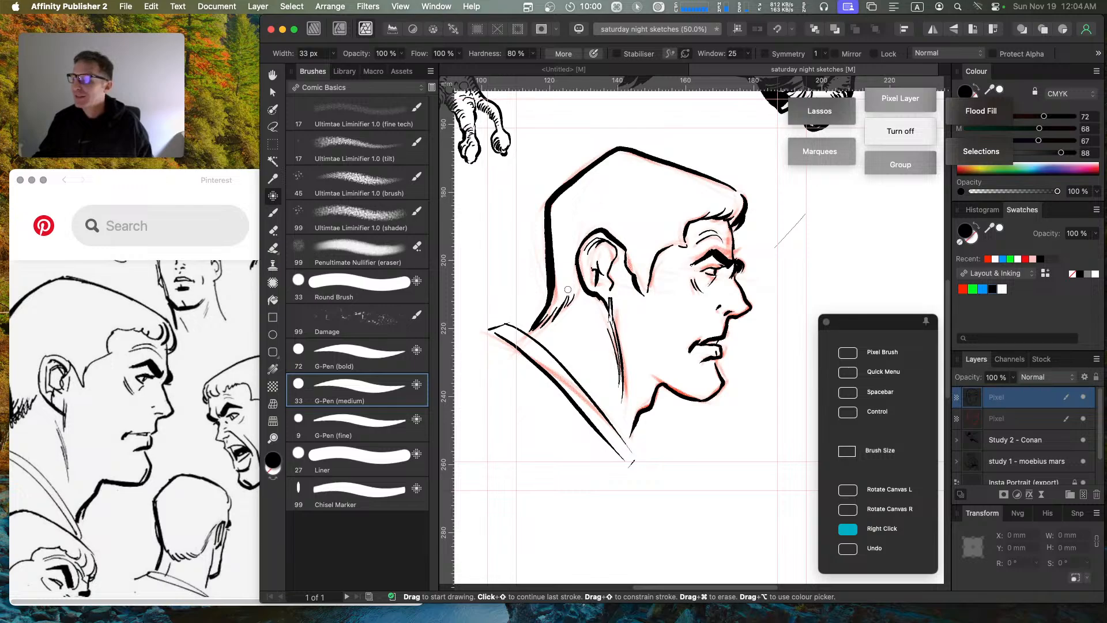
drag(553, 297, 561, 277)
drag(566, 287, 568, 273)
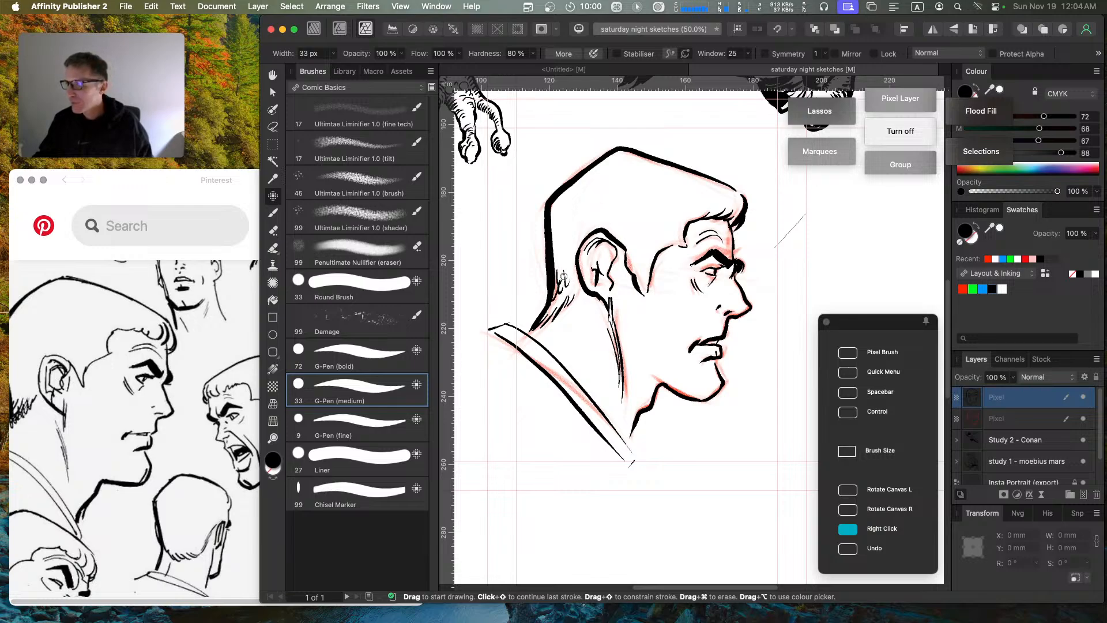
key(Caps_Lock)
key(super+z)
key(super+z)
key(super+z)
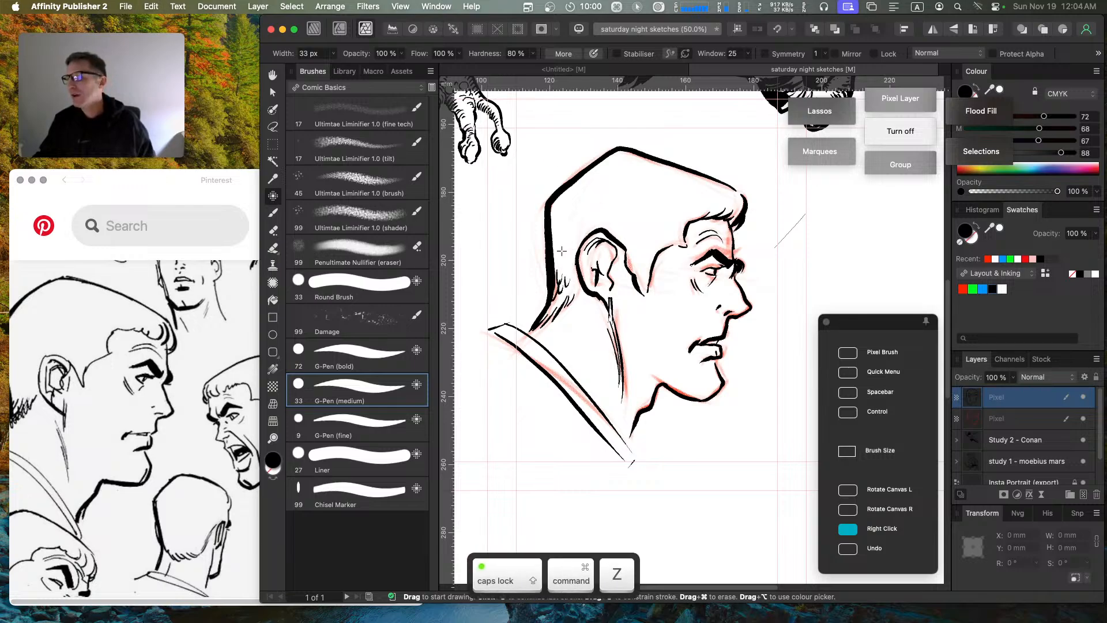
drag(555, 289, 559, 273)
mouse_move(560, 290)
mouse_down()
mouse_move(571, 260)
mouse_move(576, 284)
mouse_up()
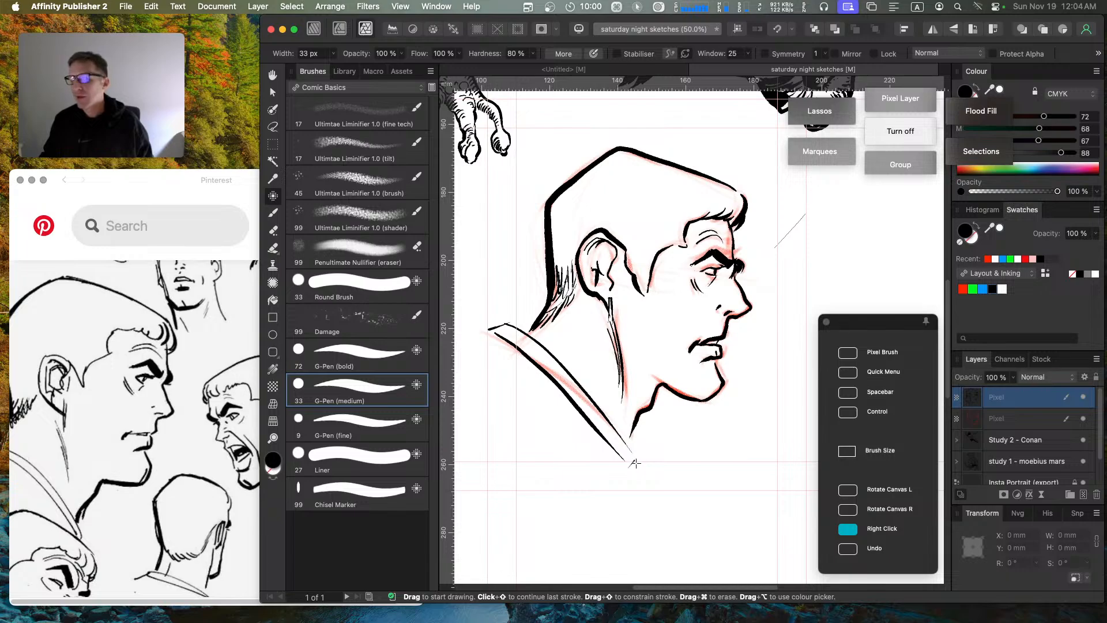
Step: Doodle a small toothed pendant below the collar's front point, undoing the first outline and redrawing it
drag(630, 469, 640, 463)
mouse_move(632, 473)
mouse_down()
mouse_move(633, 476)
mouse_move(642, 519)
mouse_move(626, 522)
mouse_move(625, 537)
mouse_move(642, 547)
mouse_move(651, 536)
mouse_move(648, 548)
mouse_move(657, 508)
mouse_up()
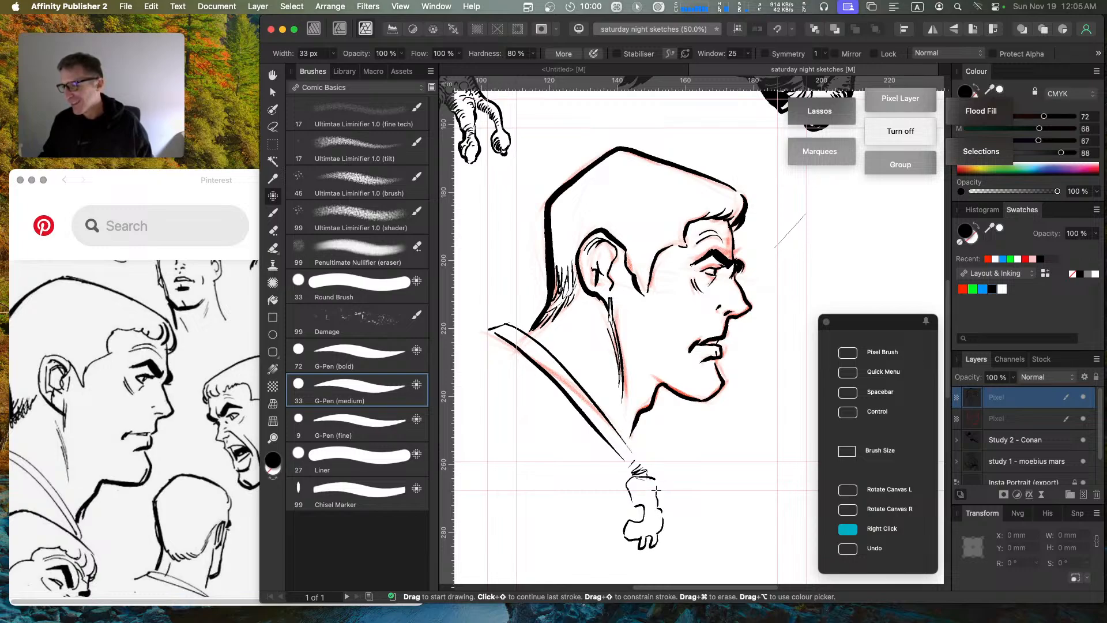
key(super+z)
key(super+z)
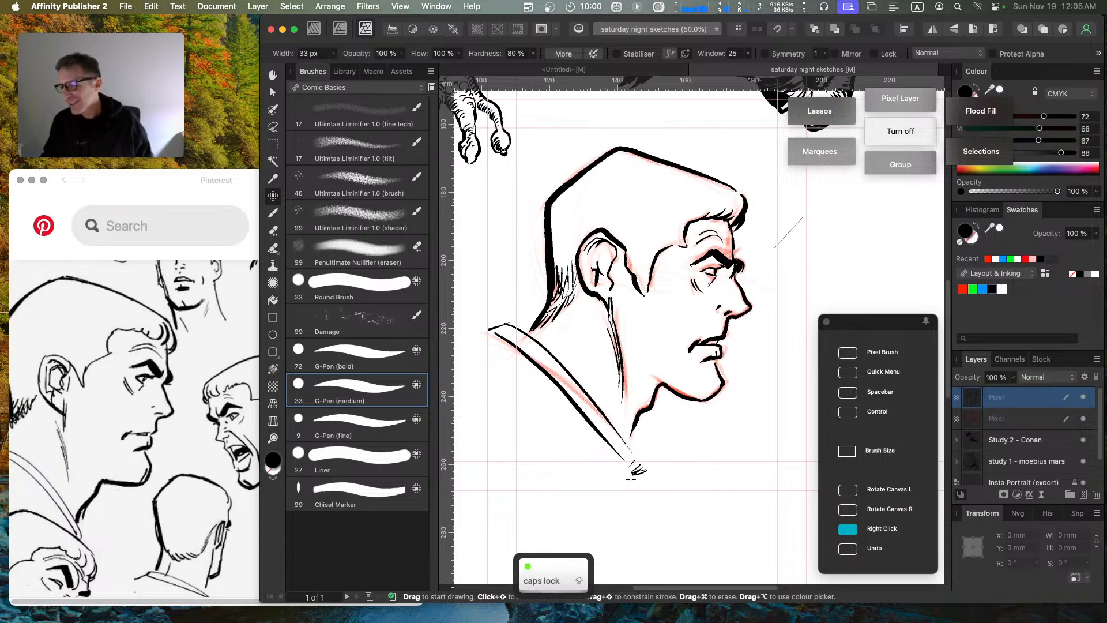
mouse_move(645, 477)
mouse_down()
mouse_move(623, 501)
mouse_move(637, 518)
mouse_move(623, 530)
mouse_move(630, 555)
mouse_move(656, 520)
mouse_move(645, 511)
mouse_move(642, 519)
mouse_move(649, 503)
mouse_move(639, 478)
mouse_up()
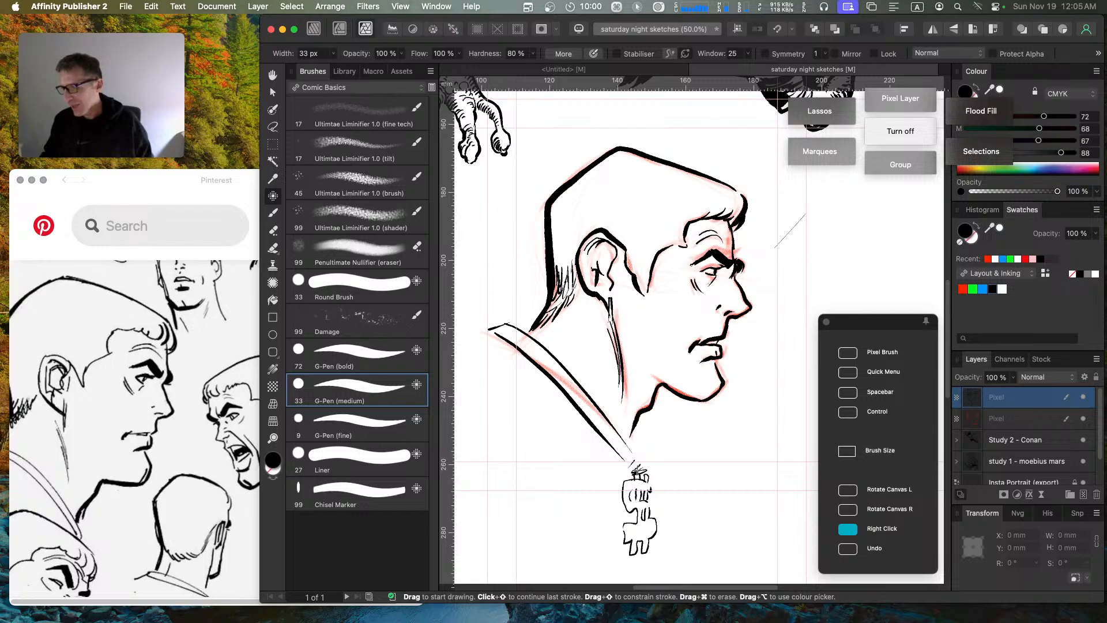
Step: Draw the cord linking the pendant to the neck and add short shine lines radiating around the pendant
mouse_move(639, 421)
mouse_down()
mouse_move(635, 462)
mouse_move(647, 449)
mouse_move(646, 468)
mouse_move(616, 482)
mouse_up()
drag(609, 495, 620, 513)
mouse_move(615, 552)
mouse_down()
mouse_move(653, 565)
mouse_move(671, 545)
mouse_up()
drag(666, 525, 664, 476)
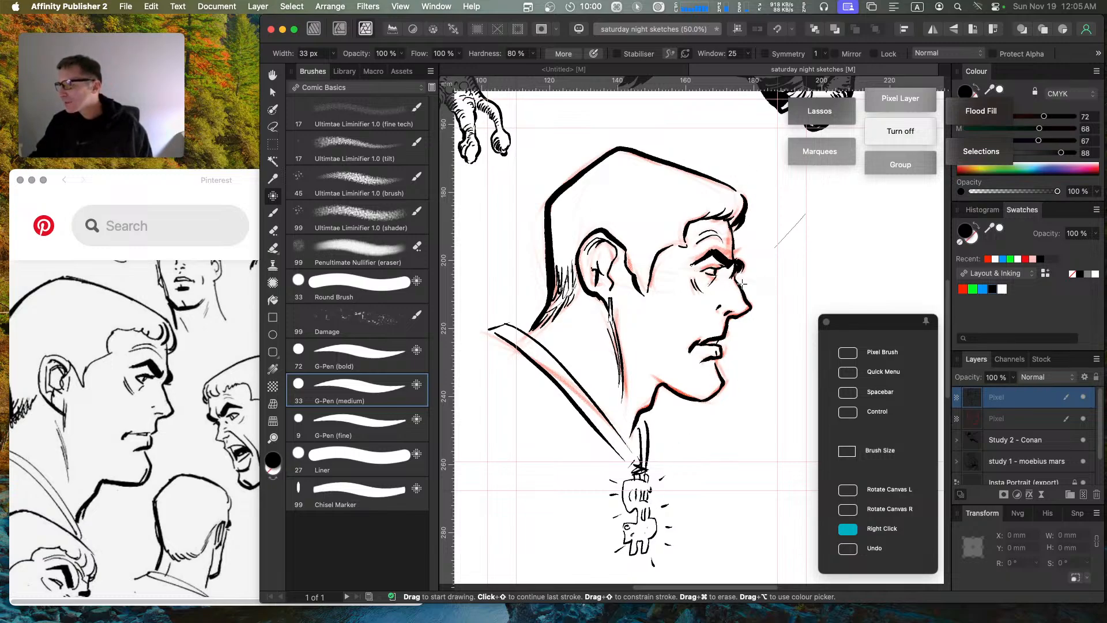
mouse_move(732, 276)
mouse_down()
mouse_move(721, 291)
mouse_move(728, 266)
mouse_move(742, 296)
mouse_up()
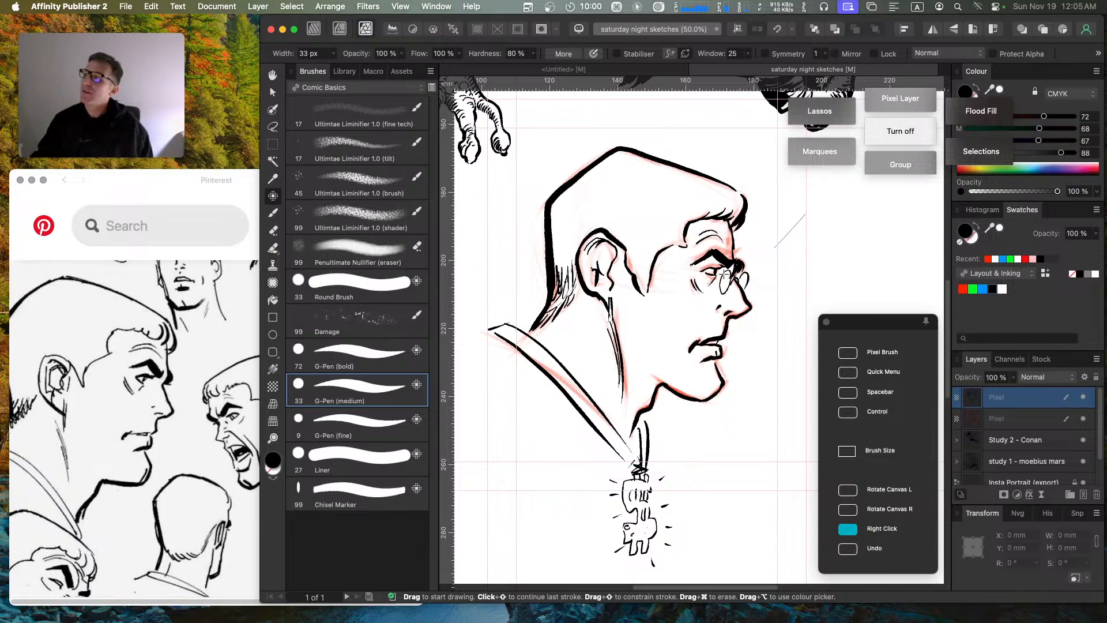
drag(633, 254, 723, 279)
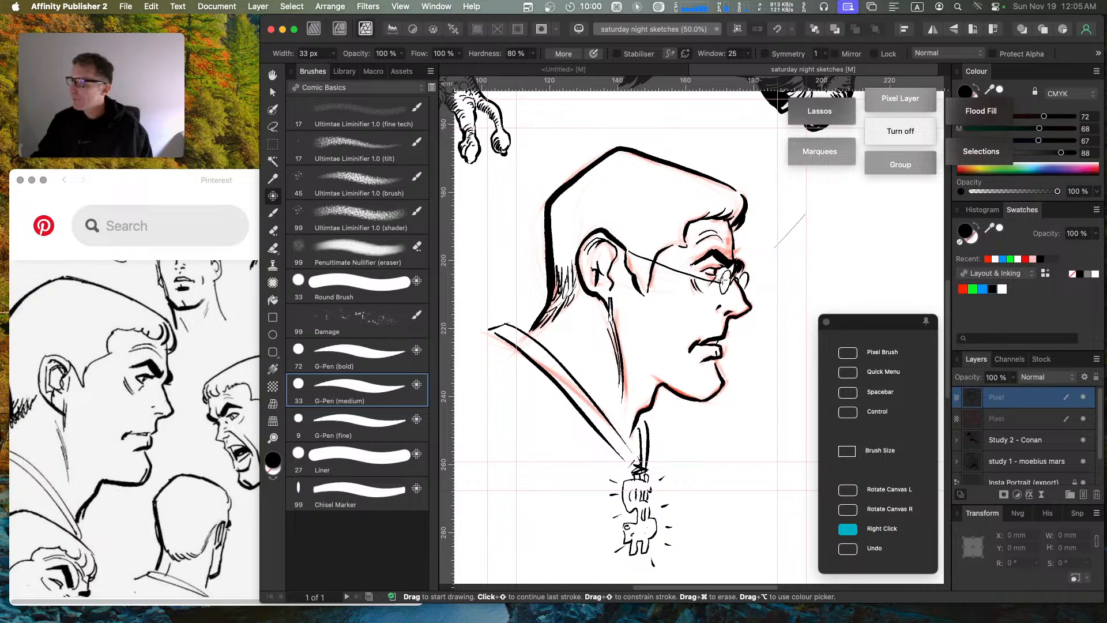
key(super+z)
key(super+z)
key(super+z)
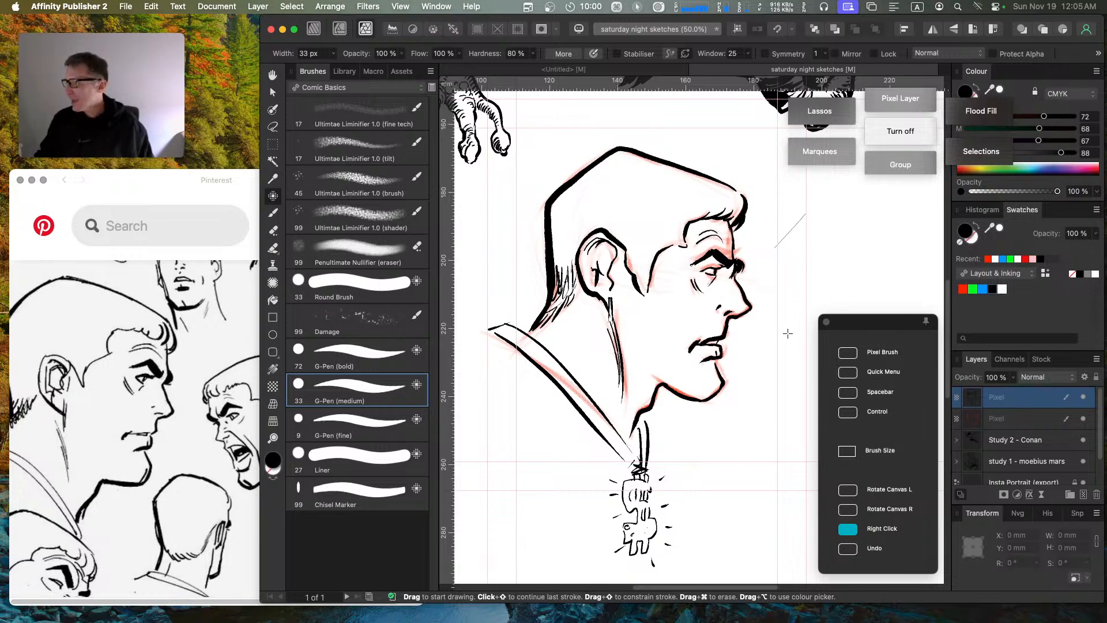
Step: Group the profile's ink pixel layer with its red underdrawing pixel layer
shift+click(1038, 419)
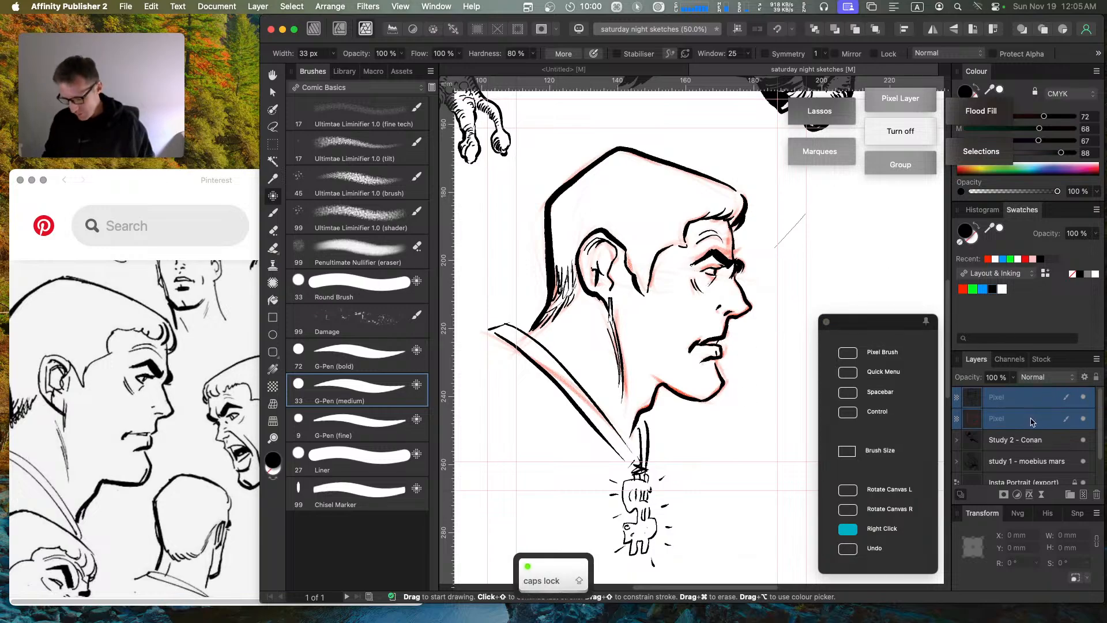
key(super+g)
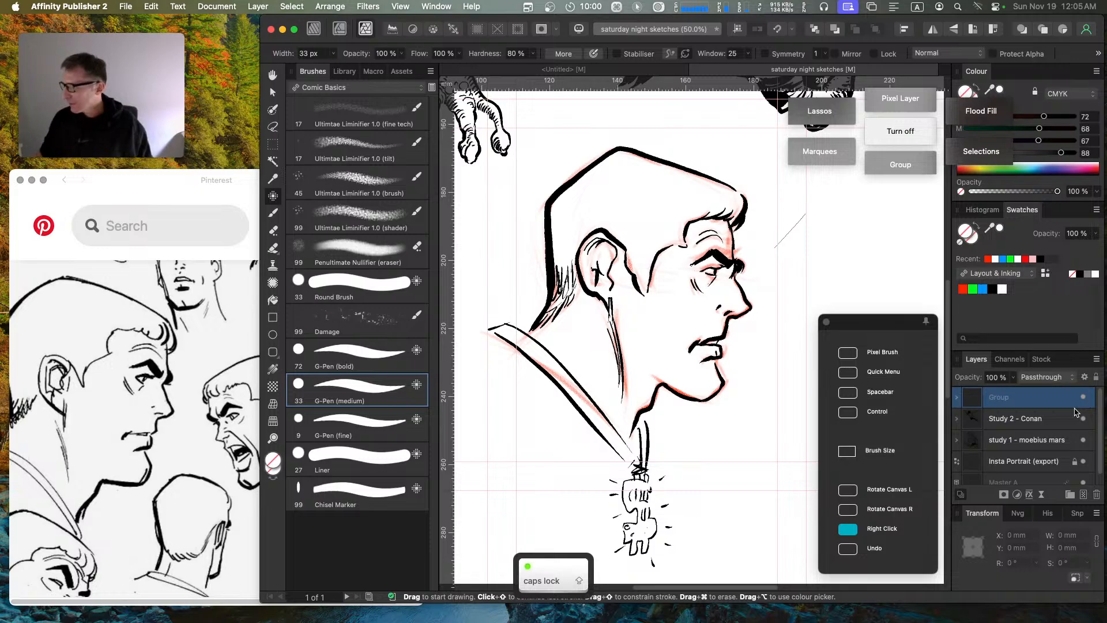
Step: Rename the "Study 2 - Conan" layer group to "study 2- buscema copy"
click(999, 420)
double_click(999, 419)
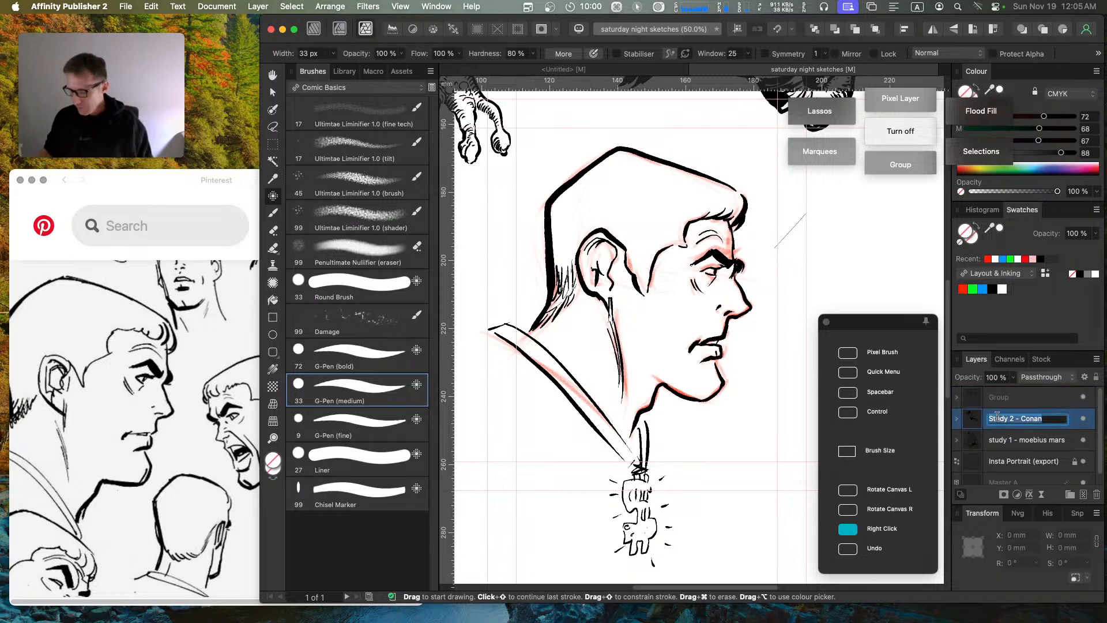
text(STUDA)
key(Caps_Lock)
key(BackSpace)
key(BackSpace)
key(BackSpace)
key(BackSpace)
key(BackSpace)
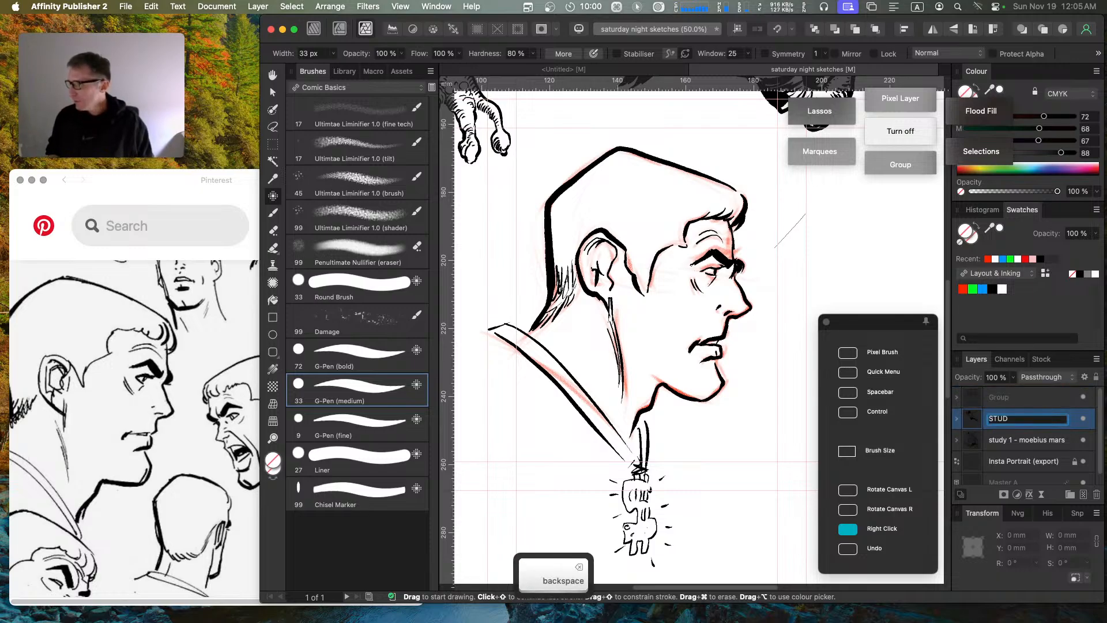
text(stud)
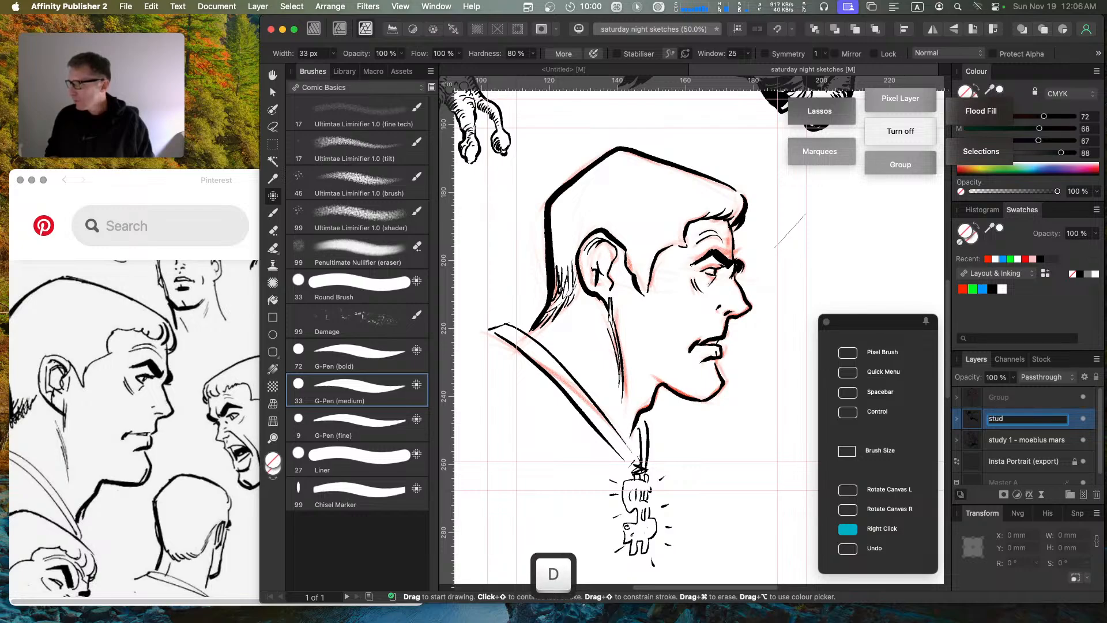
text(y)
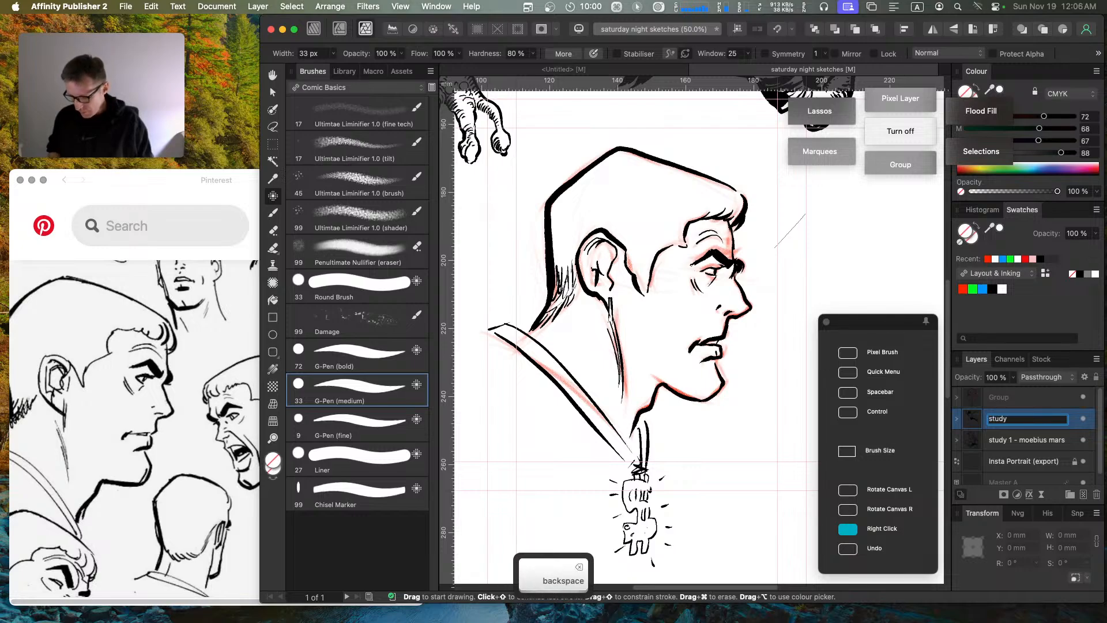
text( 2- )
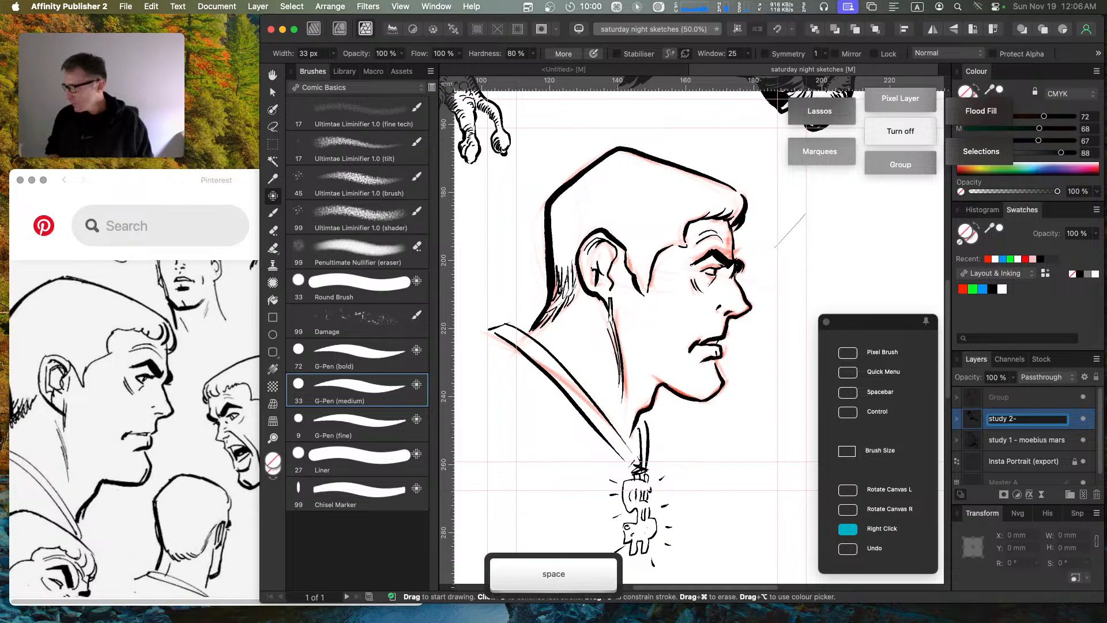
text(bus)
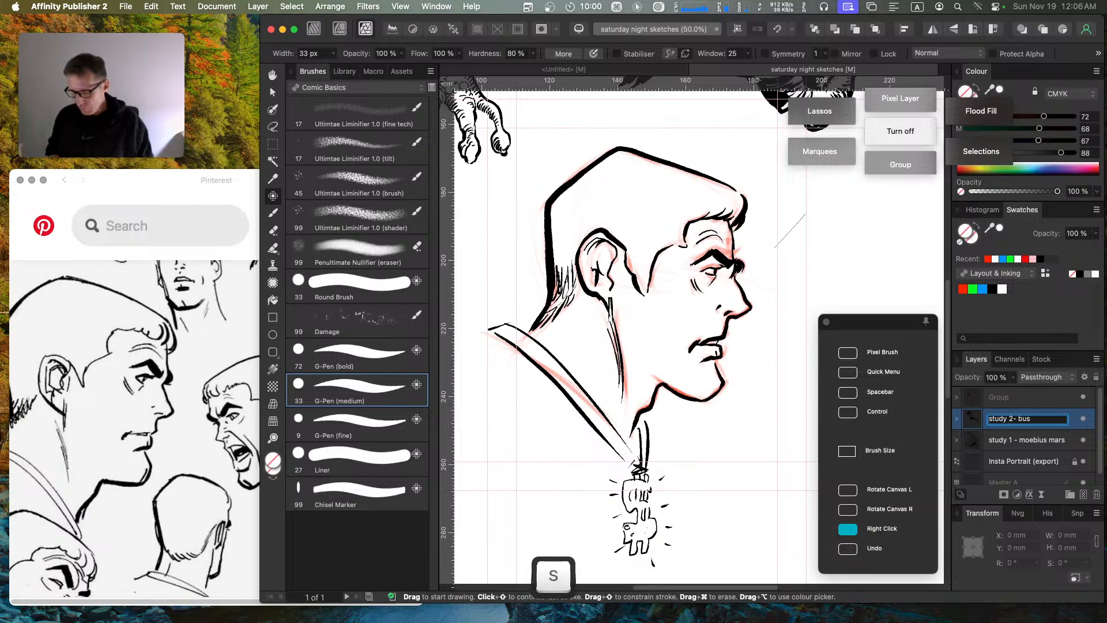
text(cema)
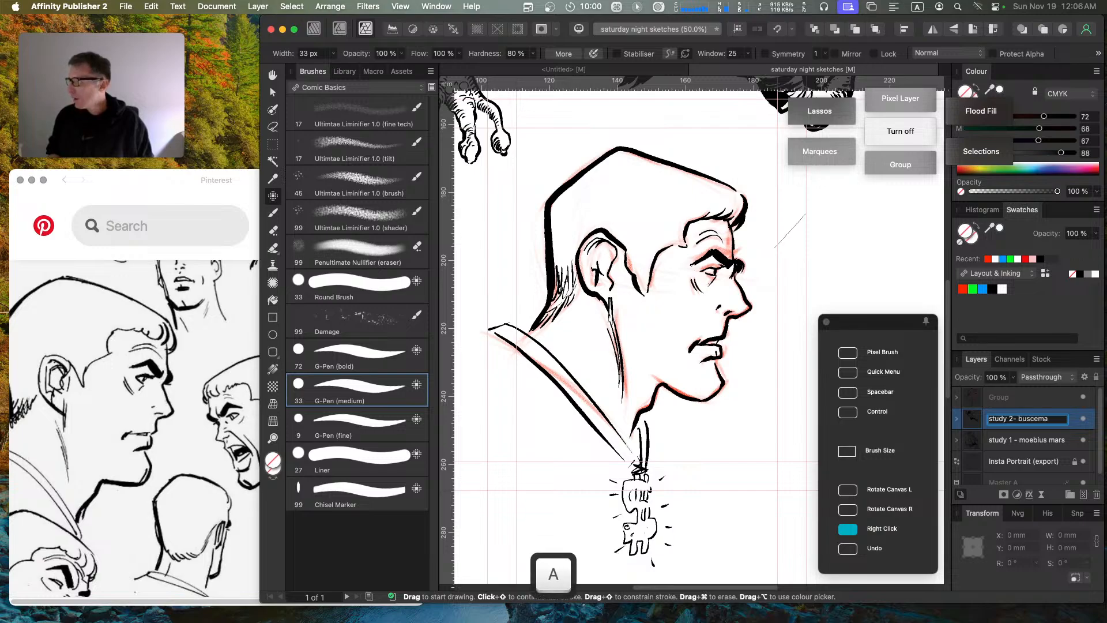
text( copy)
key(Return)
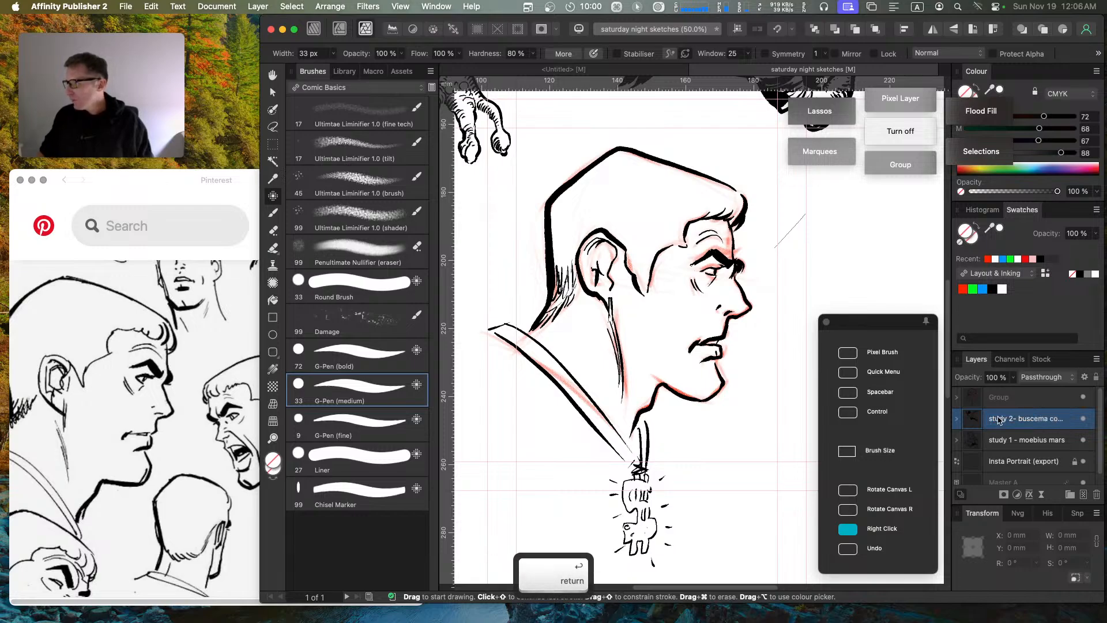
Step: Name the new profile head group "study 3 - ghost toth" and save the document
double_click(1004, 398)
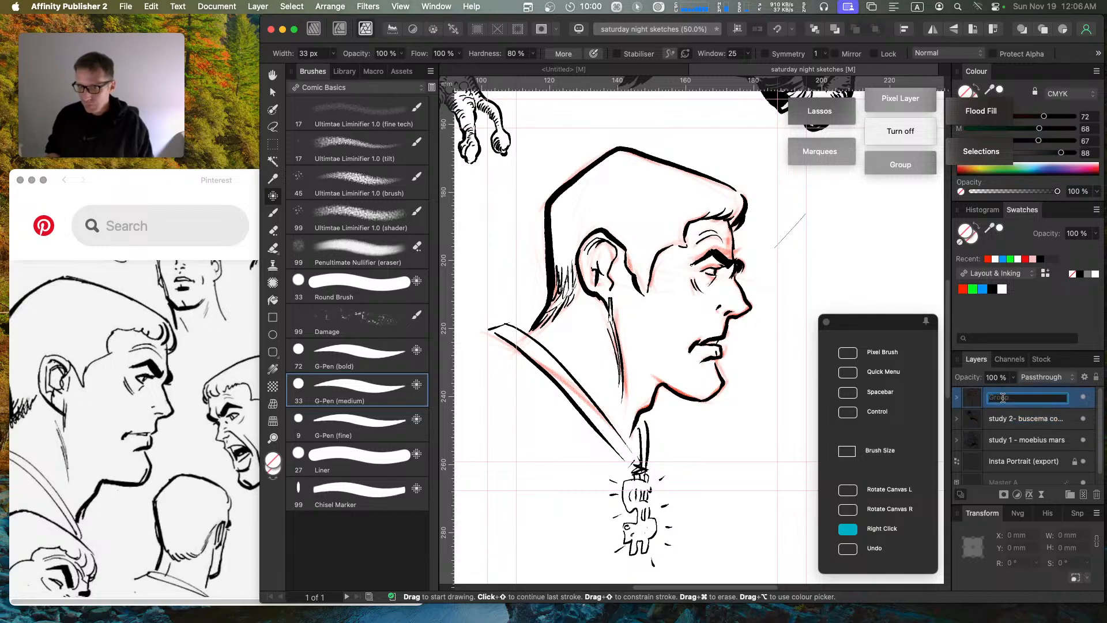
text(study)
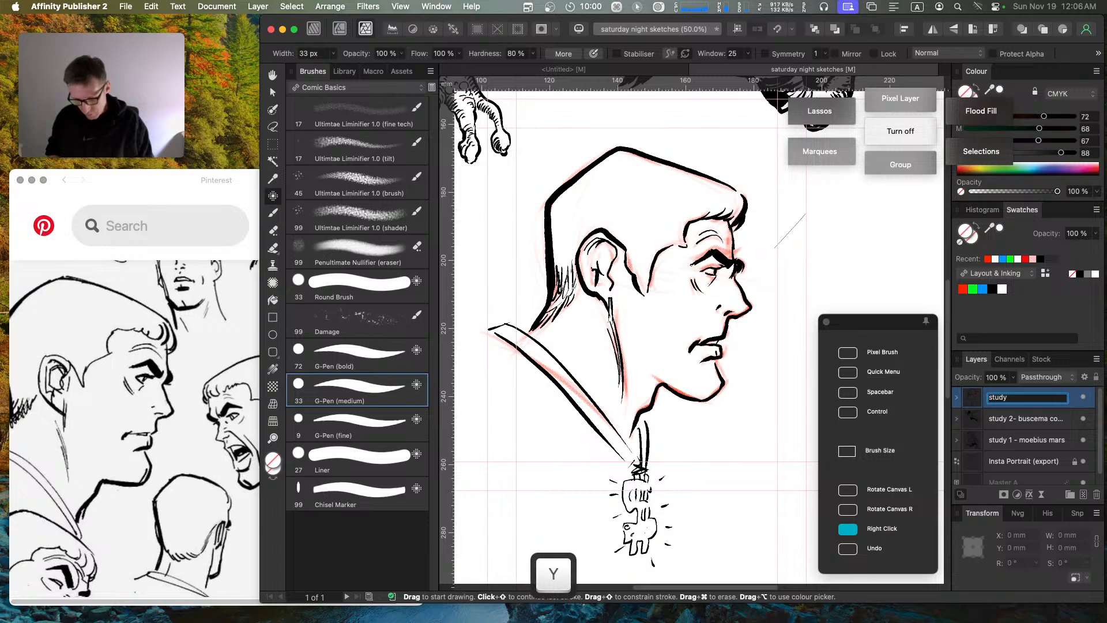
text( 3-)
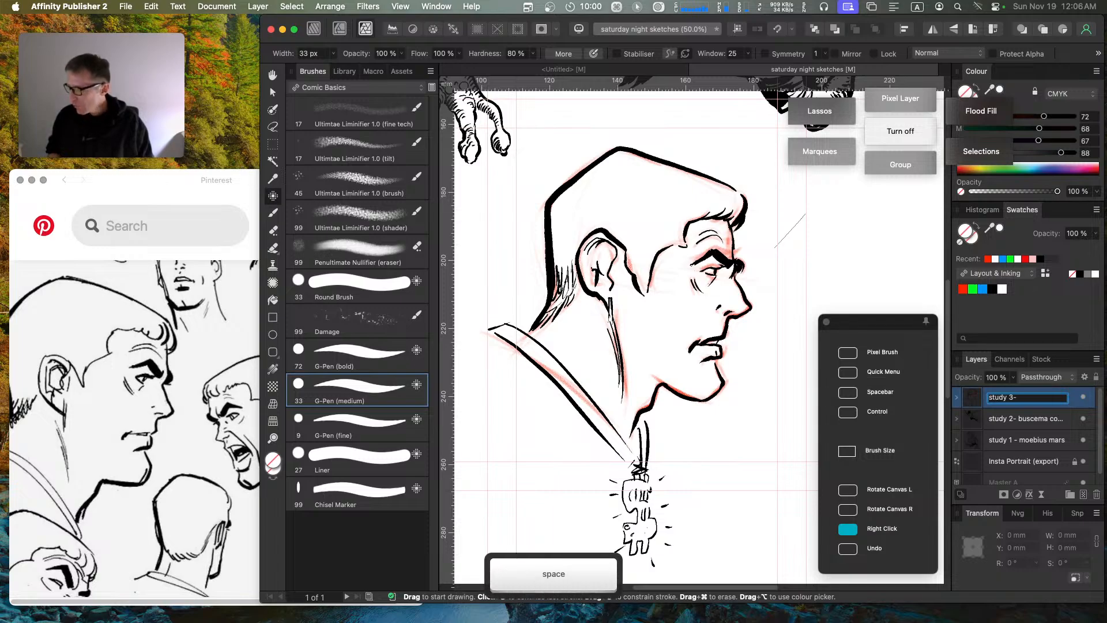
key(BackSpace)
key(BackSpace)
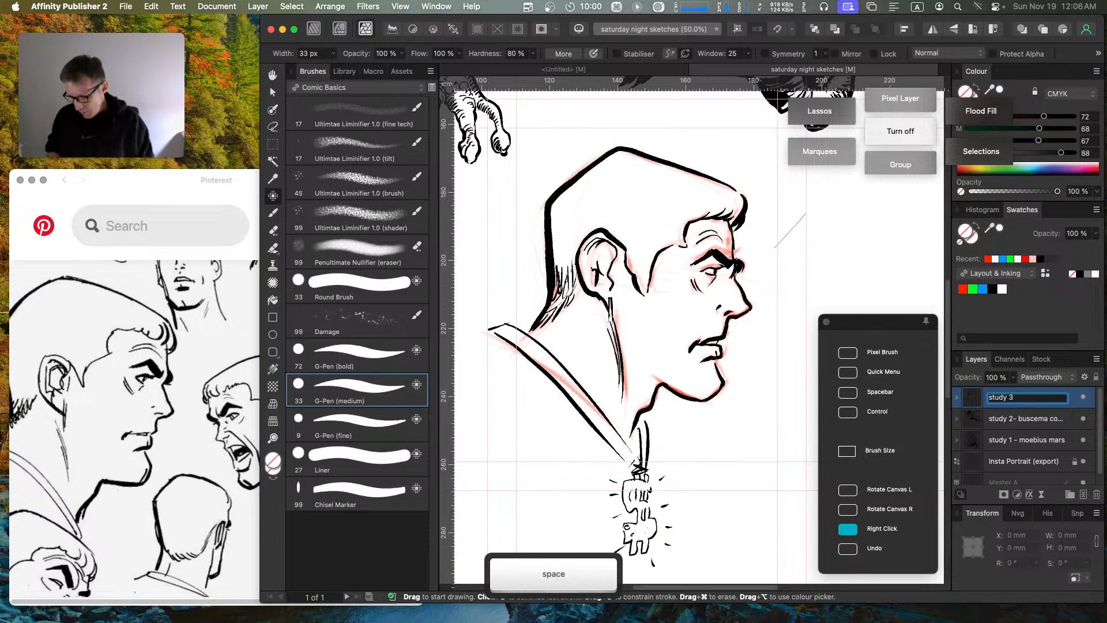
text(- ghost toth)
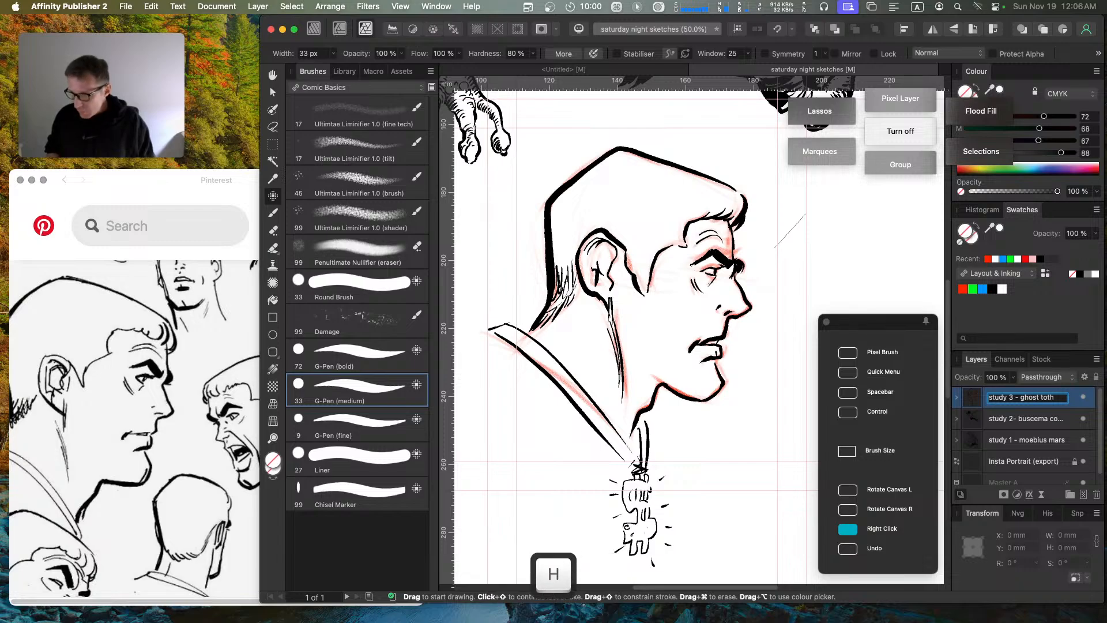
key(Return)
key(super+s)
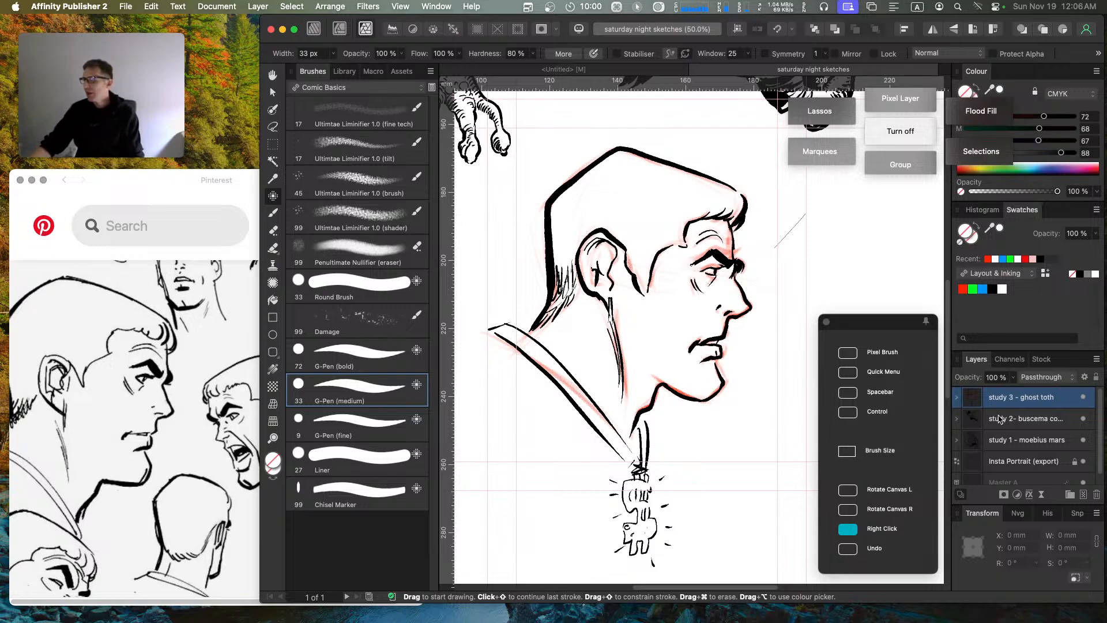
Step: Hide the red underdrawing pixel layer inside the "study 3 - ghost toth" group
click(957, 397)
click(1085, 440)
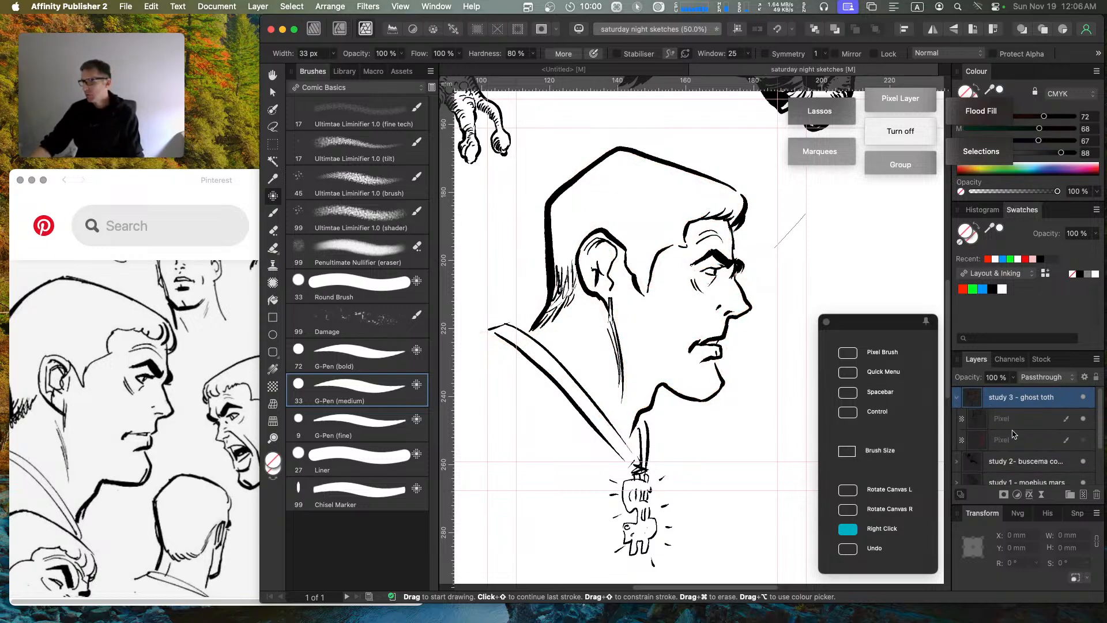
click(957, 397)
key(space)
mouse_move(799, 214)
mouse_down()
mouse_move(764, 237)
mouse_move(702, 361)
mouse_move(721, 420)
mouse_move(736, 406)
mouse_move(745, 333)
mouse_up()
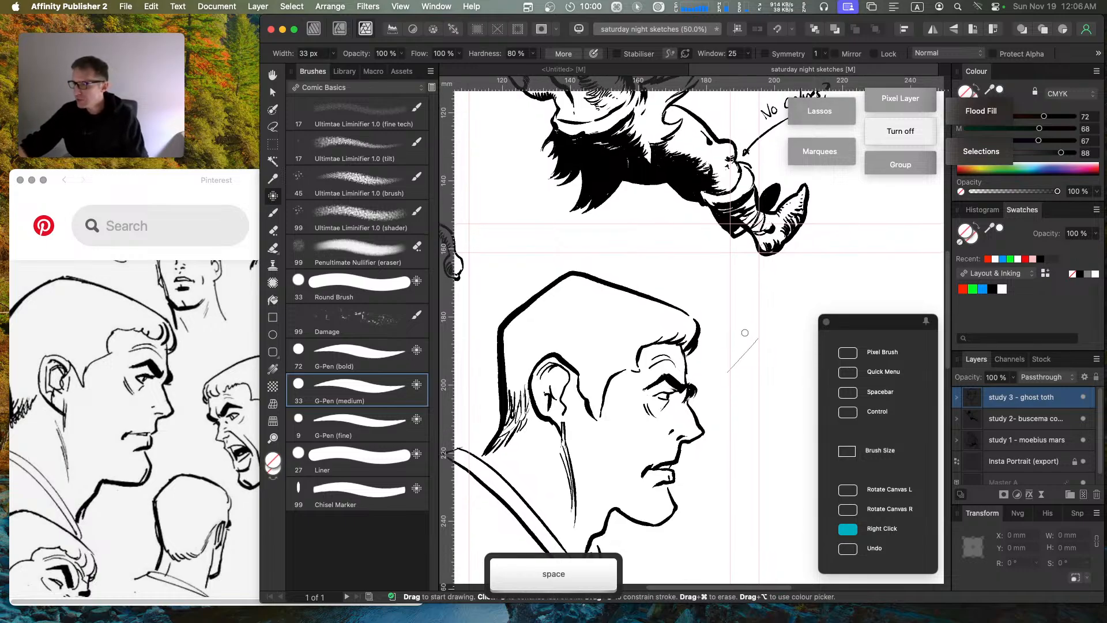
Step: On the profile's ink pixel layer, erase the line under the jaw and redraw it from the neck to the chin
click(957, 396)
click(999, 417)
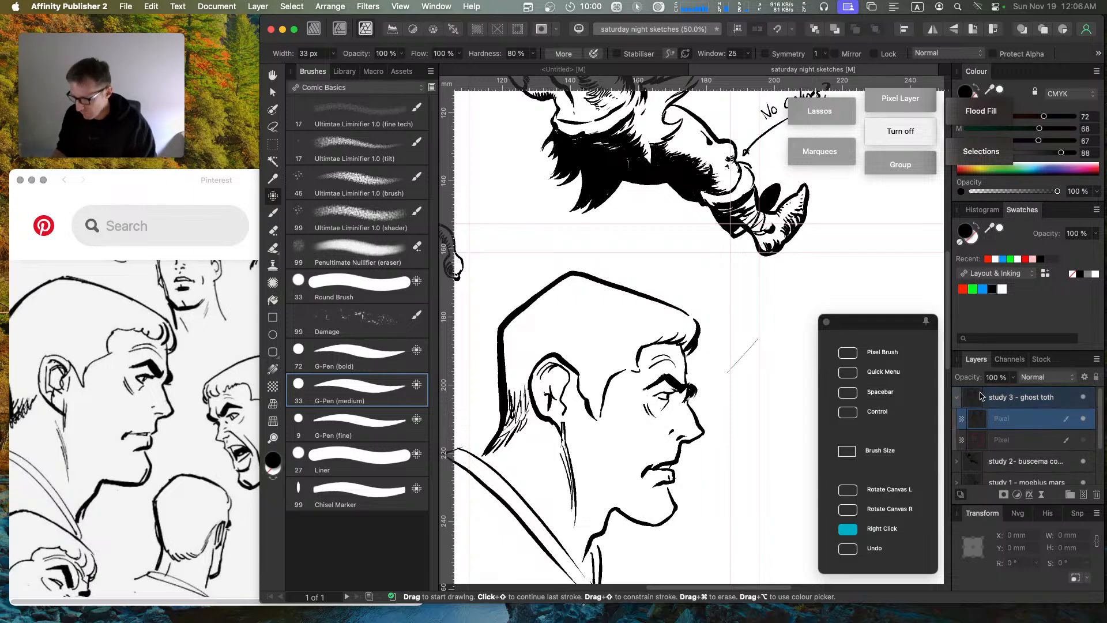
key(a)
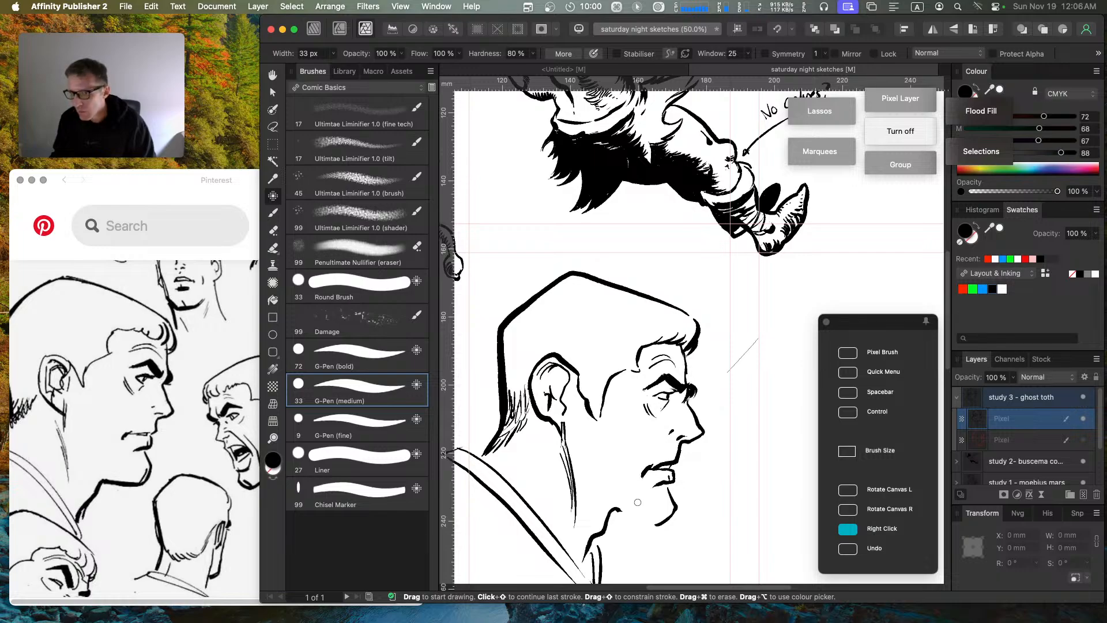
mouse_move(616, 509)
mouse_down()
mouse_move(657, 524)
mouse_move(670, 516)
mouse_move(619, 511)
mouse_move(676, 511)
mouse_move(630, 531)
mouse_move(630, 510)
mouse_move(611, 510)
mouse_move(662, 530)
mouse_move(659, 513)
mouse_move(609, 505)
mouse_move(668, 517)
mouse_up()
key(a)
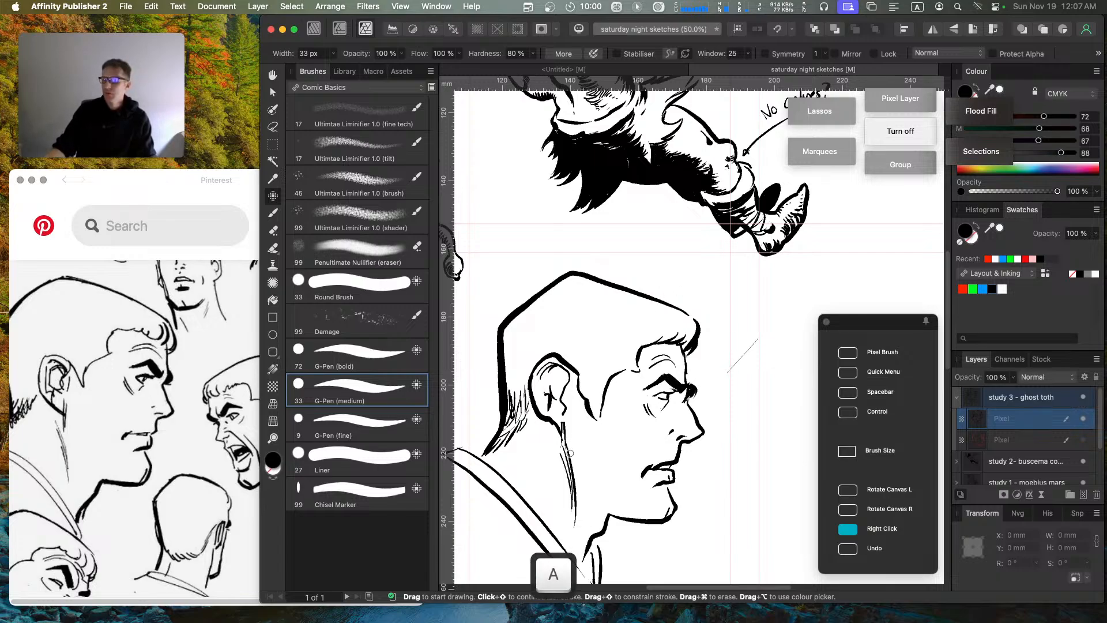
Step: Erase the neck muscle line and the inner ear details, and redraw both with fresh ink strokes
mouse_move(557, 459)
mouse_down()
mouse_move(569, 492)
mouse_move(574, 475)
mouse_move(576, 525)
mouse_move(564, 444)
mouse_up()
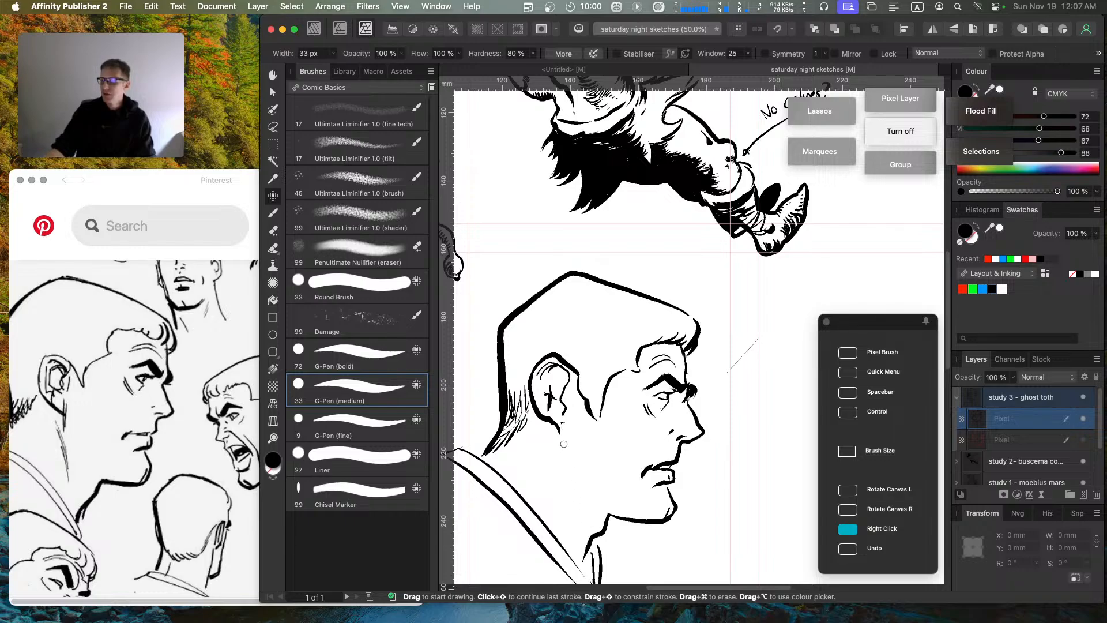
key(a)
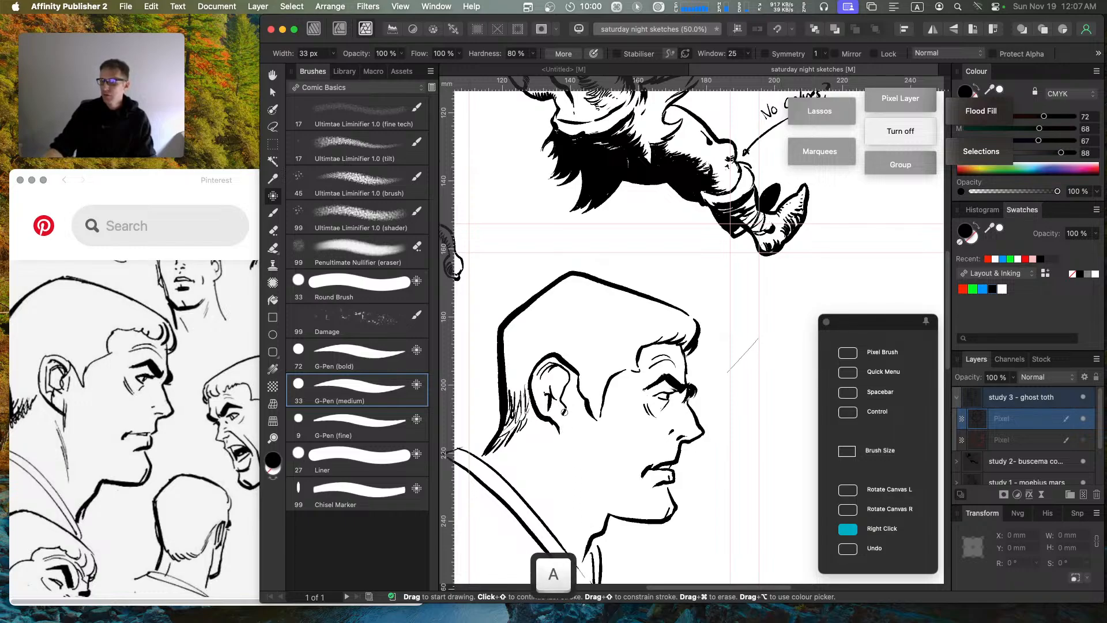
mouse_move(559, 416)
mouse_down()
mouse_move(563, 432)
mouse_move(548, 395)
mouse_up()
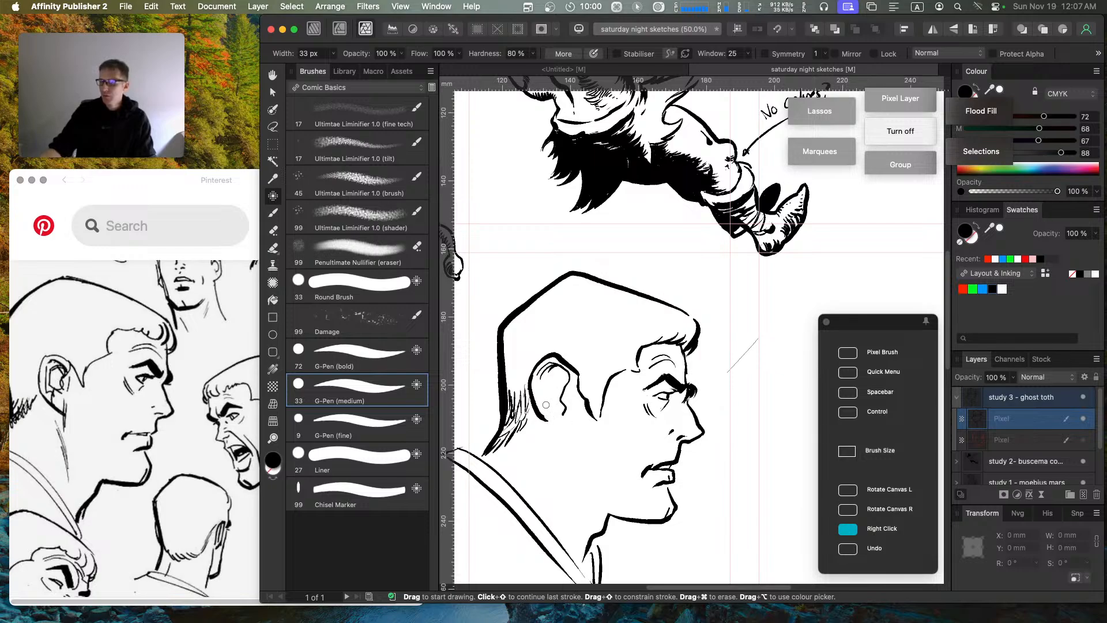
drag(536, 383, 553, 415)
mouse_move(540, 378)
mouse_down()
mouse_move(560, 409)
mouse_move(538, 411)
mouse_move(547, 420)
mouse_move(536, 409)
mouse_move(553, 421)
mouse_move(576, 492)
mouse_up()
drag(556, 442, 575, 495)
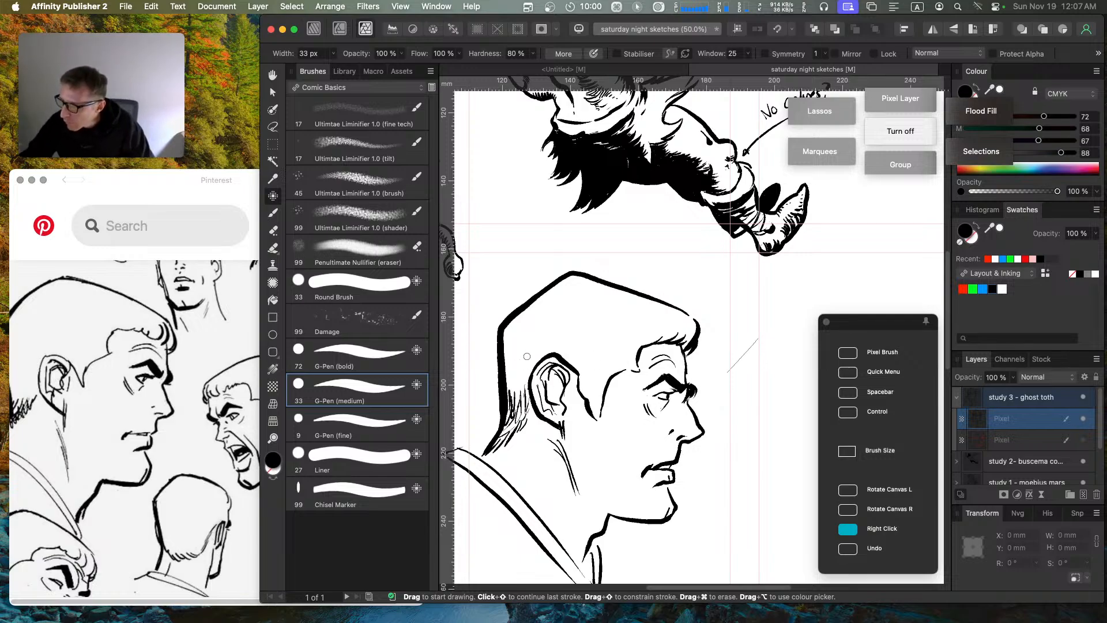
Step: Refine the ear by touching up its inner and lobe strokes and thinning its heavy upper outline
key(a)
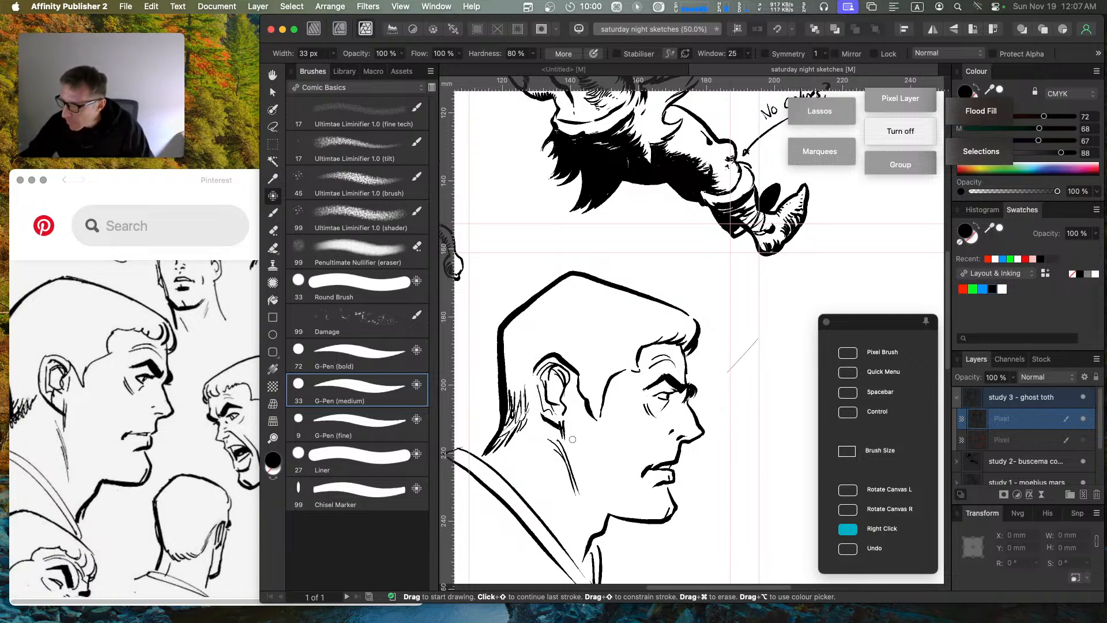
key(a)
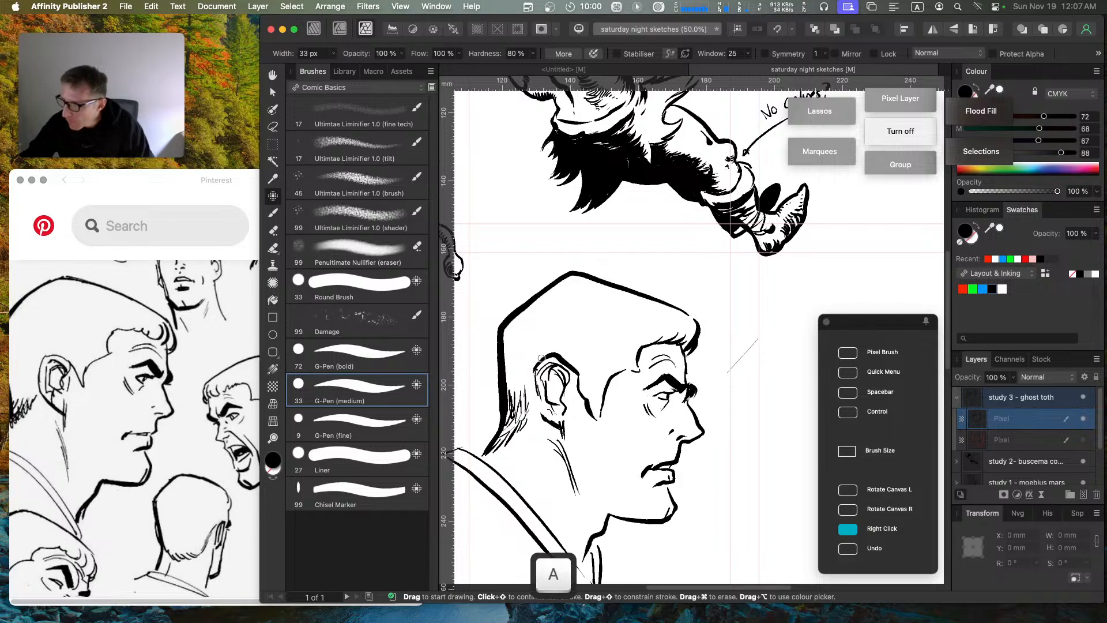
mouse_move(540, 357)
mouse_down()
mouse_move(533, 392)
mouse_move(556, 425)
mouse_up()
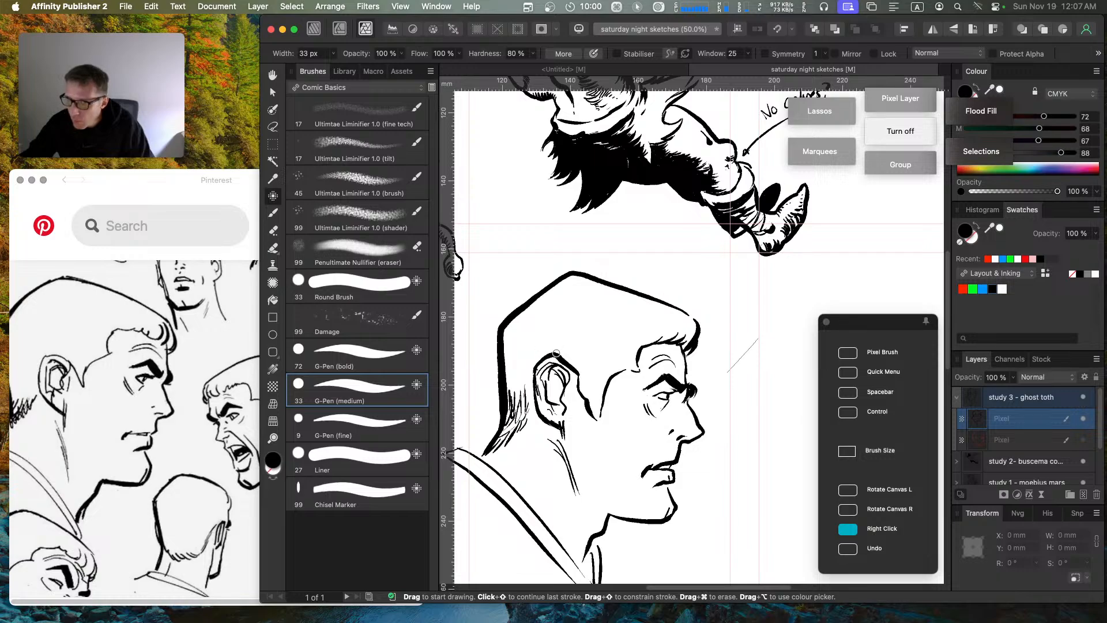
mouse_move(533, 374)
mouse_down()
mouse_move(551, 353)
mouse_move(565, 360)
mouse_up()
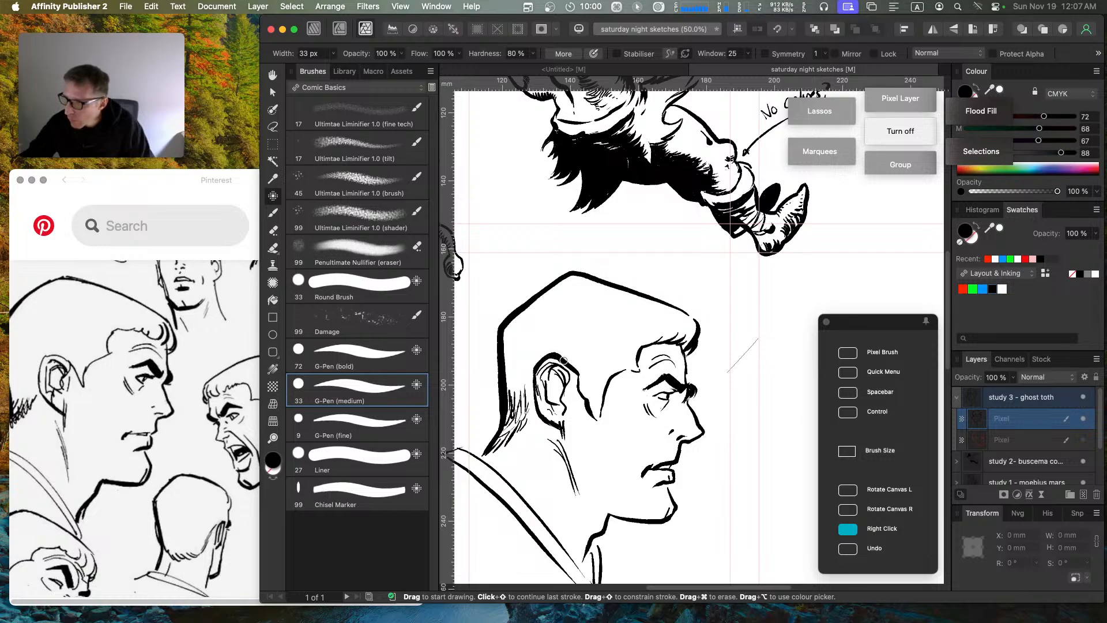
key(a)
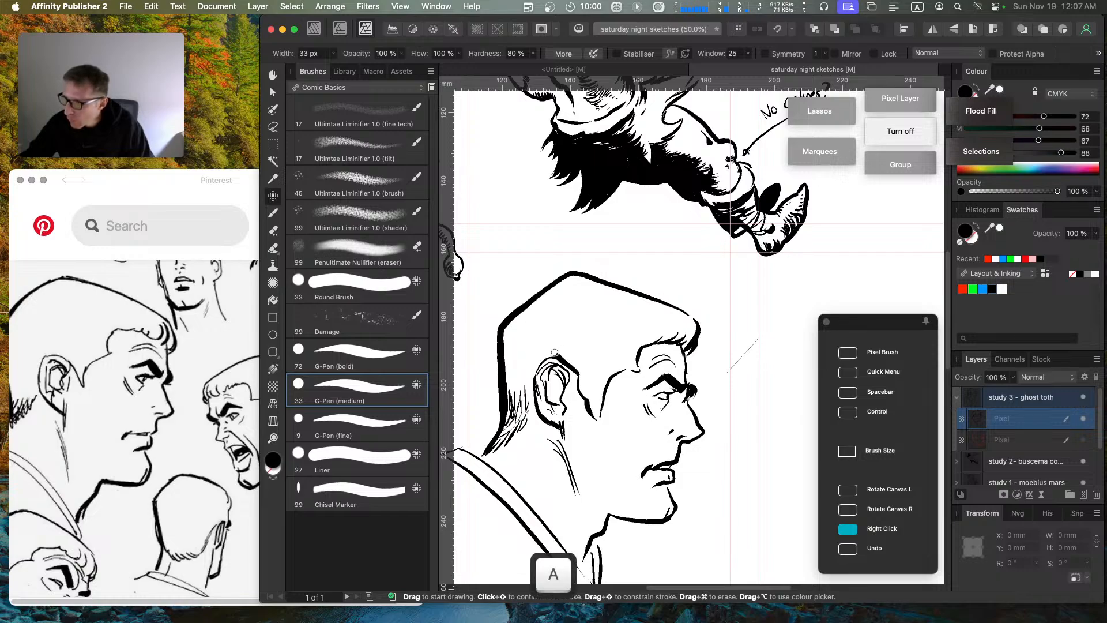
mouse_move(549, 353)
mouse_down()
mouse_move(586, 380)
mouse_move(541, 320)
mouse_move(573, 380)
mouse_move(556, 366)
mouse_move(576, 378)
mouse_move(553, 367)
mouse_move(533, 383)
mouse_move(555, 357)
mouse_up()
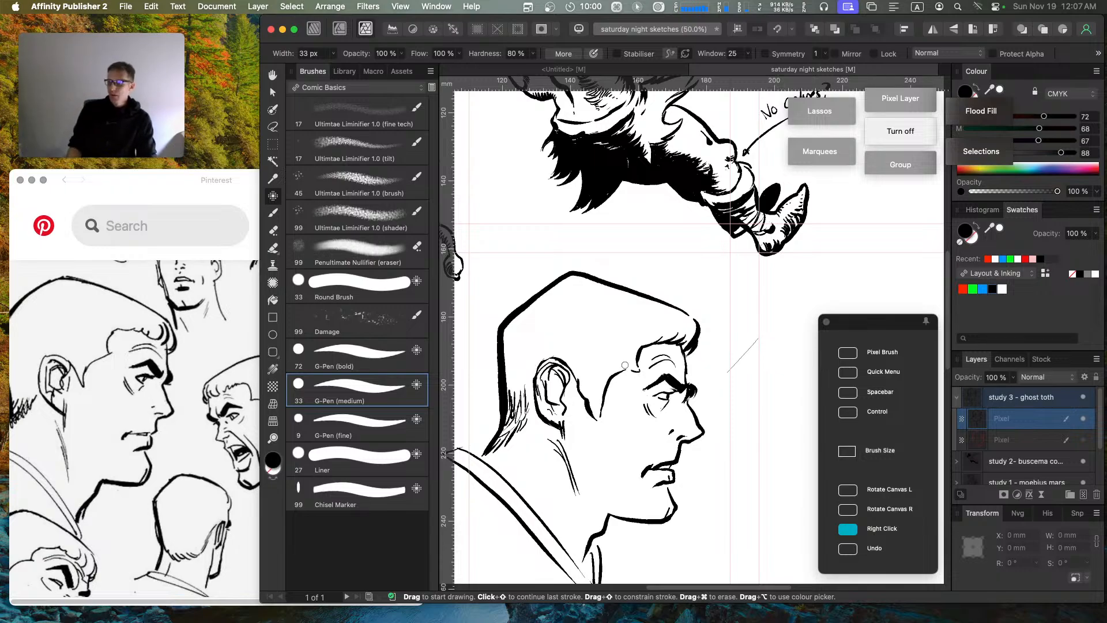
key(super+minus)
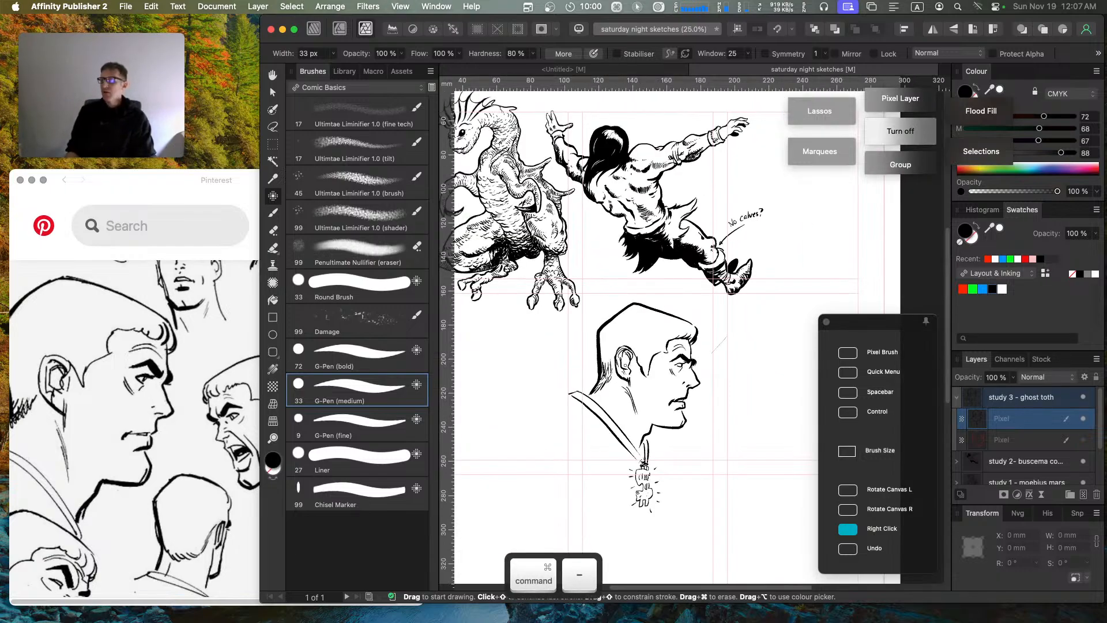
key(space)
drag(586, 315, 657, 387)
key(space)
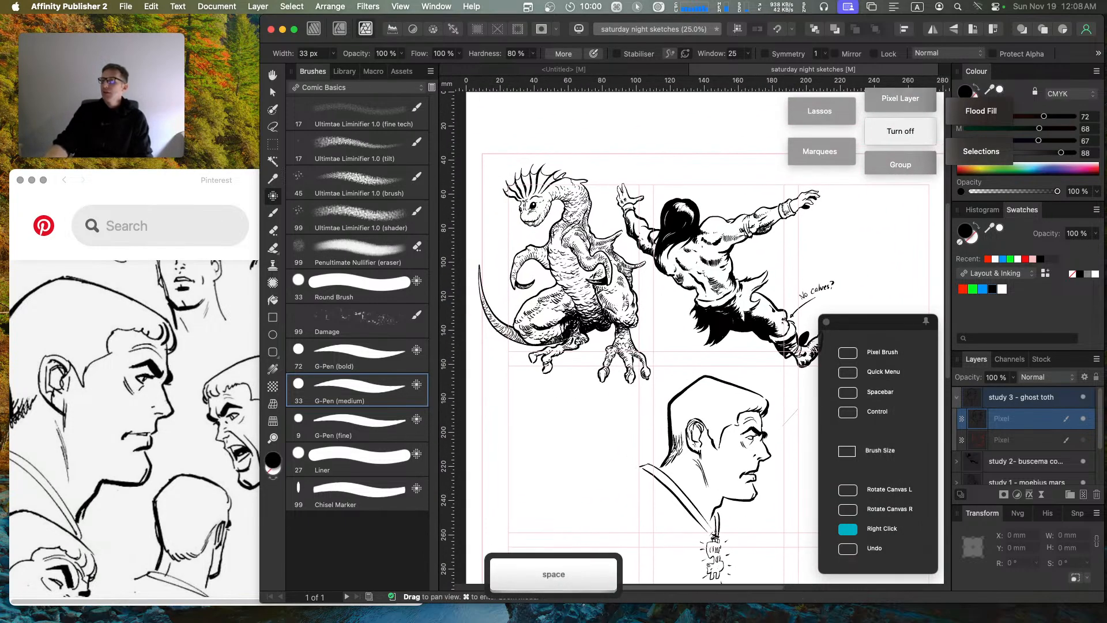
drag(635, 347, 612, 326)
drag(642, 266, 651, 274)
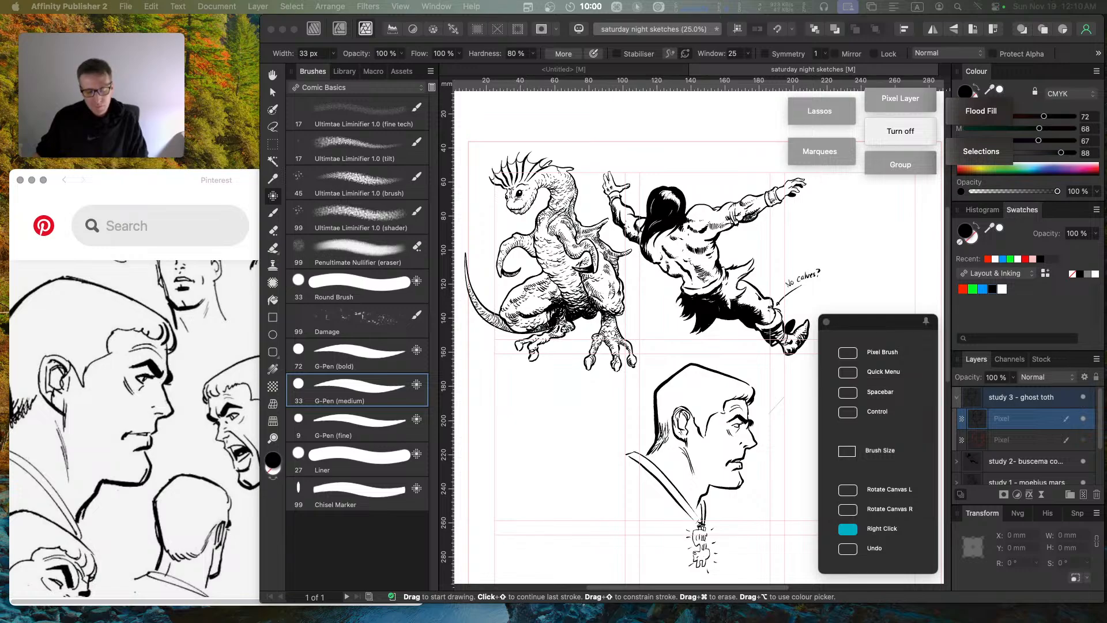
key(super+c)
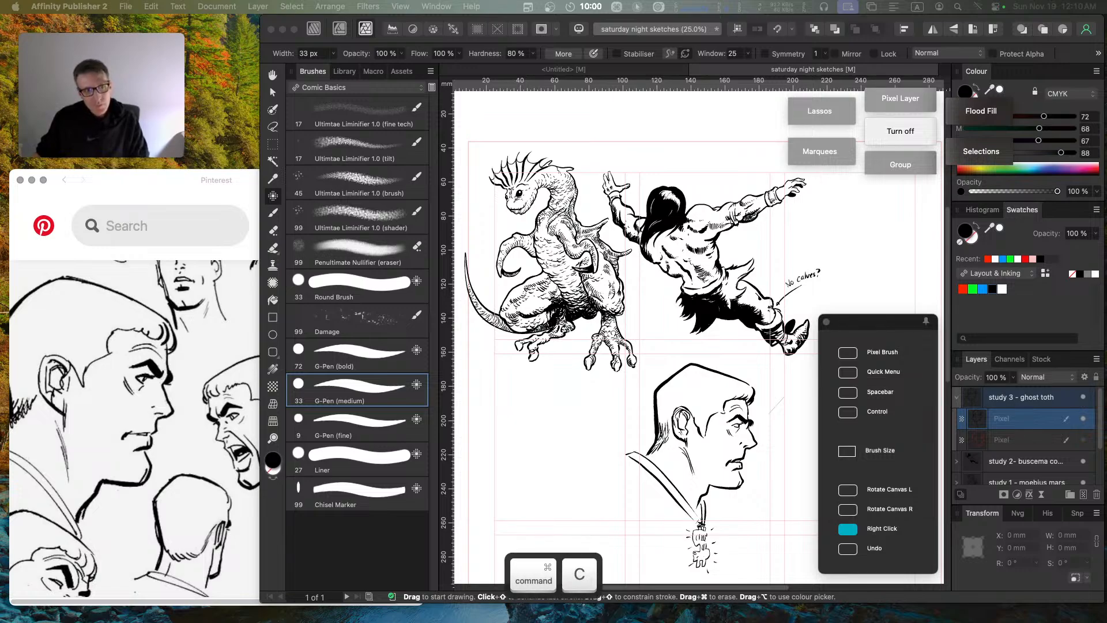
key(super+v)
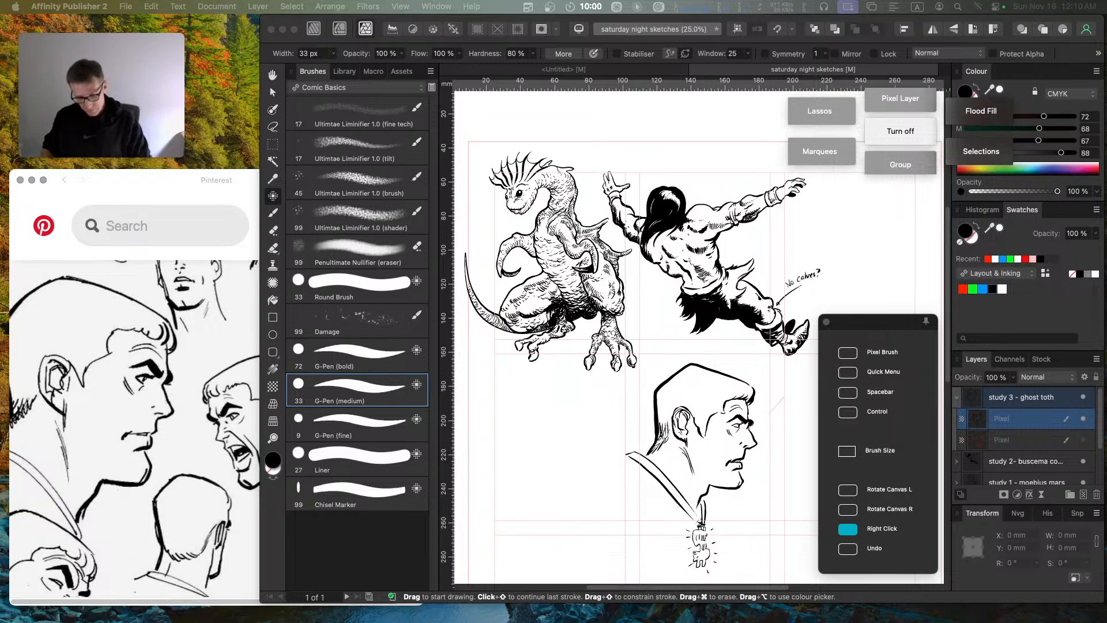
key(super+v)
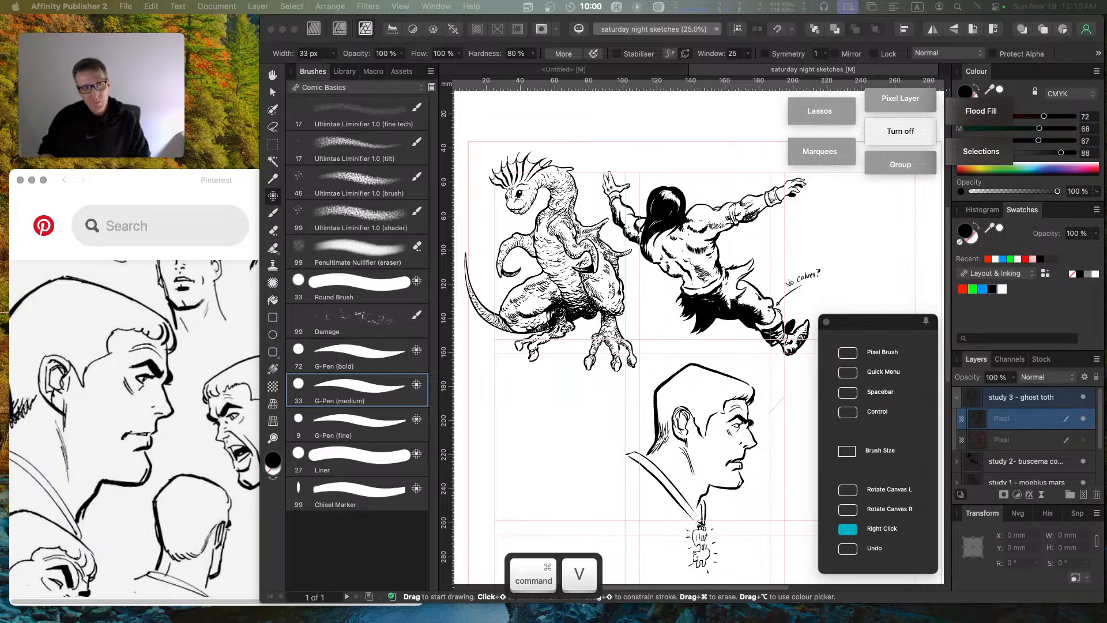
key(BackSpace)
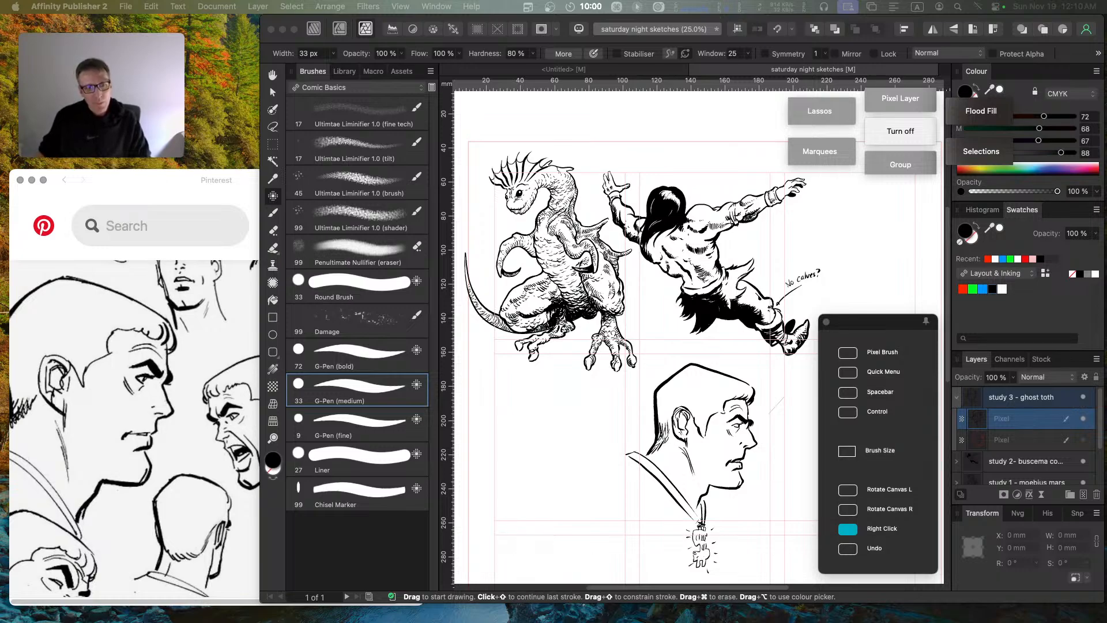
key(space)
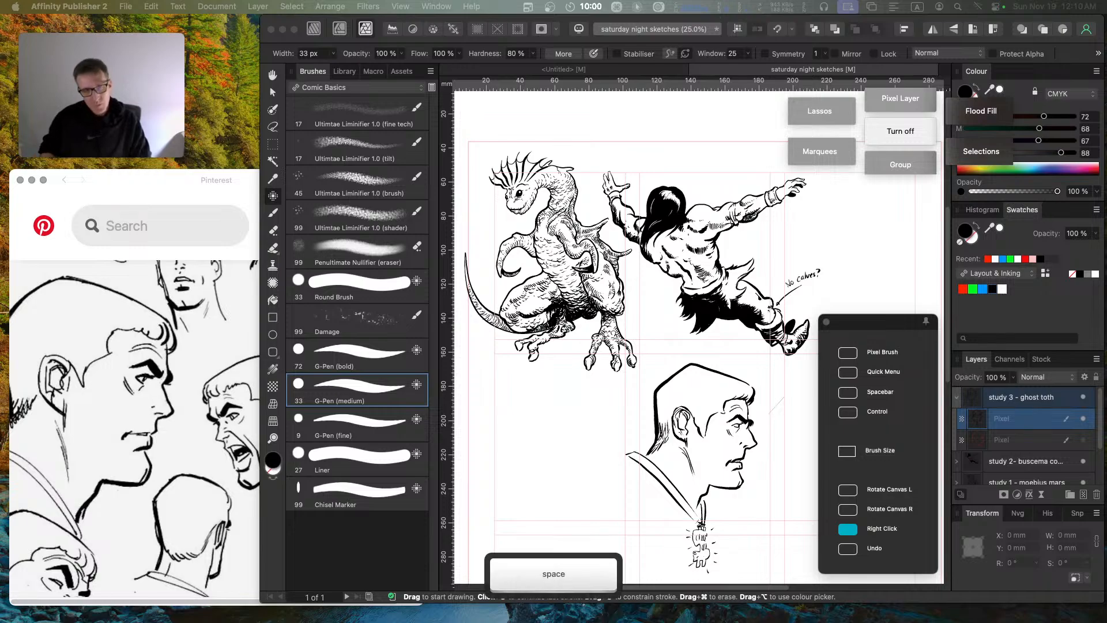
key(h)
key(n)
key(k)
key(BackSpace)
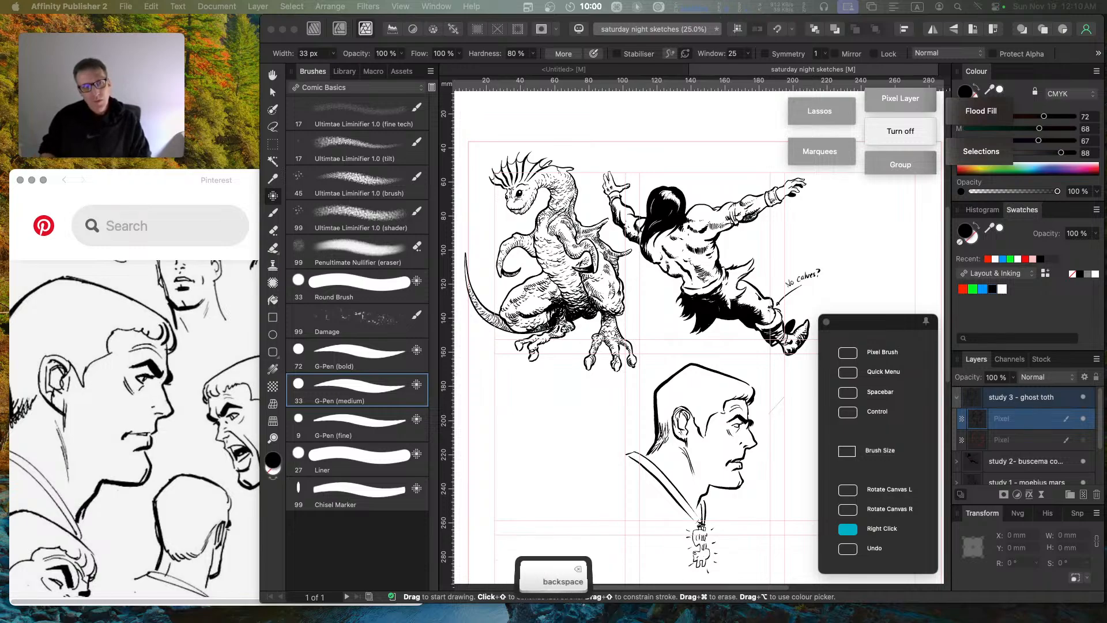
key(a)
key(space)
key(e)
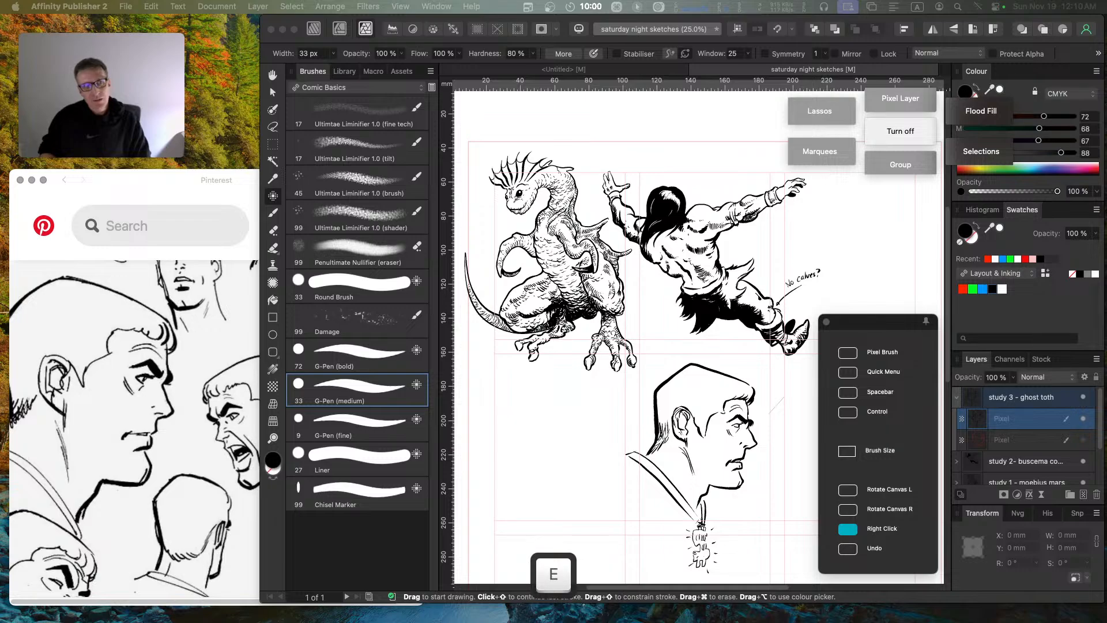
key(space)
key(o)
key(u)
key(Return)
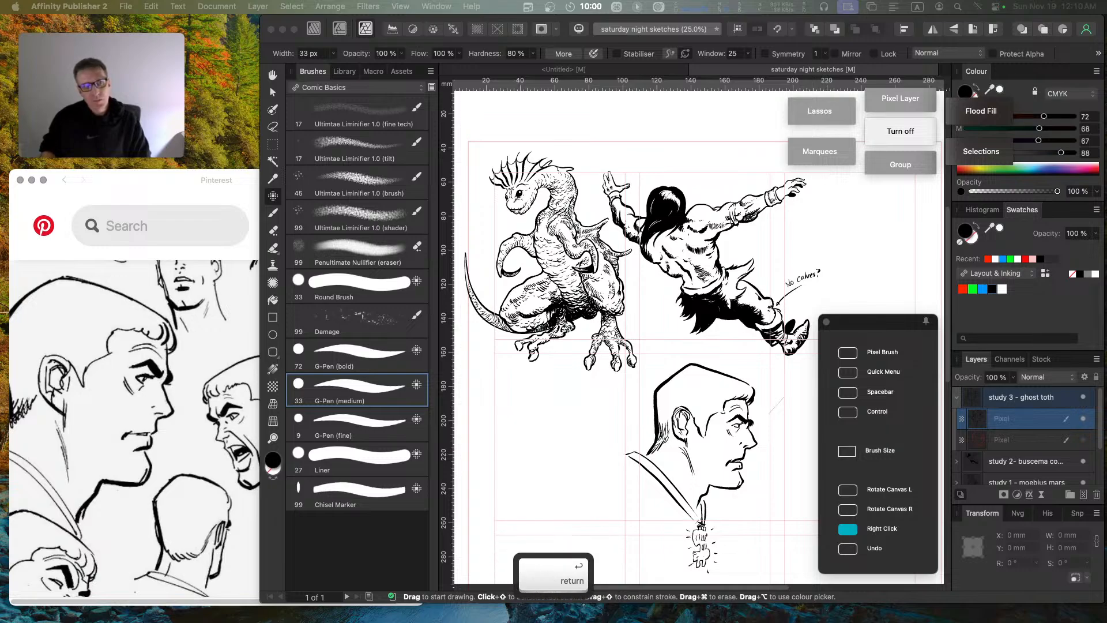